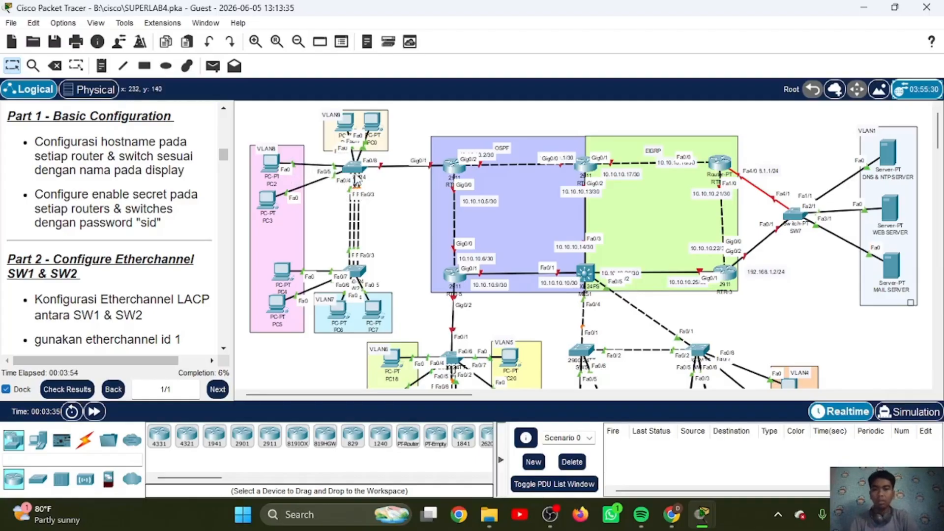
# Step: In SW1's command line, enter global configuration mode, set the hostname to SW1 and configure the enable secret password
pyautogui.click(355, 172)
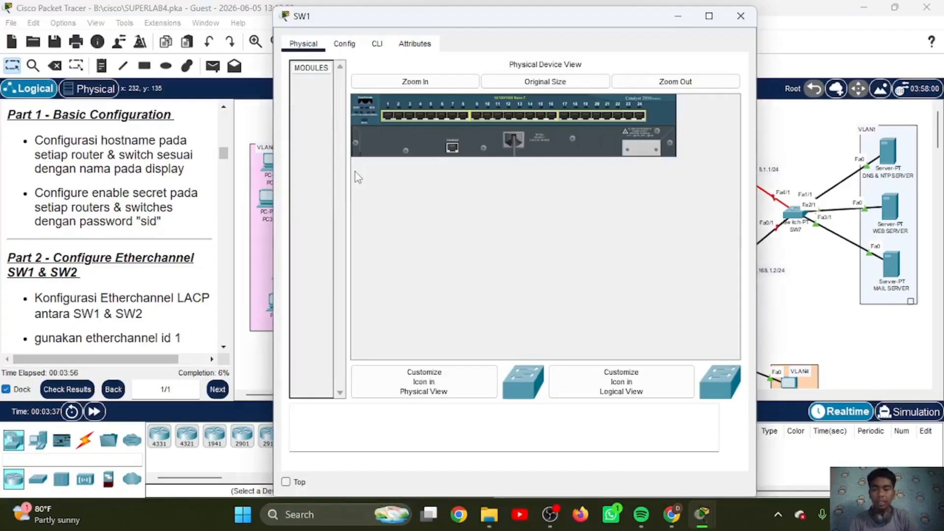
pyautogui.moveTo(461, 28); pyautogui.dragTo(645, 41)
pyautogui.click(561, 57)
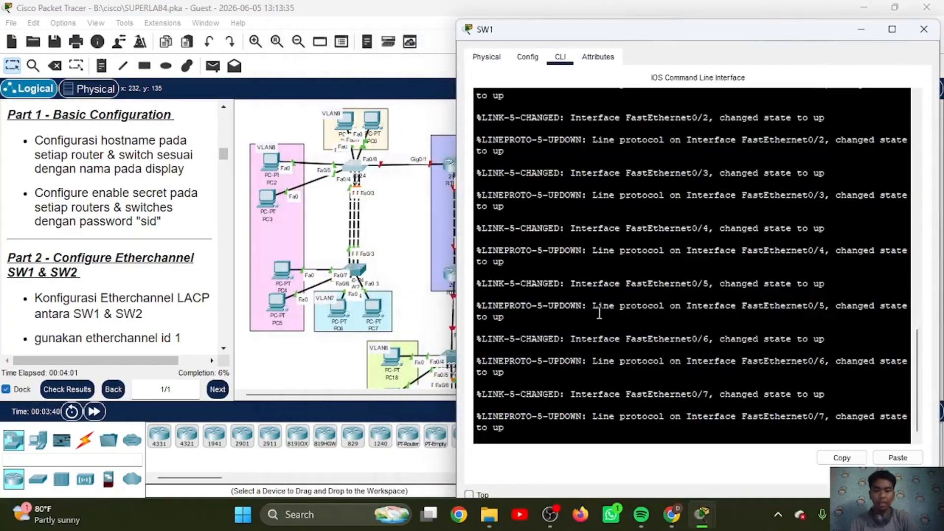
pyautogui.write('en')
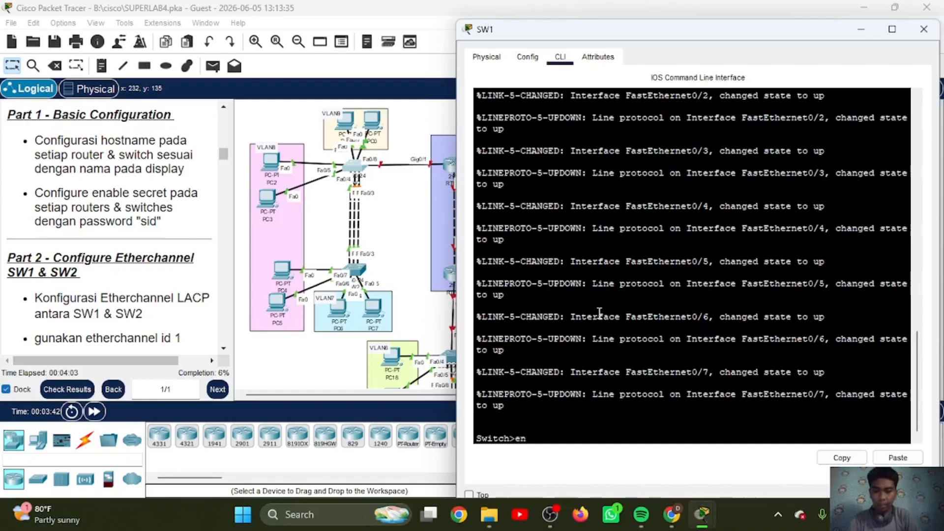
pyautogui.press('Return')
pyautogui.write('conf t')
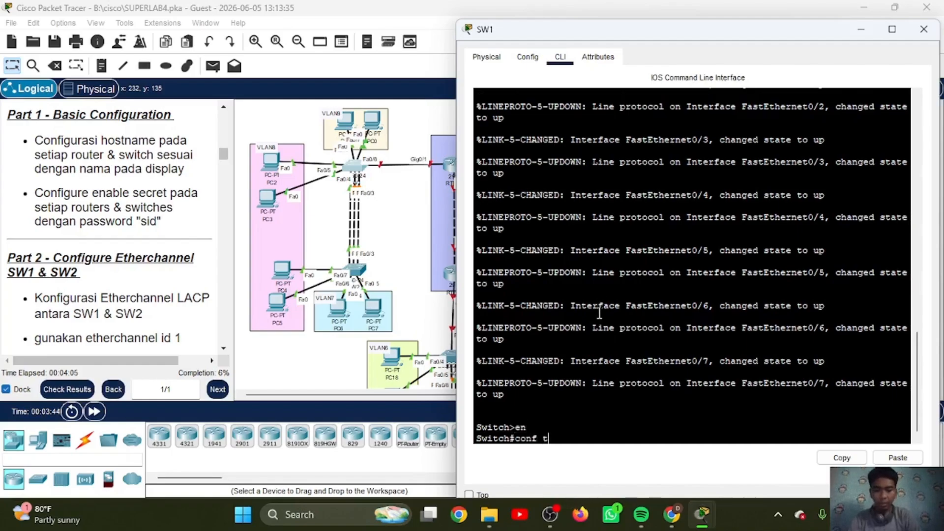
pyautogui.press('Return')
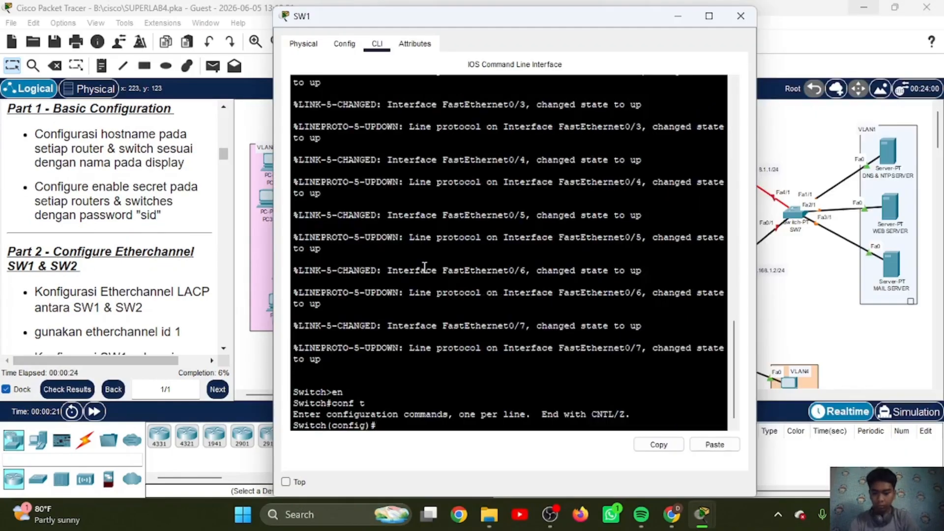
pyautogui.write('h(config)#host')
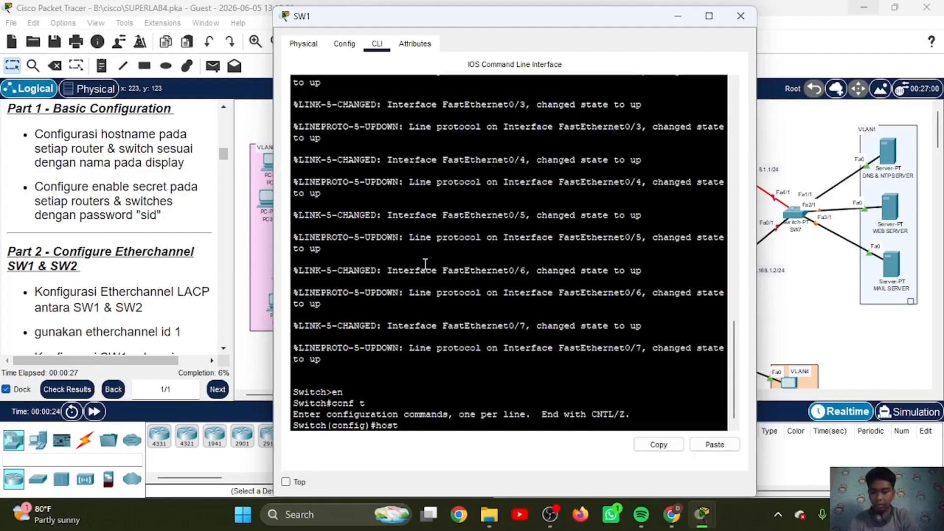
pyautogui.write(' SW1')
pyautogui.press('Return')
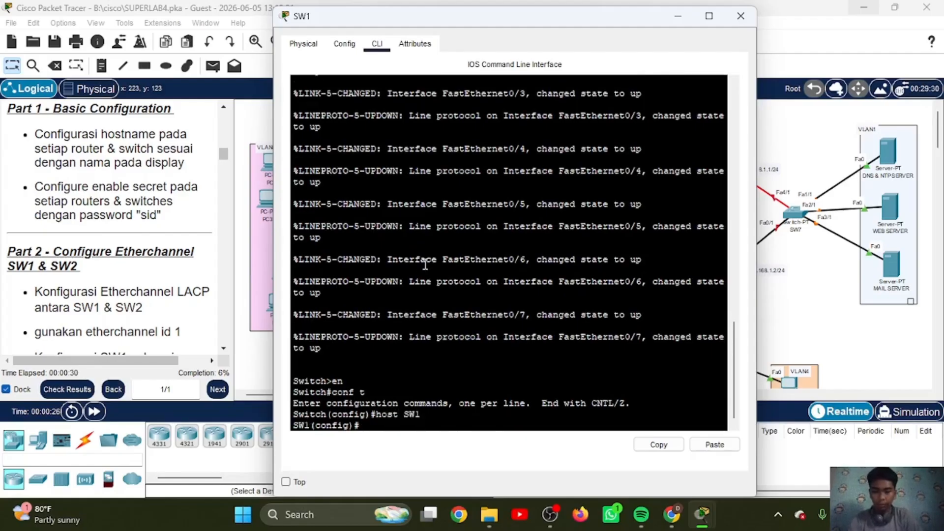
pyautogui.write('ena sec sid')
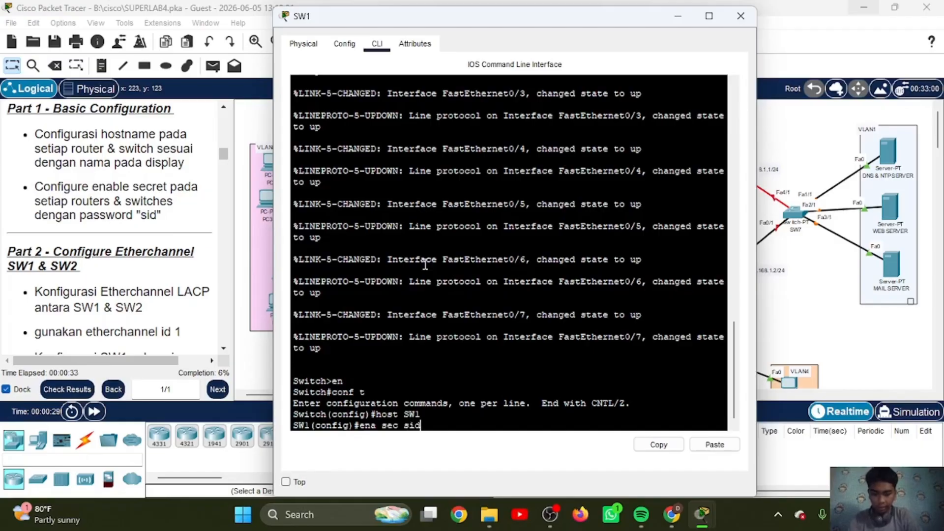
pyautogui.press('Return')
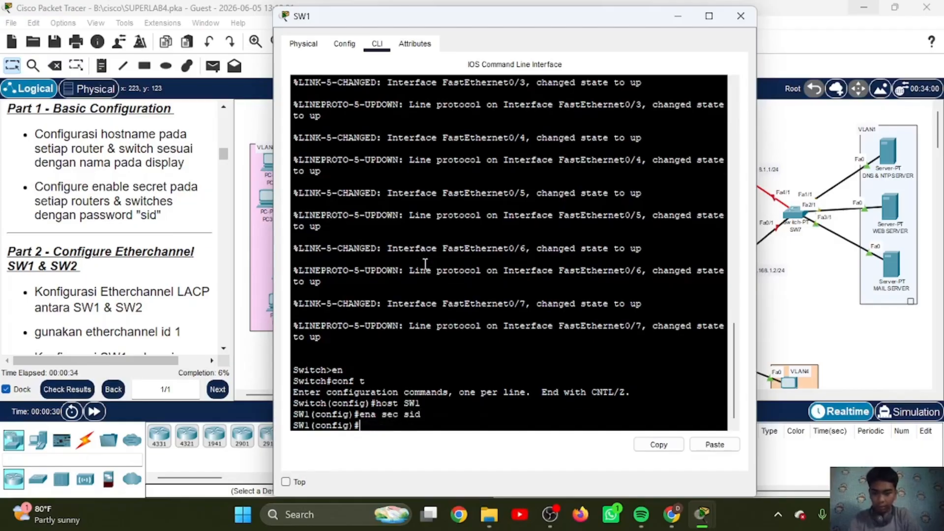
# Step: Test SW1's enable secret by exiting the session, re-entering privileged mode with the password and returning to global configuration mode
pyautogui.write('ex')
pyautogui.press('Return')
pyautogui.write('ex')
pyautogui.press('Return')
pyautogui.press('Return')
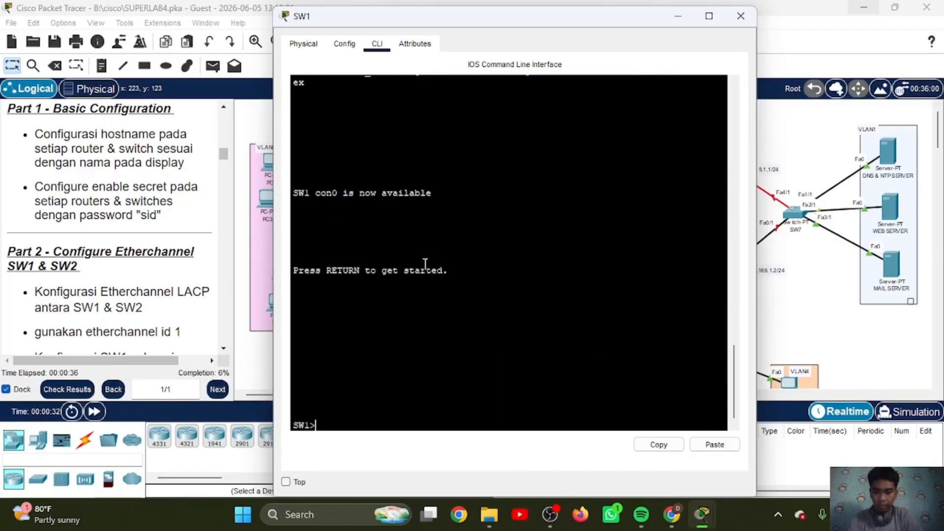
pyautogui.write('en')
pyautogui.press('Return')
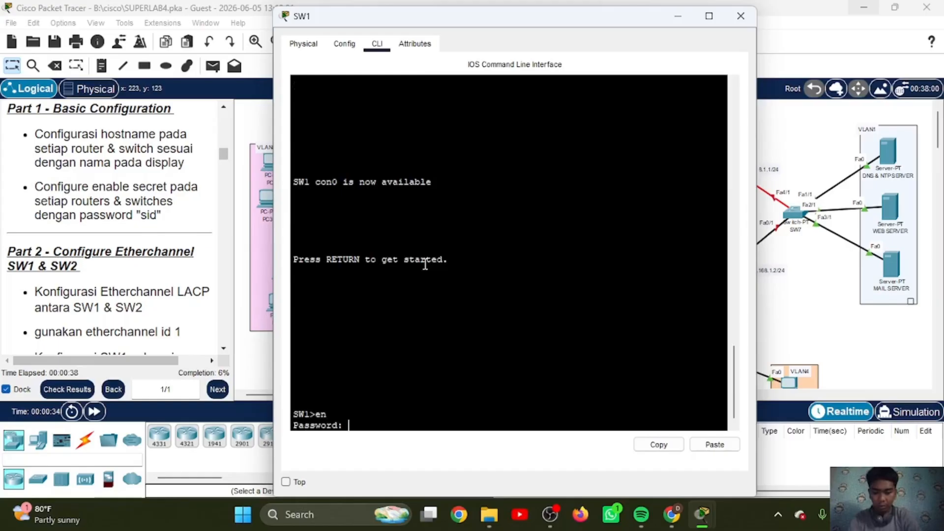
pyautogui.press('Return')
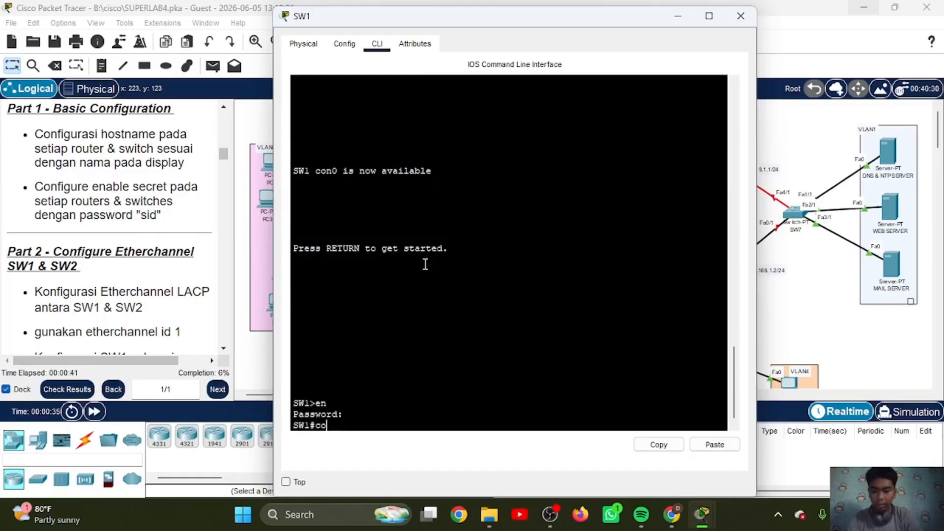
pyautogui.write('conf t')
pyautogui.press('Return')
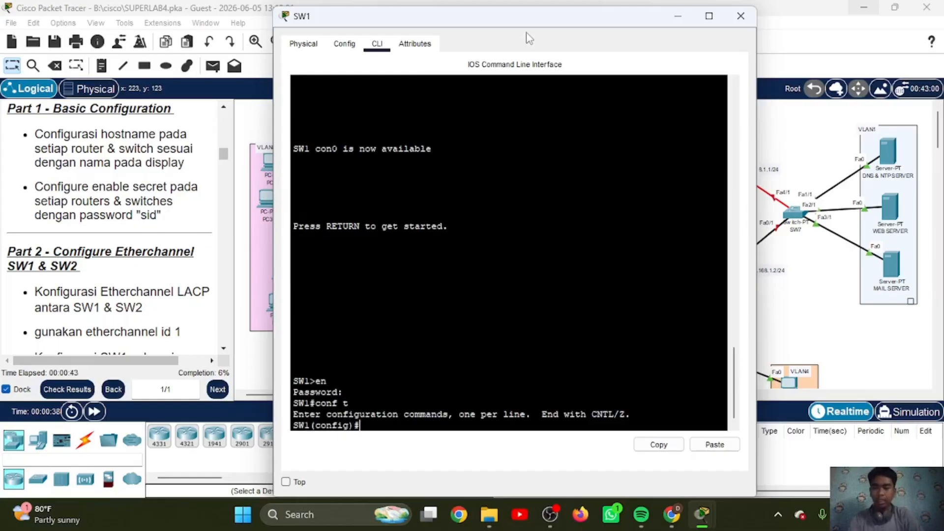
pyautogui.moveTo(570, 25); pyautogui.dragTo(753, 40)
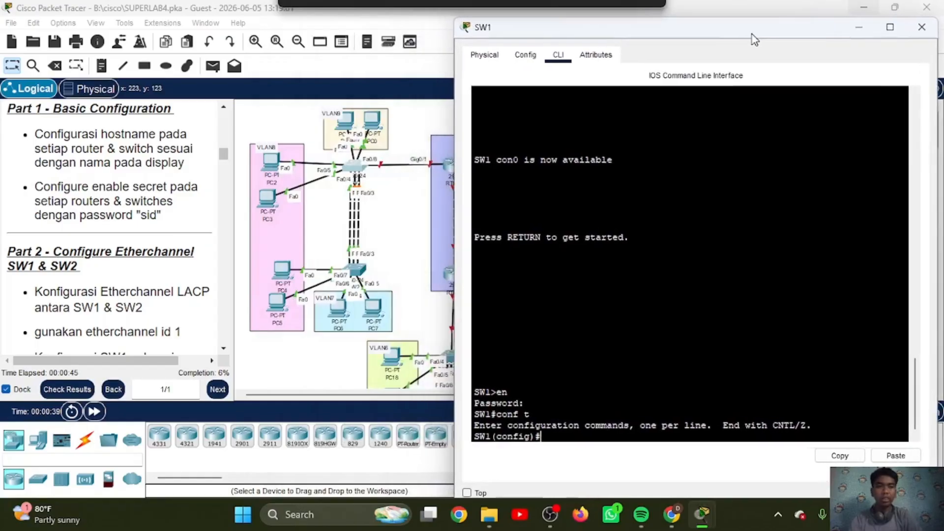
pyautogui.click(858, 29)
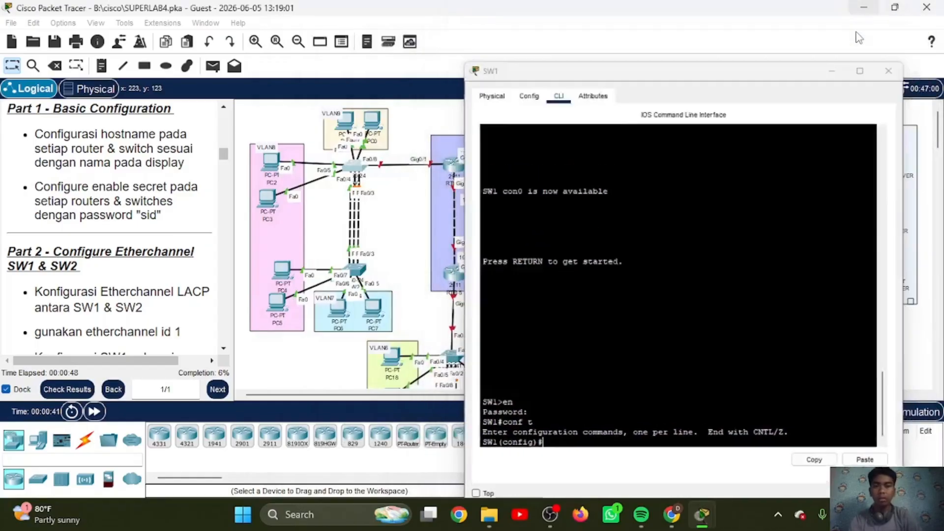
# Step: In SW2's command line, set the hostname to SW2 and configure the enable secret password from global configuration mode
pyautogui.click(358, 269)
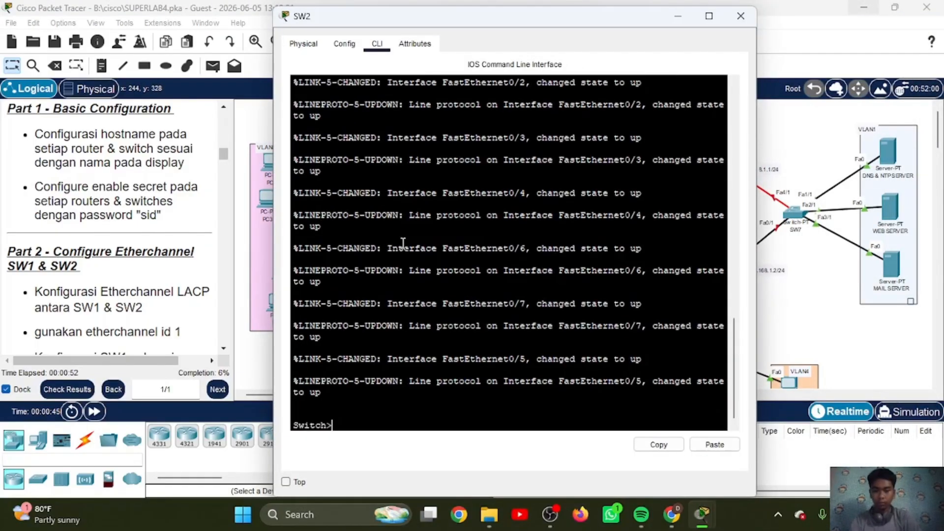
pyautogui.write('en')
pyautogui.press('Return')
pyautogui.write('conf t')
pyautogui.press('Return')
pyautogui.write('host SW2')
pyautogui.press('Return')
pyautogui.write('ena sec sid')
# Step: On the 2911 router RTR-4, set the hostname to RTR-4 and configure the enable secret password
pyautogui.press('Return')
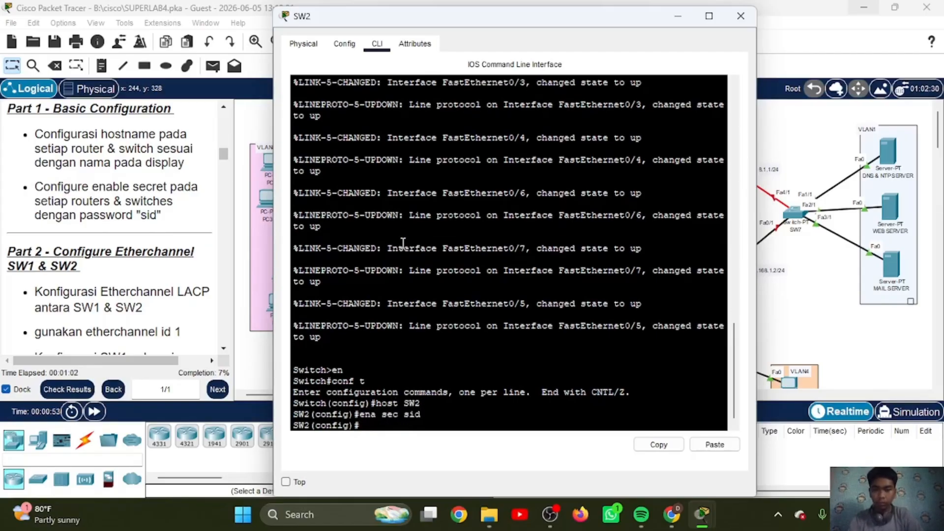
pyautogui.click(677, 19)
pyautogui.click(453, 167)
pyautogui.click(378, 44)
pyautogui.press('Return')
pyautogui.write('en')
pyautogui.press('Return')
pyautogui.write('conf t')
pyautogui.press('Return')
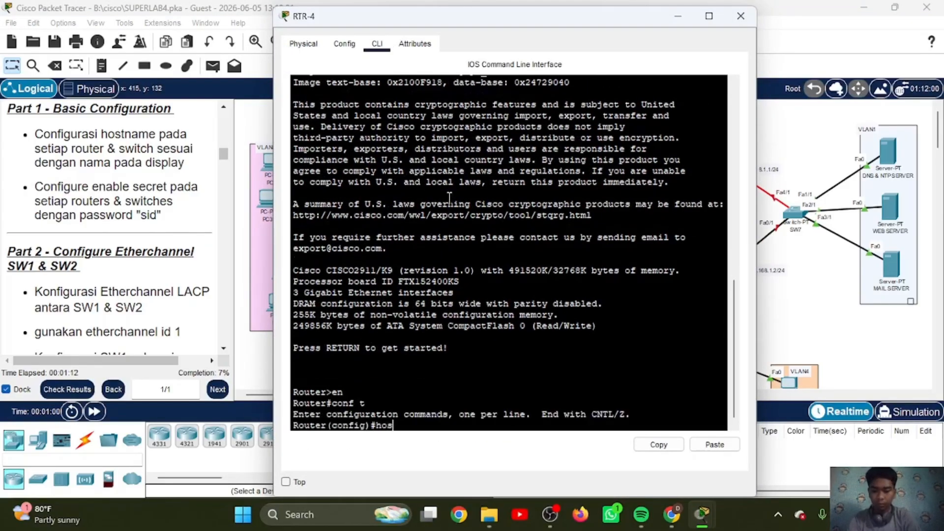
pyautogui.write('host RTR-4')
# Step: On the router below RTR-4, set the hostname to RTR-5 and configure the enable secret password
pyautogui.press('Return')
pyautogui.write('ena sec sid')
pyautogui.press('Return')
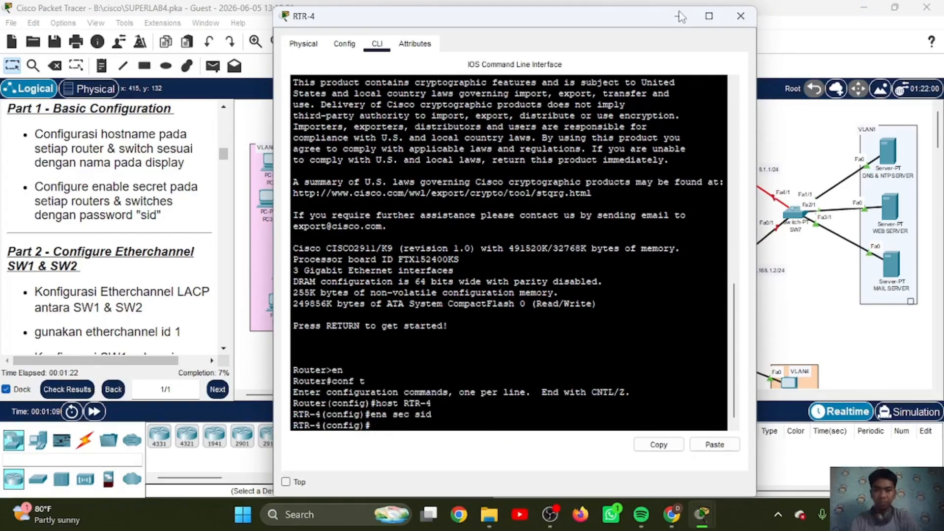
pyautogui.click(678, 17)
pyautogui.click(455, 271)
pyautogui.click(378, 43)
pyautogui.press('Return')
pyautogui.write('en')
pyautogui.press('Return')
pyautogui.write('conf t')
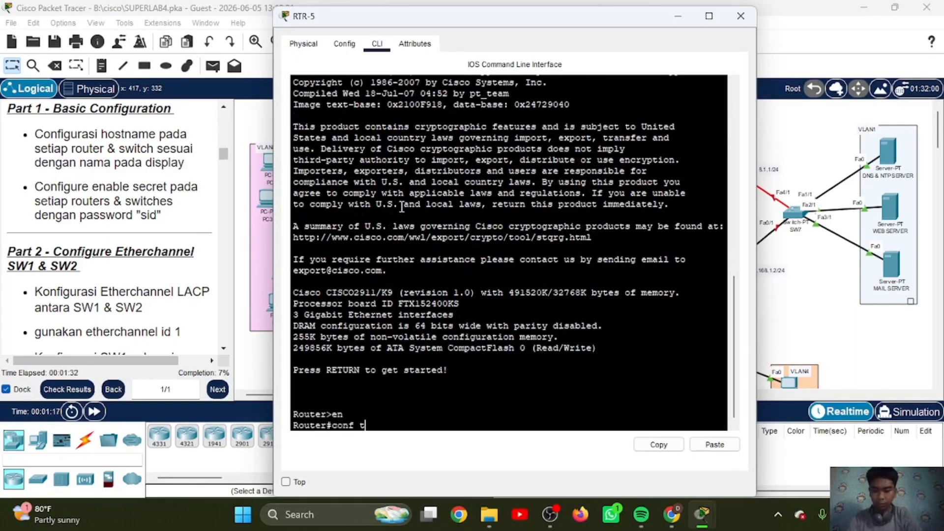
pyautogui.press('Return')
pyautogui.write('host RTR-5')
pyautogui.press('Return')
pyautogui.write('ena sec sid')
pyautogui.press('Return')
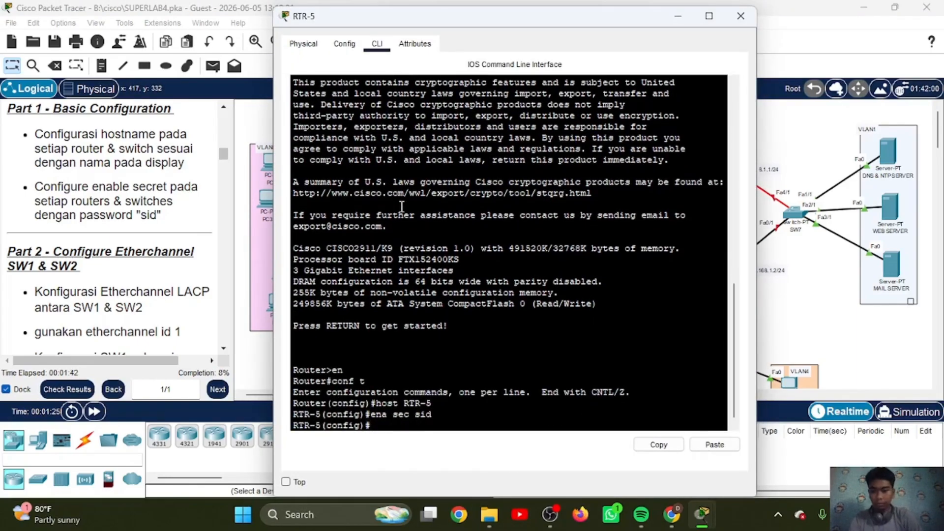
pyautogui.click(677, 16)
# Step: On the upper switch between the VLAN6 and VLAN5 PCs, set the hostname to SW3 and configure the enable secret password
pyautogui.scroll(-3, 450, 361)
pyautogui.scroll(-1, 451, 361)
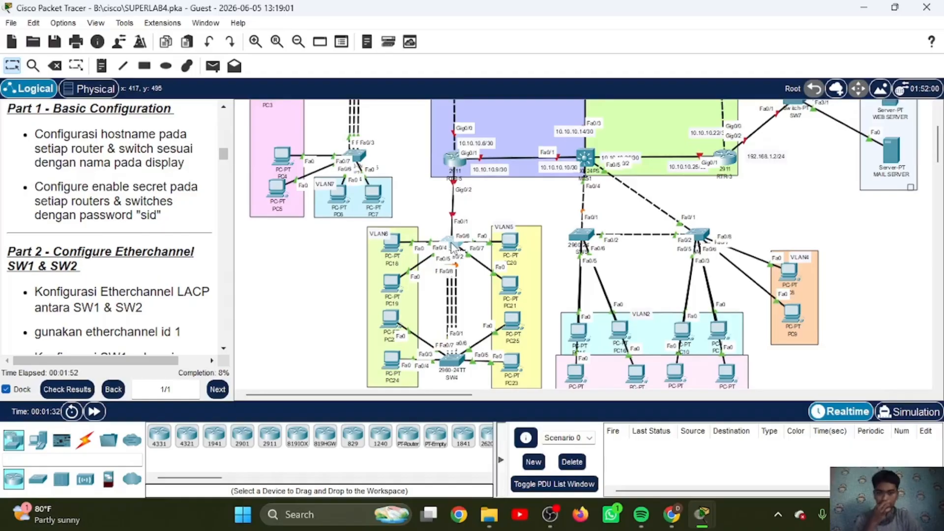
pyautogui.click(452, 243)
pyautogui.click(378, 44)
pyautogui.press('Return')
pyautogui.write('en')
pyautogui.press('Return')
pyautogui.write('conf t')
pyautogui.press('Return')
pyautogui.write('host SW3')
pyautogui.press('Return')
pyautogui.write('ena sec sid')
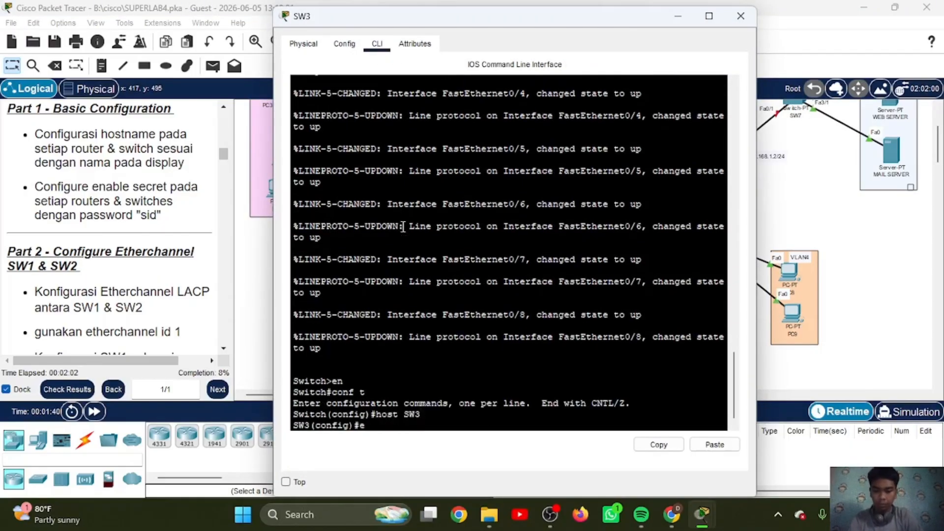
pyautogui.press('Return')
pyautogui.click(678, 17)
# Step: On the 2960 switch below SW3, set the hostname to SW4 and configure the enable secret password
pyautogui.scroll(-4, 532, 202)
pyautogui.scroll(2, 517, 210)
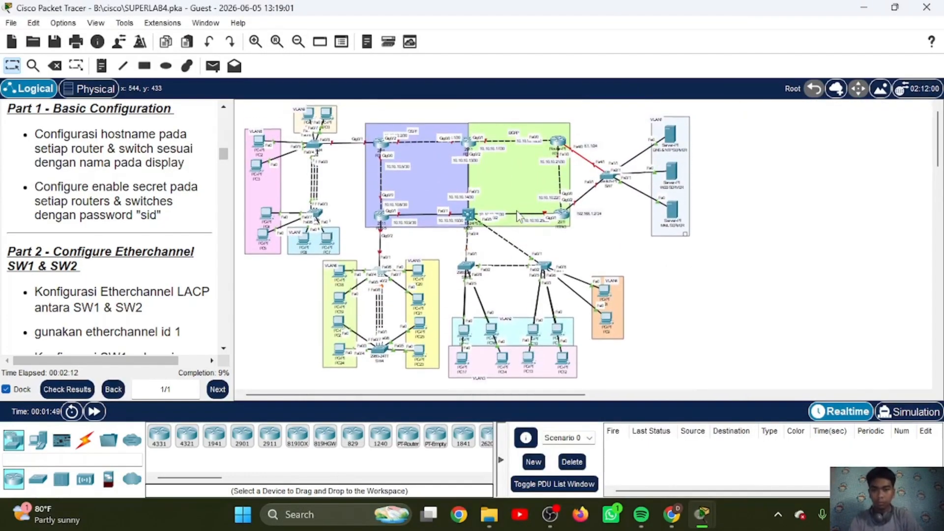
pyautogui.click(380, 350)
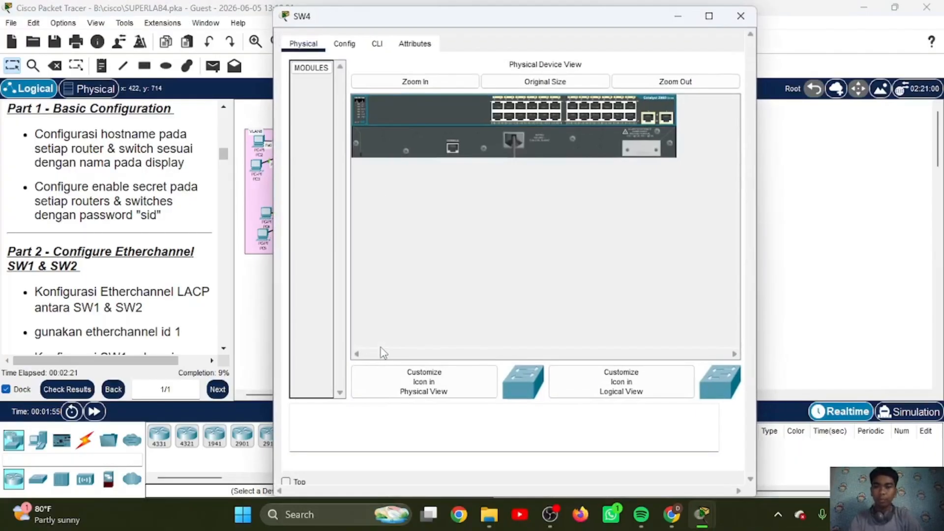
pyautogui.click(377, 44)
pyautogui.write('en')
pyautogui.press('Return')
pyautogui.write('conf t')
pyautogui.press('Return')
pyautogui.write('host SW4')
pyautogui.press('Return')
pyautogui.write('ena sec sid')
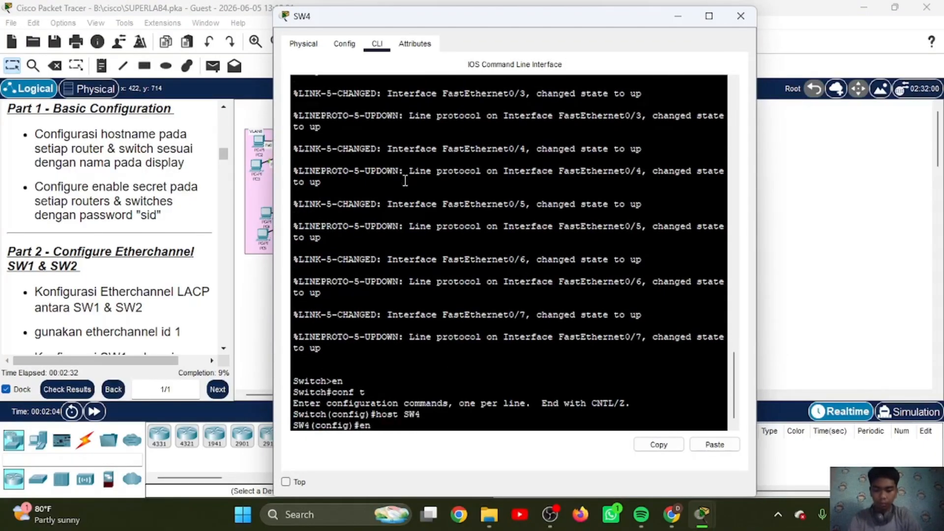
pyautogui.press('Return')
pyautogui.click(678, 16)
# Step: On the router at the upper border of the OSPF and EIGRP areas, set the hostname to RTR-1 and configure the enable secret password
pyautogui.click(467, 144)
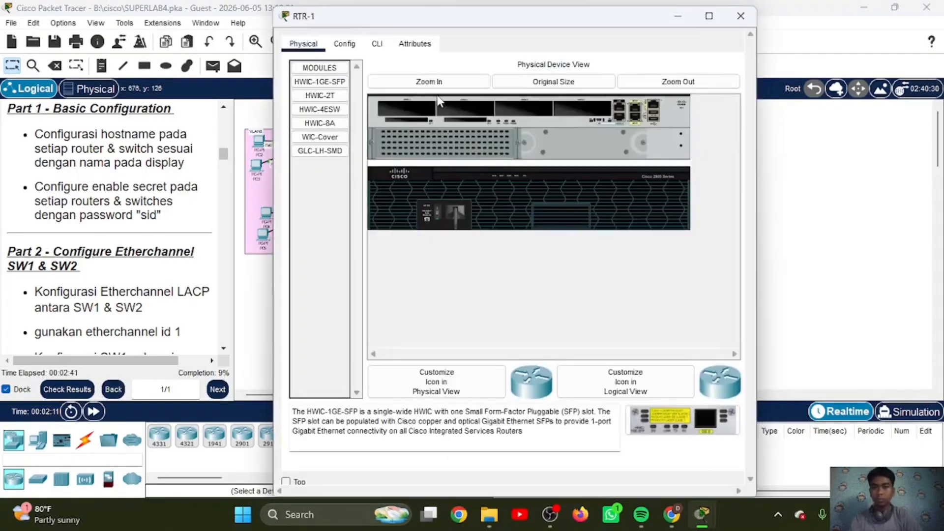
pyautogui.click(378, 43)
pyautogui.write('en')
pyautogui.press('Return')
pyautogui.write('conf t')
pyautogui.press('Return')
pyautogui.write('host RTR-1')
pyautogui.press('Return')
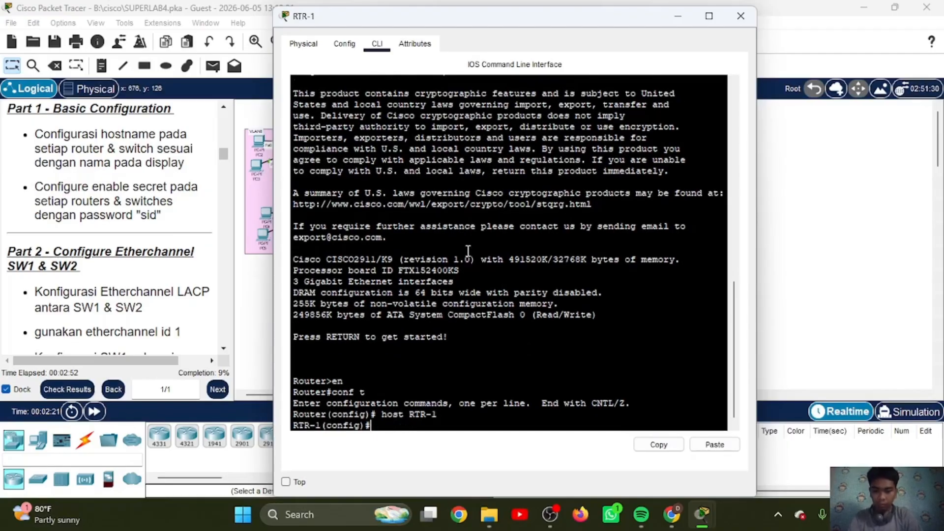
pyautogui.write('ena sec sid')
pyautogui.press('Return')
pyautogui.click(678, 16)
# Step: On the 3560 multilayer switch, enter global configuration mode and set the hostname to MLS1
pyautogui.click(469, 219)
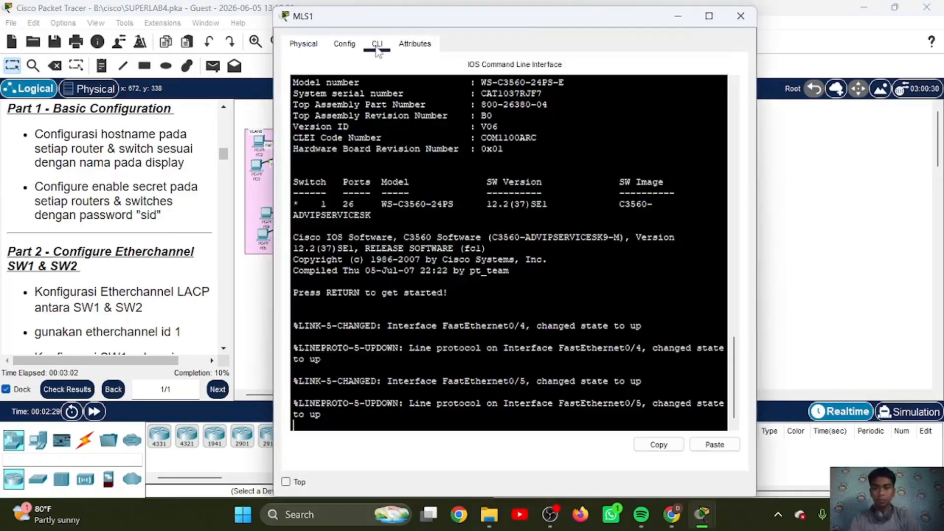
pyautogui.write('en')
pyautogui.press('Return')
pyautogui.write('conf t')
pyautogui.press('Return')
pyautogui.write('host MLS1')
pyautogui.press('Return')
# Step: Configure the enable secret password on MLS1
pyautogui.write('en se')
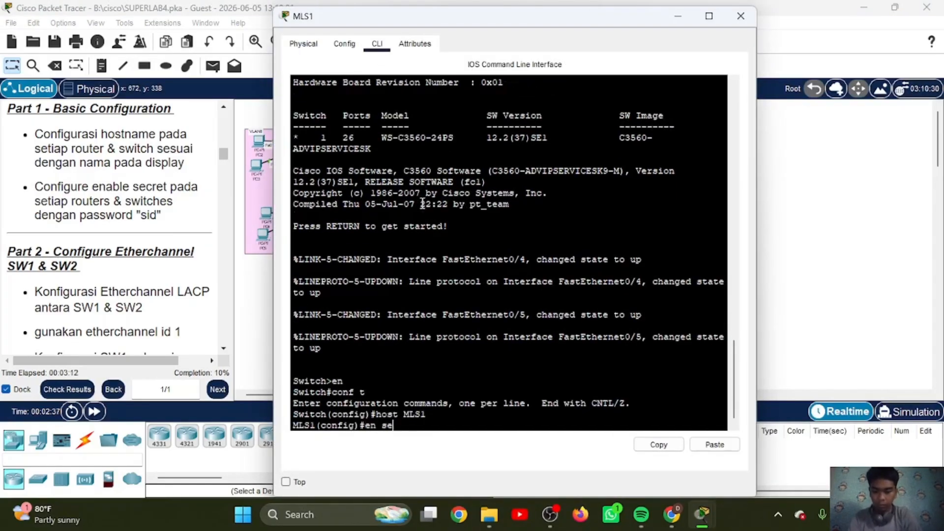
pyautogui.write('c sid')
pyautogui.press('Return')
pyautogui.write('ena sec sid')
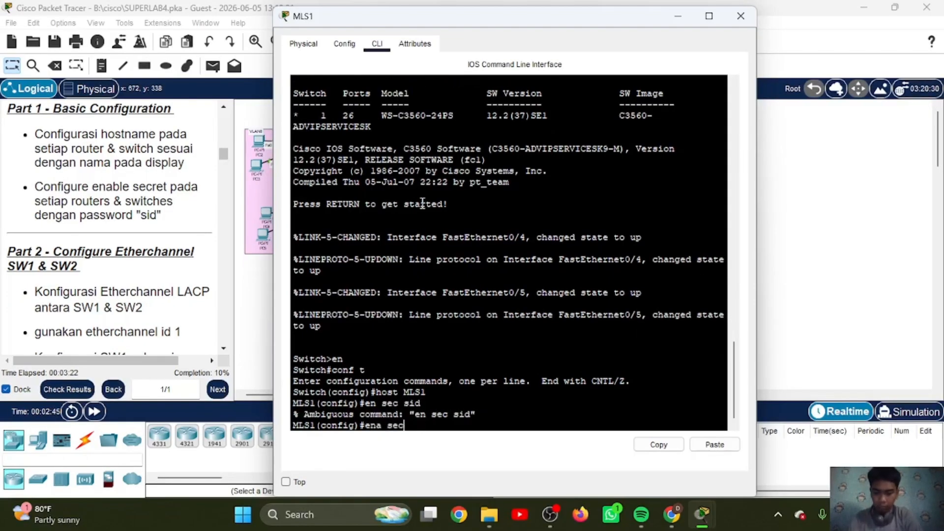
pyautogui.press('Return')
pyautogui.click(678, 17)
# Step: On the switch directly below MLS1, set the hostname to SW5 and configure the enable secret password
pyautogui.click(466, 268)
pyautogui.click(377, 44)
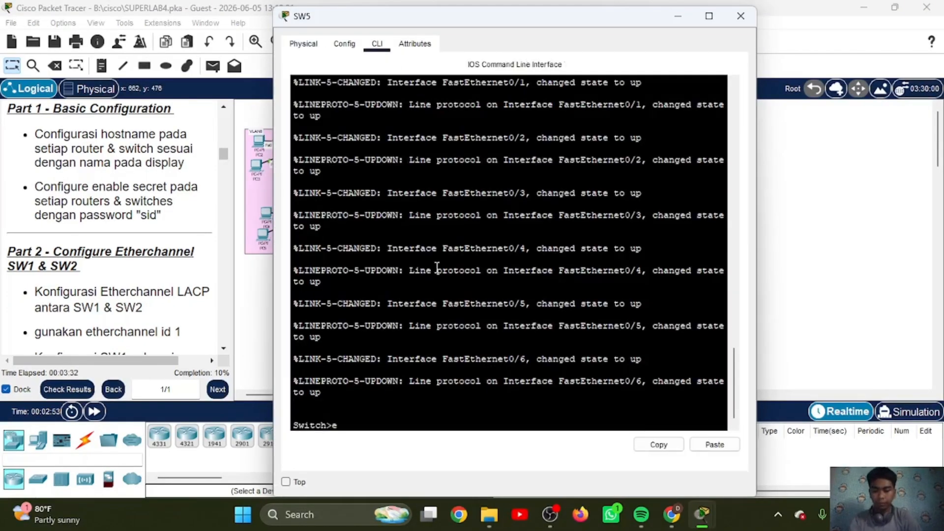
pyautogui.write('en')
pyautogui.press('Return')
pyautogui.write('conf t')
pyautogui.press('Return')
pyautogui.write('host RT')
pyautogui.press('BackSpace')
pyautogui.press('BackSpace')
pyautogui.write('SW5')
pyautogui.press('Return')
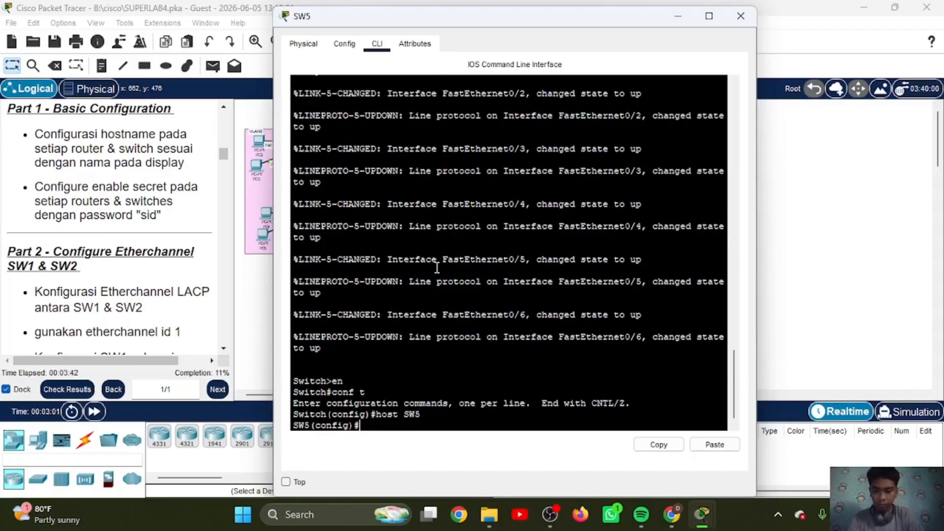
pyautogui.write('ena sec sid')
pyautogui.press('Return')
pyautogui.click(678, 16)
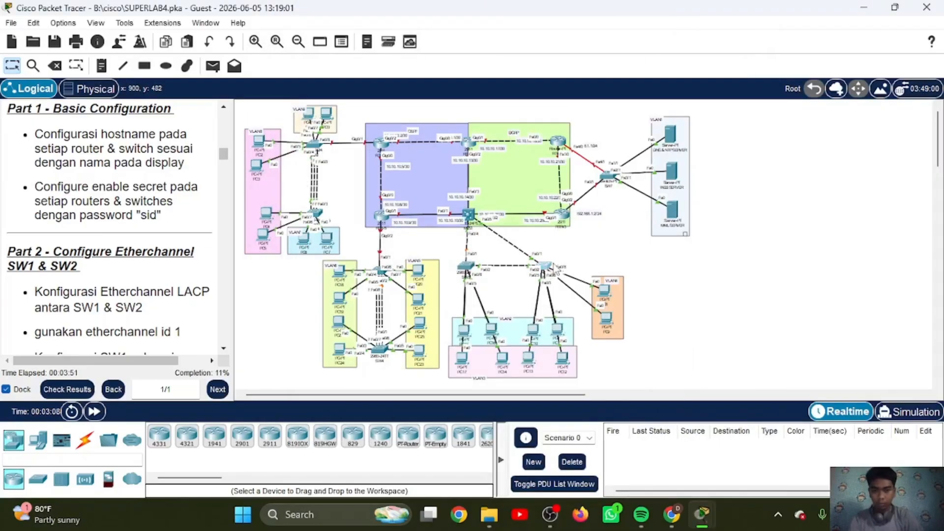
# Step: On the switch linked to the VLAN4 PCs, set the hostname to SW6 and configure the enable secret password
pyautogui.click(543, 266)
pyautogui.click(377, 44)
pyautogui.write('en')
pyautogui.press('Return')
pyautogui.write('conf t')
pyautogui.press('Return')
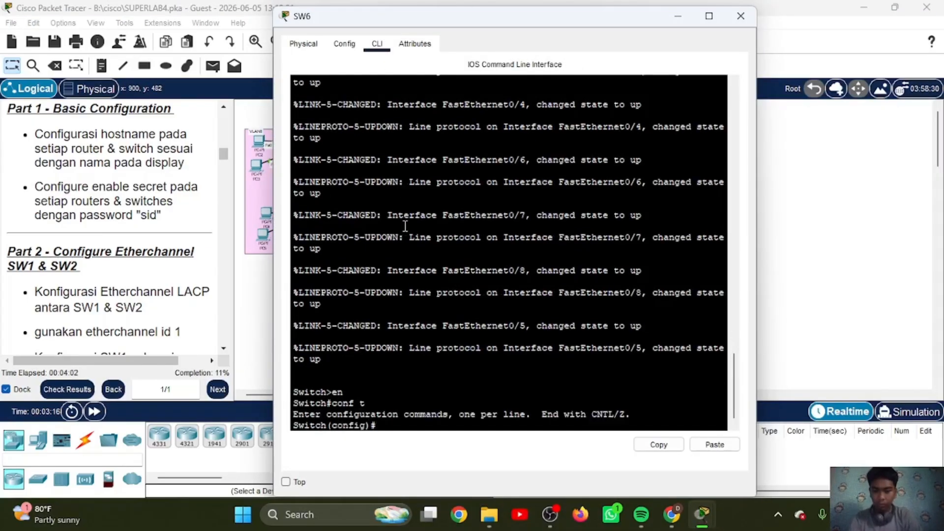
pyautogui.write('host SW6')
pyautogui.press('Return')
pyautogui.write('ena sec sid')
pyautogui.press('Return')
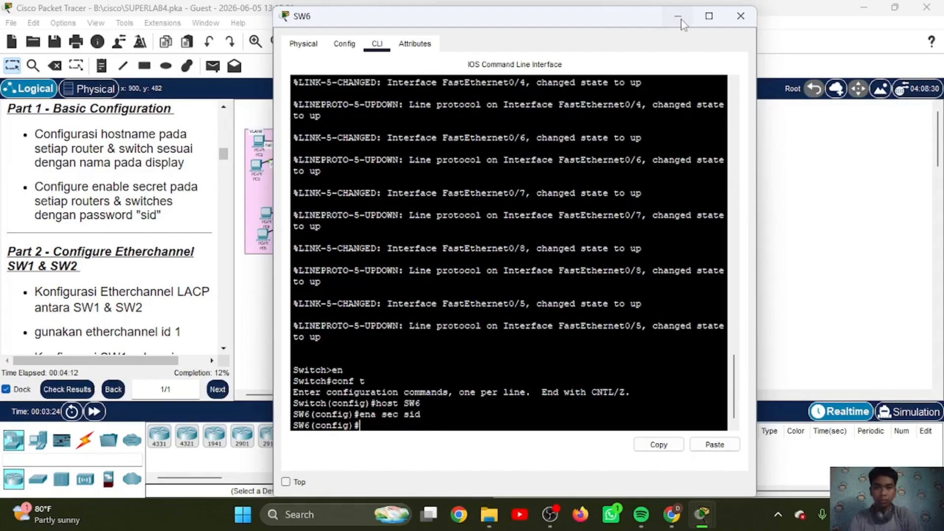
# Step: On the upper router linked to the server-side switch, set the hostname to RTR-2 and configure the enable secret password
pyautogui.click(677, 16)
pyautogui.click(558, 146)
pyautogui.press('Return')
pyautogui.write('en')
pyautogui.press('Return')
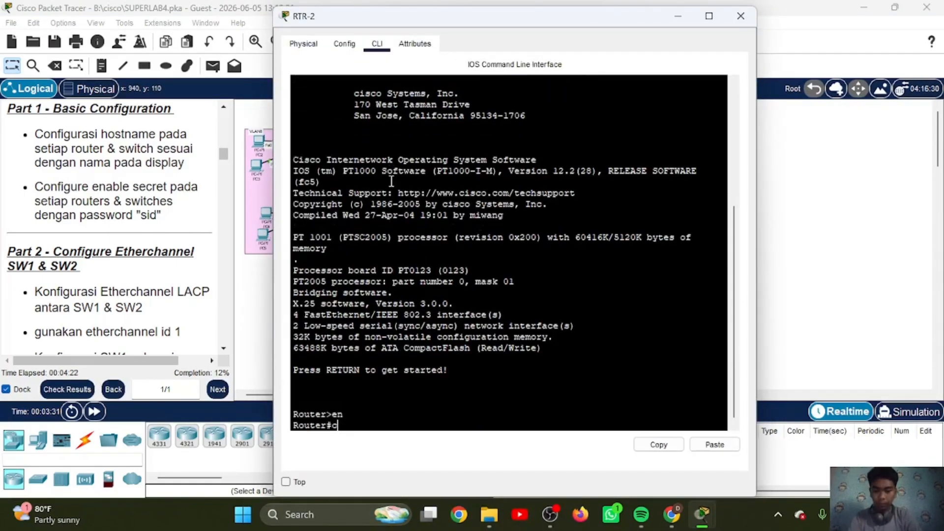
pyautogui.write('conf t')
pyautogui.press('Return')
pyautogui.write('host RTR-2')
pyautogui.press('Return')
pyautogui.write('ena sec sid')
# Step: On the lower router linked to the server-side switch, set the hostname to RTR-3 and configure the enable secret password
pyautogui.press('Return')
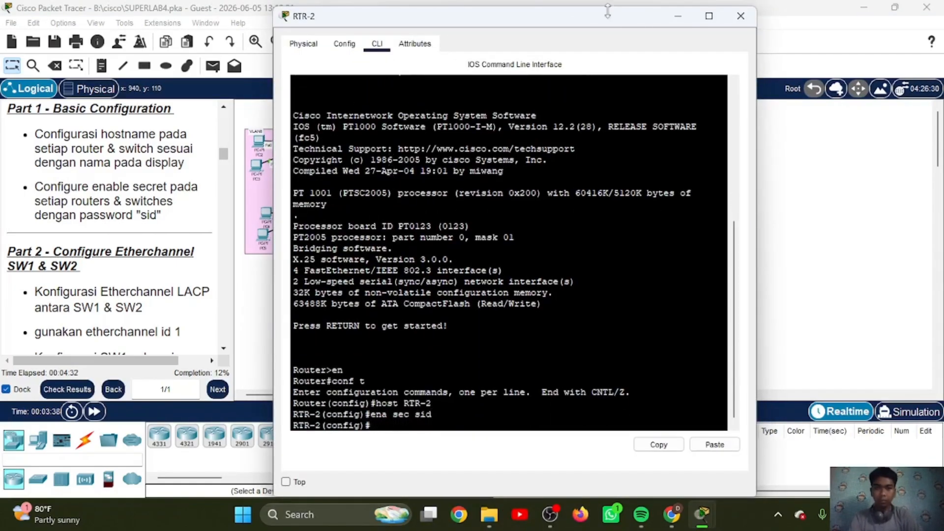
pyautogui.click(677, 16)
pyautogui.click(566, 220)
pyautogui.press('Return')
pyautogui.write('en')
pyautogui.press('Return')
pyautogui.write('conf t')
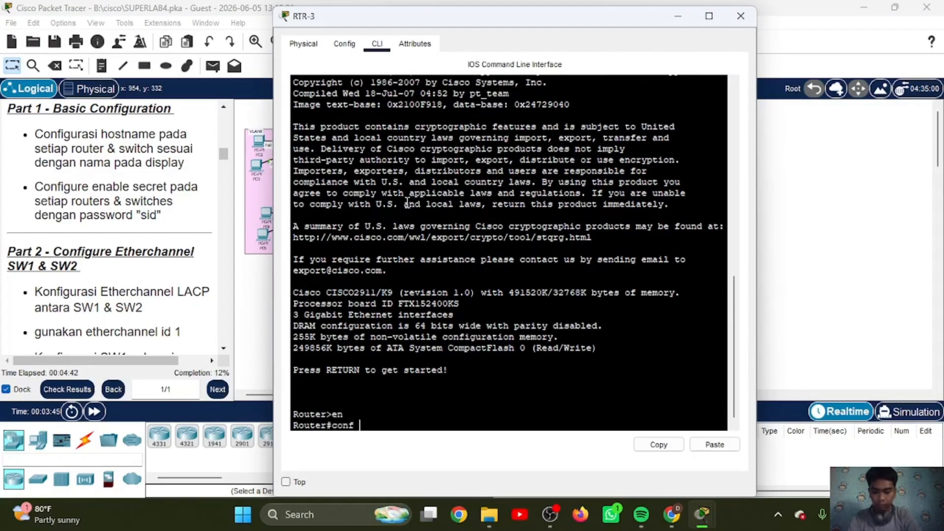
pyautogui.press('Return')
pyautogui.write('host RTR-3')
# Step: On the switch connected to the three servers, set the hostname to SW7 and configure the enable secret password
pyautogui.press('Return')
pyautogui.write('ena sec sid')
pyautogui.press('Return')
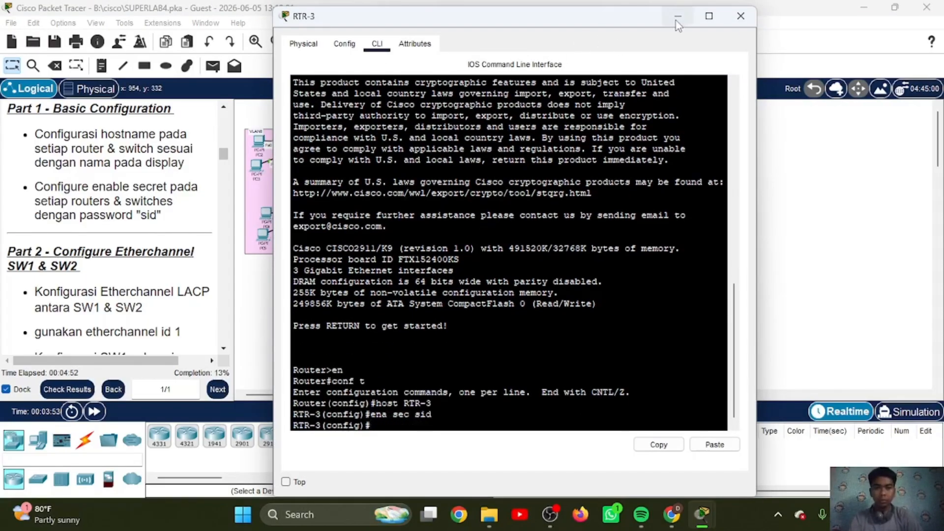
pyautogui.click(678, 16)
pyautogui.click(608, 176)
pyautogui.press('Return')
pyautogui.write('en')
pyautogui.press('Return')
pyautogui.write('conf t')
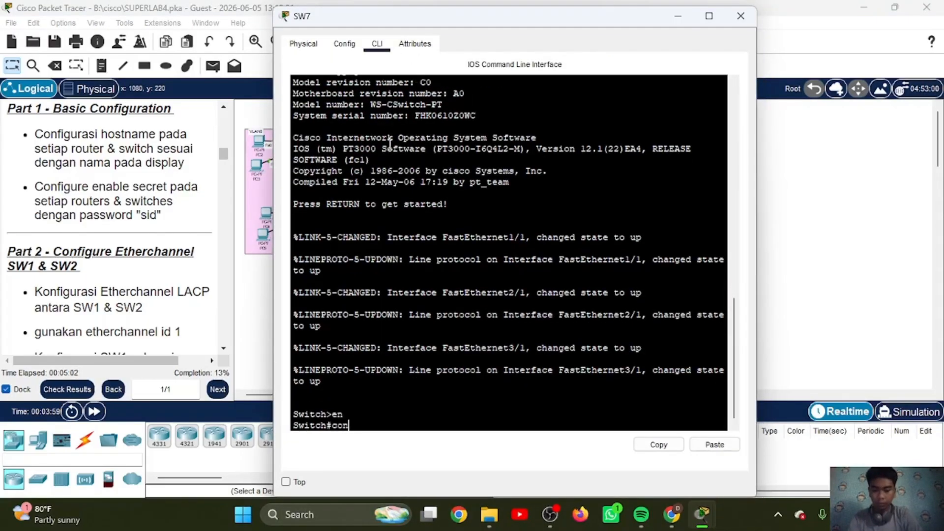
pyautogui.press('Return')
pyautogui.write('host SW7')
pyautogui.press('Return')
pyautogui.write('ena sec sid')
pyautogui.press('Return')
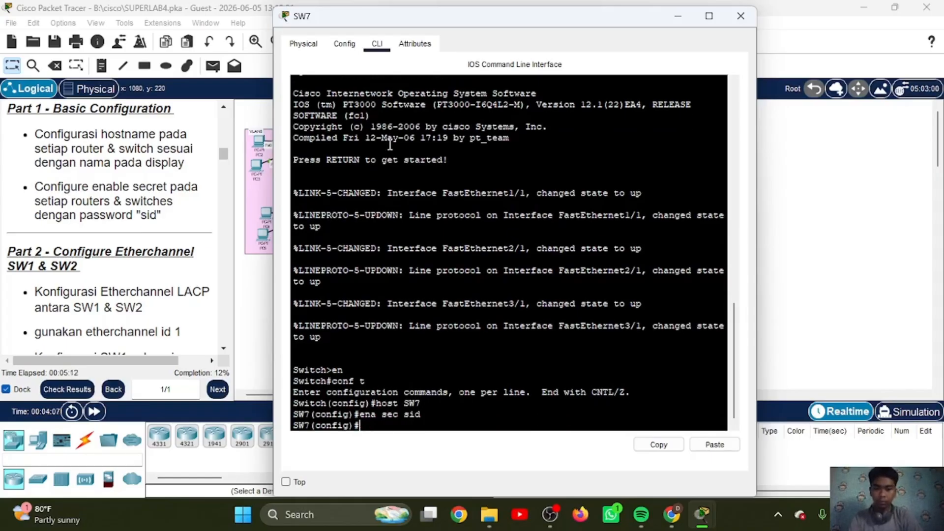
pyautogui.click(678, 16)
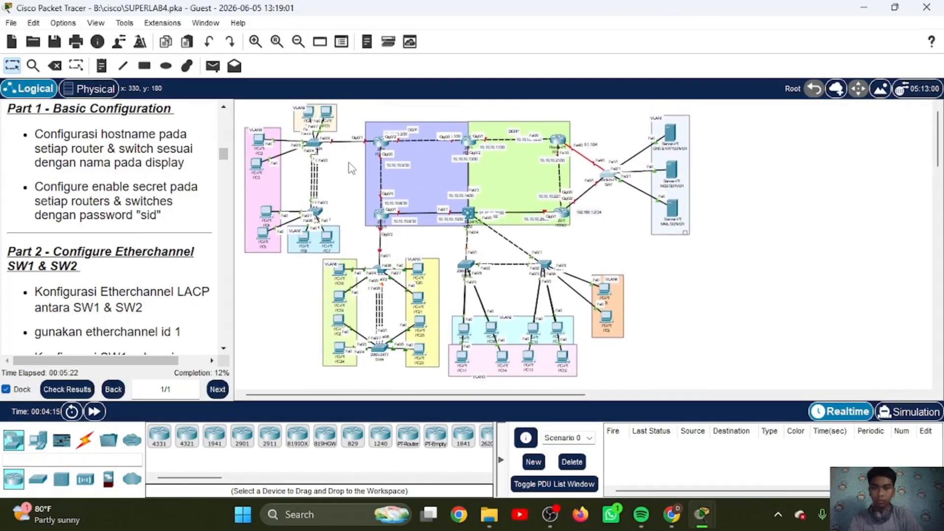
# Step: Check the activity's assessment items for the devices' hostname and enable secret status, and review the commands entered on SW7
pyautogui.click(71, 389)
pyautogui.click(138, 98)
pyautogui.scroll(-20, 153, 245)
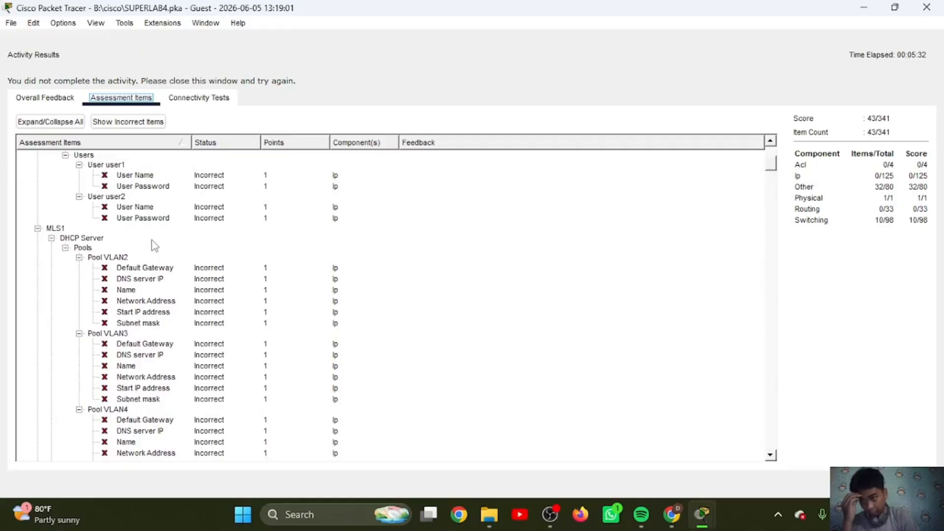
pyautogui.scroll(15, 154, 244)
pyautogui.scroll(-5, 154, 244)
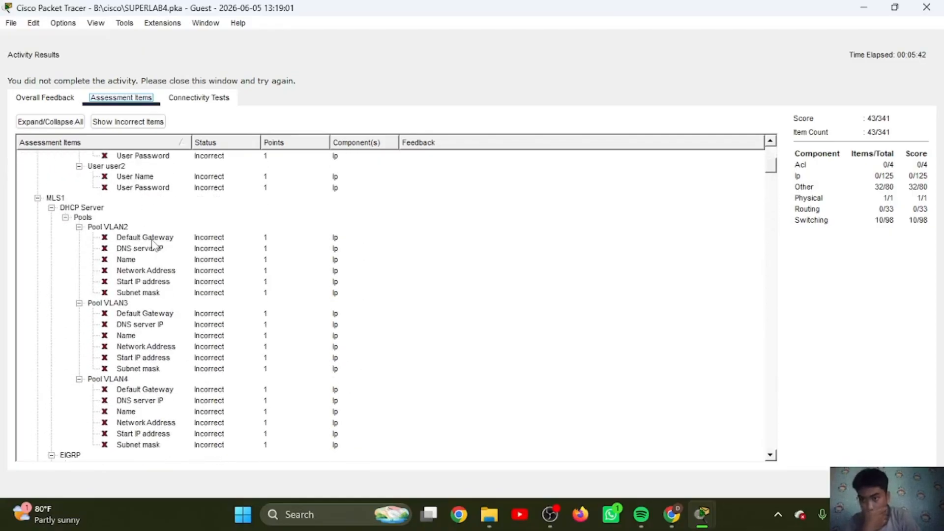
pyautogui.scroll(4, 154, 244)
pyautogui.scroll(-7, 154, 244)
pyautogui.scroll(3, 153, 245)
pyautogui.scroll(-15, 154, 244)
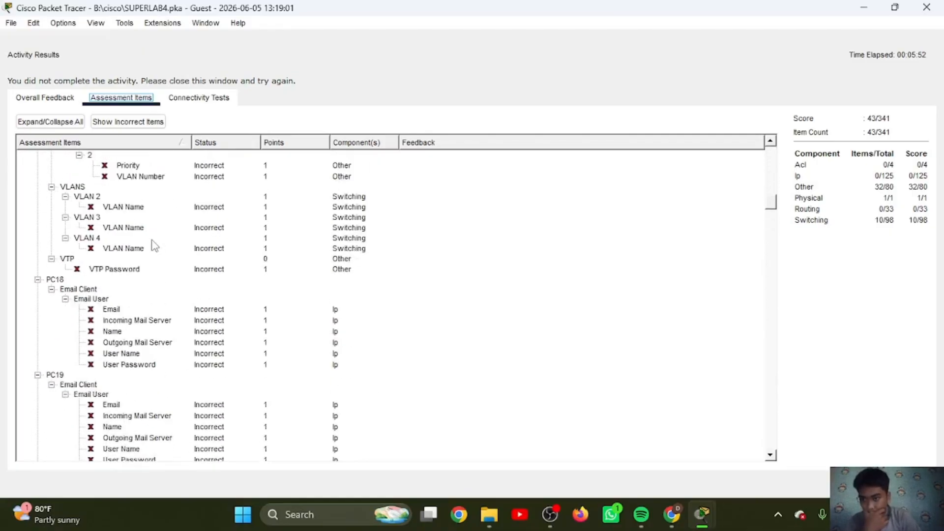
pyautogui.scroll(-10, 154, 244)
pyautogui.scroll(3, 154, 244)
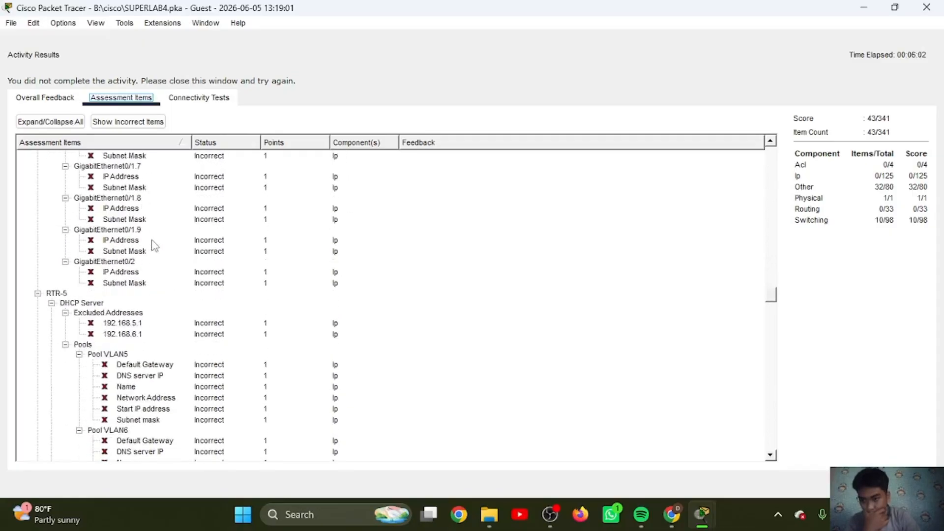
pyautogui.scroll(-15, 154, 244)
pyautogui.scroll(-20, 154, 244)
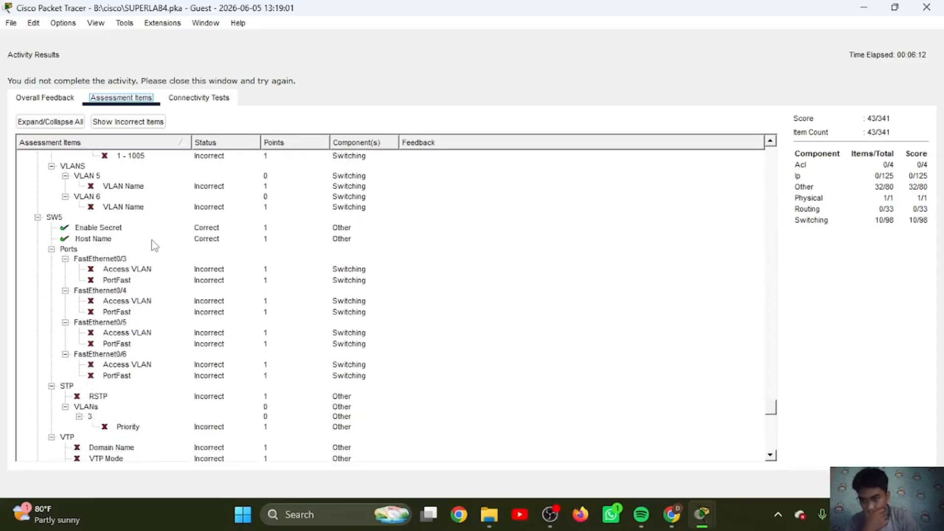
pyautogui.click(907, 484)
pyautogui.click(610, 171)
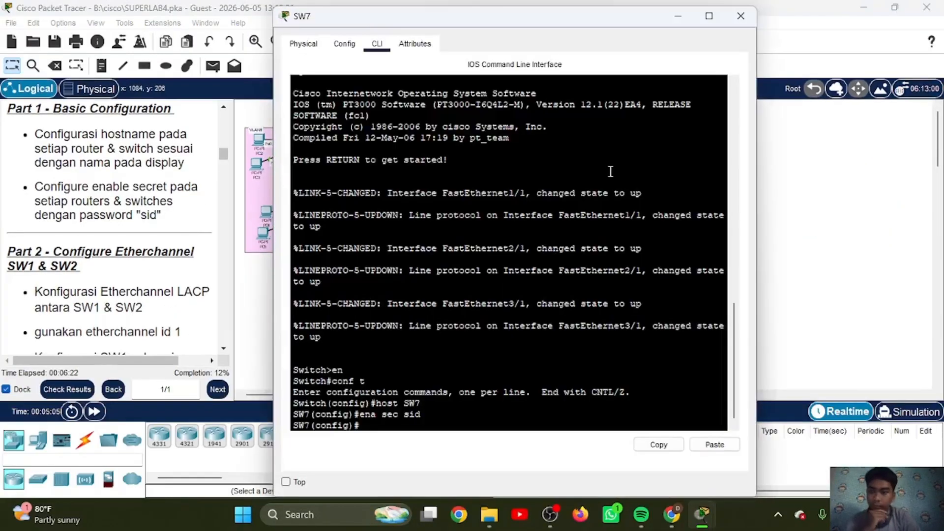
pyautogui.click(680, 18)
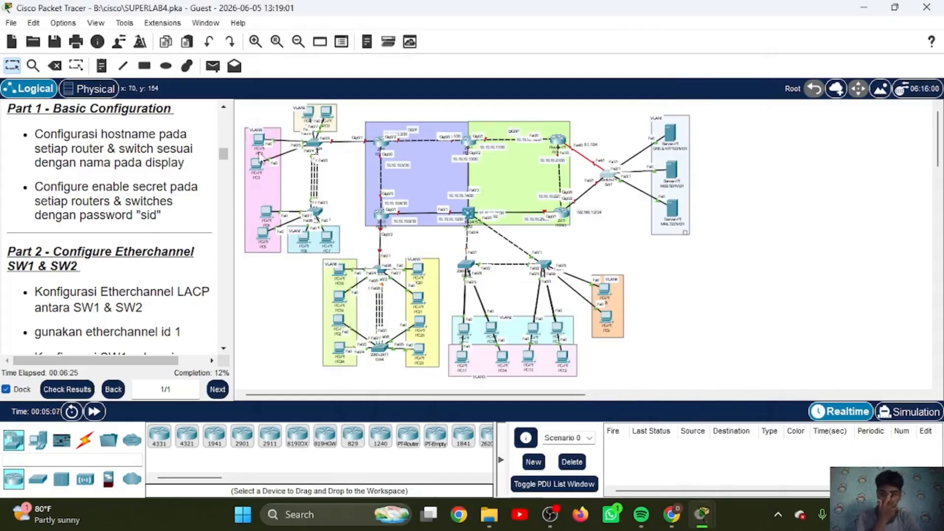
# Step: Read the Part 2 instructions, enter global configuration mode on SW1 using the enable password, and list its CDP neighbors
pyautogui.scroll(-5, 167, 217)
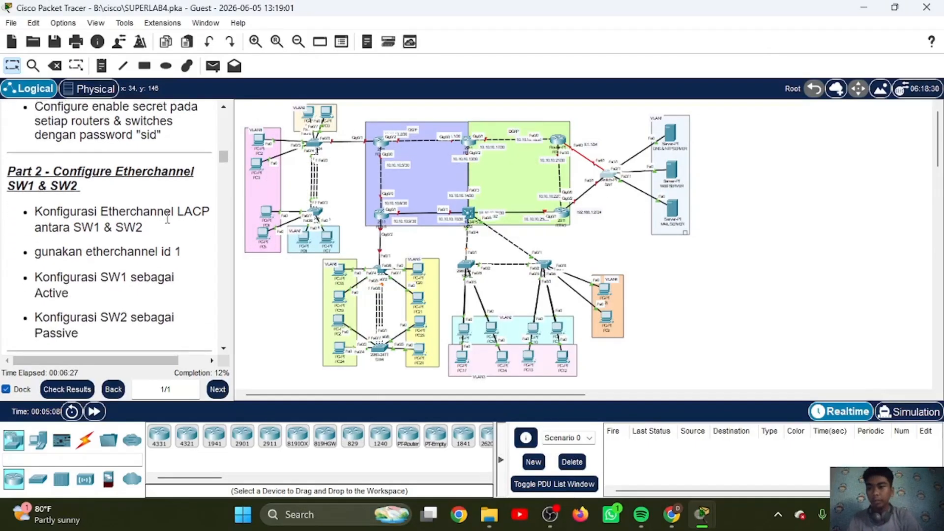
pyautogui.scroll(-3, 168, 217)
pyautogui.scroll(2, 168, 216)
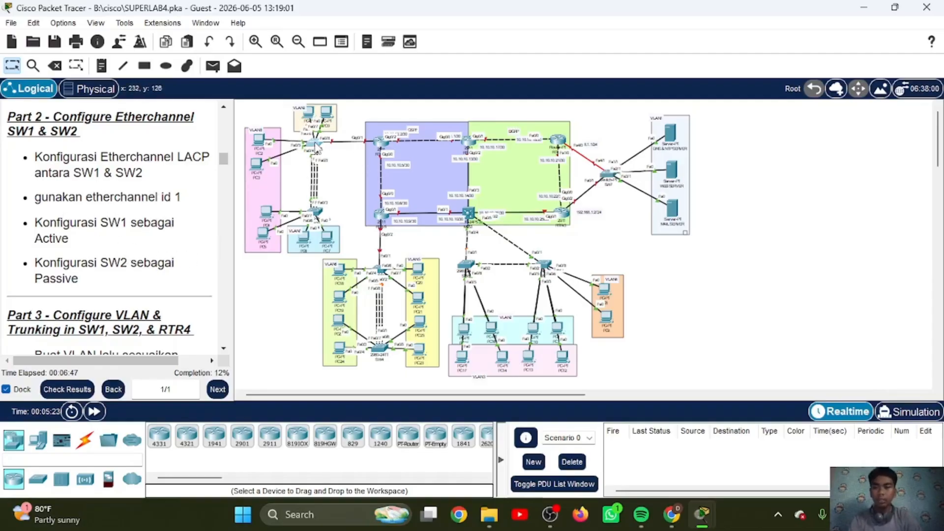
pyautogui.click(315, 146)
pyautogui.press('Return')
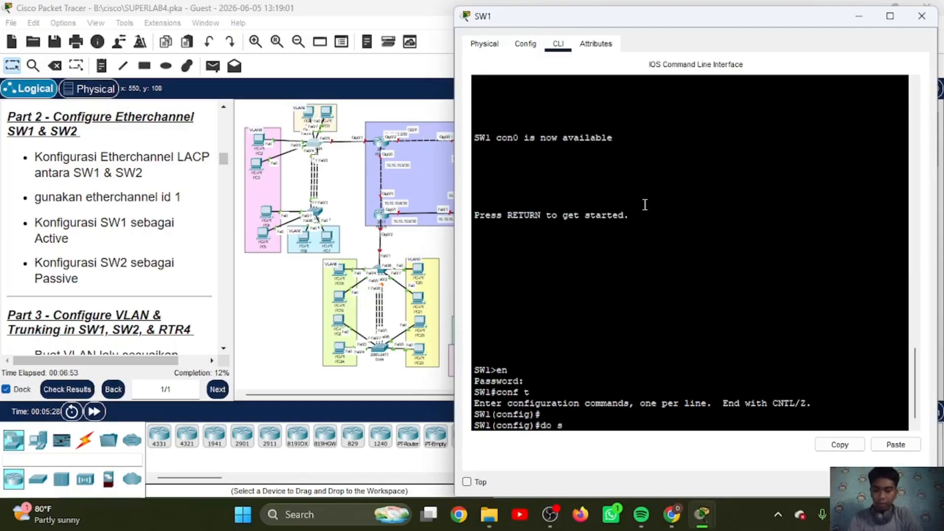
pyautogui.write('do sh cdp n')
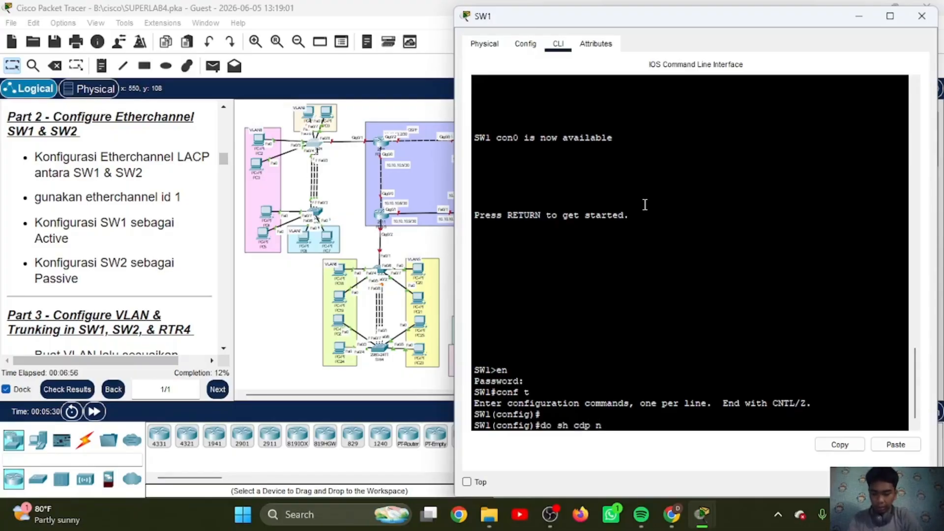
pyautogui.write('eigh')
pyautogui.press('Return')
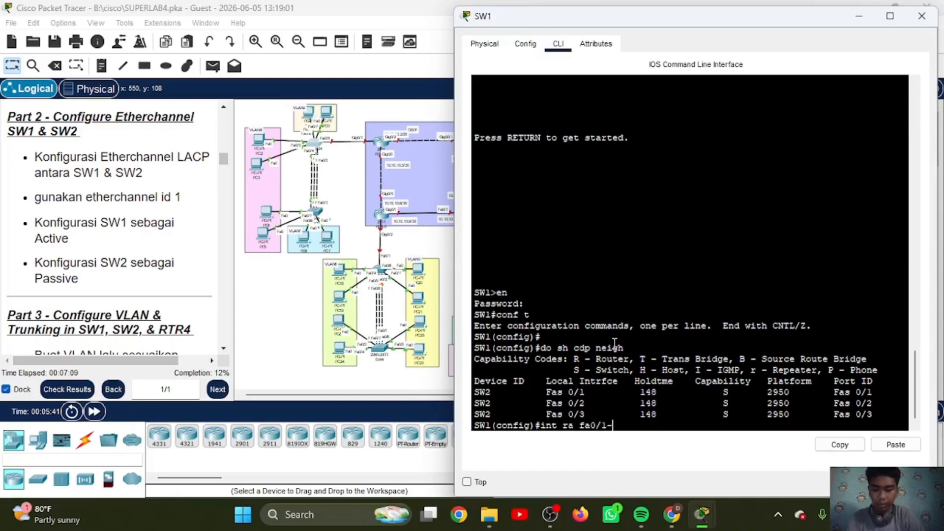
# Step: Assign SW1's interfaces fa0/1-3 to channel-group 1 in active mode
pyautogui.press('Return')
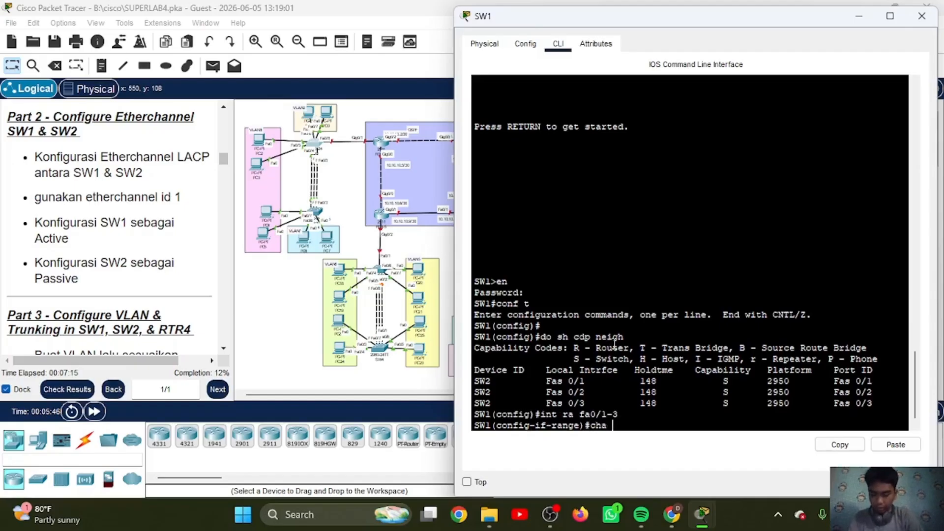
pyautogui.write('cha 1')
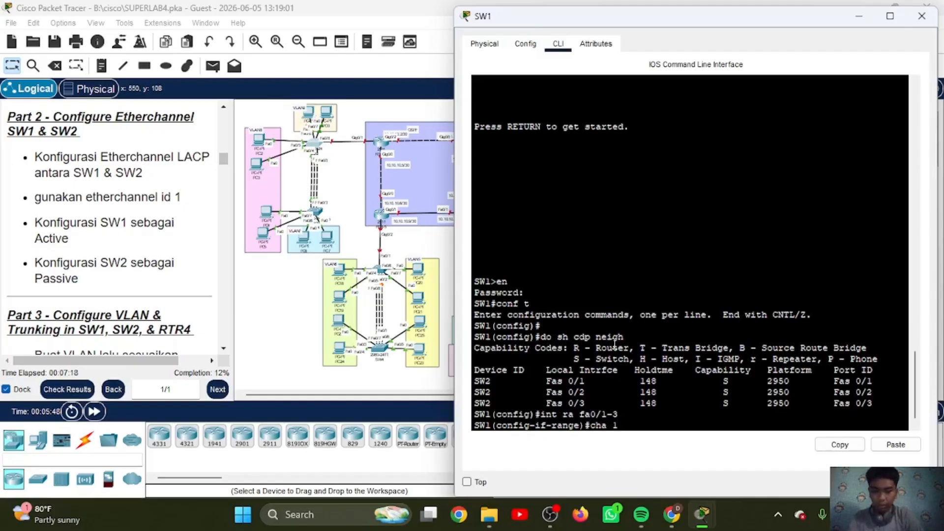
pyautogui.write(' mo act')
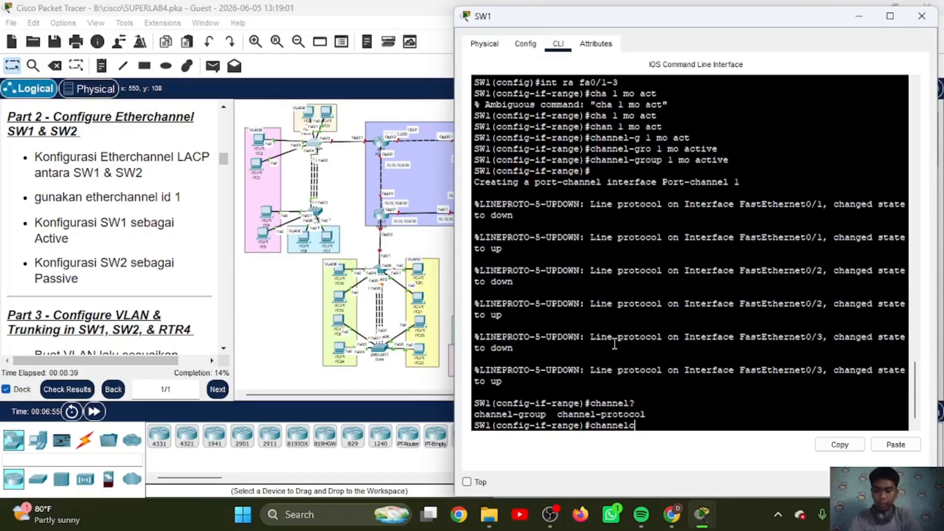
# Step: Set the channel protocol to LACP on SW1's interface range fa0/1-3
pyautogui.write('hann')
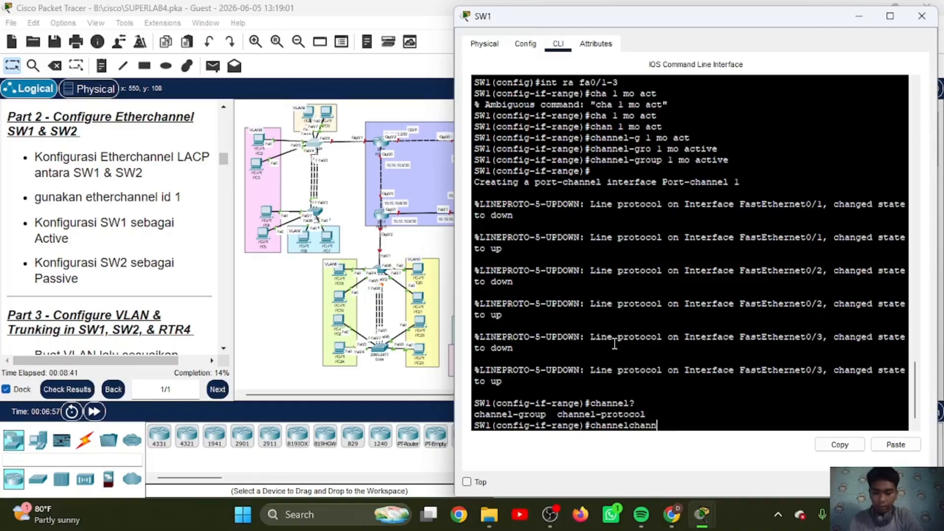
pyautogui.write('el-protocol lac')
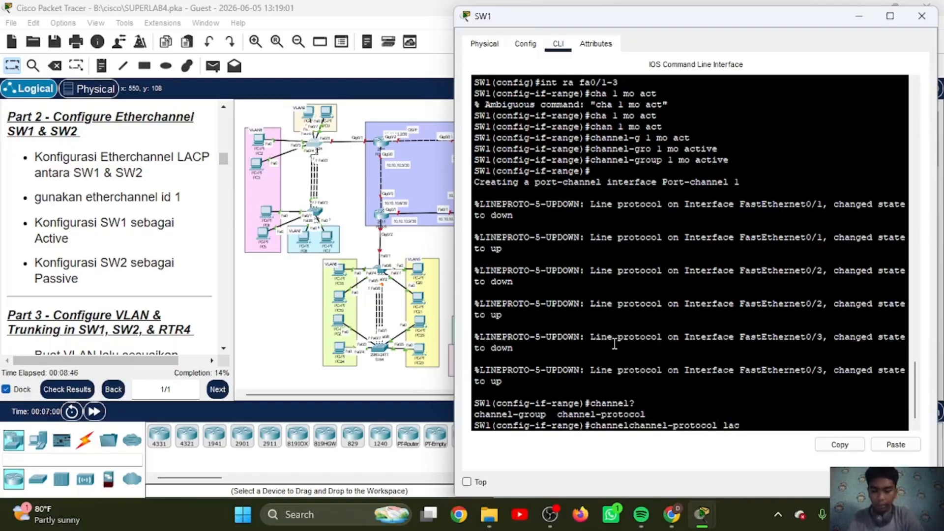
pyautogui.write('p')
pyautogui.press('Return')
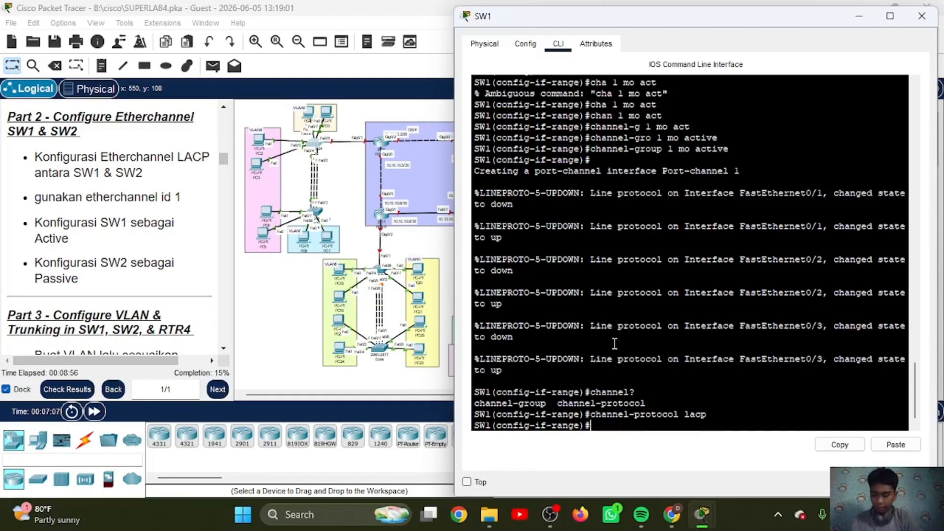
# Step: Display the EtherChannel summary on SW1 and exit interface range configuration
pyautogui.write('do sh')
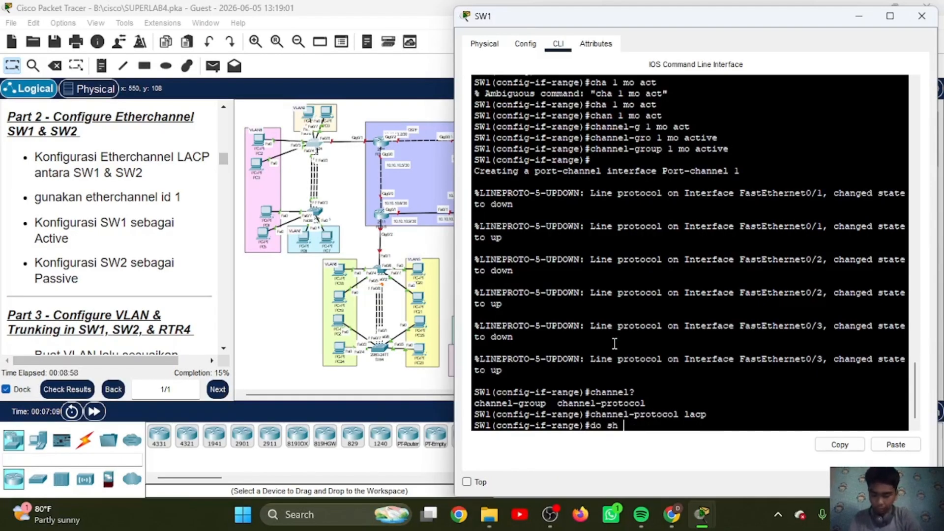
pyautogui.write(' eth s')
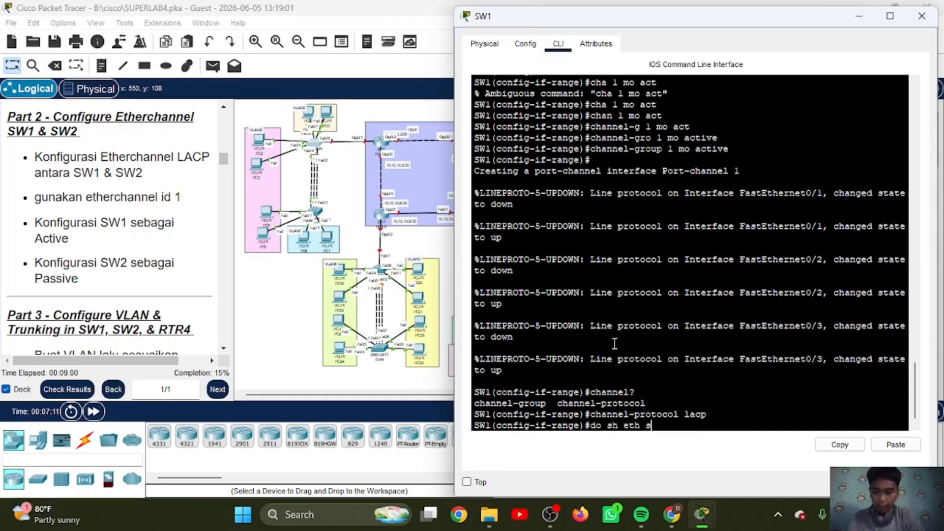
pyautogui.write('um')
pyautogui.press('Return')
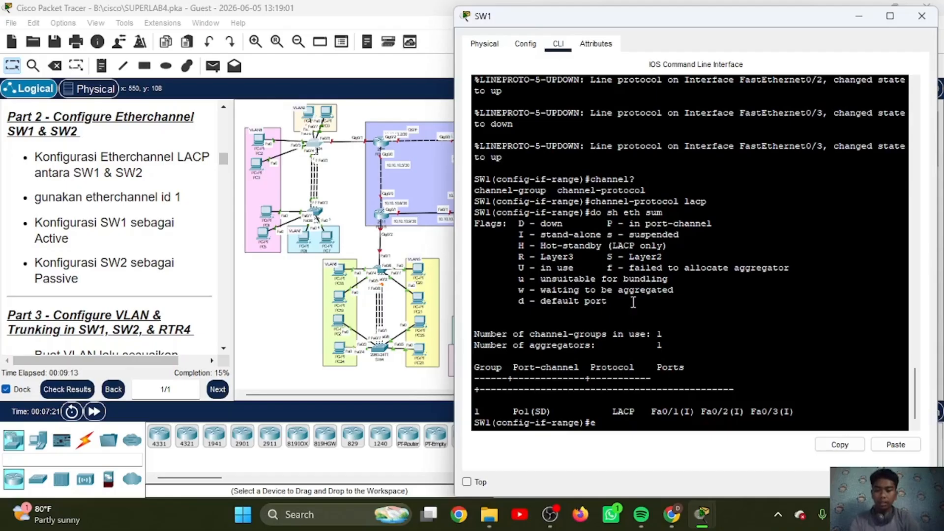
pyautogui.write('x')
pyautogui.press('Return')
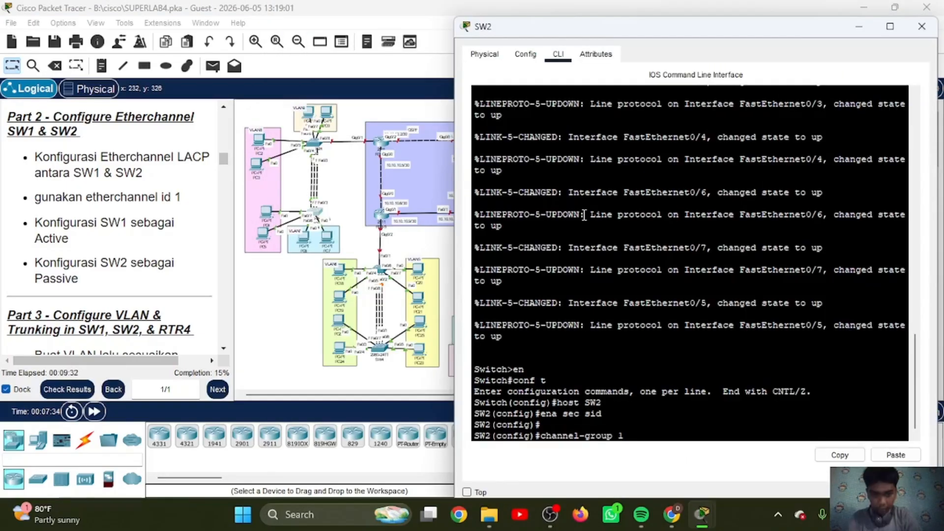
# Step: Assign SW2's interfaces fa0/1-3 to channel-group 1 in passive mode
pyautogui.press('BackSpace')
pyautogui.press('BackSpace')
pyautogui.press('BackSpace')
pyautogui.press('BackSpace')
pyautogui.press('BackSpace')
pyautogui.press('BackSpace')
pyautogui.press('BackSpace')
pyautogui.press('BackSpace')
pyautogui.press('BackSpace')
pyautogui.press('BackSpace')
pyautogui.press('BackSpace')
pyautogui.press('BackSpace')
pyautogui.press('BackSpace')
pyautogui.press('BackSpace')
pyautogui.press('BackSpace')
pyautogui.write('int')
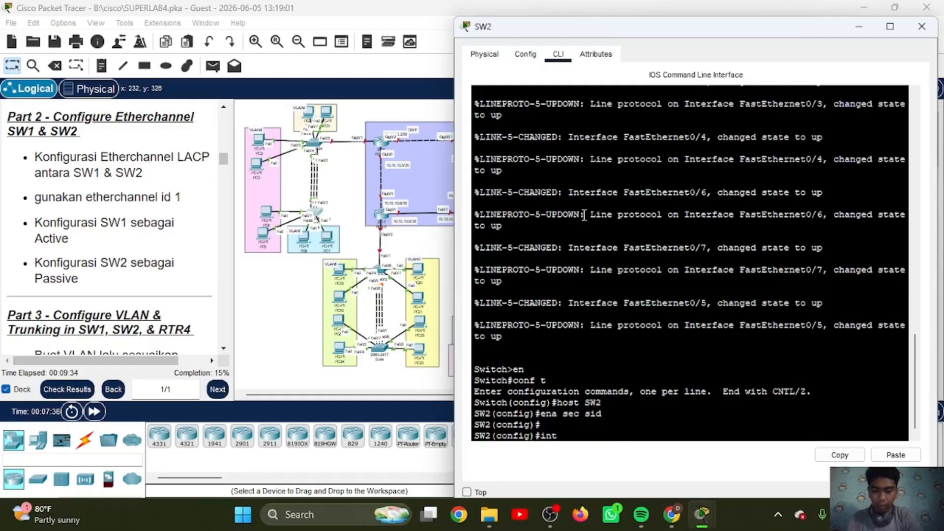
pyautogui.write('1-3')
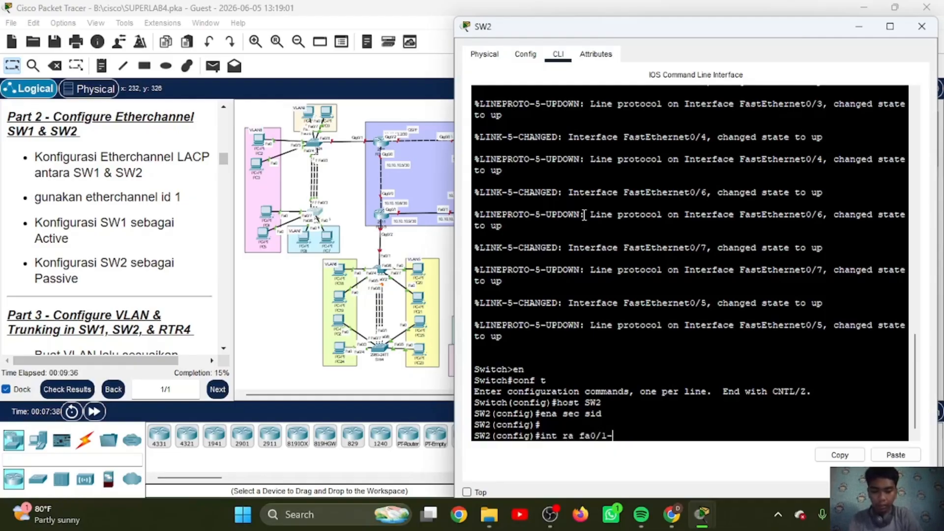
pyautogui.press('Return')
pyautogui.write('chane')
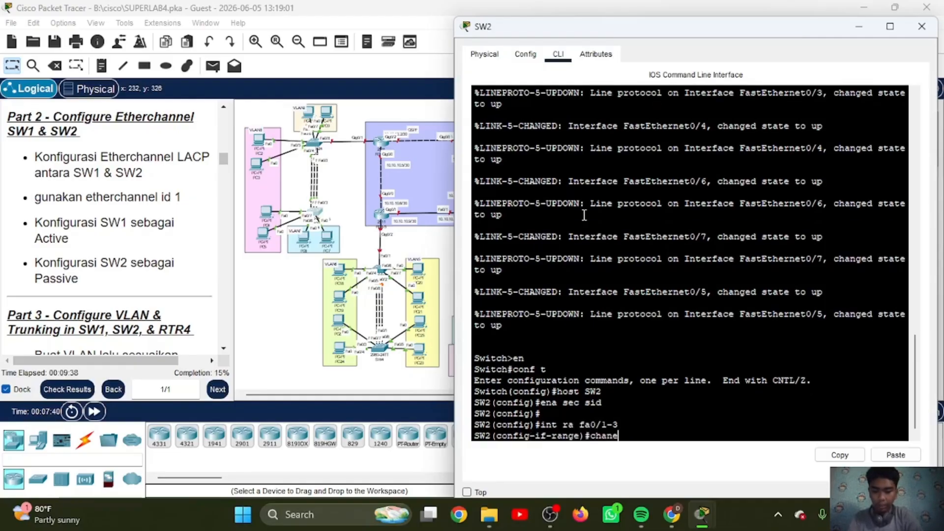
pyautogui.write('l-g')
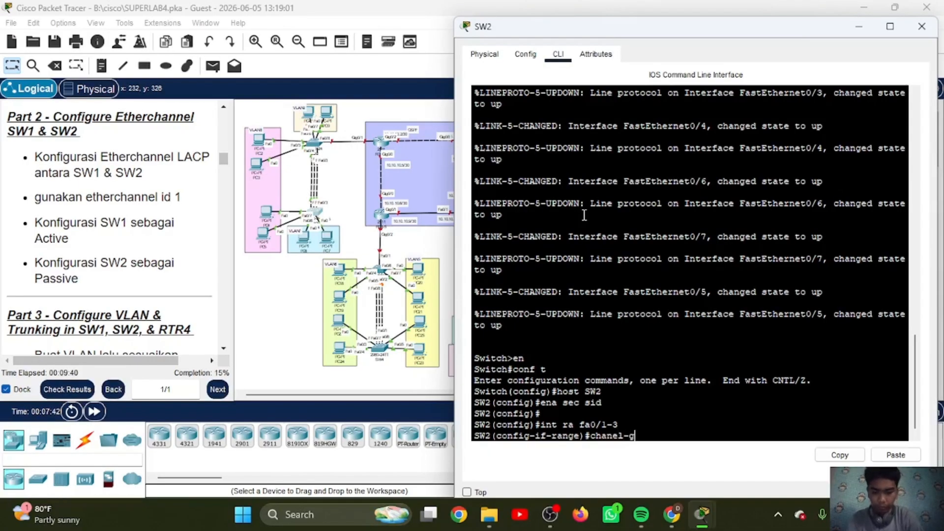
pyautogui.write('roup 1')
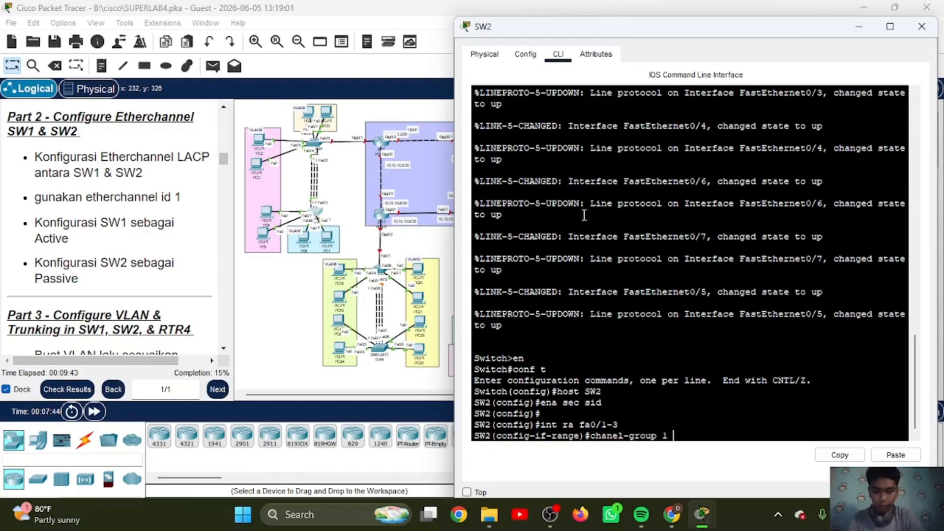
pyautogui.write(' mo')
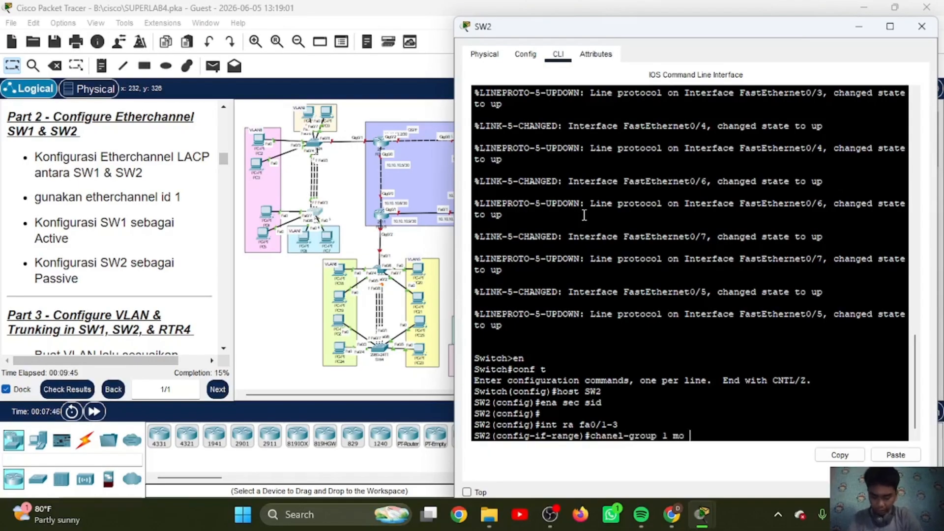
pyautogui.write(' pass')
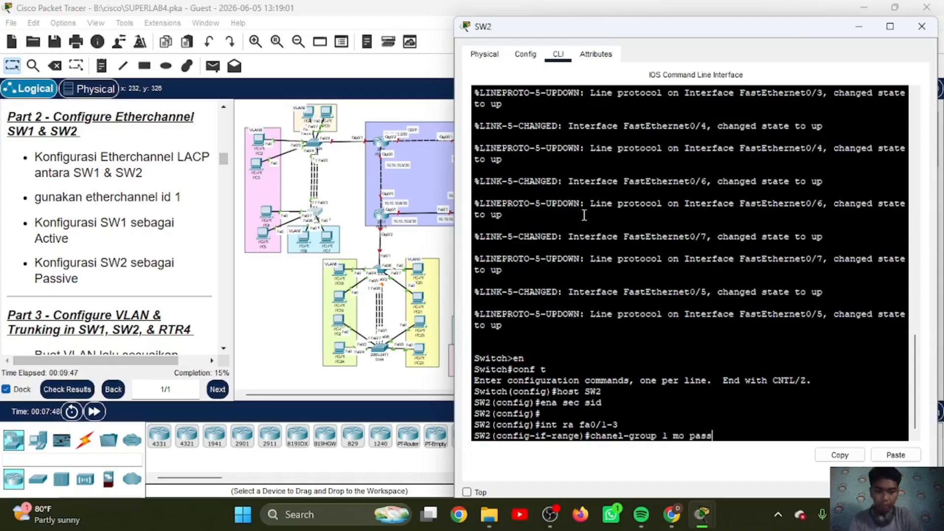
pyautogui.press('Return')
pyautogui.write('channel-group 1 mo pass')
pyautogui.press('Return')
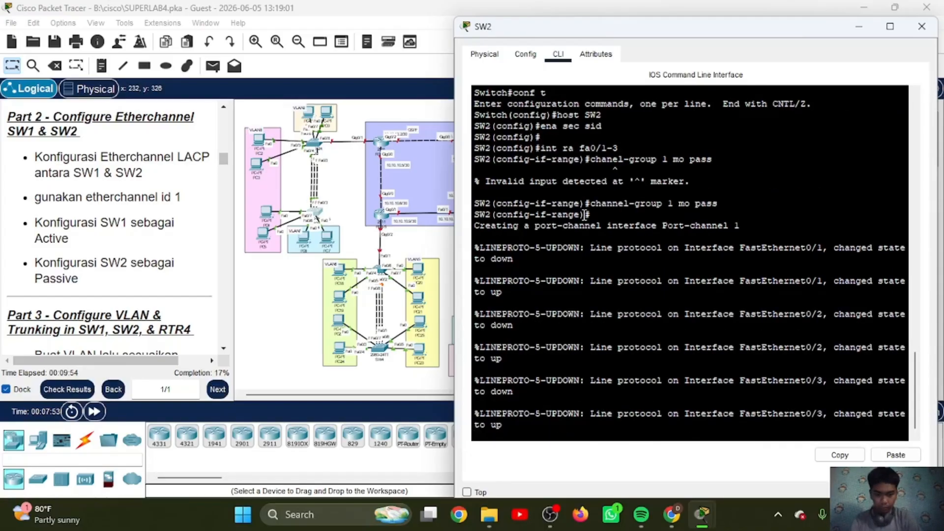
# Step: Set the channel protocol to LACP on SW2's interface range fa0/1-3
pyautogui.write('chann')
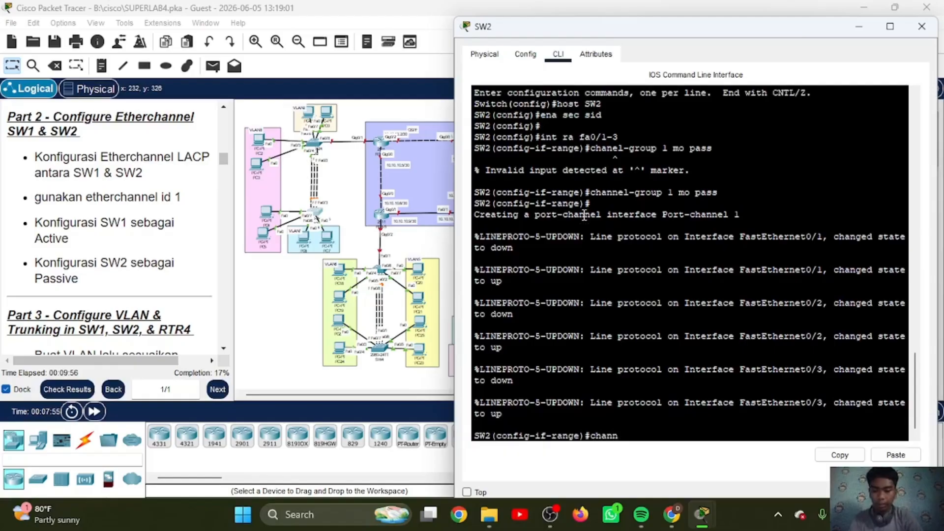
pyautogui.write('el-protocol')
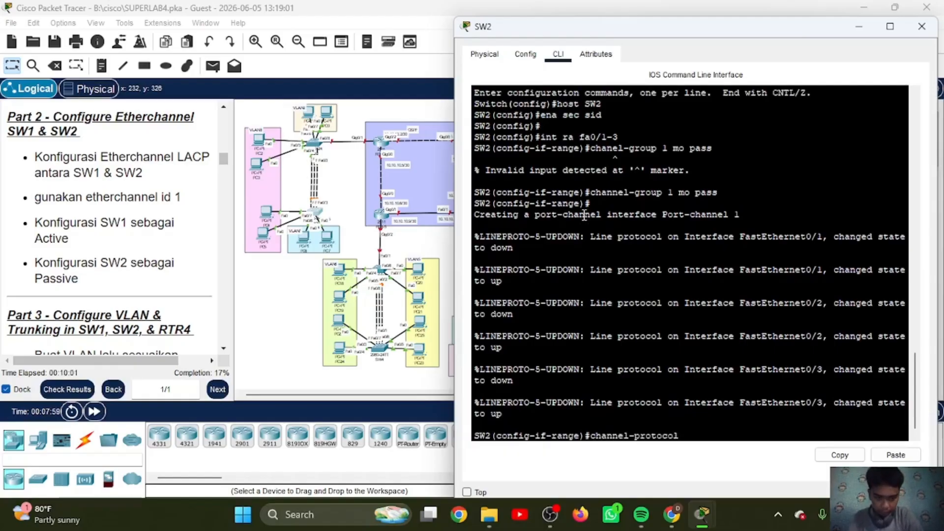
pyautogui.write(' lacp')
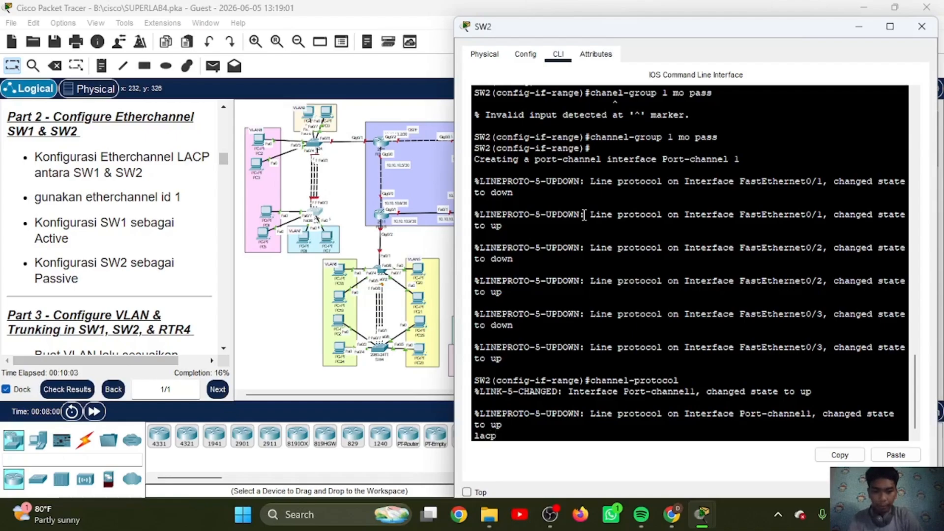
pyautogui.press('Return')
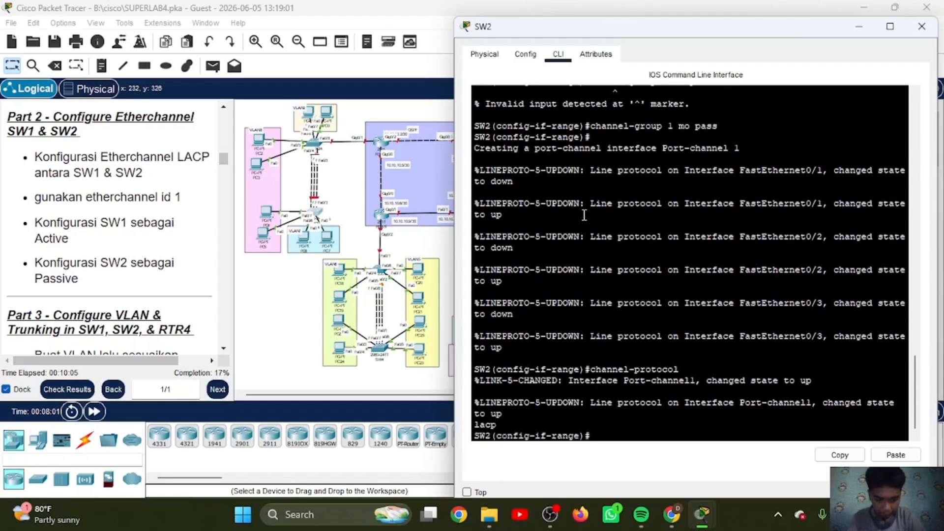
pyautogui.press('Up')
pyautogui.press('Return')
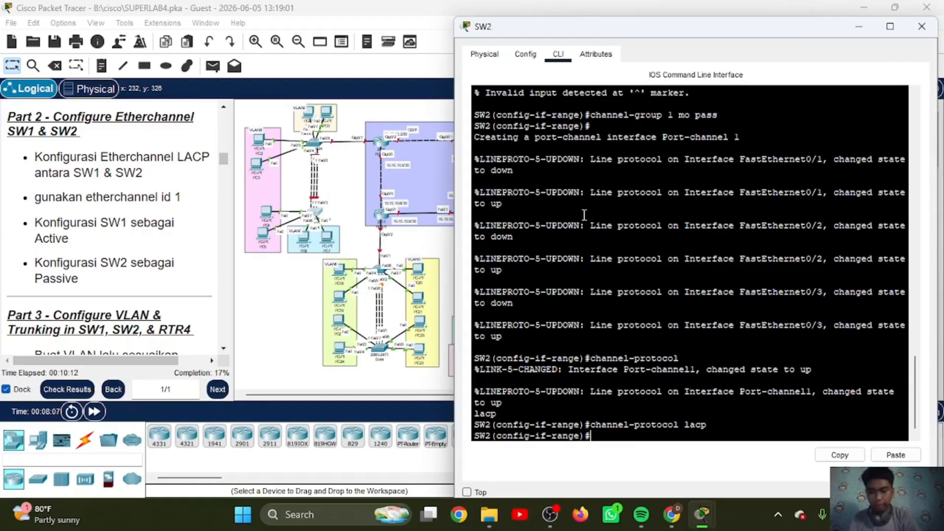
# Step: Display the EtherChannel summary on SW2 and minimize its window
pyautogui.write('do sh eth sum')
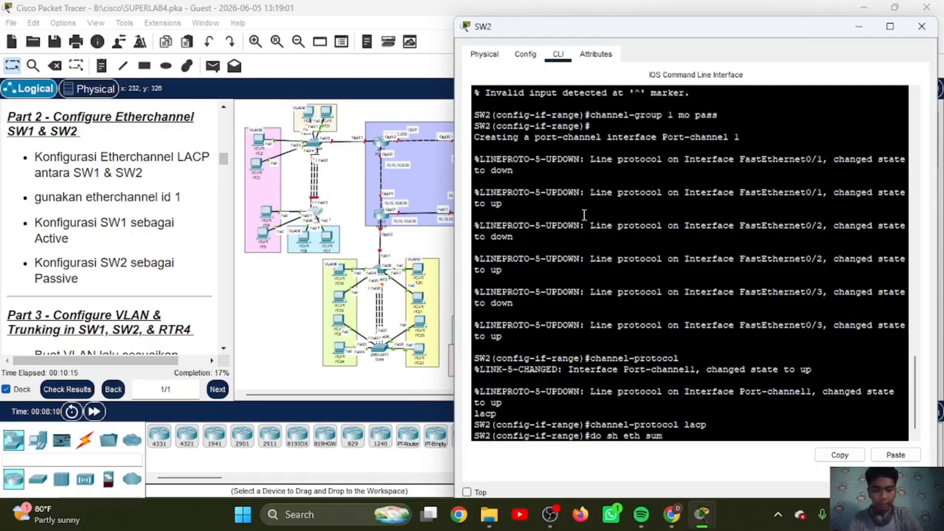
pyautogui.press('Return')
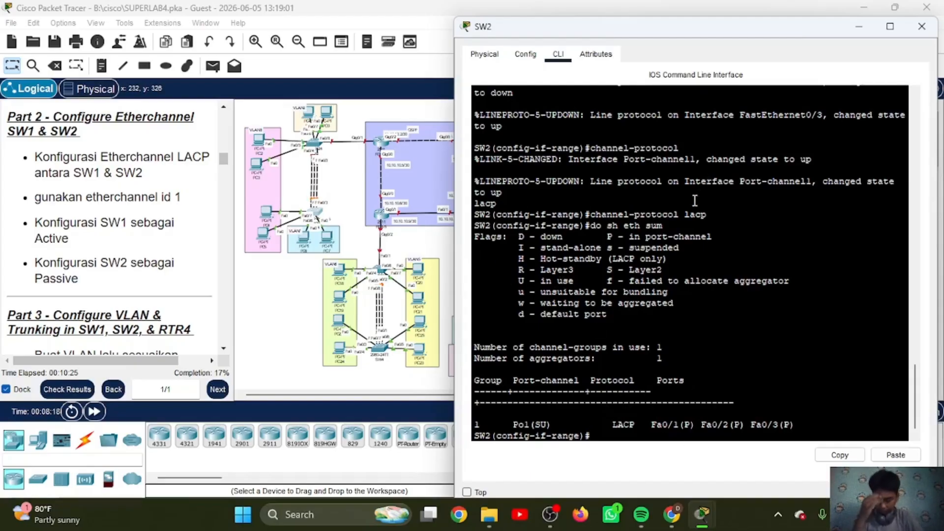
pyautogui.click(857, 28)
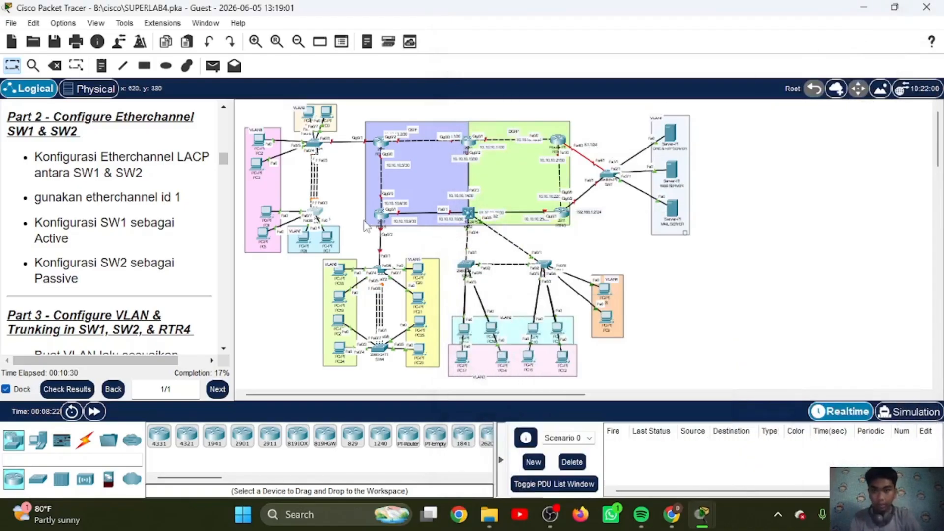
# Step: Fast-forward the simulation time twice and read the Part 3 VLAN and trunking instructions
pyautogui.scroll(1, 356, 217)
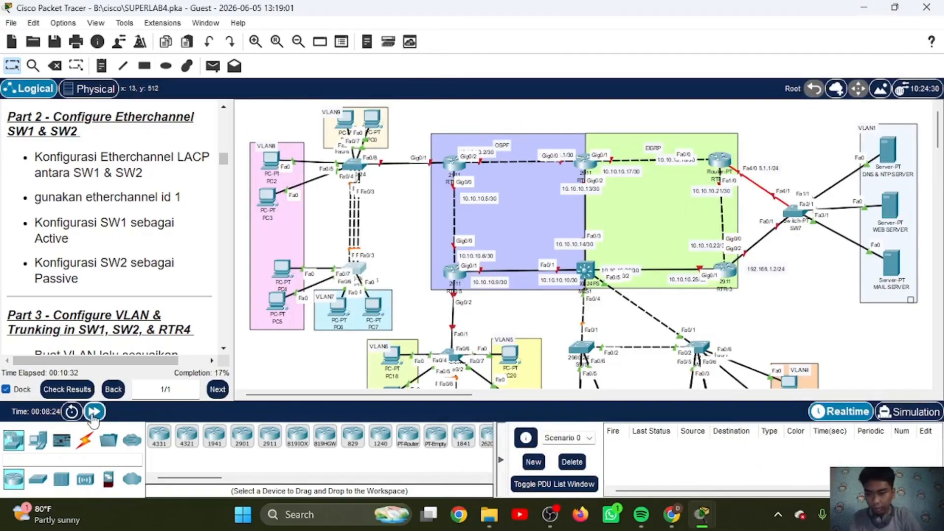
pyautogui.click(93, 413)
pyautogui.click(93, 413)
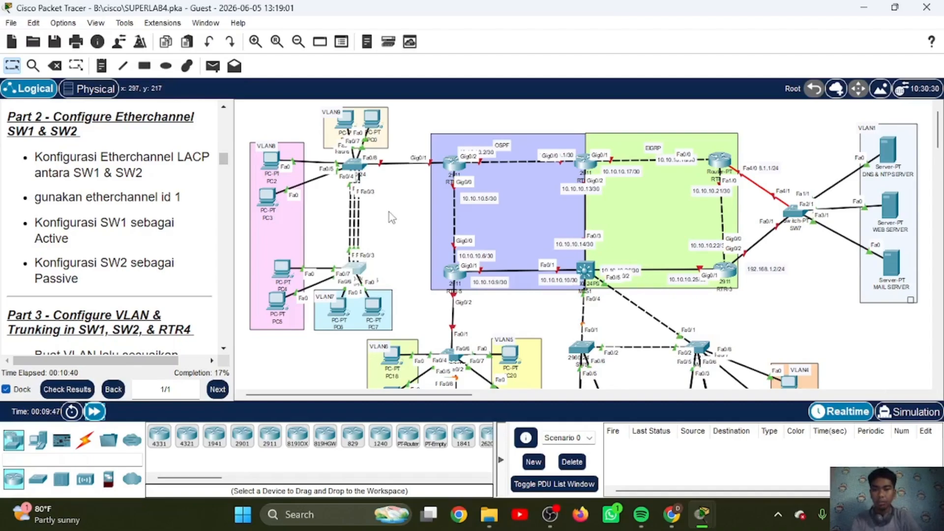
pyautogui.scroll(-1, 389, 211)
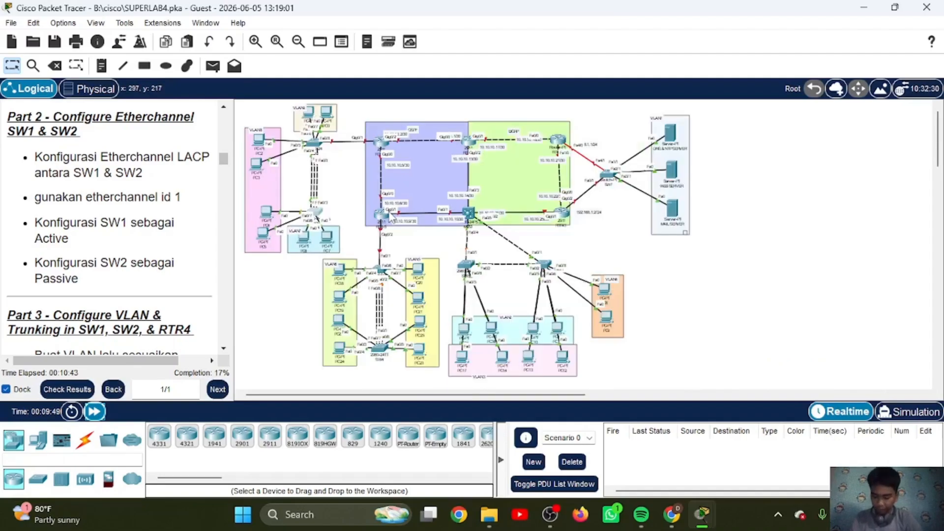
pyautogui.scroll(-3, 95, 257)
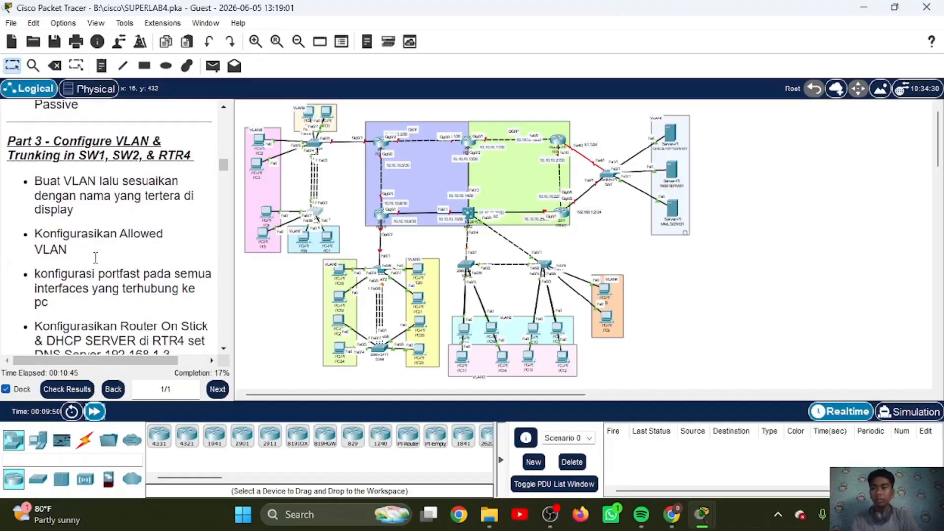
pyautogui.scroll(-1, 96, 257)
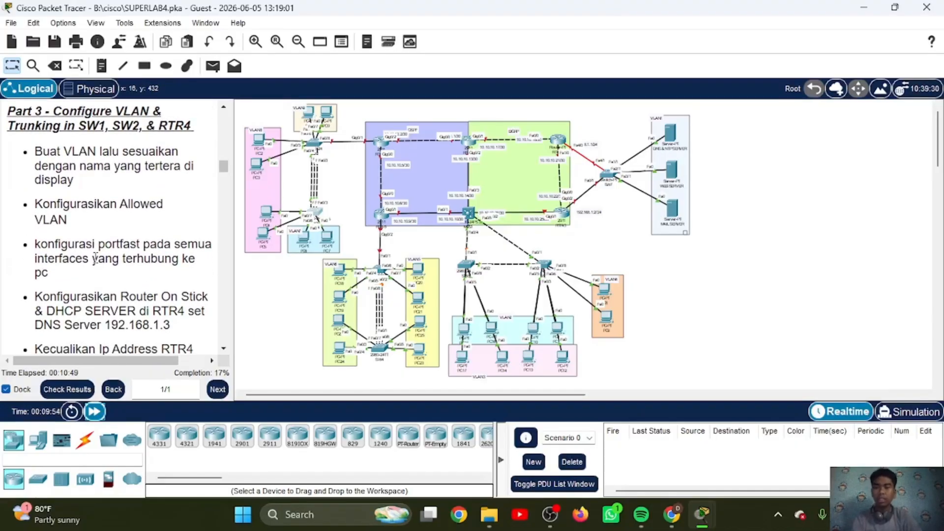
# Step: Create VLAN 7 on SW1 and name it VLAN7
pyautogui.click(314, 147)
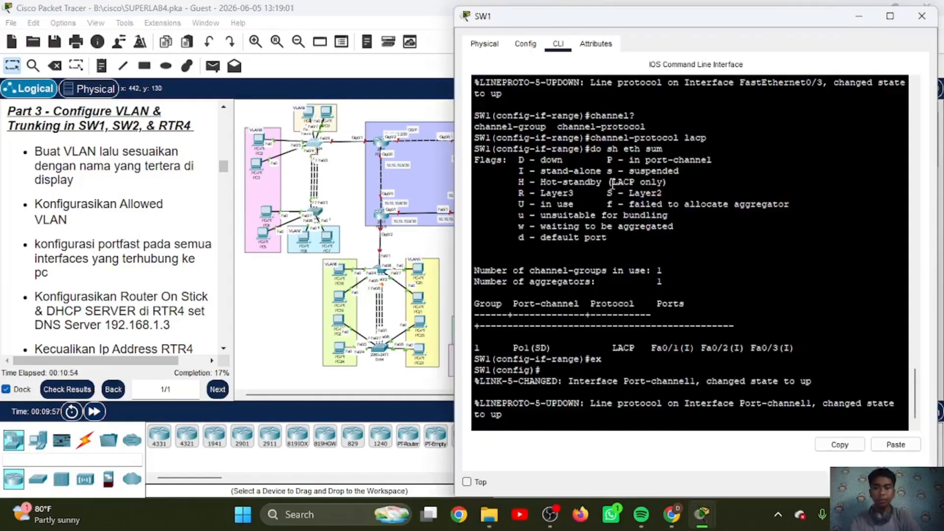
pyautogui.press('Return')
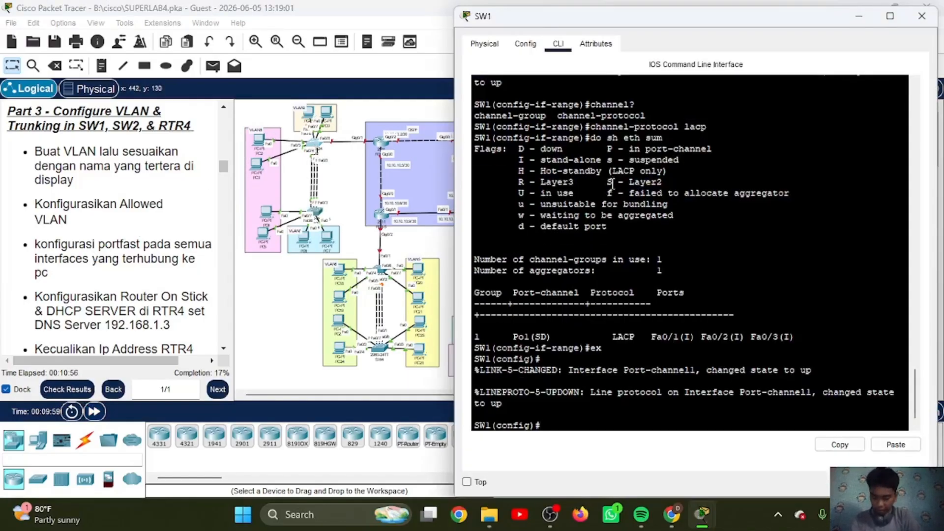
pyautogui.press('Return')
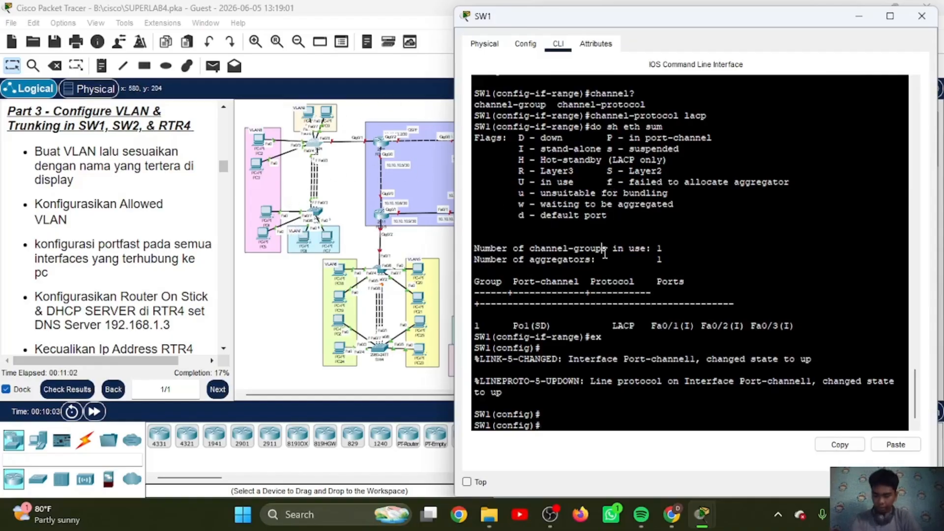
pyautogui.write('vl 7')
pyautogui.press('Return')
pyautogui.write('nam')
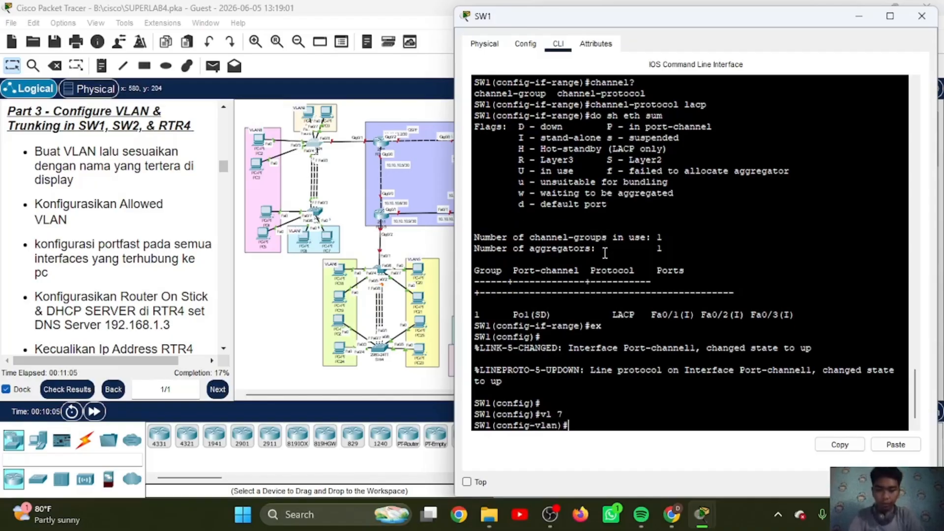
pyautogui.write('e VLAN7')
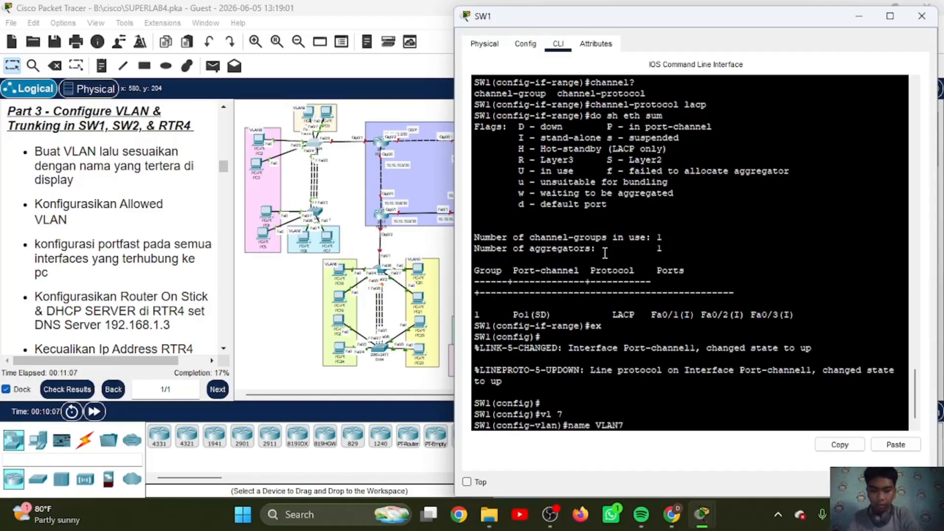
pyautogui.press('Return')
# Step: Create VLAN 8 on SW1 and name it VLAN8
pyautogui.write('vl ')
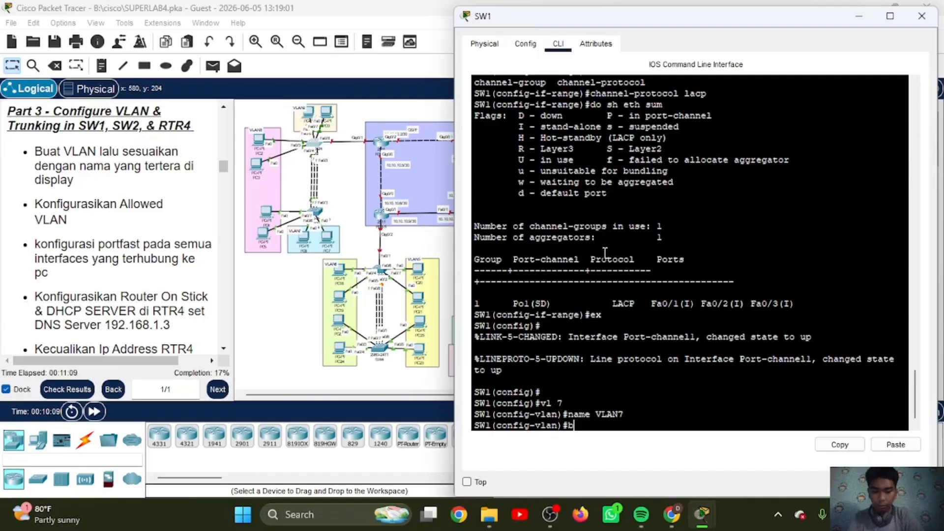
pyautogui.write('8')
pyautogui.press('Return')
pyautogui.write('name')
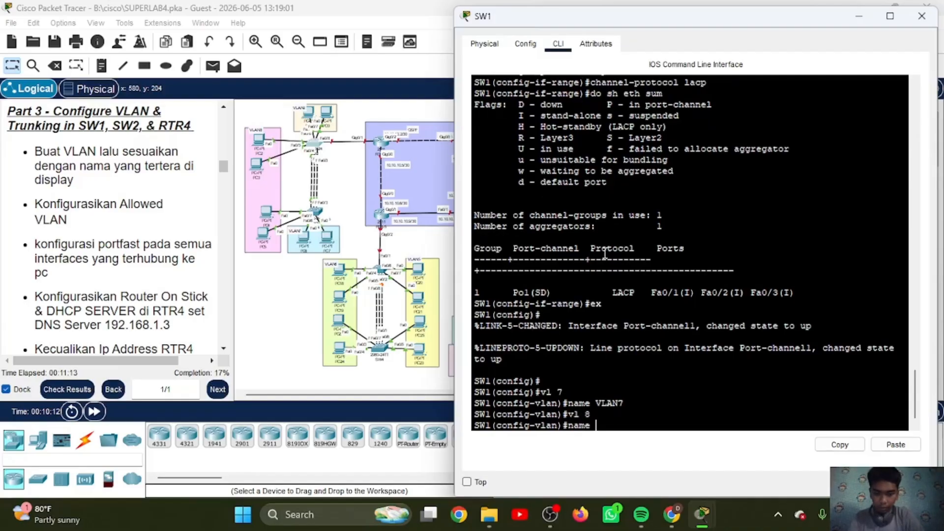
pyautogui.write(' VLAN')
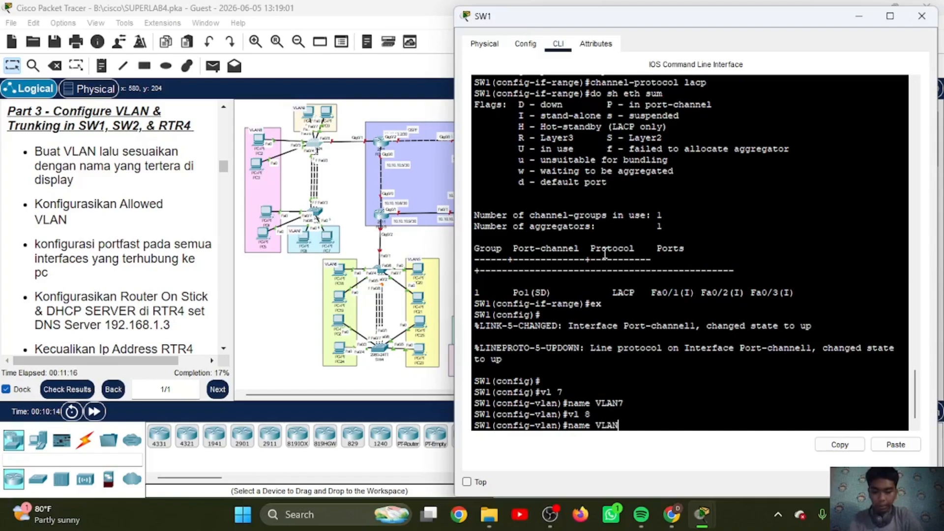
pyautogui.write('8')
pyautogui.press('Return')
# Step: Create VLAN 9 on SW1 with the name VLAN9 and return to global configuration mode
pyautogui.write('vl 9')
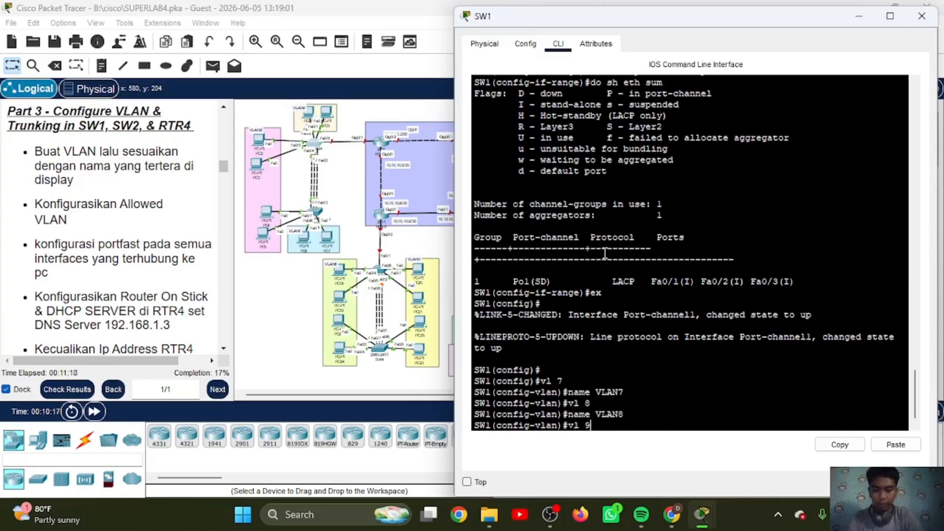
pyautogui.press('Return')
pyautogui.write('na V')
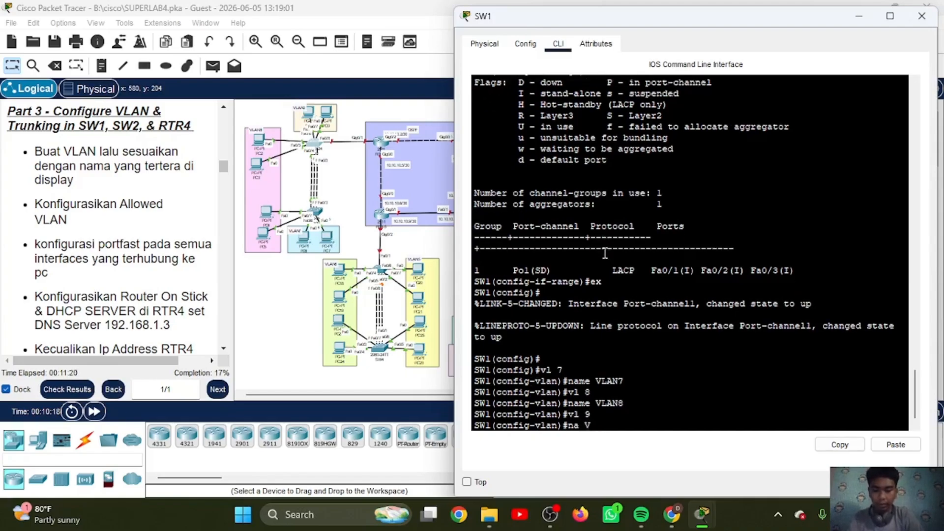
pyautogui.write('LAN9')
pyautogui.press('Return')
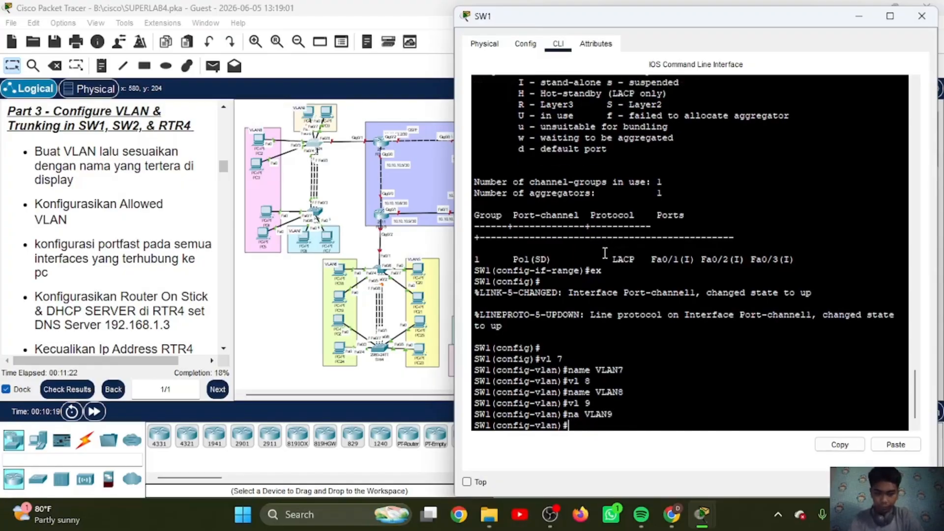
pyautogui.write('ex')
pyautogui.press('Return')
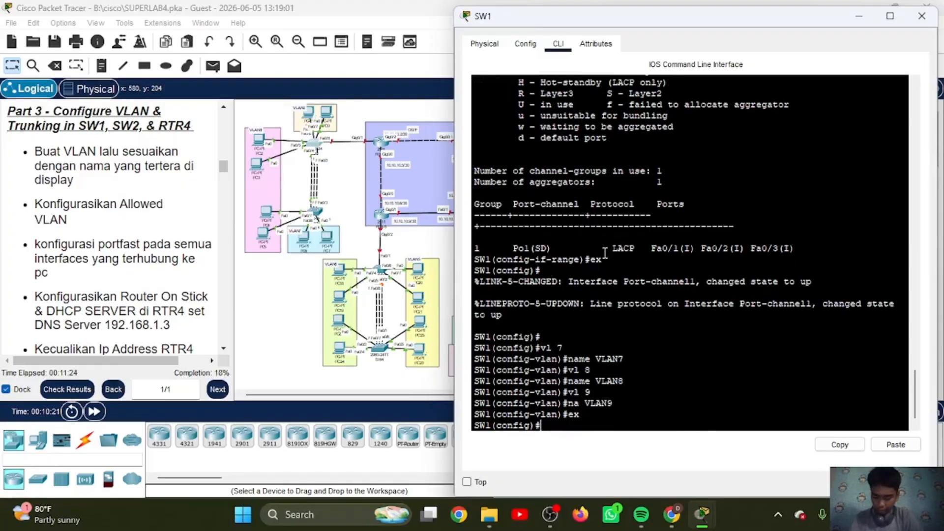
# Step: Set interfaces FastEthernet0/4-5 on SW1 to access mode and assign them to VLAN 8
pyautogui.write('int')
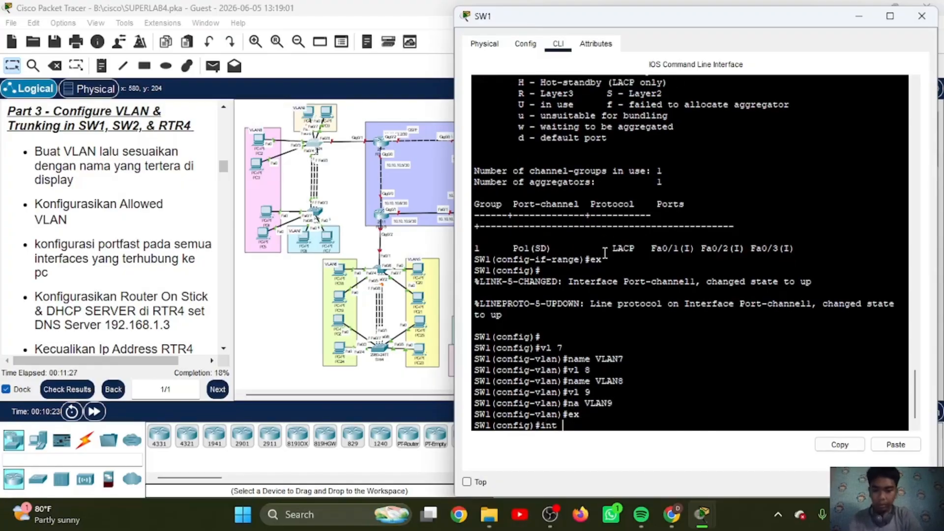
pyautogui.write(' ra fa0/')
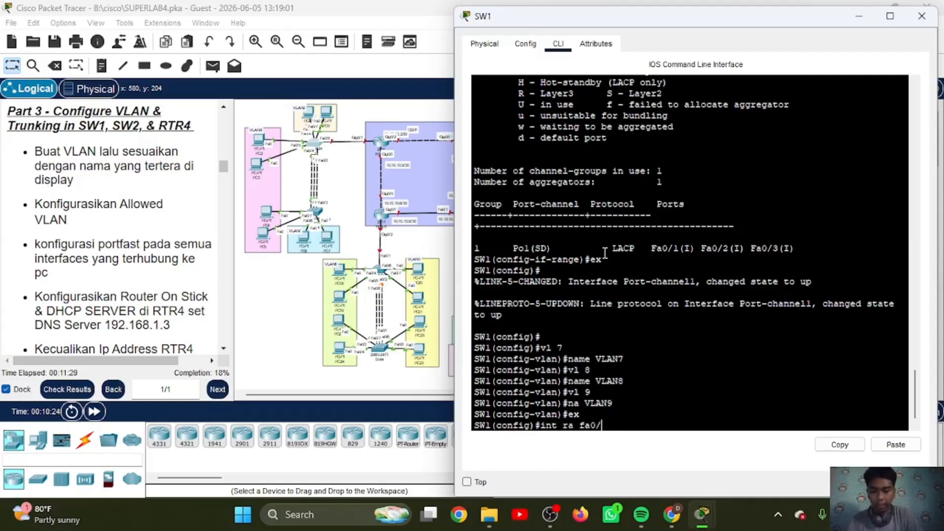
pyautogui.write('4-5')
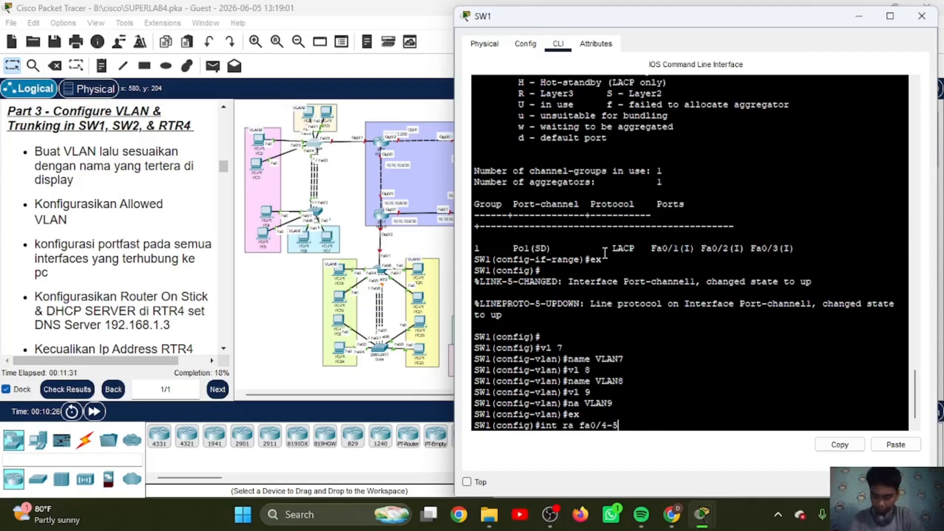
pyautogui.press('Return')
pyautogui.write('sw')
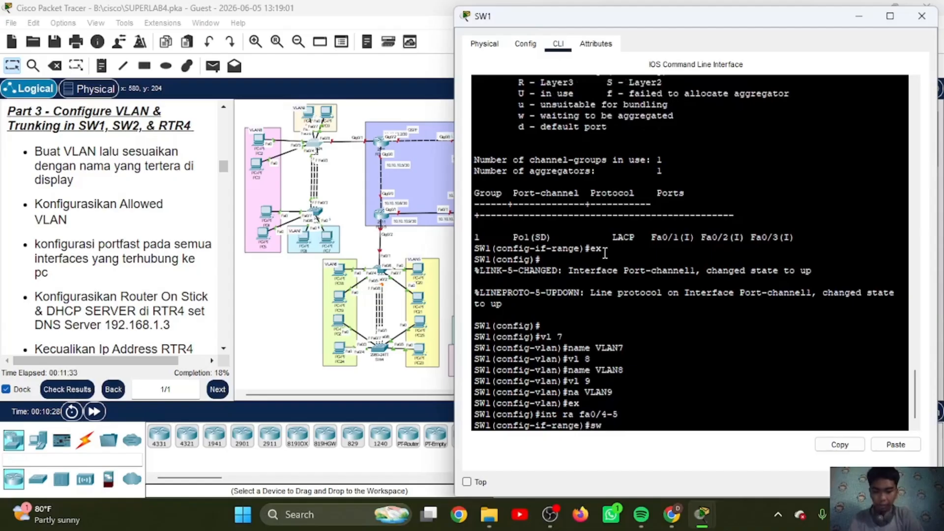
pyautogui.write(' mo ac')
pyautogui.press('Return')
pyautogui.write('sw ac vl')
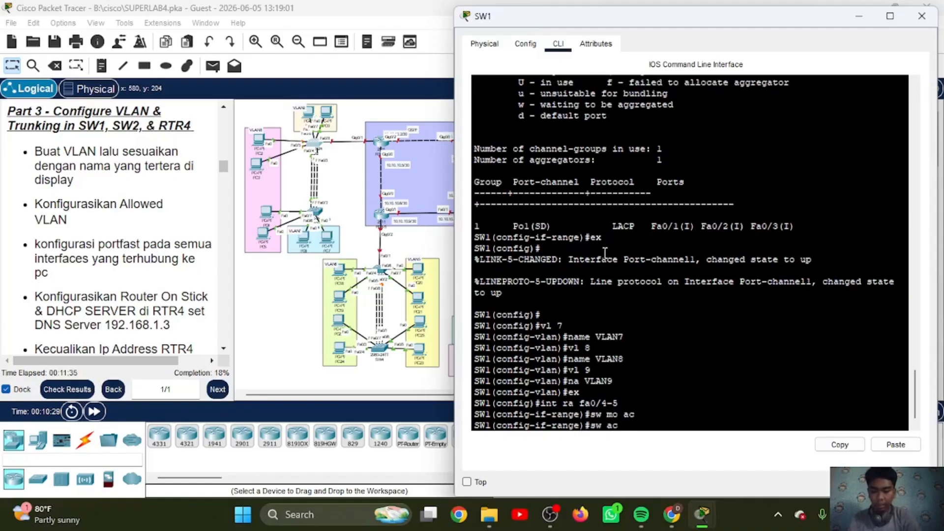
pyautogui.write(' 7')
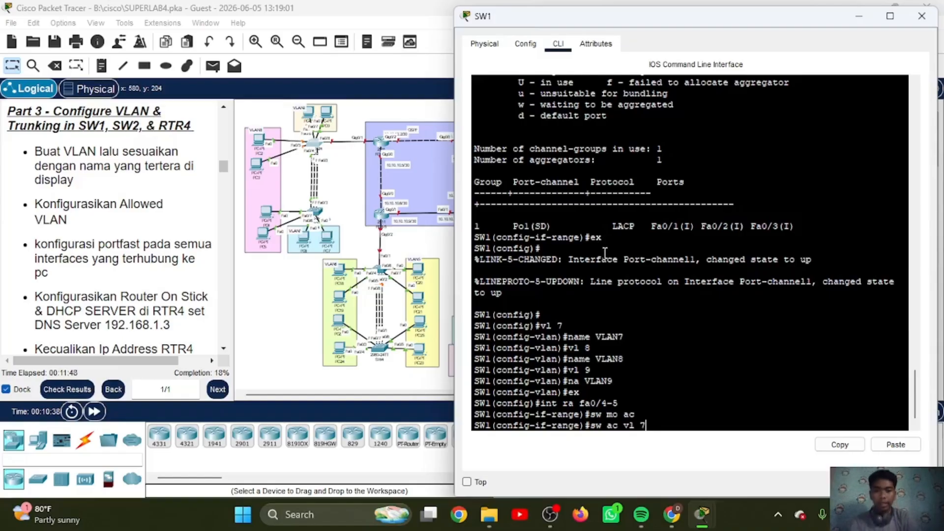
pyautogui.press('BackSpace')
pyautogui.write('8')
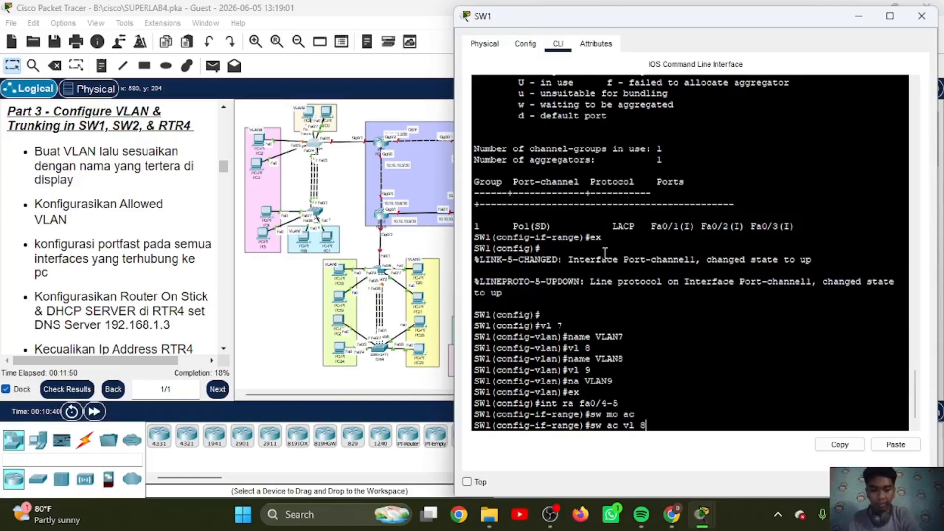
pyautogui.press('Return')
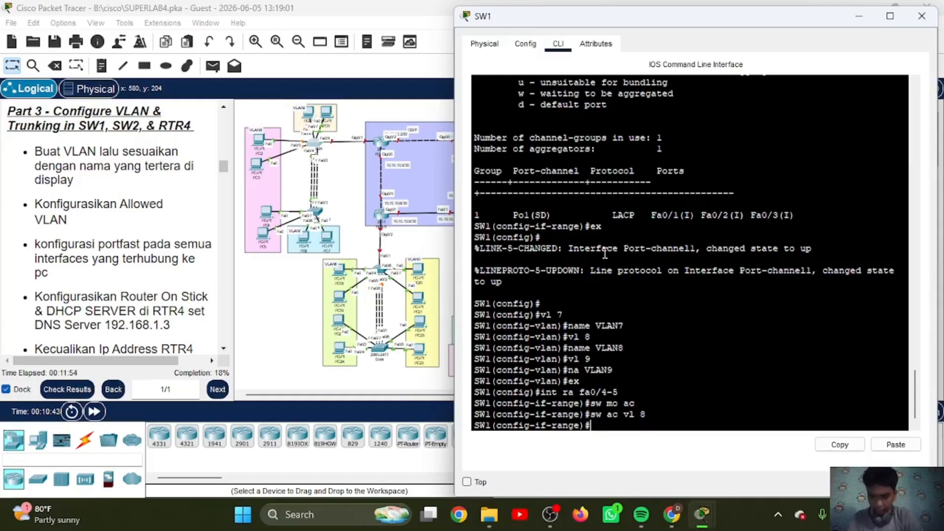
# Step: Enable spanning-tree PortFast on SW1's FastEthernet0/4-5 and return to global configuration mode
pyautogui.write('spa po')
pyautogui.press('Return')
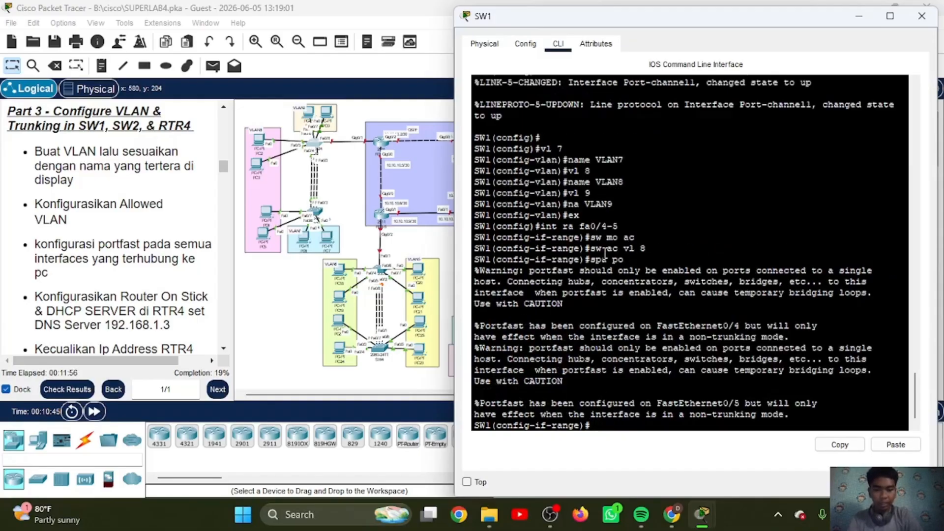
pyautogui.press('Return')
pyautogui.write('ex')
pyautogui.press('Return')
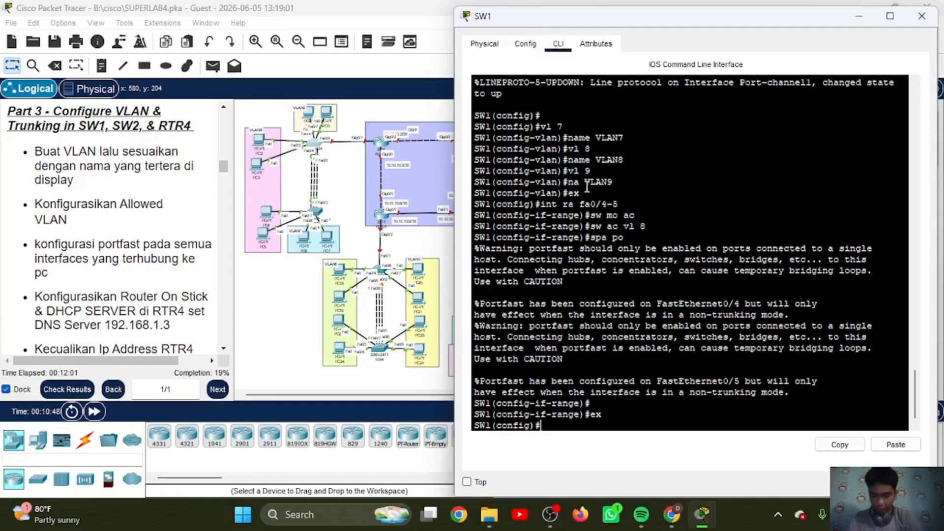
# Step: Enter the interface range FastEthernet0/6-7 on SW1 and set it to access mode
pyautogui.write('it ra fa0')
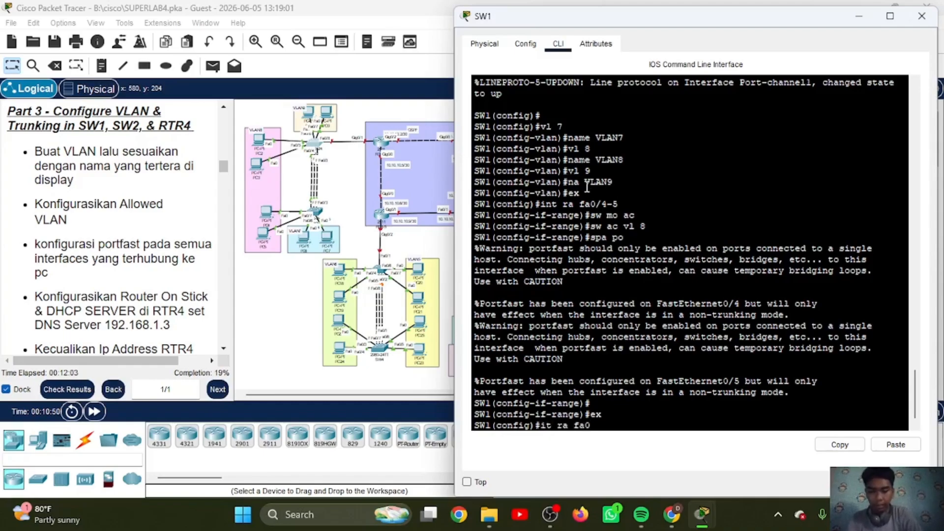
pyautogui.write('/')
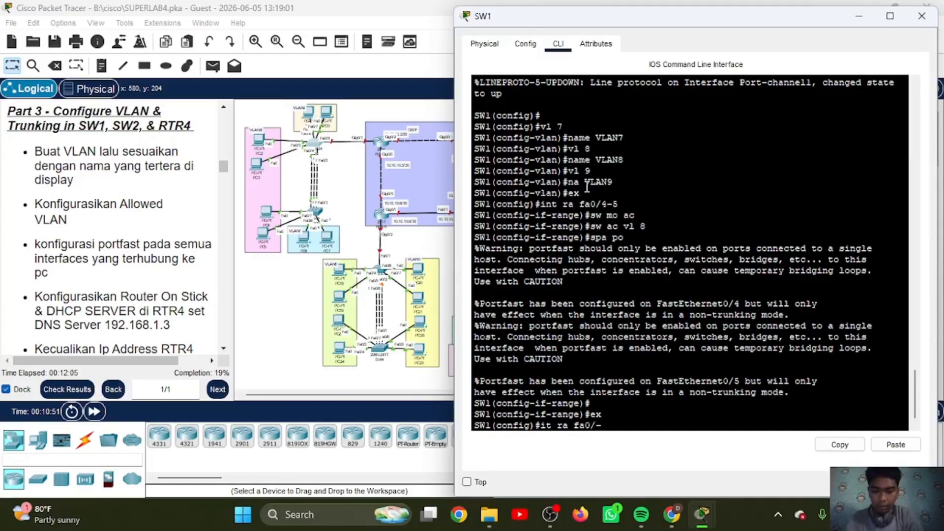
pyautogui.write('6-7')
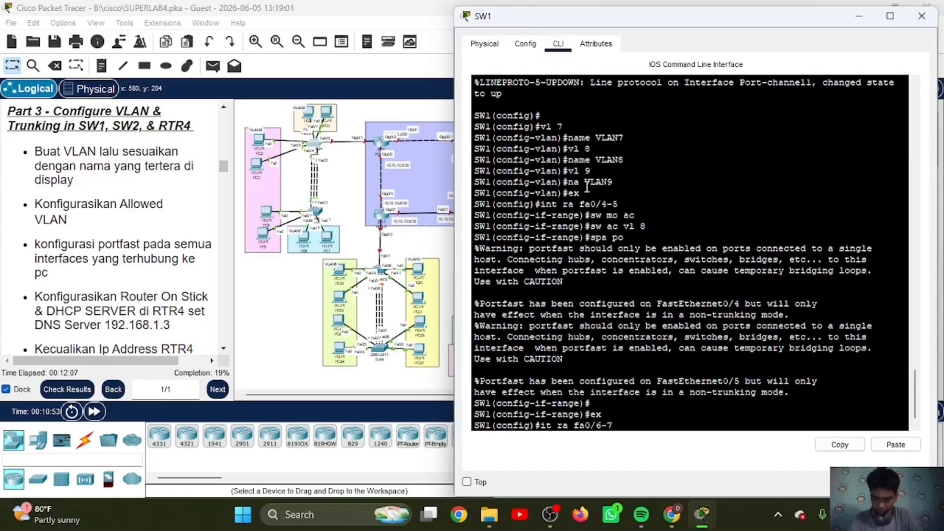
pyautogui.press('Return')
pyautogui.write('sw mo ac')
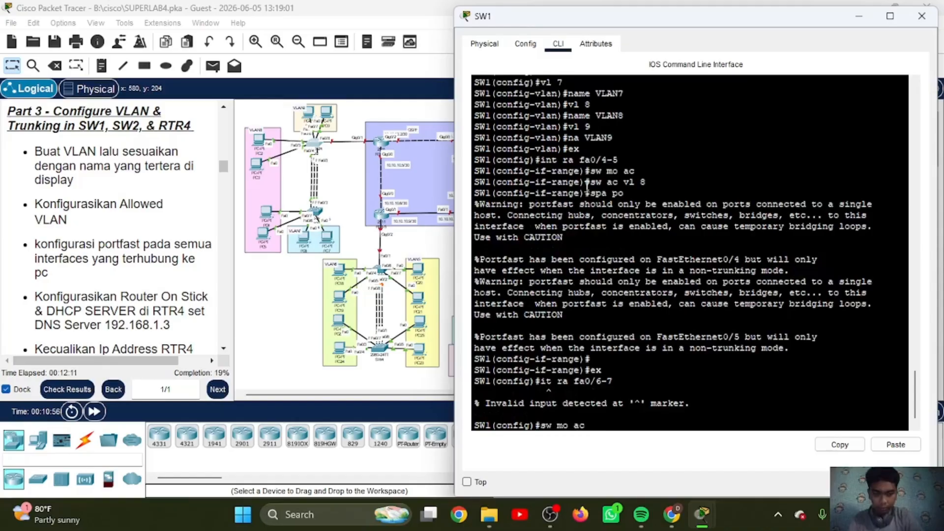
pyautogui.press('Up')
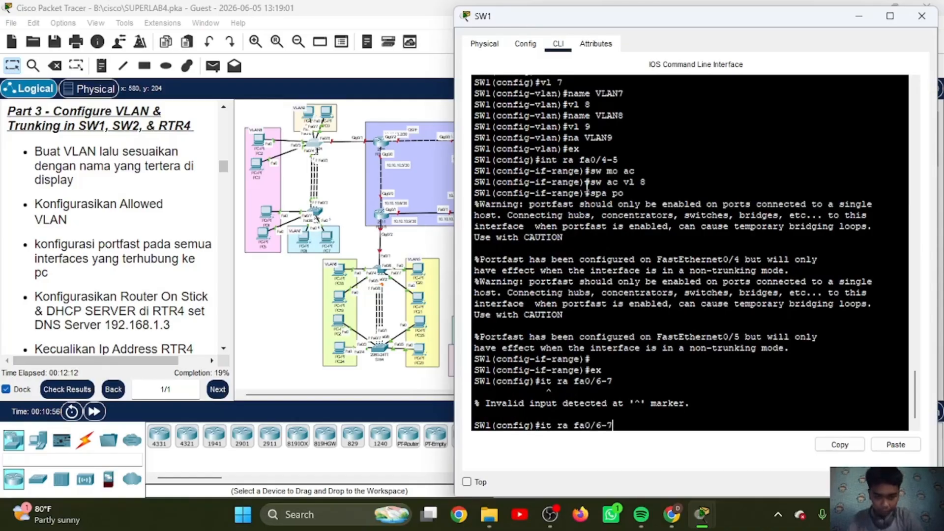
pyautogui.press('Left')
pyautogui.press('Left')
pyautogui.press('Left')
pyautogui.press('Left')
pyautogui.press('Left')
pyautogui.press('Left')
pyautogui.press('Left')
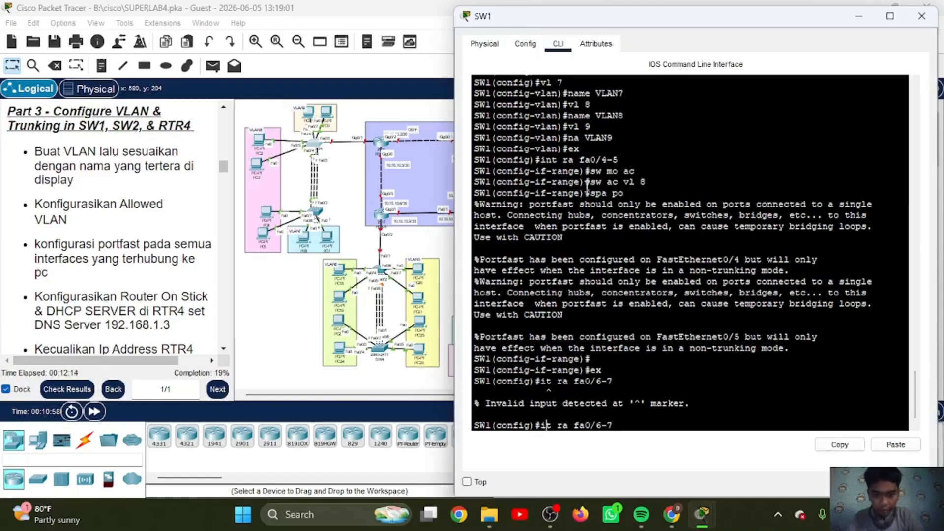
pyautogui.write('n')
pyautogui.press('Return')
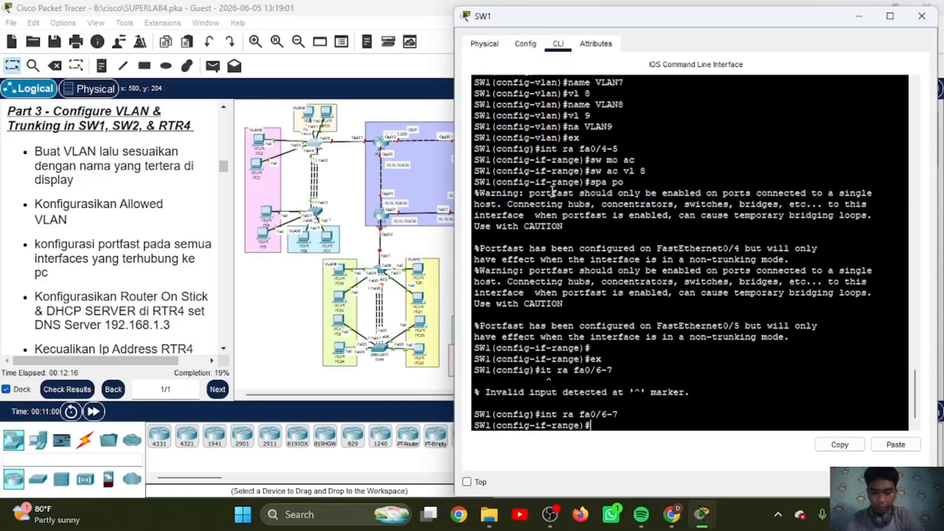
pyautogui.write('sw o ac')
pyautogui.press('Return')
pyautogui.write('sw')
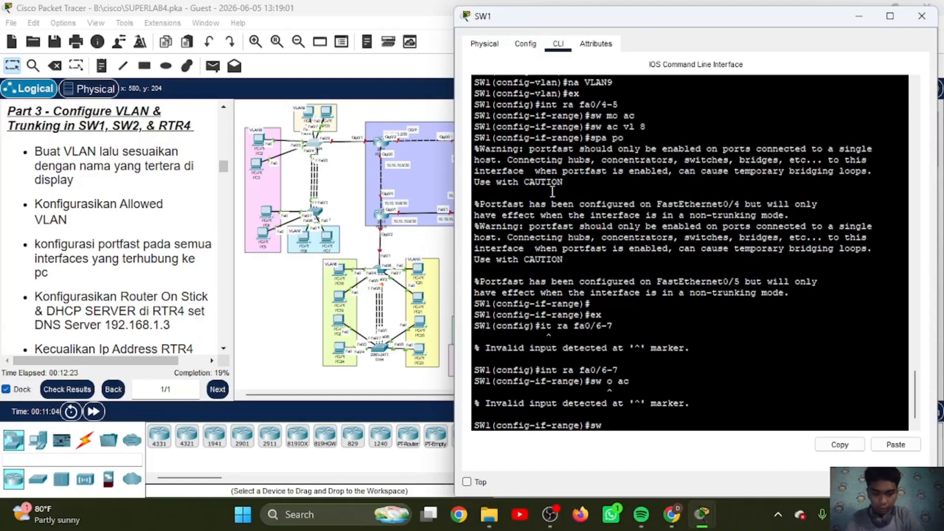
pyautogui.write(' mo ac')
pyautogui.press('Return')
# Step: Assign the FastEthernet0/6-7 access ports on SW1 to VLAN 9
pyautogui.write('sw')
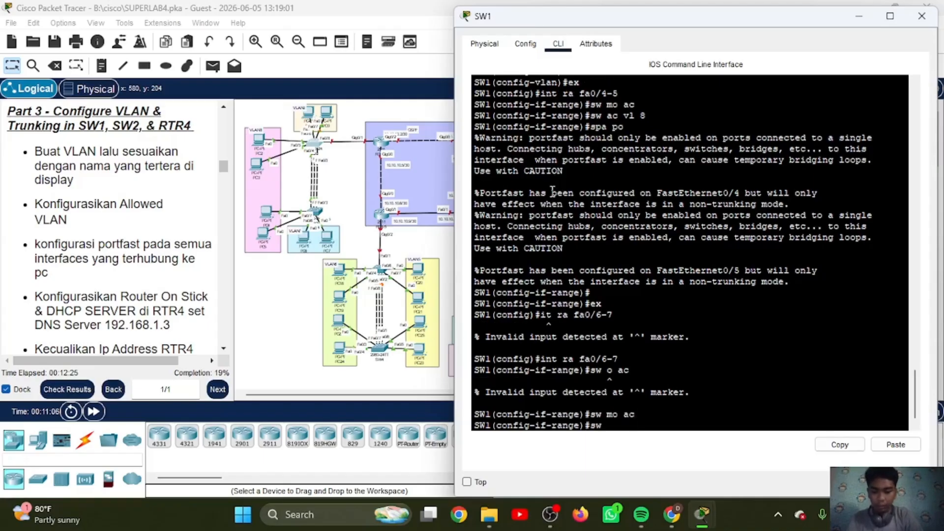
pyautogui.write(' ac vl')
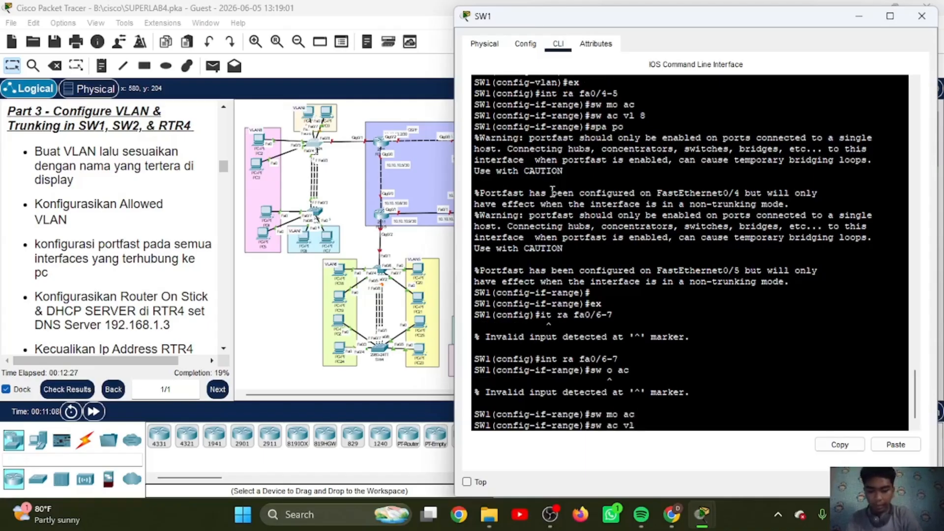
pyautogui.write(' 9')
pyautogui.press('Return')
# Step: Enable spanning-tree PortFast on SW1's FastEthernet0/6-7 and leave the interface range configuration
pyautogui.write('e)#')
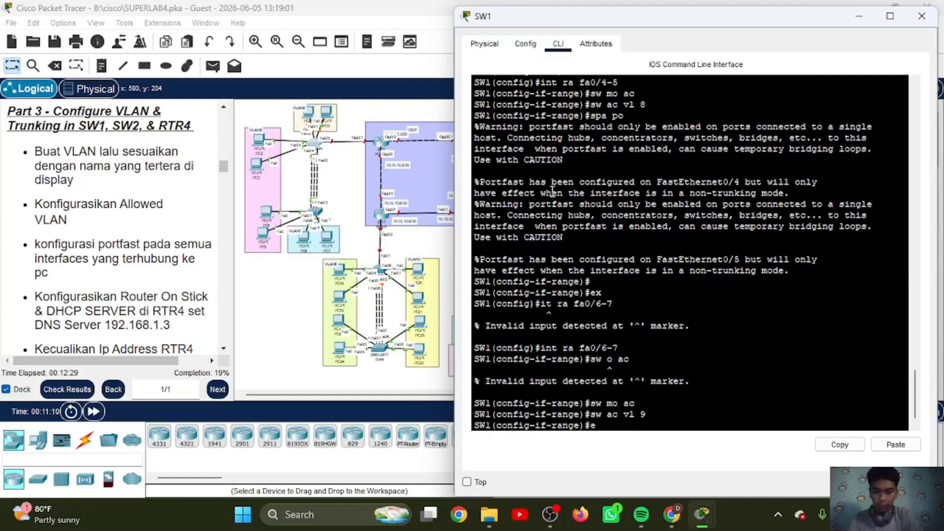
pyautogui.press('BackSpace')
pyautogui.write('spa p')
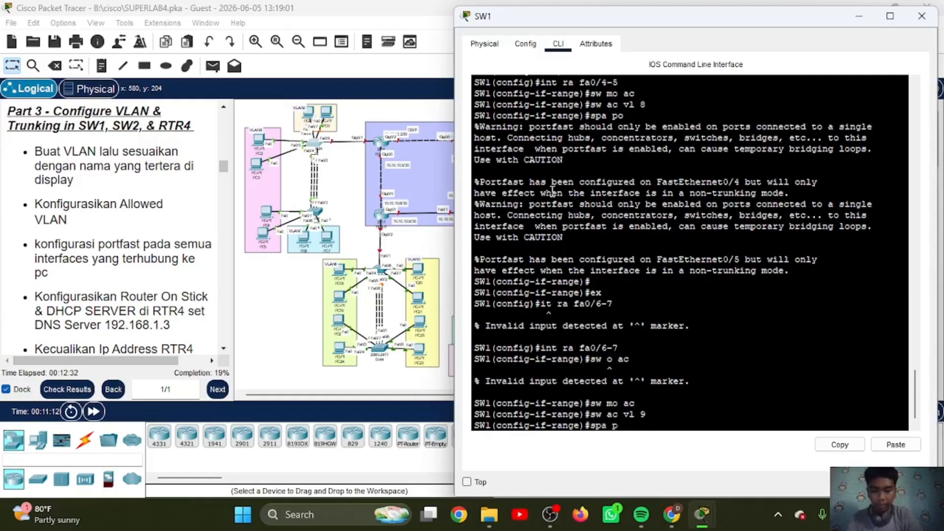
pyautogui.write('o')
pyautogui.press('Return')
pyautogui.write('ex')
pyautogui.press('Return')
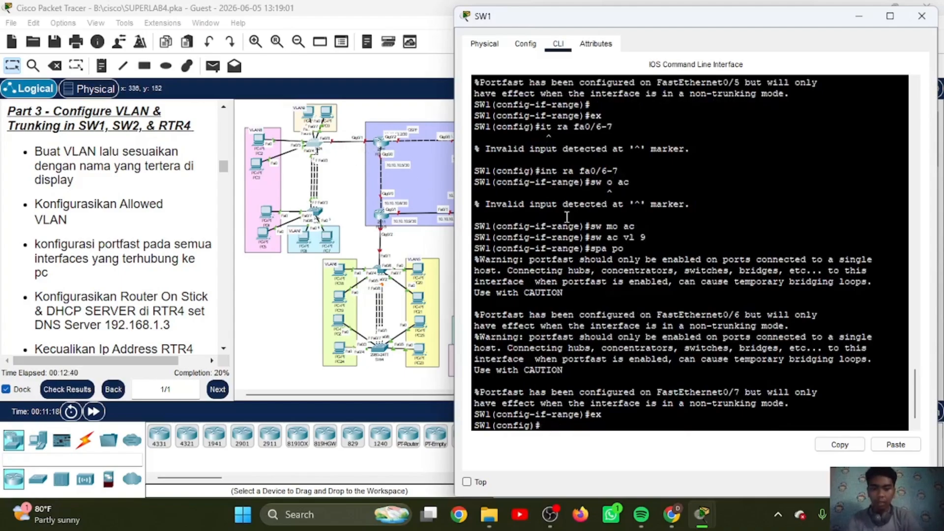
# Step: Enter interface FastEthernet0/8 on SW1 and set its switchport mode to trunk
pyautogui.write('it fa0')
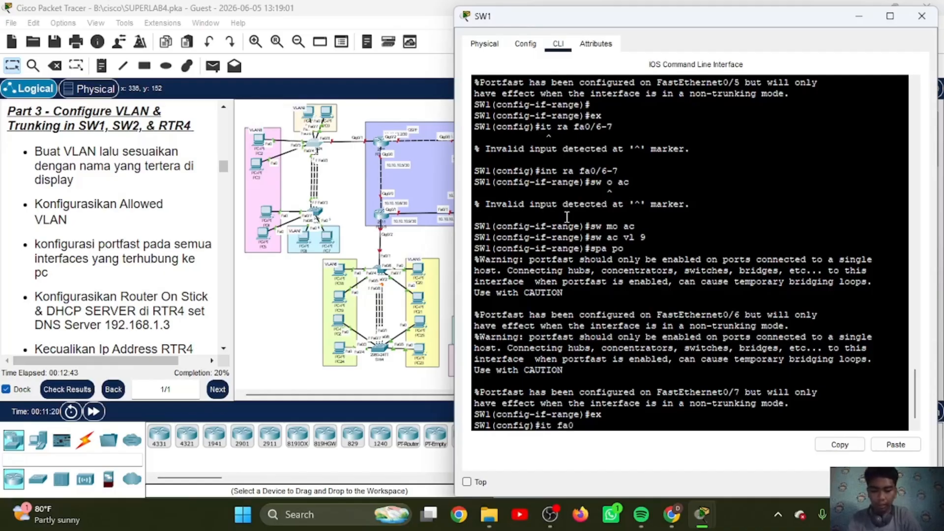
pyautogui.write('/8')
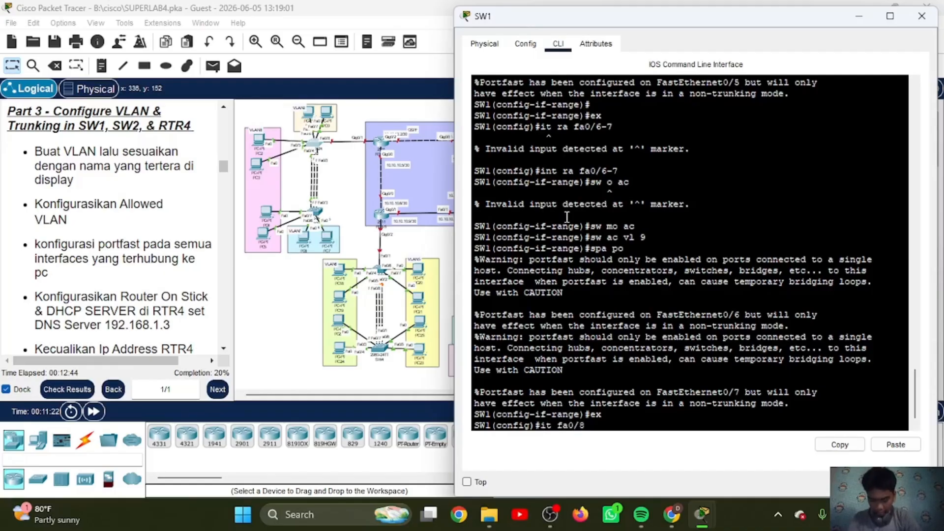
pyautogui.press('Return')
pyautogui.write('sw')
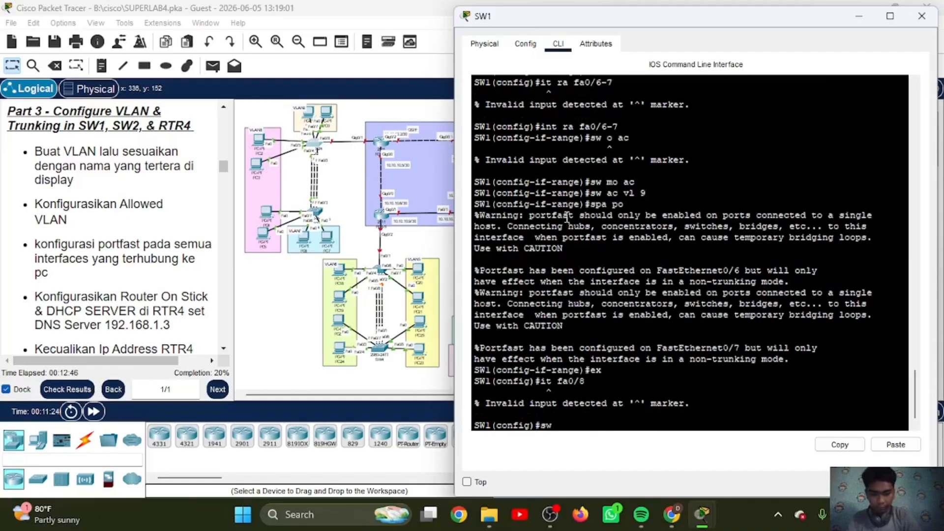
pyautogui.press('Up')
pyautogui.press('Left')
pyautogui.press('Left')
pyautogui.press('Left')
pyautogui.press('Left')
pyautogui.press('Left')
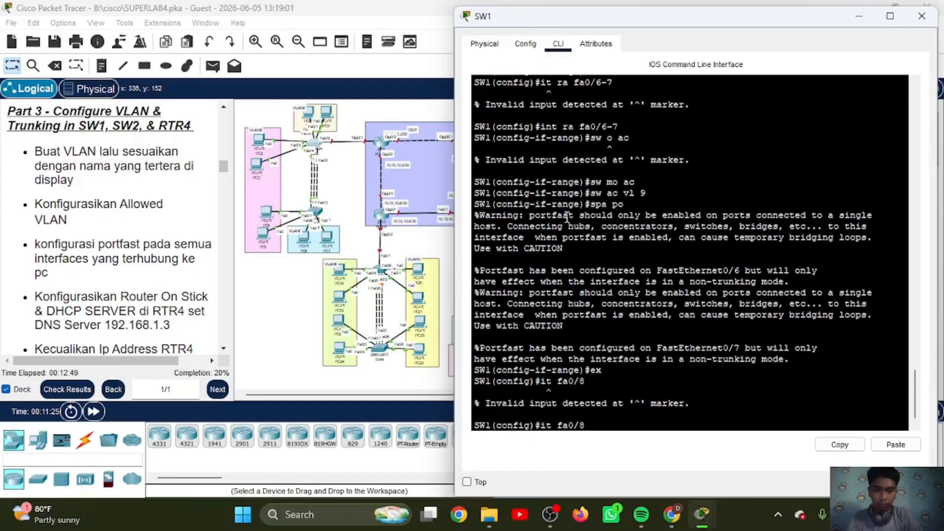
pyautogui.press('Right')
pyautogui.write('n')
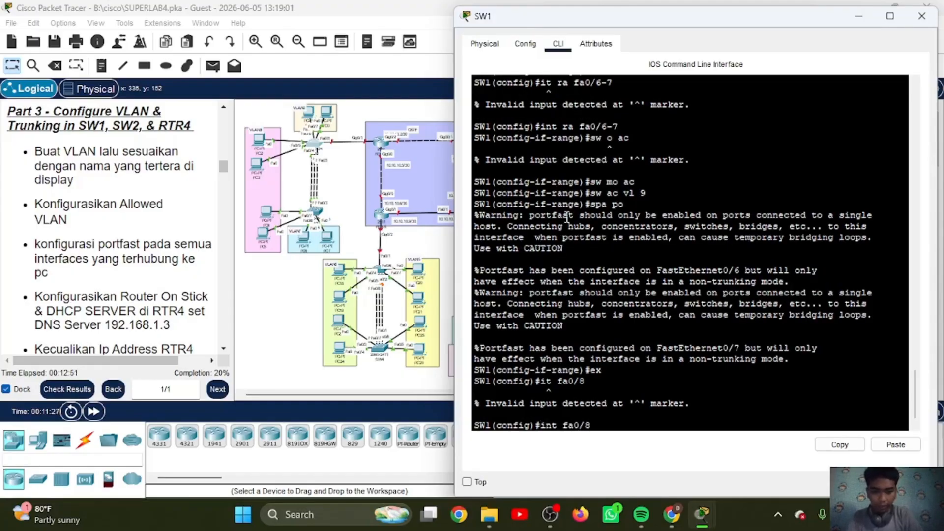
pyautogui.press('Return')
pyautogui.write('sw mo tr')
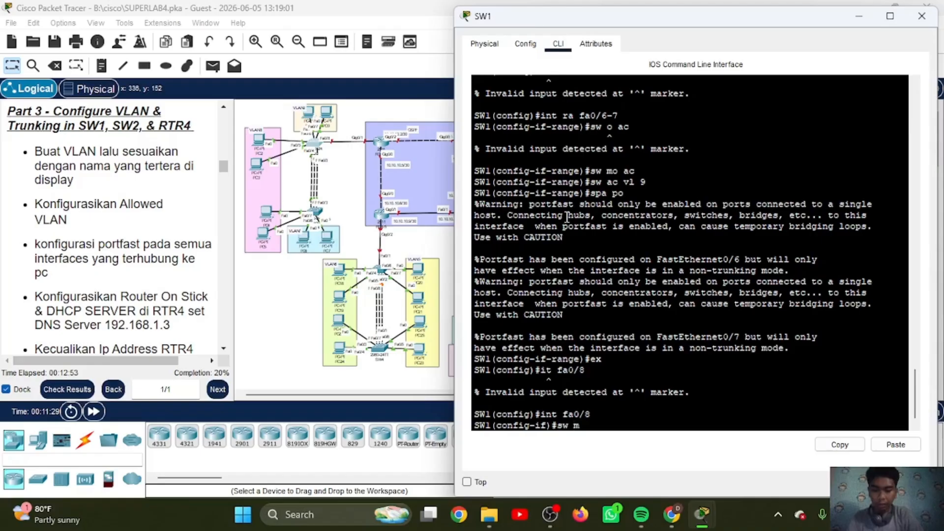
pyautogui.press('Return')
# Step: Allow VLANs 7-9 on the FastEthernet0/8 trunk of SW1
pyautogui.write('ssw')
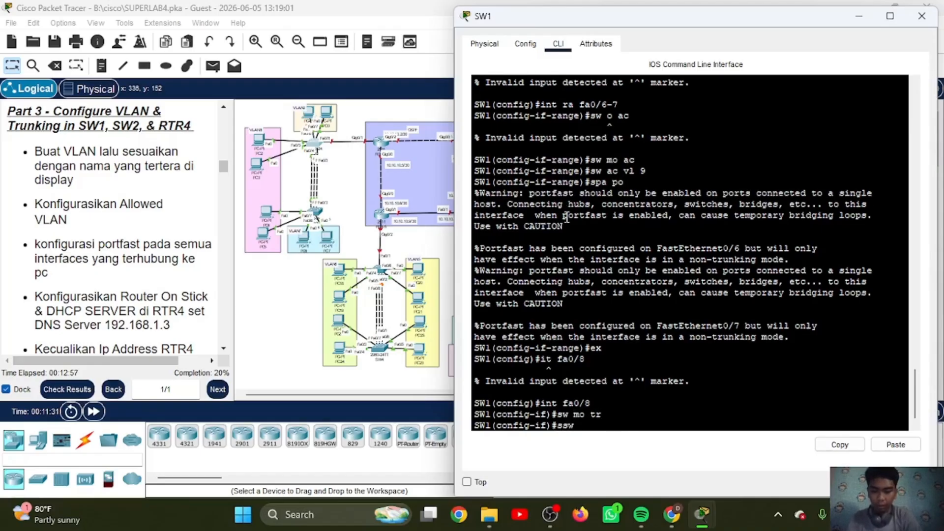
pyautogui.write(' tr')
pyautogui.press('BackSpace')
pyautogui.press('BackSpace')
pyautogui.press('BackSpace')
pyautogui.press('BackSpace')
pyautogui.press('BackSpace')
pyautogui.press('BackSpace')
pyautogui.press('BackSpace')
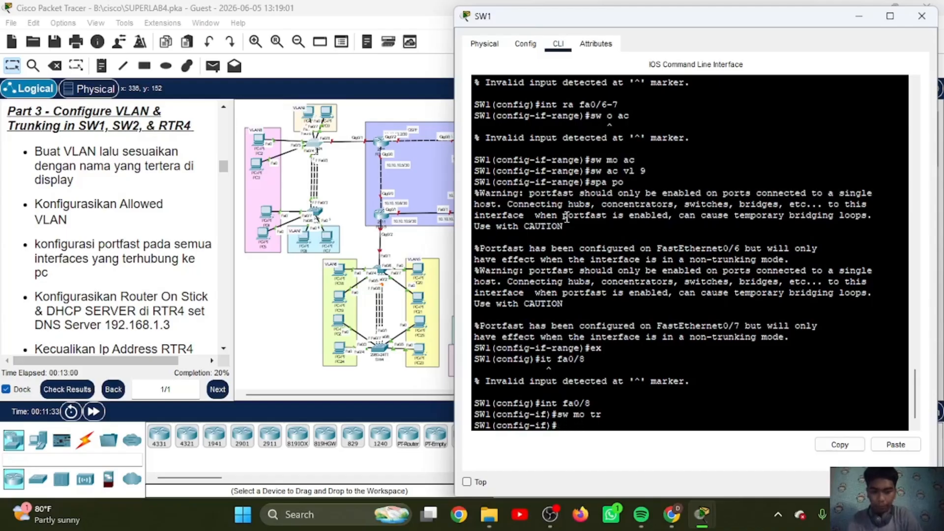
pyautogui.write('sw tr all vl')
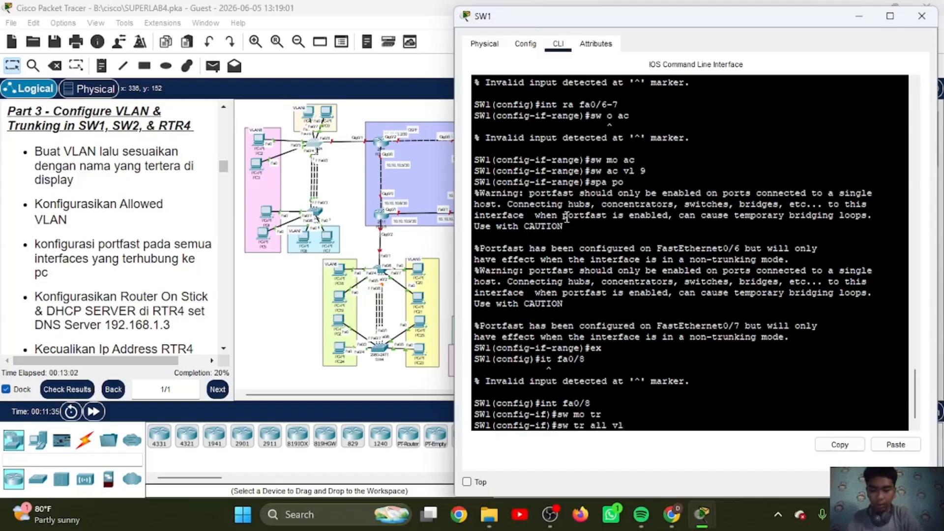
pyautogui.write(' 8-9')
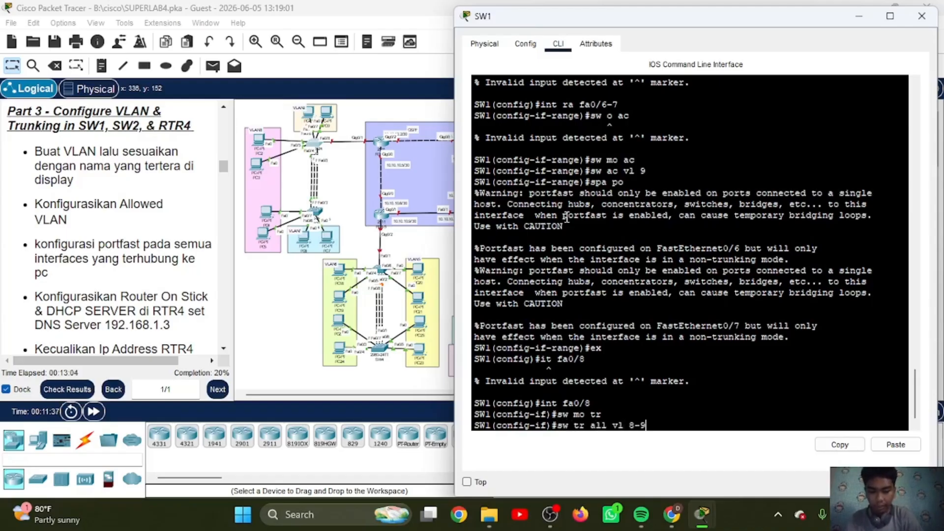
pyautogui.press('BackSpace')
pyautogui.press('BackSpace')
pyautogui.press('BackSpace')
pyautogui.write('7-9')
pyautogui.press('Return')
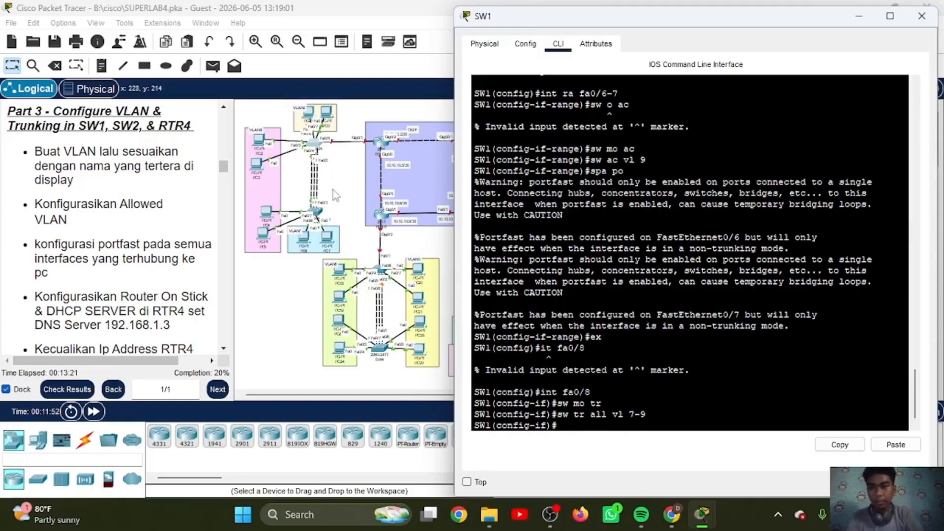
# Step: Leave FastEthernet0/8 on SW1 and set interface Port-channel 1 to trunk mode
pyautogui.write('i')
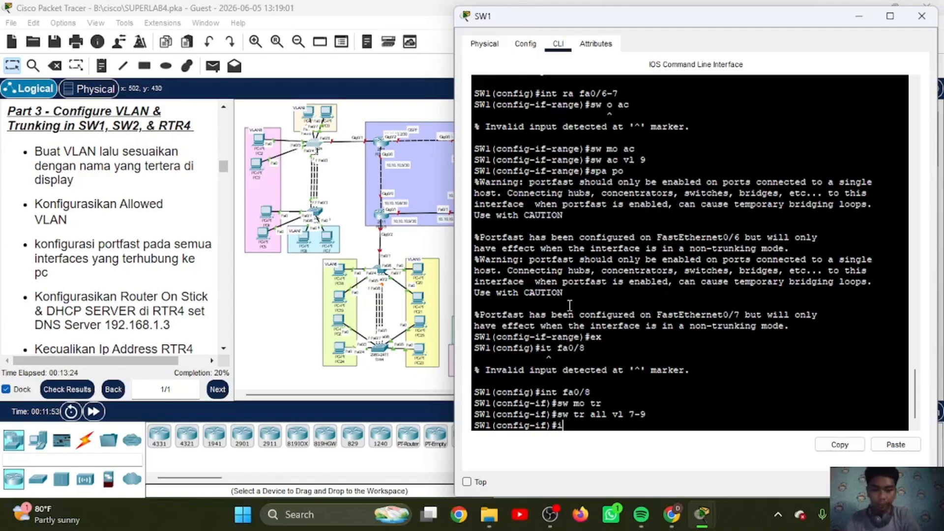
pyautogui.press('BackSpace')
pyautogui.write('ex')
pyautogui.press('Return')
pyautogui.write('in')
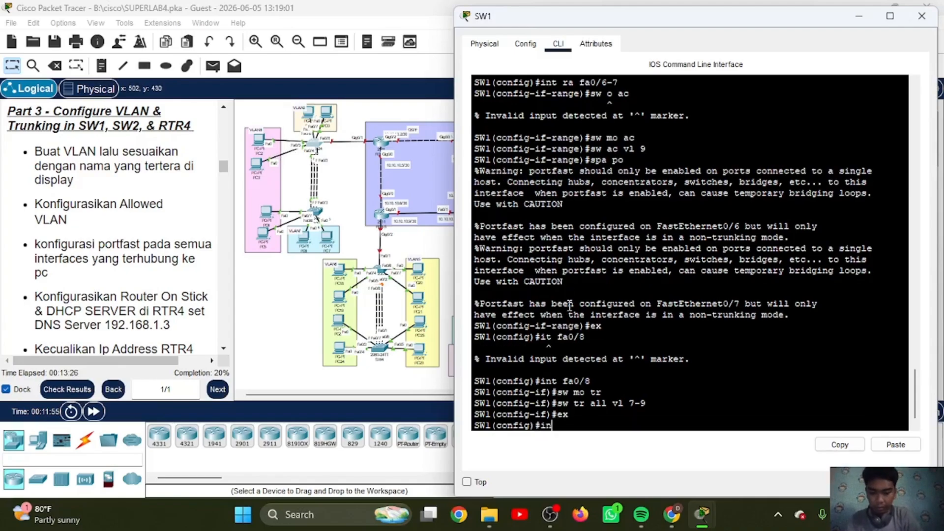
pyautogui.write('t po')
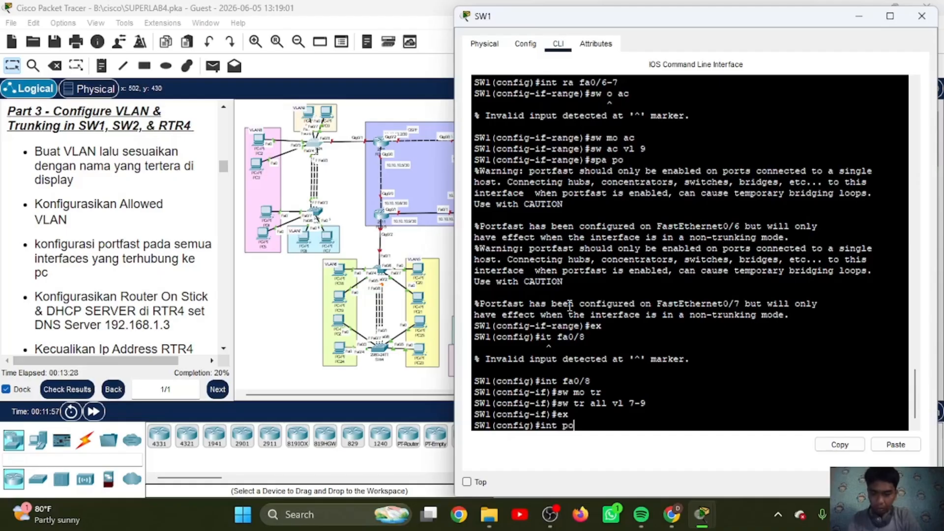
pyautogui.write('l')
pyautogui.press('Return')
pyautogui.write('sw')
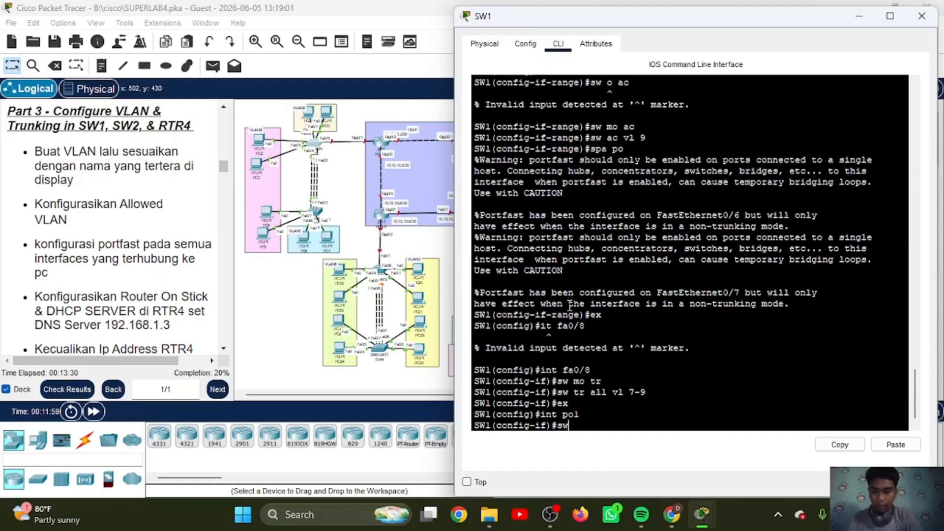
pyautogui.write(' mo tr')
pyautogui.press('Return')
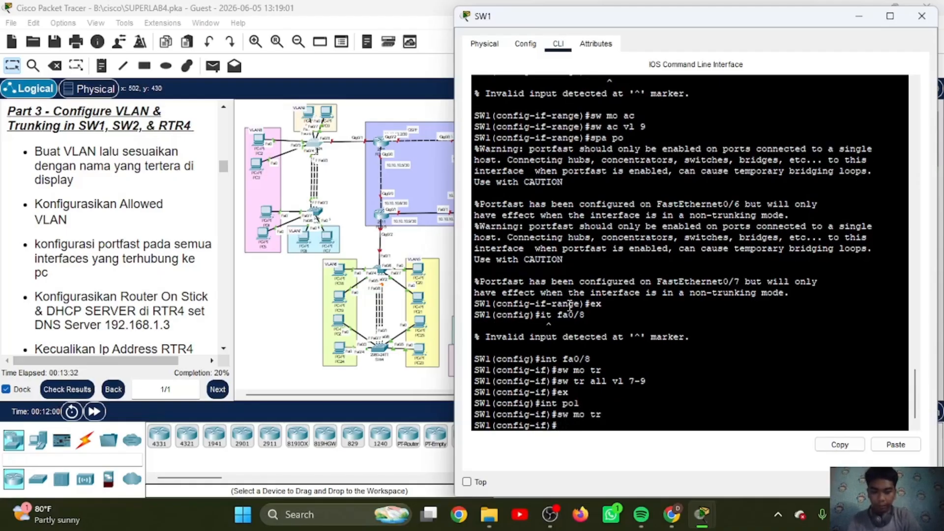
# Step: Allow VLANs 7-9 on the Port-channel 1 trunk of SW1 and return to global configuration mode
pyautogui.write('sw tr')
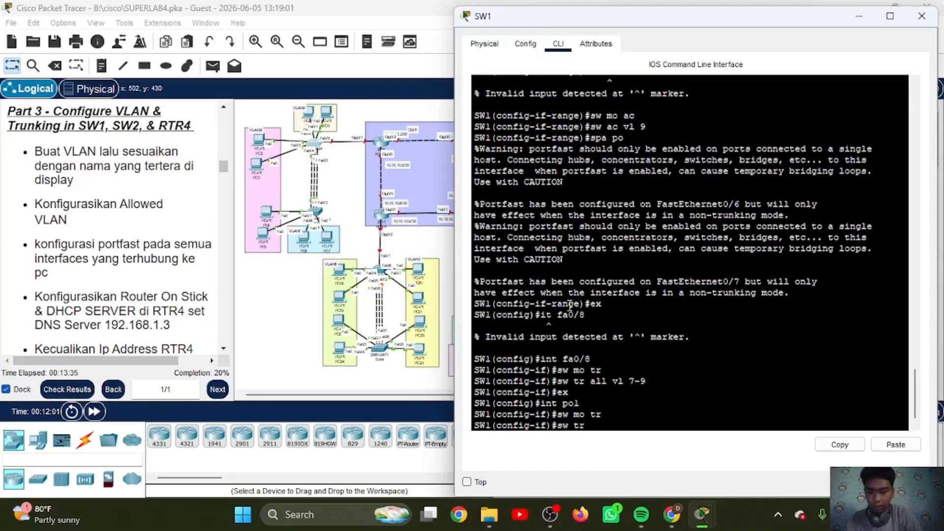
pyautogui.write(' all vl 7-9')
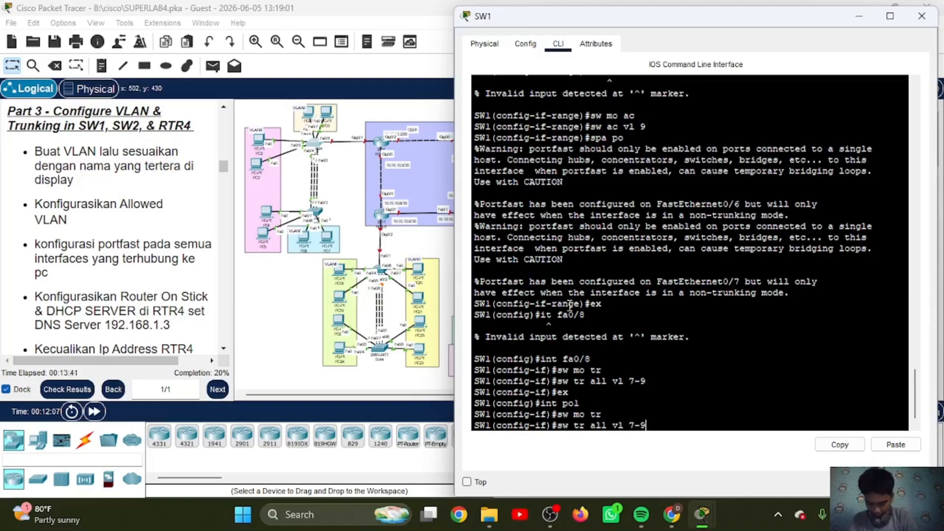
pyautogui.press('Return')
pyautogui.write('ex')
pyautogui.press('Return')
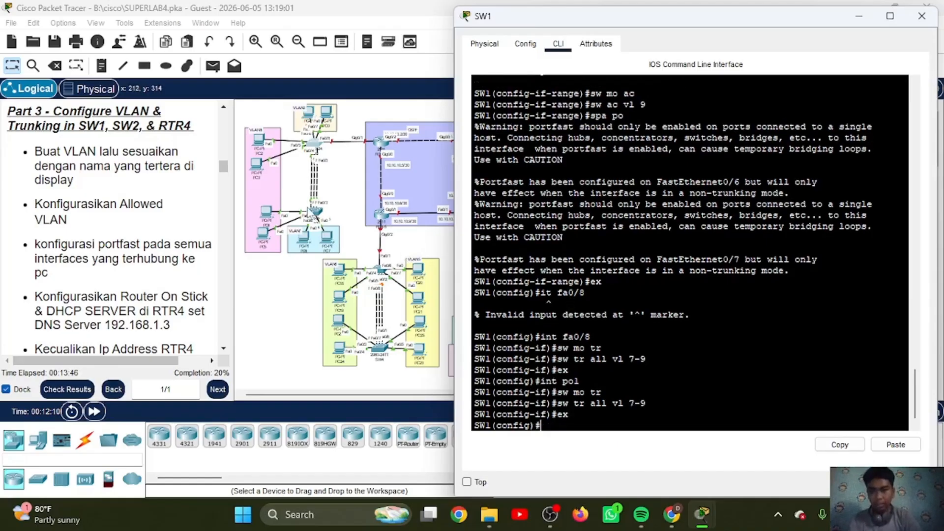
# Step: Open SW2's command line, leave the interface range configuration, and create VLAN 7 named VLAN7
pyautogui.click(316, 215)
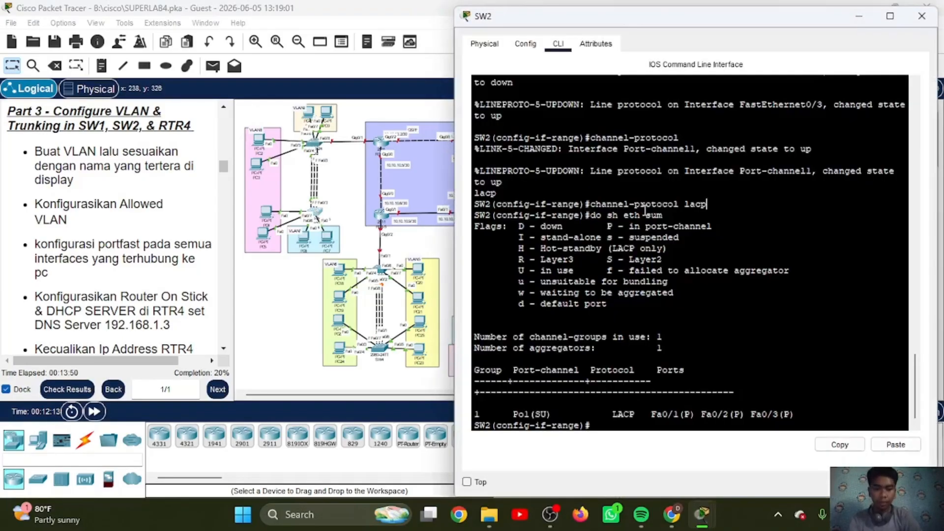
pyautogui.press('Return')
pyautogui.write('ex')
pyautogui.press('Return')
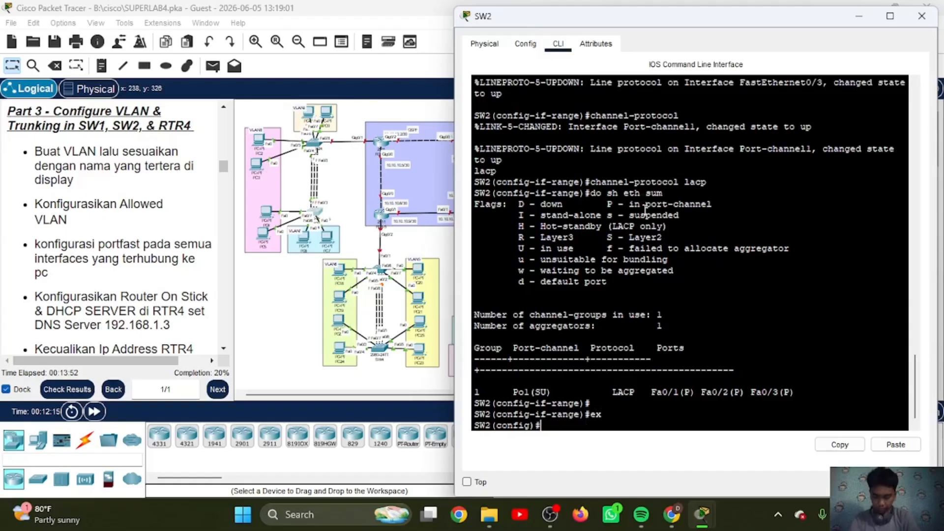
pyautogui.write('vl')
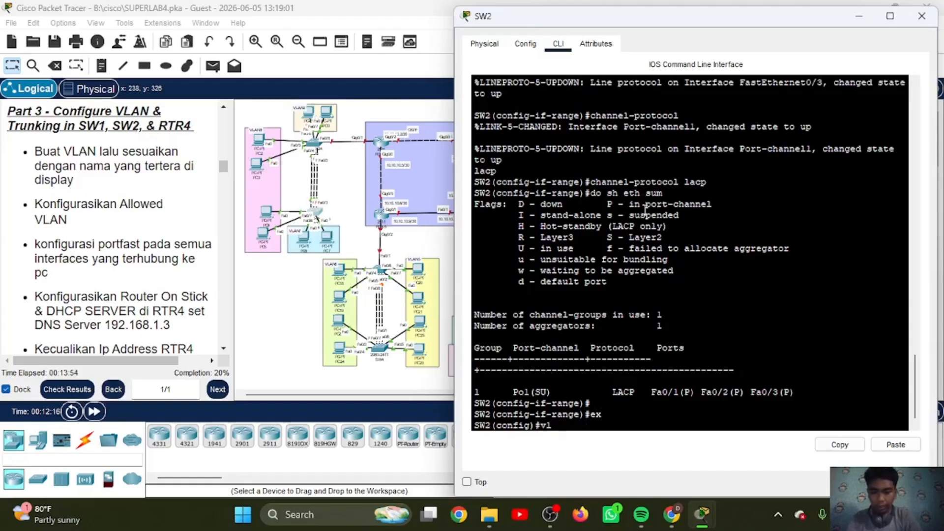
pyautogui.write(' 7')
pyautogui.press('Return')
pyautogui.write('na VLAN7')
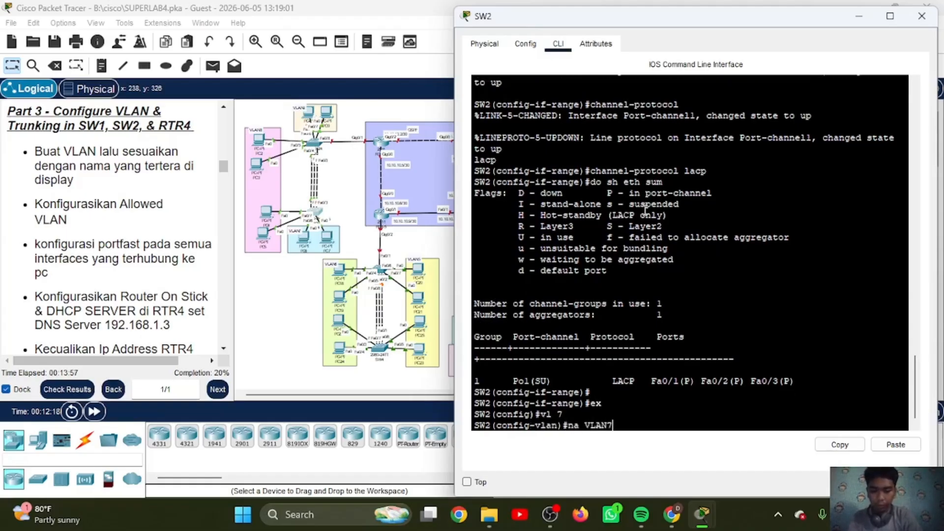
pyautogui.press('Return')
# Step: Create VLAN 8 on SW2 and name it VLAN8
pyautogui.write('vl 8')
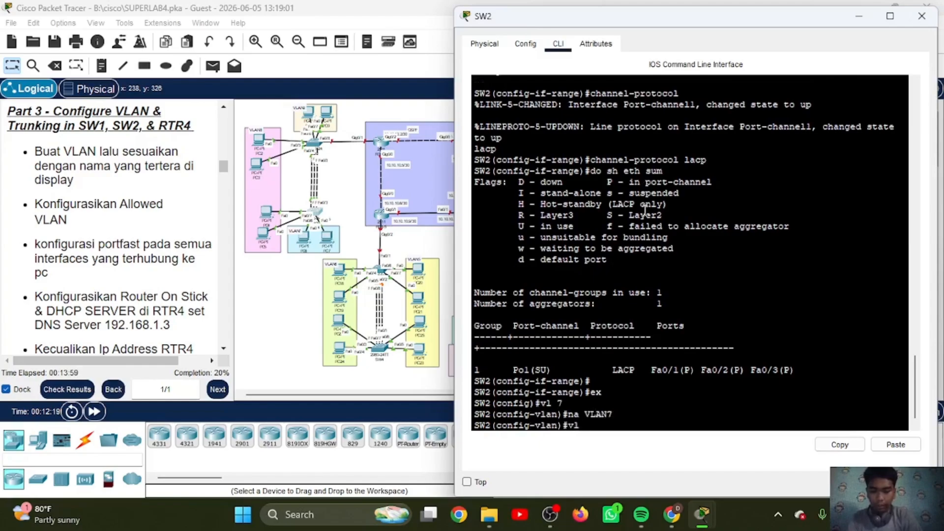
pyautogui.press('Return')
pyautogui.write('nam')
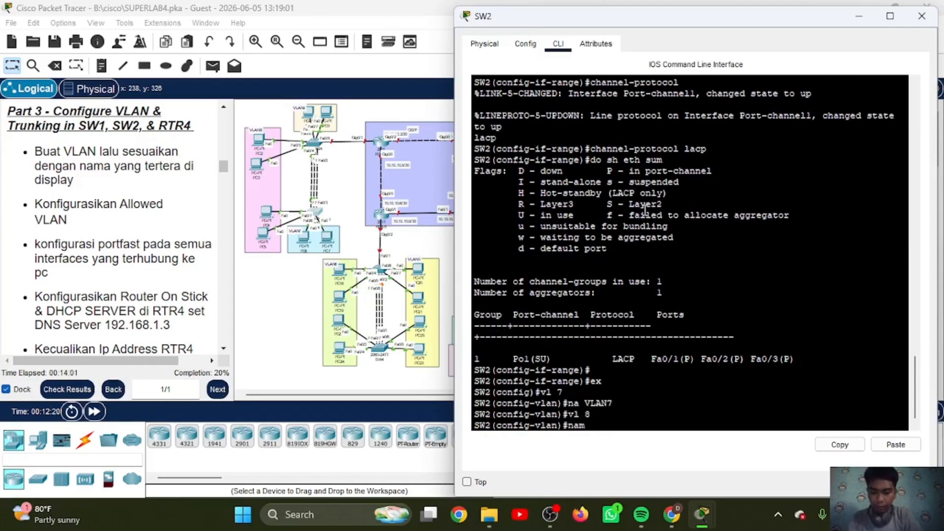
pyautogui.write('e VLAN8')
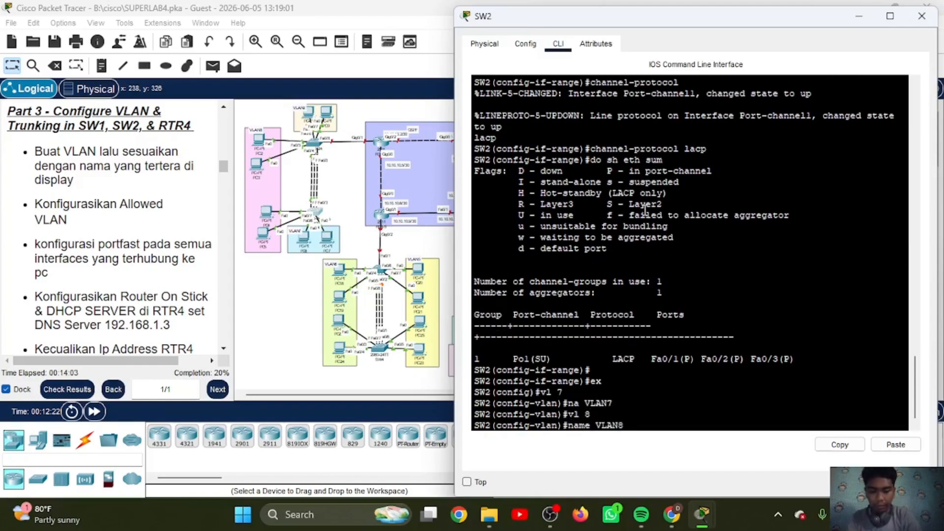
pyautogui.press('Return')
# Step: Create VLAN 9 on SW2 with the name VLAN9 and leave the VLAN configuration
pyautogui.write('vl 9')
pyautogui.press('Return')
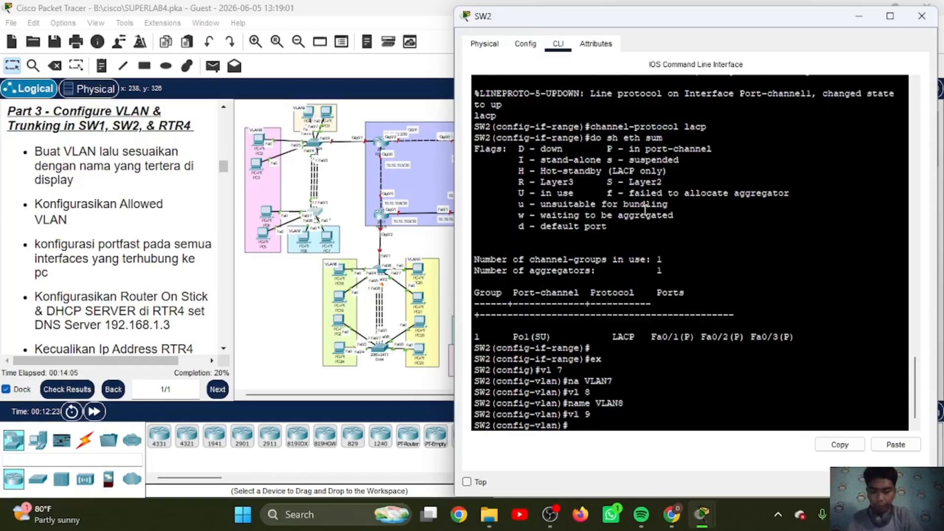
pyautogui.write('na VLAN9')
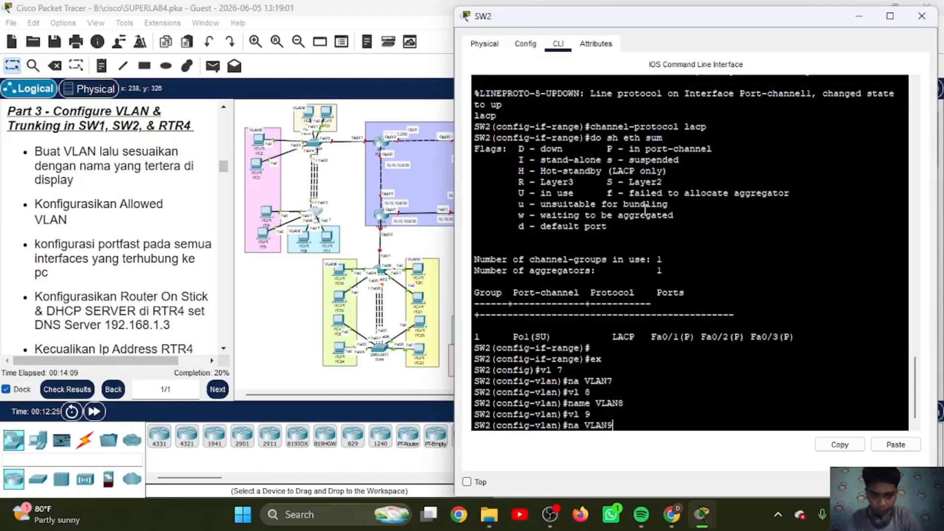
pyautogui.press('Return')
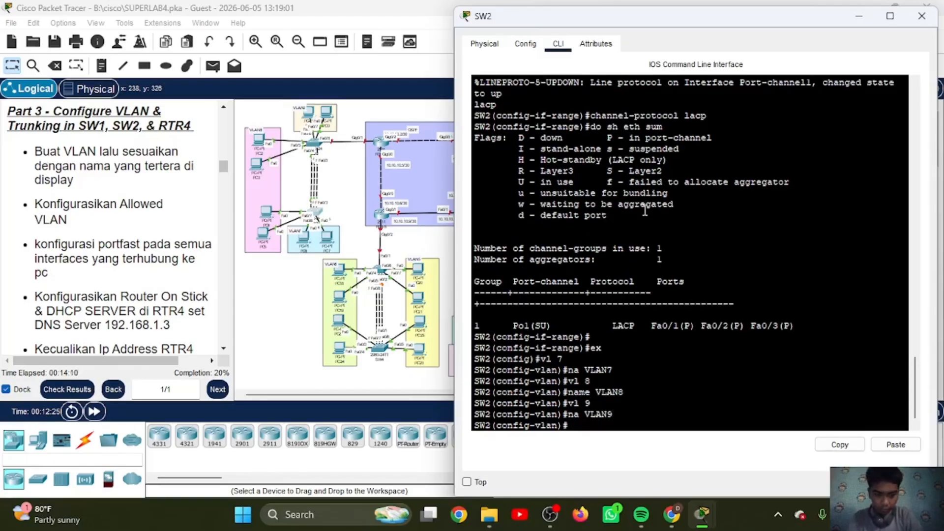
pyautogui.write('ex')
pyautogui.press('Return')
# Step: Enter the interface range FastEthernet0/4-5 on SW2 and set its switchport mode to access
pyautogui.write('ig)#i')
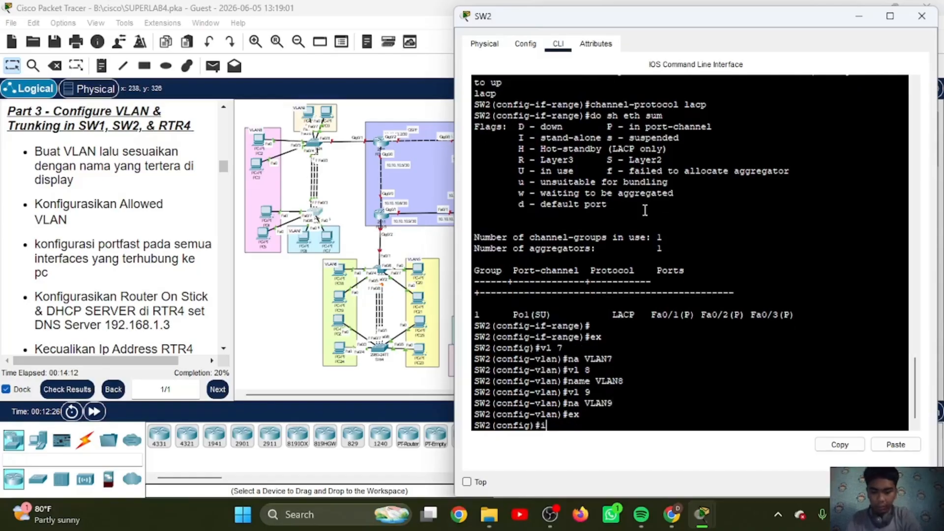
pyautogui.write('t ra fa')
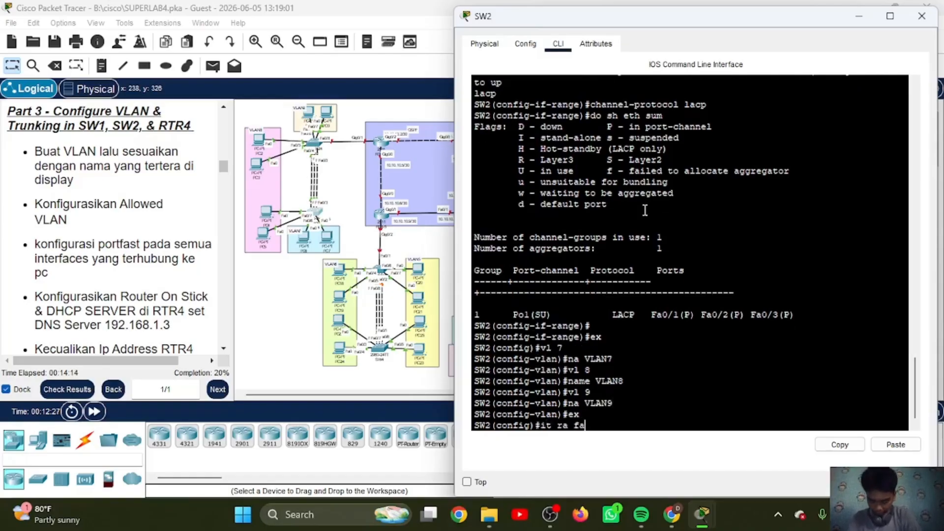
pyautogui.write('0-')
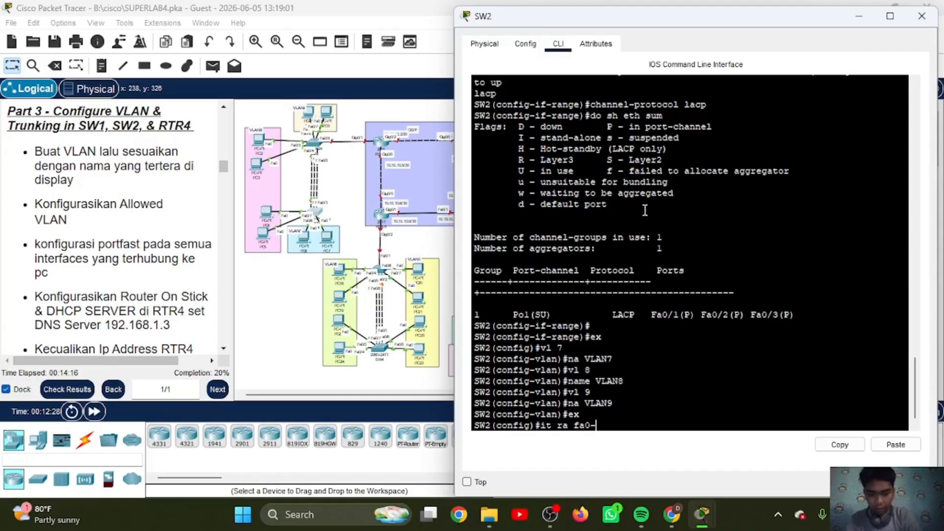
pyautogui.write('4-5')
pyautogui.press('BackSpace')
pyautogui.press('BackSpace')
pyautogui.press('BackSpace')
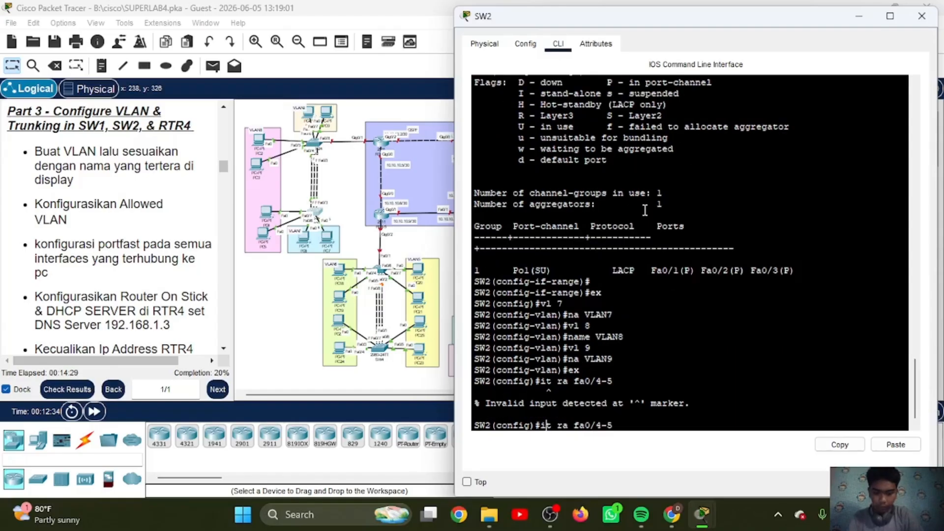
pyautogui.write('n')
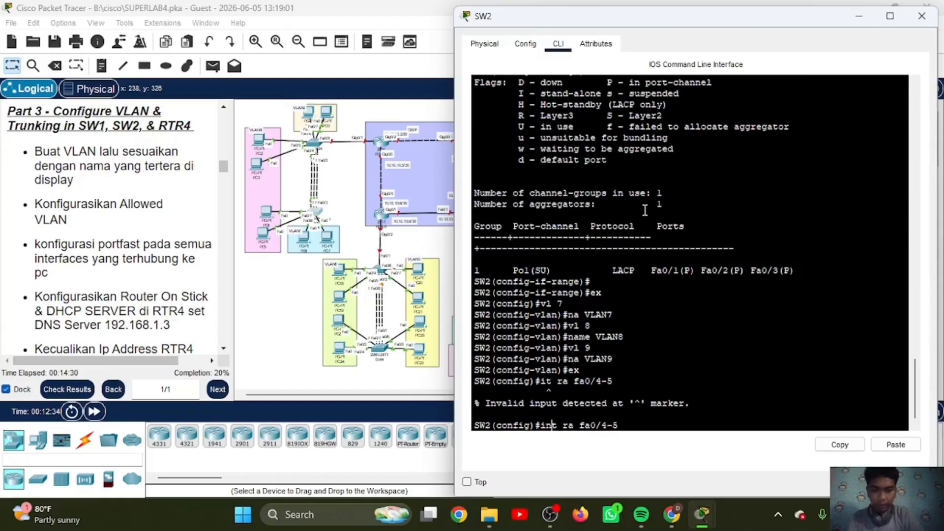
pyautogui.press('Return')
pyautogui.write('sw mo ac')
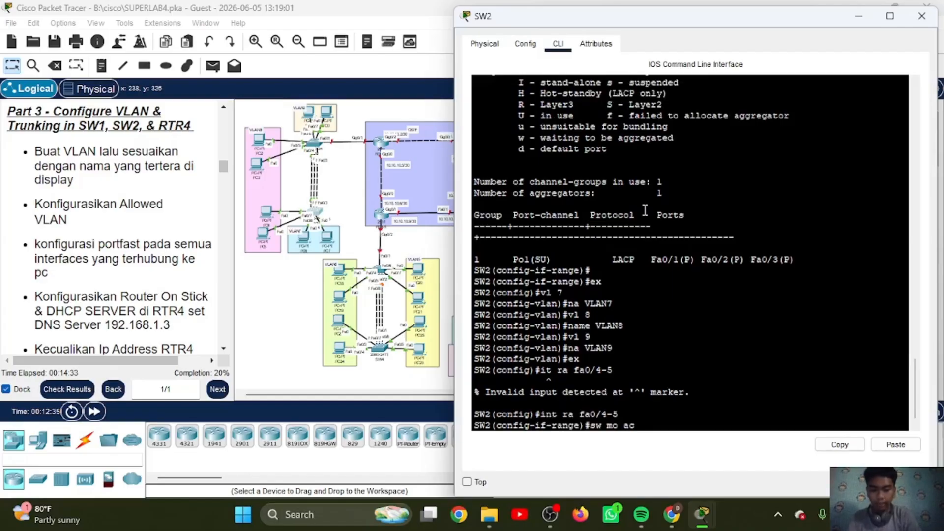
pyautogui.press('Return')
# Step: Assign the FastEthernet0/4-5 access ports on SW2 to VLAN 7
pyautogui.write('sw ac')
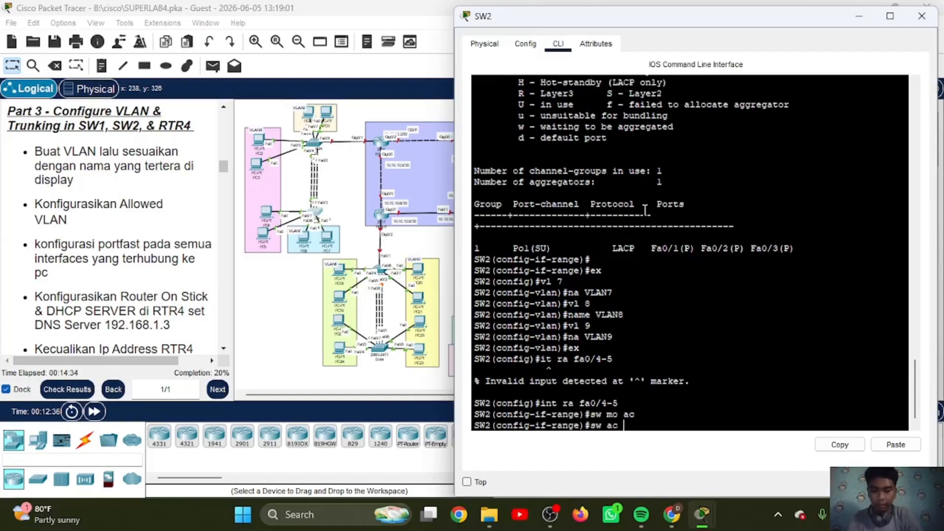
pyautogui.write(' vl')
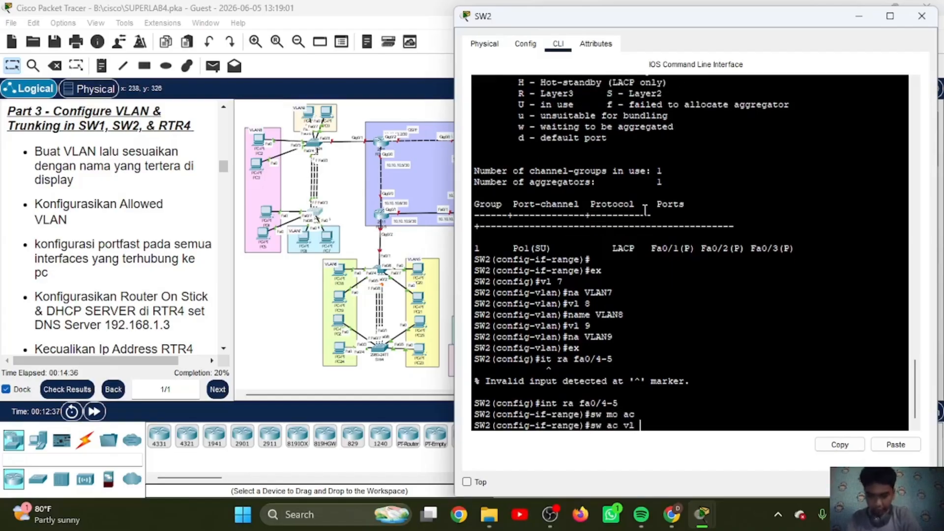
pyautogui.write(' 7')
pyautogui.press('Return')
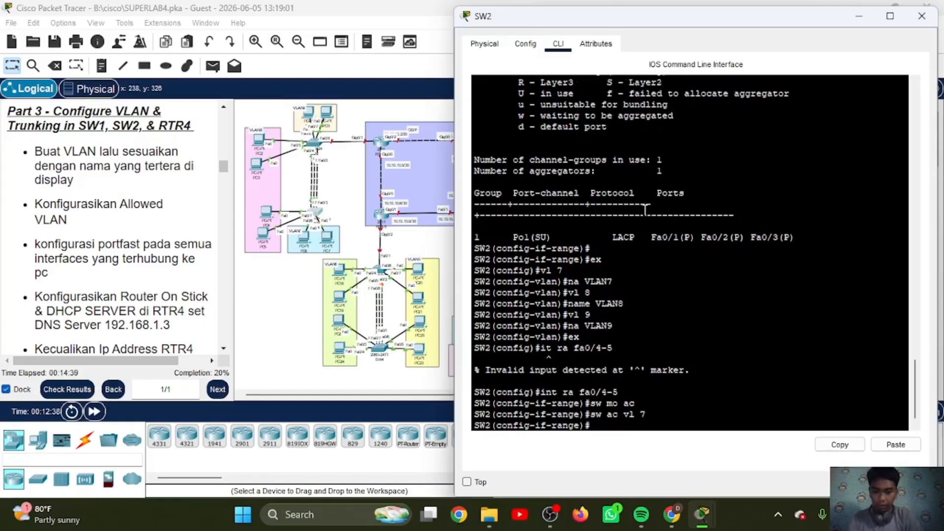
# Step: Enable spanning-tree PortFast on SW2's FastEthernet0/4-5 and leave the interface range configuration
pyautogui.write('e')
pyautogui.press('BackSpace')
pyautogui.write('spa')
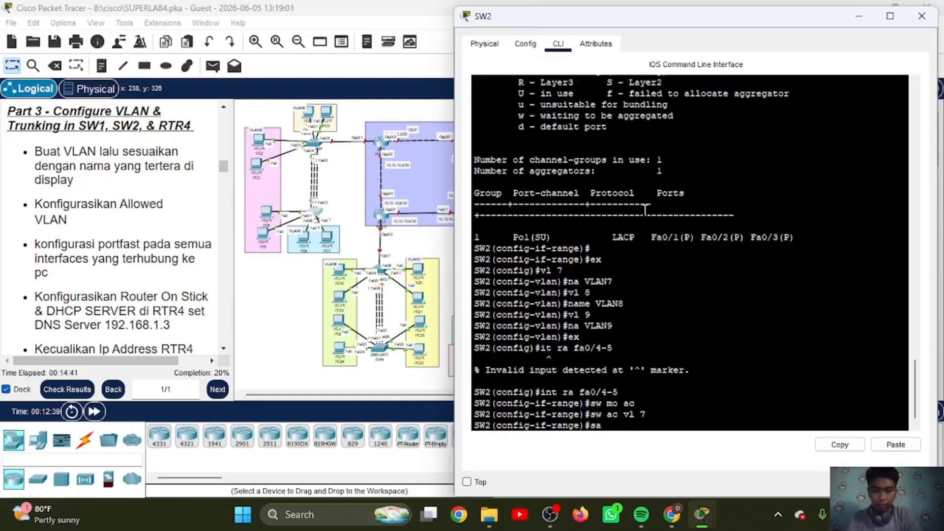
pyautogui.write(' po')
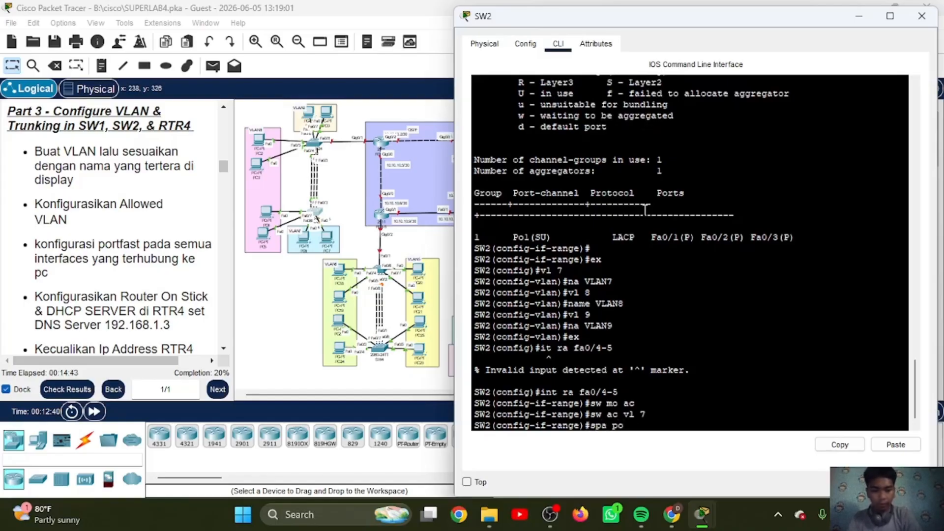
pyautogui.press('Return')
pyautogui.press('Return')
pyautogui.write('ex')
pyautogui.press('Return')
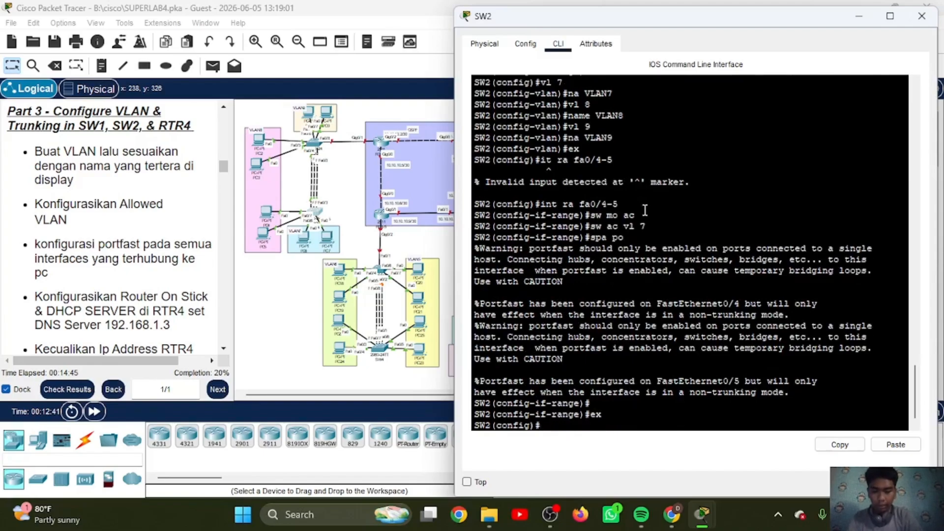
# Step: Enter the interface range FastEthernet0/6-7 on SW2 and set its switchport mode to access
pyautogui.write('int ra')
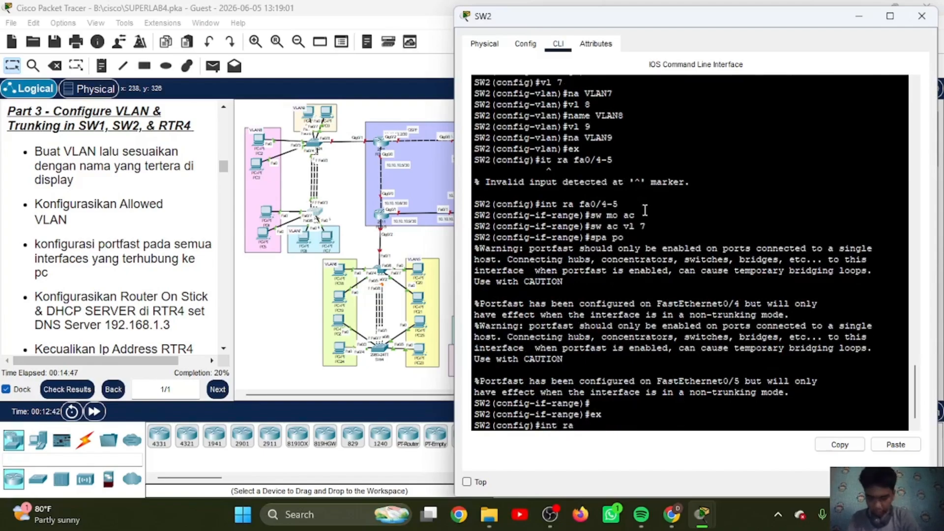
pyautogui.write(' fa0-6')
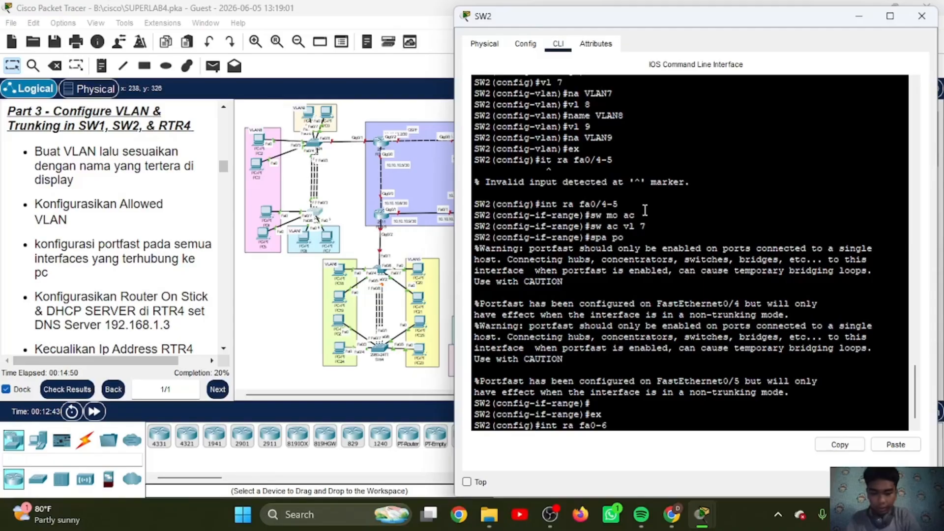
pyautogui.press('BackSpace')
pyautogui.press('BackSpace')
pyautogui.write('/6-7')
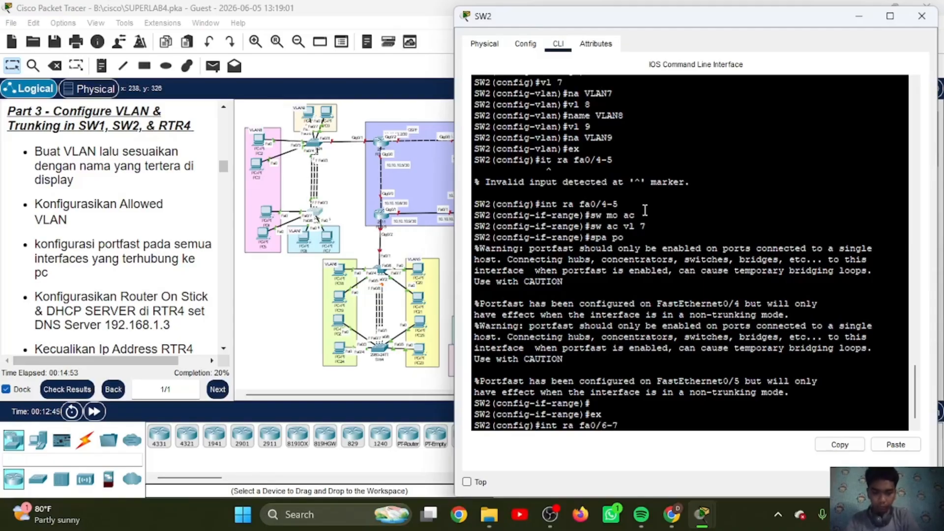
pyautogui.press('Return')
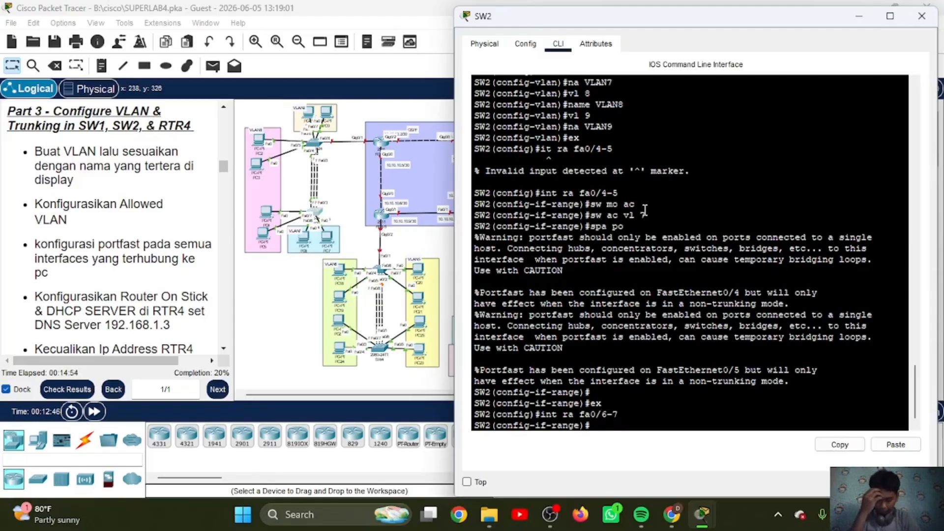
pyautogui.write('sw mo ac')
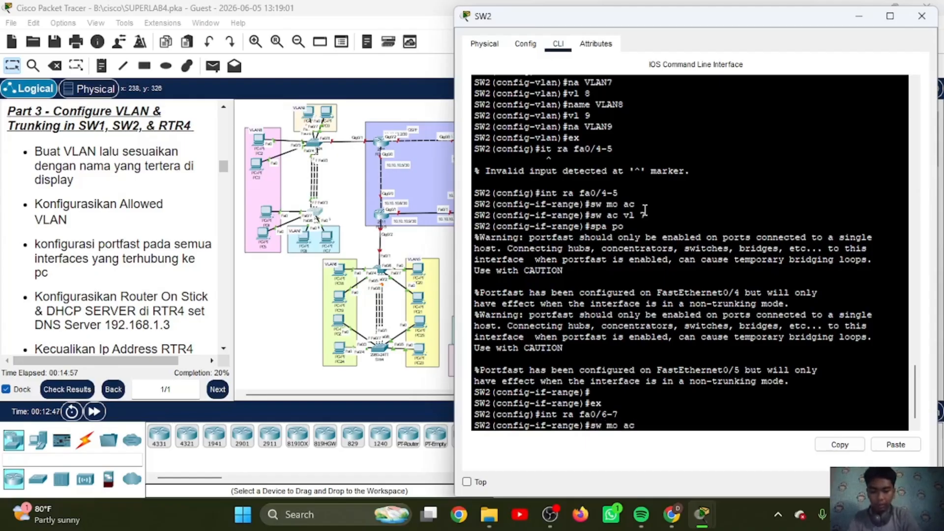
pyautogui.press('Return')
# Step: Assign the FastEthernet0/6-7 access ports on SW2 to VLAN 8 and leave the interface range configuration
pyautogui.write('sw ac v')
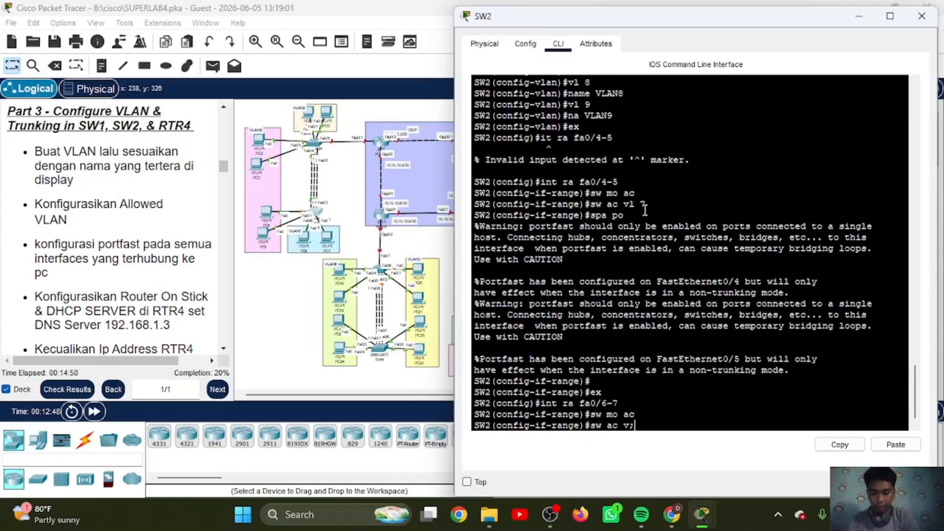
pyautogui.write('l 8')
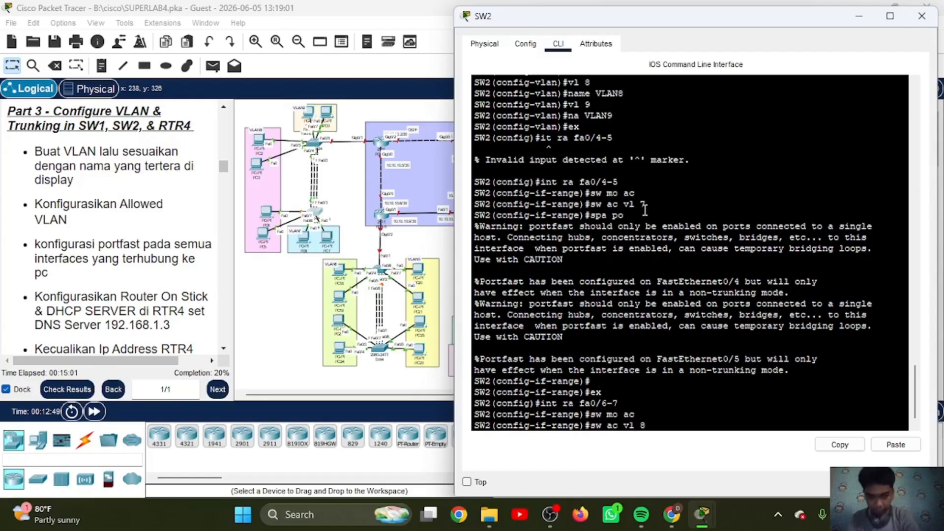
pyautogui.press('Return')
pyautogui.write('ex')
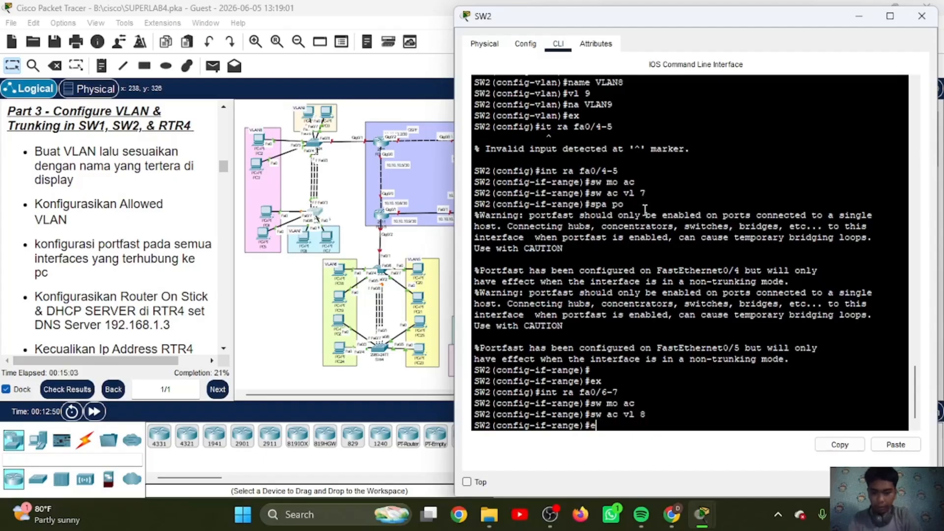
pyautogui.press('Return')
# Step: Enter interface Port-channel 1 on SW2 and set its switchport mode to trunk
pyautogui.write('int')
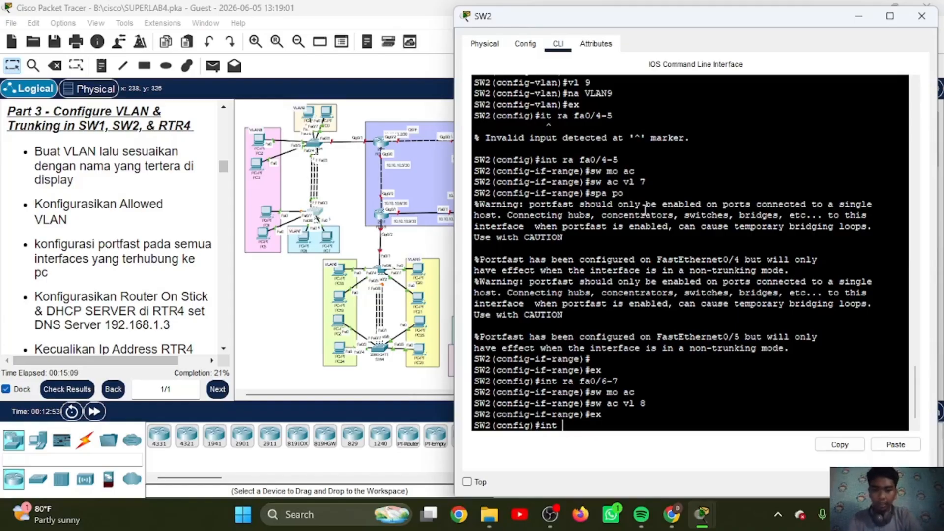
pyautogui.write(' po1')
pyautogui.press('Return')
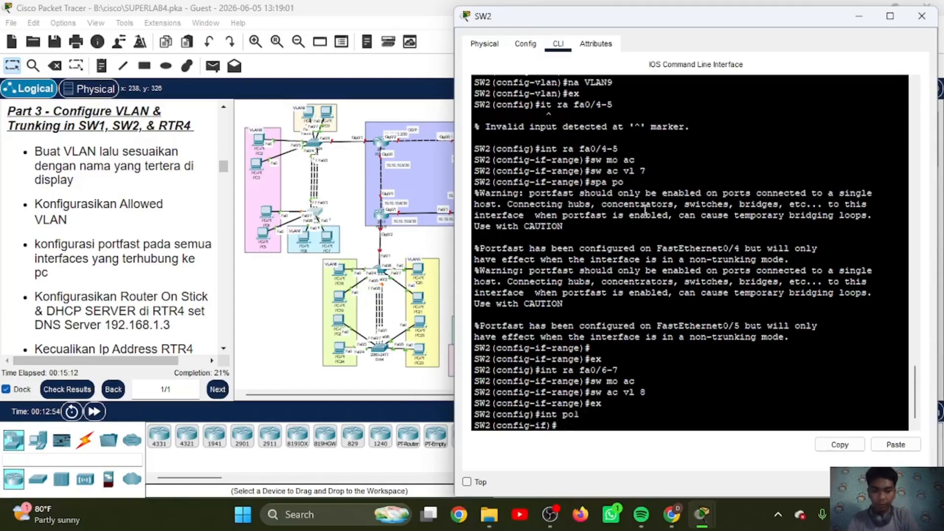
pyautogui.write('sw mo tr')
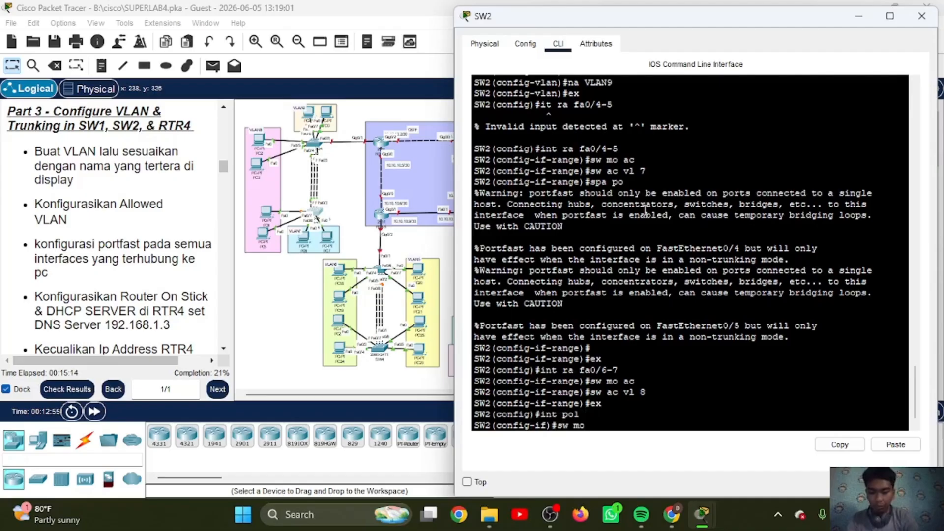
pyautogui.press('Return')
# Step: Allow VLANs 7-9 on SW2's Port-channel 1 trunk and leave the interface configuration
pyautogui.write('sw tr')
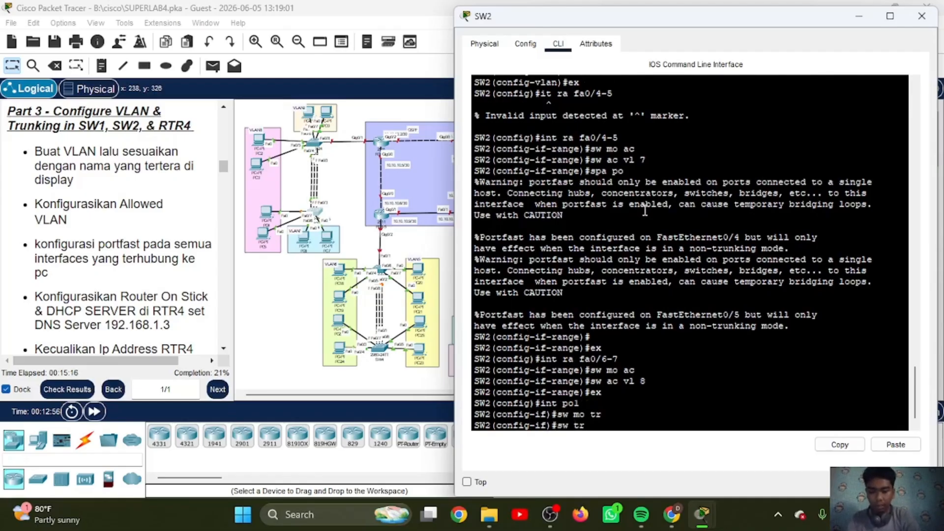
pyautogui.write(' all vl 7-')
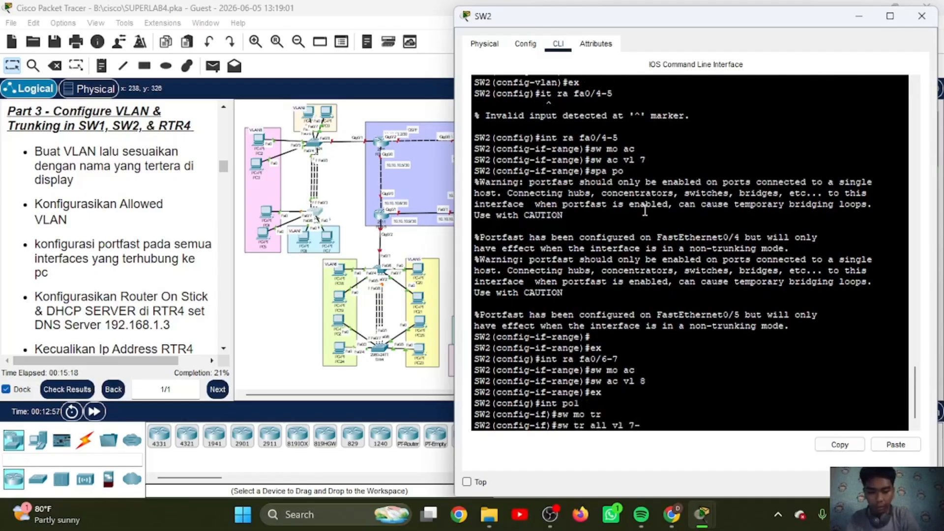
pyautogui.write('9')
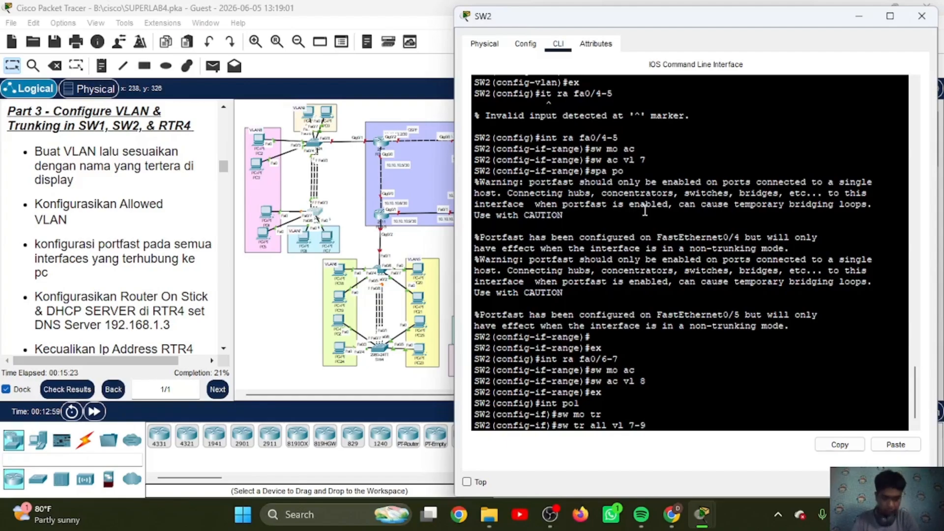
pyautogui.press('Return')
pyautogui.write('e')
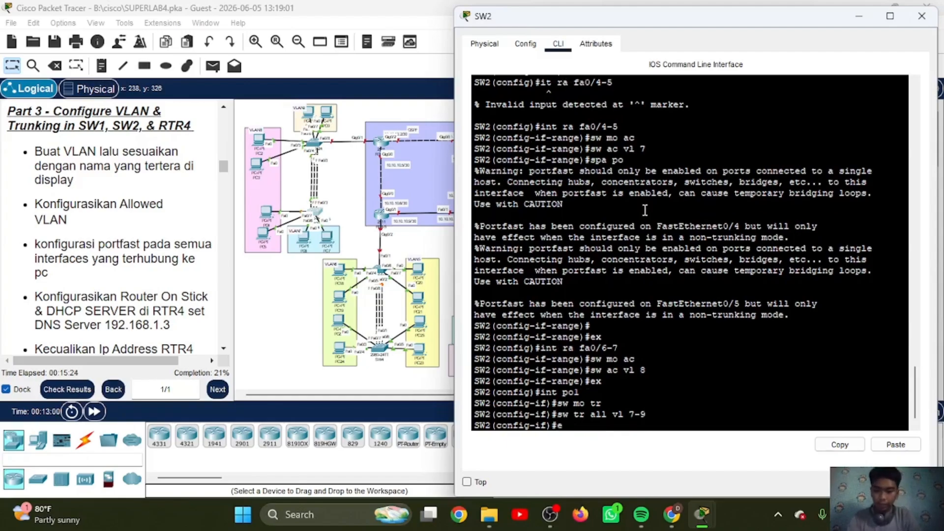
pyautogui.write('x')
pyautogui.press('Return')
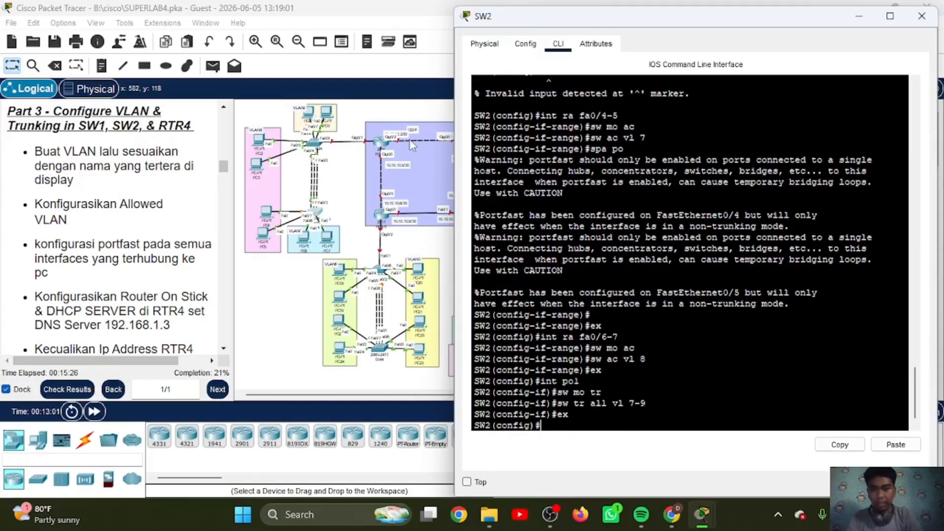
# Step: Open RTR-4's command line, enter privileged EXEC mode with the enable password, and start global configuration mode
pyautogui.click(380, 142)
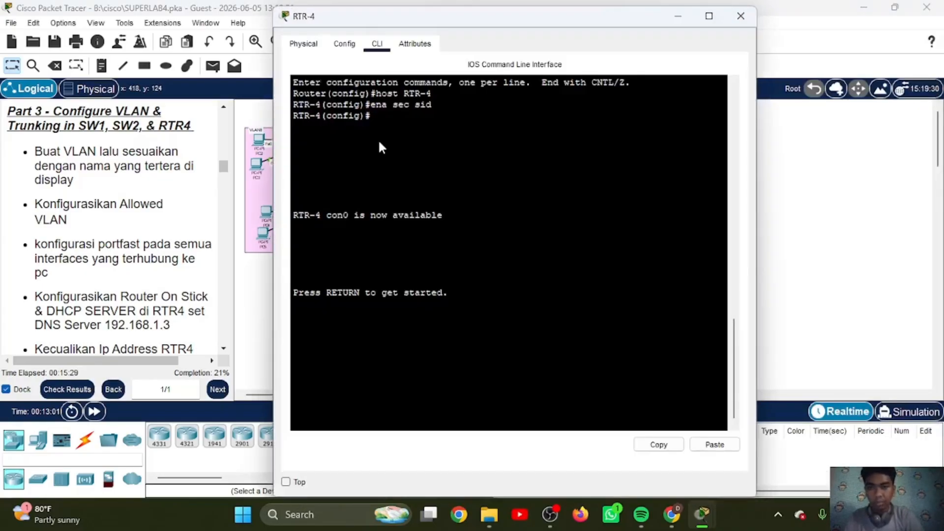
pyautogui.moveTo(393, 20); pyautogui.dragTo(573, 32)
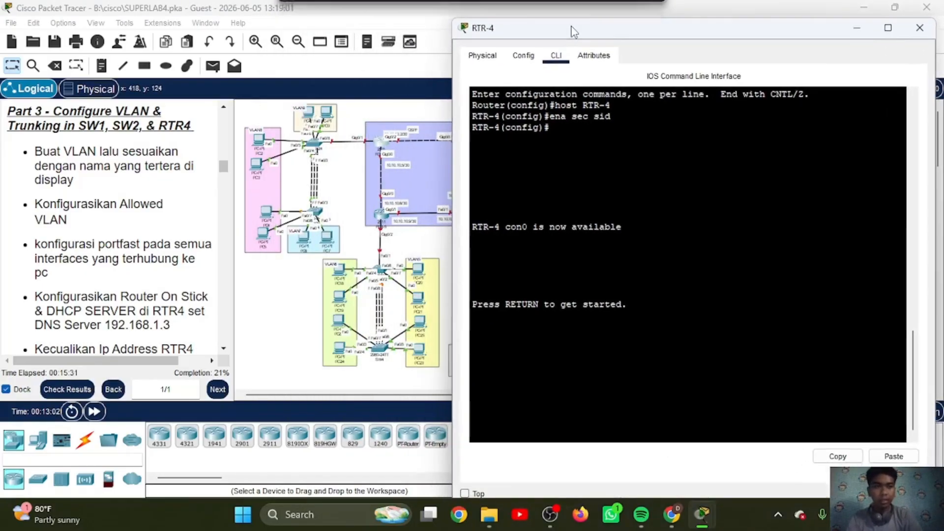
pyautogui.press('Return')
pyautogui.write('en')
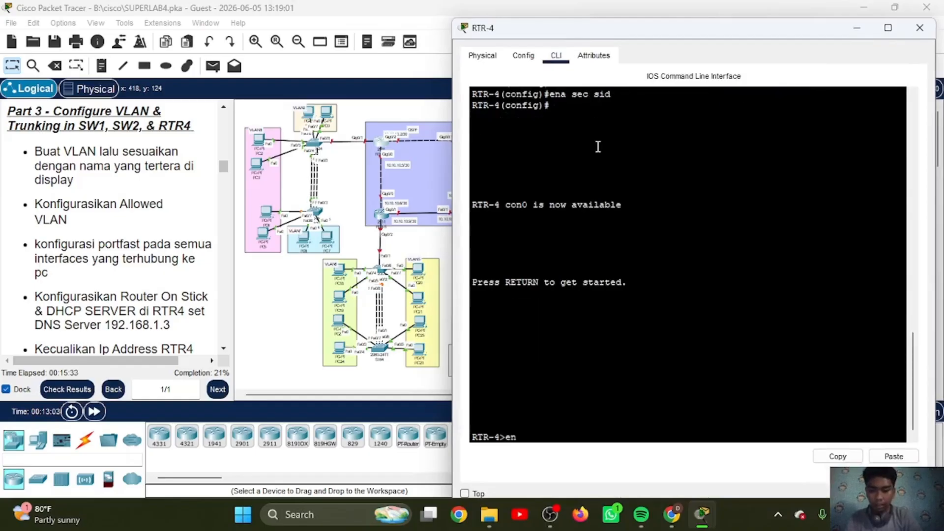
pyautogui.press('Return')
pyautogui.press('Return')
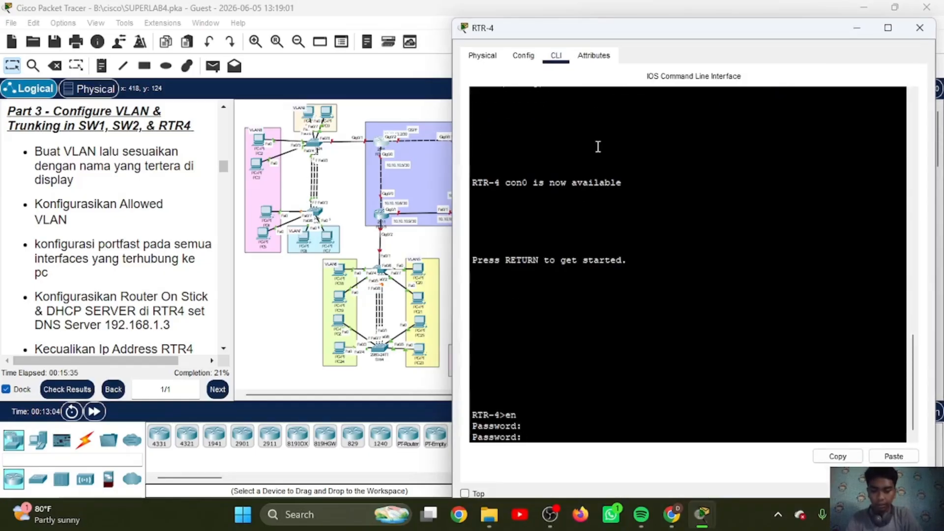
pyautogui.press('Return')
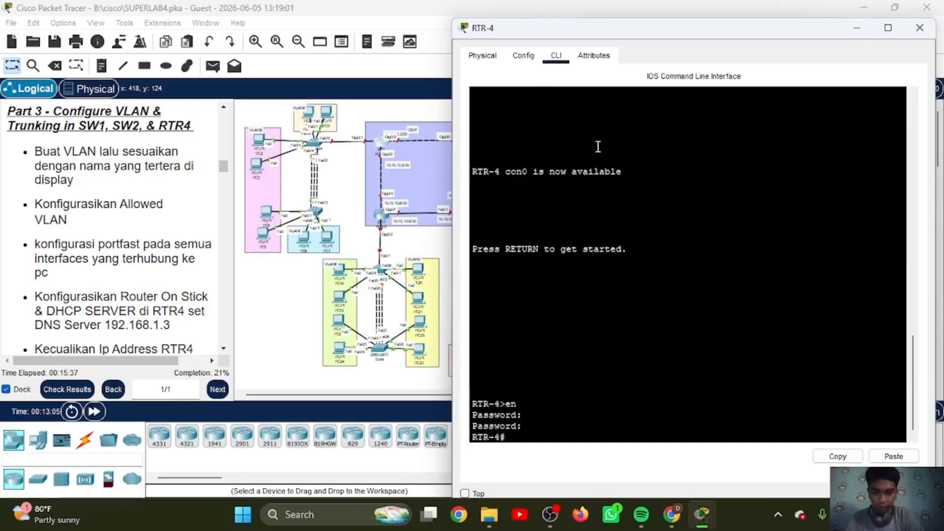
pyautogui.write('conf t')
pyautogui.press('Return')
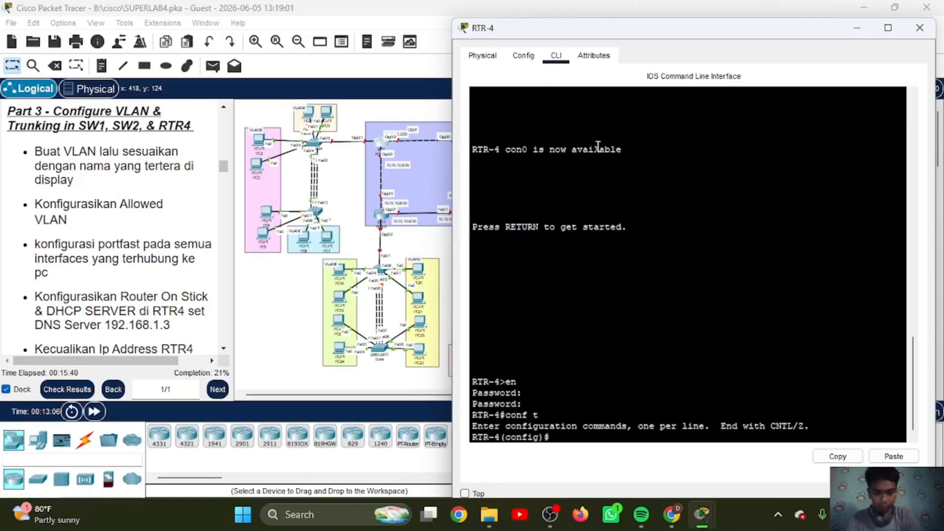
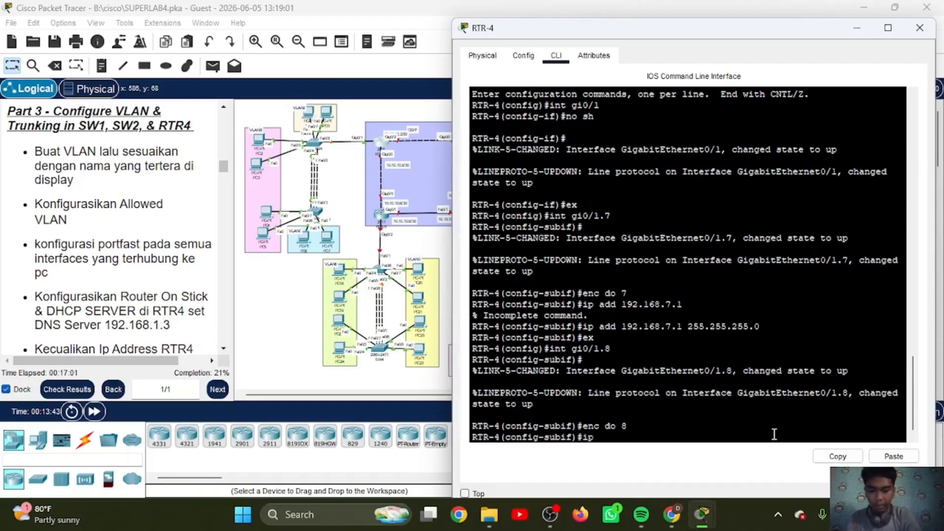
# Step: Assign IP address 192.168.8.1 with mask 255.255.255.0 to RTR-4's subinterface gi0/1.8 and leave its configuration
pyautogui.write('.1')
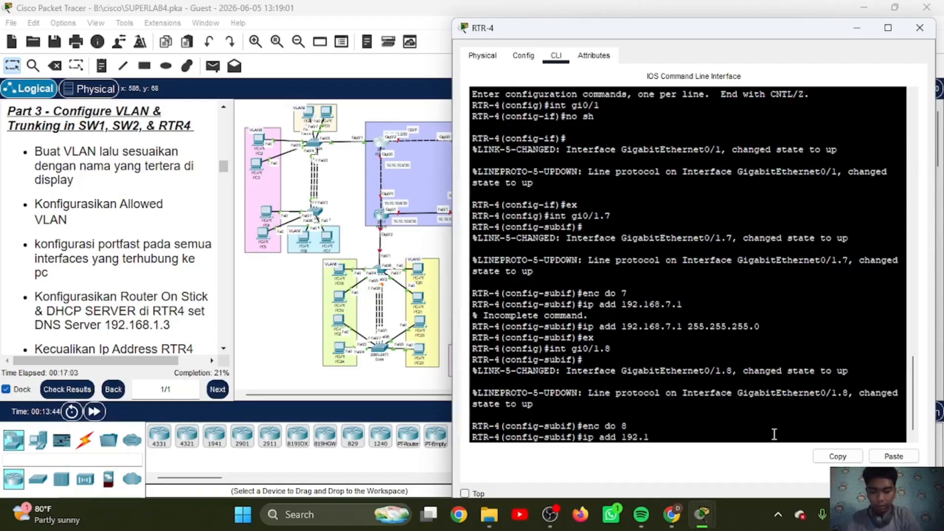
pyautogui.write('68.8.1')
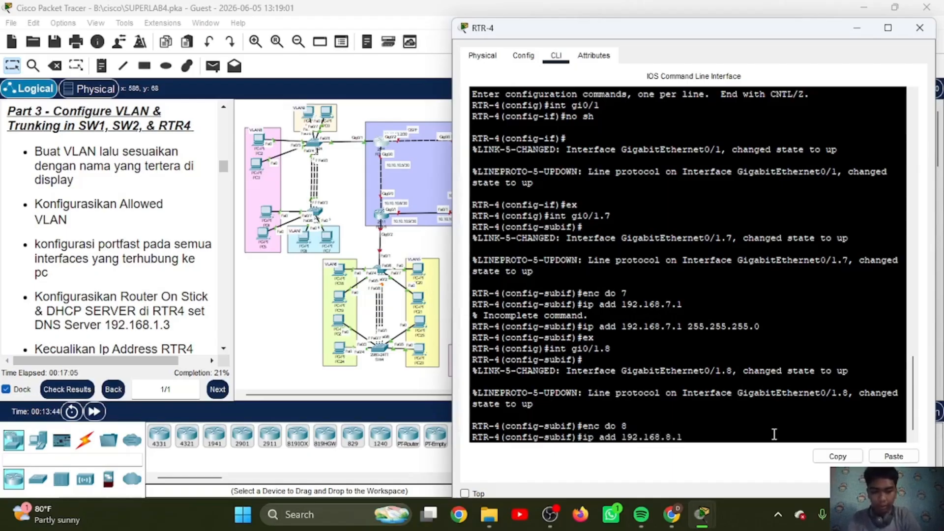
pyautogui.click(894, 456)
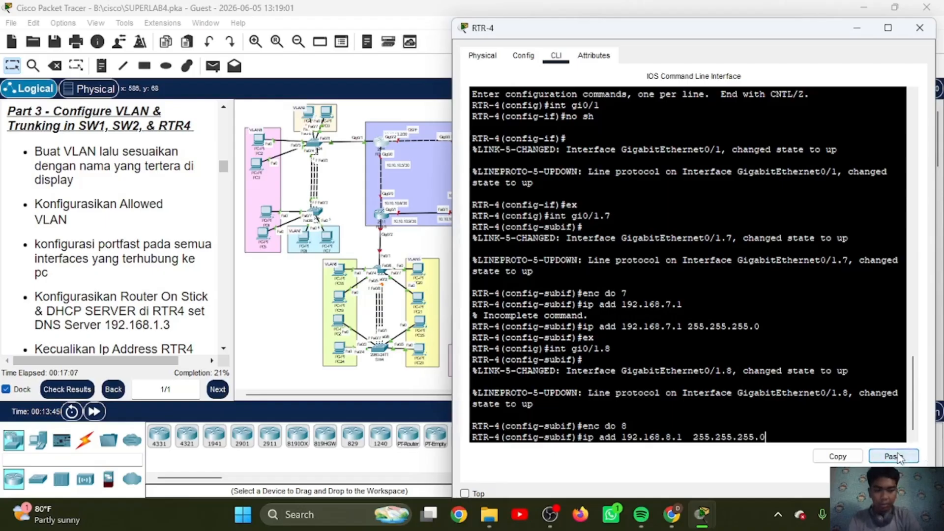
pyautogui.press('Return')
pyautogui.write('ex')
pyautogui.press('Return')
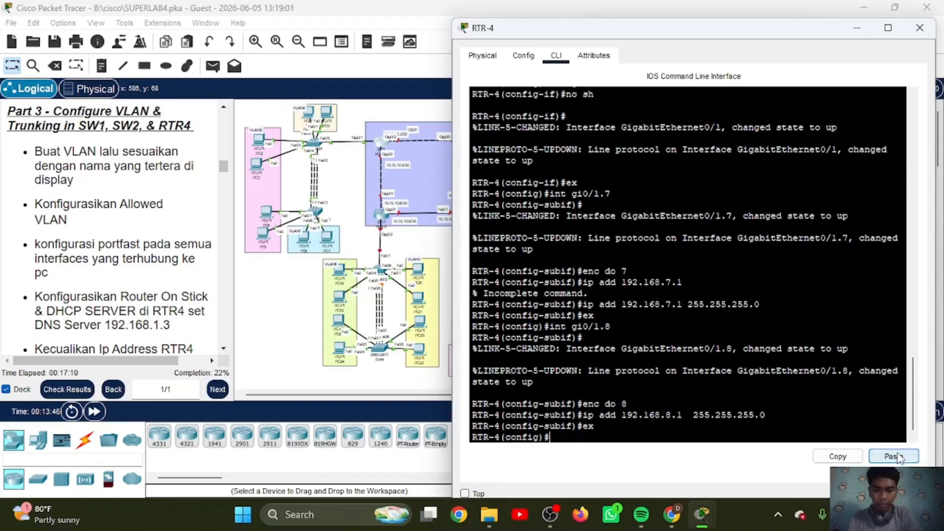
# Step: Create subinterface gi0/1.9 on RTR-4 and set its dot1Q encapsulation to VLAN 9
pyautogui.write('int ')
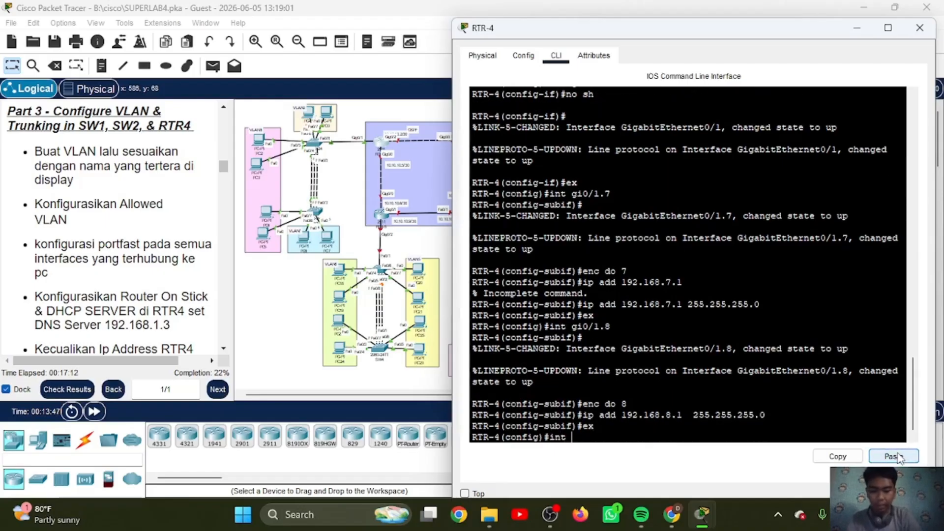
pyautogui.write('gi0')
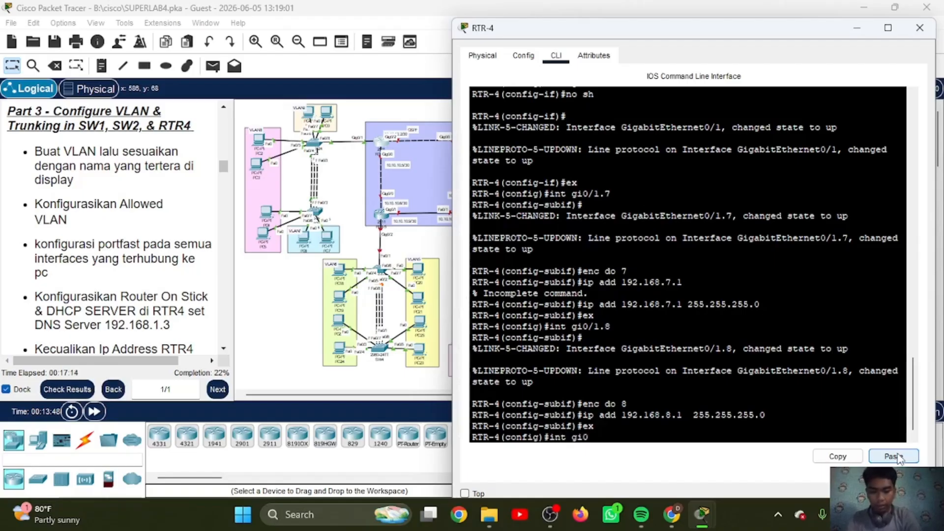
pyautogui.write('/1.9')
pyautogui.press('Return')
pyautogui.write('en')
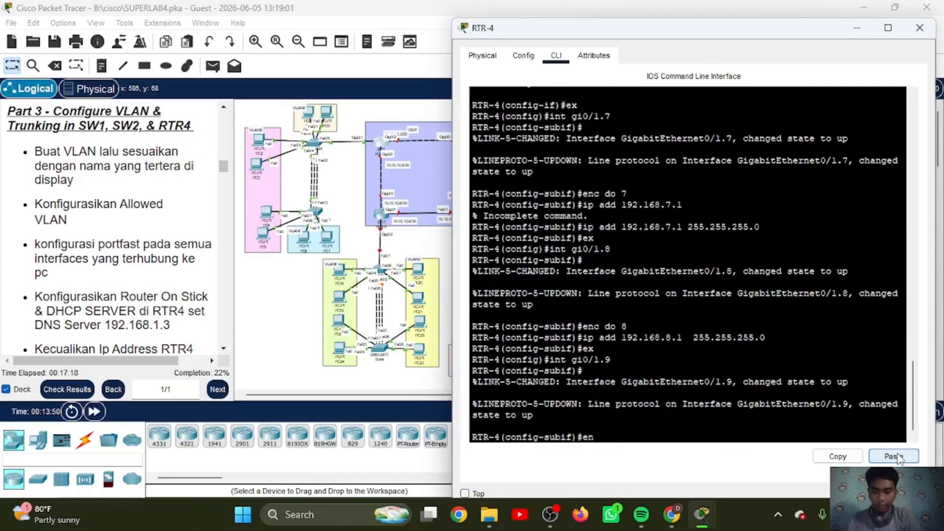
pyautogui.write('c do 9')
pyautogui.press('Return')
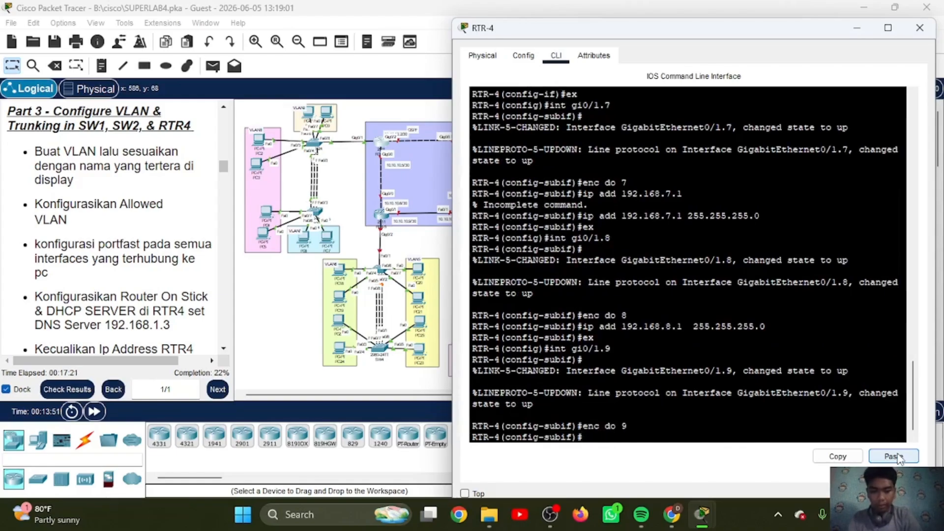
# Step: Assign IP address 192.168.9.1 with mask 255.255.255.0 to subinterface gi0/1.9 and return to global configuration mode
pyautogui.write('ip add 192')
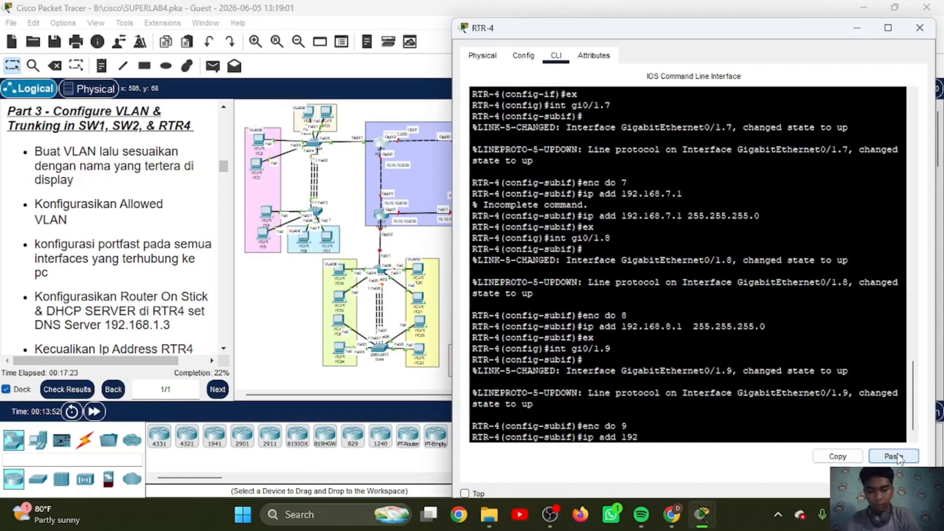
pyautogui.write('.168.9.1')
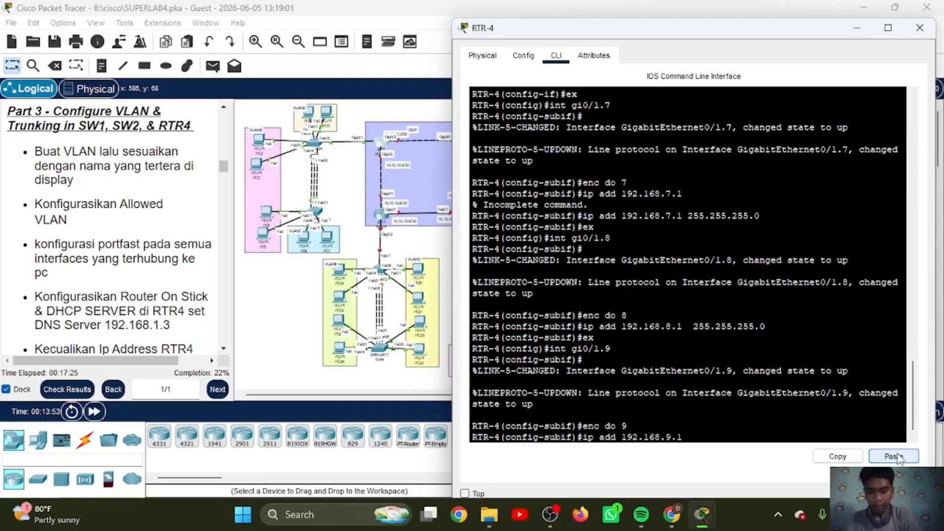
pyautogui.click(897, 457)
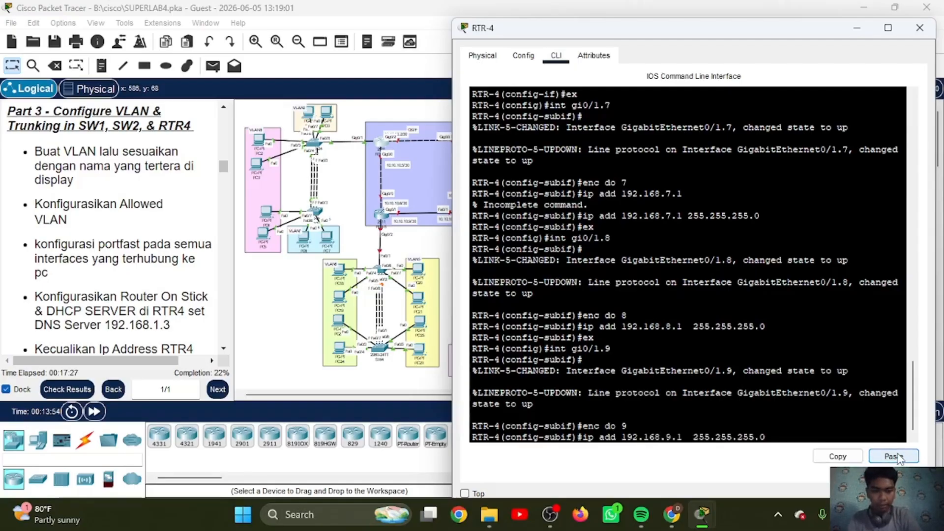
pyautogui.press('Return')
pyautogui.write('ex')
pyautogui.press('Return')
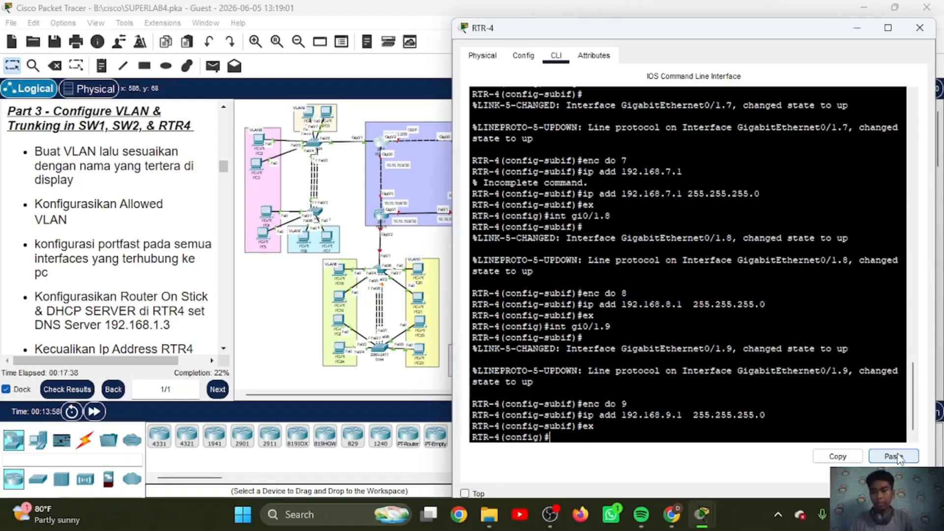
# Step: Create the DHCP pool VLAN7 on RTR-4 with network 192.168.7.0 and mask 255.255.255.0
pyautogui.write('ip dh ')
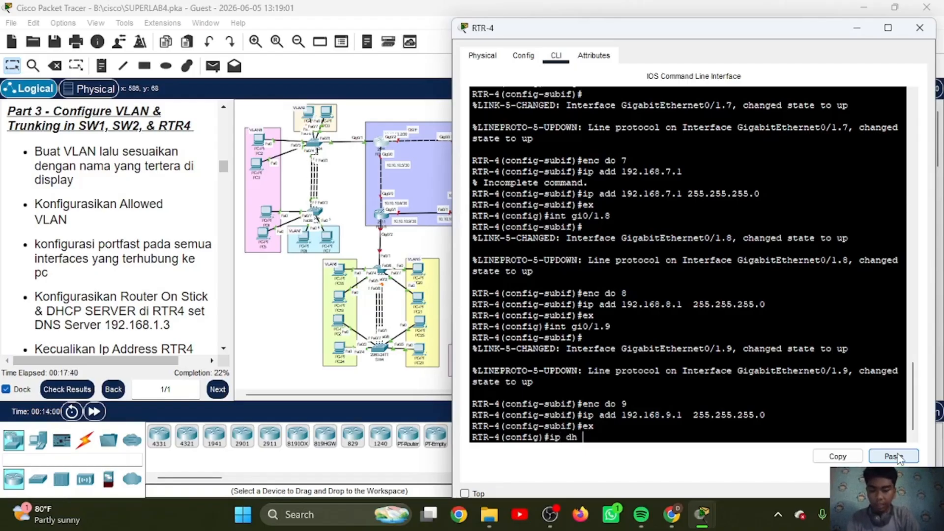
pyautogui.write('po VLAN7')
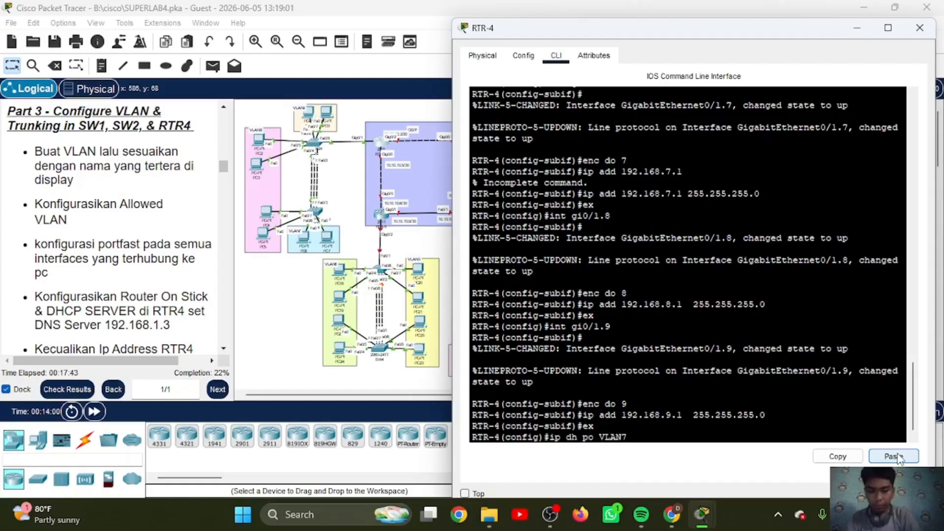
pyautogui.press('Return')
pyautogui.write('ne ')
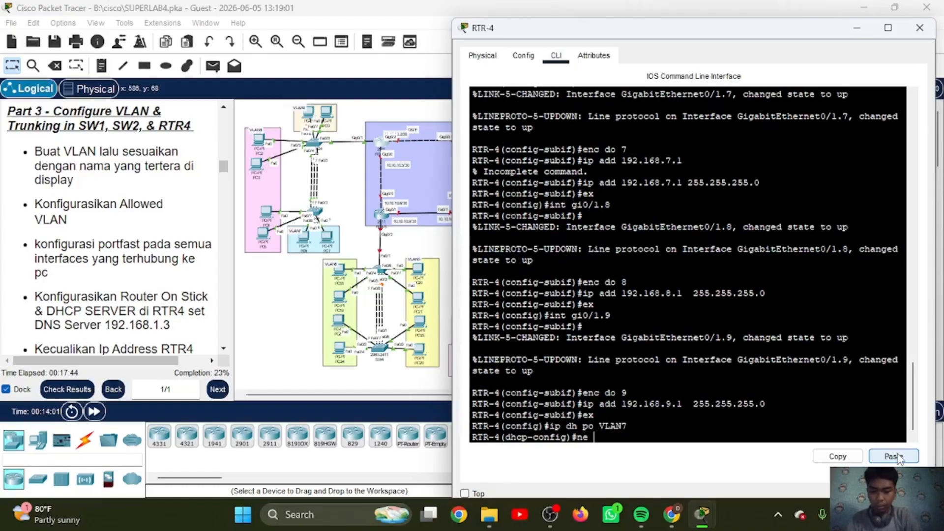
pyautogui.write('192.168.7.0')
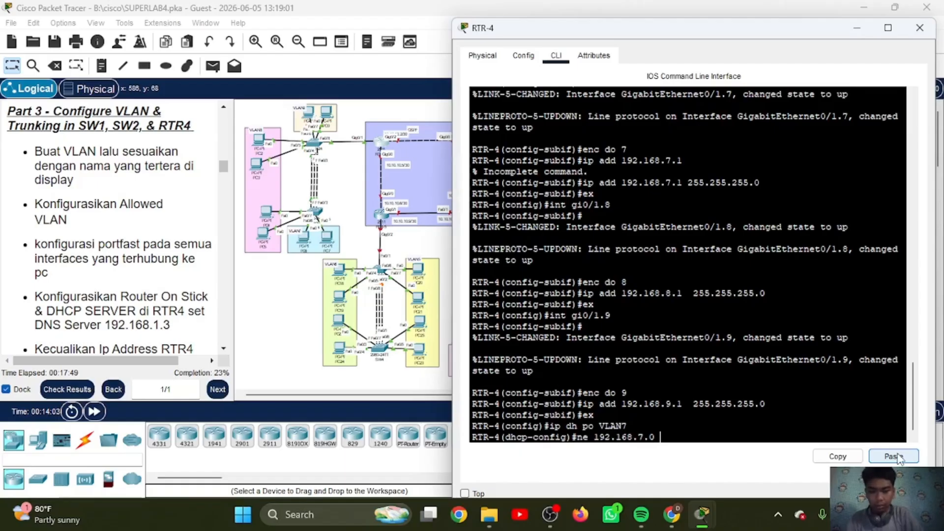
pyautogui.click(894, 456)
pyautogui.press('BackSpace')
pyautogui.press('BackSpace')
pyautogui.press('BackSpace')
pyautogui.press('BackSpace')
pyautogui.press('BackSpace')
pyautogui.press('BackSpace')
pyautogui.press('BackSpace')
pyautogui.press('BackSpace')
pyautogui.press('BackSpace')
pyautogui.press('BackSpace')
pyautogui.press('BackSpace')
pyautogui.press('BackSpace')
pyautogui.press('BackSpace')
pyautogui.press('BackSpace')
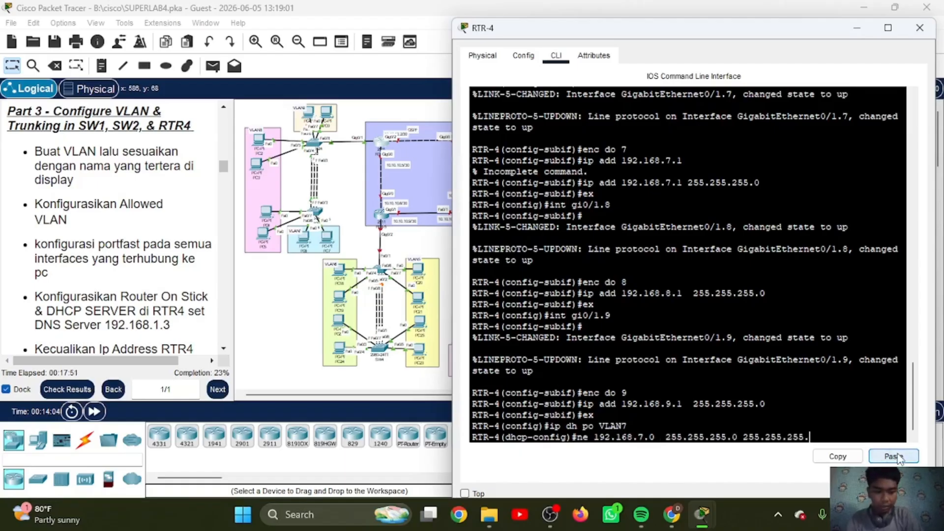
pyautogui.press('Return')
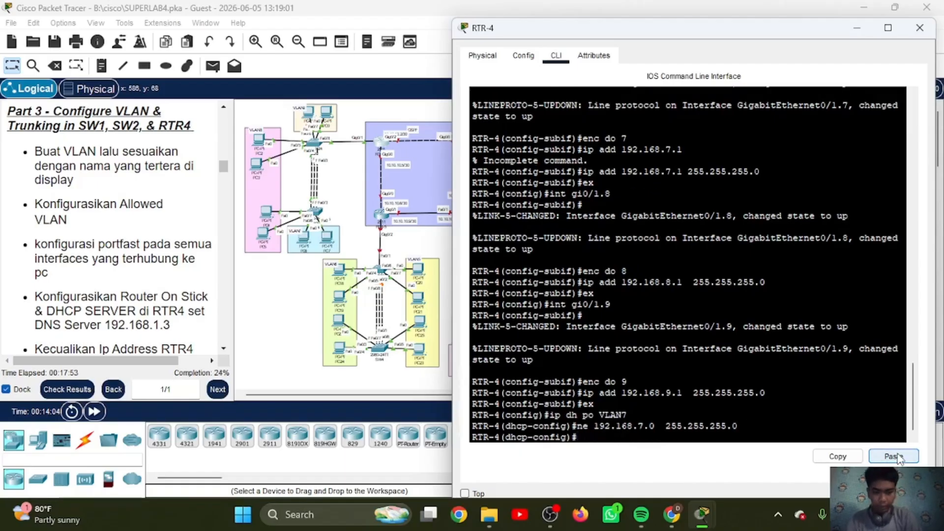
# Step: Set the VLAN7 pool's default router to 192.168.7.1 and its DNS server to 192.168.1.3
pyautogui.write('de 192')
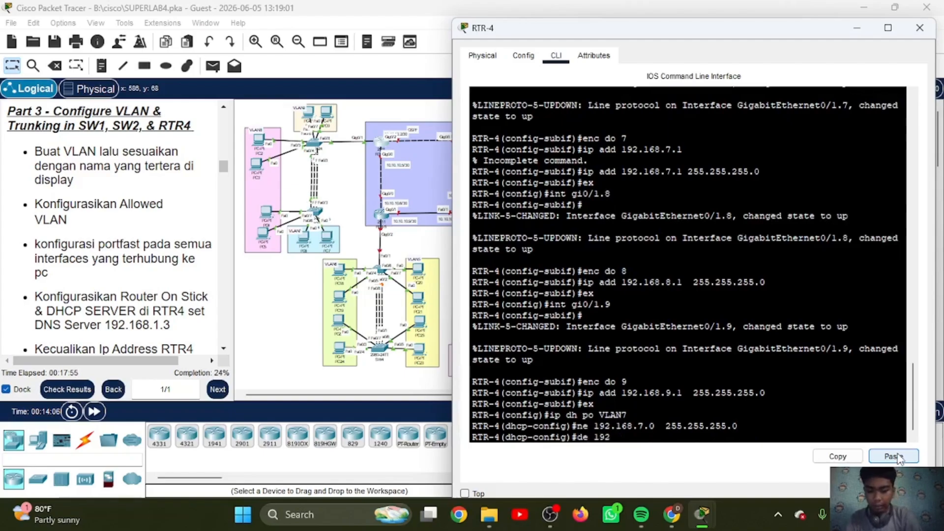
pyautogui.write('.168.7.1')
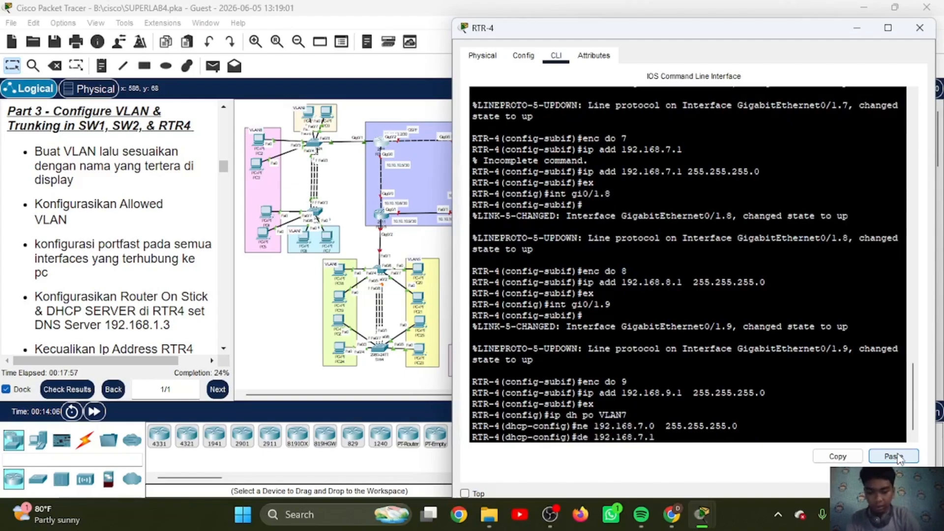
pyautogui.press('Return')
pyautogui.write('dn 1')
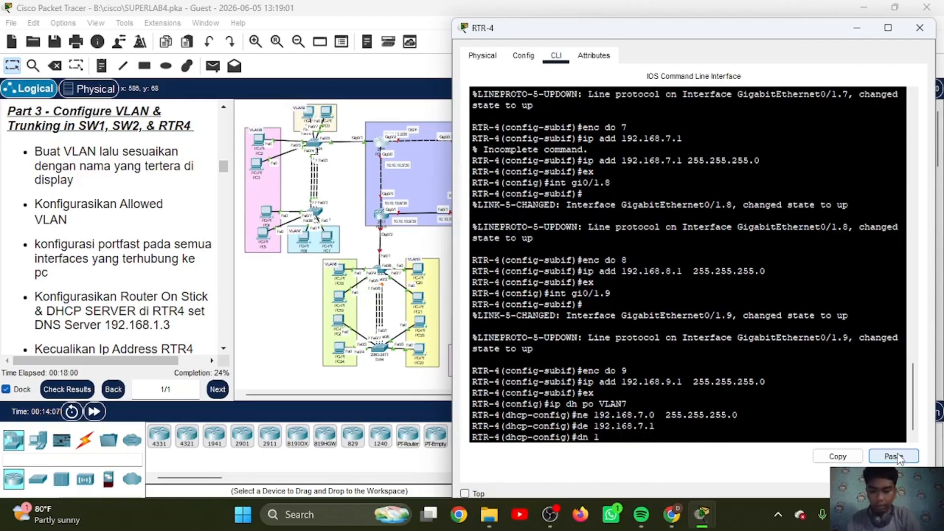
pyautogui.write('92.168.1.3')
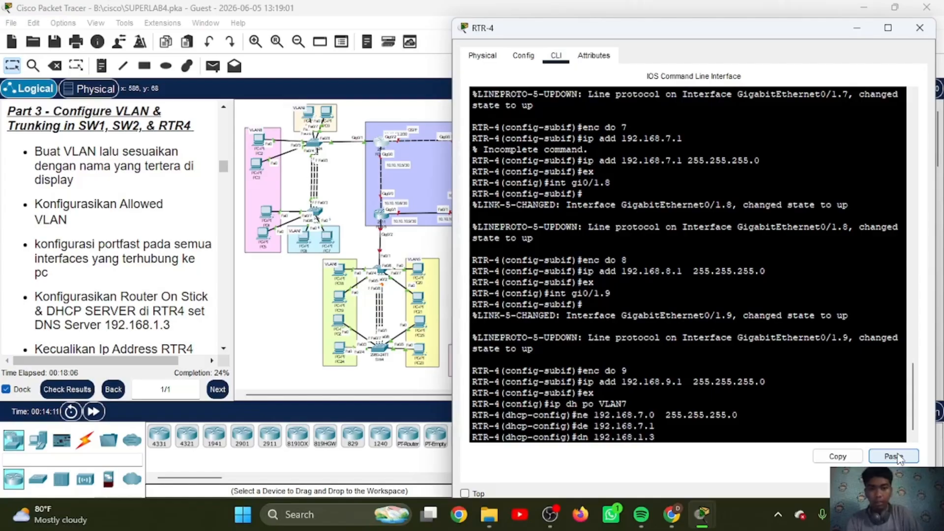
pyautogui.press('Return')
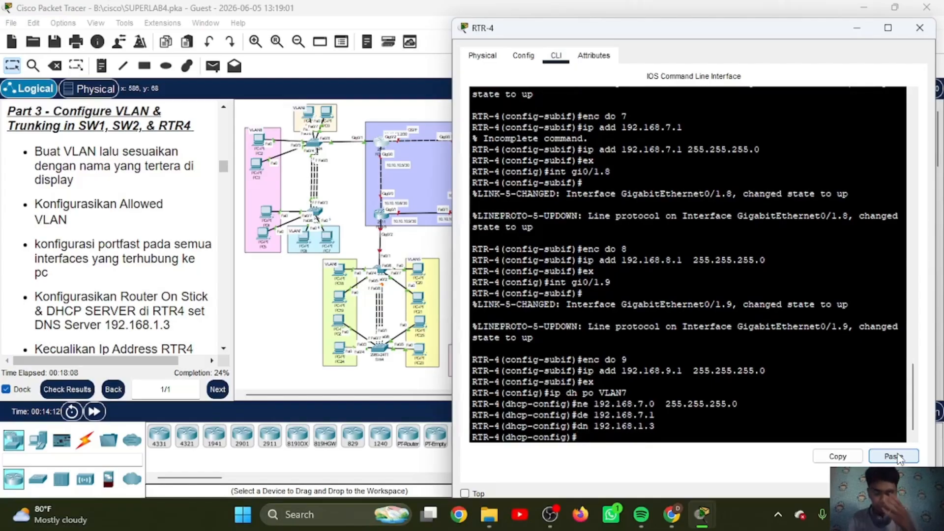
# Step: Create the DHCP pool VLAN8 on RTR-4 with network 192.168.8.0 and mask 255.255.255.0
pyautogui.press('Up')
pyautogui.press('Up')
pyautogui.press('Up')
pyautogui.press('Up')
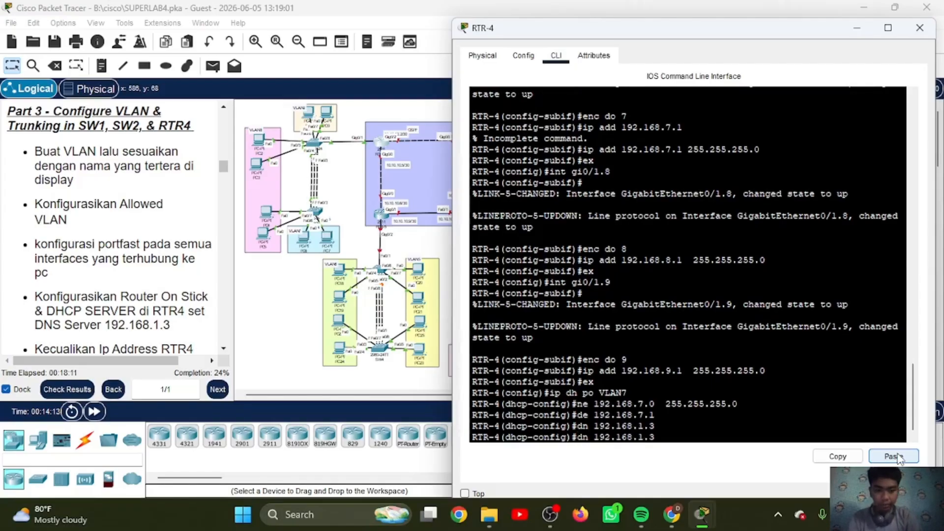
pyautogui.press('BackSpace')
pyautogui.write('8')
pyautogui.press('Return')
pyautogui.write('ne 192.168.8.0  255.255.255.0')
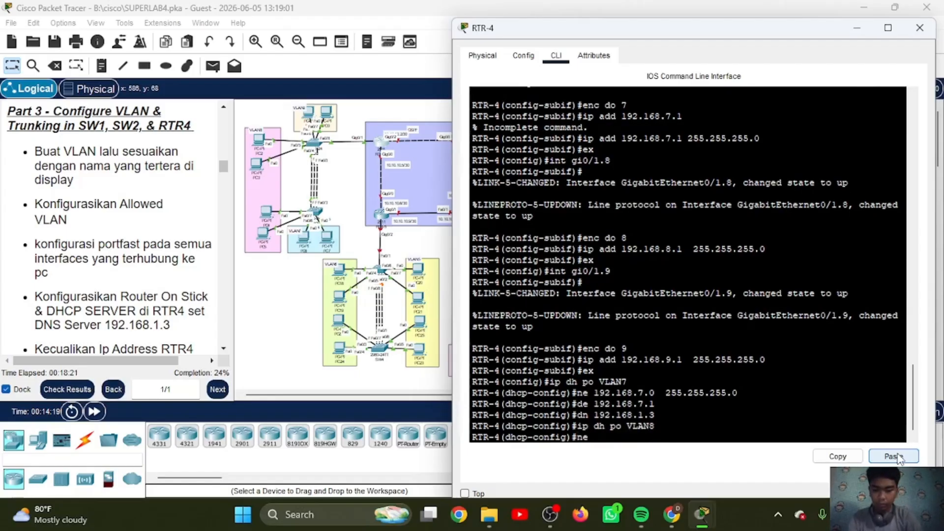
pyautogui.press('Return')
# Step: Set the VLAN8 pool's default router to 192.168.8.1 and its DNS server to 192.168.1.3
pyautogui.write('de 192.168.8.1')
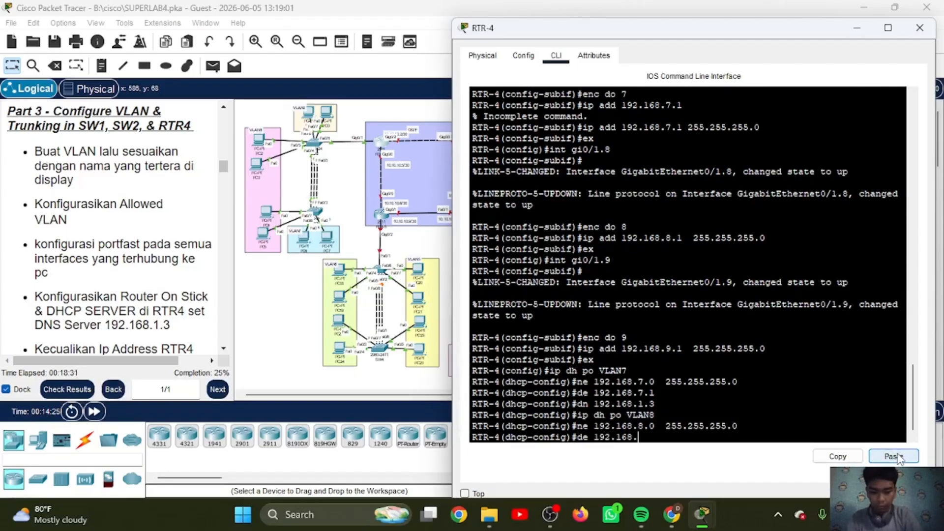
pyautogui.press('Return')
pyautogui.write('dn 192.168.1.3')
pyautogui.press('Return')
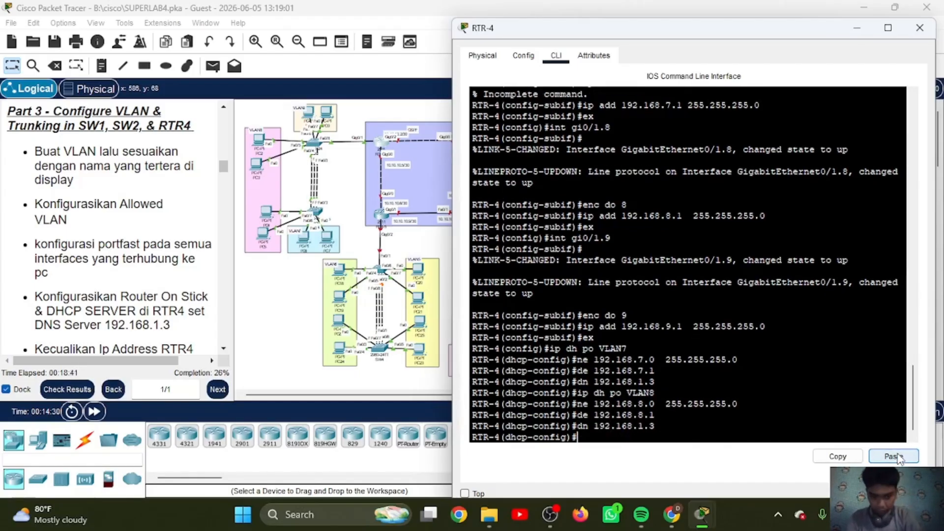
# Step: Create the DHCP pool VLAN9 on RTR-4 with network 192.168.9.0 and mask 255.255.255.0
pyautogui.write('ip dh po VLAN9')
pyautogui.press('Return')
pyautogui.write('ne 192.168.9.0')
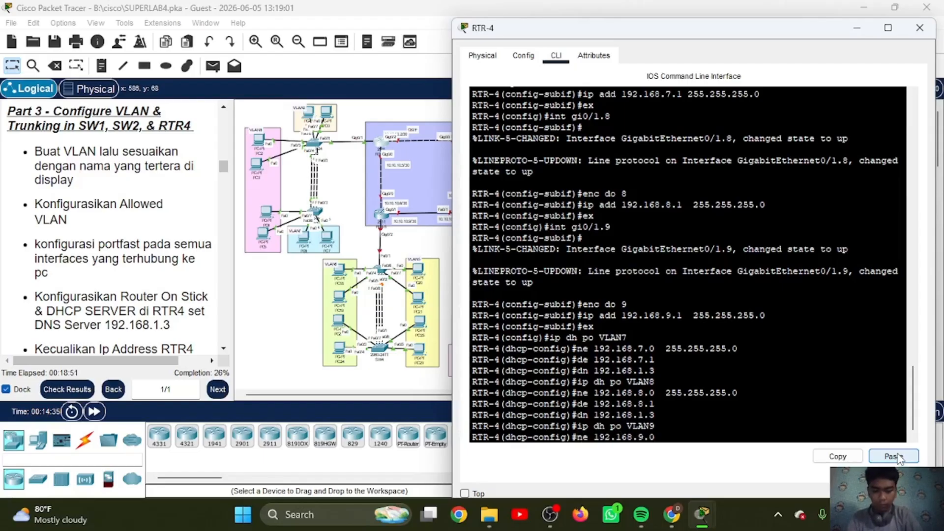
pyautogui.write('  255.255.255.0')
pyautogui.press('Return')
# Step: Set the VLAN9 pool's default router to 192.168.9.1 and DNS server to 192.168.1.3, and leave the DHCP configuration
pyautogui.write('de 192.168.9.1')
pyautogui.press('Return')
pyautogui.write('dn 192.')
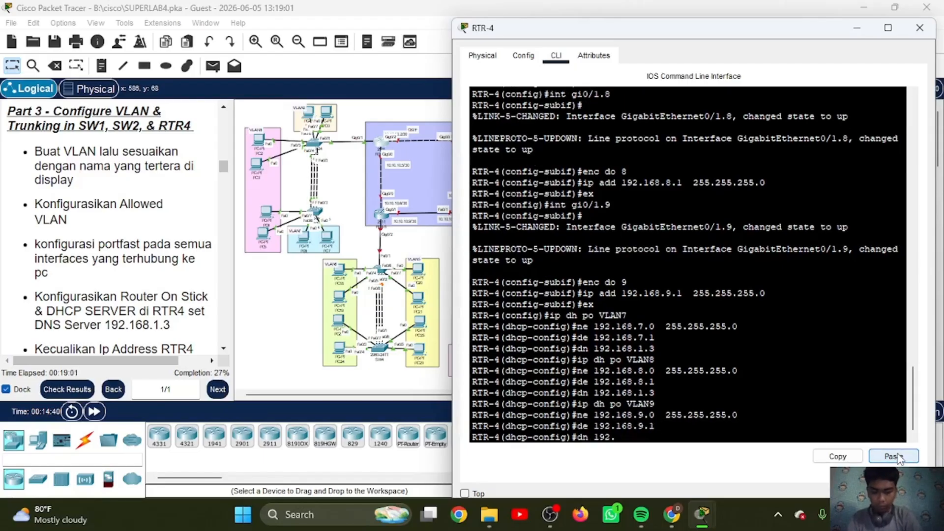
pyautogui.write('168.1.3')
pyautogui.press('Return')
pyautogui.write('ex')
pyautogui.press('Return')
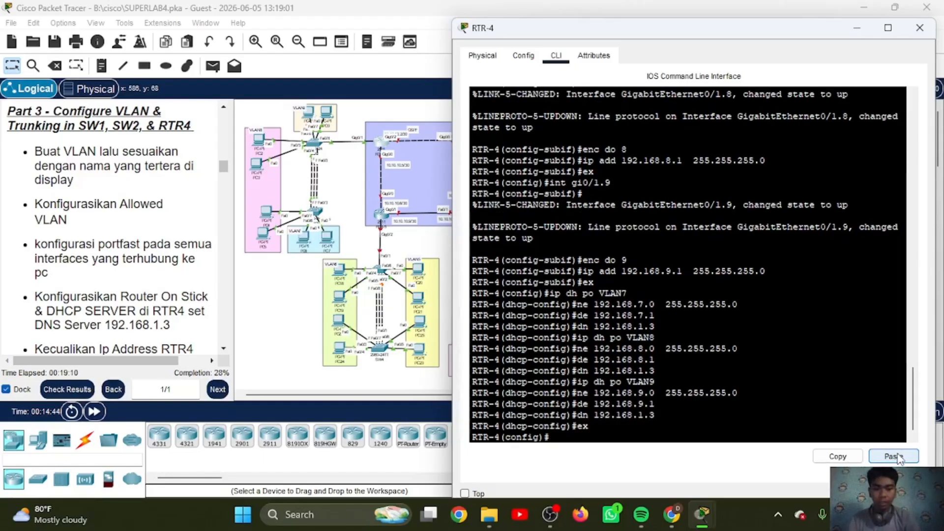
# Step: Exclude the address 192.168.7.1 from DHCP assignment on RTR-4
pyautogui.write('pi')
pyautogui.press('BackSpace')
pyautogui.press('BackSpace')
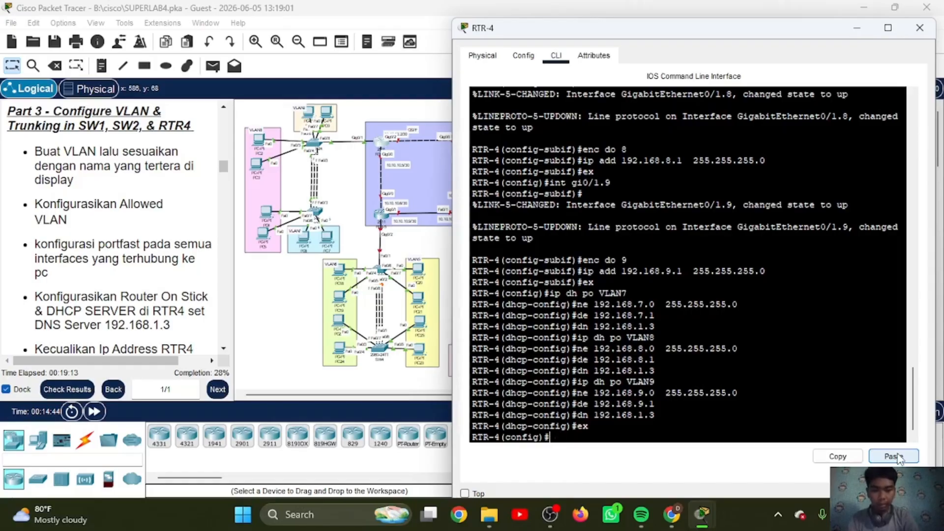
pyautogui.write('ip')
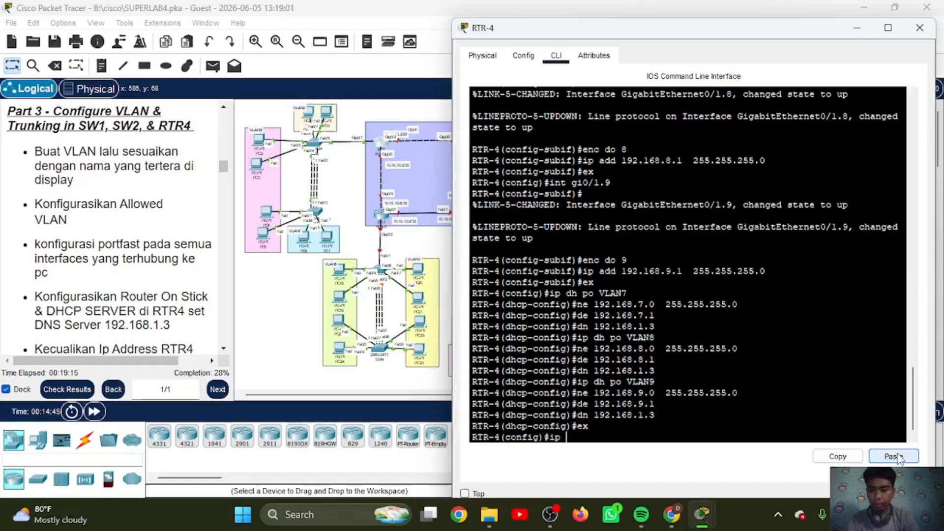
pyautogui.write(' dh ex ')
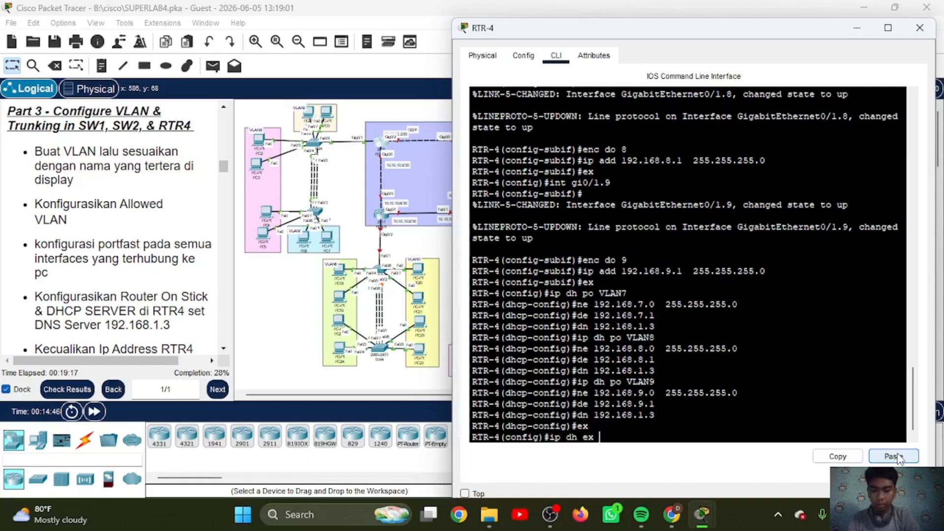
pyautogui.write('192.168')
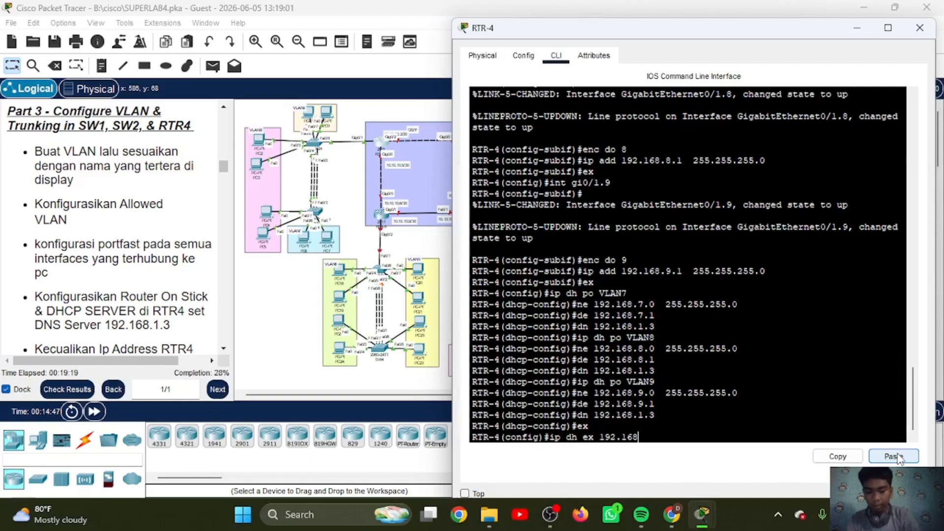
pyautogui.write('.7.1')
pyautogui.press('Return')
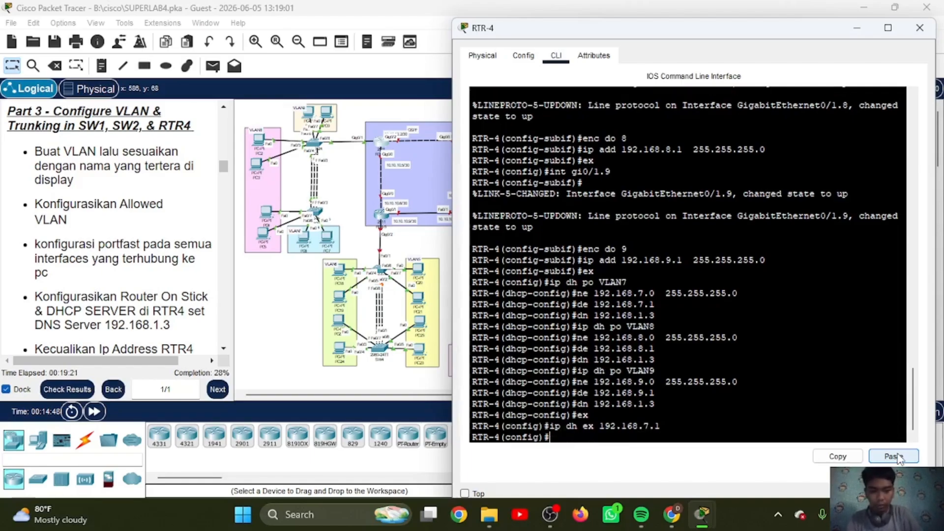
# Step: Exclude the address 192.168.8.1 from DHCP assignment on RTR-4
pyautogui.press('Up')
pyautogui.press('BackSpace')
pyautogui.press('BackSpace')
pyautogui.press('BackSpace')
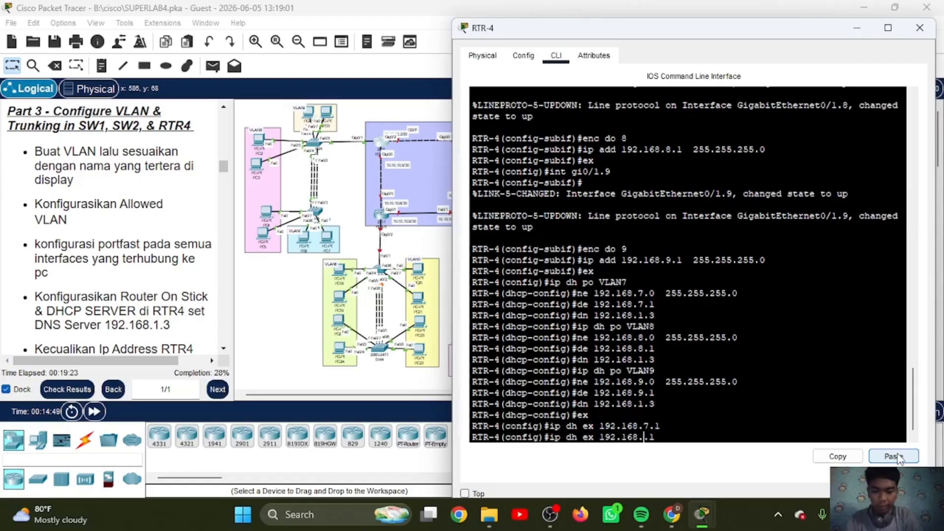
pyautogui.write('8.1')
pyautogui.press('Return')
# Step: Exclude the address 192.168.9.1 from DHCP assignment on RTR-4
pyautogui.press('Up')
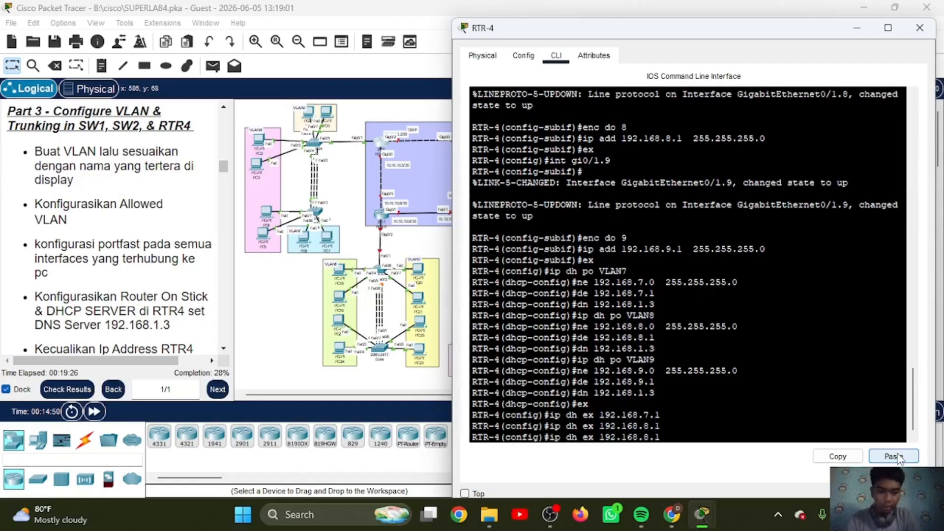
pyautogui.press('BackSpace')
pyautogui.press('BackSpace')
pyautogui.press('BackSpace')
pyautogui.write('9.1')
pyautogui.press('Return')
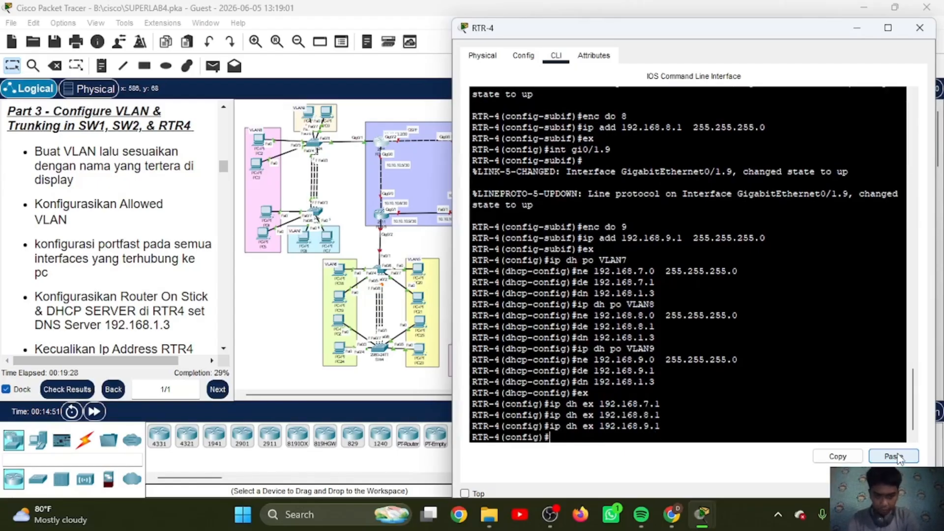
pyautogui.press('Return')
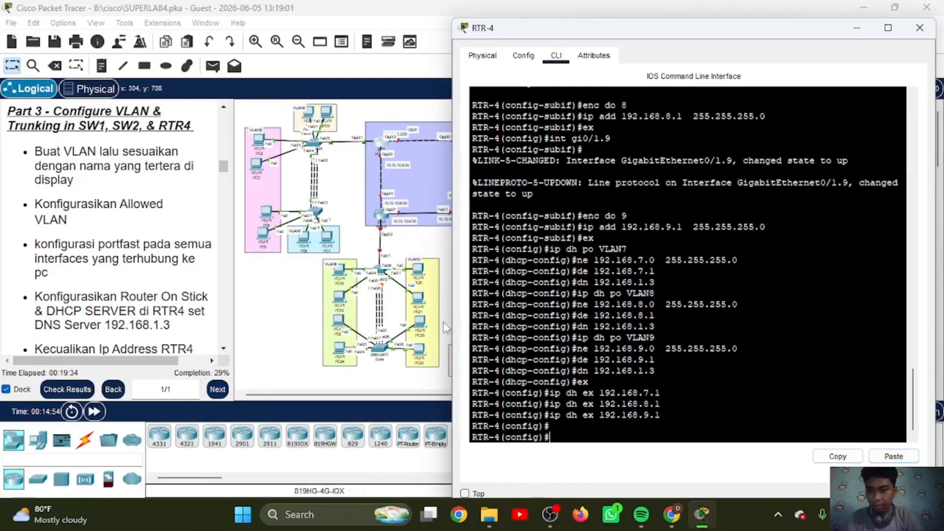
# Step: Bring up the Part 4 EtherChannel instructions and start a console session on switch SW3 beside them
pyautogui.scroll(-5, 121, 209)
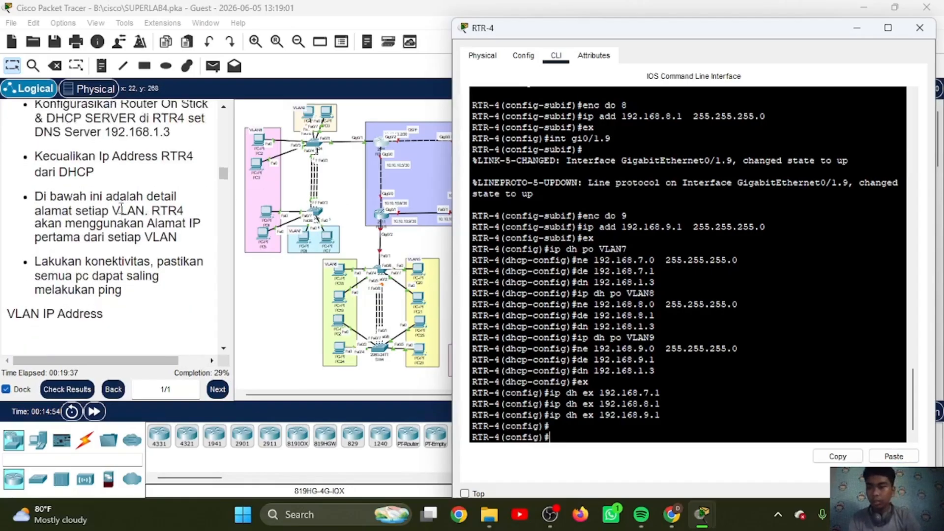
pyautogui.scroll(-5, 121, 208)
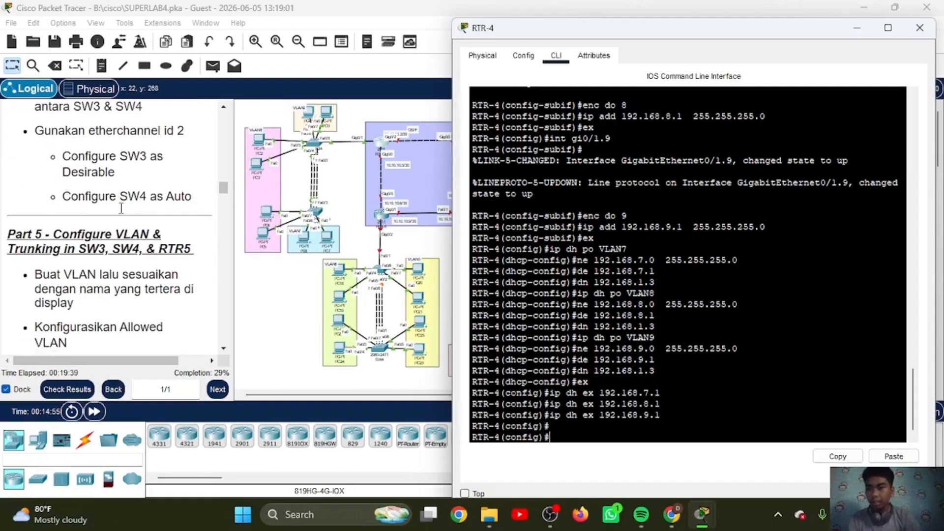
pyautogui.scroll(2, 121, 208)
pyautogui.scroll(-1, 120, 209)
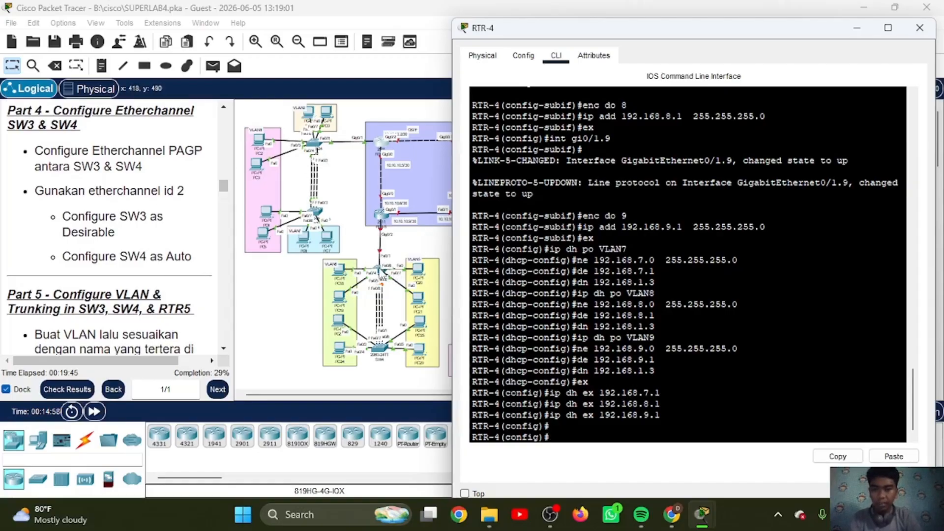
pyautogui.click(383, 276)
pyautogui.click(383, 277)
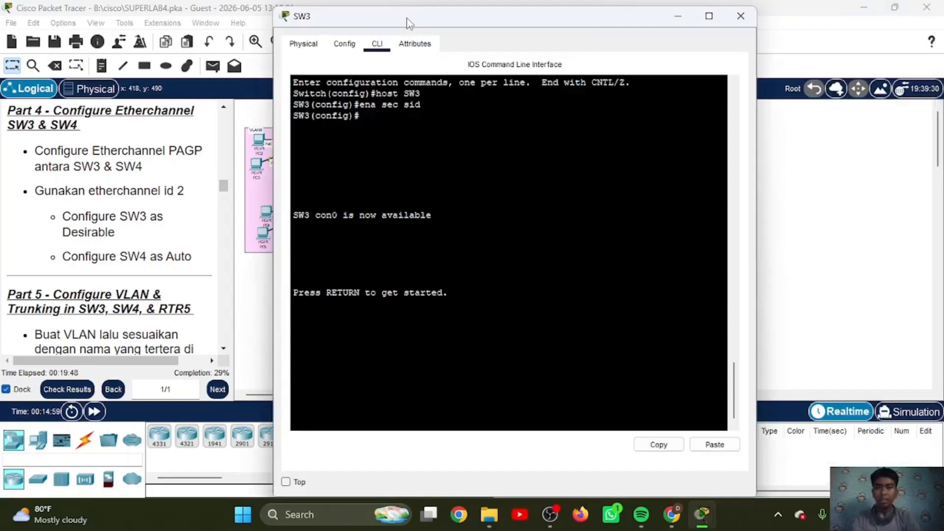
pyautogui.moveTo(418, 20); pyautogui.dragTo(596, 32)
pyautogui.press('Return')
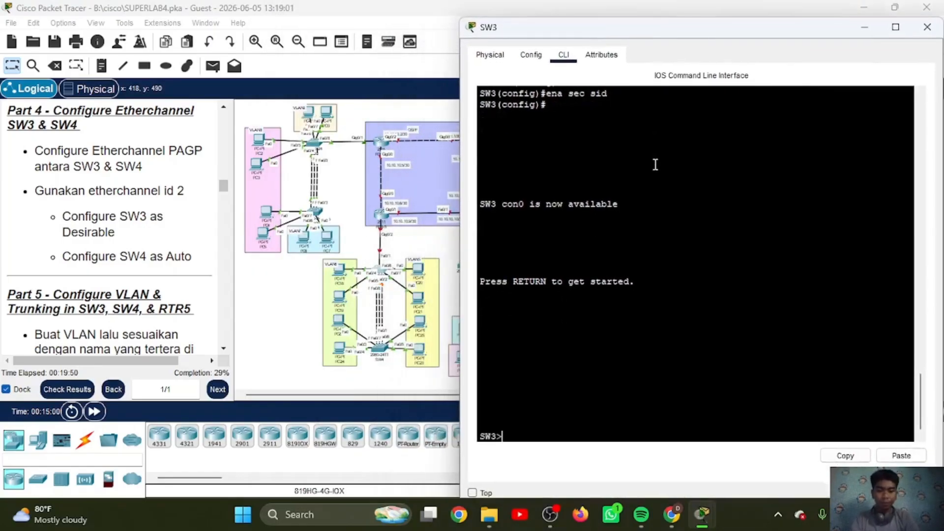
# Step: Enter privileged mode on SW3 with the enable password and go into global configuration mode
pyautogui.write('en')
pyautogui.press('Return')
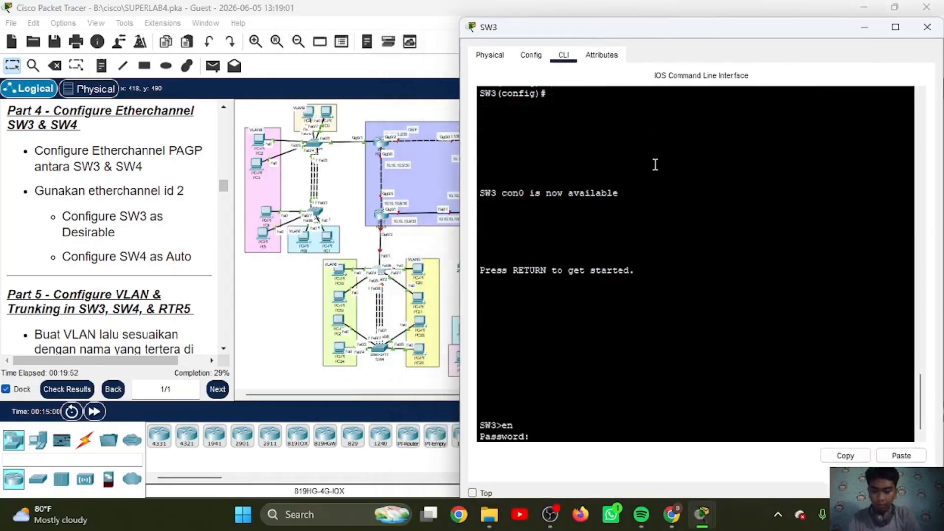
pyautogui.press('Return')
pyautogui.write('con f')
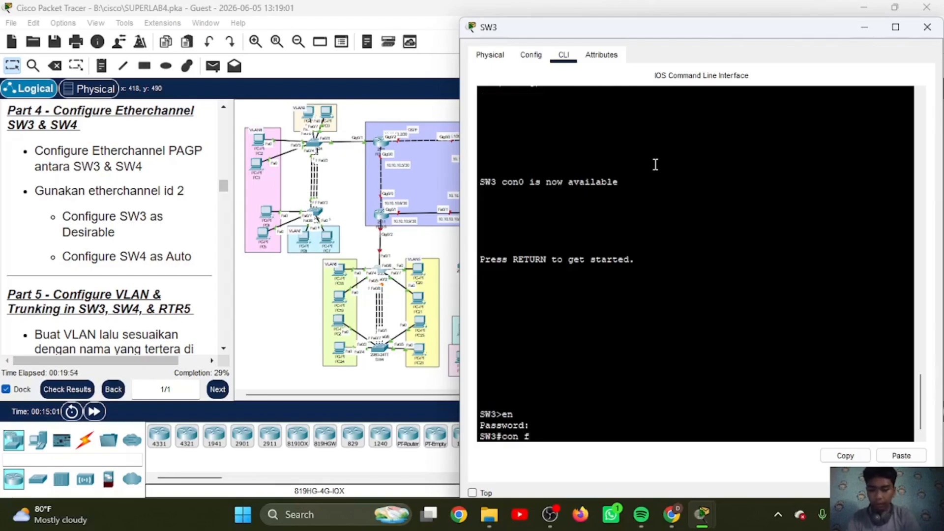
pyautogui.press('BackSpace')
pyautogui.press('BackSpace')
pyautogui.press('BackSpace')
pyautogui.press('BackSpace')
pyautogui.press('BackSpace')
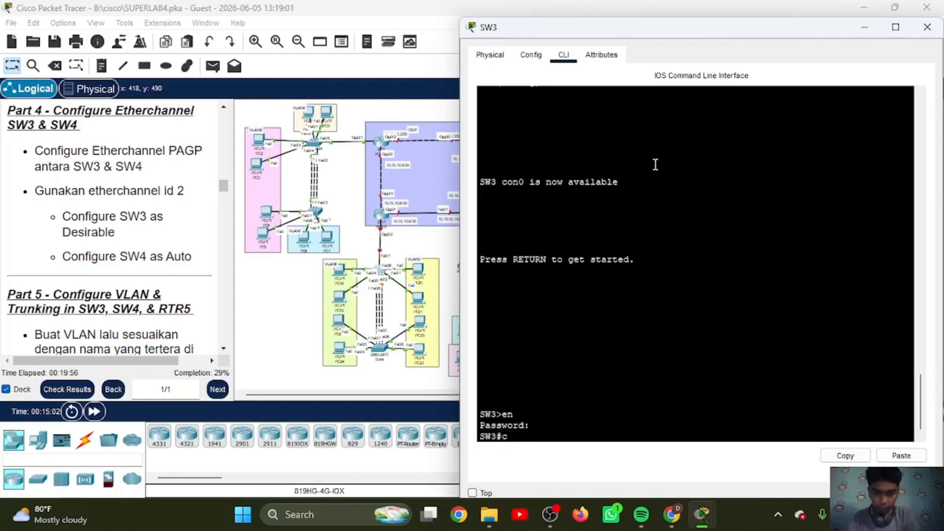
pyautogui.write('onf t')
pyautogui.press('Return')
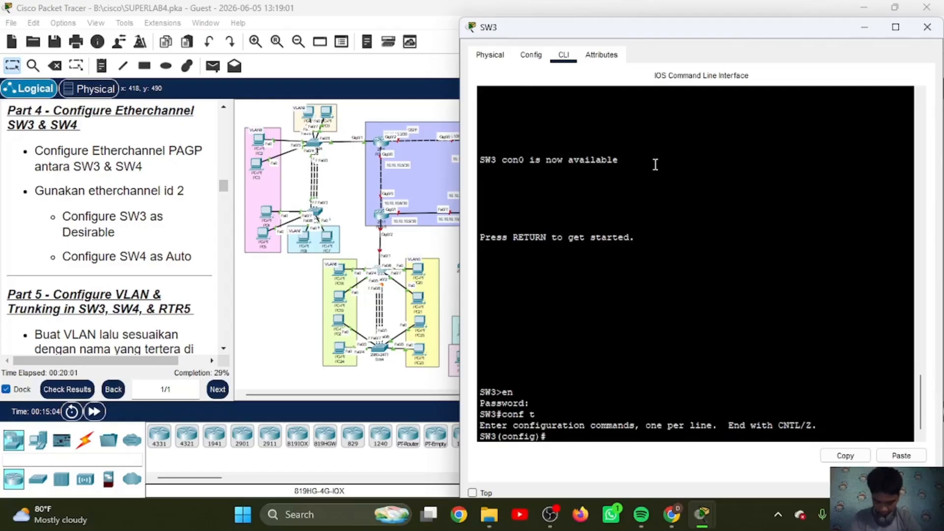
# Step: List SW3's CDP neighbors to identify the interfaces that connect to SW4
pyautogui.write('do sh')
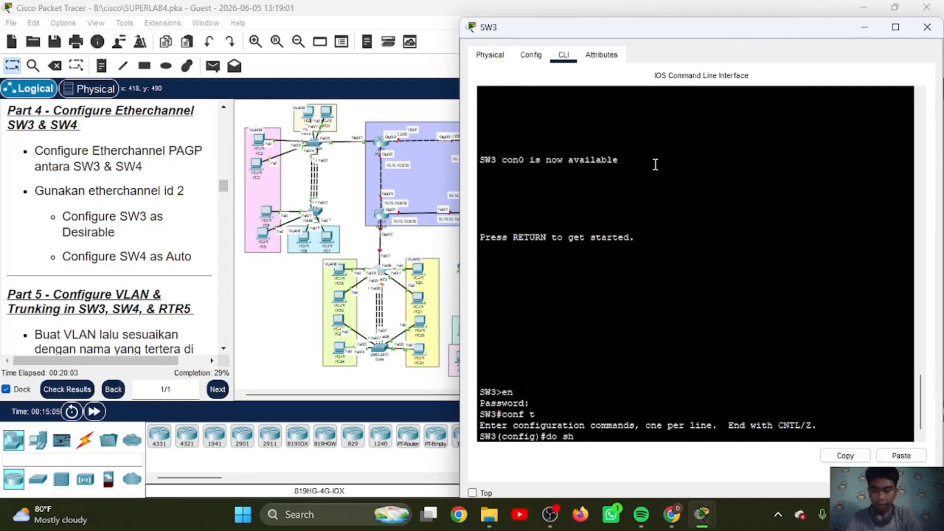
pyautogui.write(' cdp neigh')
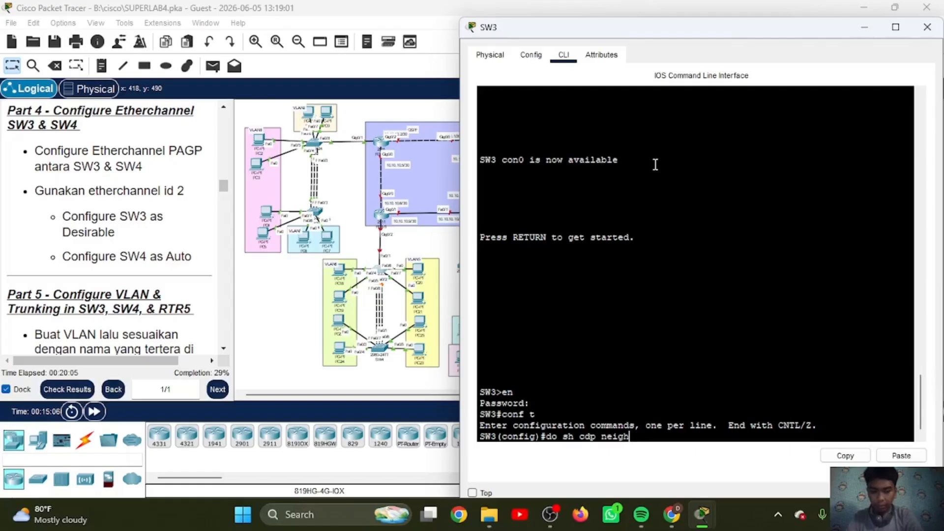
pyautogui.press('Return')
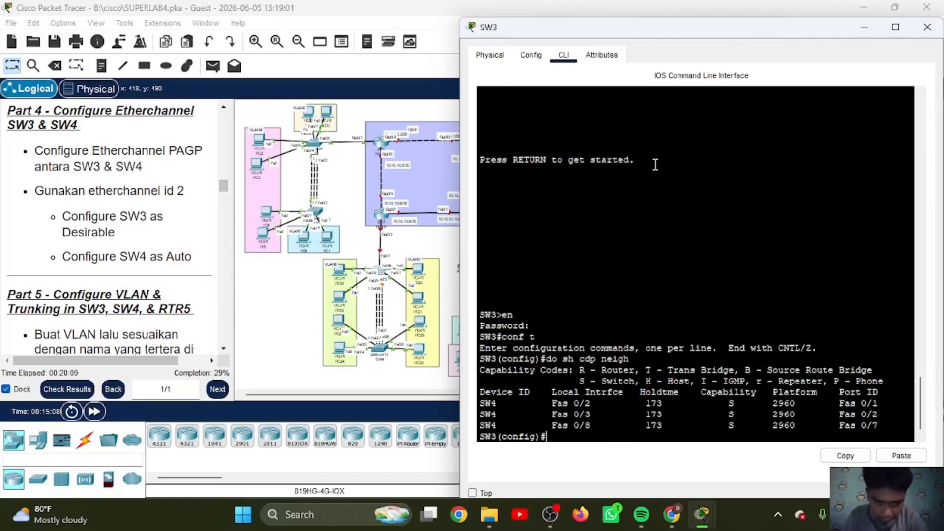
# Step: Assign SW3's interfaces fa0/2-3 and fa0/8 to channel group 2 in desirable mode
pyautogui.write('in')
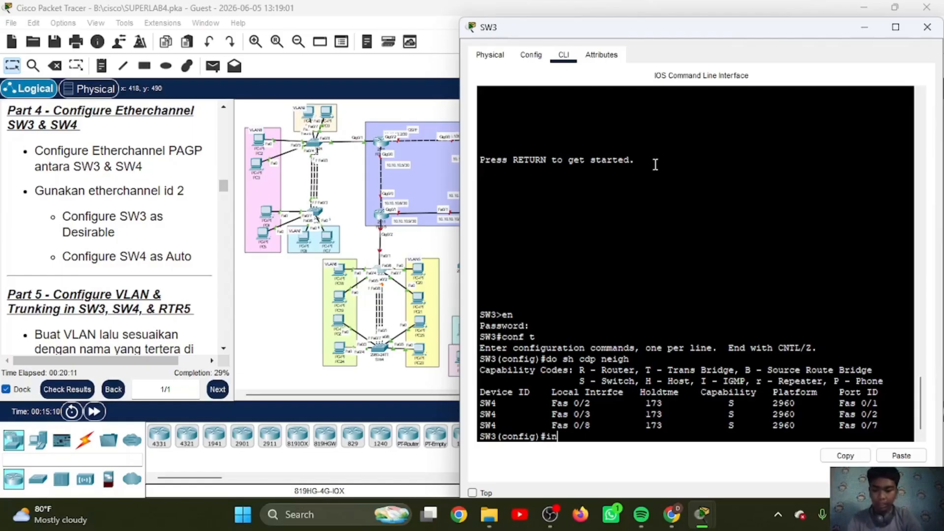
pyautogui.write('t ra fa')
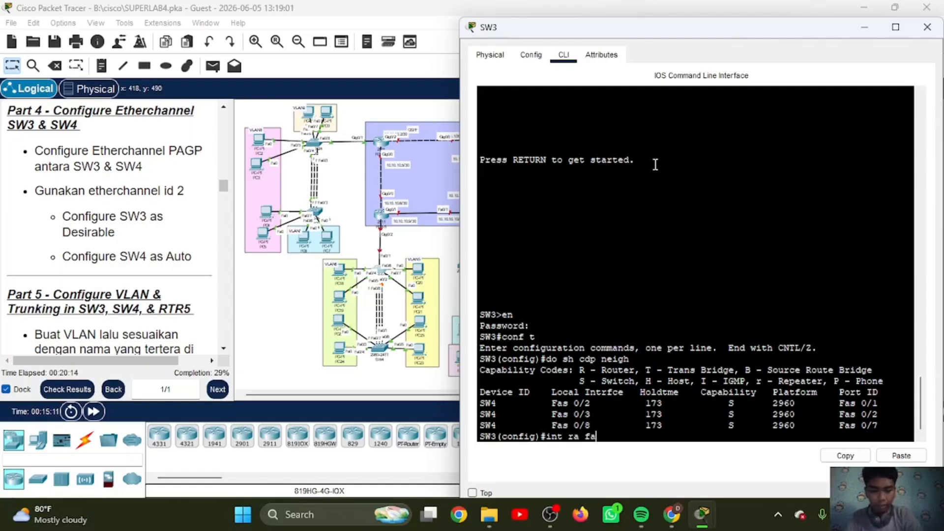
pyautogui.write('0/2-3')
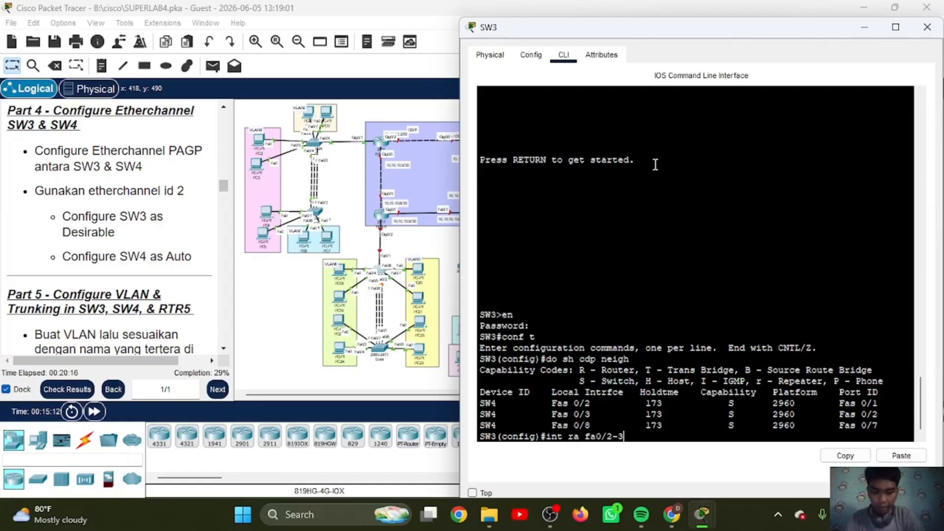
pyautogui.write(',')
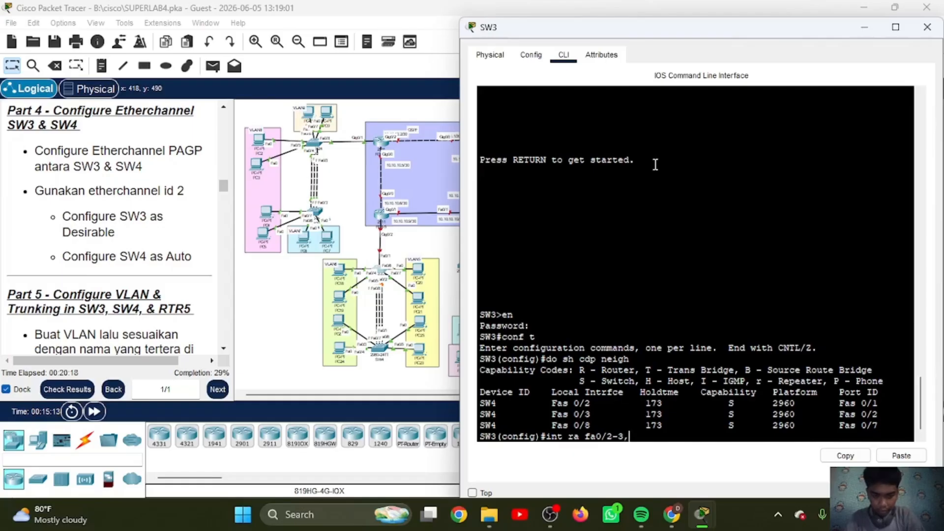
pyautogui.write(' fa0')
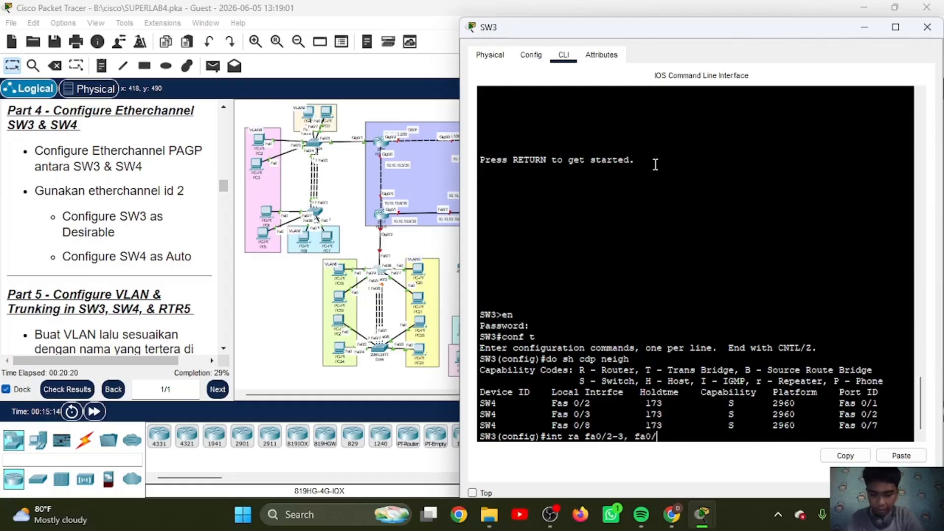
pyautogui.write('/8')
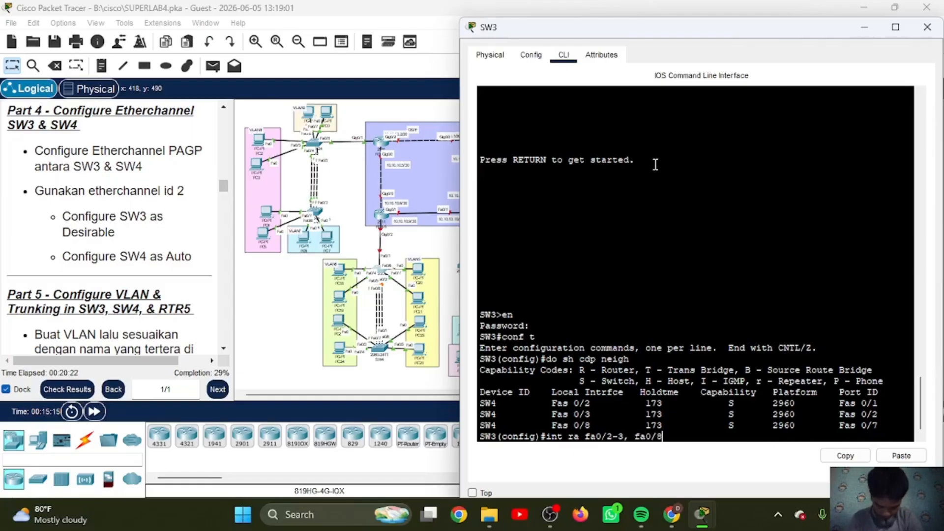
pyautogui.press('Return')
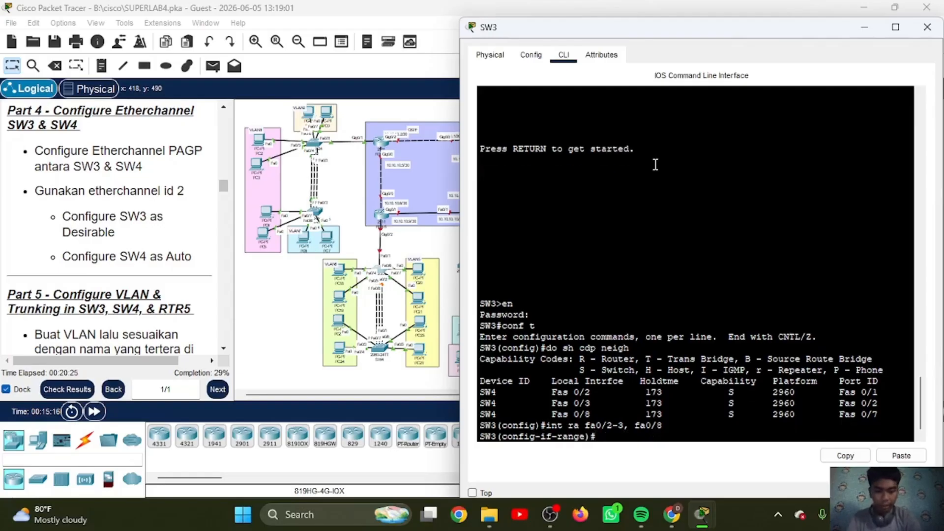
pyautogui.write('chnel')
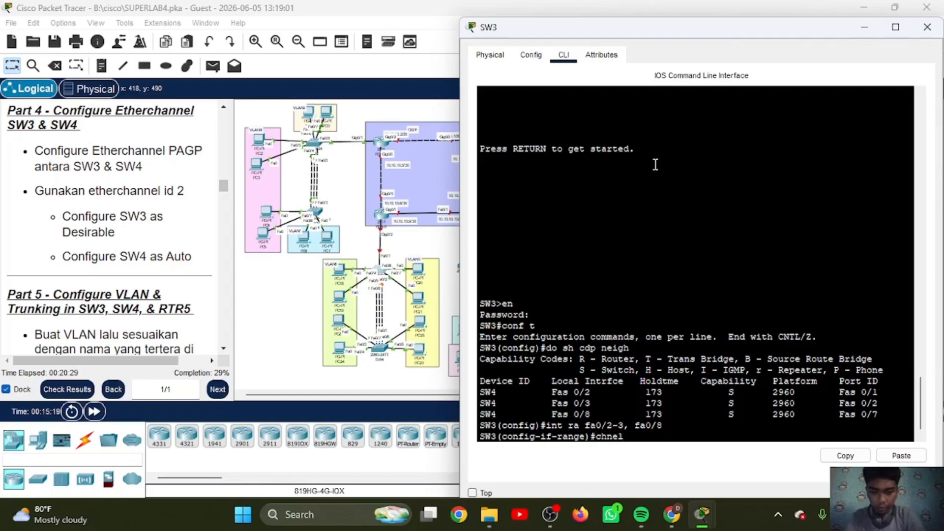
pyautogui.press('BackSpace')
pyautogui.press('BackSpace')
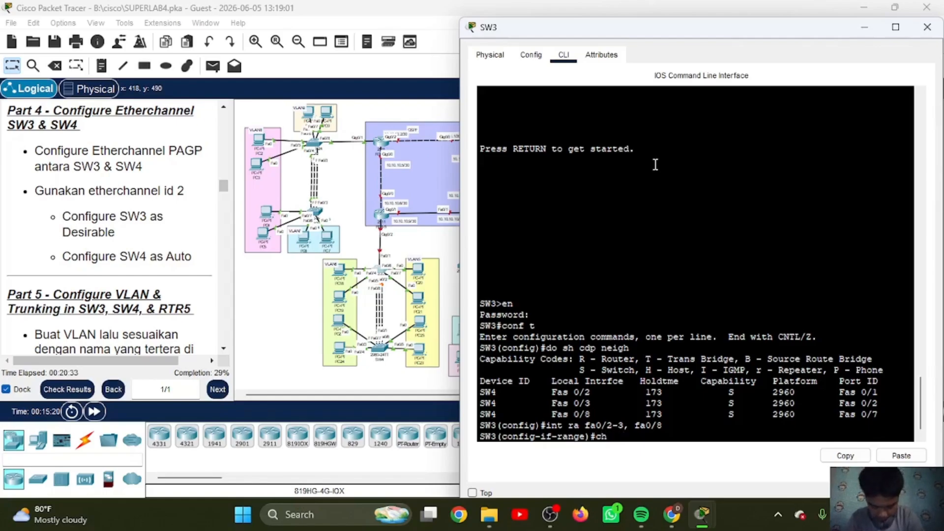
pyautogui.write('ann')
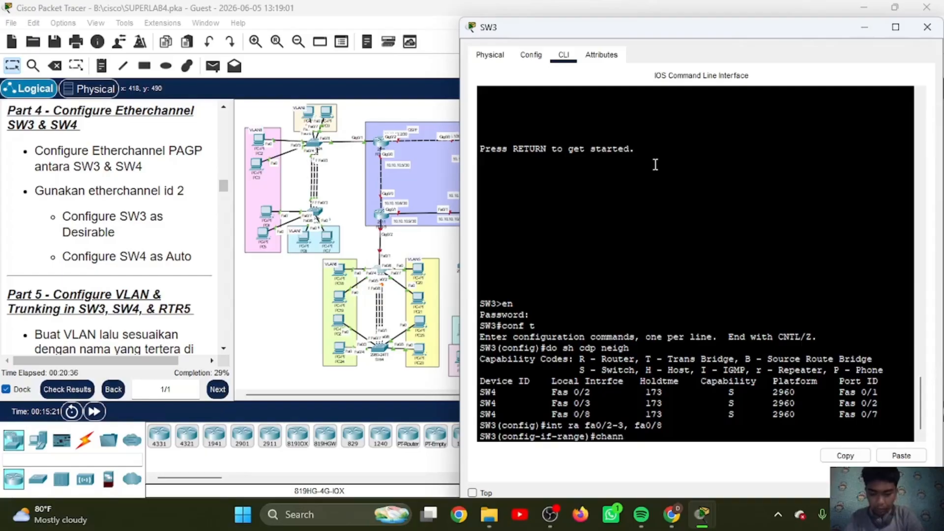
pyautogui.write('el-group 2')
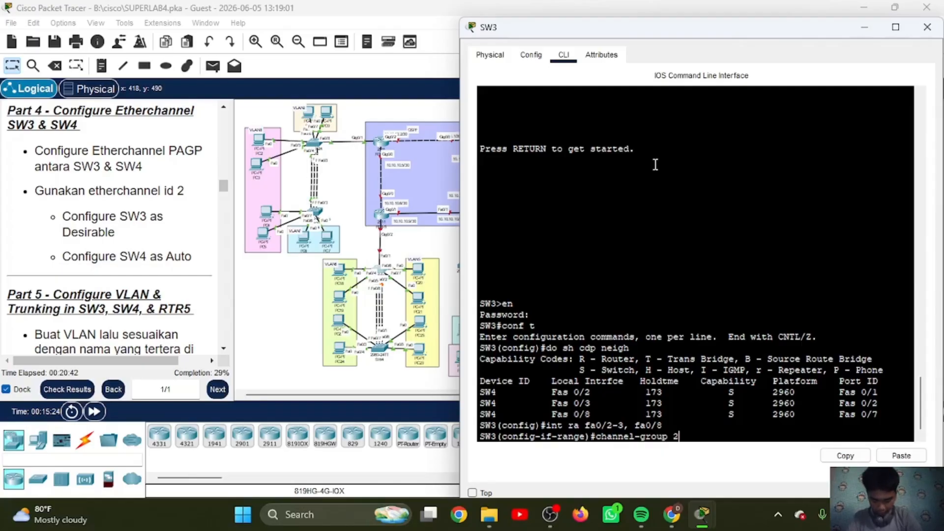
pyautogui.write(' mo ')
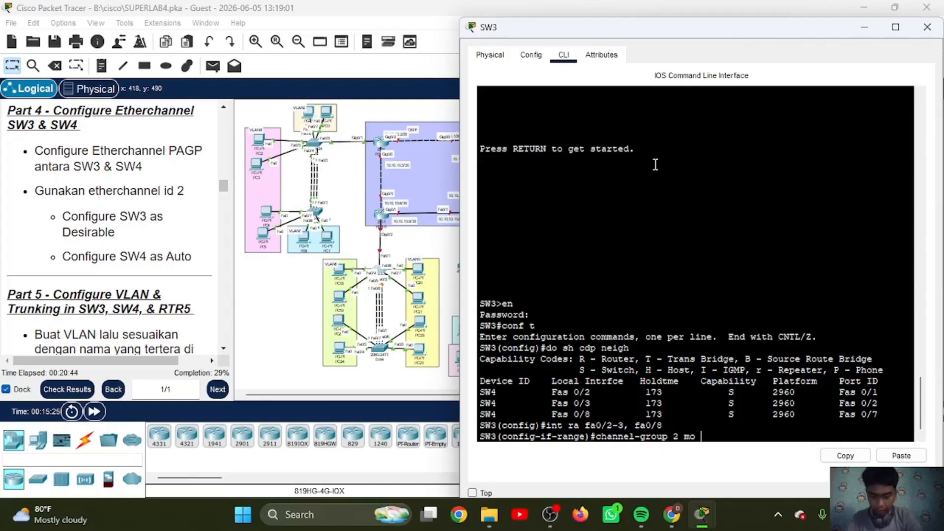
pyautogui.write('de')
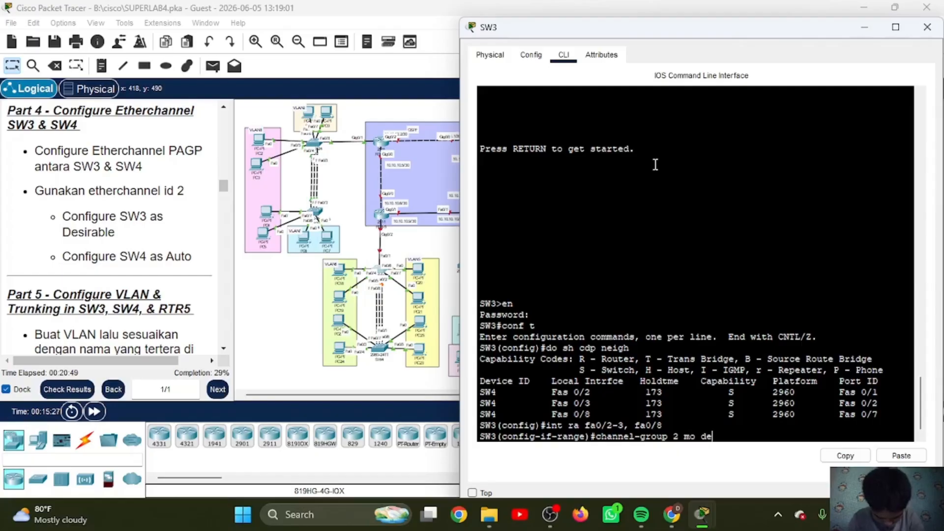
pyautogui.write('si')
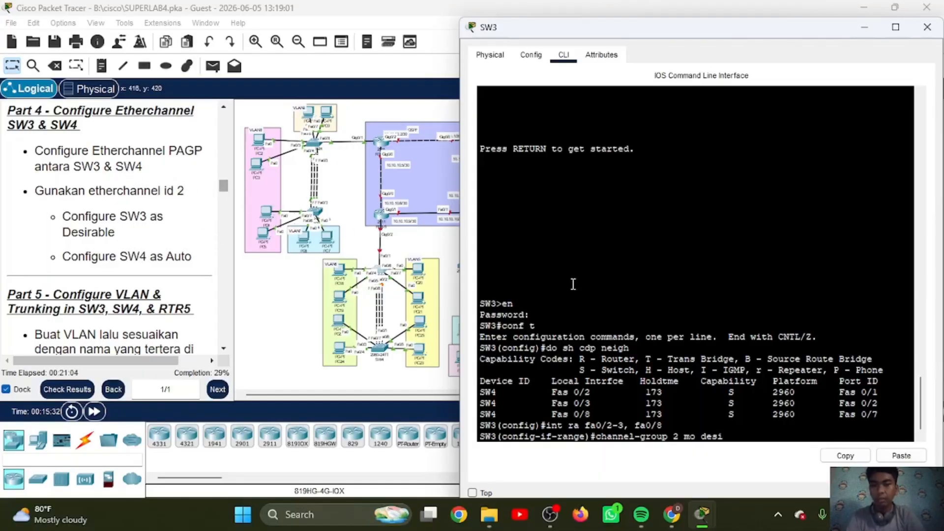
pyautogui.press('Return')
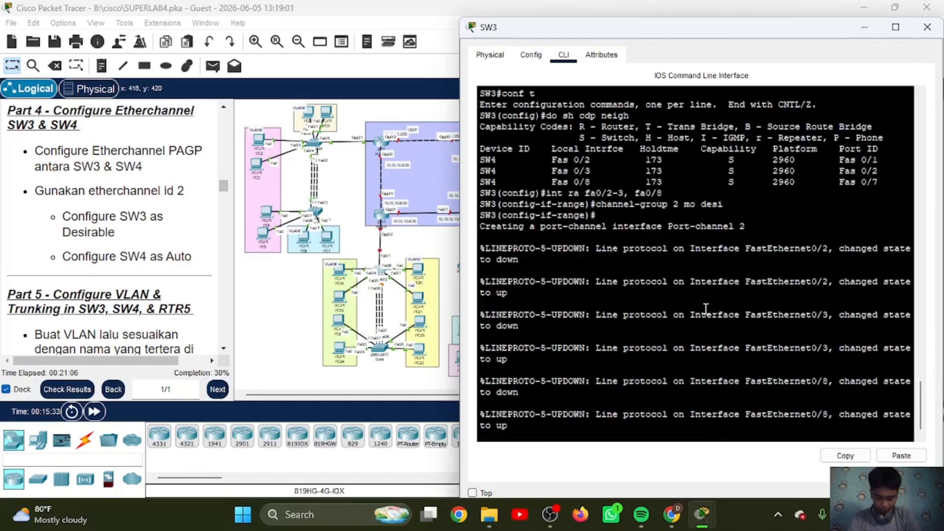
# Step: Set the channel protocol to PAgP on SW3's selected interface range
pyautogui.write('channel')
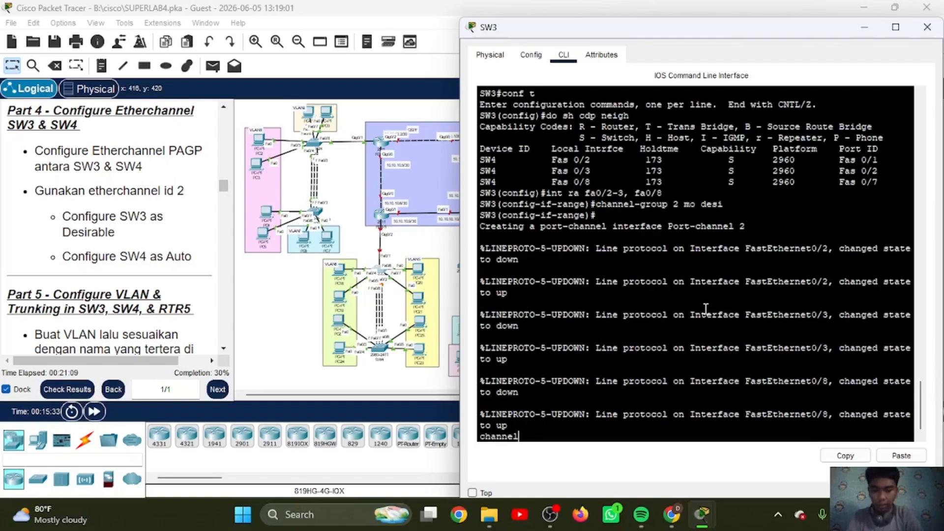
pyautogui.write('-proto')
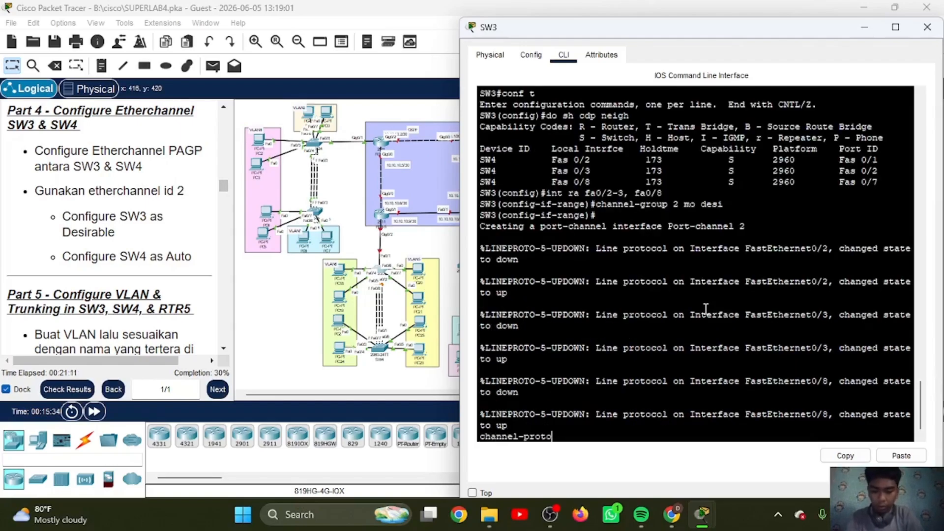
pyautogui.write('col pag')
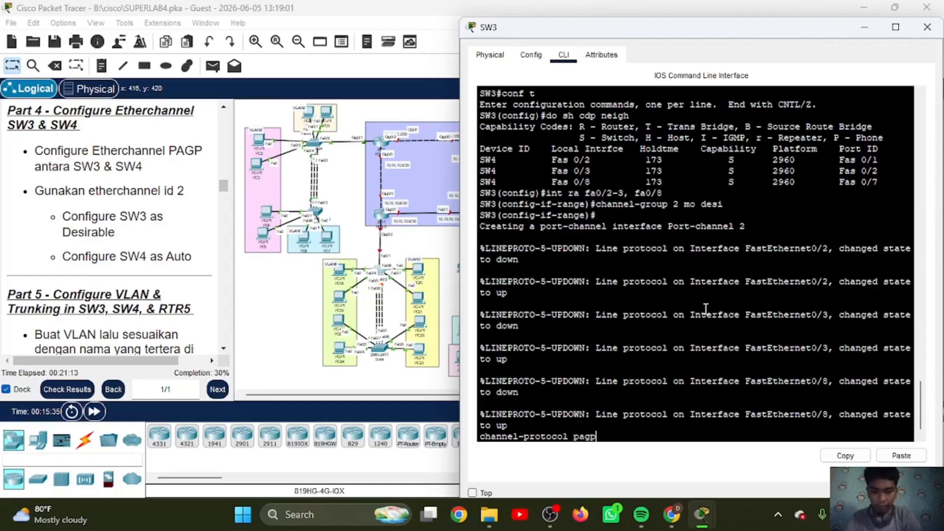
pyautogui.write('p')
pyautogui.press('Return')
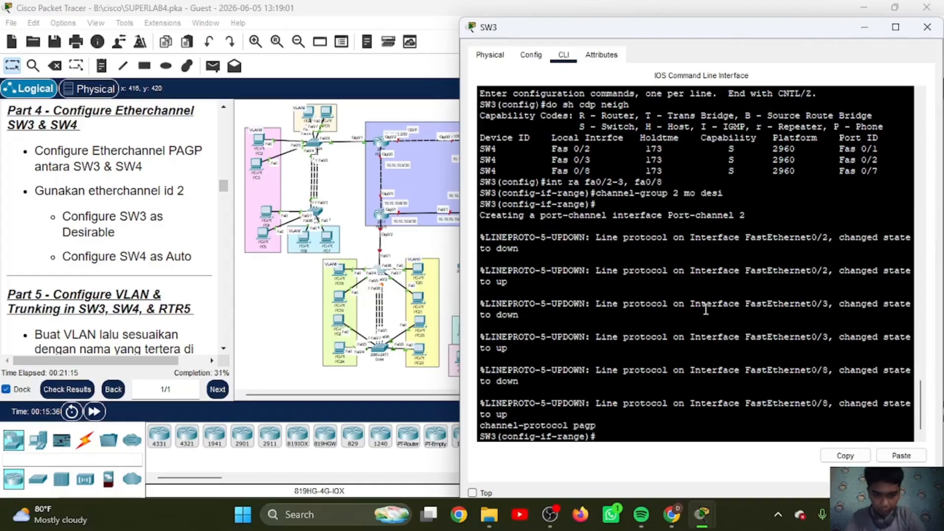
# Step: Reapply the PAgP channel protocol to SW3's selected interface range and display SW3's EtherChannel summary
pyautogui.press('Up')
pyautogui.press('Return')
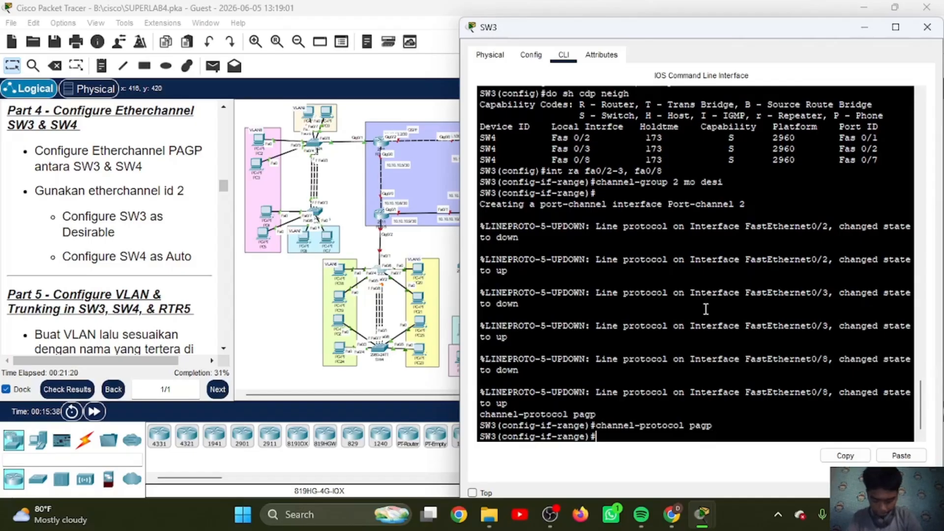
pyautogui.write('do sh')
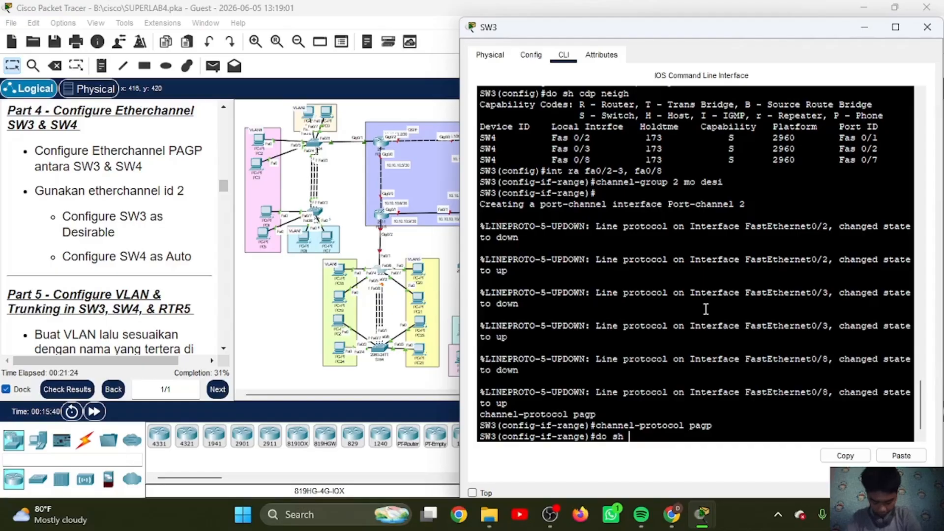
pyautogui.write(' eth')
pyautogui.write('sum')
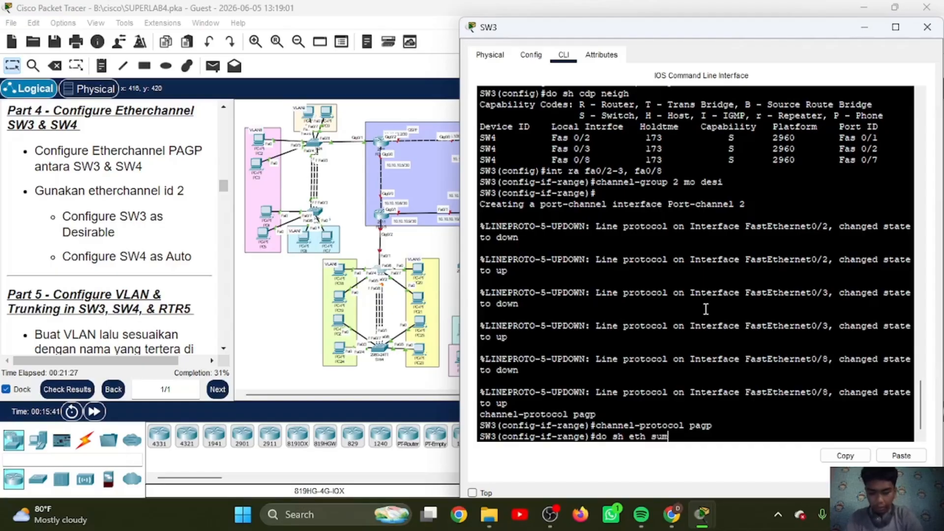
pyautogui.press('Return')
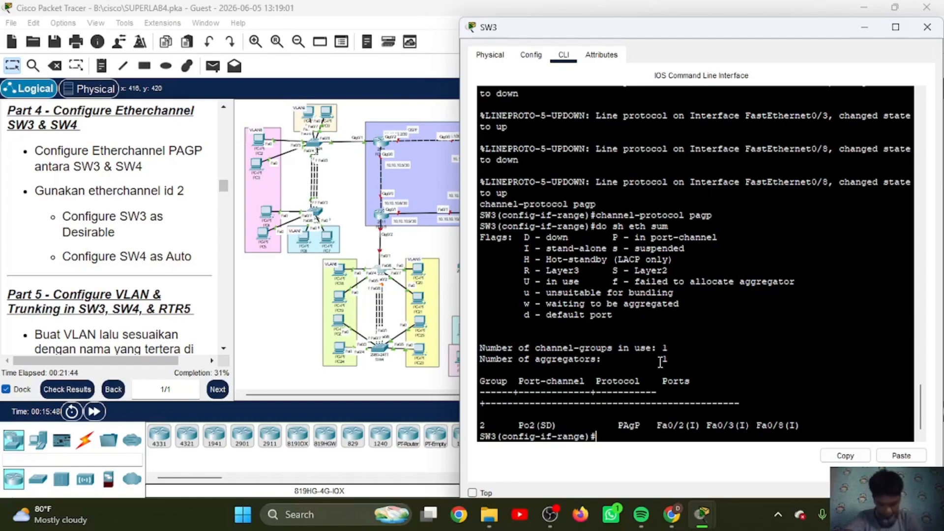
# Step: Open SW4's command line and move its window aside so the lab instructions stay readable
pyautogui.click(381, 353)
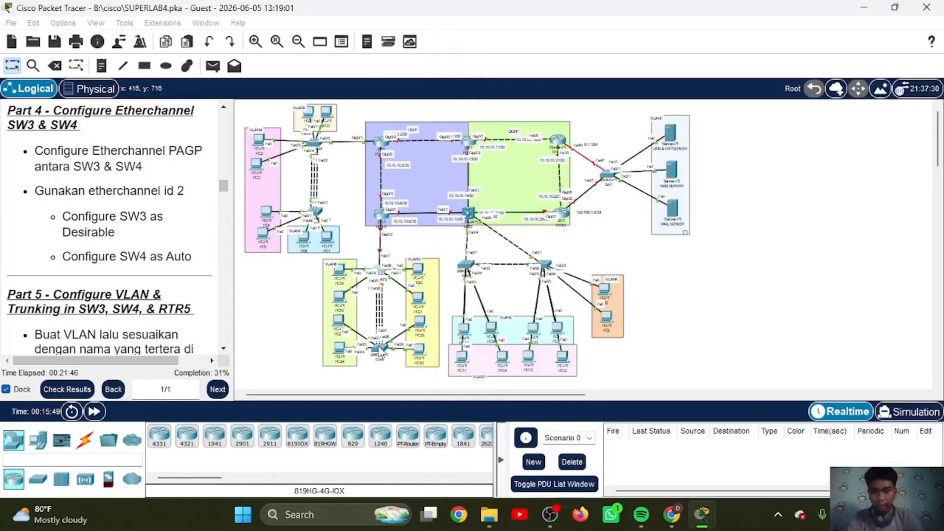
pyautogui.click(381, 350)
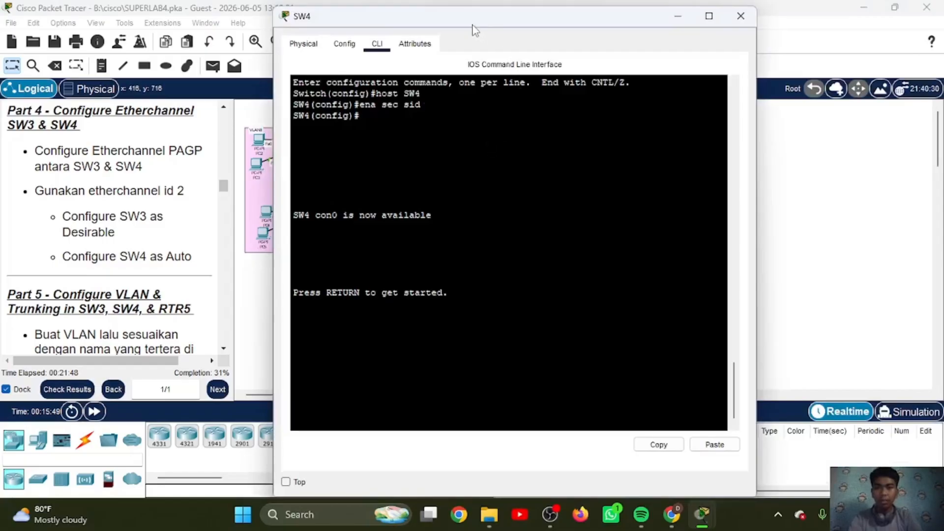
pyautogui.moveTo(472, 30); pyautogui.dragTo(656, 40)
pyautogui.click(636, 146)
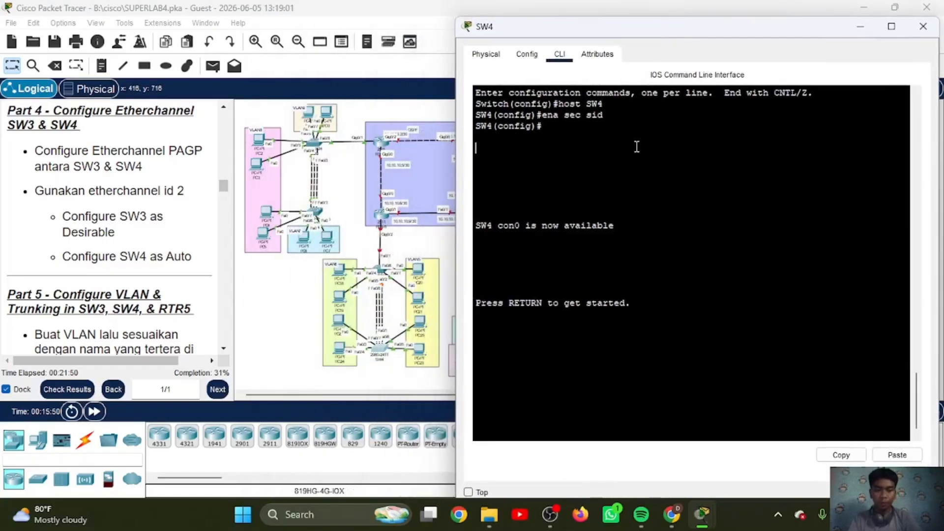
# Step: Enter privileged mode on SW4 with the enable password and go into global configuration mode
pyautogui.press('Return')
pyautogui.write('en')
pyautogui.press('Return')
pyautogui.write('sid')
pyautogui.press('Return')
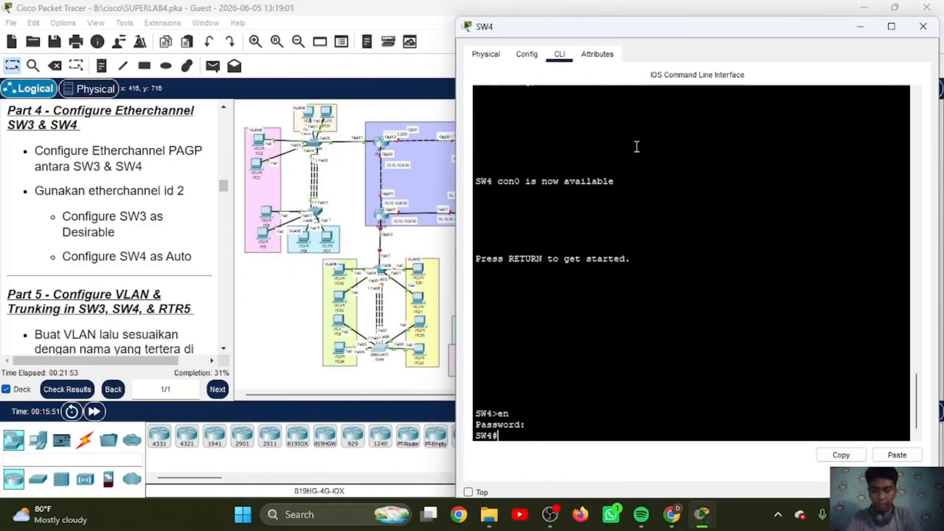
pyautogui.write('con ft')
pyautogui.press('Return')
pyautogui.write('conf t')
pyautogui.press('Return')
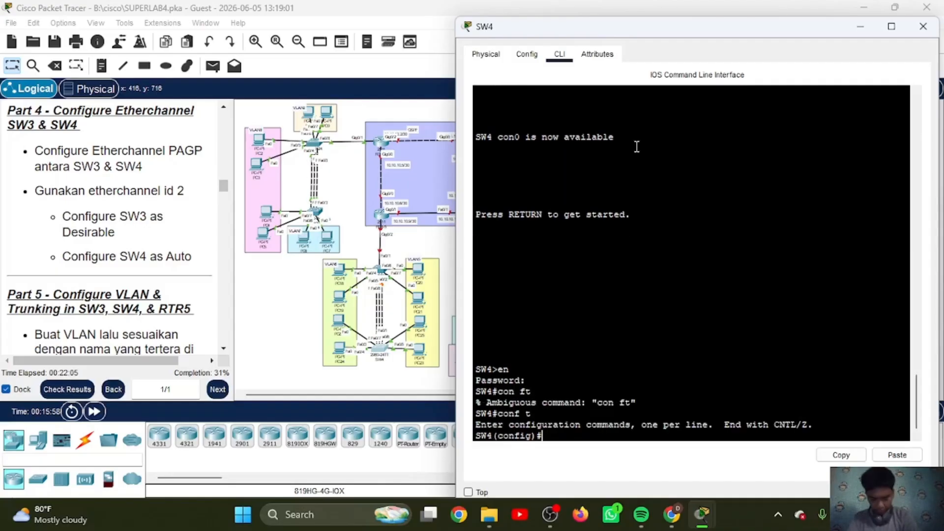
# Step: List SW4's CDP neighbors to identify the interfaces that connect to SW3
pyautogui.write('do sh')
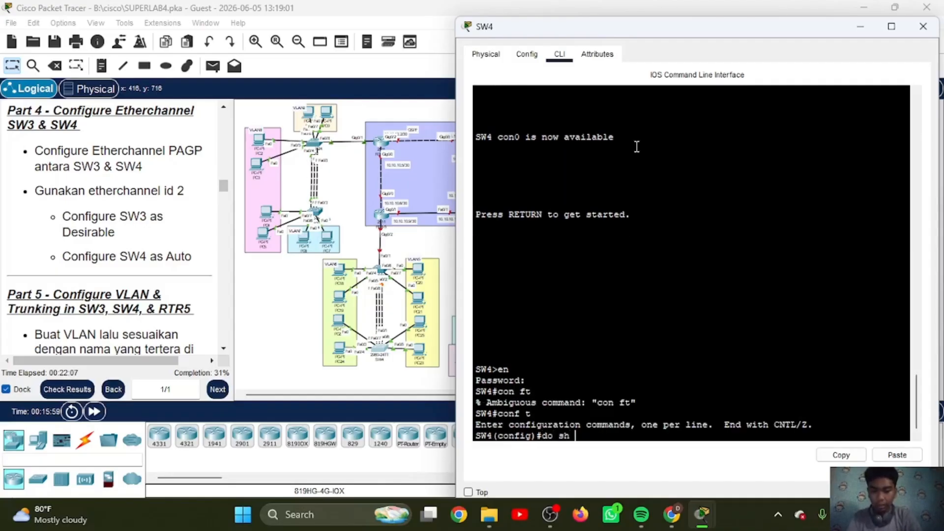
pyautogui.write(' cdp neih')
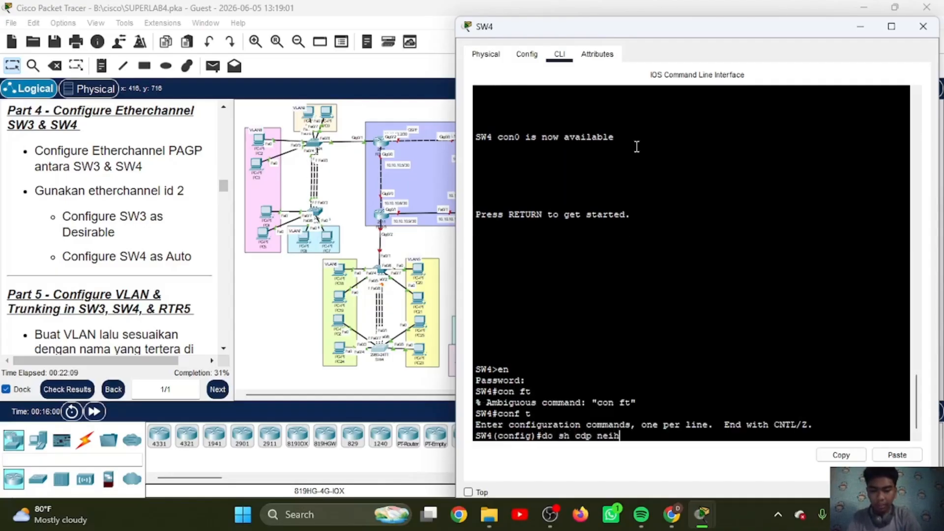
pyautogui.press('BackSpace')
pyautogui.write('gh')
pyautogui.press('Return')
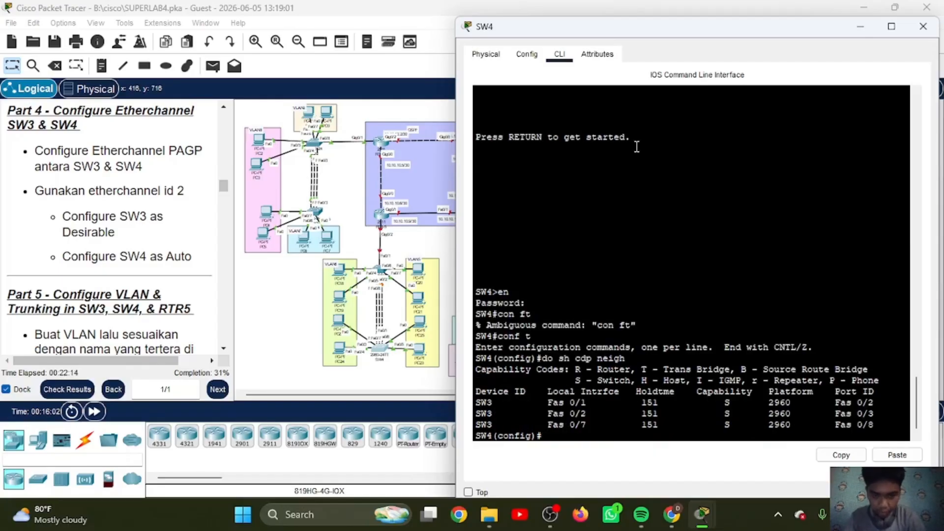
# Step: Assign SW4's interfaces fa0/1-2 and fa0/7 to channel group 2 in auto mode
pyautogui.write('int ra fa')
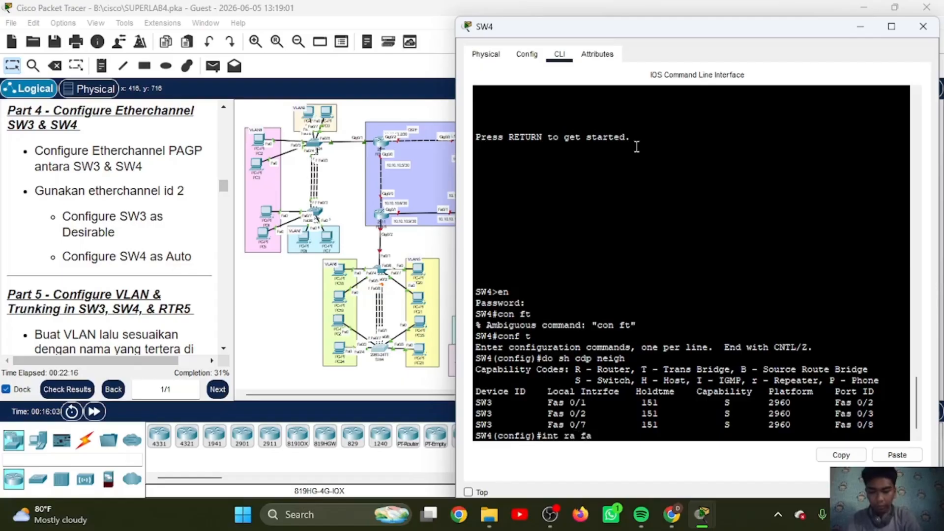
pyautogui.write('0/1-2')
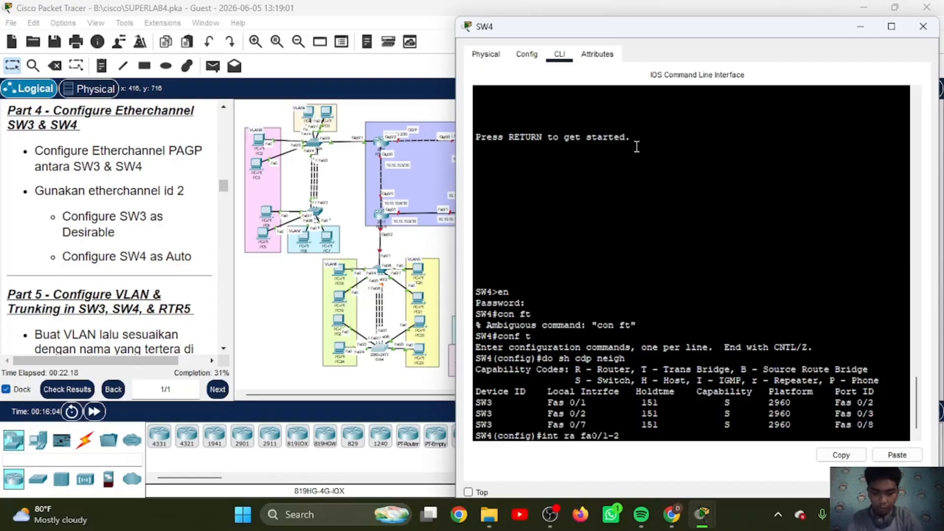
pyautogui.write(', fa0')
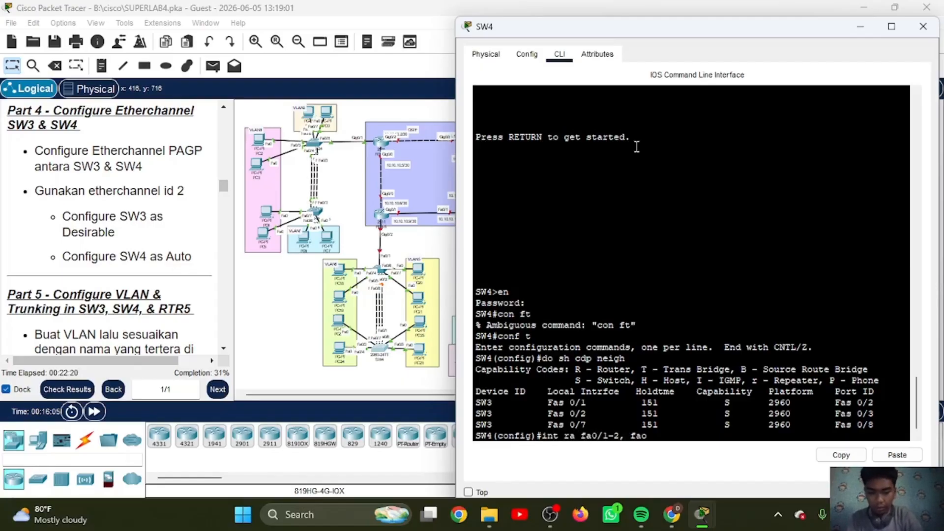
pyautogui.write('/7')
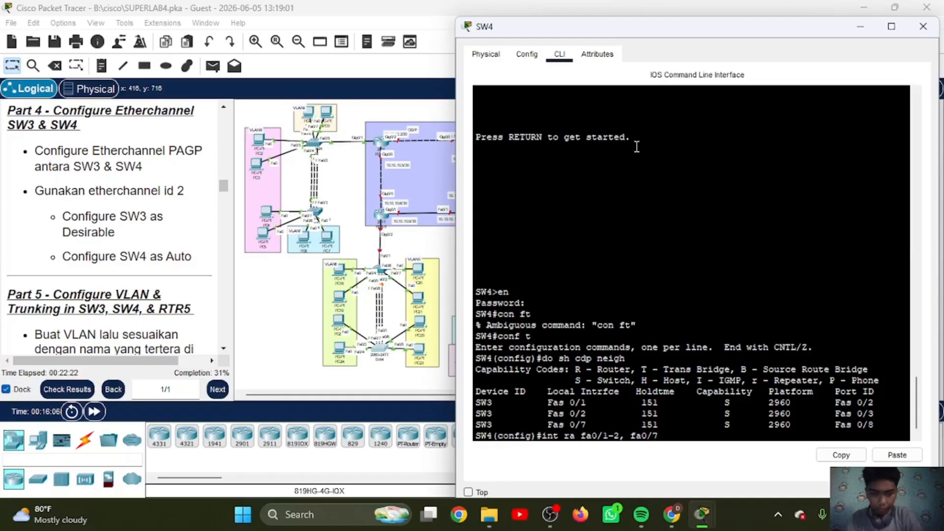
pyautogui.press('Return')
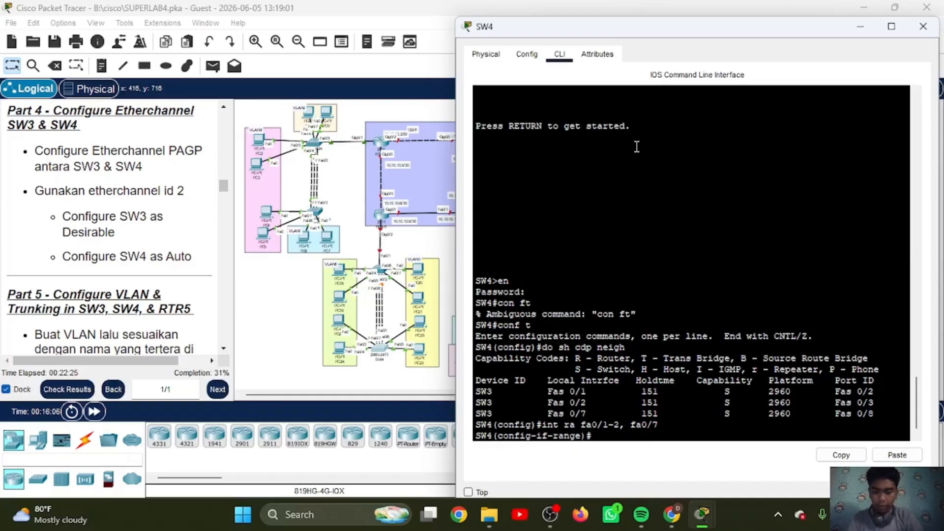
pyautogui.write('chanel-')
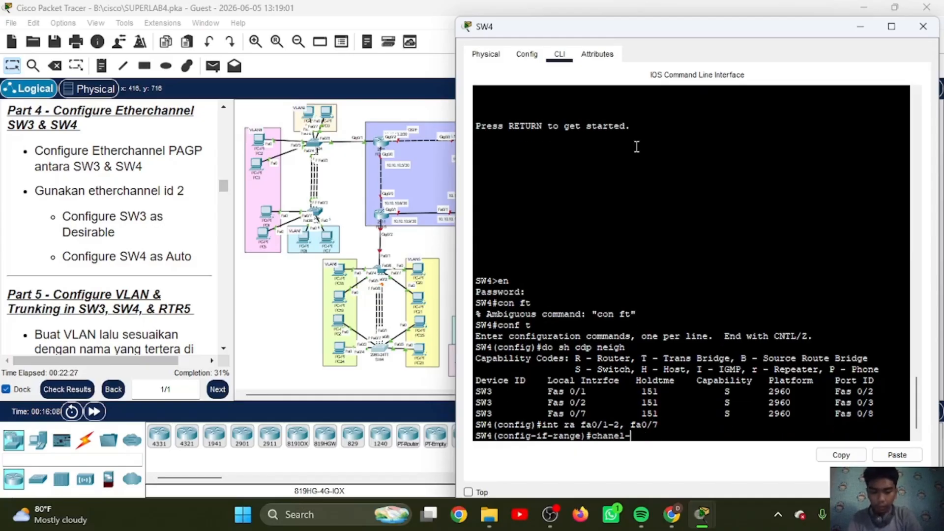
pyautogui.write('group')
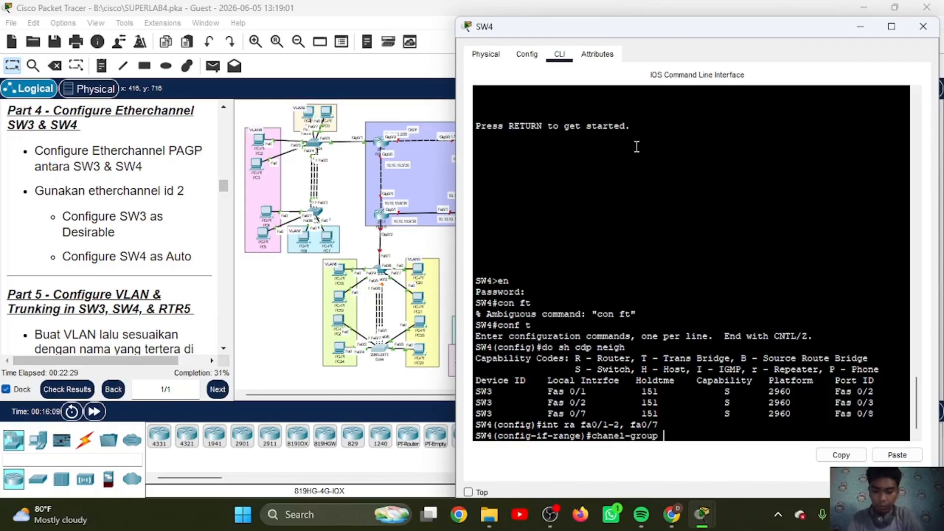
pyautogui.write(' 2 mo aut')
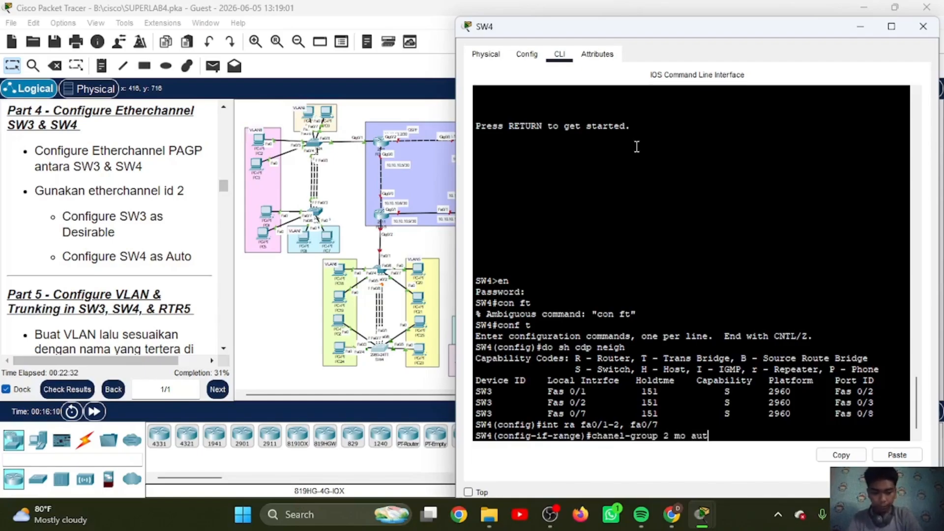
pyautogui.press('Return')
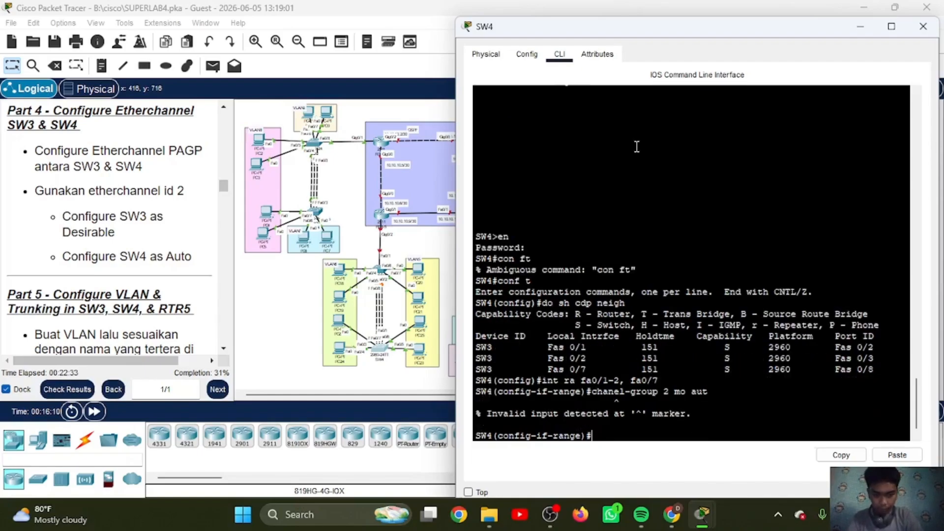
pyautogui.press('BackSpace')
pyautogui.press('BackSpace')
pyautogui.press('BackSpace')
pyautogui.press('BackSpace')
pyautogui.press('BackSpace')
pyautogui.press('BackSpace')
pyautogui.press('BackSpace')
pyautogui.press('BackSpace')
pyautogui.press('BackSpace')
pyautogui.press('BackSpace')
pyautogui.press('BackSpace')
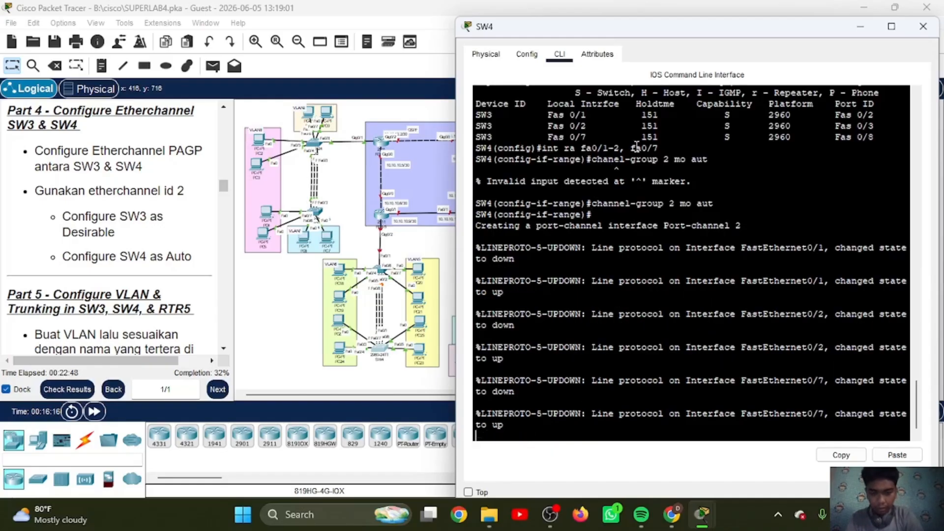
# Step: Set the channel protocol to PAgP on SW4's selected interface range
pyautogui.press('Return')
pyautogui.write('channe')
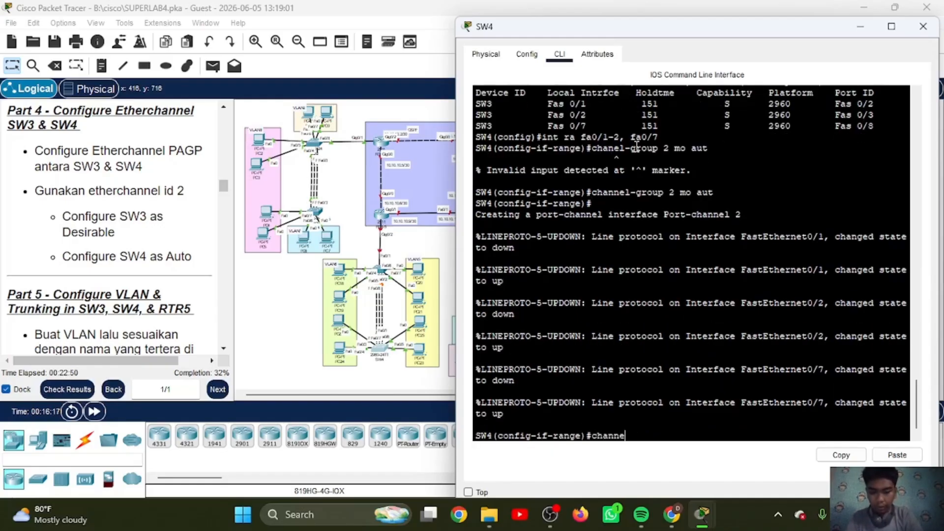
pyautogui.write('l-protocol')
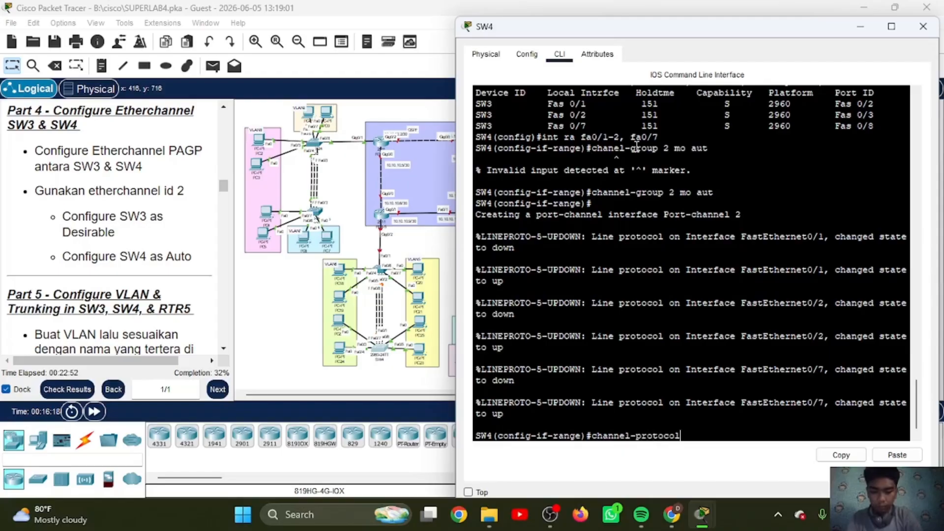
pyautogui.write(' pagp')
pyautogui.press('Return')
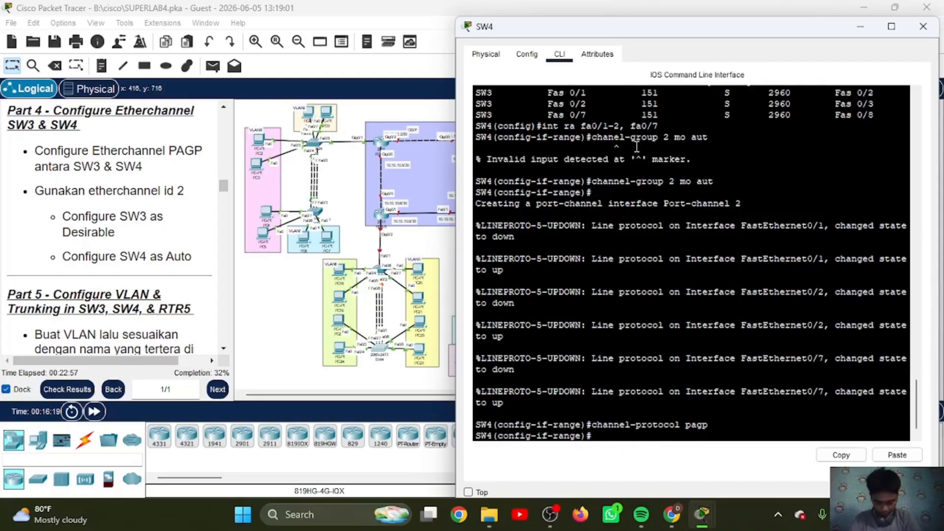
# Step: Display SW4's EtherChannel summary and exit the interface range configuration
pyautogui.write('do sh eth')
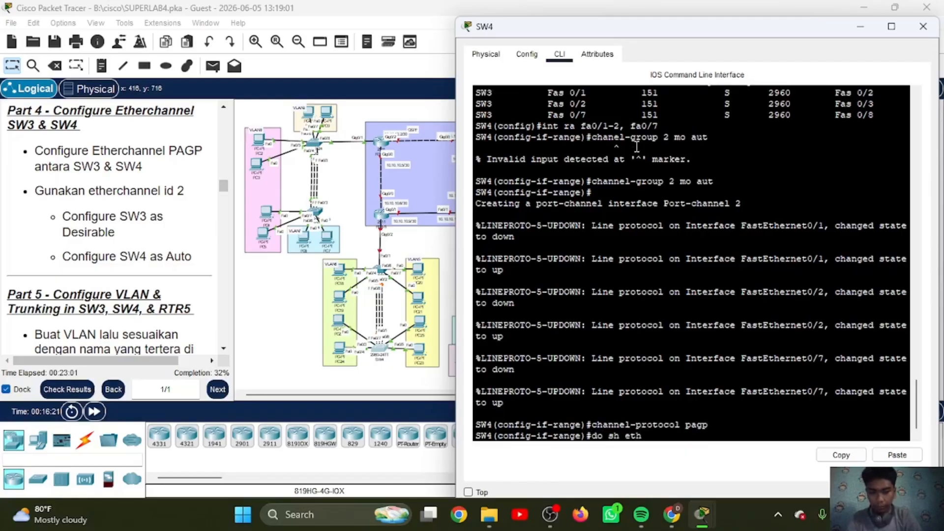
pyautogui.write(' sum')
pyautogui.press('Return')
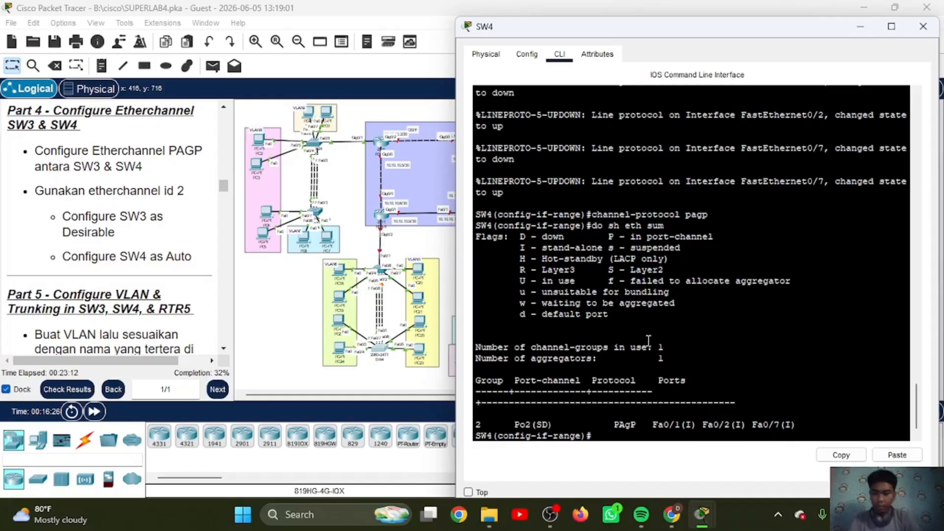
pyautogui.write('ex')
pyautogui.press('Return')
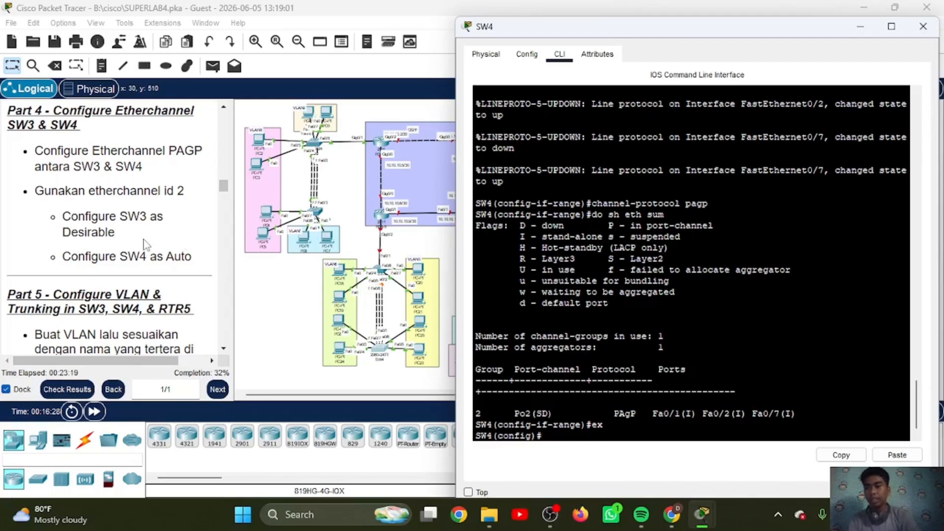
# Step: Consult the Part 5 VLAN and trunking instructions and return SW3 to global configuration mode
pyautogui.scroll(-3, 145, 244)
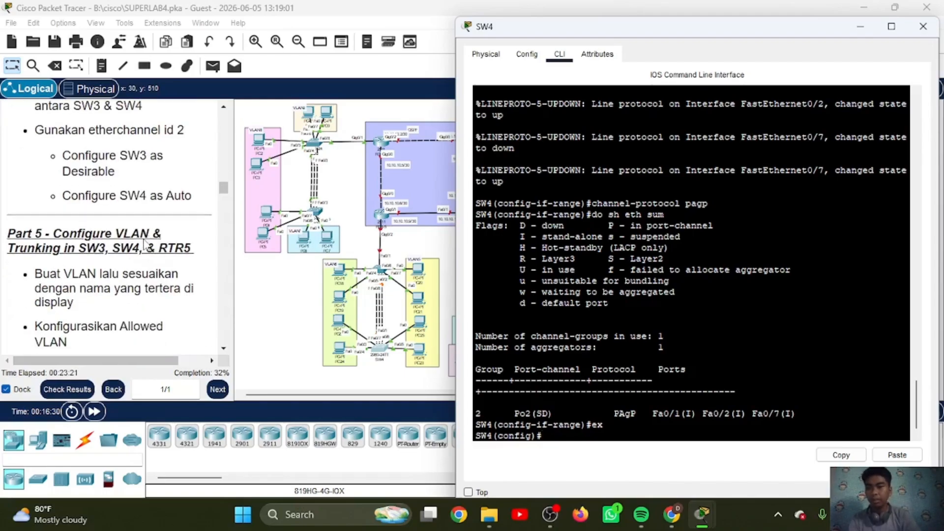
pyautogui.scroll(-5, 145, 245)
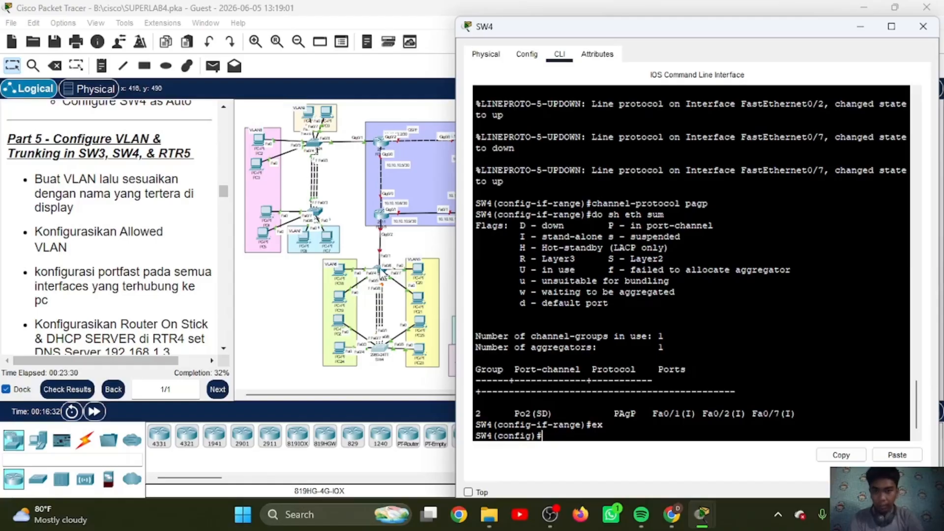
pyautogui.click(379, 269)
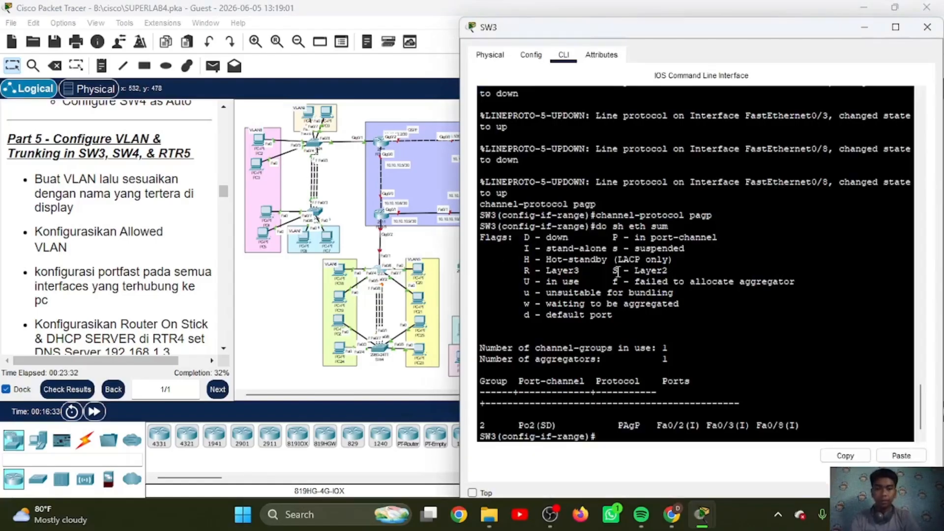
pyautogui.press('Return')
pyautogui.write('ex')
pyautogui.press('Return')
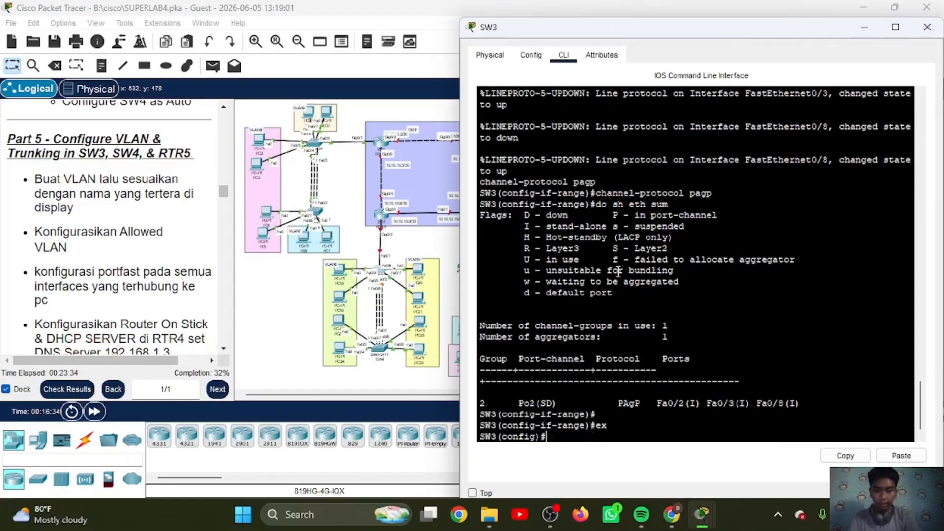
pyautogui.press('Return')
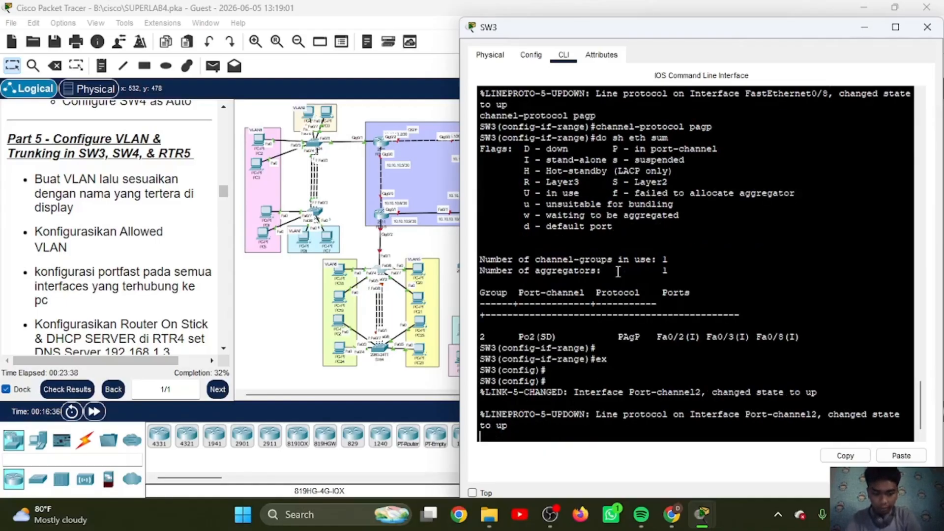
pyautogui.press('Return')
# Step: Create VLAN 5 on SW3 and name it VLAN5
pyautogui.write('vl ')
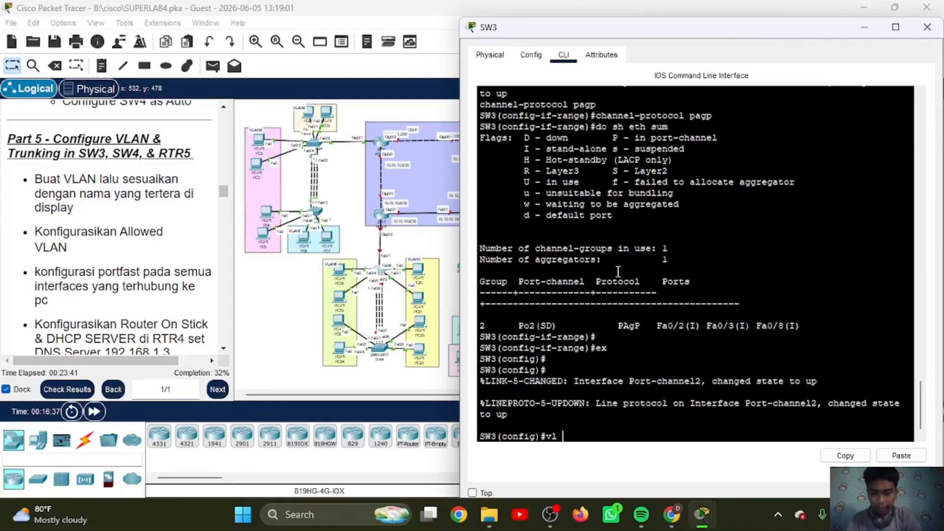
pyautogui.write('5')
pyautogui.press('Return')
pyautogui.write('na V')
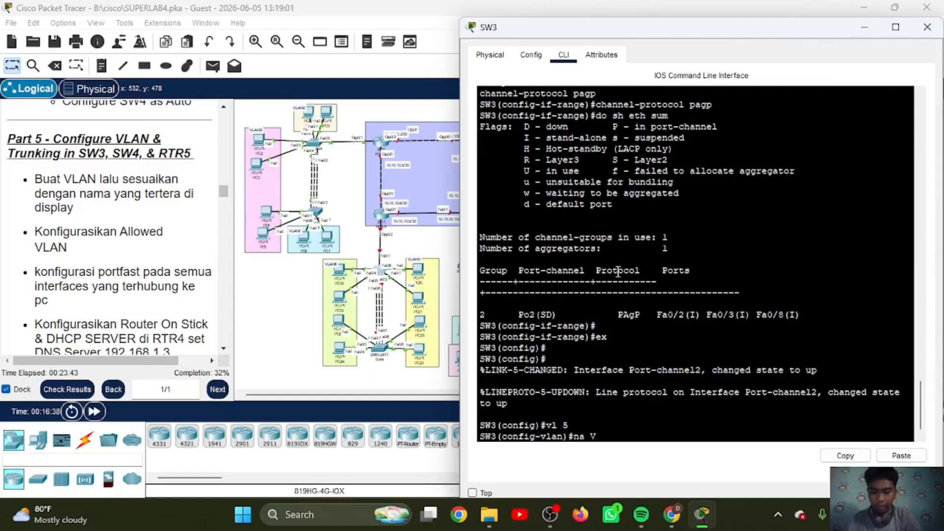
pyautogui.write('LAN5')
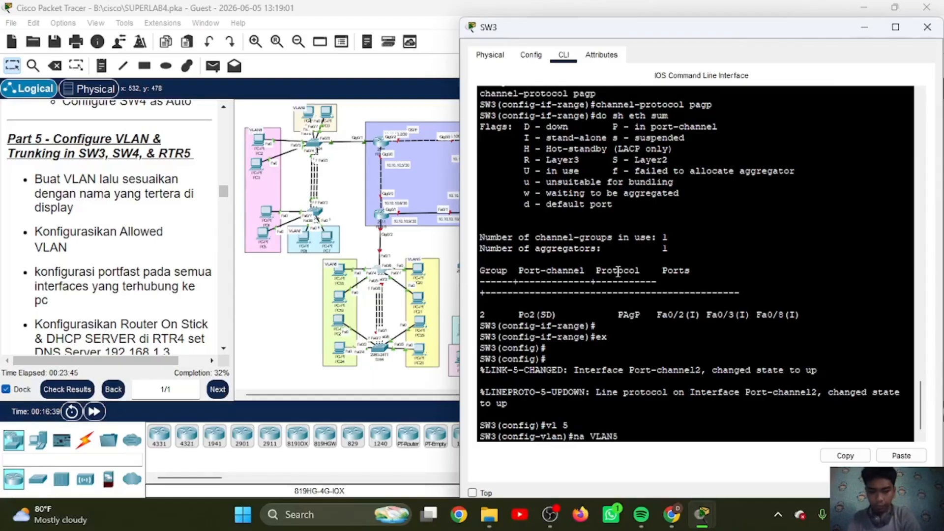
pyautogui.press('Return')
# Step: Create VLAN 6 on SW3 with the name VLAN6 and return to global configuration mode
pyautogui.write('vl 6')
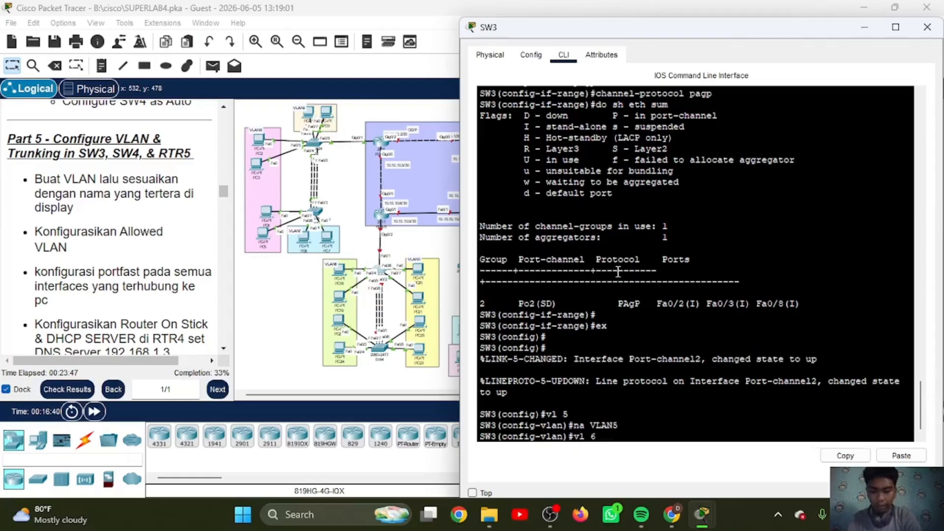
pyautogui.press('Return')
pyautogui.write('name VLAN6')
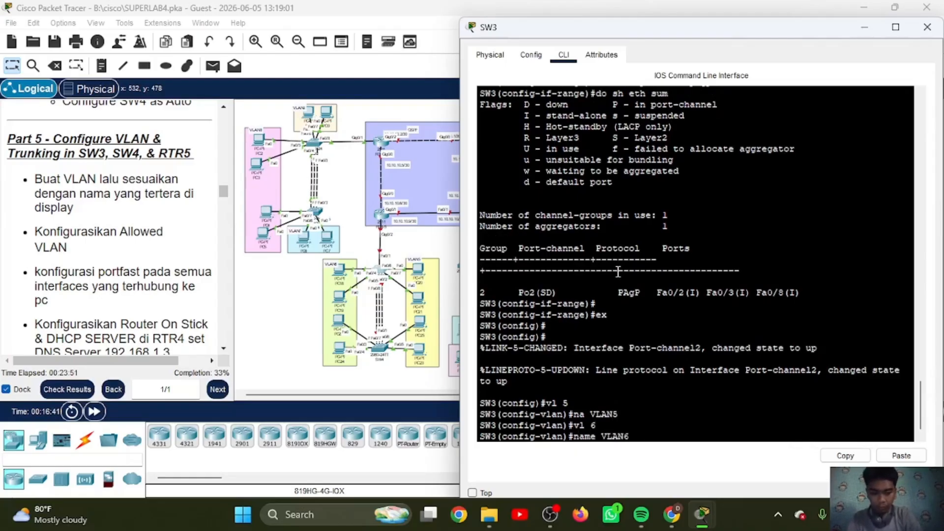
pyautogui.press('Return')
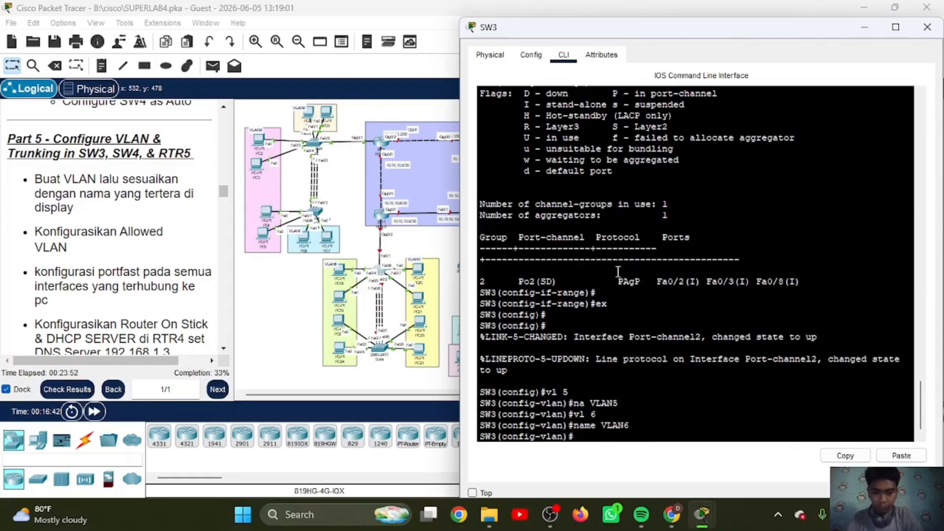
pyautogui.write('ex')
pyautogui.press('Return')
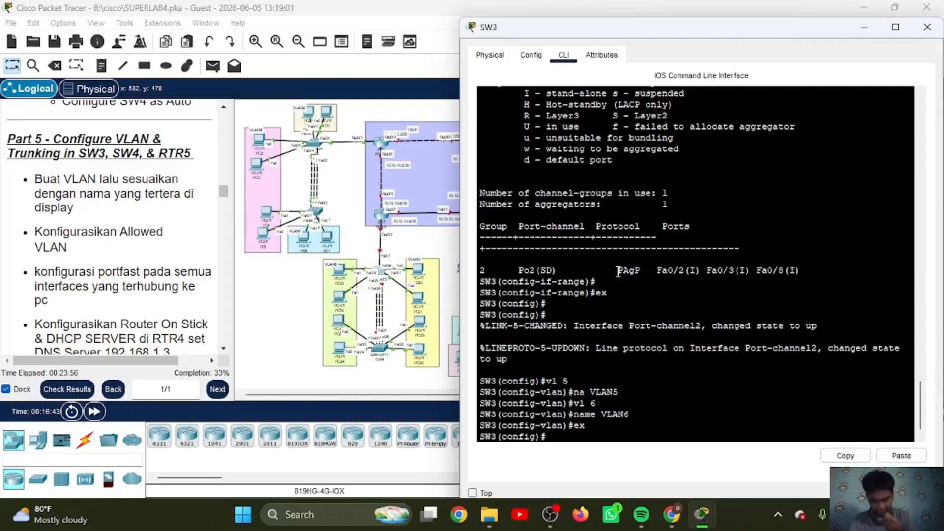
# Step: Set SW3's interfaces fa0/6-7 to access mode and assign them to VLAN 5
pyautogui.write('int ra fa')
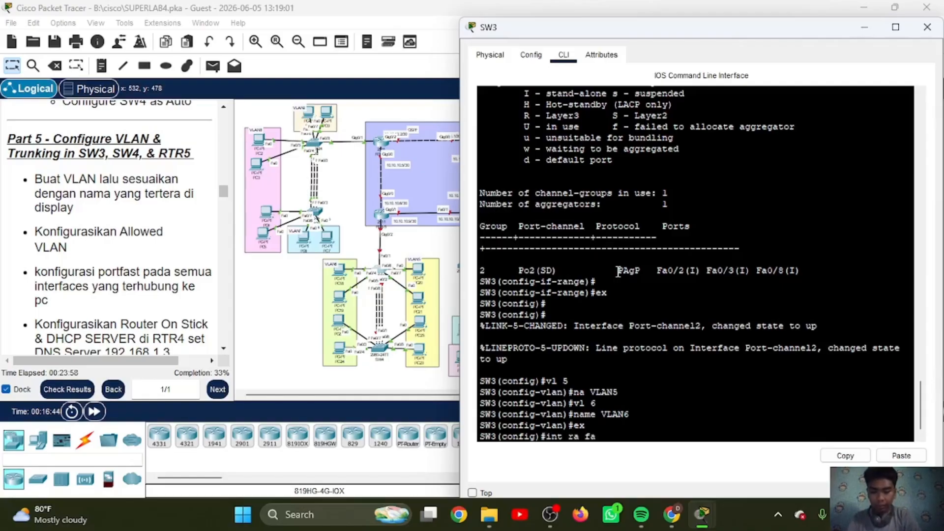
pyautogui.write('0')
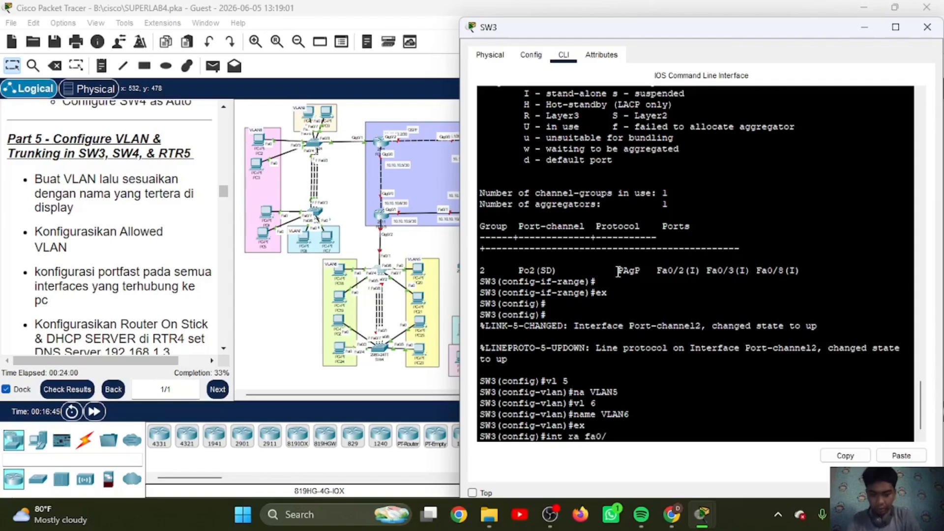
pyautogui.write('/6-7')
pyautogui.press('Return')
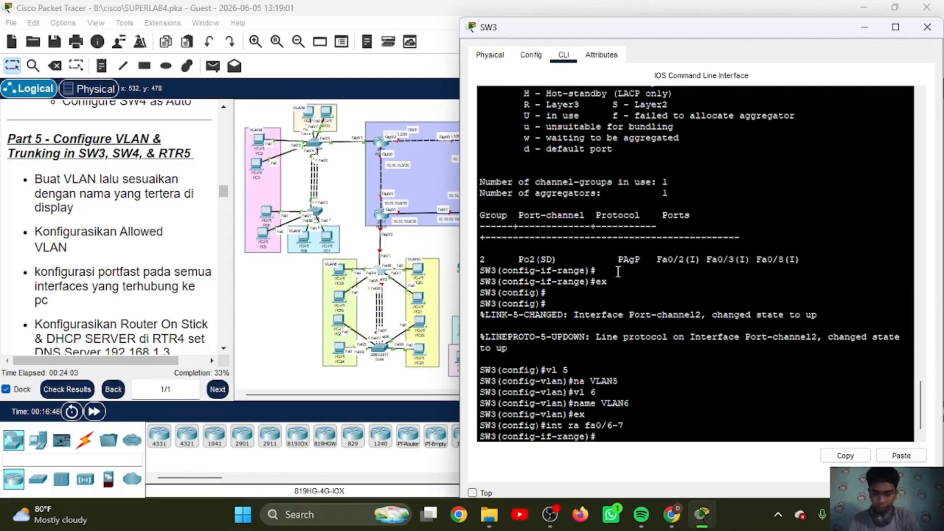
pyautogui.write('sw mo ac')
pyautogui.press('Return')
pyautogui.write('sw')
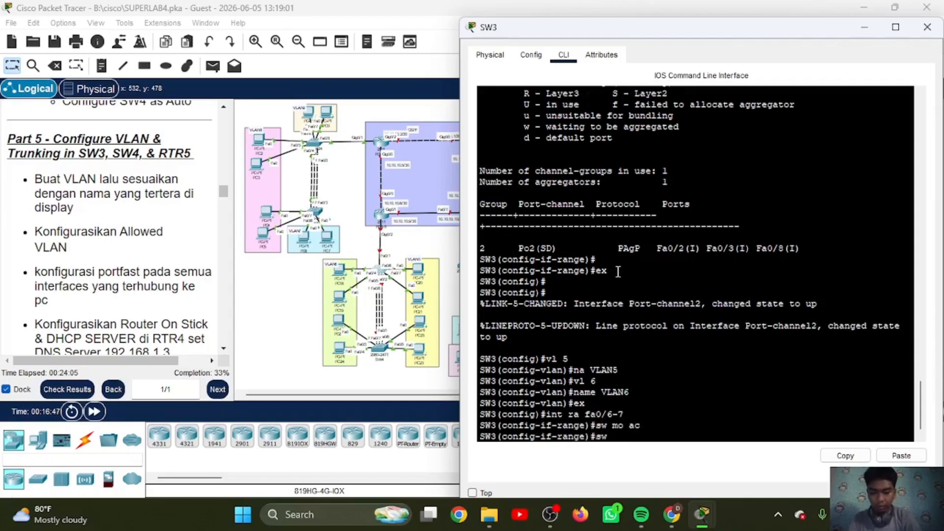
pyautogui.write(' ac vl 5')
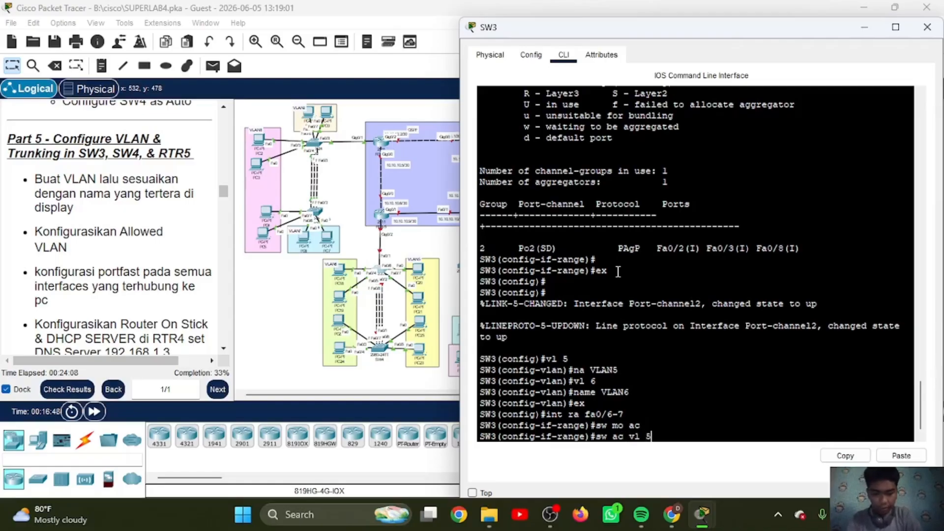
pyautogui.press('Return')
# Step: Enable spanning-tree PortFast on SW3's interfaces fa0/6-7 and exit the interface range configuration
pyautogui.write('spa po')
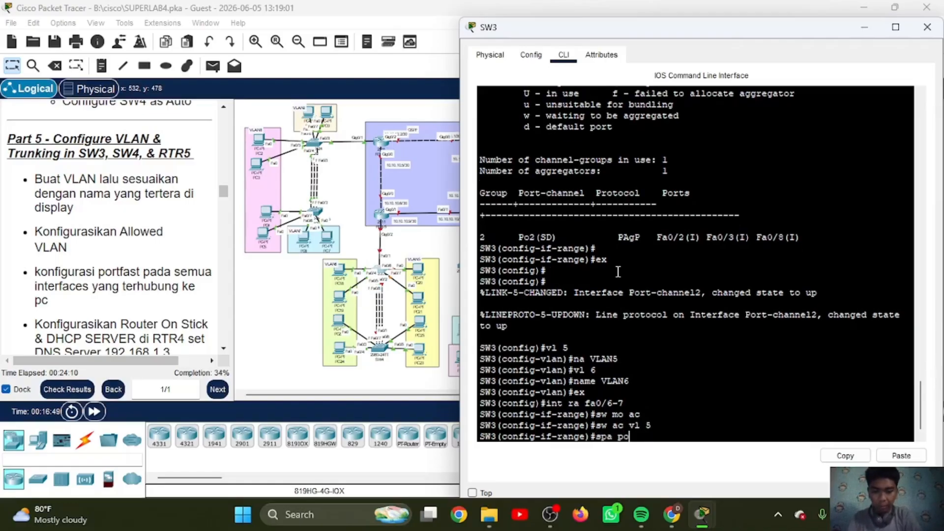
pyautogui.press('Return')
pyautogui.press('Return')
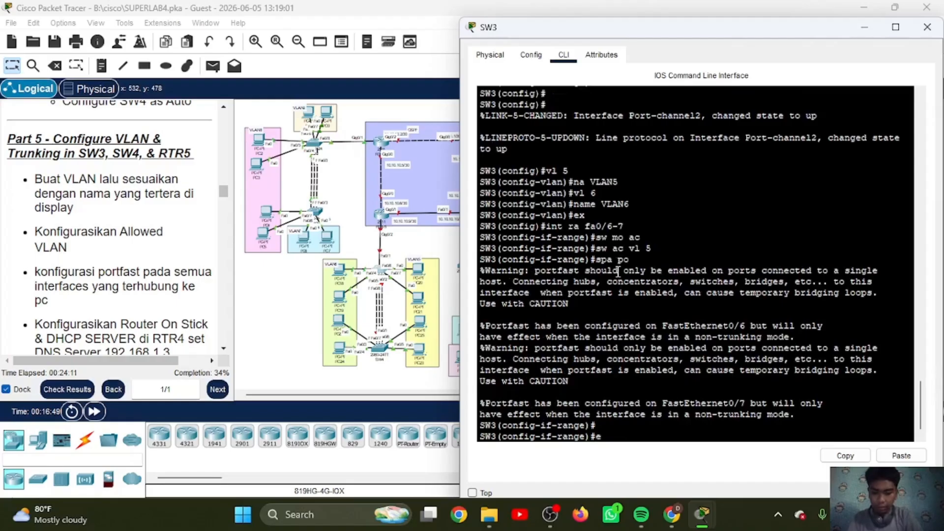
pyautogui.write('ex')
pyautogui.press('Return')
pyautogui.write('it ra')
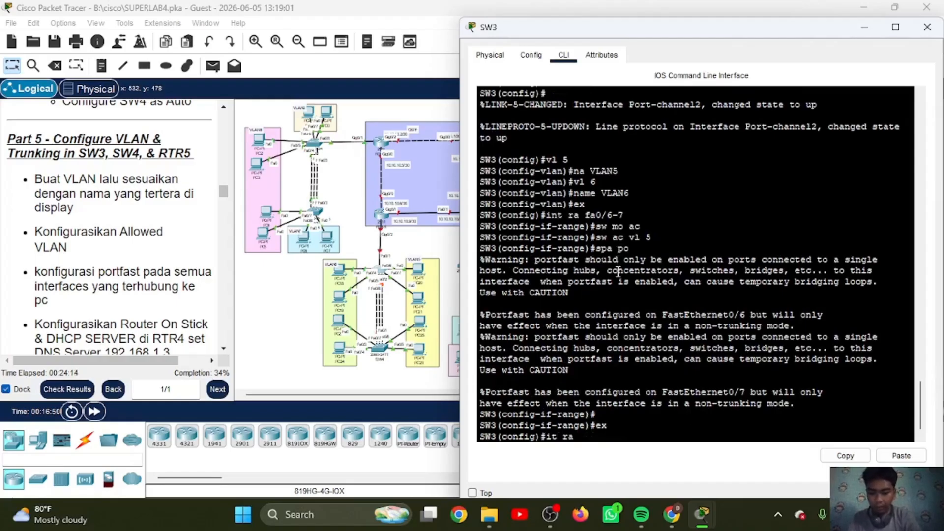
pyautogui.write(' fa')
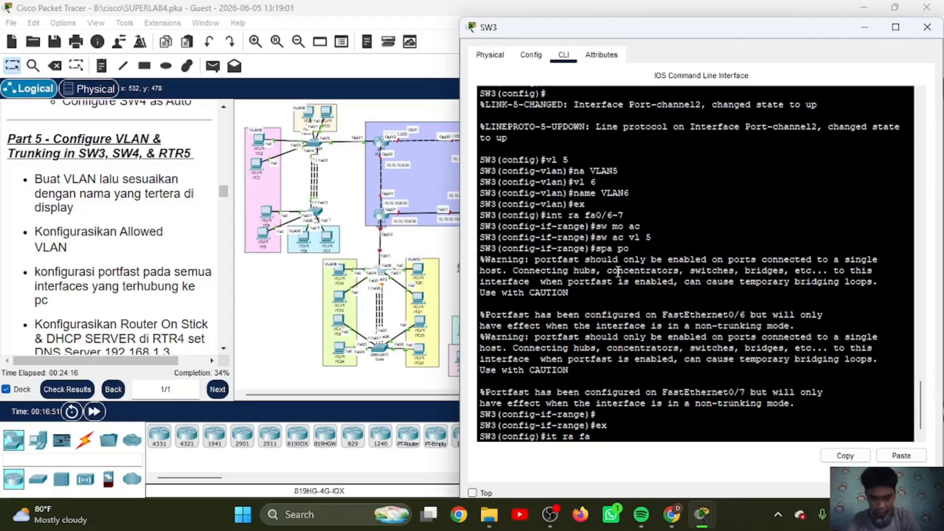
pyautogui.write('0/4-5')
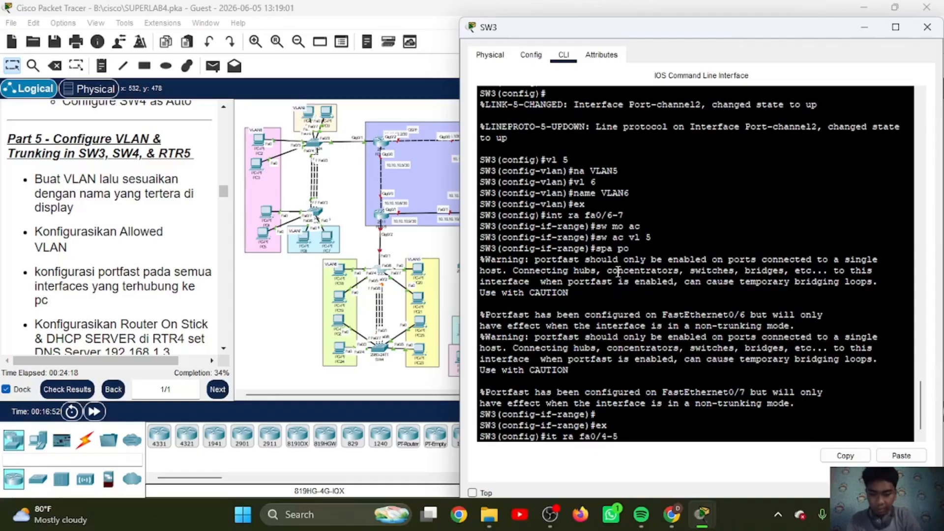
pyautogui.press('Return')
# Step: Set SW3's interfaces fa0/4-5 to access mode and assign them to VLAN 6
pyautogui.write('int ra fa0/4-5')
pyautogui.press('Return')
pyautogui.write('sw')
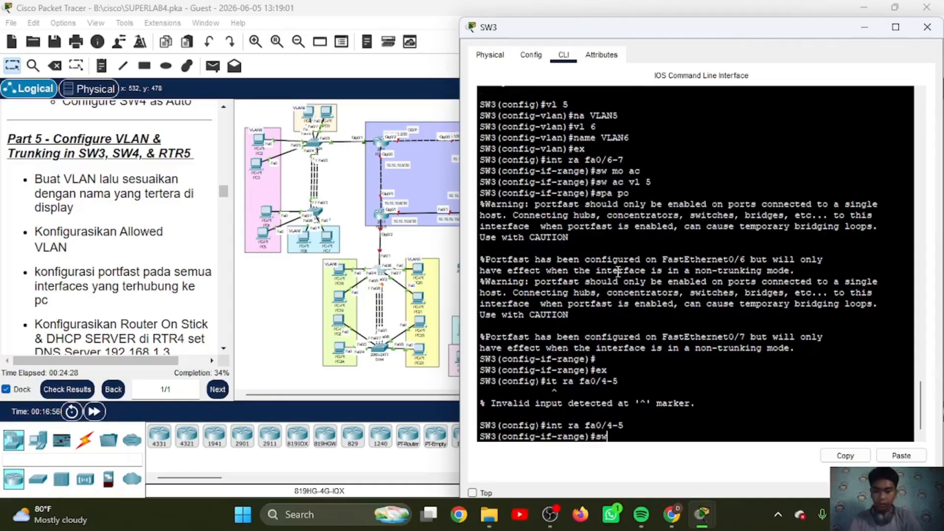
pyautogui.write(' mo ac')
pyautogui.press('Return')
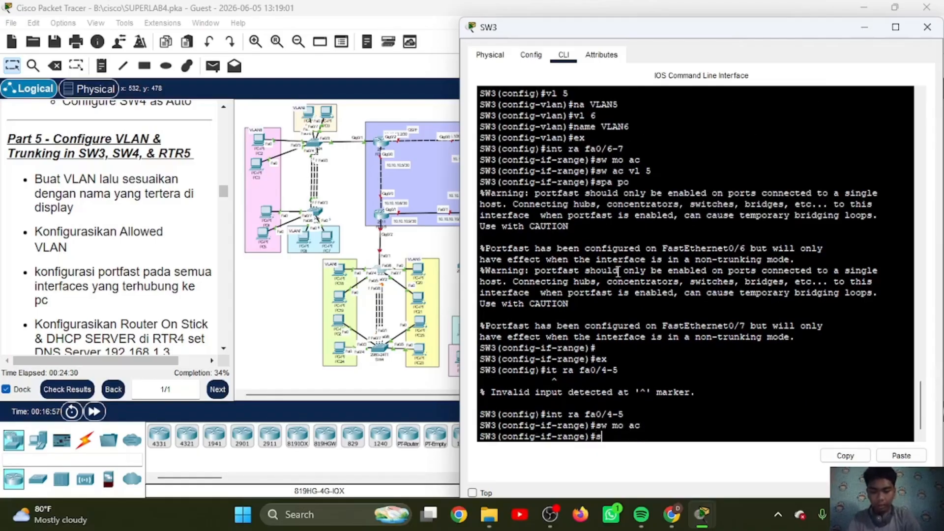
pyautogui.write('sw ac vl 6')
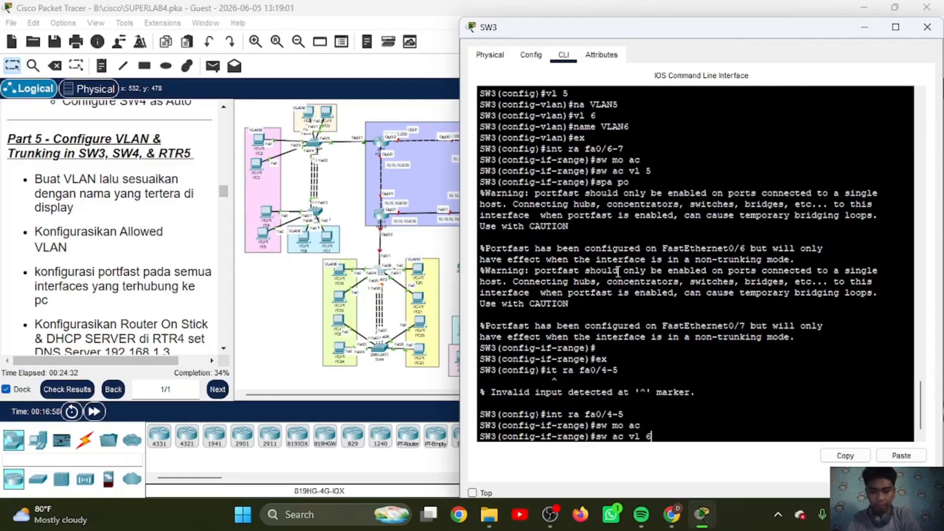
pyautogui.press('Return')
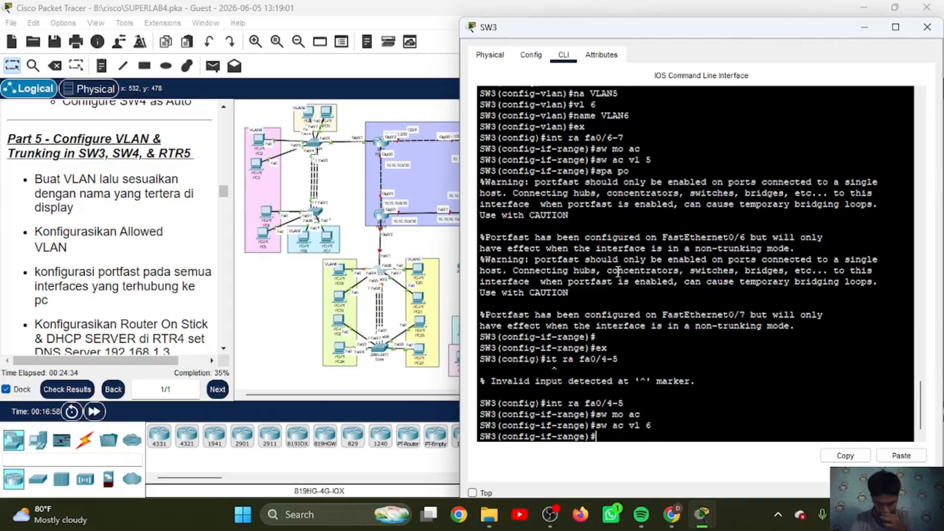
# Step: Enable spanning-tree PortFast on SW3's interfaces fa0/4-5 and exit the interface range configuration
pyautogui.write('spa po')
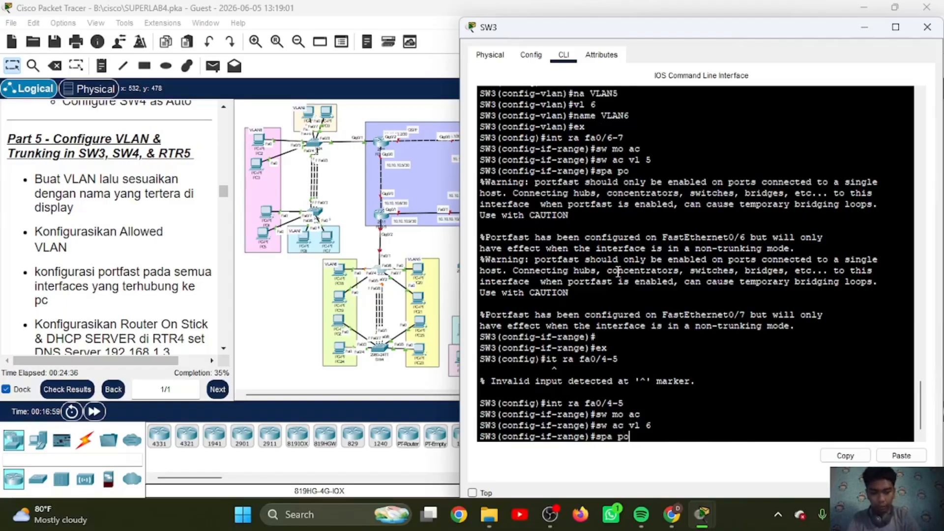
pyautogui.press('Return')
pyautogui.write('ex')
pyautogui.press('Return')
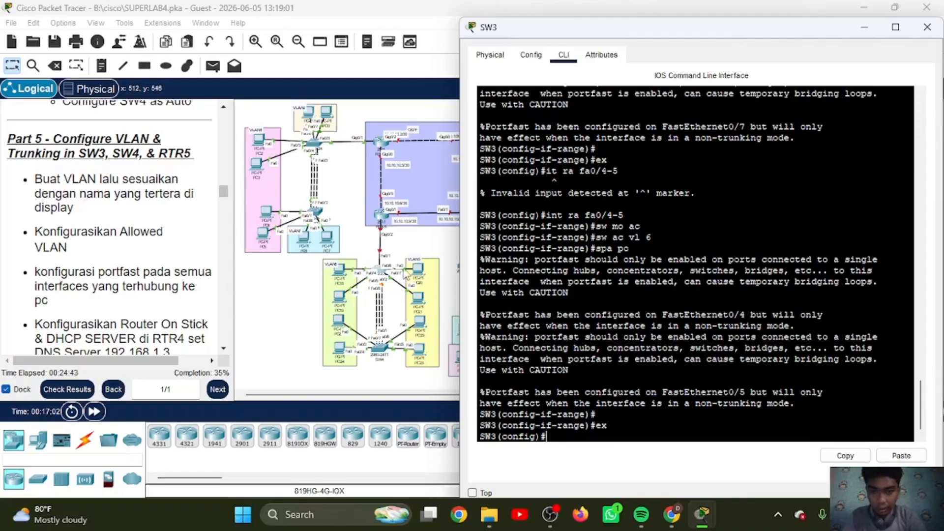
# Step: Set SW3's interface fa0/1 to trunk mode
pyautogui.write('int')
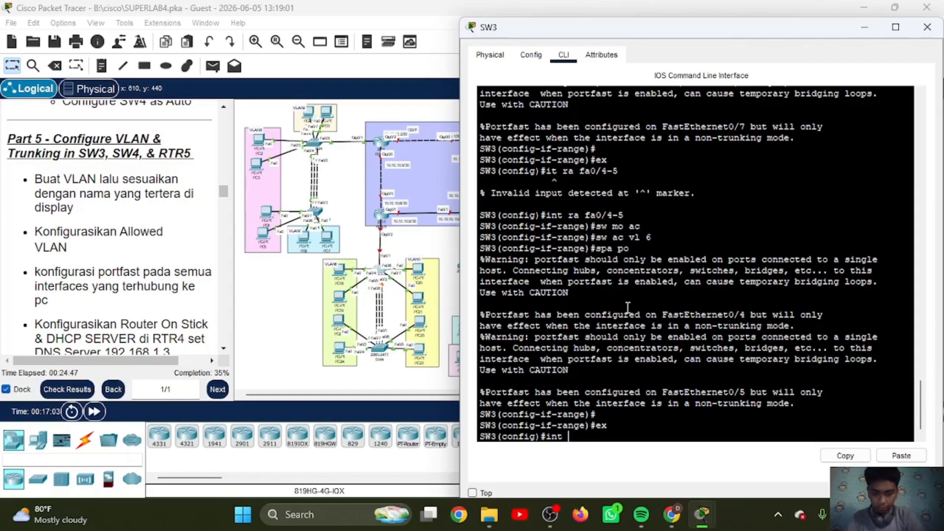
pyautogui.write(' fa0/1')
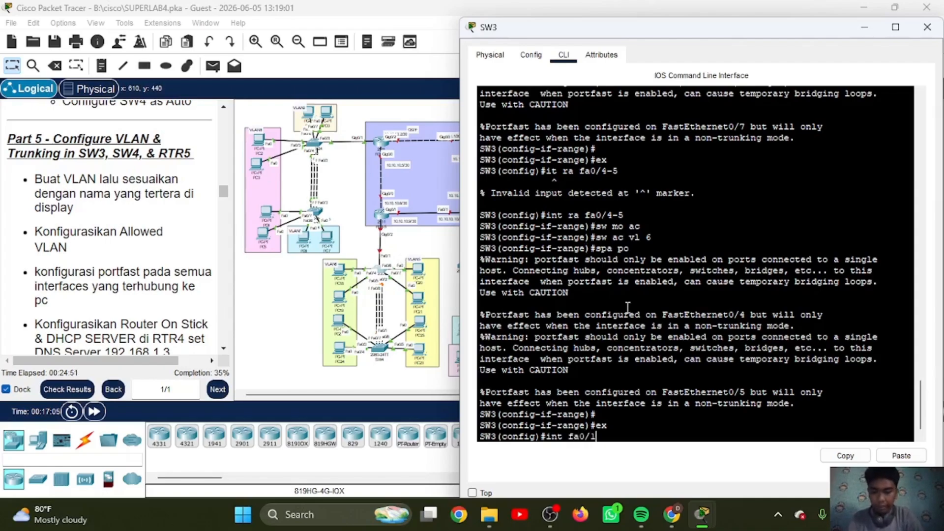
pyautogui.press('Return')
pyautogui.write('sw')
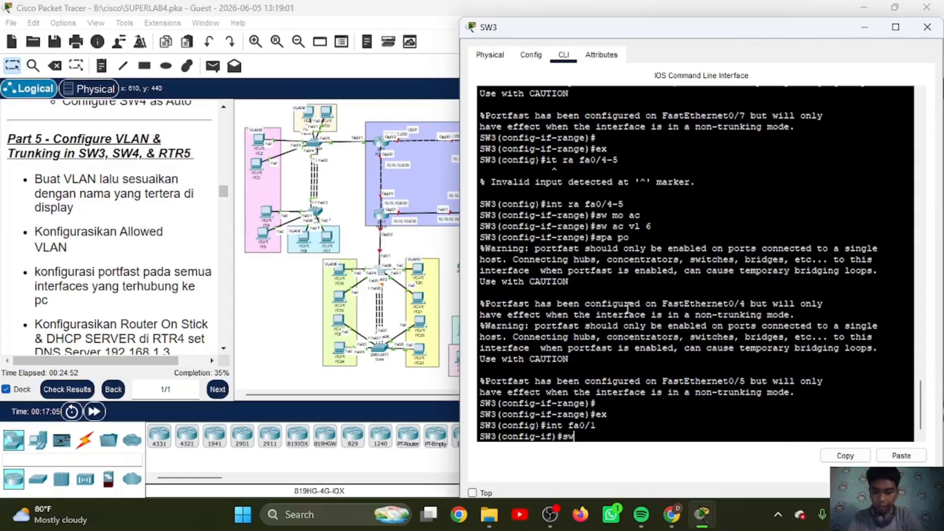
pyautogui.write(' mo tr')
pyautogui.press('Return')
# Step: Restrict the allowed VLANs on SW3's fa0/1 trunk to 5-6 and exit the interface configuration
pyautogui.write('sw ')
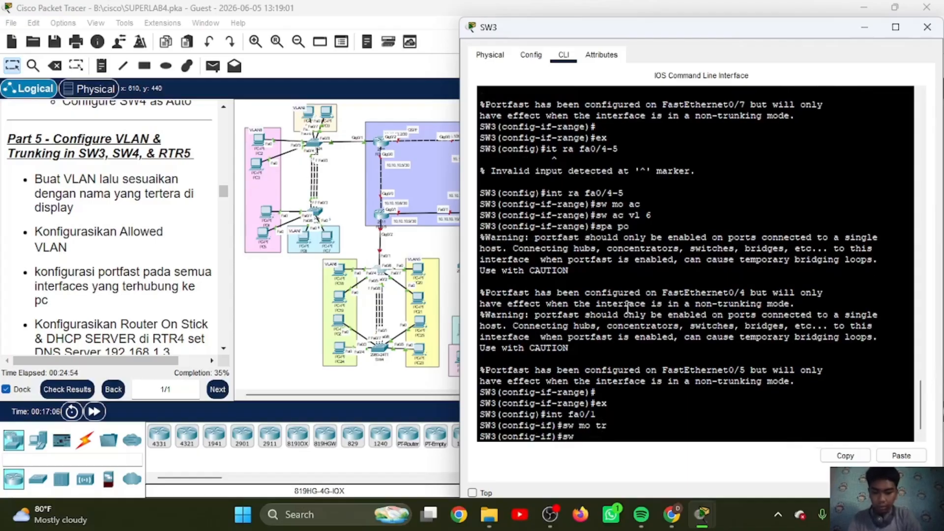
pyautogui.write('tr all v')
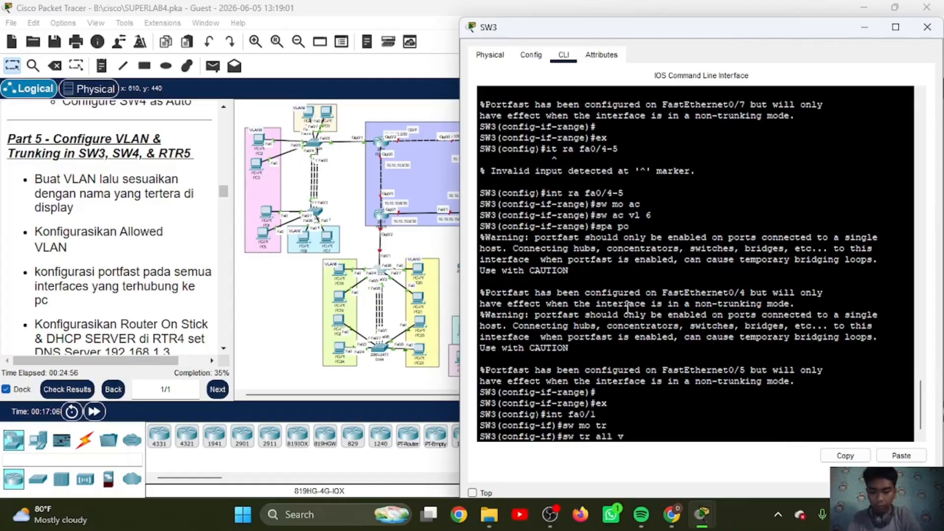
pyautogui.write('l 5')
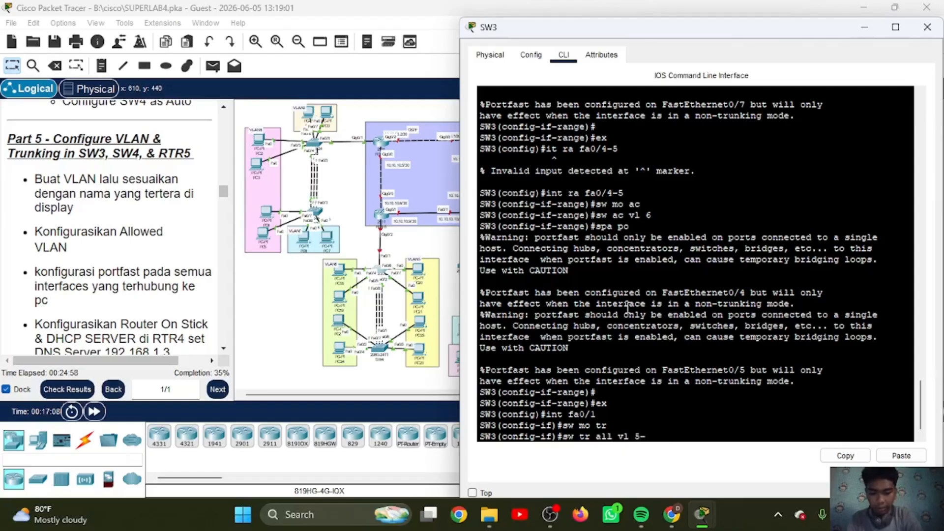
pyautogui.write('-6')
pyautogui.press('Return')
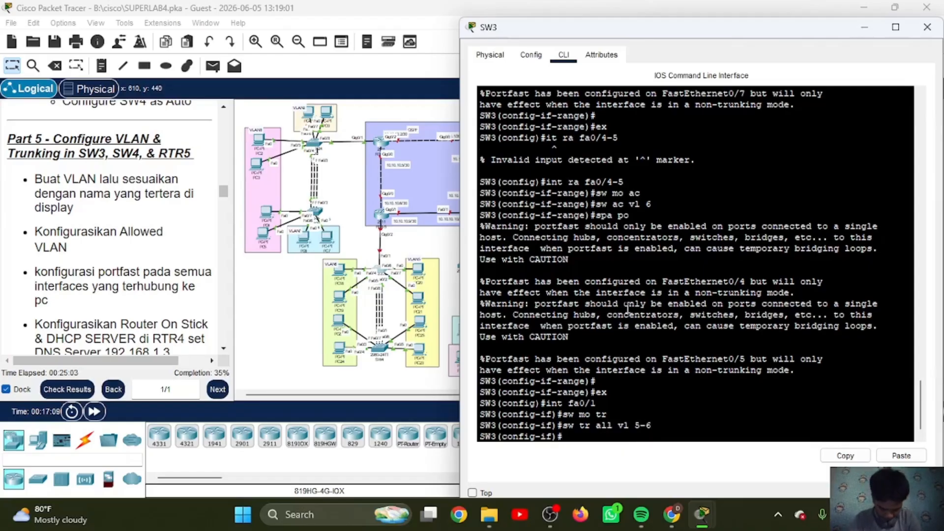
pyautogui.write('ex')
pyautogui.press('Return')
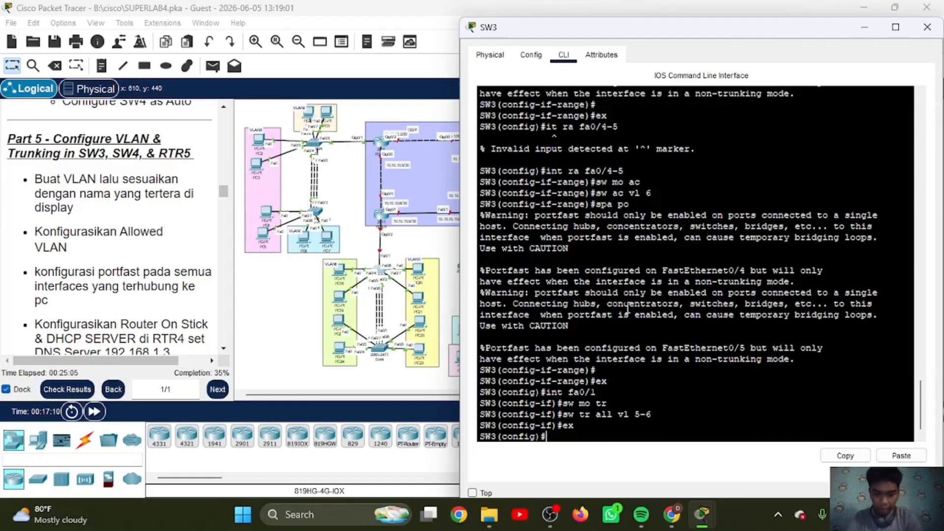
# Step: Set SW3's port-channel 2 to trunk mode with allowed VLANs 5-6
pyautogui.write('int po2')
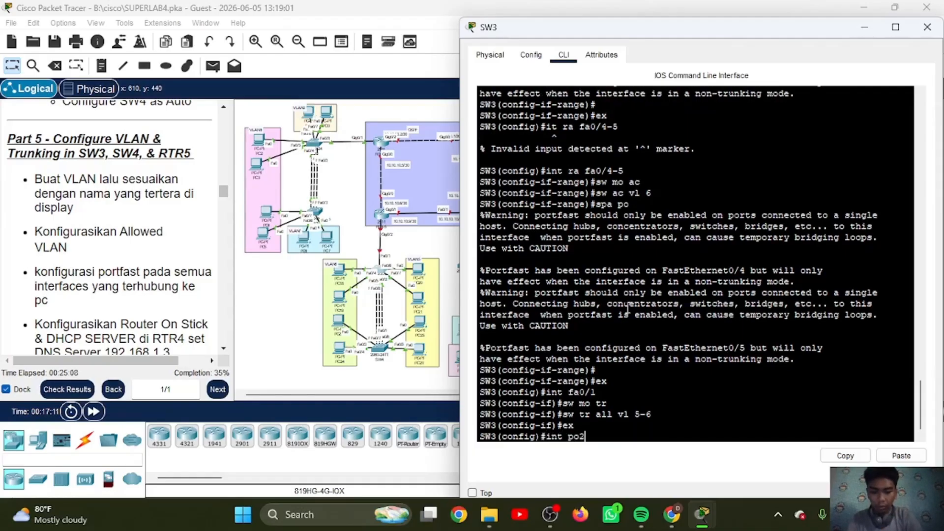
pyautogui.press('Return')
pyautogui.write('sw mo')
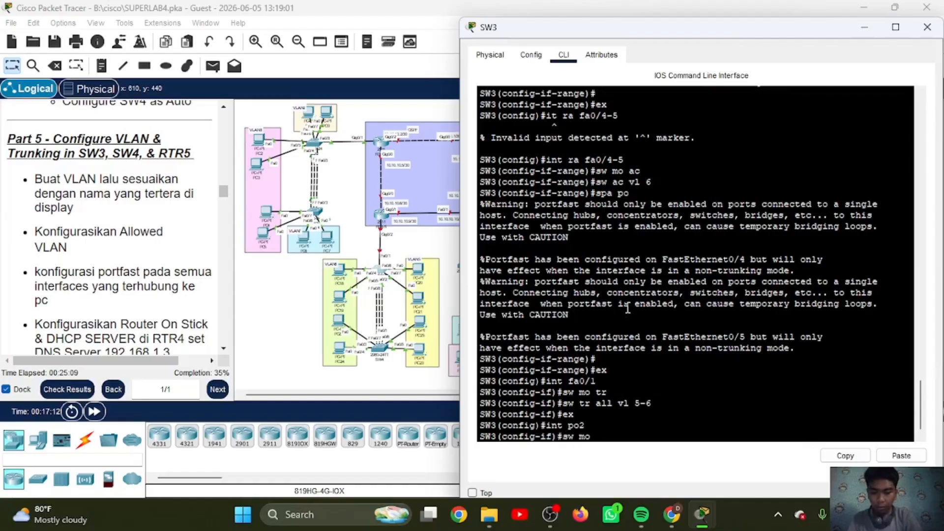
pyautogui.write(' tr')
pyautogui.press('Return')
pyautogui.write('sw')
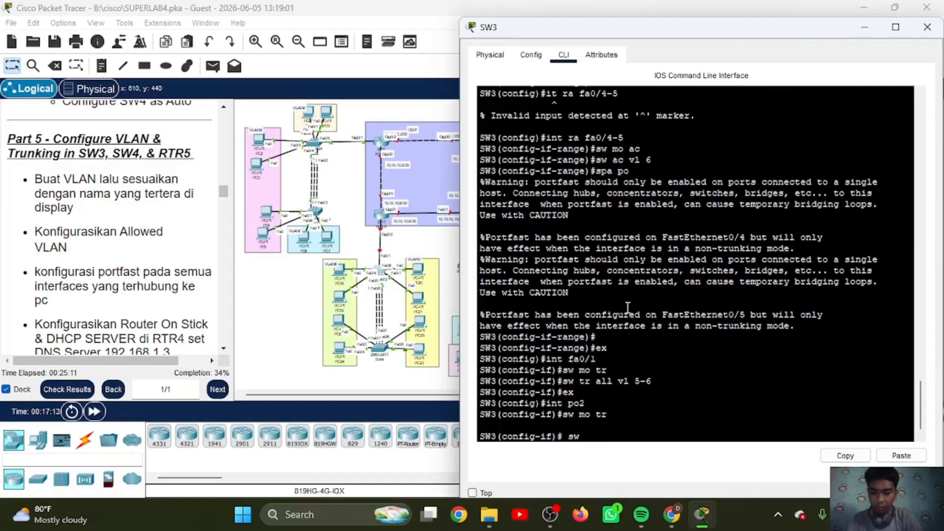
pyautogui.write(' tr all vl 5-6')
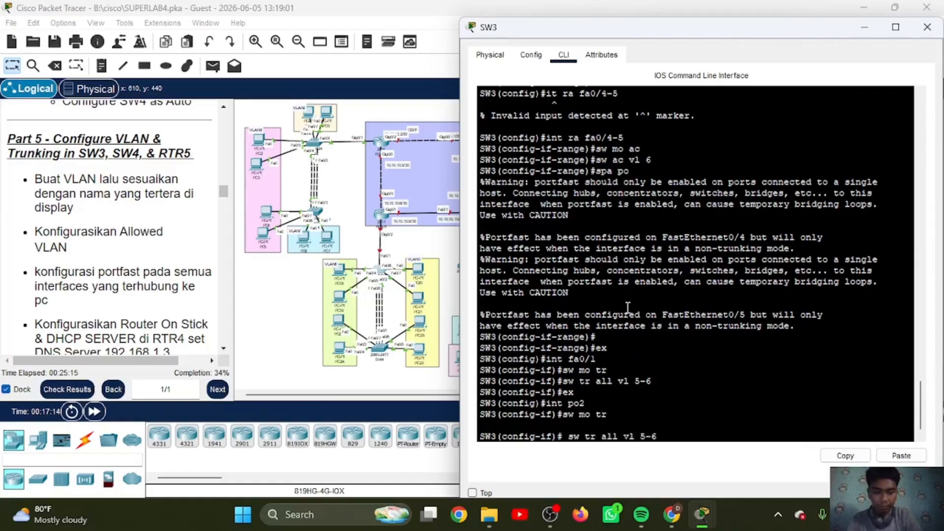
pyautogui.press('Return')
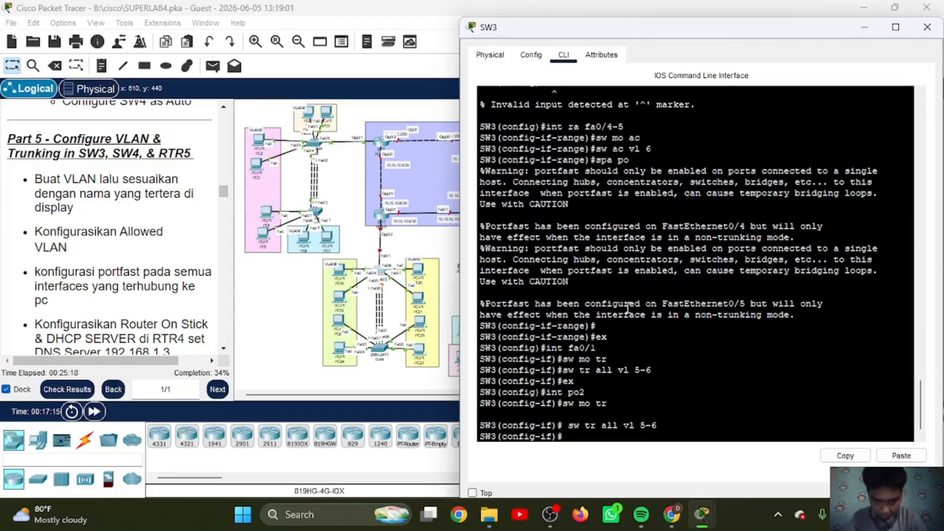
# Step: Exit SW3's port-channel 2 configuration and open SW4's command line in global configuration mode
pyautogui.write('ex')
pyautogui.press('Return')
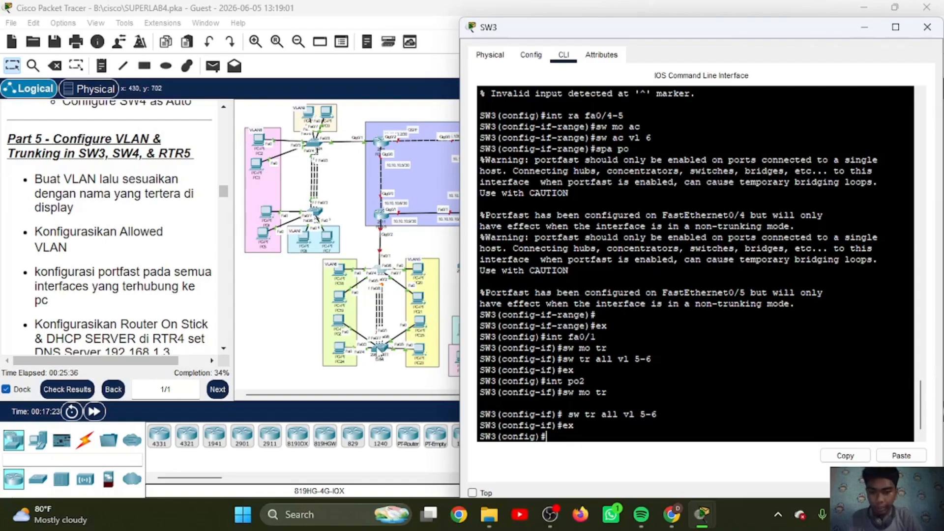
pyautogui.click(379, 354)
pyautogui.click(379, 353)
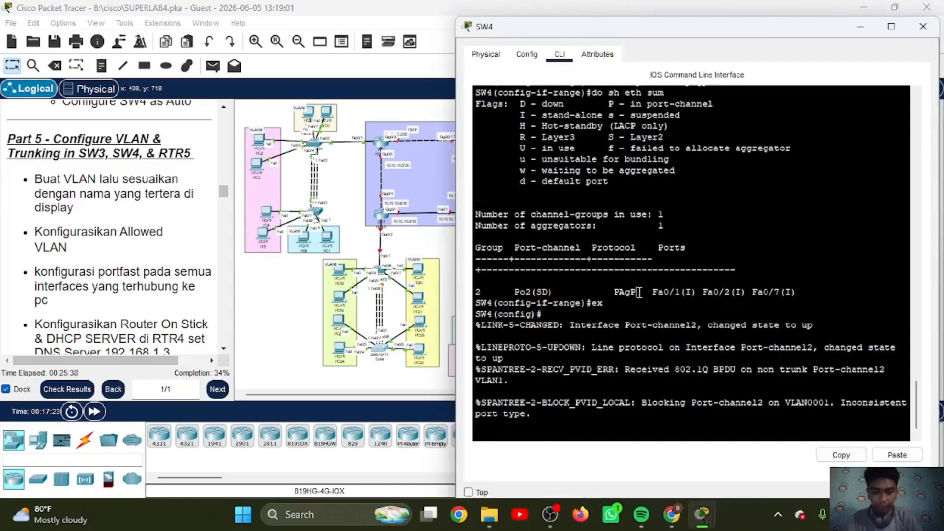
pyautogui.press('Return')
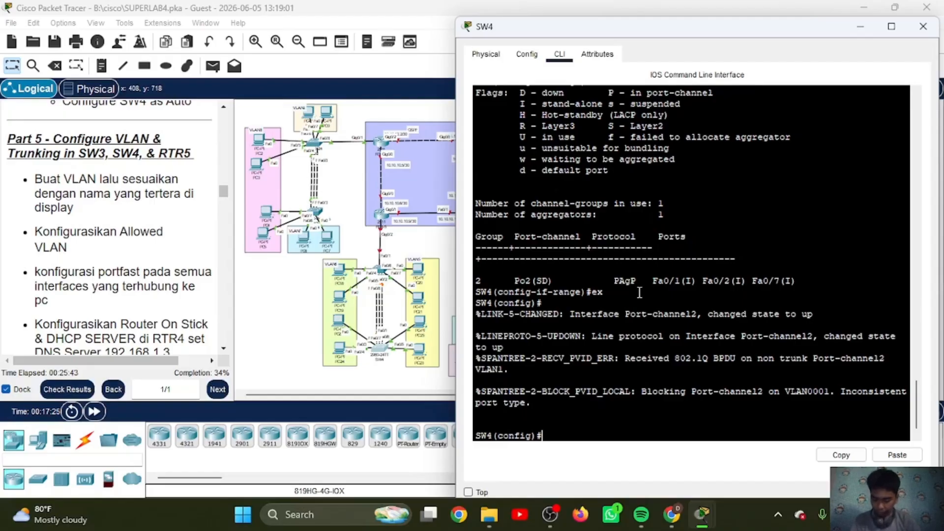
# Step: Create VLAN 5 on SW4 and name it VLAN5
pyautogui.write('vl 5')
pyautogui.press('Return')
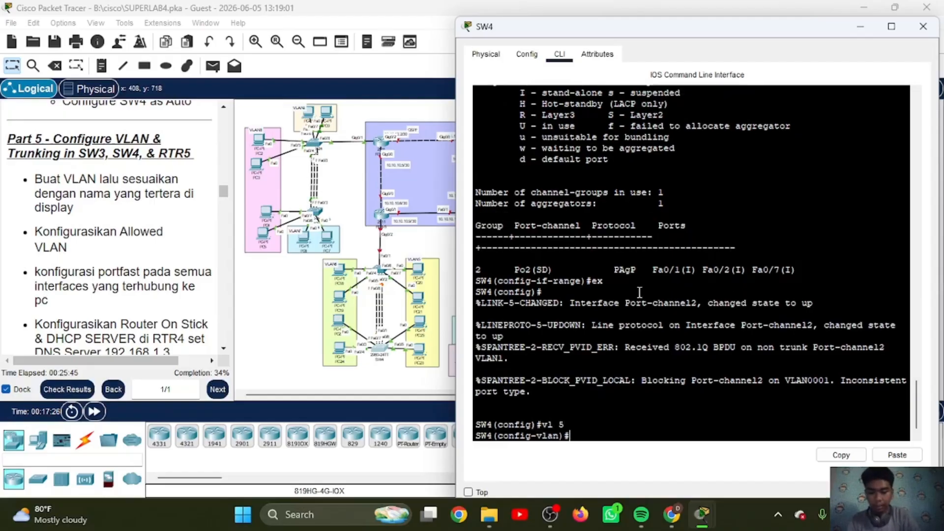
pyautogui.write('na VLAN5')
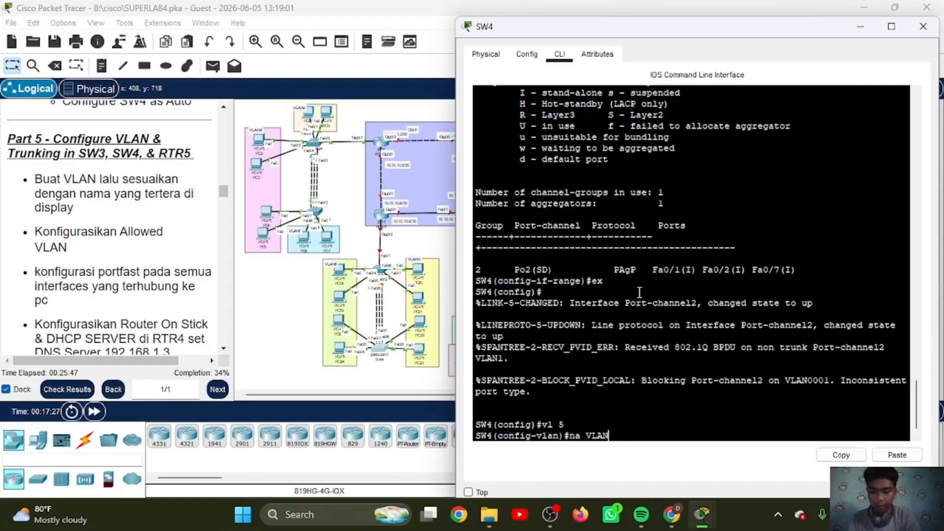
pyautogui.press('Return')
# Step: Create VLAN 6 on SW4, name it VLAN6, and exit the VLAN configuration
pyautogui.write('vl 6')
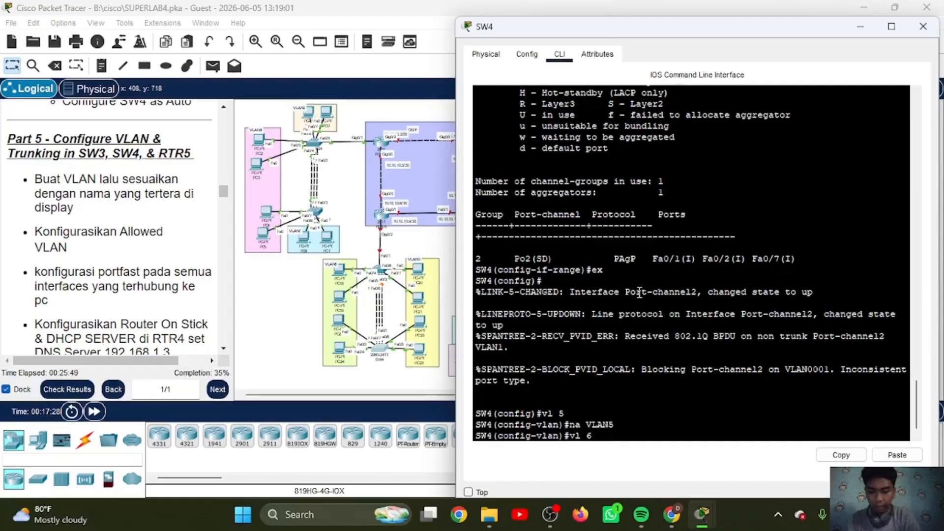
pyautogui.press('Return')
pyautogui.write('na VLAN6')
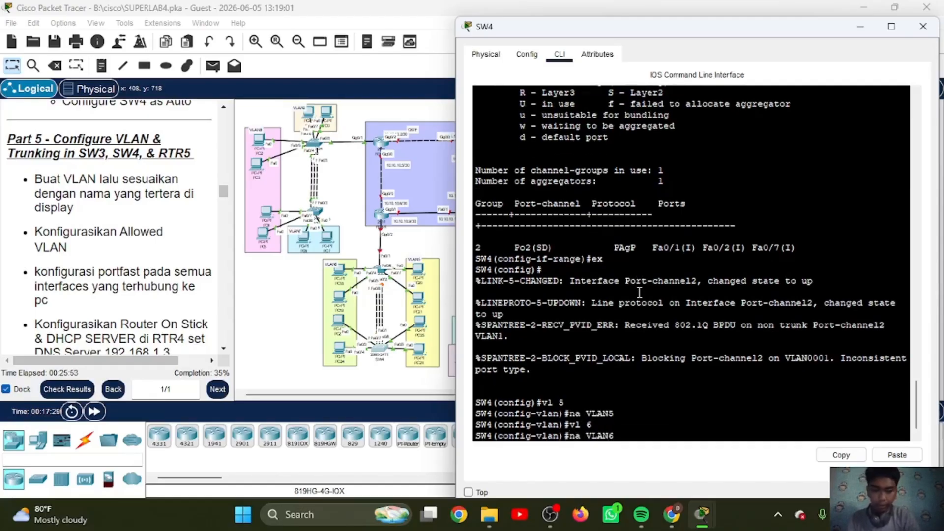
pyautogui.press('Return')
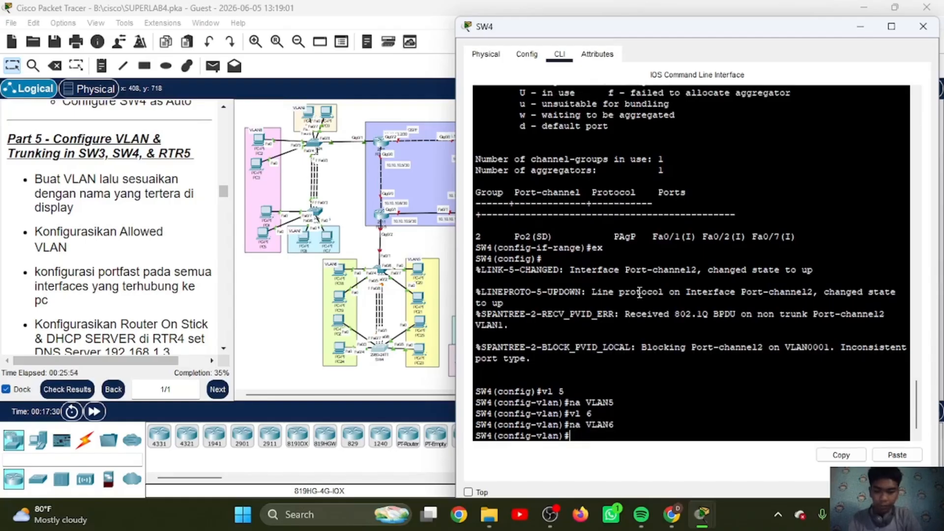
pyautogui.write('ex')
pyautogui.press('Return')
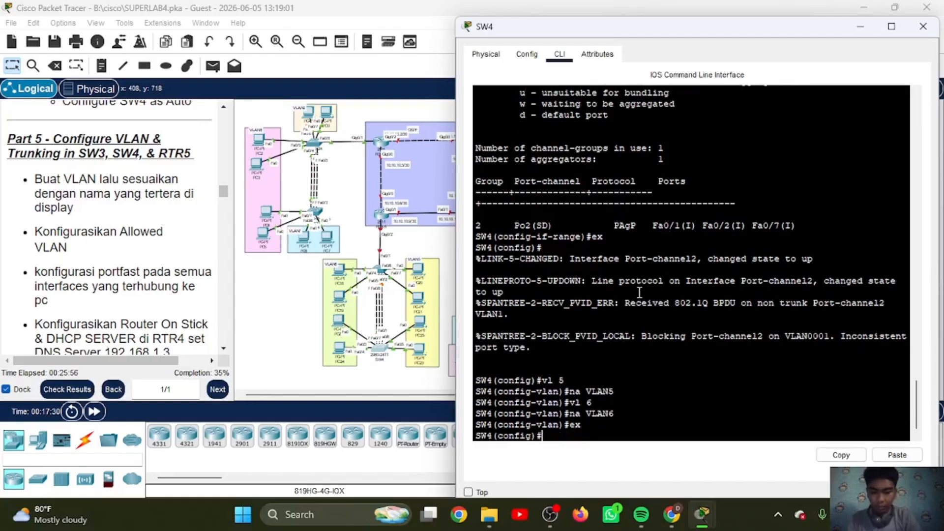
# Step: Set SW4's interfaces fa0/5-6 to access mode and assign them to VLAN 5
pyautogui.write('int ra fa0/')
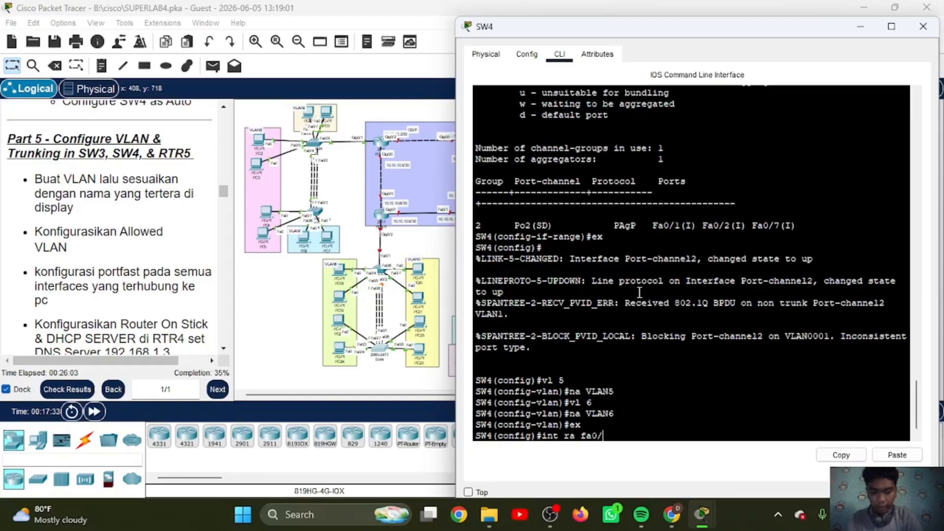
pyautogui.write('5-6')
pyautogui.press('Return')
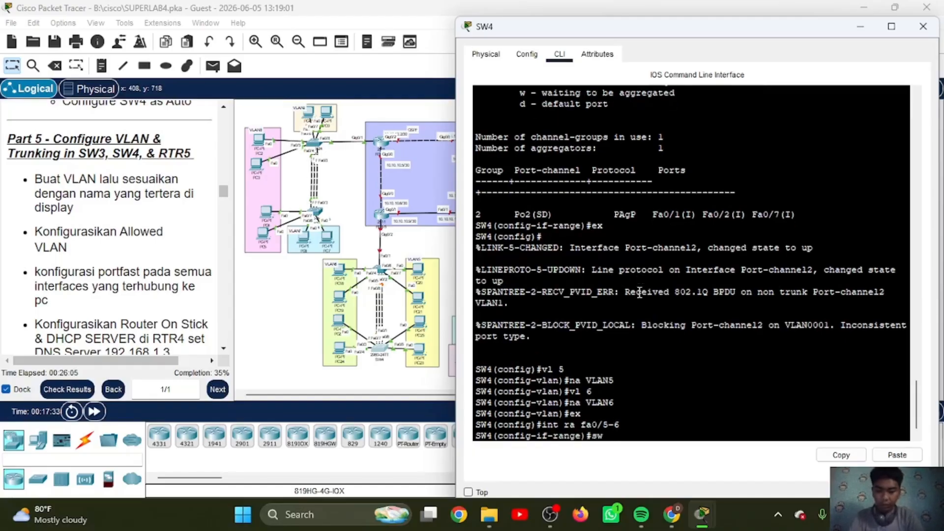
pyautogui.write('sw mo ac')
pyautogui.press('Return')
pyautogui.write('sw ac')
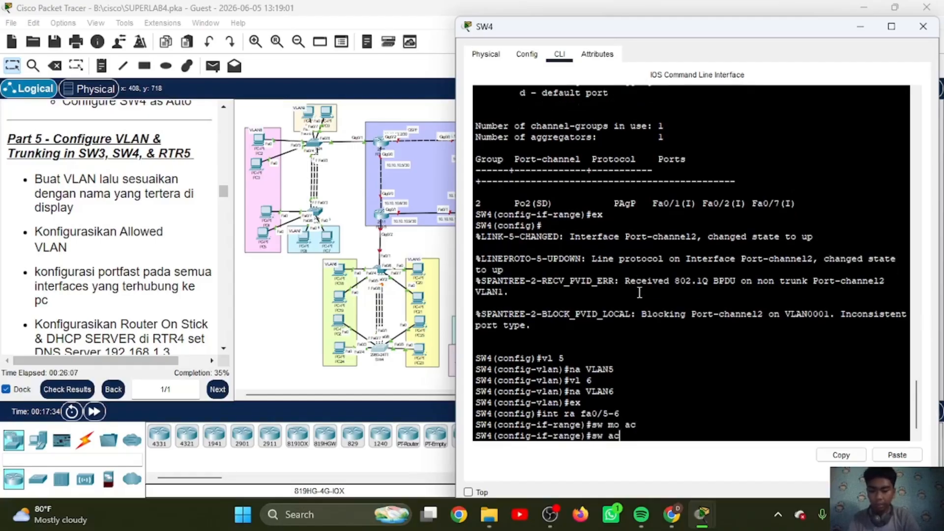
pyautogui.write(' vl 5')
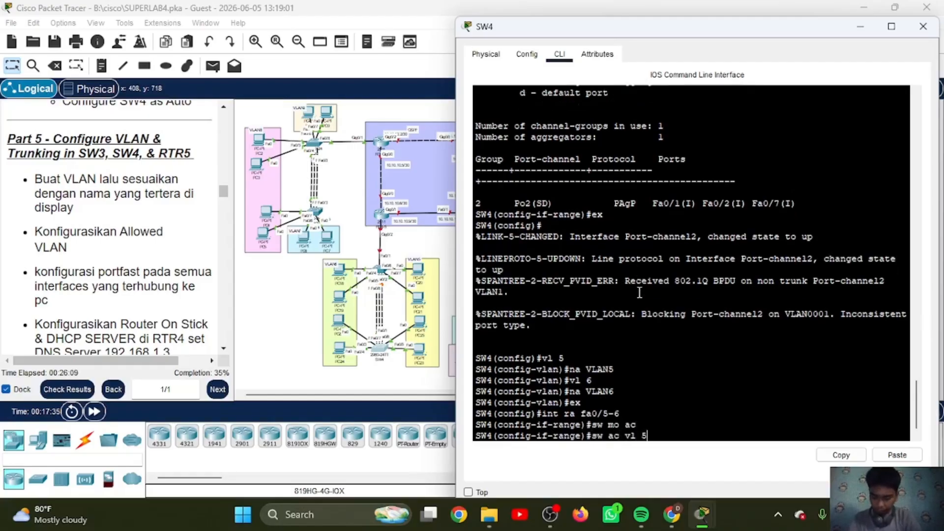
pyautogui.press('Return')
# Step: Enable spanning-tree PortFast on SW4's interfaces fa0/5-6 and exit the interface range configuration
pyautogui.write('spa')
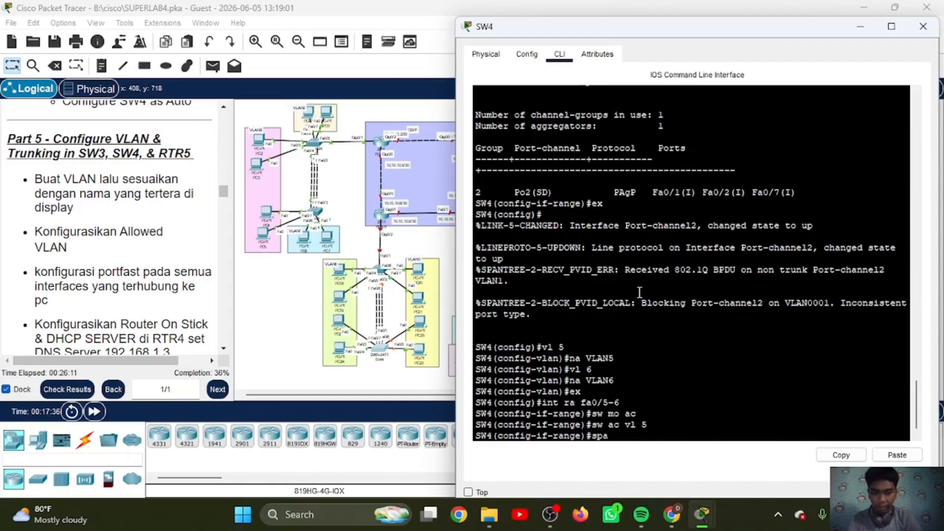
pyautogui.write(' po')
pyautogui.press('Return')
pyautogui.press('Return')
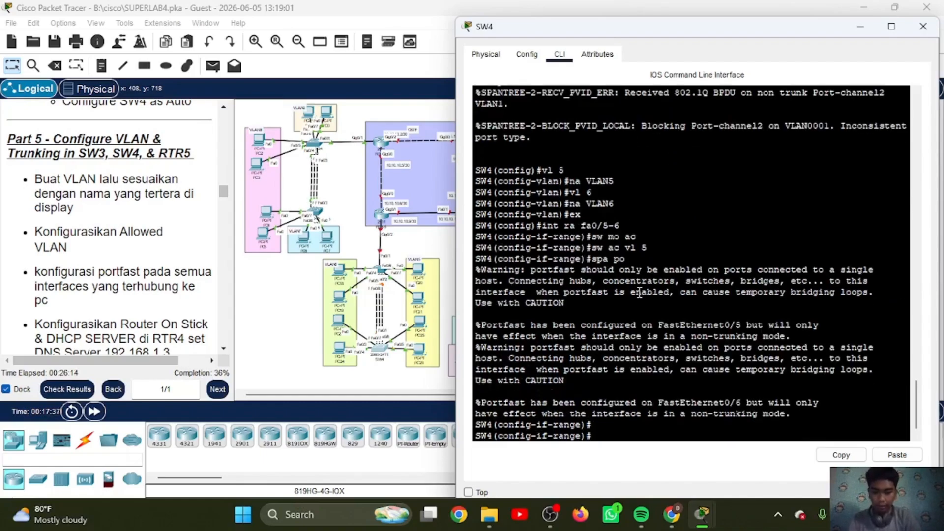
pyautogui.write('ex')
pyautogui.press('Return')
# Step: Set SW4's interfaces fa0/3-4 to access mode and assign them to VLAN 6
pyautogui.write('int ra fa0-')
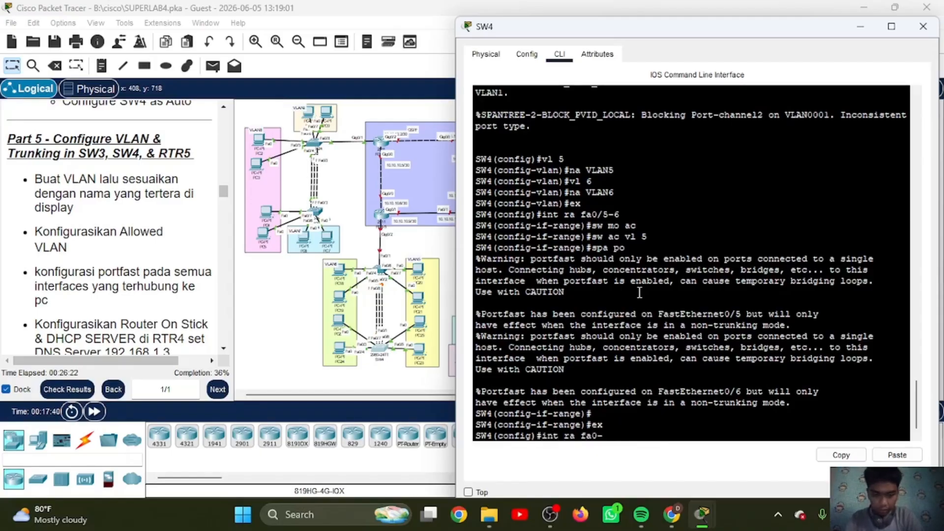
pyautogui.press('BackSpace')
pyautogui.write('/3-4')
pyautogui.press('Return')
pyautogui.write('sw mo a')
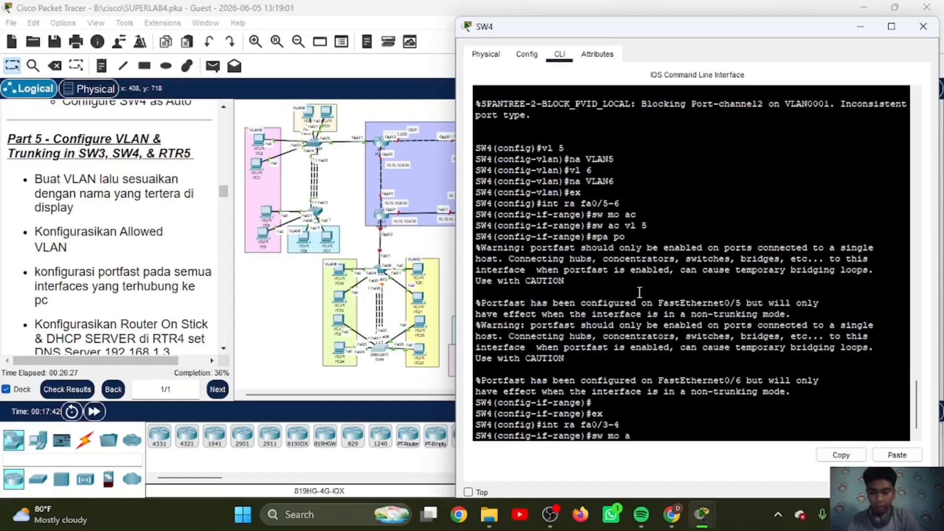
pyautogui.write('c')
pyautogui.press('Return')
pyautogui.write('sw ac vl 6')
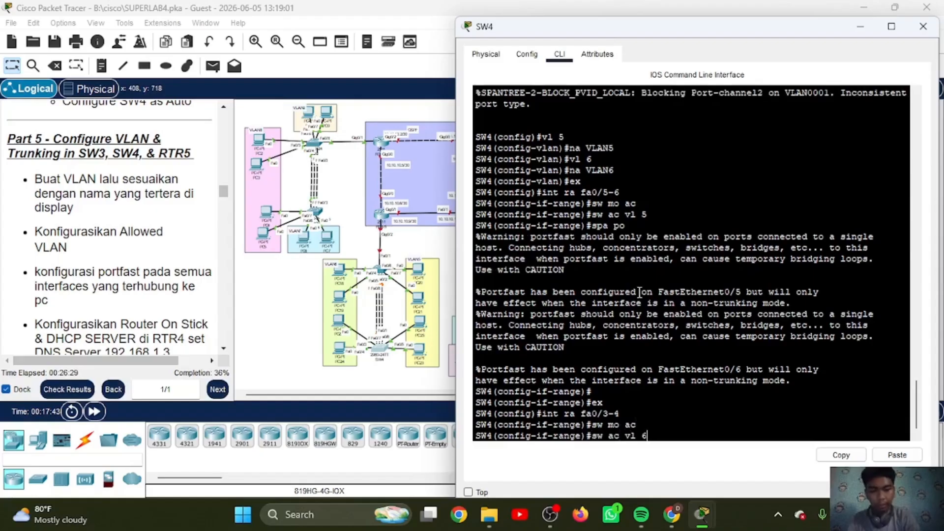
pyautogui.press('Return')
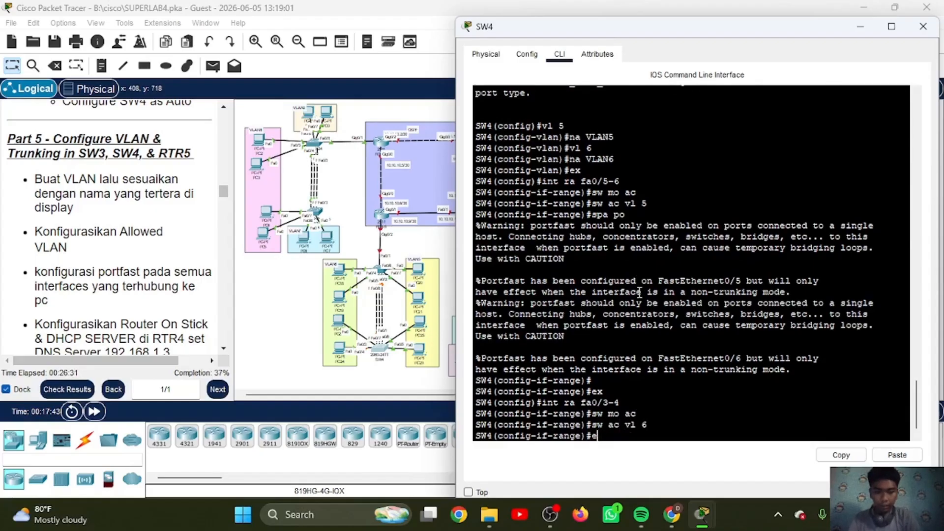
# Step: Enable spanning-tree PortFast on SW4's interfaces fa0/3-4 and exit the interface range configuration
pyautogui.write('spa po')
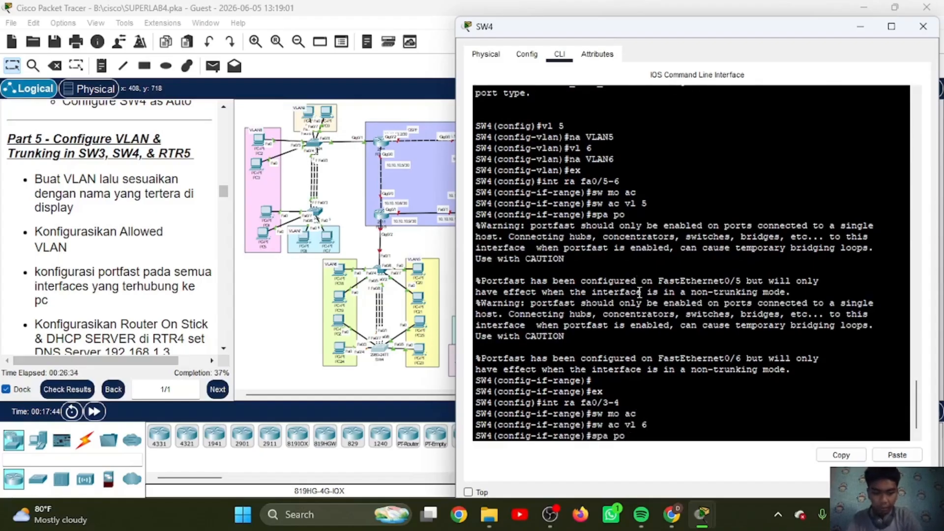
pyautogui.press('Return')
pyautogui.write('ex')
pyautogui.press('Return')
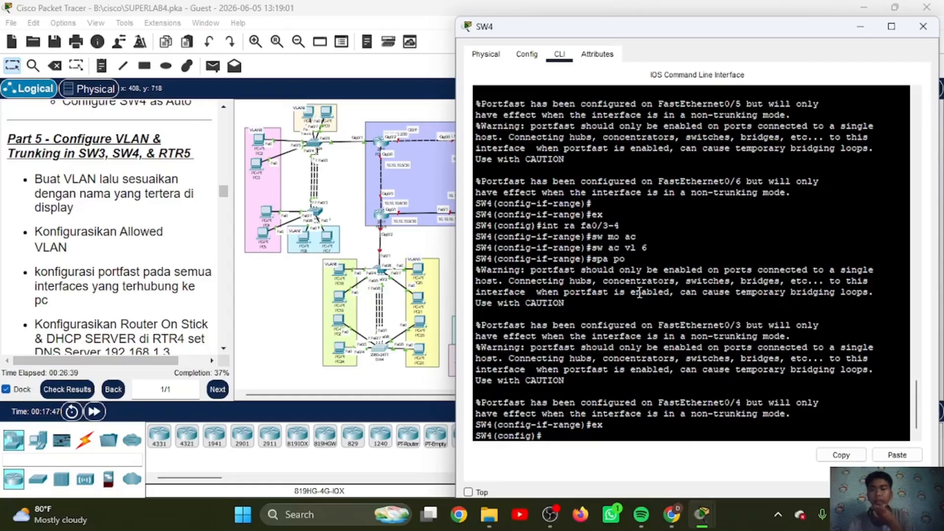
pyautogui.press('Return')
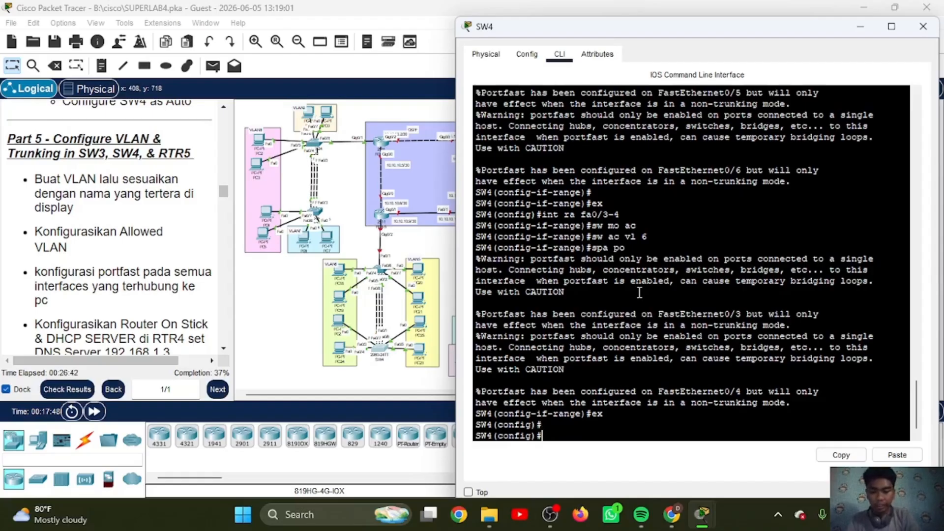
# Step: Set SW4's port-channel 2 interface to trunk mode
pyautogui.write('int ')
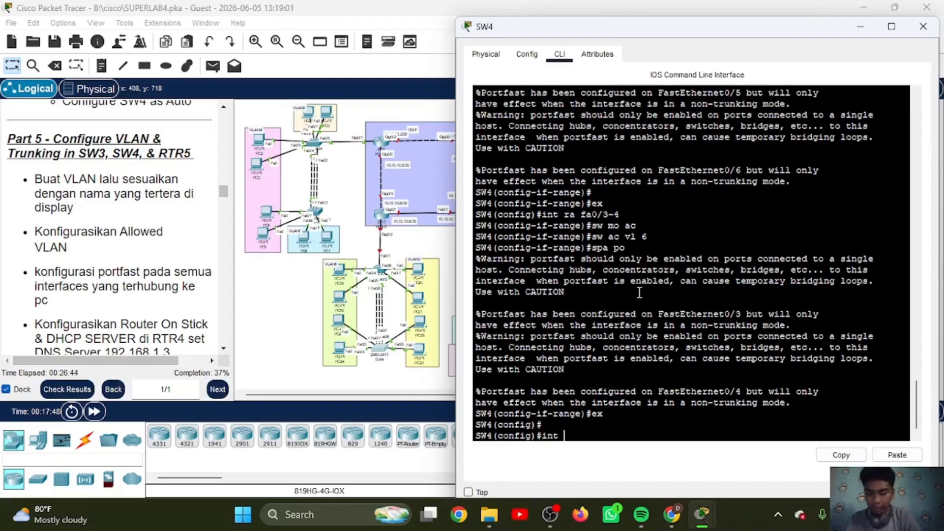
pyautogui.write('po2')
pyautogui.press('Return')
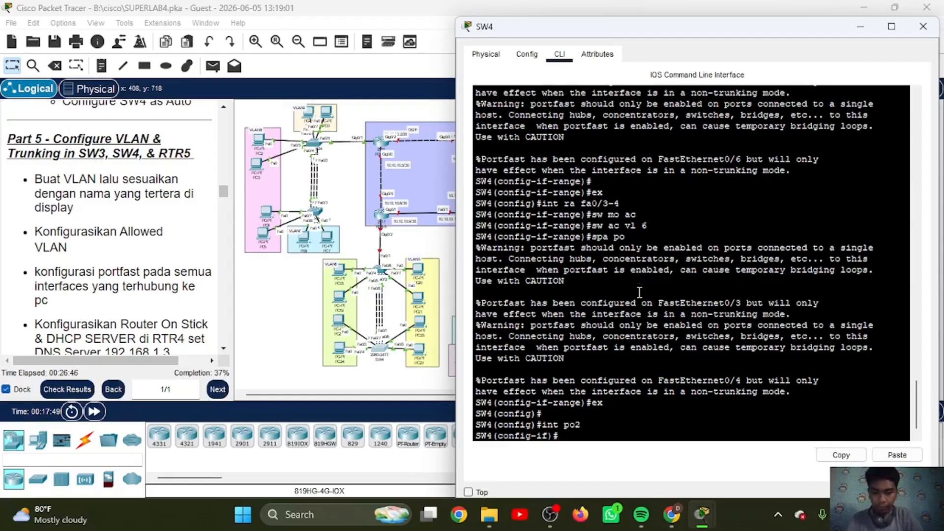
pyautogui.write('sw mo tr')
pyautogui.press('Return')
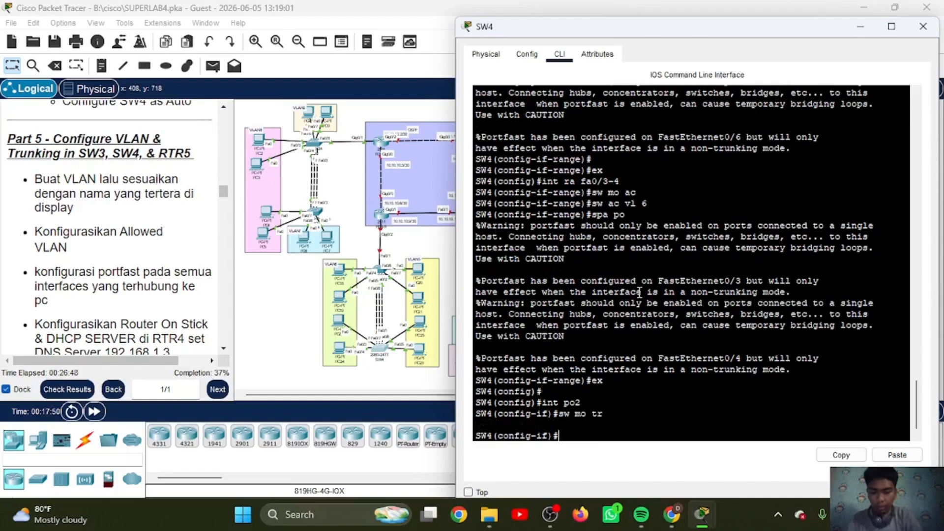
pyautogui.write('sw')
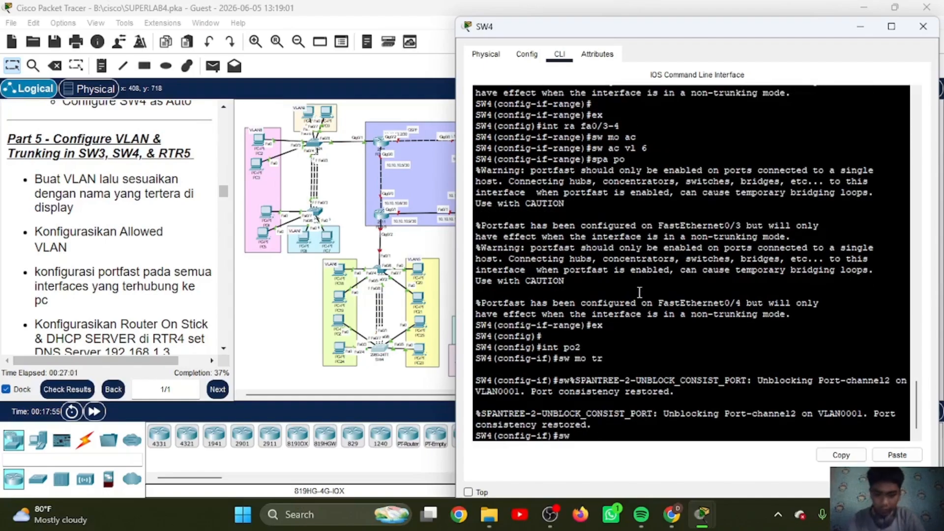
pyautogui.write(' mo tr')
pyautogui.press('Return')
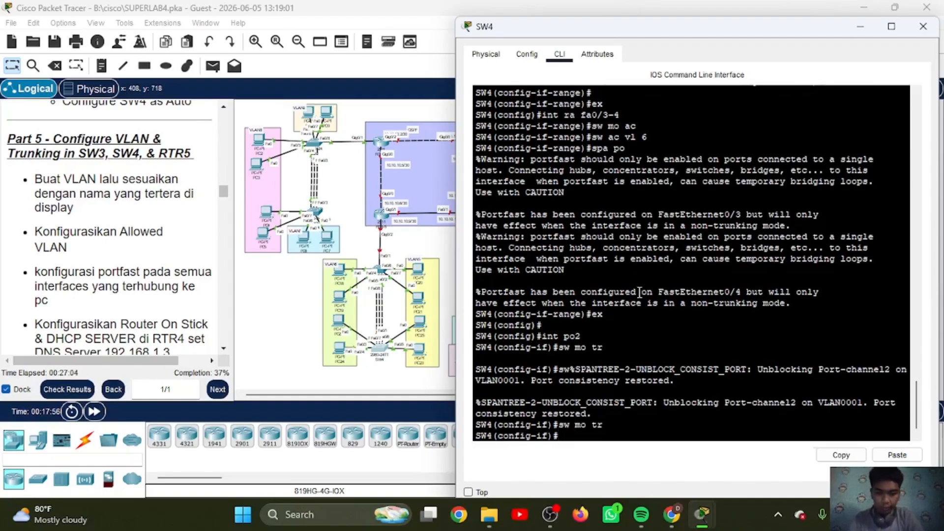
# Step: Restrict the allowed VLANs on SW4's port-channel 2 trunk to 5-6 and exit the interface configuration
pyautogui.write('sw tr all vl ')
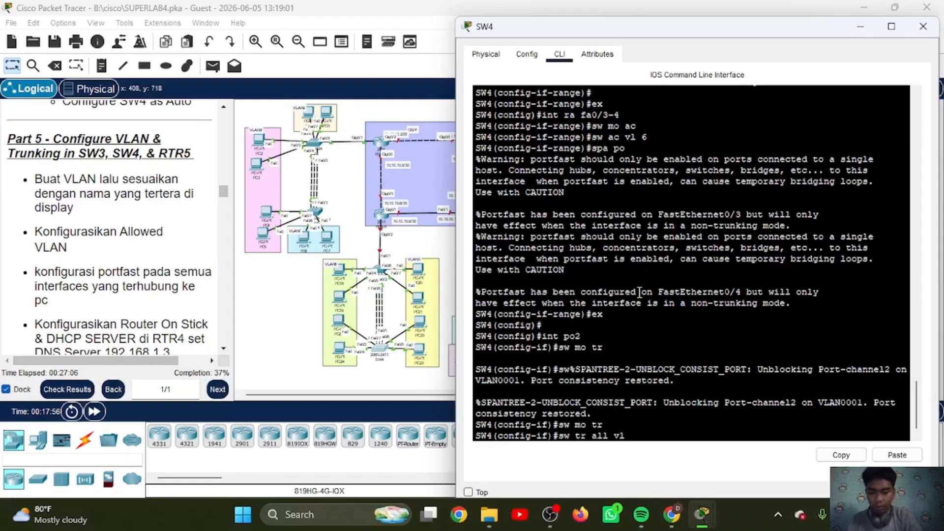
pyautogui.write('5-6')
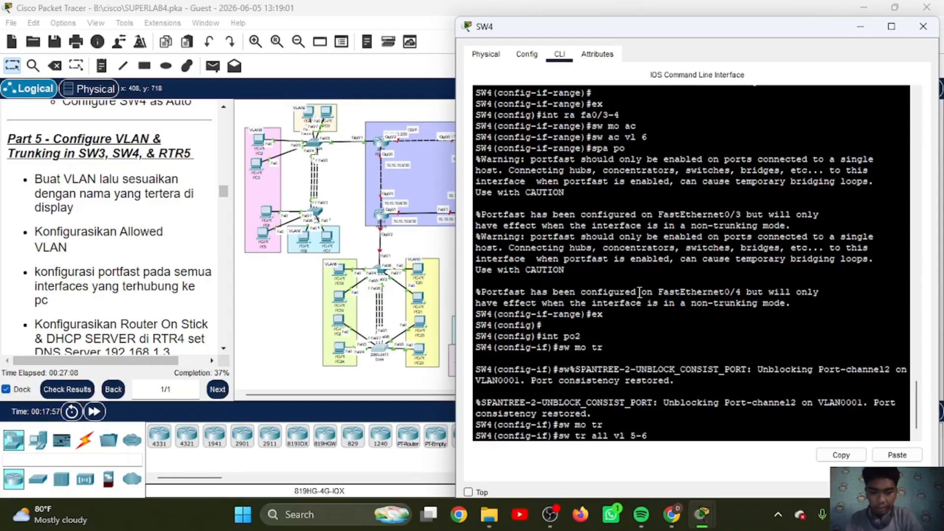
pyautogui.press('Return')
pyautogui.press('Return')
pyautogui.write('ex')
pyautogui.press('Return')
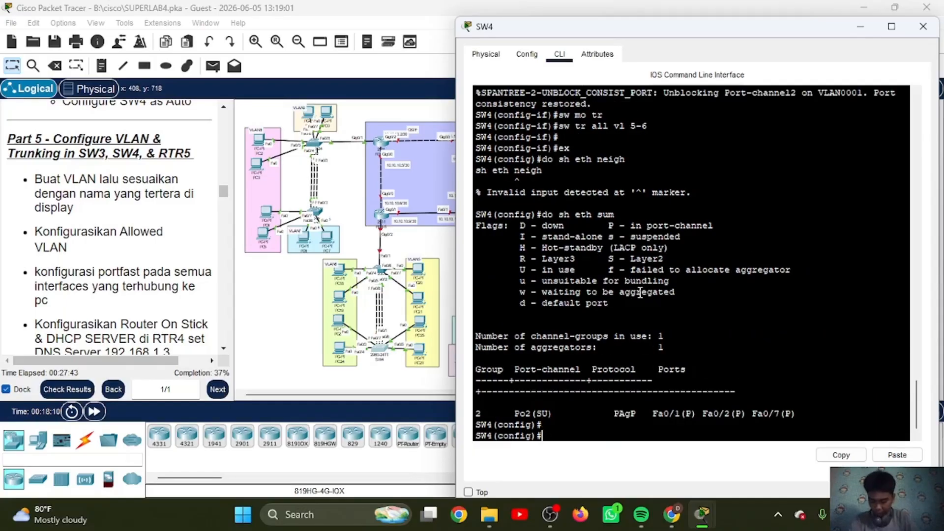
# Step: Open RTR-5's command line, move its window beside the topology, and start the console session
pyautogui.click(382, 219)
pyautogui.click(382, 217)
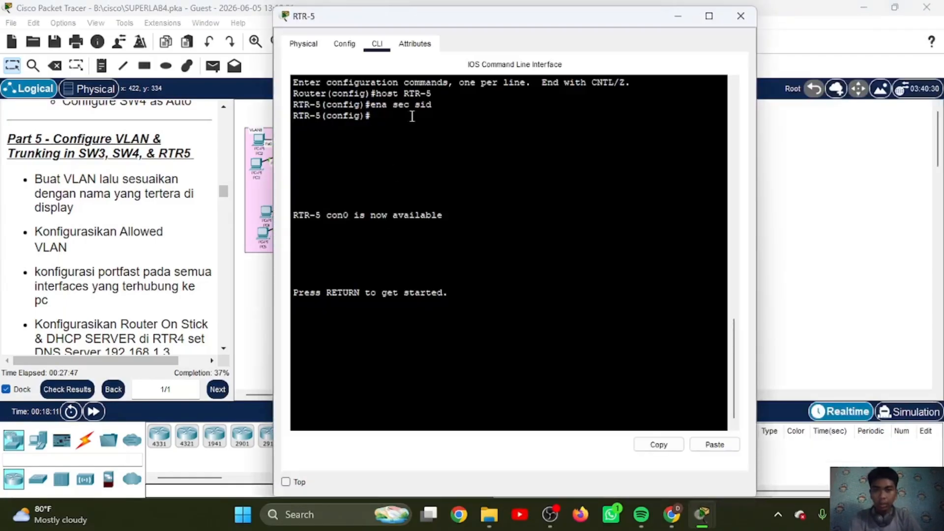
pyautogui.moveTo(415, 23); pyautogui.dragTo(602, 29)
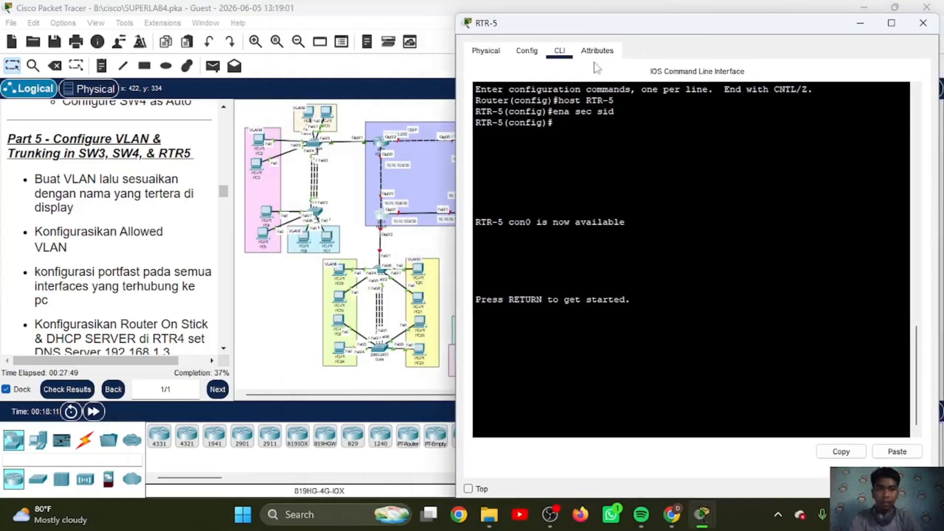
pyautogui.press('Return')
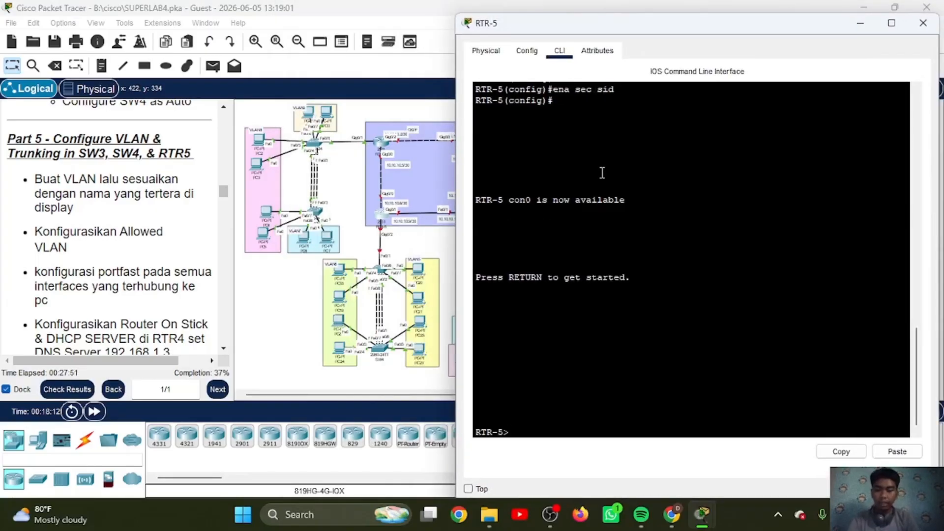
# Step: Enter privileged mode on RTR-5 with the enable password and open global configuration mode
pyautogui.write('en')
pyautogui.press('Return')
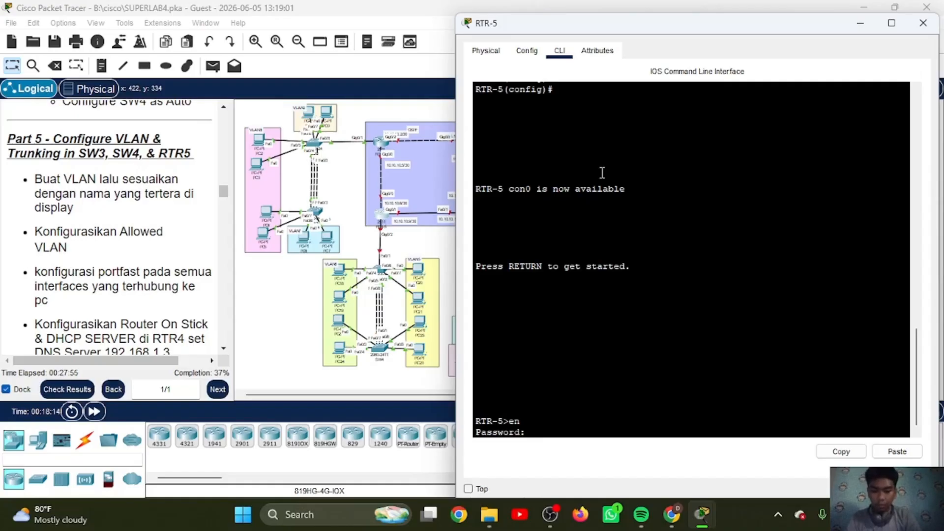
pyautogui.press('Return')
pyautogui.write('conf t')
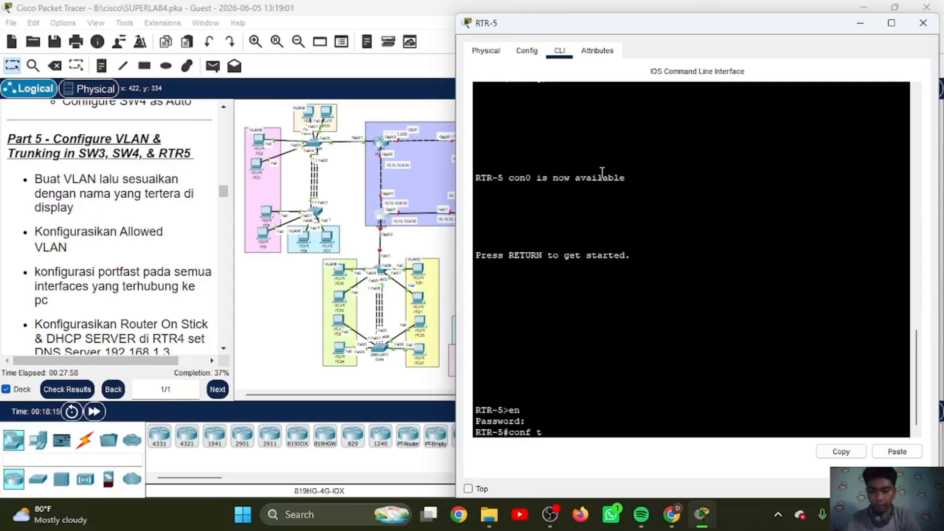
pyautogui.press('Return')
pyautogui.press('Return')
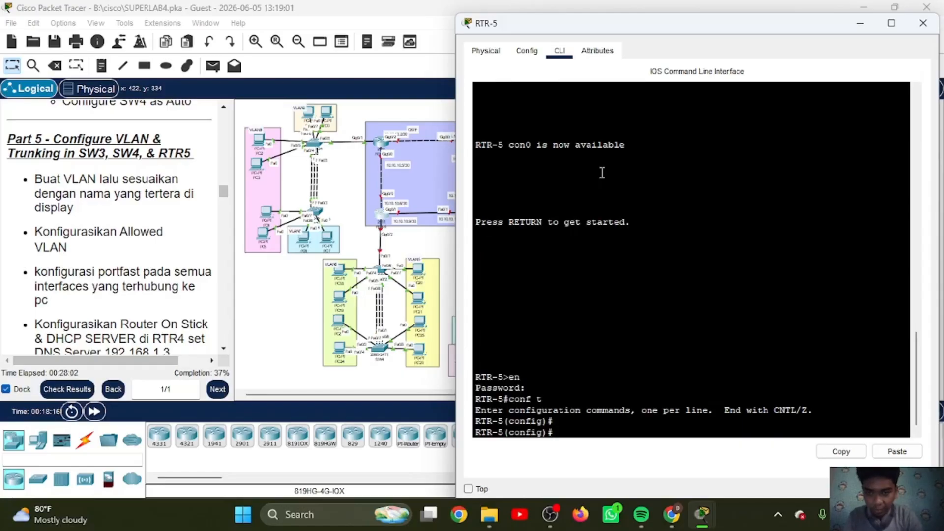
# Step: Enable RTR-5's interface gi0/2 with no shutdown and exit the interface configuration
pyautogui.write('int gi0')
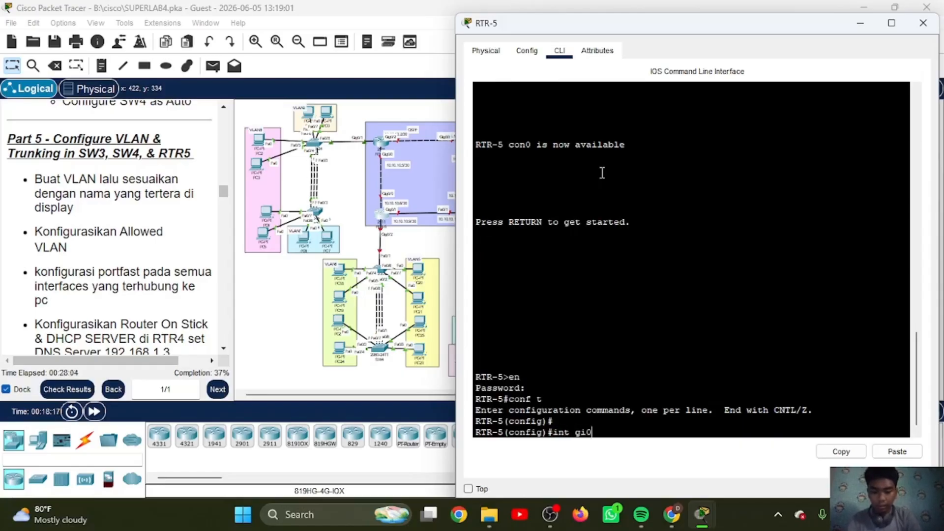
pyautogui.write('/2')
pyautogui.press('Return')
pyautogui.write('no sh')
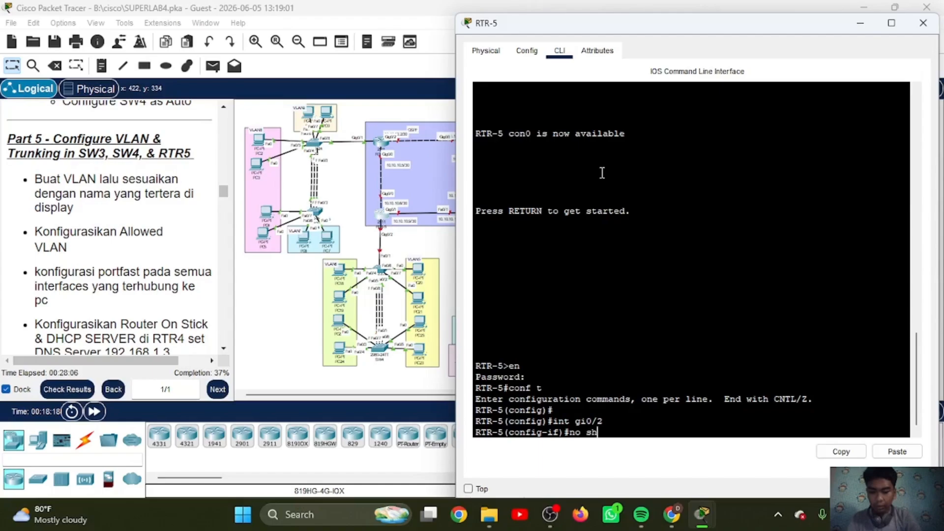
pyautogui.press('Return')
pyautogui.press('Return')
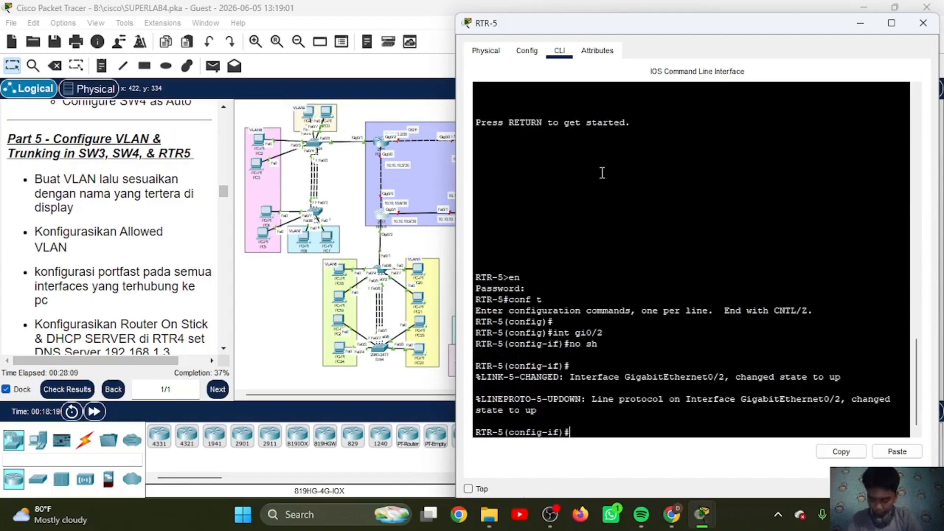
pyautogui.write('ex')
pyautogui.press('Return')
# Step: Create subinterface gi0/2.5 on RTR-5 with dot1Q encapsulation for VLAN 5
pyautogui.write('int ')
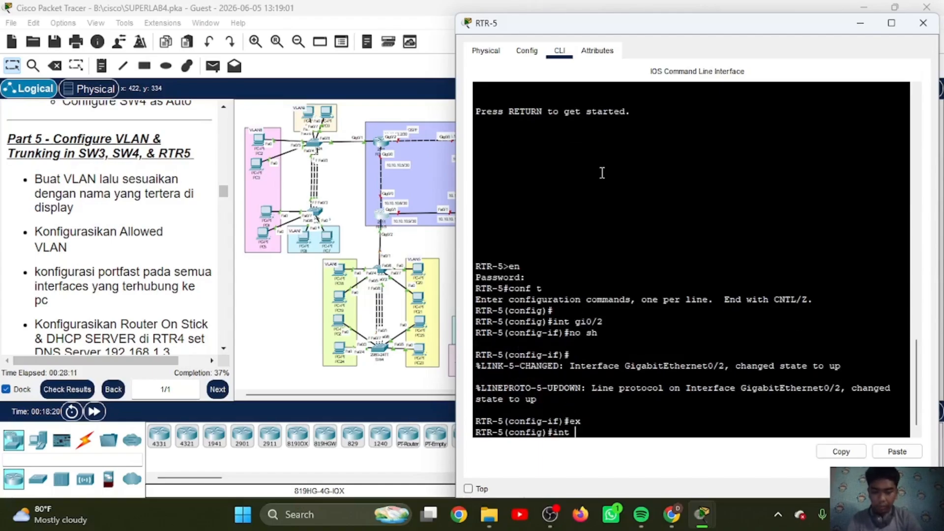
pyautogui.write('gi0')
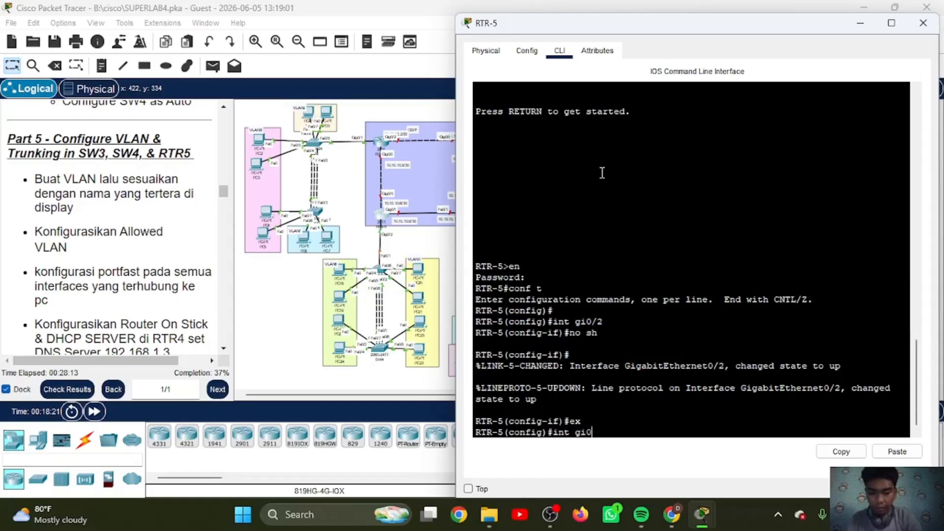
pyautogui.write('/2.5')
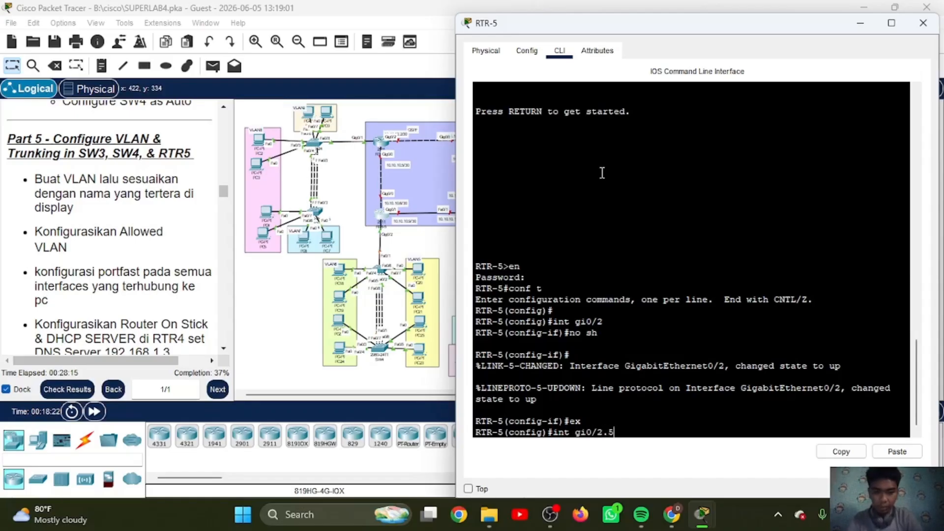
pyautogui.press('Return')
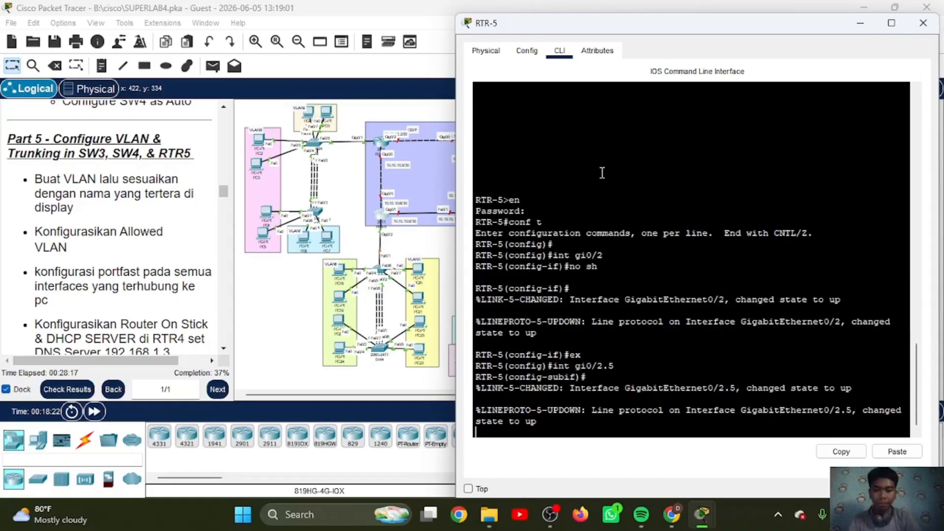
pyautogui.write('enc d')
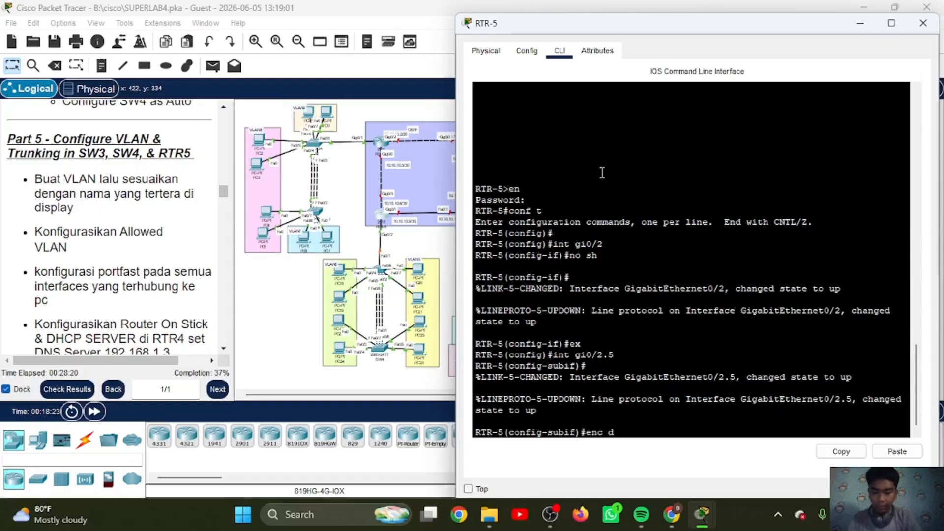
pyautogui.write('o 5')
pyautogui.press('Return')
# Step: Assign IP address 192.168.5.1 with mask 255.255.255.0 to subinterface gi0/2.5 and exit its configuration
pyautogui.write('i')
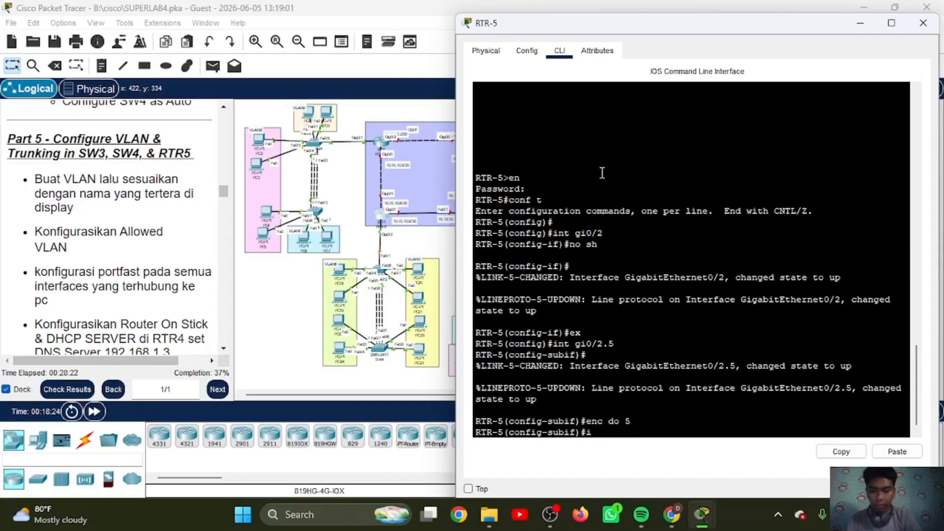
pyautogui.write('p add 192.')
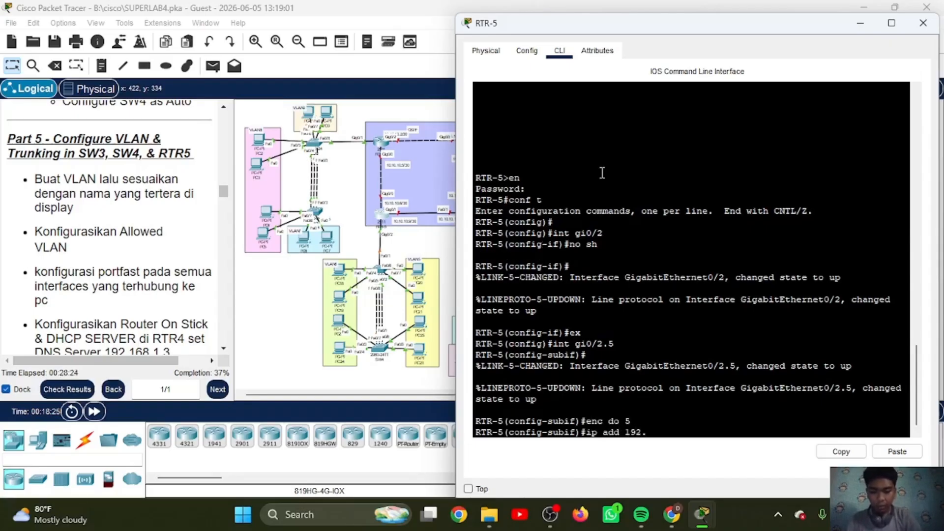
pyautogui.write('168.5.1')
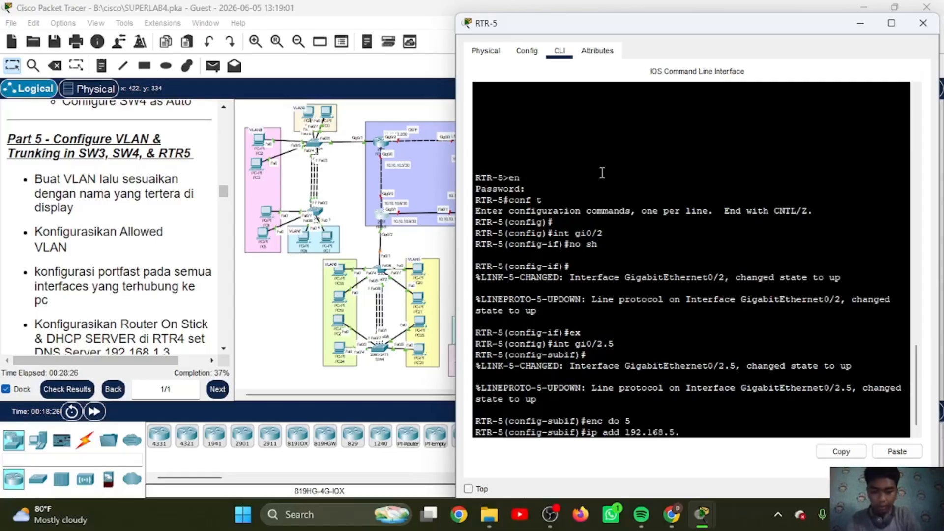
pyautogui.click(897, 452)
pyautogui.press('Return')
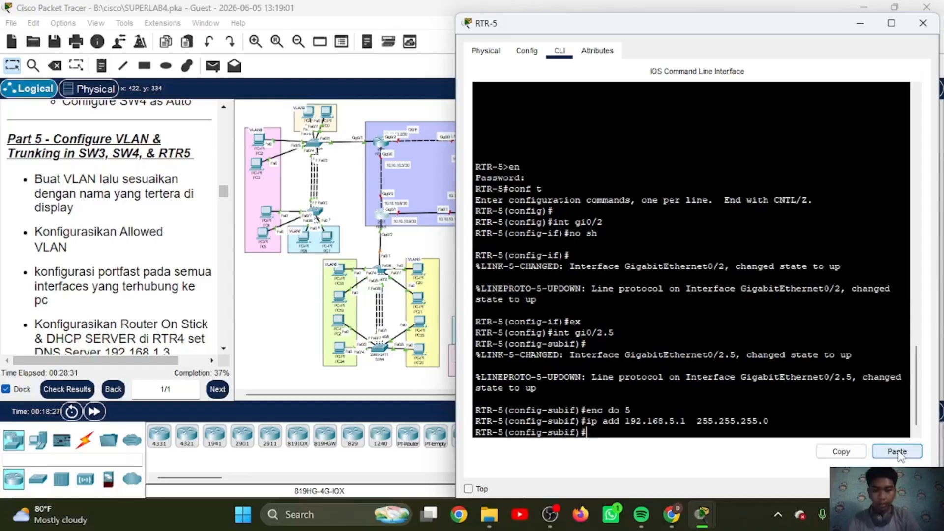
pyautogui.write('ex')
pyautogui.press('Return')
# Step: Create subinterface gi0/2.6 on RTR-5 with dot1Q encapsulation for VLAN 6
pyautogui.write('int')
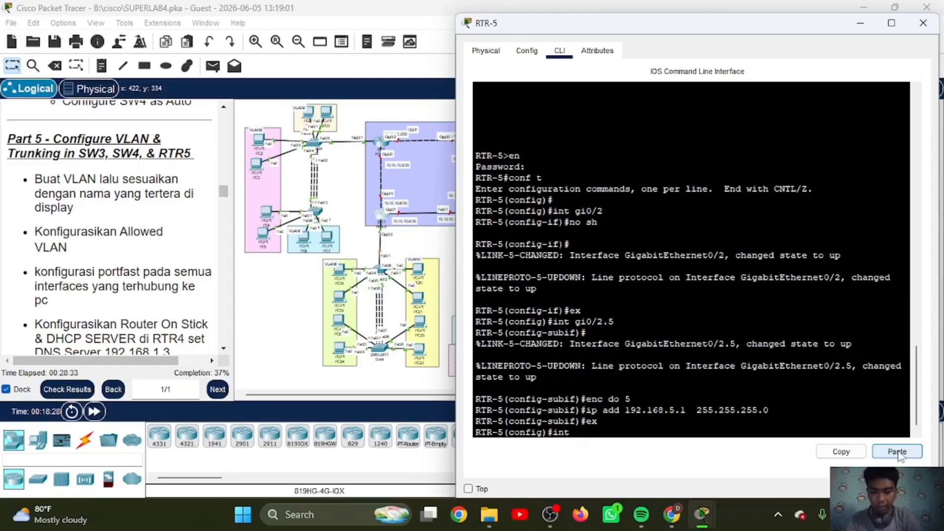
pyautogui.write(' gi0/2.6')
pyautogui.press('Return')
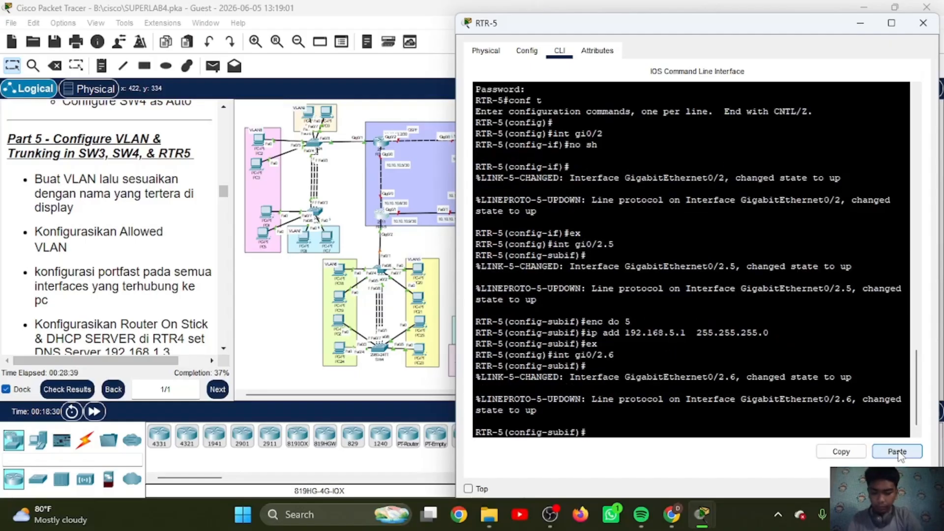
pyautogui.write('enc do 6')
pyautogui.press('Return')
# Step: Assign IP address 192.168.6.1 with mask 255.255.255.0 to subinterface gi0/2.6 and exit its configuration
pyautogui.write('ip')
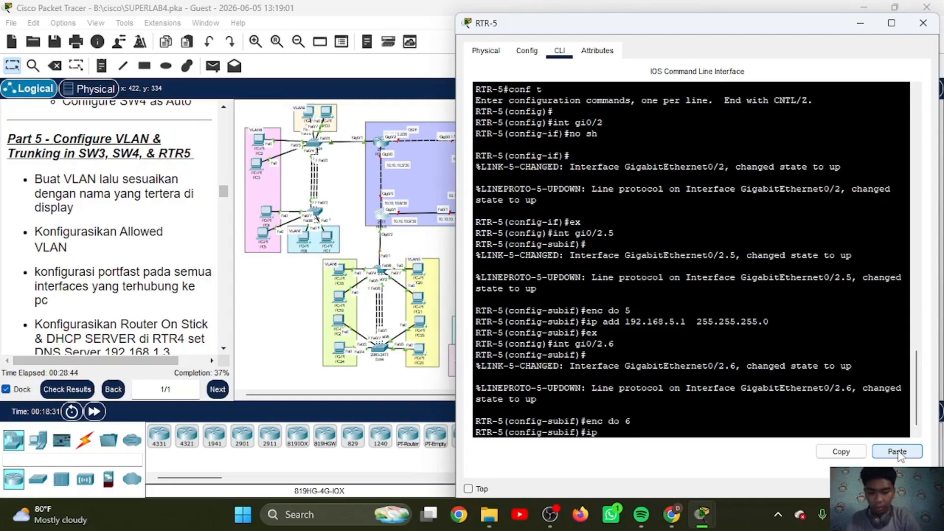
pyautogui.write(' add 192.168.6.1')
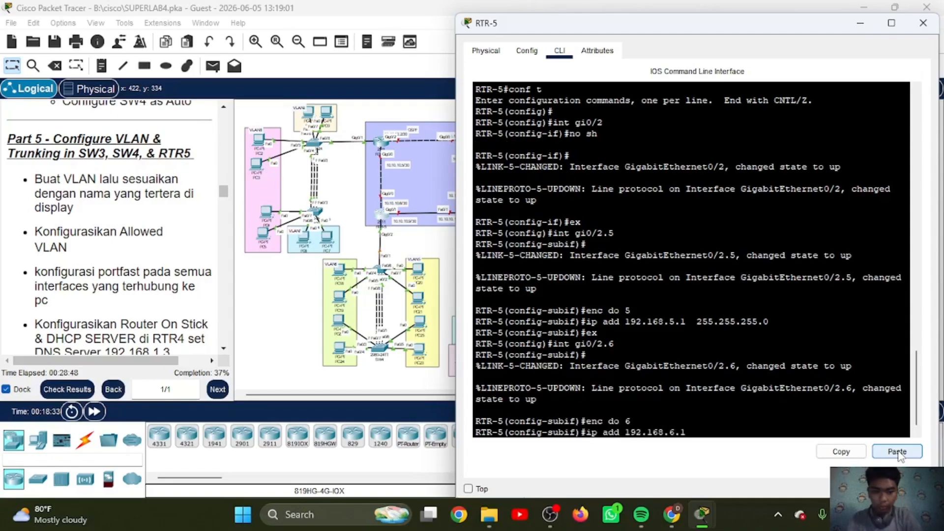
pyautogui.click(897, 452)
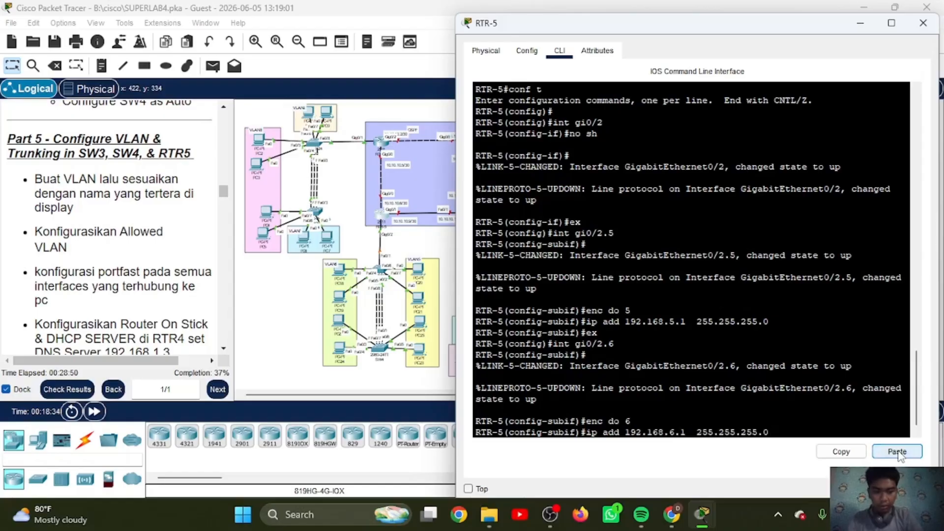
pyautogui.press('Return')
pyautogui.write('ex')
pyautogui.press('Return')
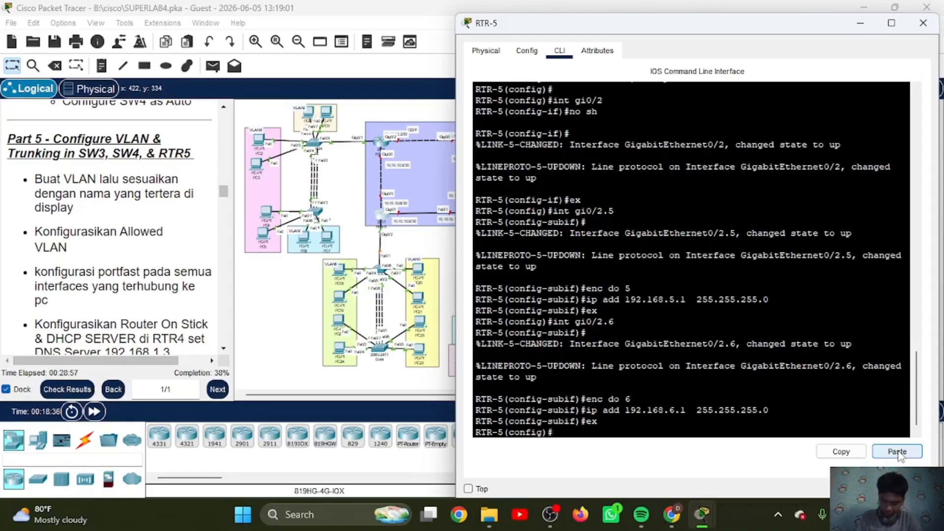
# Step: Create the DHCP pool VLAN5 on RTR-5 with network 192.168.5.0 and mask 255.255.255.0
pyautogui.write('ip dh')
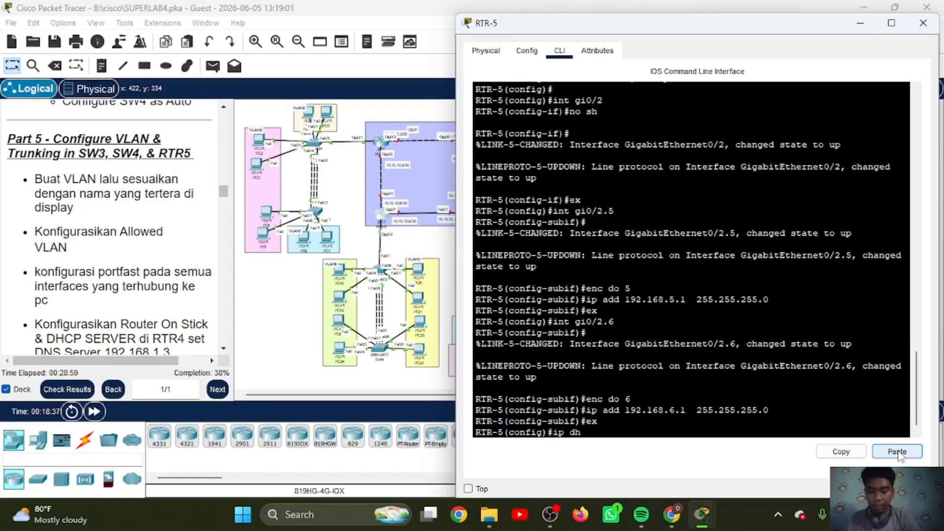
pyautogui.write(' pc VLAN5')
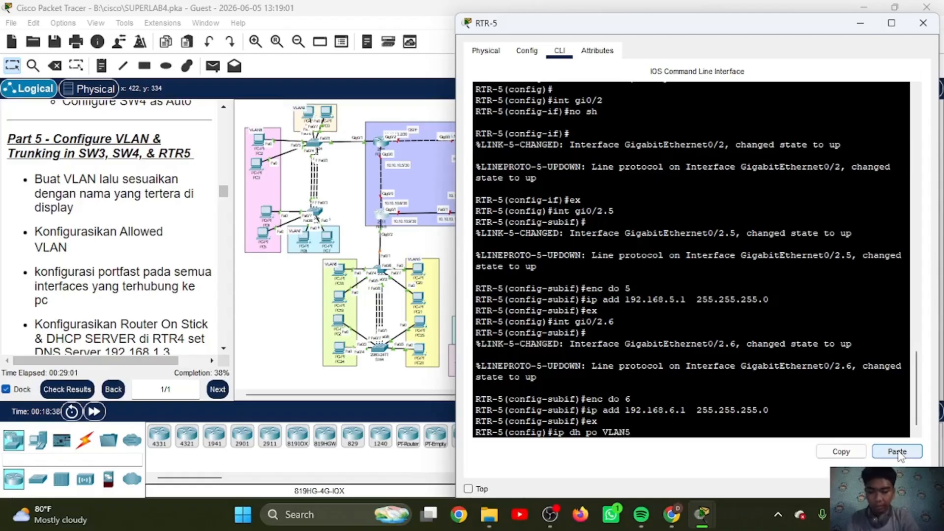
pyautogui.press('Return')
pyautogui.write('ne 192')
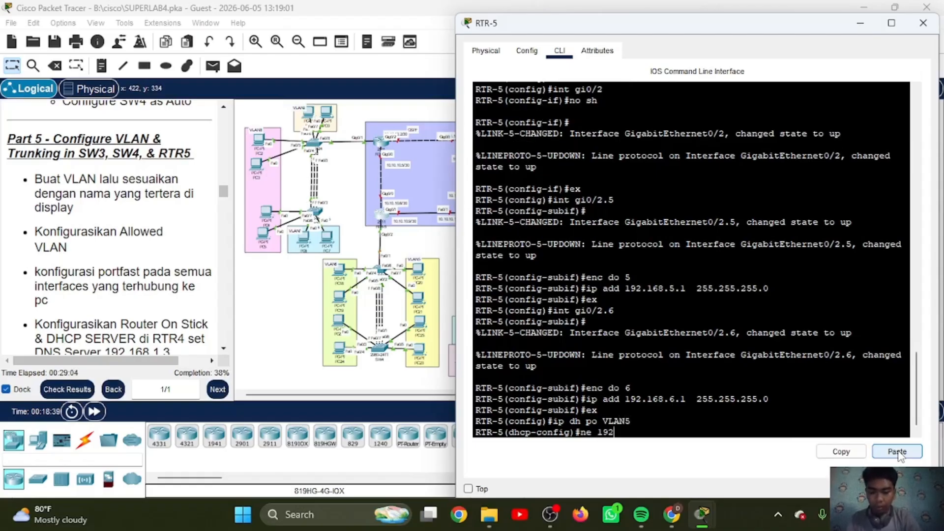
pyautogui.write('.168.')
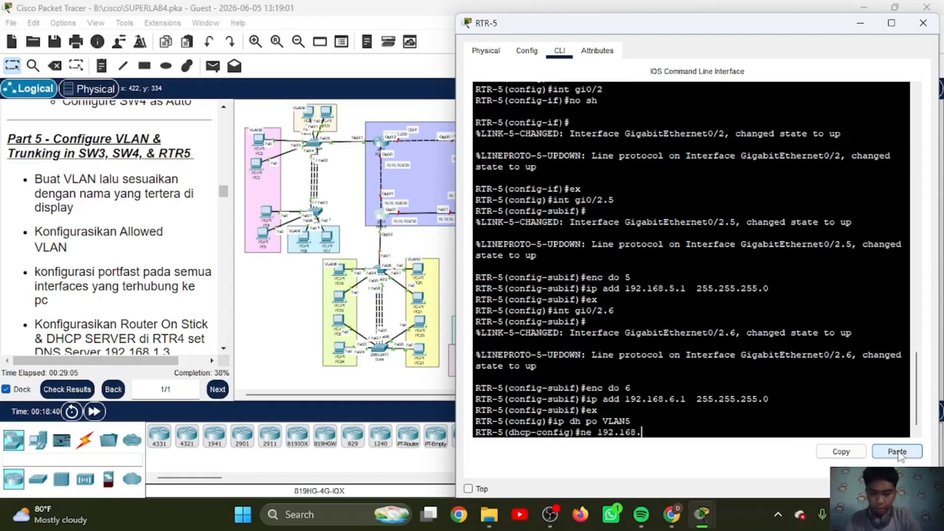
pyautogui.write('5.0')
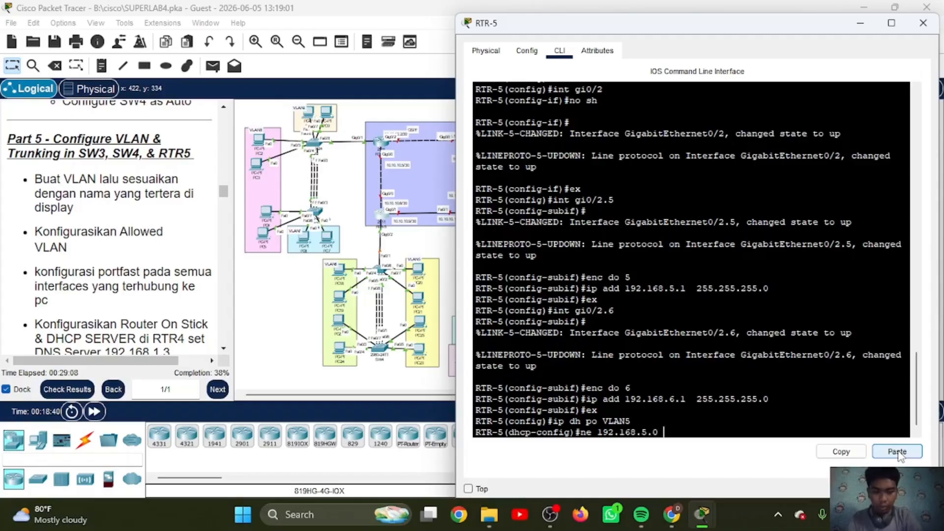
pyautogui.click(897, 451)
pyautogui.press('Return')
# Step: Set the VLAN5 pool's default router to 192.168.5.1 and its DNS server to 192.168.1.3
pyautogui.write('de ')
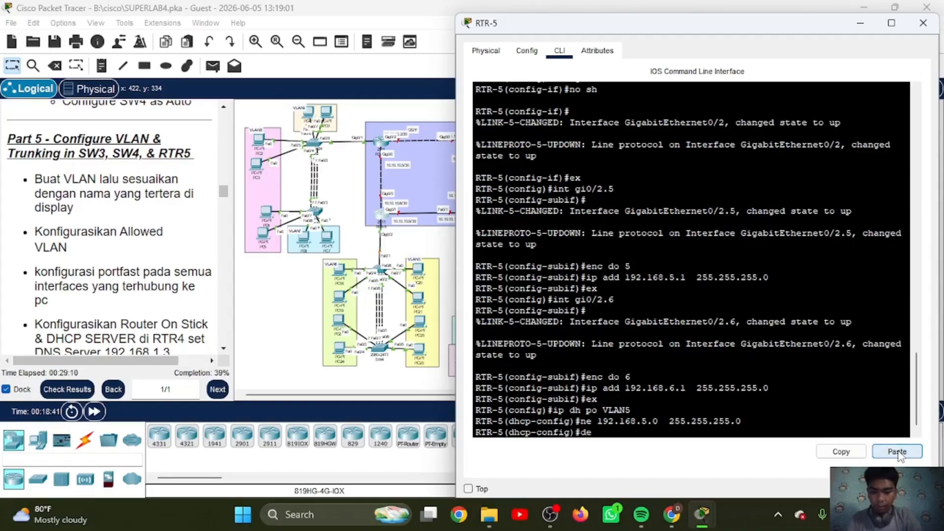
pyautogui.write('192.168')
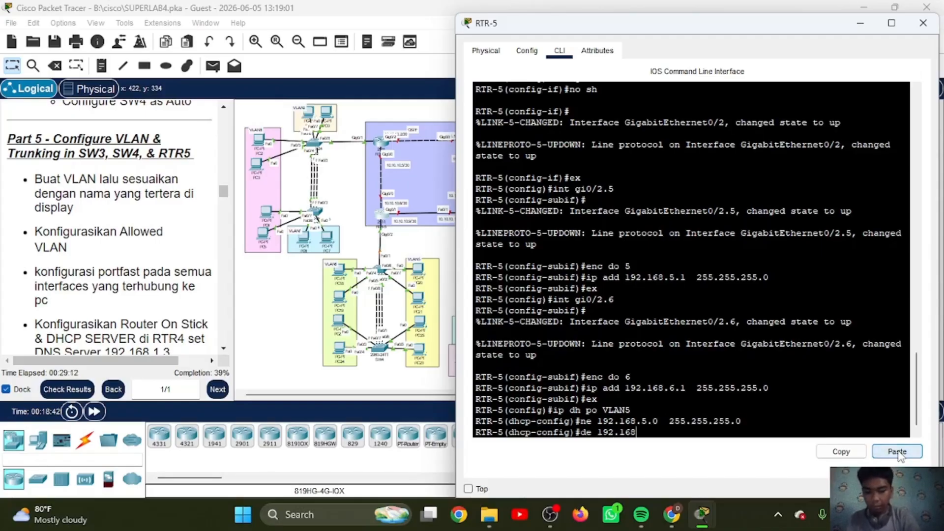
pyautogui.write('.5.1')
pyautogui.press('Return')
pyautogui.write('dn 192.')
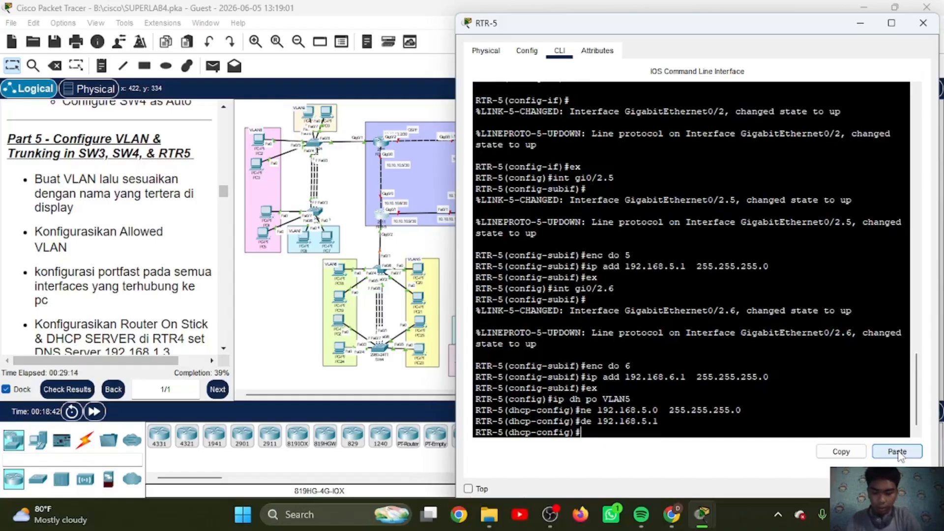
pyautogui.write('168.1.')
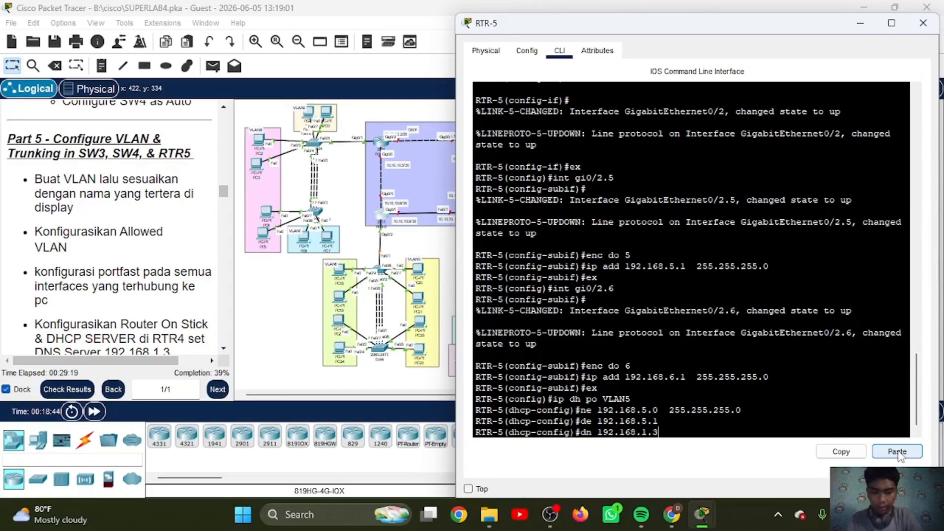
pyautogui.write('3')
pyautogui.press('Return')
# Step: Create the DHCP pool VLAN6 on RTR-5 with network 192.168.6.0 and mask 255.255.255.0
pyautogui.write('ip dh pi')
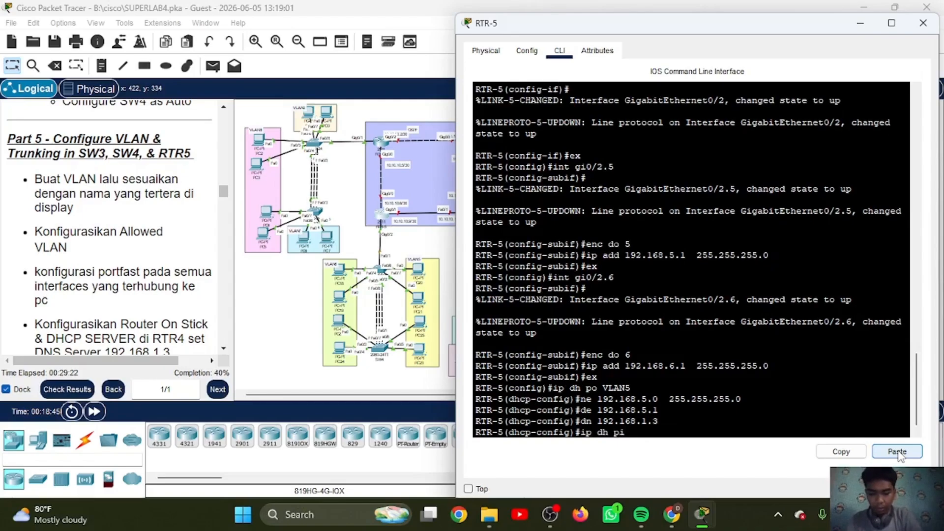
pyautogui.press('BackSpace')
pyautogui.write('o VLAN6')
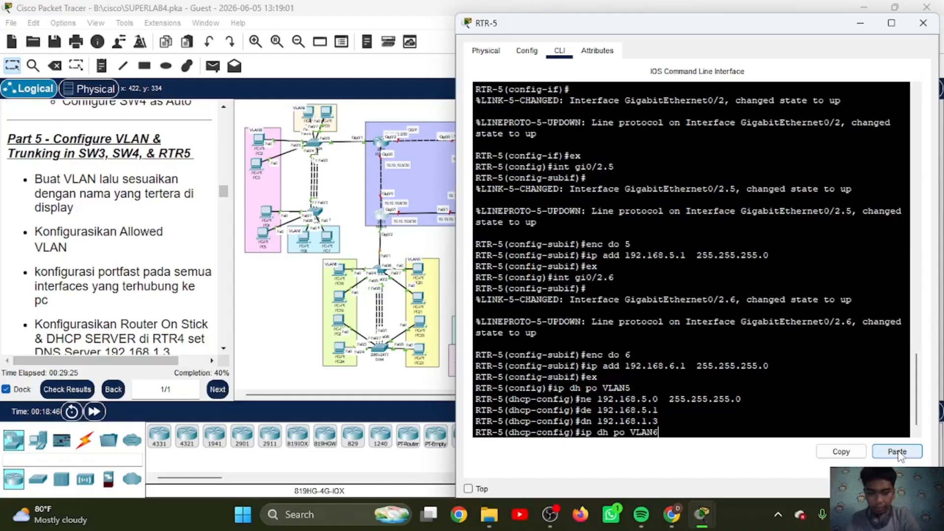
pyautogui.press('Return')
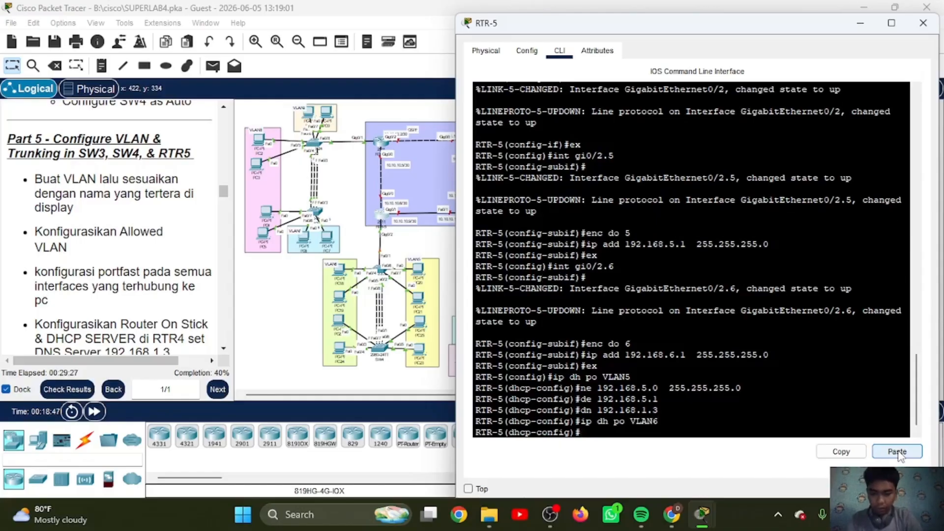
pyautogui.write('ne 19')
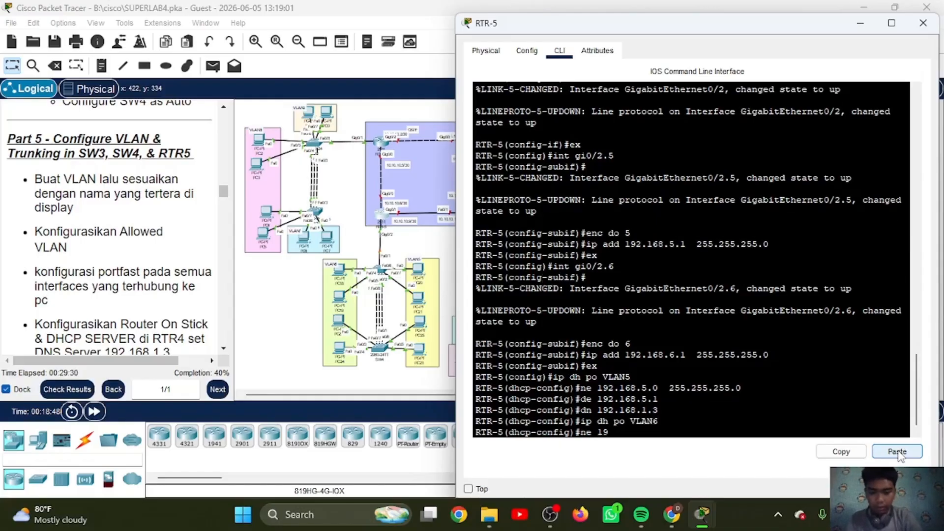
pyautogui.write('2.168.6.')
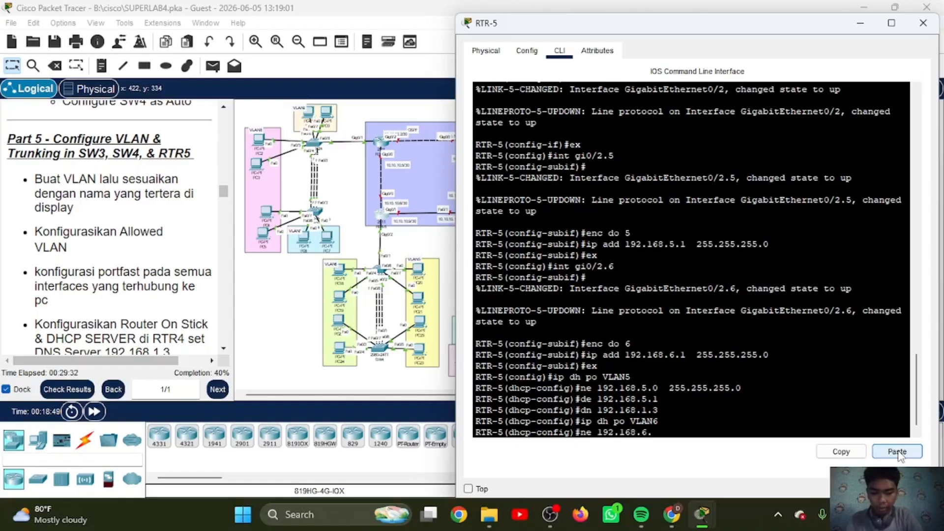
pyautogui.write('0')
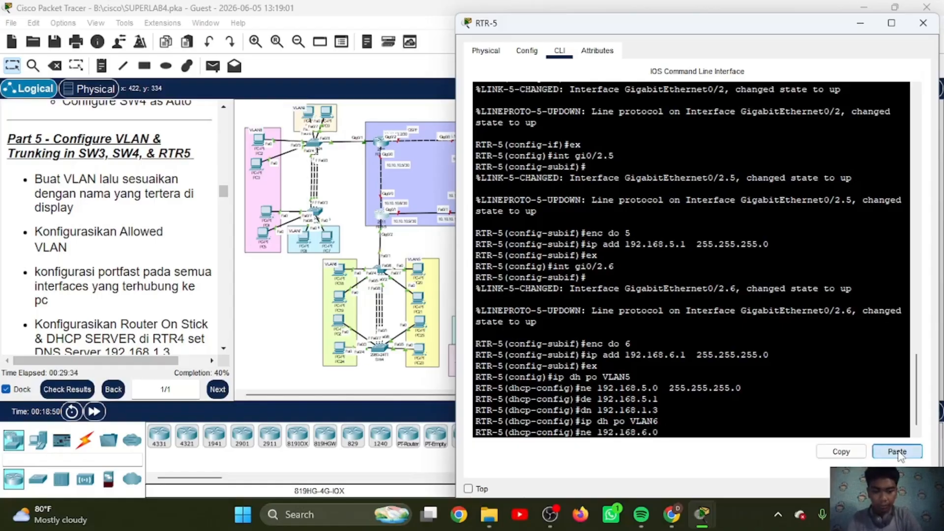
pyautogui.click(897, 451)
pyautogui.press('Return')
# Step: Set the VLAN6 pool's default router to 192.168.6.1 and DNS server to 192.168.1.3, and exit the pool configuration
pyautogui.write('de 192')
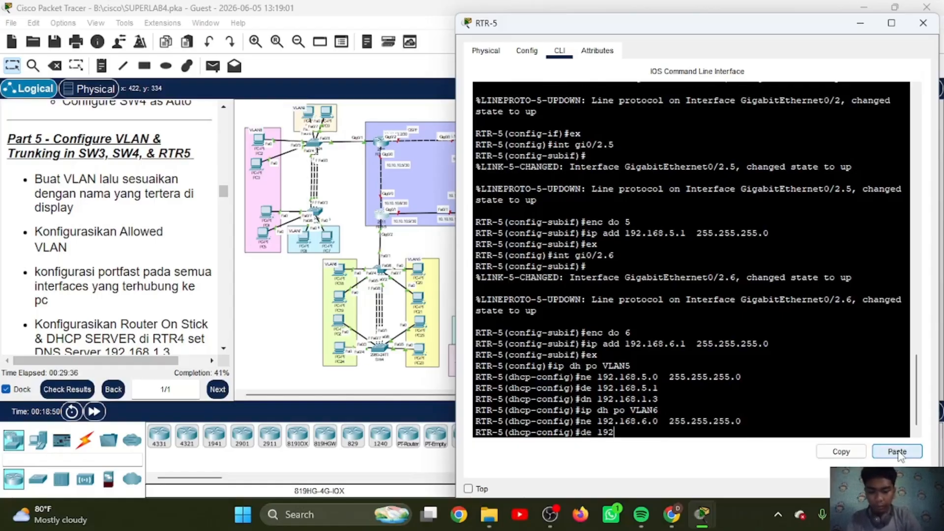
pyautogui.write('.168.6.1')
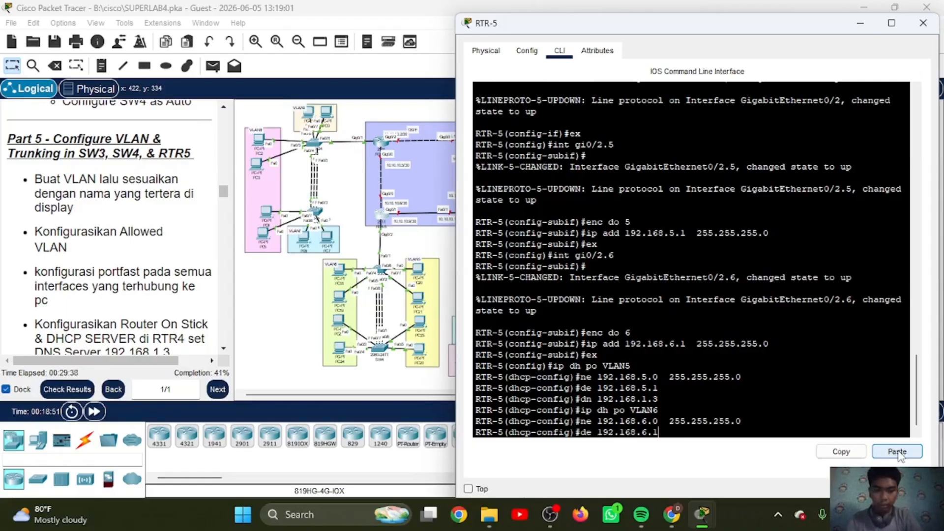
pyautogui.press('Return')
pyautogui.write('dn 192.')
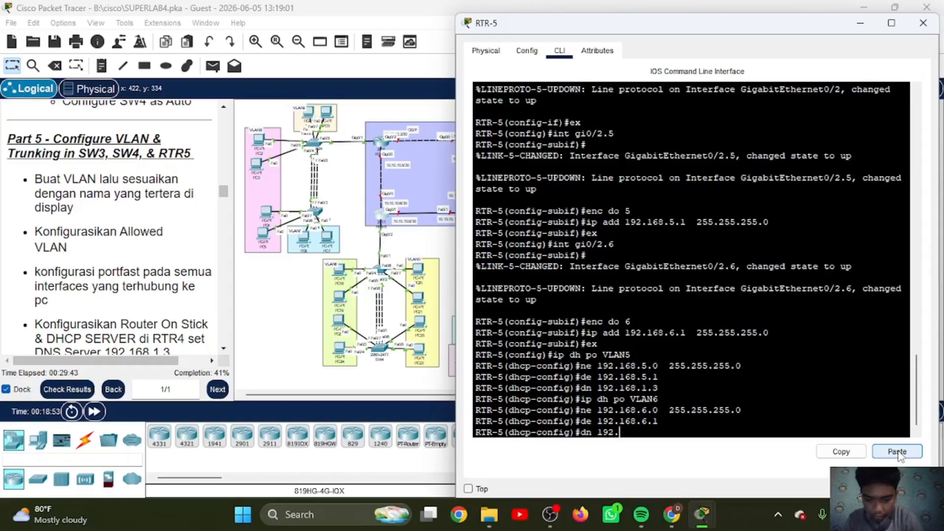
pyautogui.write('168')
pyautogui.press('BackSpace')
pyautogui.press('BackSpace')
pyautogui.write('1')
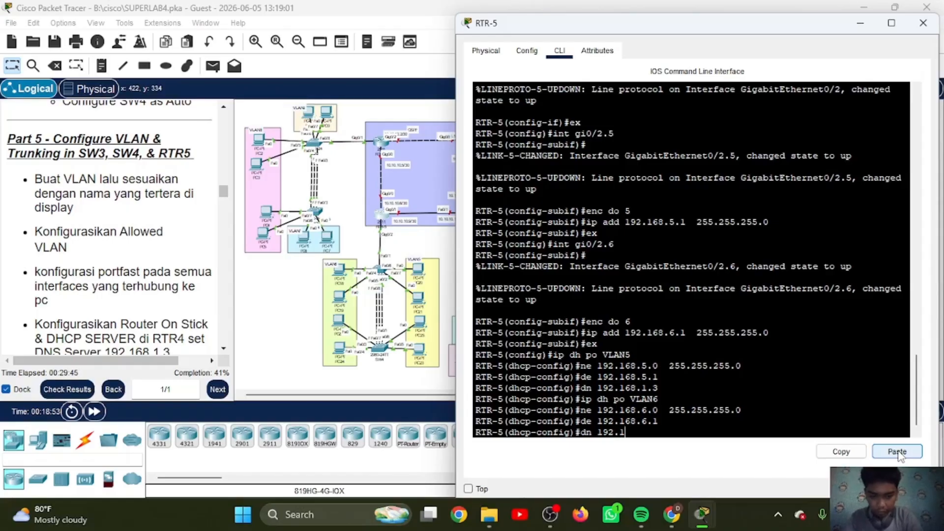
pyautogui.write('68.1.3')
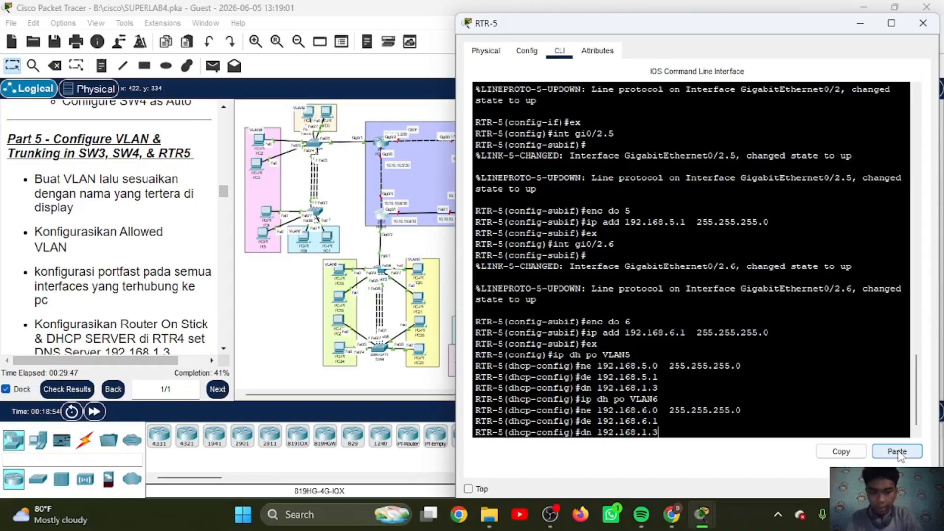
pyautogui.press('Return')
pyautogui.write('ex')
pyautogui.press('Return')
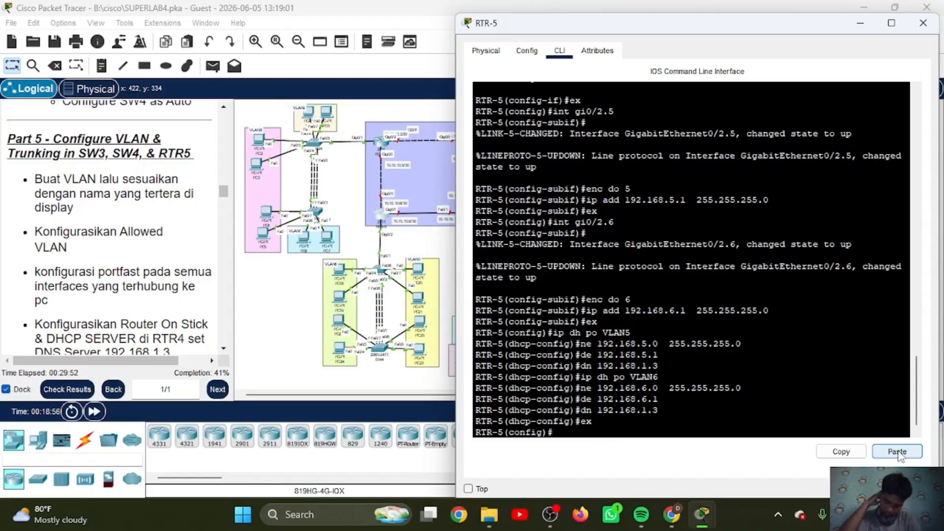
# Step: Exclude 192.168.5.1 and 192.168.6.1 from DHCP assignment on RTR-5 and put its window away
pyautogui.write('ip dh')
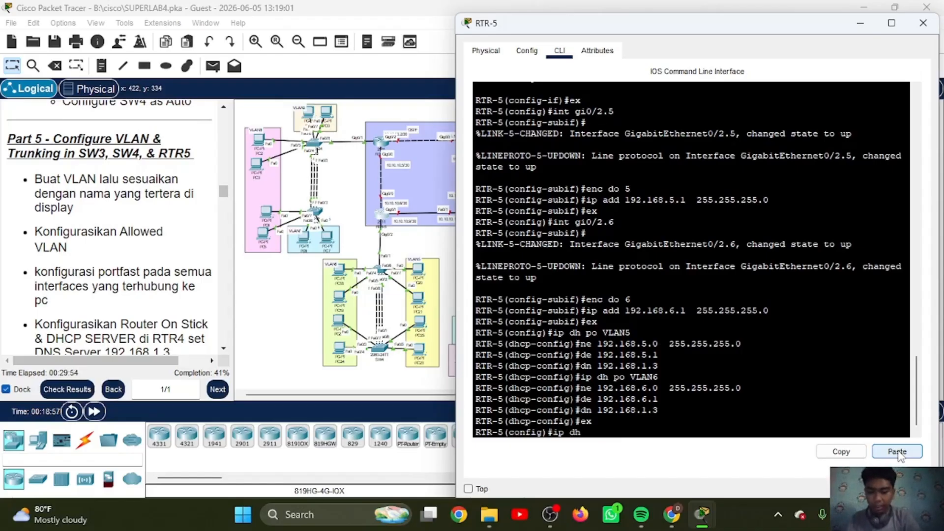
pyautogui.write(' ex 192.168.5.1')
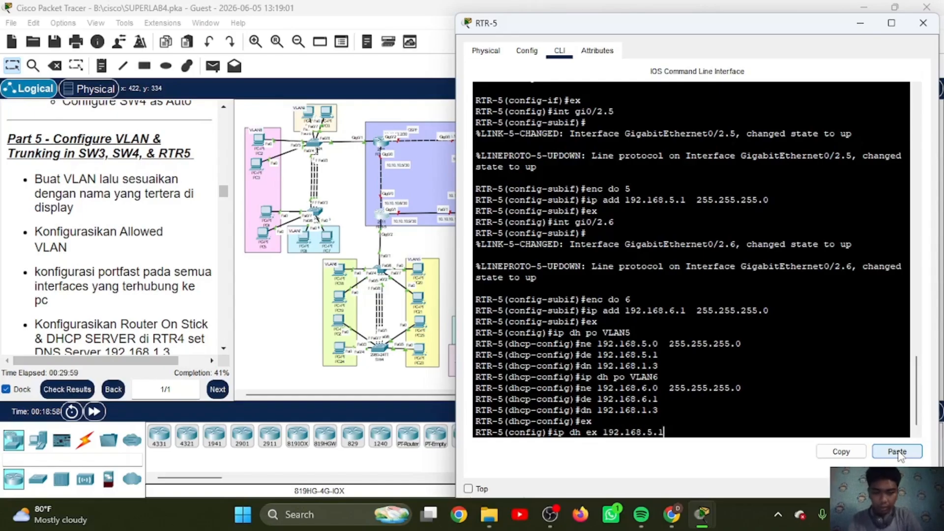
pyautogui.press('Return')
pyautogui.press('Up')
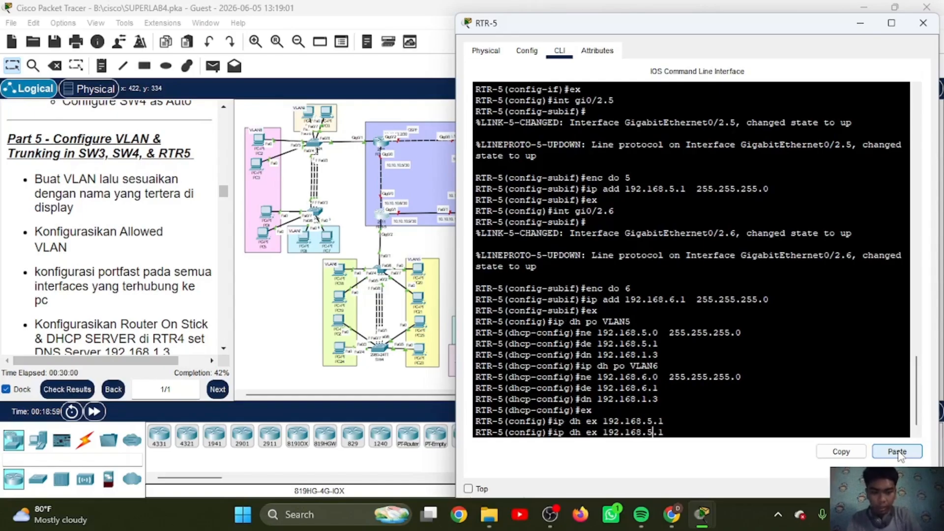
pyautogui.press('BackSpace')
pyautogui.write('6')
pyautogui.press('Return')
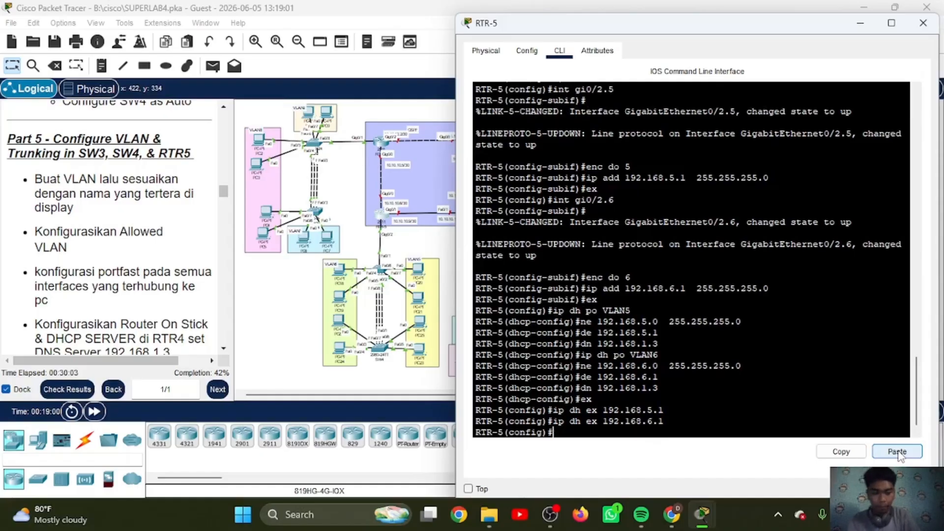
pyautogui.write('ex')
pyautogui.press('BackSpace')
pyautogui.press('BackSpace')
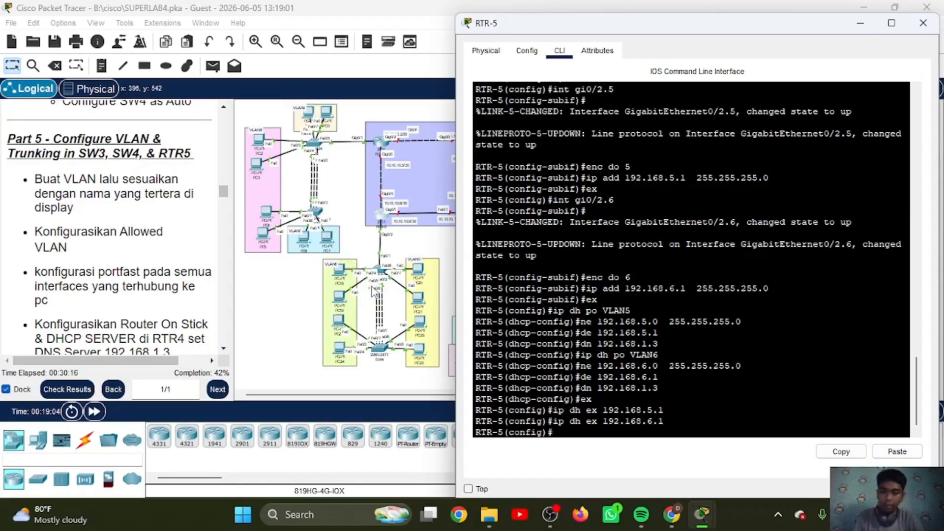
pyautogui.click(860, 23)
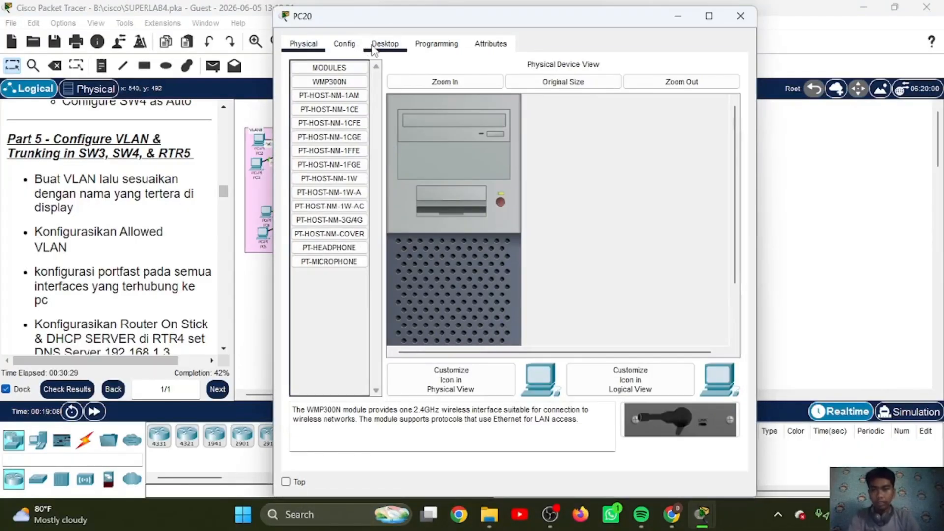
# Step: Switch PC20's IPv4 configuration to DHCP and put its window away
pyautogui.click(384, 44)
pyautogui.click(346, 98)
pyautogui.click(299, 121)
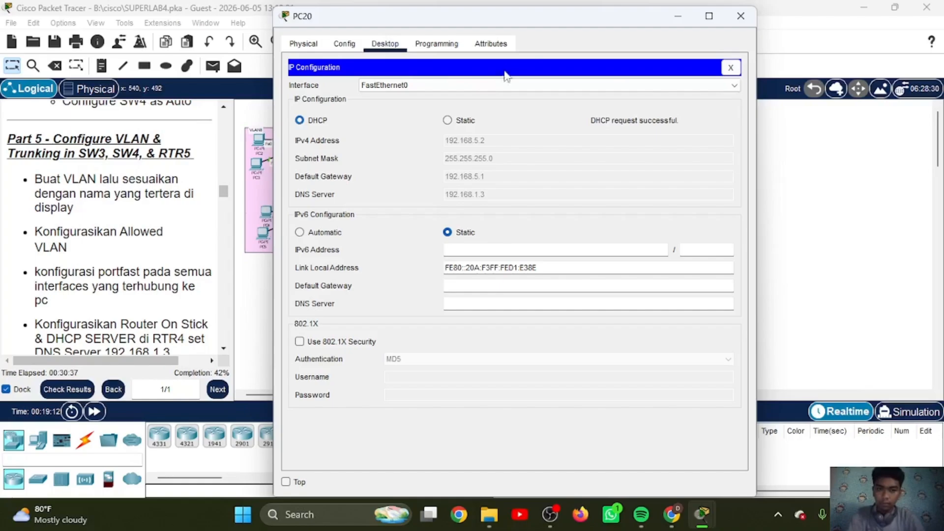
pyautogui.click(680, 17)
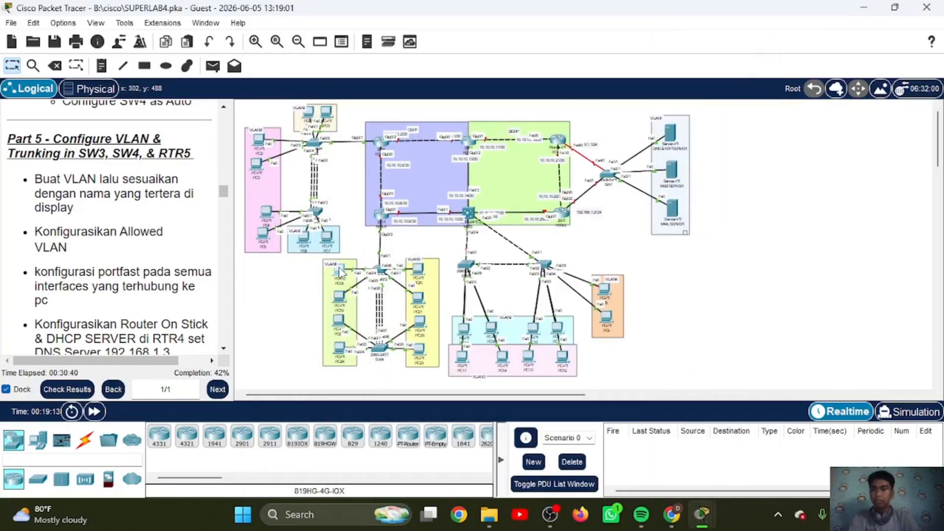
# Step: Switch PC18's IPv4 configuration to DHCP and put its window away
pyautogui.click(339, 272)
pyautogui.click(385, 43)
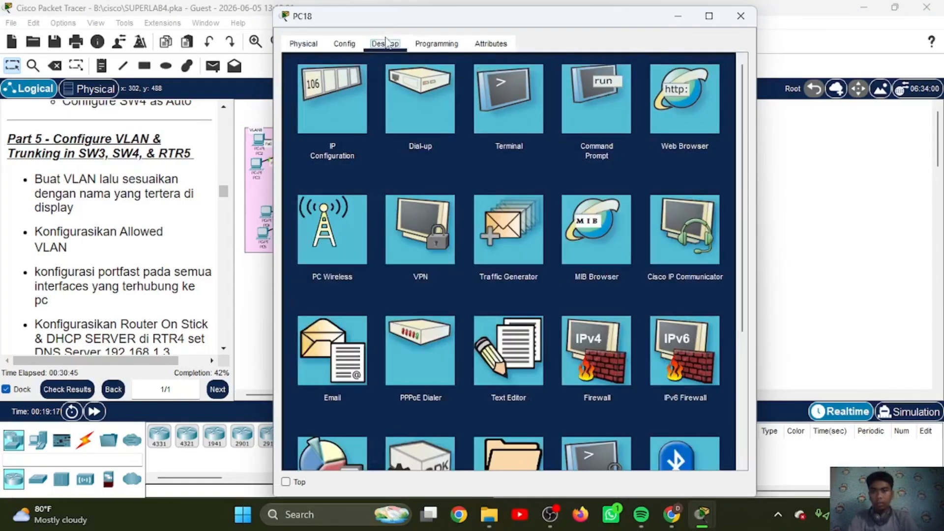
pyautogui.click(328, 112)
pyautogui.click(300, 120)
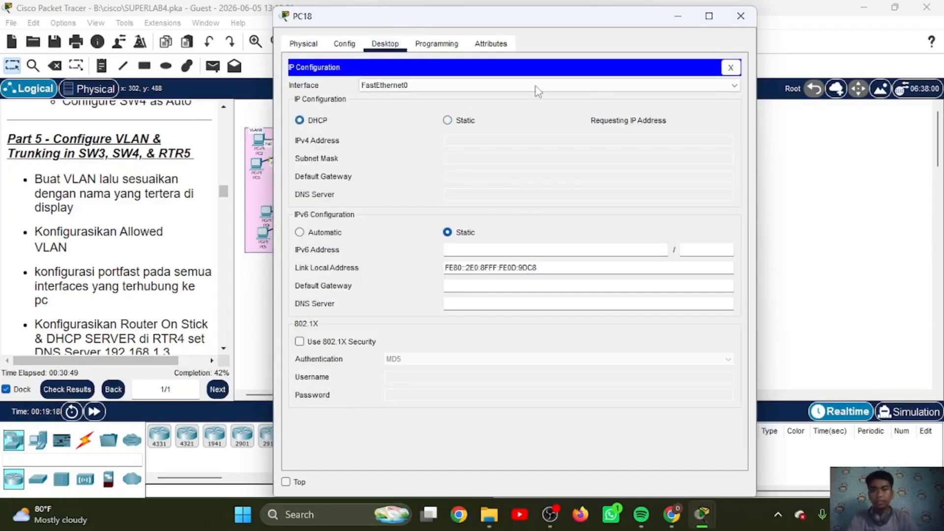
pyautogui.click(678, 18)
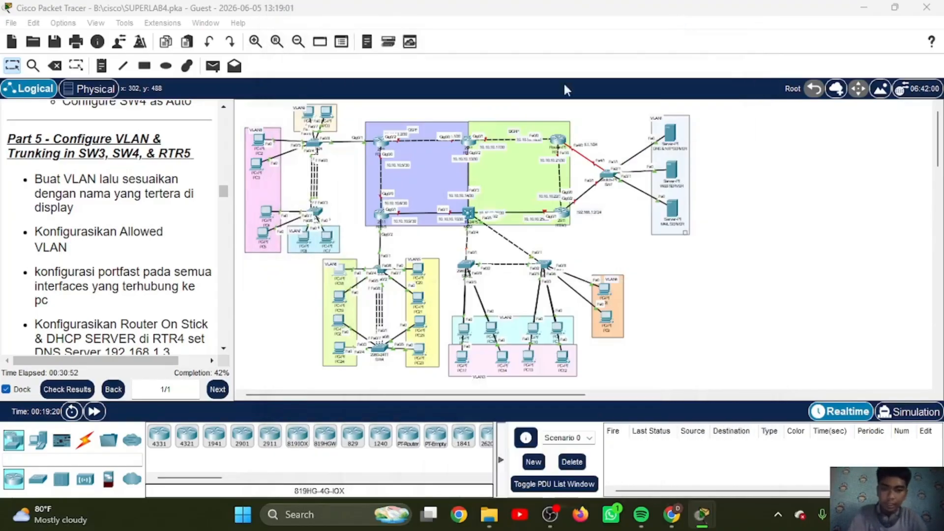
# Step: Switch PC7's IPv4 configuration to DHCP and put its window away
pyautogui.click(328, 238)
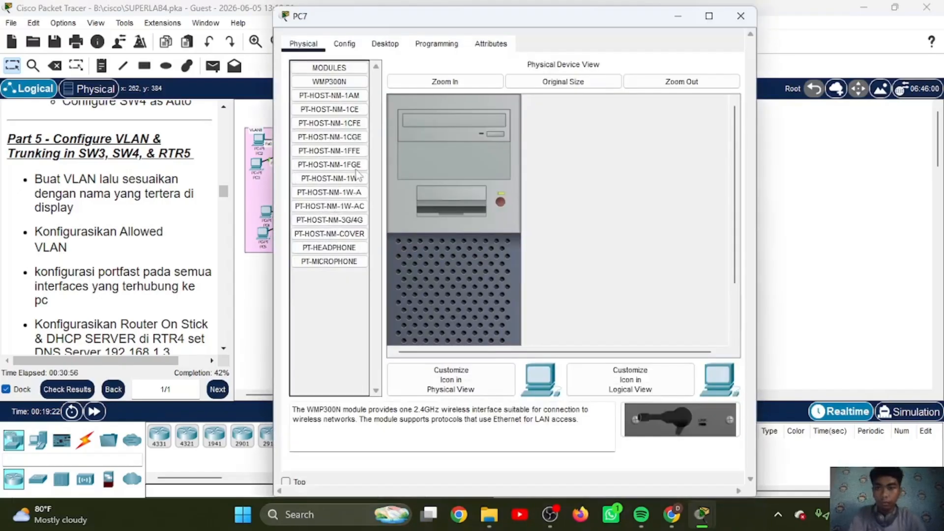
pyautogui.click(385, 43)
pyautogui.click(328, 126)
pyautogui.click(300, 120)
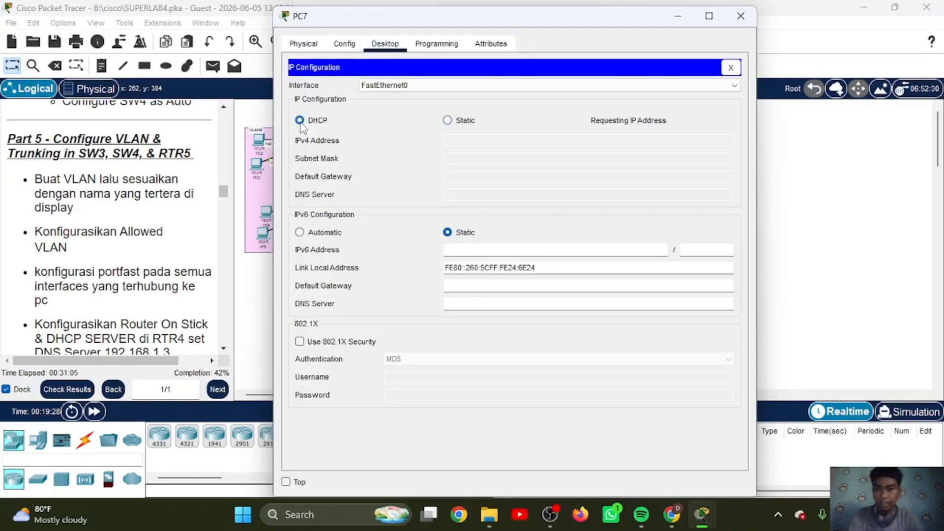
pyautogui.click(678, 17)
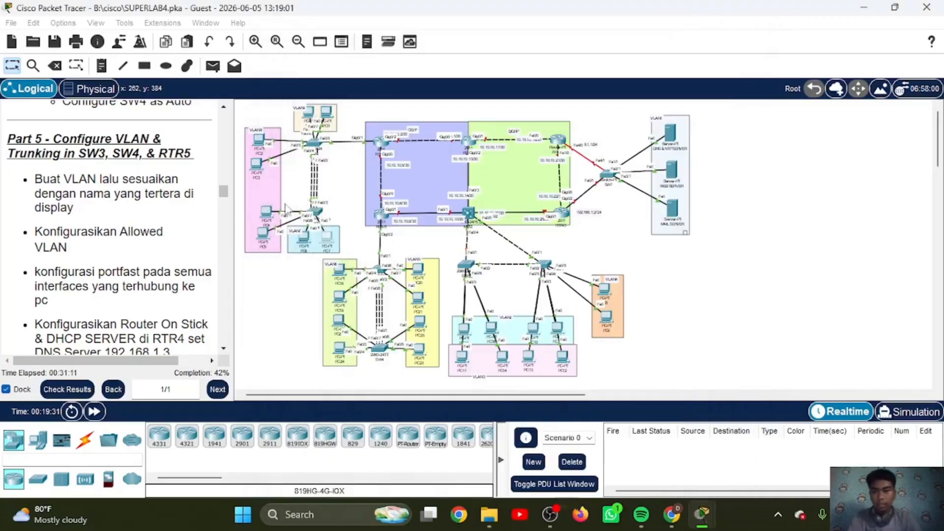
# Step: Switch PC2's IPv4 configuration to DHCP and put its window away
pyautogui.click(261, 142)
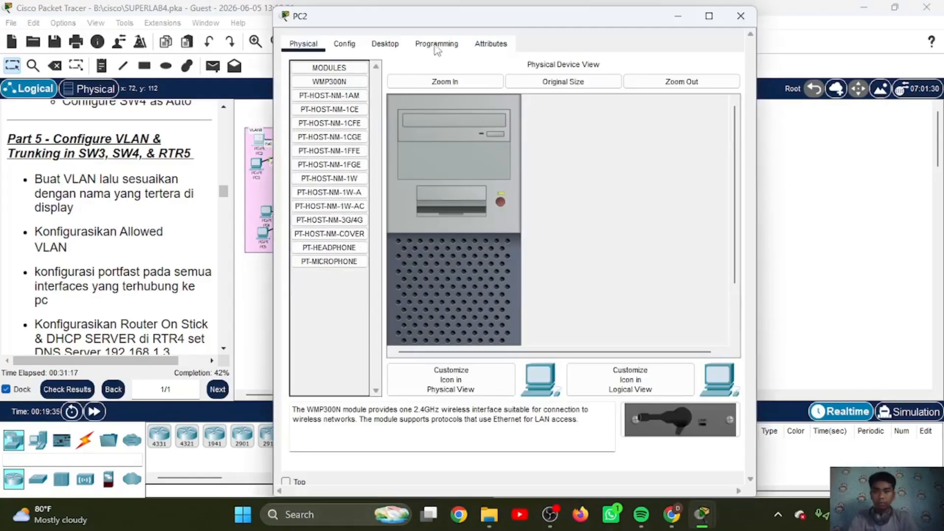
pyautogui.click(384, 43)
pyautogui.click(343, 81)
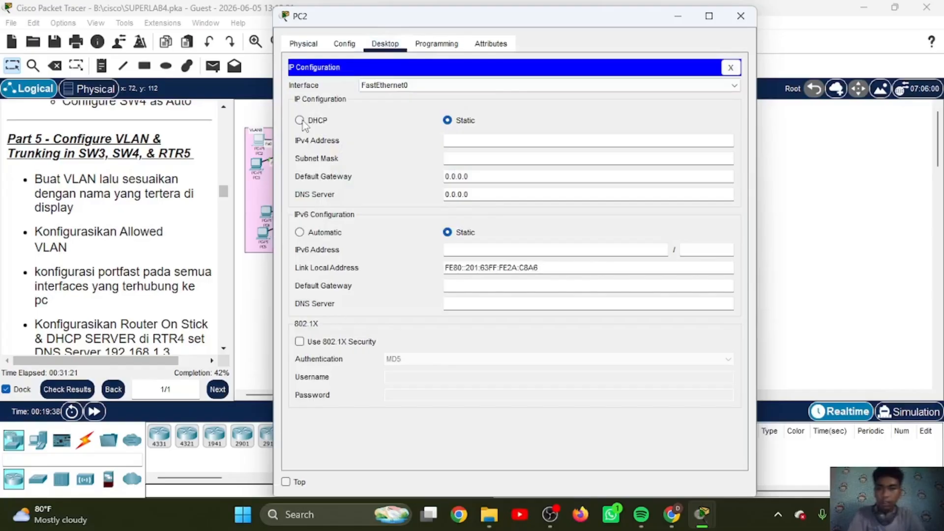
pyautogui.click(300, 121)
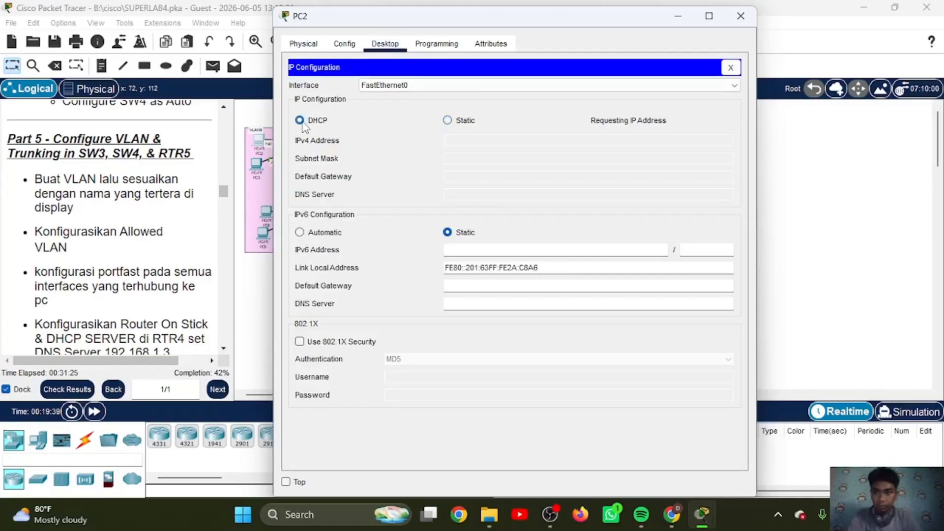
pyautogui.click(677, 16)
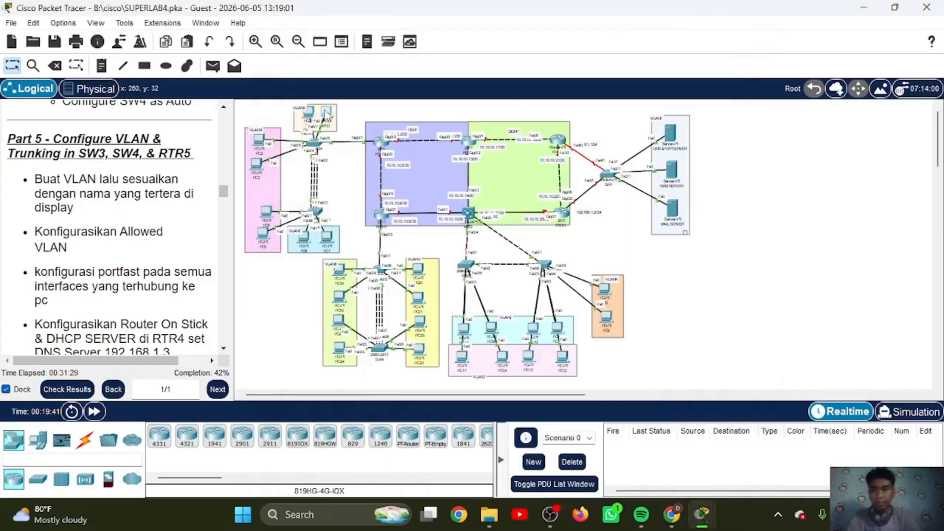
# Step: Switch PC0's IPv4 configuration to DHCP and put its window away
pyautogui.click(326, 115)
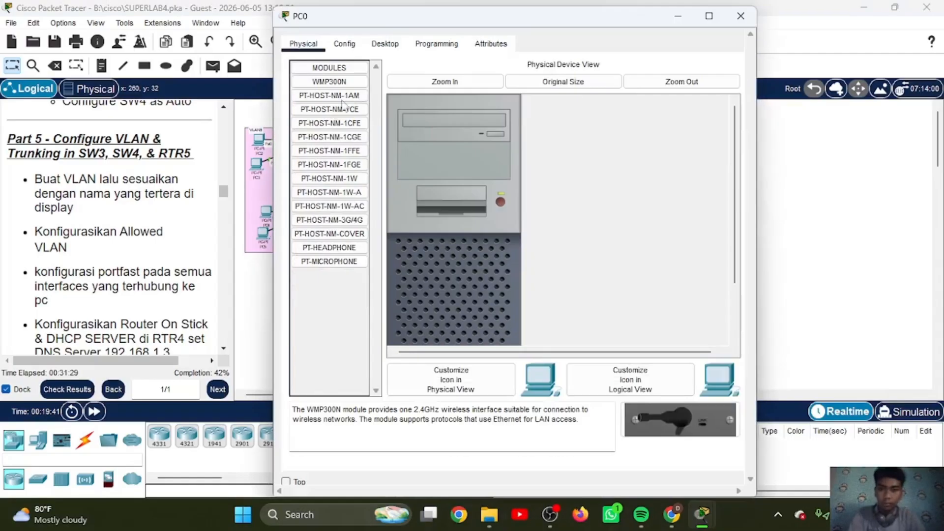
pyautogui.click(386, 44)
pyautogui.click(350, 84)
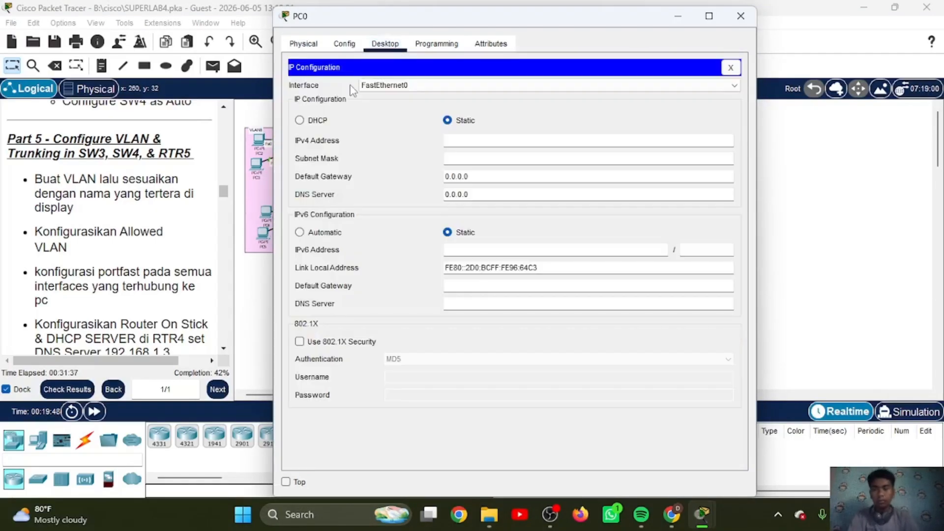
pyautogui.click(300, 120)
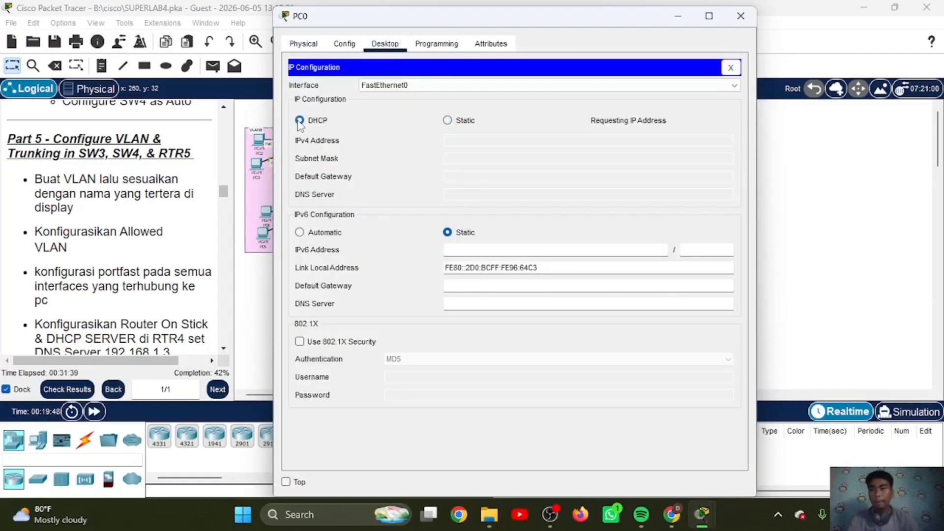
pyautogui.click(680, 20)
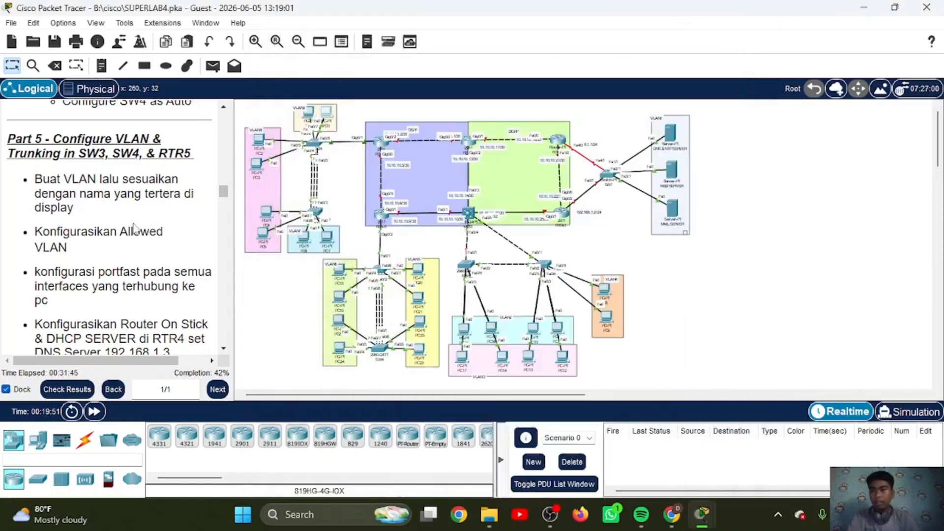
# Step: Read the Part 6 instructions on VTP, VLANs and trunking for SW5, SW6 and Core-SW1
pyautogui.scroll(-4, 134, 228)
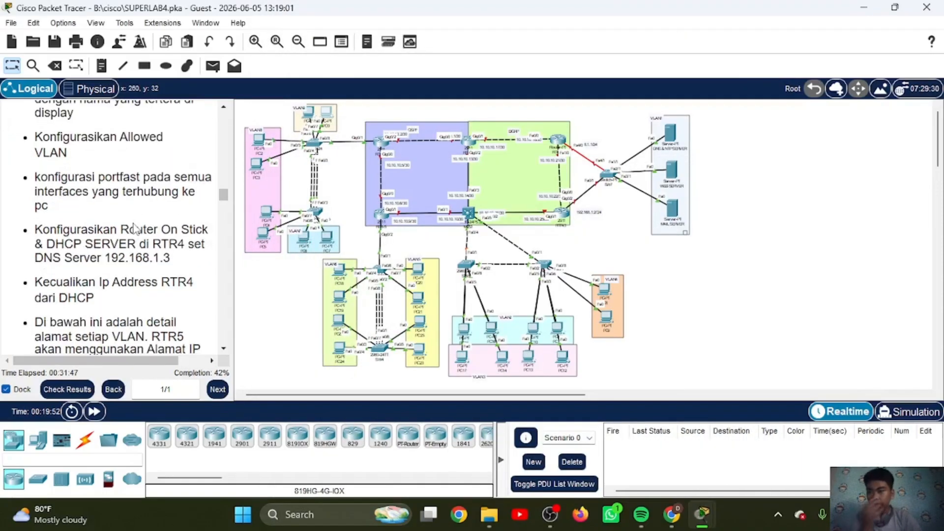
pyautogui.scroll(-7, 135, 229)
pyautogui.scroll(-8, 133, 228)
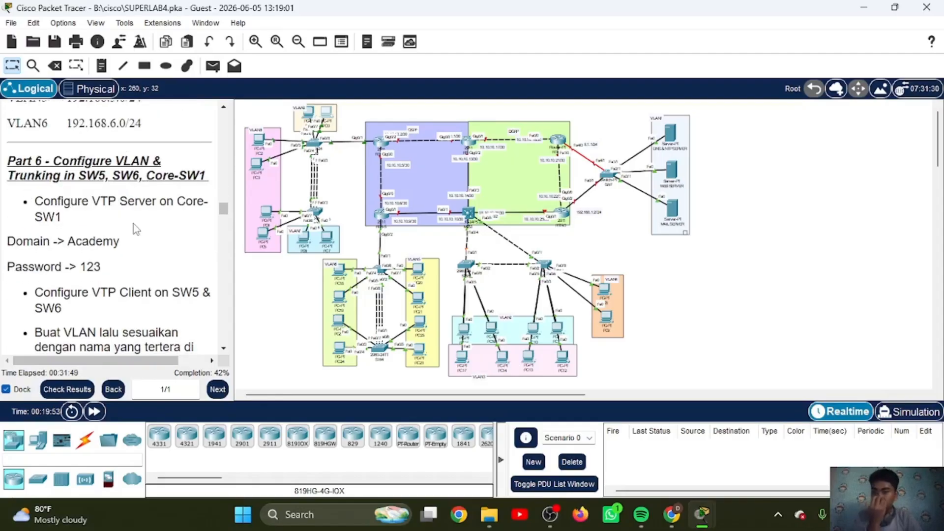
pyautogui.scroll(-2, 136, 228)
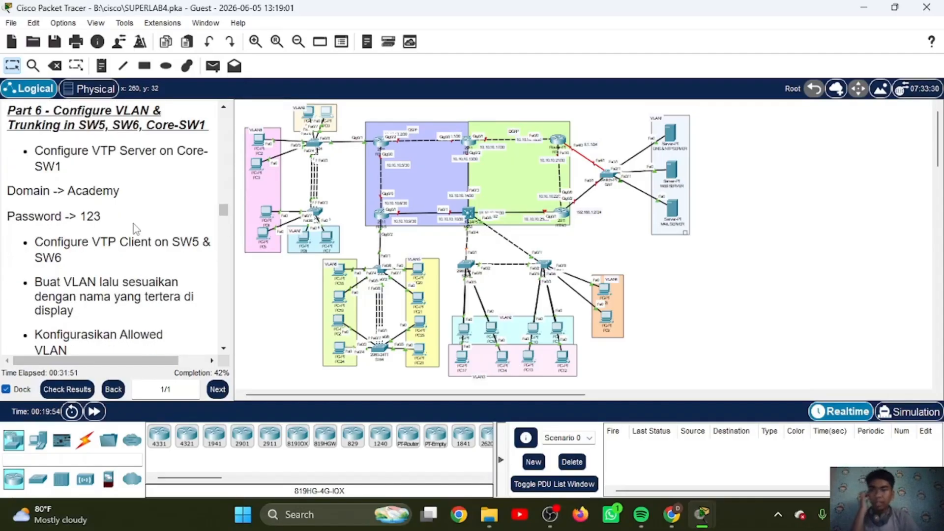
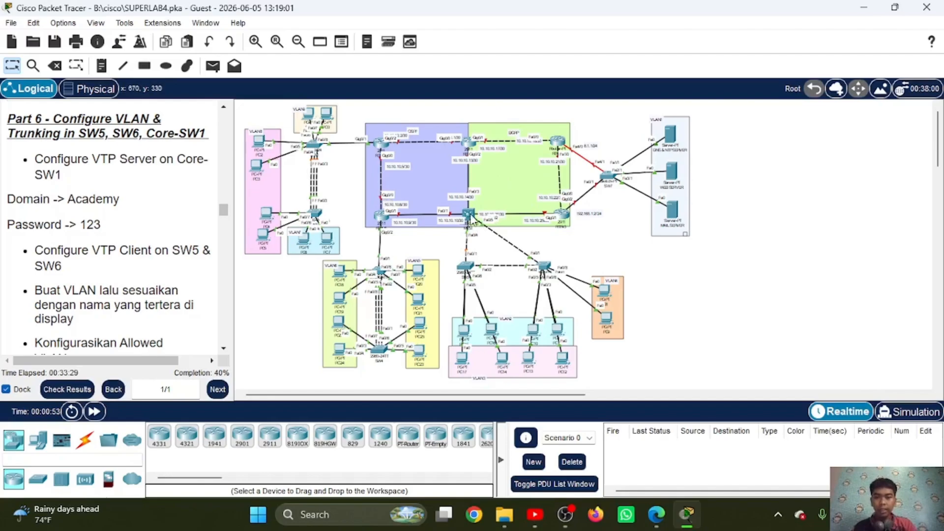
# Step: Open MLS1's command line and enter global configuration mode, supplying the enable password
pyautogui.click(468, 215)
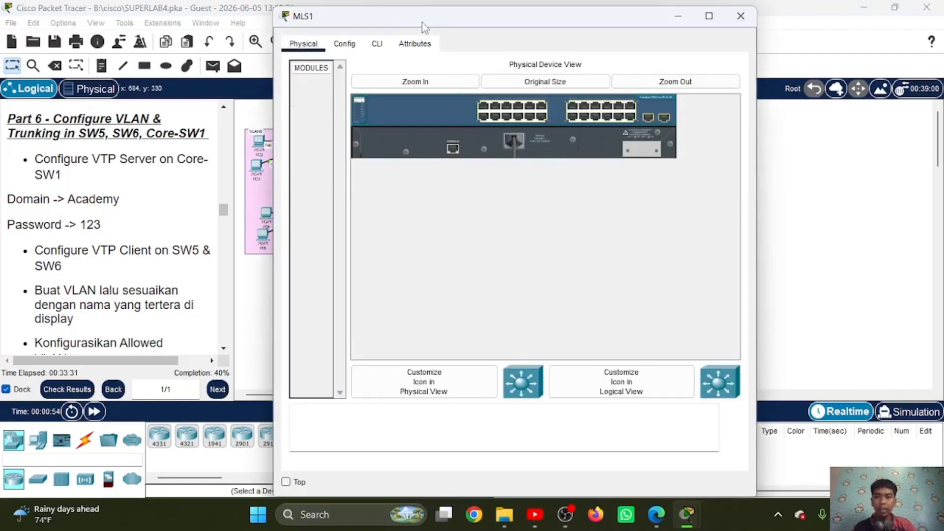
pyautogui.moveTo(421, 21); pyautogui.dragTo(600, 36)
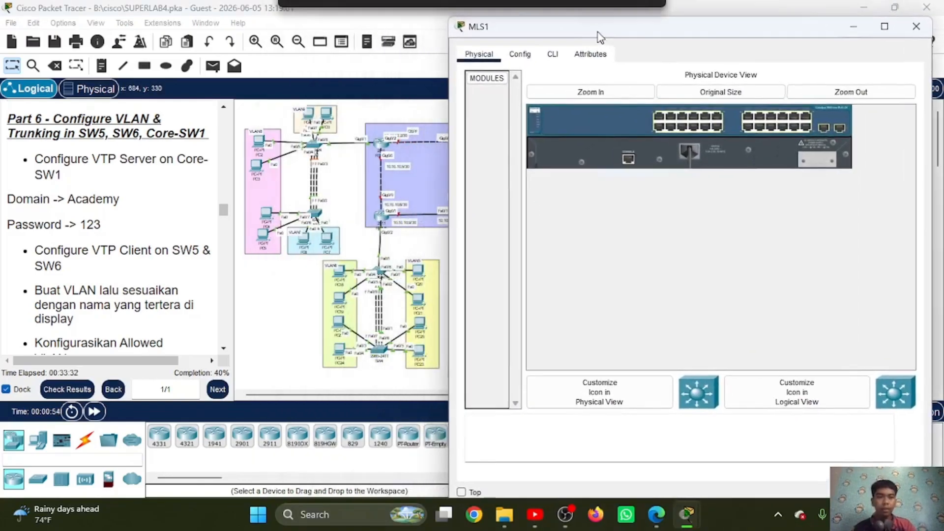
pyautogui.click(549, 57)
pyautogui.press('Return')
pyautogui.write('en')
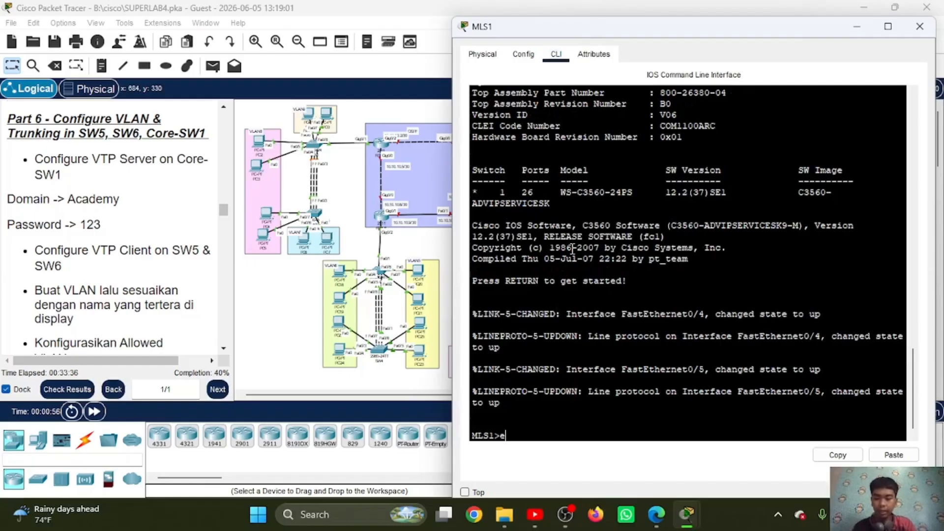
pyautogui.press('Return')
pyautogui.write('123')
pyautogui.press('Return')
pyautogui.write('conf')
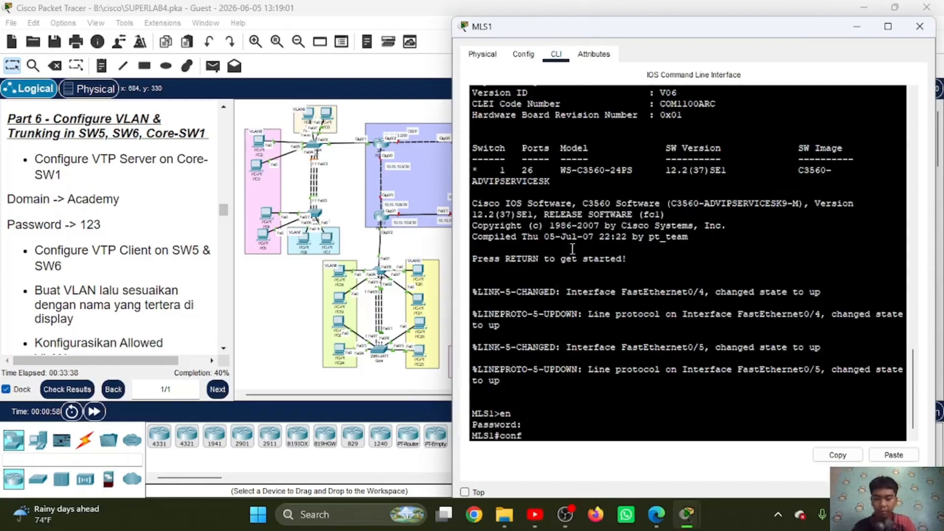
pyautogui.write(' t')
pyautogui.press('Return')
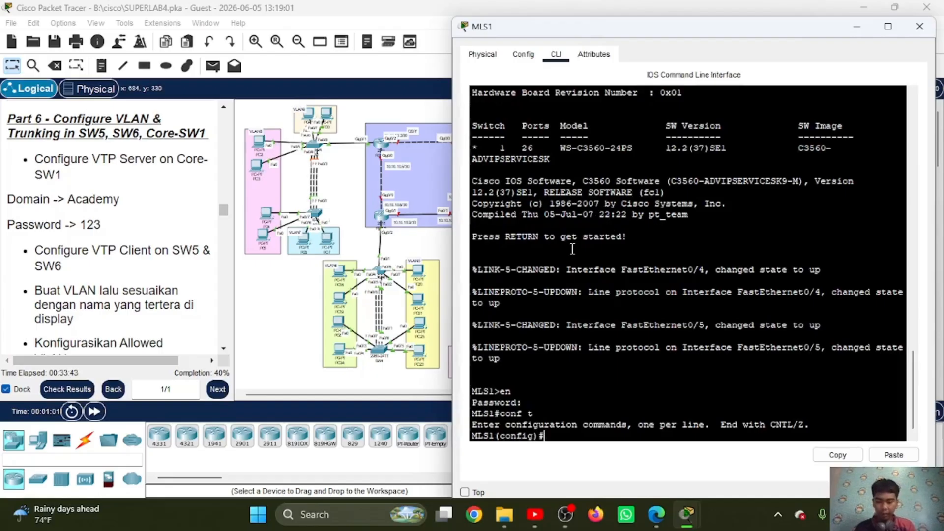
# Step: Set MLS1 to VTP server mode and set its VTP domain to Academy
pyautogui.write('vtp mo ser')
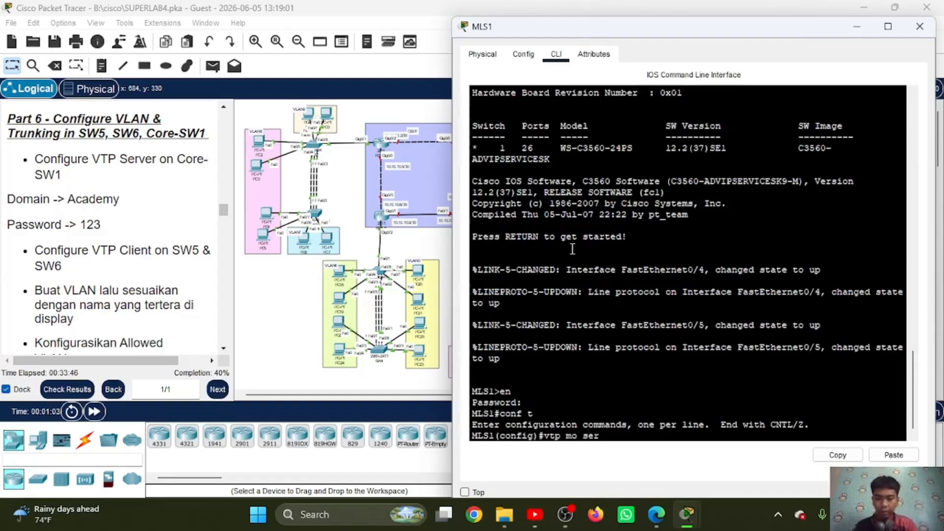
pyautogui.press('Return')
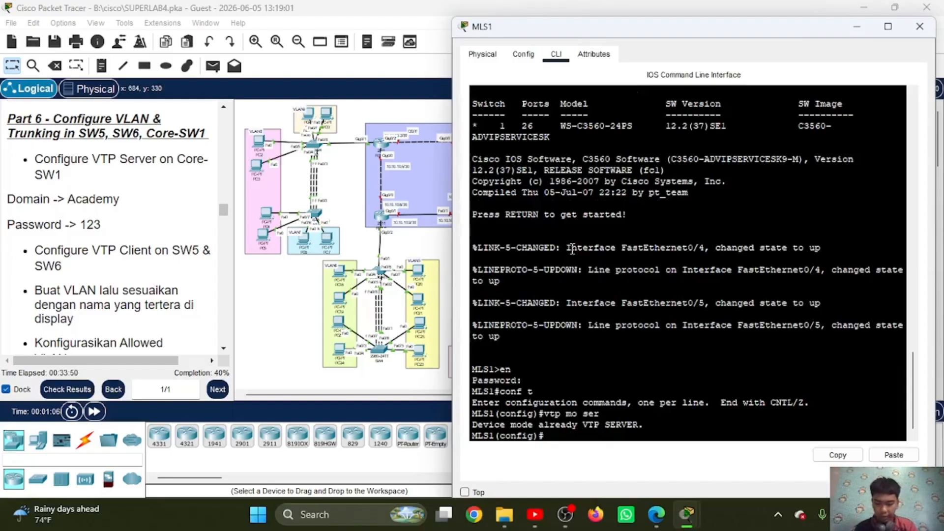
pyautogui.write('vt')
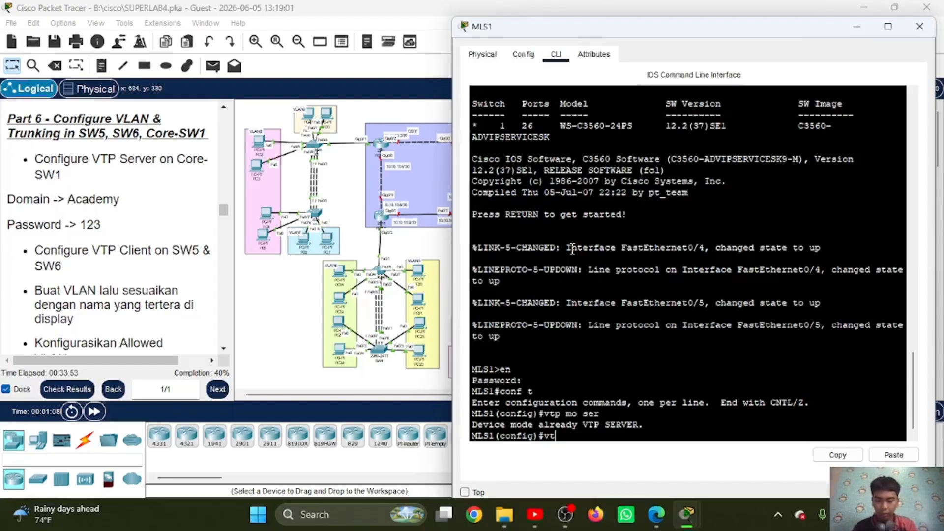
pyautogui.write('p dom')
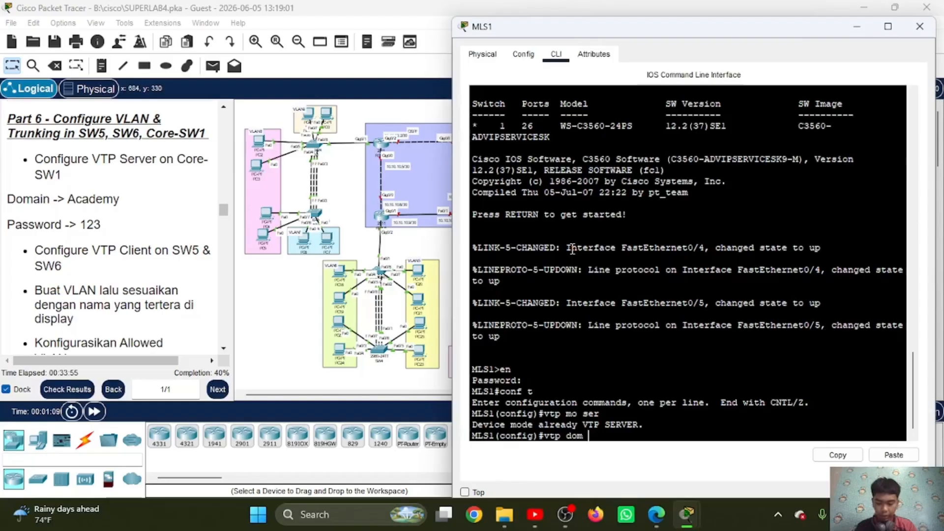
pyautogui.write(' Aa')
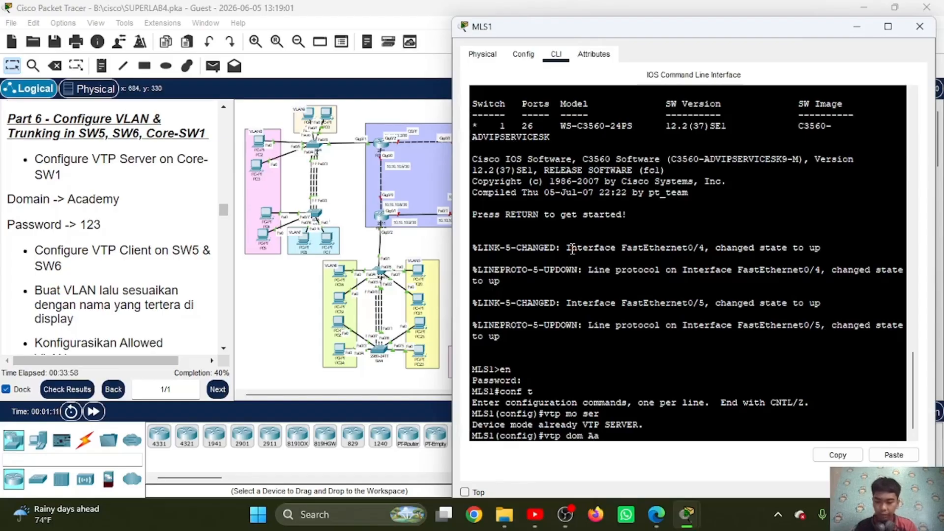
pyautogui.write('demy')
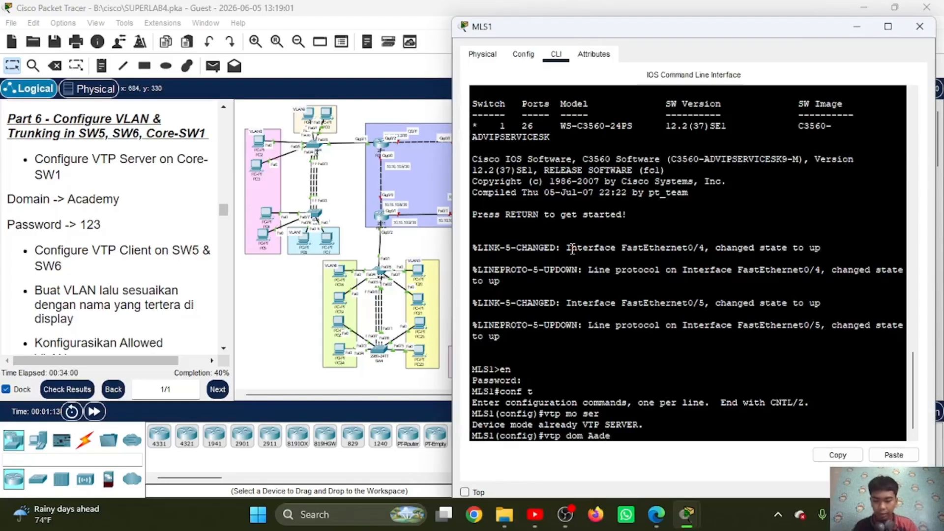
pyautogui.press('BackSpace')
pyautogui.press('BackSpace')
pyautogui.press('BackSpace')
pyautogui.press('BackSpace')
pyautogui.press('BackSpace')
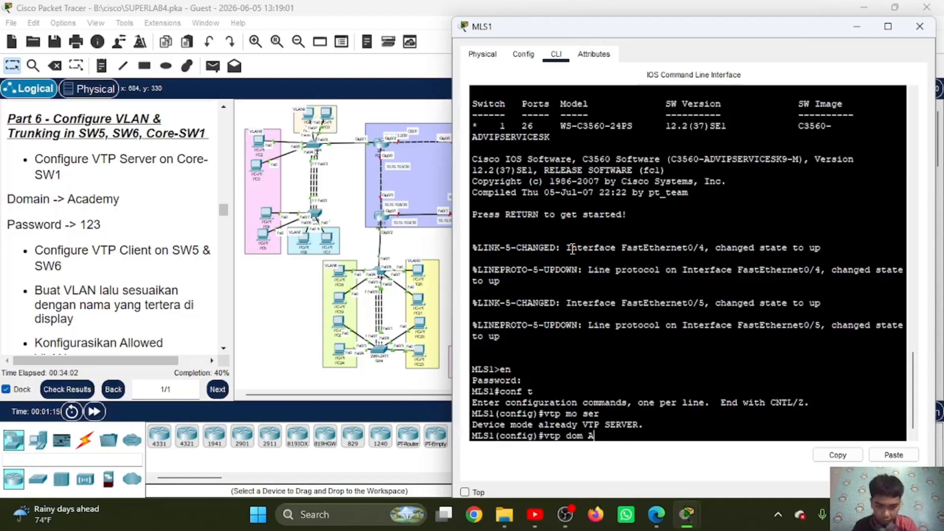
pyautogui.write('cademy')
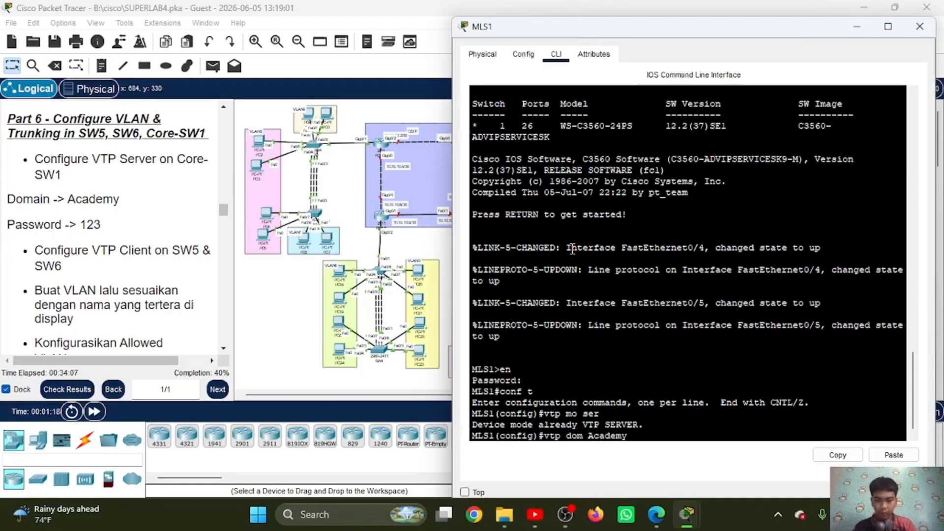
pyautogui.press('Return')
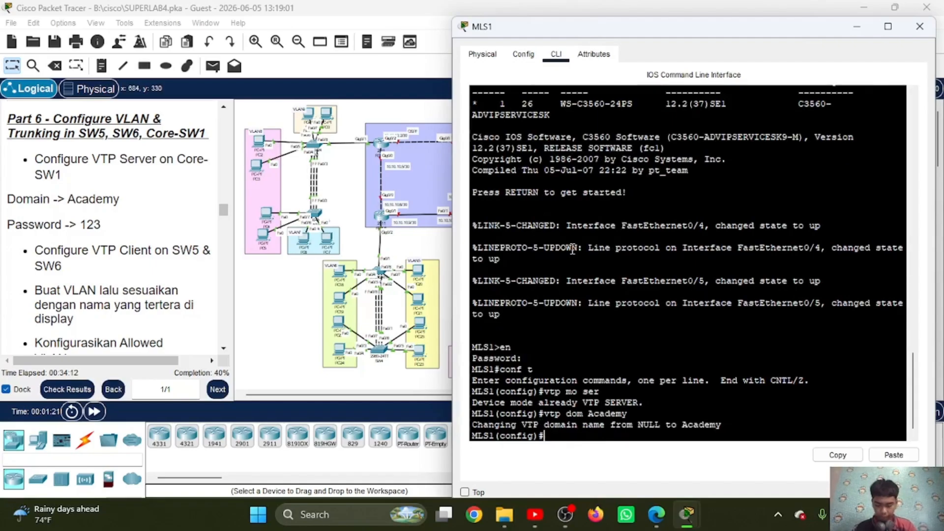
# Step: Set the VTP password on MLS1 to the one given in the Part 6 instructions
pyautogui.write('vtp')
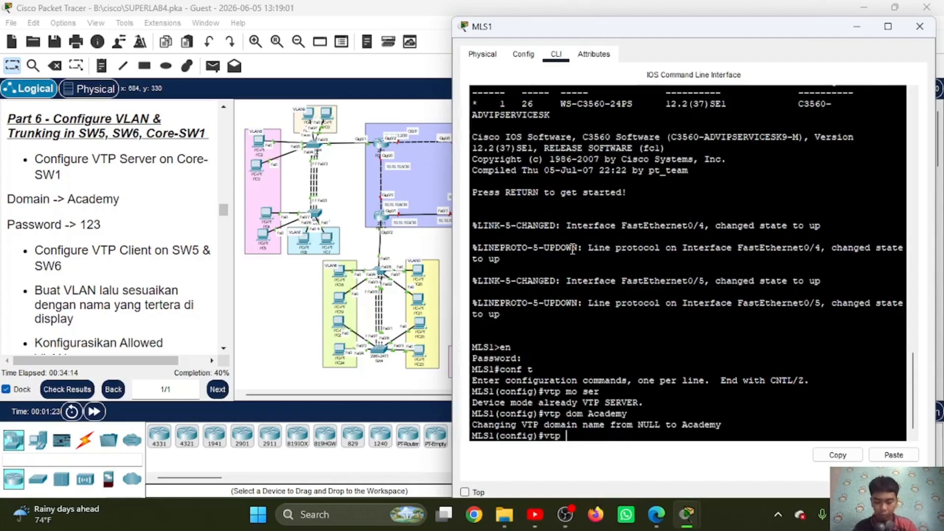
pyautogui.write(' pass 123')
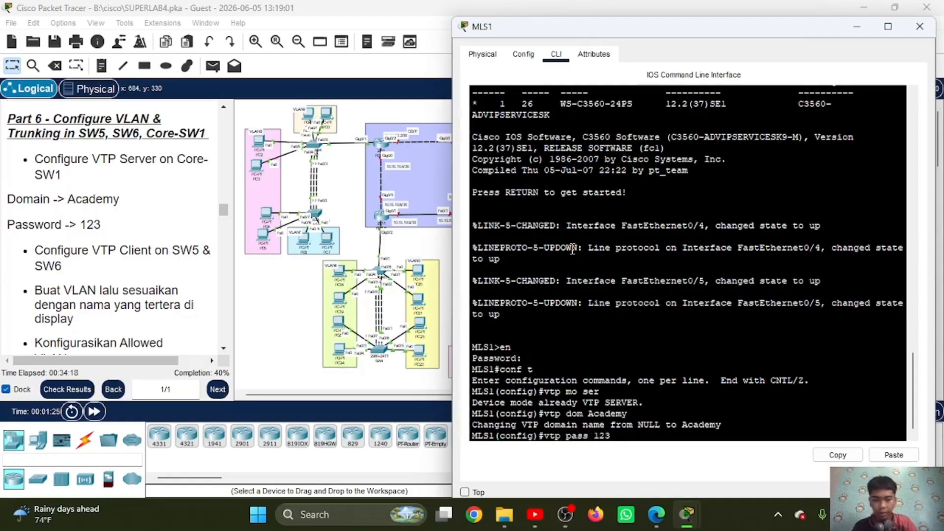
pyautogui.press('Return')
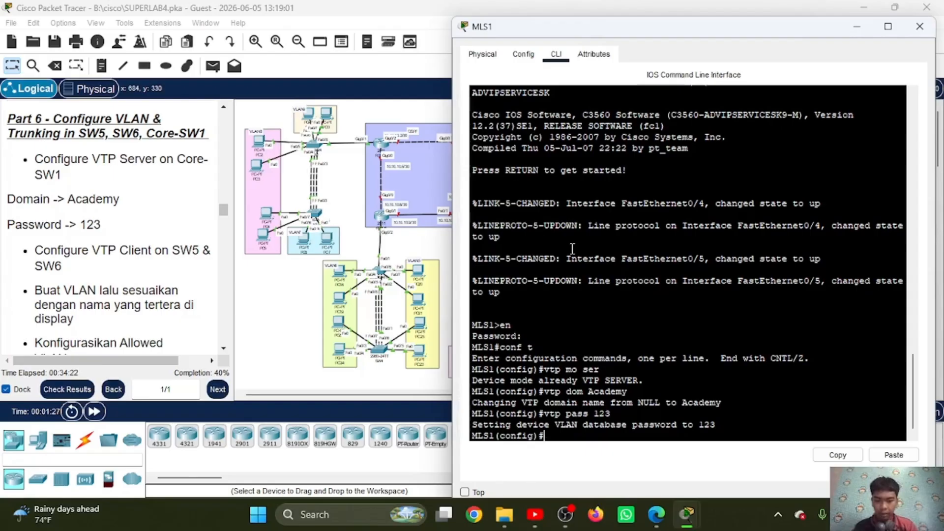
# Step: Set the trunk encapsulation to dot1q on MLS1's interface range fa0/4-5
pyautogui.write('it')
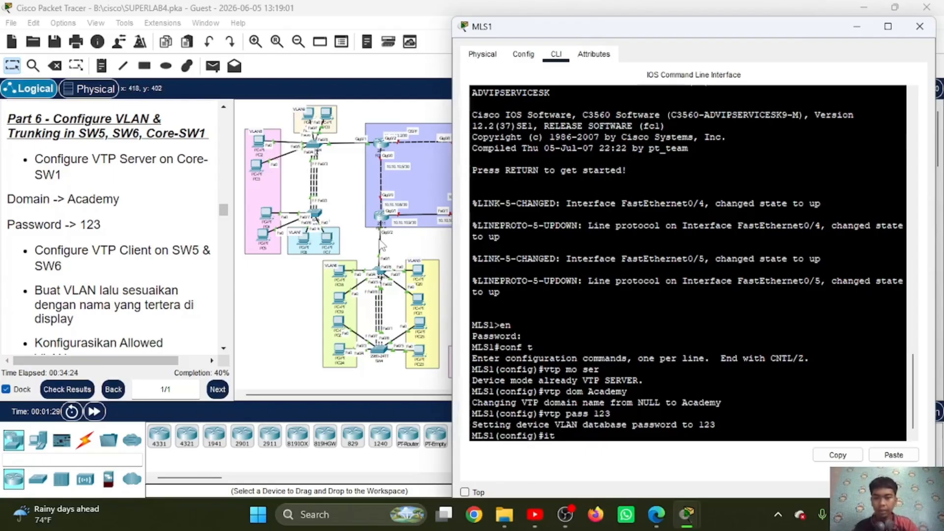
pyautogui.hscroll(5, 379, 246)
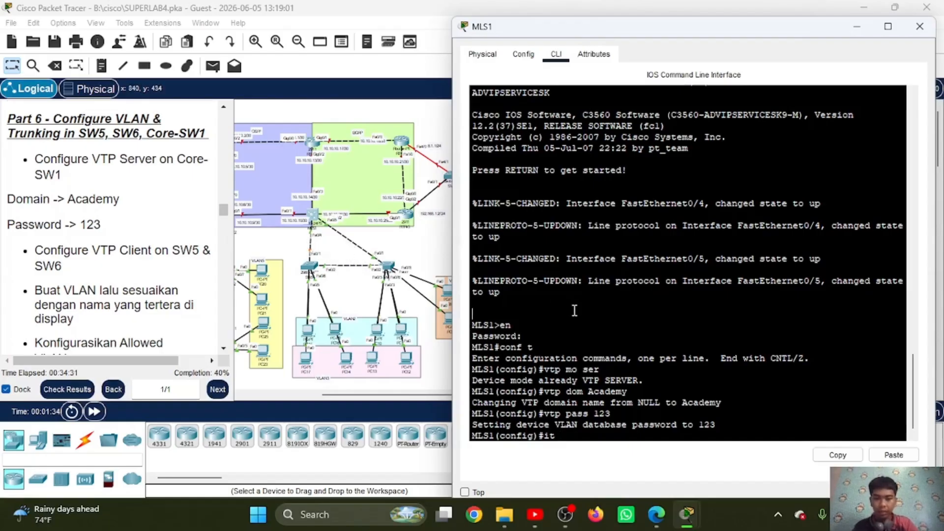
pyautogui.press('BackSpace')
pyautogui.write('n')
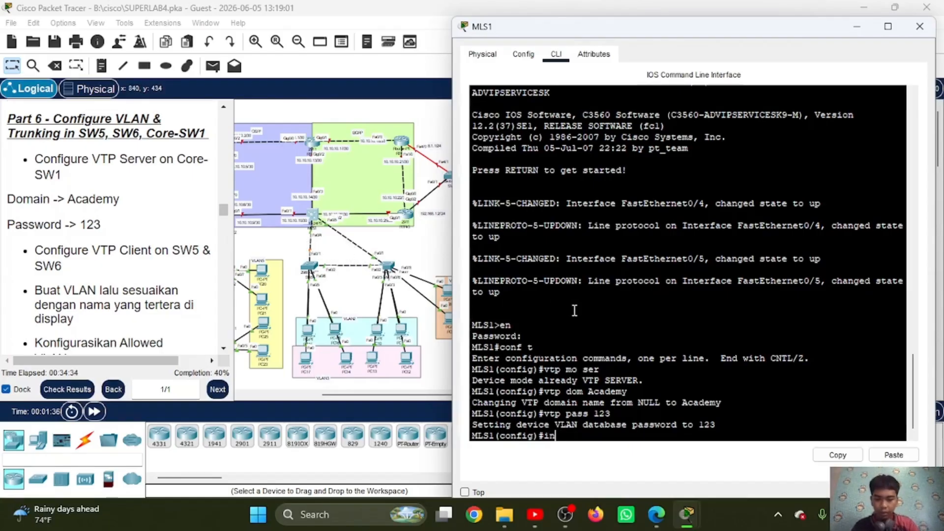
pyautogui.write('nnnnn')
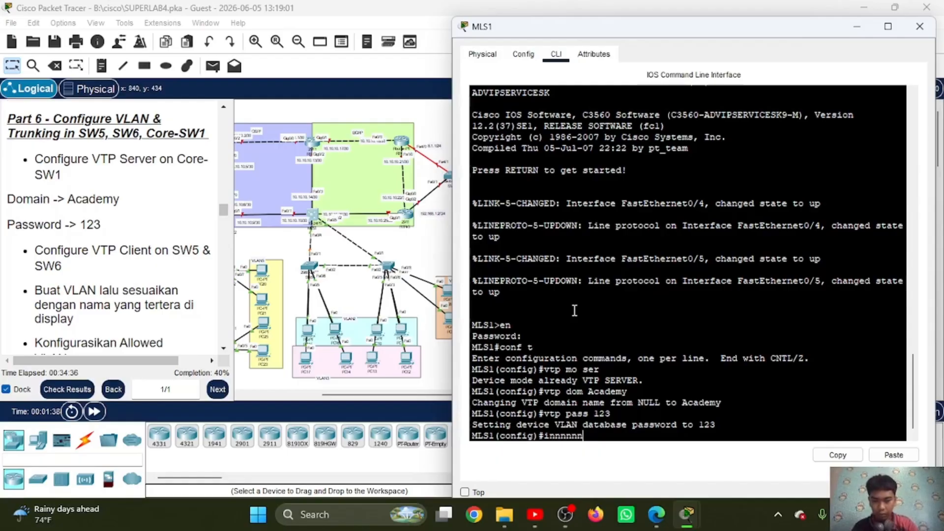
pyautogui.press('BackSpace')
pyautogui.press('BackSpace')
pyautogui.press('BackSpace')
pyautogui.press('BackSpace')
pyautogui.press('BackSpace')
pyautogui.write('t')
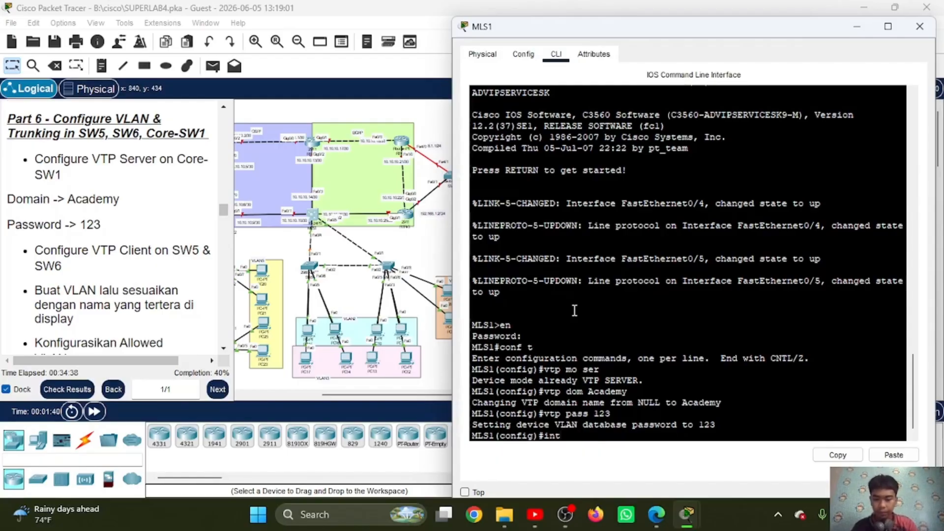
pyautogui.write(' ra fa0')
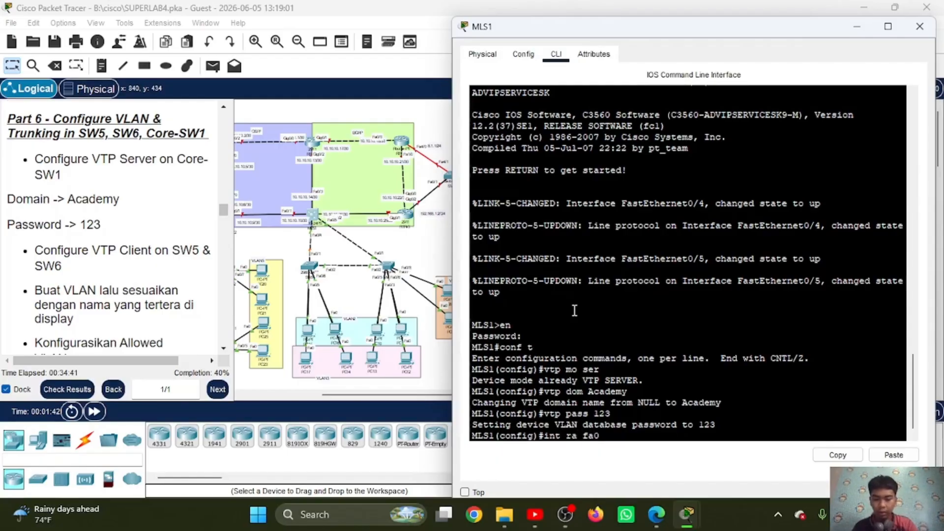
pyautogui.write('/4-5')
pyautogui.press('Return')
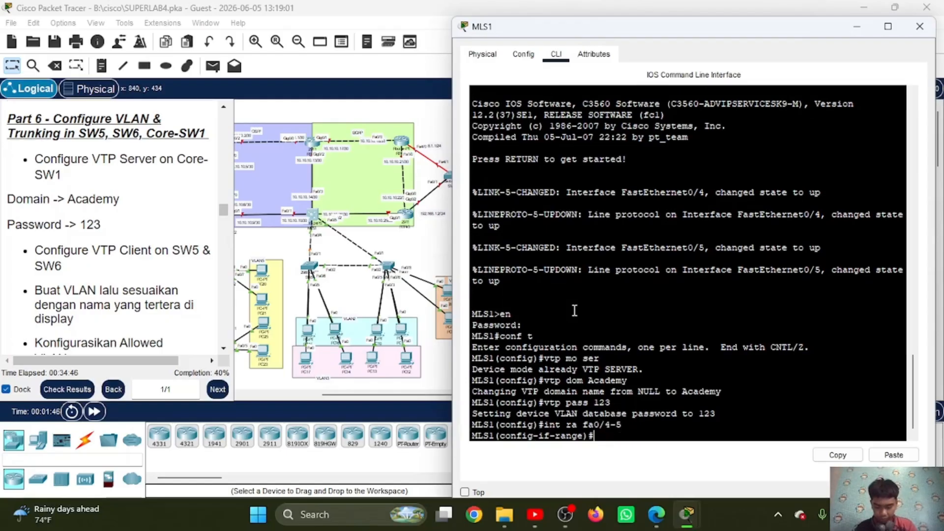
pyautogui.write('sw')
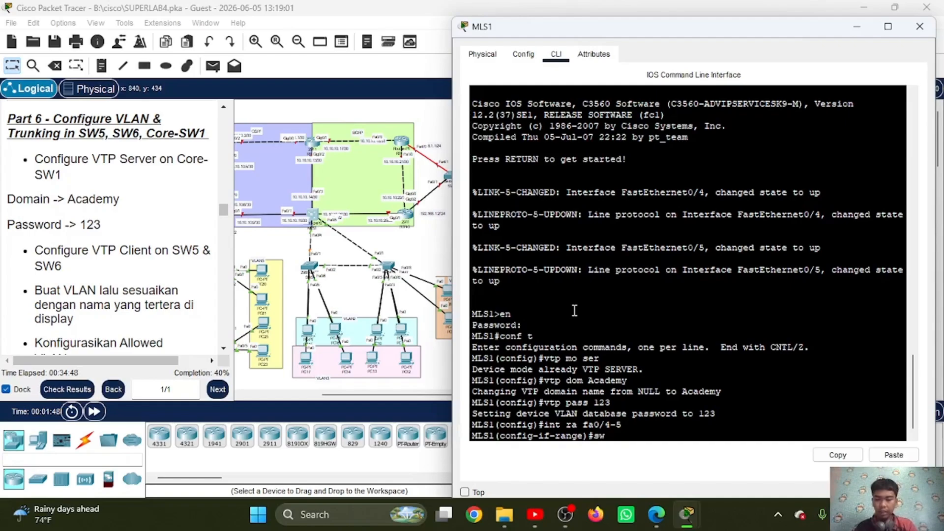
pyautogui.write(' tr enc')
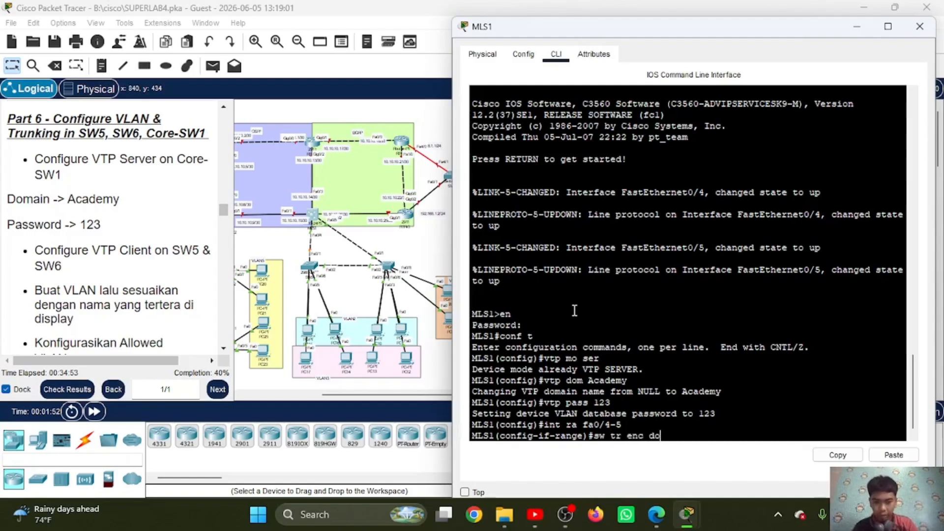
pyautogui.write(' do')
pyautogui.press('Return')
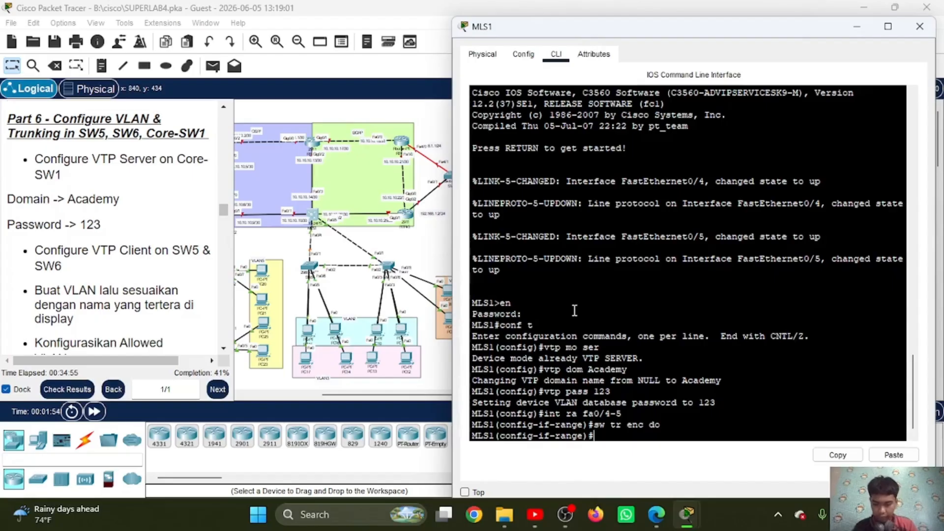
# Step: Put MLS1's fa0/4-5 range in trunk mode and return to global configuration mode
pyautogui.write('sw mo tr')
pyautogui.press('Return')
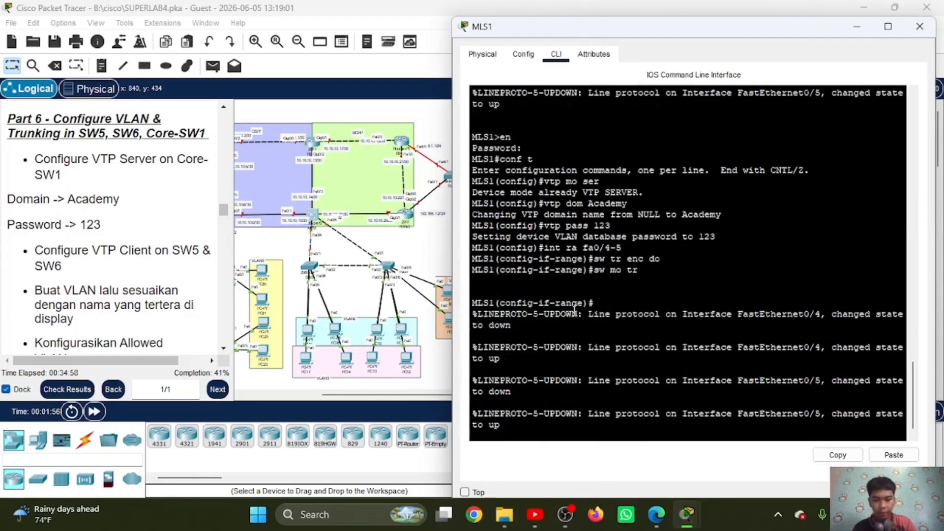
pyautogui.write('ex')
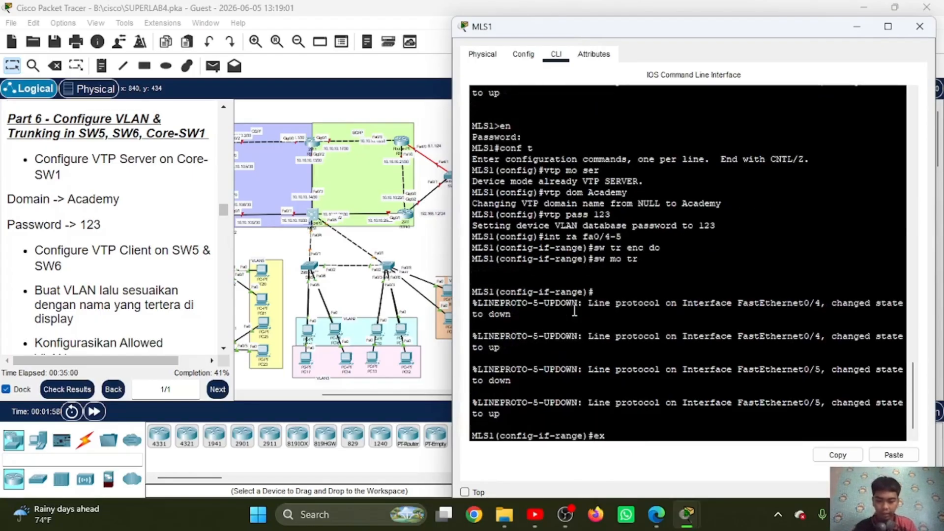
pyautogui.press('Return')
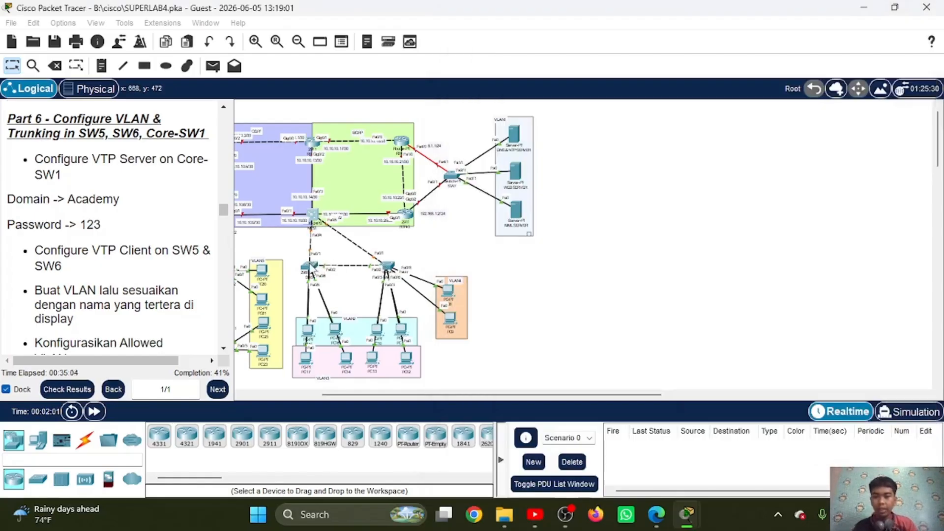
# Step: Open SW5's command line and enter global configuration mode, supplying the enable password
pyautogui.click(311, 270)
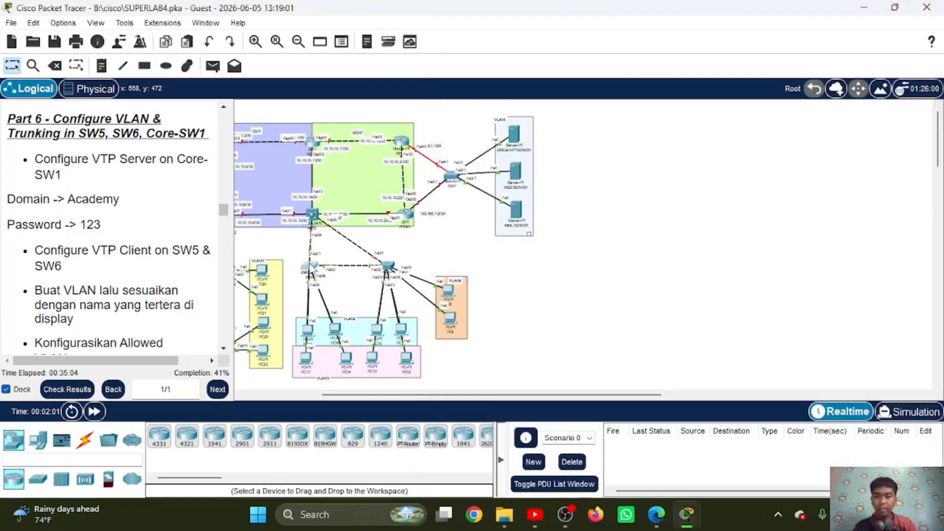
pyautogui.click(309, 267)
pyautogui.click(376, 43)
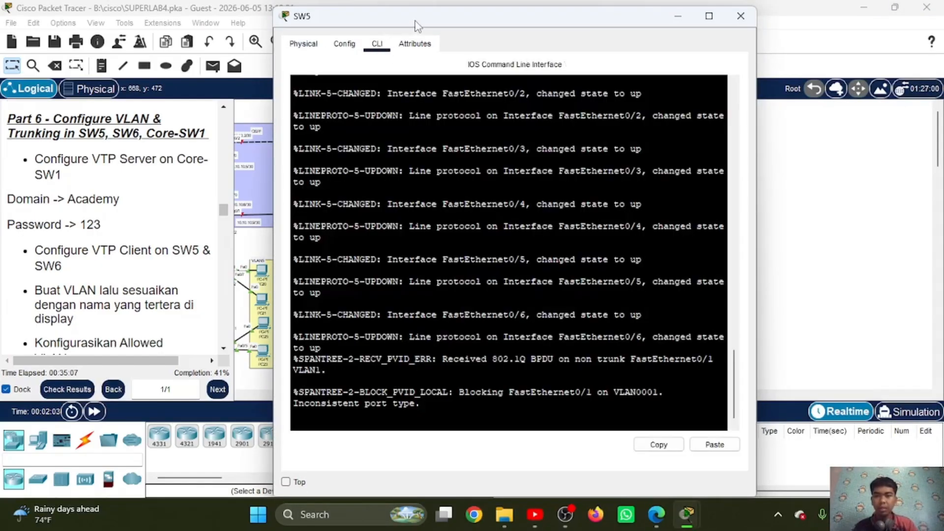
pyautogui.moveTo(414, 25); pyautogui.dragTo(597, 41)
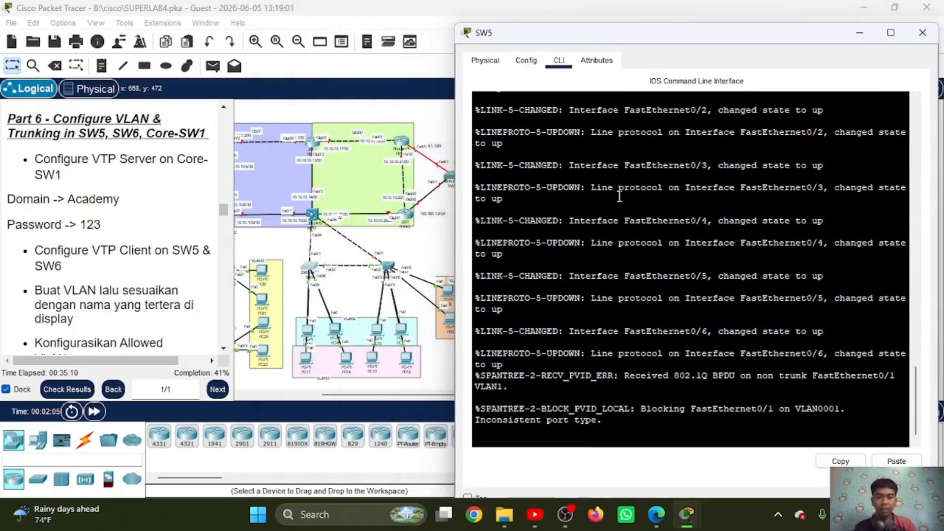
pyautogui.press('Return')
pyautogui.write('en')
pyautogui.press('Return')
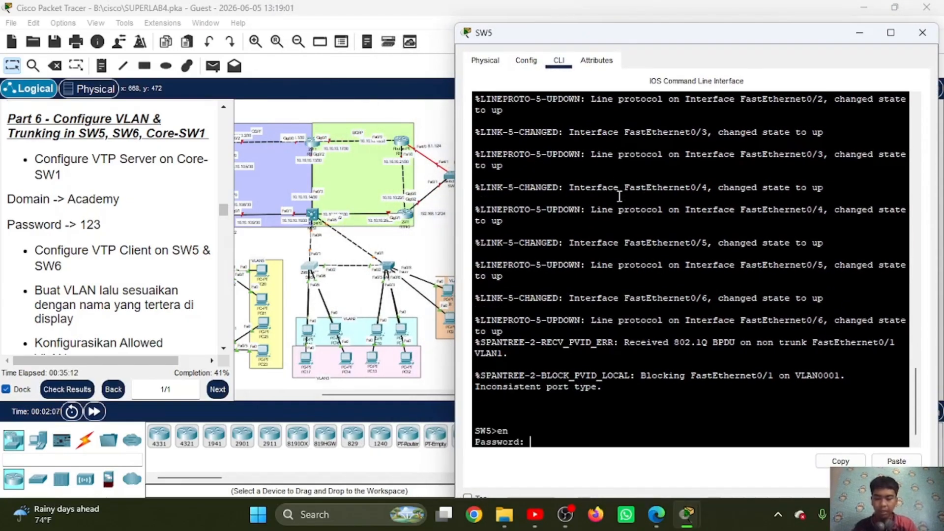
pyautogui.press('Return')
pyautogui.write('conf t')
pyautogui.press('Return')
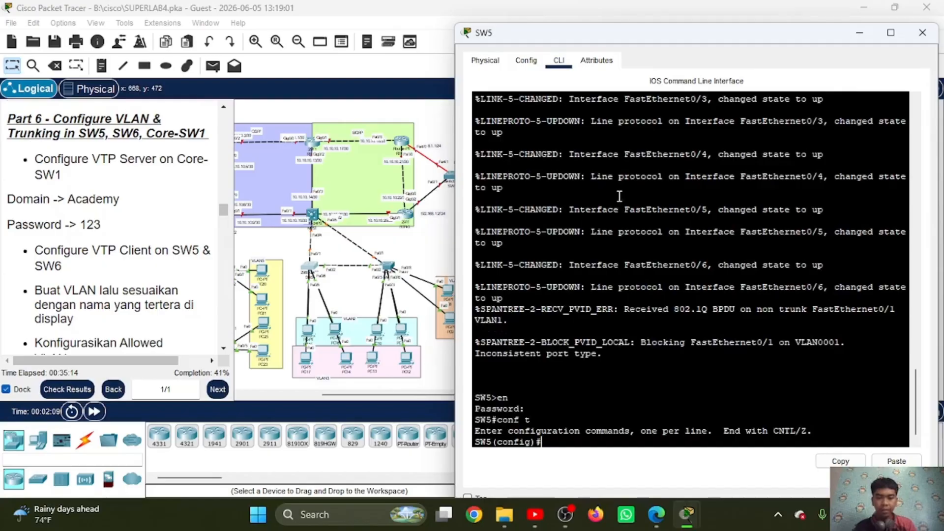
# Step: Set SW5 to VTP client mode and assign it to the VTP domain Academy
pyautogui.write('vtp')
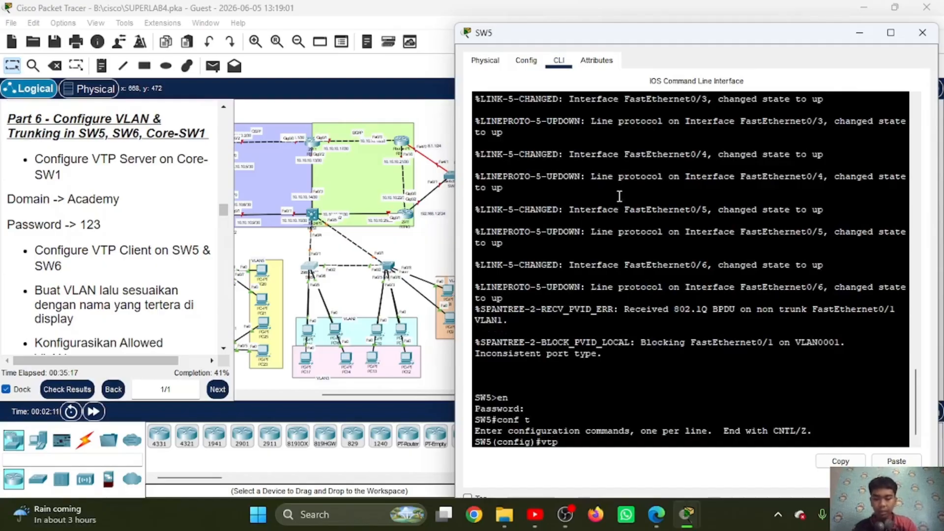
pyautogui.write(' mo cli')
pyautogui.press('Return')
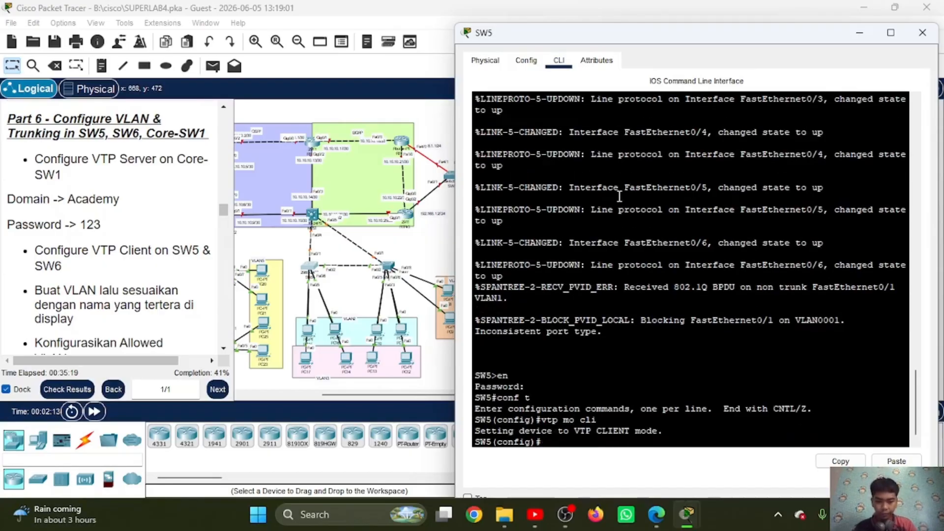
pyautogui.write('vtp dom')
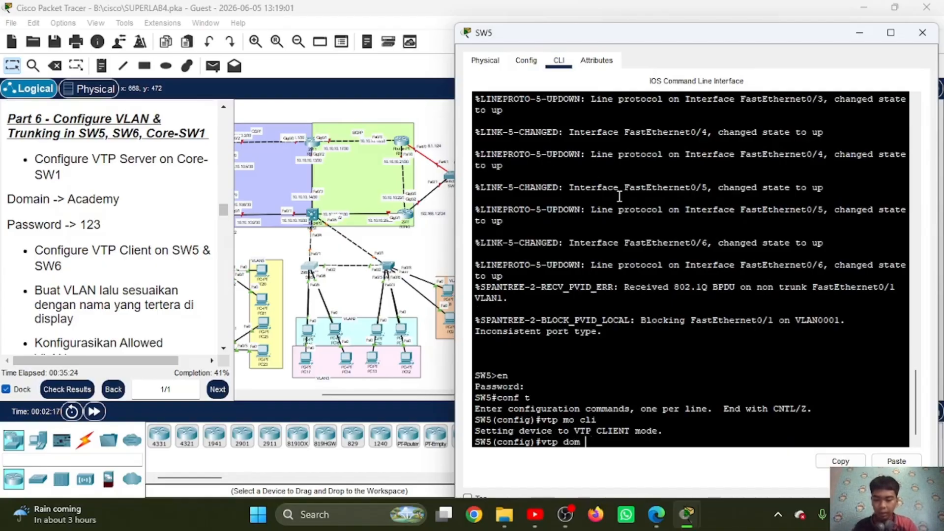
pyautogui.write(' Academy')
pyautogui.press('Return')
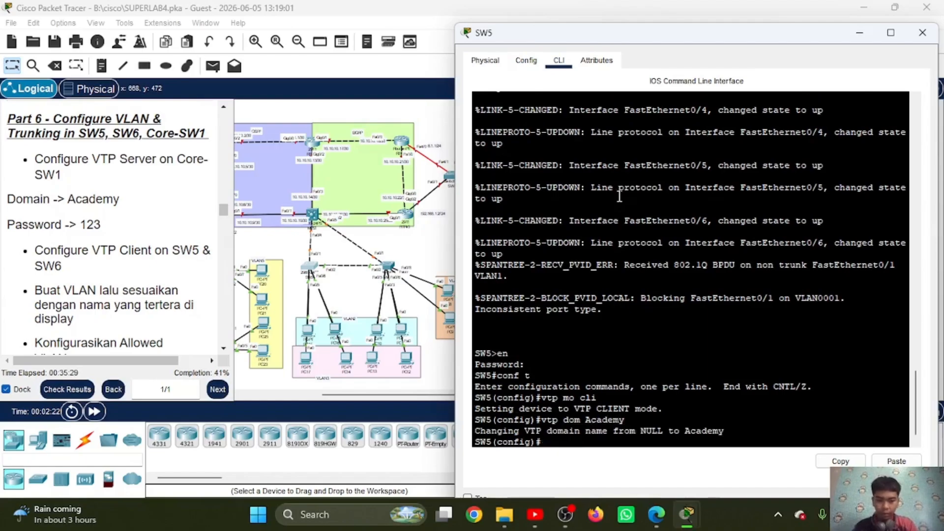
# Step: Set the VTP password on SW5 to the one given in the Part 6 instructions
pyautogui.write('vtp pass ')
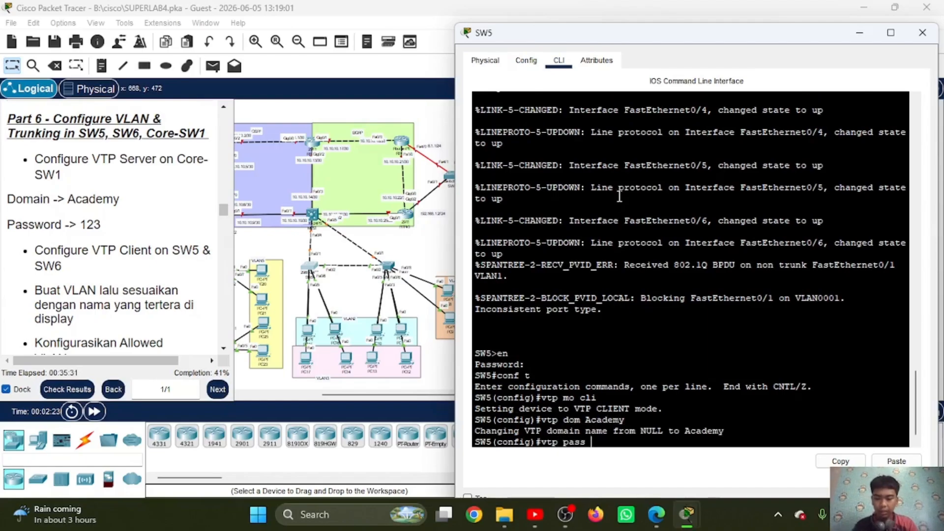
pyautogui.write('123')
pyautogui.press('Return')
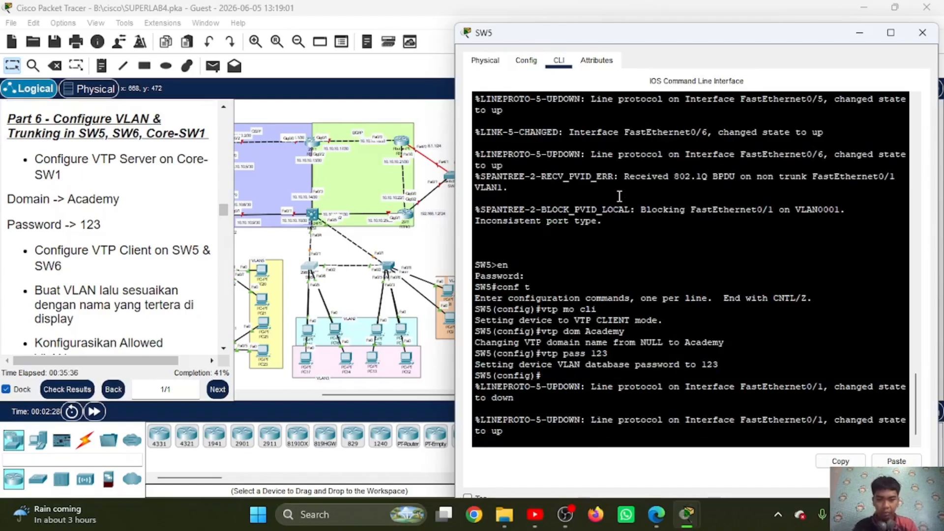
pyautogui.press('Return')
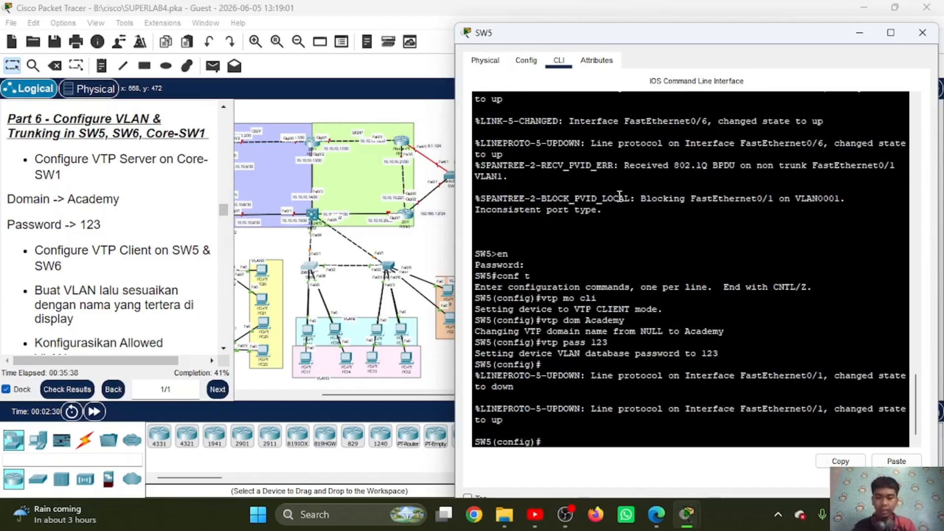
# Step: Open SW6's command line and enter global configuration mode, supplying the enable password
pyautogui.click(388, 271)
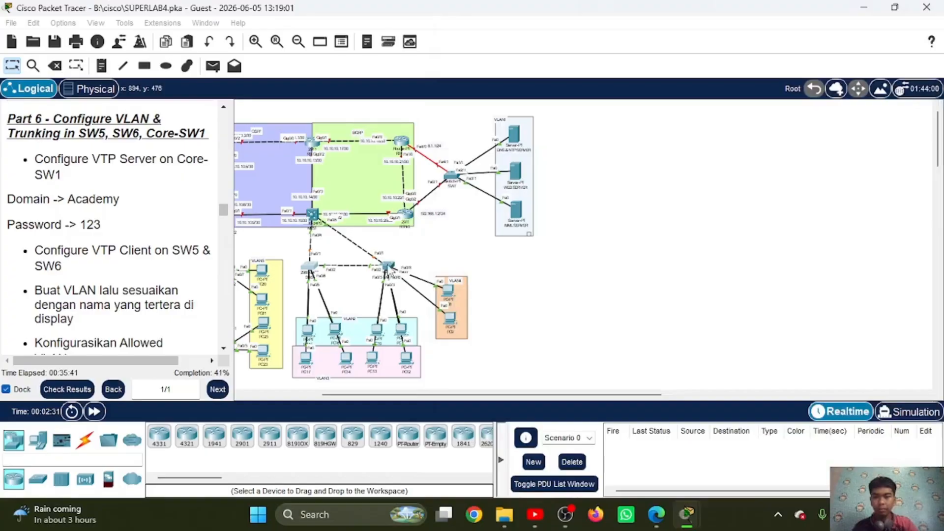
pyautogui.click(387, 265)
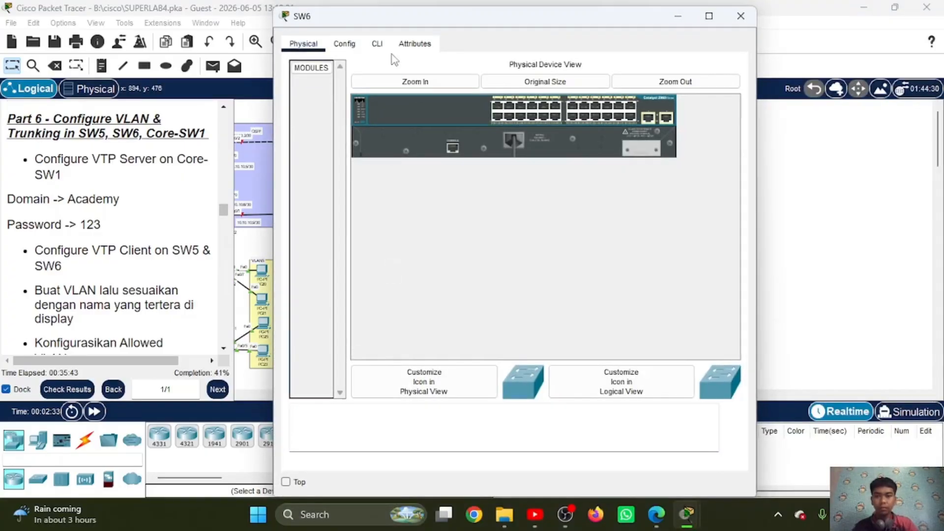
pyautogui.click(377, 44)
pyautogui.moveTo(437, 16); pyautogui.dragTo(617, 27)
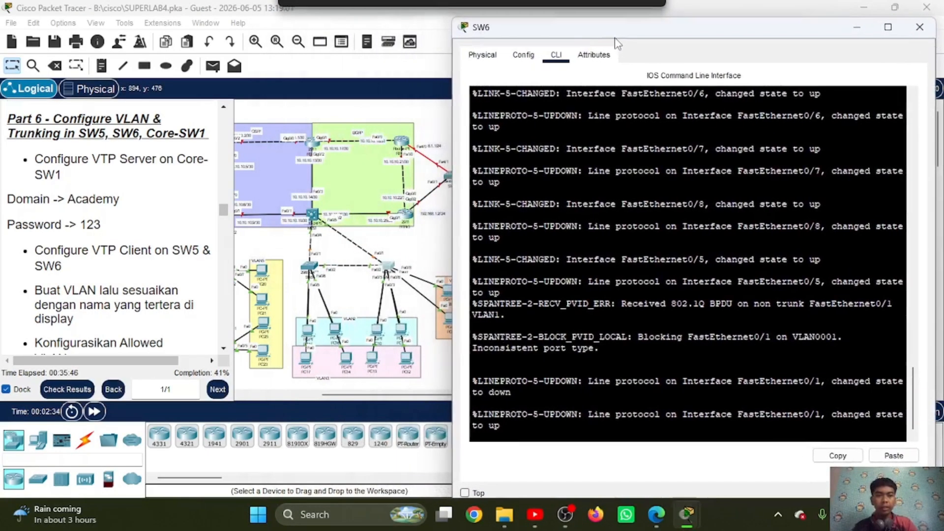
pyautogui.press('Return')
pyautogui.write('en')
pyautogui.press('Return')
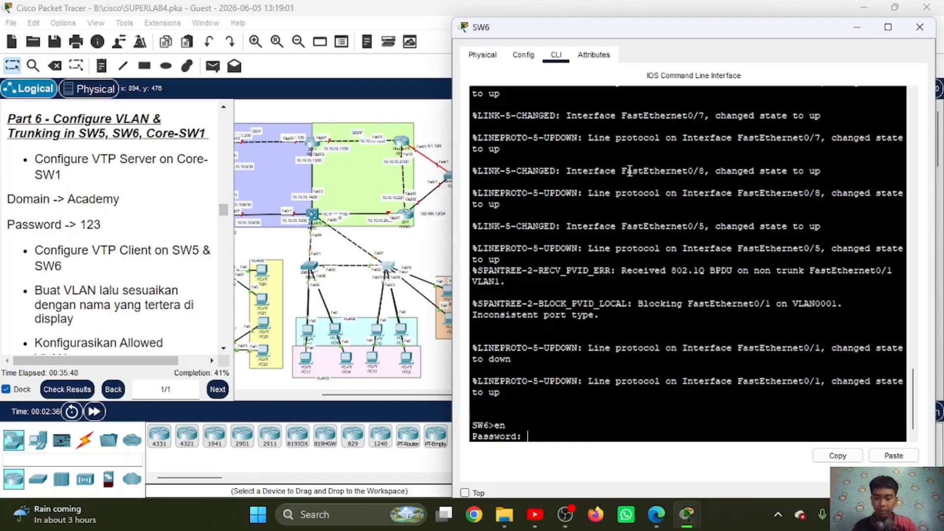
pyautogui.press('Return')
pyautogui.write('conf t')
pyautogui.press('Return')
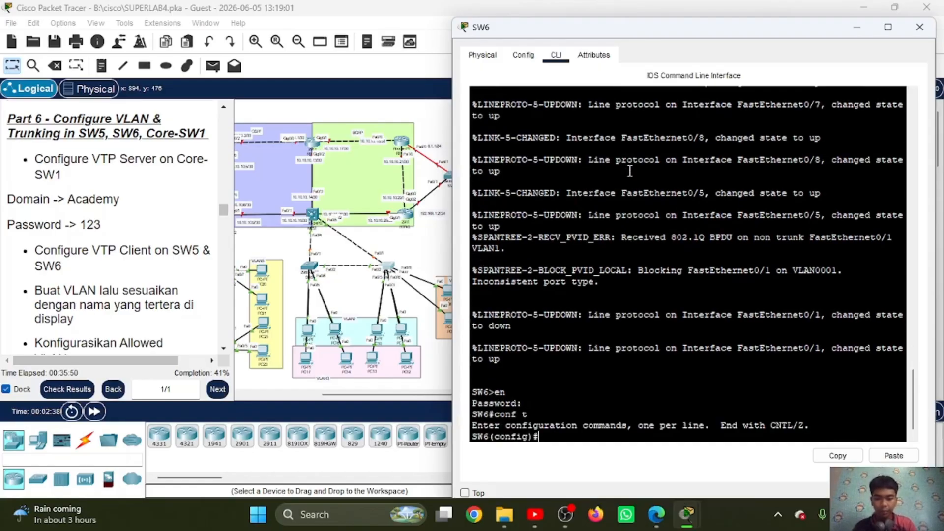
# Step: Put SW6 in VTP client mode and set its VTP domain to Academy
pyautogui.write('vtp mo')
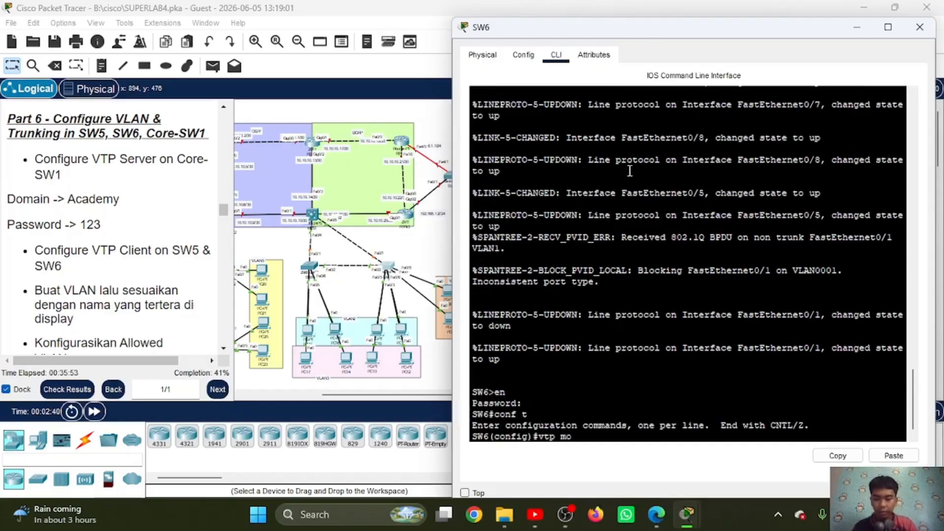
pyautogui.write(' cli')
pyautogui.press('Return')
pyautogui.write('vt')
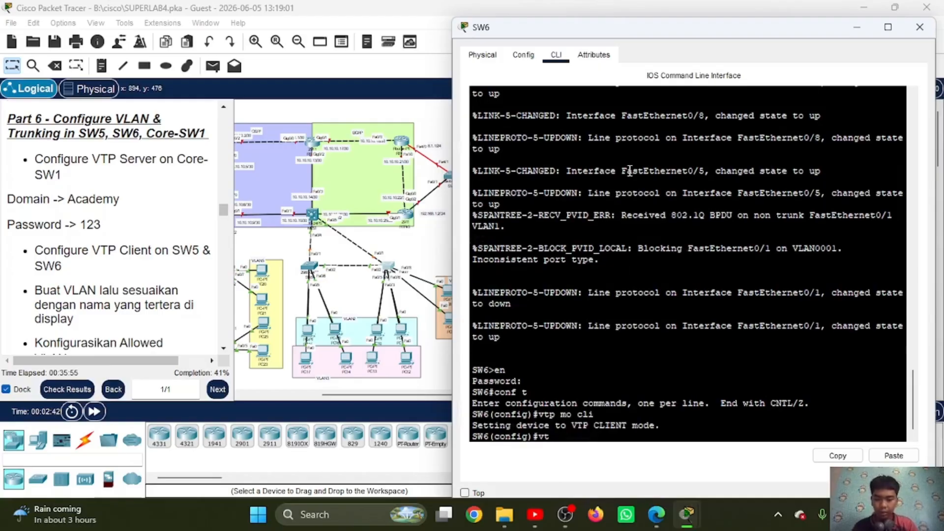
pyautogui.write('p')
pyautogui.write('Acadaemy')
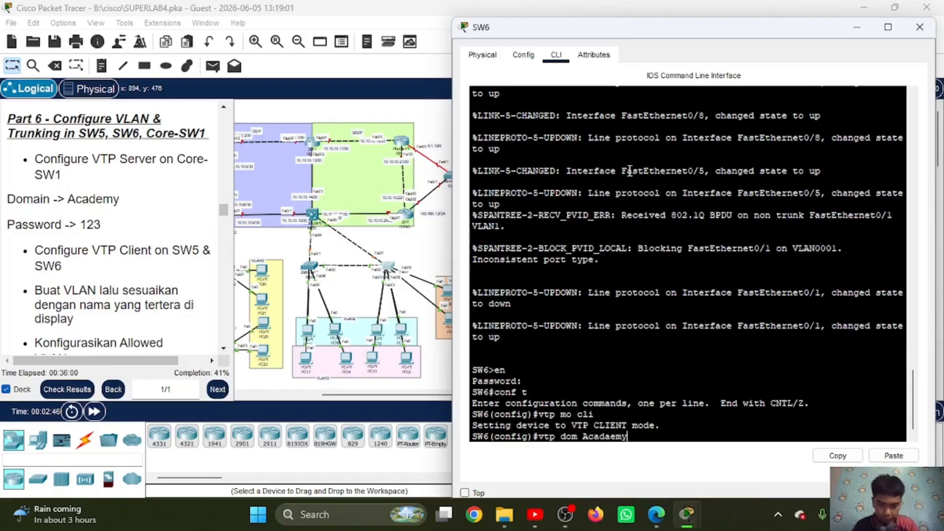
pyautogui.press('BackSpace')
pyautogui.press('BackSpace')
pyautogui.press('BackSpace')
pyautogui.press('BackSpace')
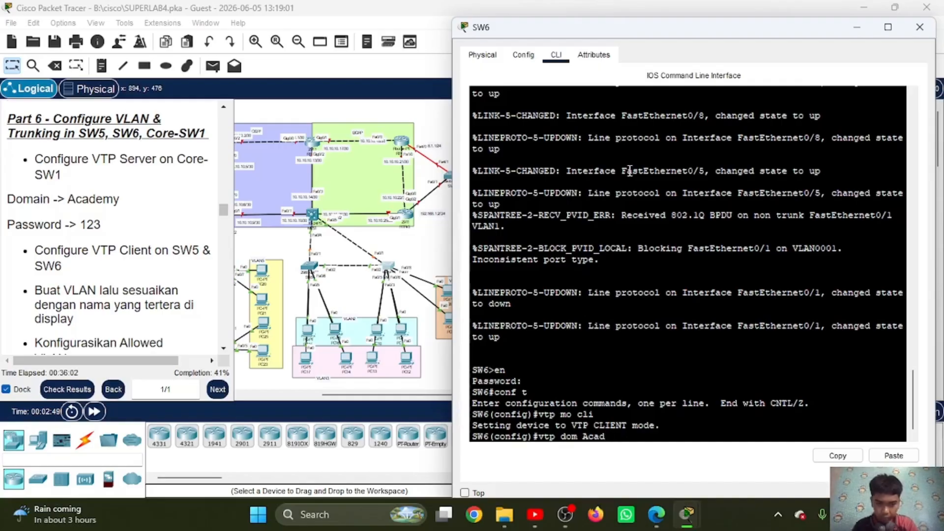
pyautogui.write('emy')
pyautogui.press('Return')
# Step: Set SW6's VTP password to the one given in the Part 6 instructions
pyautogui.write('vtp')
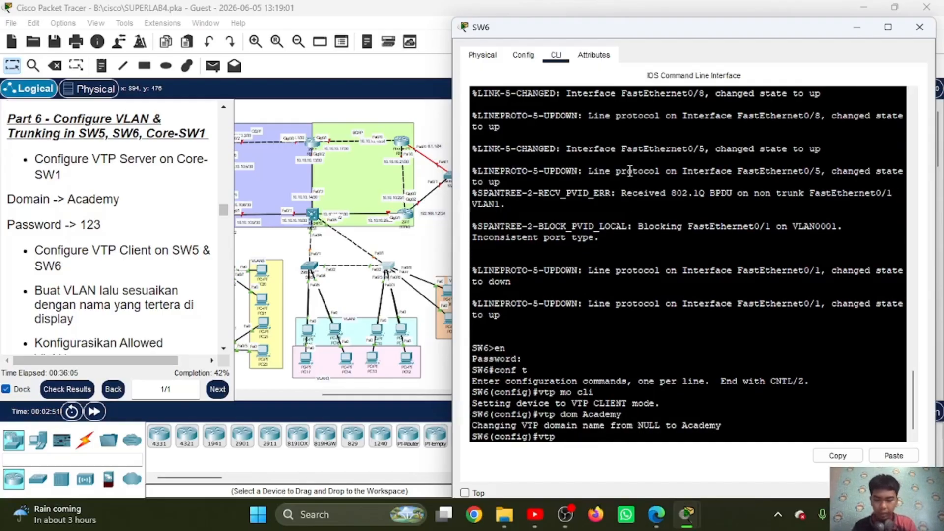
pyautogui.write(' pass 123')
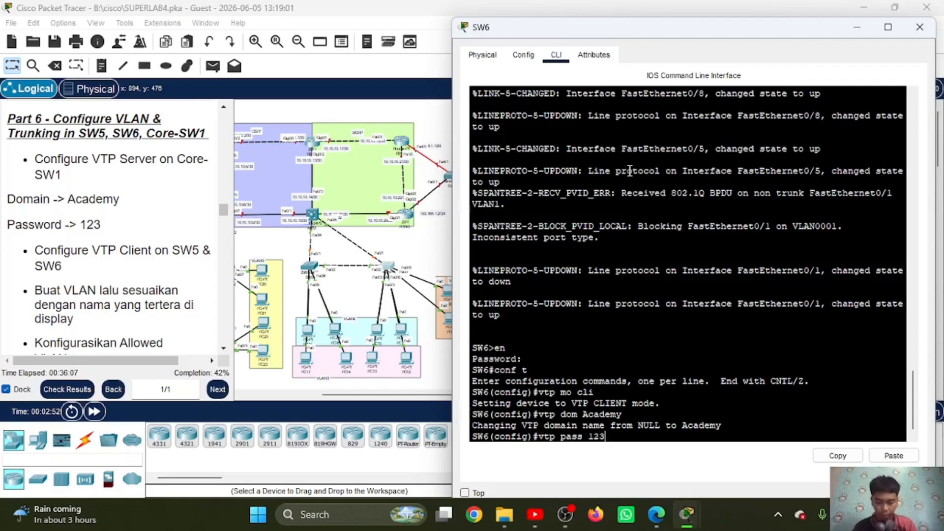
pyautogui.press('Return')
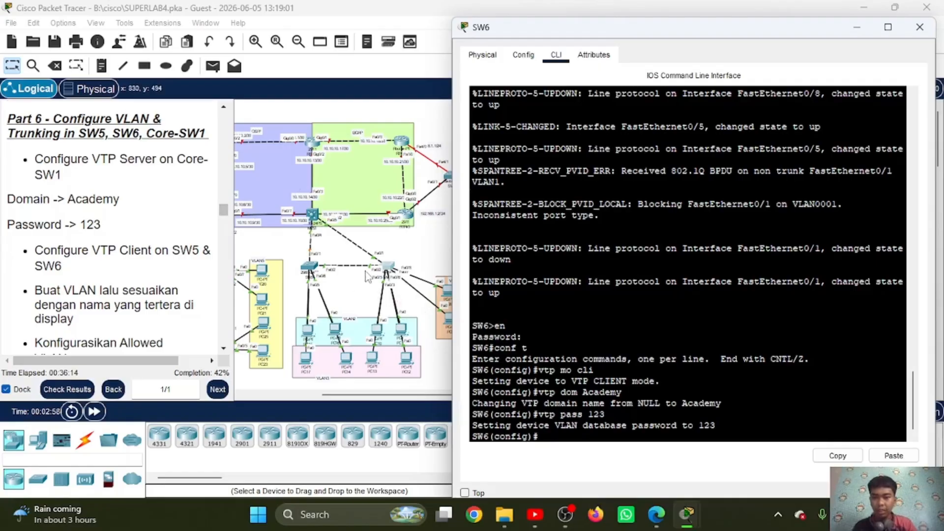
# Step: Return to MLS1's command line and create VLAN 2 with the name VLAN2
pyautogui.hscroll(2, 368, 277)
pyautogui.hscroll(1, 368, 277)
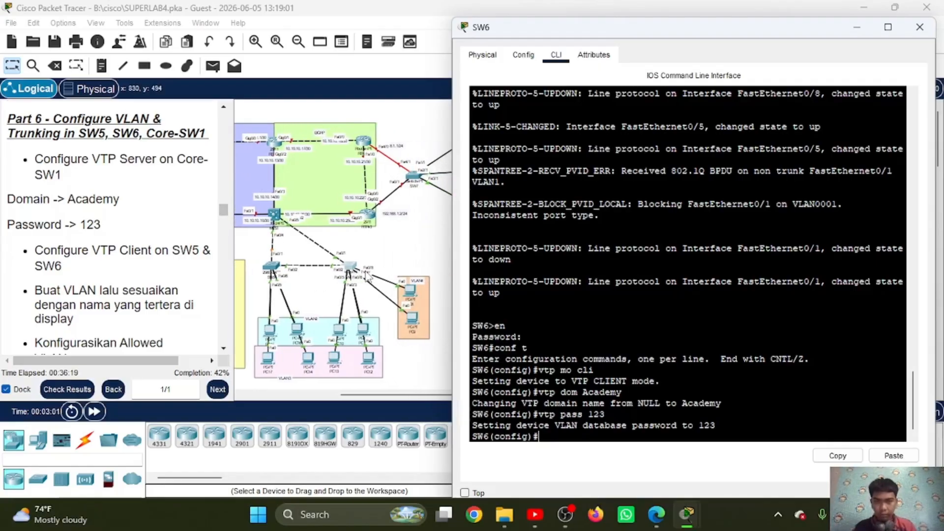
pyautogui.click(276, 217)
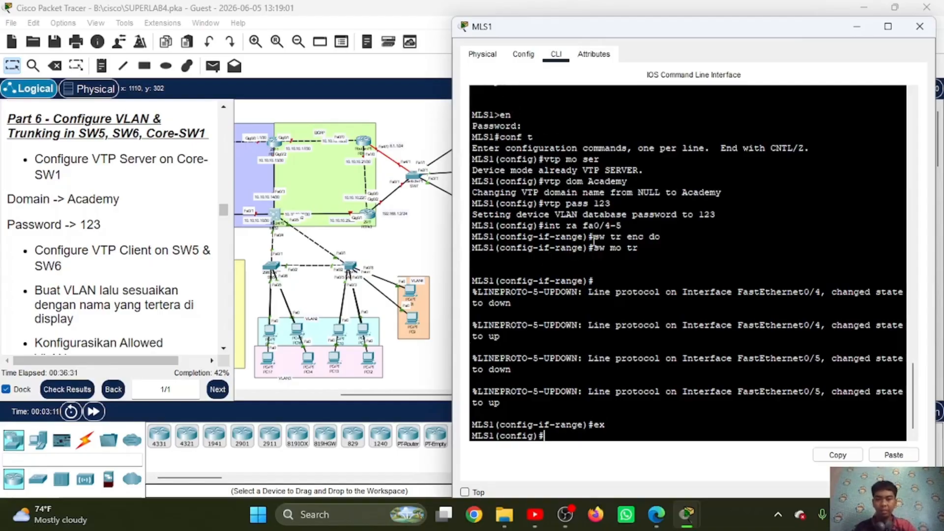
pyautogui.write('v')
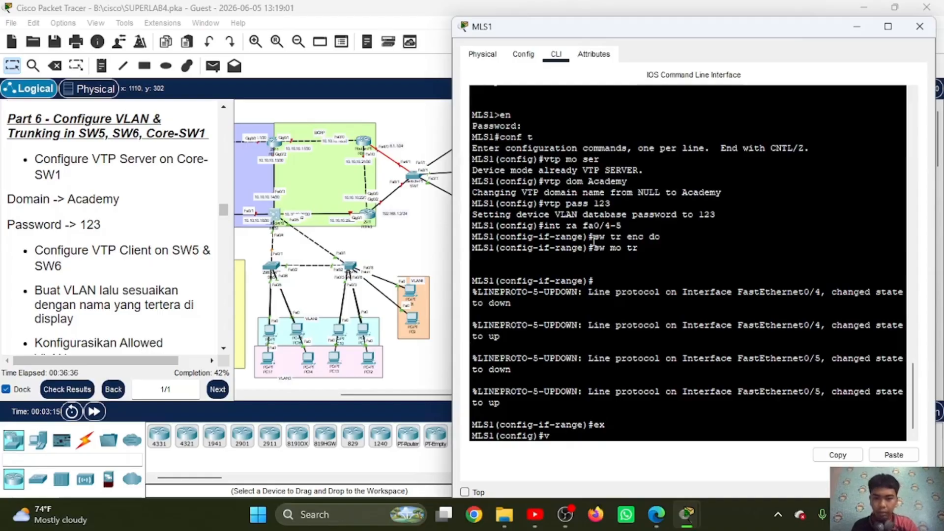
pyautogui.write('l 2')
pyautogui.press('Return')
pyautogui.write('na ')
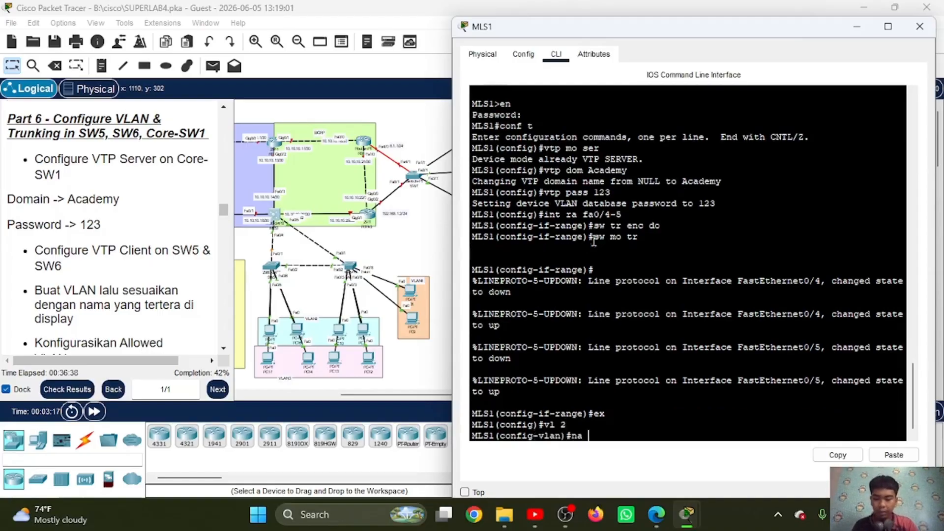
pyautogui.write('VLAN2')
pyautogui.press('Return')
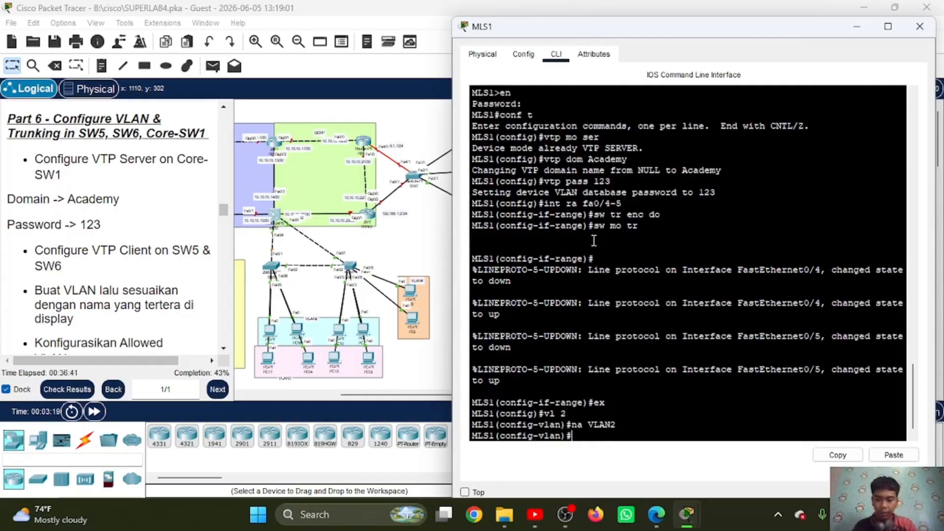
# Step: Create VLAN 3 on MLS1 and name it VLAN3
pyautogui.write('vl 3')
pyautogui.press('Return')
pyautogui.write('na V')
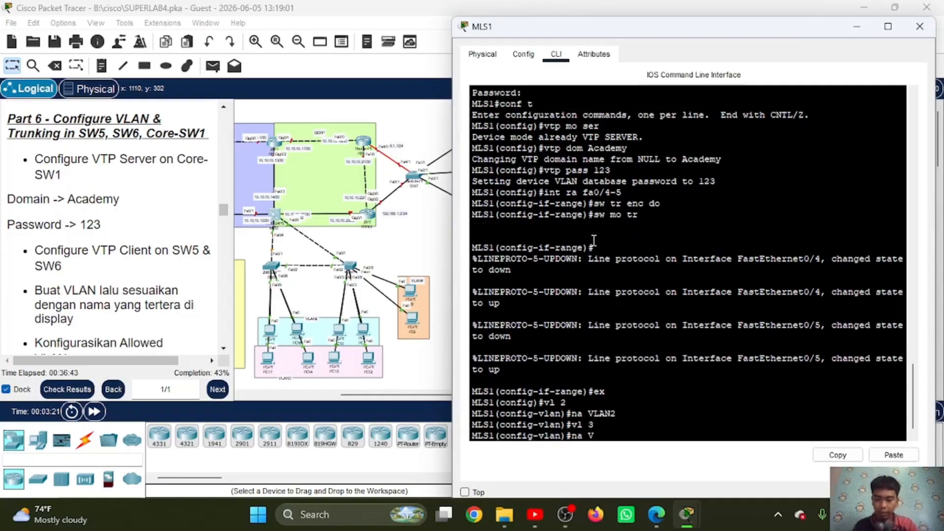
pyautogui.write('LAN3')
pyautogui.press('Return')
# Step: Create VLAN 4 on MLS1 with the name VLAN4 and return to global configuration mode
pyautogui.write('vlan)#vl')
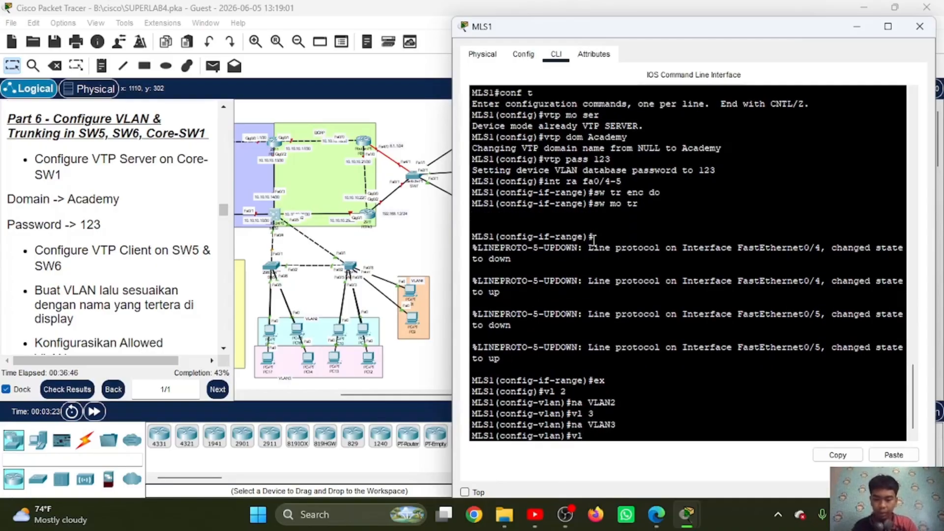
pyautogui.write(' 4')
pyautogui.press('Return')
pyautogui.write('na VL')
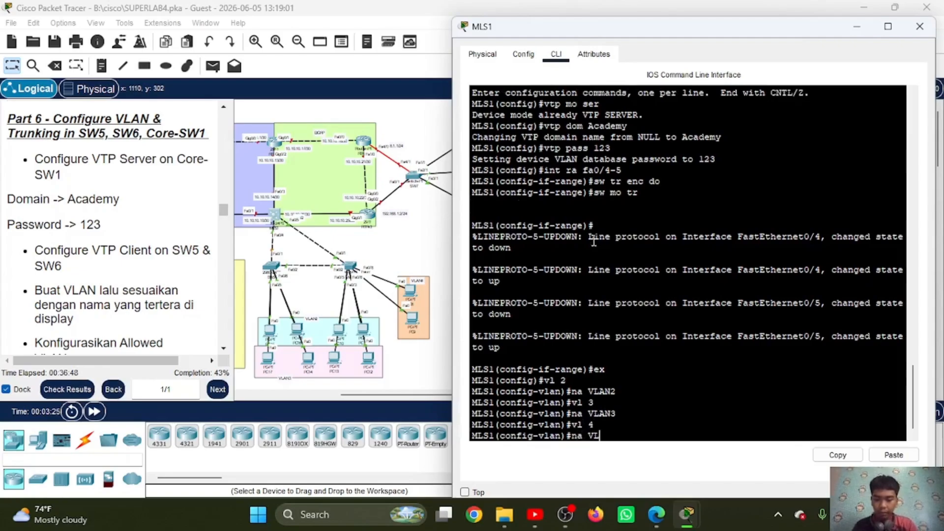
pyautogui.write('AN4')
pyautogui.press('Return')
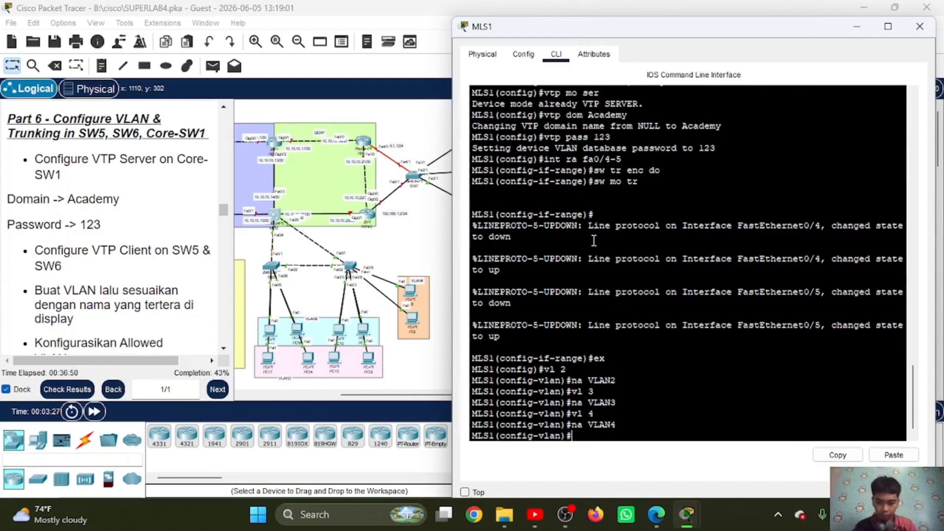
pyautogui.write('ex')
pyautogui.press('Return')
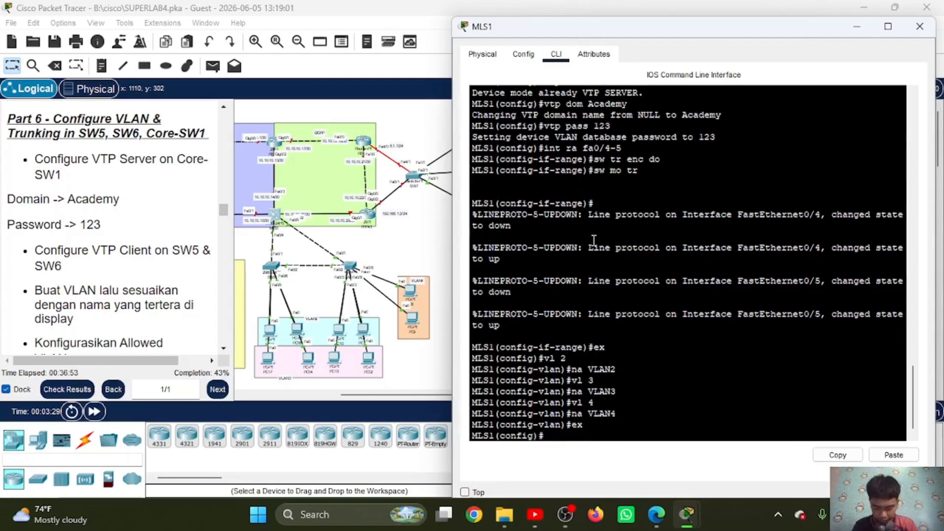
# Step: Display the brief VLAN table on MLS1 to check the new VLANs
pyautogui.write('do sh')
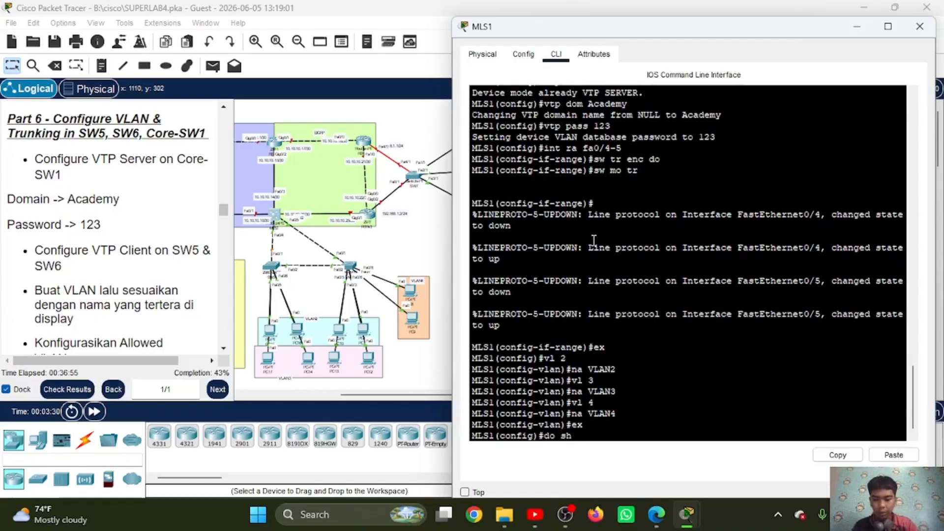
pyautogui.write(' vl br')
pyautogui.press('Return')
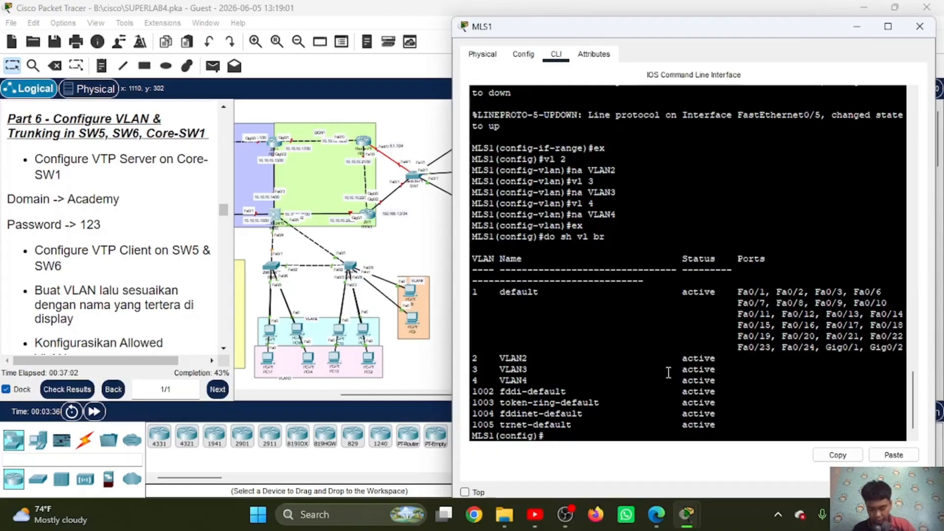
# Step: Switch to SW5's command line and set interfaces FastEthernet 0/3-4 to access mode
pyautogui.click(271, 268)
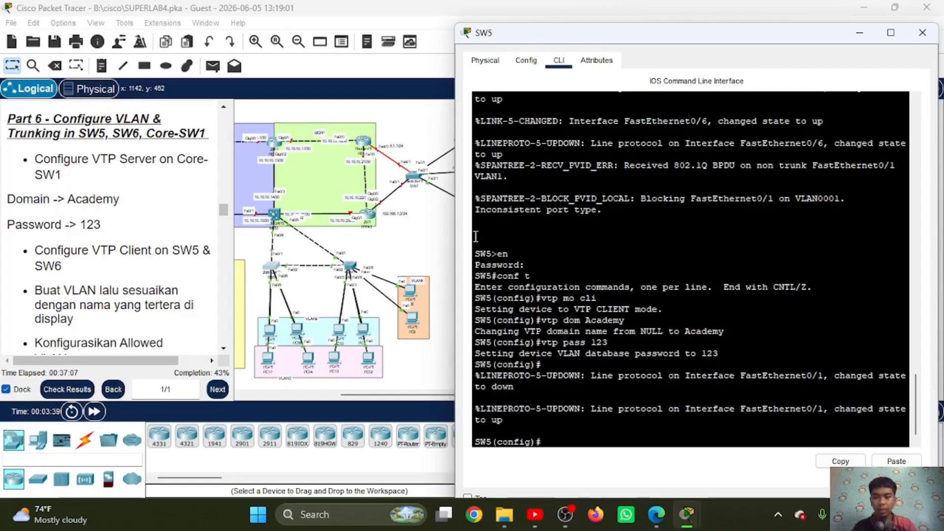
pyautogui.click(604, 259)
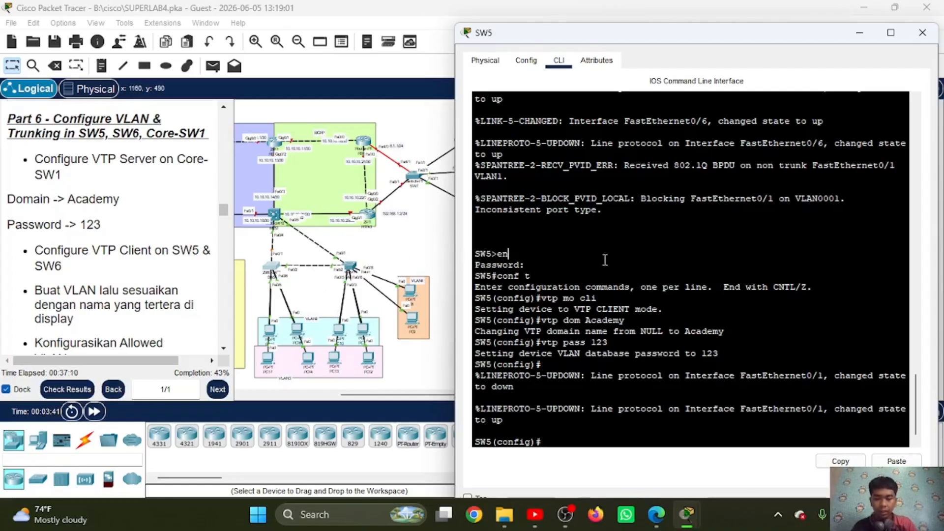
pyautogui.write('int ra fa')
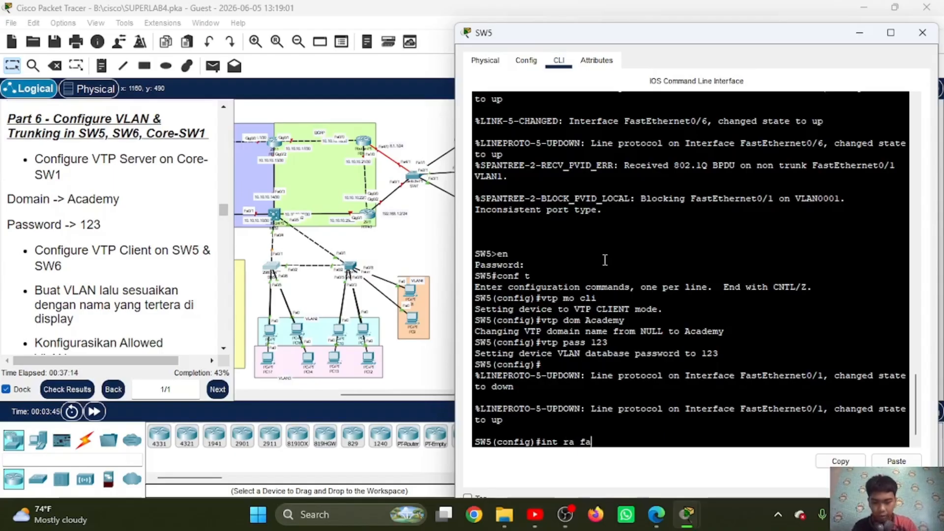
pyautogui.write('0/3-4')
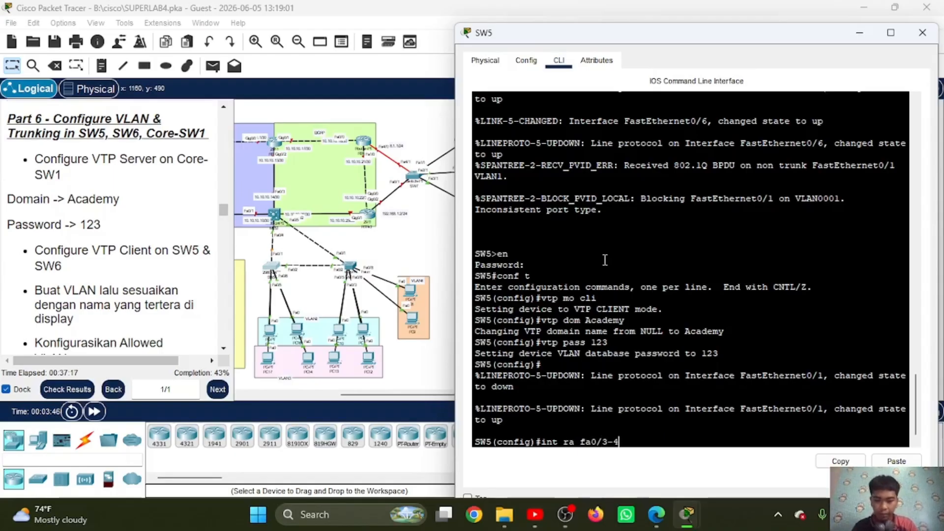
pyautogui.press('Return')
pyautogui.write('sw mo ac')
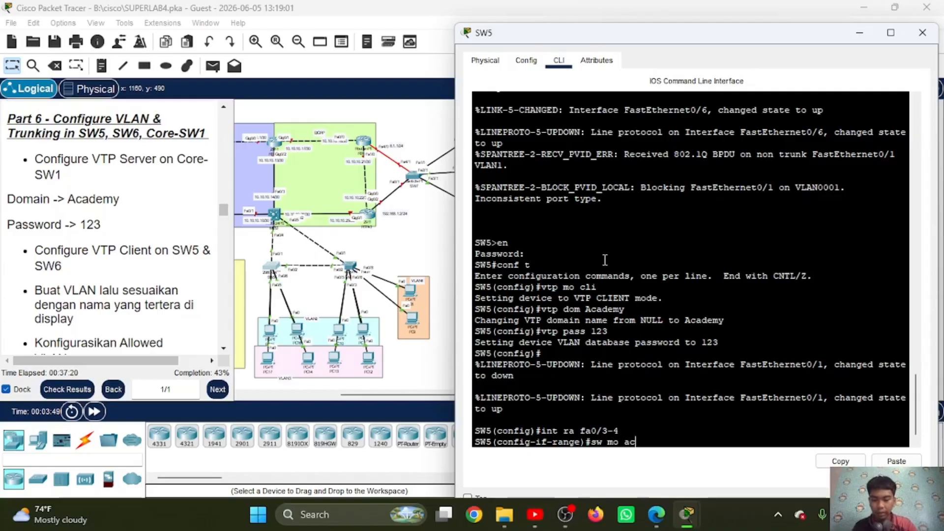
pyautogui.press('Return')
# Step: Assign SW5's Fa0/3-4 ports to VLAN 2 and enable spanning-tree PortFast on them, returning to global configuration mode
pyautogui.write('sw ac v')
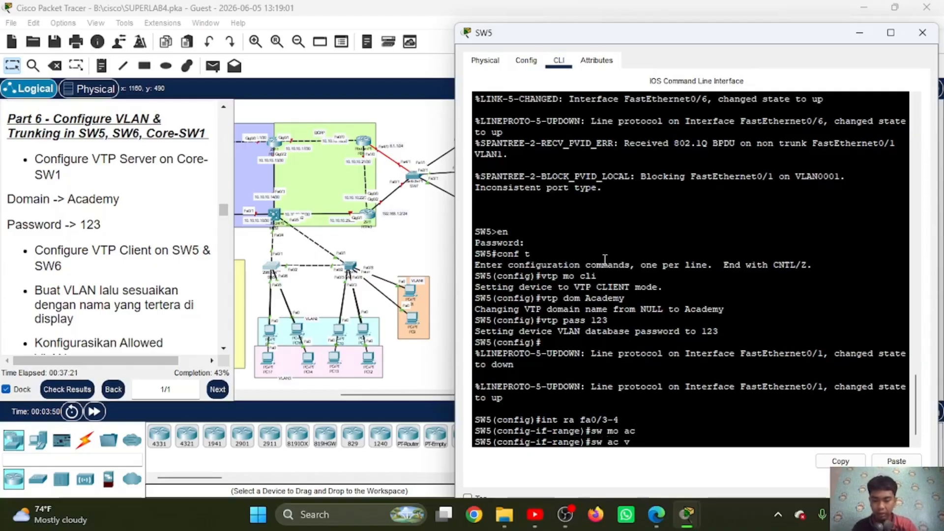
pyautogui.write('l 2')
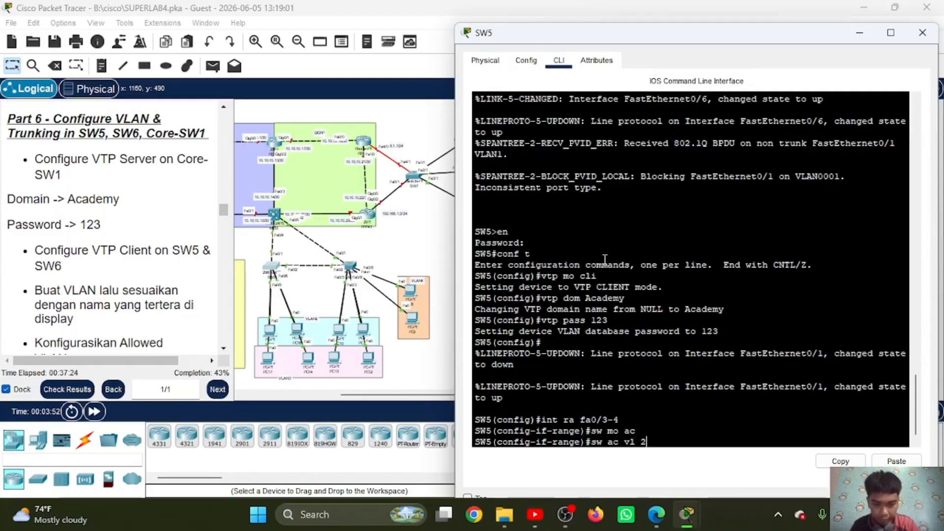
pyautogui.press('Return')
pyautogui.write('spa po')
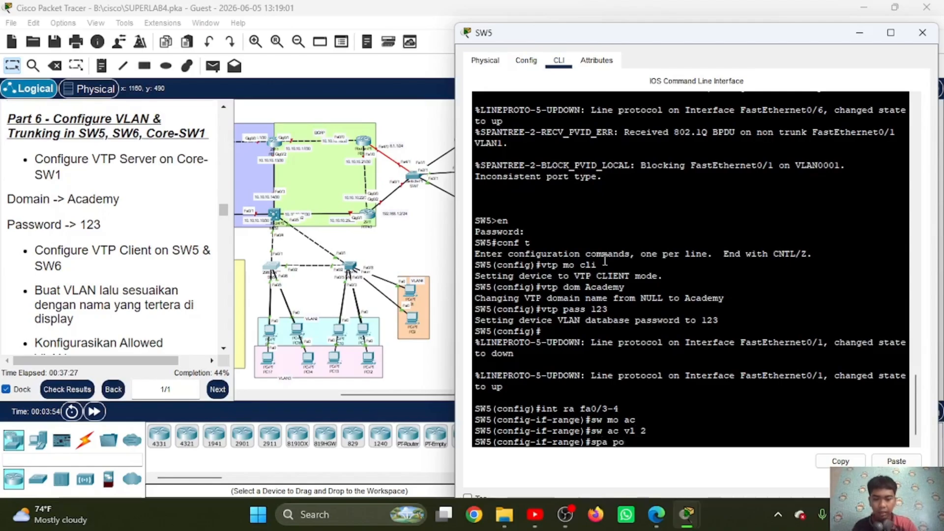
pyautogui.press('Return')
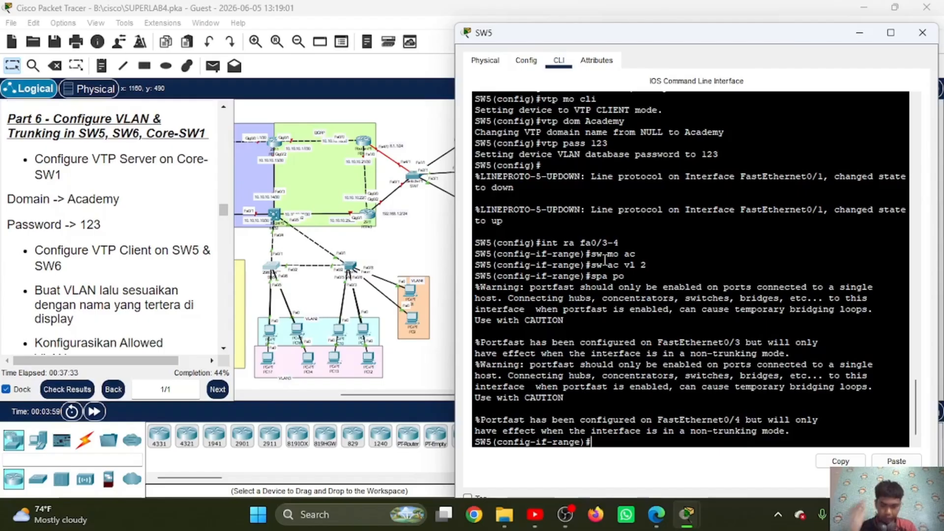
pyautogui.write('ex')
pyautogui.press('Return')
# Step: Set SW5's interface range FastEthernet 0/5-6 to access mode
pyautogui.write('int r')
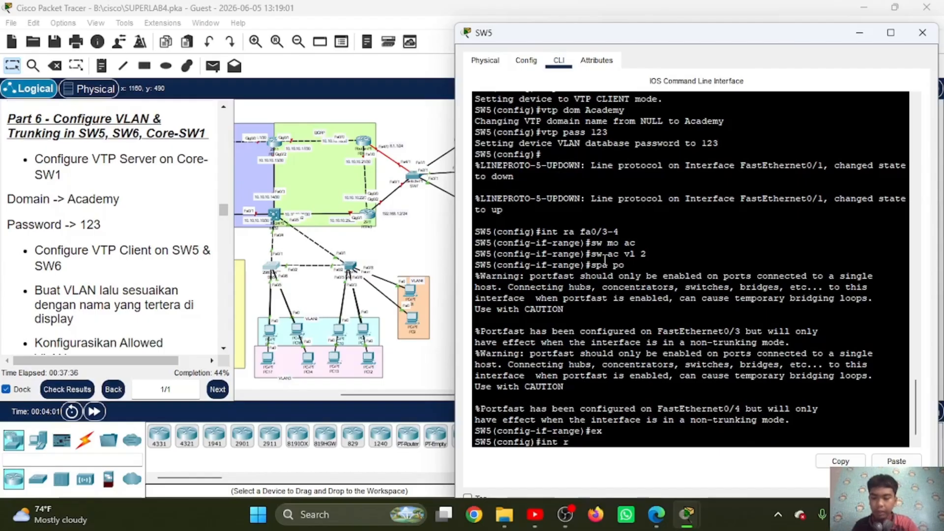
pyautogui.write('a fa0/5')
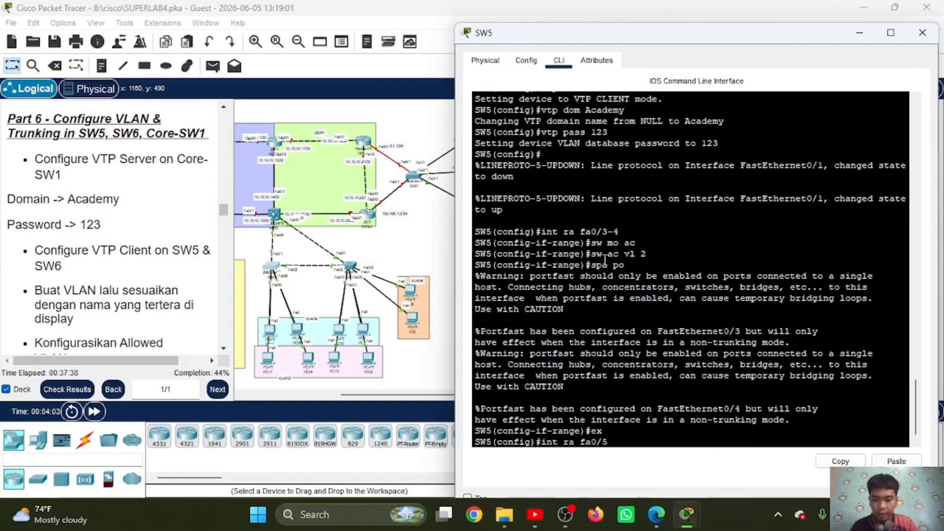
pyautogui.write('-6')
pyautogui.press('Return')
pyautogui.write('sw m')
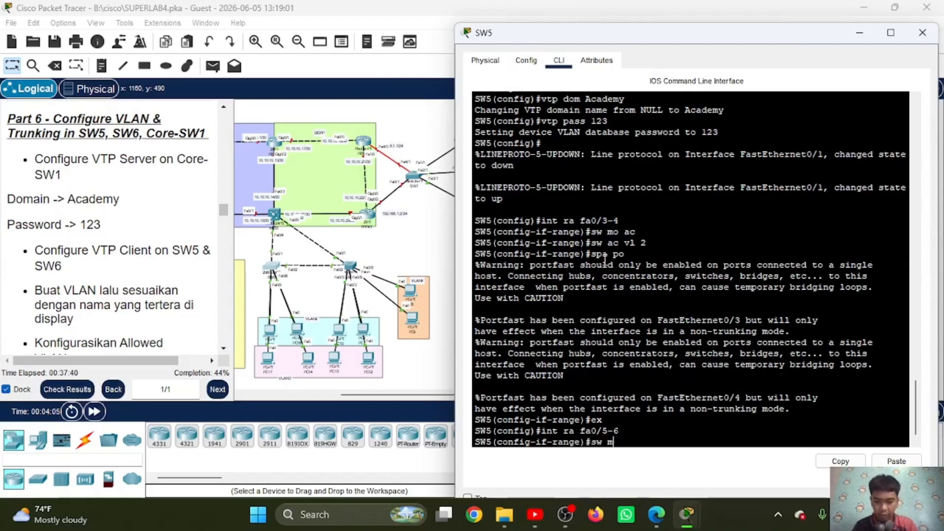
pyautogui.write('o ac')
pyautogui.press('Return')
# Step: Assign SW5's Fa0/5-6 ports to VLAN 3 and enable spanning-tree PortFast on them, returning to global configuration mode
pyautogui.write('sw ac v')
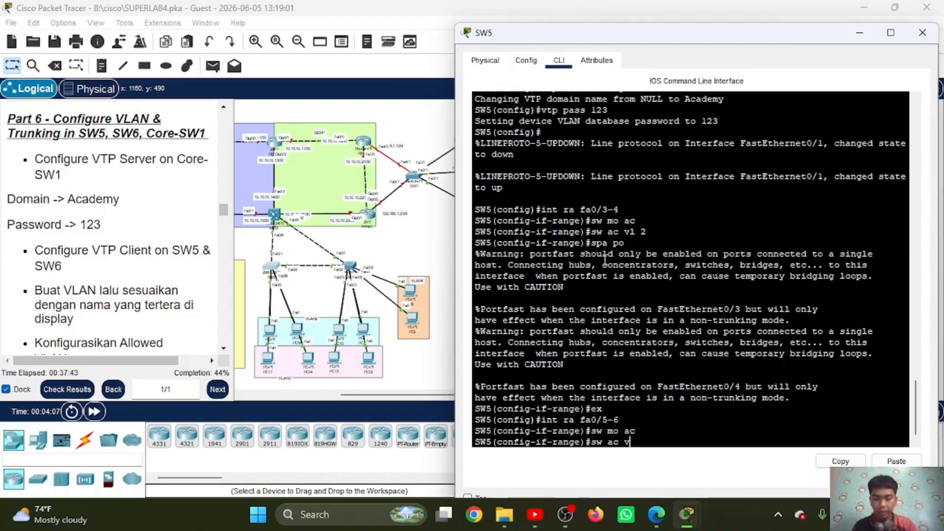
pyautogui.write('l 3')
pyautogui.press('Return')
pyautogui.write('spa p')
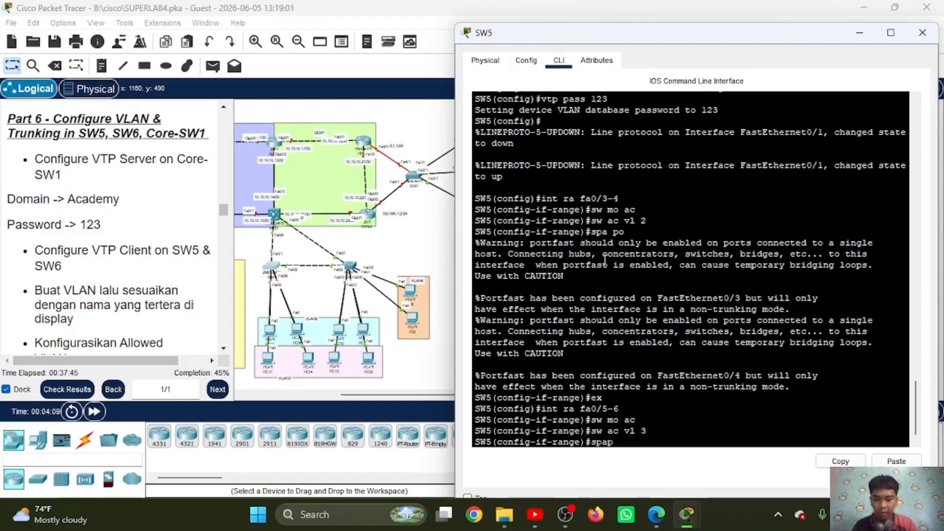
pyautogui.write('o')
pyautogui.press('BackSpace')
pyautogui.press('BackSpace')
pyautogui.press('BackSpace')
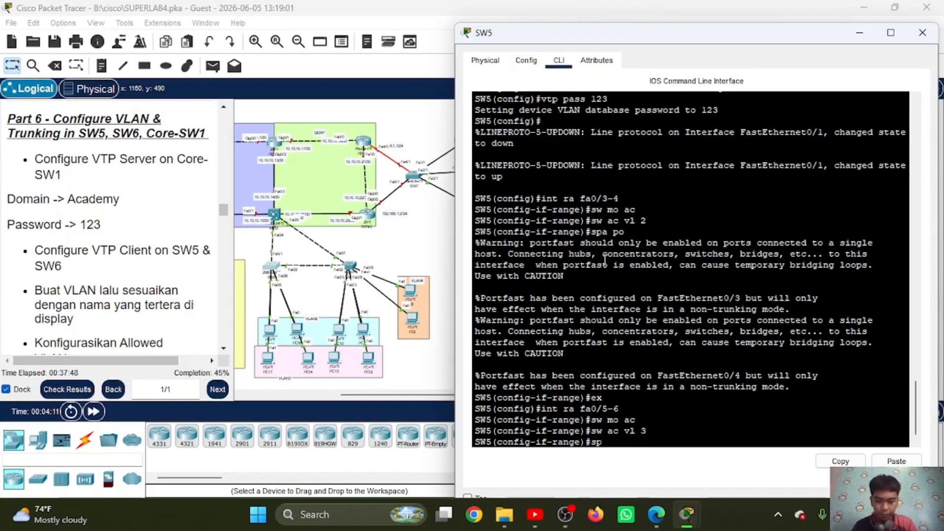
pyautogui.write('a po')
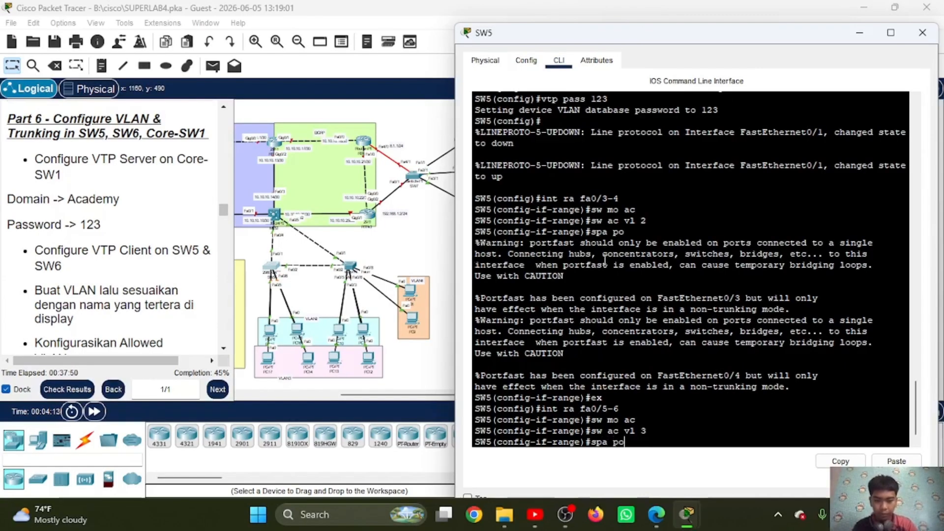
pyautogui.press('Return')
pyautogui.write('ex')
pyautogui.press('Return')
# Step: Set SW5's interface range FastEthernet 0/1-2 to trunk mode
pyautogui.write('i')
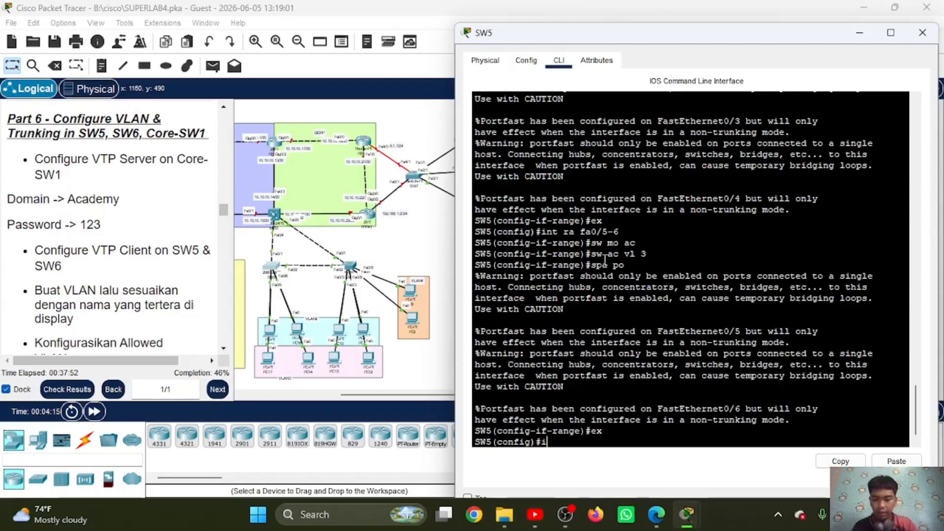
pyautogui.write('nt ra fa0')
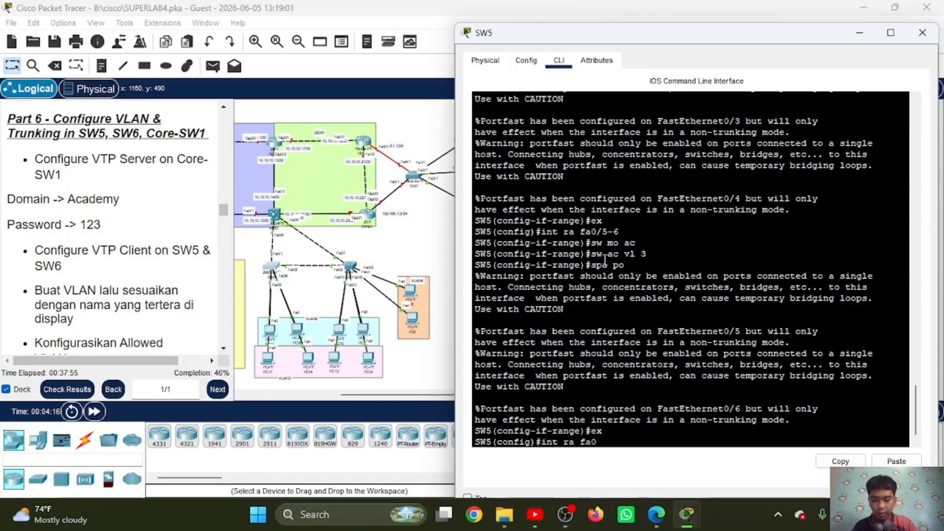
pyautogui.write('/7-8')
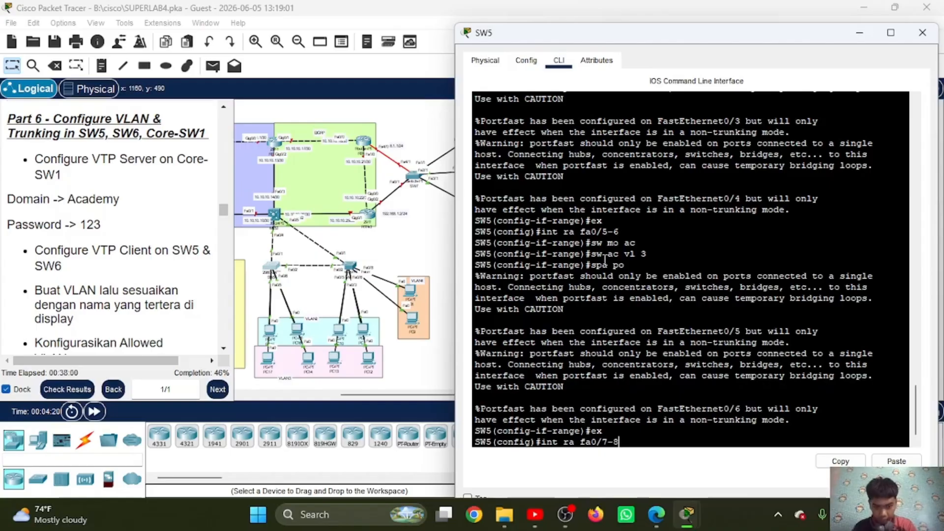
pyautogui.press('BackSpace')
pyautogui.press('BackSpace')
pyautogui.press('BackSpace')
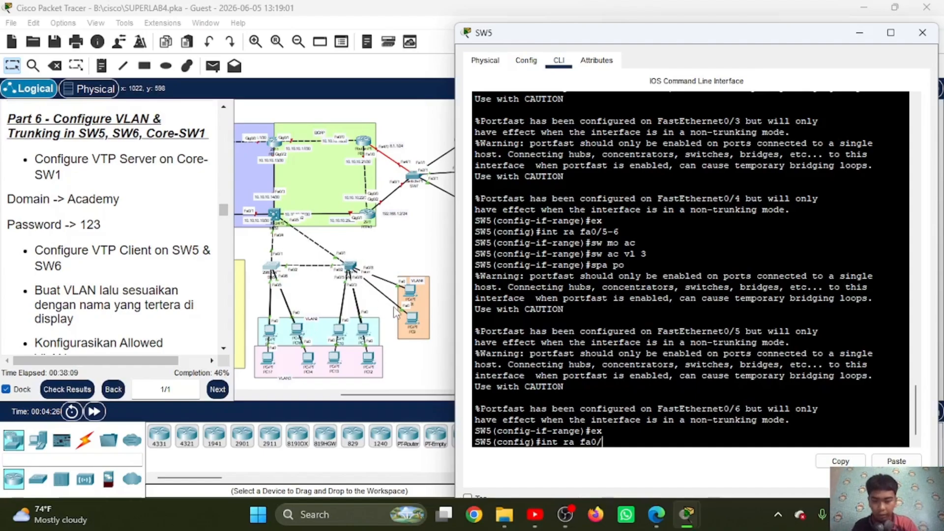
pyautogui.write('1-2')
pyautogui.press('Return')
pyautogui.write('sw mo tr')
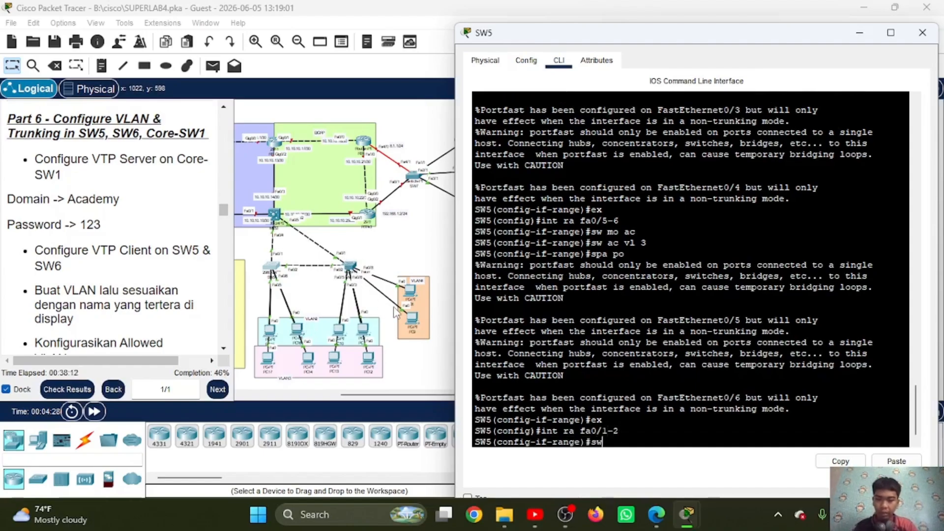
pyautogui.press('Return')
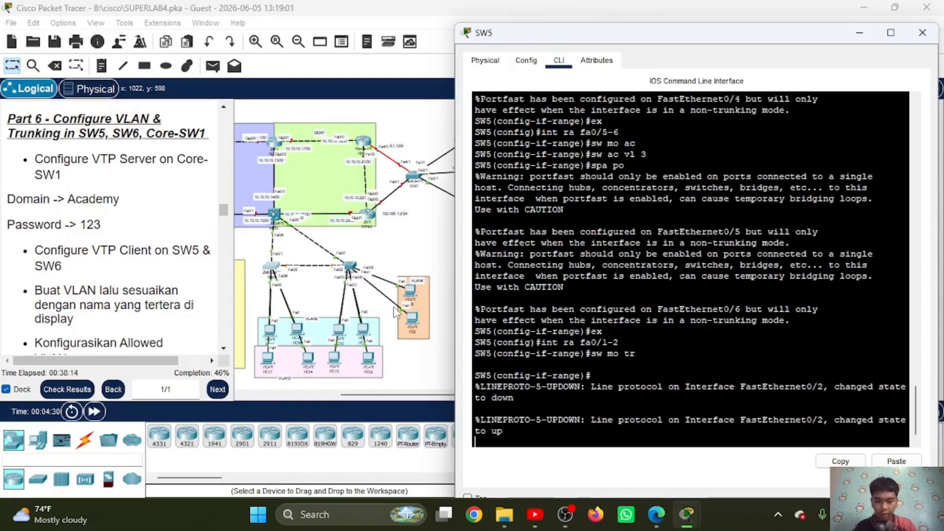
pyautogui.press('Return')
# Step: Allow VLANs 2-4 on SW5's Fa0/1-2 trunks and return to global configuration mode
pyautogui.write('sw tr all')
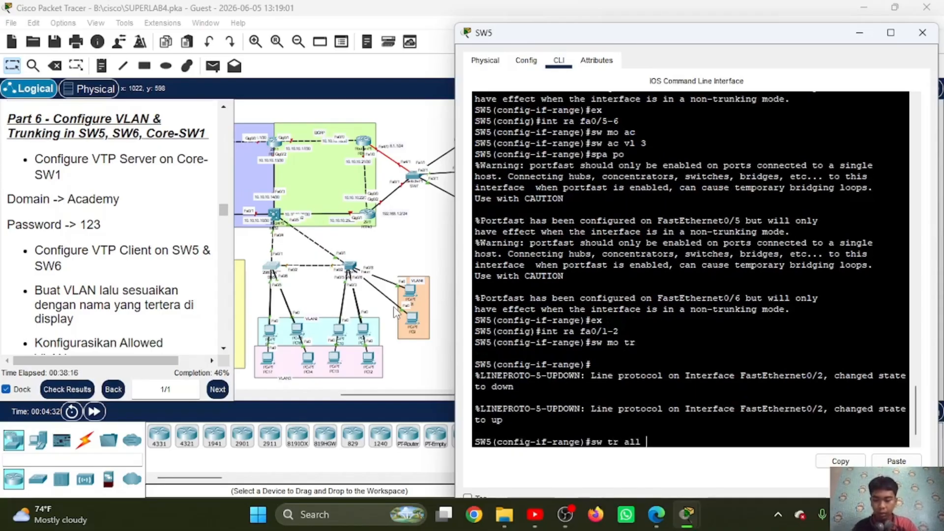
pyautogui.write(' vl')
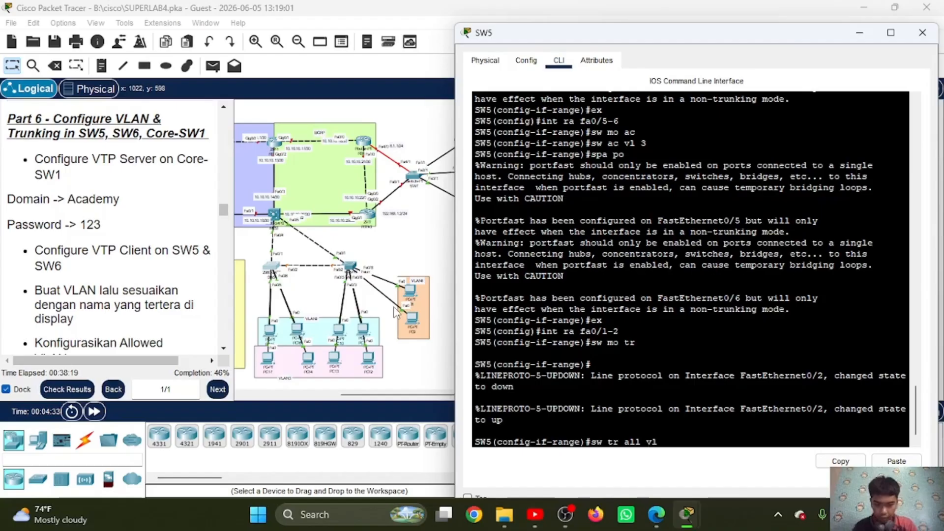
pyautogui.write(' 2-4')
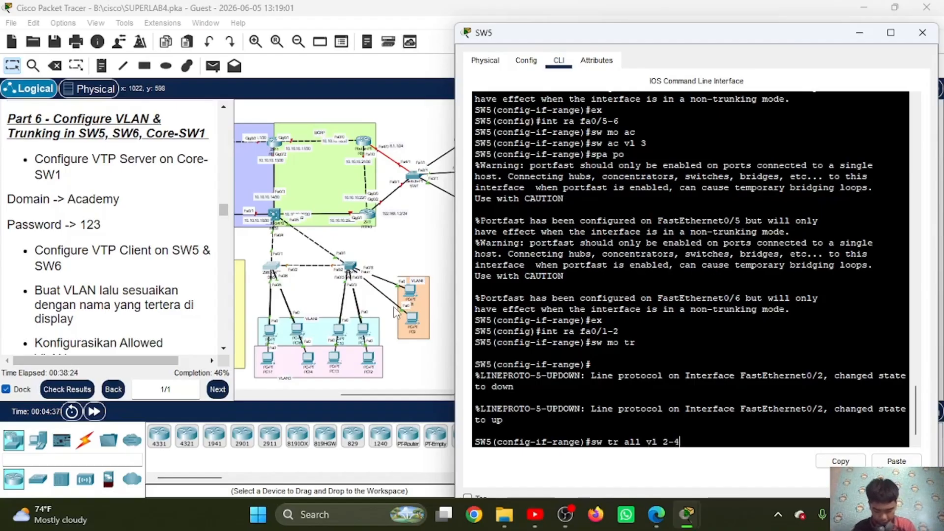
pyautogui.press('Return')
pyautogui.write('ex')
pyautogui.press('Return')
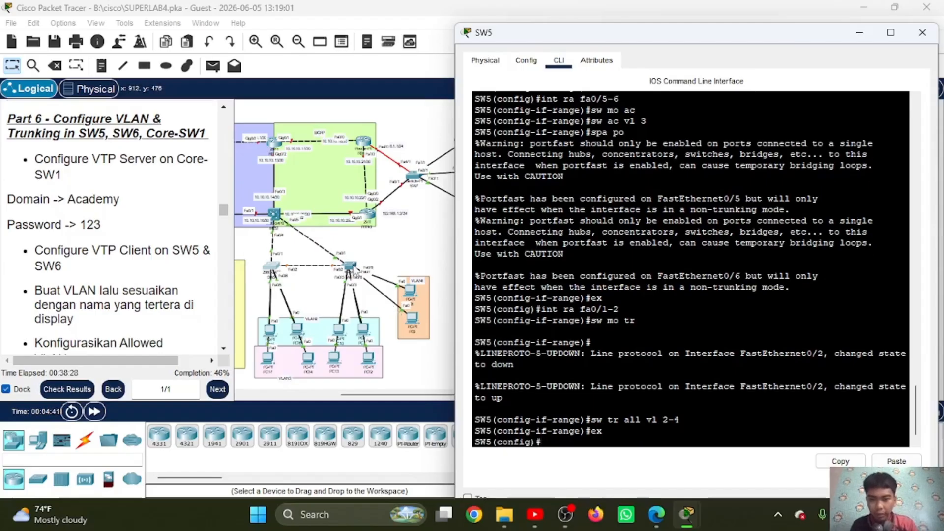
# Step: Switch to SW6's command line and set interfaces FastEthernet 0/3-4 to access mode
pyautogui.click(353, 268)
pyautogui.click(353, 268)
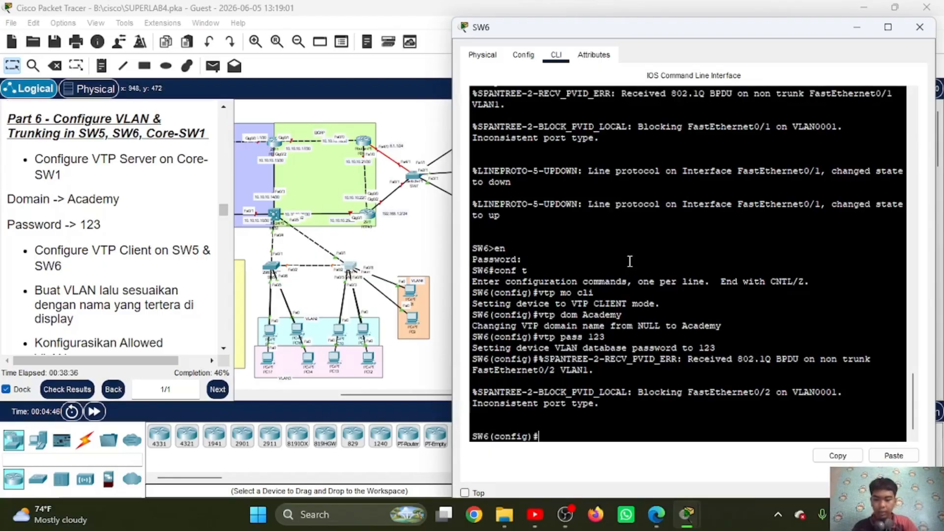
pyautogui.write('int ra ')
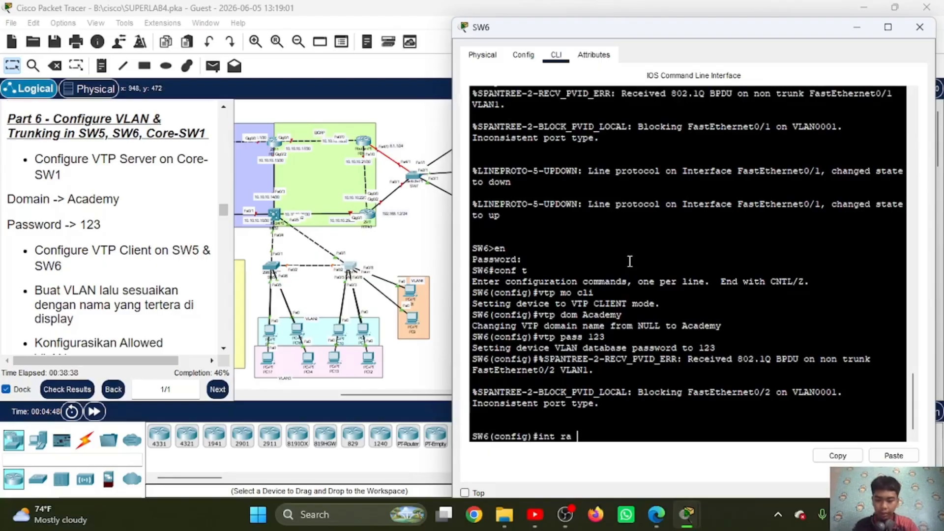
pyautogui.write('fa0/3-4')
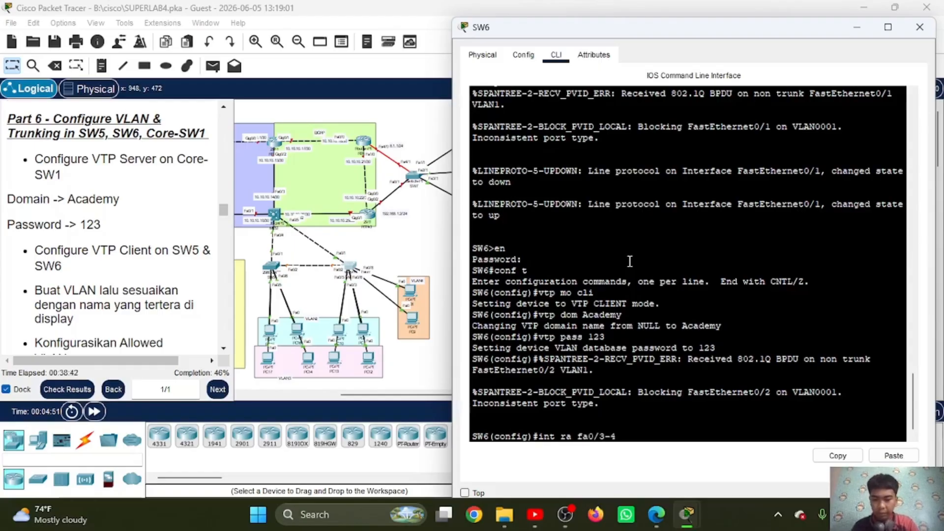
pyautogui.press('Return')
pyautogui.write('sw m')
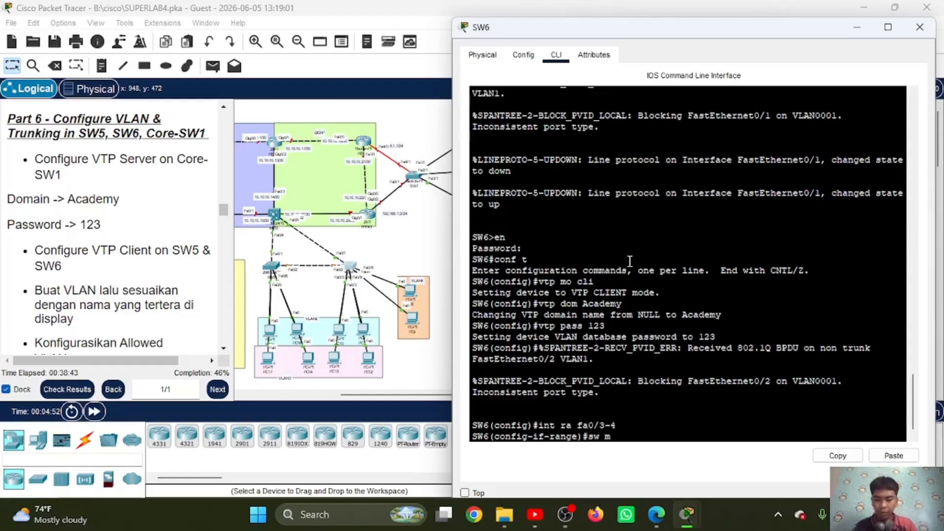
pyautogui.write('o ac')
pyautogui.press('Return')
# Step: Assign SW6's Fa0/3-4 ports to VLAN 2 and enable spanning-tree PortFast on them, returning to global configuration mode
pyautogui.write('sw')
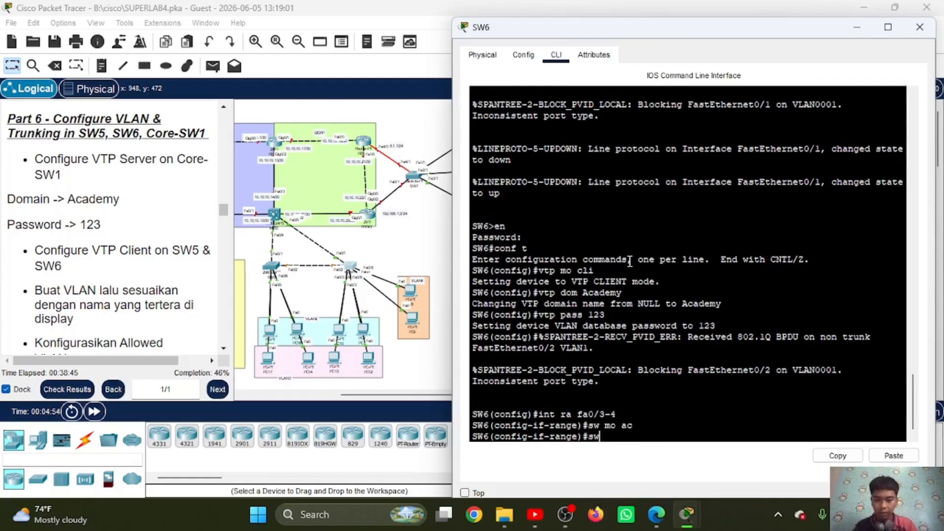
pyautogui.write(' ac vl')
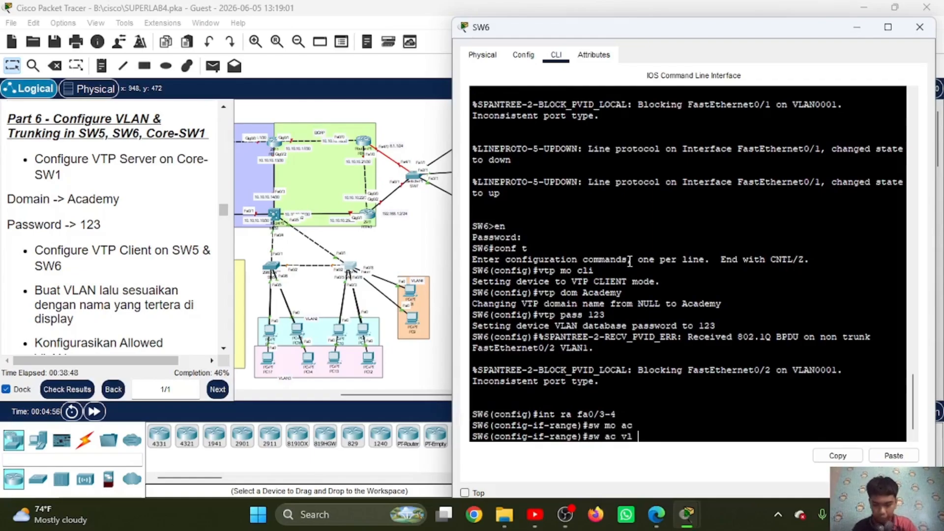
pyautogui.write(' 2')
pyautogui.press('Return')
pyautogui.write('spa po')
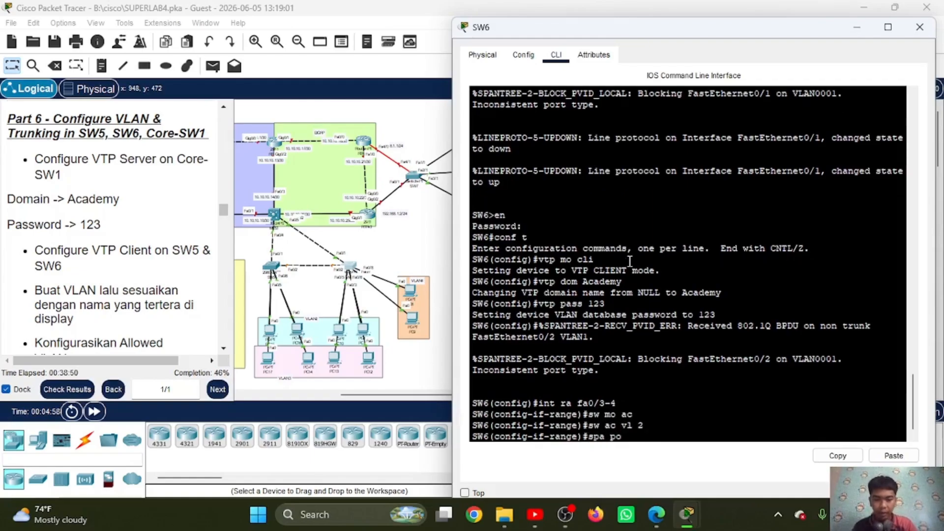
pyautogui.press('Return')
pyautogui.write('ex')
pyautogui.press('Return')
pyautogui.write('int')
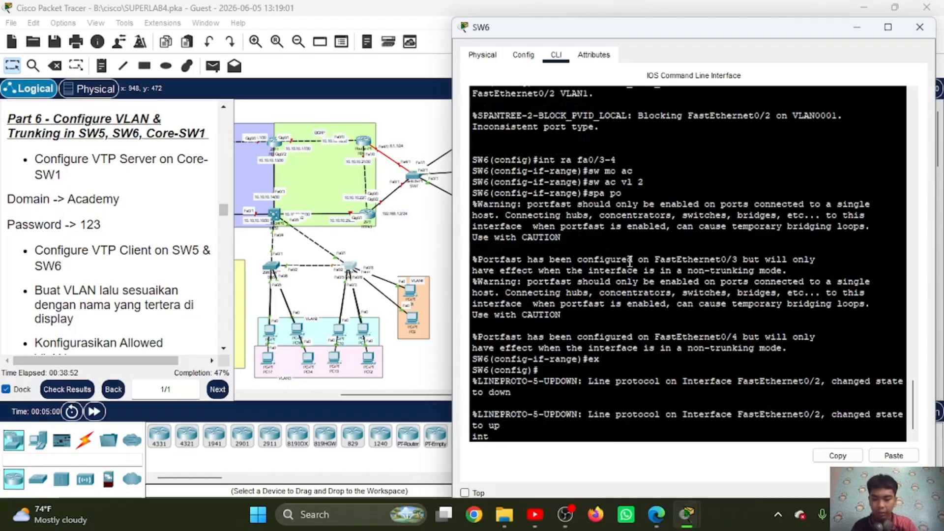
pyautogui.press('BackSpace')
pyautogui.press('BackSpace')
pyautogui.press('BackSpace')
pyautogui.press('Return')
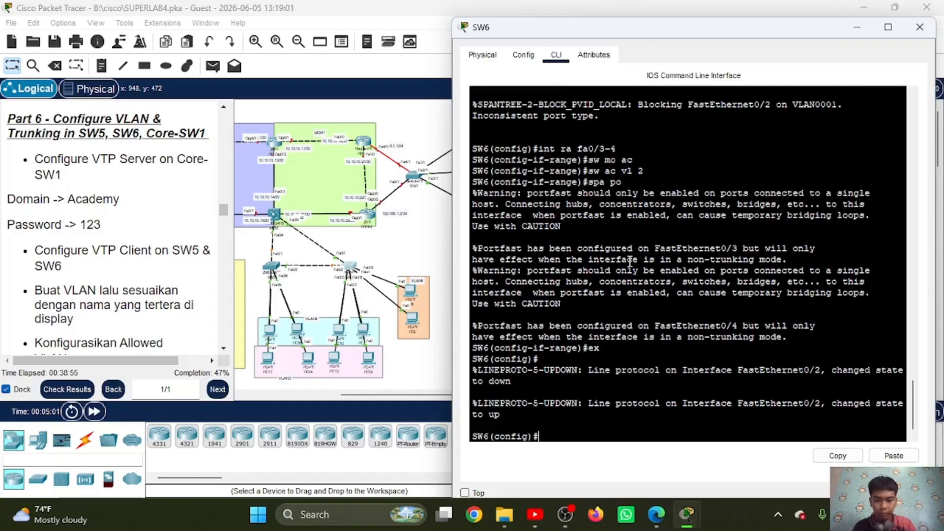
# Step: Set SW6's interface range FastEthernet 0/5-6 to access mode
pyautogui.write('int ra fa')
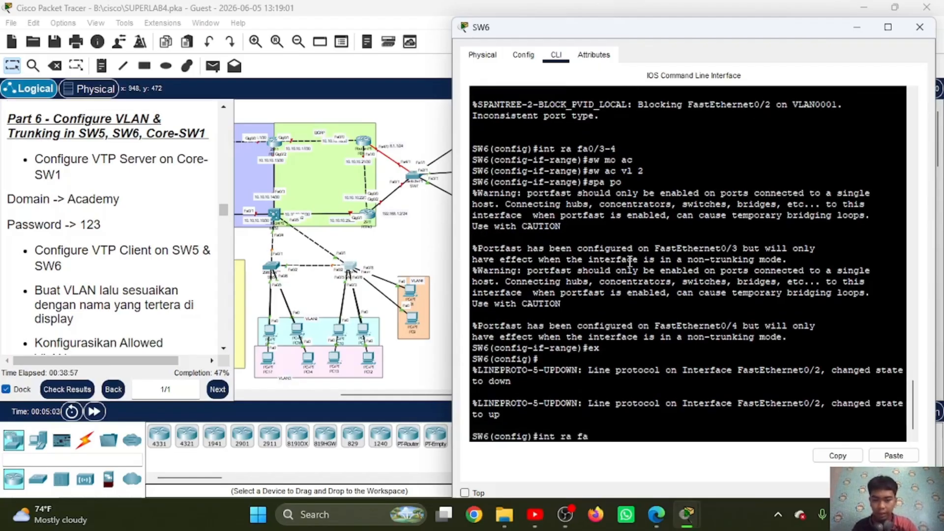
pyautogui.press('BackSpace')
pyautogui.write('0/')
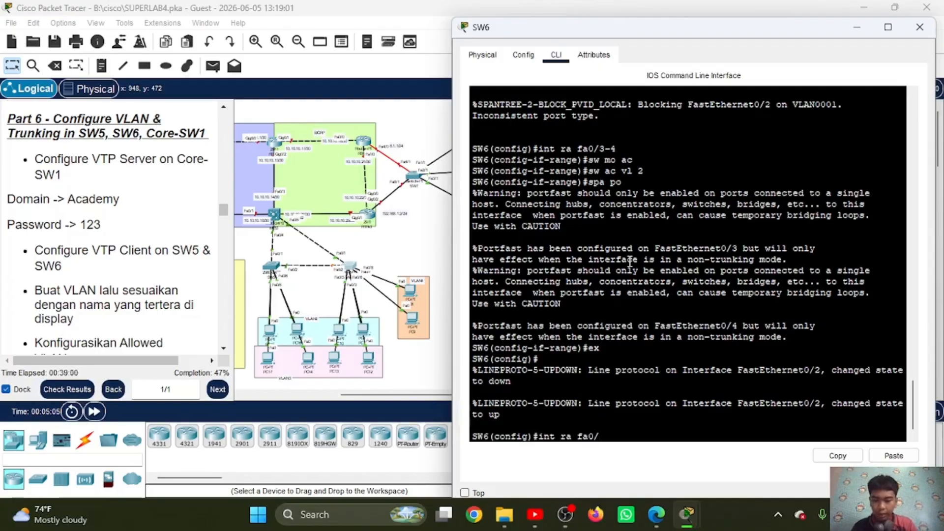
pyautogui.write('5-6')
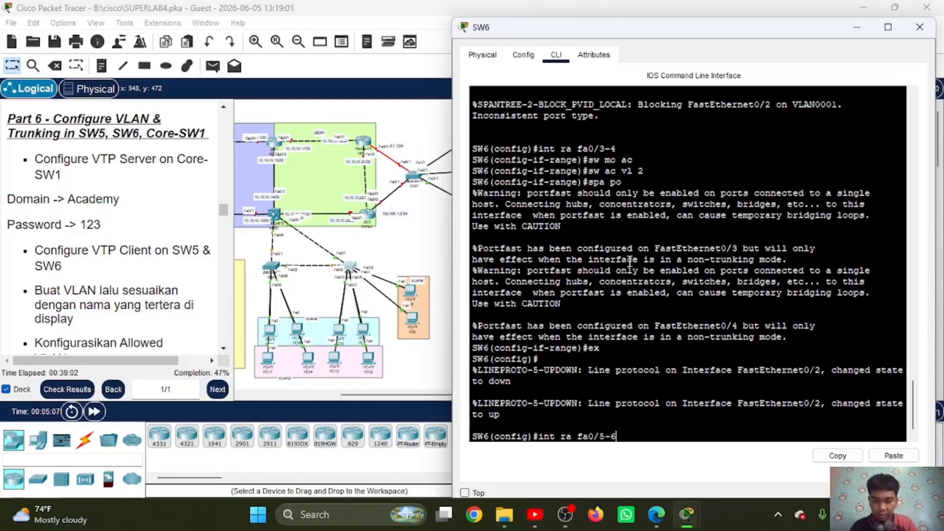
pyautogui.press('Return')
pyautogui.write('sw mo ac')
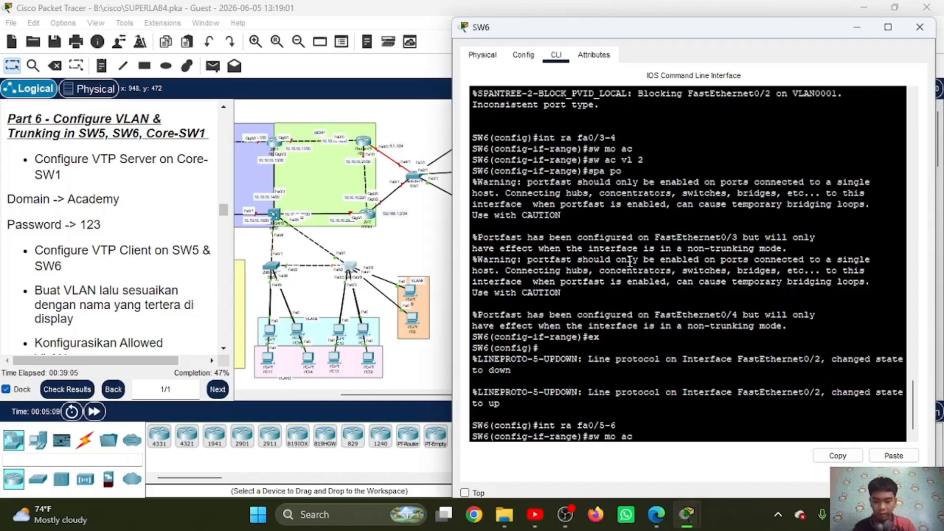
pyautogui.press('Return')
# Step: Assign SW6's Fa0/5-6 ports to VLAN 3 and enable spanning-tree PortFast on them, returning to global configuration mode
pyautogui.write('sw ac vl ')
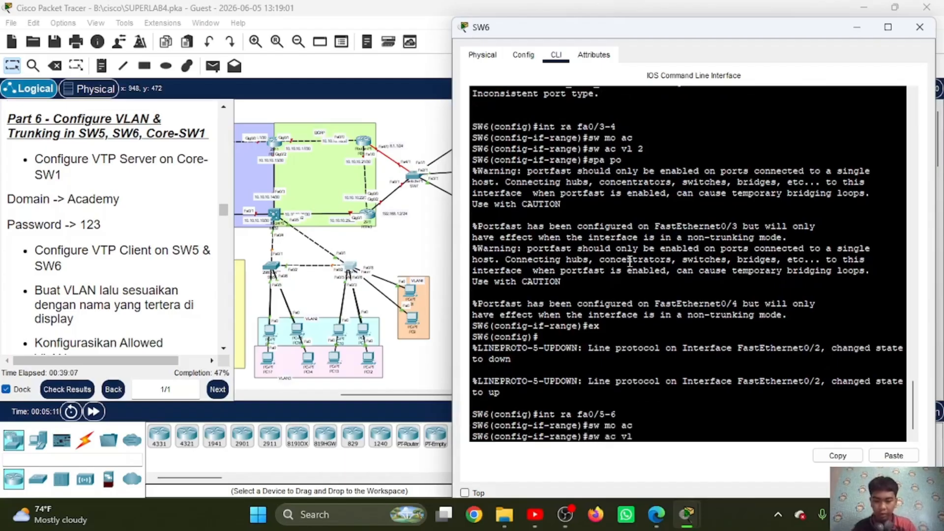
pyautogui.write('4')
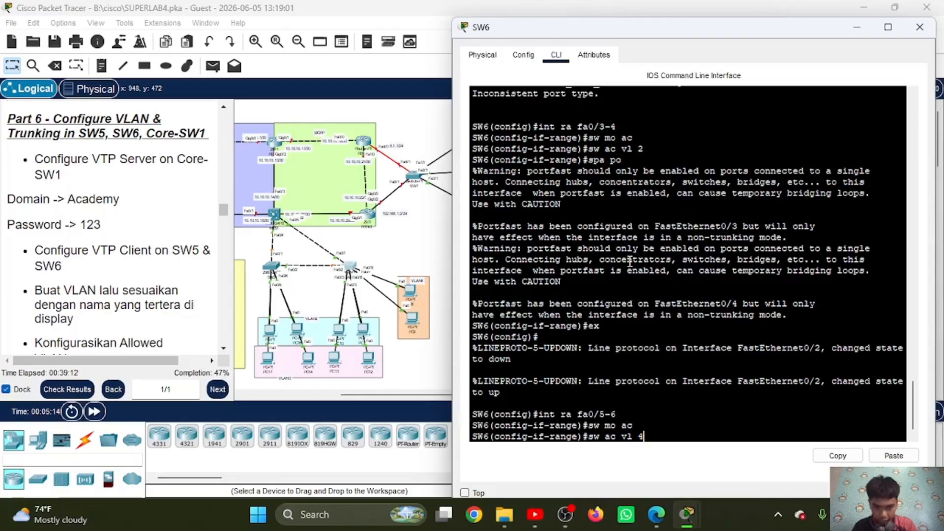
pyautogui.press('BackSpace')
pyautogui.write('3')
pyautogui.press('Return')
pyautogui.write('spa po')
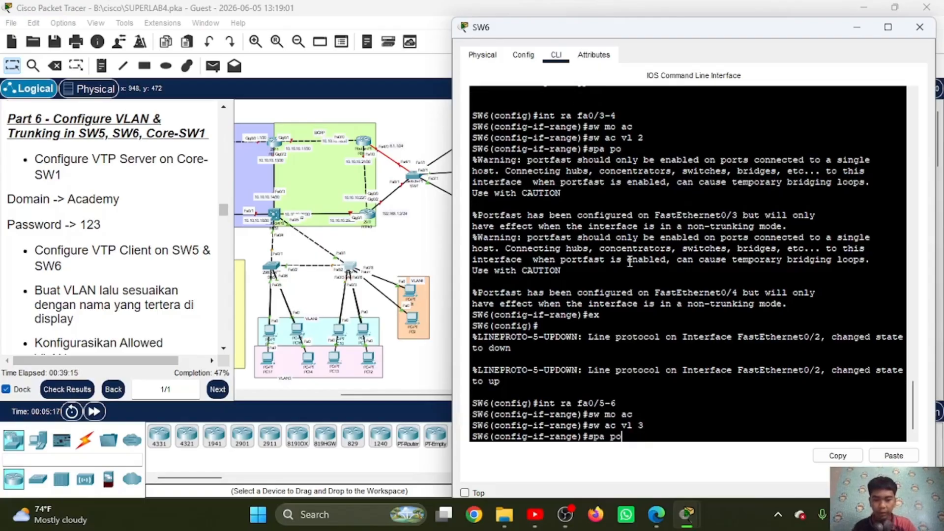
pyautogui.press('Return')
pyautogui.write('ex')
pyautogui.press('Return')
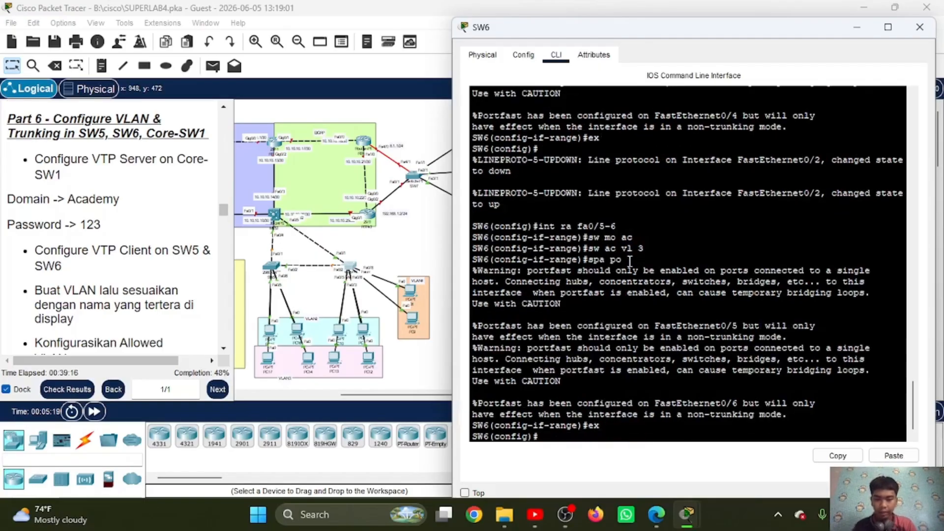
# Step: Set SW6's interface range FastEthernet 0/7-8 to access mode
pyautogui.write('int ra')
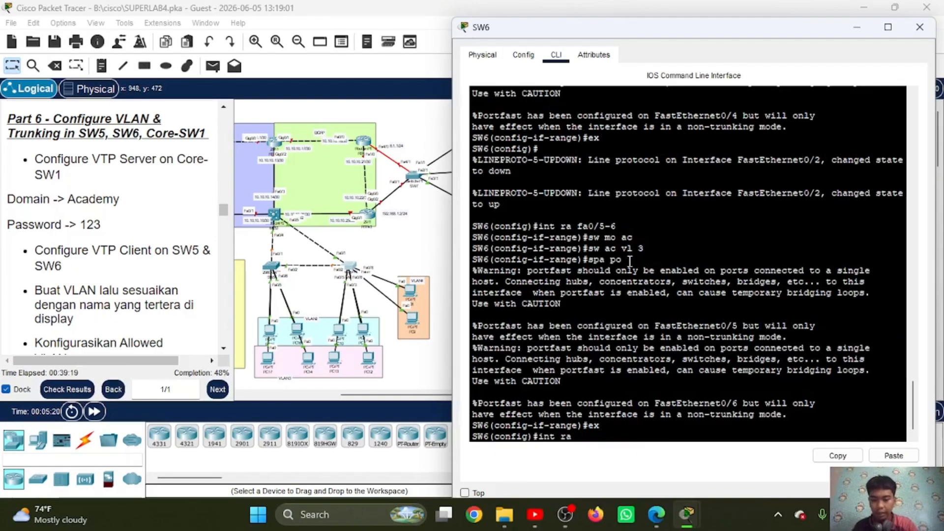
pyautogui.write(' fa0')
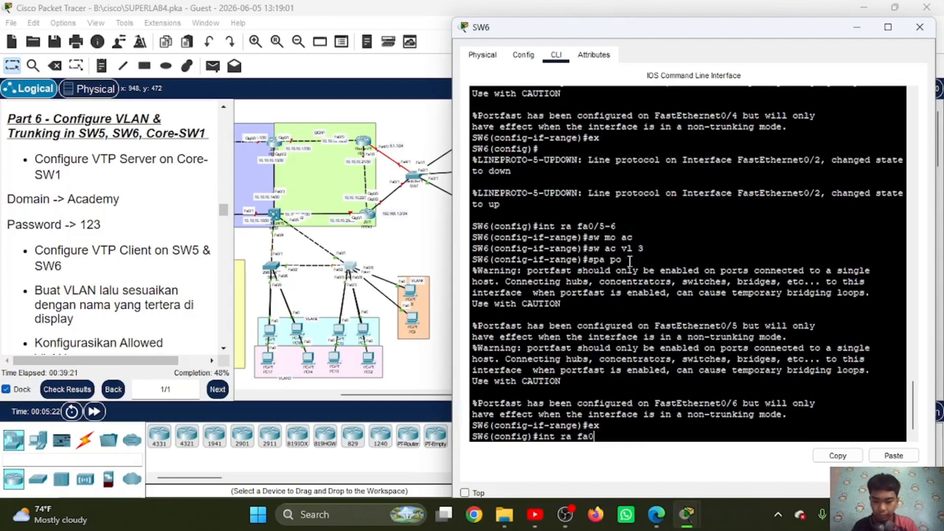
pyautogui.write('/-')
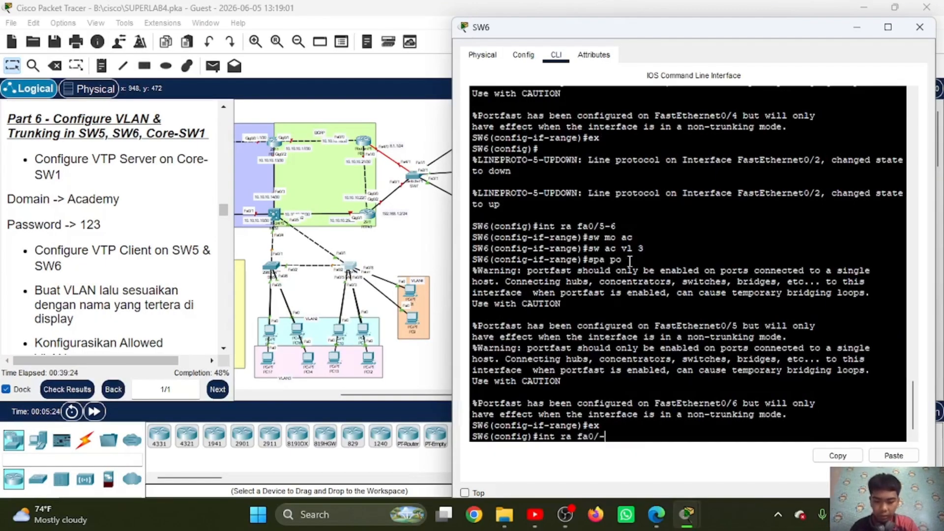
pyautogui.write('7')
pyautogui.press('BackSpace')
pyautogui.press('BackSpace')
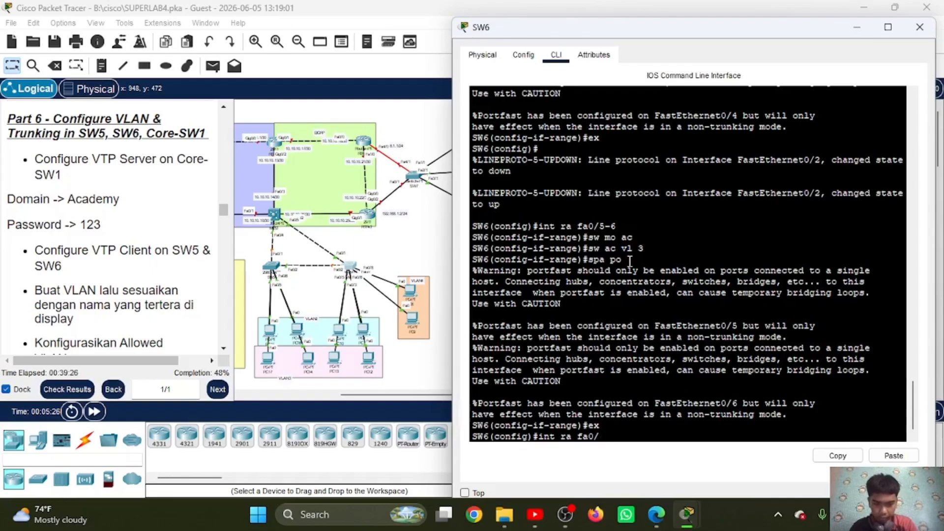
pyautogui.write('7-8')
pyautogui.press('Return')
pyautogui.write('sw ')
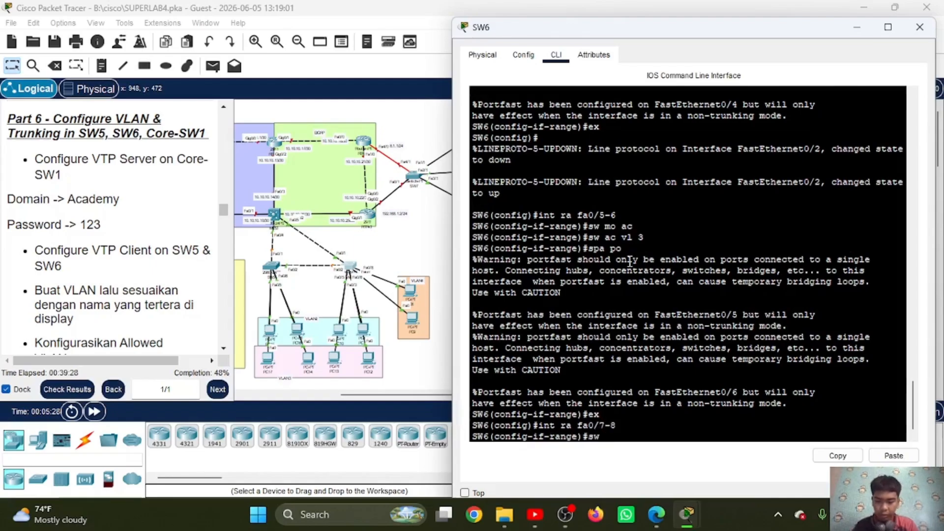
pyautogui.write('mo ac')
pyautogui.press('Return')
# Step: Assign SW6's Fa0/7-8 ports to VLAN 4 and enable spanning-tree PortFast on them, returning to global configuration mode
pyautogui.write('sw')
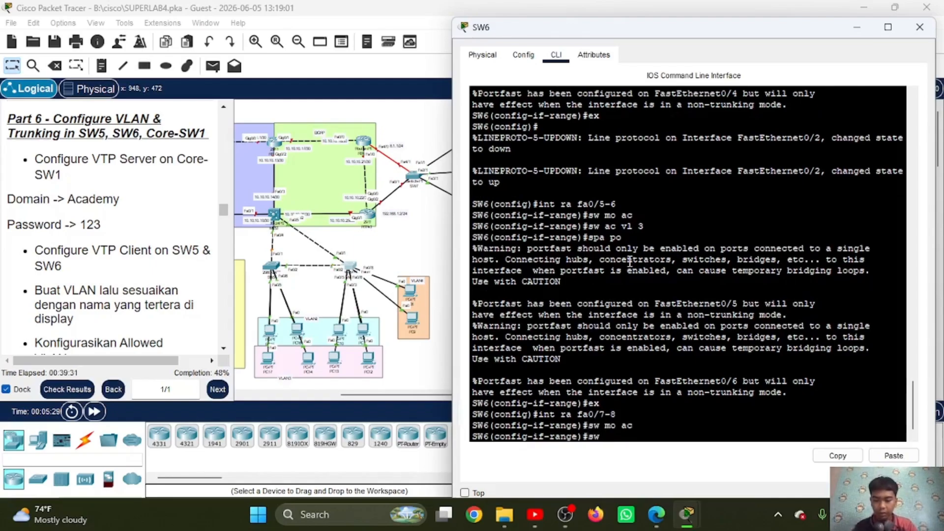
pyautogui.write(' ac vl 4')
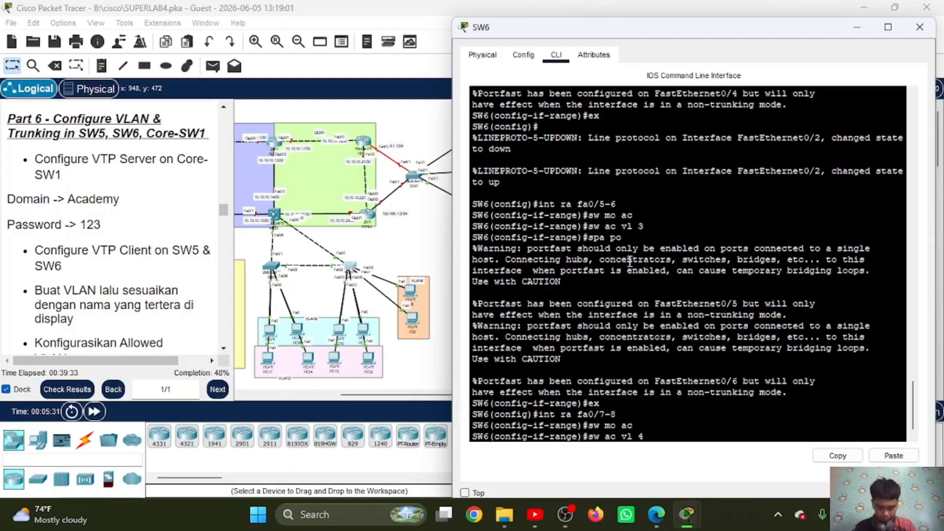
pyautogui.press('Return')
pyautogui.write('spa po')
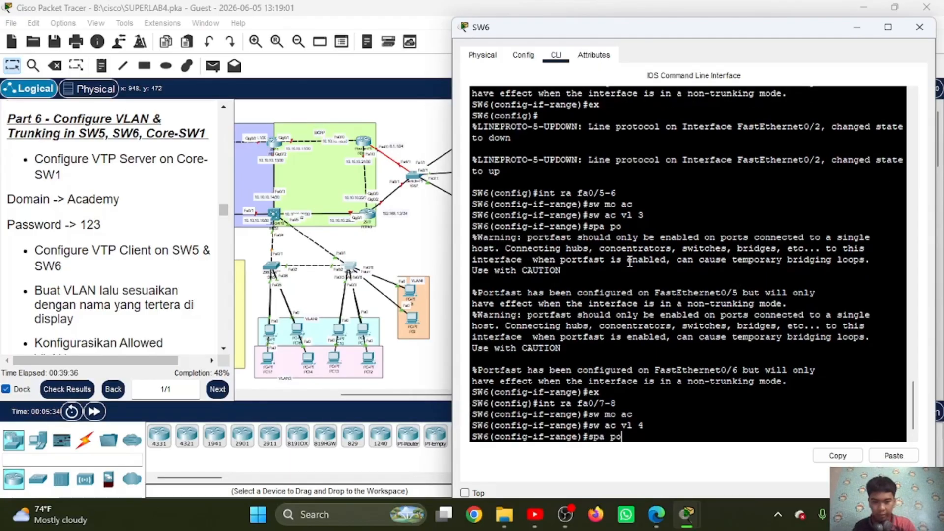
pyautogui.press('Return')
pyautogui.press('Return')
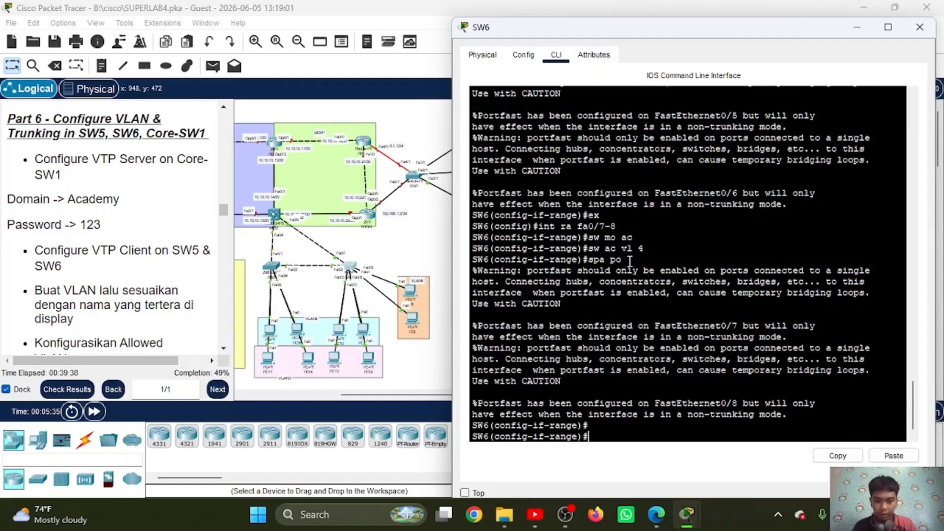
pyautogui.write('ex')
pyautogui.press('Return')
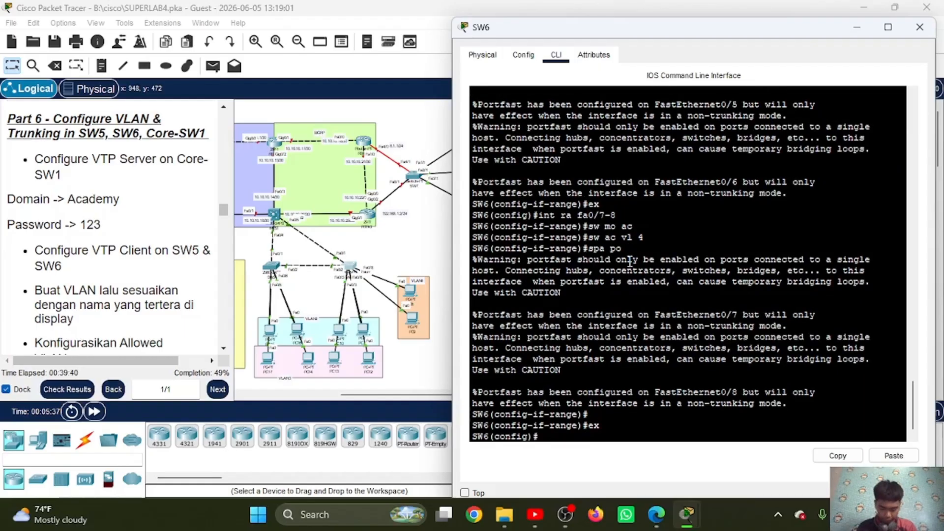
# Step: Set SW6's interface range FastEthernet 0/1-2 to trunk mode
pyautogui.write('int')
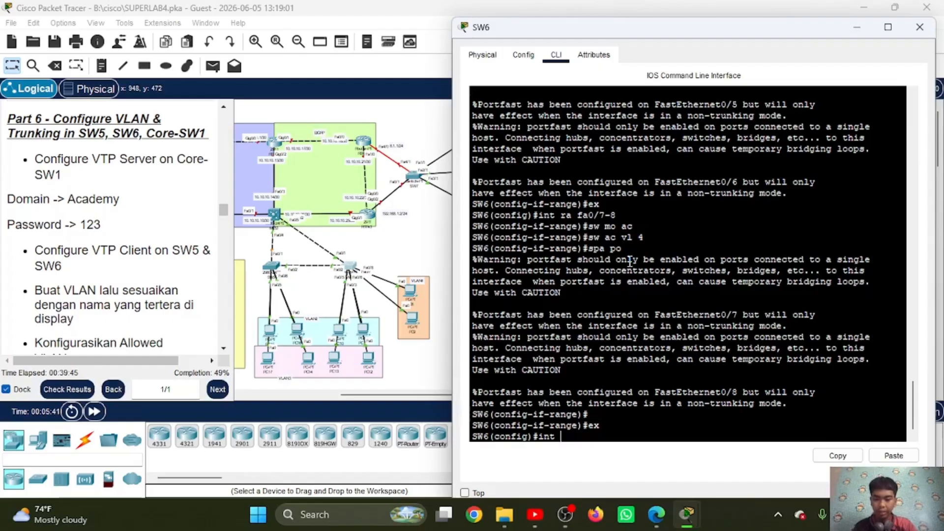
pyautogui.write(' raf')
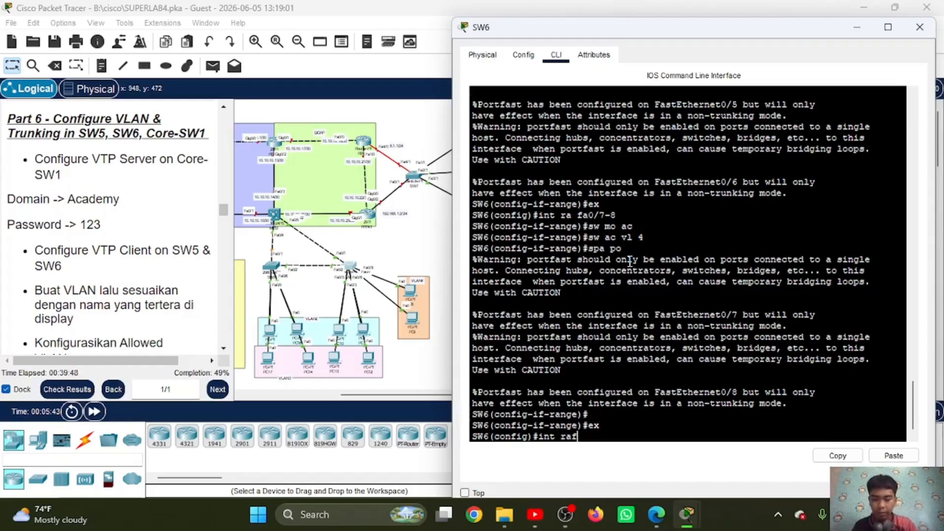
pyautogui.press('BackSpace')
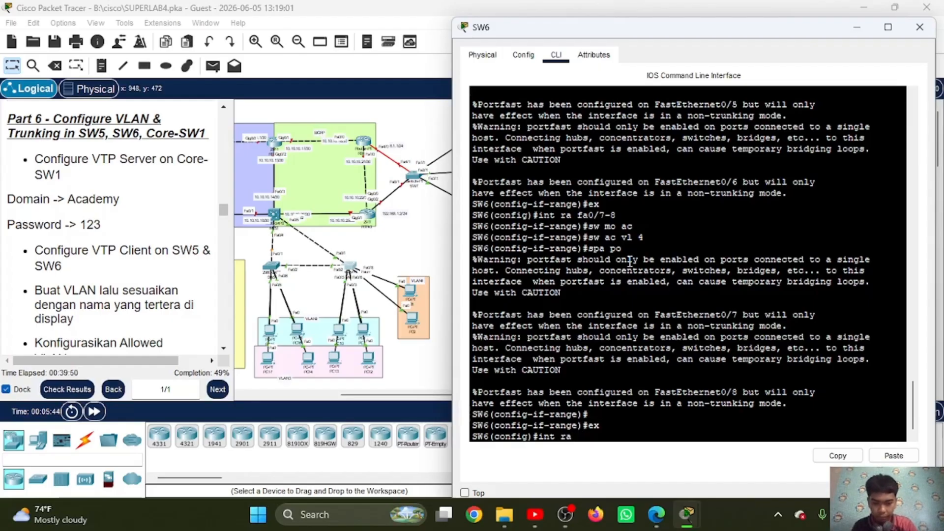
pyautogui.press('BackSpace')
pyautogui.press('BackSpace')
pyautogui.press('BackSpace')
pyautogui.write('fa')
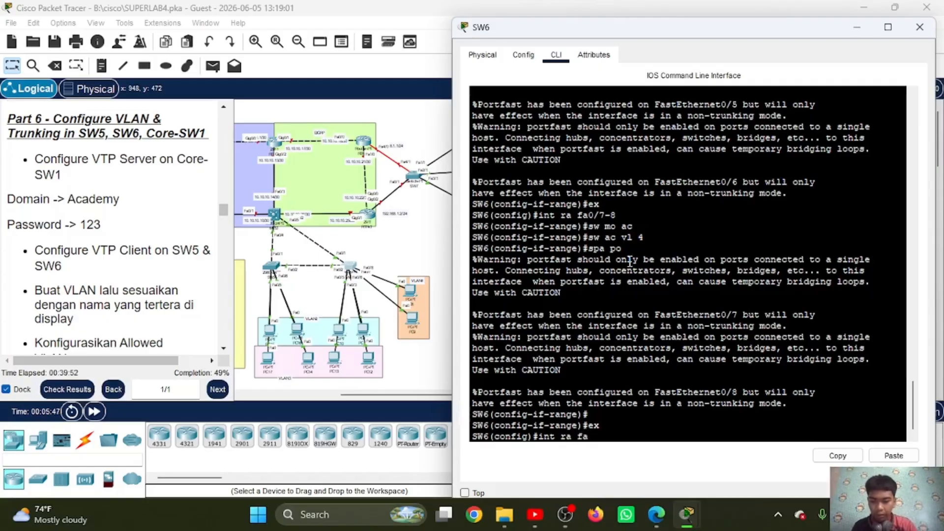
pyautogui.write('0/1-2')
pyautogui.press('Return')
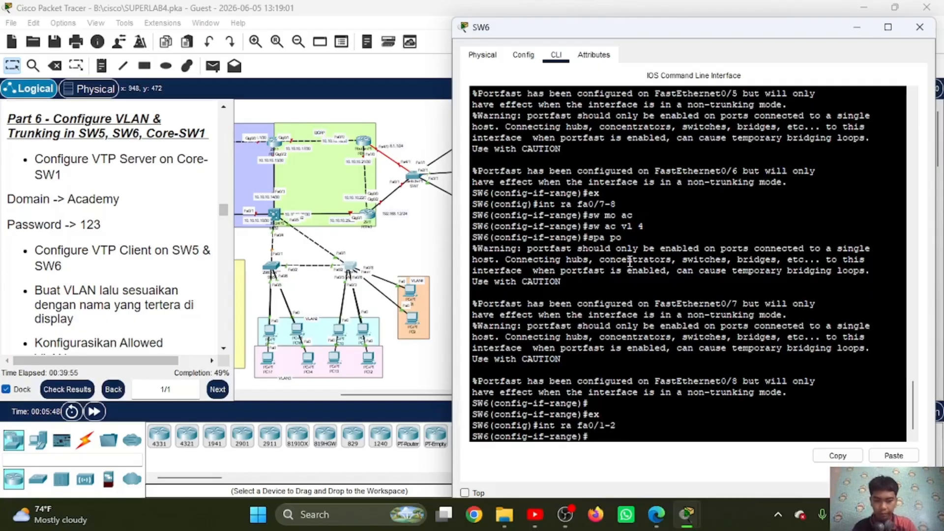
pyautogui.write('sw mo tr')
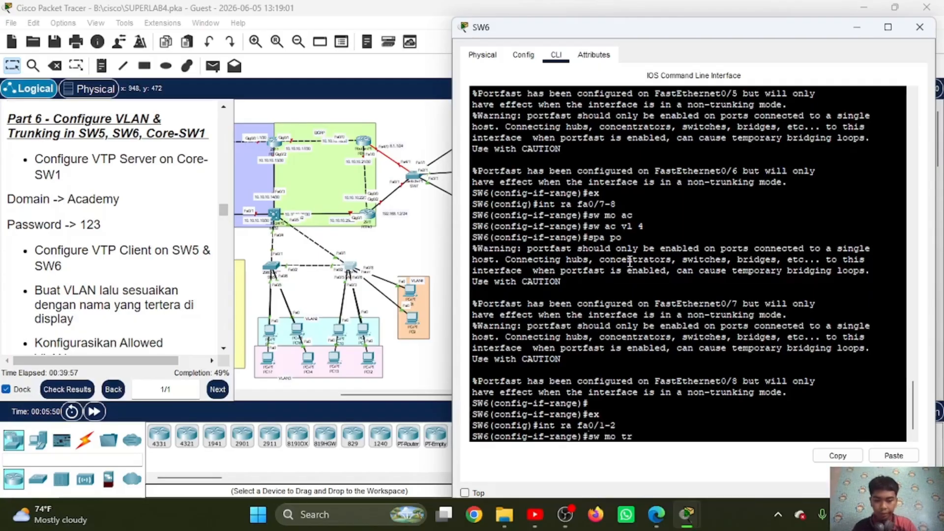
pyautogui.press('Return')
# Step: Allow VLANs 2-4 on SW6's Fa0/1-2 trunks and return to global configuration mode
pyautogui.write('sw tr al')
pyautogui.press('BackSpace')
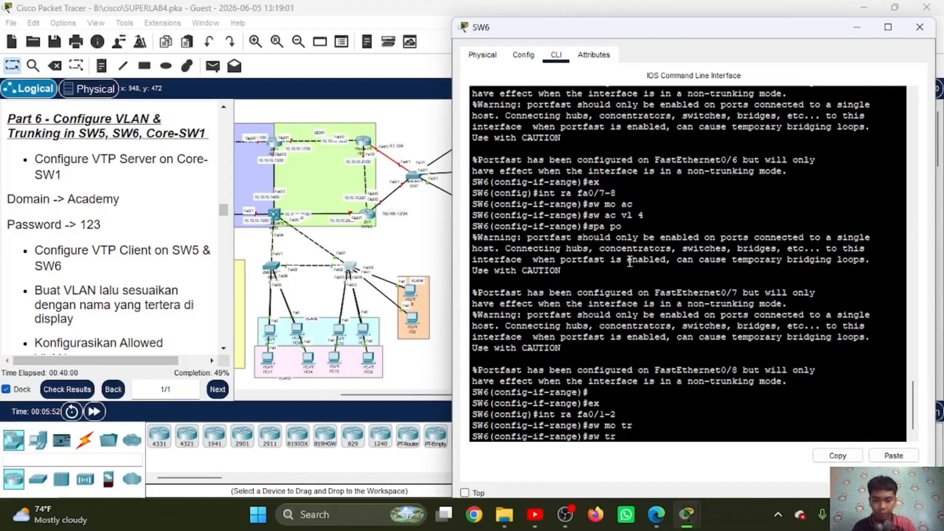
pyautogui.write('all vl ')
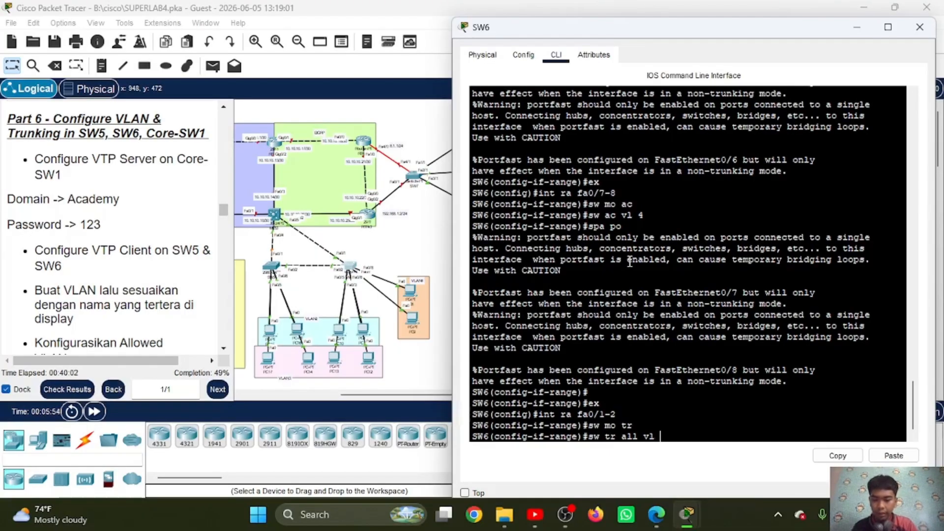
pyautogui.write('2-4')
pyautogui.press('Return')
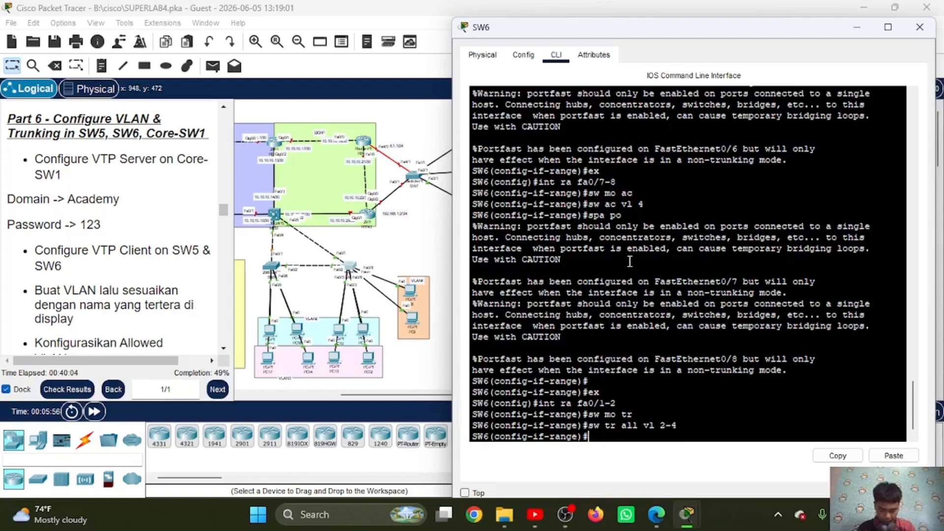
pyautogui.write('e')
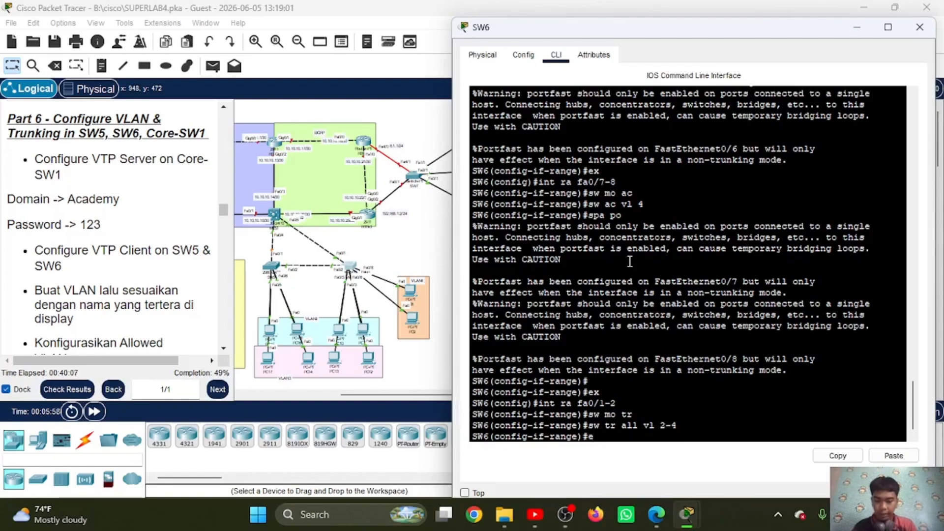
pyautogui.write('x')
pyautogui.press('Return')
# Step: Switch to MLS1's command line and create the VLAN 2 interface from global configuration mode
pyautogui.click(274, 215)
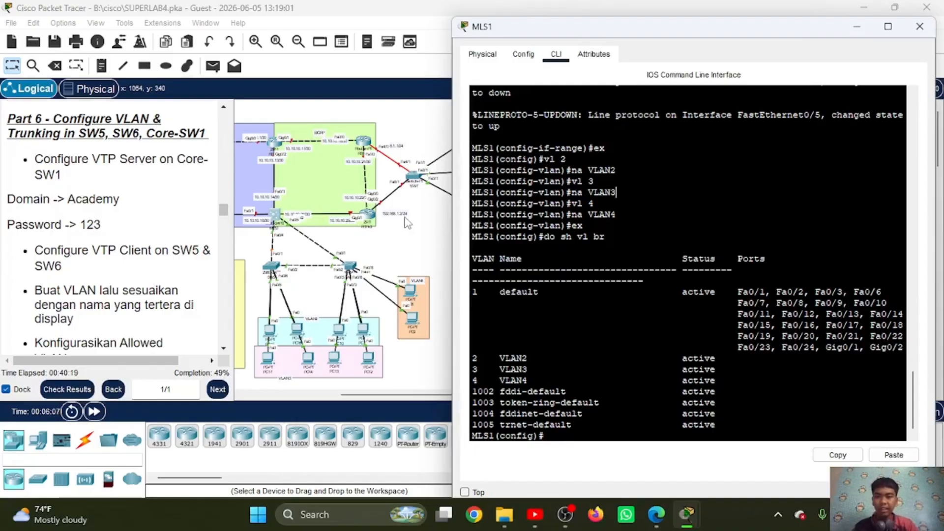
pyautogui.write('int vl 2')
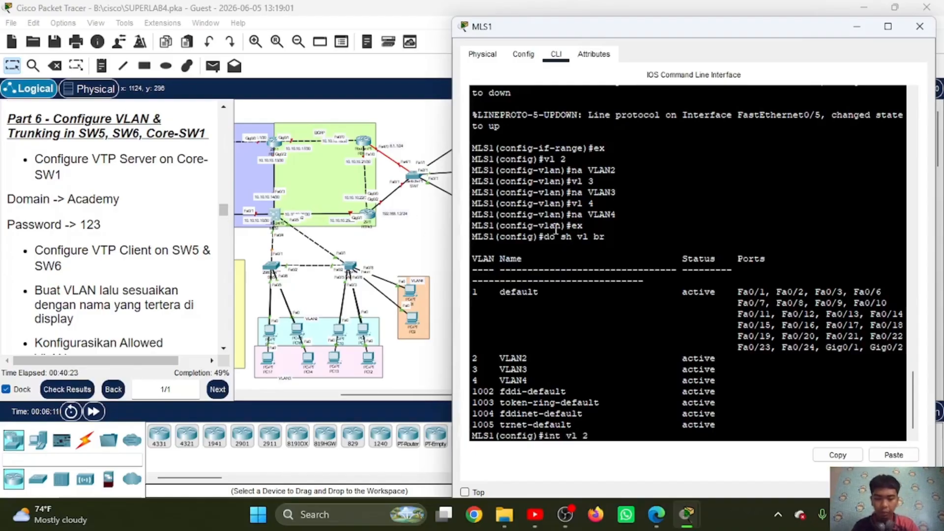
pyautogui.press('Return')
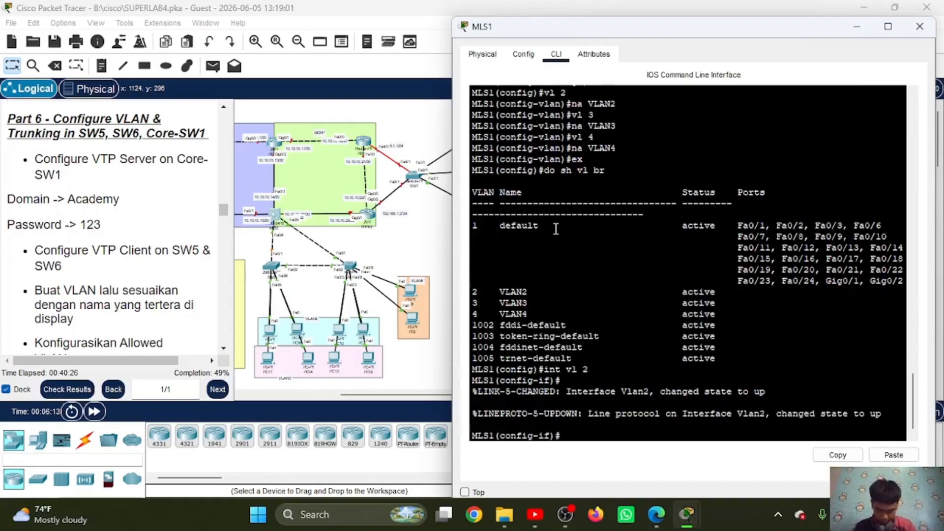
# Step: Assign 192.168.2.1 255.255.255.0 to MLS1's VLAN 2 interface, copying the mask for reuse, and return to global configuration mode
pyautogui.write('ip add 19')
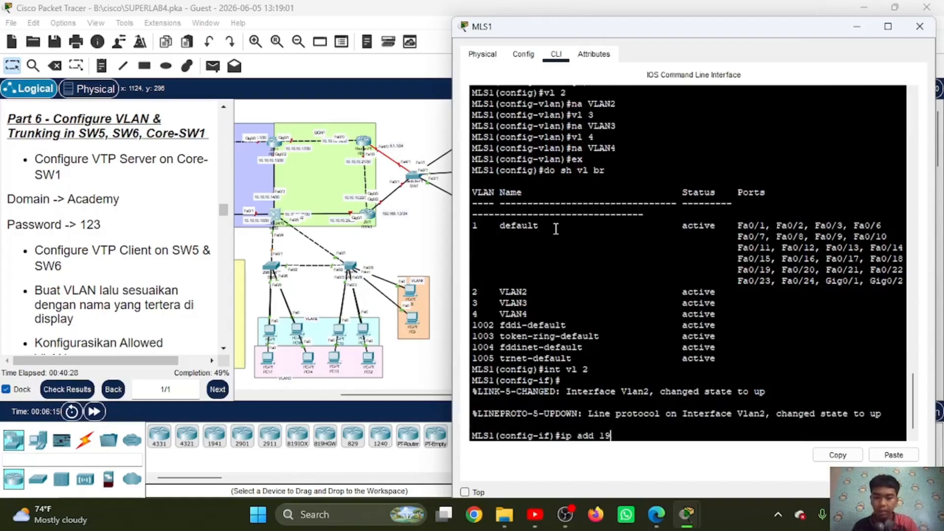
pyautogui.write('2.168.2.1')
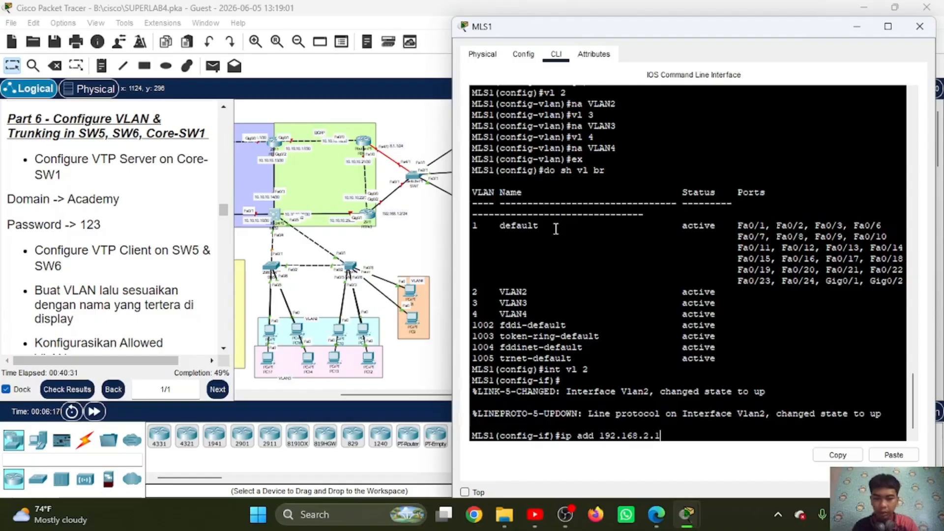
pyautogui.write(' 255')
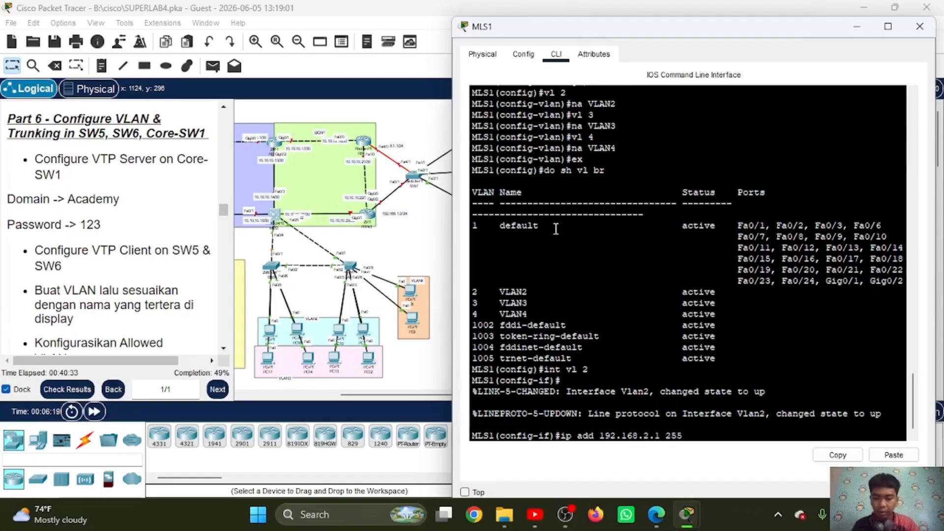
pyautogui.write('.255.255.0')
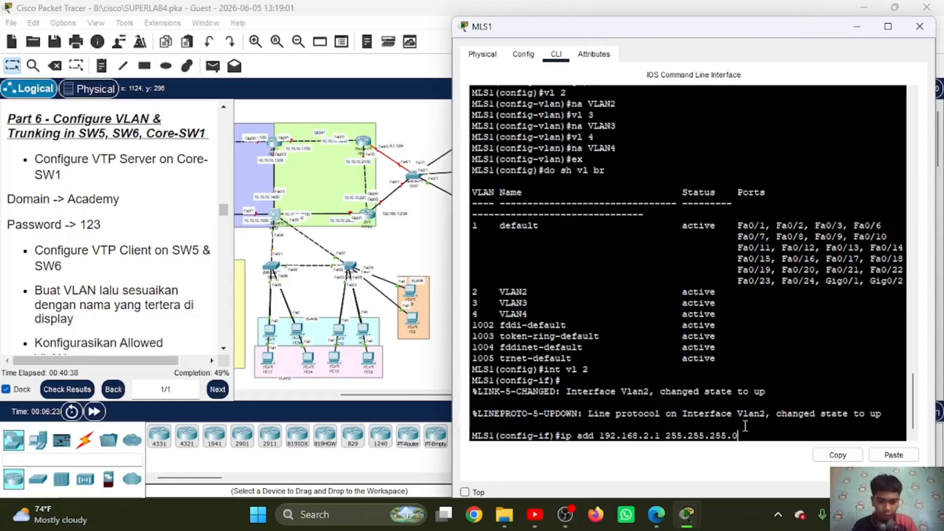
pyautogui.moveTo(739, 435); pyautogui.dragTo(666, 439)
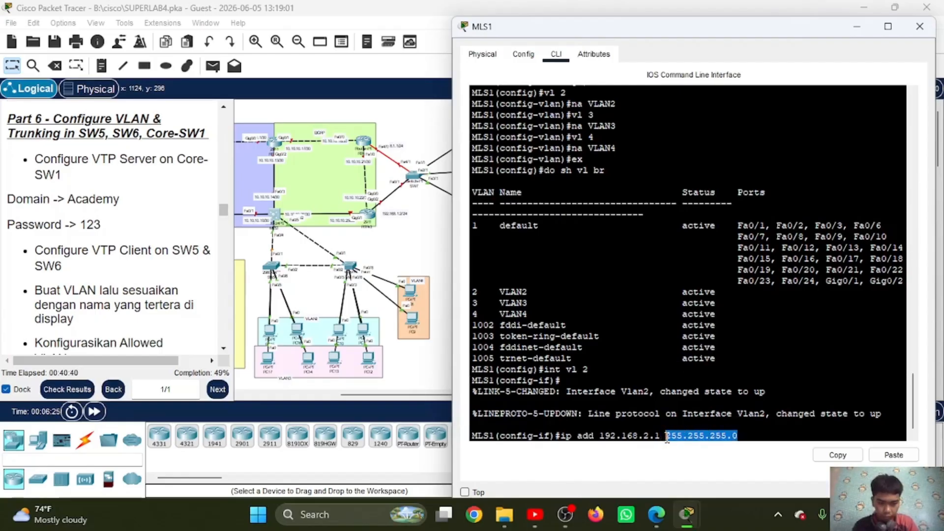
pyautogui.click(837, 454)
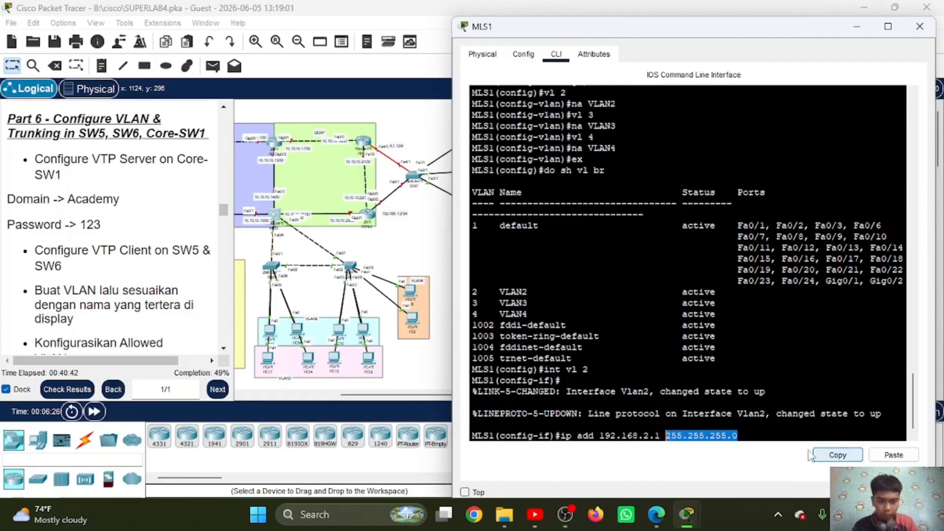
pyautogui.click(760, 432)
pyautogui.press('Return')
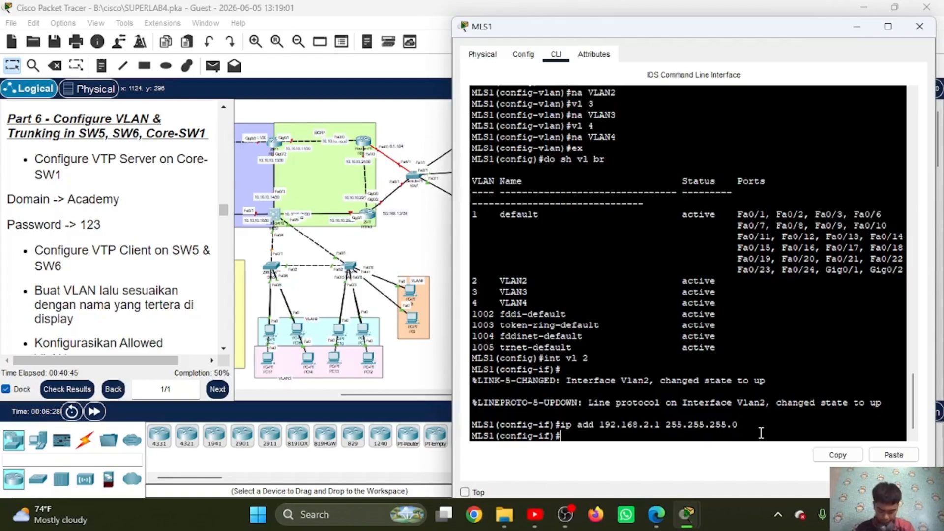
pyautogui.write('ex')
pyautogui.press('Return')
# Step: Create MLS1's VLAN 3 interface with IP address 192.168.3.1 255.255.255.0 and return to global configuration mode
pyautogui.write('in')
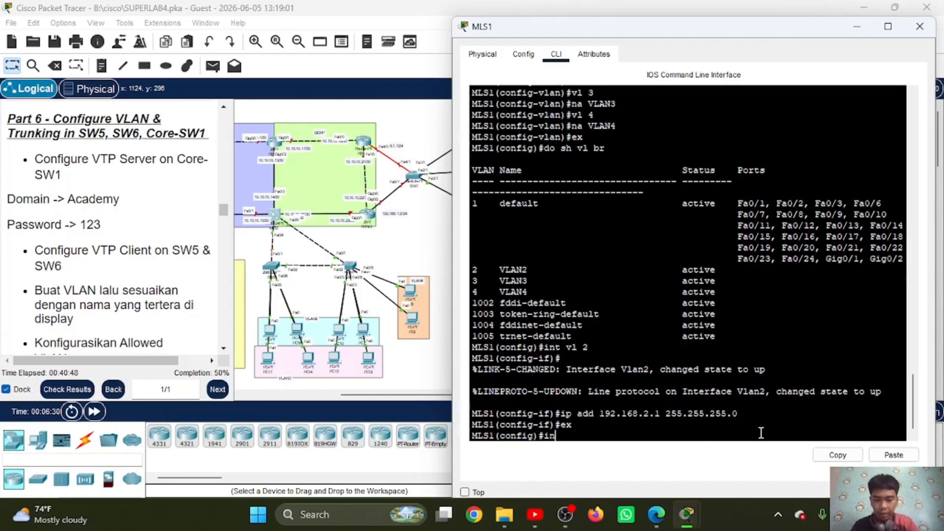
pyautogui.write('t vl 3')
pyautogui.press('Return')
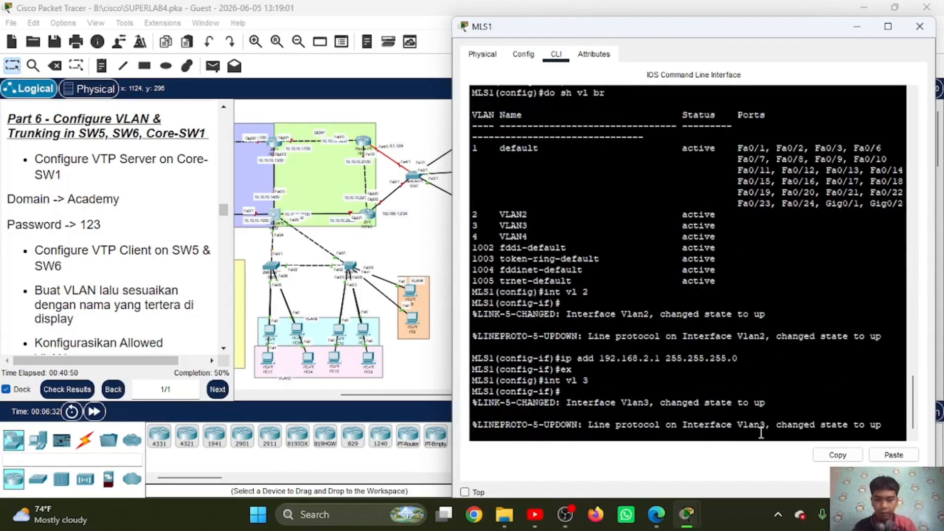
pyautogui.write('ip add 1')
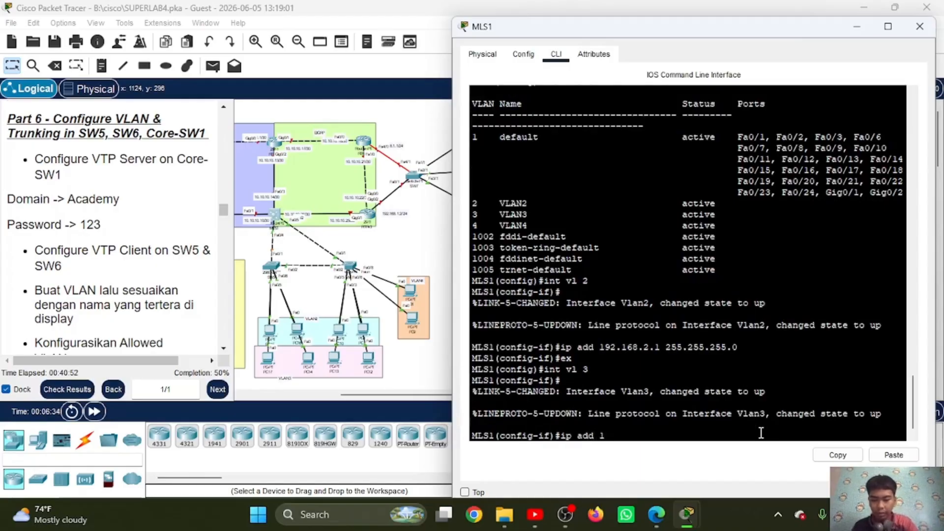
pyautogui.write('92.168.3.1')
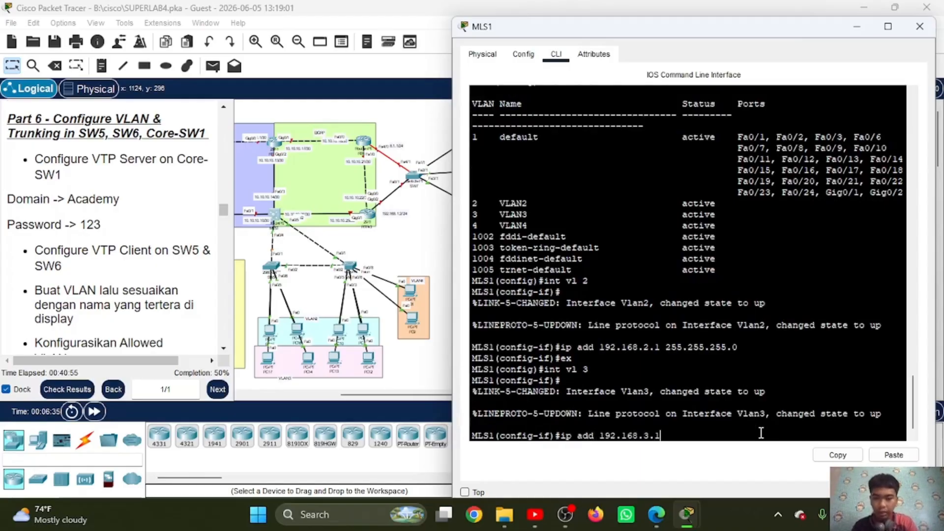
pyautogui.click(904, 454)
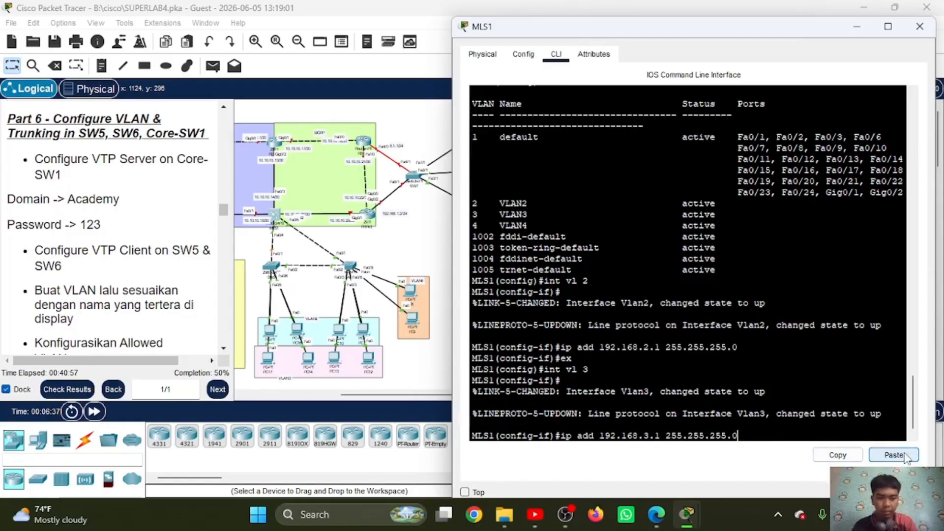
pyautogui.press('Return')
pyautogui.write('ex')
pyautogui.press('Return')
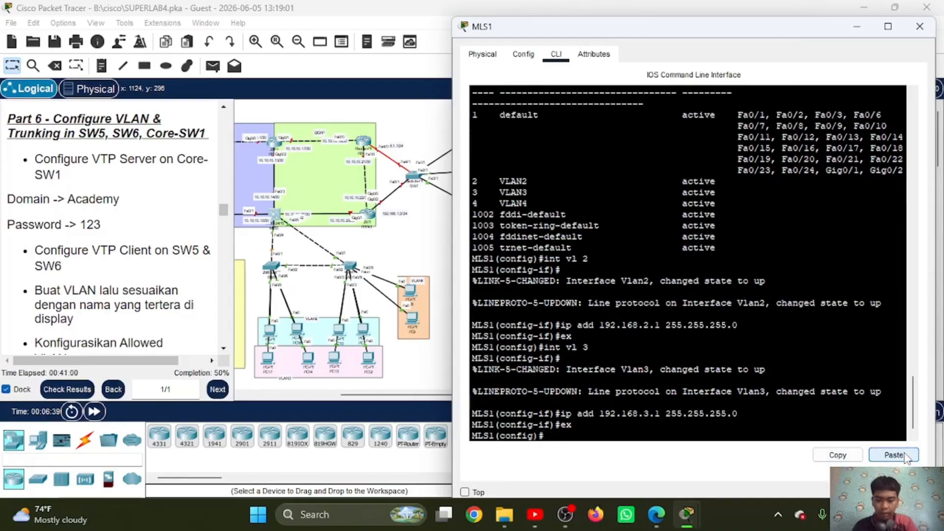
# Step: Create MLS1's VLAN 4 interface with IP address 192.168.4.1 255.255.255.0 and return to global configuration mode
pyautogui.write('int vl 4')
pyautogui.press('Return')
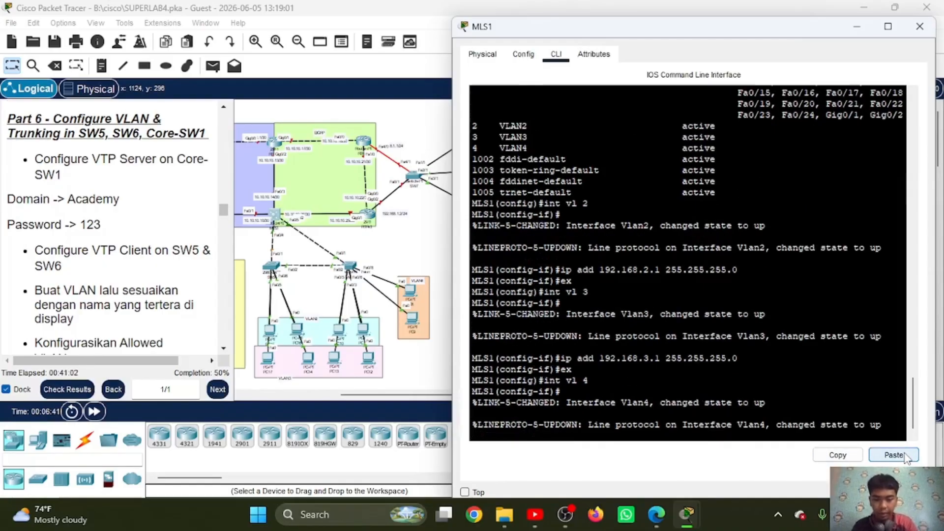
pyautogui.write('ip add 1')
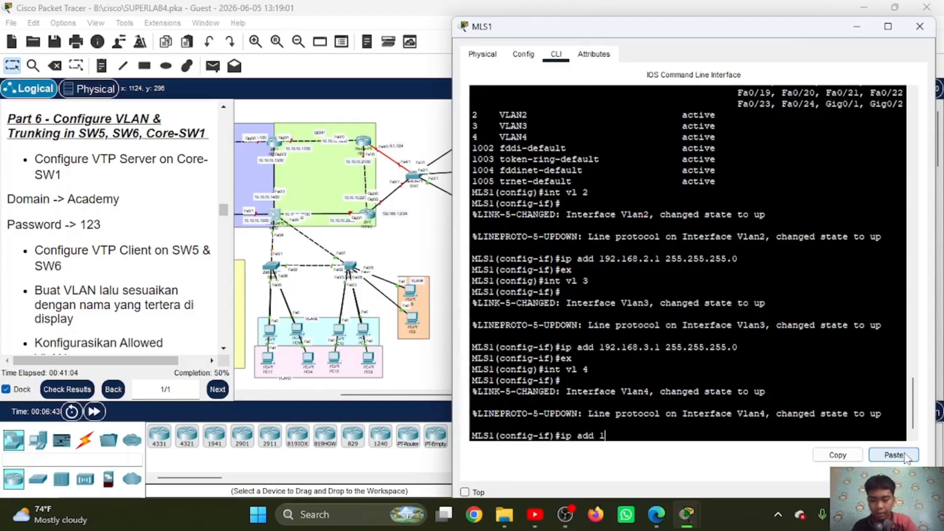
pyautogui.write('92.168.4.')
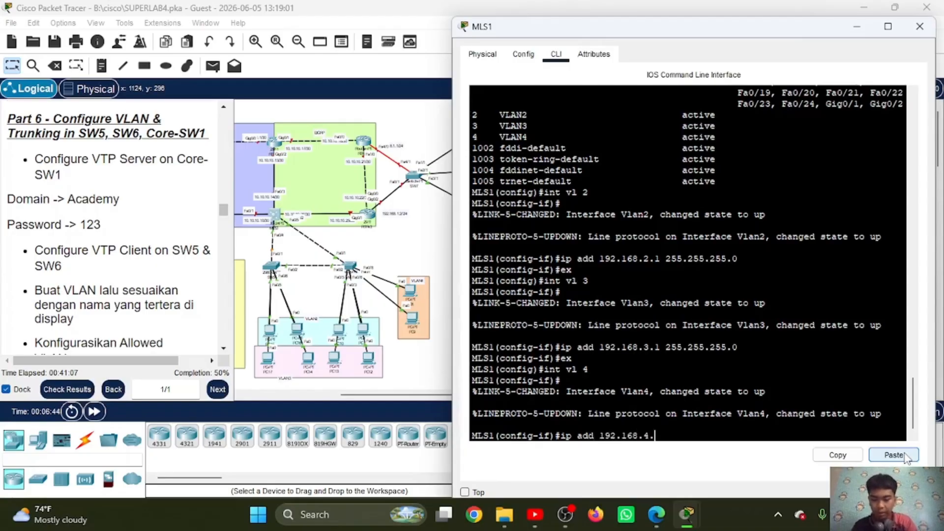
pyautogui.write('1')
pyautogui.click(905, 456)
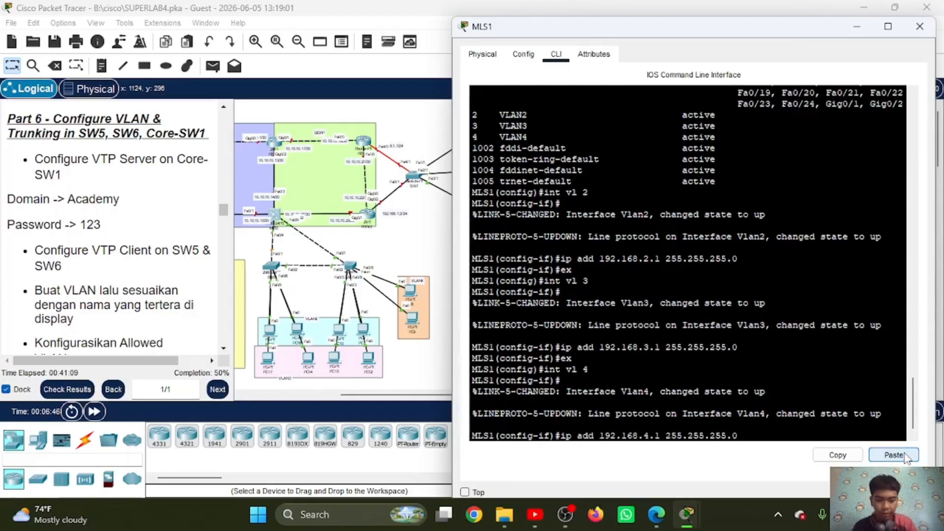
pyautogui.press('Return')
pyautogui.write('ex')
pyautogui.press('Return')
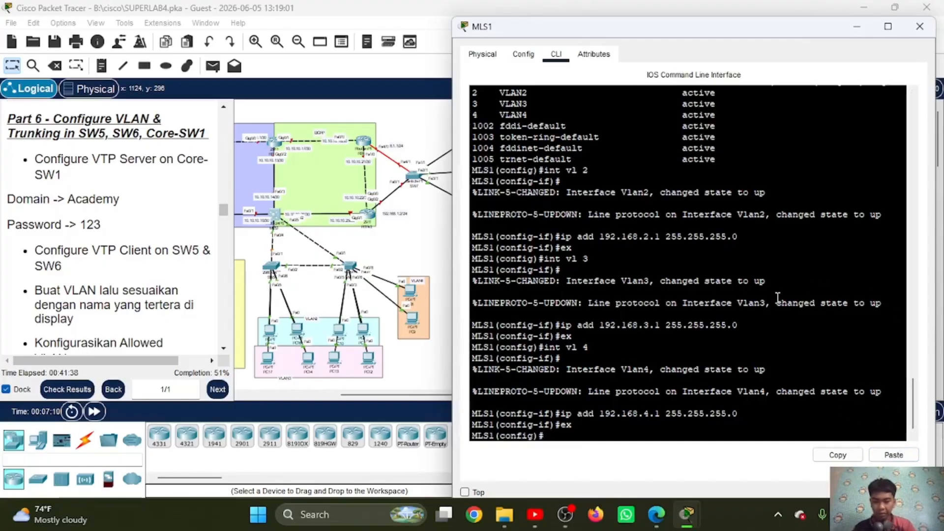
# Step: Create a DHCP pool named VLAN2 on MLS1 with network 192.168.2.0 255.255.255.0
pyautogui.write('ip dh')
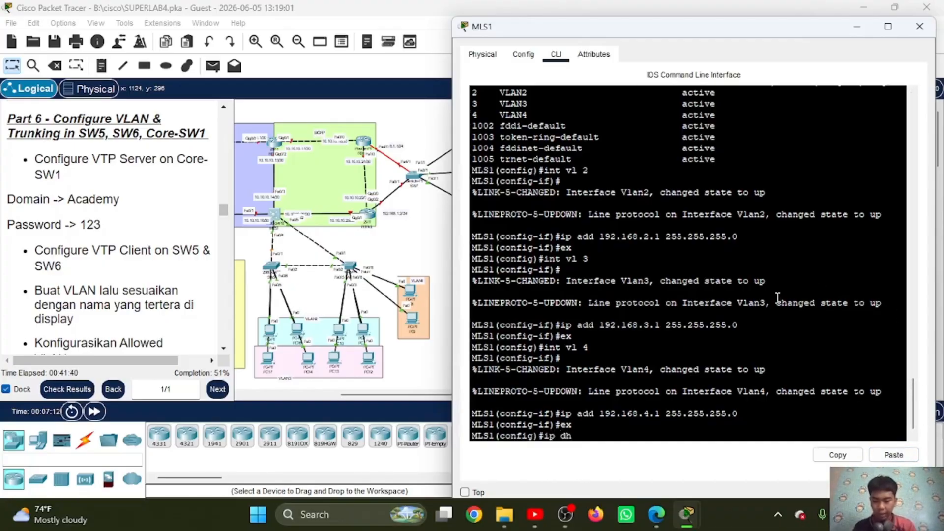
pyautogui.write(' po ')
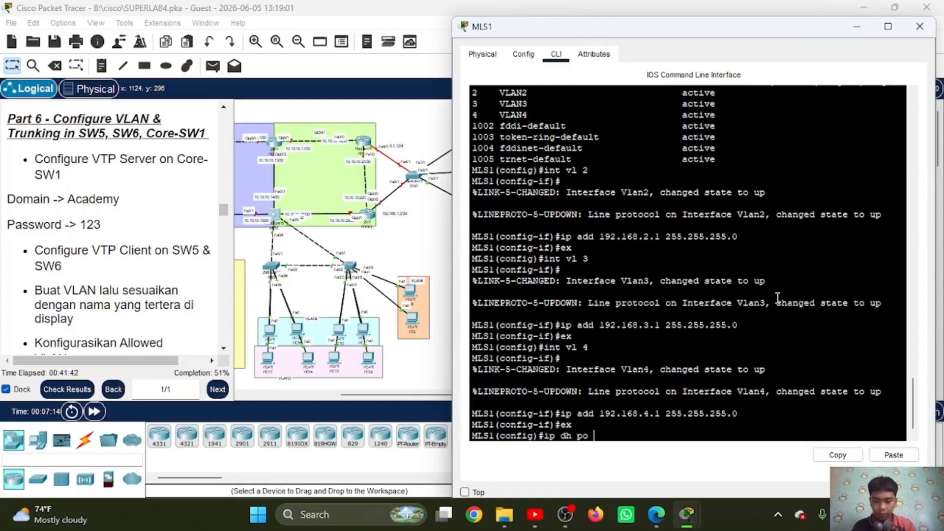
pyautogui.write('vVLAN2')
pyautogui.press('Return')
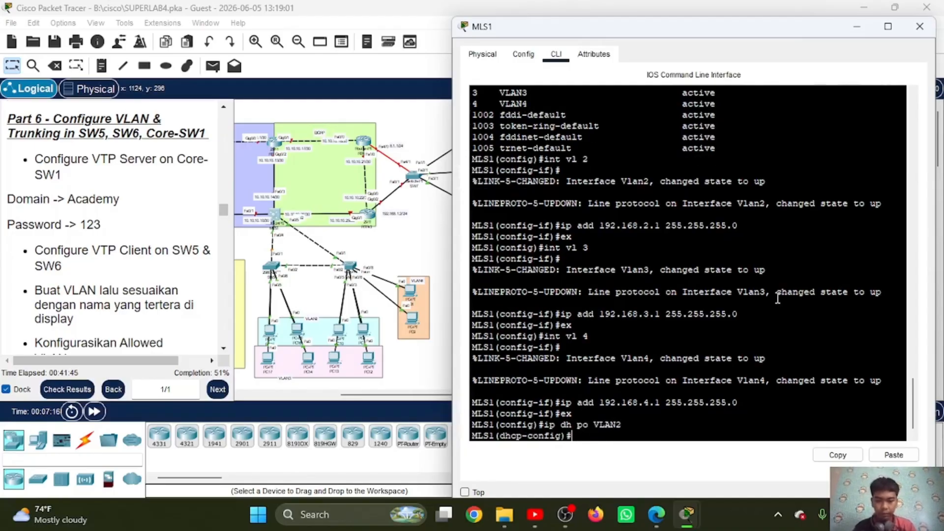
pyautogui.write('ne 192.168.2.0')
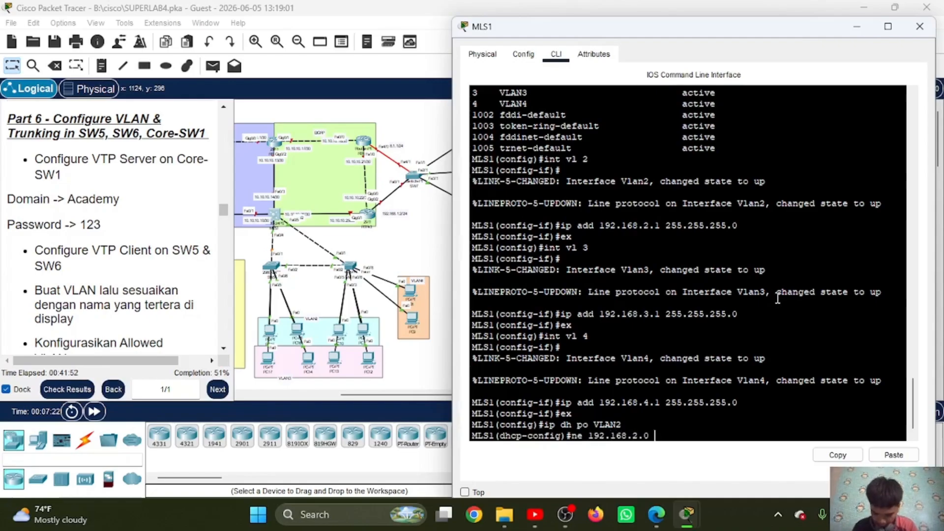
pyautogui.click(893, 455)
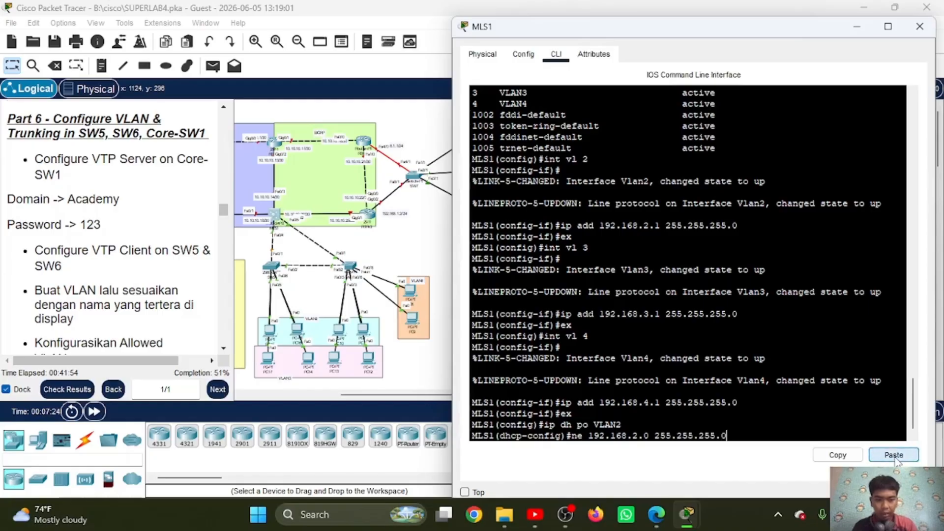
pyautogui.press('Return')
# Step: Set the VLAN2 pool's default router to 192.168.2.1 and DNS server to 192.168.1.3, and leave the pool configuration
pyautogui.write('de 192')
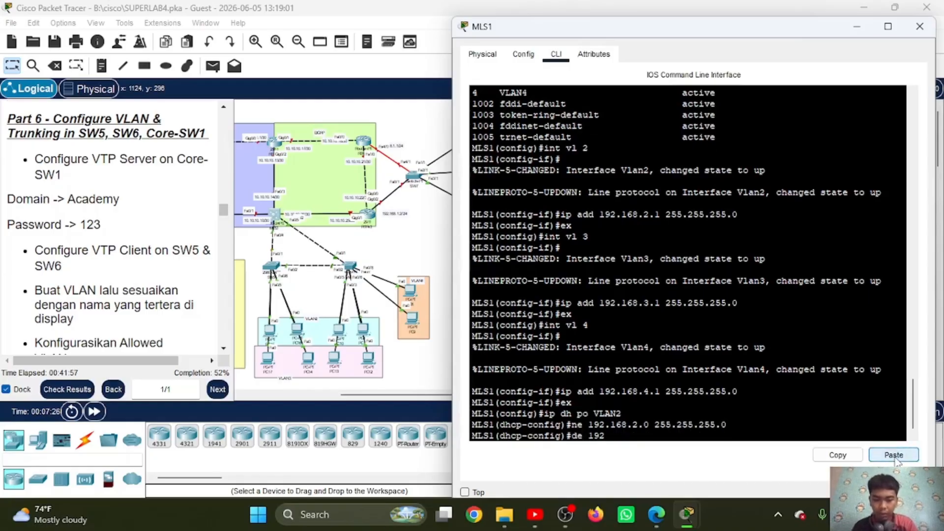
pyautogui.write('.168.2.1')
pyautogui.press('Return')
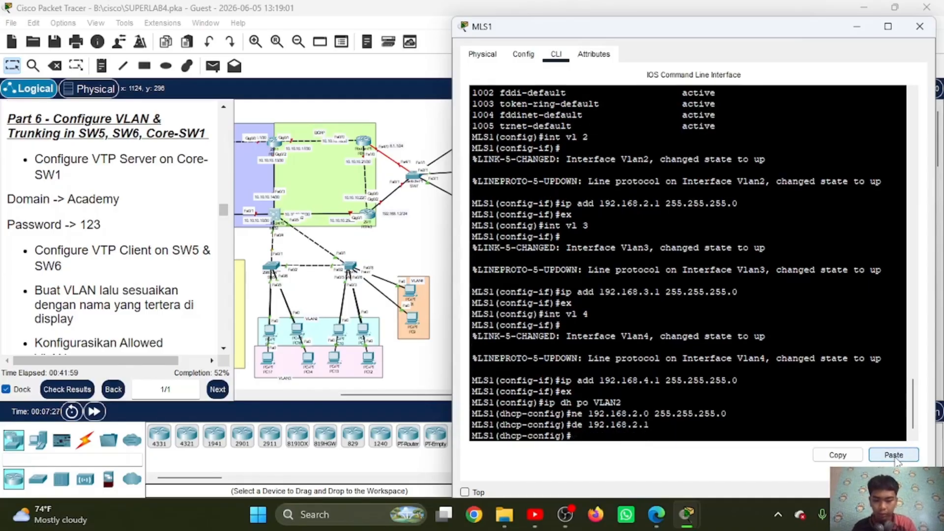
pyautogui.write('dn 192.168')
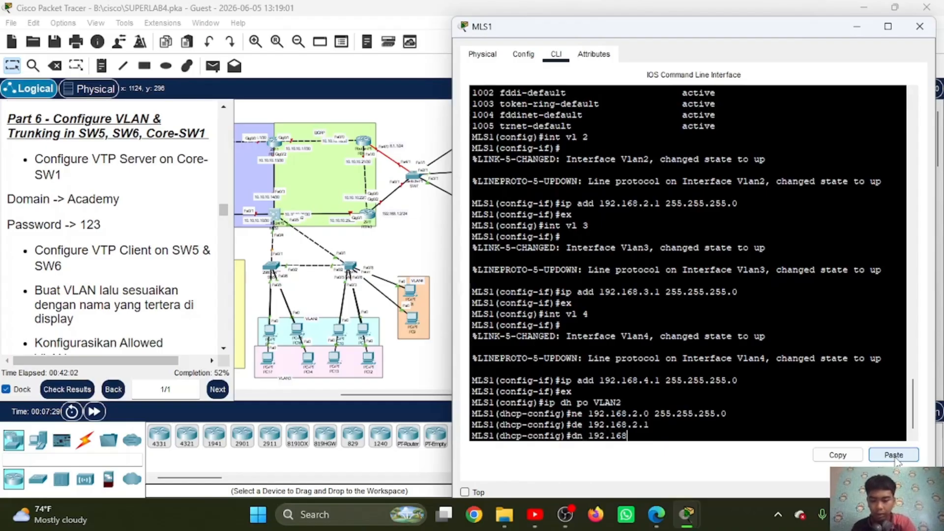
pyautogui.write('.1.3')
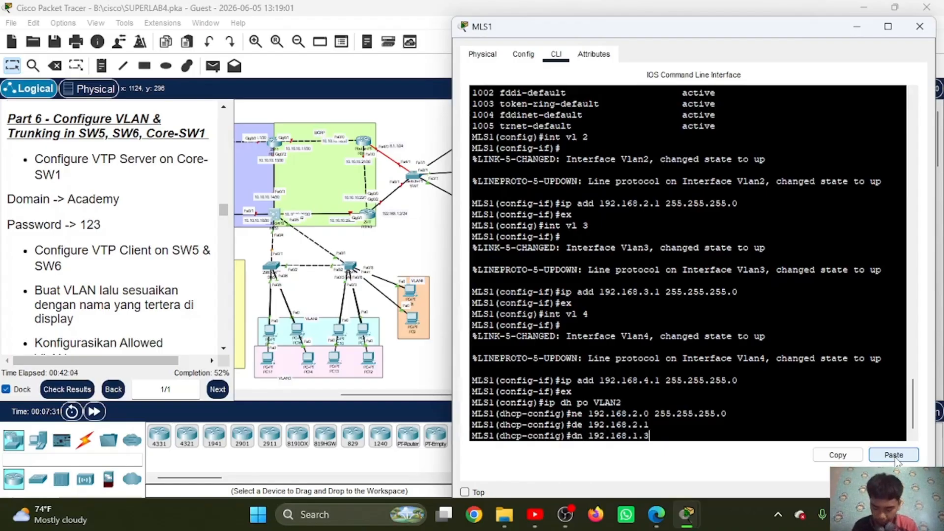
pyautogui.press('Return')
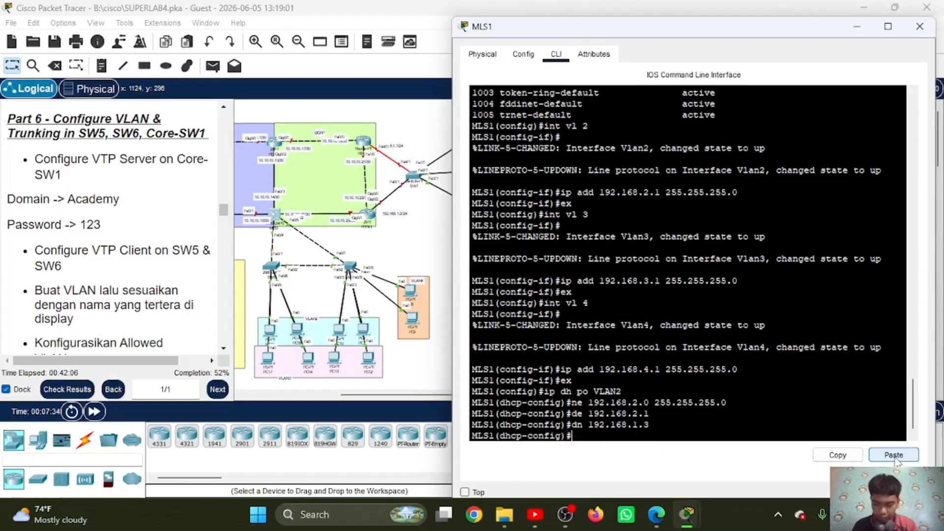
pyautogui.write('ex')
pyautogui.press('Return')
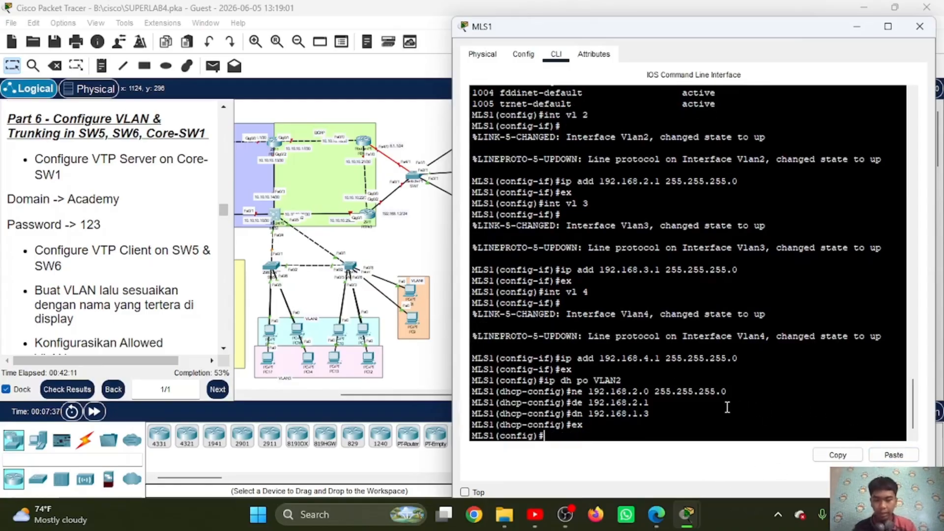
# Step: Create DHCP pool VLAN3 on MLS1 with network 192.168.3.0 255.255.255.0, default router 192.168.3.1 and DNS server 192.168.1.3
pyautogui.write('ip dh po VLAN3')
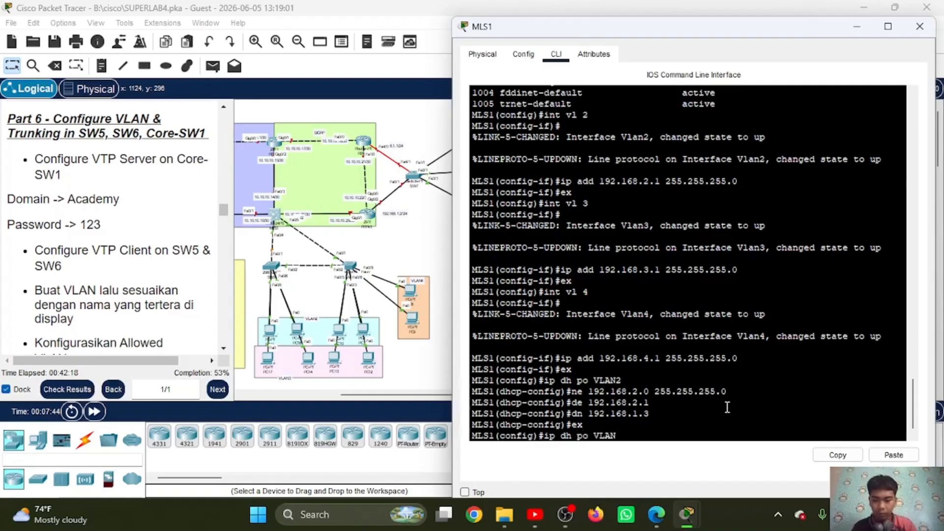
pyautogui.press('Return')
pyautogui.write('ne 192.168.3.0')
pyautogui.click(894, 454)
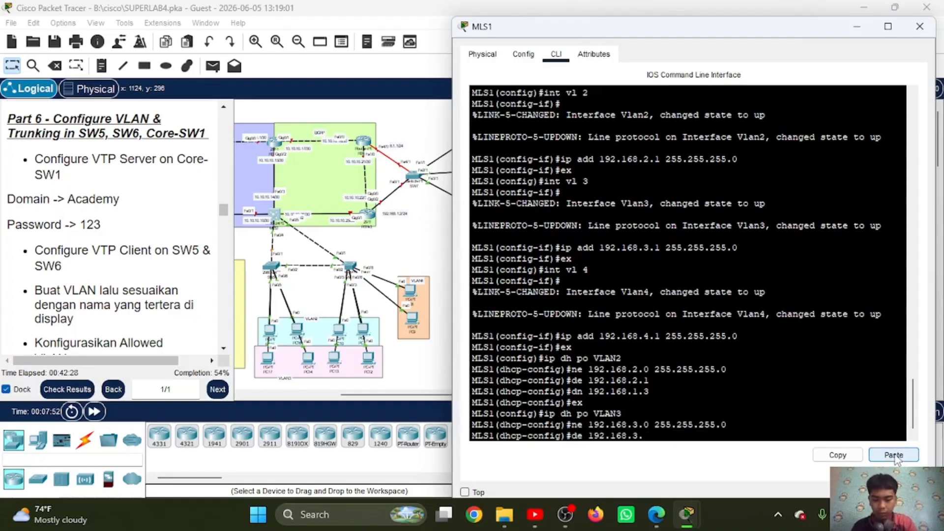
# Step: Create DHCP pool VLAN4 on MLS1 with network 192.168.4.0 255.255.255.0, default router 192.168.4.1 and DNS server 192.168.1.3, and leave the pool configuration
pyautogui.write('ip dh po VLAN4')
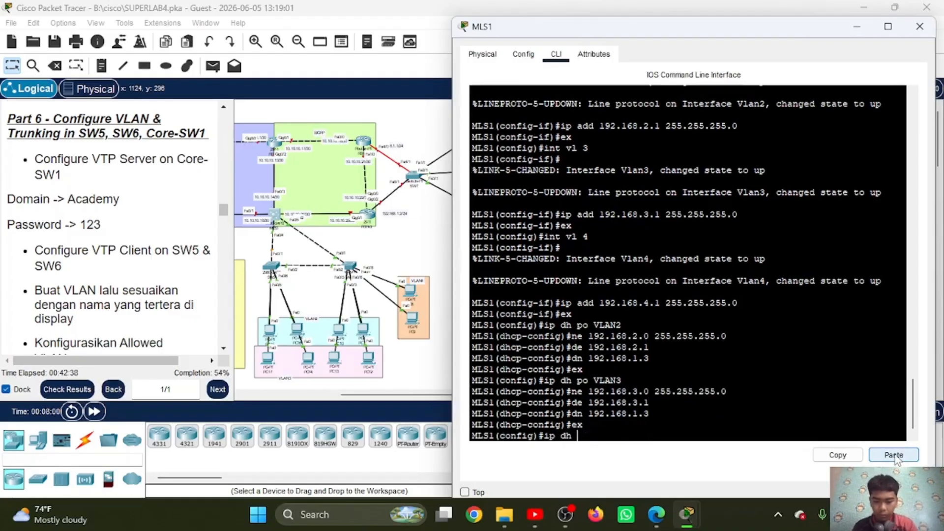
pyautogui.press('Return')
pyautogui.write('ne 192.168.4.0')
pyautogui.click(894, 455)
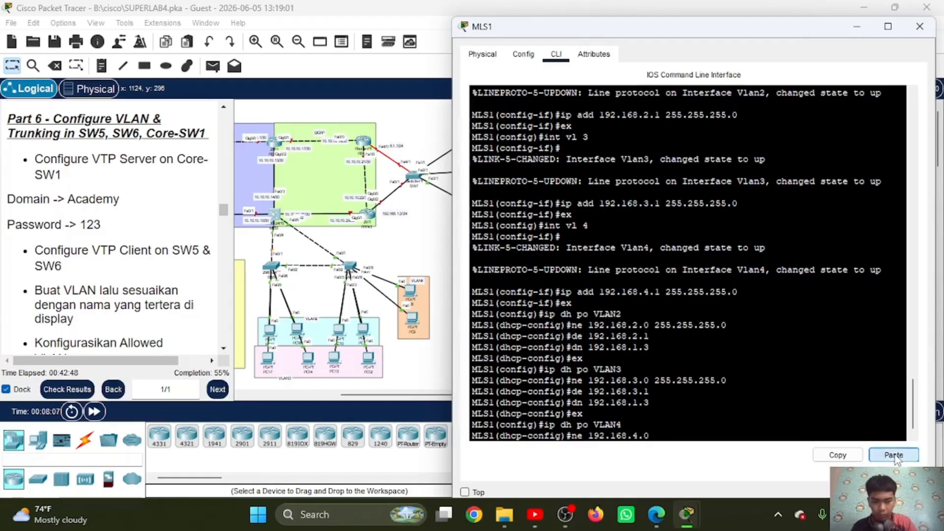
pyautogui.write('de 192.168.4.1')
pyautogui.press('Return')
pyautogui.write('dn 192.168.1.3')
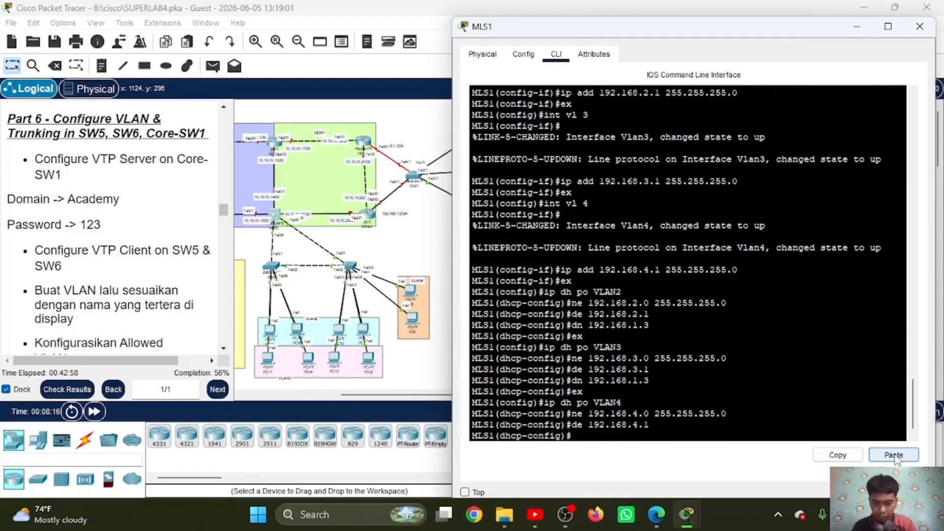
pyautogui.press('Return')
pyautogui.write('ex')
pyautogui.press('Return')
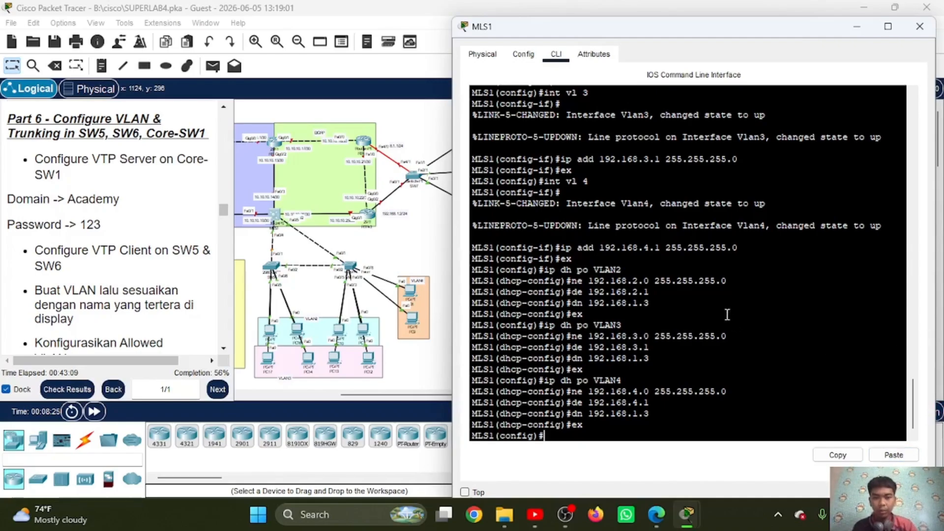
# Step: Exclude the VLAN 2 gateway address 192.168.2.1 from DHCP assignment on MLS1
pyautogui.write('ip ')
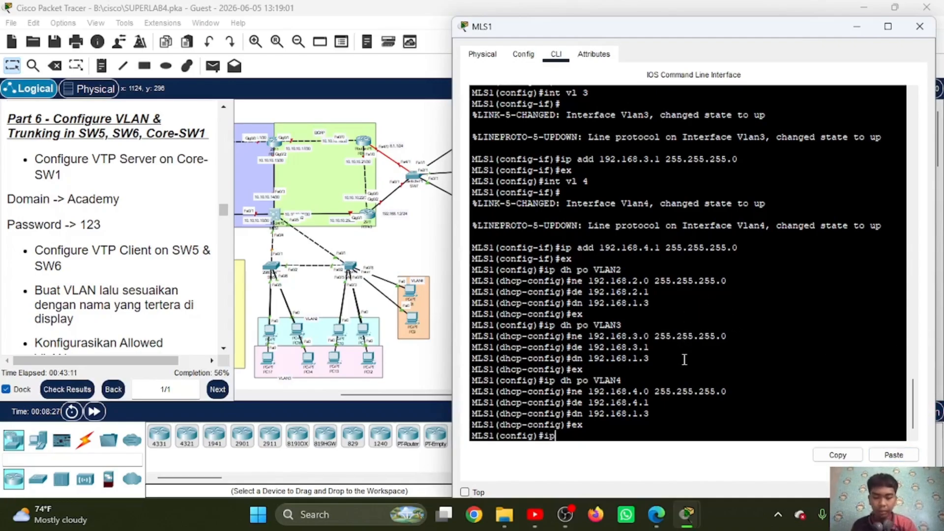
pyautogui.write('dh ex')
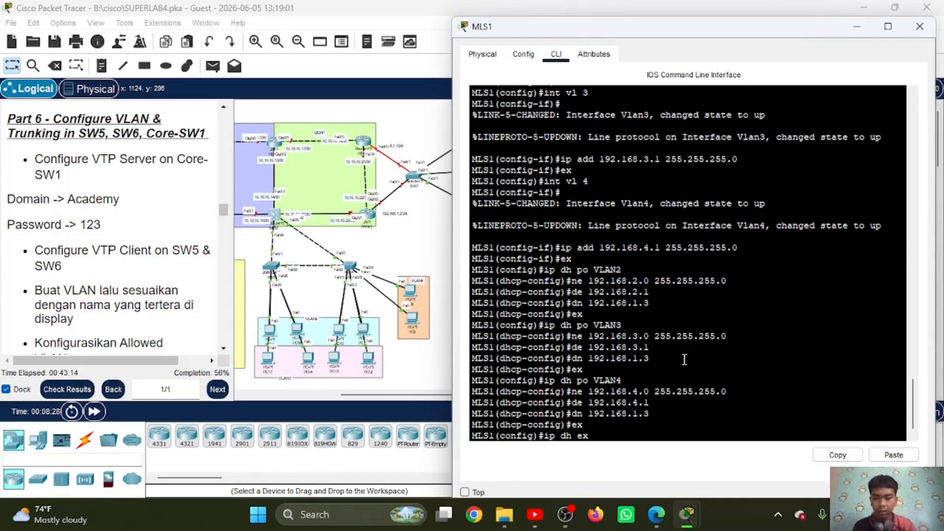
pyautogui.write(' 192.168')
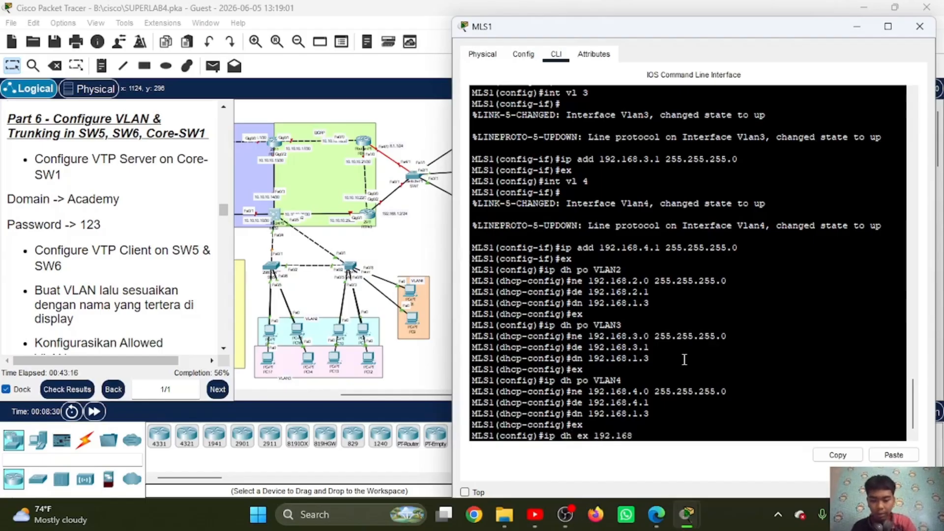
pyautogui.write('.2.1')
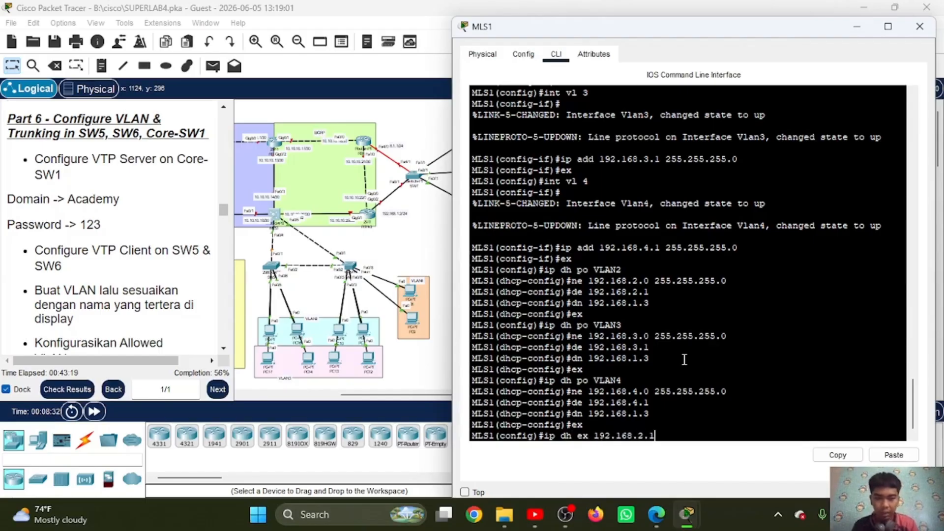
pyautogui.press('Return')
# Step: Exclude the VLAN 3 gateway address 192.168.3.1 from DHCP assignment on MLS1
pyautogui.press('Up')
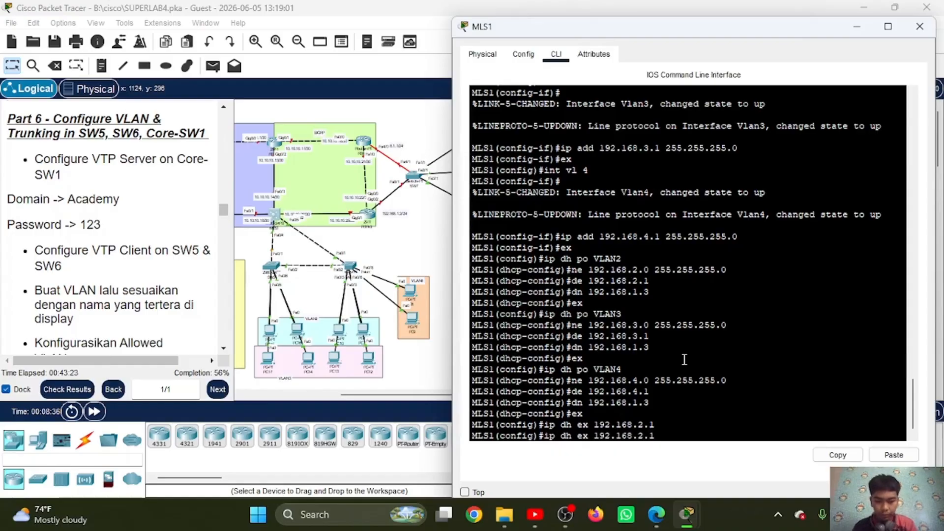
pyautogui.press('Left')
pyautogui.press('Left')
pyautogui.press('BackSpace')
pyautogui.write('3')
pyautogui.press('Return')
# Step: Exclude the VLAN 4 gateway address 192.168.4.1 from DHCP assignment on MLS1
pyautogui.press('Up')
pyautogui.press('Left')
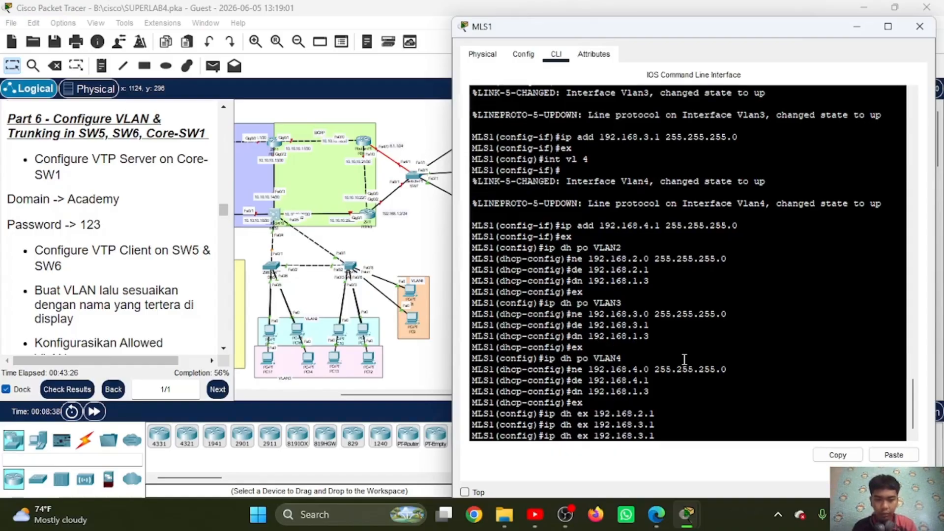
pyautogui.press('Left')
pyautogui.press('BackSpace')
pyautogui.write('4')
pyautogui.press('Return')
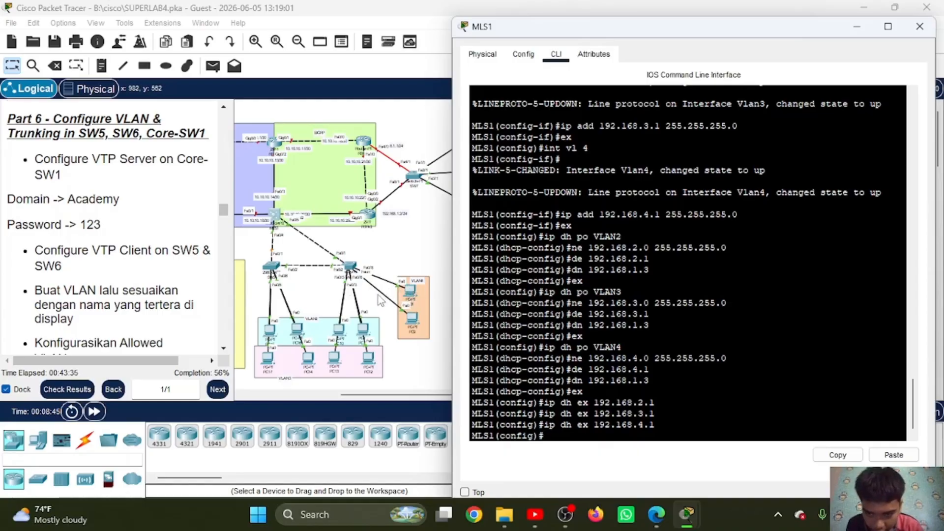
# Step: Set PC8 in VLAN 4 to obtain its IPv4 configuration through DHCP and put its window away
pyautogui.click(393, 252)
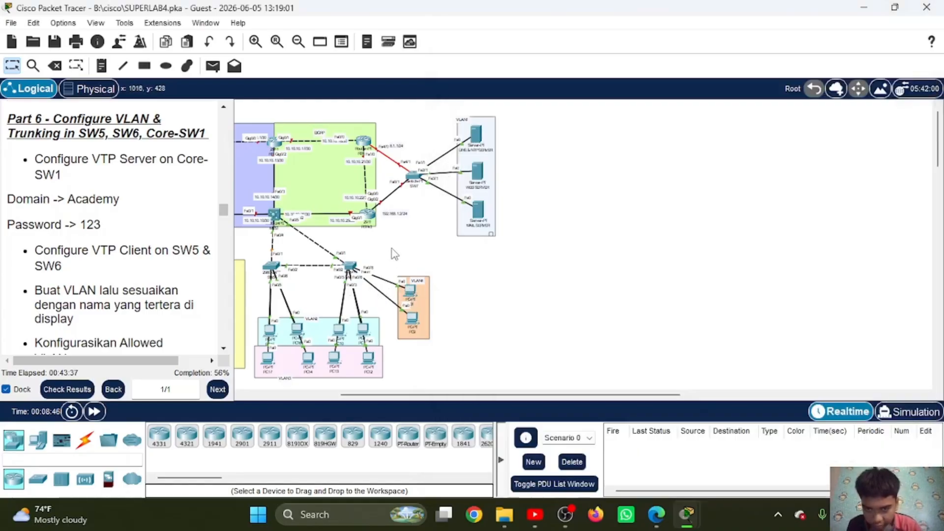
pyautogui.click(411, 291)
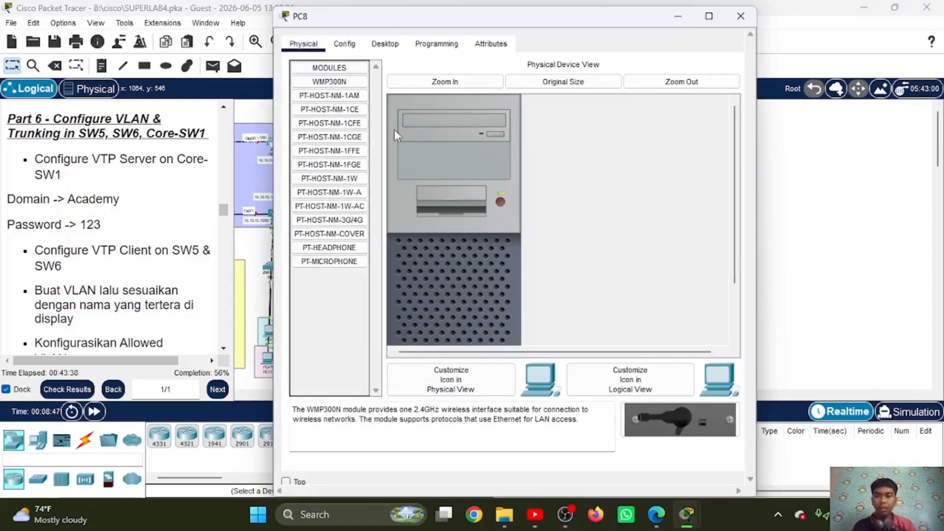
pyautogui.click(385, 43)
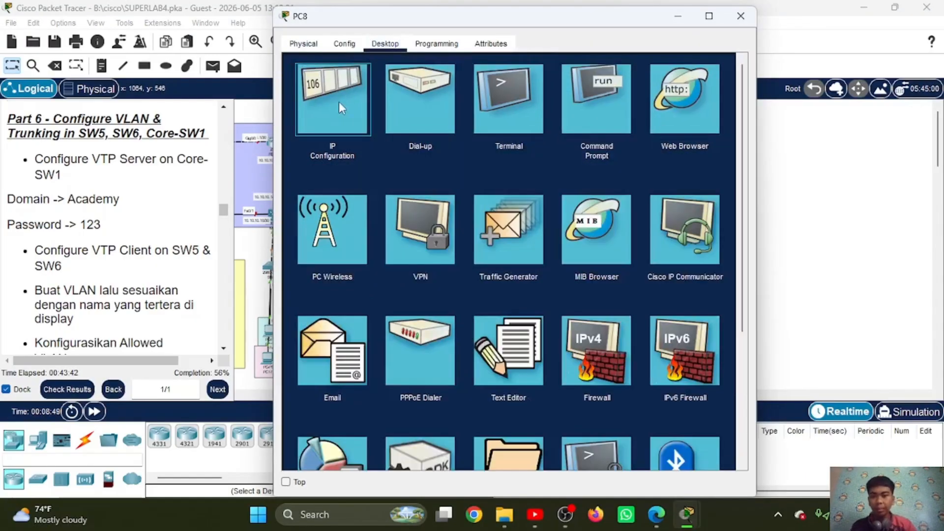
pyautogui.click(338, 102)
pyautogui.click(304, 121)
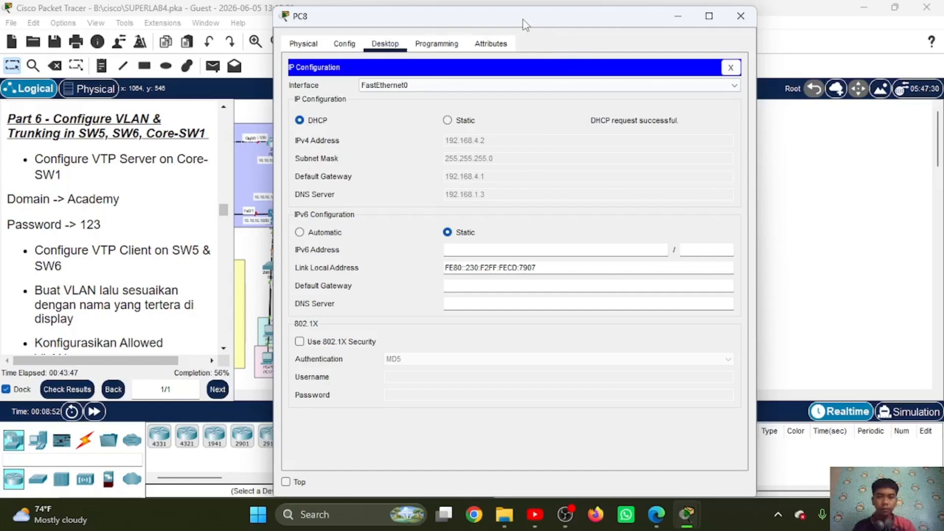
pyautogui.click(680, 17)
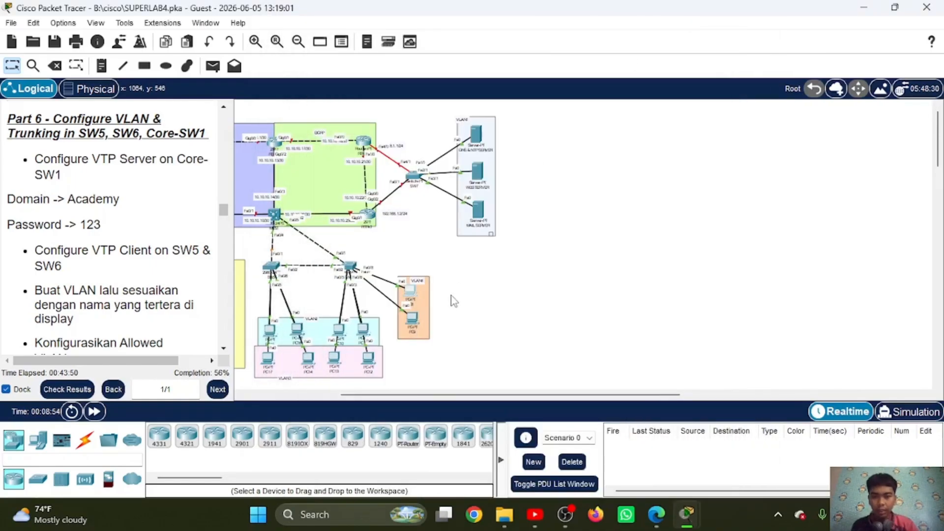
# Step: Set PC12 to obtain its IPv4 configuration through DHCP and put its window away
pyautogui.click(369, 358)
pyautogui.click(385, 44)
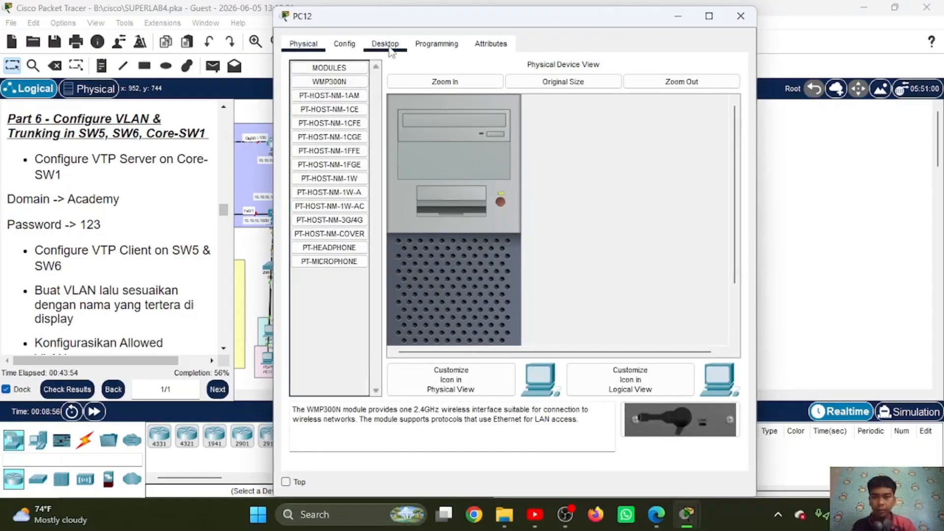
pyautogui.click(327, 104)
pyautogui.click(326, 122)
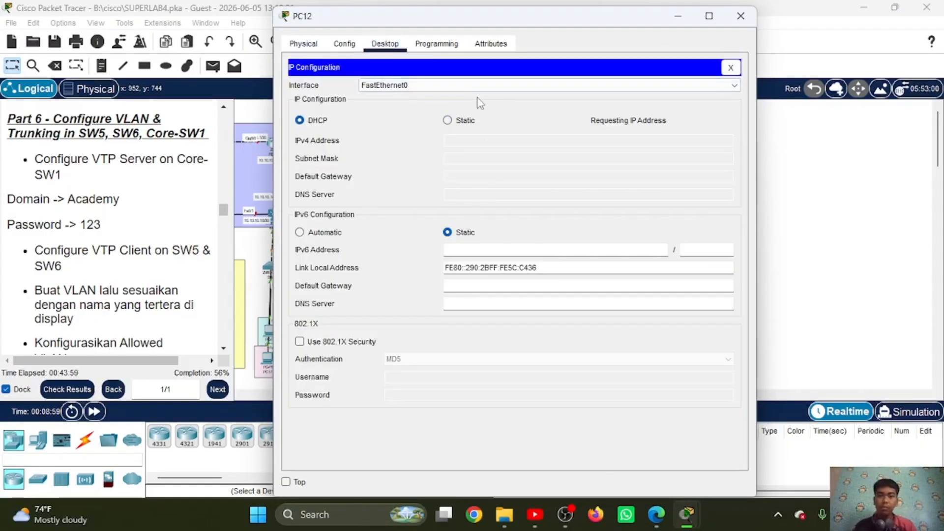
pyautogui.click(674, 20)
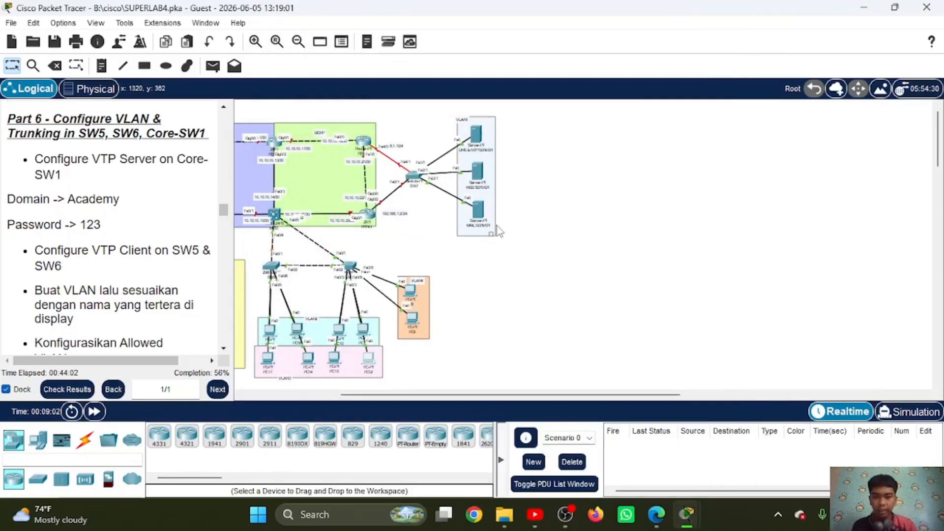
# Step: Set PC15 to obtain its IPv4 configuration through DHCP and close the open PC17 window
pyautogui.click(270, 331)
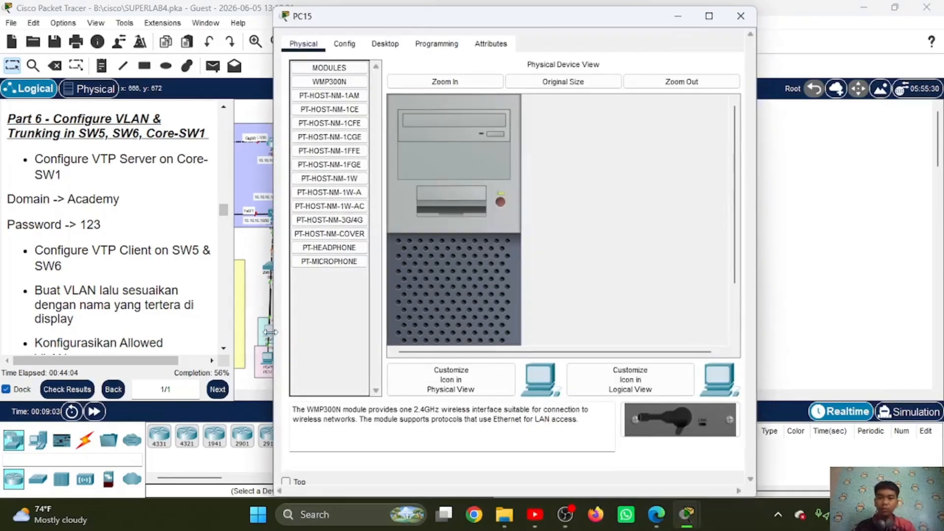
pyautogui.click(385, 44)
pyautogui.click(305, 123)
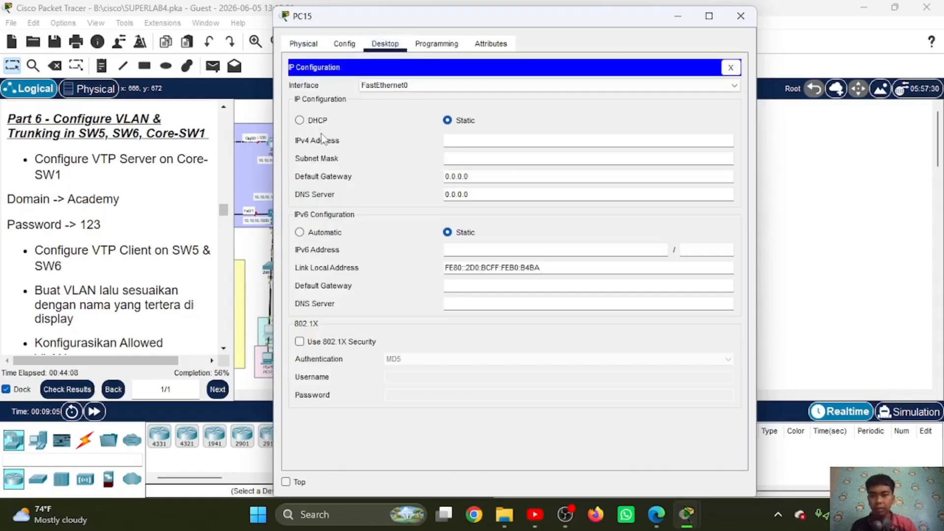
pyautogui.click(299, 120)
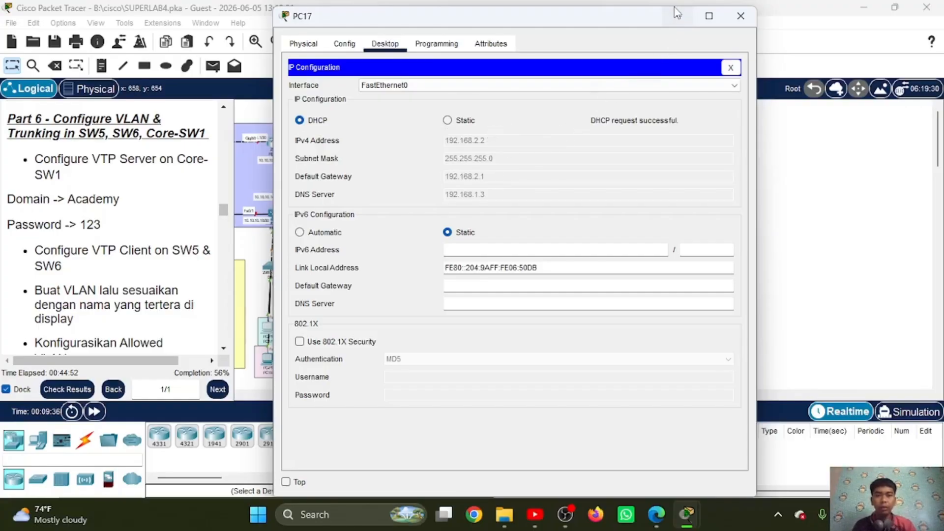
pyautogui.click(740, 15)
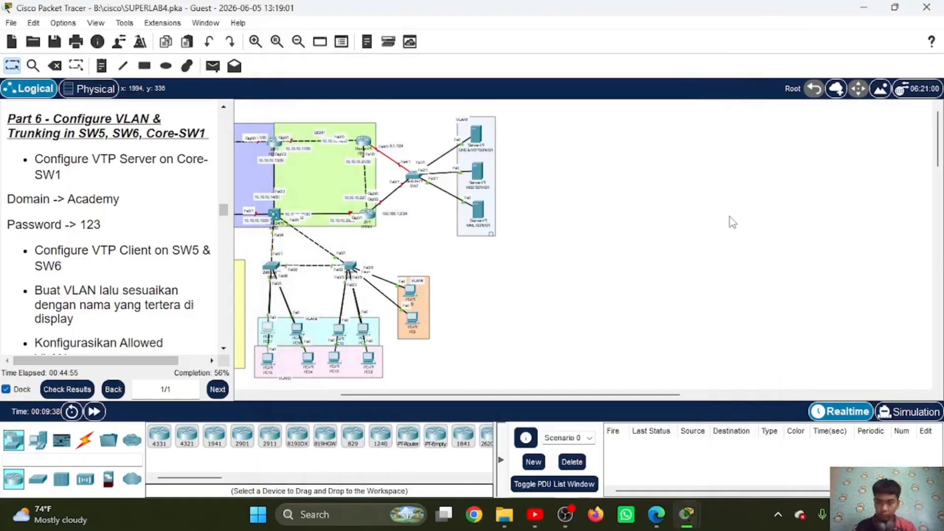
# Step: Consult the Part 7 RSTP instructions and set the spanning-tree mode on MLS1 to rapid with "spa mo rap"
pyautogui.scroll(-3, 123, 213)
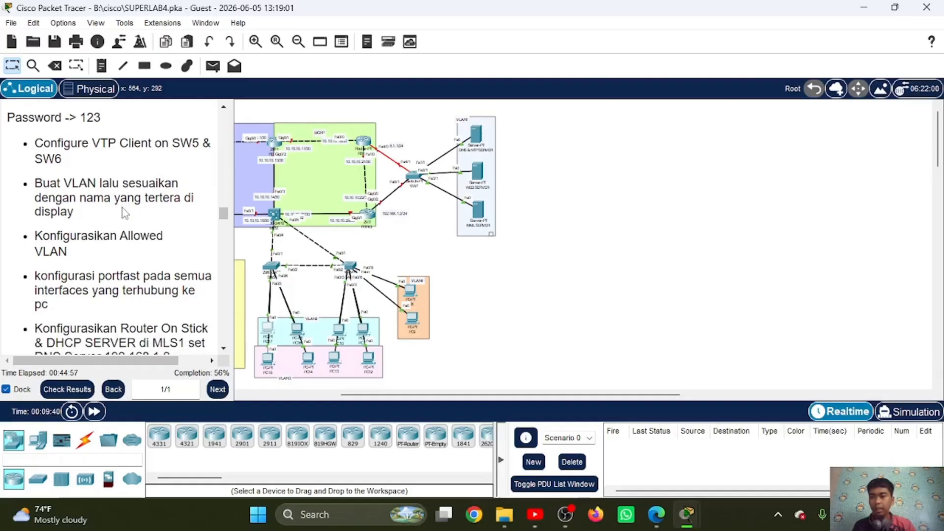
pyautogui.scroll(-10, 123, 212)
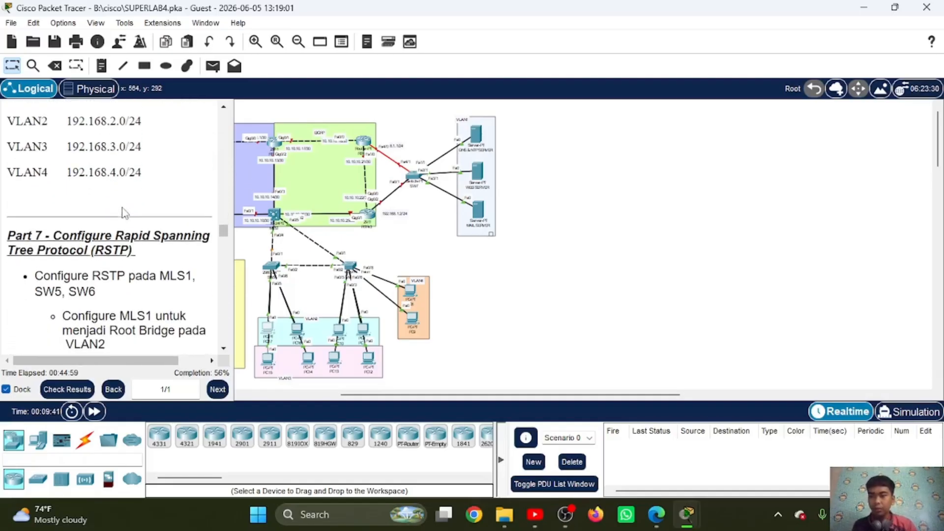
pyautogui.scroll(-5, 123, 213)
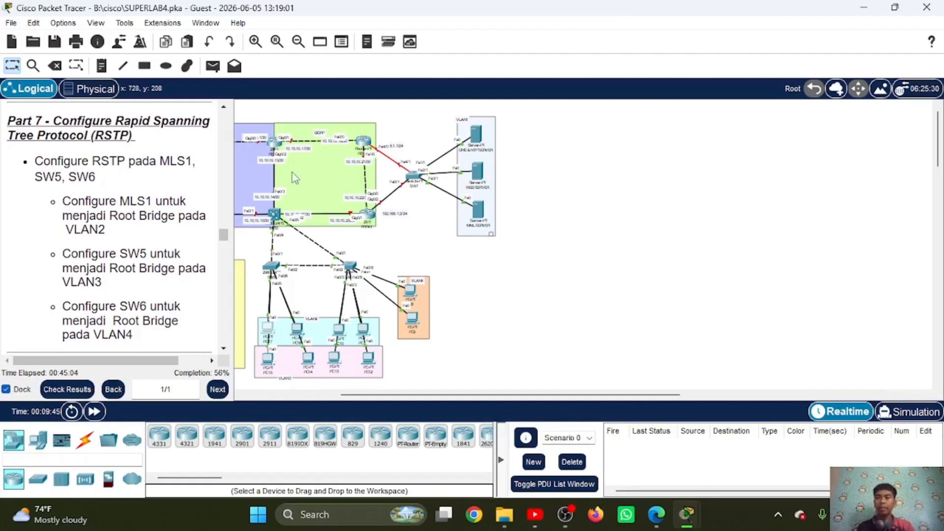
pyautogui.hscroll(-5, 295, 178)
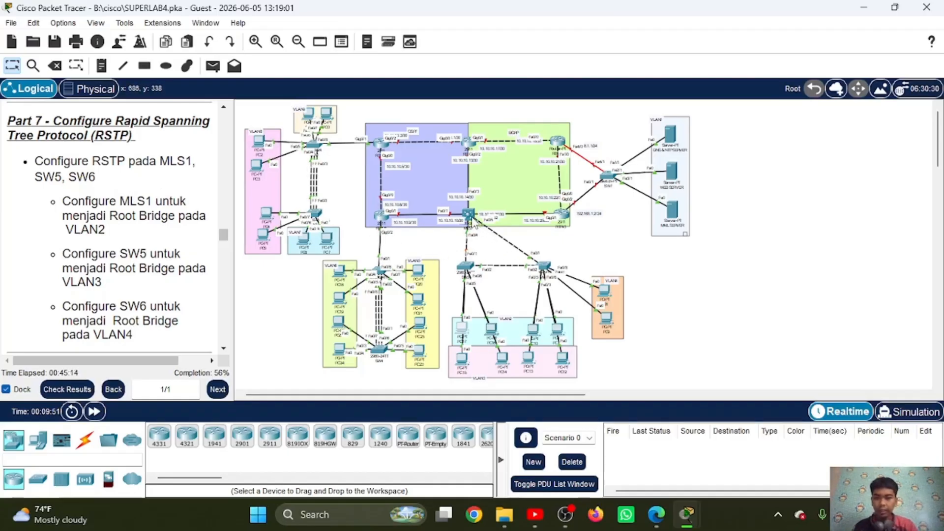
pyautogui.click(471, 217)
pyautogui.press('Return')
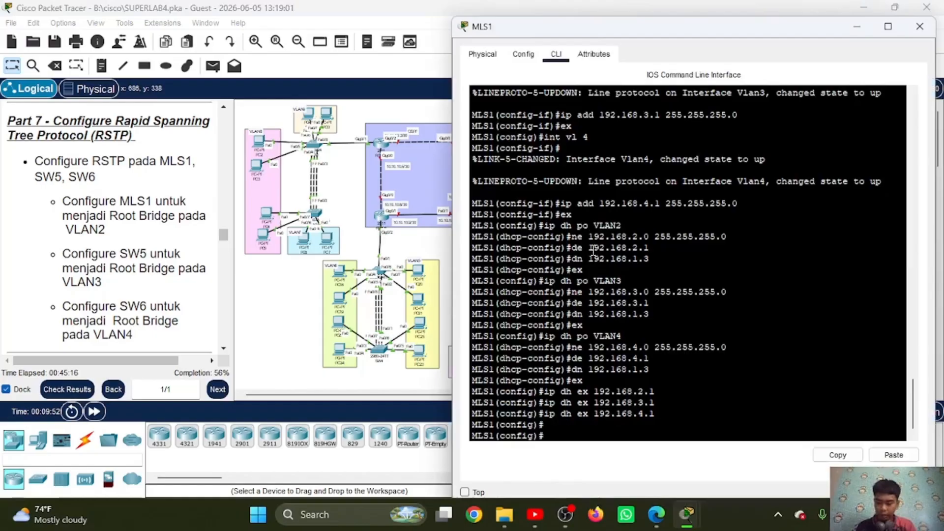
pyautogui.write('spa mo')
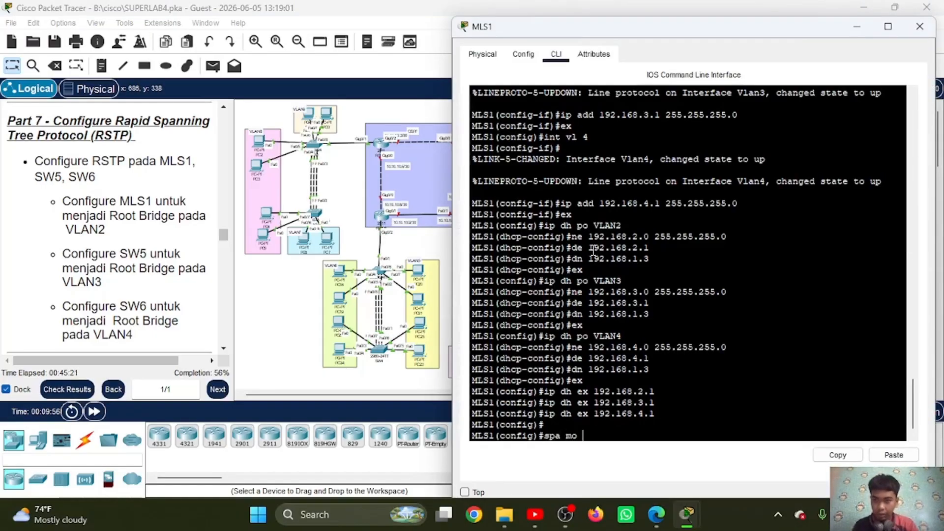
pyautogui.write(' rap')
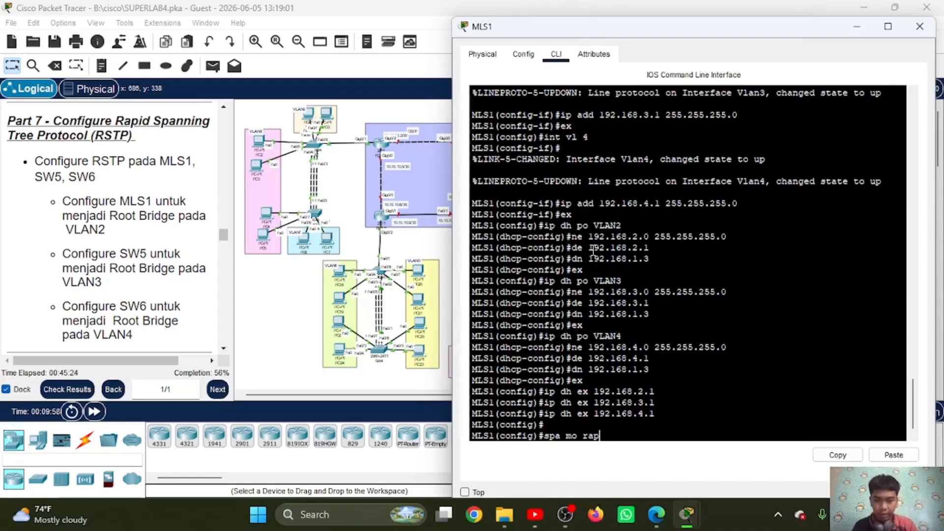
pyautogui.press('Return')
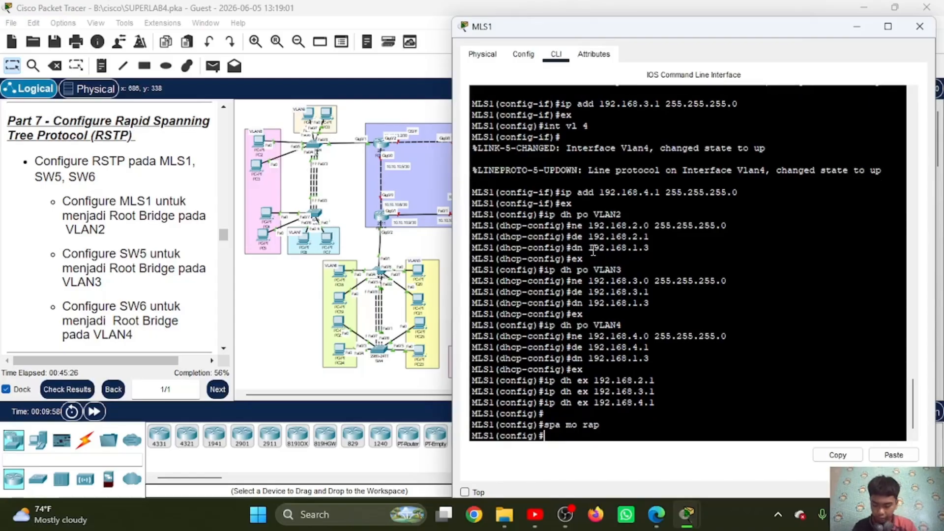
# Step: Make MLS1 the primary root bridge for VLAN 2 with "spa vl 2 ro pri"
pyautogui.write('spa ')
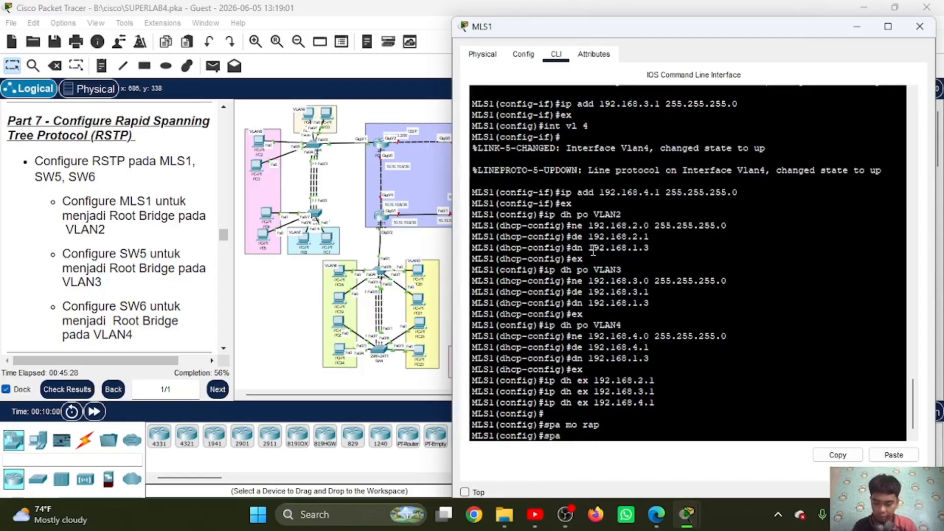
pyautogui.write('vl ro')
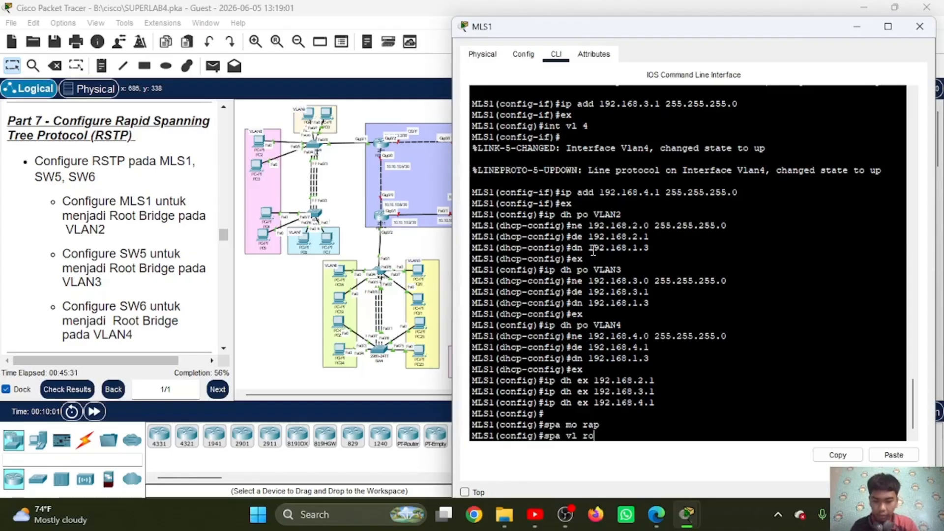
pyautogui.write(' pri')
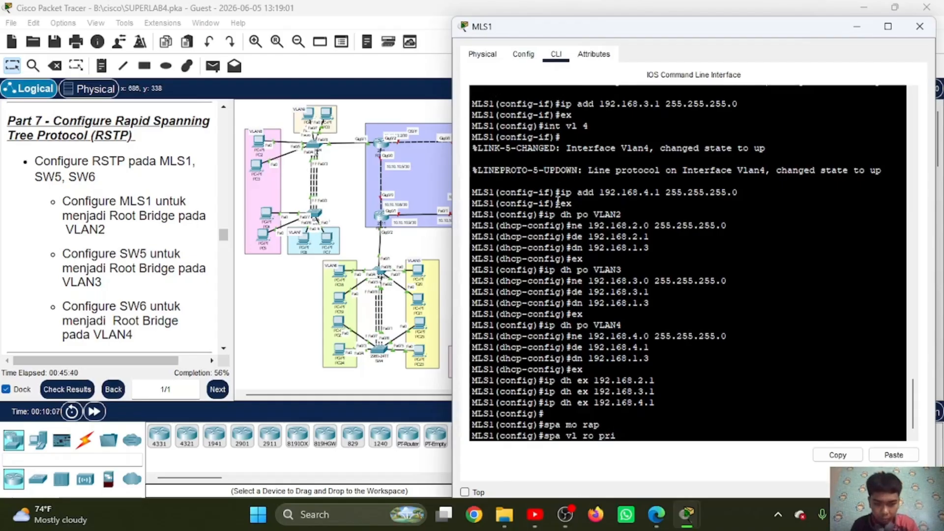
pyautogui.press('Left')
pyautogui.press('Left')
pyautogui.press('Left')
pyautogui.press('Left')
pyautogui.press('Left')
pyautogui.press('Left')
pyautogui.press('Left')
pyautogui.write('2')
pyautogui.press('Return')
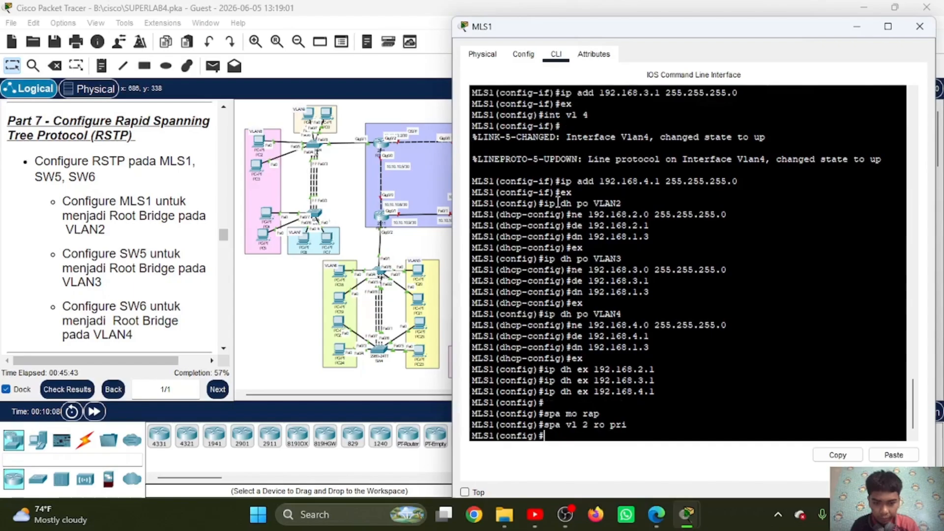
# Step: Display the spanning-tree status on MLS1 with "do sh spa" and examine the root bridge information for VLANs 2 and 3
pyautogui.write('do')
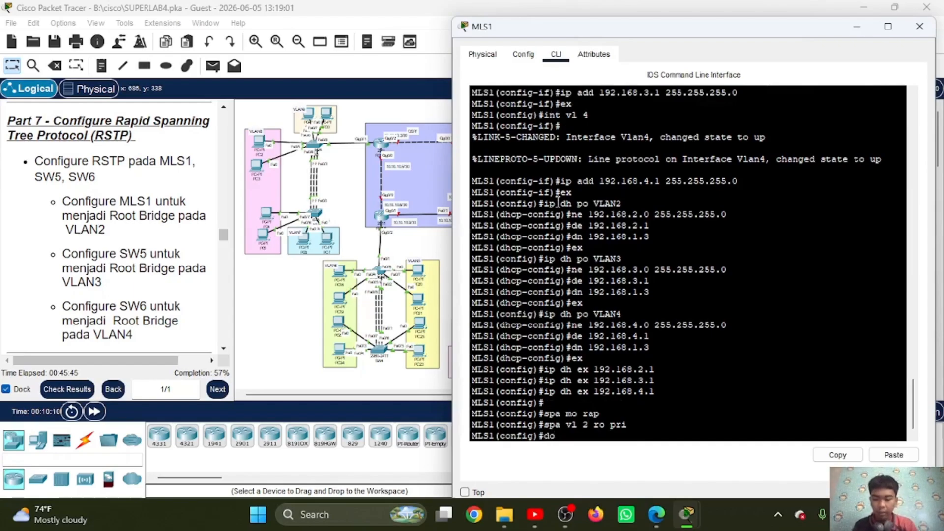
pyautogui.write(' sh spa')
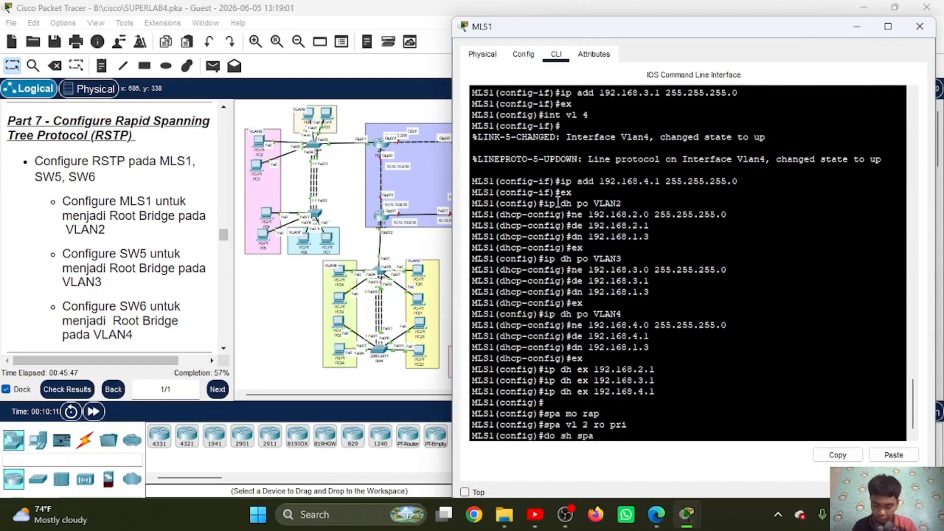
pyautogui.press('Return')
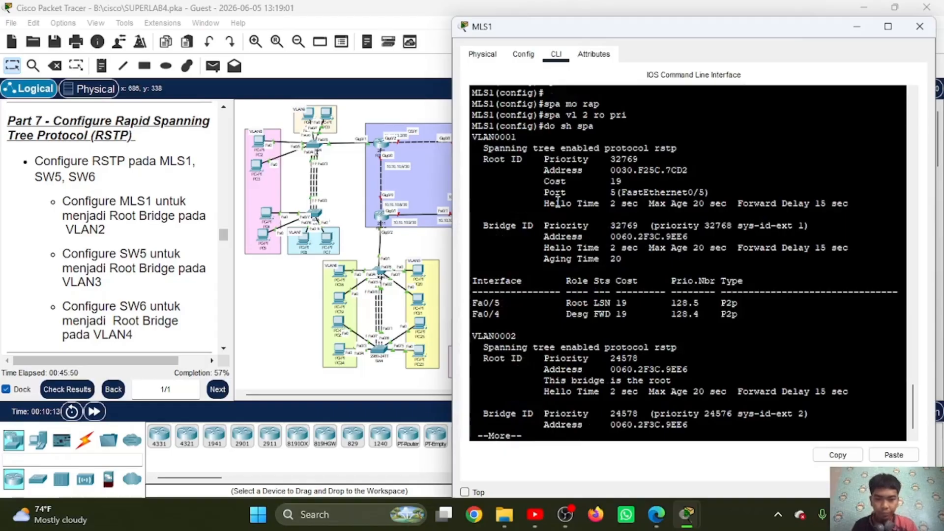
pyautogui.press('space')
pyautogui.scroll(3, 600, 226)
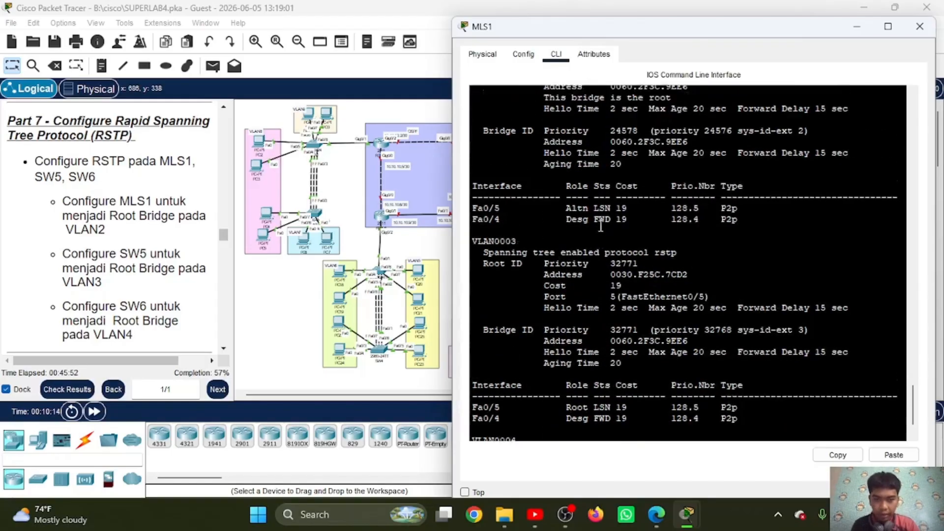
pyautogui.scroll(2, 600, 226)
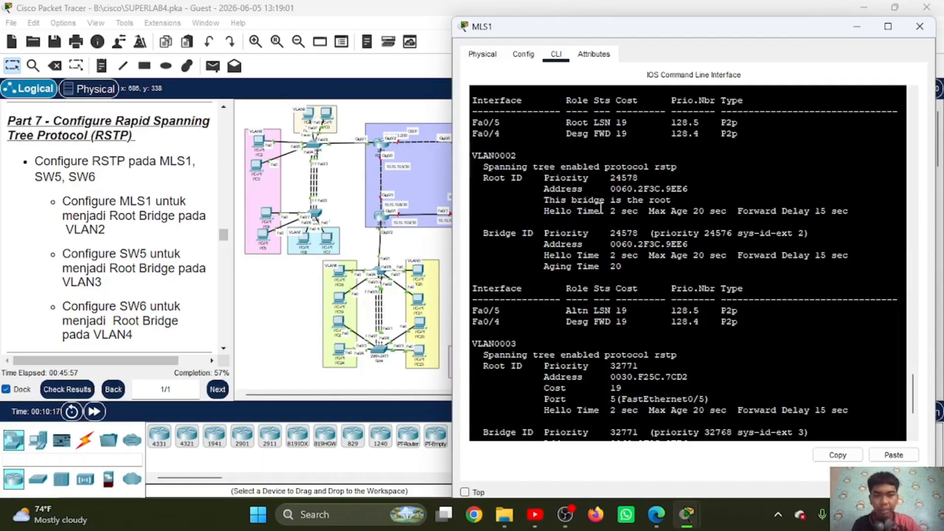
pyautogui.scroll(-3, 595, 256)
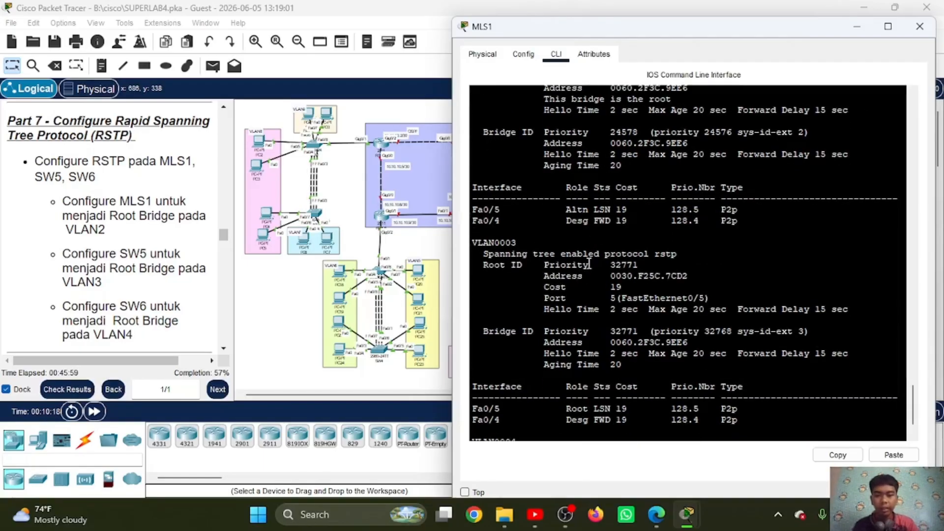
pyautogui.scroll(1, 525, 225)
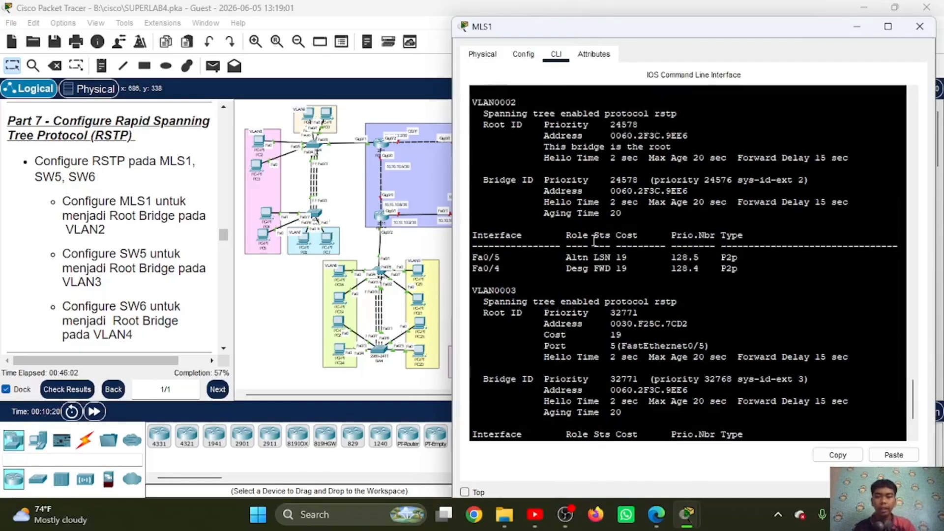
# Step: Open SW5's command line and set its spanning-tree mode to rapid with "spa mo rap"
pyautogui.hscroll(5, 426, 248)
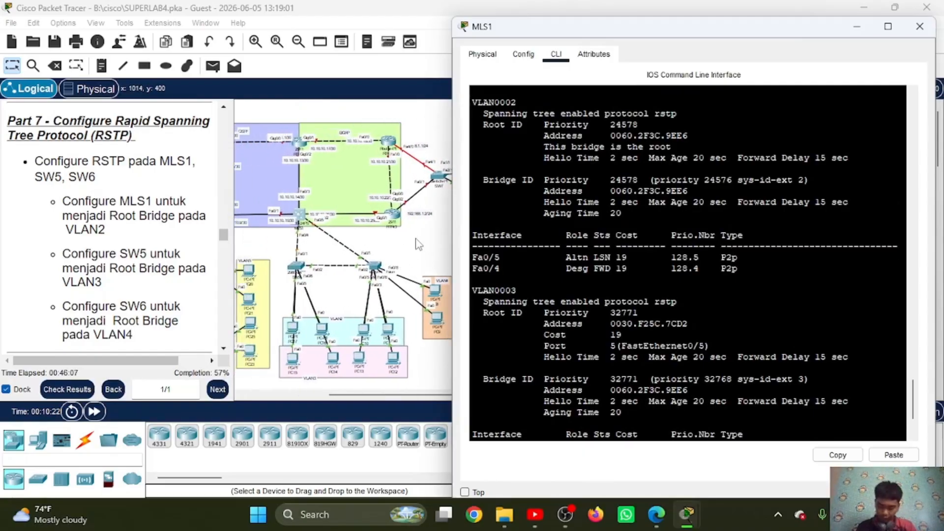
pyautogui.click(299, 267)
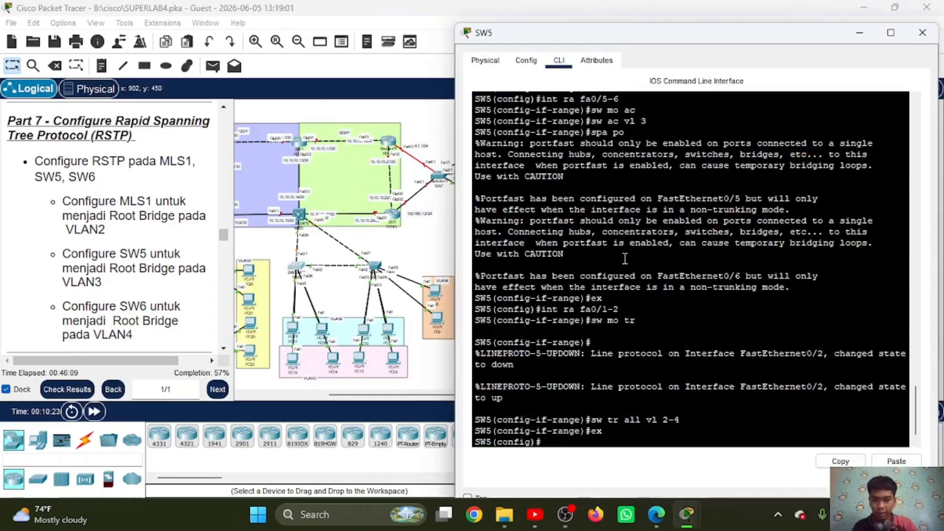
pyautogui.press('Return')
pyautogui.write('spa')
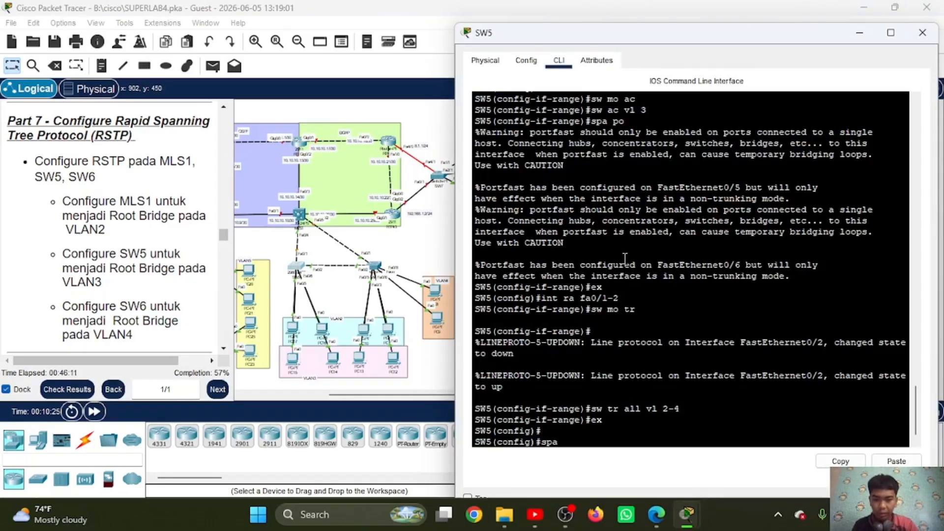
pyautogui.write(' mo ra')
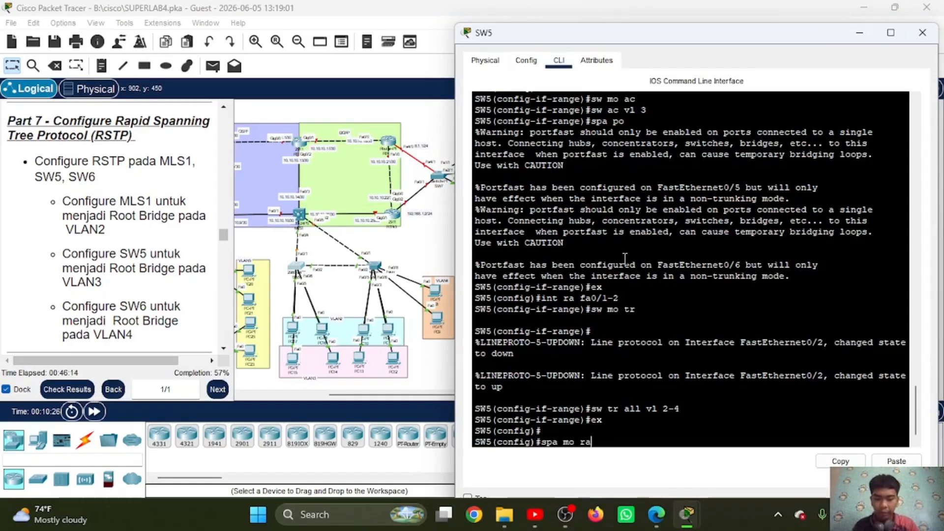
pyautogui.write('p')
pyautogui.press('Return')
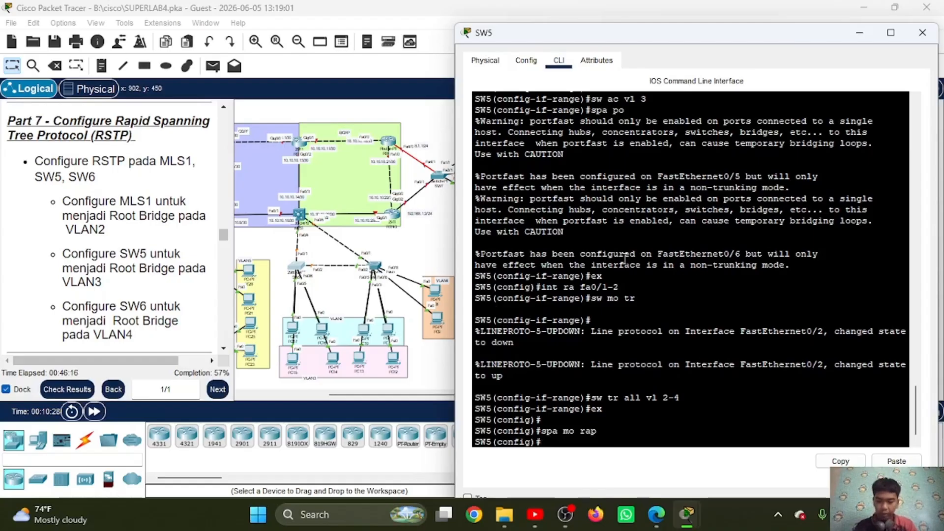
# Step: Make SW5 the primary root bridge for VLAN 3 with "spa vl 3 ro pri"
pyautogui.write('spa vl 3')
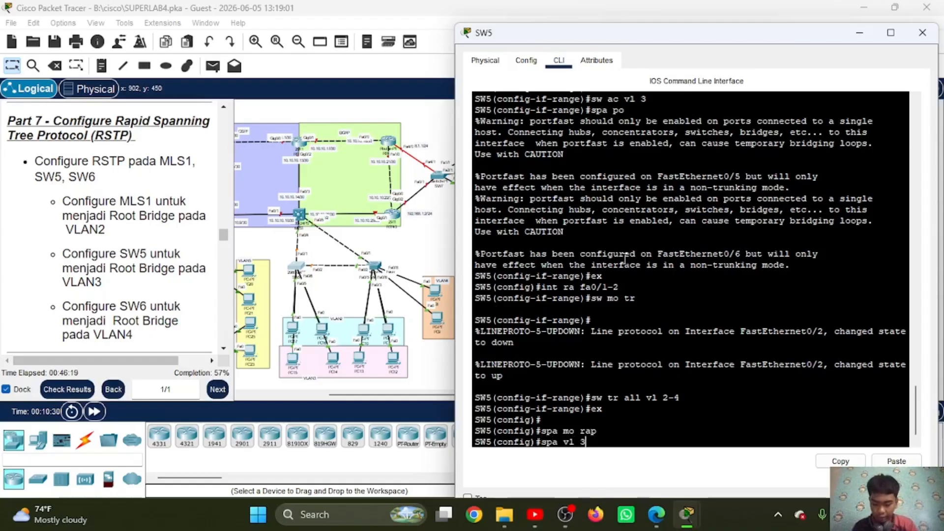
pyautogui.write(' ro pri')
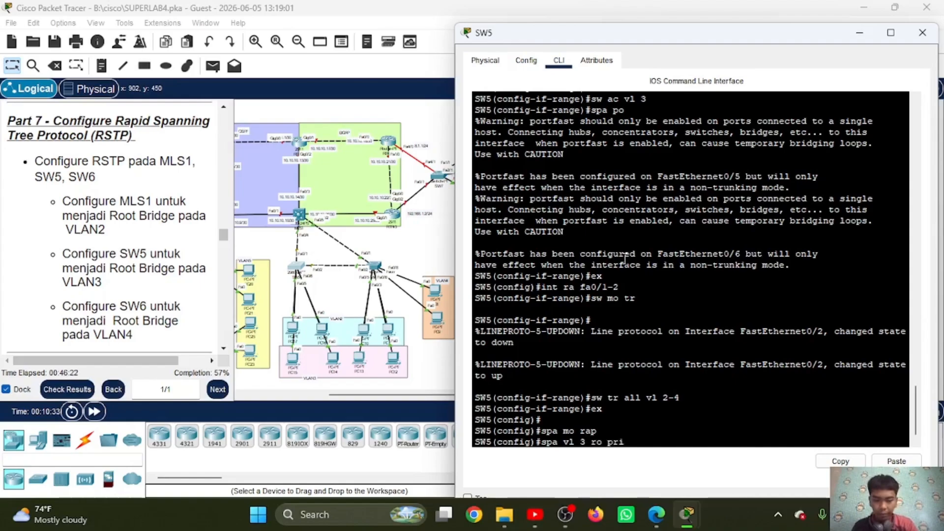
pyautogui.press('Return')
# Step: Display the spanning-tree status on SW5 with "do sh spa" and check the VLAN 3 root bridge
pyautogui.write('d')
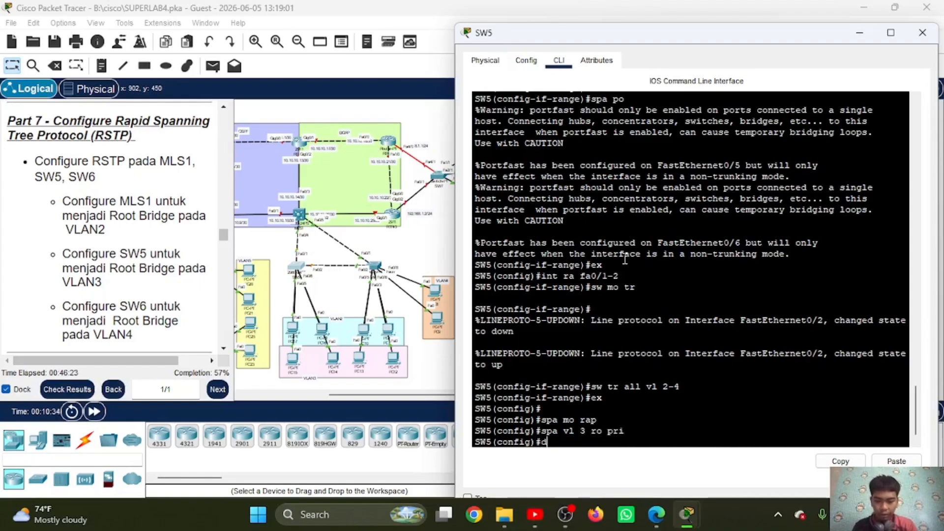
pyautogui.write('o sh spa')
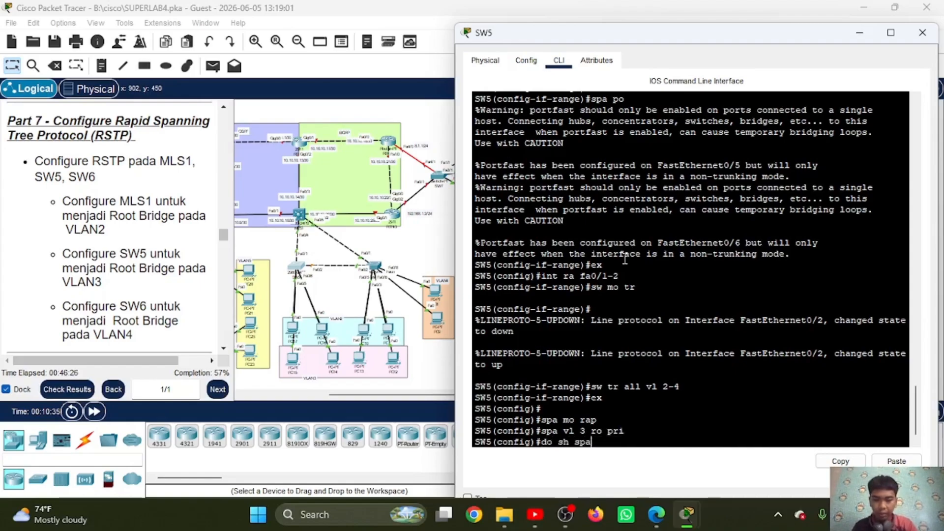
pyautogui.press('Return')
pyautogui.press('space')
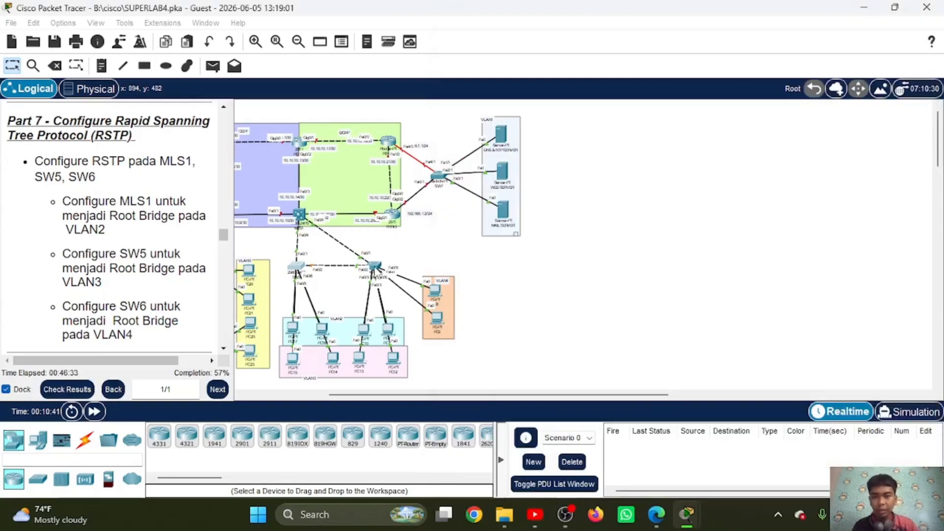
# Step: Open SW6's command line and set its spanning-tree mode to rapid with "spa mo rap"
pyautogui.click(377, 271)
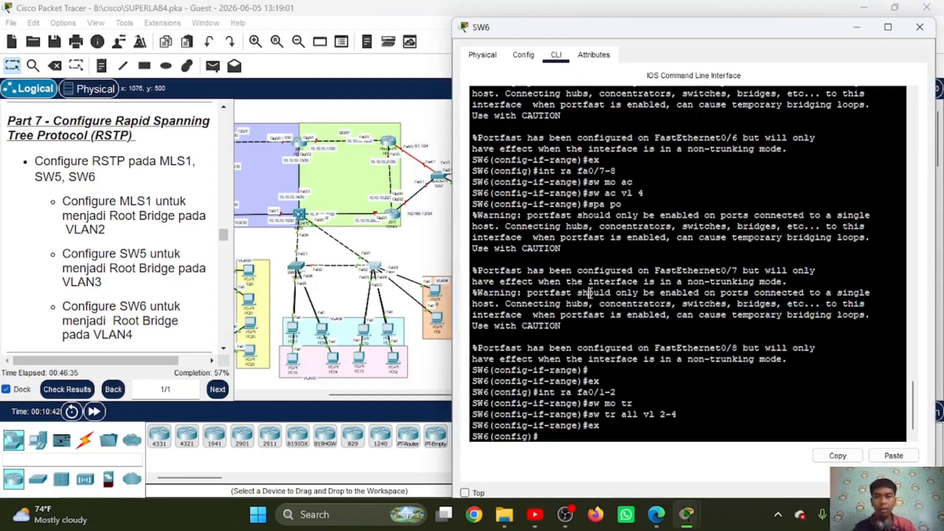
pyautogui.press('Return')
pyautogui.write('sp')
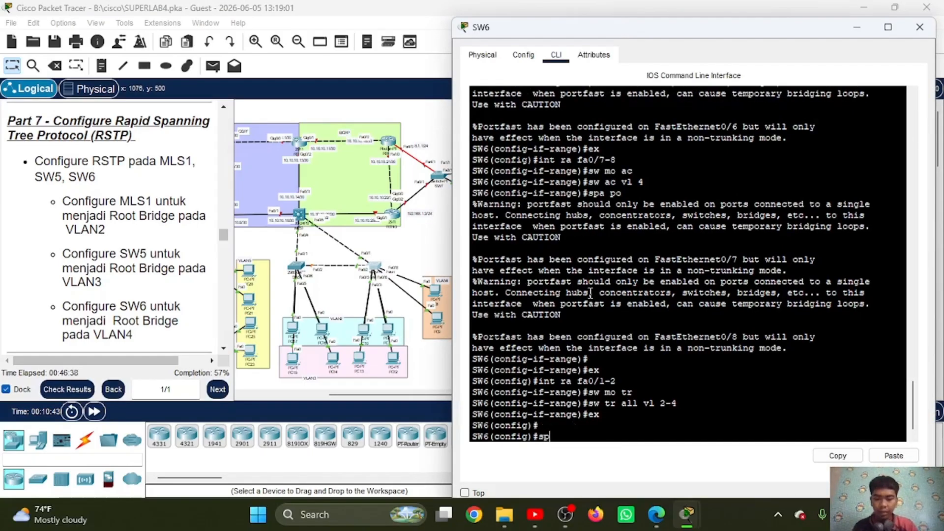
pyautogui.write('a mo r')
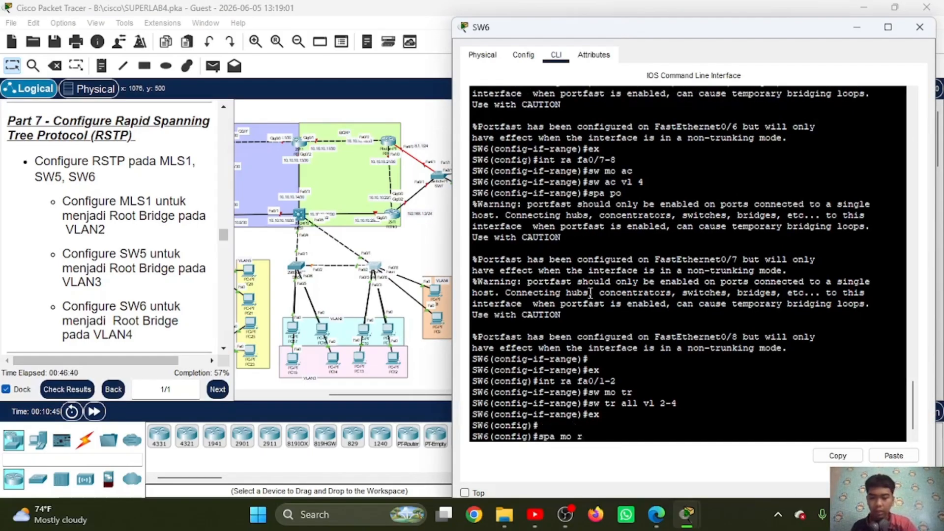
pyautogui.write('ap')
pyautogui.press('Return')
pyautogui.write('p')
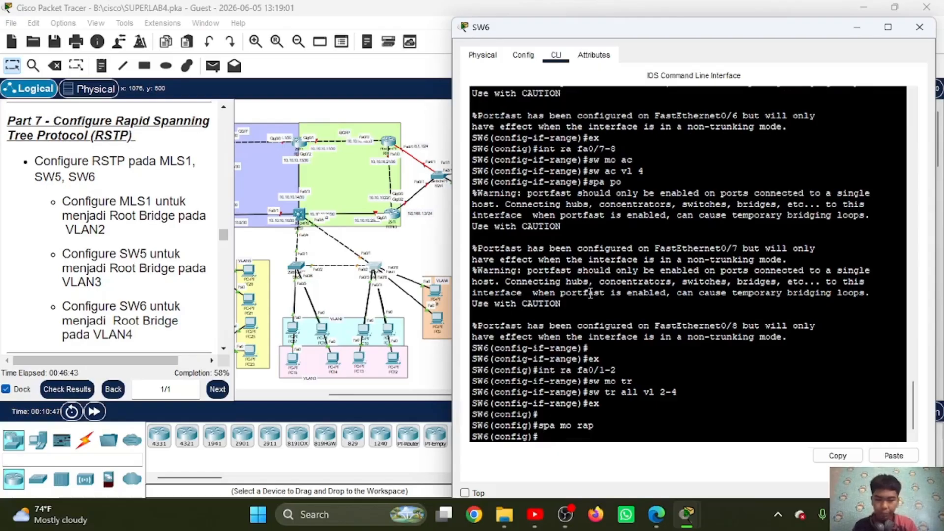
pyautogui.write('spa vl 4')
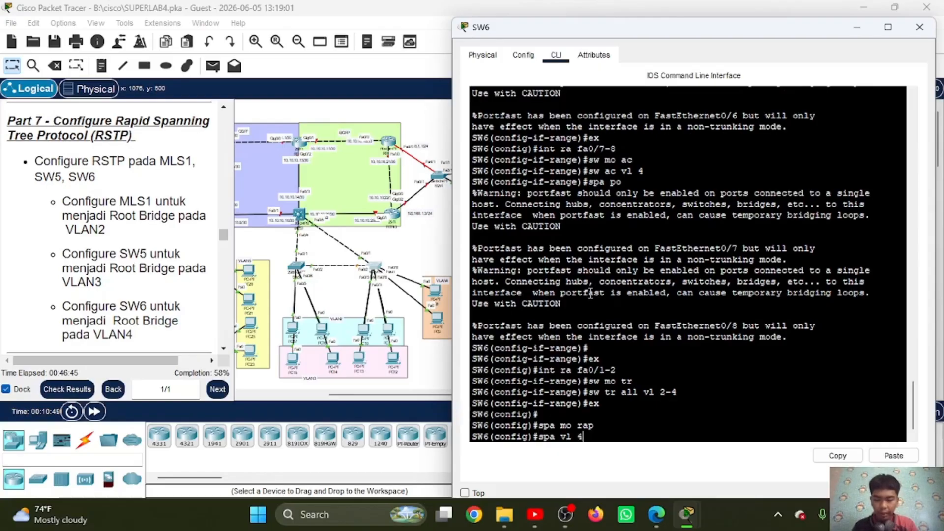
pyautogui.write(' ro pri')
# Step: Make SW6 the primary root bridge for VLAN 4 with "spa vl 4 ro pri"
pyautogui.press('Return')
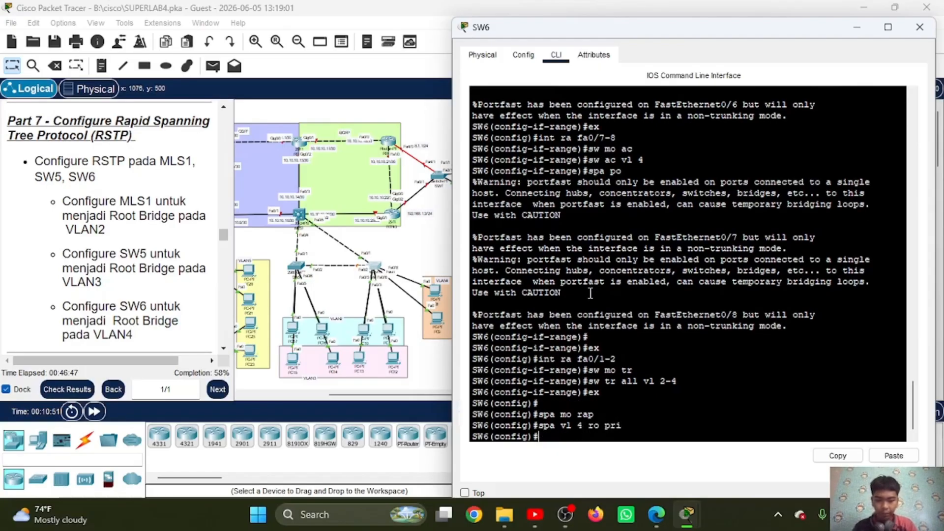
# Step: Display the full spanning-tree status on SW6 with "do sh spa" and check the VLAN 4 root bridge
pyautogui.write('do sh spa')
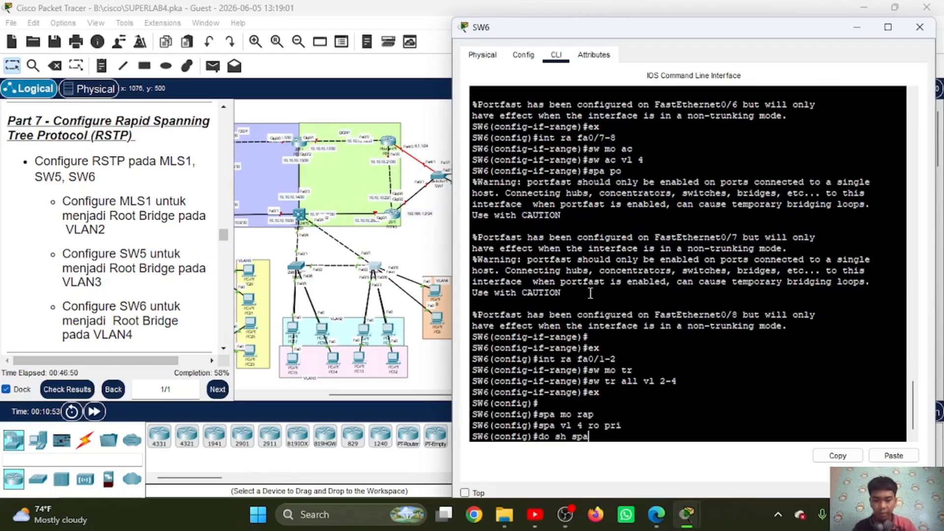
pyautogui.press('Return')
pyautogui.press('space')
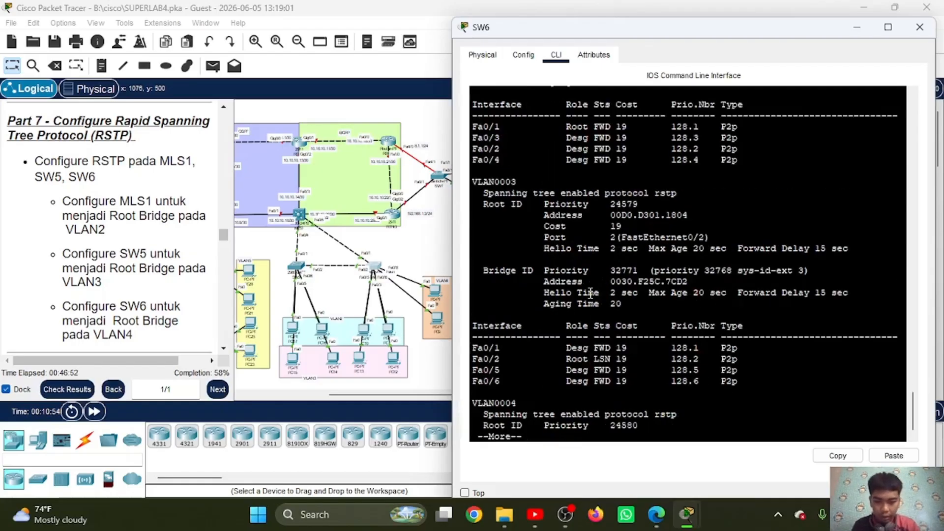
pyautogui.press('space')
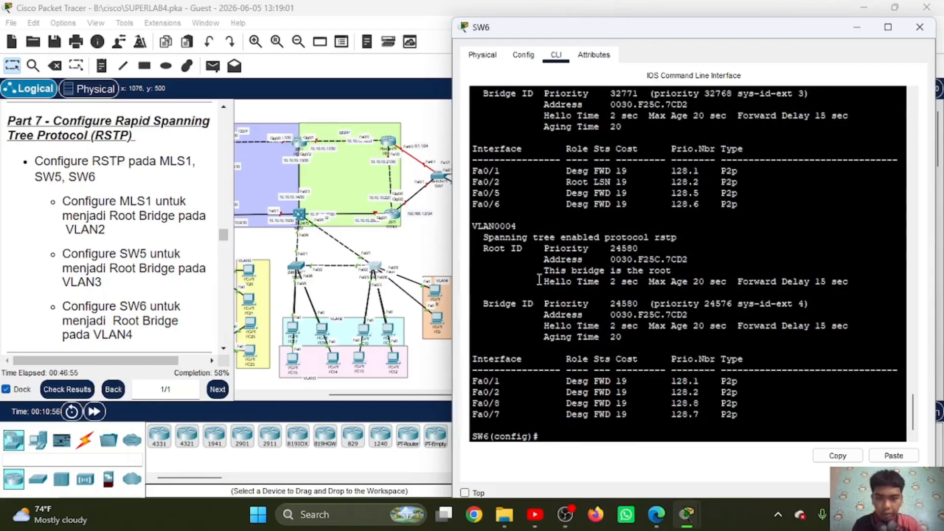
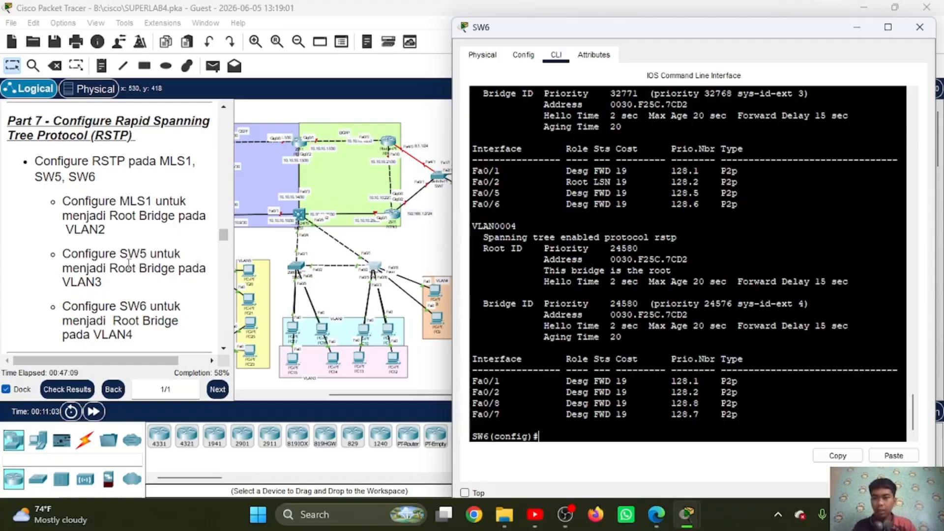
# Step: Read the Part 8 server-area addressing instructions and examine the servers and their router links in the topology
pyautogui.scroll(1, 129, 263)
pyautogui.scroll(-4, 129, 264)
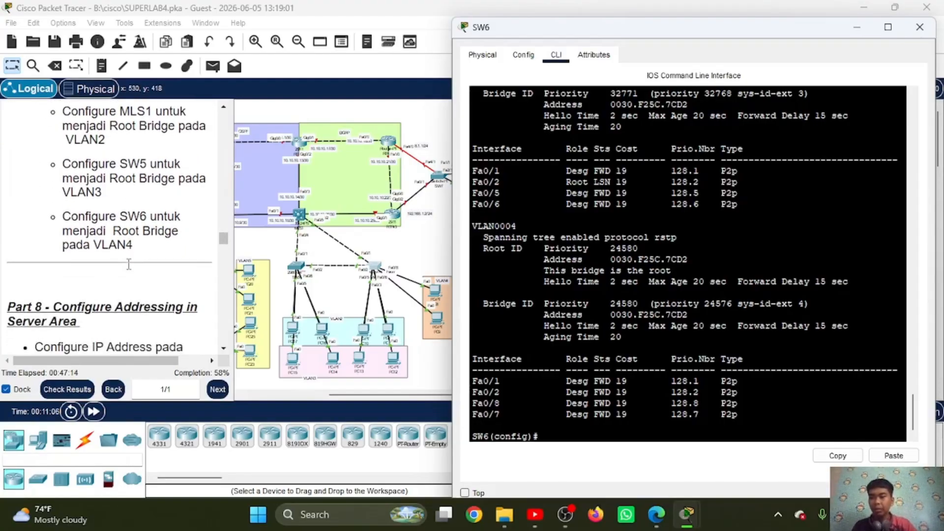
pyautogui.scroll(-7, 128, 264)
pyautogui.scroll(-1, 129, 266)
pyautogui.scroll(1, 129, 265)
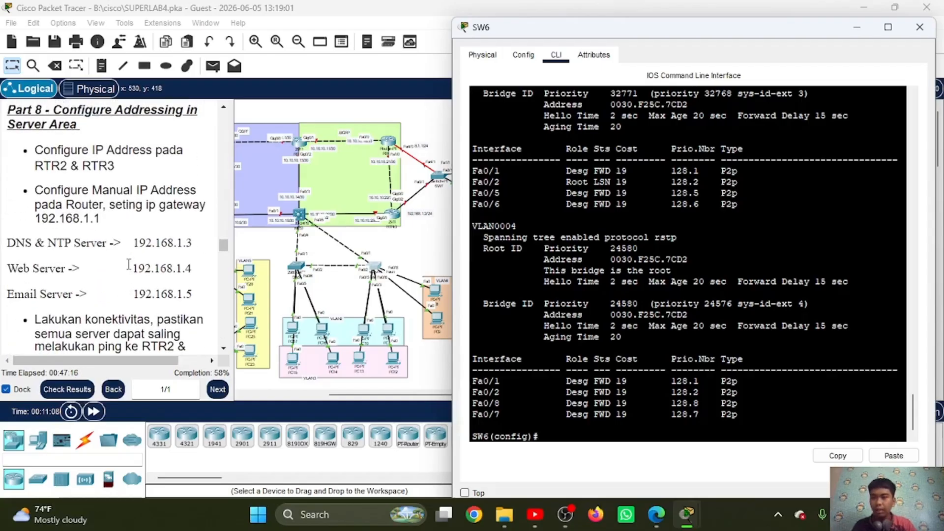
pyautogui.scroll(1, 129, 264)
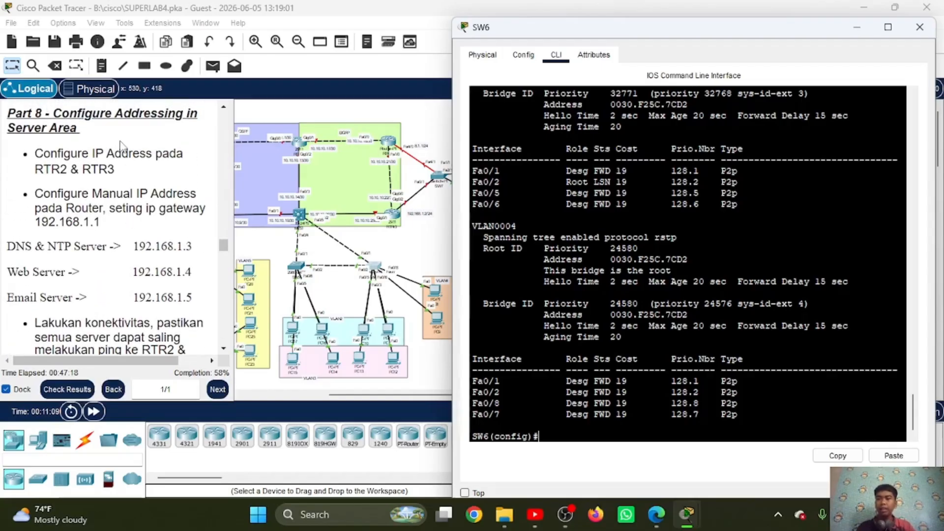
pyautogui.click(424, 248)
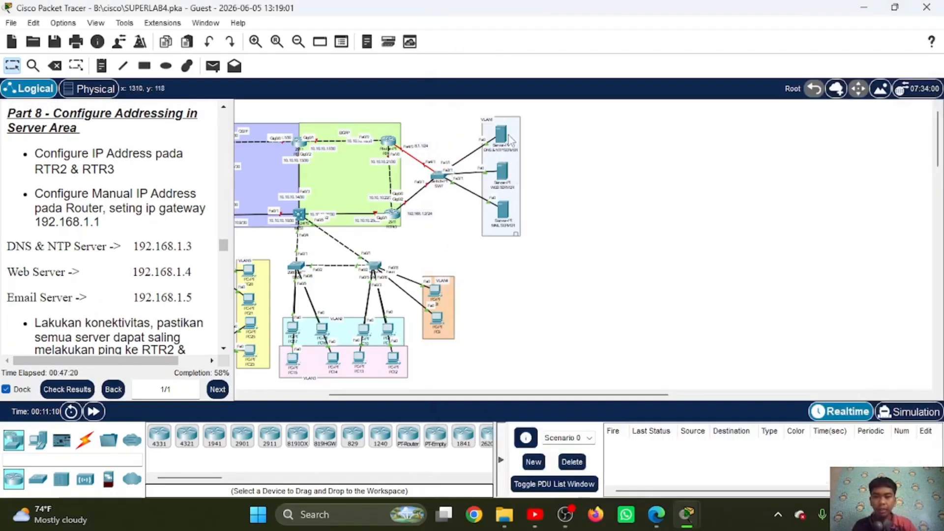
pyautogui.hscroll(4, 452, 206)
pyautogui.hscroll(-1, 452, 197)
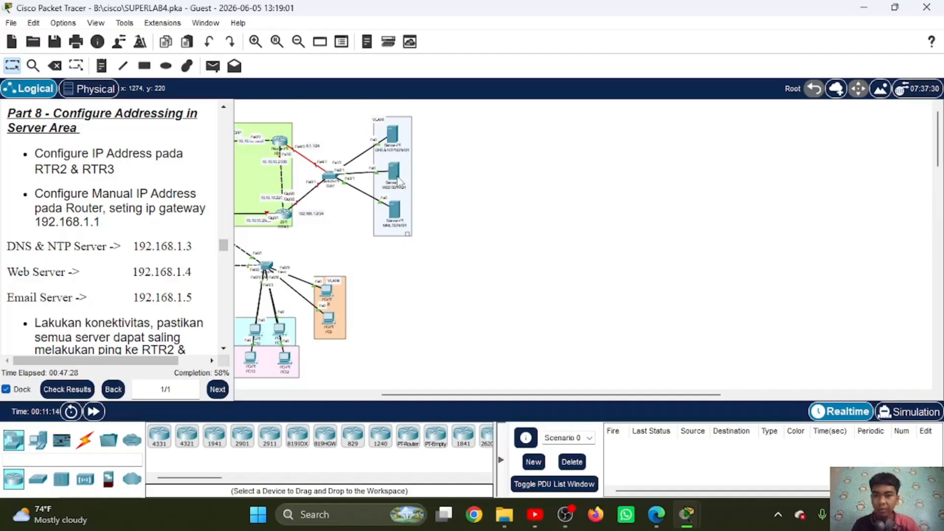
pyautogui.moveTo(397, 229)
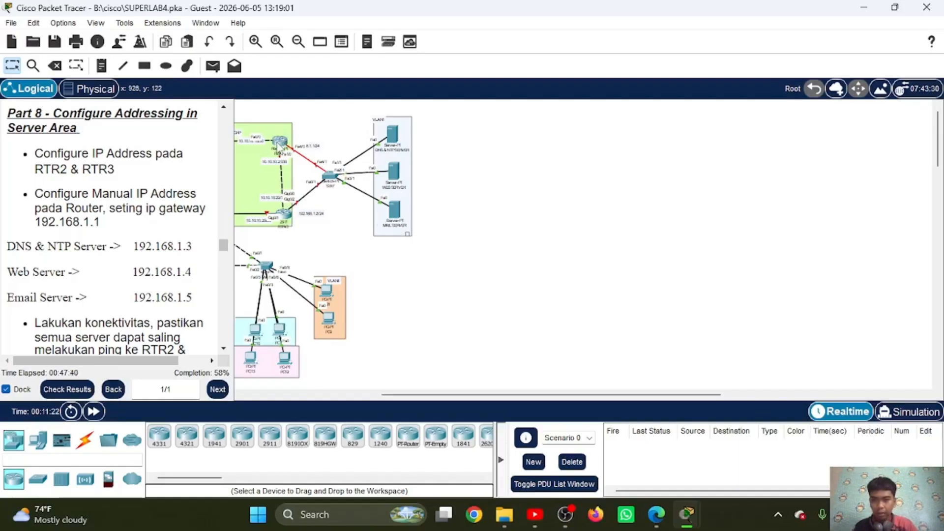
# Step: Open RTR-2's command line, enter privileged mode with the enable password, and go to global configuration with "conf t"
pyautogui.moveTo(278, 148)
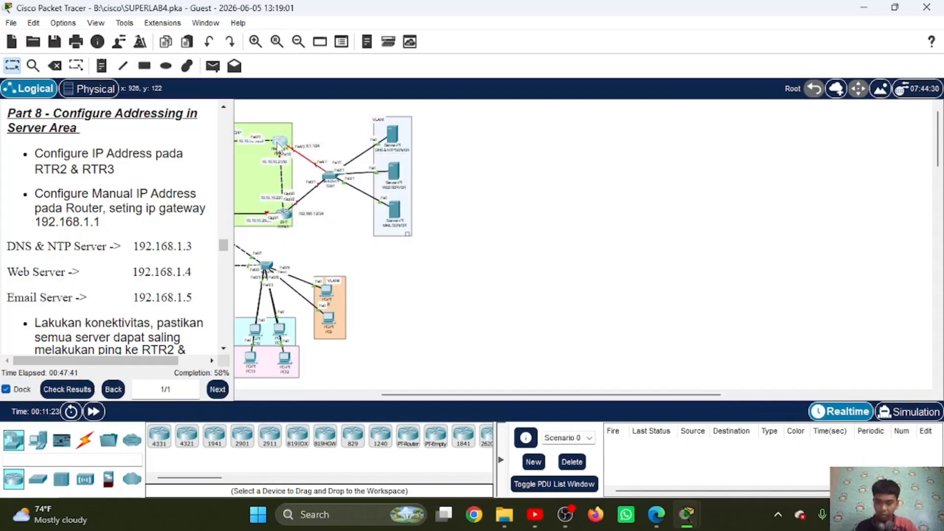
pyautogui.click(277, 145)
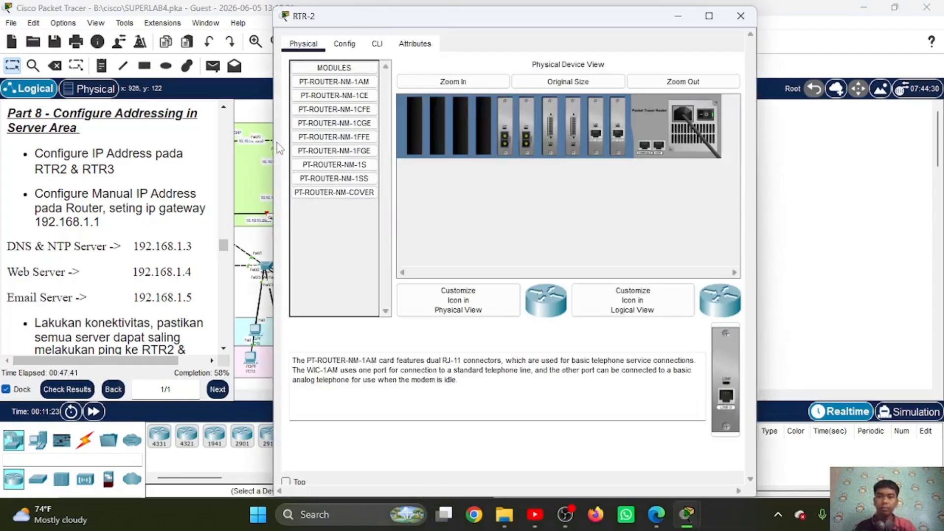
pyautogui.click(376, 53)
pyautogui.press('Return')
pyautogui.write('en')
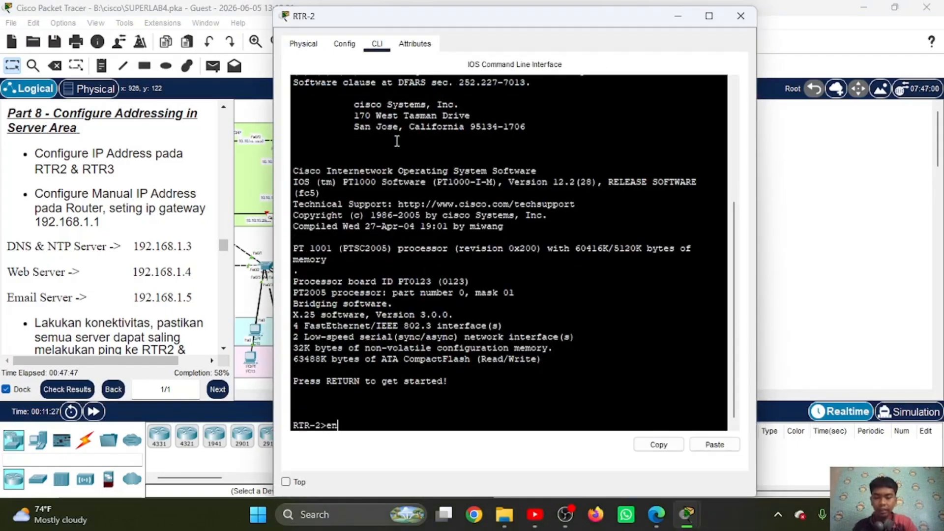
pyautogui.press('Return')
pyautogui.press('Return')
pyautogui.write('conf t')
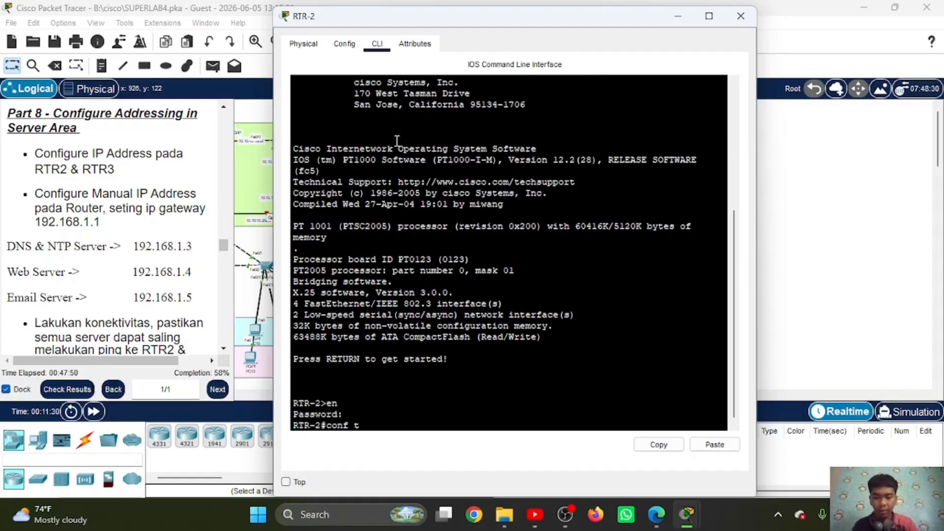
pyautogui.press('Return')
pyautogui.moveTo(458, 23); pyautogui.dragTo(650, 33)
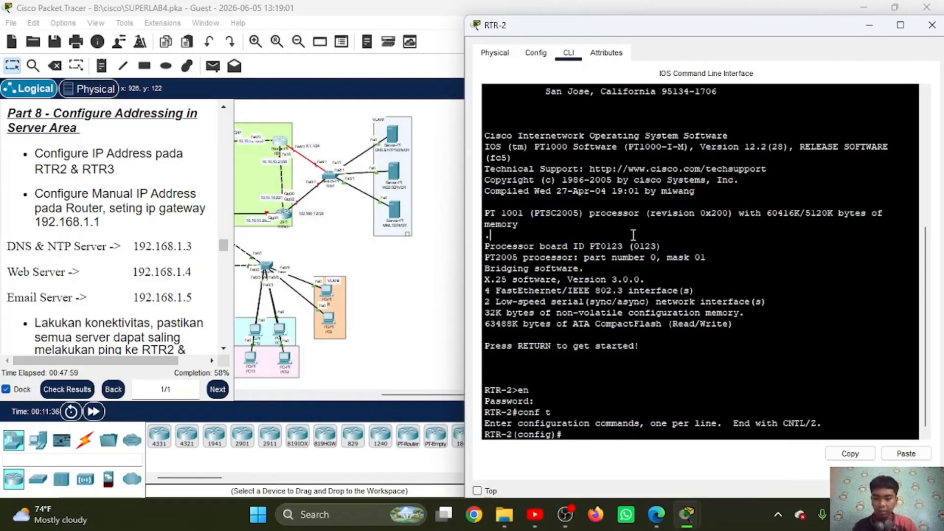
# Step: Enable RTR-2's interface fa4/0 with "no sh" and return to global configuration
pyautogui.write('int fa')
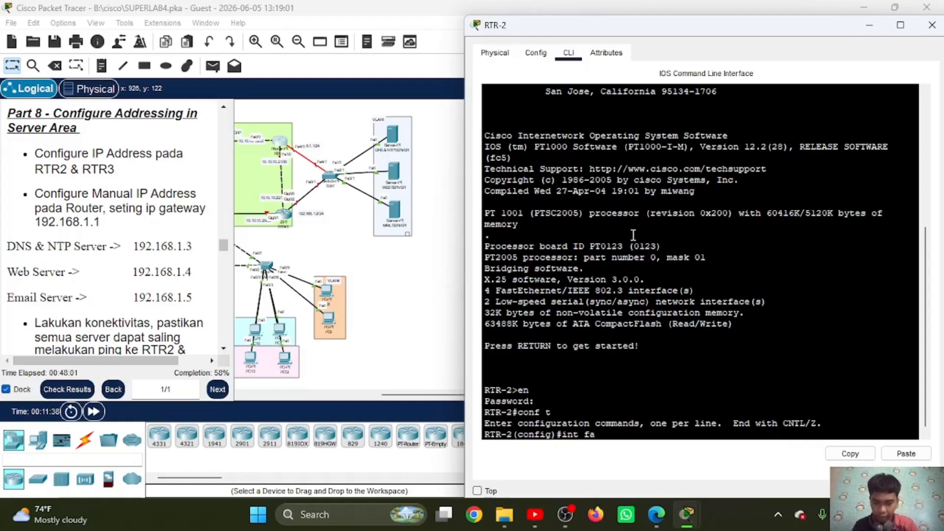
pyautogui.write('4/0')
pyautogui.press('Return')
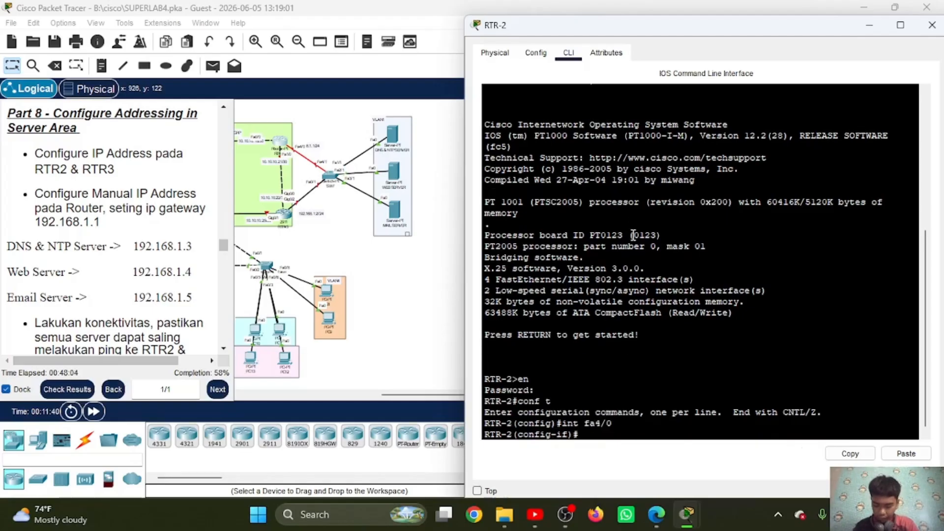
pyautogui.write('no sh')
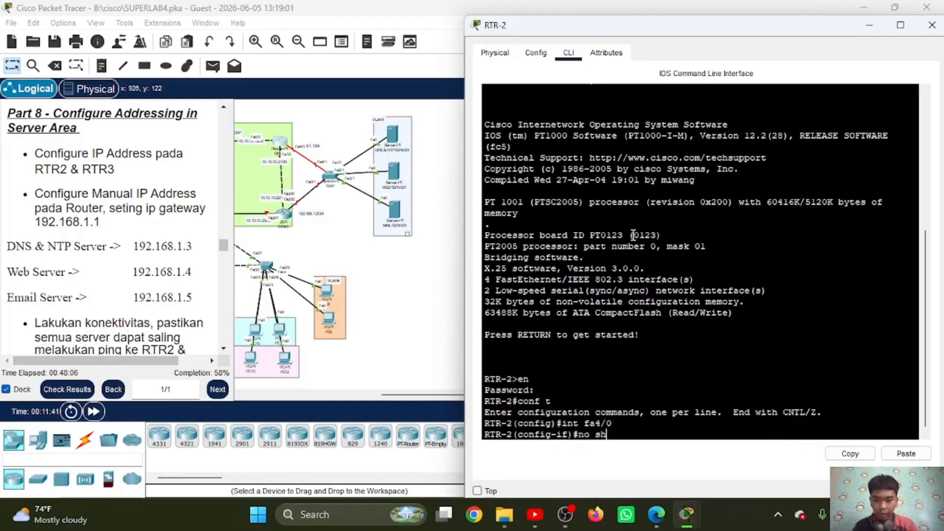
pyautogui.press('Return')
pyautogui.write('ex')
pyautogui.press('Return')
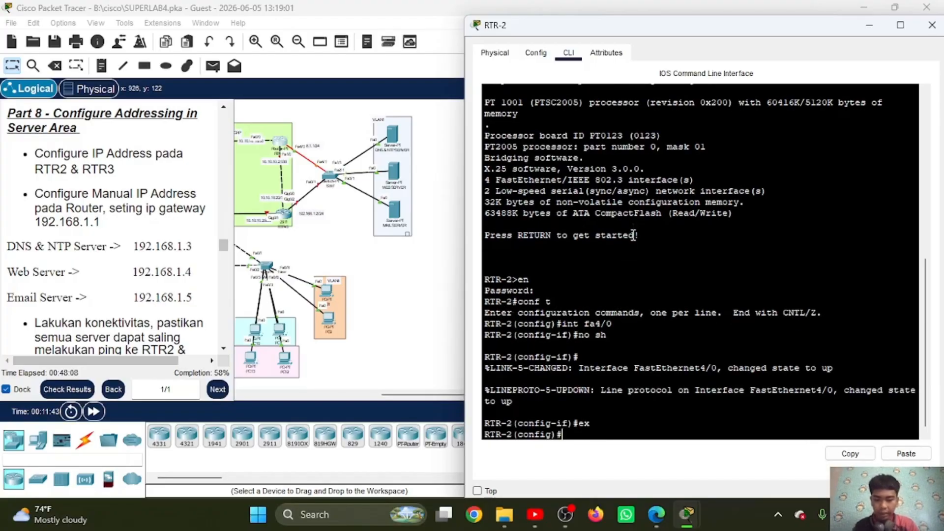
# Step: Create subinterface fa4/0.1 on RTR-2 and set its dot1Q encapsulation to VLAN 1 with "enc do 1"
pyautogui.write('int')
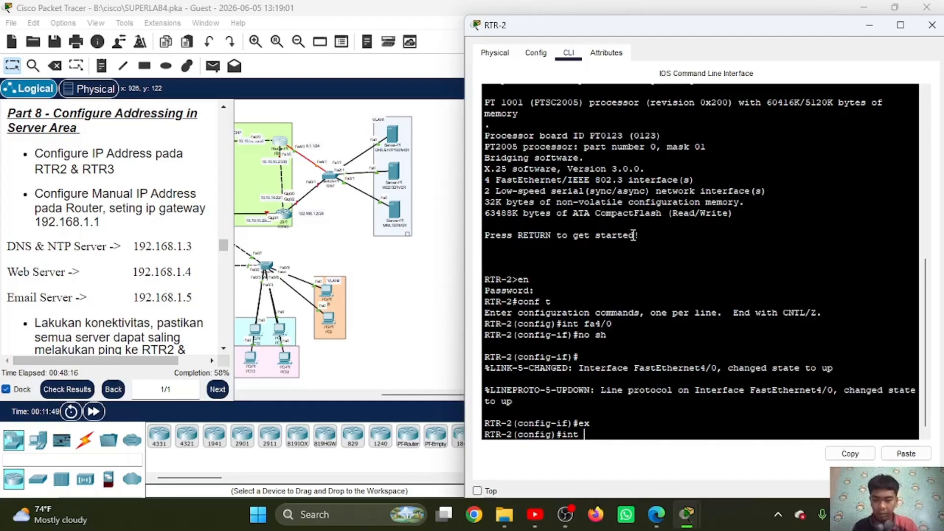
pyautogui.write('fa4')
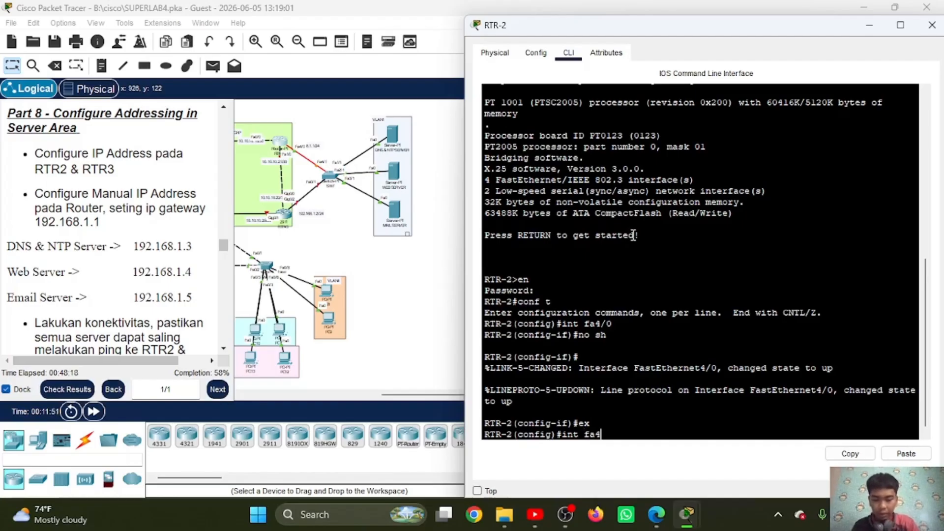
pyautogui.write('/9')
pyautogui.press('BackSpace')
pyautogui.write('0')
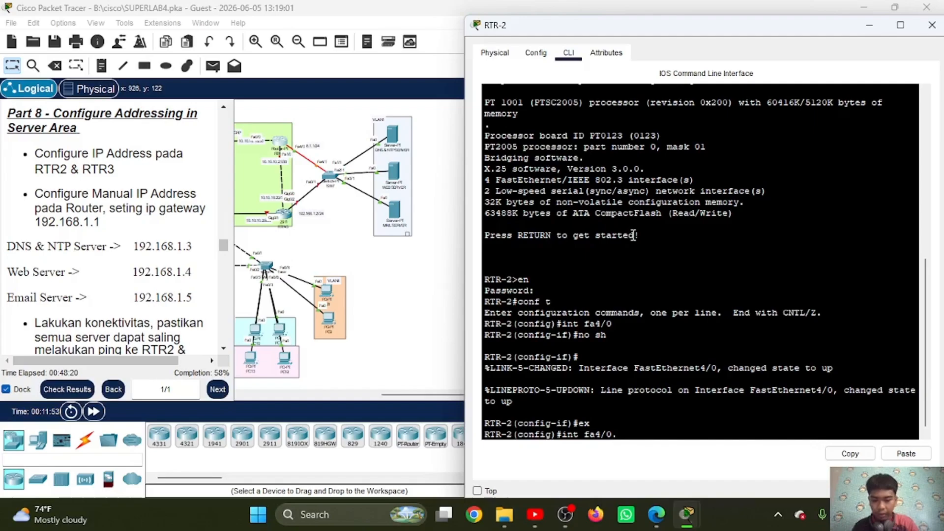
pyautogui.write('.1')
pyautogui.press('Return')
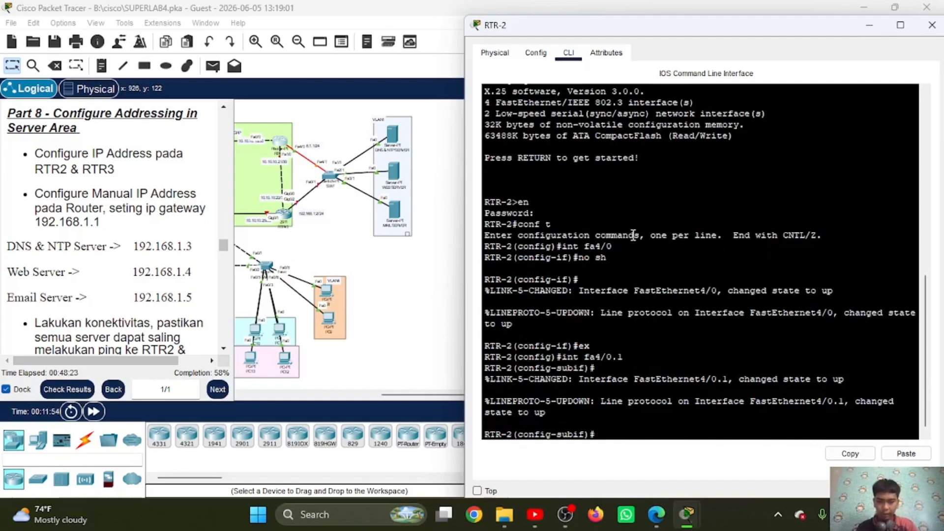
pyautogui.write('enc do 1')
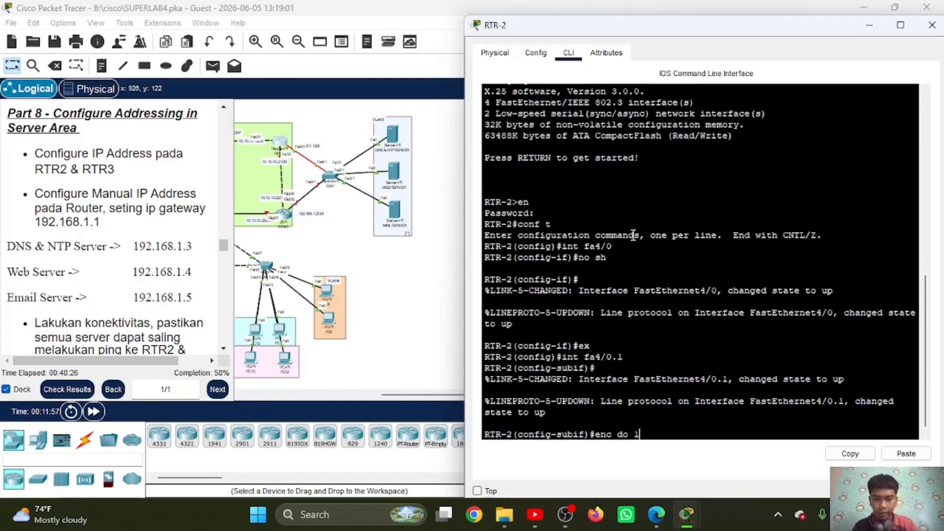
pyautogui.press('Return')
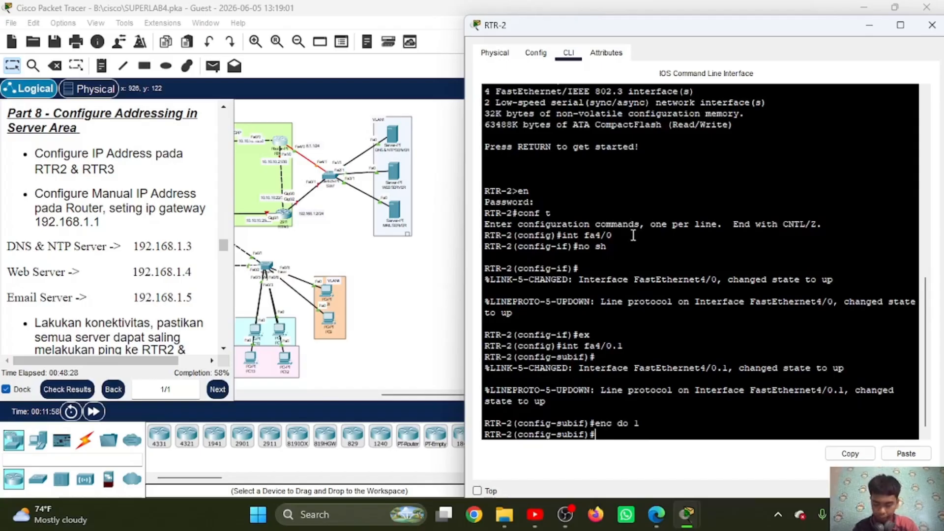
# Step: Assign IP address 192.168.1.1 with mask 255.255.255.0 to subinterface fa4/0.1 and exit to global configuration
pyautogui.write('i')
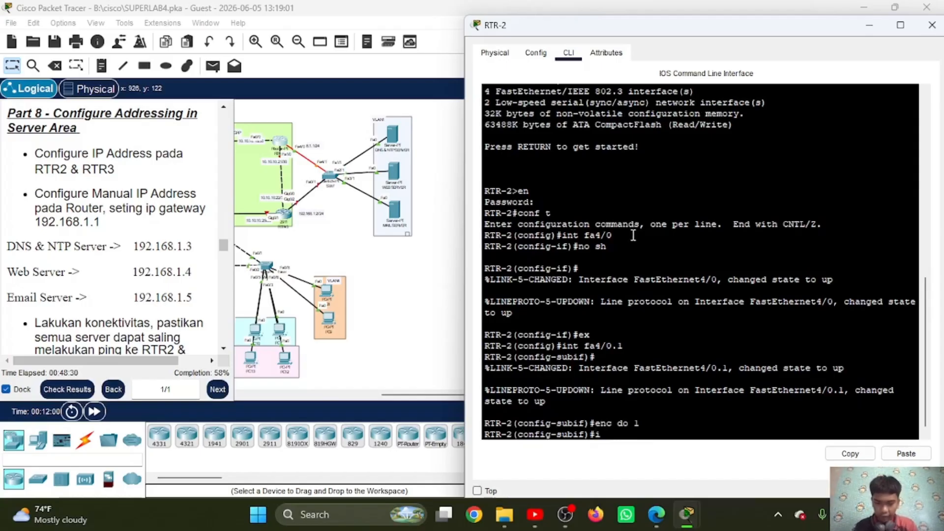
pyautogui.write('p add 192.1')
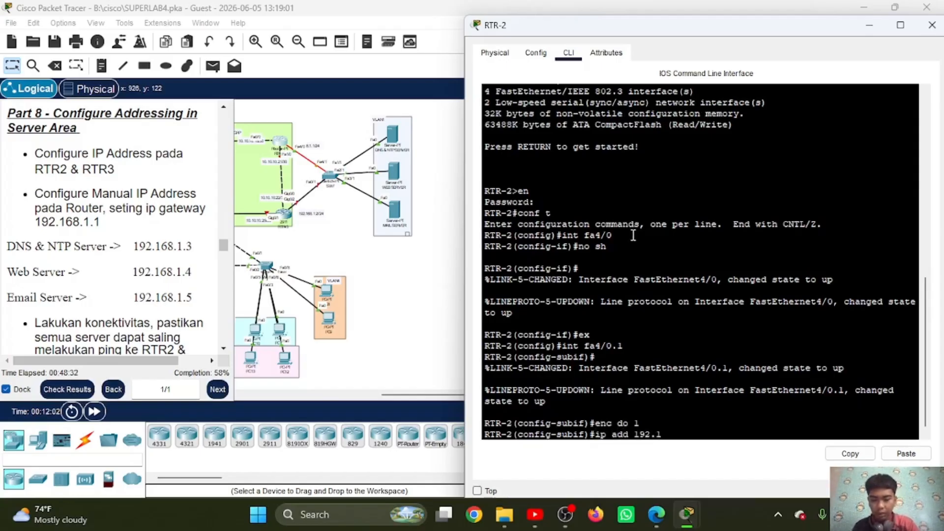
pyautogui.write('68.1.1')
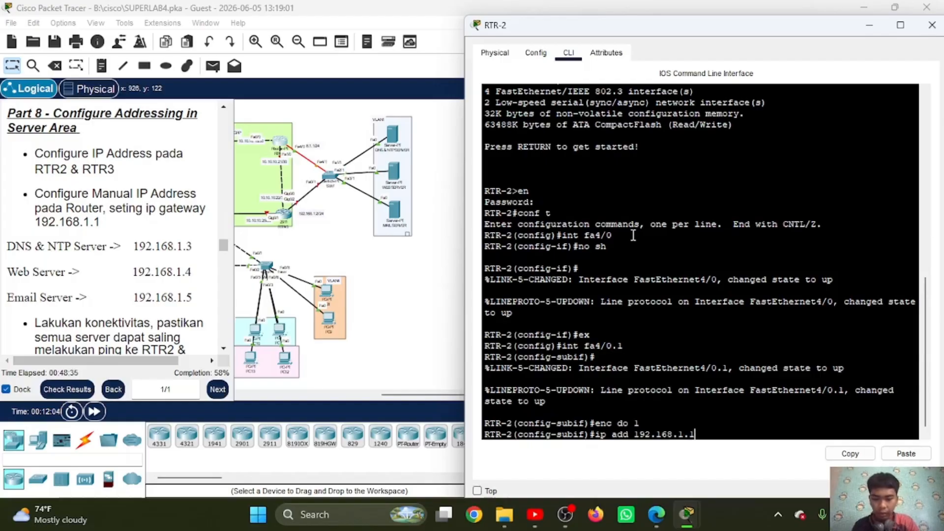
pyautogui.click(903, 454)
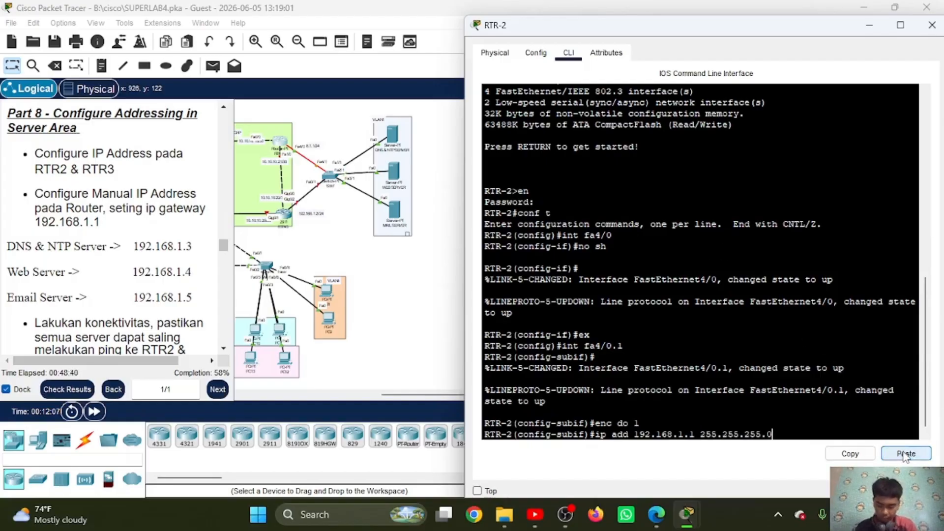
pyautogui.press('Return')
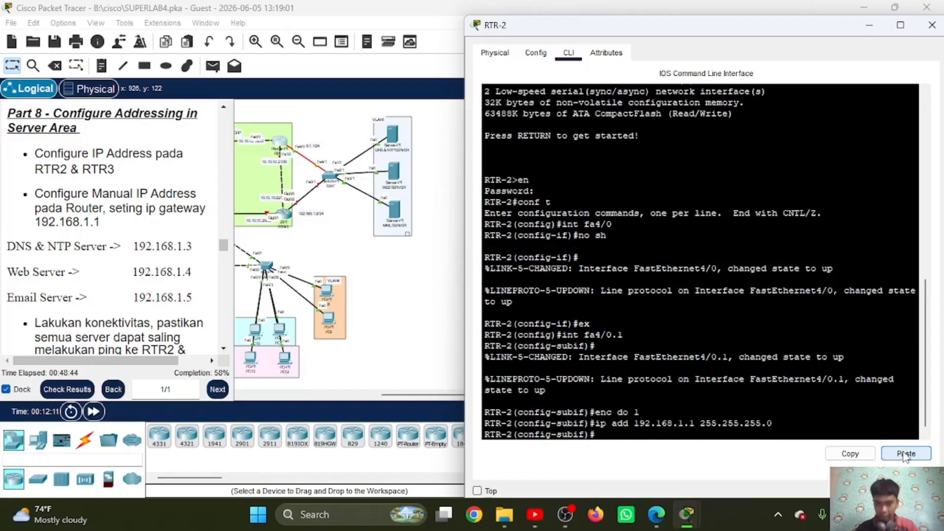
pyautogui.write('ex')
pyautogui.press('Return')
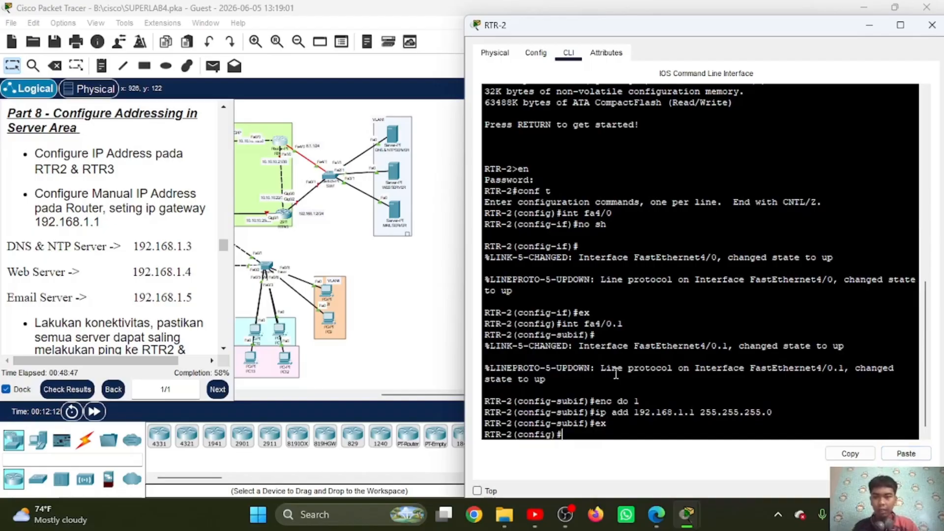
# Step: Open RTR-3's command line, enter privileged mode with the enable password, and go to global configuration with "conf t"
pyautogui.click(286, 215)
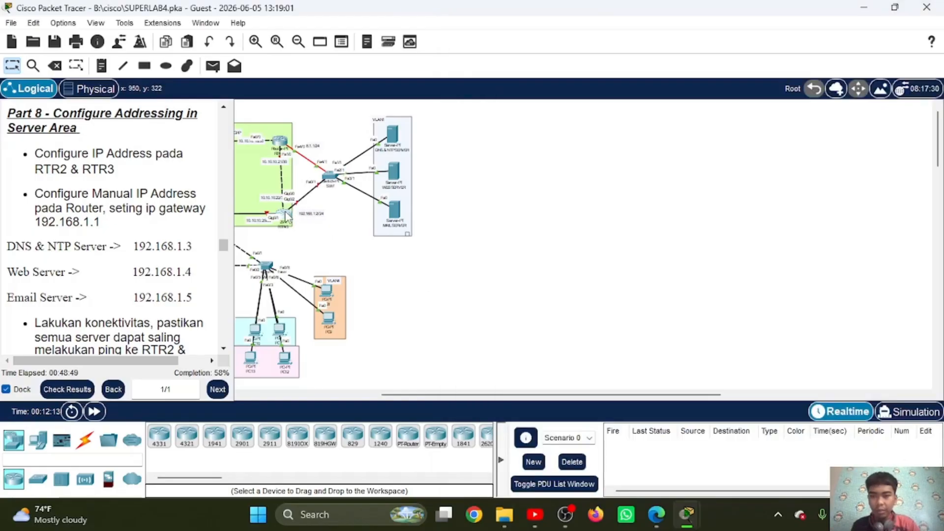
pyautogui.click(286, 216)
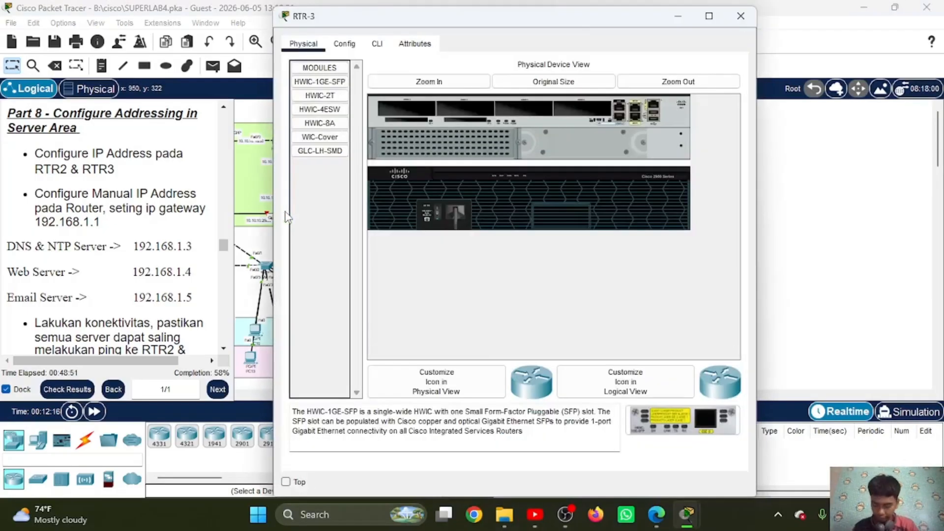
pyautogui.click(377, 44)
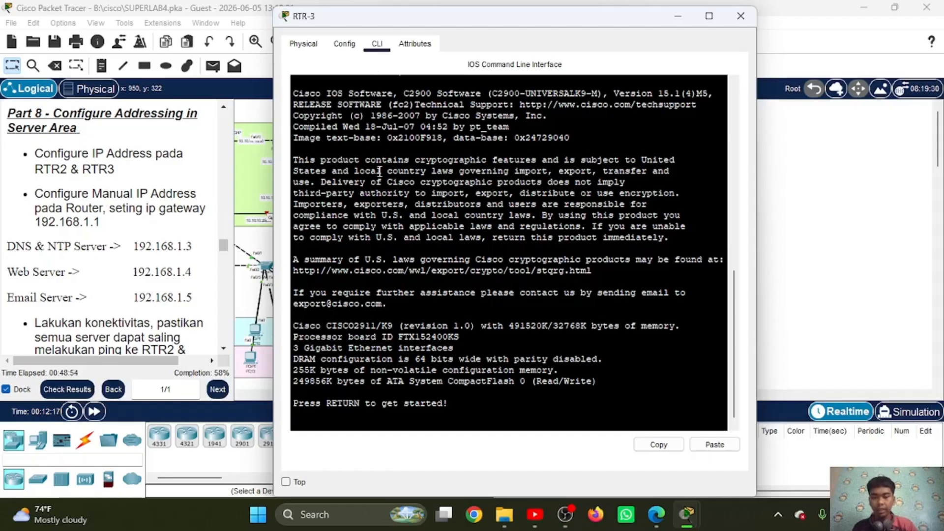
pyautogui.press('Return')
pyautogui.write('en')
pyautogui.press('Return')
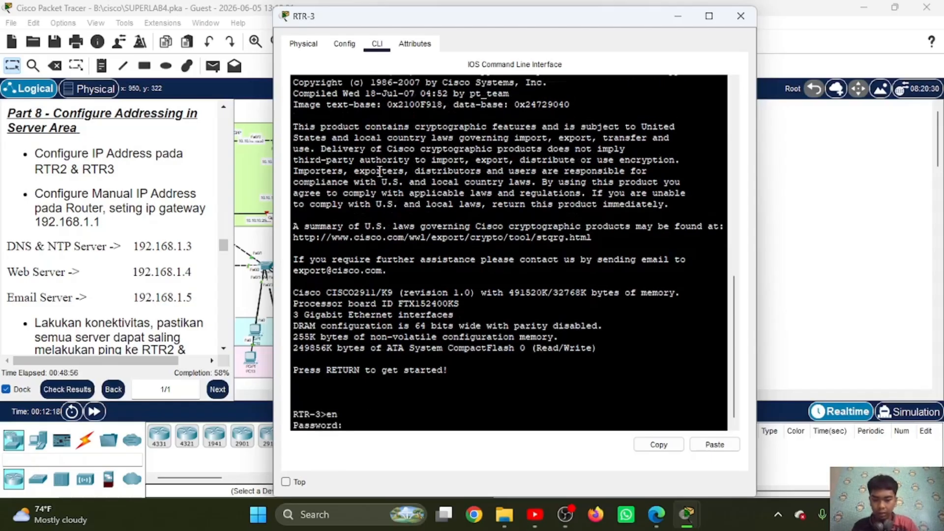
pyautogui.press('Return')
pyautogui.write('conf t')
pyautogui.press('Return')
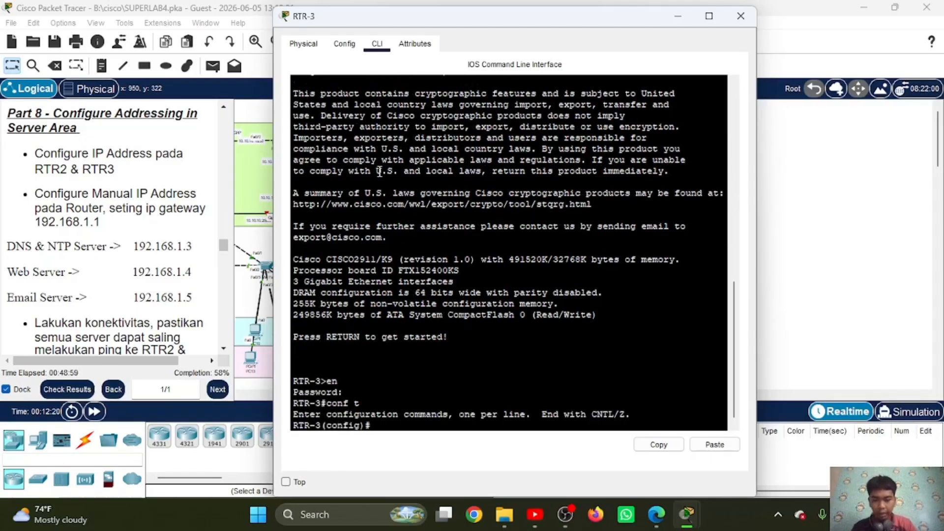
pyautogui.moveTo(502, 21); pyautogui.dragTo(690, 32)
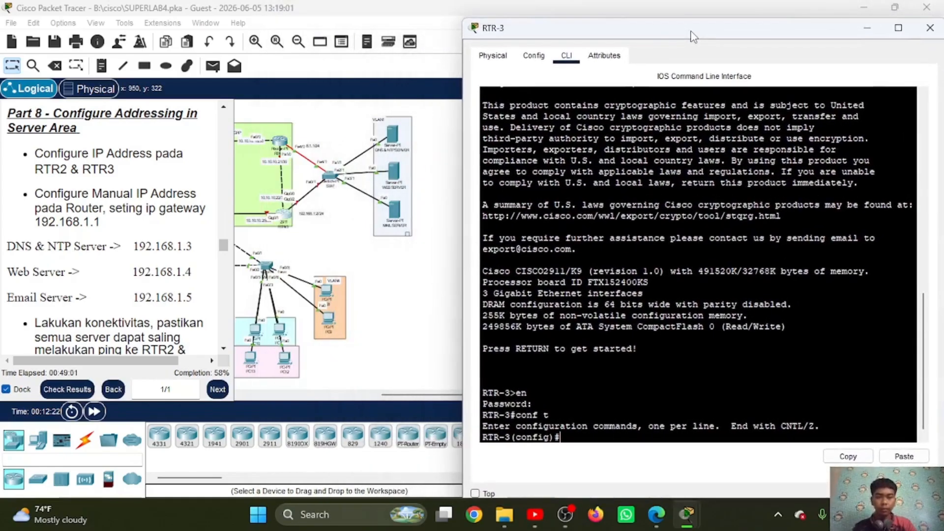
# Step: Enable RTR-3's interface gi0/2 with "no sh" and return to global configuration
pyautogui.press('Return')
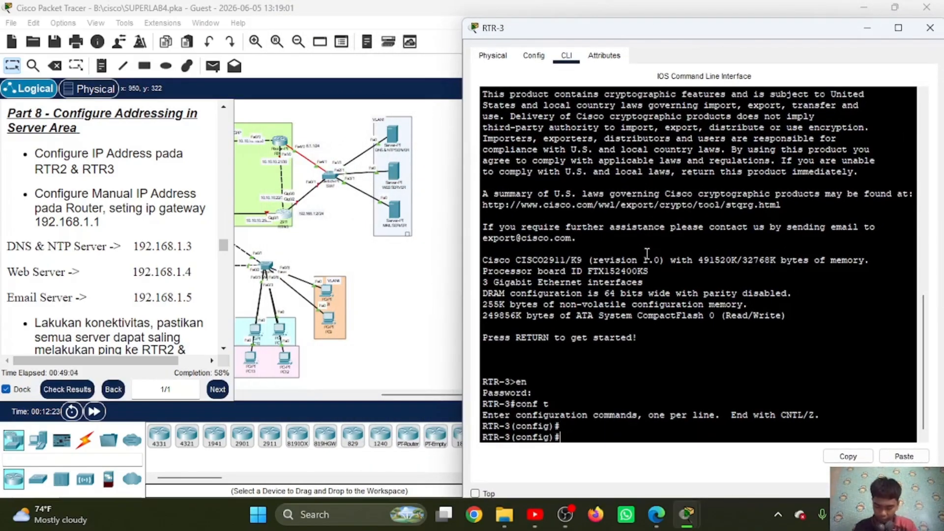
pyautogui.write('int gi')
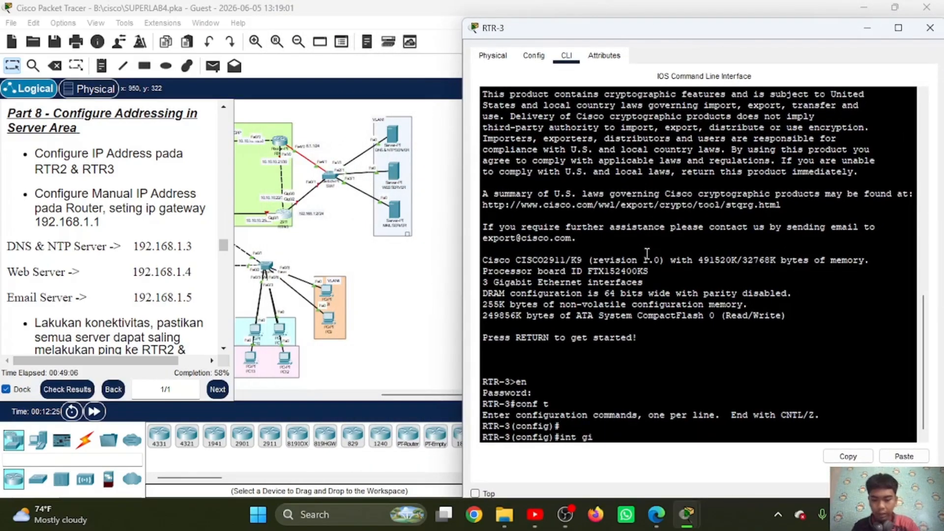
pyautogui.write('0/2')
pyautogui.press('Return')
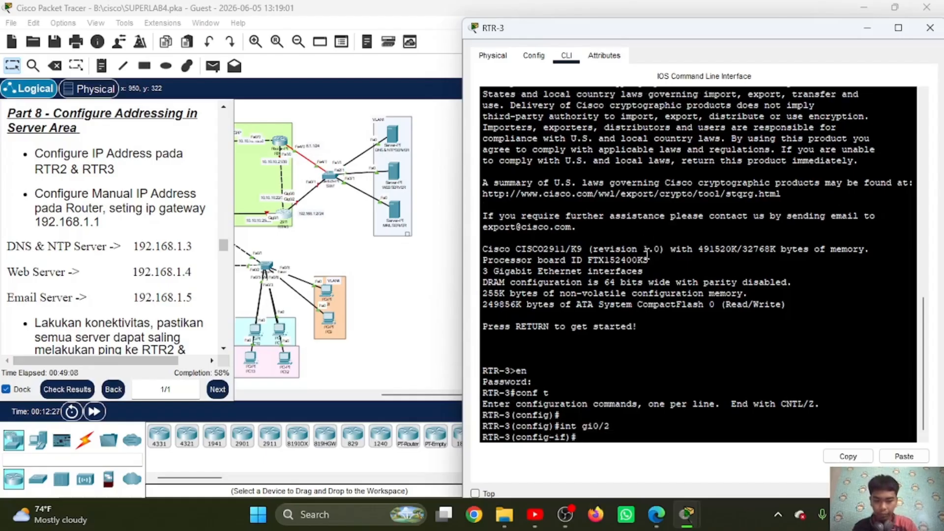
pyautogui.write('no sh')
pyautogui.press('Return')
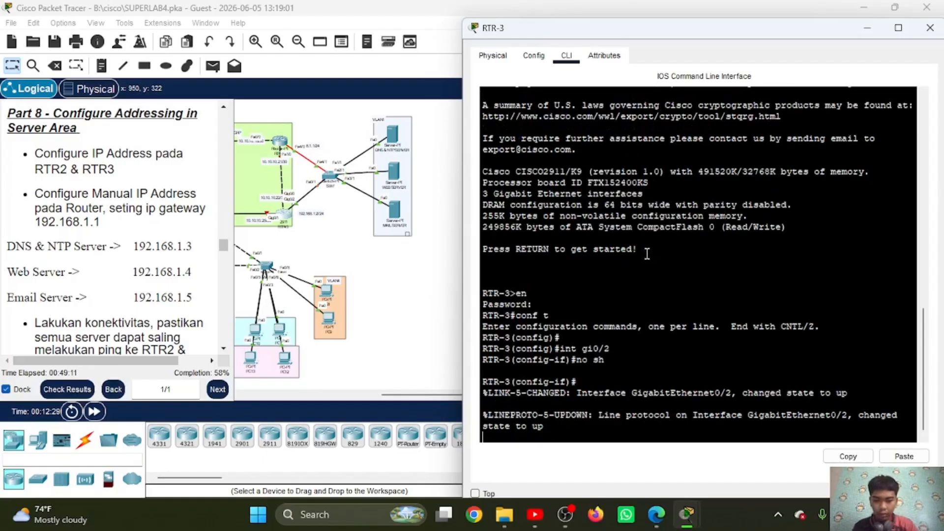
pyautogui.write('ex')
pyautogui.press('Return')
# Step: Create subinterface gi0/2.1 on RTR-3 and set its dot1Q encapsulation to VLAN 1 with "enc do 1"
pyautogui.write('int')
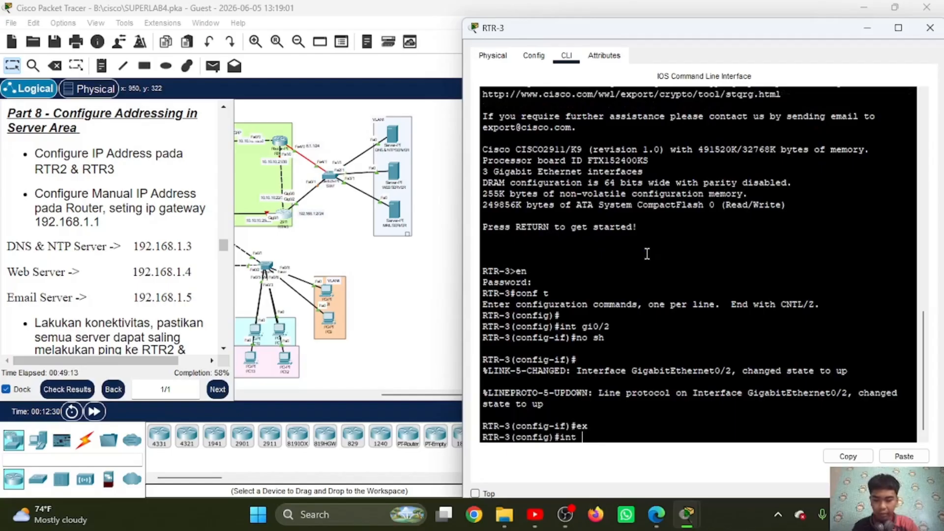
pyautogui.write(' gi0/')
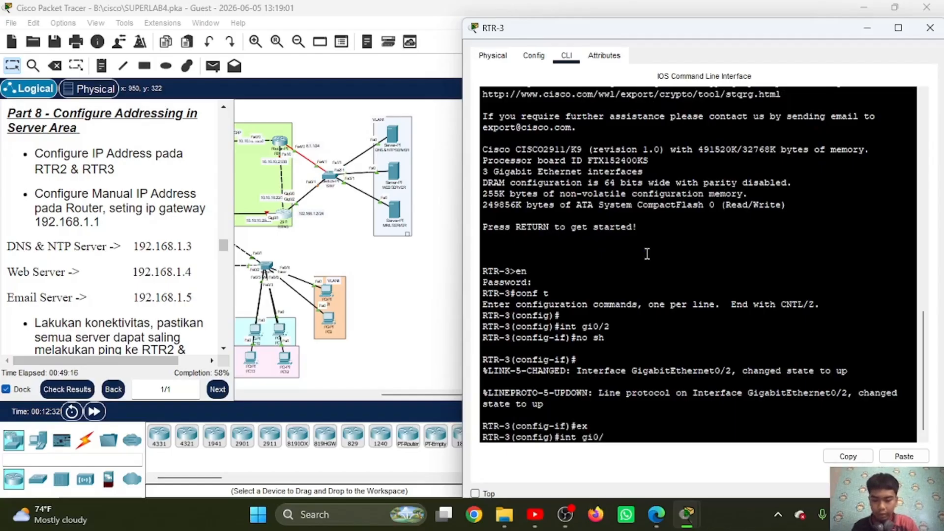
pyautogui.write('2.1')
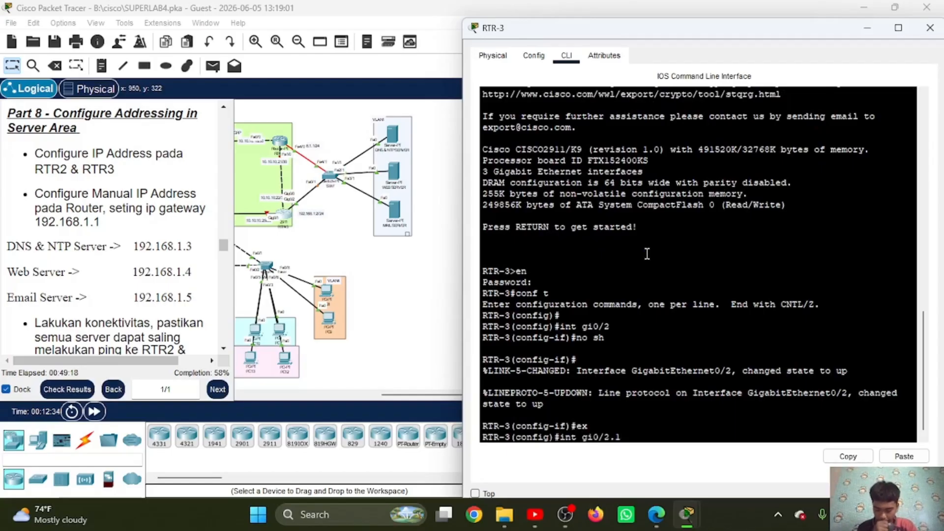
pyautogui.press('Return')
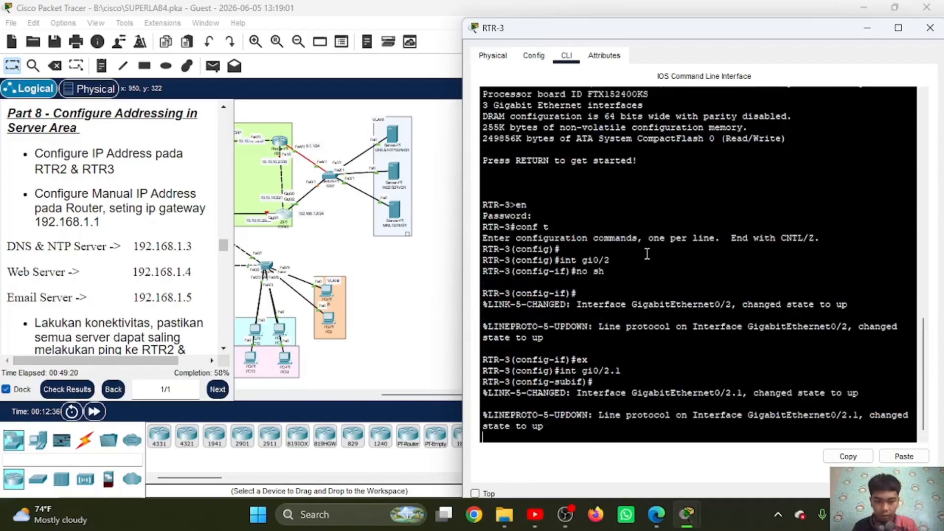
pyautogui.press('Return')
pyautogui.write('enc do')
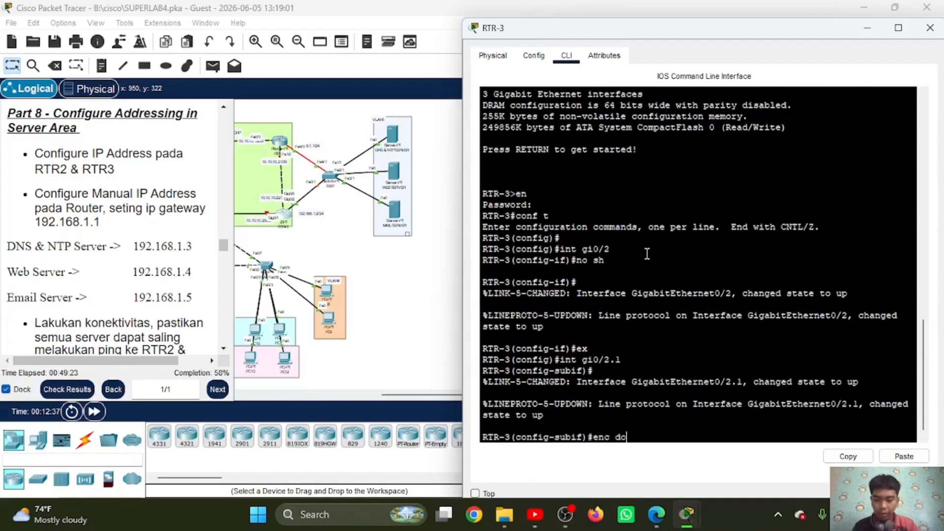
pyautogui.write(' 1')
pyautogui.press('Return')
# Step: Assign IP address 192.168.1.1 with mask 255.255.255.0 to subinterface gi0/2.1 and exit to global configuration
pyautogui.write('ip')
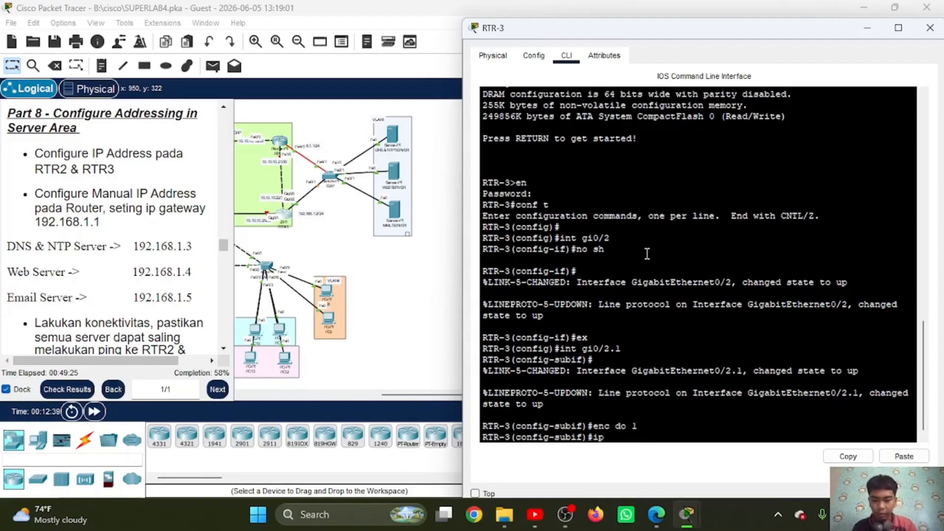
pyautogui.write(' add 192.16')
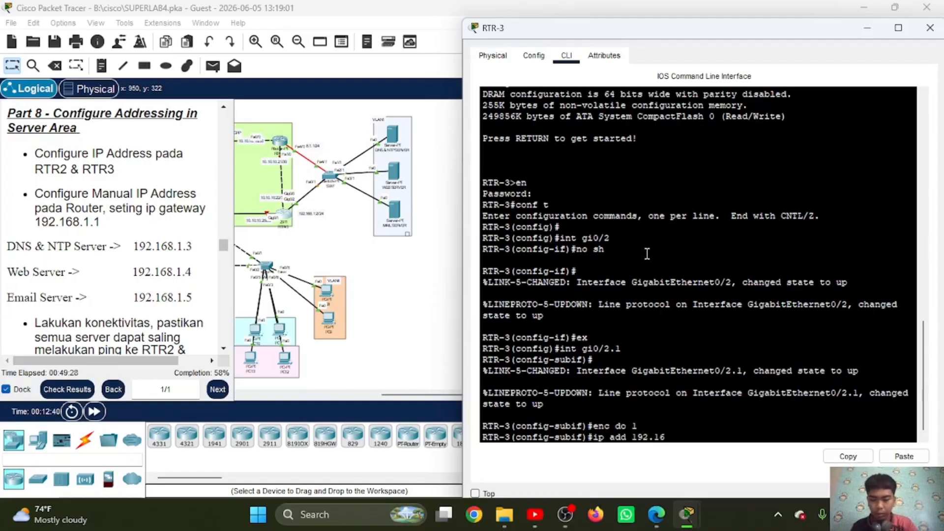
pyautogui.write('8.1')
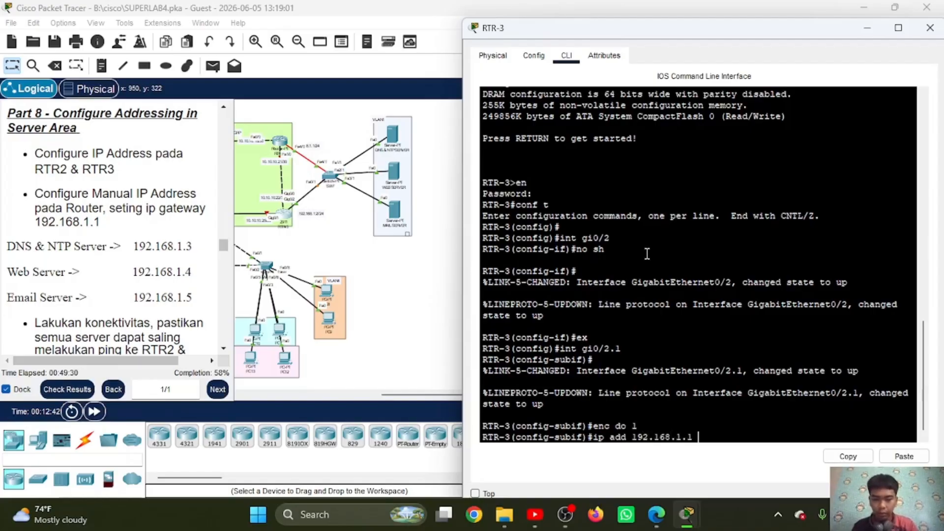
pyautogui.write('.1')
pyautogui.click(905, 459)
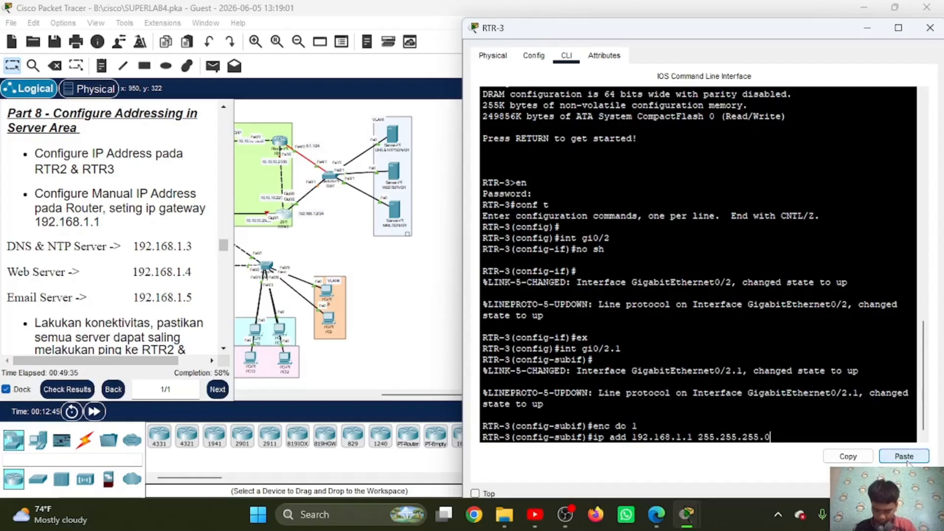
pyautogui.press('Return')
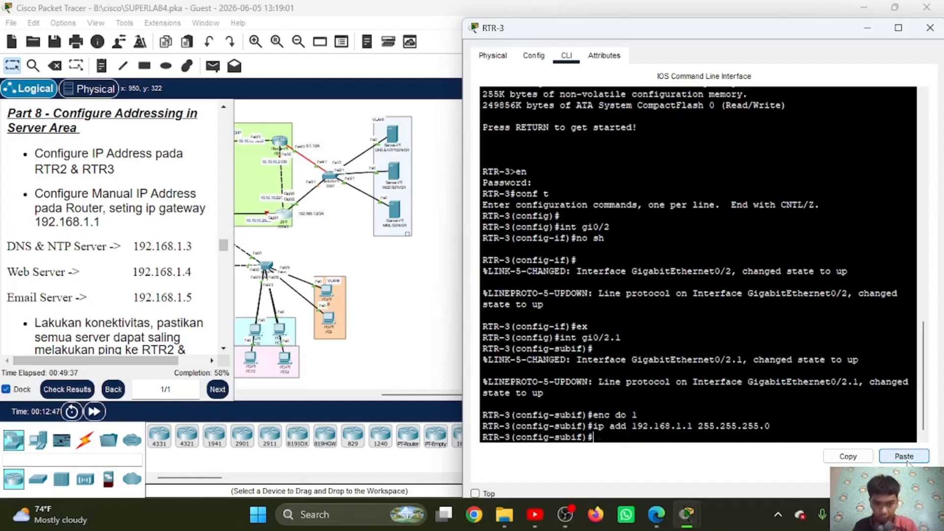
pyautogui.write('ex')
pyautogui.press('Return')
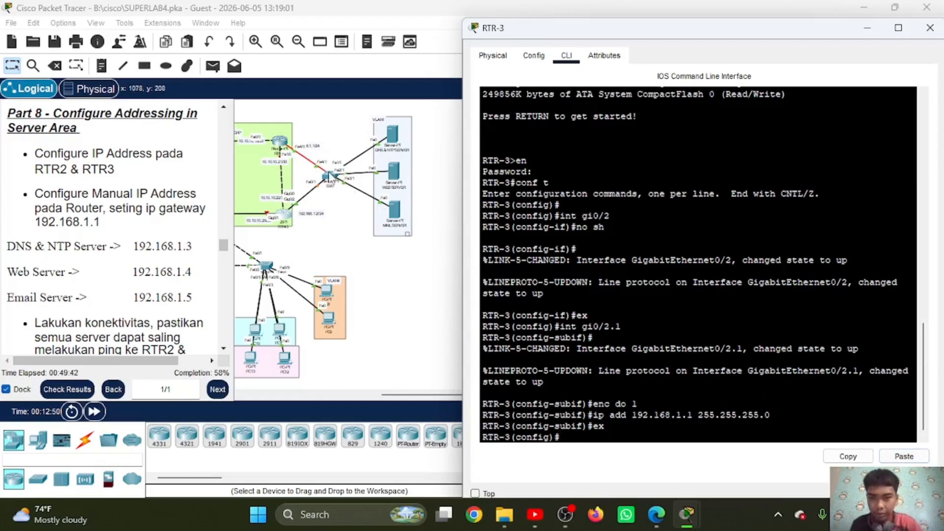
# Step: Open SW7's command line, enter privileged mode with the enable password, and go to global configuration with "conf t"
pyautogui.click(328, 178)
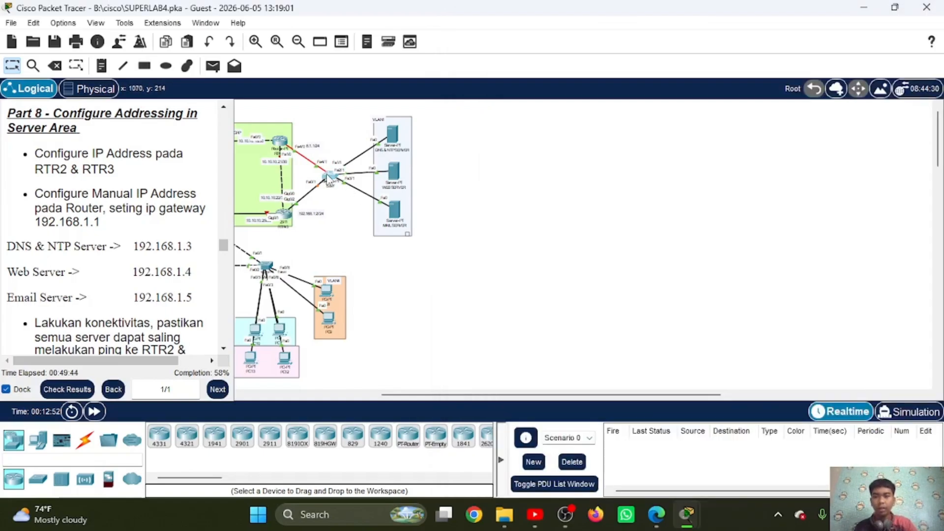
pyautogui.click(328, 178)
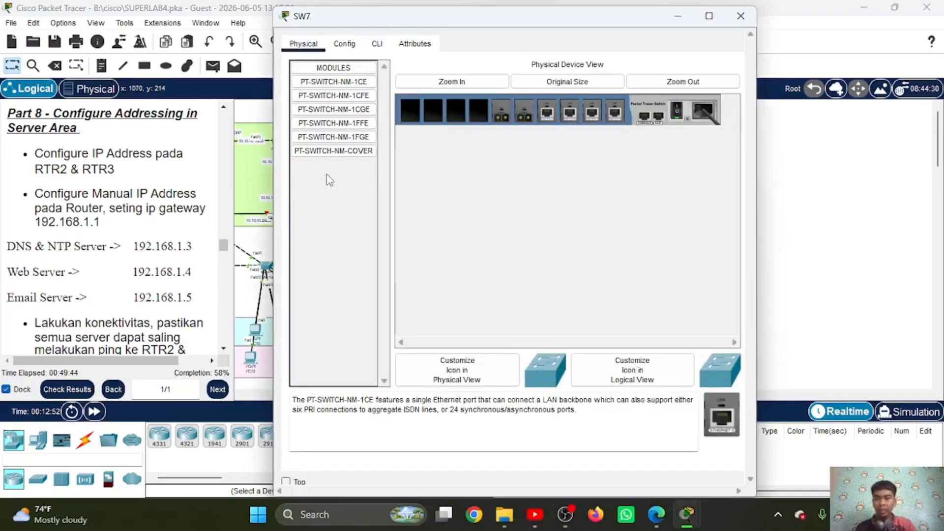
pyautogui.click(377, 43)
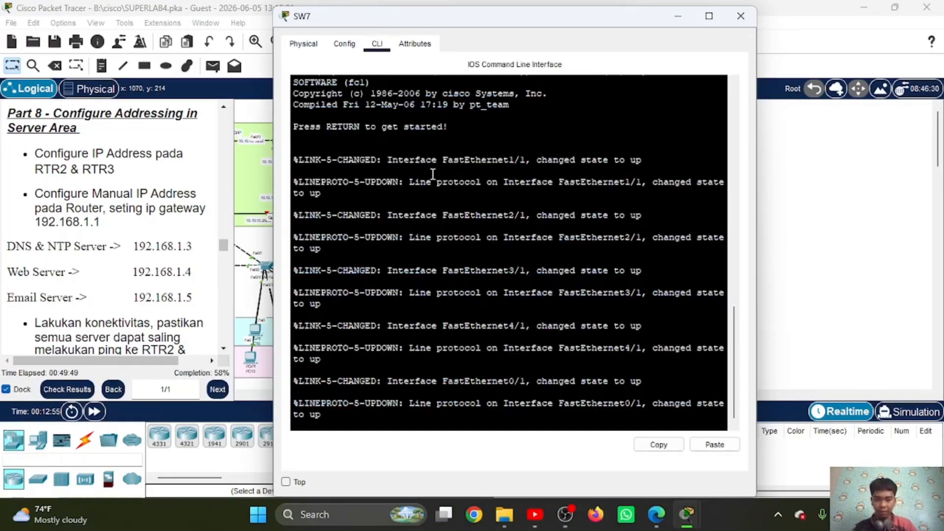
pyautogui.press('Return')
pyautogui.write('en')
pyautogui.press('Return')
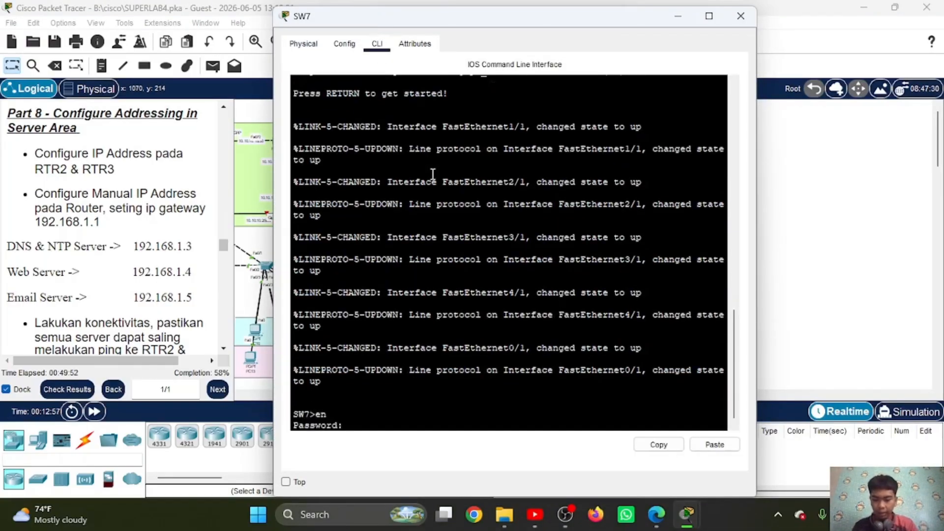
pyautogui.press('Return')
pyautogui.write('conf t')
pyautogui.press('Return')
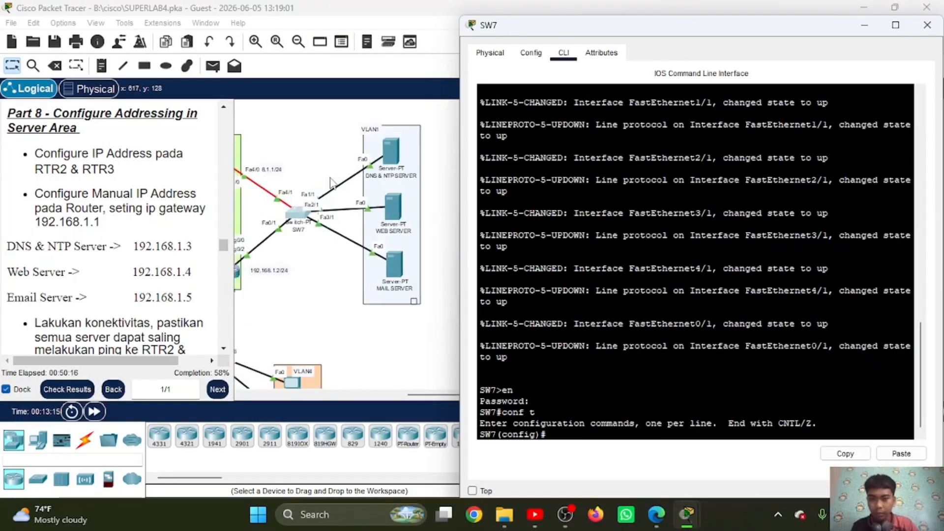
# Step: Set SW7's interface range fa1/1,fa2/1,fa3/1 to access mode with "sw mo ac"
pyautogui.hscroll(-2, 333, 183)
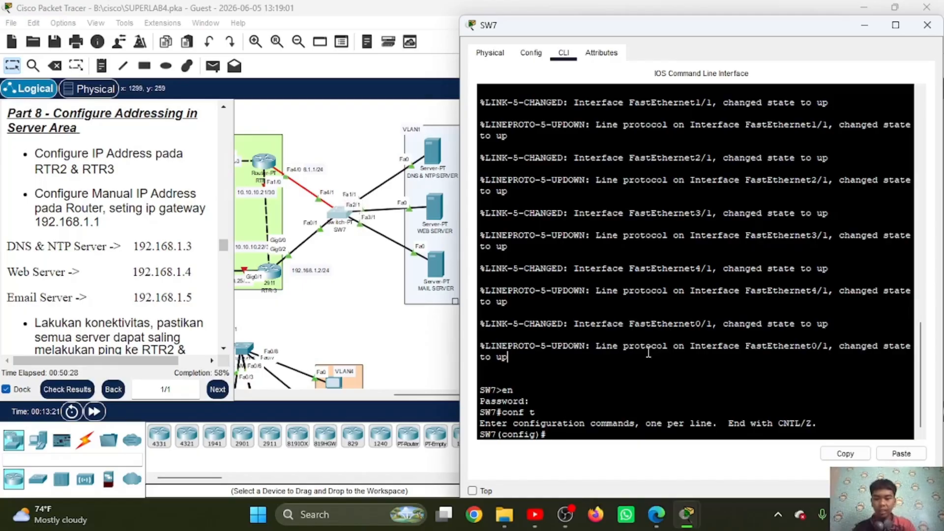
pyautogui.write('int ra f')
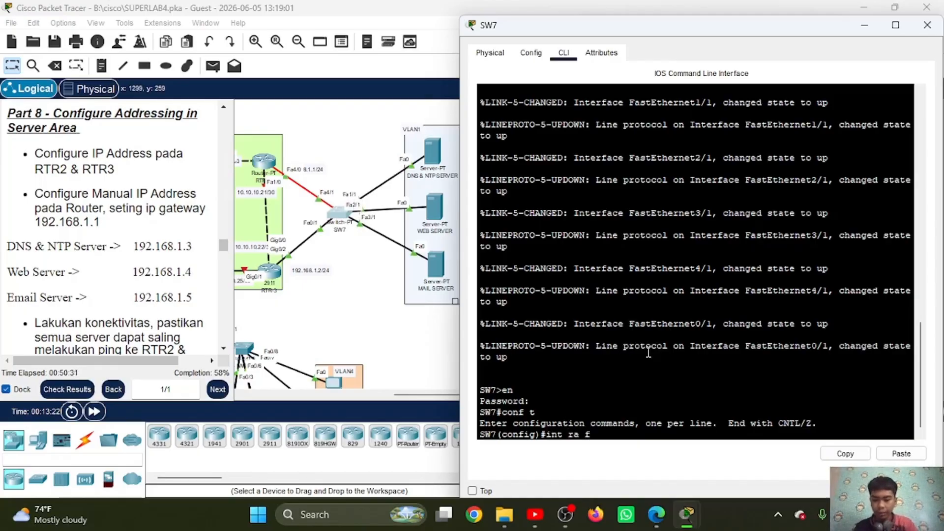
pyautogui.write('a')
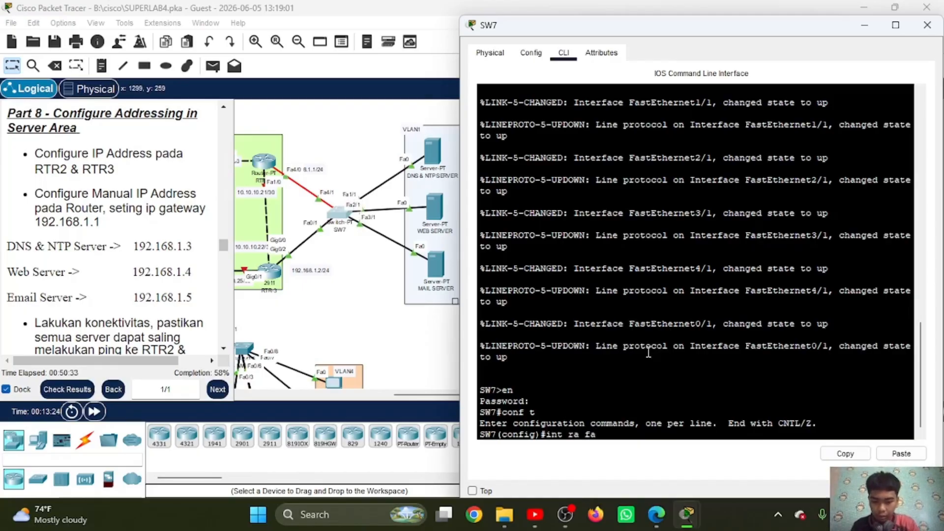
pyautogui.write('1/1,')
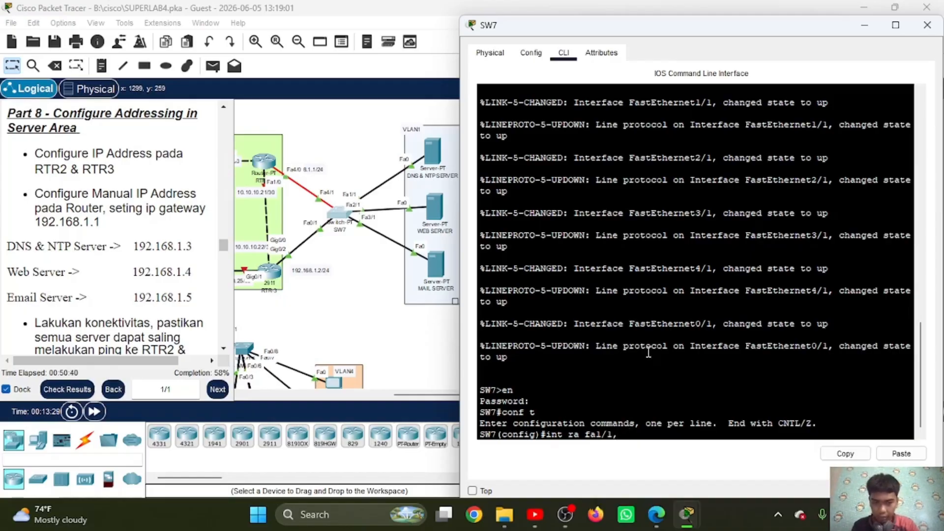
pyautogui.write('fafa2')
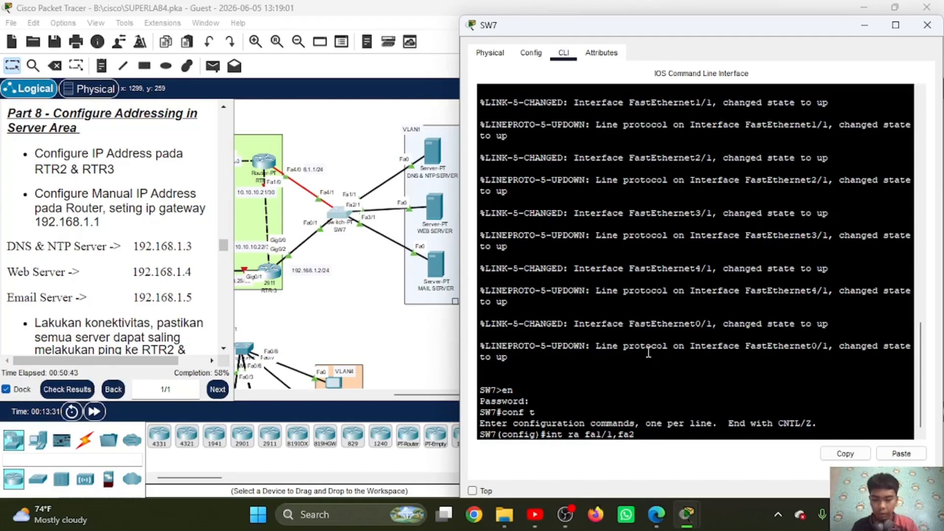
pyautogui.write('/1,')
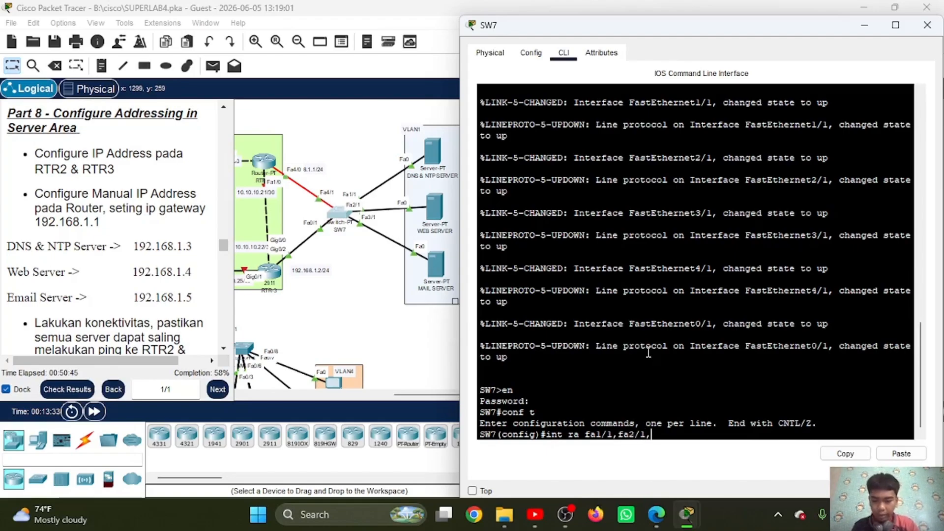
pyautogui.write('fa3/1')
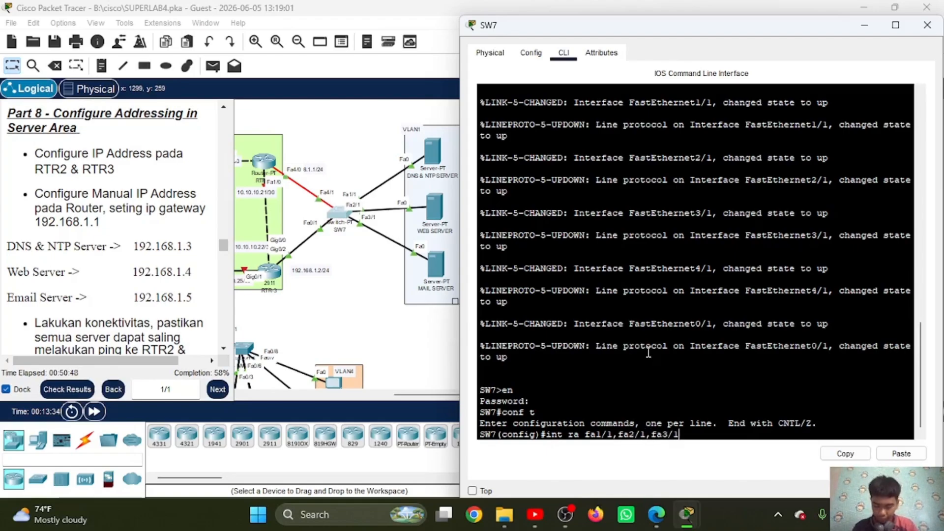
pyautogui.press('Return')
pyautogui.write('sw')
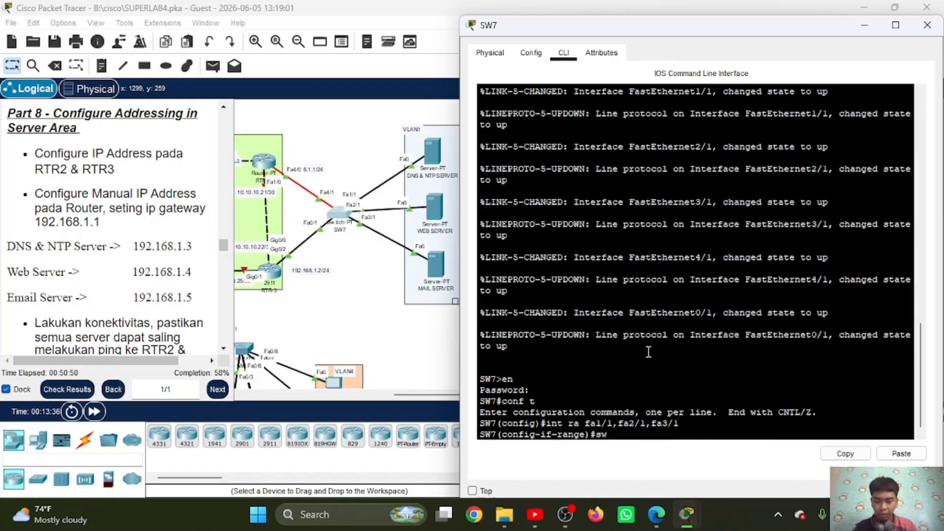
pyautogui.write(' mo ac')
pyautogui.press('Return')
# Step: Assign SW7's three server-facing ports to VLAN 1, enable PortFast on them with "spa po", and exit to global configuration
pyautogui.write('sw ac')
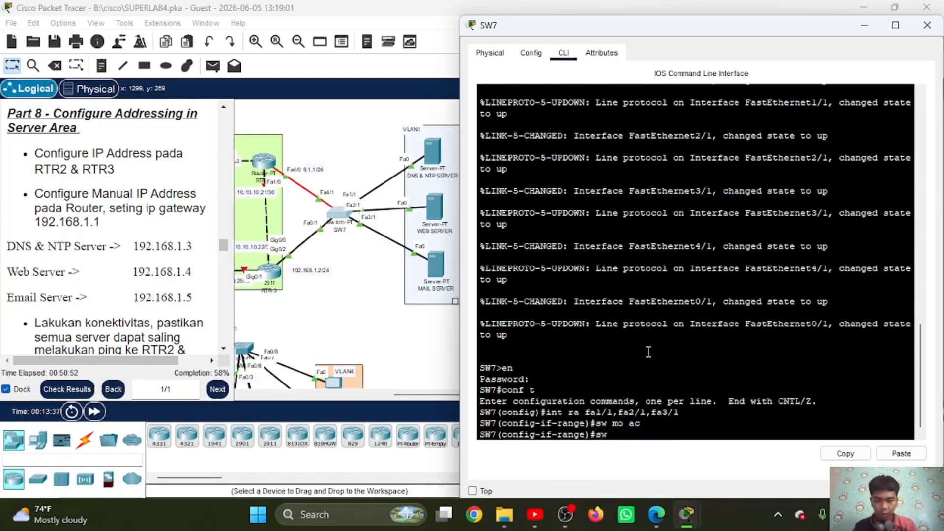
pyautogui.write(' vl')
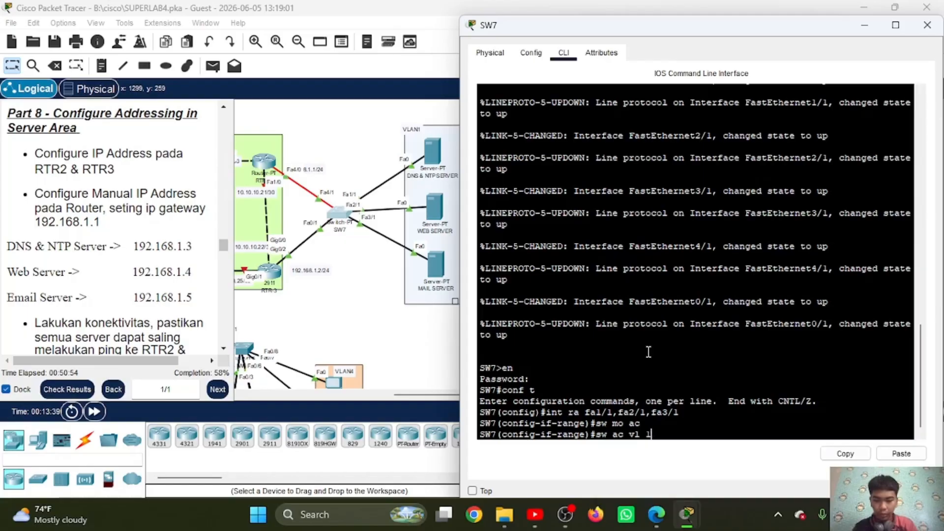
pyautogui.write(' 1')
pyautogui.press('Return')
pyautogui.write('spa po')
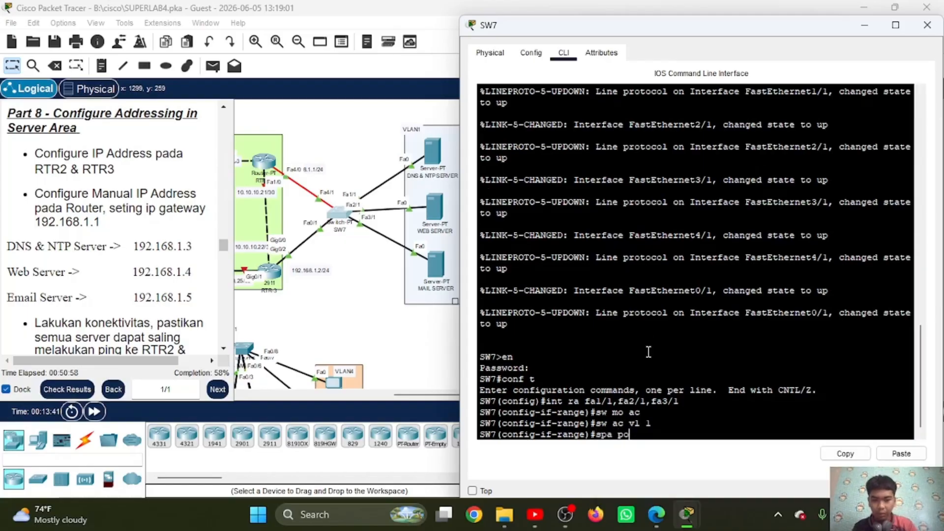
pyautogui.press('Return')
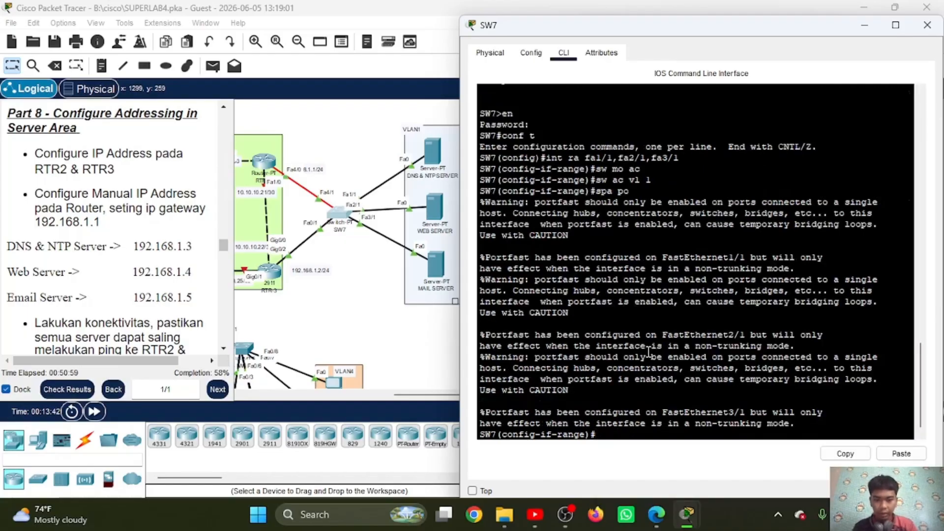
pyautogui.press('Return')
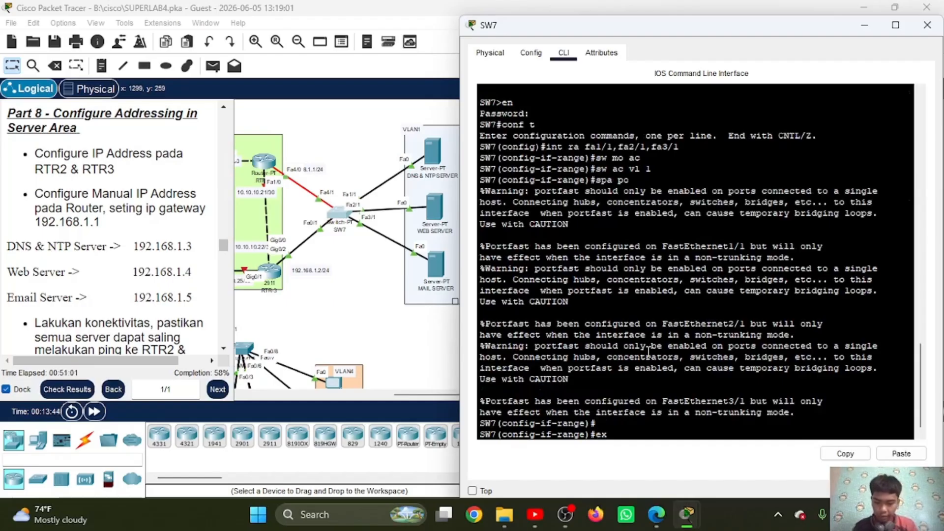
pyautogui.write('ex')
pyautogui.press('Return')
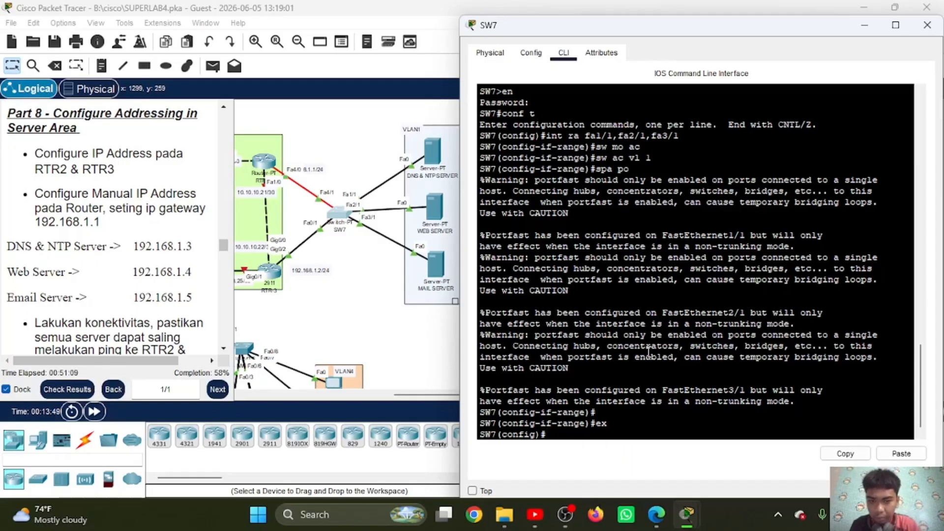
# Step: Select SW7's interface range fa0/1,fa4/1 and set it to trunk mode with "sw mo tr"
pyautogui.write('int ra ')
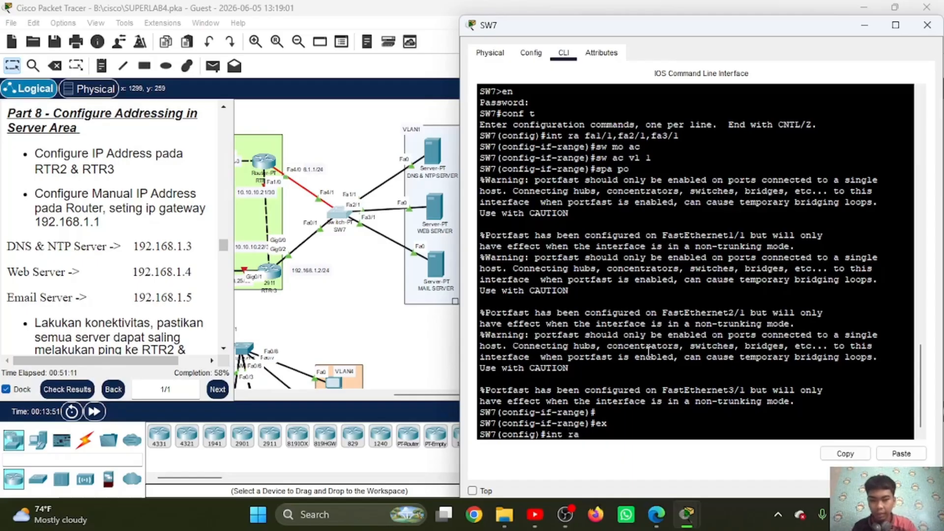
pyautogui.write('fa0/')
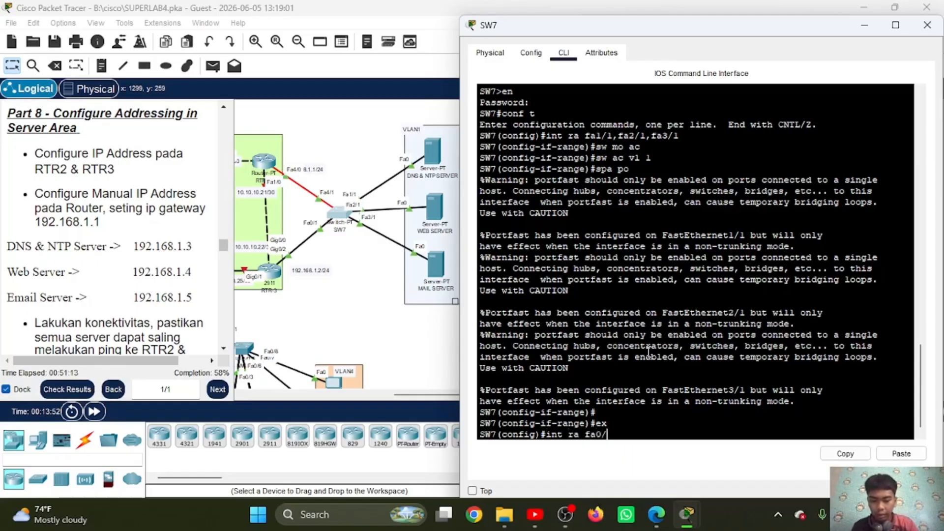
pyautogui.write('1,fa4/1')
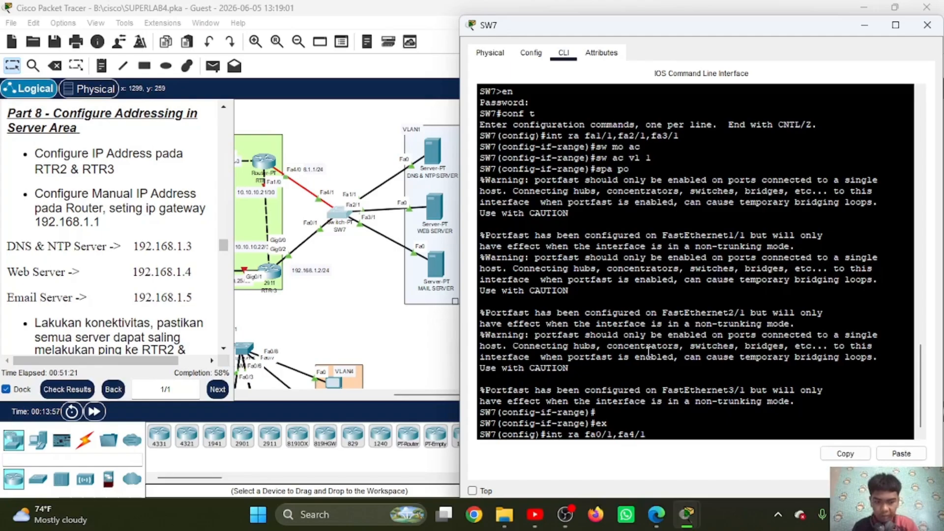
pyautogui.press('Return')
pyautogui.write('sw mo tr')
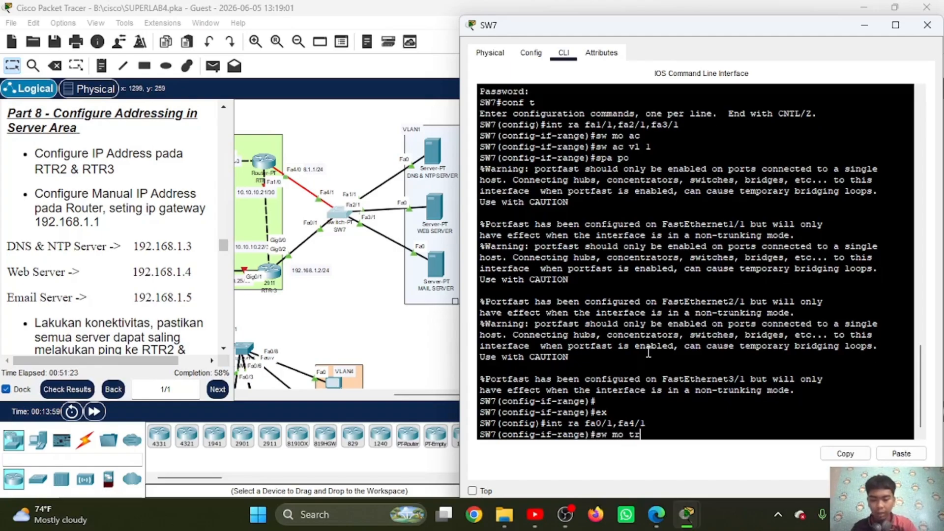
pyautogui.press('Return')
# Step: Allow VLAN 1 on SW7's two router-facing trunks with "sw tr all vl 1" and exit to global configuration
pyautogui.write('sw t')
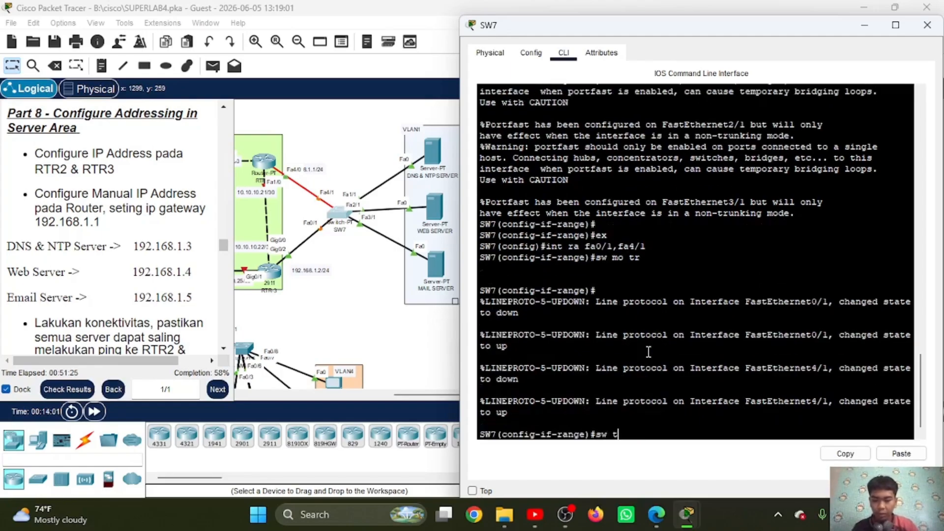
pyautogui.write('r all vl 1')
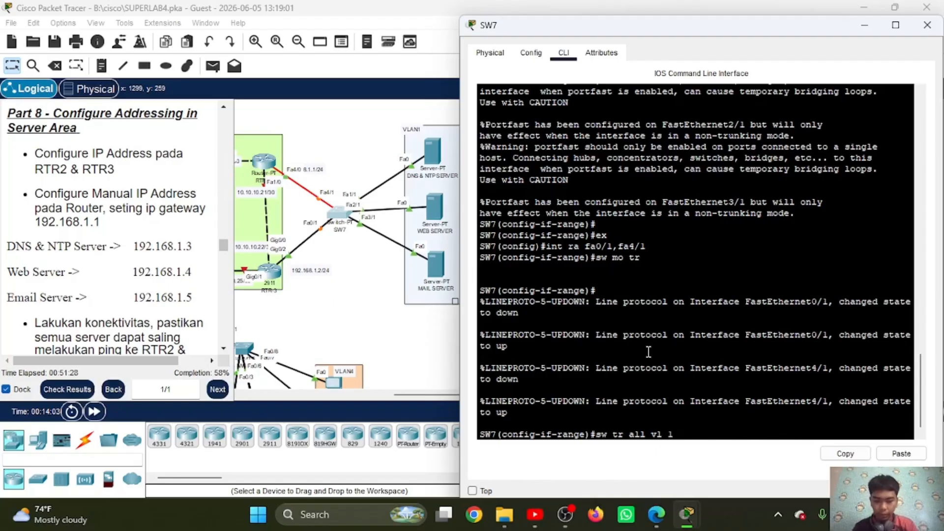
pyautogui.press('Return')
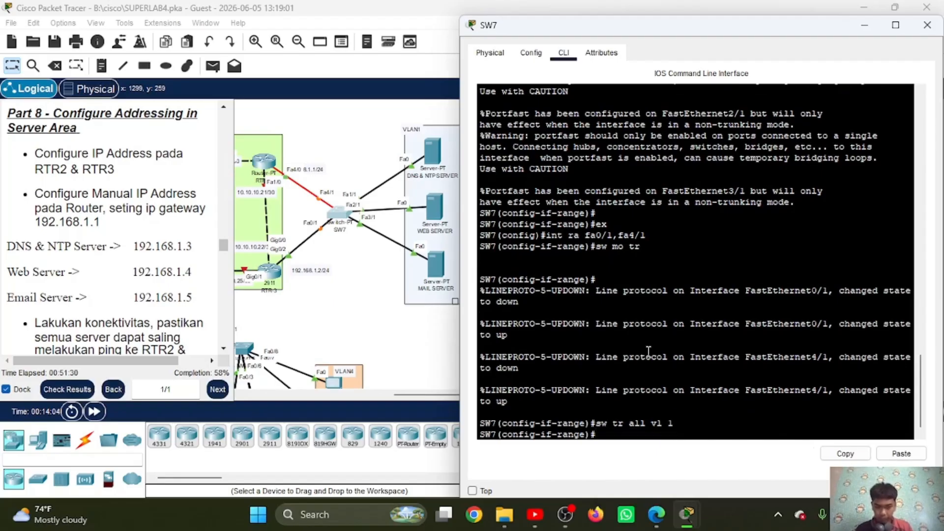
pyautogui.write('e')
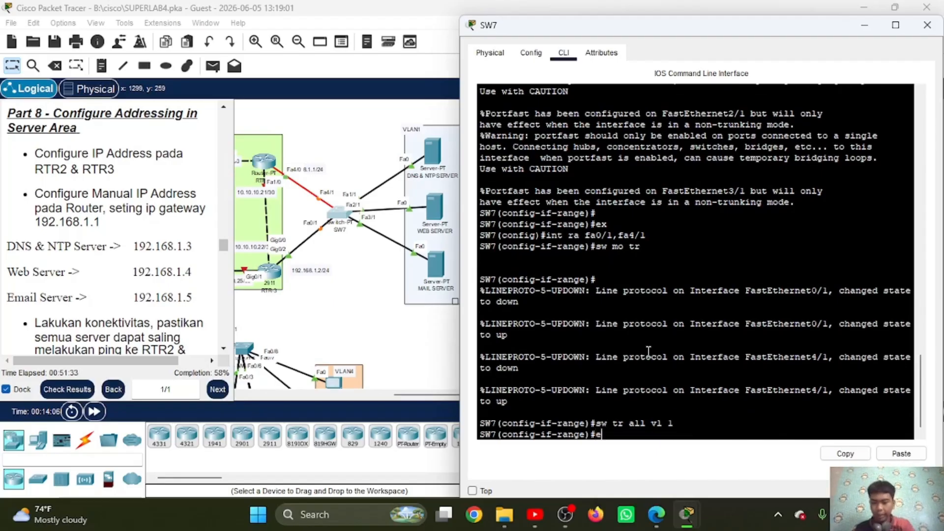
pyautogui.write('x')
pyautogui.press('Return')
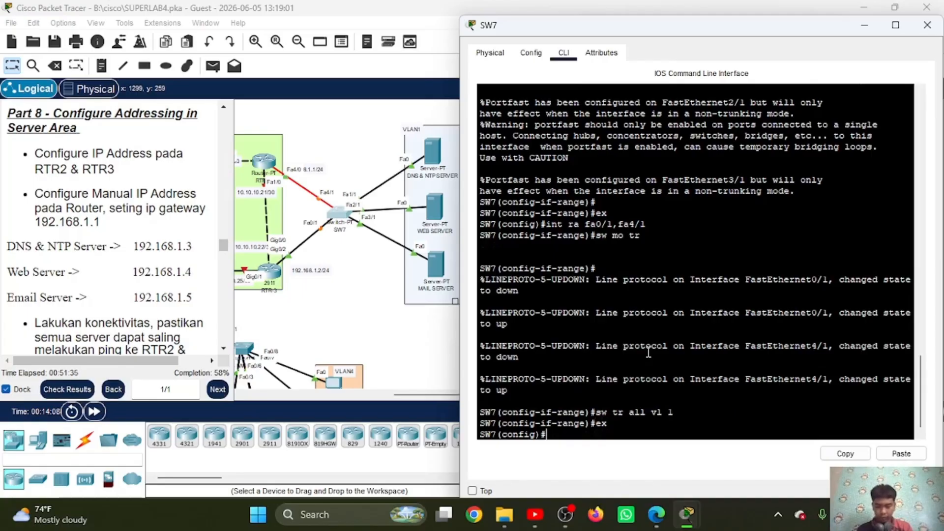
# Step: Open the DNS & NTP server's IP configuration and set IPv4 address 192.168.1.3 with subnet mask 255.255.255.0
pyautogui.click(434, 160)
pyautogui.click(434, 160)
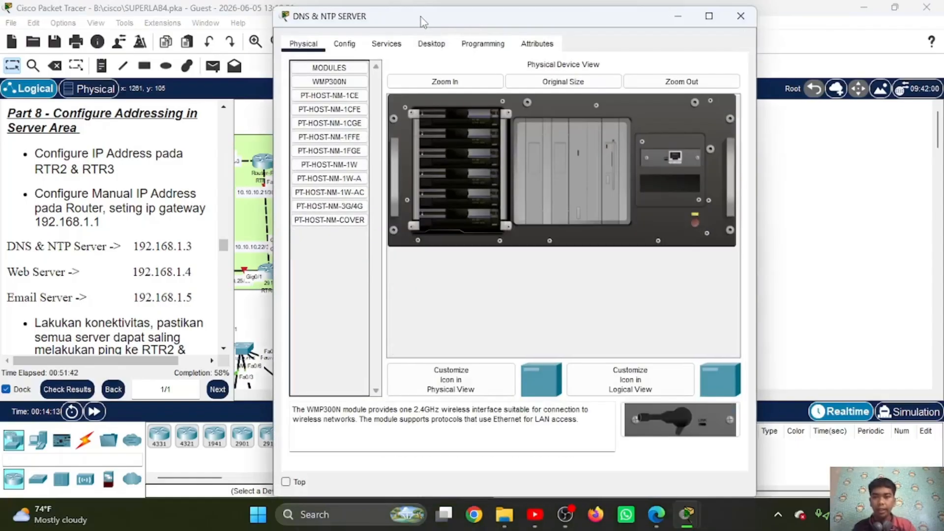
pyautogui.moveTo(427, 56); pyautogui.dragTo(604, 33)
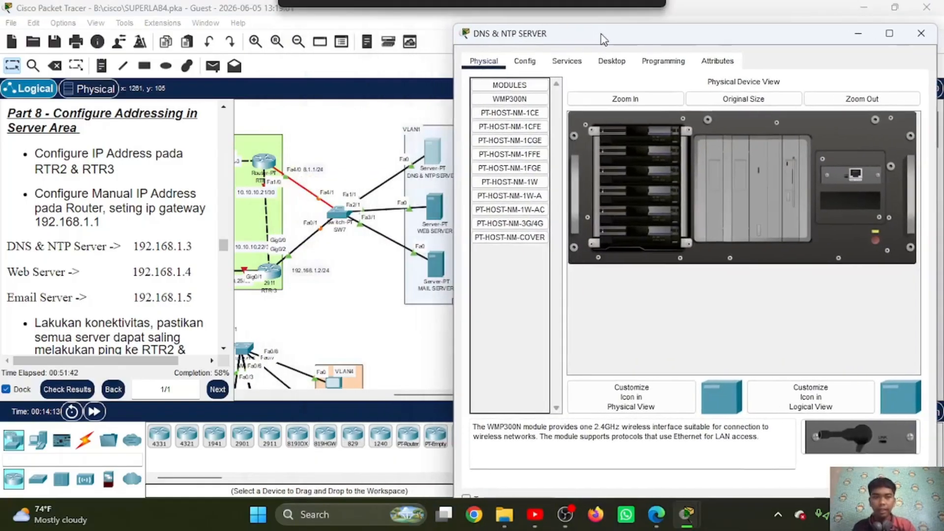
pyautogui.click(613, 59)
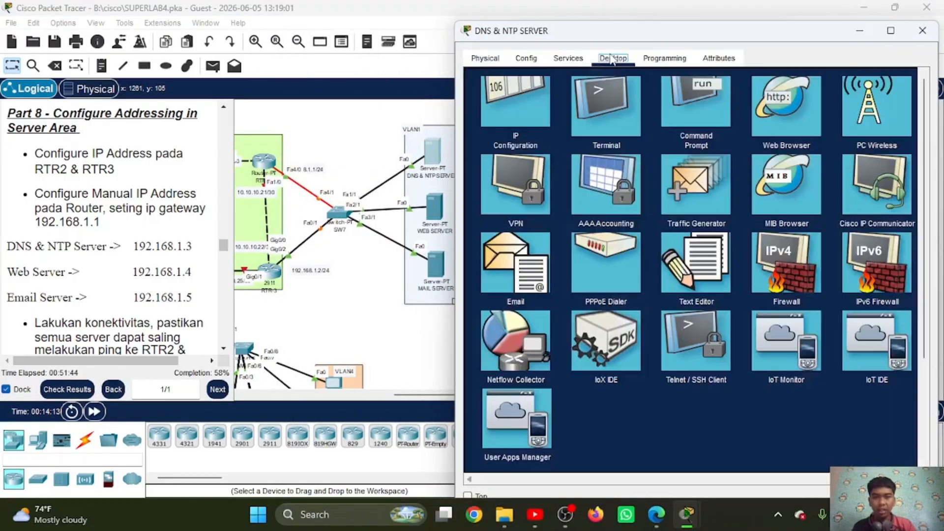
pyautogui.click(526, 127)
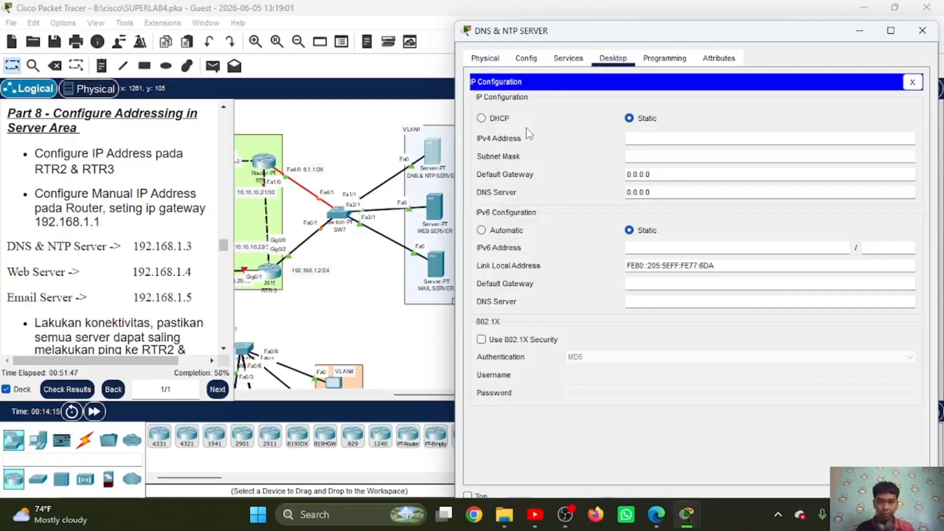
pyautogui.click(639, 136)
pyautogui.write('192')
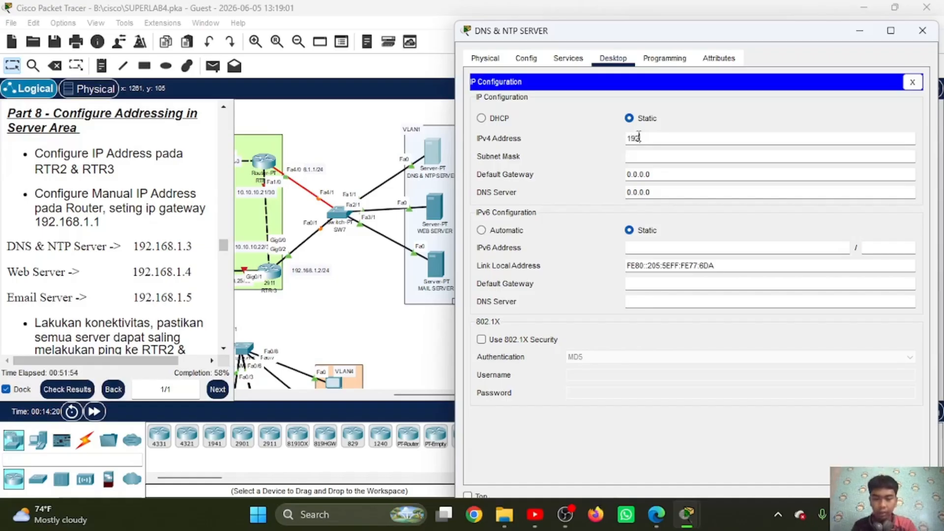
pyautogui.write('.168')
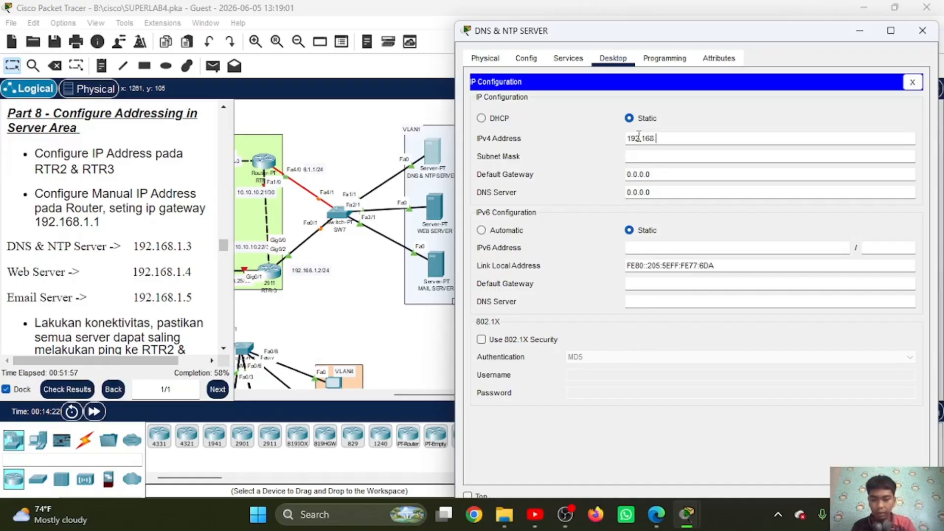
pyautogui.write('.1.3')
pyautogui.click(670, 157)
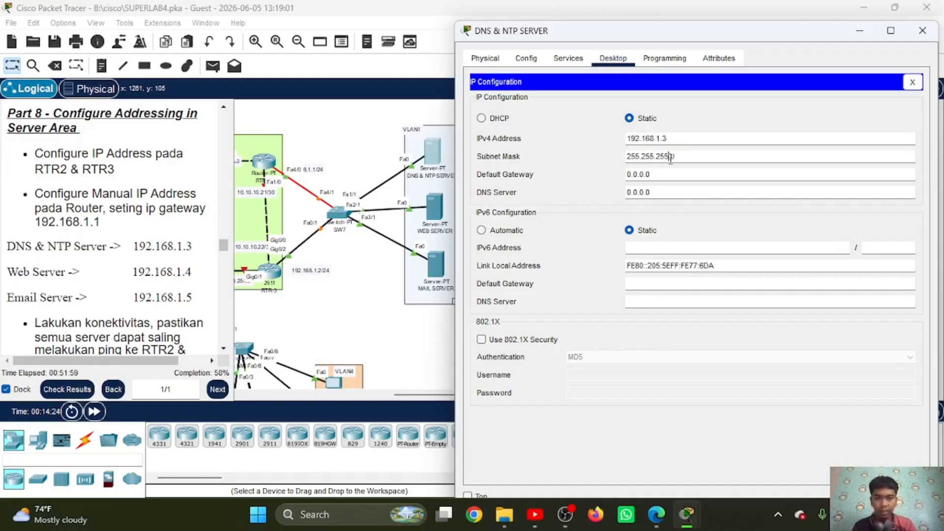
# Step: Set the DNS & NTP server's default gateway to 192.168.1.1, reusing its copied IPv4 address with the last digit changed
pyautogui.doubleClick(672, 173)
pyautogui.doubleClick(674, 139)
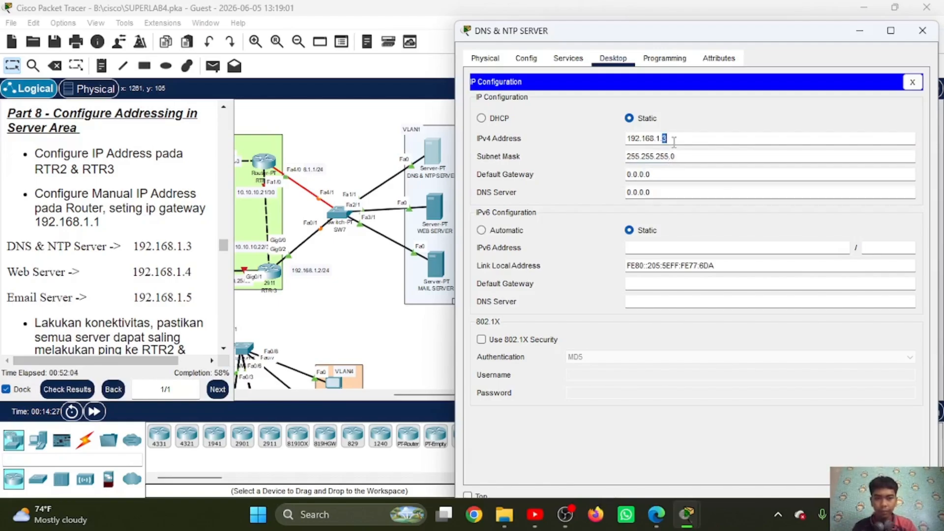
pyautogui.tripleClick(673, 139)
pyautogui.hotkey('ctrl', 'c')
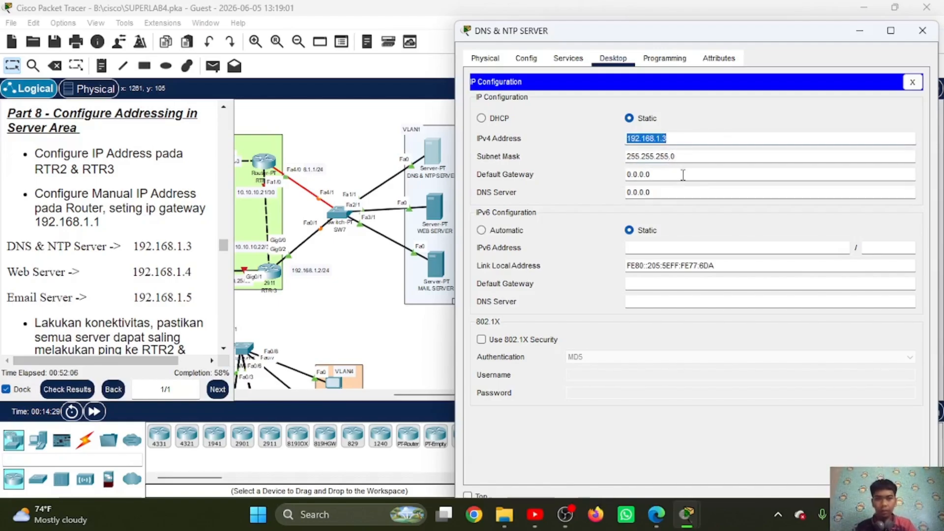
pyautogui.click(683, 175)
pyautogui.tripleClick(683, 174)
pyautogui.hotkey('ctrl', 'v')
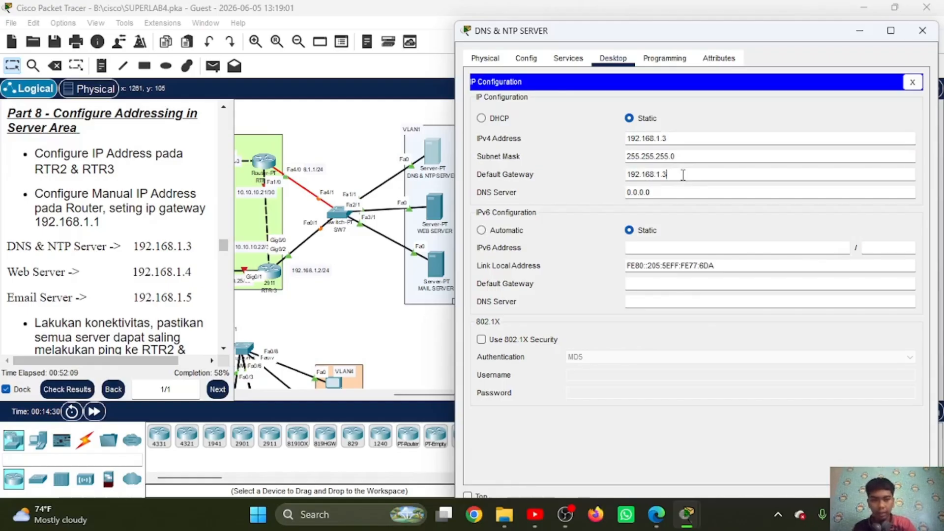
pyautogui.press('BackSpace')
pyautogui.write('1')
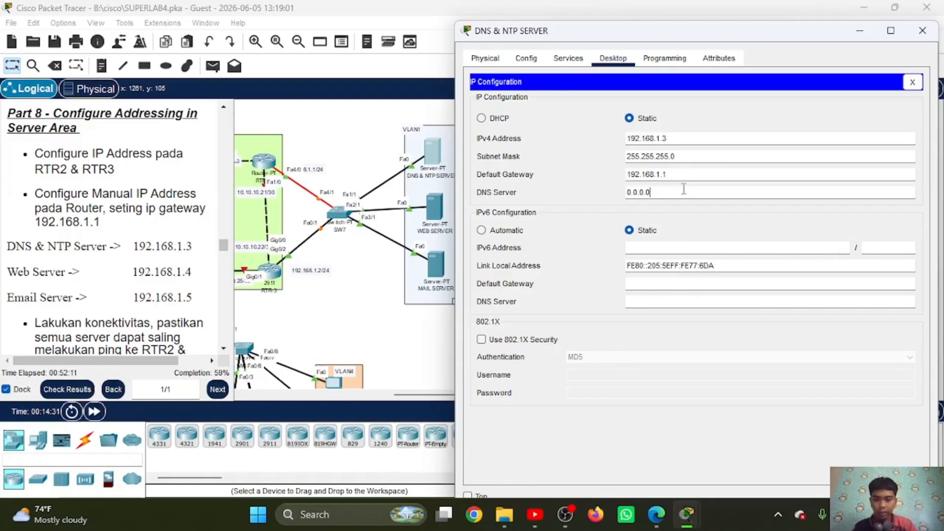
# Step: Set the DNS & NTP server's DNS server to 192.168.1.3, close its IP configuration and minimize the server window
pyautogui.tripleClick(683, 190)
pyautogui.hotkey('ctrl', 'v')
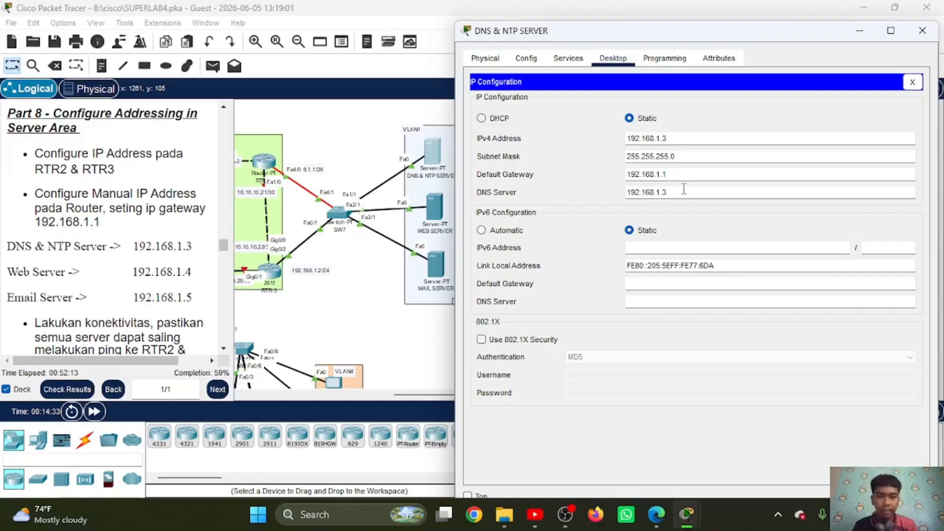
pyautogui.click(909, 84)
pyautogui.click(859, 30)
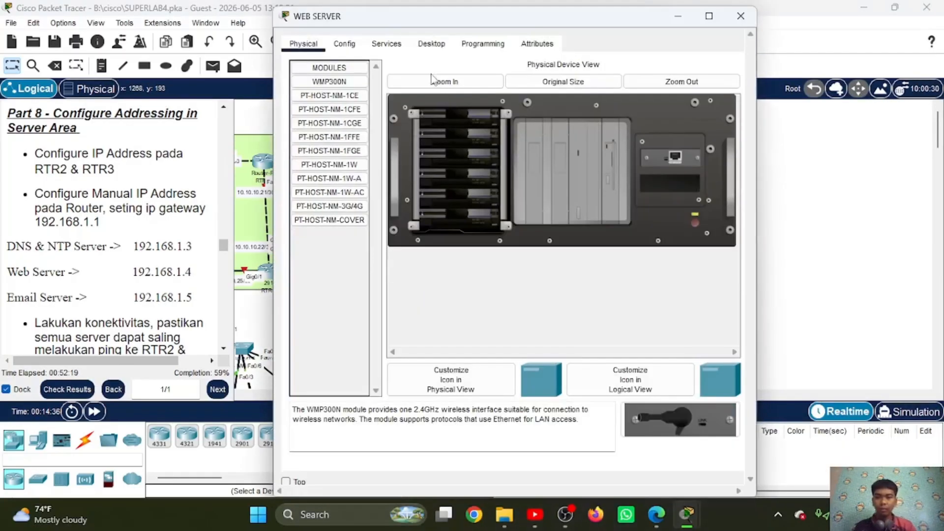
# Step: Open the web server's IP configuration and set its IPv4 address to 192.168.1.4 with subnet mask 255.255.255.0
pyautogui.click(431, 43)
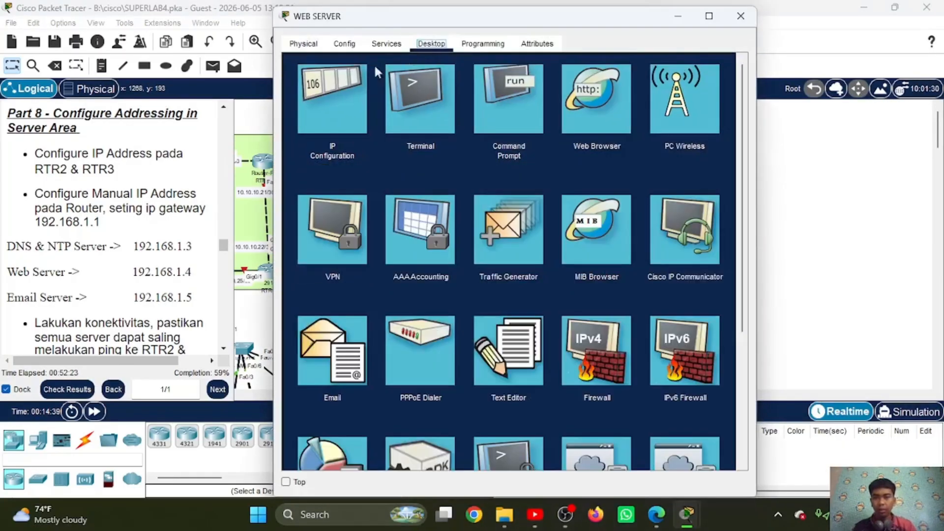
pyautogui.click(332, 98)
pyautogui.moveTo(406, 26); pyautogui.dragTo(587, 40)
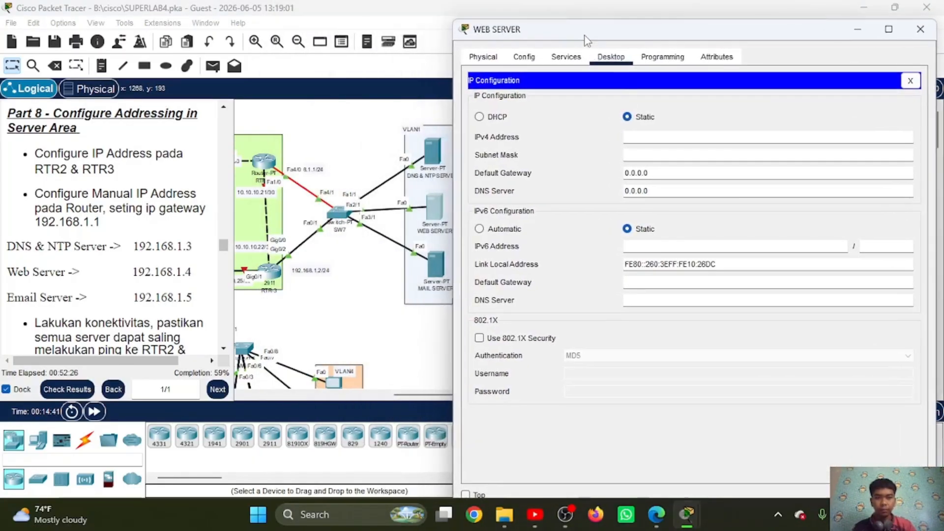
pyautogui.click(657, 135)
pyautogui.write('192.168.1.3')
pyautogui.write('.4')
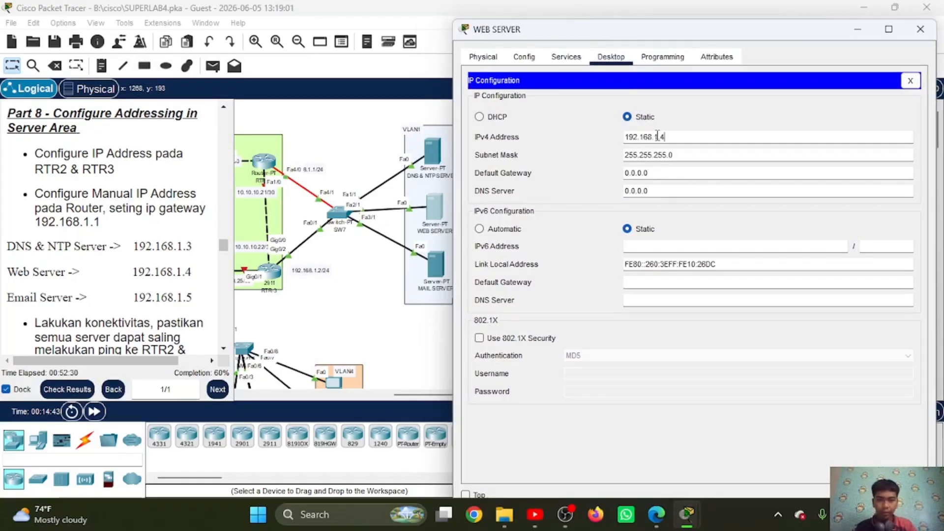
# Step: Set the web server's default gateway to 192.168.1.1 and DNS server to 192.168.1.3, then close its IP configuration
pyautogui.click(676, 173)
pyautogui.hotkey('ctrl', 'a')
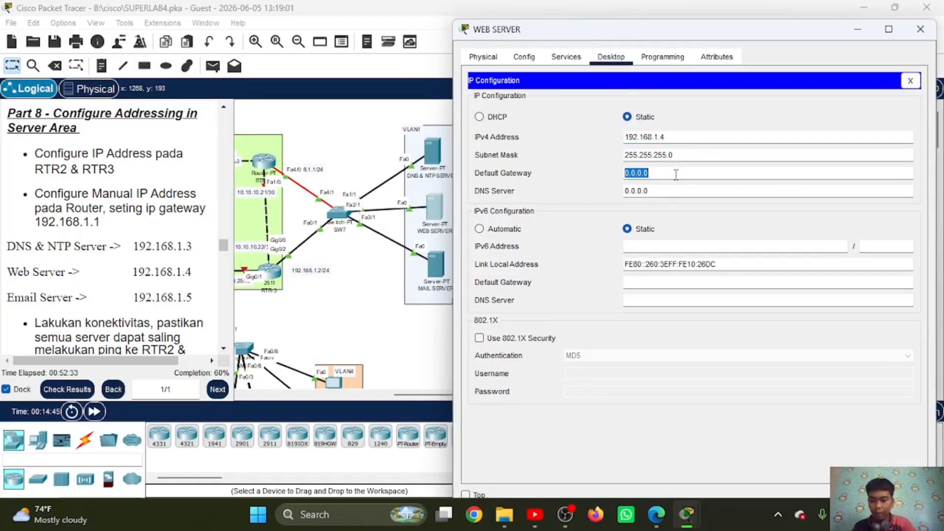
pyautogui.hotkey('ctrl', 'v')
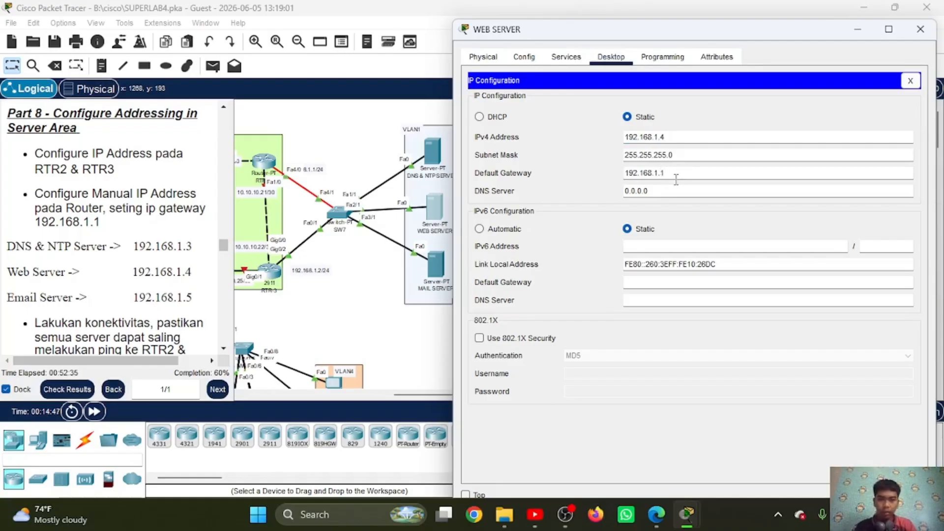
pyautogui.click(672, 191)
pyautogui.hotkey('ctrl', 'a')
pyautogui.hotkey('ctrl', 'v')
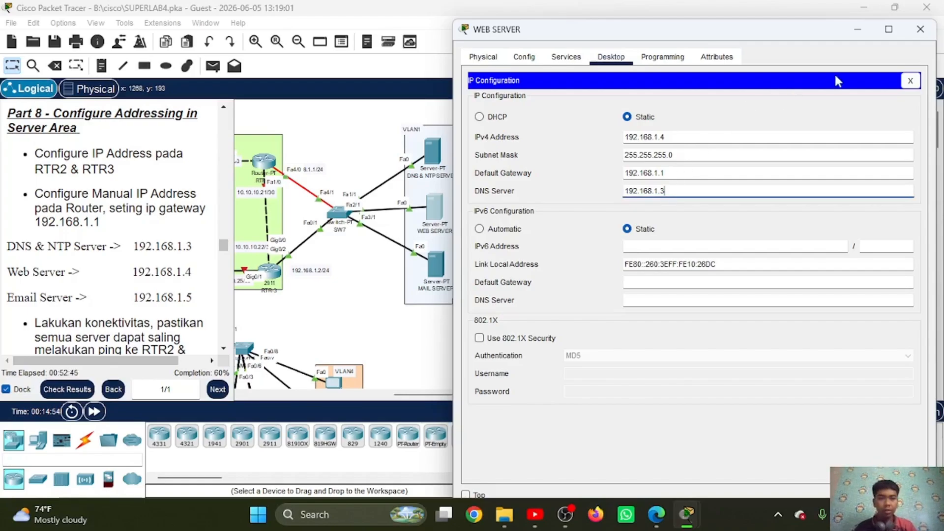
pyautogui.click(911, 81)
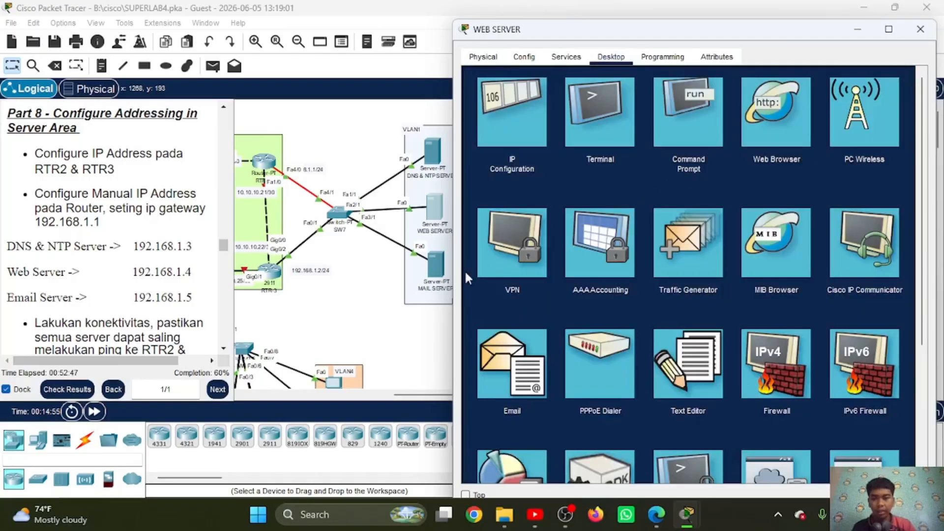
# Step: Open the mail server's IP configuration and set its IPv4 address to 192.168.1.5 with subnet mask 255.255.255.0
pyautogui.click(434, 263)
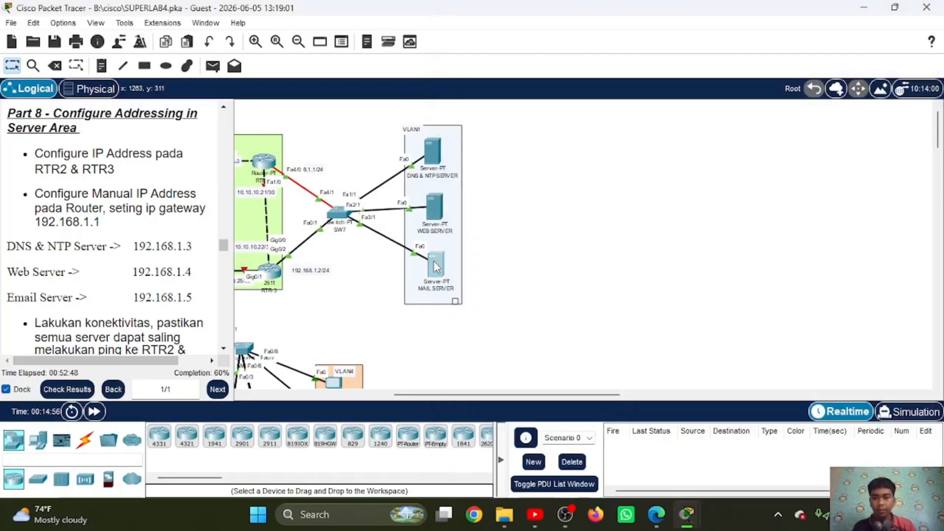
pyautogui.click(432, 261)
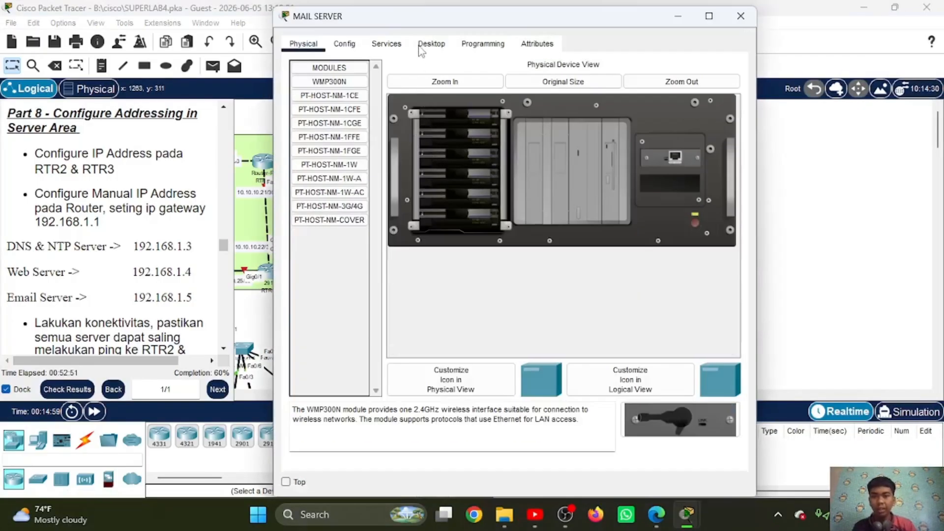
pyautogui.click(420, 45)
pyautogui.click(338, 94)
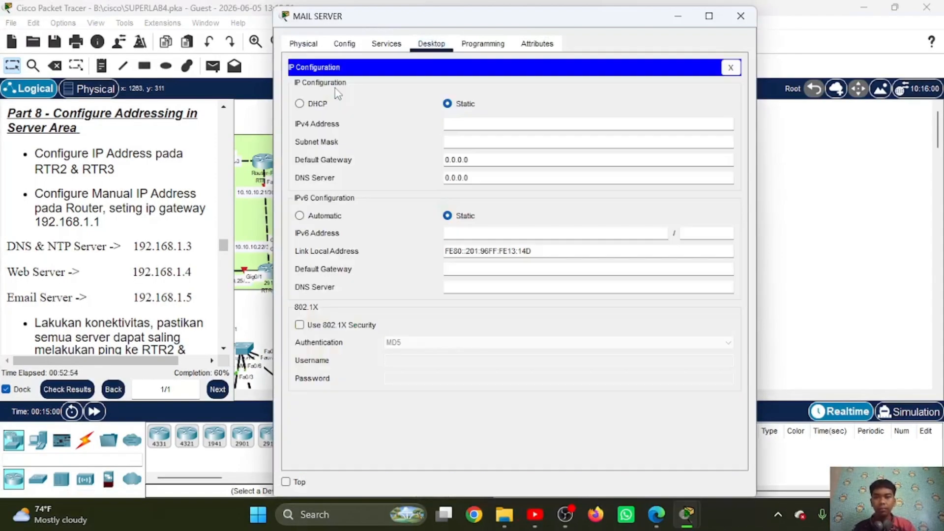
pyautogui.moveTo(429, 21); pyautogui.dragTo(611, 36)
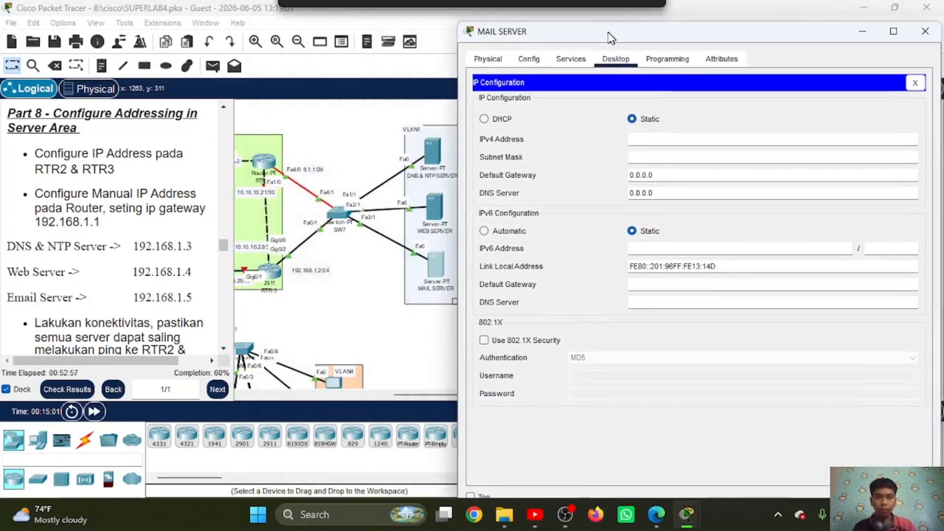
pyautogui.click(640, 137)
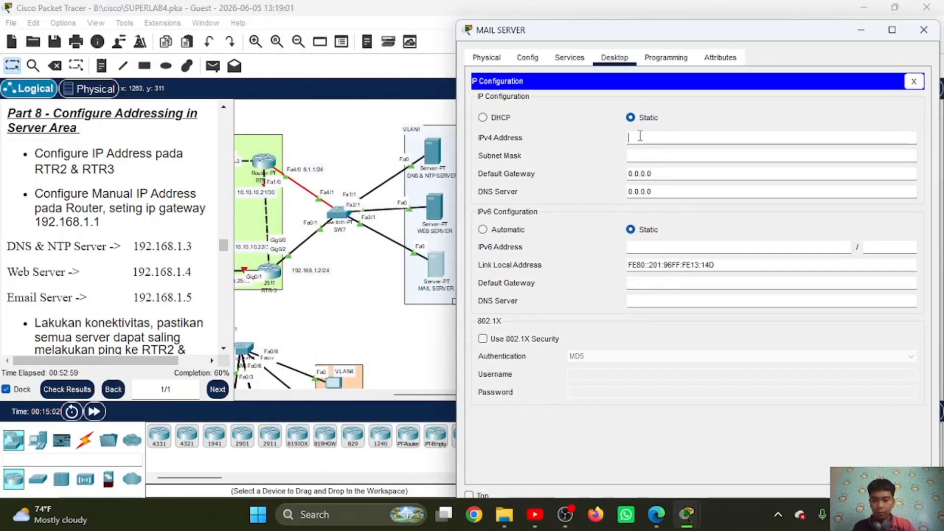
pyautogui.write('192.168.1.3')
pyautogui.press('BackSpace')
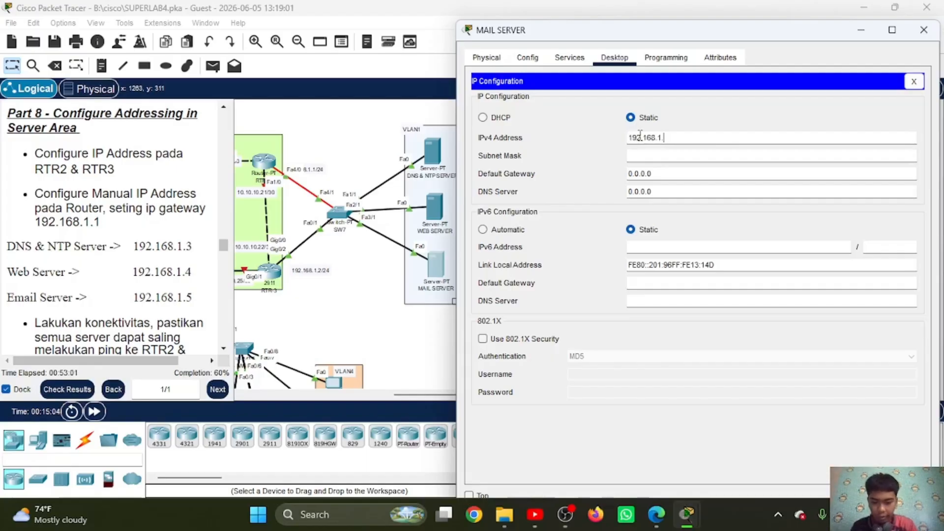
pyautogui.write('5')
pyautogui.click(668, 156)
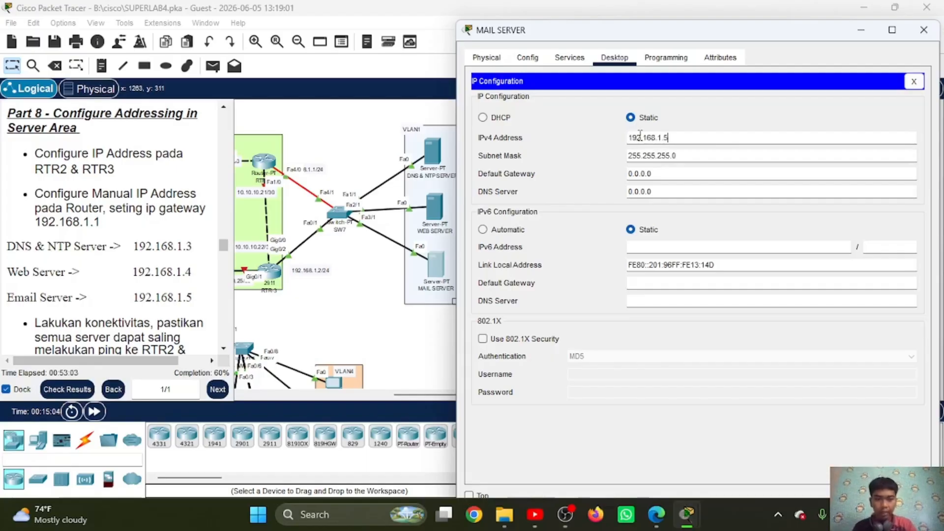
# Step: Set the mail server's default gateway to 192.168.1.1 and DNS server to 192.168.1.3, then close its IP configuration and minimize the server window
pyautogui.doubleClick(678, 172)
pyautogui.write('192.168.1.3')
pyautogui.press('BackSpace')
pyautogui.write('1')
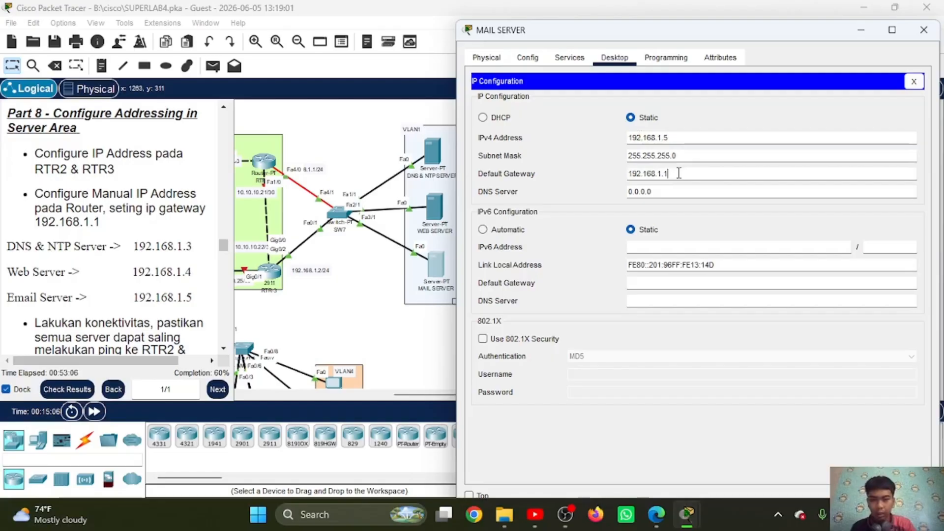
pyautogui.doubleClick(675, 192)
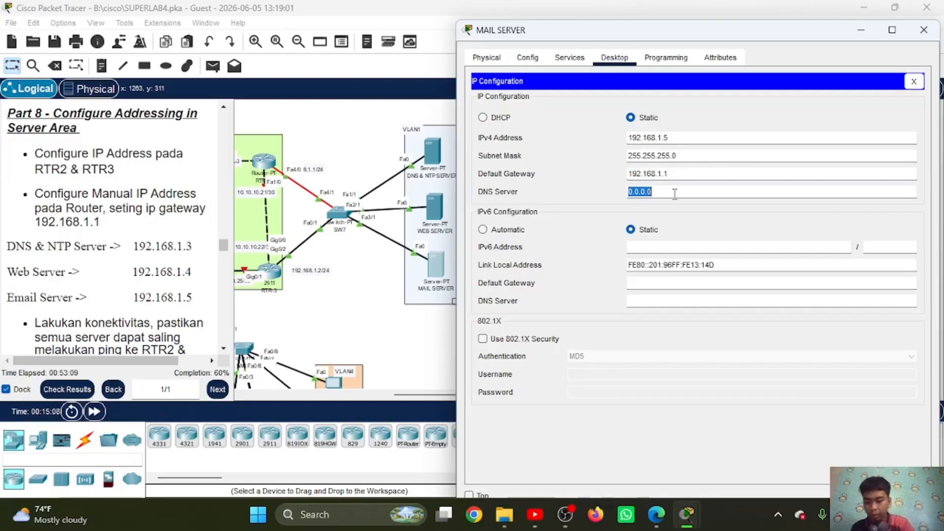
pyautogui.write('192.168.1.3')
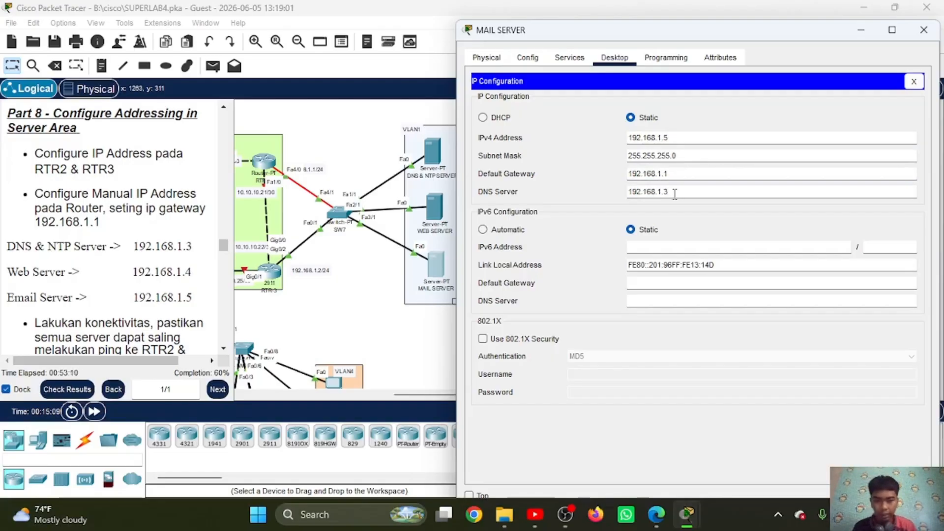
pyautogui.click(914, 81)
pyautogui.click(865, 37)
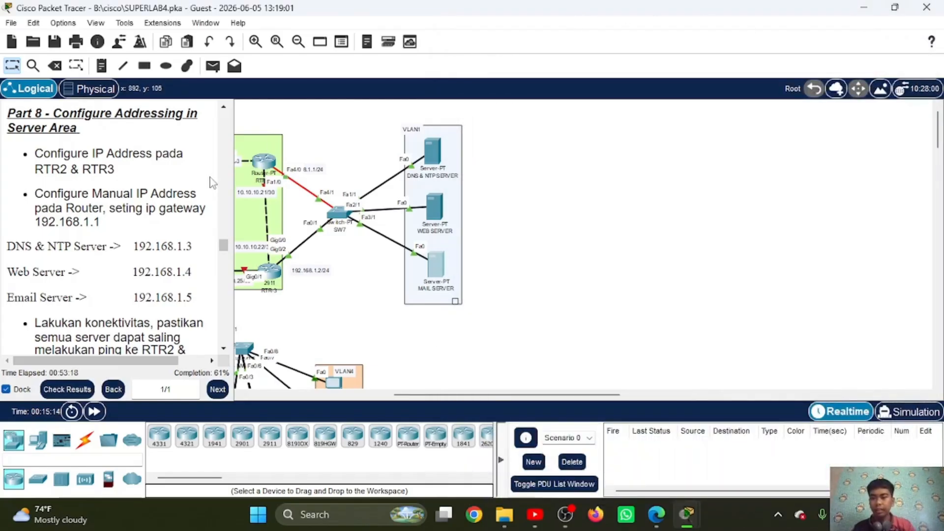
# Step: Bring up the Part 9 port security instructions and open SW7's command line in configuration mode
pyautogui.scroll(-8, 124, 260)
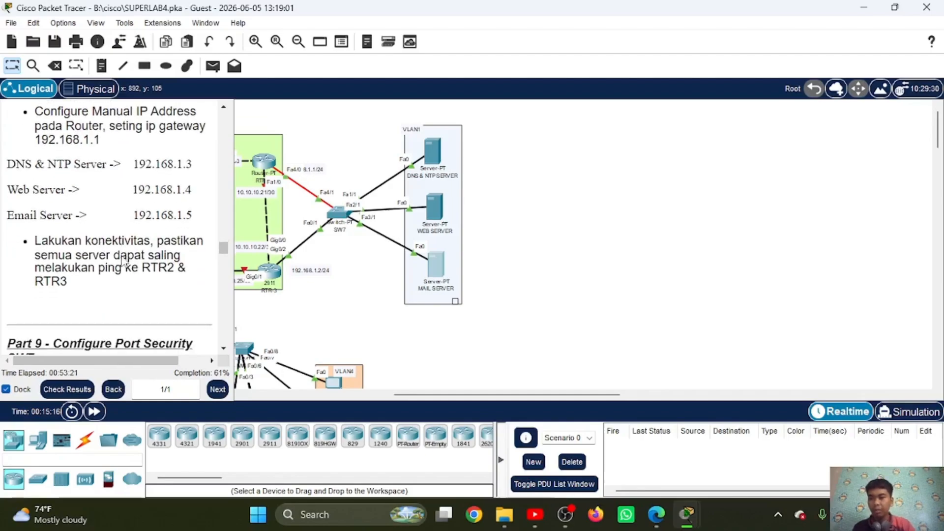
pyautogui.scroll(-2, 124, 261)
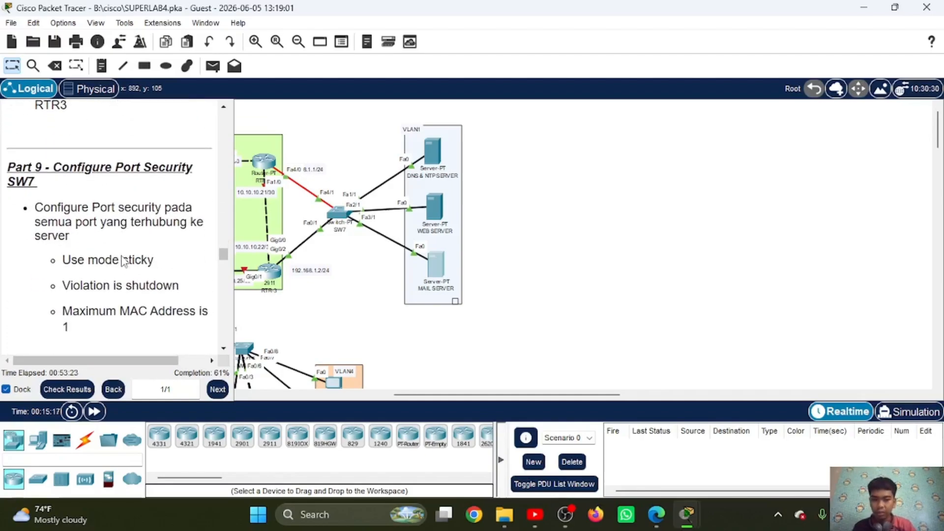
pyautogui.scroll(-1, 122, 259)
pyautogui.scroll(-2, 123, 259)
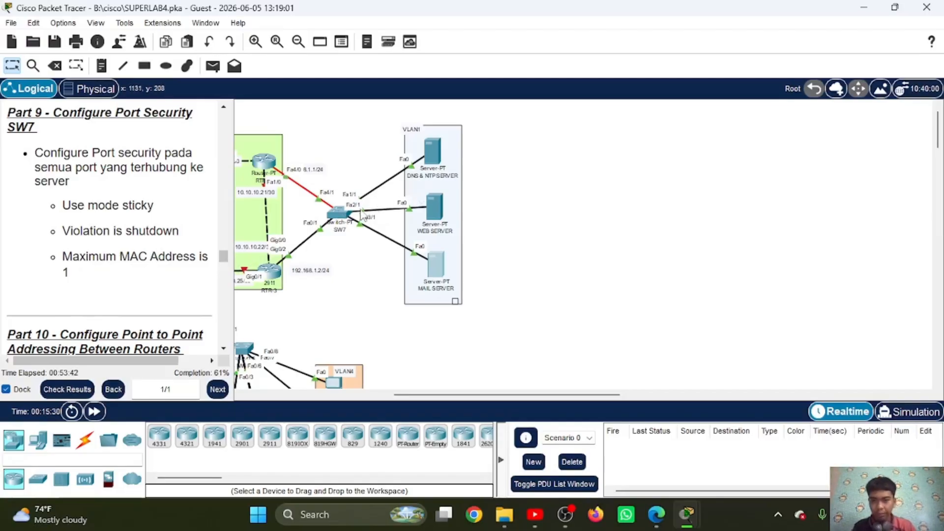
pyautogui.click(336, 214)
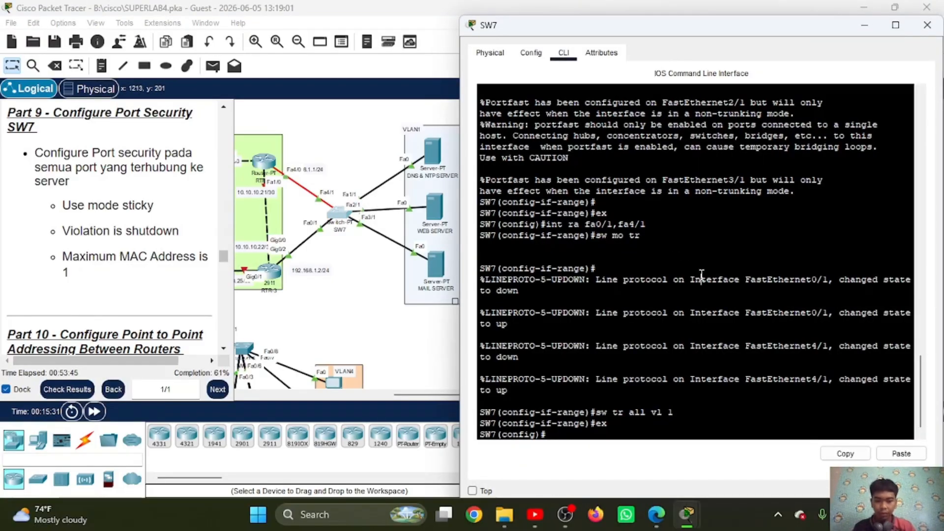
pyautogui.press('Return')
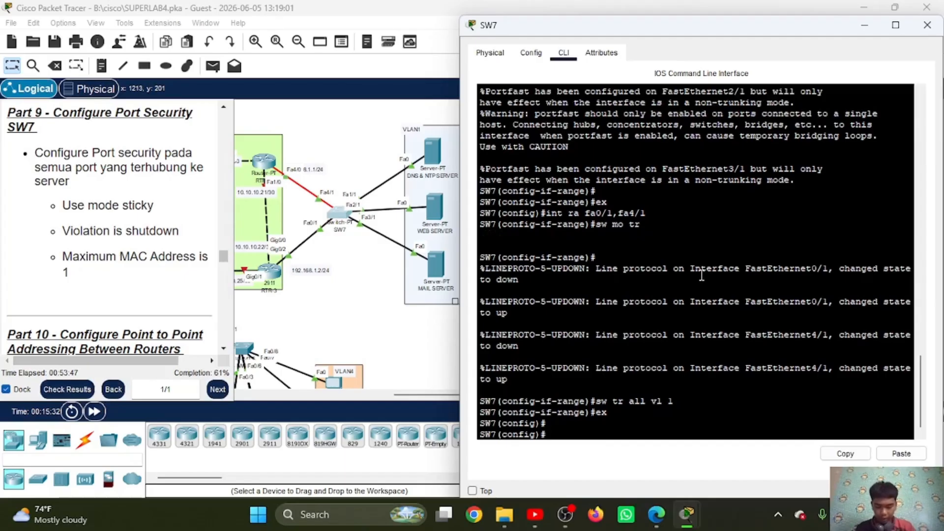
# Step: Configure SW7's server-facing interface range fa1/1,fa2/1,fa3/1 as access ports with sw mo ac
pyautogui.write('int ra fa0/1,fa4/1')
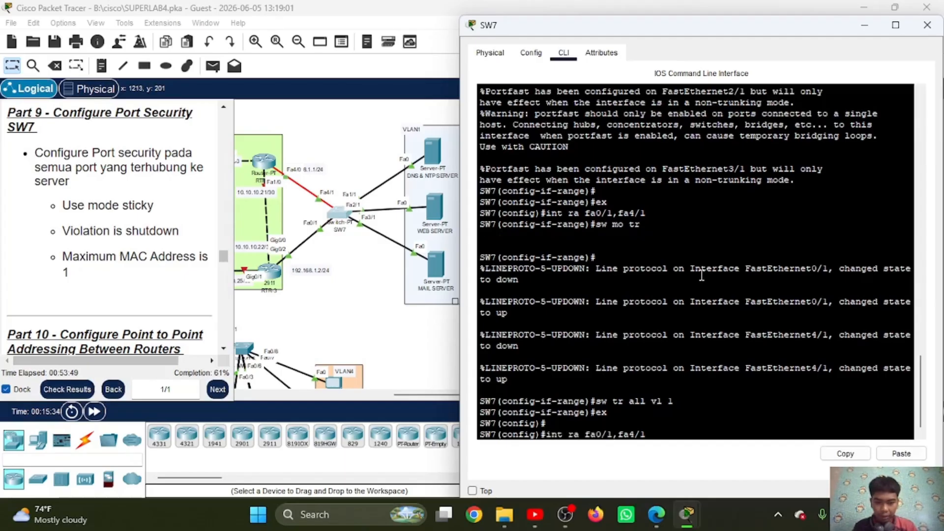
pyautogui.press('BackSpace')
pyautogui.press('BackSpace')
pyautogui.press('BackSpace')
pyautogui.press('BackSpace')
pyautogui.press('BackSpace')
pyautogui.press('BackSpace')
pyautogui.press('BackSpace')
pyautogui.press('BackSpace')
pyautogui.press('BackSpace')
pyautogui.press('BackSpace')
pyautogui.press('BackSpace')
pyautogui.press('BackSpace')
pyautogui.press('BackSpace')
pyautogui.press('BackSpace')
pyautogui.press('BackSpace')
pyautogui.press('BackSpace')
pyautogui.press('BackSpace')
pyautogui.press('BackSpace')
pyautogui.write('sw mo ac')
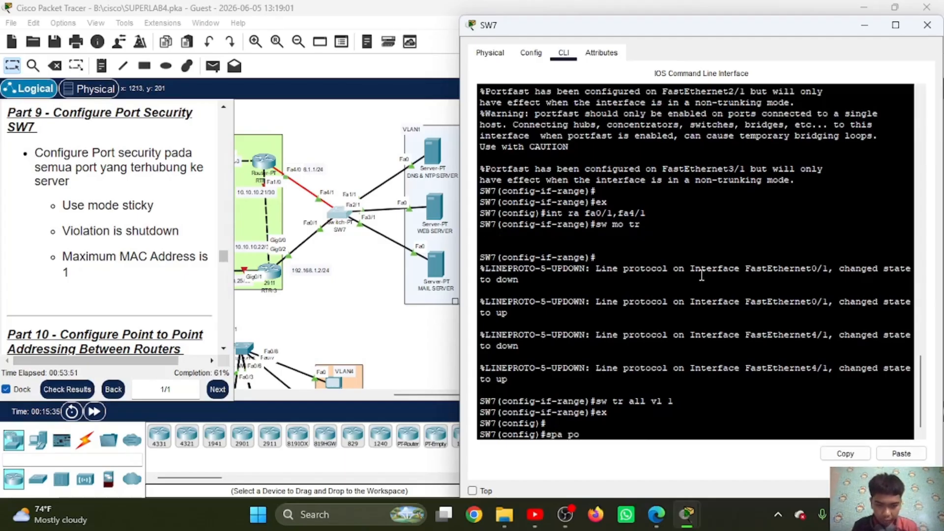
pyautogui.press('Up')
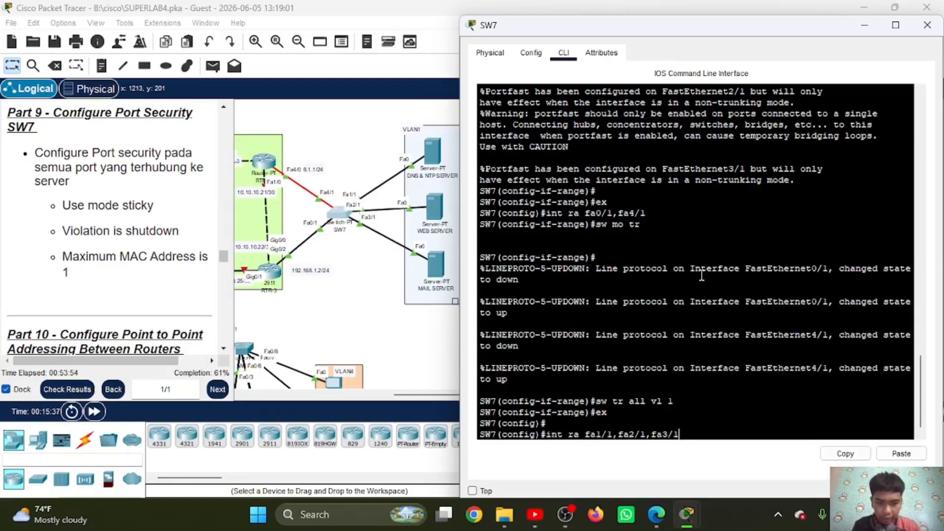
pyautogui.press('Return')
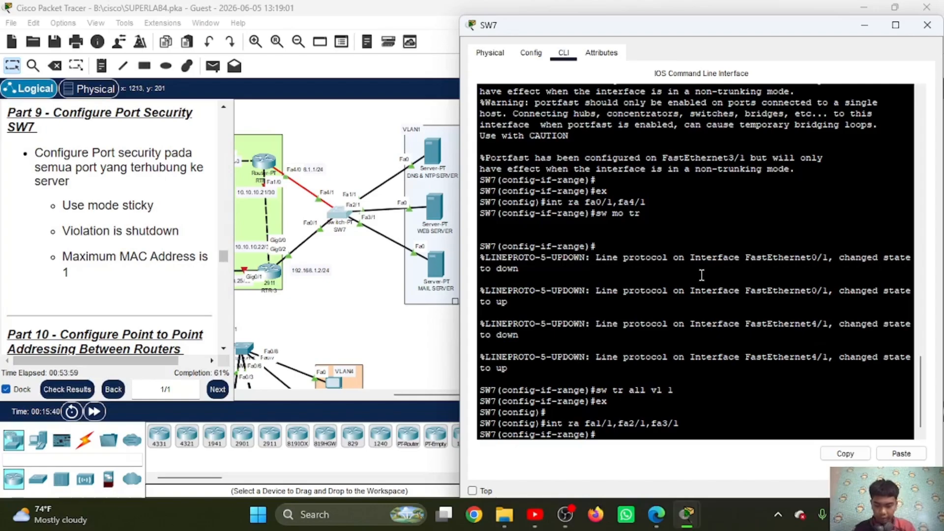
pyautogui.write('sw mo ac')
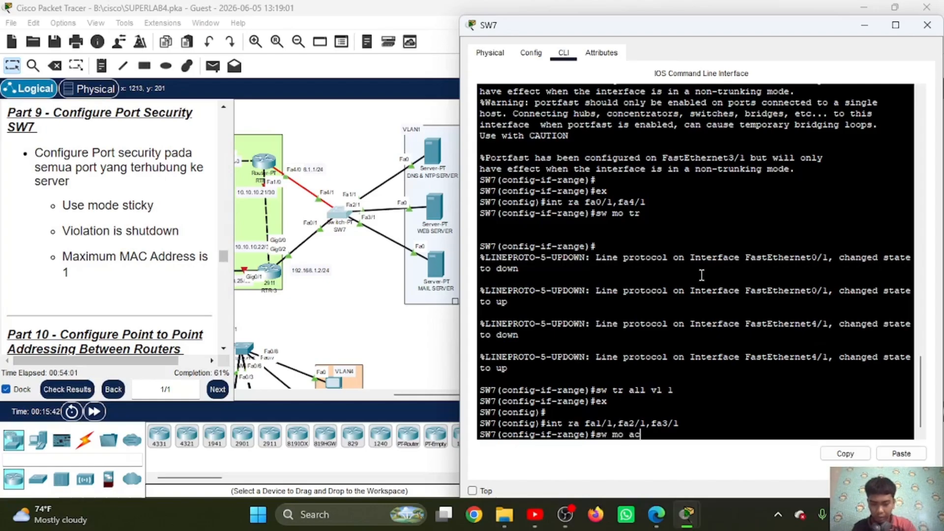
pyautogui.press('Return')
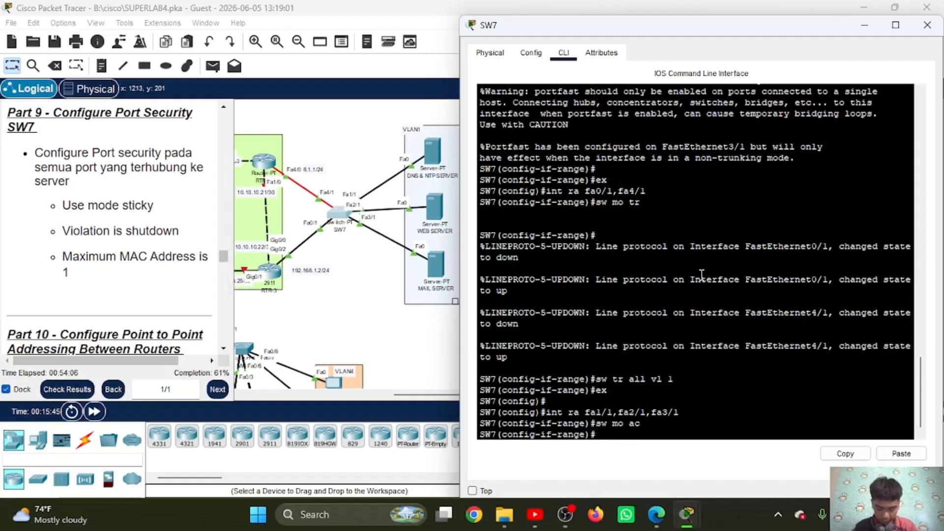
# Step: Enable sticky MAC learning and set the port security violation mode to shutdown on SW7's server-facing ports
pyautogui.write('sw po')
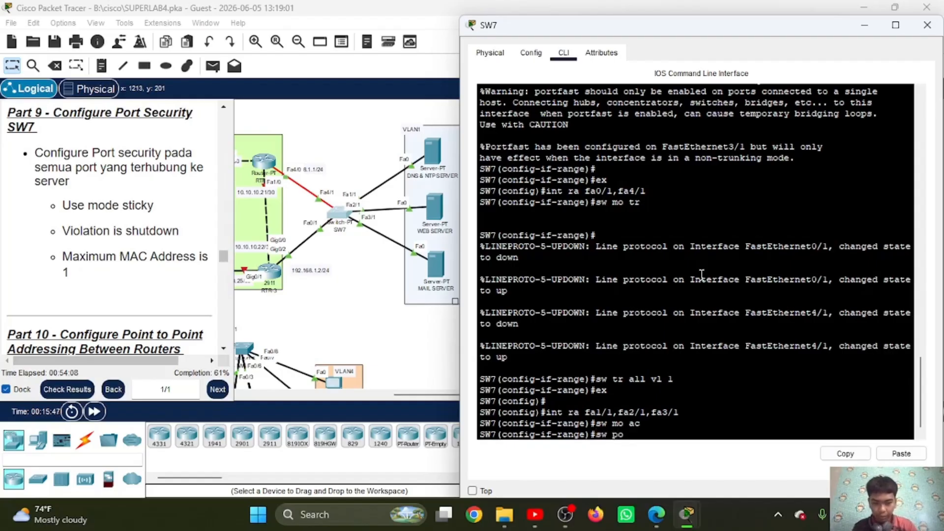
pyautogui.write(' mac sti')
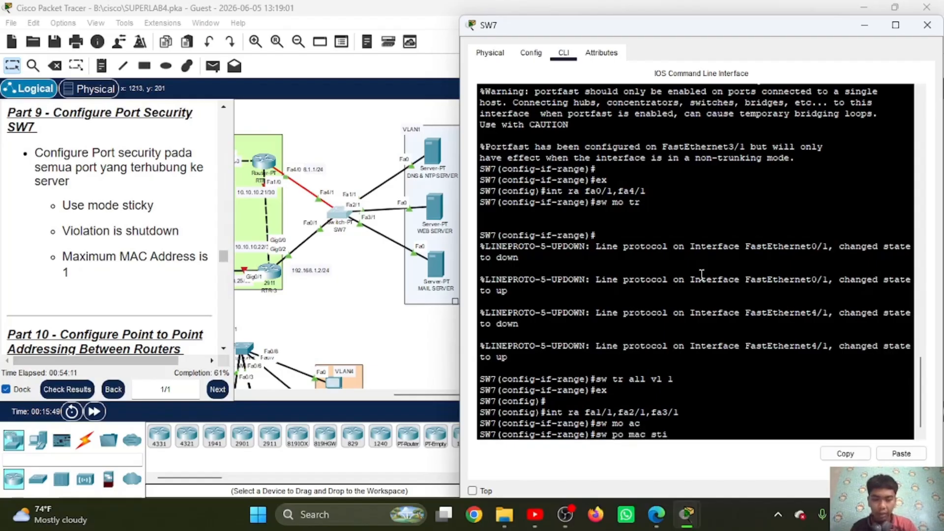
pyautogui.press('Return')
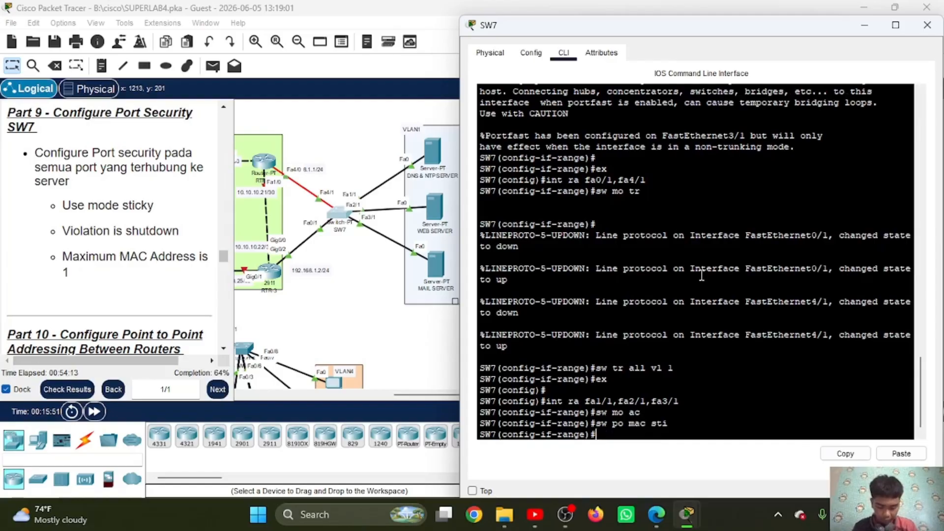
pyautogui.write('sw po ')
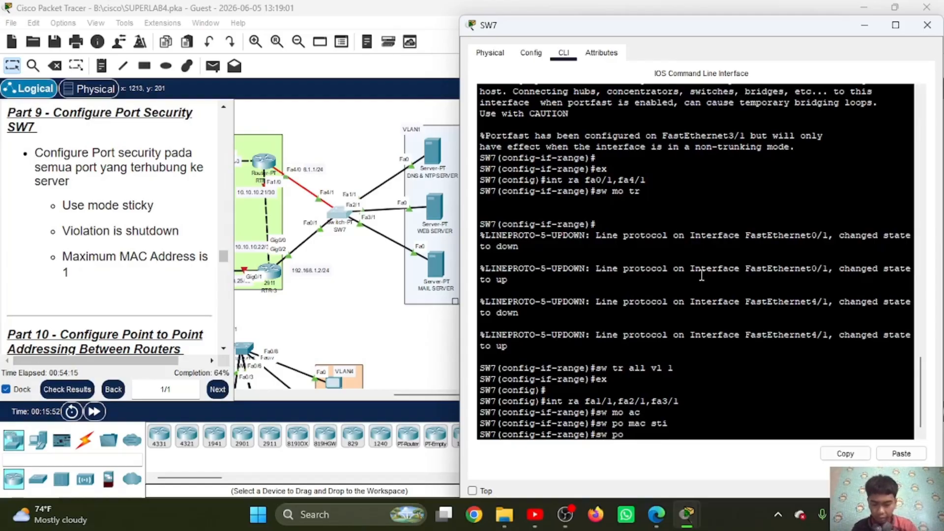
pyautogui.write('vio sh')
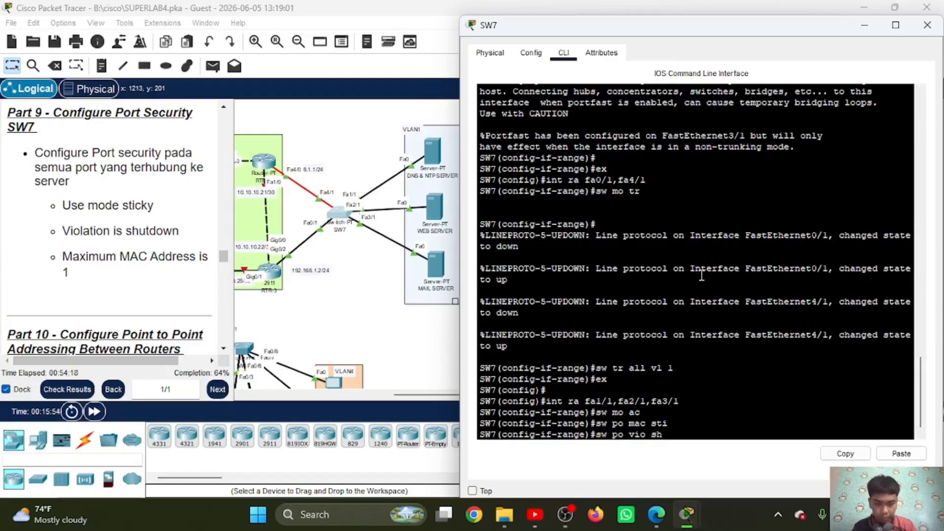
pyautogui.press('Return')
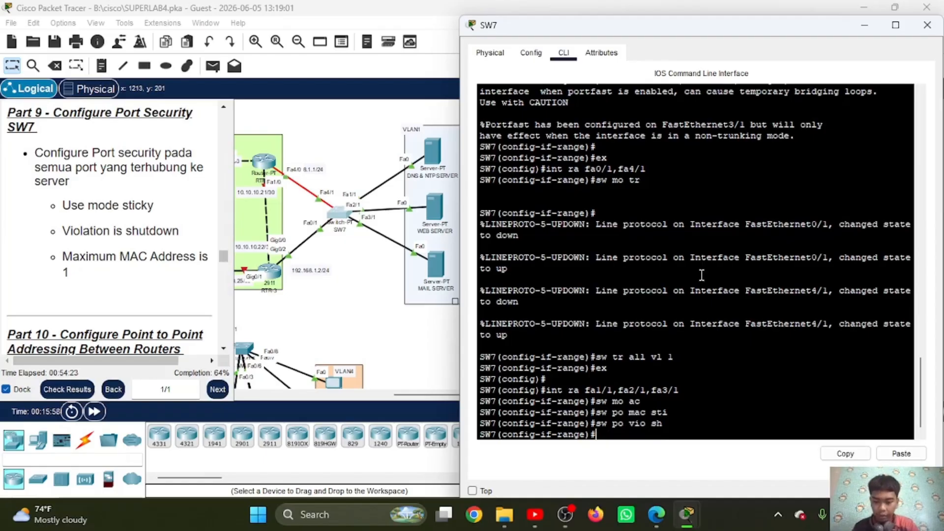
# Step: Limit port security to a maximum of 1 MAC address on the server-facing ports, exit the interface range and minimize SW7's window
pyautogui.write('sw po max 1')
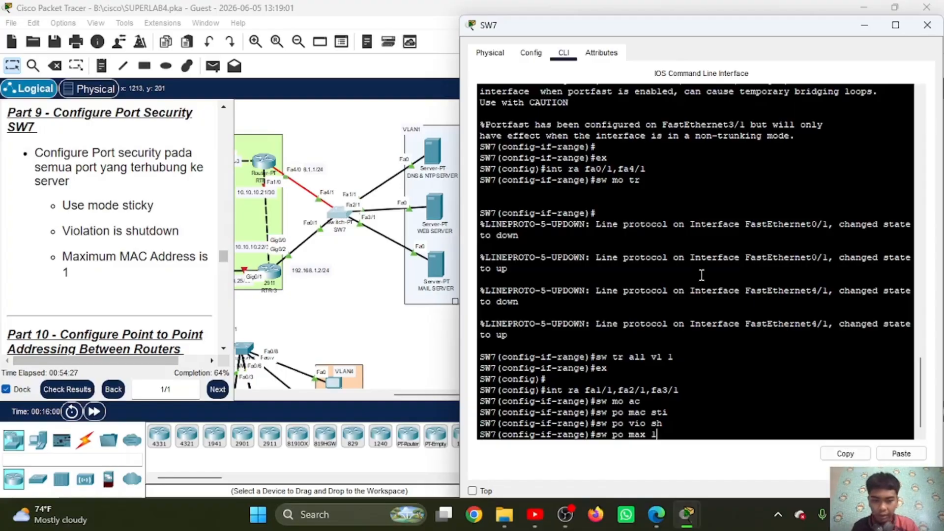
pyautogui.press('Return')
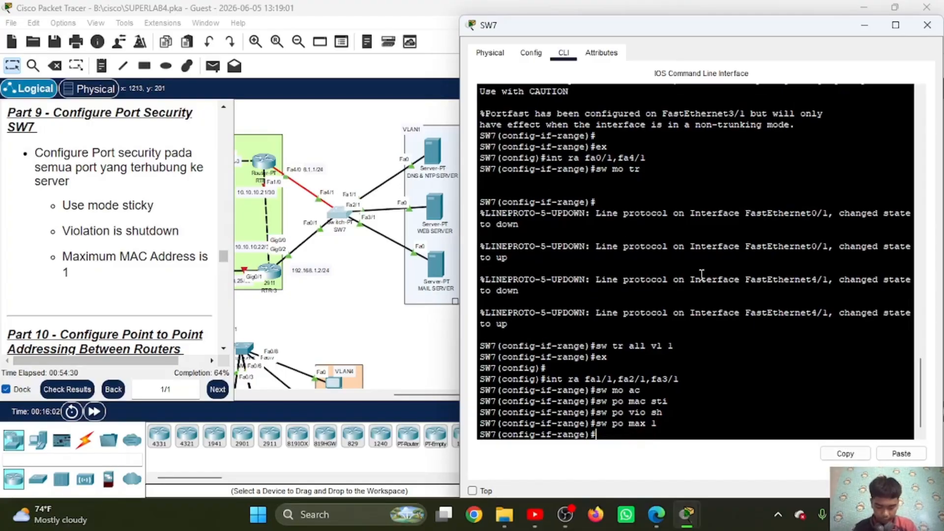
pyautogui.write('ex')
pyautogui.press('Return')
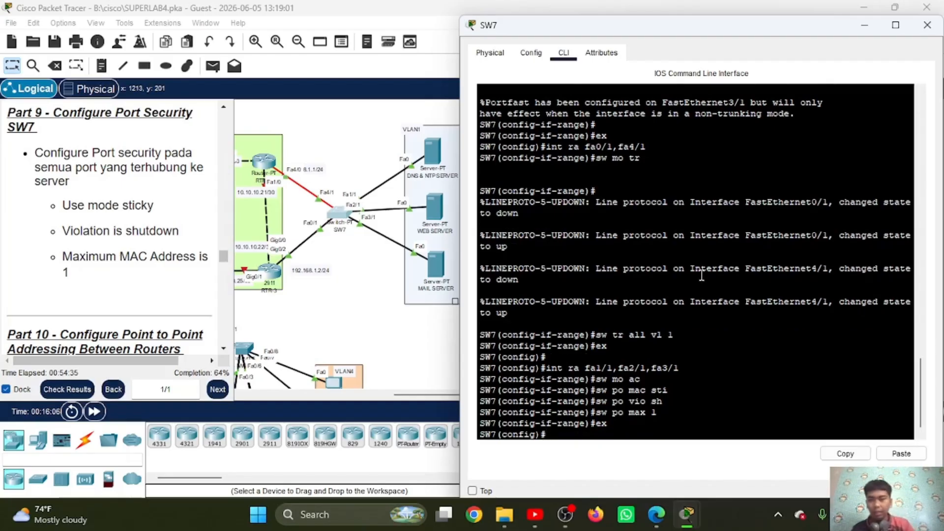
pyautogui.click(857, 28)
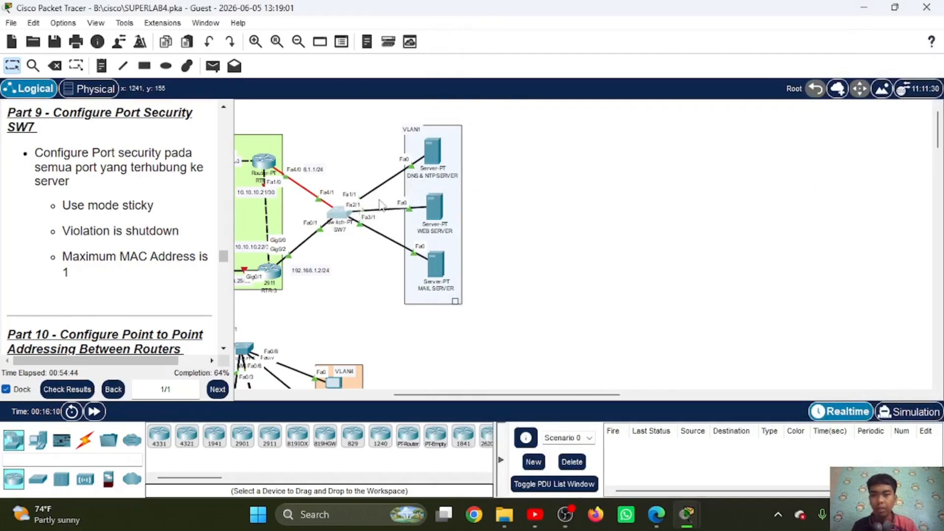
# Step: Send a simple PDU from the DNS & NTP server to RTR-2 after trying SW7 as the destination
pyautogui.click(212, 66)
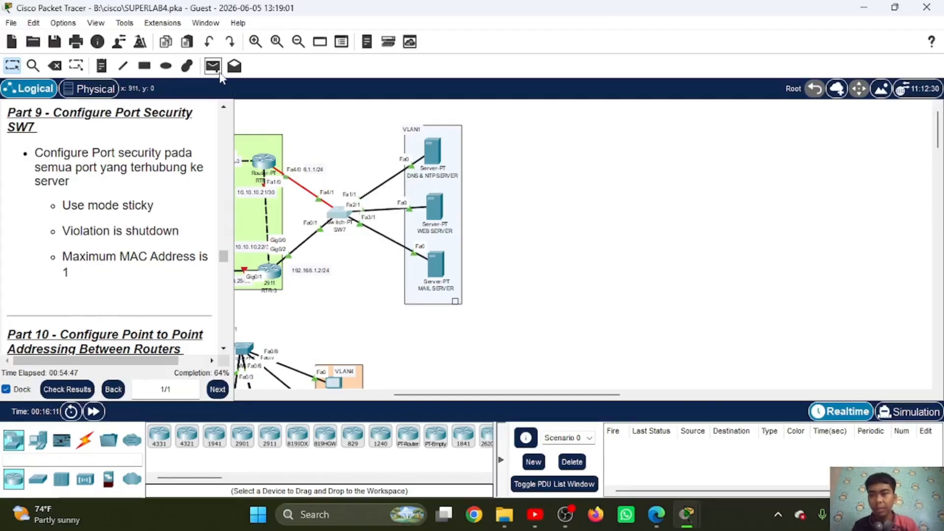
pyautogui.click(432, 146)
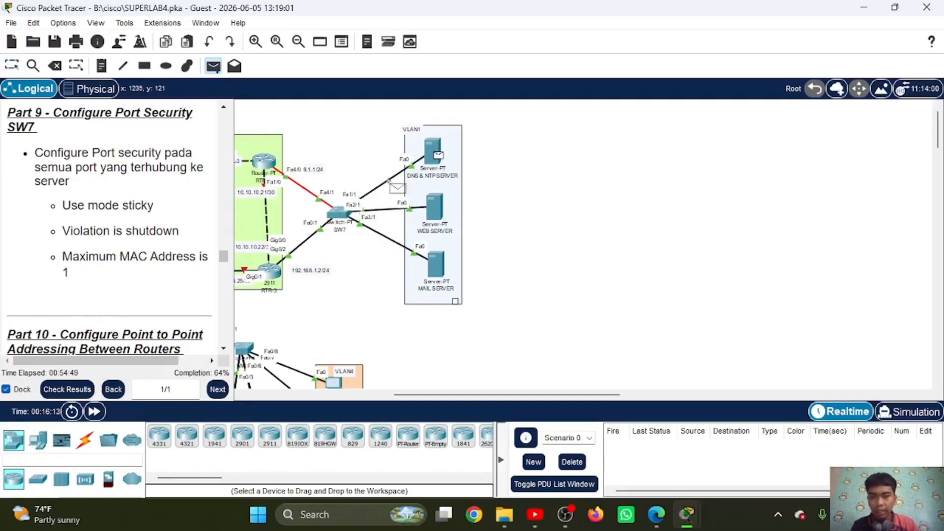
pyautogui.click(337, 217)
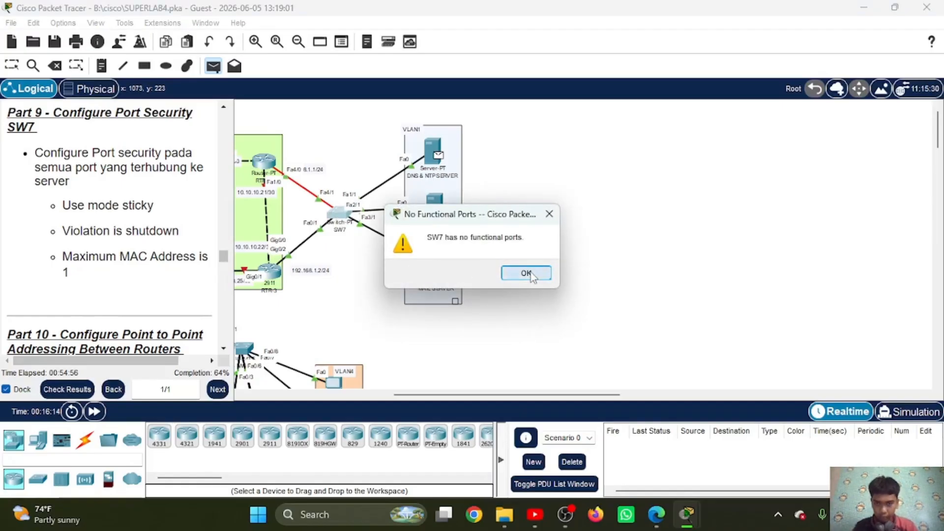
pyautogui.click(526, 273)
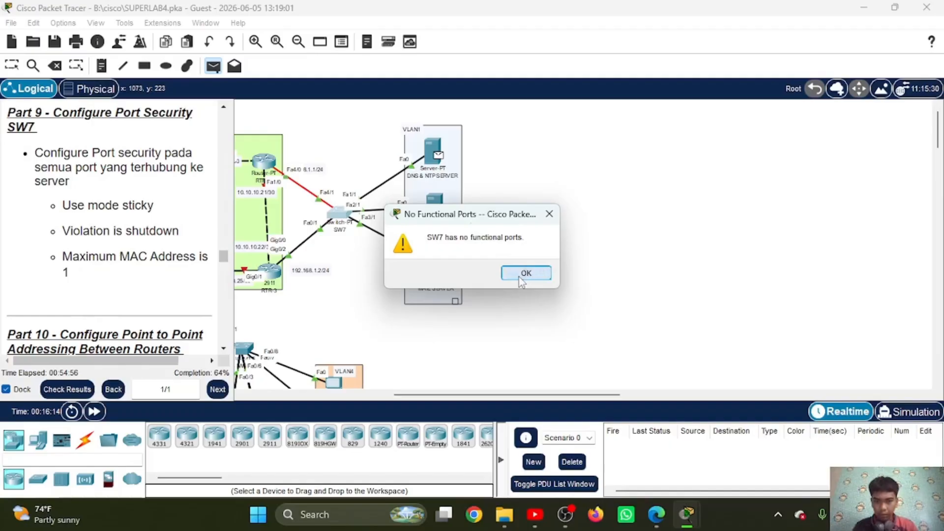
pyautogui.click(518, 276)
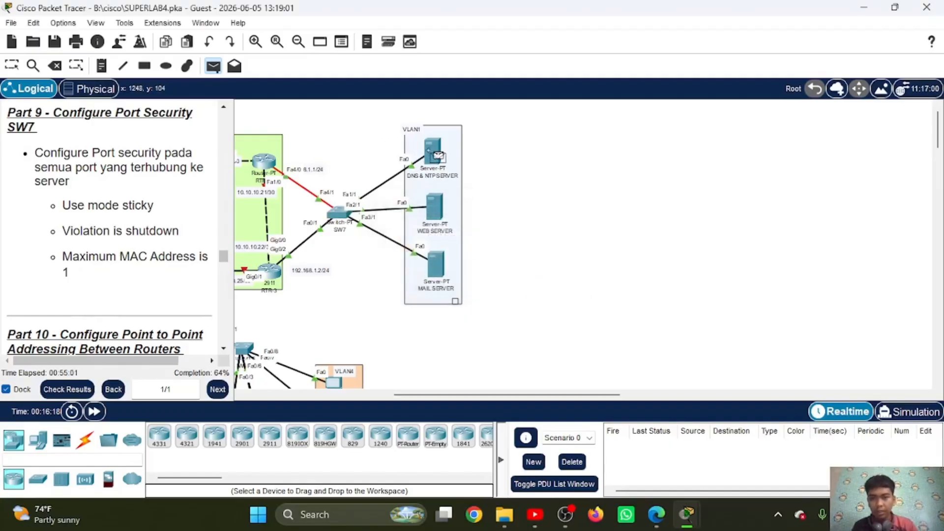
pyautogui.click(267, 170)
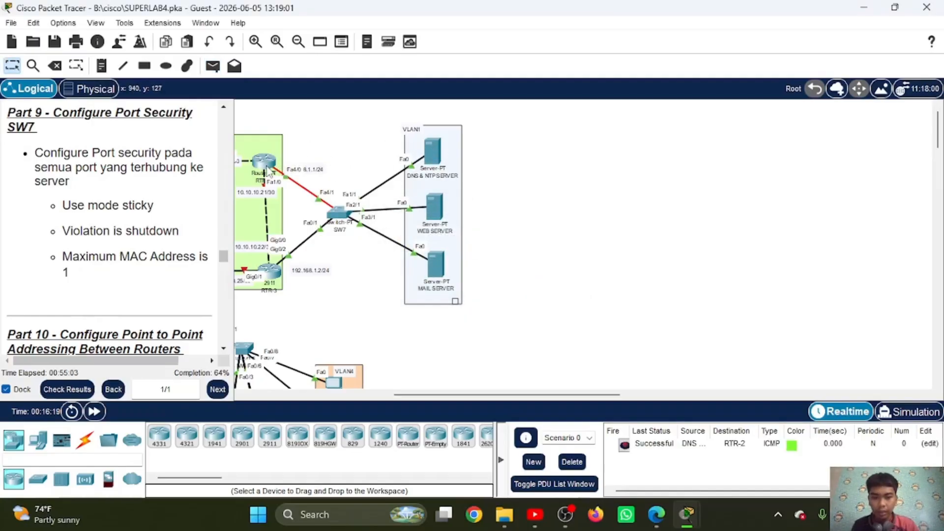
# Step: Send simple PDUs from the web server to RTR-2 and from the mail server to RTR-3
pyautogui.click(212, 66)
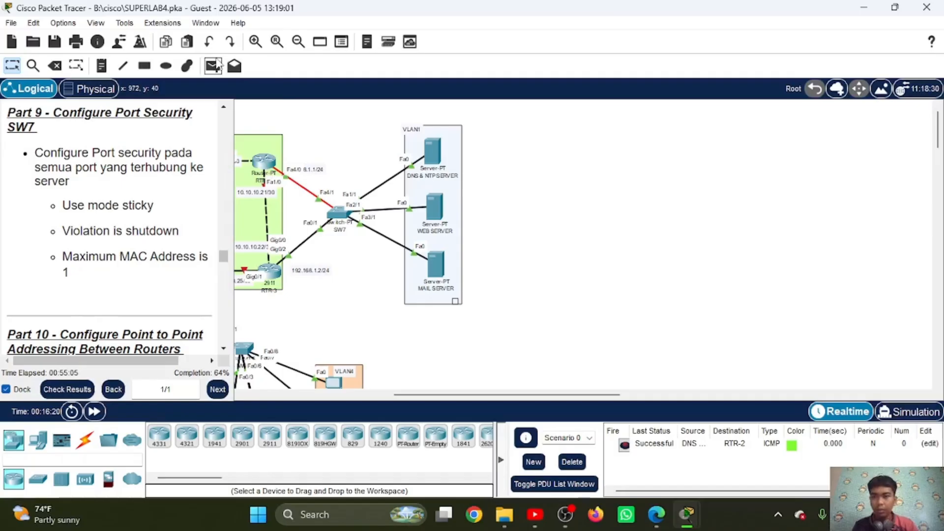
pyautogui.click(428, 211)
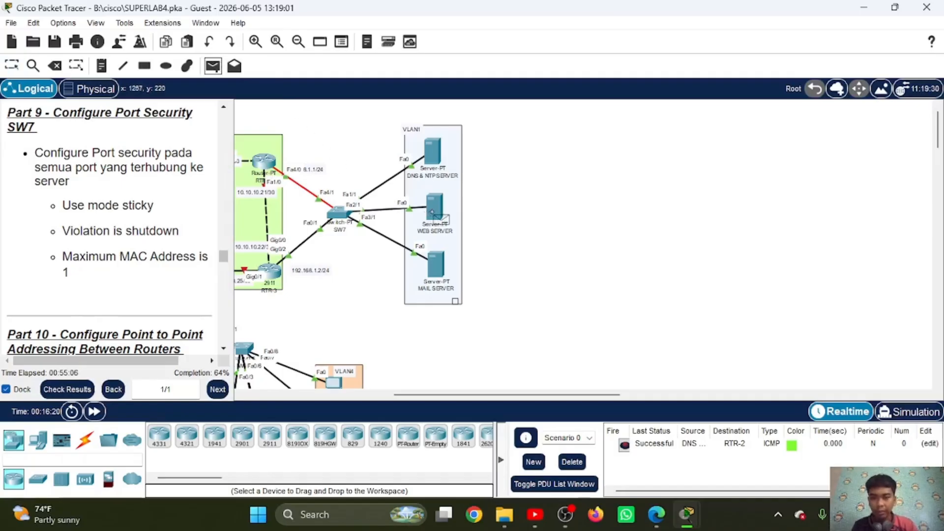
pyautogui.click(267, 167)
pyautogui.click(212, 66)
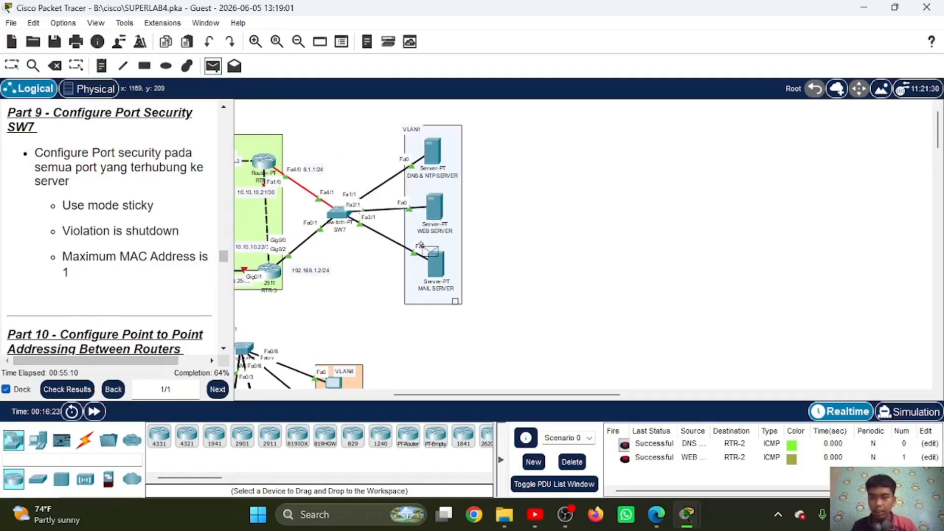
pyautogui.click(434, 263)
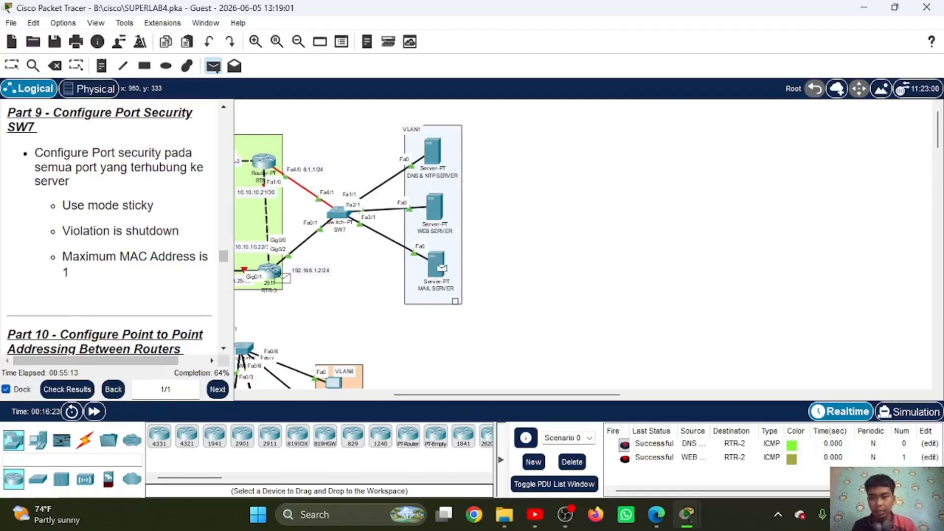
pyautogui.click(279, 273)
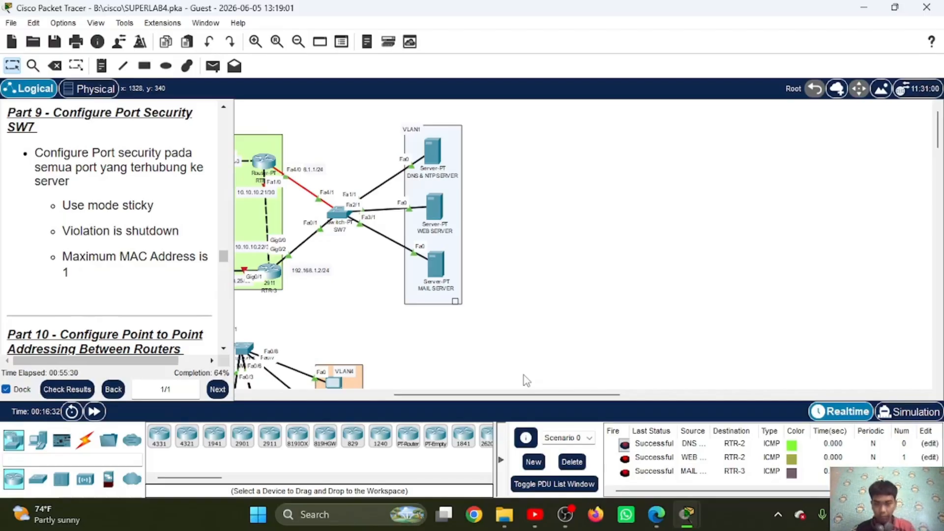
# Step: Delete the test PDU scenario and bring up the Part 10 point-to-point addressing instructions
pyautogui.hscroll(-3, 400, 306)
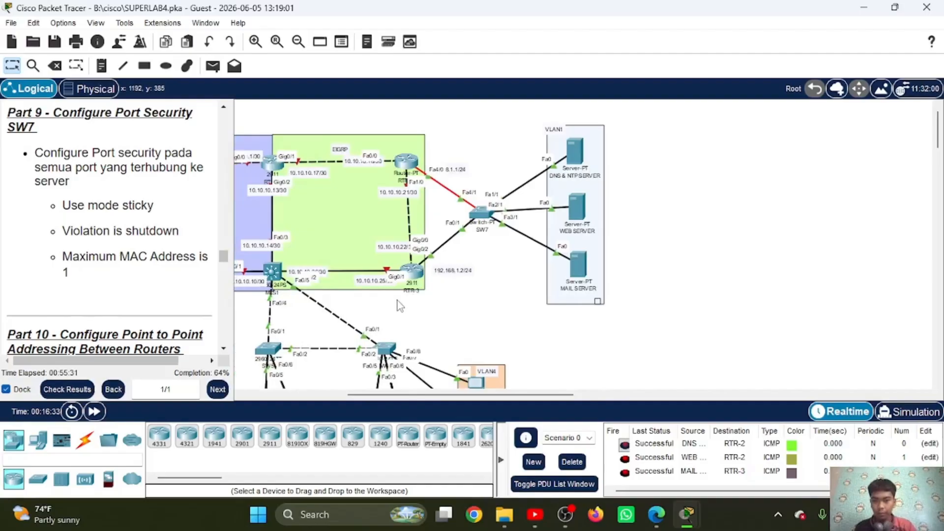
pyautogui.click(570, 461)
pyautogui.hscroll(-3, 402, 307)
pyautogui.hscroll(1, 404, 310)
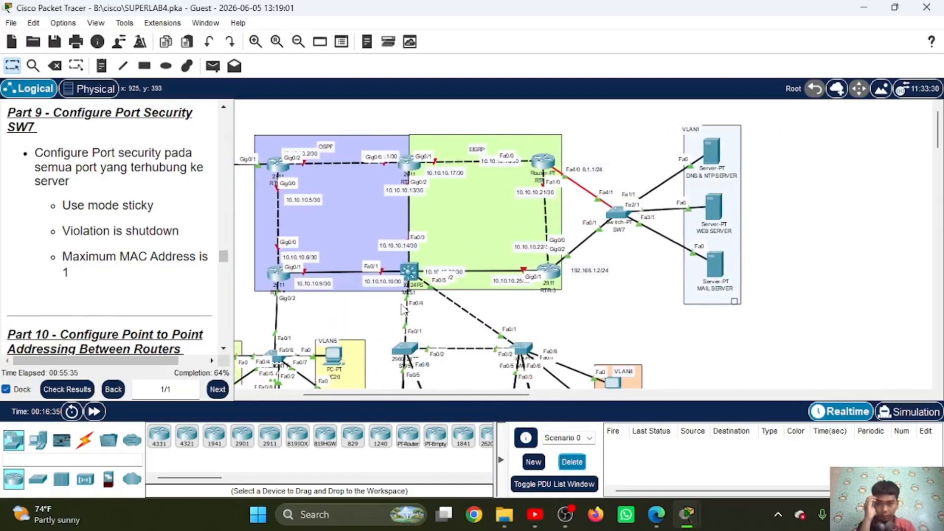
pyautogui.scroll(-3, 87, 249)
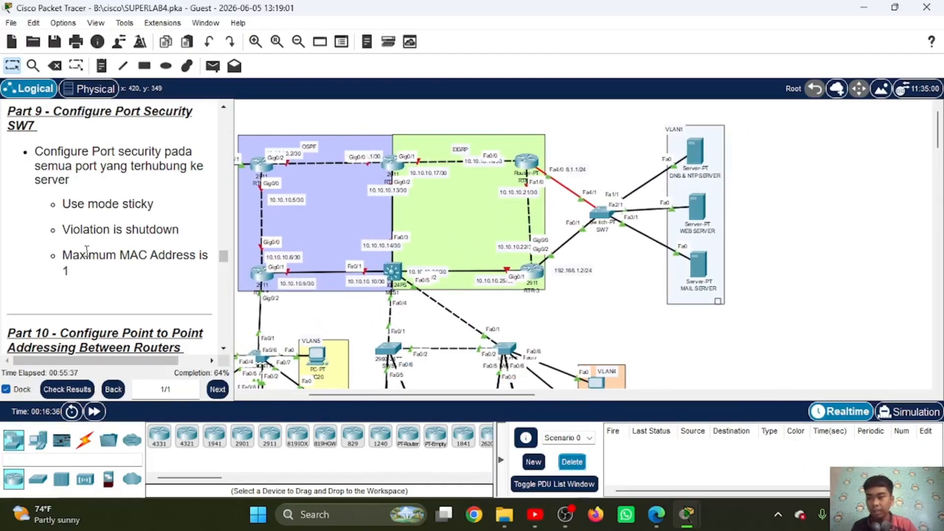
pyautogui.scroll(-3, 86, 250)
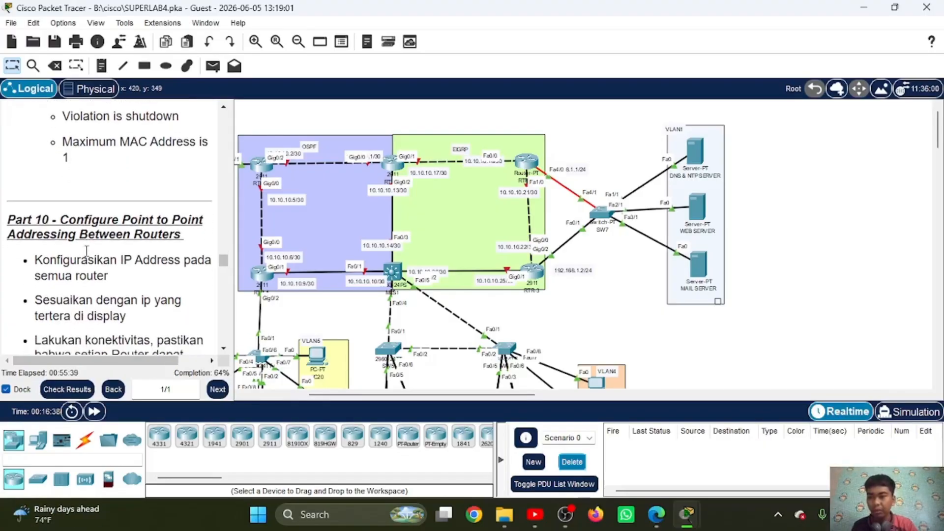
pyautogui.scroll(-1, 86, 250)
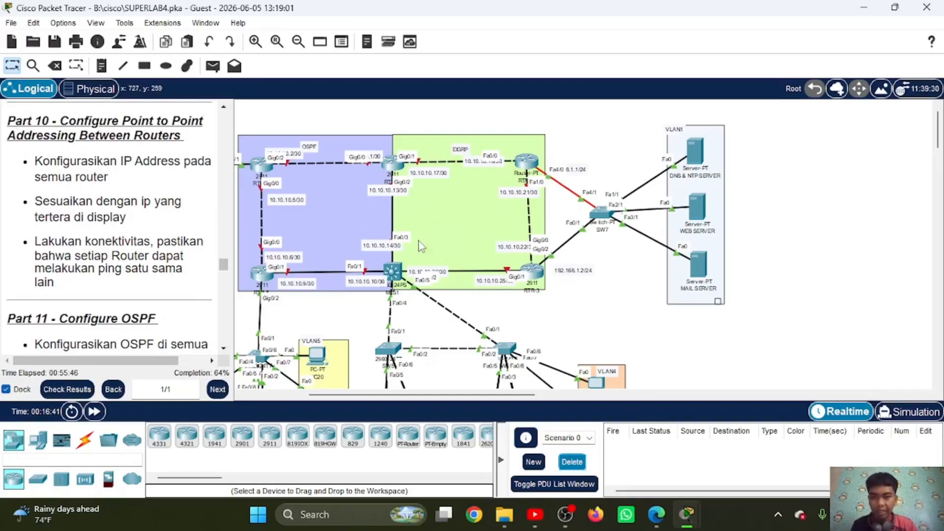
# Step: On RTR-2's command line, enter interface fa0/0 and begin its address command with ip add 10.10.10.18
pyautogui.click(526, 160)
pyautogui.press('Return')
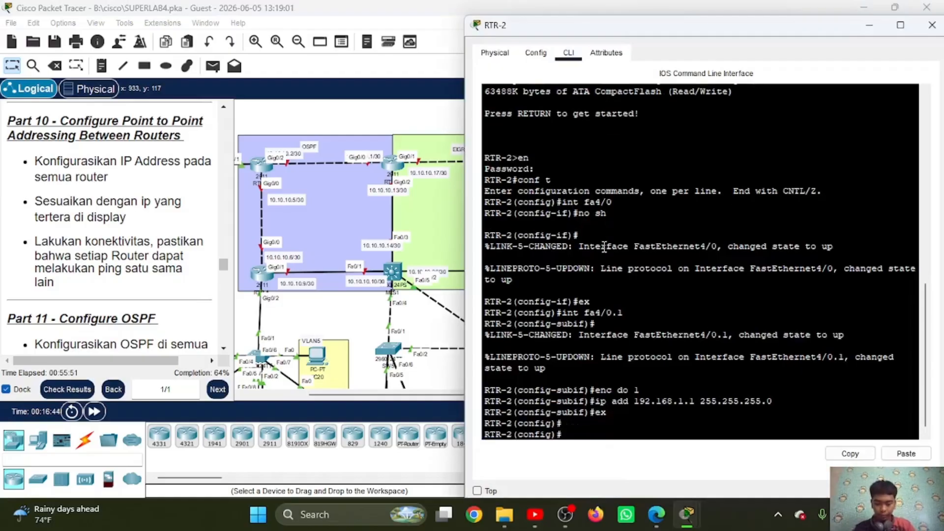
pyautogui.write('int fa')
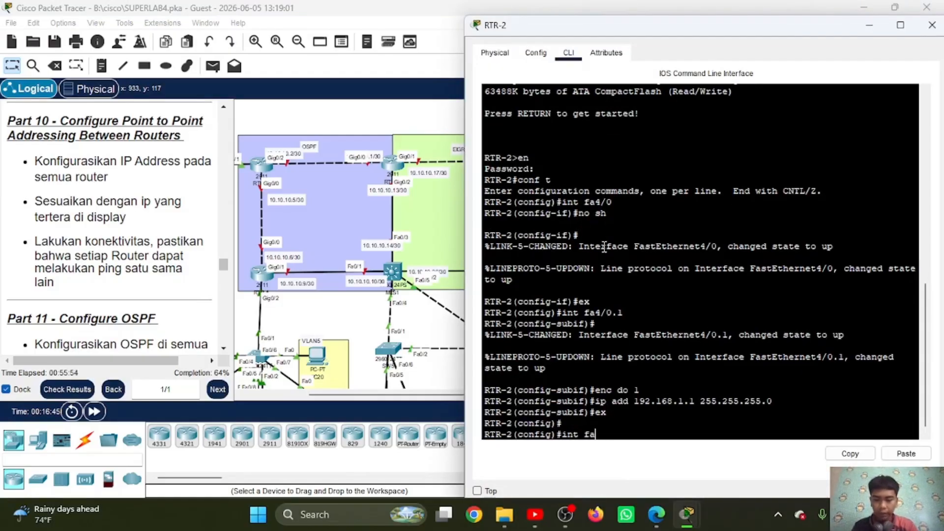
pyautogui.write('0/0')
pyautogui.press('Return')
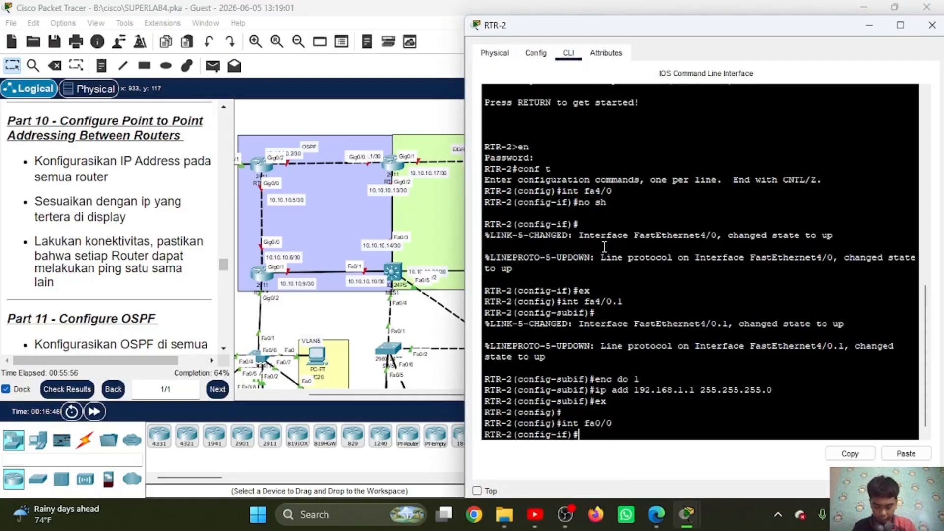
pyautogui.write('ip add 1')
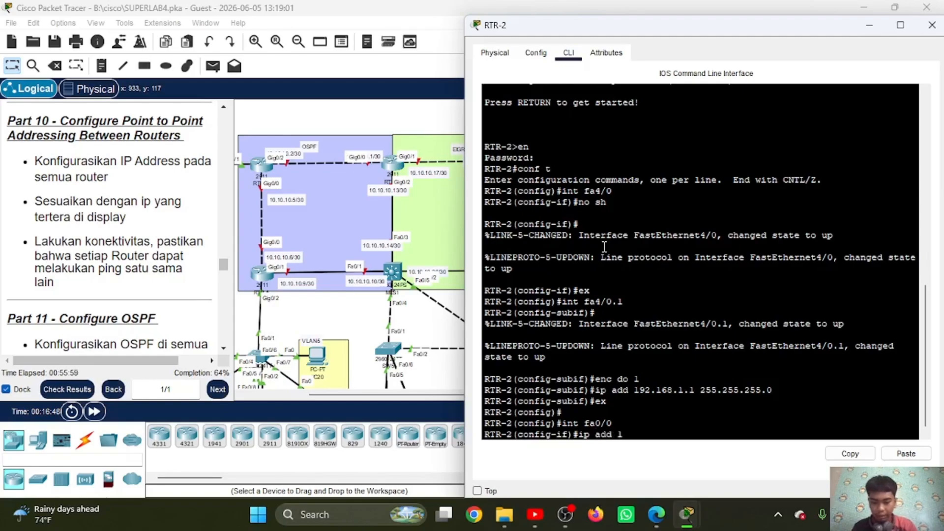
pyautogui.write('0.10.10.')
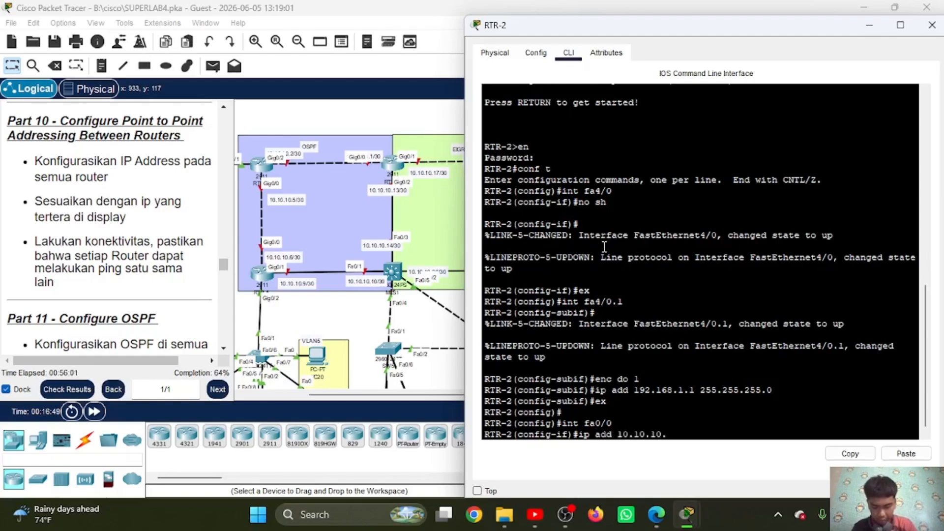
pyautogui.write('18')
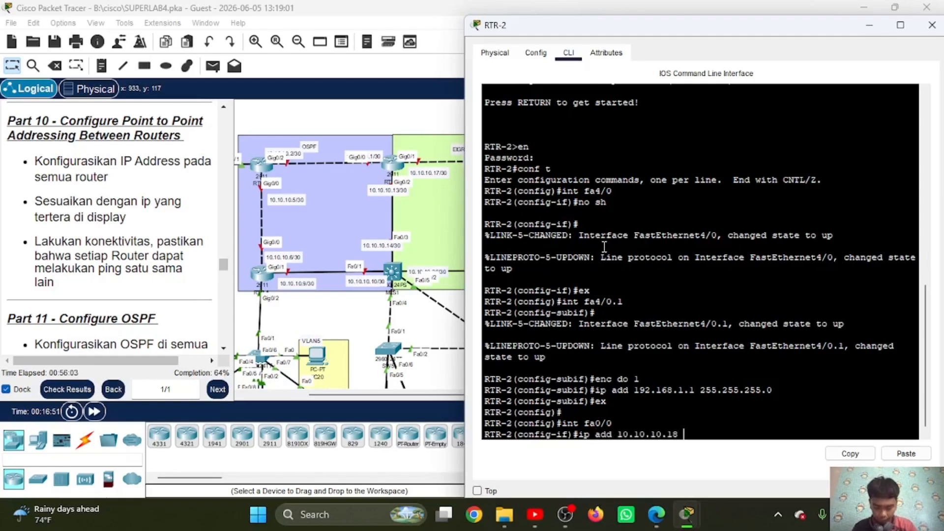
pyautogui.click(903, 454)
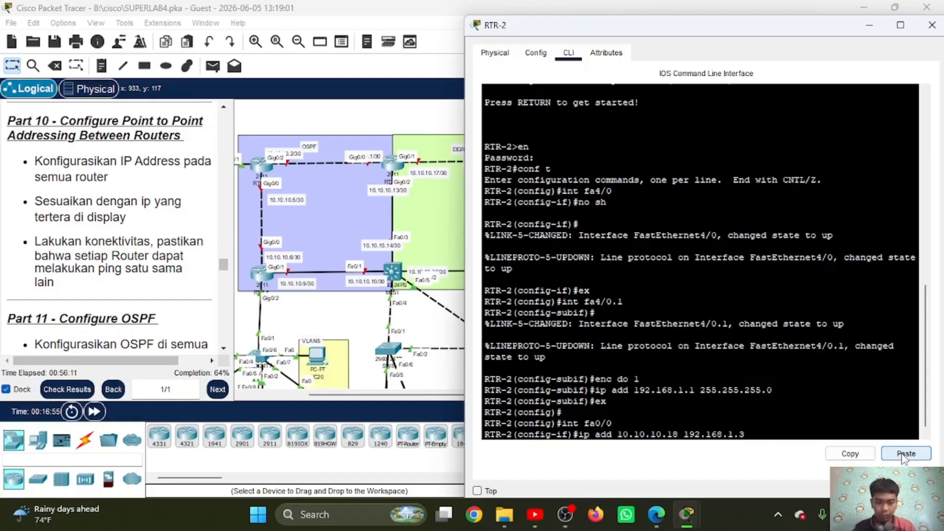
pyautogui.press('BackSpace')
pyautogui.press('BackSpace')
pyautogui.press('BackSpace')
pyautogui.press('BackSpace')
pyautogui.press('BackSpace')
pyautogui.press('BackSpace')
pyautogui.press('BackSpace')
pyautogui.press('BackSpace')
pyautogui.press('BackSpace')
pyautogui.press('BackSpace')
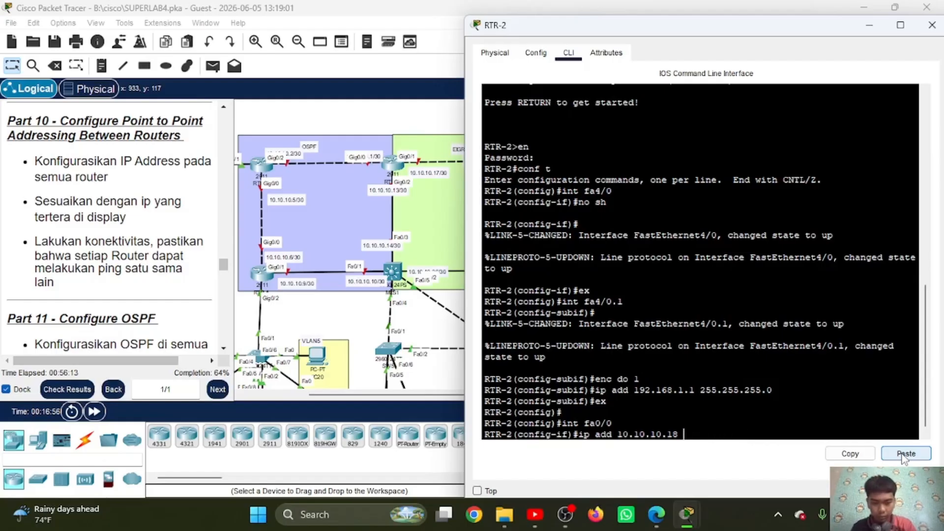
# Step: Complete fa0/0's address command with mask 255.255.255.252, copy the mask for reuse and apply the command
pyautogui.write('255.2')
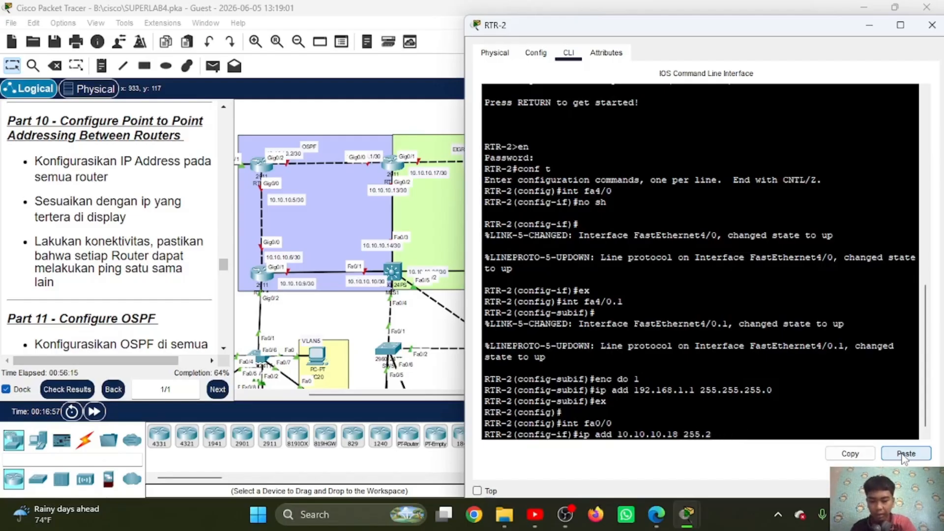
pyautogui.write('55.255.252')
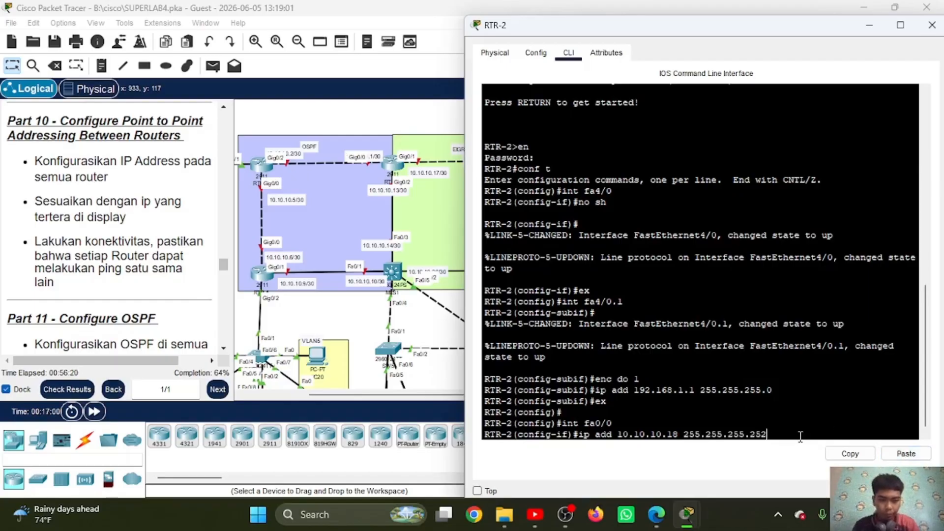
pyautogui.moveTo(800, 437); pyautogui.dragTo(685, 440)
pyautogui.click(849, 453)
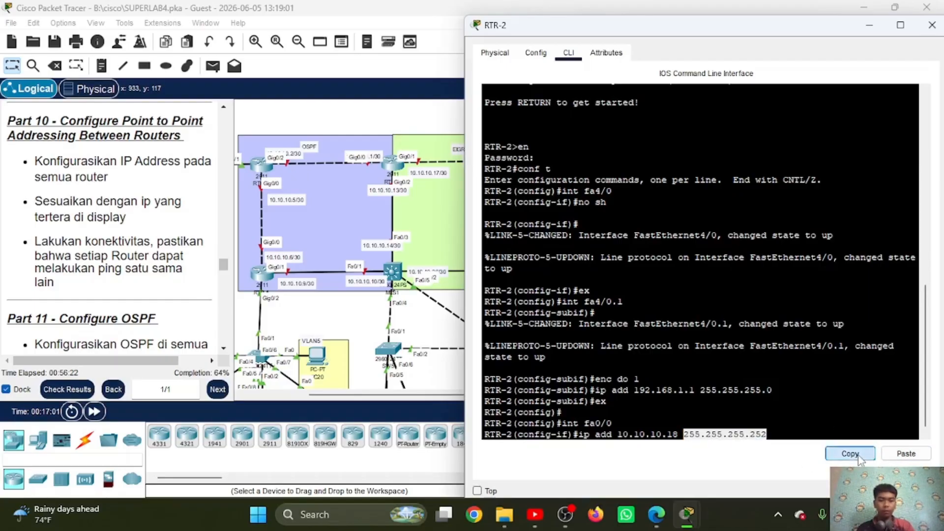
pyautogui.click(803, 428)
pyautogui.press('Return')
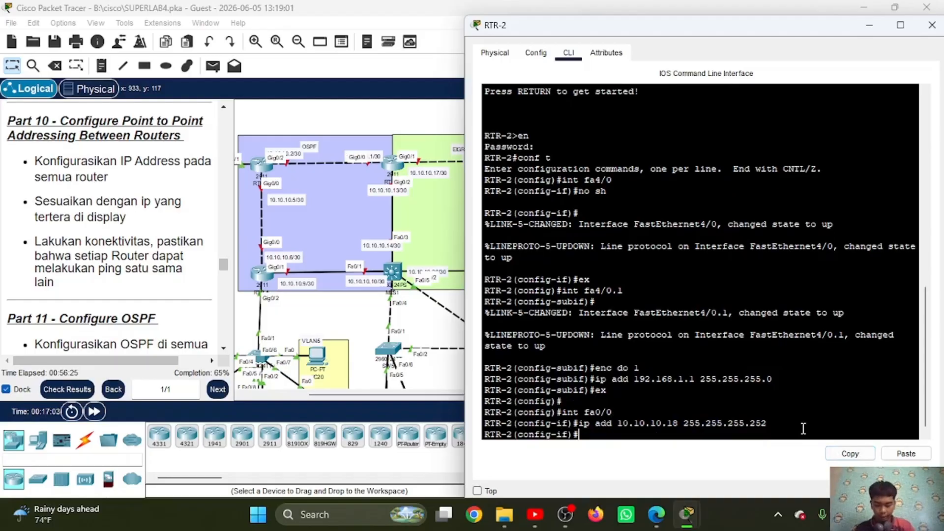
# Step: Enable RTR-2's fa0/0 with no sh and exit the interface configuration
pyautogui.write('no sh')
pyautogui.press('Return')
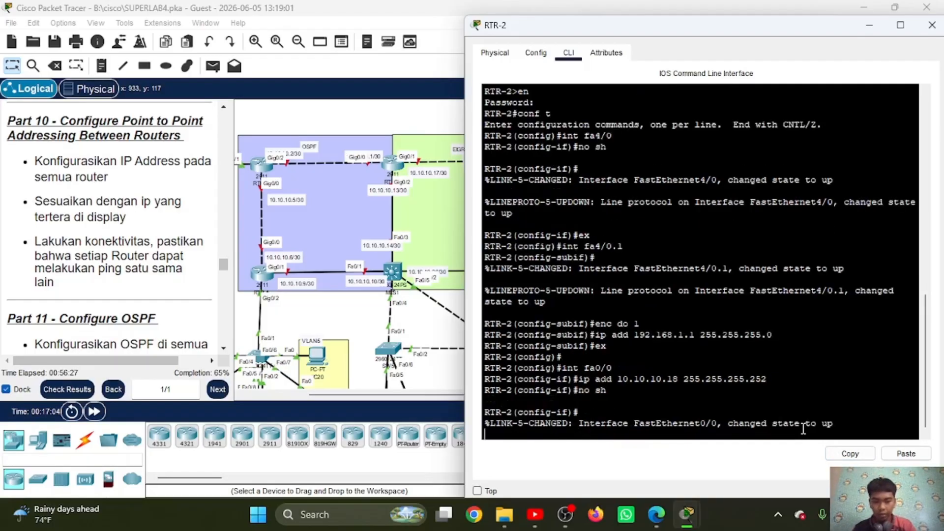
pyautogui.write('ex')
pyautogui.press('Return')
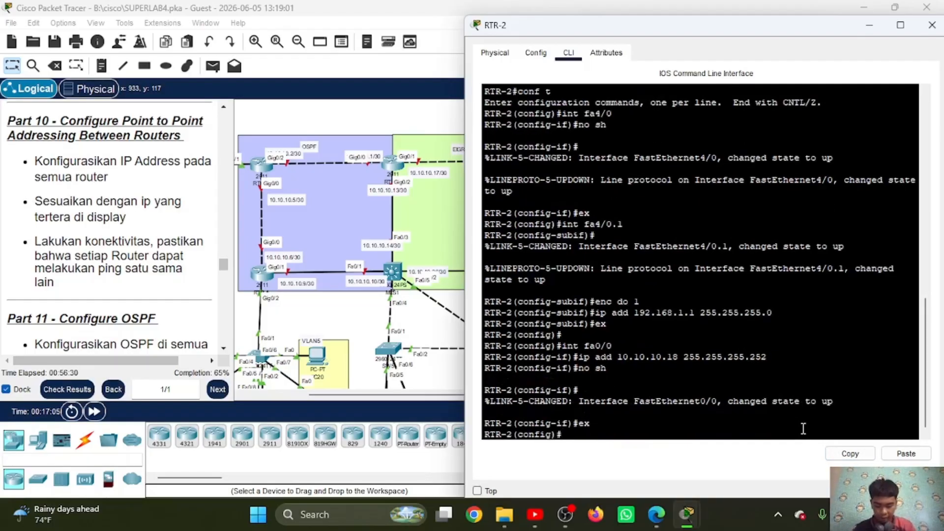
# Step: Assign 10.10.10.21 with mask 255.255.255.252 to interface fa1/0 on RTR-2, reusing the copied mask
pyautogui.write('int fa1')
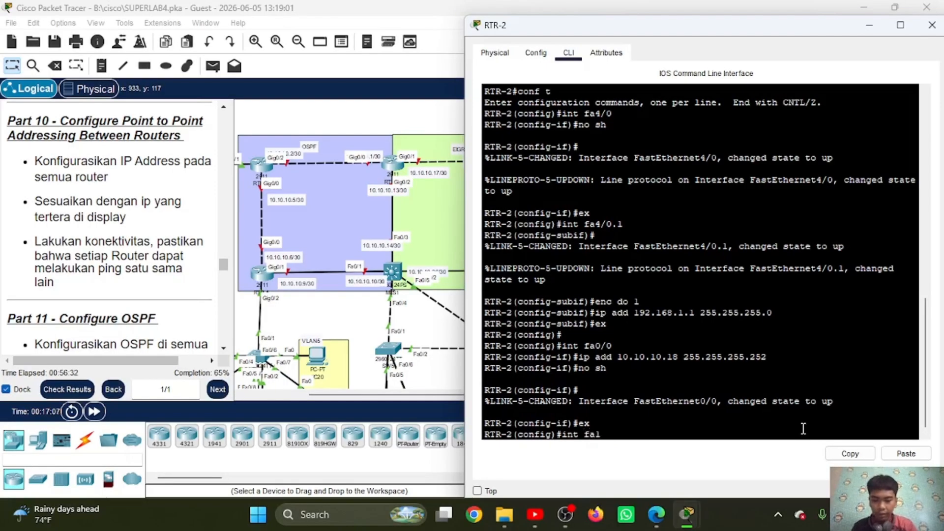
pyautogui.write('/0')
pyautogui.press('Return')
pyautogui.write('ip a')
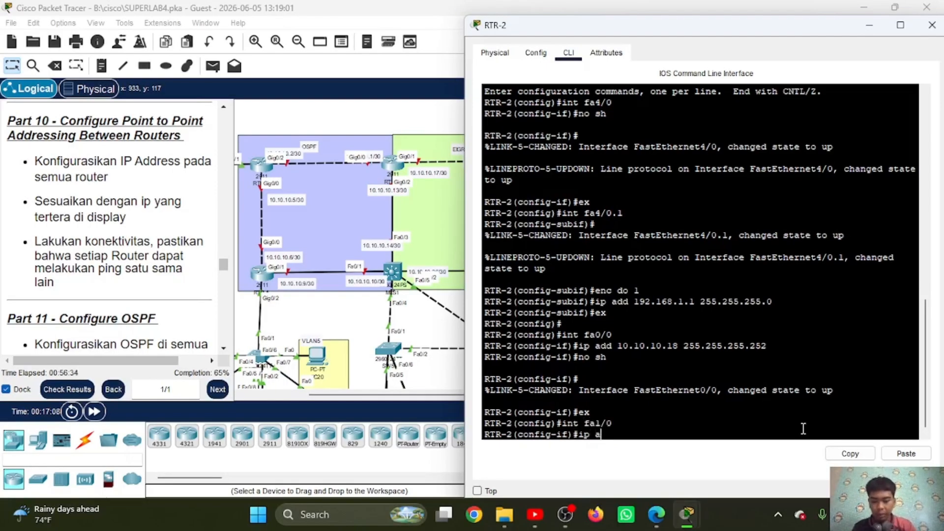
pyautogui.write('dd 10.10.10')
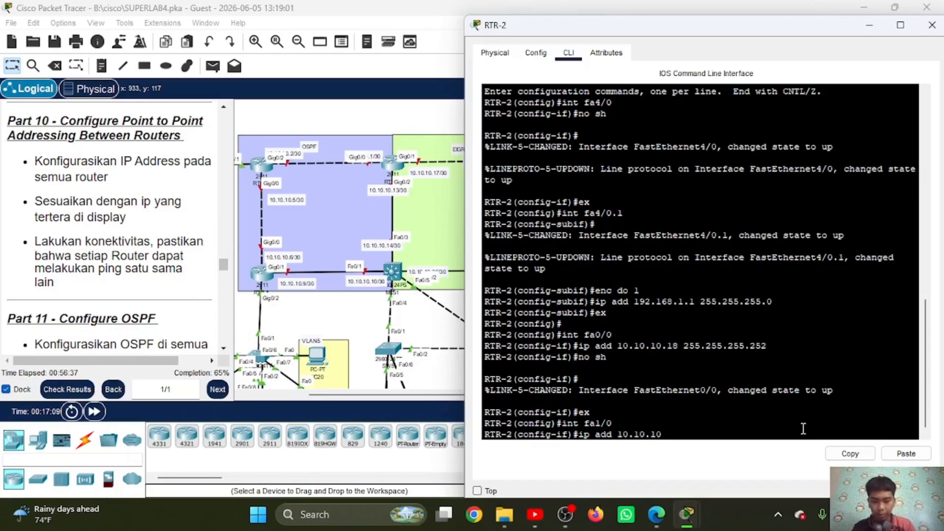
pyautogui.write('.21')
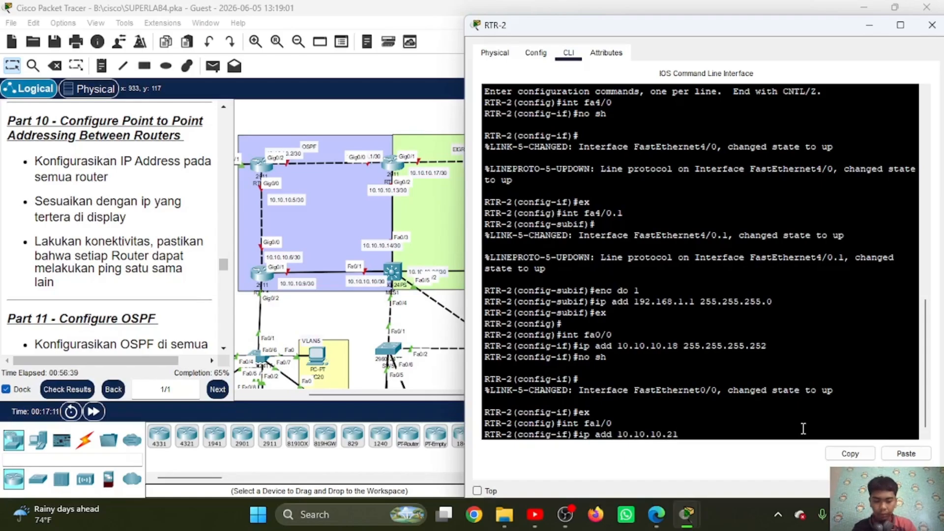
pyautogui.click(906, 453)
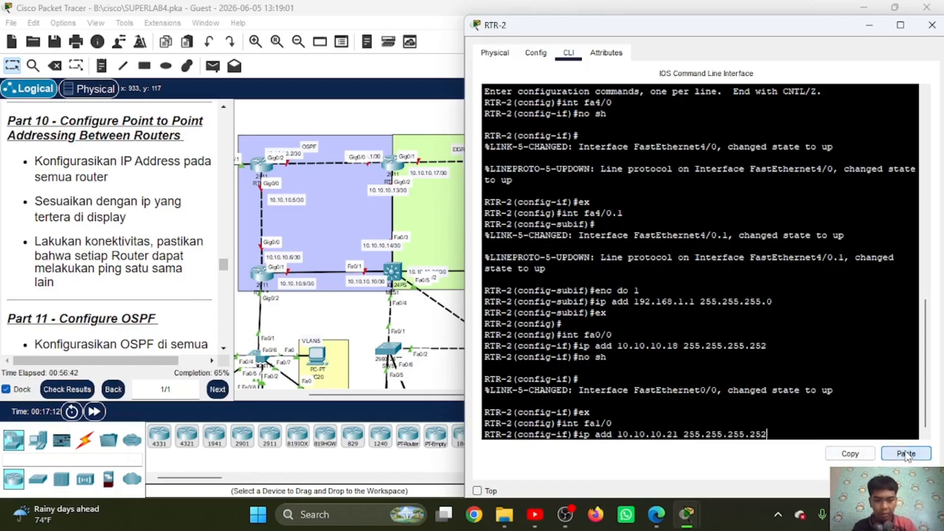
pyautogui.press('Return')
# Step: Enable RTR-2's fa1/0 with no sh and exit its interface configuration
pyautogui.write('n')
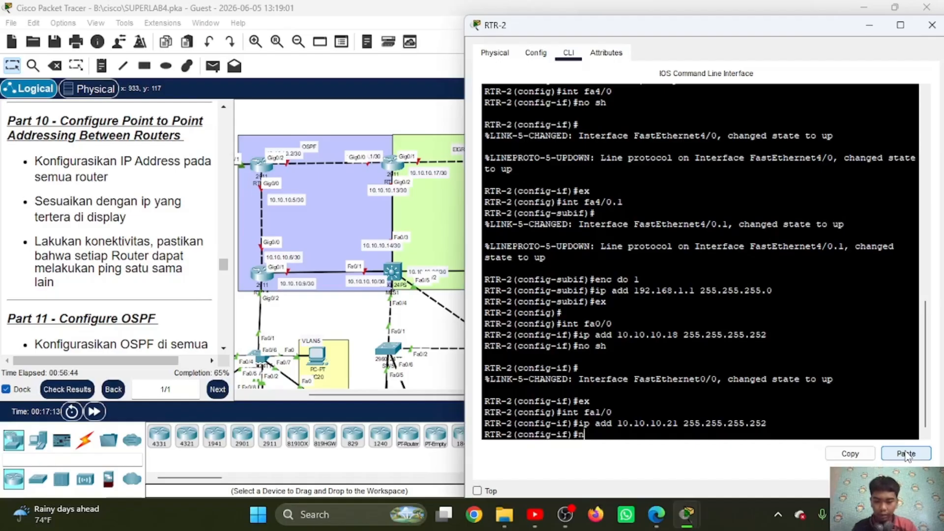
pyautogui.write('o sh')
pyautogui.press('Return')
pyautogui.write('ex')
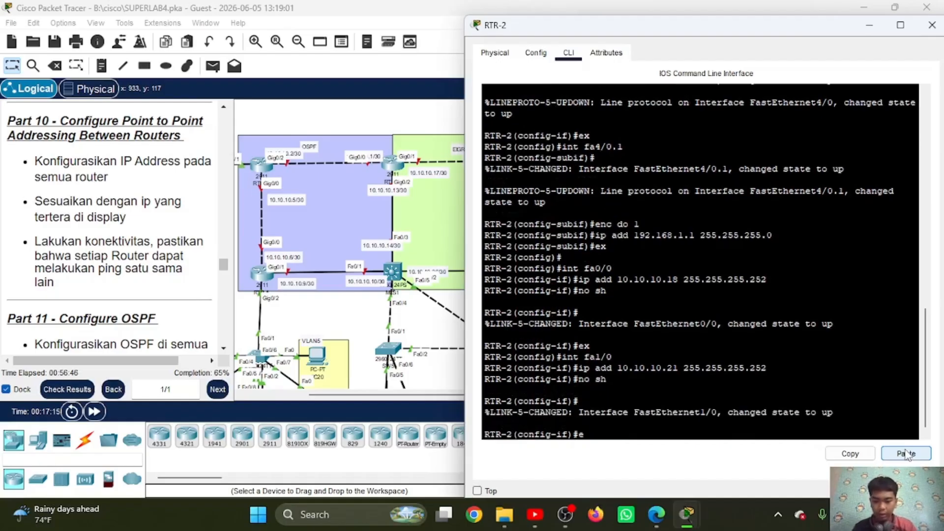
pyautogui.press('Return')
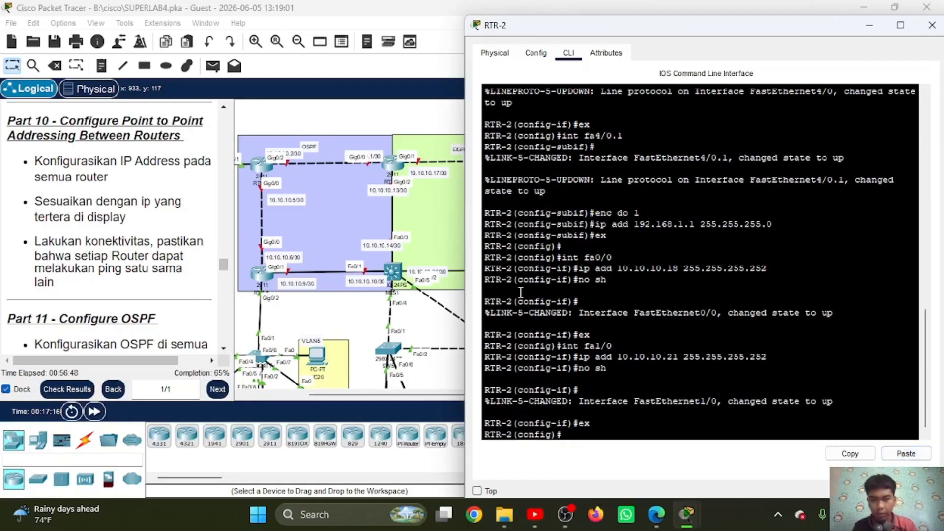
# Step: Open RTR-1's command line from the topology and move its window clear of the router address labels
pyautogui.hscroll(1, 400, 195)
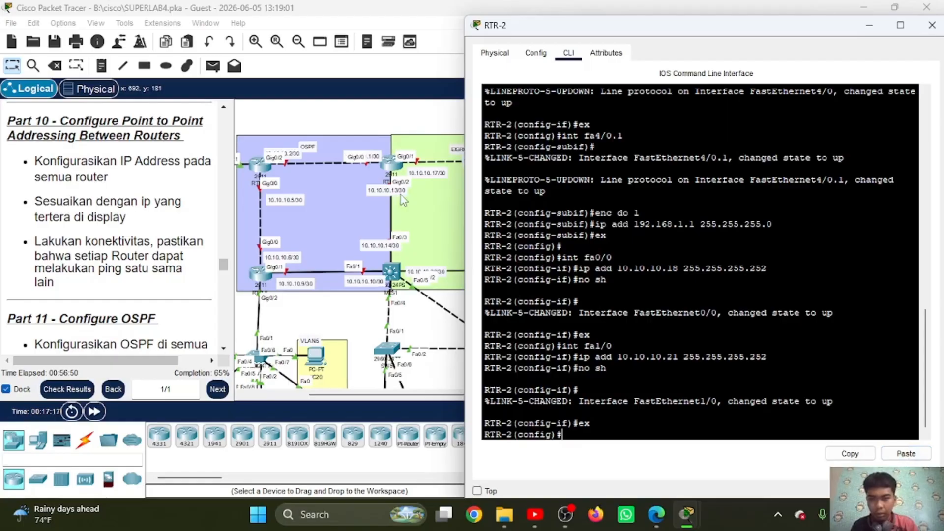
pyautogui.click(385, 166)
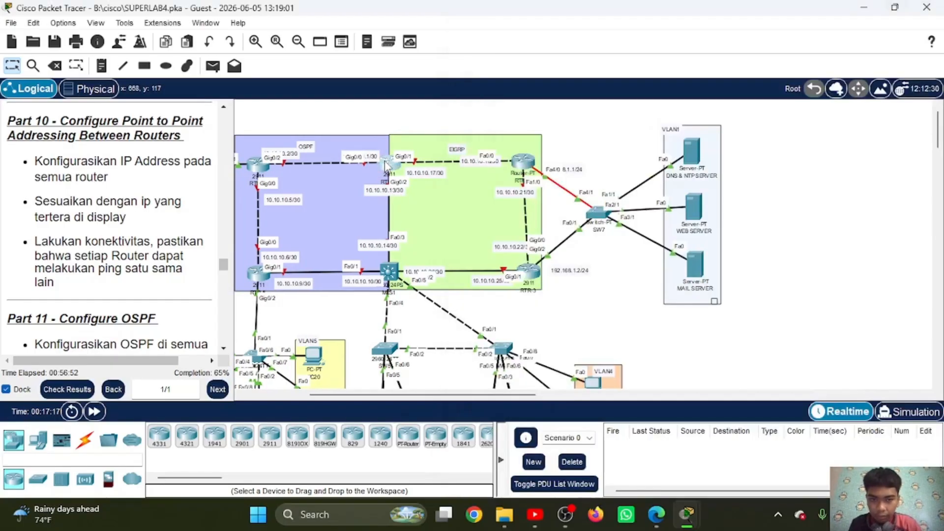
pyautogui.click(398, 164)
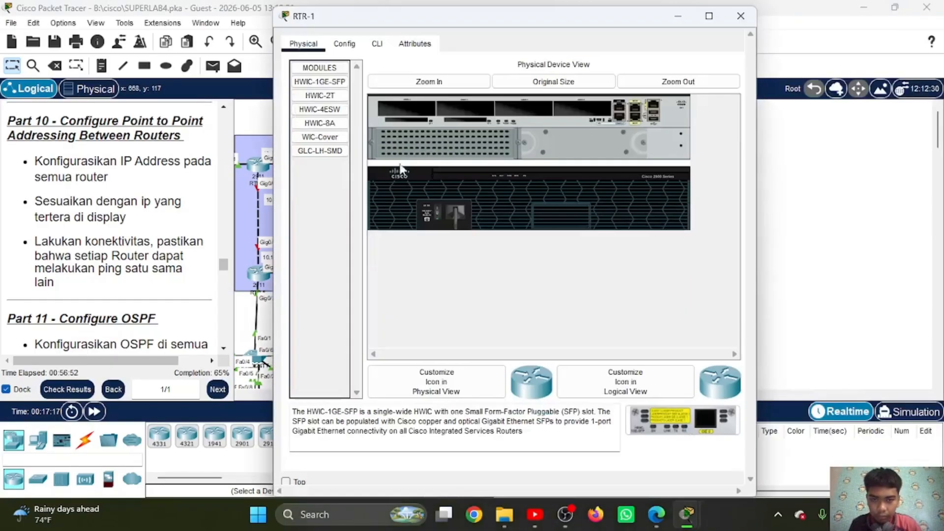
pyautogui.click(376, 46)
pyautogui.moveTo(401, 17); pyautogui.dragTo(584, 29)
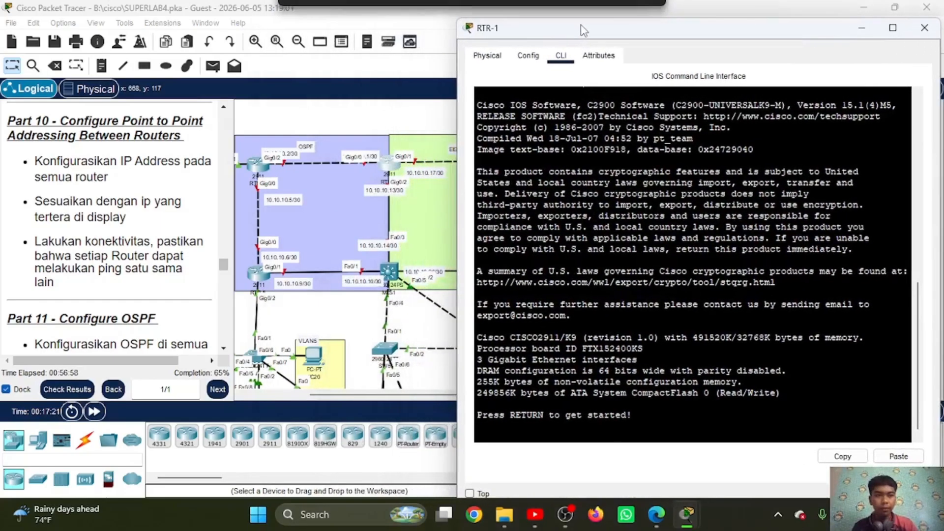
# Step: Start RTR-1's console session, enter privileged mode with the enable password and go to global configuration with conf t
pyautogui.click(625, 295)
pyautogui.press('Return')
pyautogui.write('en')
pyautogui.press('Return')
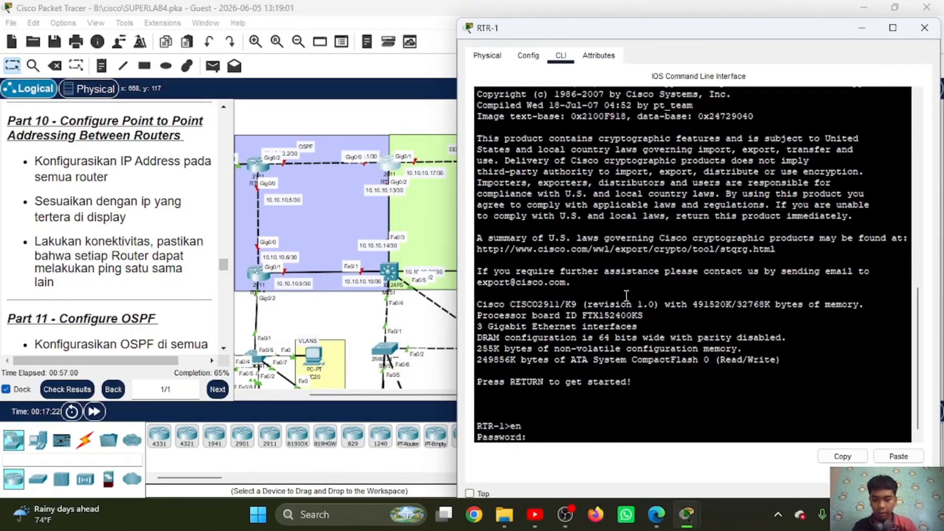
pyautogui.press('Return')
pyautogui.write('conf t')
pyautogui.press('Return')
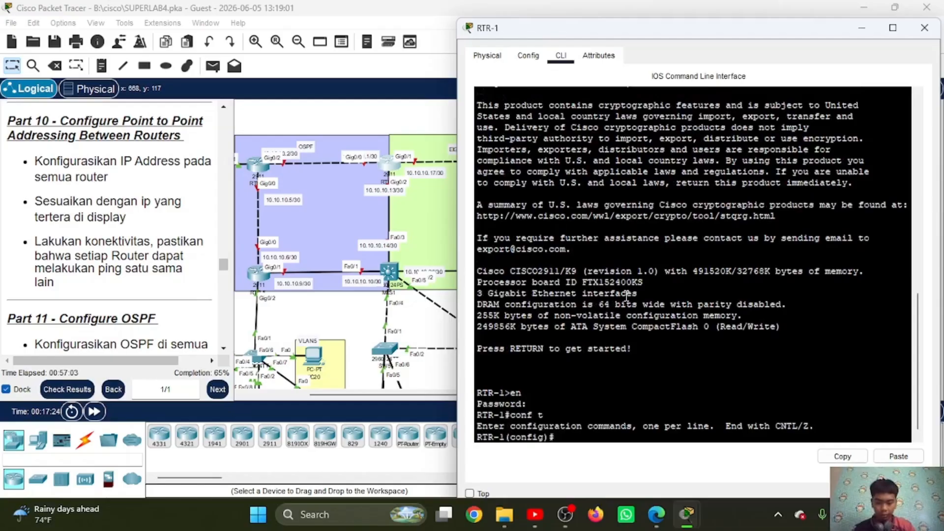
# Step: Assign 10.10.10.1 with mask 255.255.255.252 to interface gi0/0 on RTR-1, reusing the copied mask
pyautogui.write('int ')
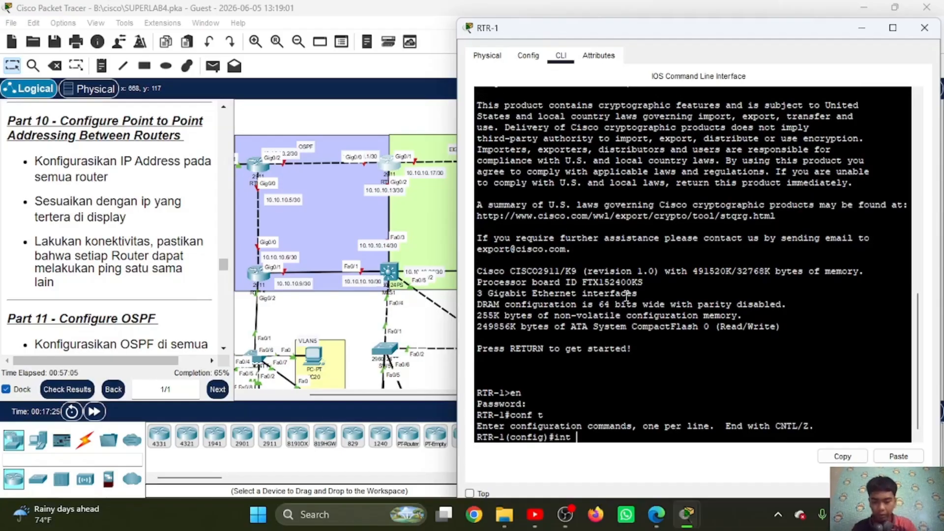
pyautogui.write('gi0/0')
pyautogui.press('Return')
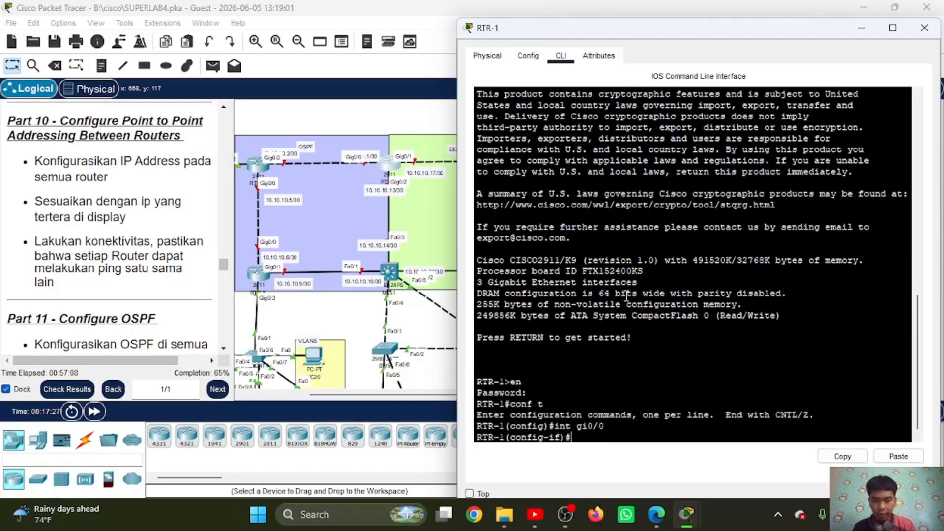
pyautogui.write('ip add ')
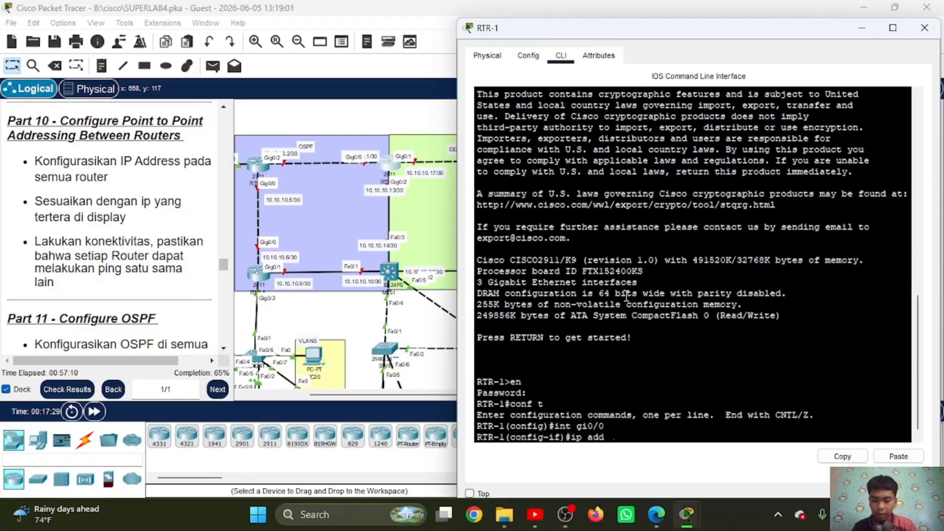
pyautogui.write('10.10.10')
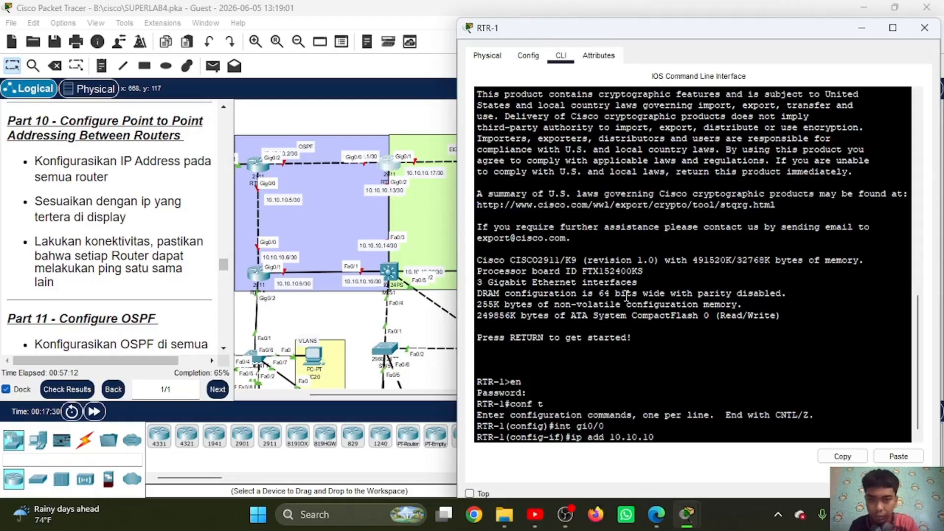
pyautogui.write('.')
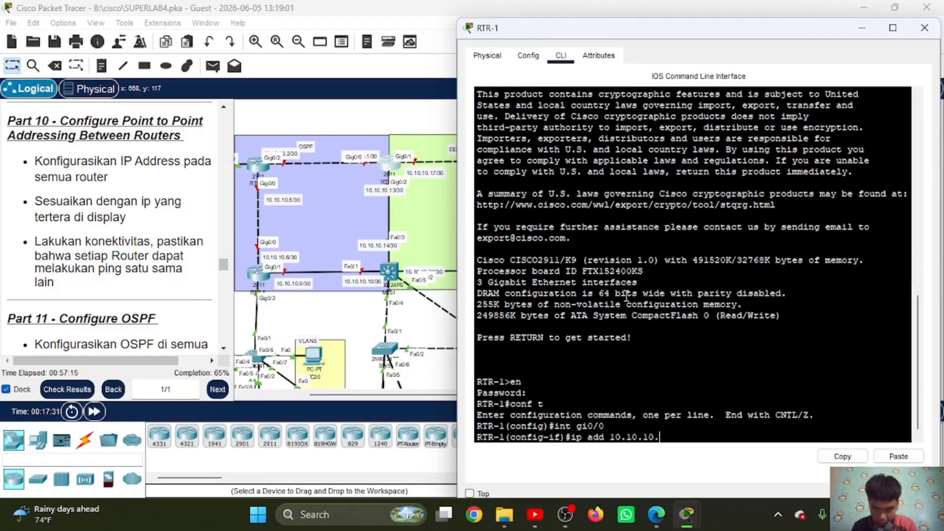
pyautogui.write('1')
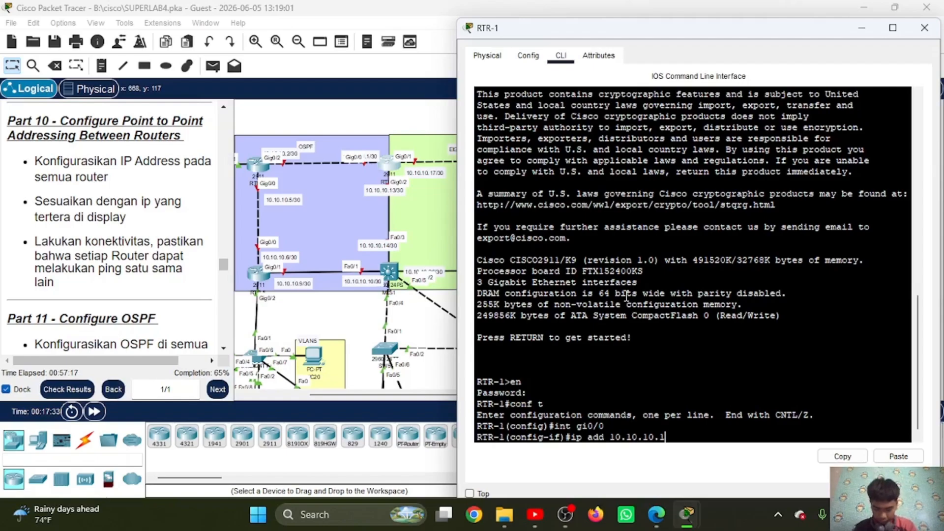
pyautogui.click(898, 456)
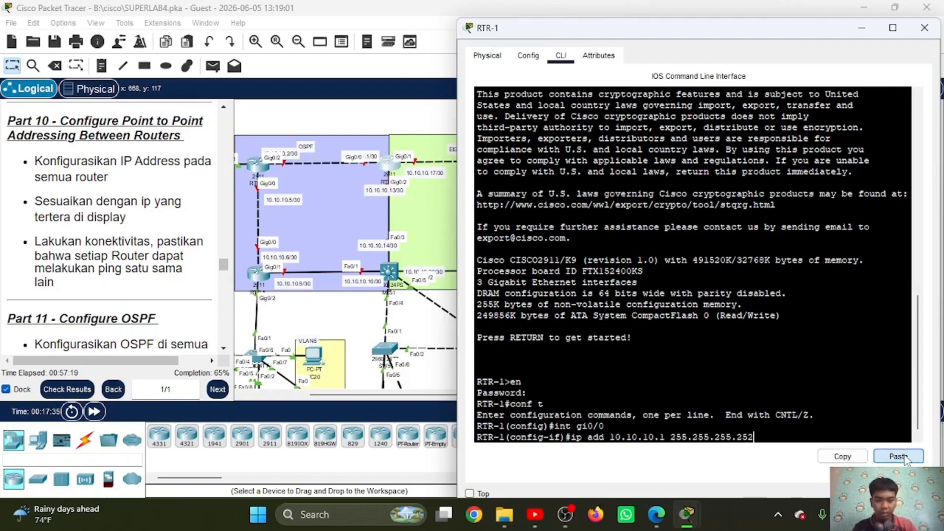
pyautogui.press('Return')
# Step: Enable RTR-1's gi0/0 with no sh and exit its interface configuration
pyautogui.write('no sh')
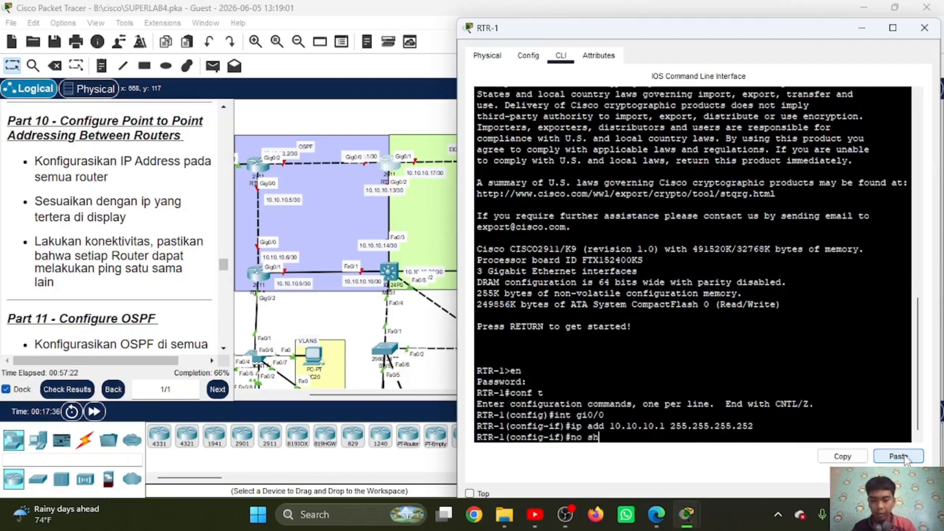
pyautogui.press('Return')
pyautogui.press('Return')
pyautogui.write('ex')
pyautogui.press('Return')
# Step: Assign 10.10.10.17 with mask 255.255.255.252 to interface gi0/1 on RTR-1, reusing the copied mask
pyautogui.write('ig)#i')
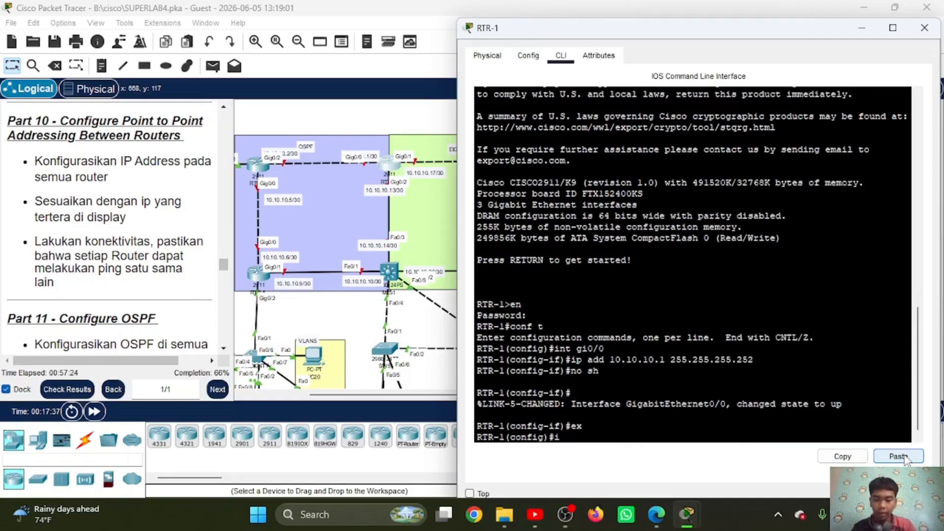
pyautogui.write('nt gi')
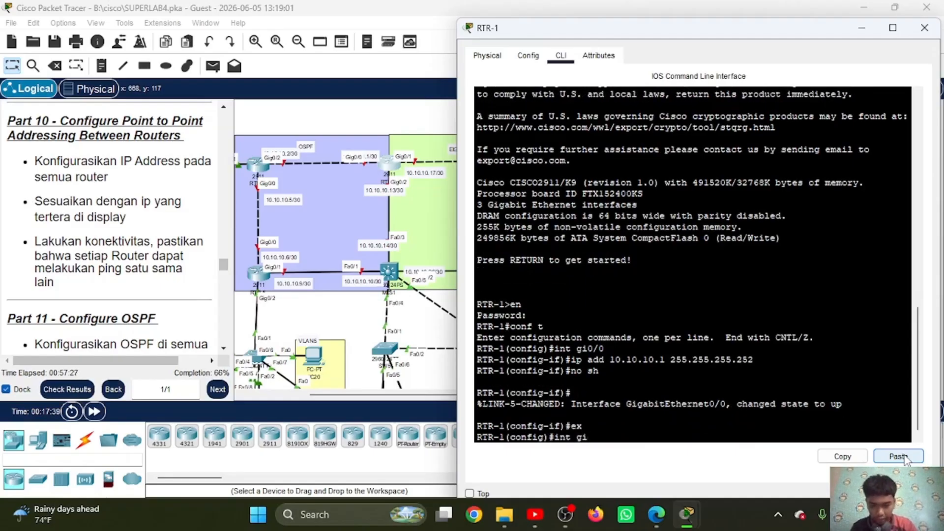
pyautogui.write('0/1')
pyautogui.press('Return')
pyautogui.write('ip ')
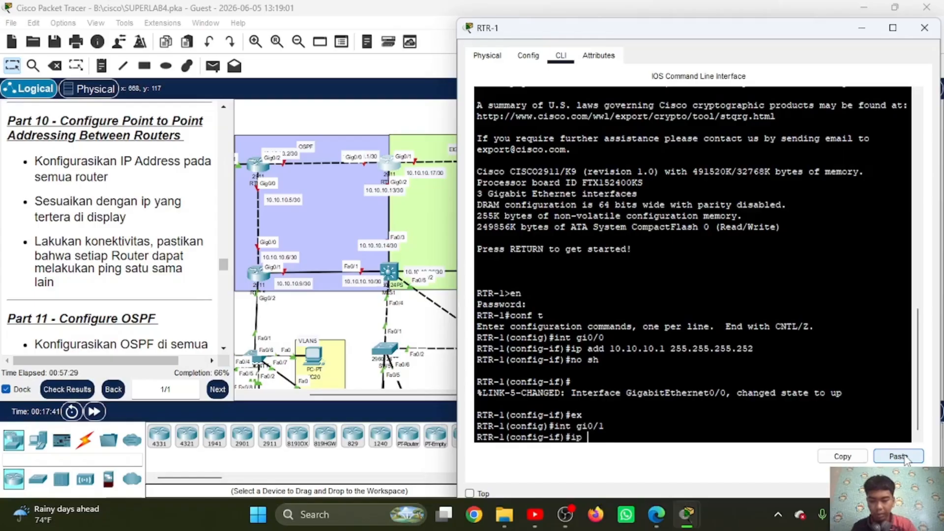
pyautogui.write('add 10.10.10')
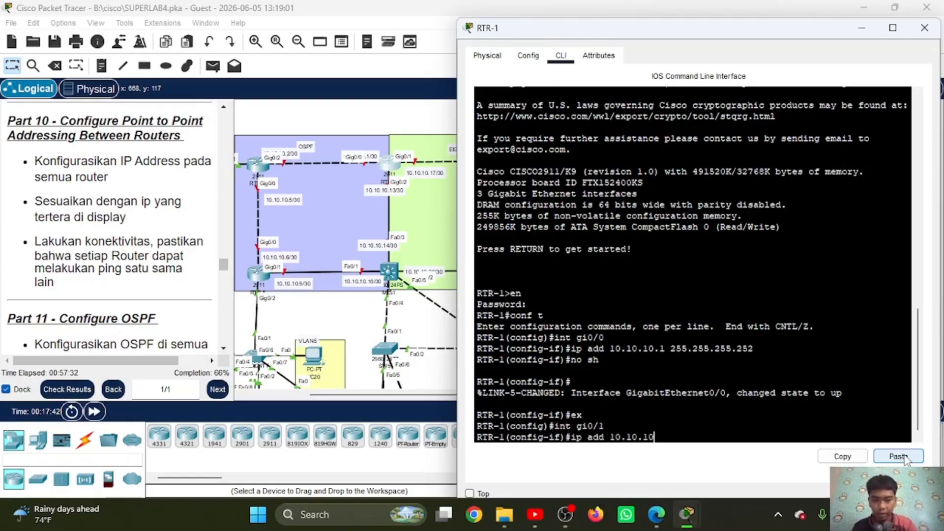
pyautogui.write('.17')
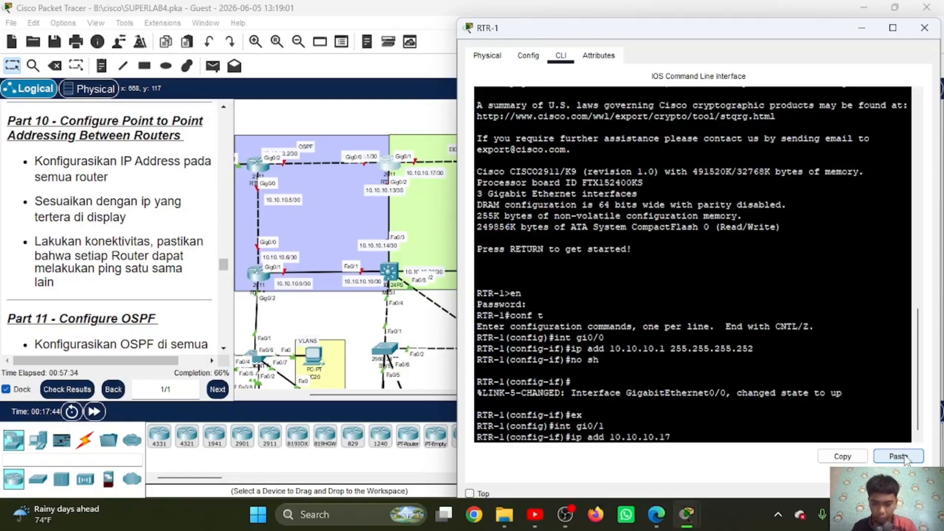
pyautogui.press('Return')
pyautogui.press('Up')
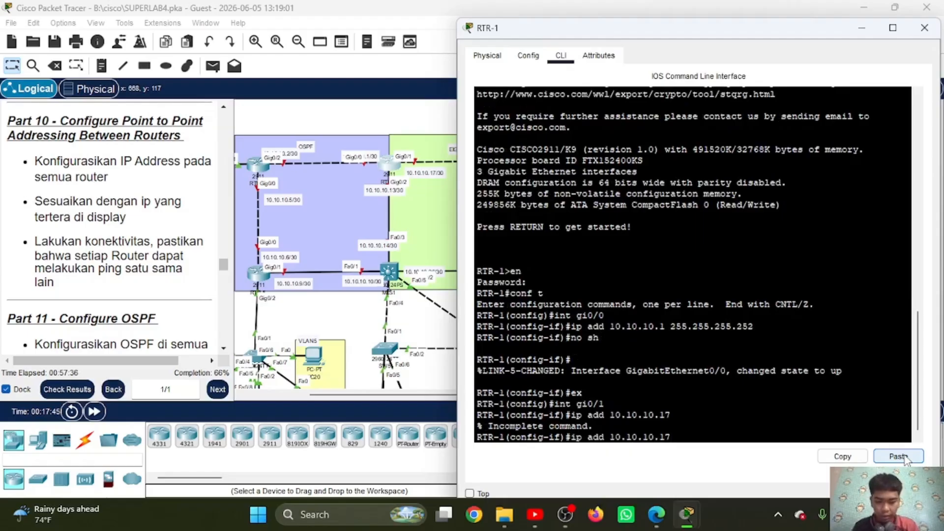
pyautogui.click(898, 456)
pyautogui.press('Return')
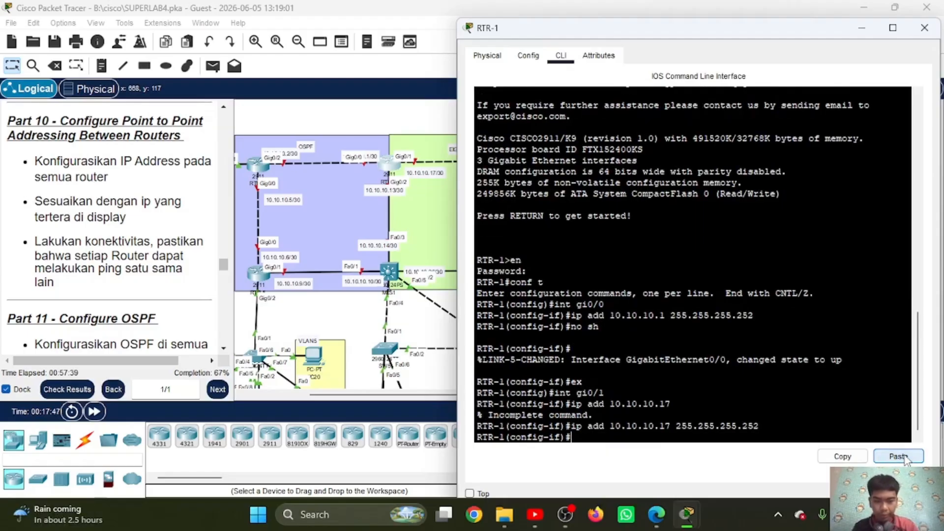
# Step: Enable RTR-1's gi0/1 with no sh and exit its interface configuration
pyautogui.write('no sh')
pyautogui.press('Return')
pyautogui.write('e')
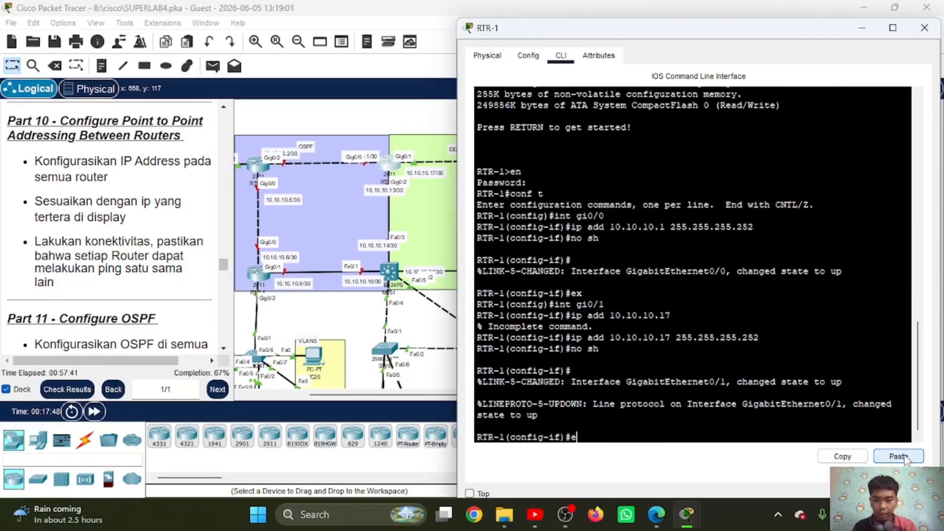
pyautogui.write('x')
pyautogui.press('Return')
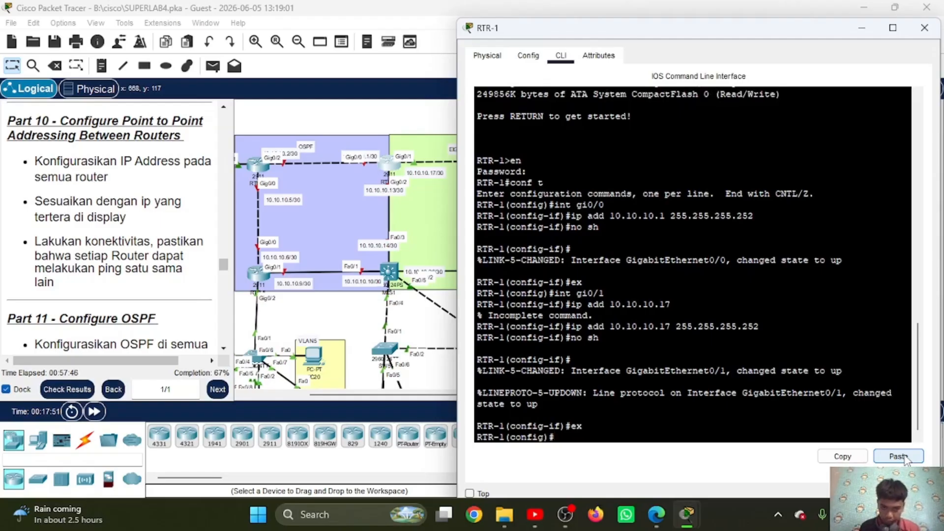
pyautogui.write('int gi0')
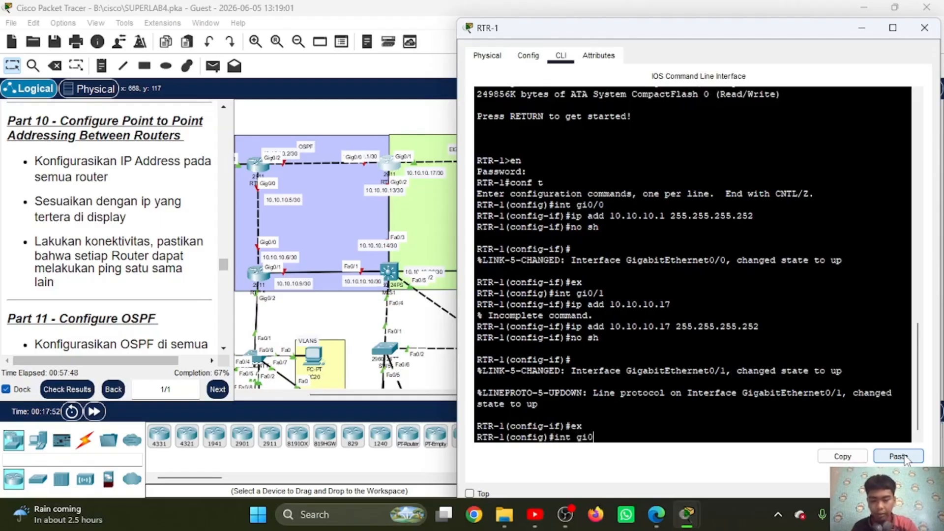
pyautogui.write('/1')
pyautogui.press('Return')
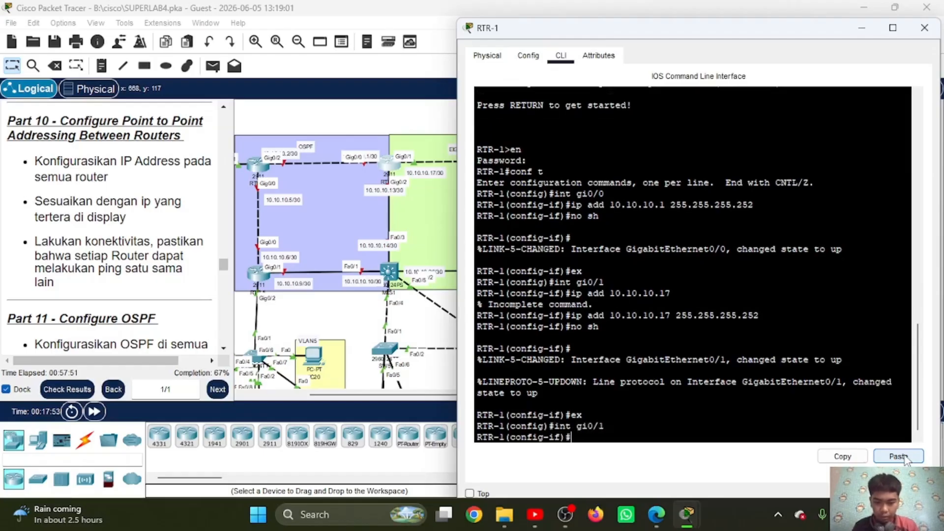
pyautogui.write('ex')
pyautogui.press('Return')
# Step: Assign 10.10.10.13 with mask 255.255.255.252 to interface gi0/2 on RTR-1, reusing the copied mask
pyautogui.write('int gi')
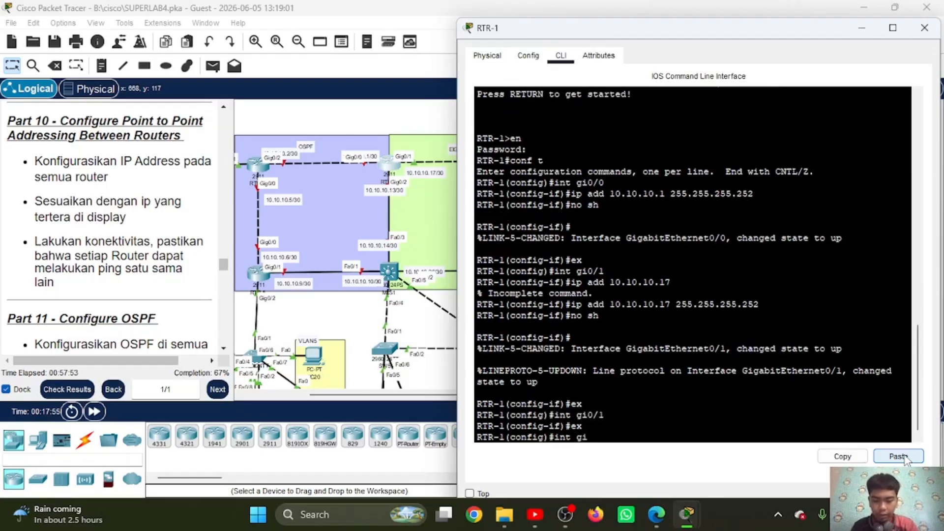
pyautogui.write('0/2')
pyautogui.press('Return')
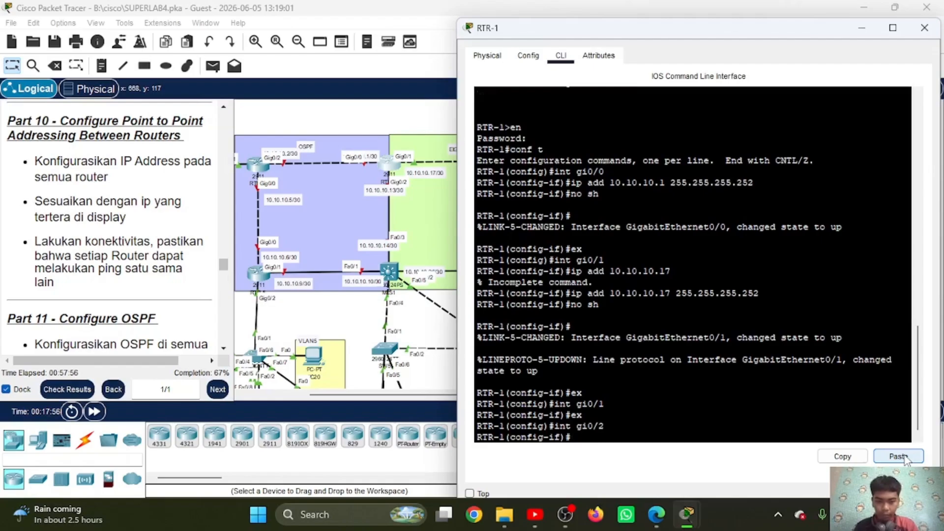
pyautogui.write('ip add 10.10')
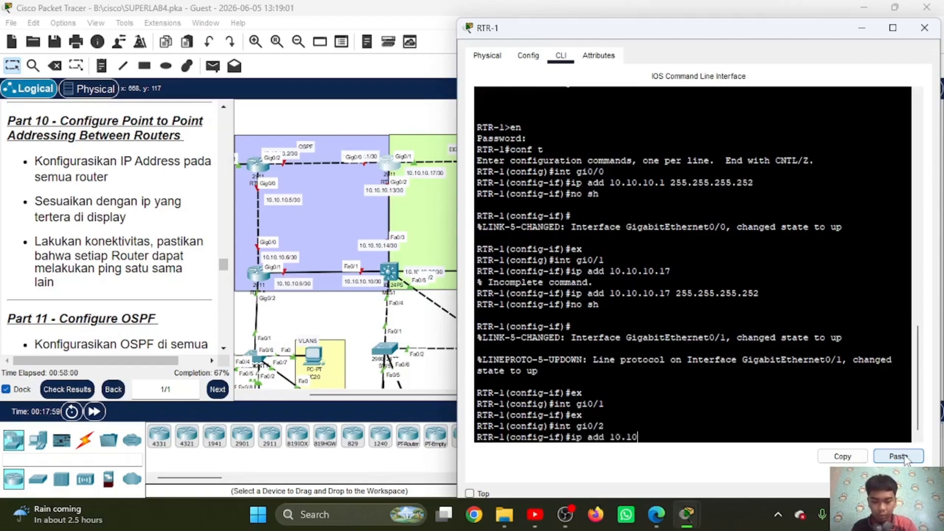
pyautogui.write('.10.3')
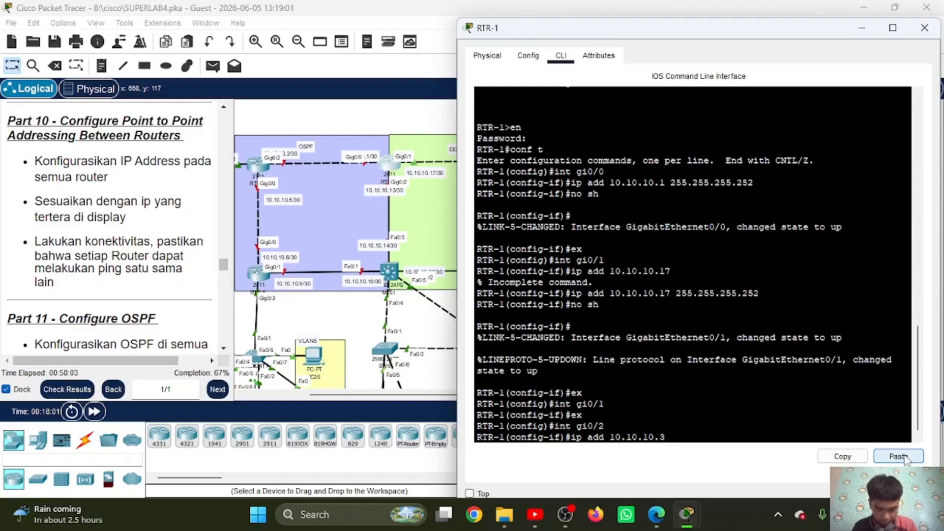
pyautogui.press('BackSpace')
pyautogui.write('13')
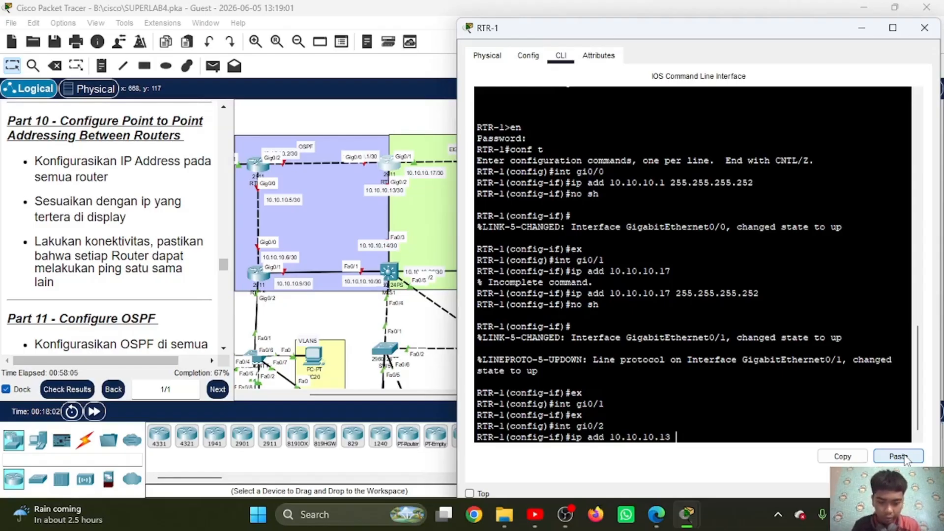
pyautogui.click(904, 458)
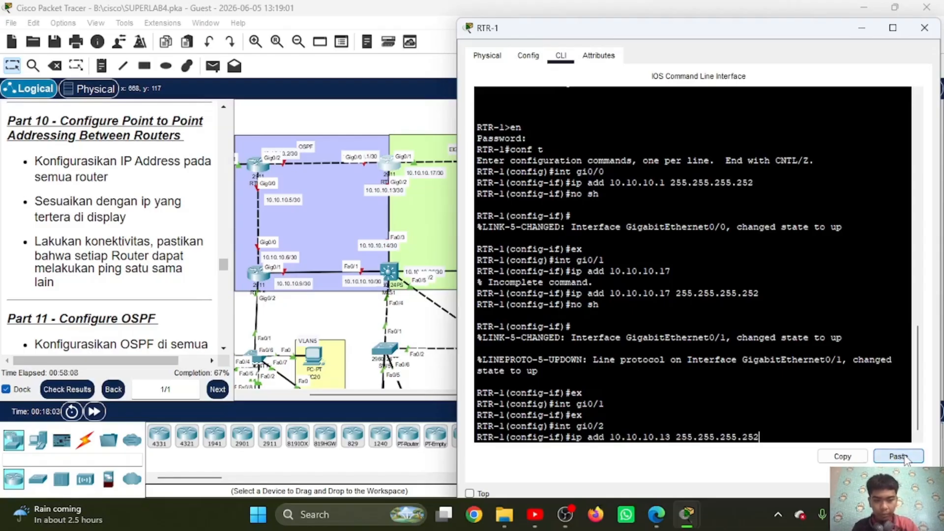
pyautogui.press('Return')
# Step: Enable RTR-1's gi0/2 with no sh and exit its interface configuration
pyautogui.write('no sh')
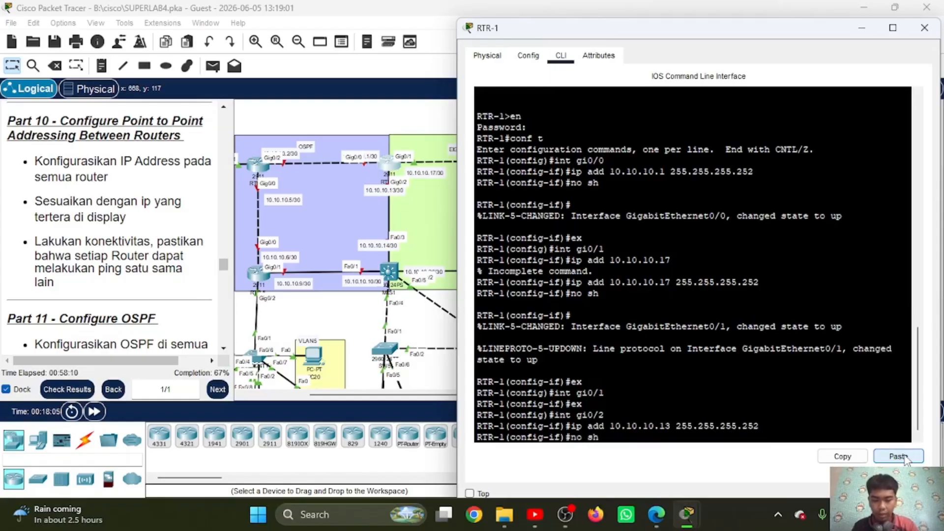
pyautogui.press('Return')
pyautogui.write('ex')
pyautogui.press('Return')
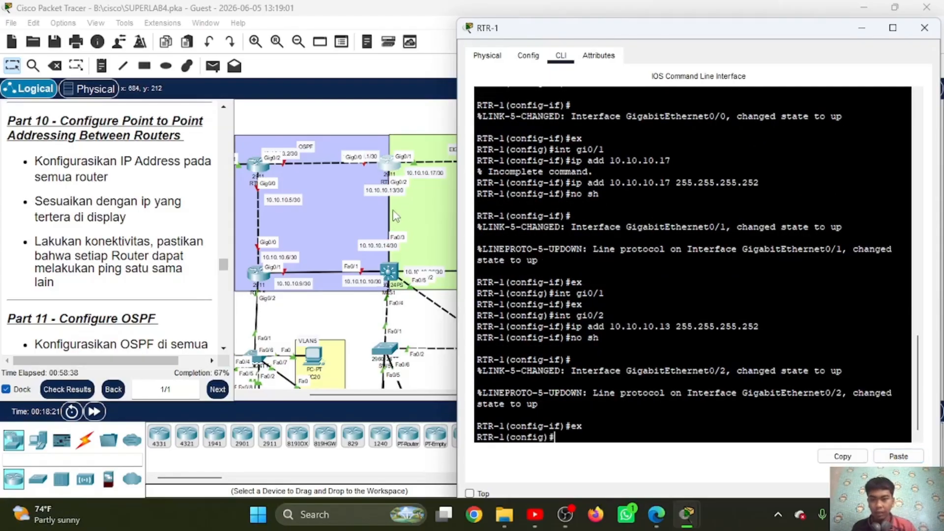
# Step: Open RTR-4's command line, enter privileged mode with the enable password, and start global configuration with conf t
pyautogui.click(258, 174)
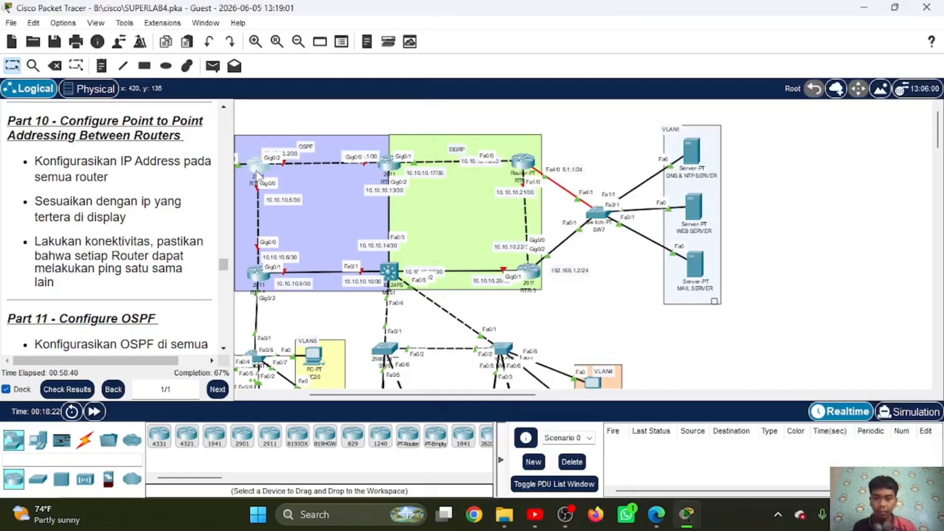
pyautogui.click(258, 175)
pyautogui.click(377, 44)
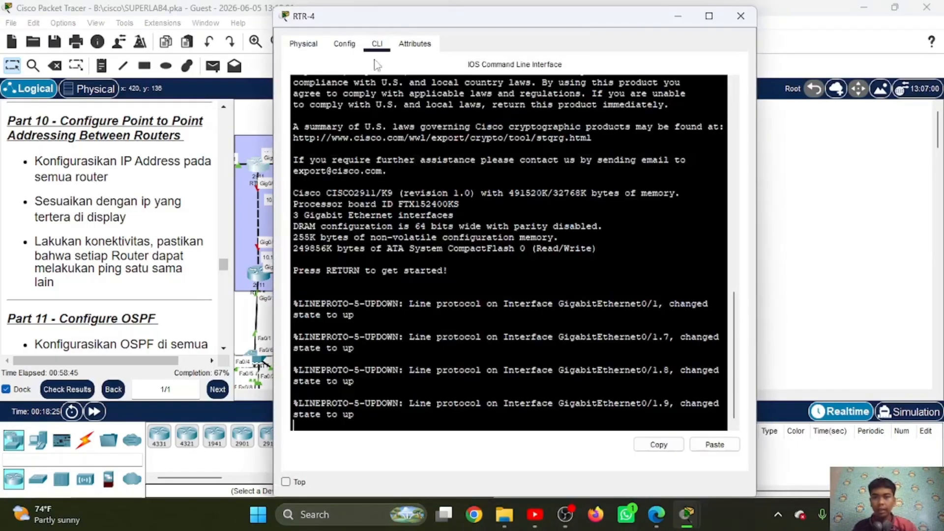
pyautogui.press('Return')
pyautogui.write('en')
pyautogui.press('Return')
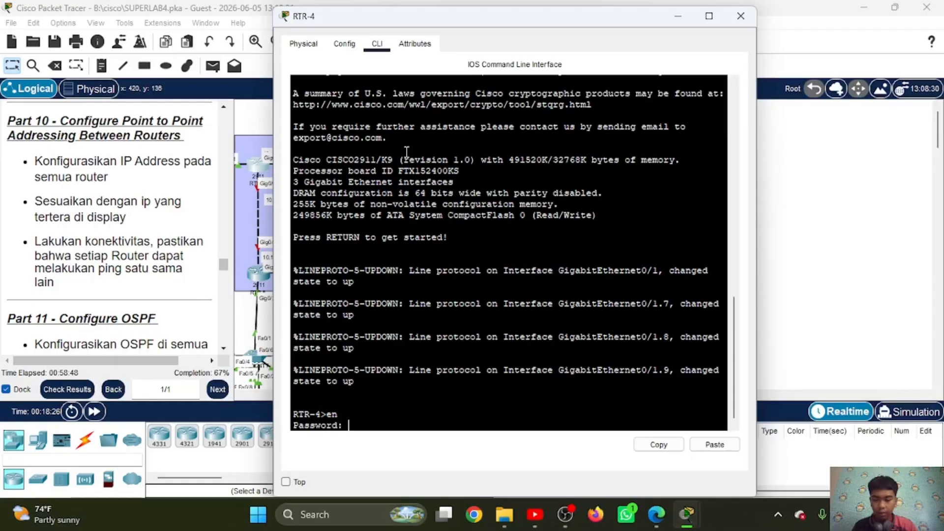
pyautogui.press('Return')
pyautogui.write('conf t')
pyautogui.press('Return')
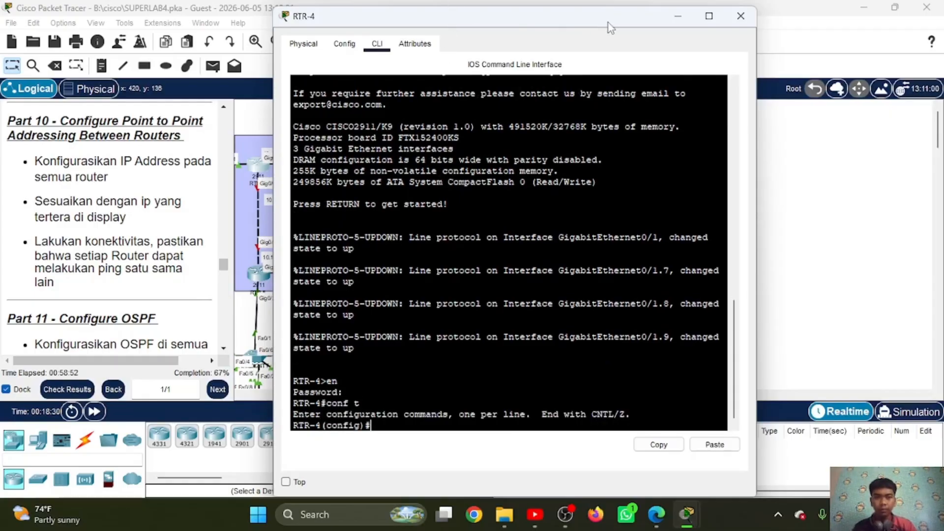
pyautogui.moveTo(563, 19); pyautogui.dragTo(764, 34)
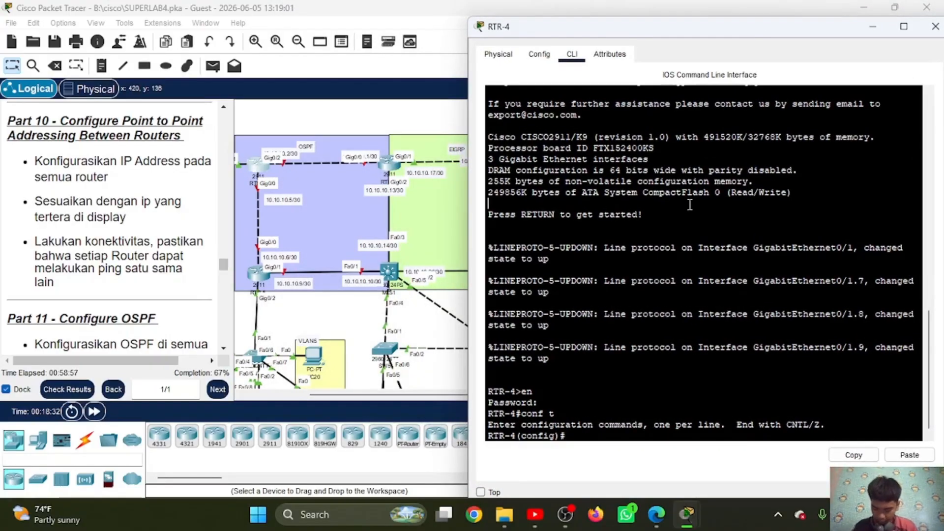
# Step: Assign 10.10.10.2 with mask 255.255.255.252 to interface gi0/2 on RTR-4, correcting the mistyped ip add command
pyautogui.write('int gi0')
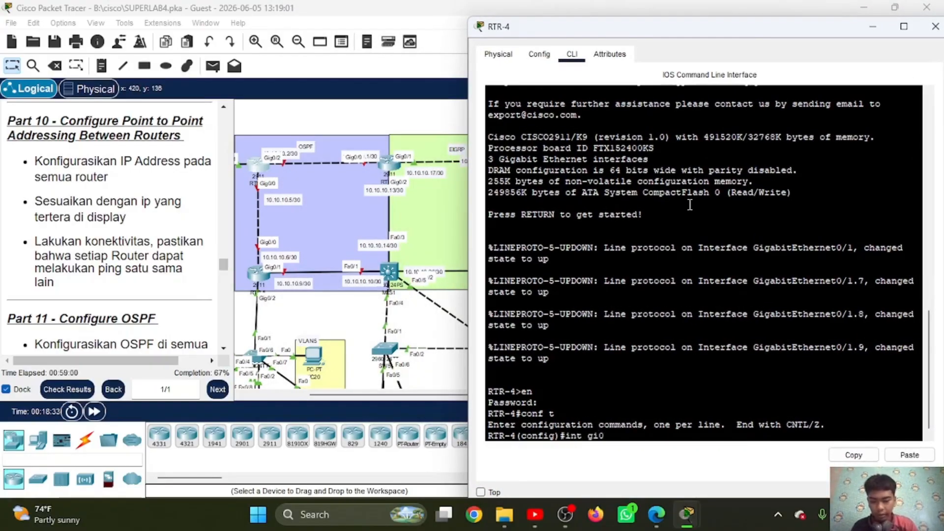
pyautogui.write('/2')
pyautogui.press('Return')
pyautogui.write('ip d')
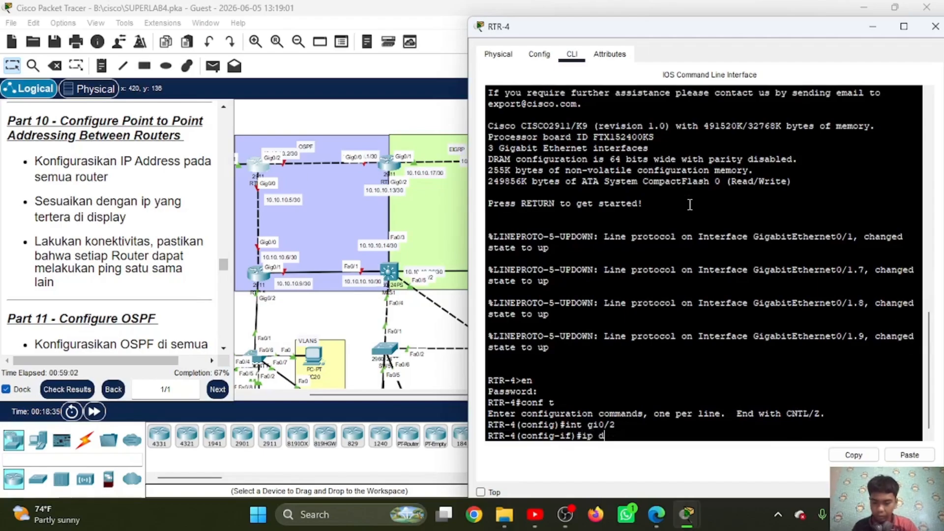
pyautogui.write('d 10.10.10')
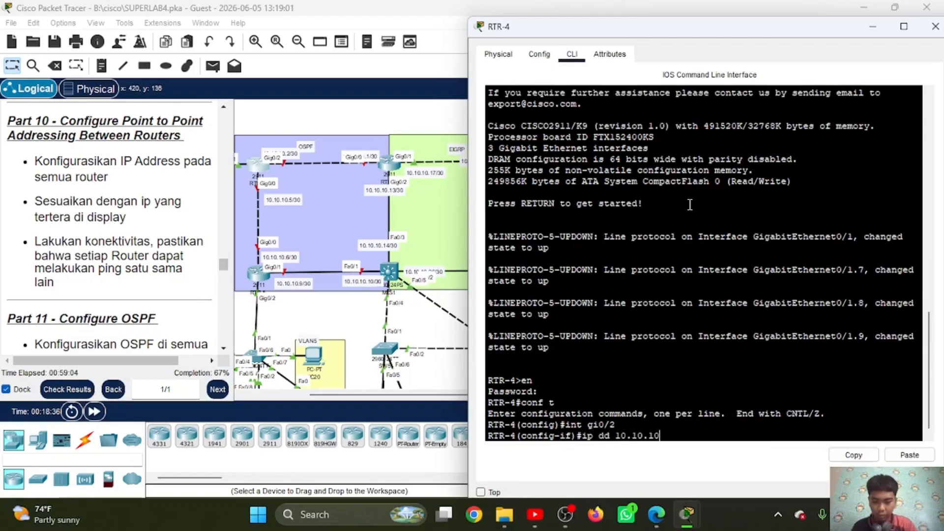
pyautogui.write('.2')
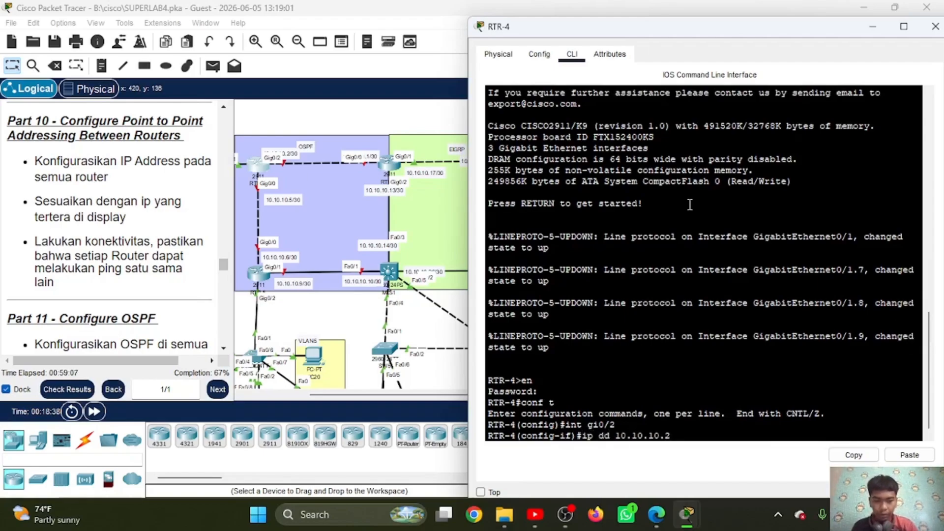
pyautogui.click(910, 455)
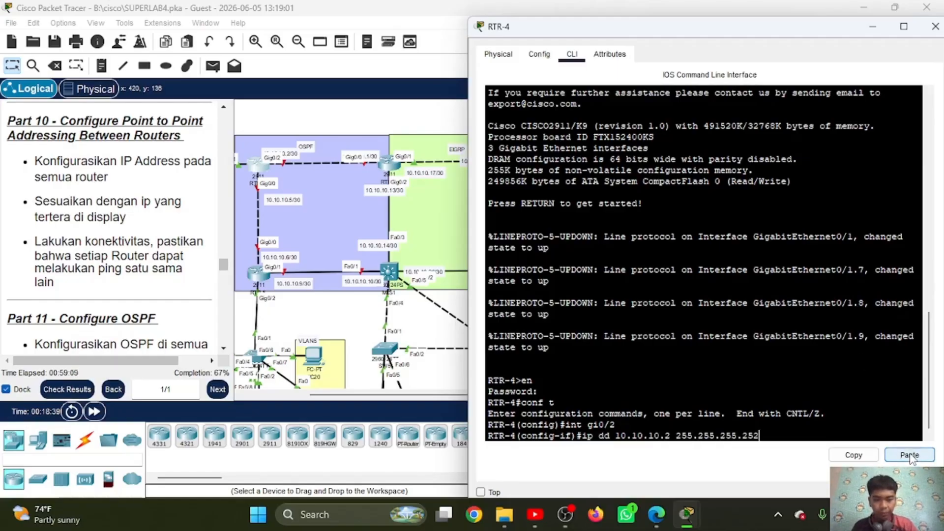
pyautogui.press('Return')
pyautogui.write('no')
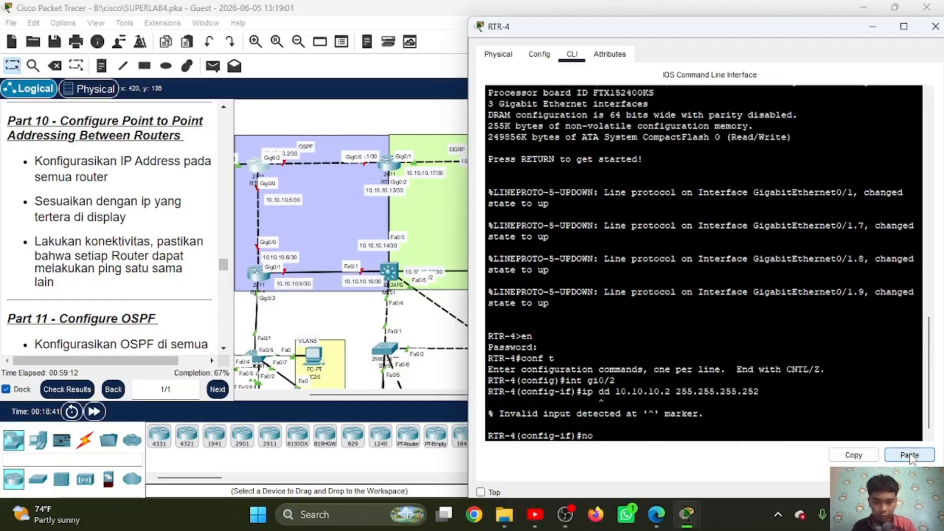
pyautogui.click(909, 455)
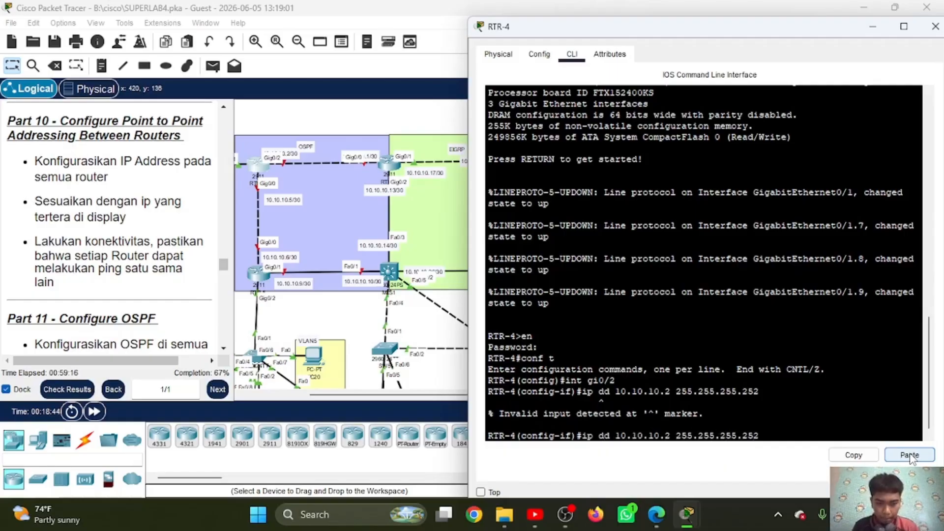
pyautogui.write('a')
pyautogui.press('Return')
# Step: Enable RTR-4's gi0/2 with no sh and exit its interface configuration
pyautogui.write('no')
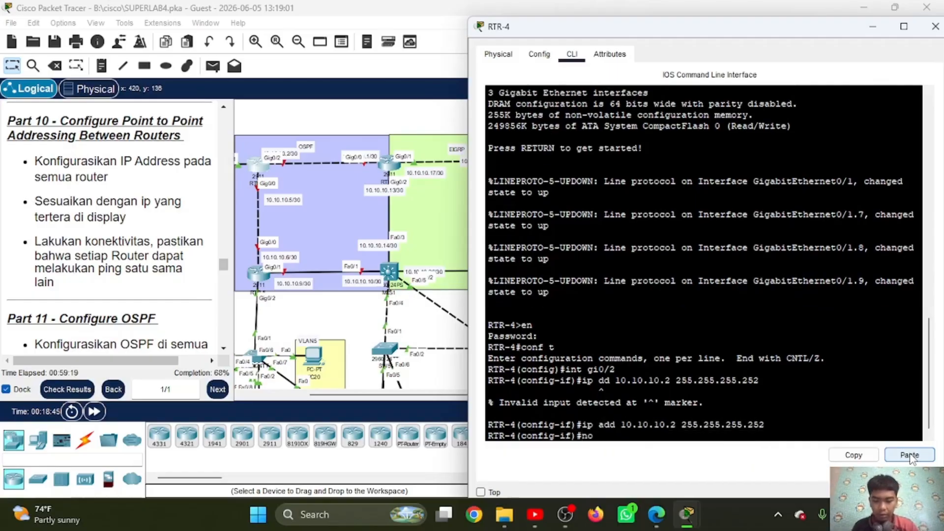
pyautogui.write(' sh')
pyautogui.press('Return')
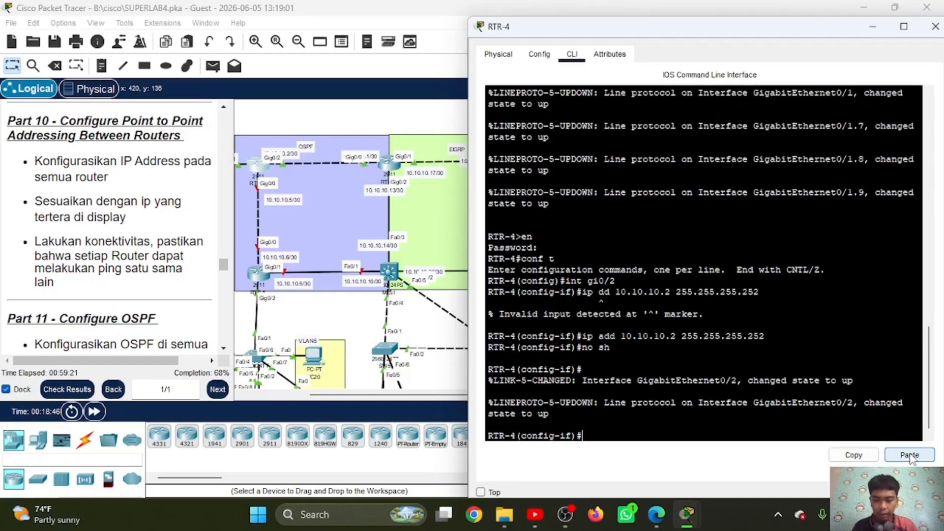
pyautogui.write('ex')
pyautogui.press('Return')
# Step: Assign 10.10.10.5 with mask 255.255.255.252 to interface gi0/0 on RTR-4, reusing the copied mask
pyautogui.write('int g')
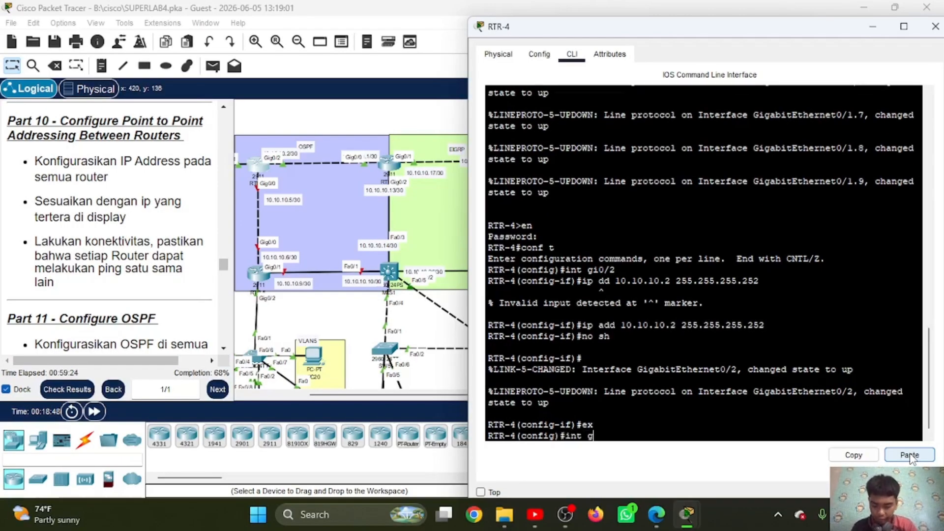
pyautogui.write('i0/')
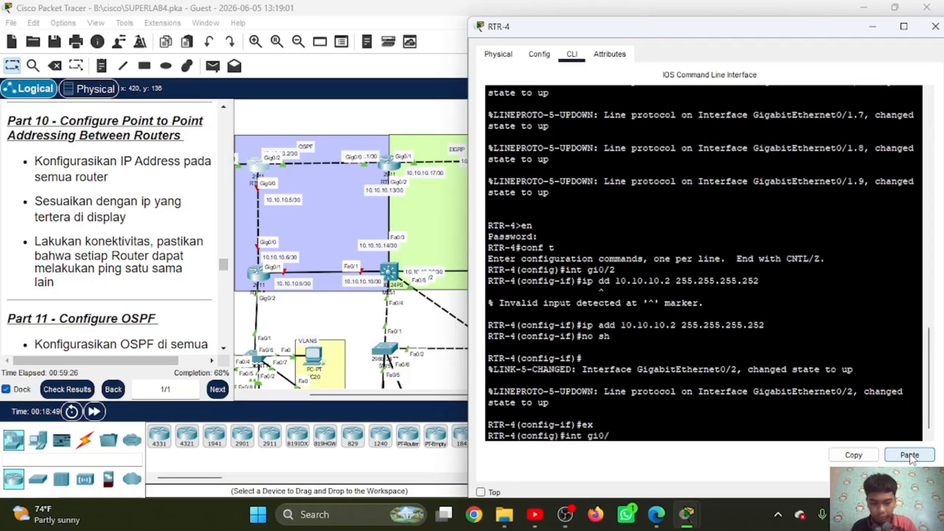
pyautogui.write('0')
pyautogui.press('Return')
pyautogui.write('ip add')
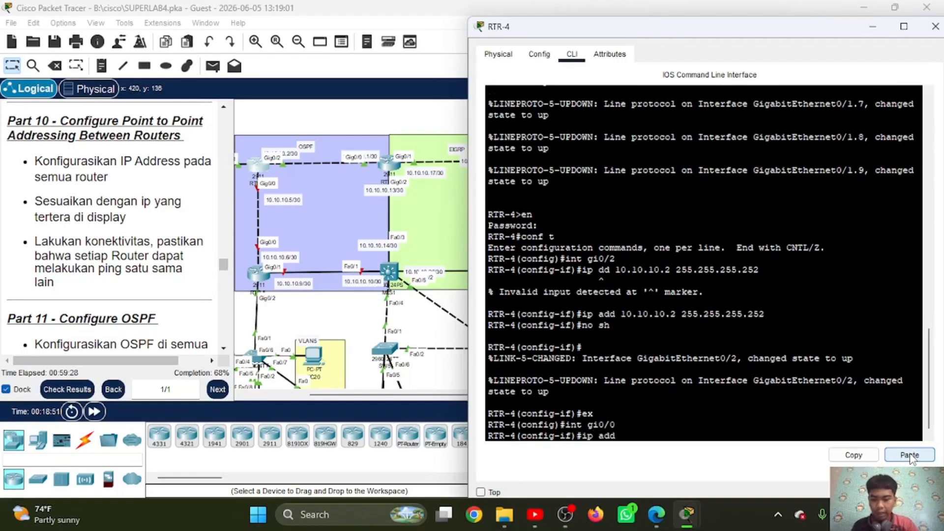
pyautogui.write(' 10.10.10.')
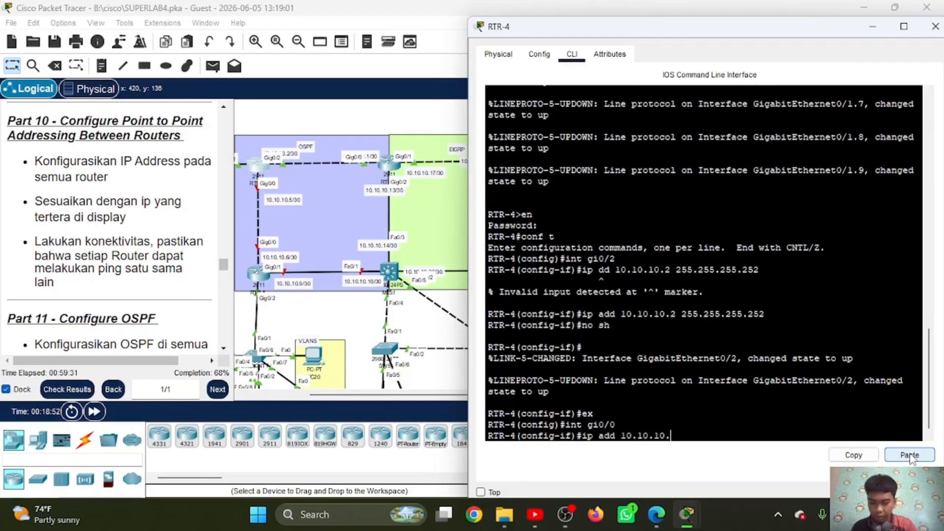
pyautogui.write('5')
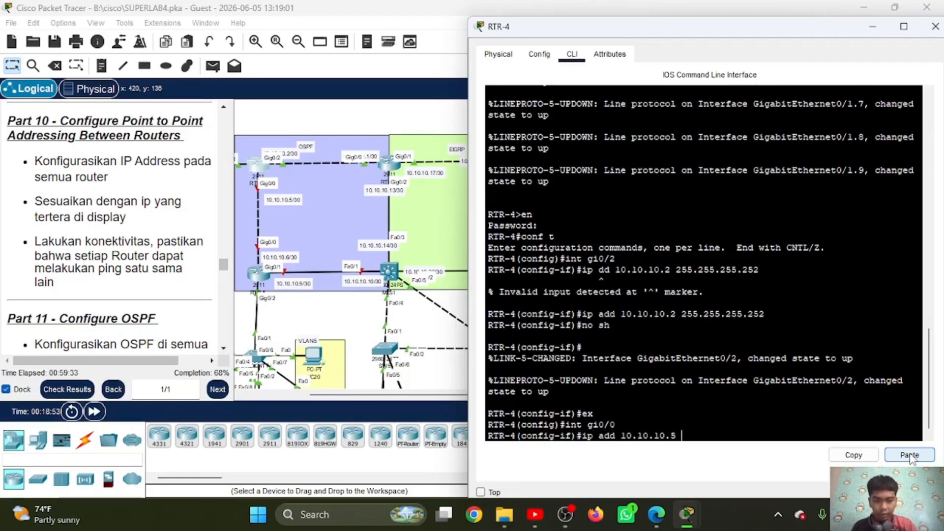
pyautogui.click(909, 455)
pyautogui.press('Return')
# Step: Enable RTR-4's gi0/0 with no sh and exit its interface configuration
pyautogui.write('no')
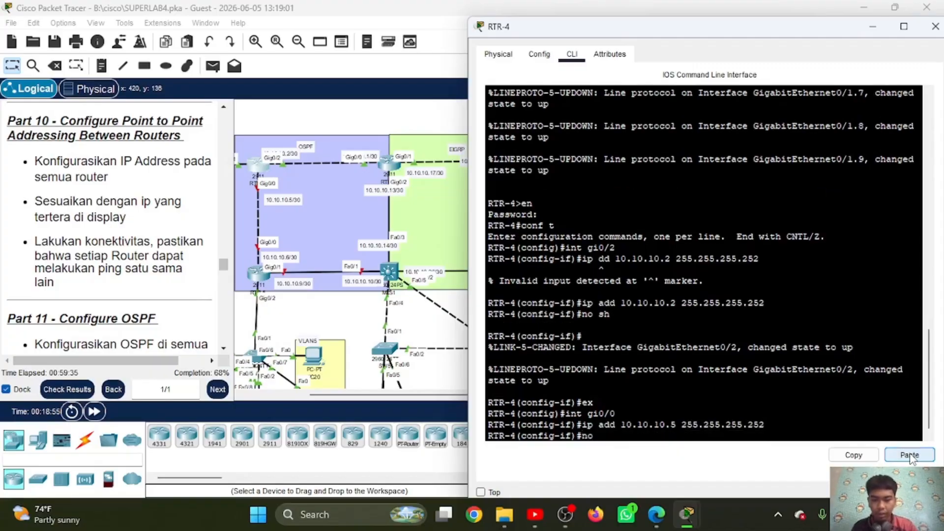
pyautogui.write(' sh')
pyautogui.press('Return')
pyautogui.press('Return')
pyautogui.write('ex')
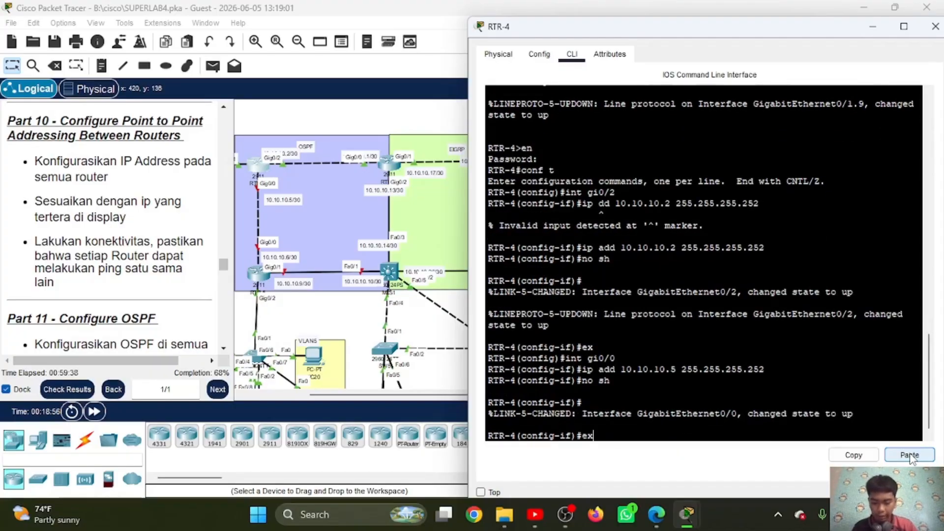
pyautogui.press('Return')
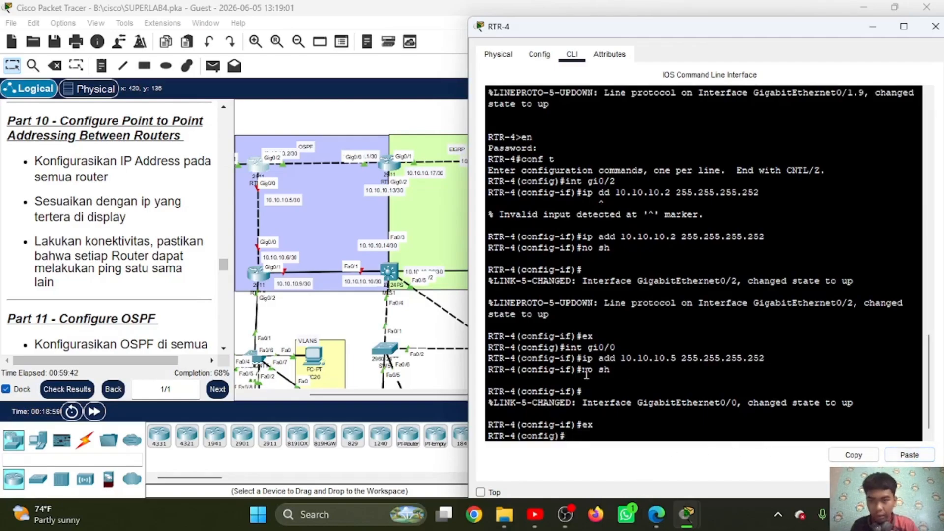
# Step: Open RTR-5's command line, enter privileged mode with the enable password, and start global configuration with conf t
pyautogui.click(255, 283)
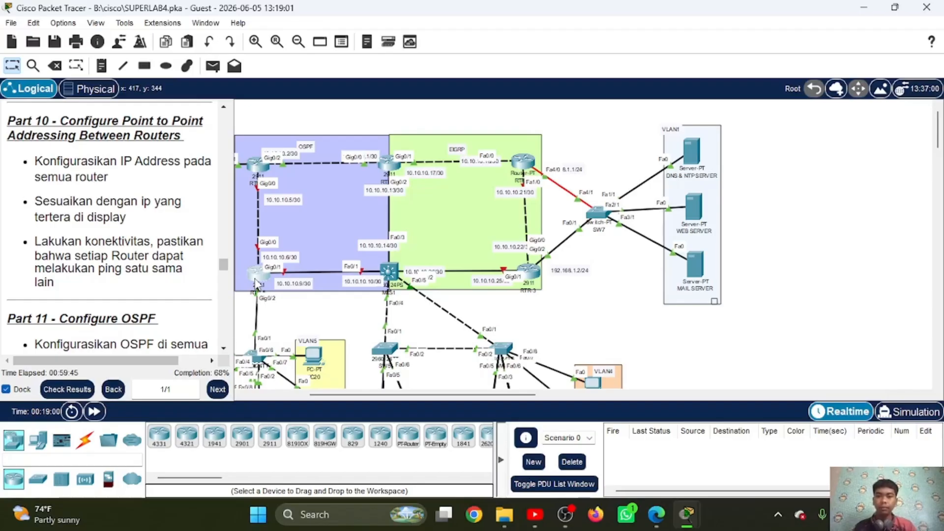
pyautogui.click(255, 284)
pyautogui.moveTo(372, 33); pyautogui.dragTo(554, 44)
pyautogui.click(559, 56)
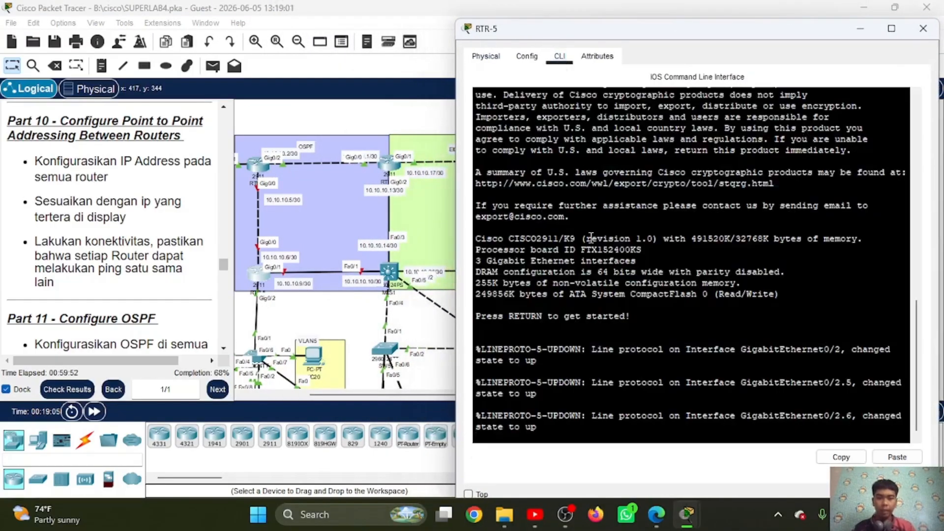
pyautogui.press('Return')
pyautogui.write('en')
pyautogui.press('Return')
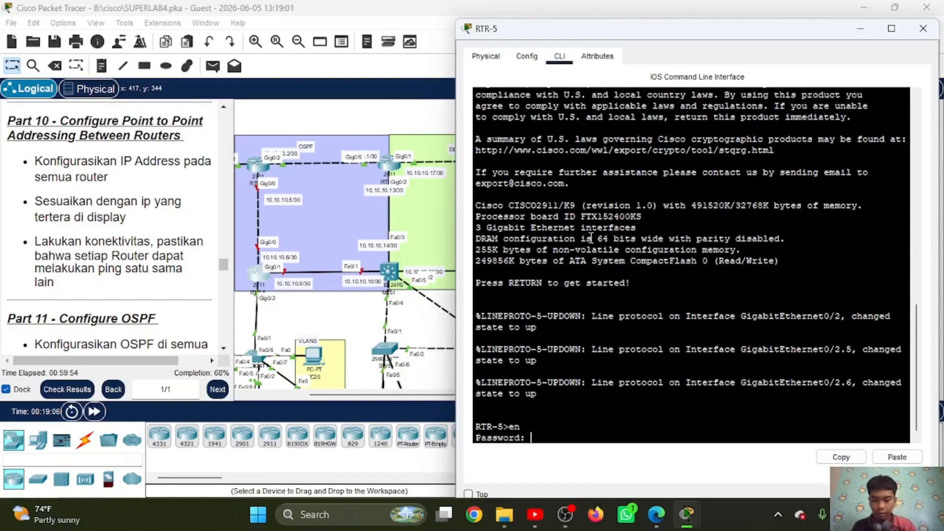
pyautogui.press('Return')
pyautogui.write('conf t')
pyautogui.press('Return')
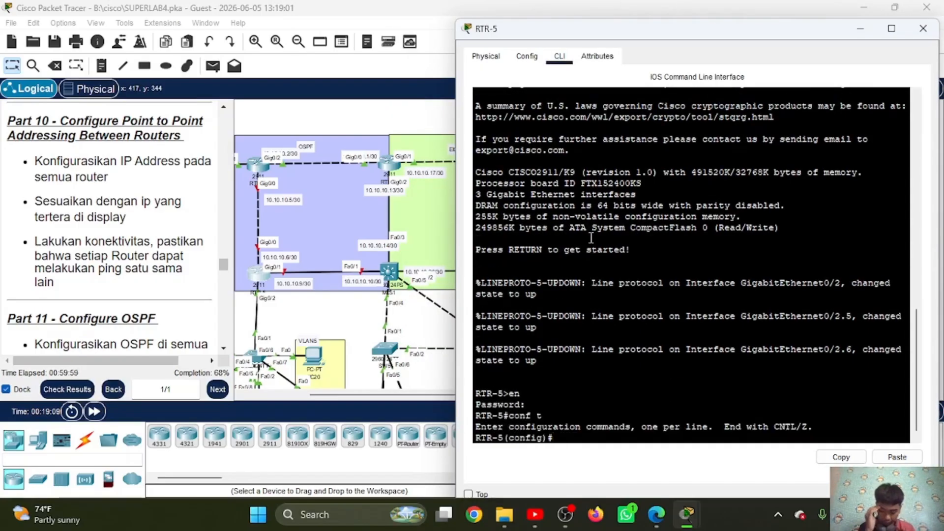
# Step: Try to assign 10.10.10.6 with ip add in RTR-5's global configuration mode, without a mask
pyautogui.write('ip add')
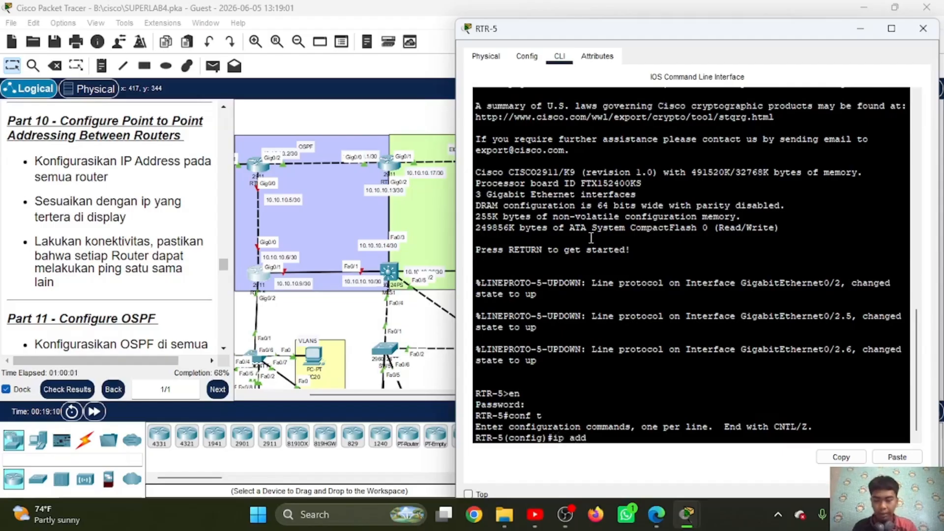
pyautogui.write(' 10.10.10')
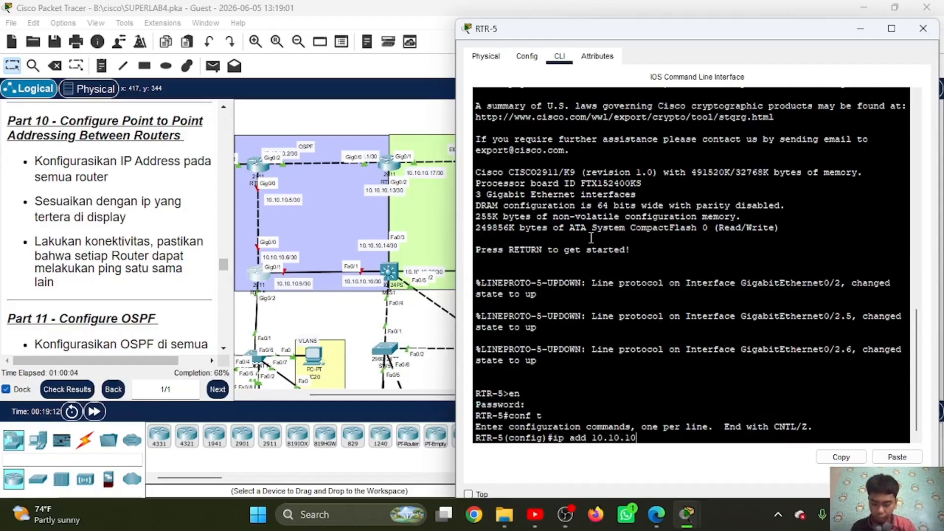
pyautogui.write('.6')
pyautogui.press('Return')
# Step: Assign 10.10.10.6 with mask 255.255.255.252 to interface gi0/0 on RTR-5, reusing the copied mask
pyautogui.write('int ')
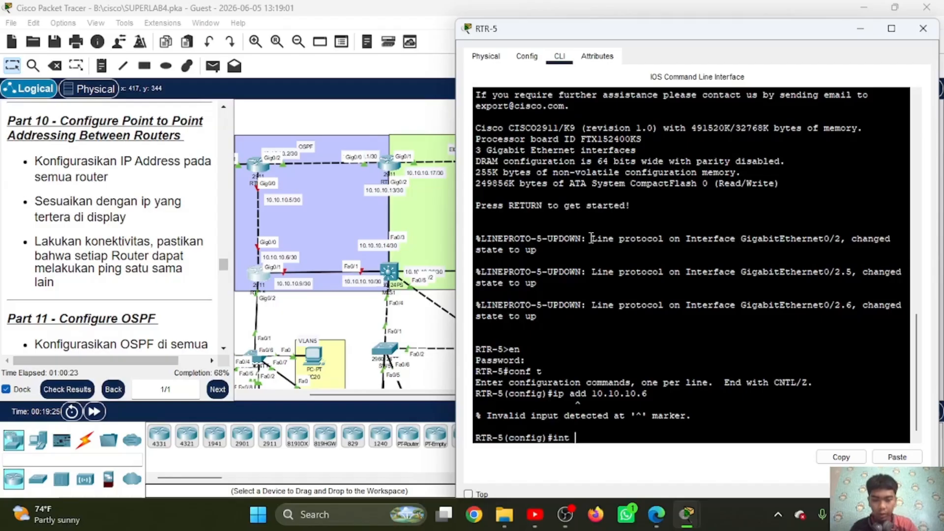
pyautogui.write('gi0/0')
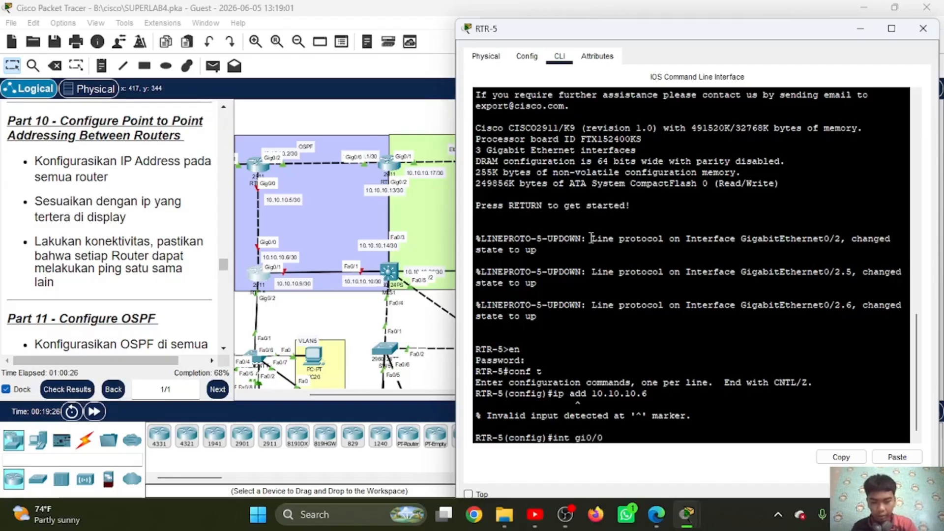
pyautogui.press('Return')
pyautogui.write('ip a')
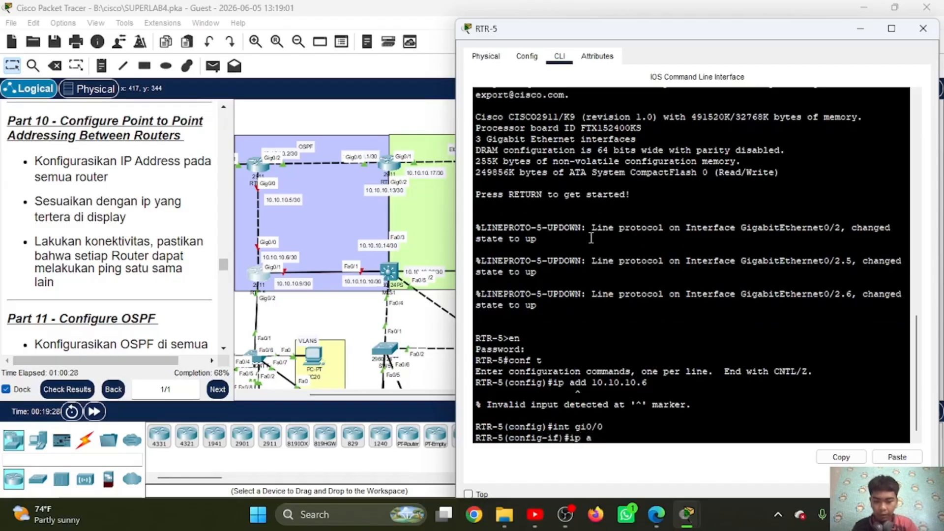
pyautogui.write('dd 10.10.10')
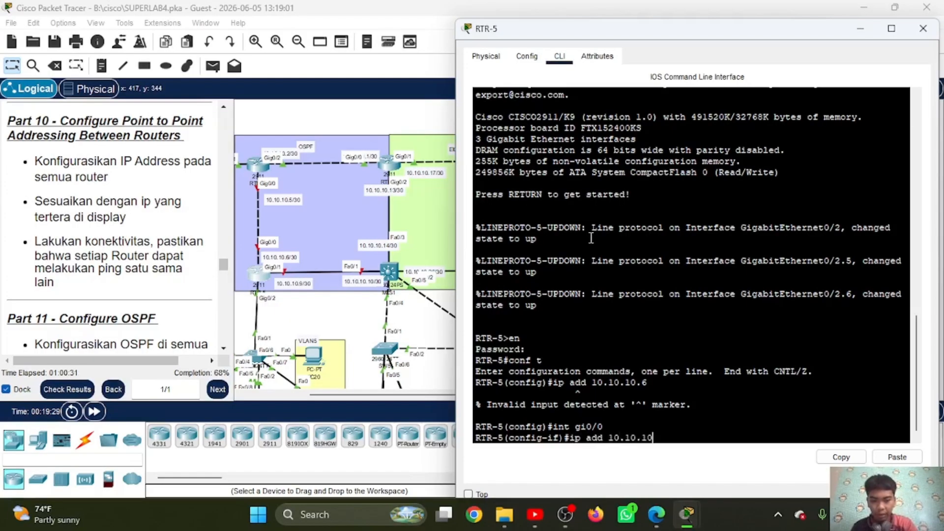
pyautogui.write('.6')
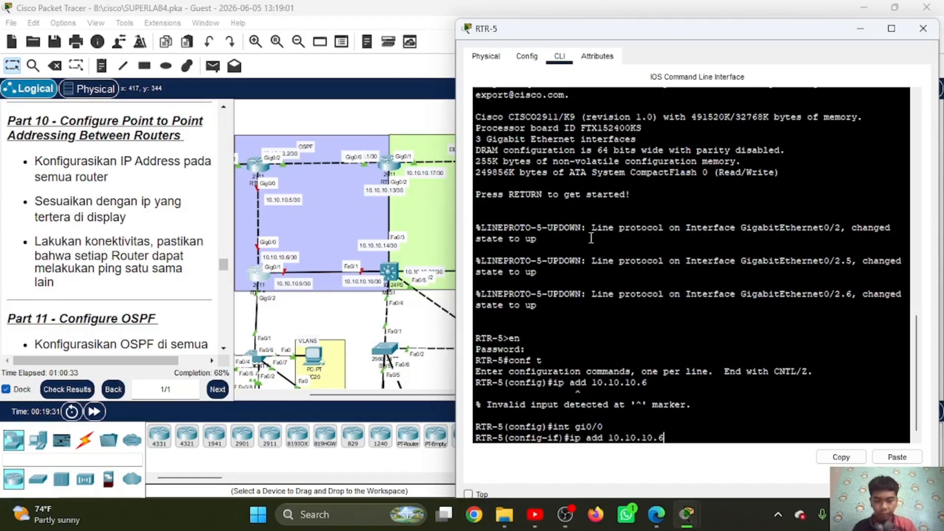
pyautogui.click(890, 461)
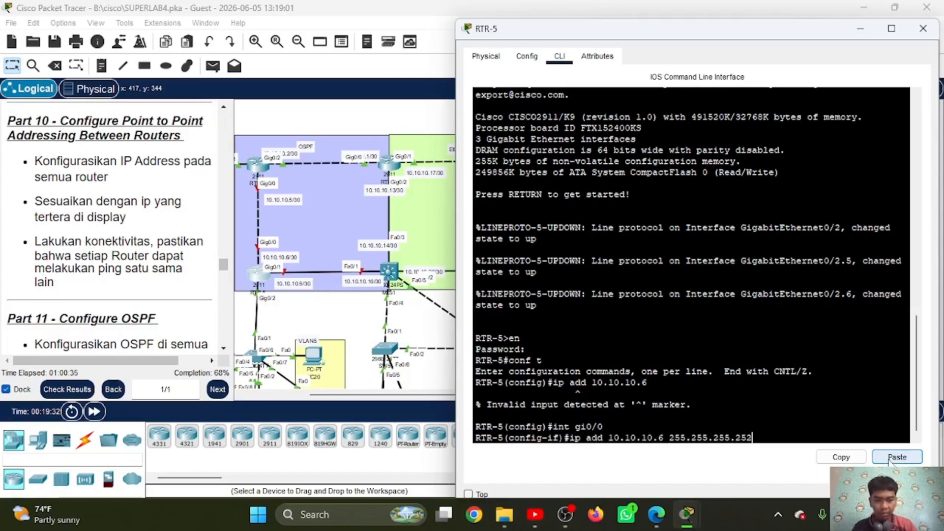
pyautogui.press('Return')
# Step: Enable RTR-5's gi0/0 with no sh and exit its interface configuration
pyautogui.write('no sh')
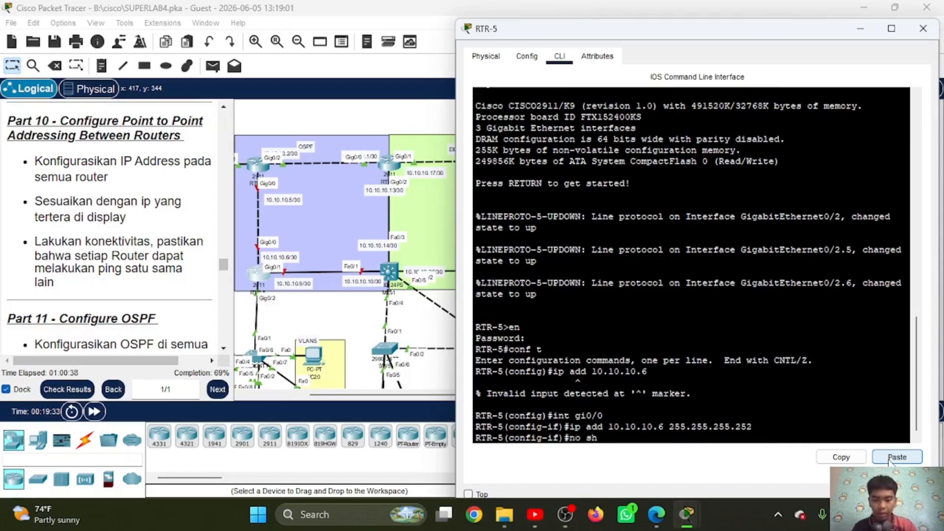
pyautogui.press('Return')
pyautogui.write('ex')
pyautogui.press('Return')
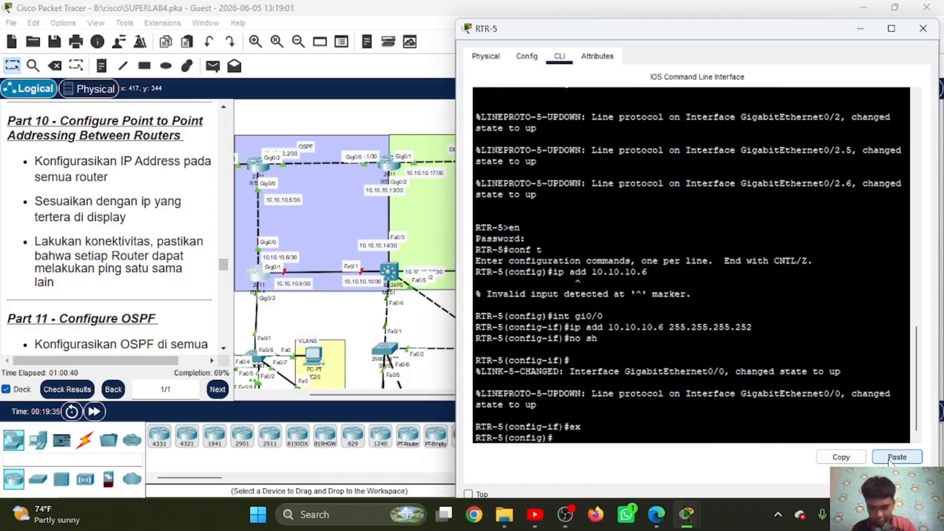
# Step: Assign 10.10.10.9 with mask 255.255.255.252 to interface gi0/1 on RTR-5
pyautogui.write('int gi0/1')
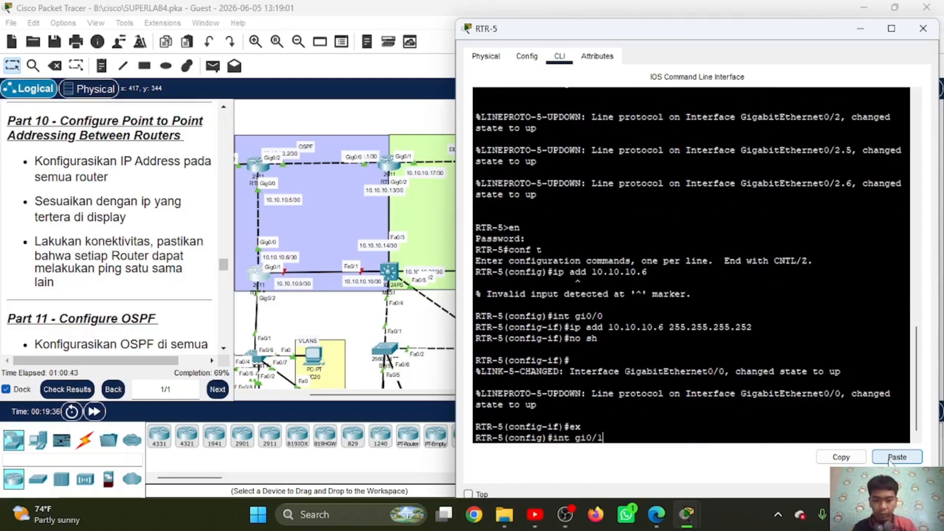
pyautogui.press('Return')
pyautogui.write('ip add')
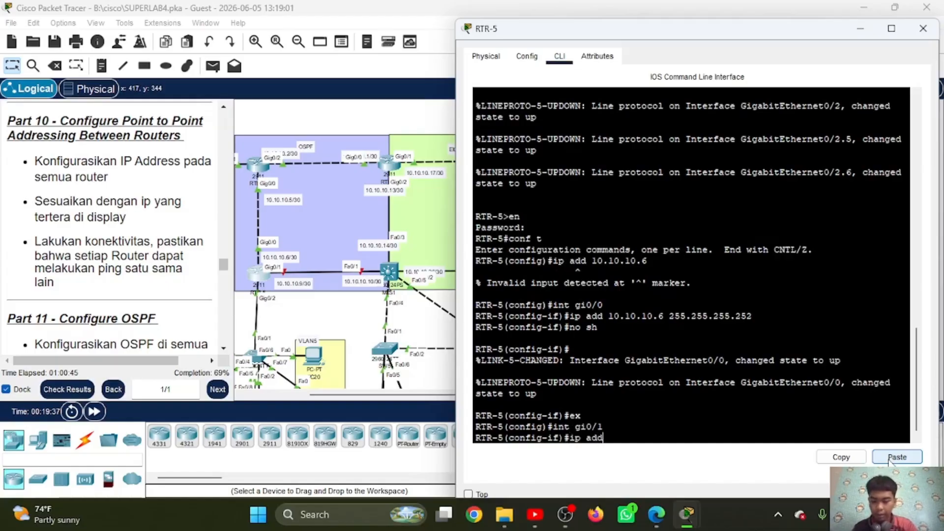
pyautogui.write(' 10.10.10.')
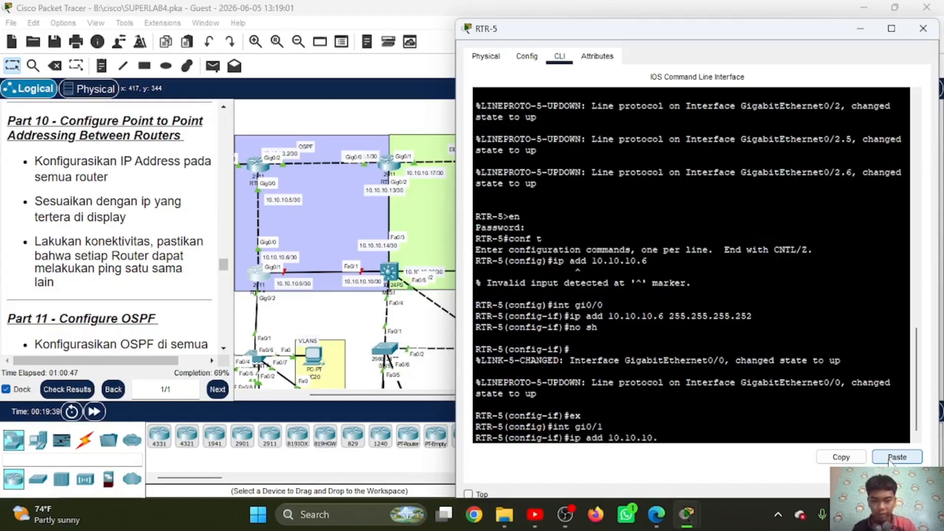
pyautogui.write('9 ')
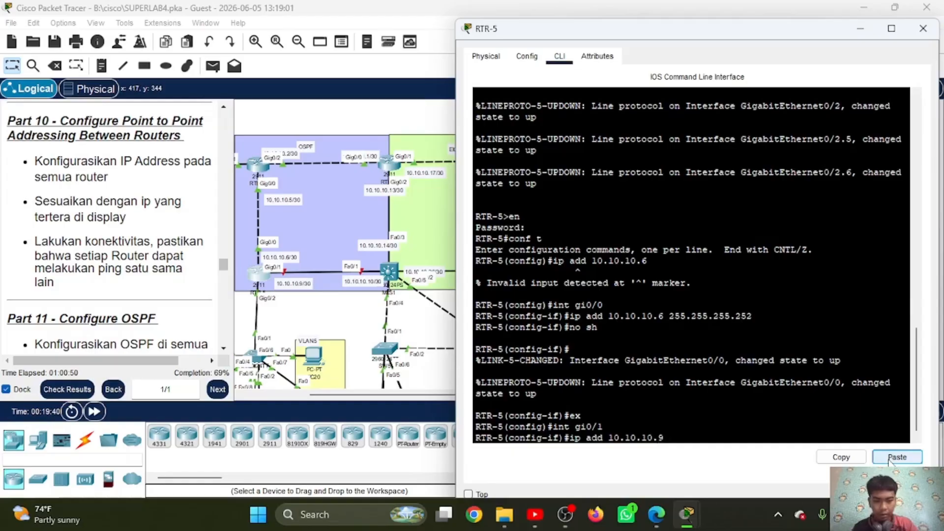
pyautogui.write('255.255.255.252')
pyautogui.press('Return')
# Step: Enable RTR-5's gi0/1 with no sh and exit its interface configuration
pyautogui.write('no sh')
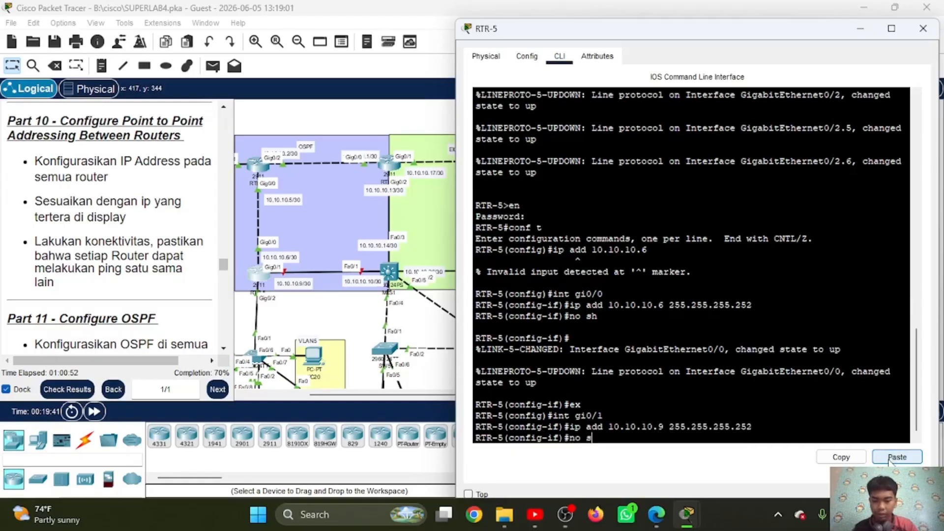
pyautogui.press('Return')
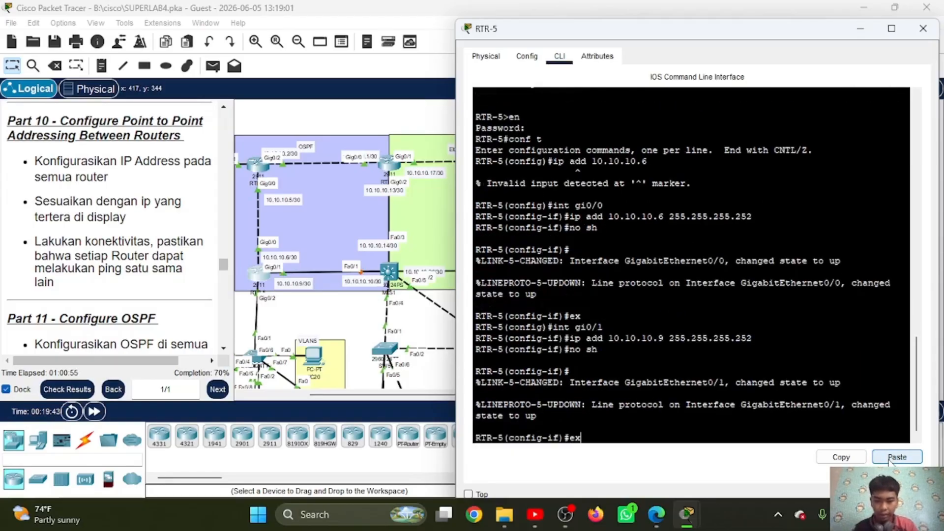
pyautogui.write('ex')
pyautogui.press('Return')
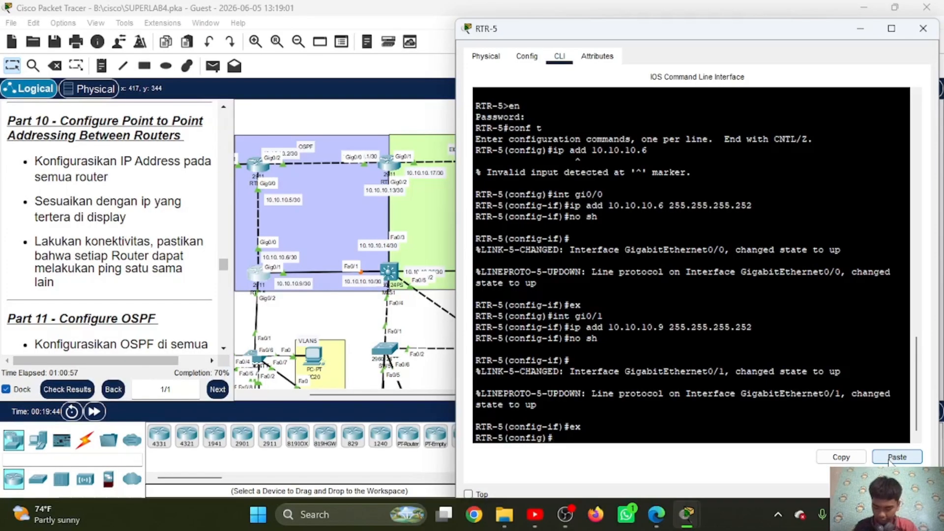
# Step: Open MLS1's command line and advance through the remaining spanning-tree output to reach the global configuration prompt
pyautogui.click(390, 273)
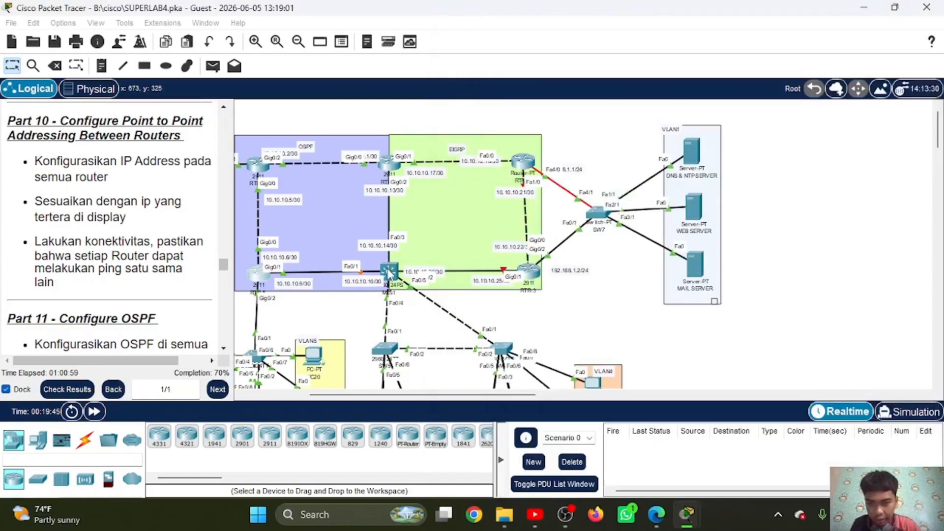
pyautogui.click(390, 273)
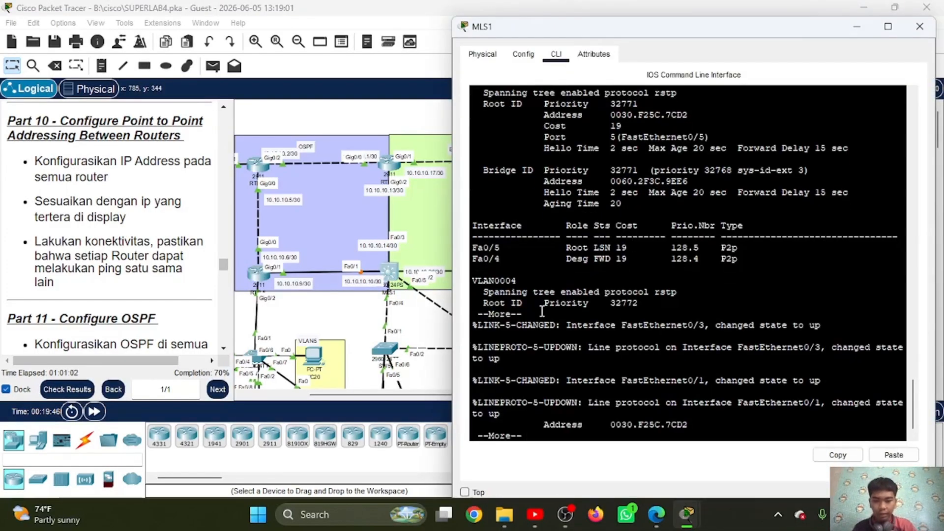
pyautogui.press('Return')
pyautogui.press('Return')
pyautogui.press('space')
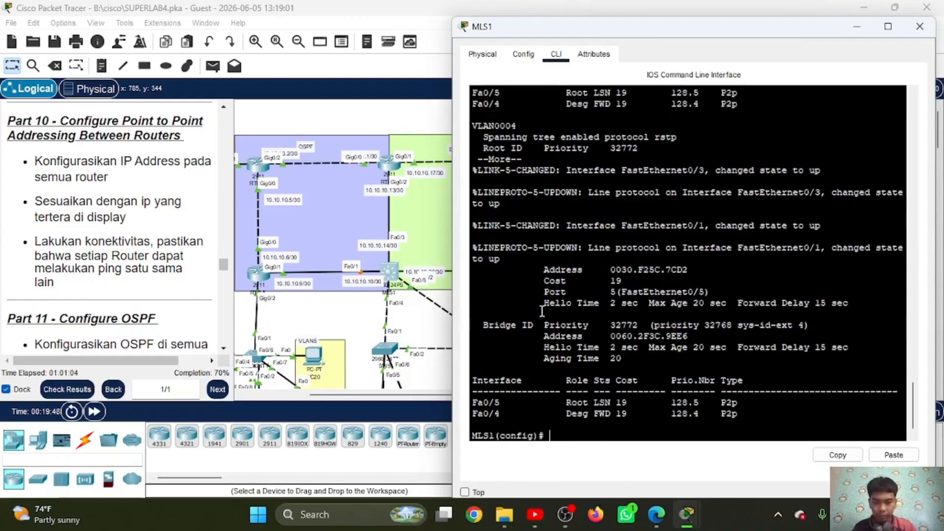
pyautogui.press('Return')
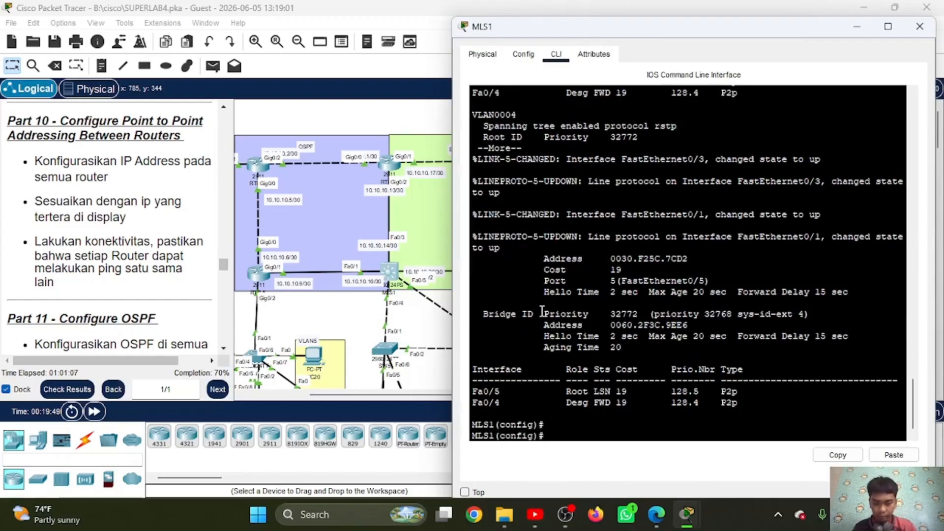
# Step: Make interface fa0/3 on MLS1 a routed port with no sw
pyautogui.write('int')
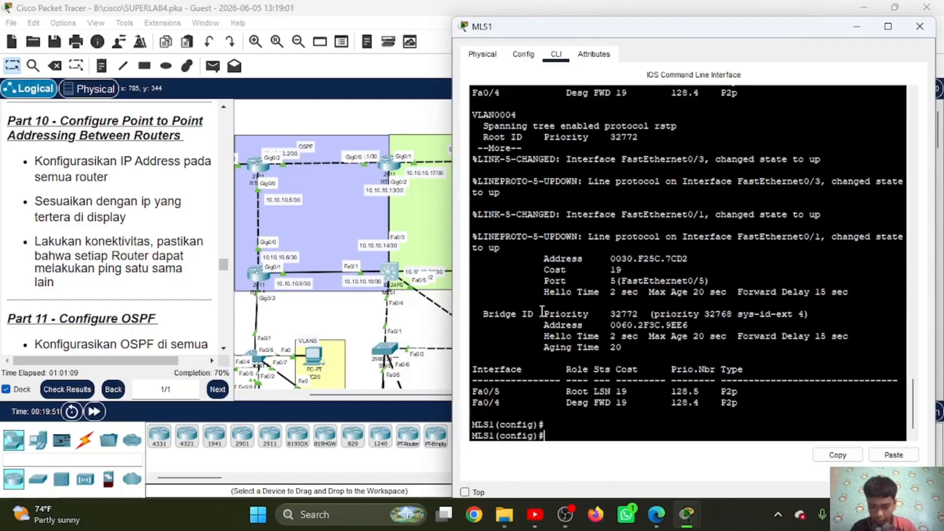
pyautogui.write(' fa0/3')
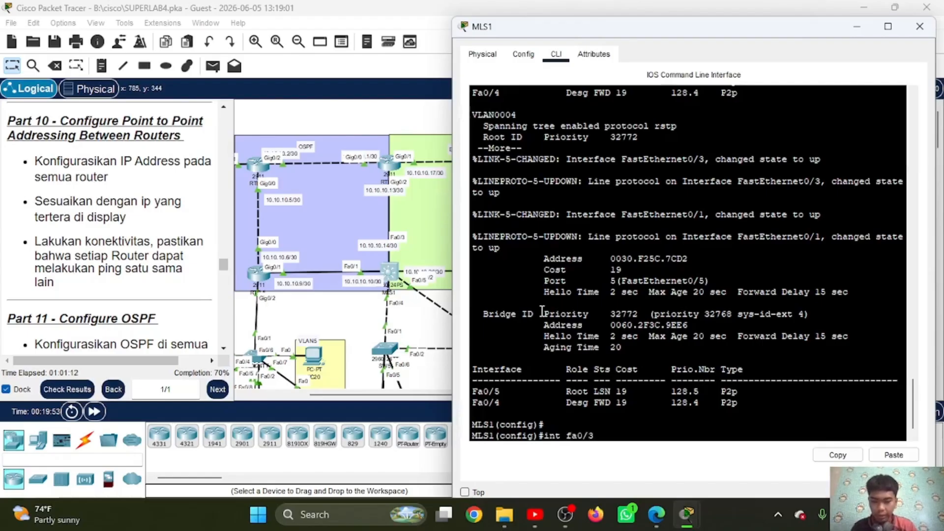
pyautogui.press('Return')
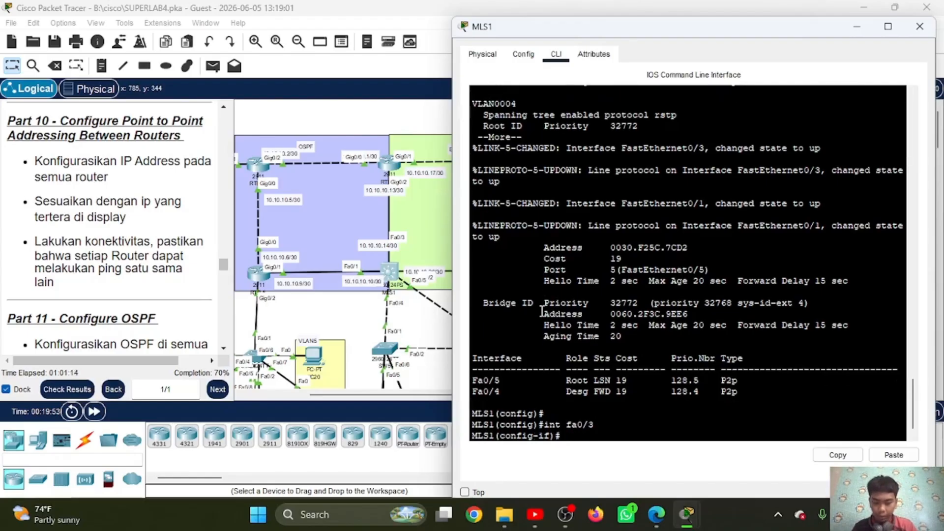
pyautogui.write('no sw')
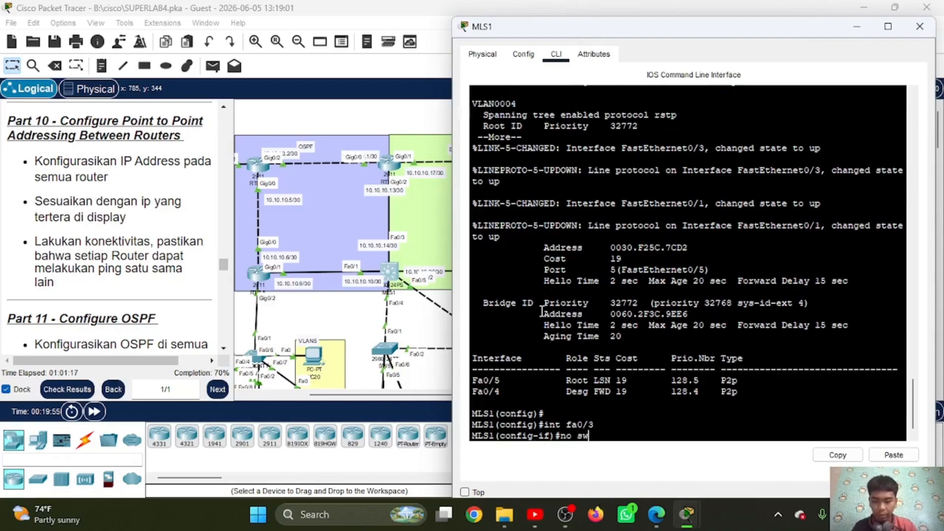
pyautogui.press('Return')
pyautogui.press('Return')
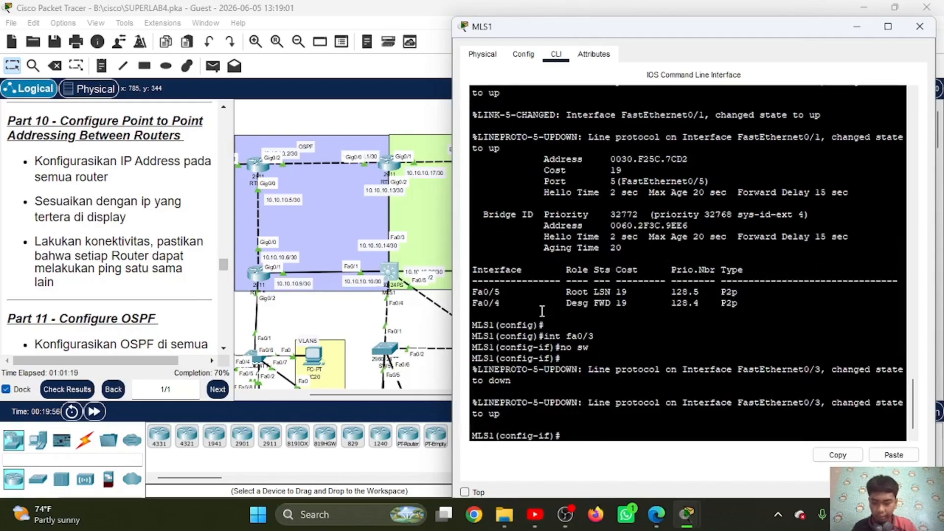
# Step: Assign 10.10.10.14 with mask 255.255.255.252 to MLS1's fa0/3, reusing the copied mask
pyautogui.write('ip add')
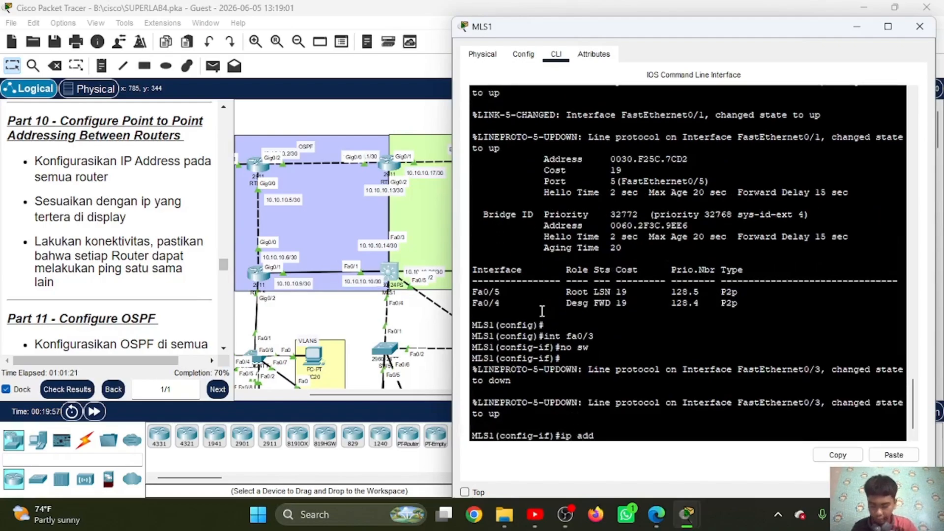
pyautogui.write(' 10.10.10')
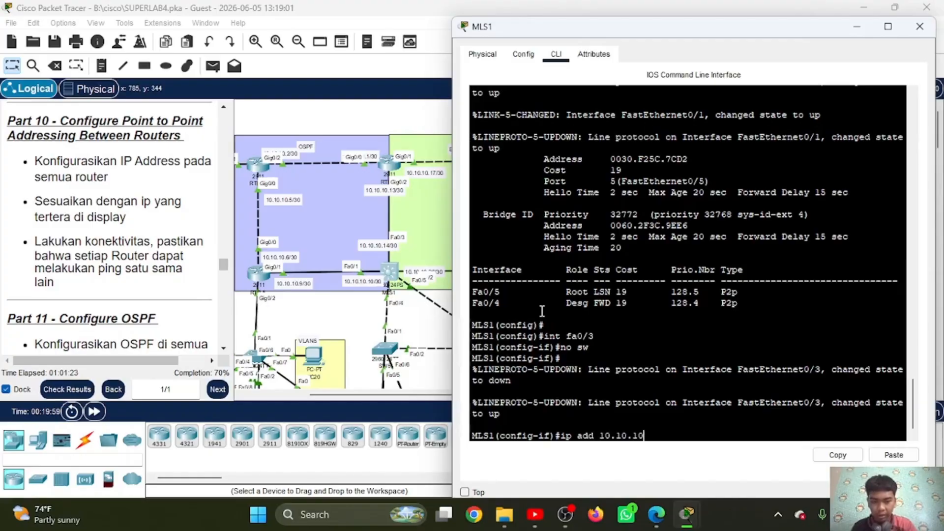
pyautogui.write('.14')
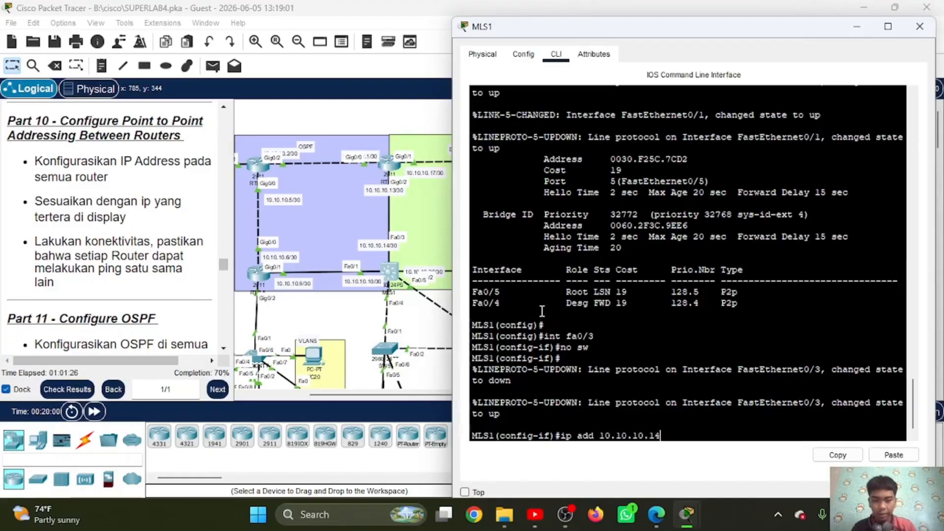
pyautogui.click(891, 456)
pyautogui.press('Return')
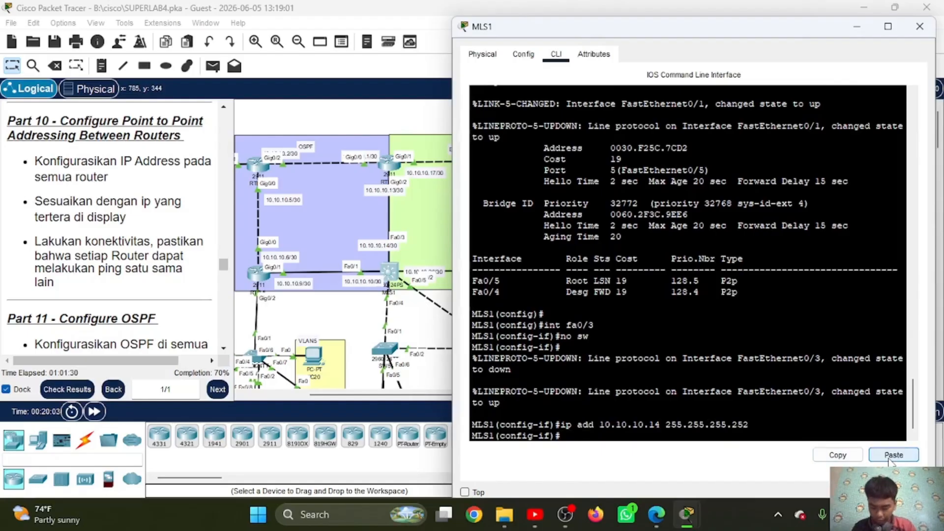
# Step: Enable MLS1's fa0/3 with no sh and exit its interface configuration
pyautogui.write('no sh')
pyautogui.press('Return')
pyautogui.write('ex')
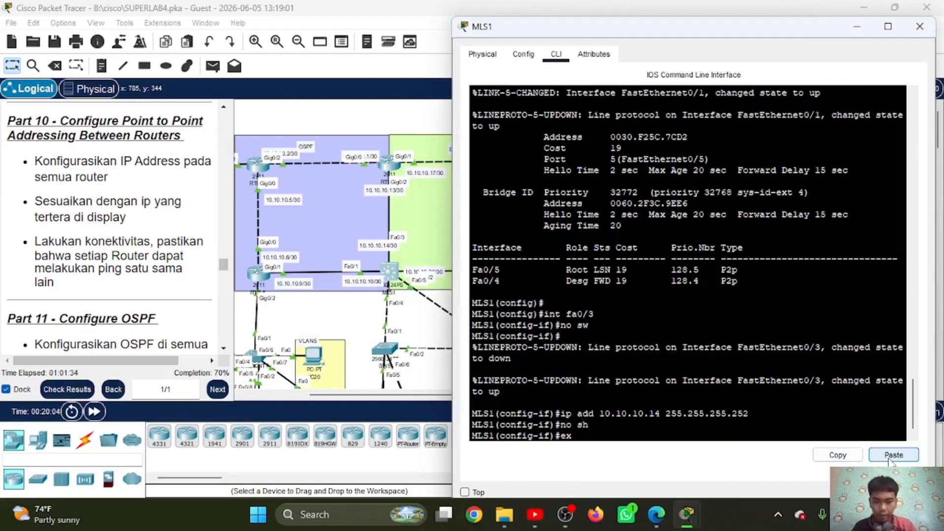
pyautogui.press('Return')
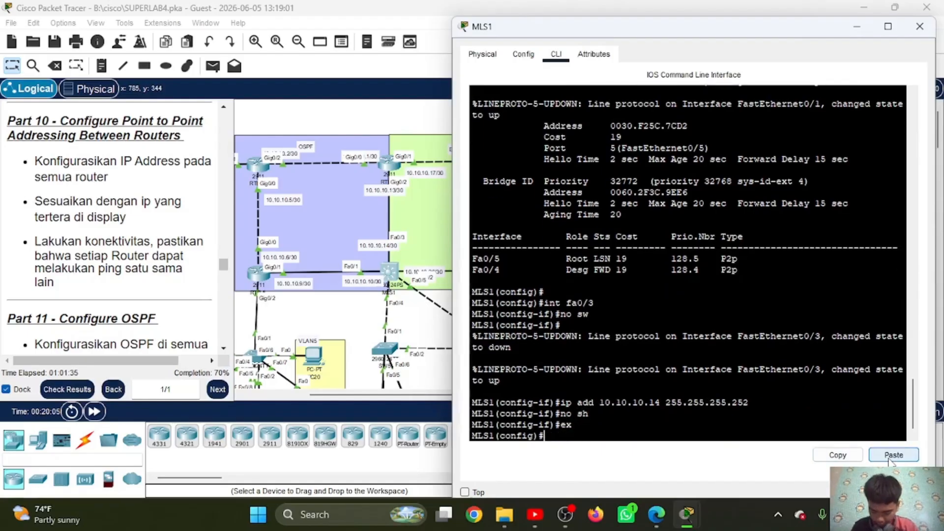
# Step: Make interface fa0/1 on MLS1 a routed port with no sw
pyautogui.write('int fa')
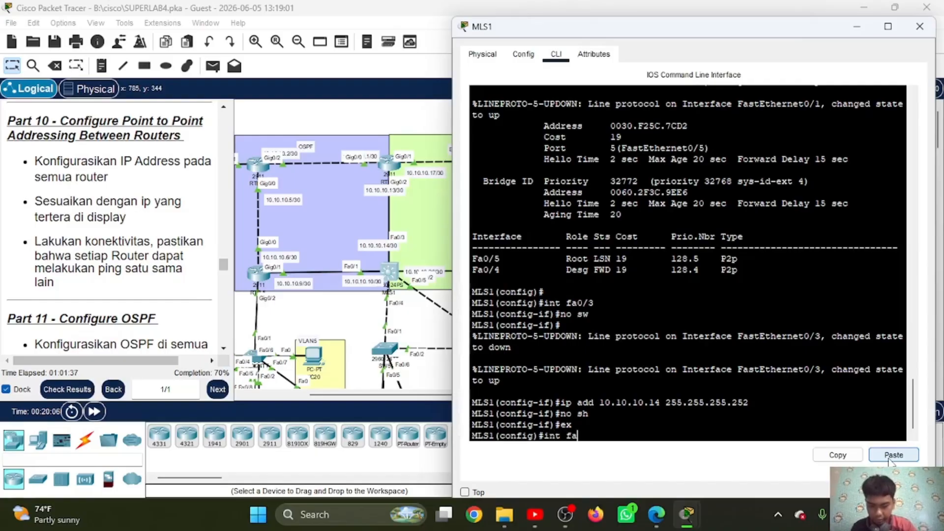
pyautogui.write('0/1')
pyautogui.press('Return')
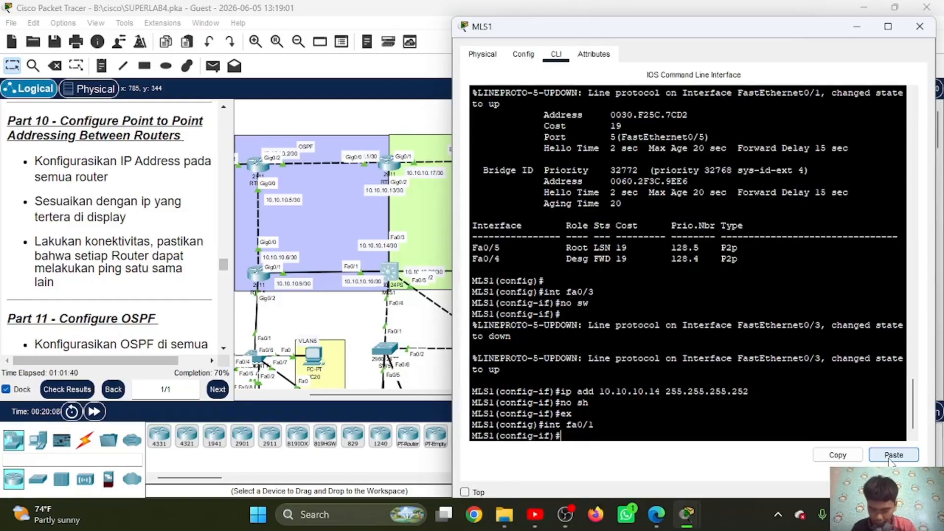
pyautogui.press('Return')
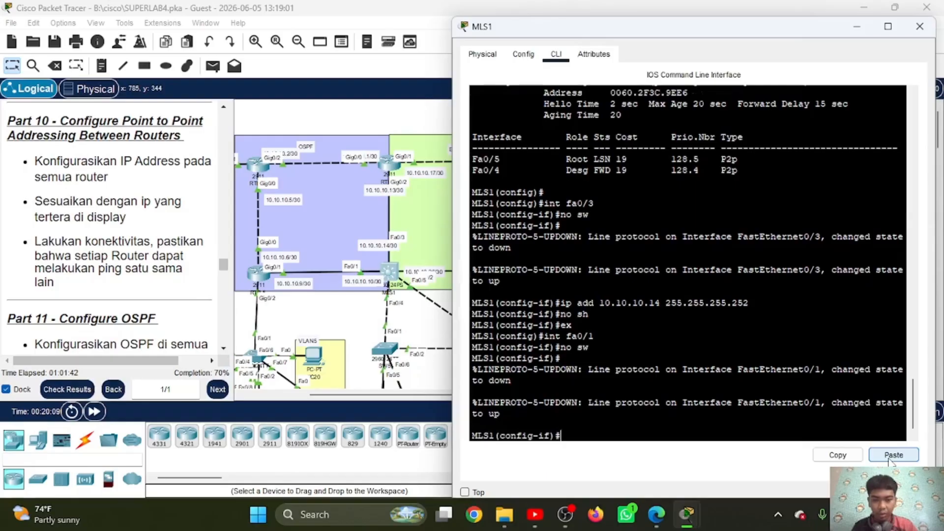
# Step: Assign 10.10.10.10 with mask 255.255.255.252 to MLS1's fa0/1, reusing the copied mask
pyautogui.write('ip add')
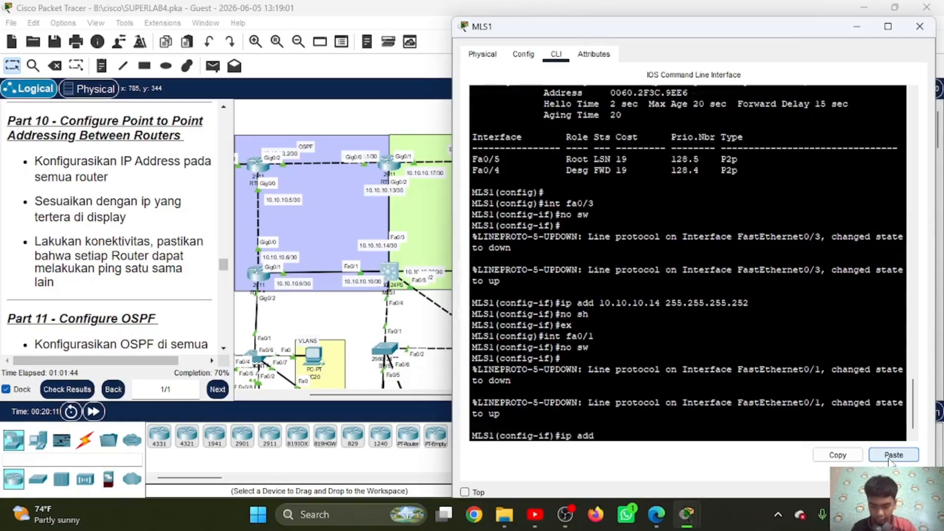
pyautogui.write(' 10.10.10.10')
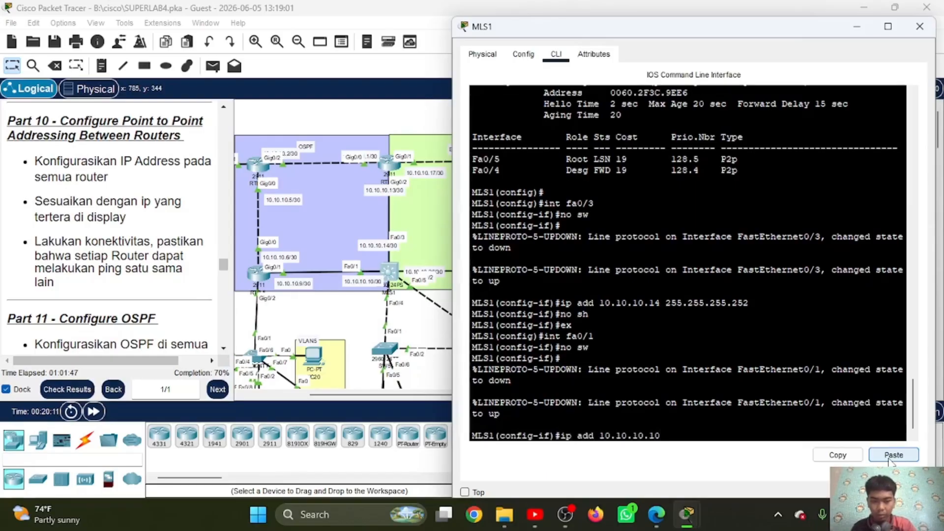
pyautogui.press('Return')
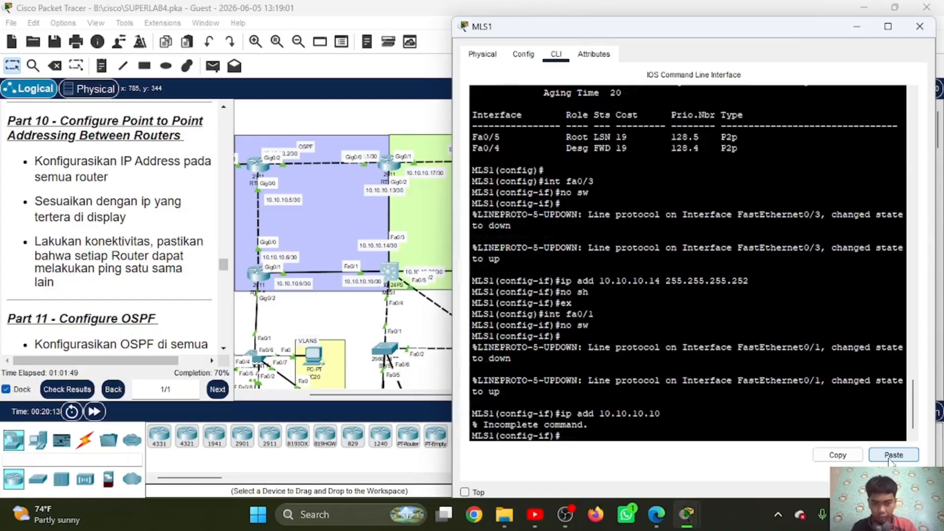
pyautogui.press('Up')
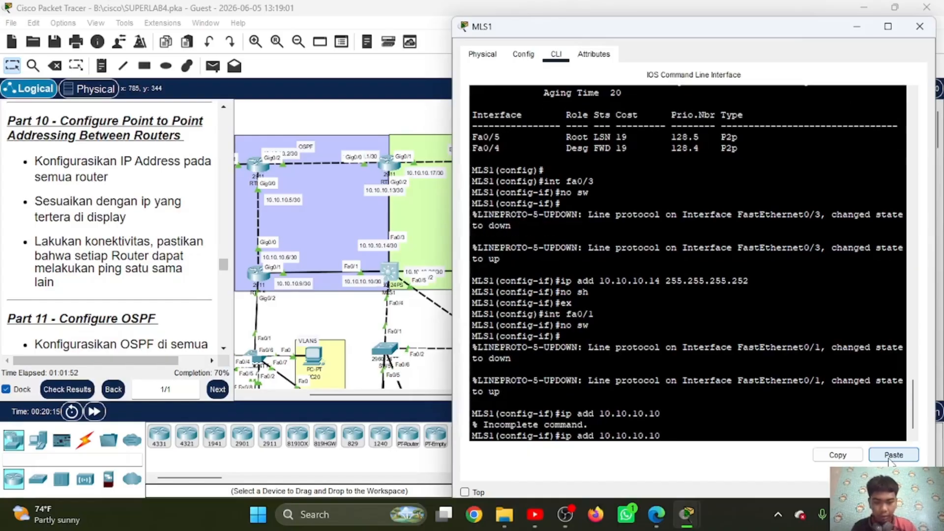
pyautogui.click(892, 454)
pyautogui.press('Return')
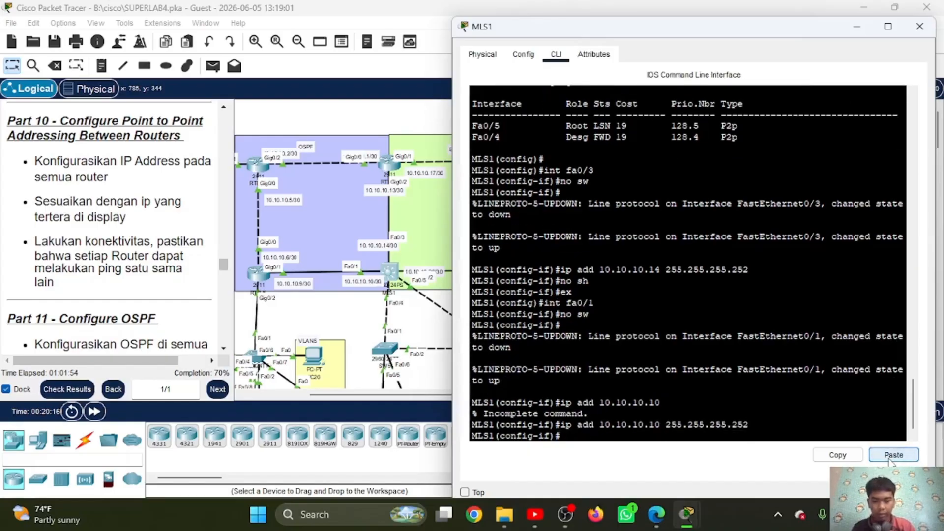
# Step: Enable MLS1's fa0/1 with no sh and exit its interface configuration
pyautogui.write('no sh')
pyautogui.press('Return')
pyautogui.write('e')
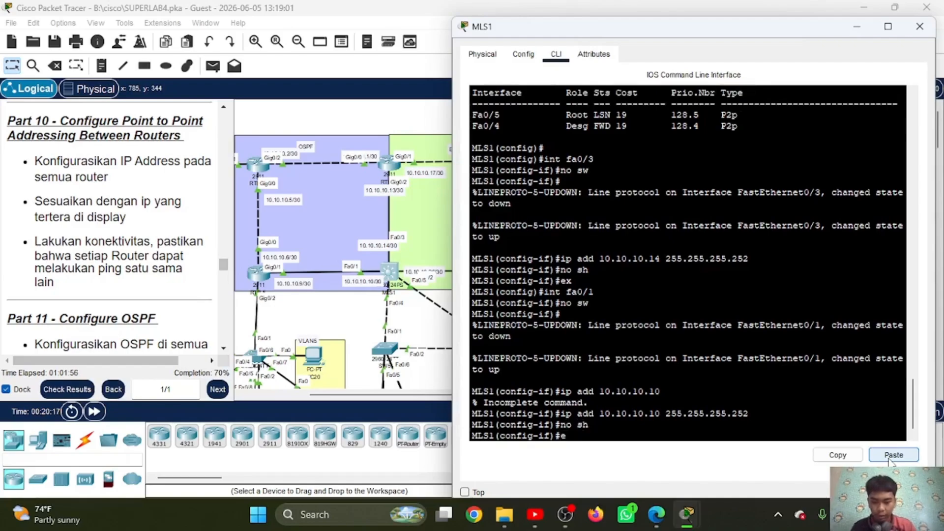
pyautogui.write('x')
pyautogui.press('Return')
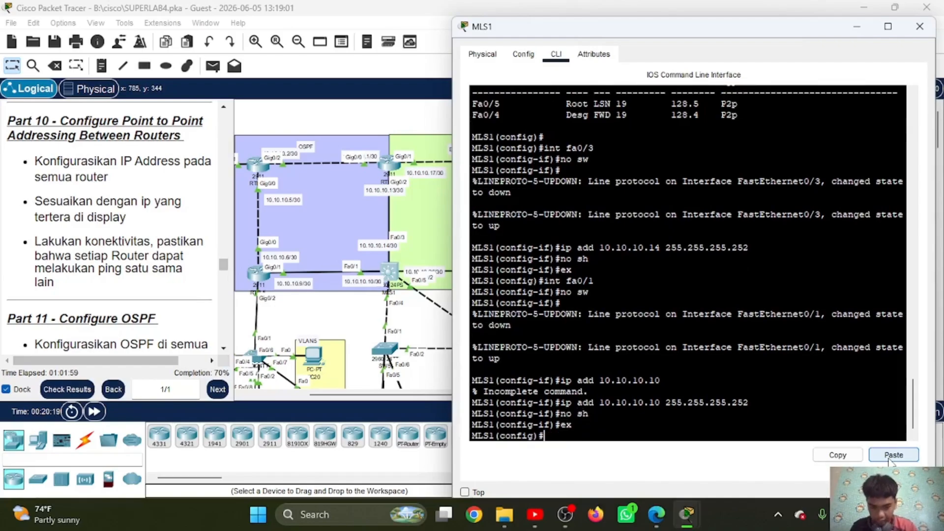
# Step: Make interface fa0/2 on MLS1 a routed port with no sw
pyautogui.write('int fa0/2')
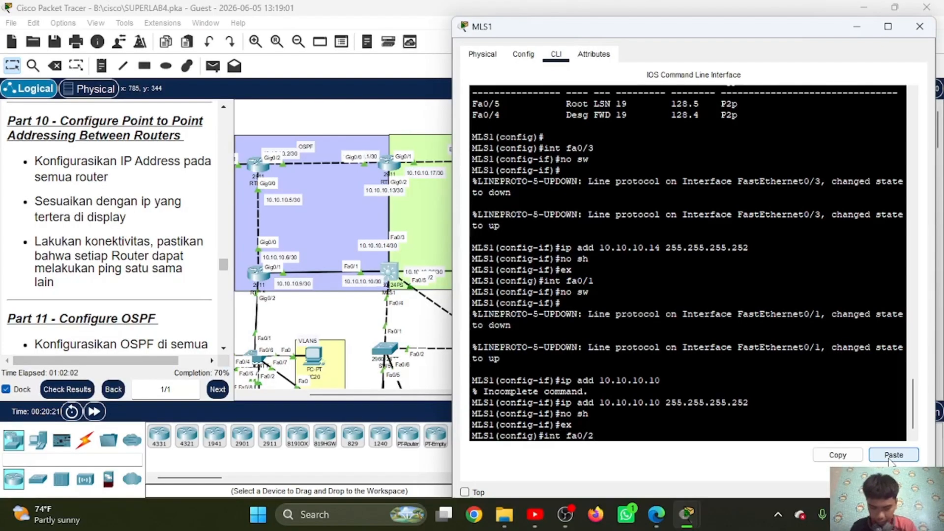
pyautogui.press('Return')
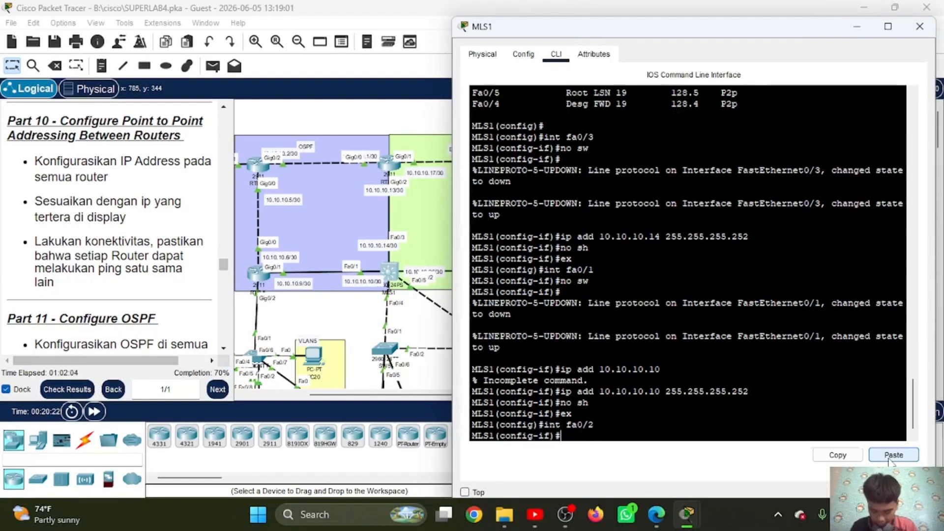
pyautogui.write('no sw')
pyautogui.press('Return')
# Step: Assign 10.10.10.26 with mask 255.255.255.252 to MLS1's fa0/2, reusing the copied mask
pyautogui.write('i')
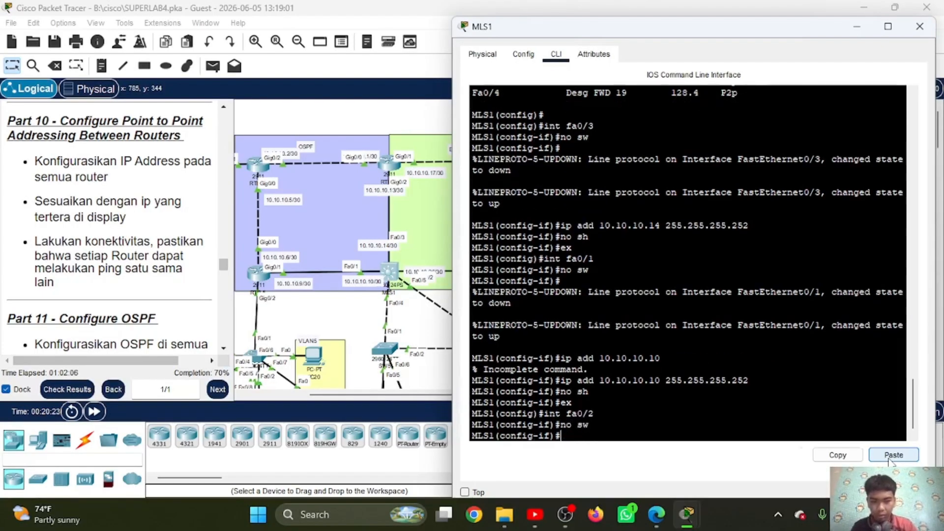
pyautogui.write('p add ')
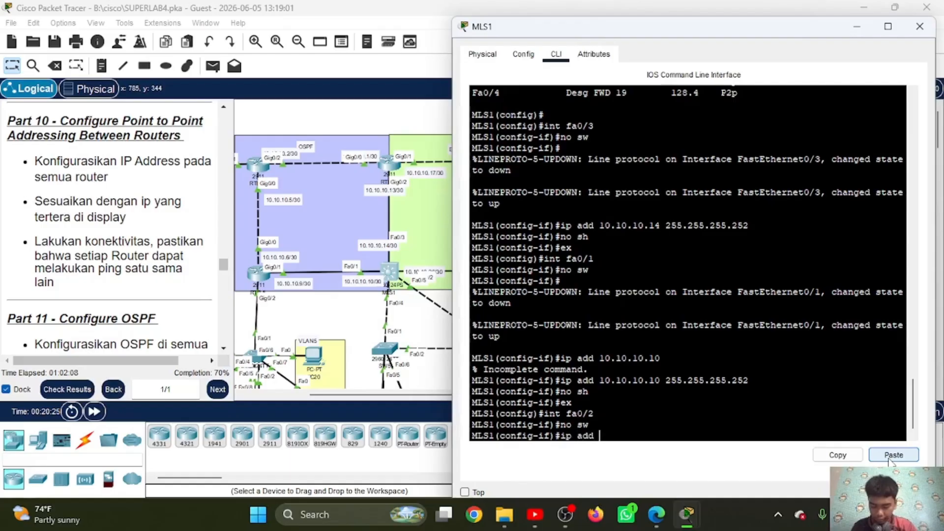
pyautogui.write('10')
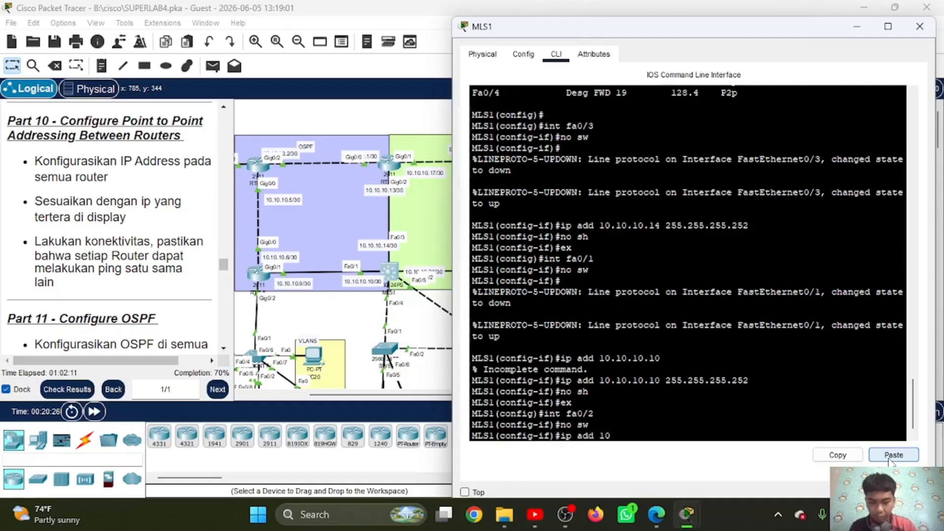
pyautogui.write('.10.10.26')
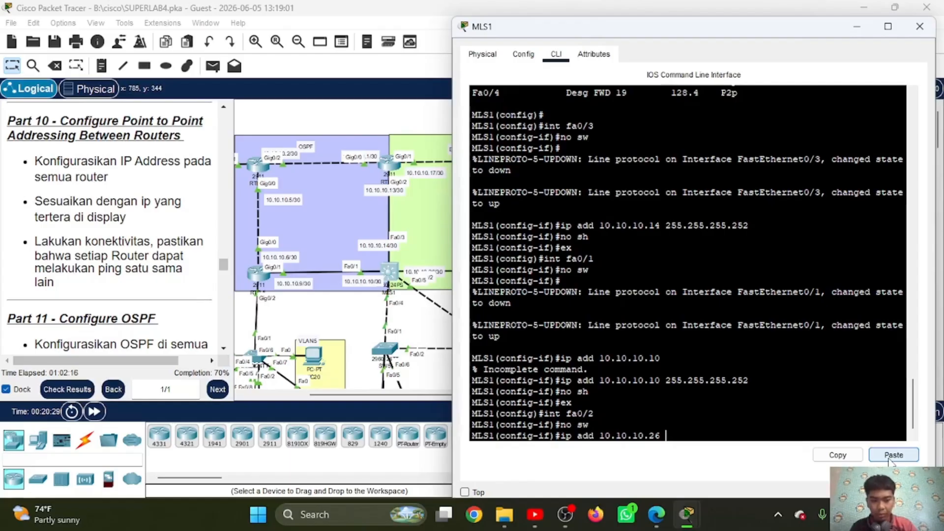
pyautogui.click(891, 456)
pyautogui.press('Return')
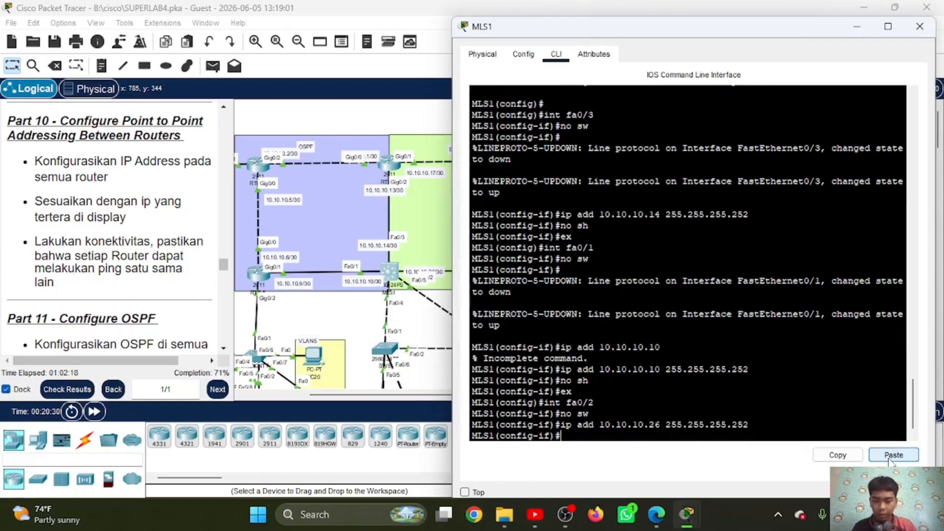
# Step: Enable MLS1's fa0/2 with no sh and exit its interface configuration
pyautogui.press('Return')
pyautogui.write('e')
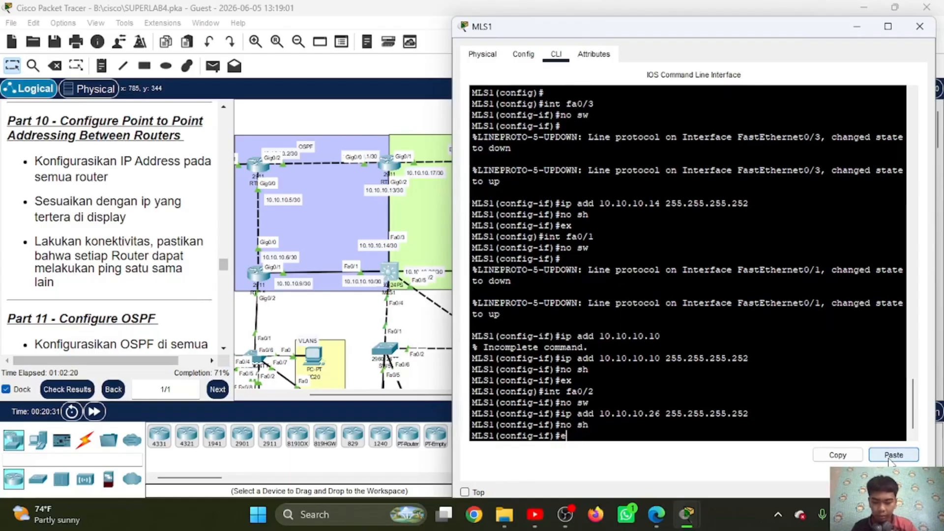
pyautogui.write('x')
pyautogui.press('Return')
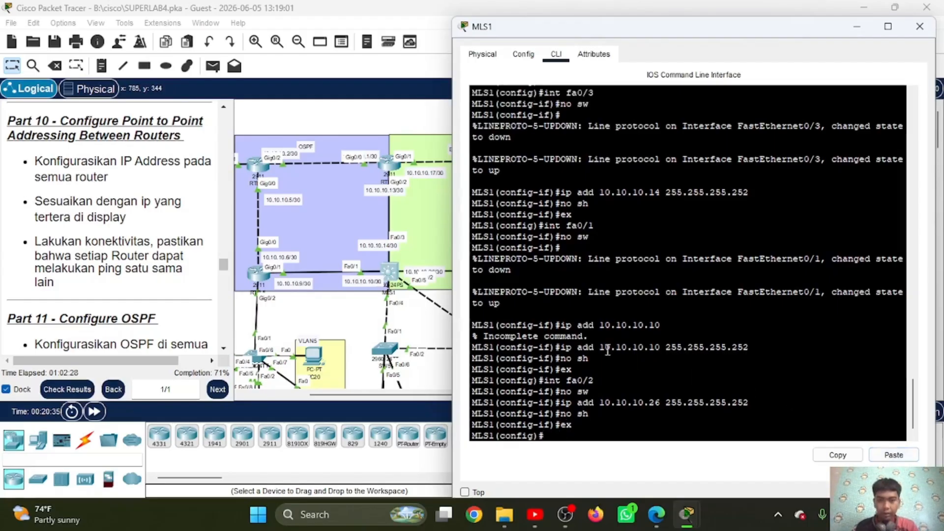
# Step: Open RTR-3's command line and assign 10.10.10.22 with mask 255.255.255.252 to interface gi0/0
pyautogui.hscroll(5, 420, 290)
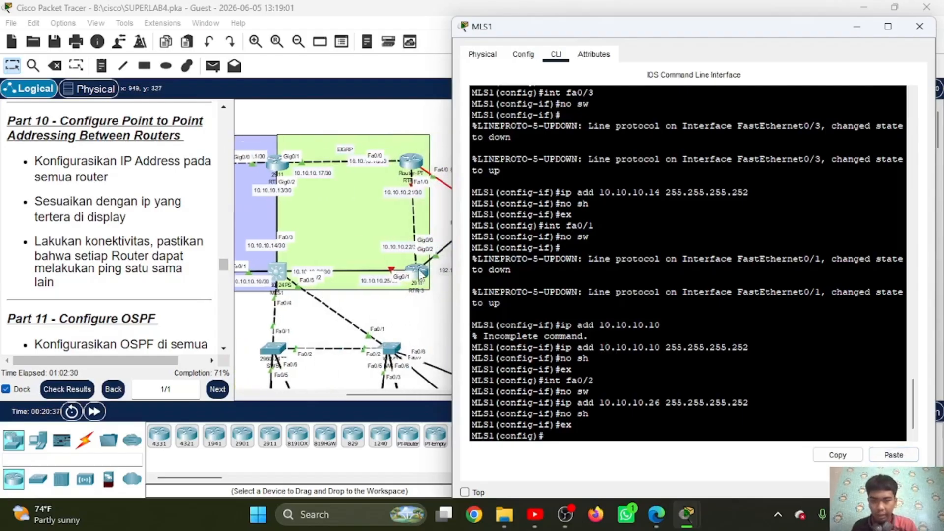
pyautogui.click(422, 273)
pyautogui.click(422, 273)
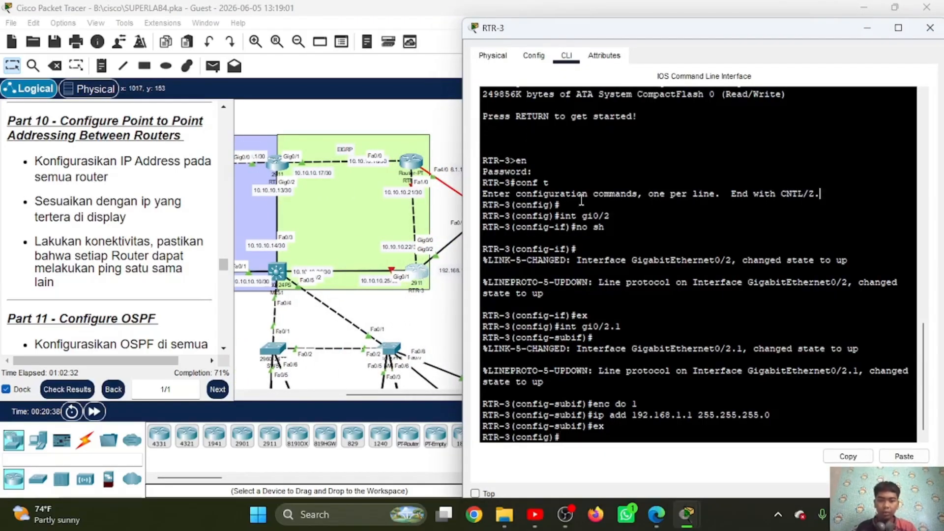
pyautogui.press('Return')
pyautogui.write('int g')
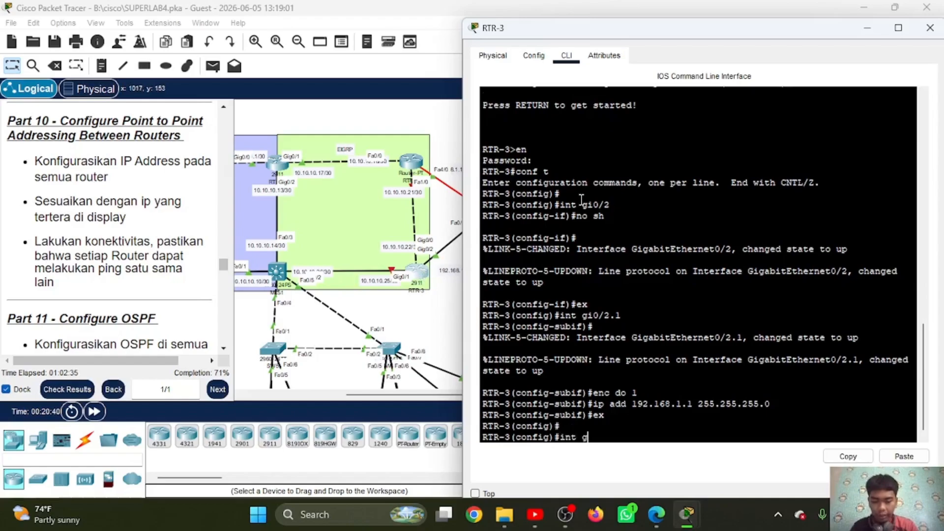
pyautogui.write('i0/0')
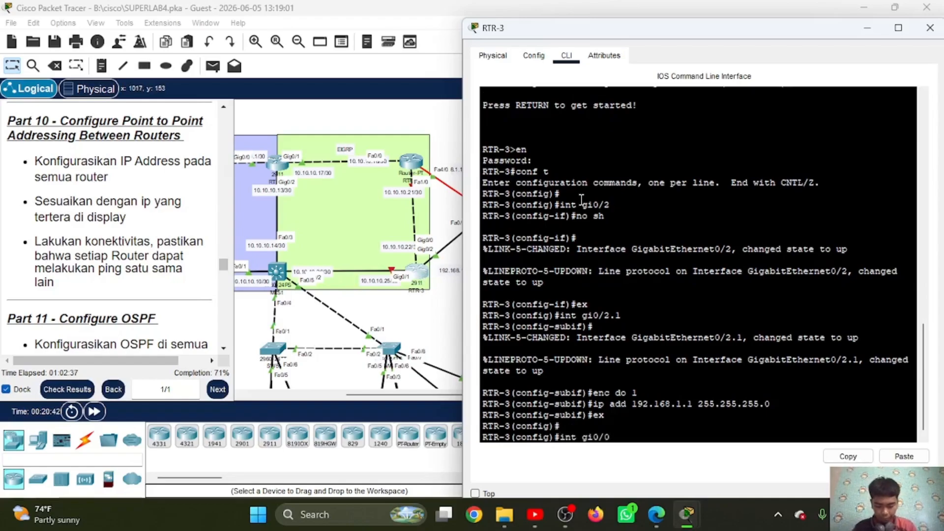
pyautogui.press('Return')
pyautogui.write('ip add')
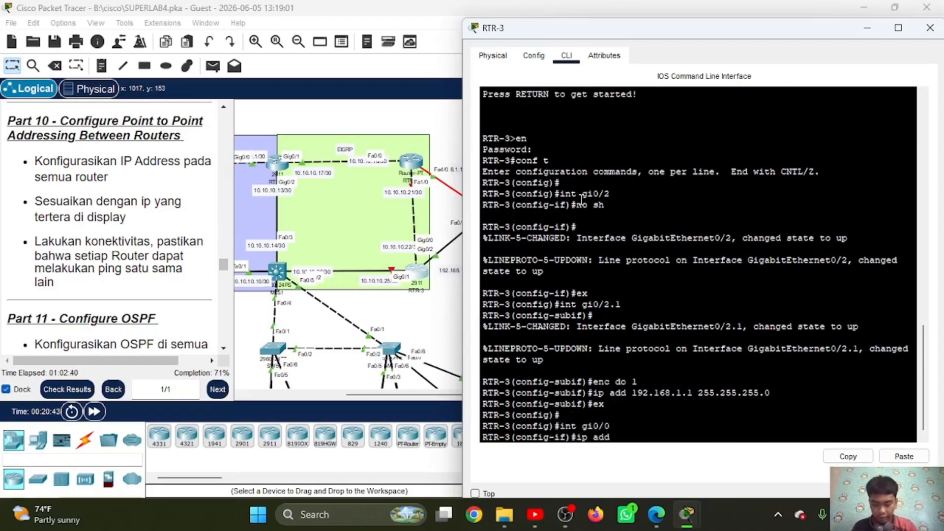
pyautogui.write('10.10.10.22')
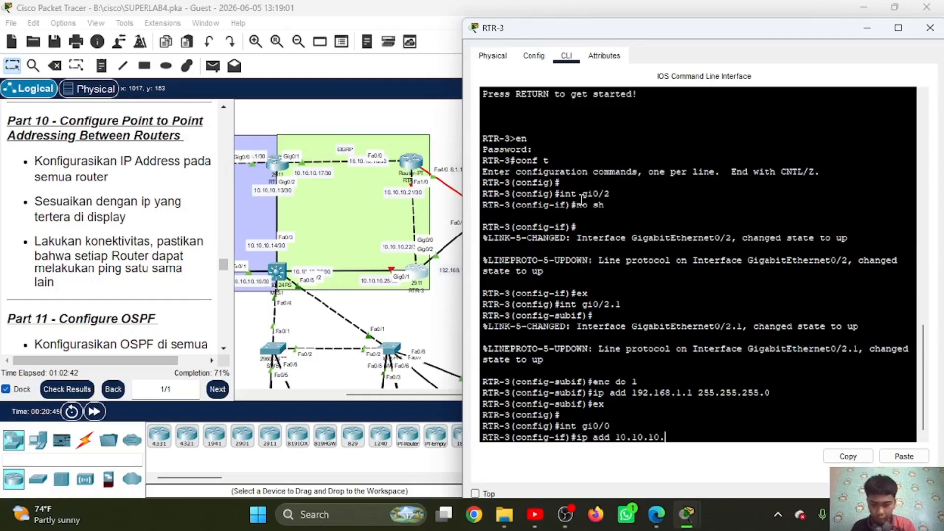
pyautogui.click(899, 457)
pyautogui.press('Return')
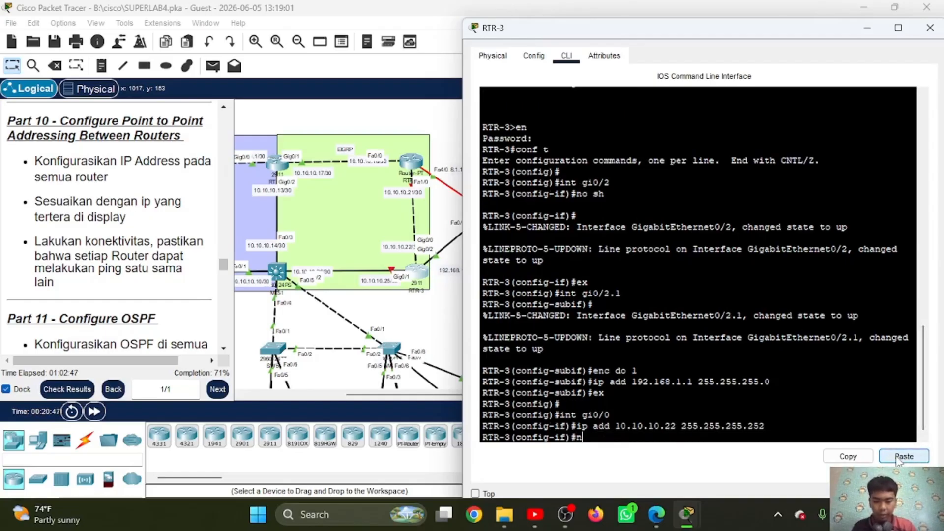
# Step: Enable RTR-3's gi0/0 with no sh and exit its interface configuration
pyautogui.write('no sh')
pyautogui.press('Return')
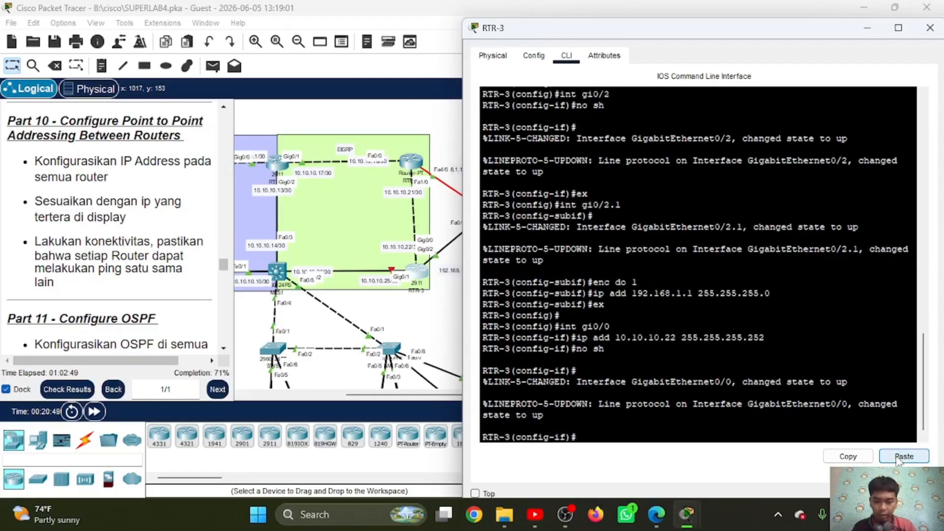
pyautogui.write('ex')
pyautogui.press('Return')
# Step: Assign 10.10.10.25 with mask 255.255.255.252 to RTR-3's interface gi0/1
pyautogui.write('int g')
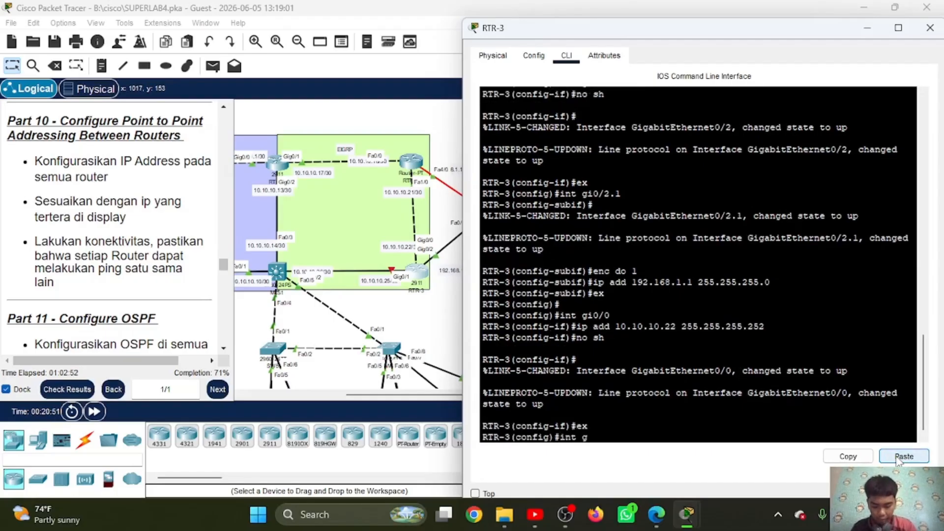
pyautogui.write('i0/1')
pyautogui.press('Return')
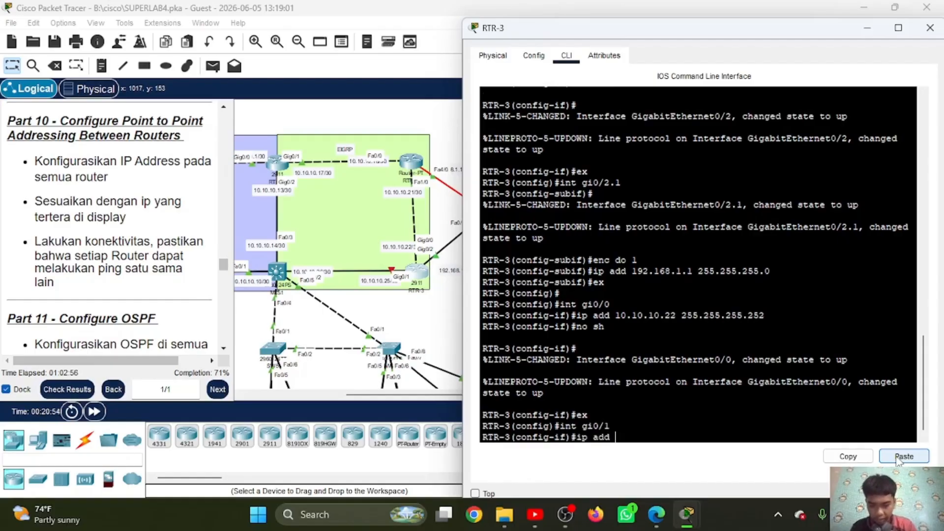
pyautogui.write('ip add 10.10.10.')
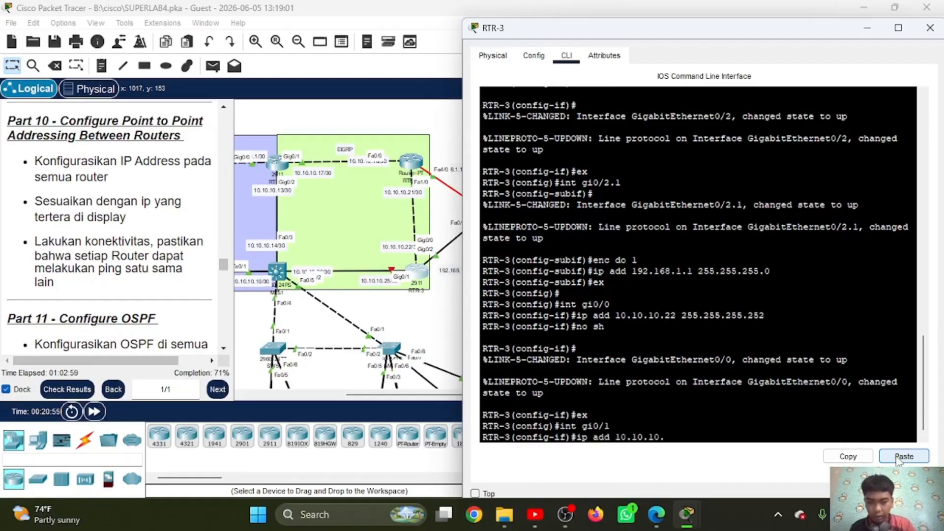
pyautogui.write('25')
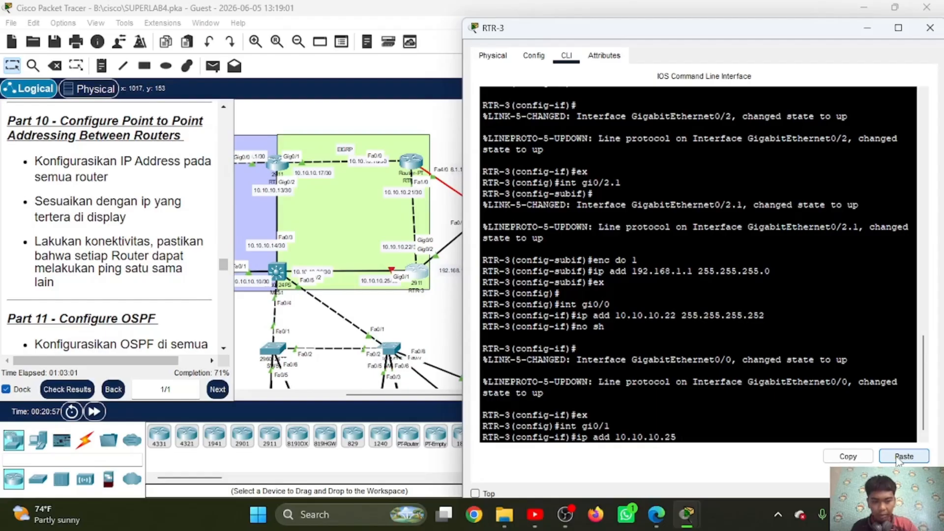
pyautogui.write(' 255.255.255.252')
pyautogui.press('Return')
# Step: Enable RTR-3's gi0/1 with no sh, exit its interface configuration and minimize the RTR-3 window
pyautogui.write('no sh')
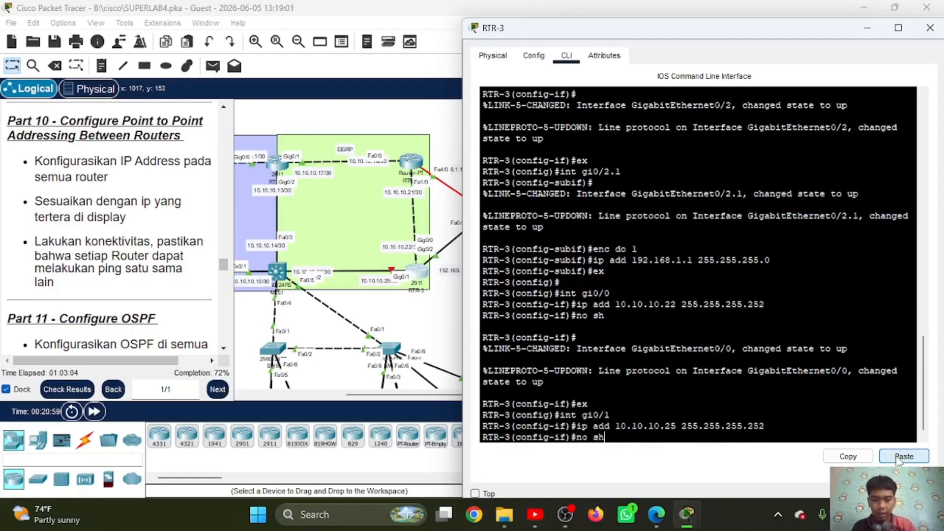
pyautogui.press('Return')
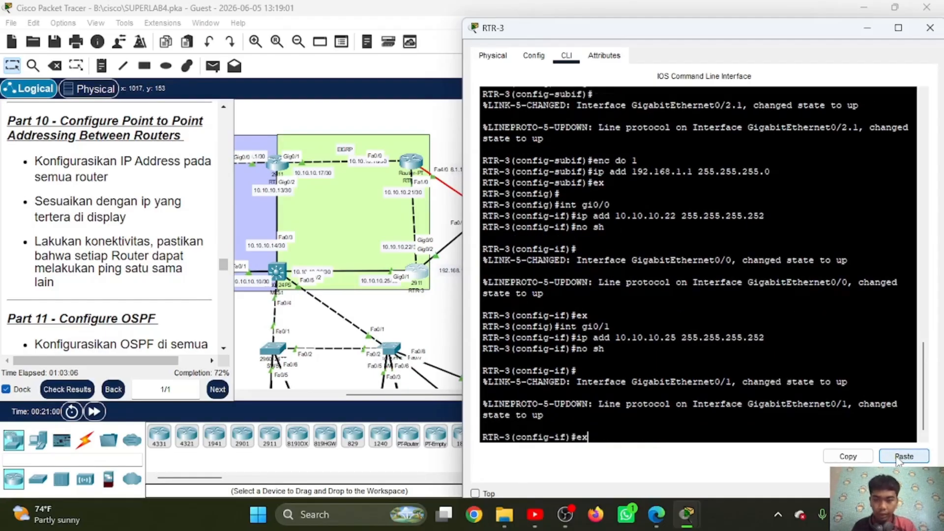
pyautogui.write('ex')
pyautogui.press('Return')
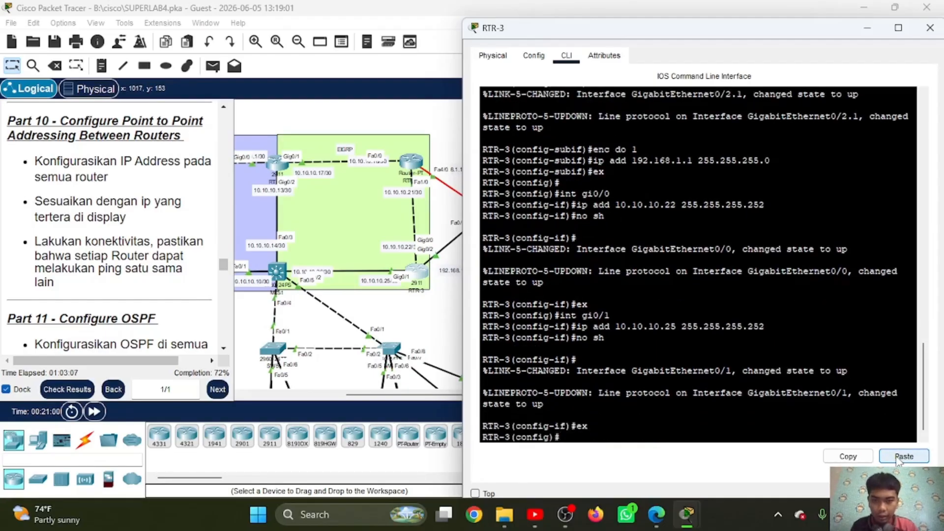
pyautogui.click(868, 28)
# Step: Check the link states in the OSPF and EIGRP areas and read the Part 11 OSPF instructions
pyautogui.hscroll(-5, 446, 223)
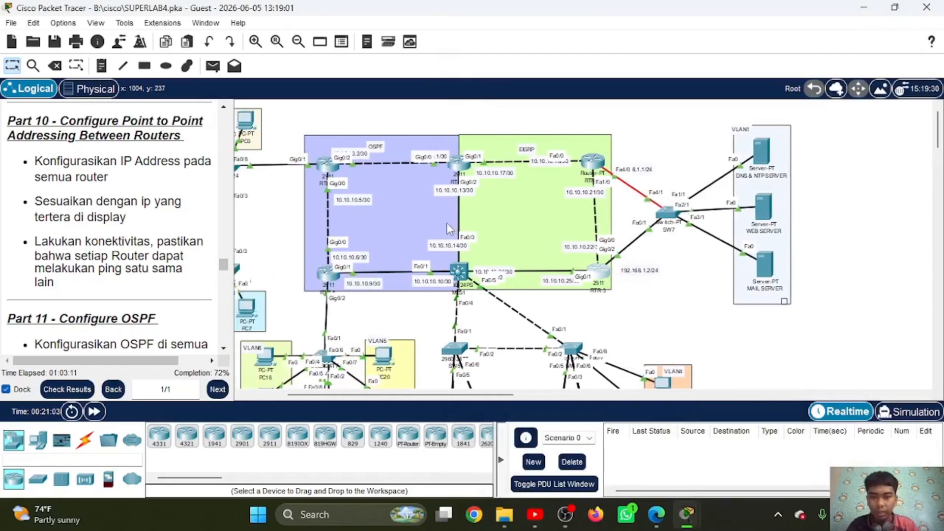
pyautogui.hscroll(1, 447, 222)
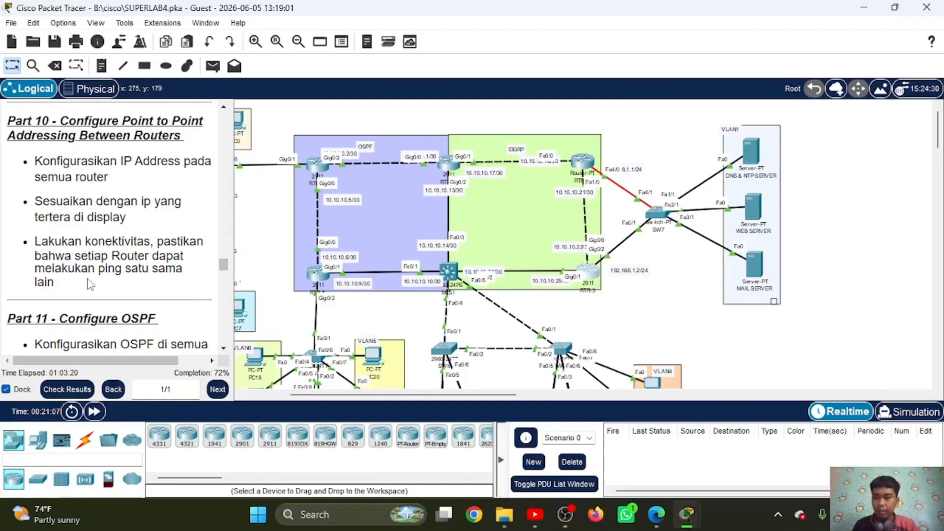
pyautogui.scroll(-5, 90, 284)
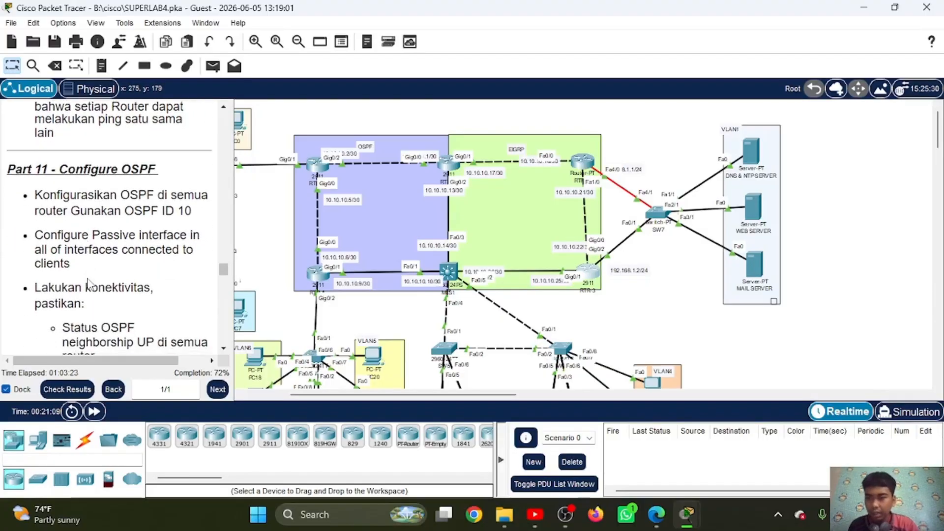
pyautogui.scroll(-3, 90, 284)
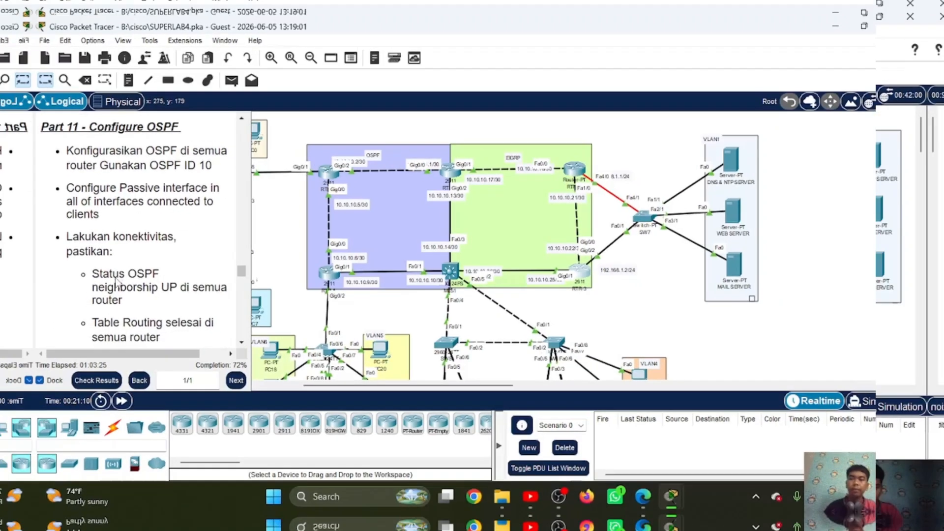
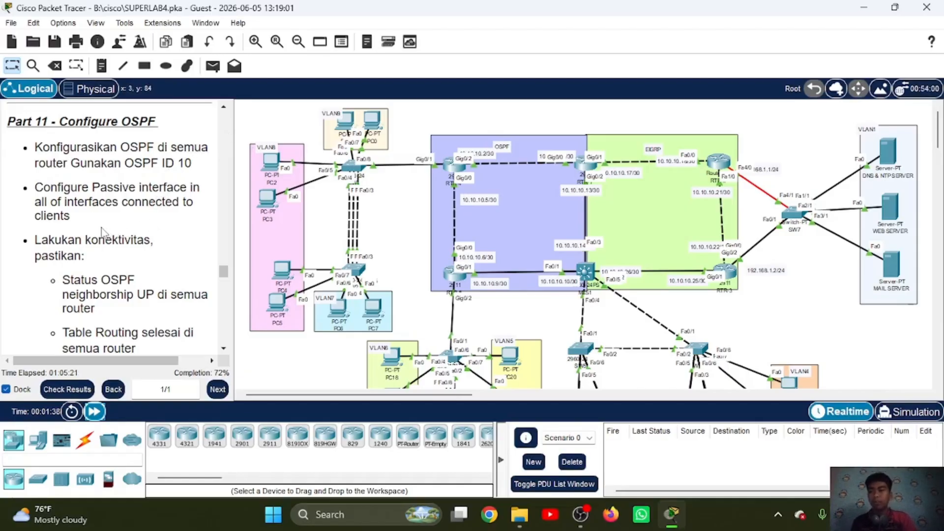
# Step: Open the command line of router RTR-1, enter the enable password and switch to global configuration mode, keeping the topology in view
pyautogui.click(581, 162)
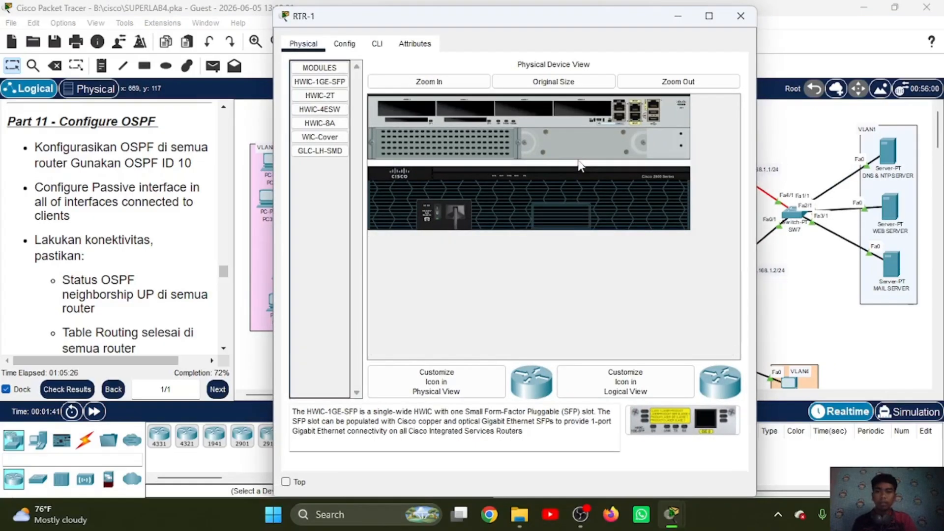
pyautogui.click(377, 45)
pyautogui.press('Return')
pyautogui.write('en')
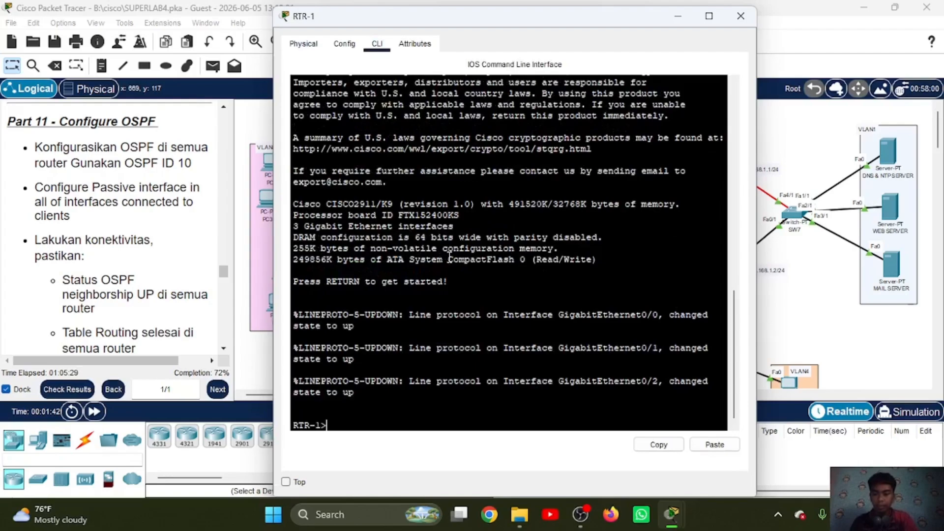
pyautogui.press('Return')
pyautogui.press('Return')
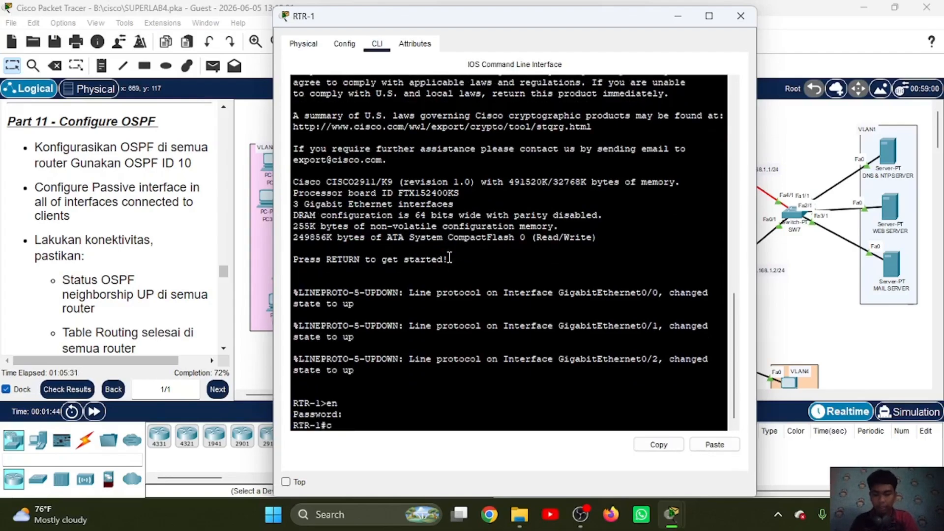
pyautogui.write('conf t')
pyautogui.press('Return')
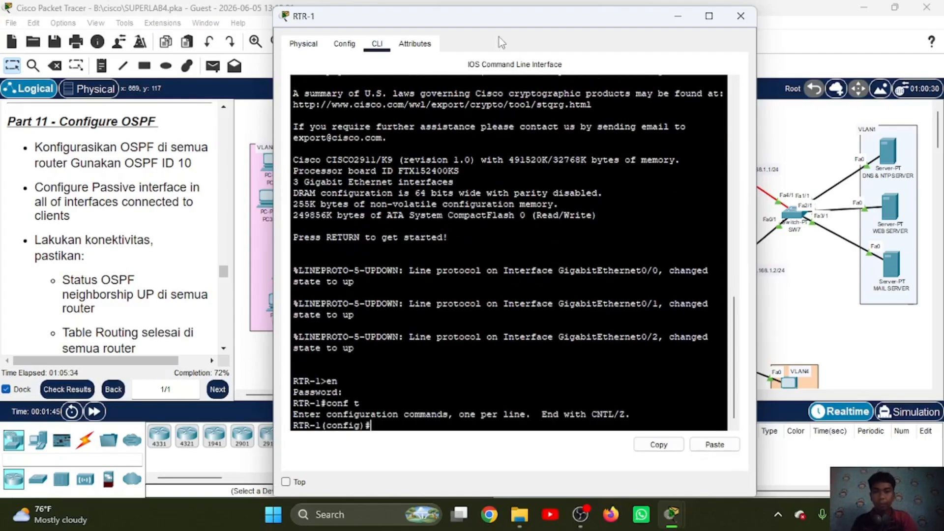
pyautogui.moveTo(482, 16); pyautogui.dragTo(672, 37)
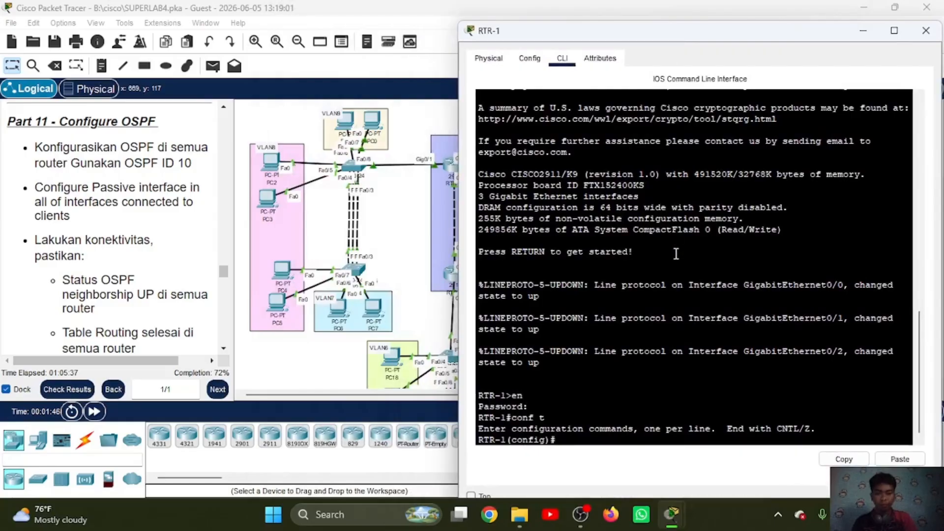
# Step: Start OSPF routing process 10 on RTR-1
pyautogui.write('ro')
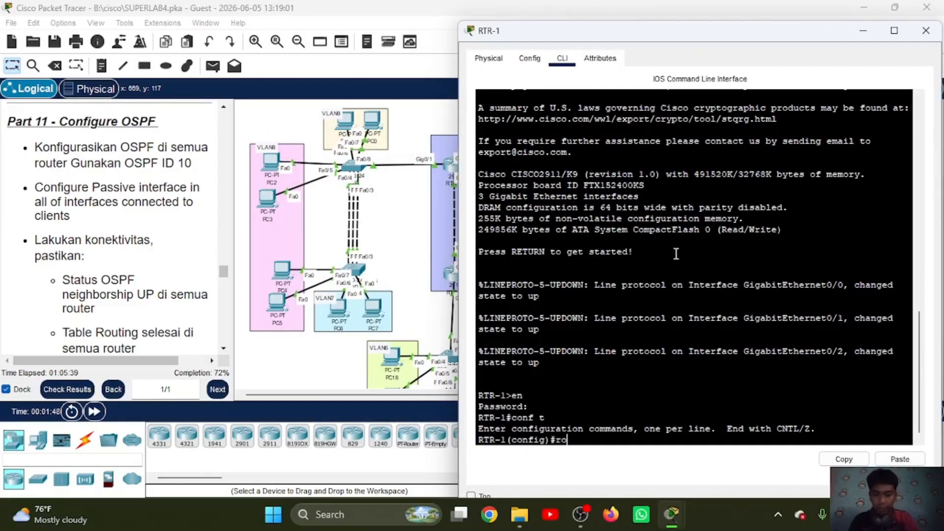
pyautogui.write('u ospf 10')
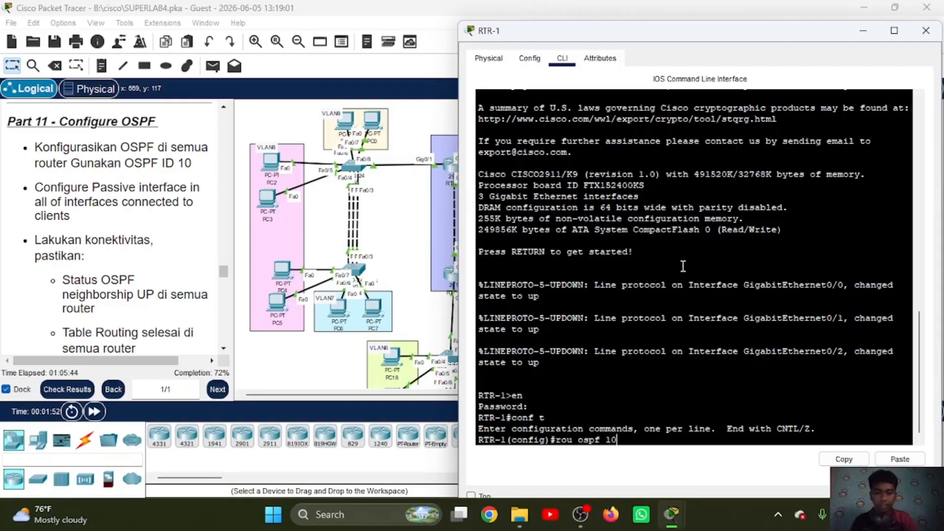
pyautogui.press('Return')
# Step: Try to advertise network 10.10.10.0 255.255.255.252 with the abbreviated command "ne", first without an area and once more with area 0
pyautogui.write('ne ')
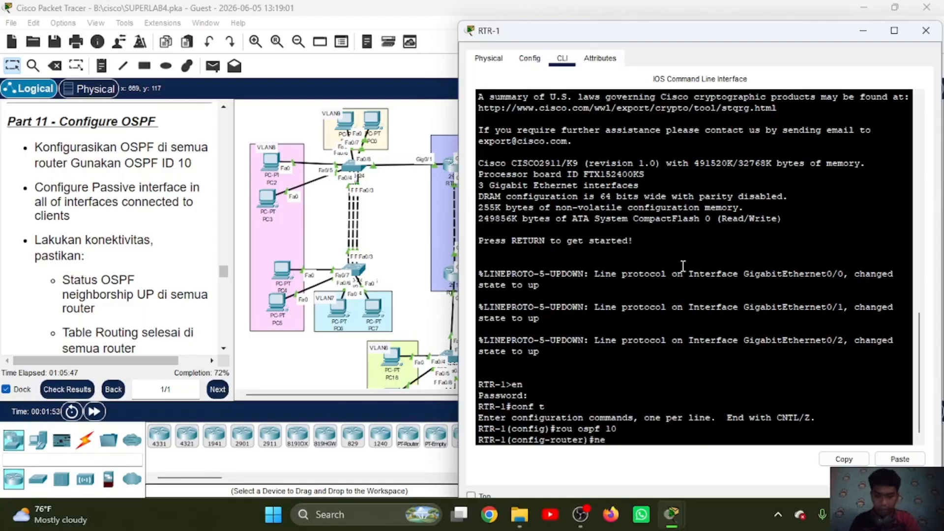
pyautogui.write('10.10.10.')
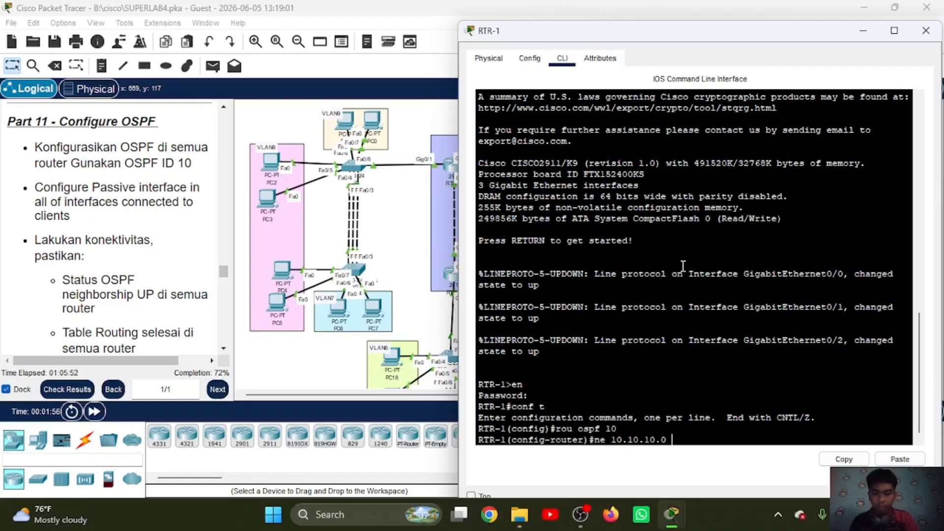
pyautogui.write('0 255.255')
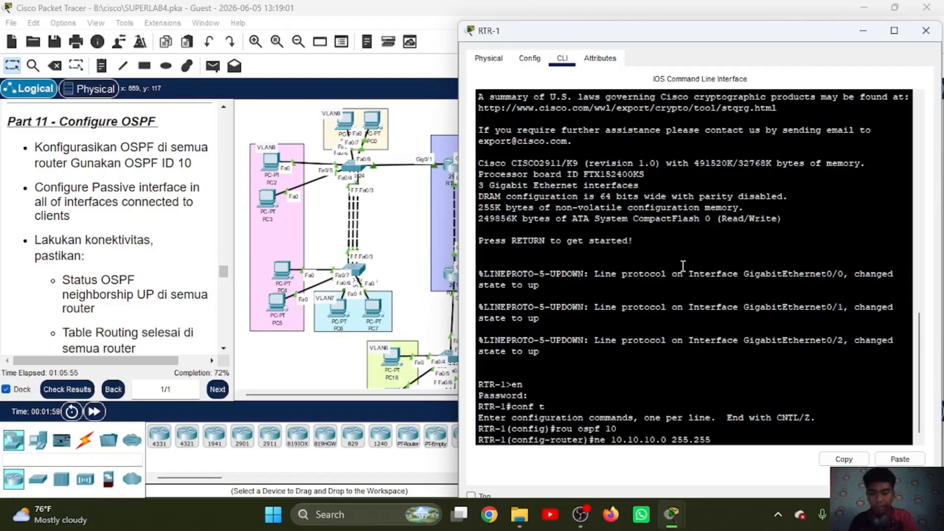
pyautogui.write('.255.252')
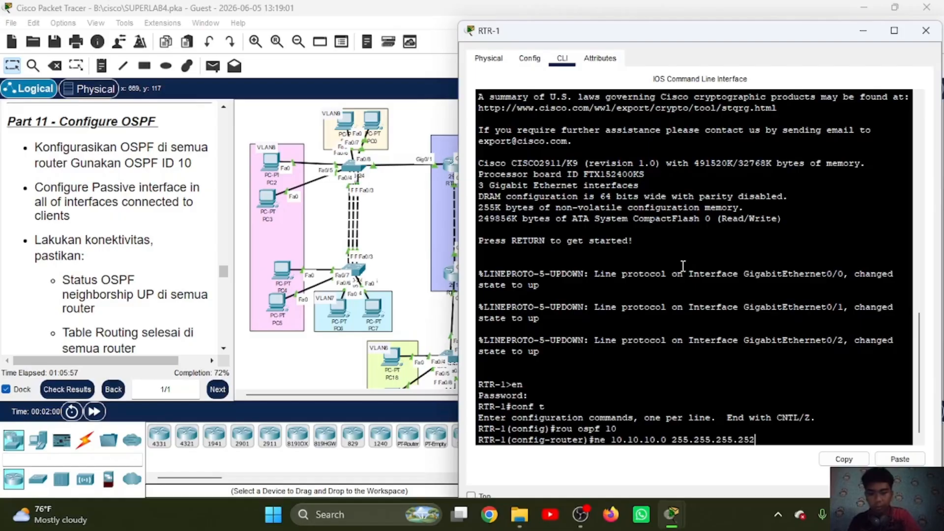
pyautogui.press('Return')
pyautogui.write('area ')
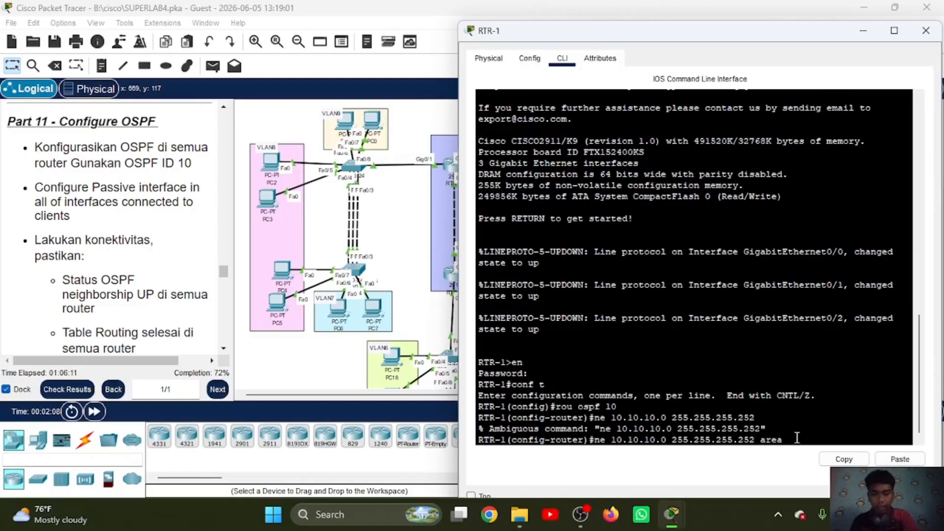
pyautogui.write('0')
pyautogui.press('Return')
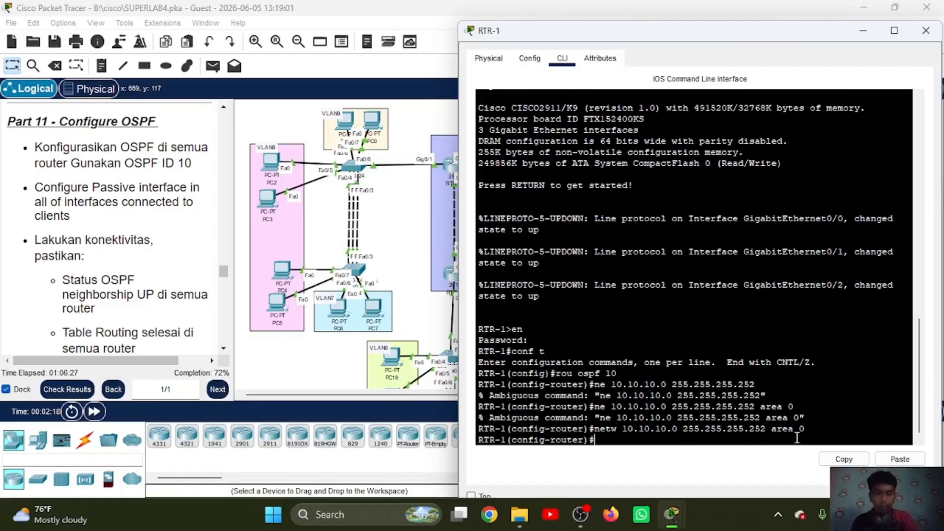
# Step: Advertise networks 10.10.10.0 and 10.10.10.12 with mask 255.255.255.252 in area 0 using "netw", and leave OSPF configuration on RTR-1
pyautogui.press('Up')
pyautogui.press('Left')
pyautogui.press('Left')
pyautogui.press('Left')
pyautogui.press('Left')
pyautogui.press('Left')
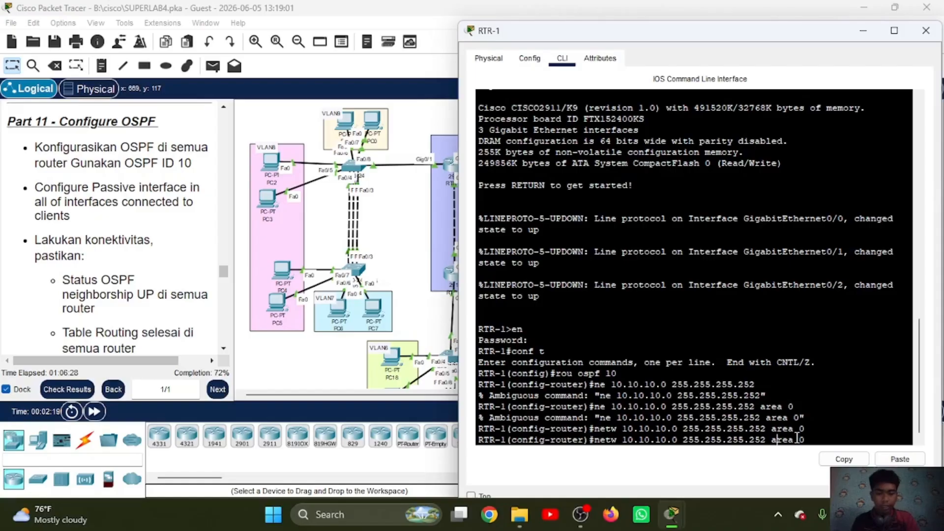
pyautogui.press('Left')
pyautogui.press('Left')
pyautogui.press('Left')
pyautogui.press('Left')
pyautogui.press('Left')
pyautogui.press('Left')
pyautogui.press('Left')
pyautogui.press('Left')
pyautogui.press('Left')
pyautogui.press('Left')
pyautogui.press('Left')
pyautogui.press('Left')
pyautogui.press('Left')
pyautogui.press('Left')
pyautogui.press('Left')
pyautogui.press('Left')
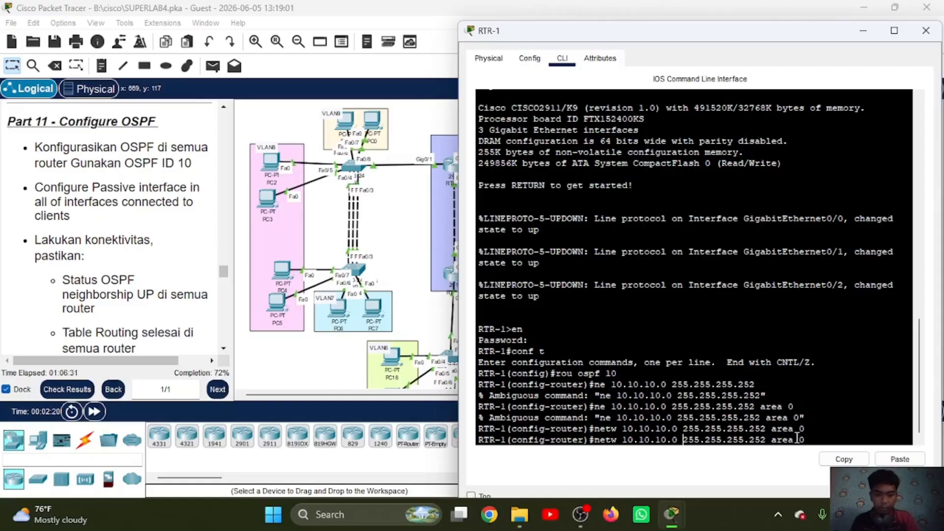
pyautogui.press('BackSpace')
pyautogui.write('12')
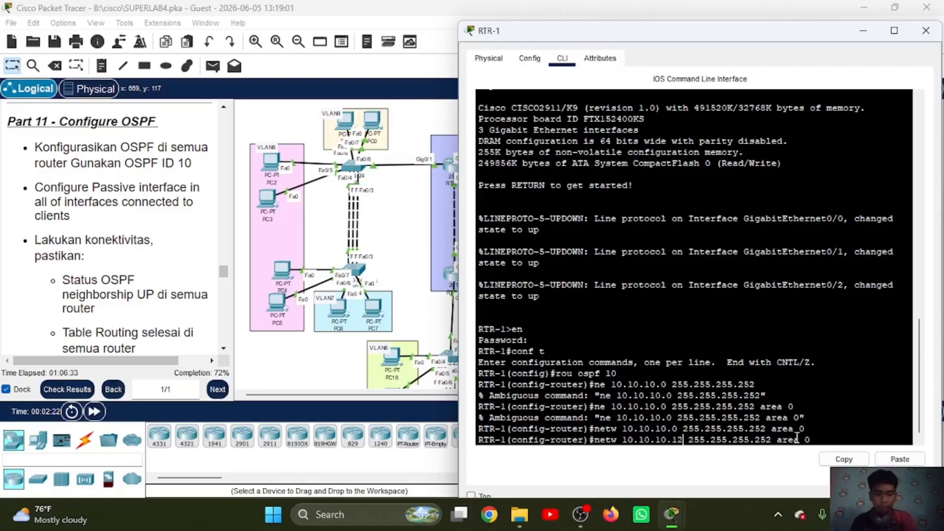
pyautogui.press('Return')
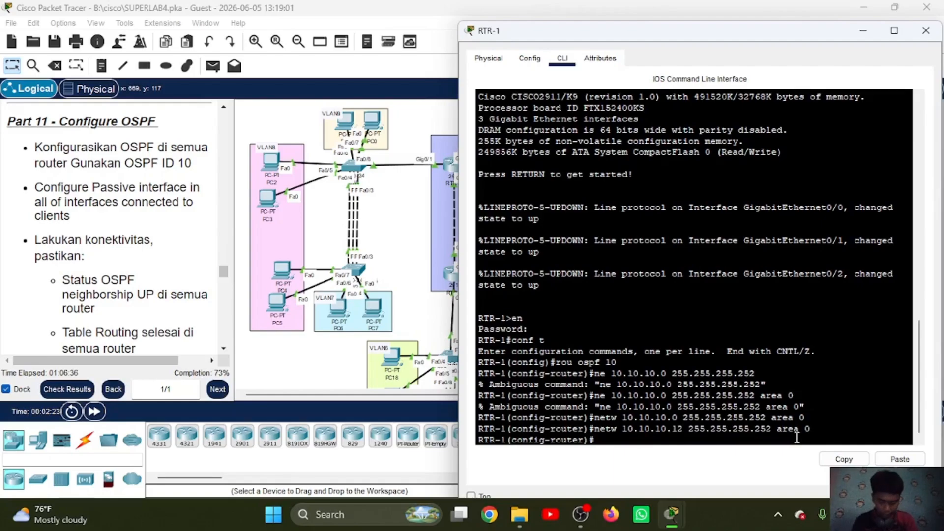
pyautogui.write('ex')
pyautogui.press('Return')
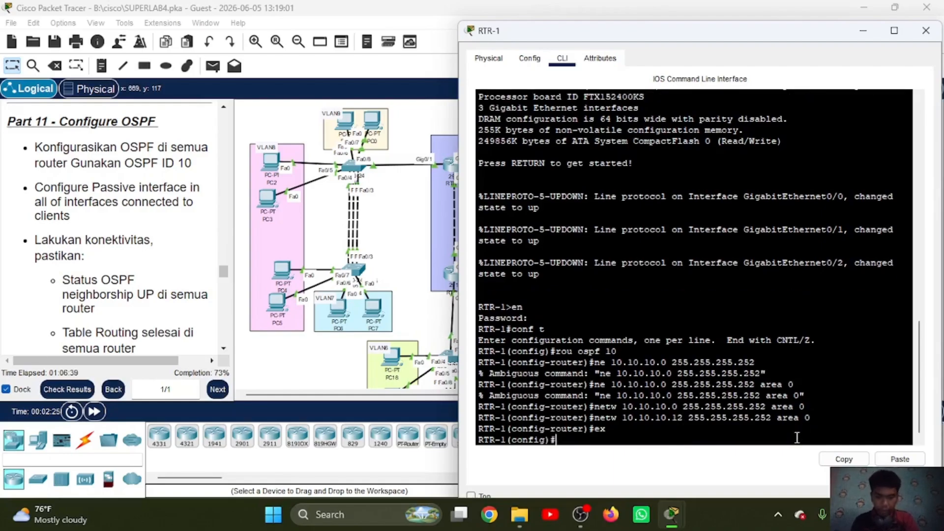
# Step: Open the command line of multilayer switch MLS1, enter the enable password and switch to global configuration mode, keeping the topology in view
pyautogui.hscroll(5, 376, 239)
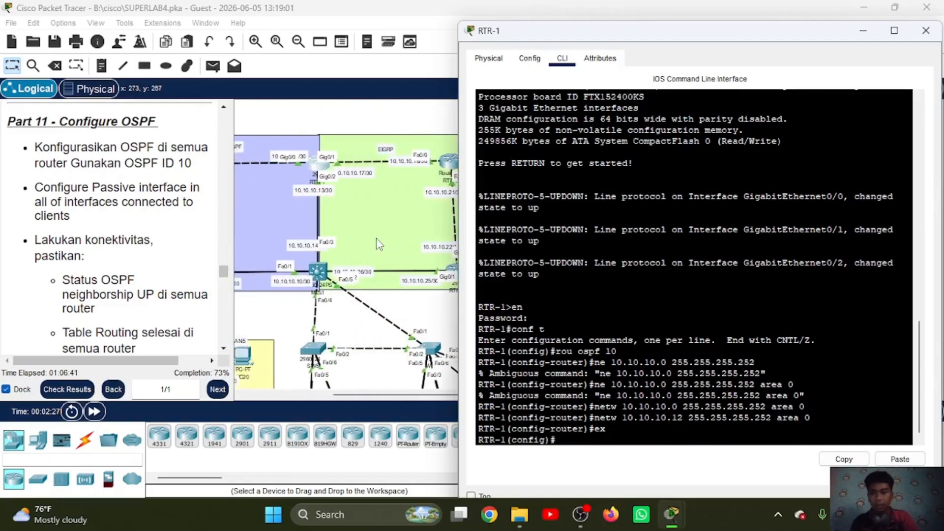
pyautogui.click(320, 271)
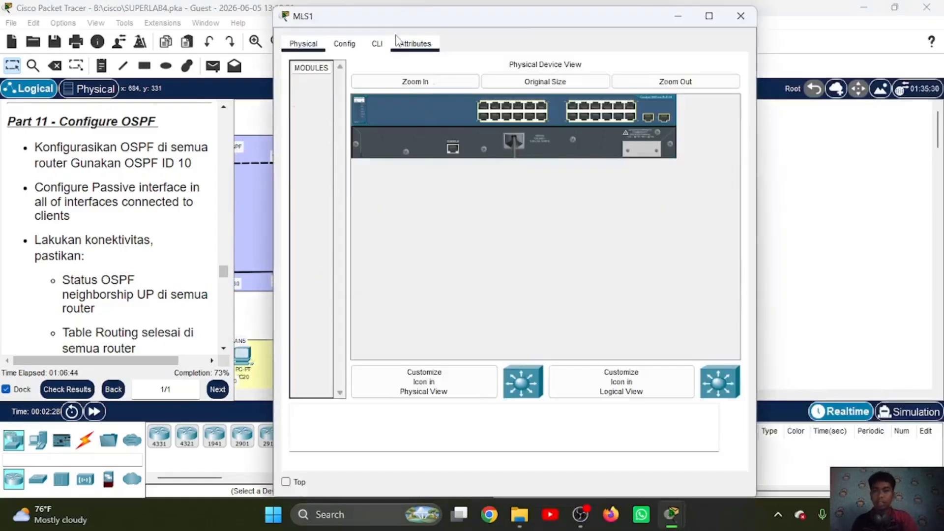
pyautogui.click(377, 45)
pyautogui.write('e')
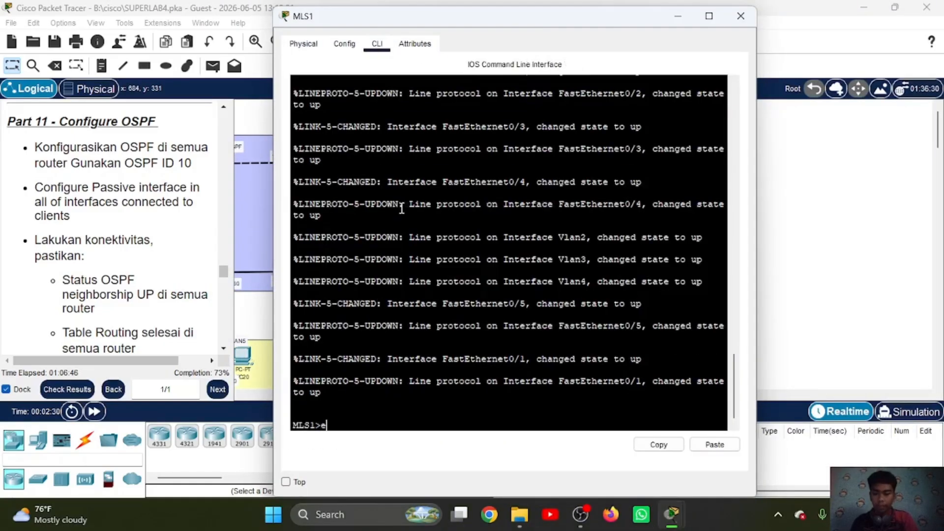
pyautogui.write('n')
pyautogui.press('Return')
pyautogui.press('Return')
pyautogui.write('conf')
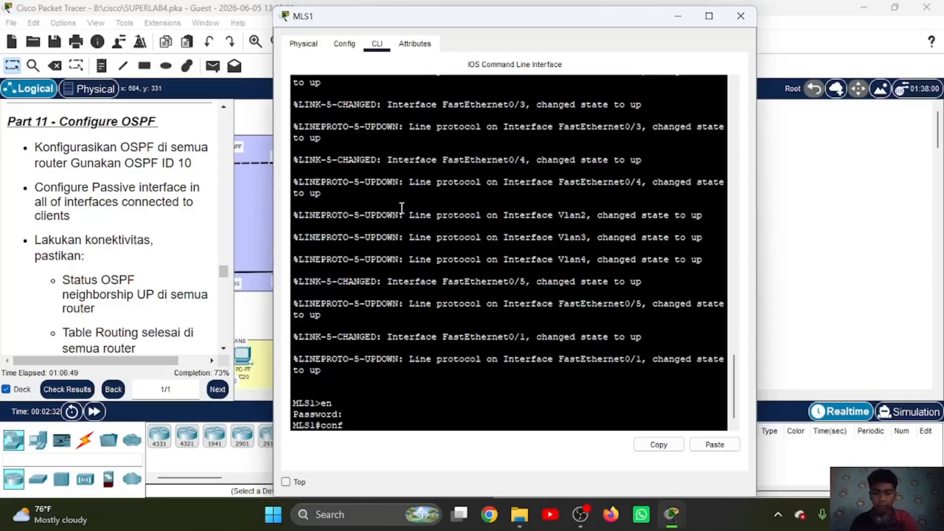
pyautogui.write(' t')
pyautogui.press('Return')
pyautogui.moveTo(439, 22); pyautogui.dragTo(621, 32)
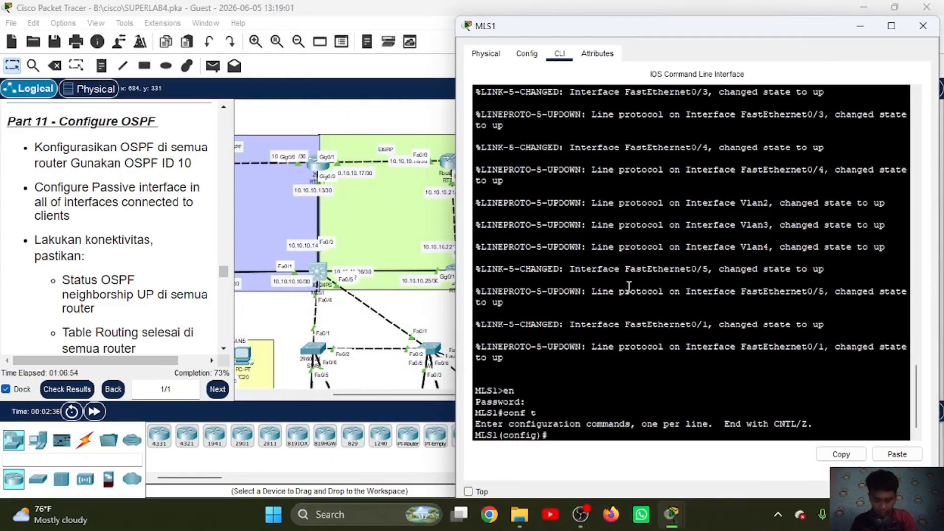
# Step: Enable IP routing on MLS1 with the full "ip routing" command
pyautogui.write('ip ro')
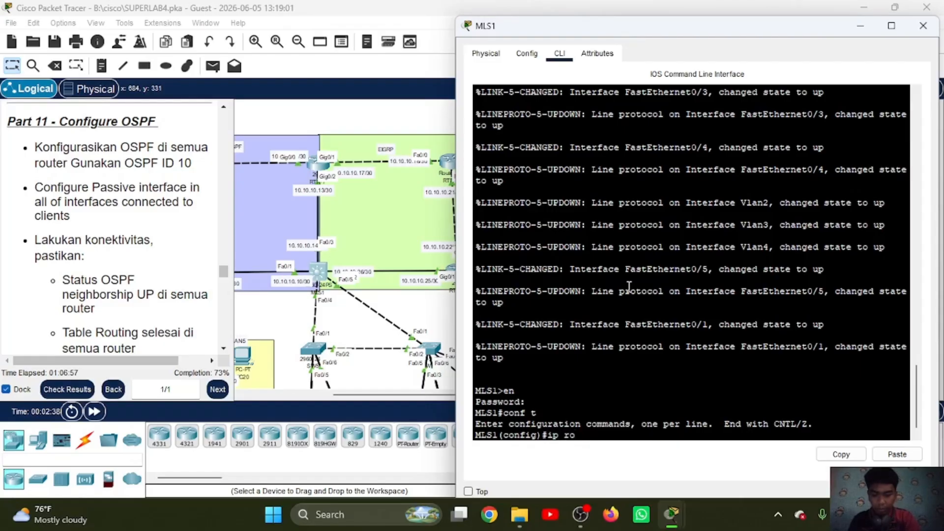
pyautogui.write('u')
pyautogui.press('Return')
pyautogui.press('Up')
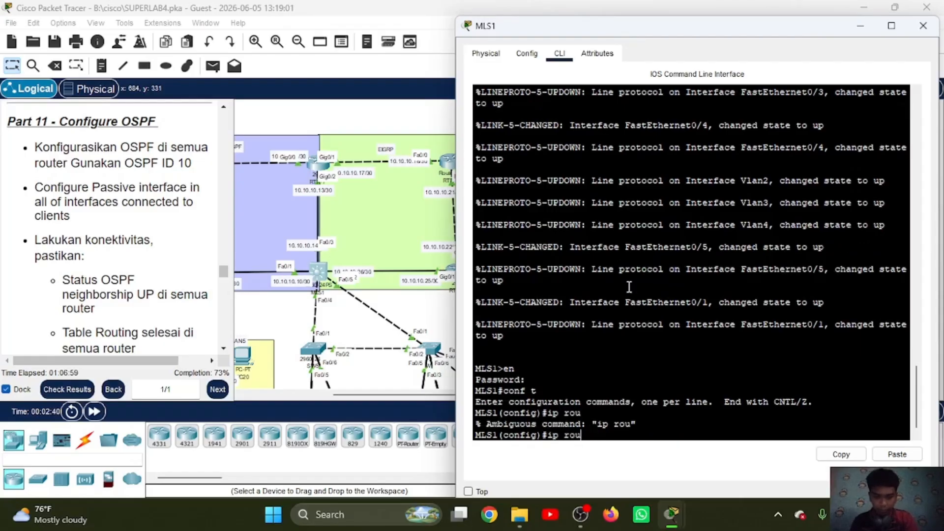
pyautogui.write('ting')
pyautogui.press('Return')
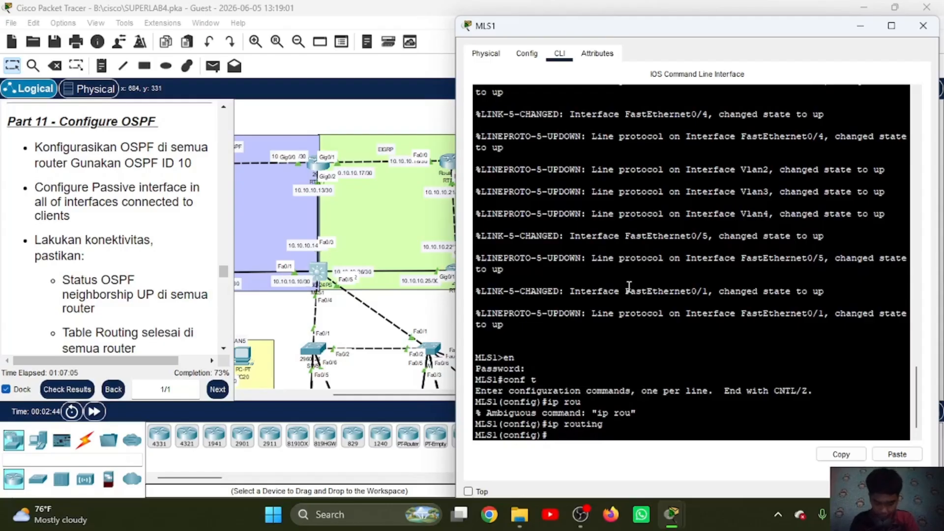
# Step: Start OSPF process 10 on MLS1 and advertise network 10.10.10.12 255.255.255.252 in area 0
pyautogui.write('rou ospf 10')
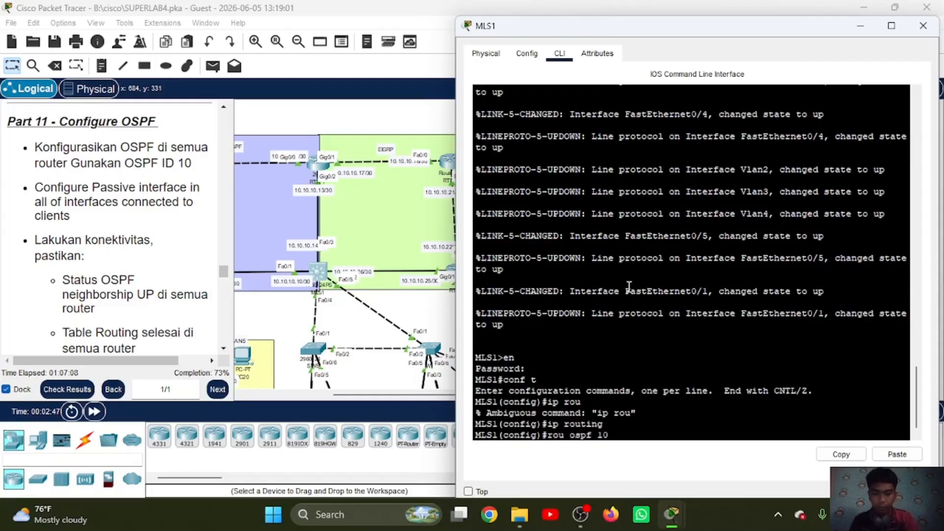
pyautogui.press('Return')
pyautogui.write('netw')
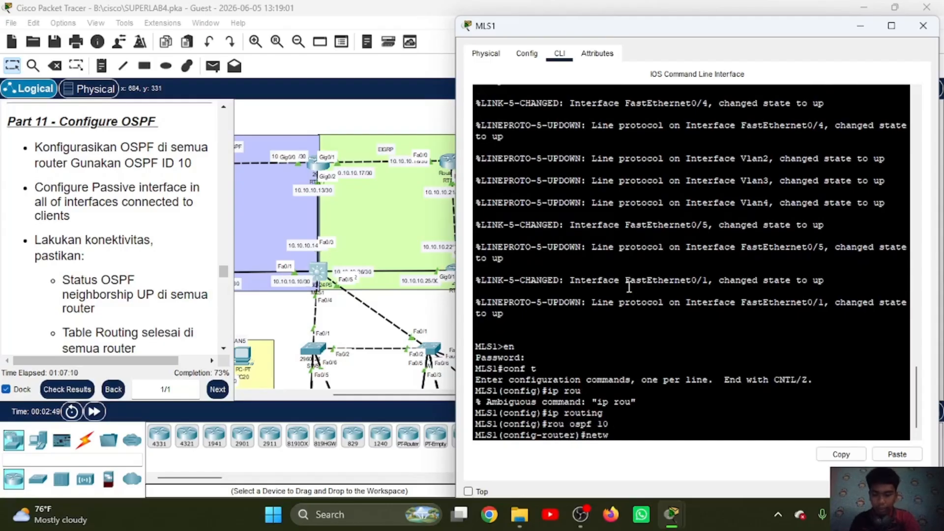
pyautogui.write(' 10')
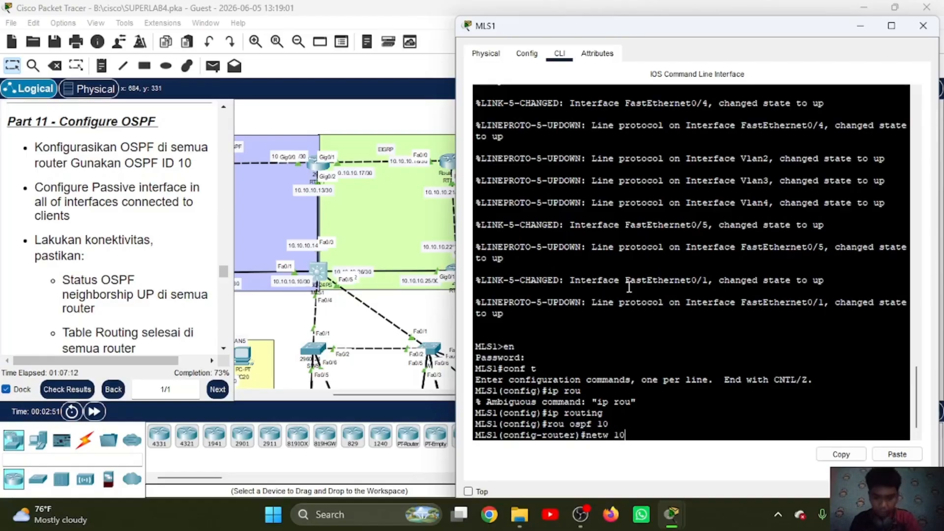
pyautogui.write('.10.10.12')
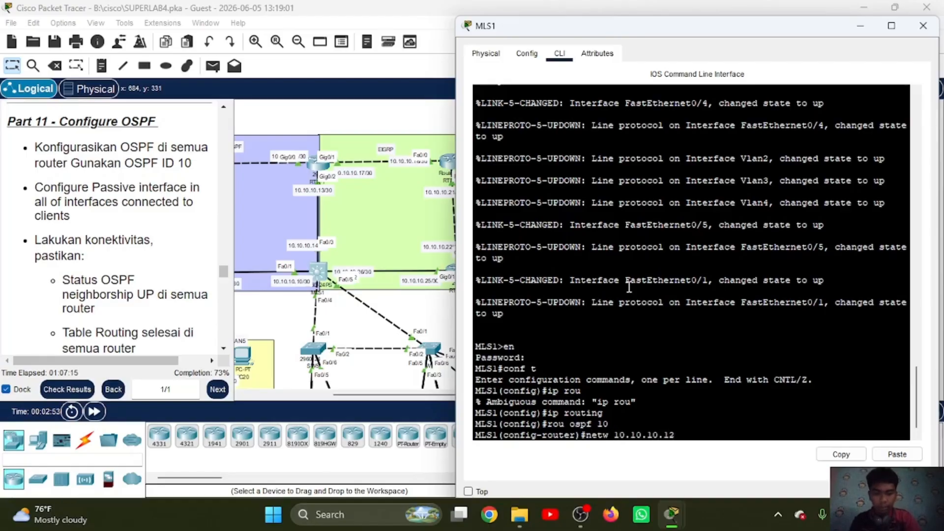
pyautogui.click(899, 455)
pyautogui.write('ara')
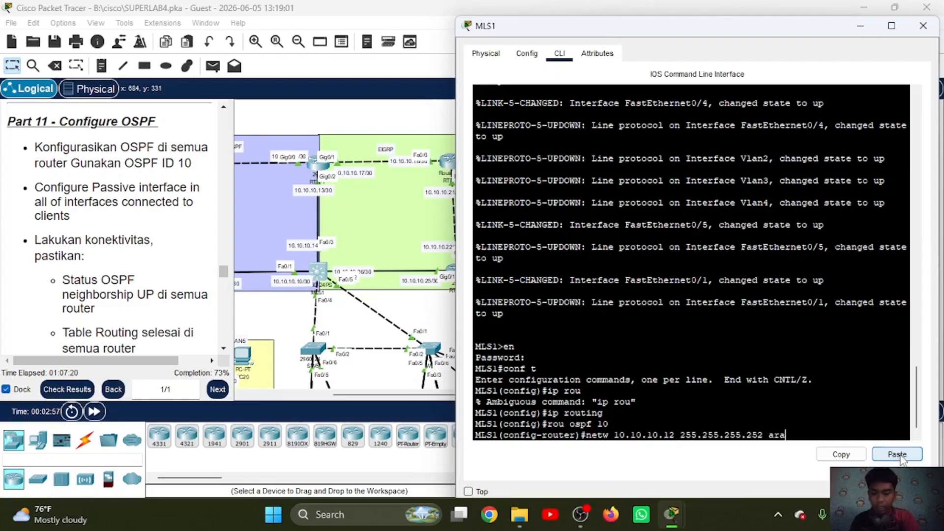
pyautogui.write('ea 0')
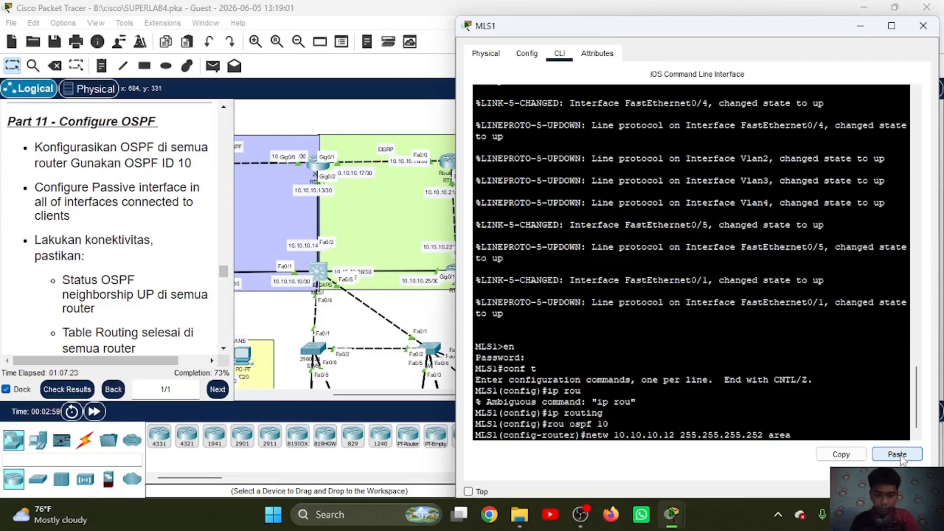
pyautogui.press('Return')
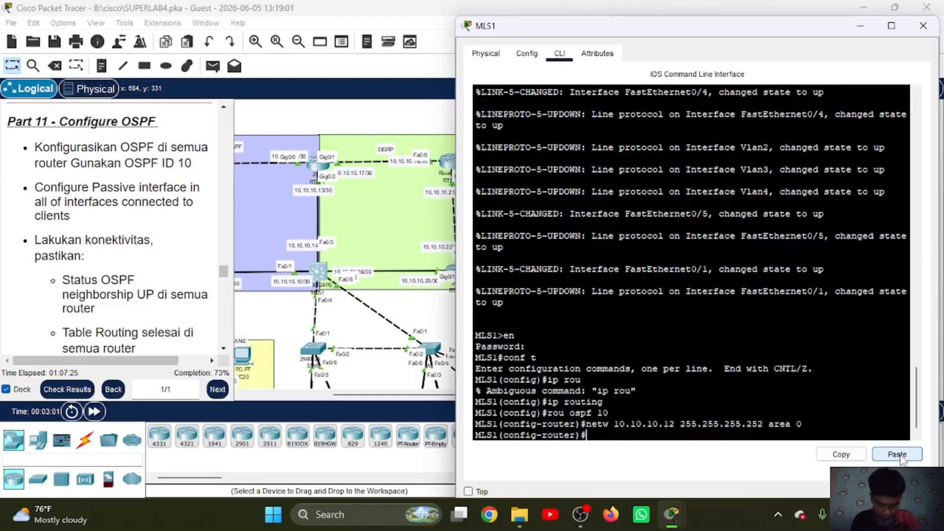
# Step: Advertise network 10.10.10.8 255.255.255.252 in area 0 on MLS1 and leave its OSPF configuration
pyautogui.press('Up')
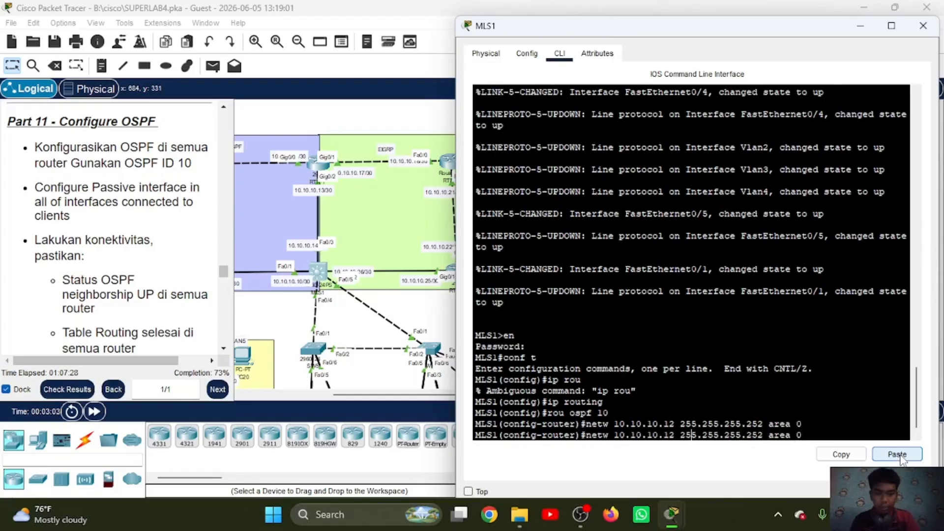
pyautogui.press('BackSpace')
pyautogui.press('BackSpace')
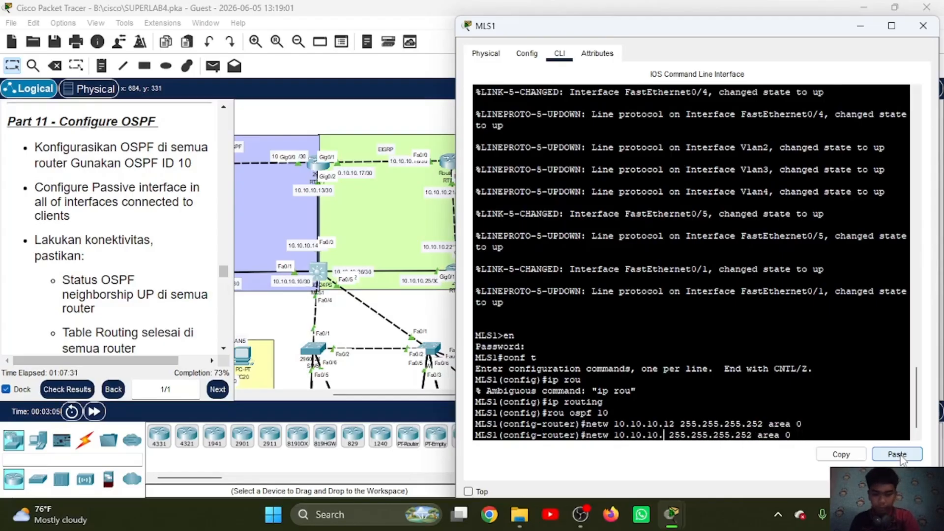
pyautogui.write('8')
pyautogui.press('Return')
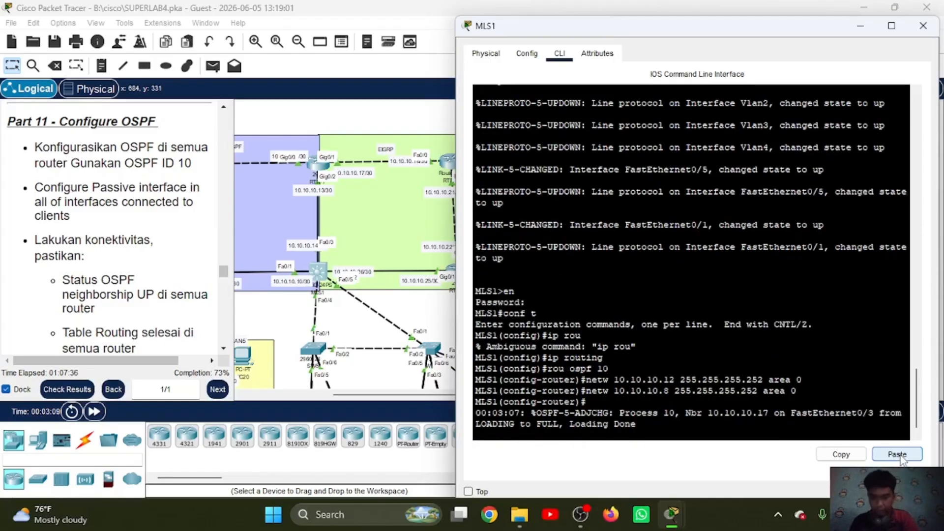
pyautogui.write('ex')
pyautogui.press('Return')
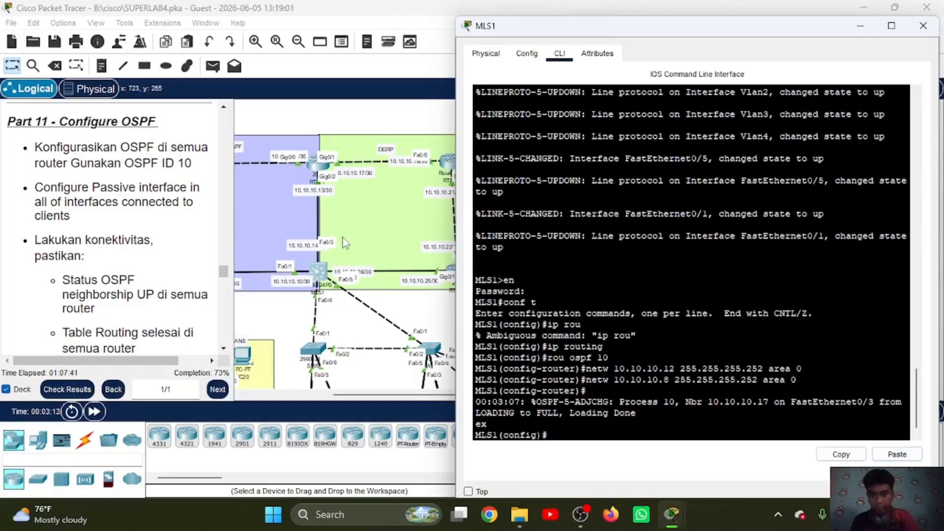
# Step: Open the command line of router RTR-5, enter the enable password and switch to global configuration mode
pyautogui.hscroll(-5, 343, 239)
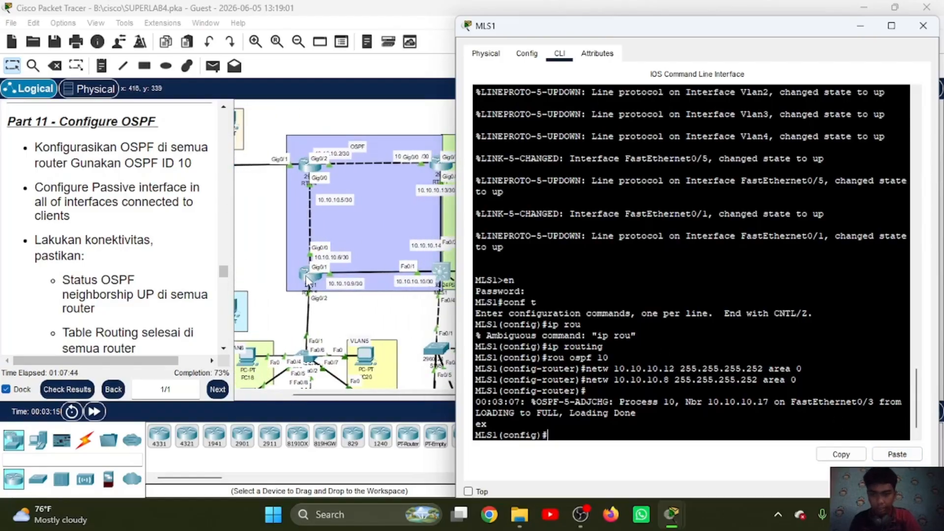
pyautogui.click(306, 280)
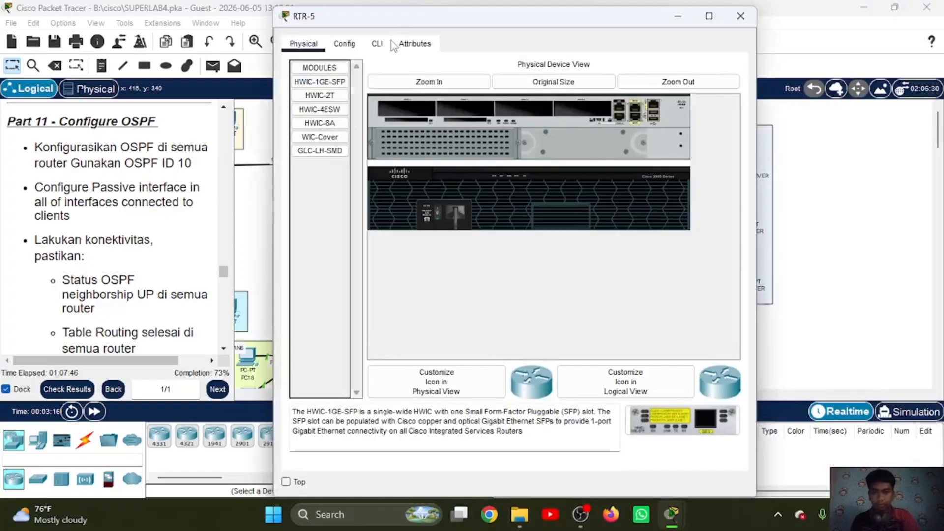
pyautogui.click(377, 45)
pyautogui.press('Return')
pyautogui.write('en')
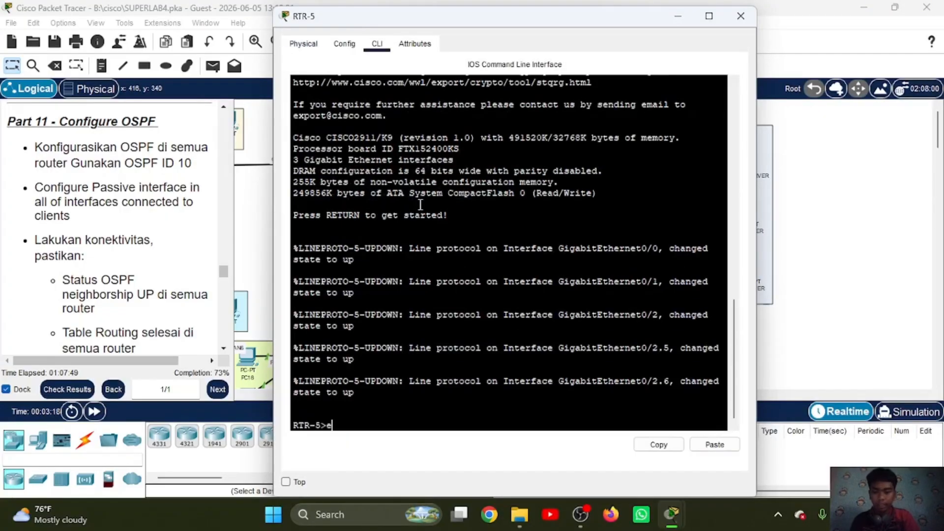
pyautogui.press('Return')
pyautogui.press('Return')
pyautogui.write('conf t')
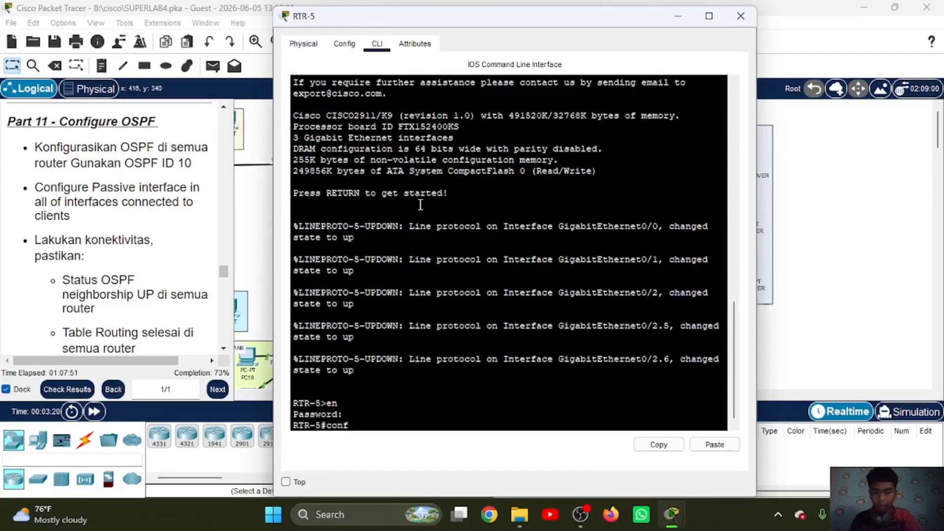
pyautogui.press('Return')
# Step: Start OSPF process 10 on RTR-5 with "rou ospf 10"
pyautogui.write('rou osp')
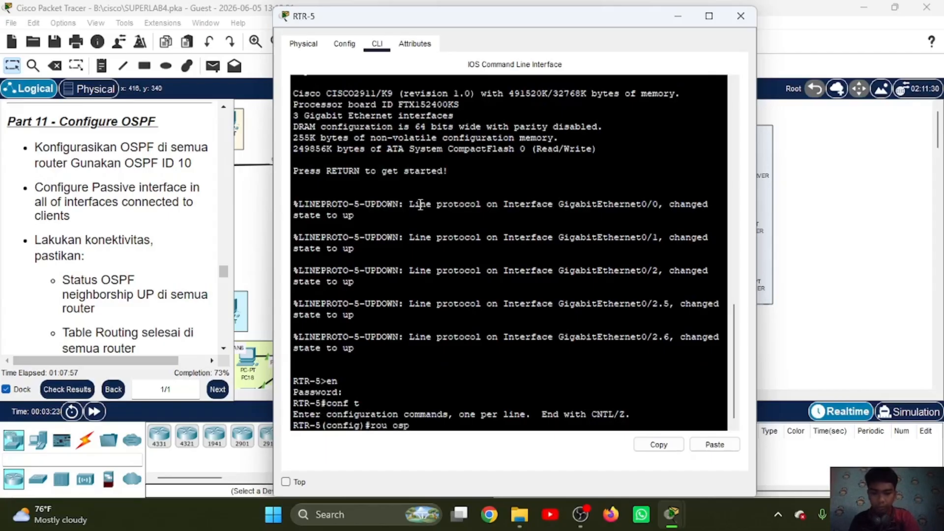
pyautogui.press('BackSpace')
pyautogui.press('BackSpace')
pyautogui.write('s')
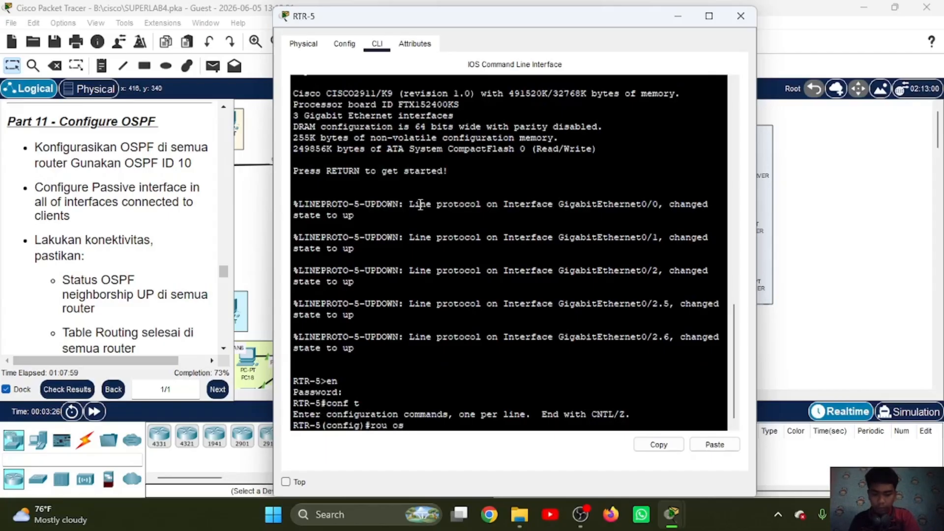
pyautogui.write('pf 10')
pyautogui.press('Return')
# Step: Advertise network 10.10.10.8 255.255.255.252 in area 0 on RTR-5, keeping the topology in view
pyautogui.write('netw')
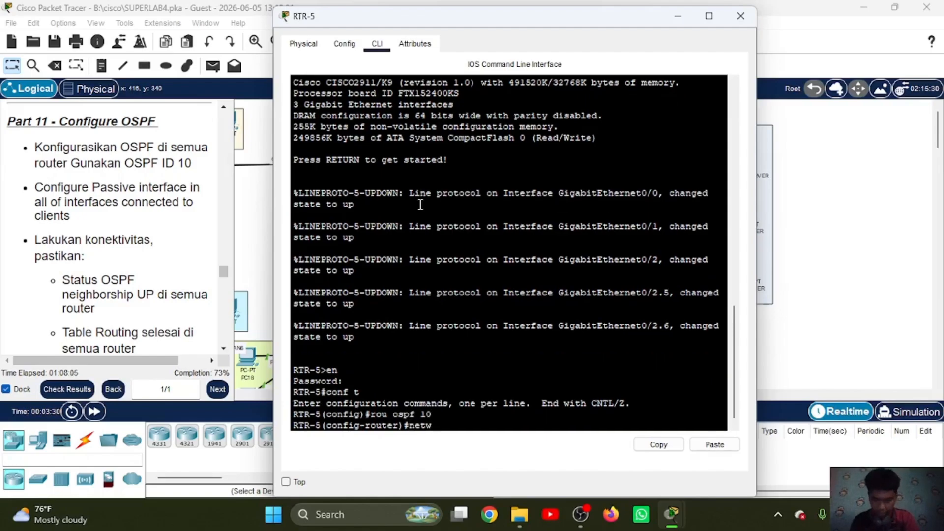
pyautogui.write(' 10.10.10.8')
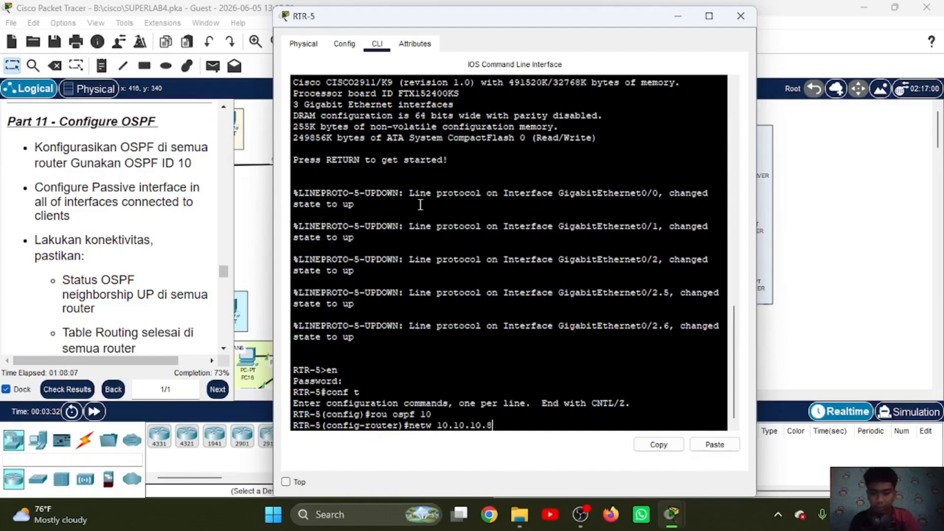
pyautogui.moveTo(517, 28); pyautogui.dragTo(702, 43)
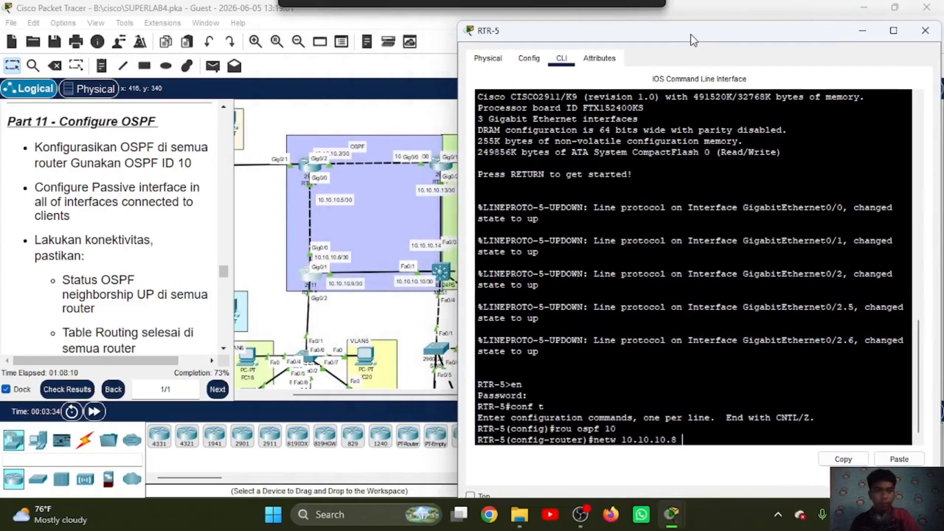
pyautogui.click(890, 460)
pyautogui.write('area 0')
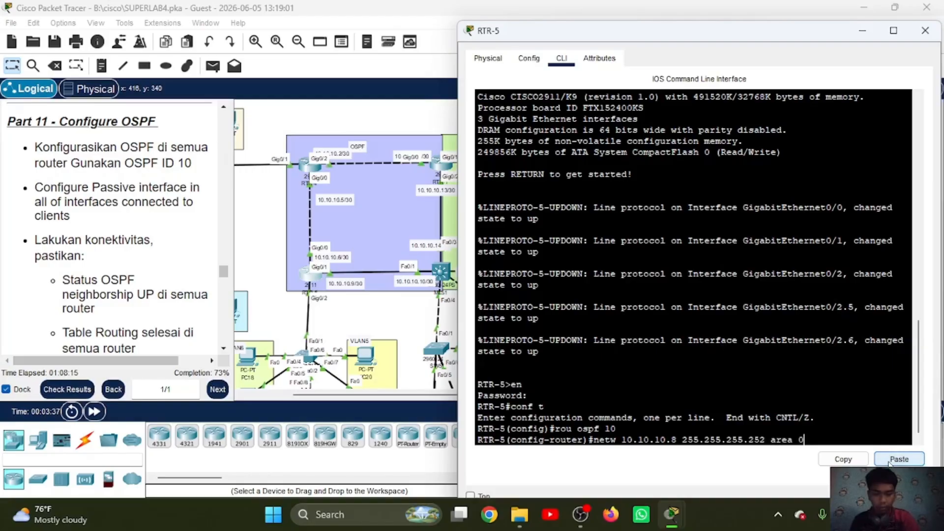
pyautogui.press('Return')
# Step: Advertise network 10.10.10.4 255.255.255.252 in area 0 on RTR-5 and leave its OSPF configuration
pyautogui.press('Up')
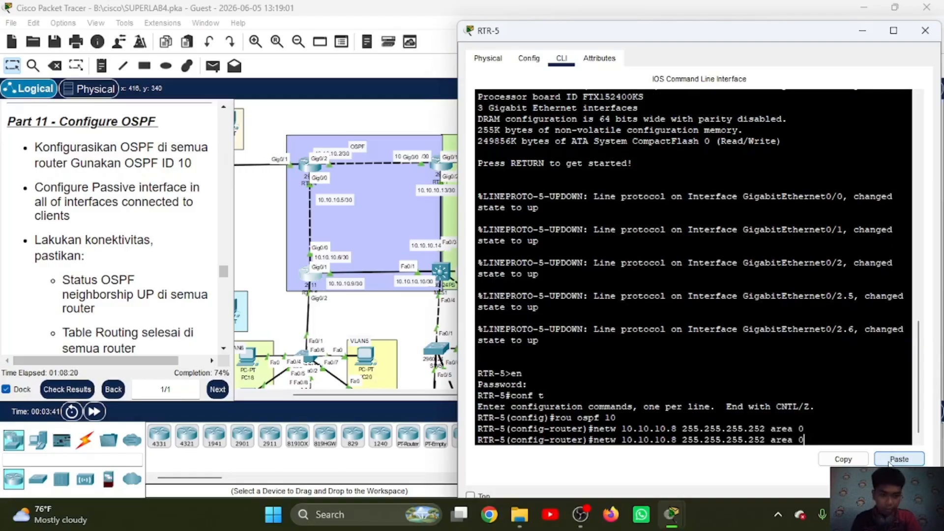
pyautogui.press('Left')
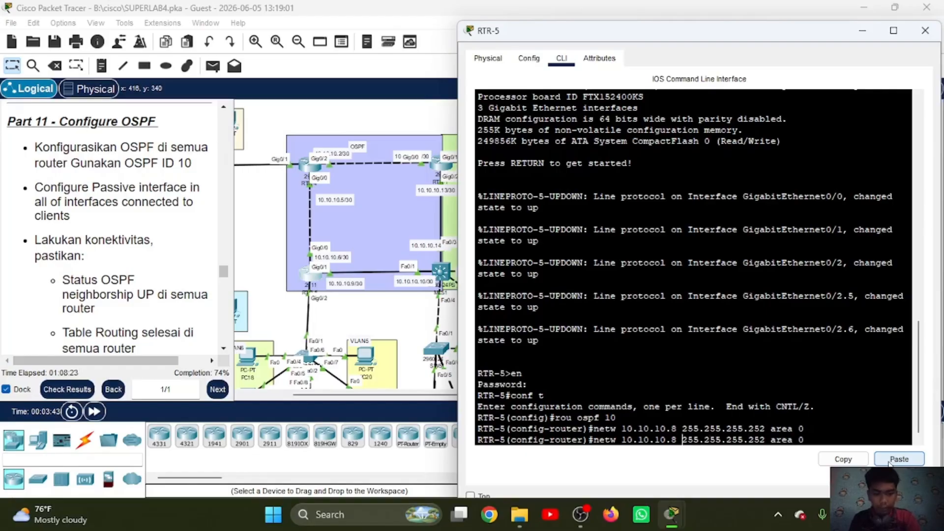
pyautogui.press('BackSpace')
pyautogui.write('4')
pyautogui.press('Return')
pyautogui.write('ex')
pyautogui.press('Return')
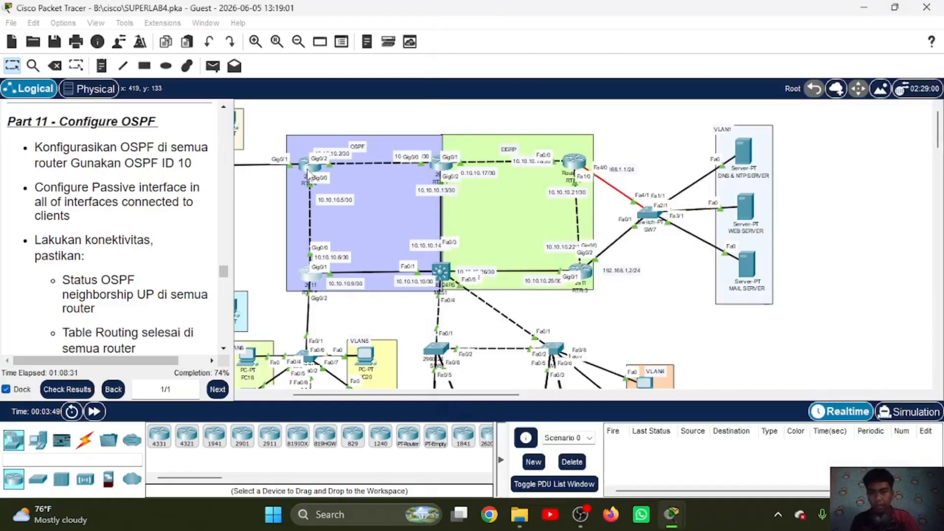
# Step: Open the command line of router RTR-4, enter the enable password and switch to global configuration mode
pyautogui.click(308, 173)
pyautogui.click(308, 174)
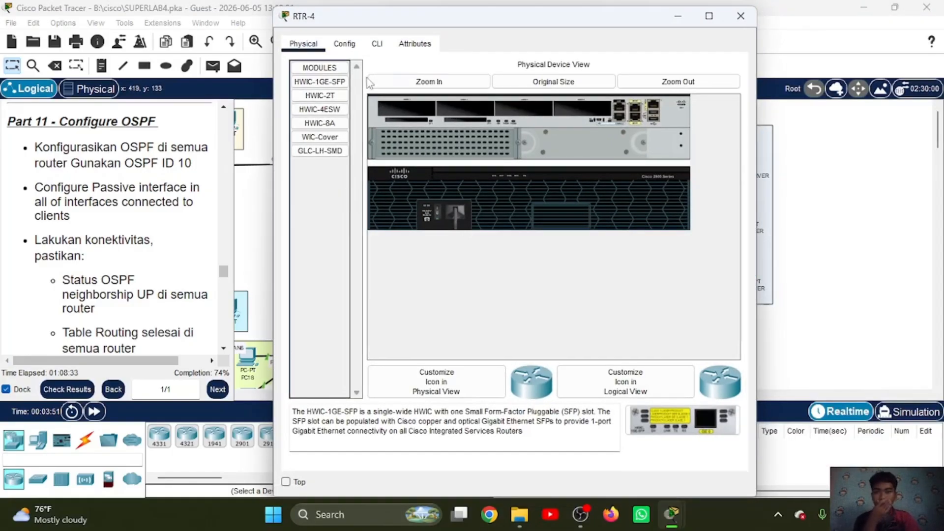
pyautogui.click(377, 43)
pyautogui.press('Return')
pyautogui.write('en')
pyautogui.press('Return')
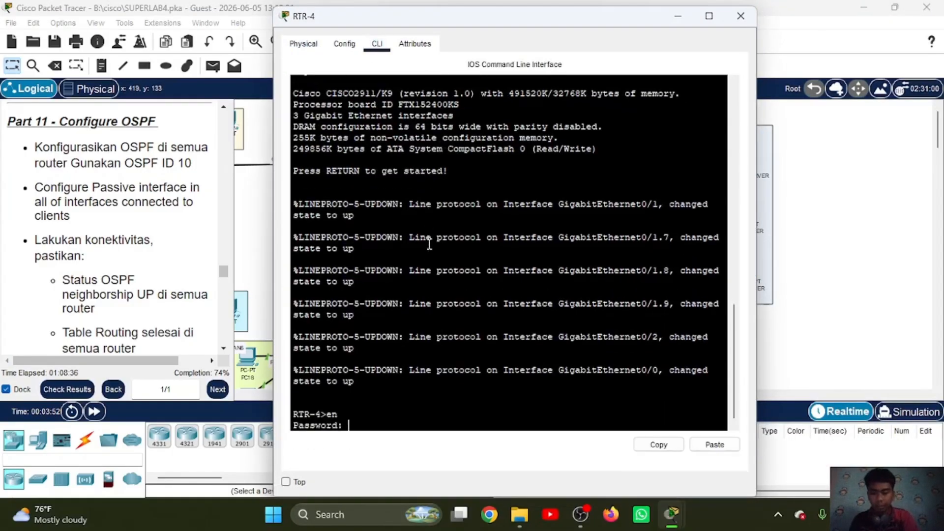
pyautogui.press('Return')
pyautogui.write('conf t')
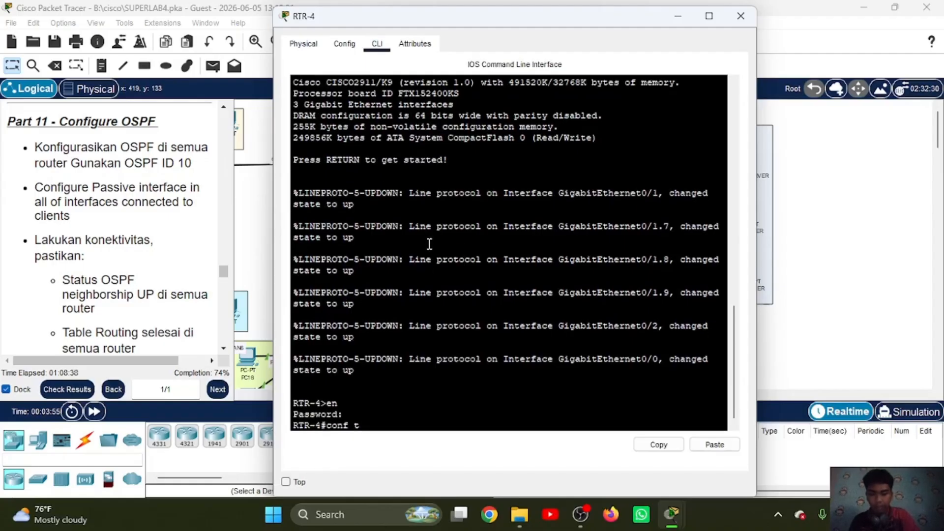
pyautogui.press('Return')
# Step: Start OSPF process 10 on RTR-4 and advertise network 10.10.10.0 with wildcard mask 0.0.0.3 in area 0
pyautogui.write('rou osp')
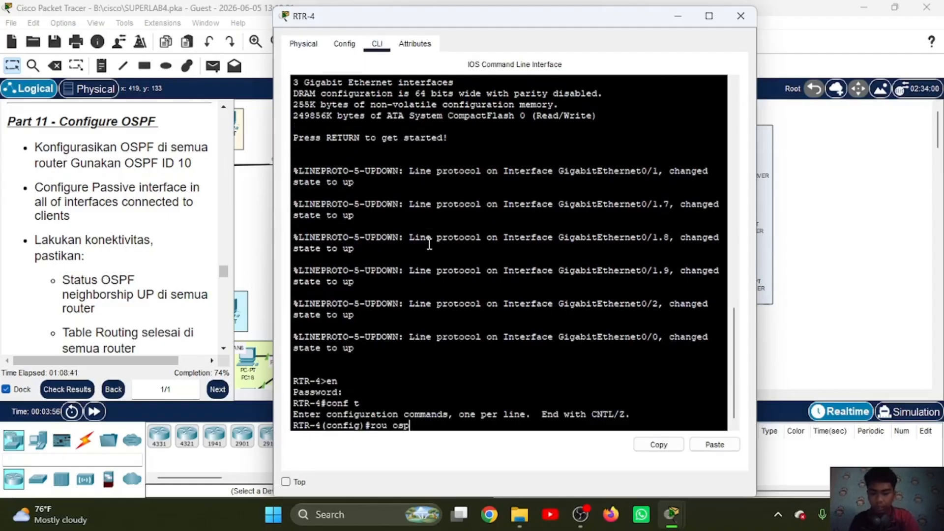
pyautogui.write('f 10')
pyautogui.press('Return')
pyautogui.write('netw')
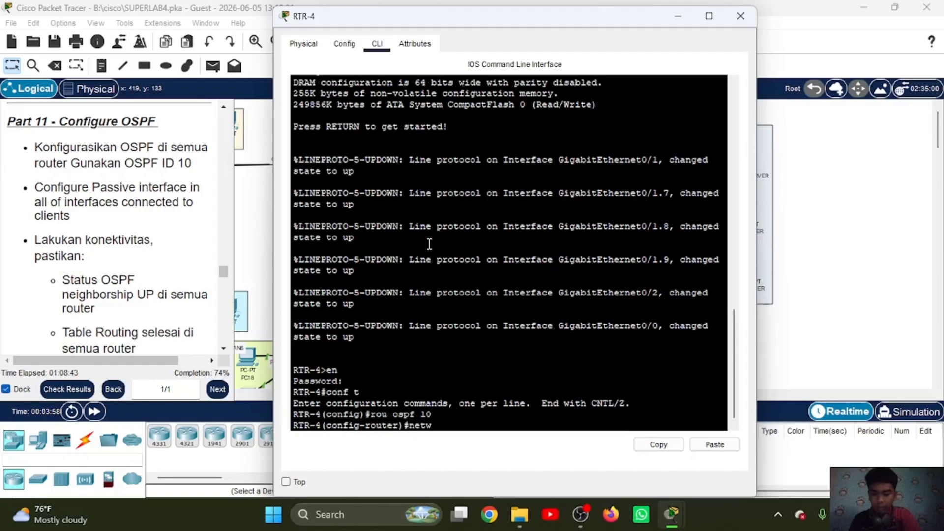
pyautogui.write(' 10.10.10.0 0')
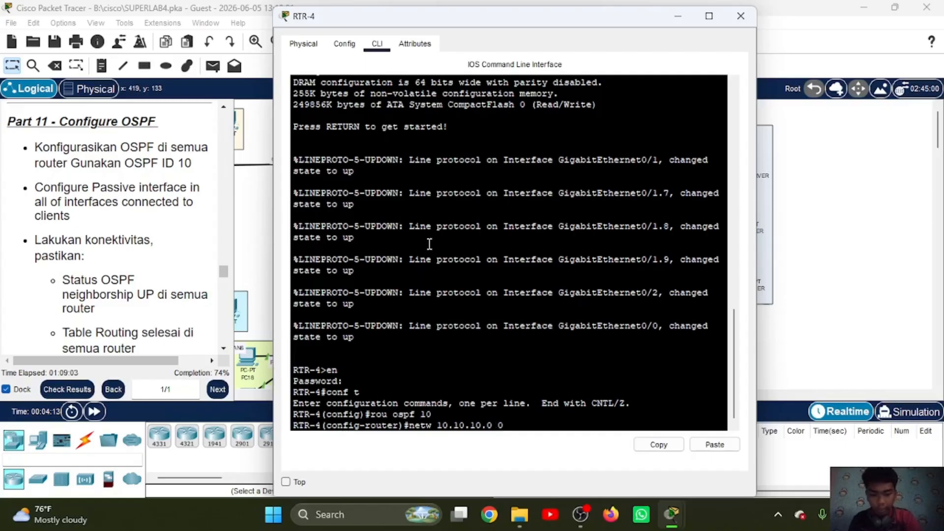
pyautogui.write('.0.0.3 area 0')
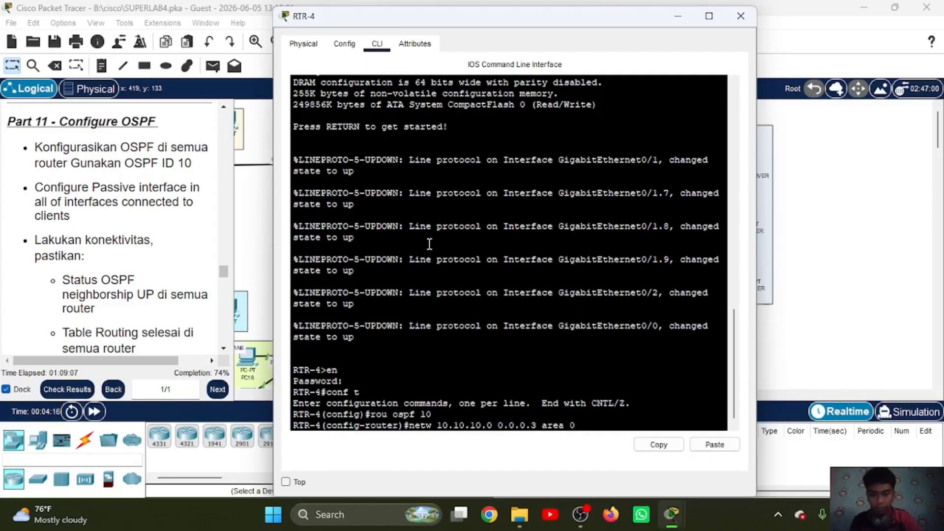
pyautogui.press('Return')
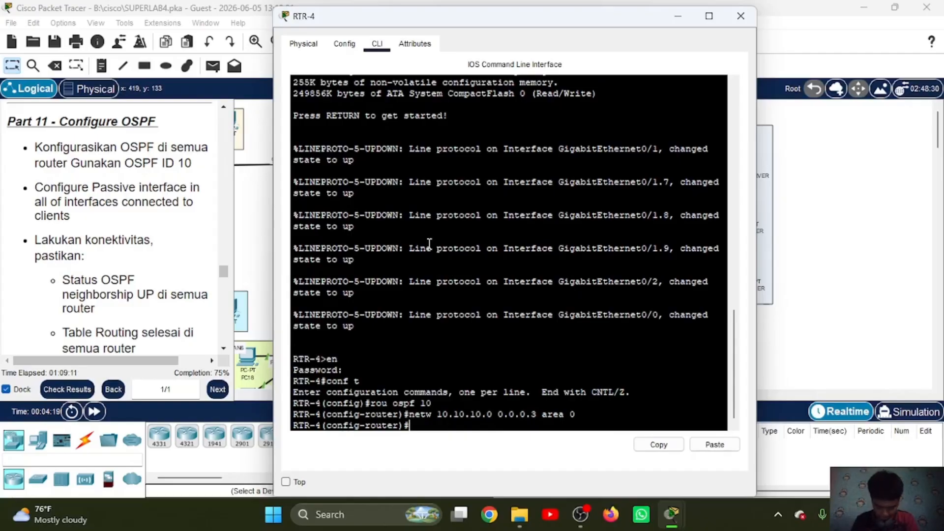
# Step: Advertise network 10.10.10.4 with wildcard mask 0.0.0.3 in area 0 on RTR-4 and leave its OSPF configuration
pyautogui.press('Up')
pyautogui.press('Left')
pyautogui.press('Left')
pyautogui.press('Left')
pyautogui.press('Left')
pyautogui.press('Left')
pyautogui.press('Left')
pyautogui.press('Left')
pyautogui.press('Left')
pyautogui.press('Left')
pyautogui.press('Left')
pyautogui.press('Left')
pyautogui.press('Left')
pyautogui.press('Left')
pyautogui.press('Left')
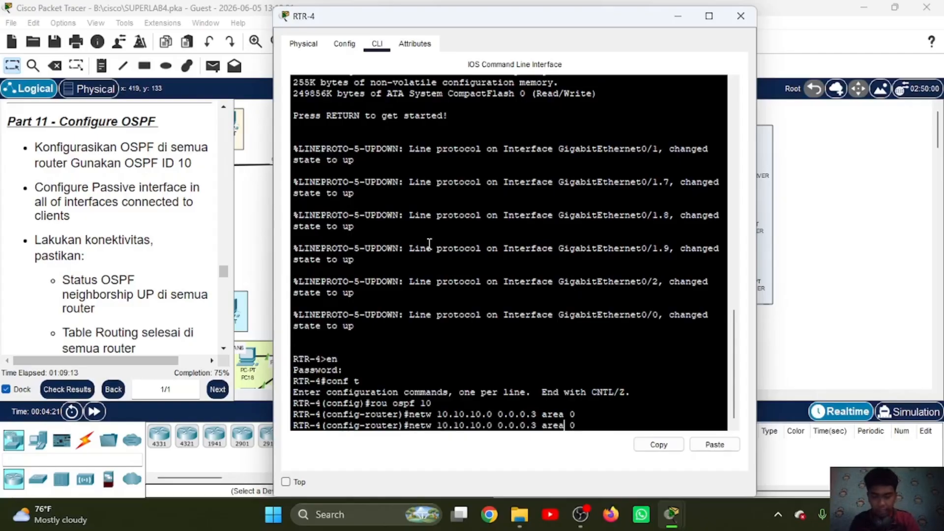
pyautogui.press('Left')
pyautogui.press('BackSpace')
pyautogui.write('4')
pyautogui.press('Return')
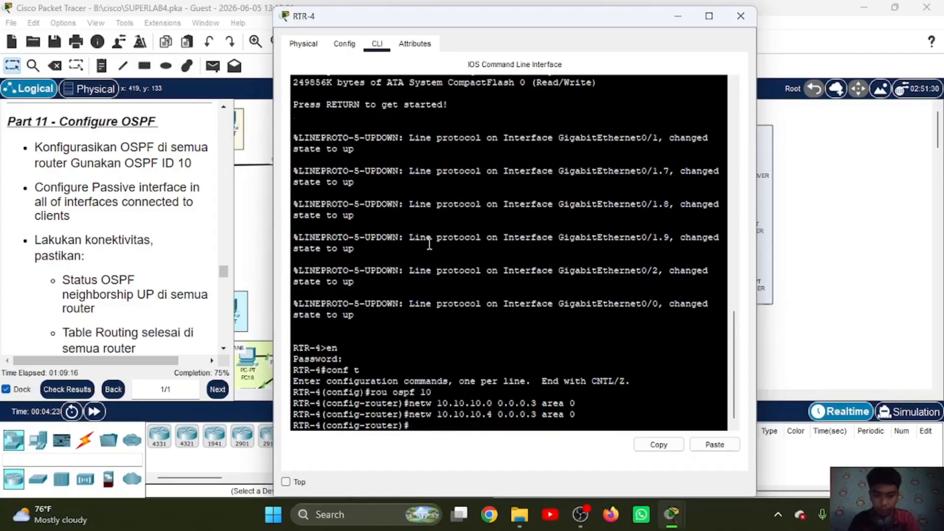
pyautogui.write('ex')
pyautogui.press('Return')
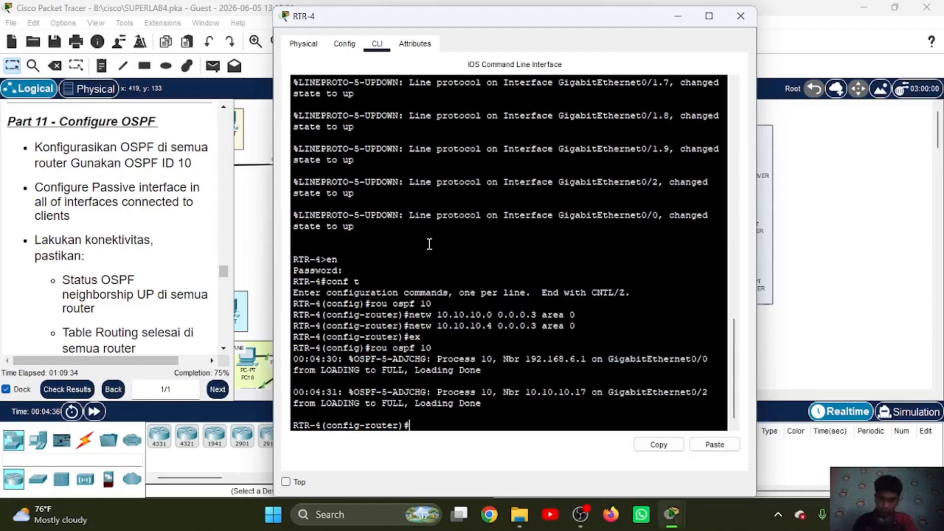
# Step: Advertise client network 192.168.7.0 with wildcard mask 0.0.0.255 in area 0 under OSPF process 10 on RTR-4
pyautogui.write('netw')
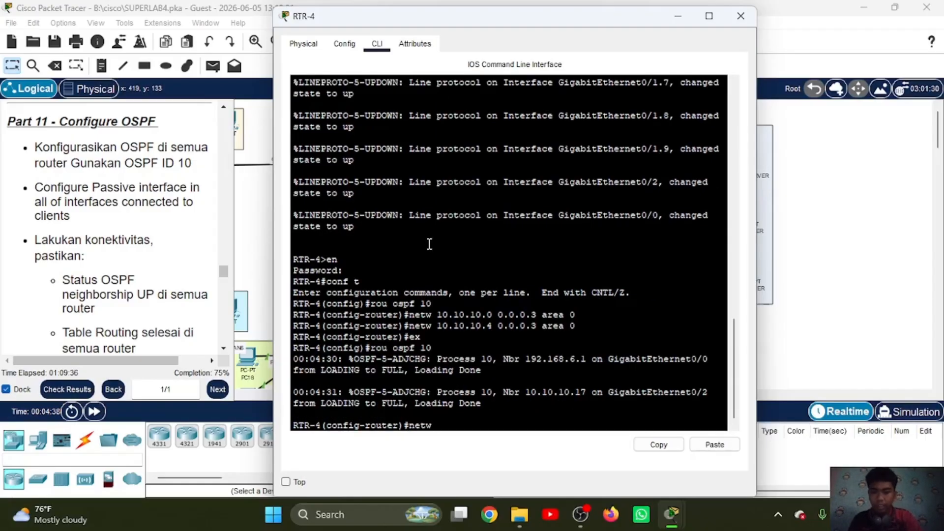
pyautogui.moveTo(460, 20); pyautogui.dragTo(646, 32)
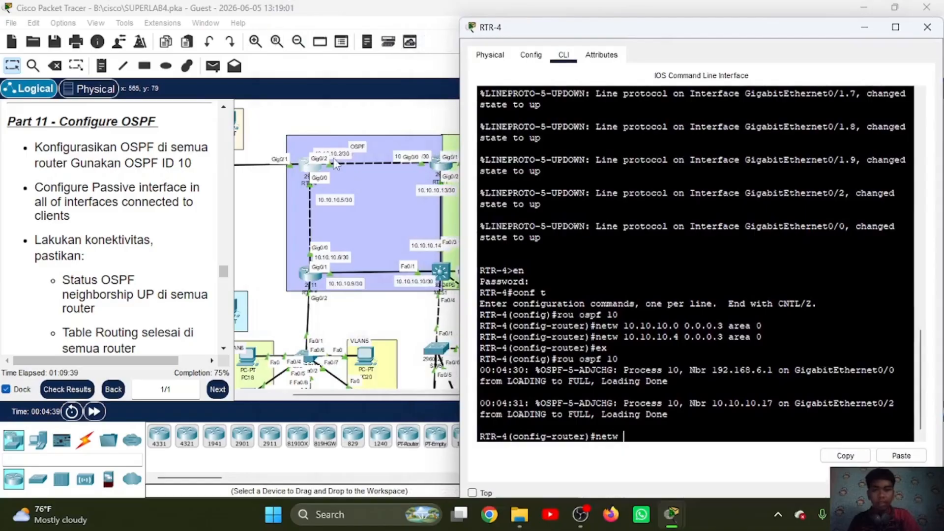
pyautogui.hscroll(-5, 335, 164)
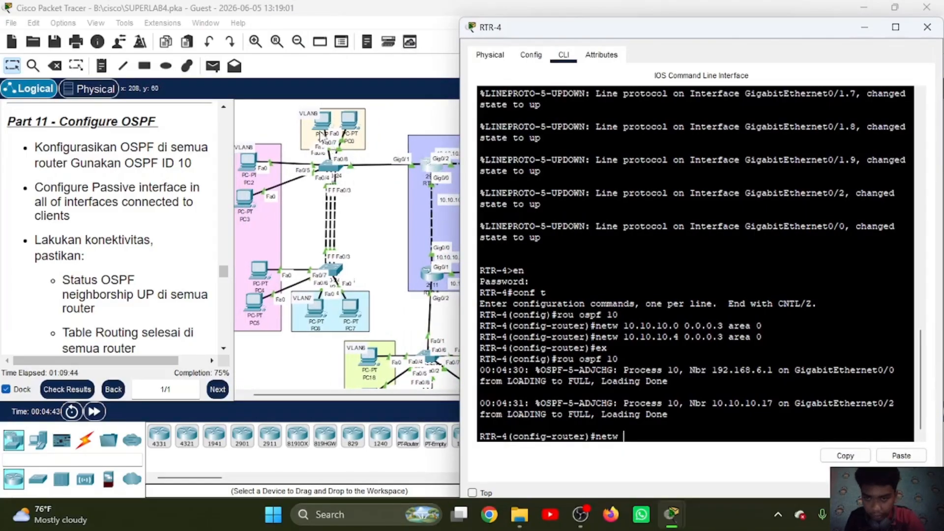
pyautogui.write('19')
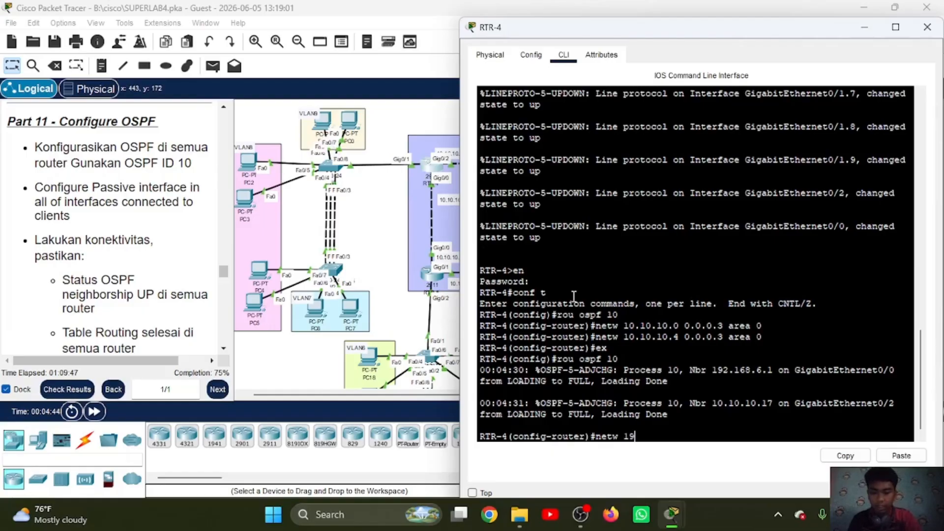
pyautogui.write('2.168.')
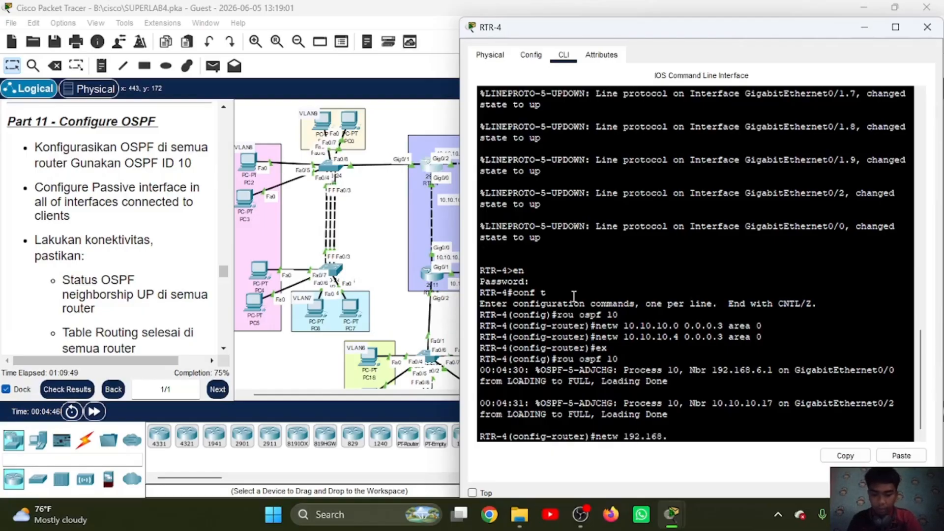
pyautogui.write('7.0 0')
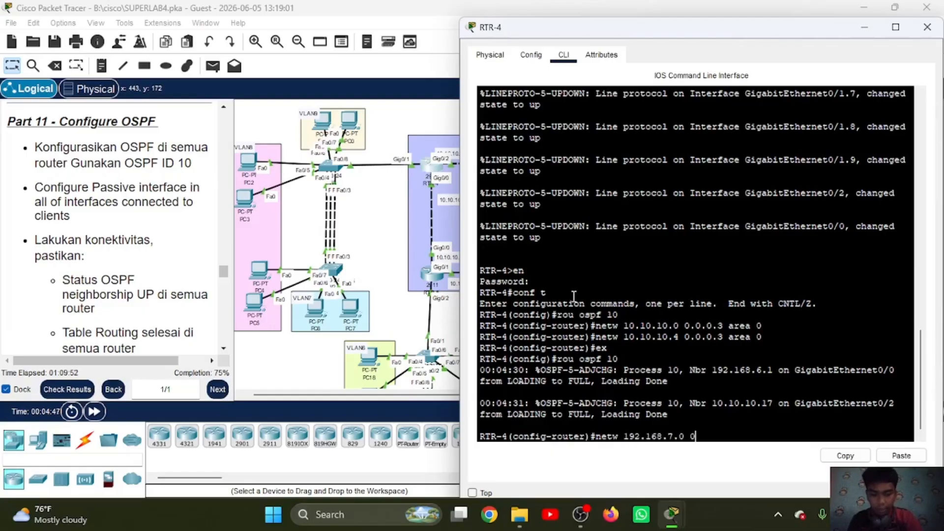
pyautogui.write('.0.0.255 a')
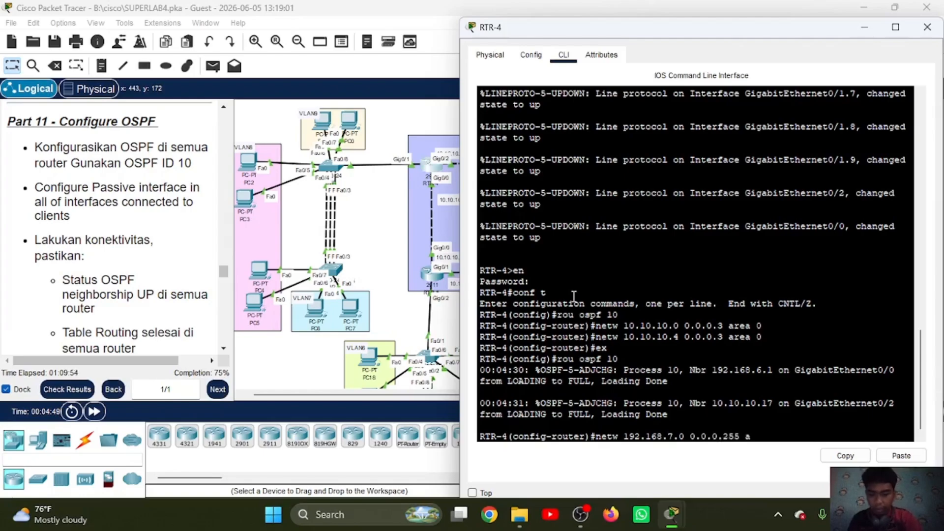
pyautogui.write('rea 0')
pyautogui.press('Return')
# Step: Advertise networks 192.168.8.0 and 192.168.9.0 with wildcard mask 0.0.0.255 in area 0 on RTR-4
pyautogui.press('Up')
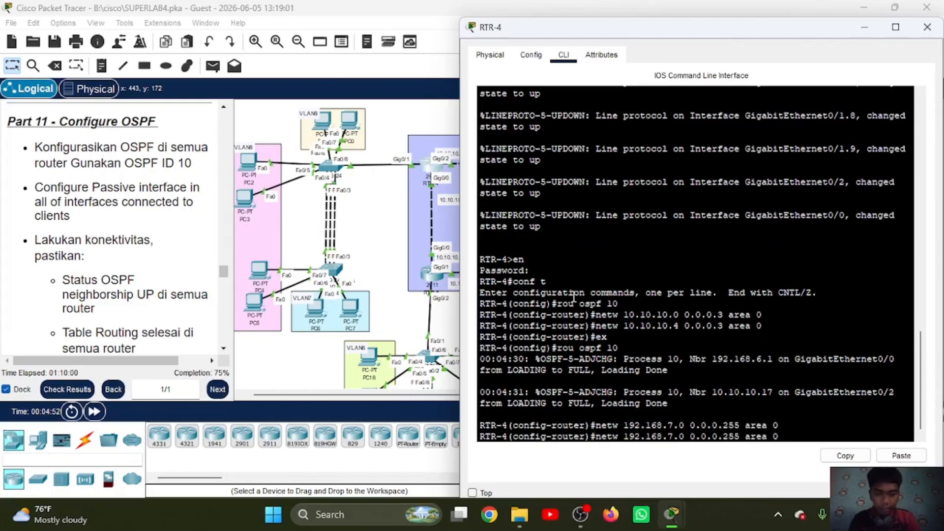
pyautogui.press('Left')
pyautogui.press('Left')
pyautogui.press('BackSpace')
pyautogui.write('8')
pyautogui.press('Return')
pyautogui.press('Up')
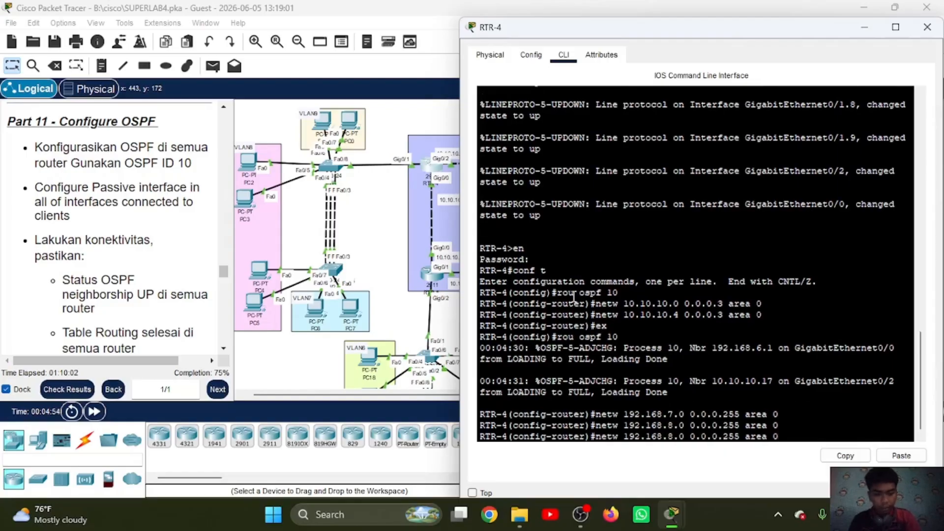
pyautogui.press('BackSpace')
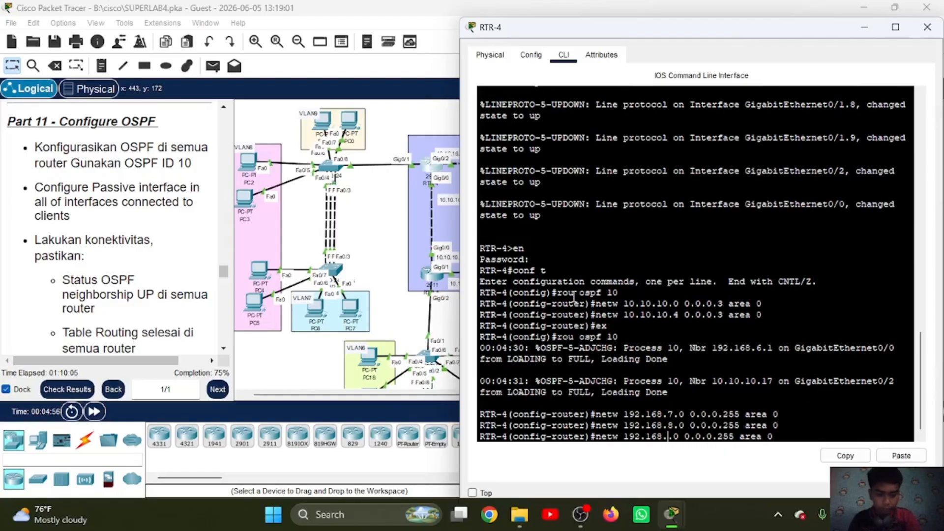
pyautogui.write('9')
pyautogui.press('Return')
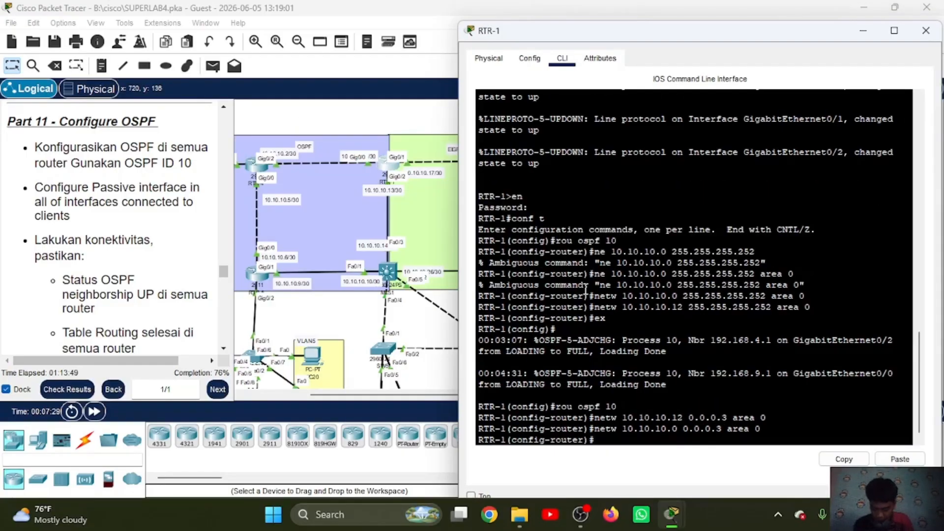
# Step: Return to RTR-4's command line, reenter OSPF process 10 and make subinterface gi0/1.7 passive
pyautogui.hscroll(-3, 368, 238)
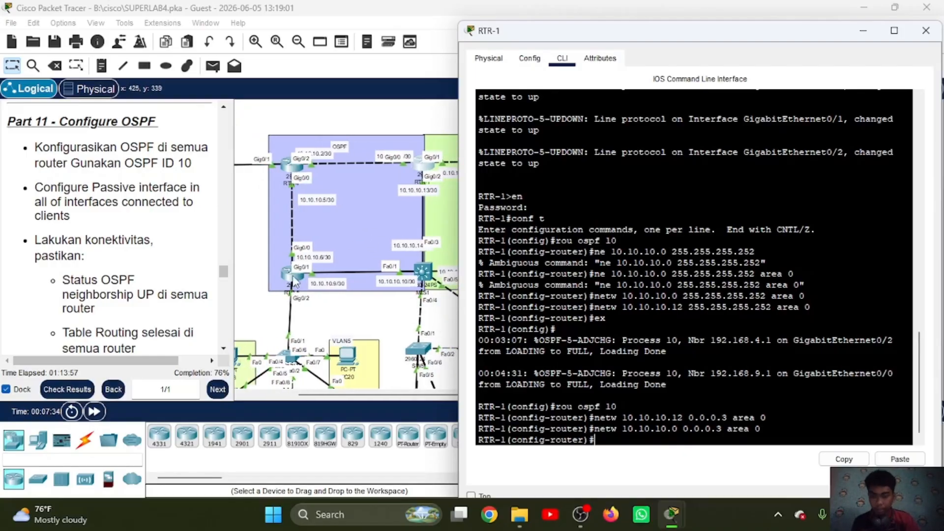
pyautogui.click(291, 168)
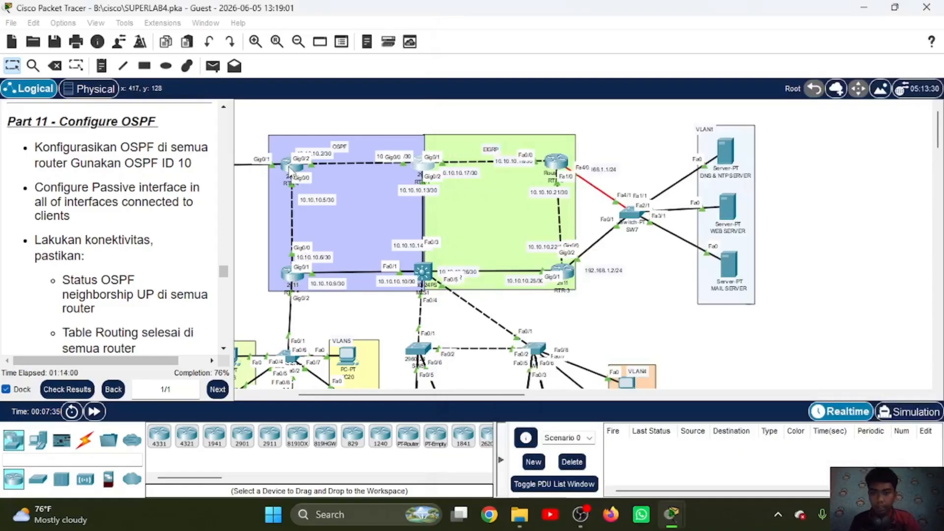
pyautogui.press('Return')
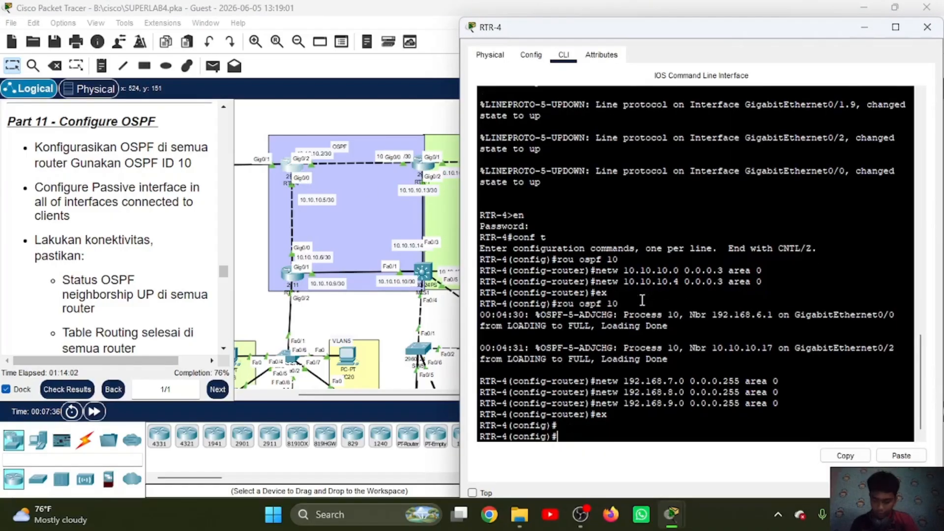
pyautogui.write('rou ospf 10')
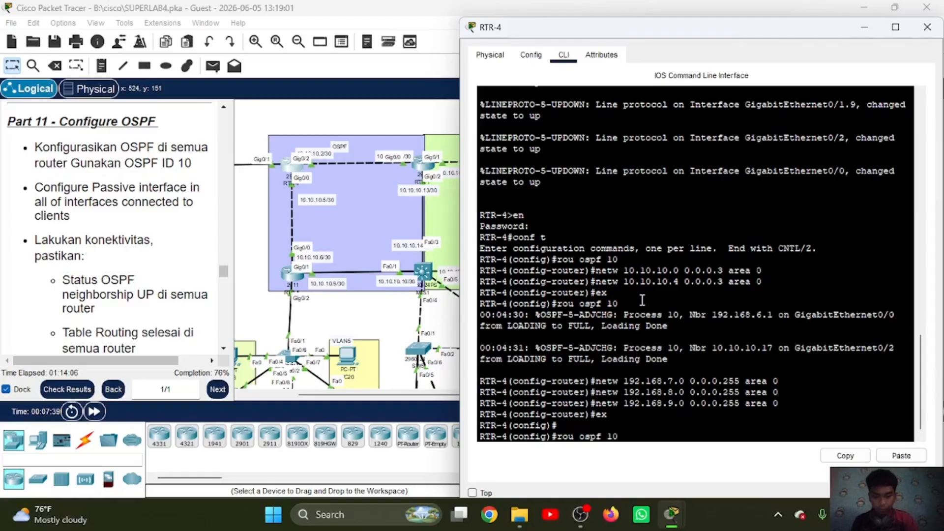
pyautogui.press('Return')
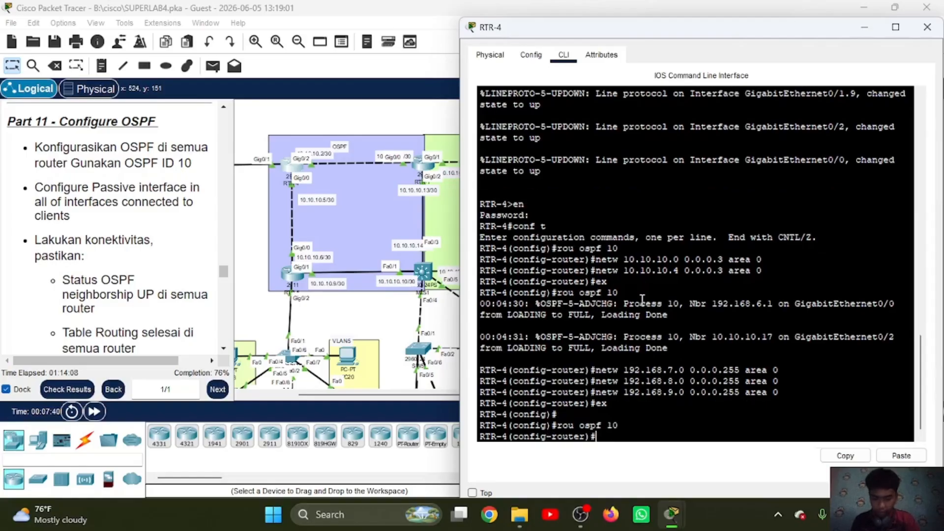
pyautogui.write('pass')
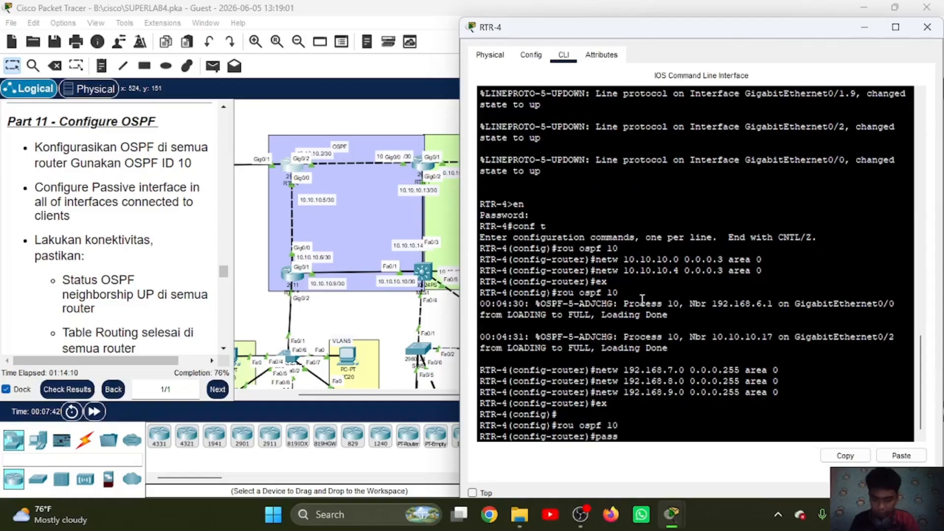
pyautogui.write(' gi0/1')
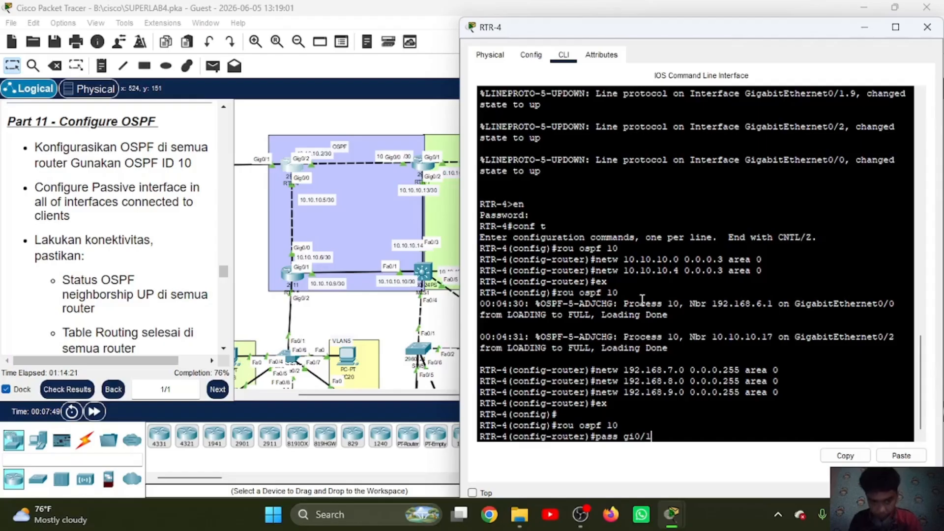
pyautogui.hscroll(-3, 399, 216)
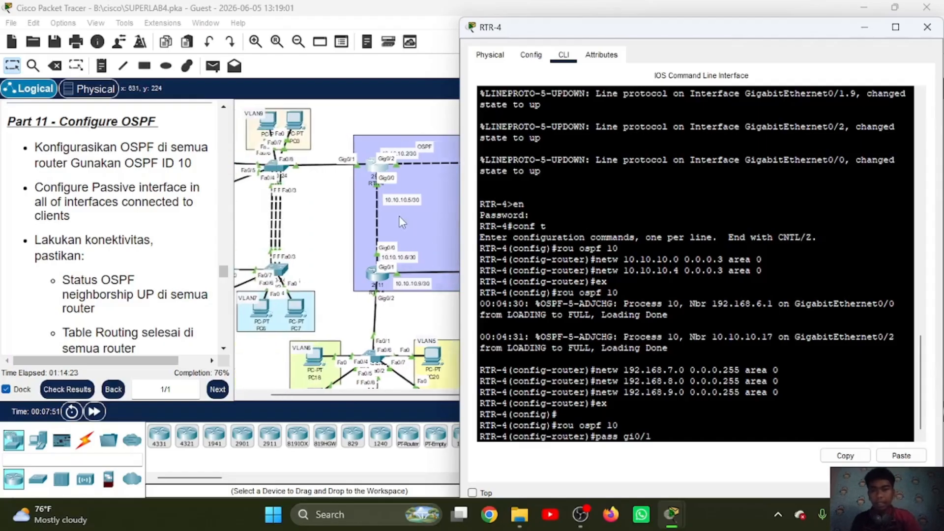
pyautogui.hscroll(2, 399, 217)
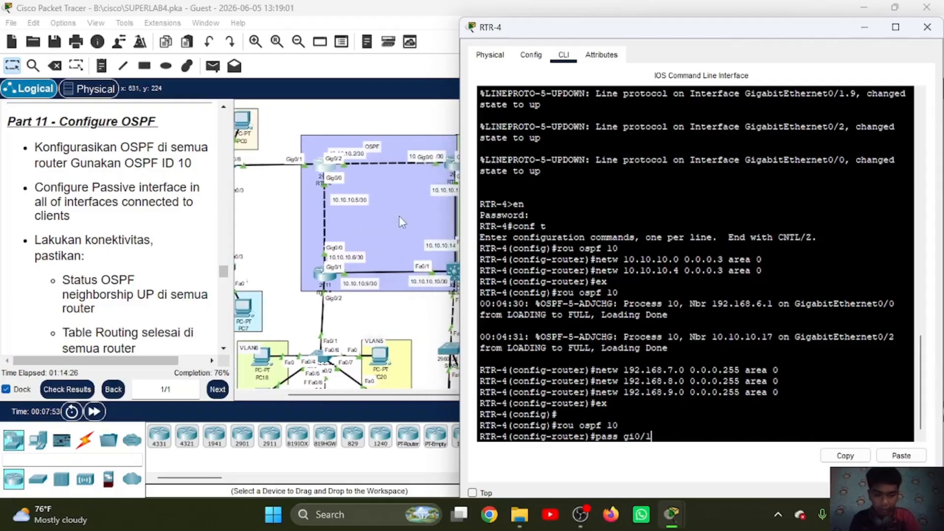
pyautogui.write('.7')
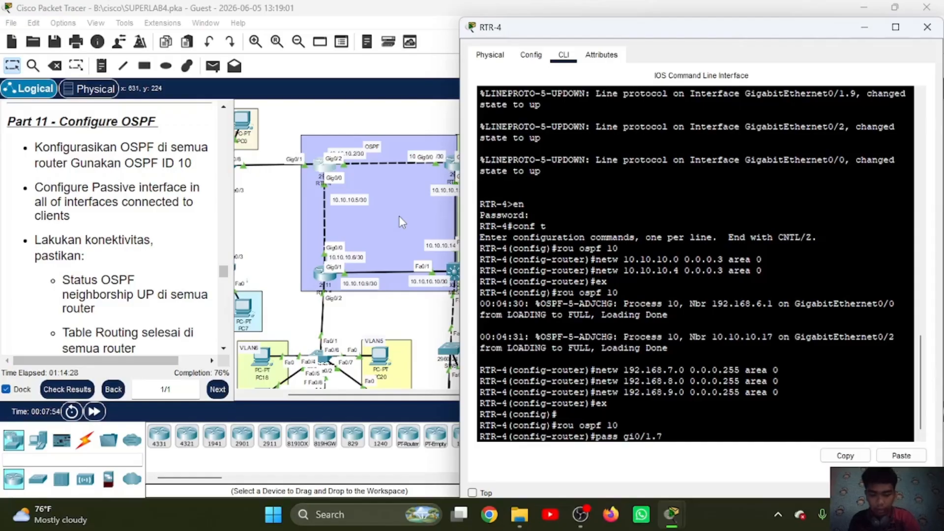
pyautogui.press('Return')
# Step: Make the client subinterfaces gi0/1.8 and gi0/1.9 passive in OSPF process 10 on RTR-4
pyautogui.press('Up')
pyautogui.press('BackSpace')
pyautogui.write('8')
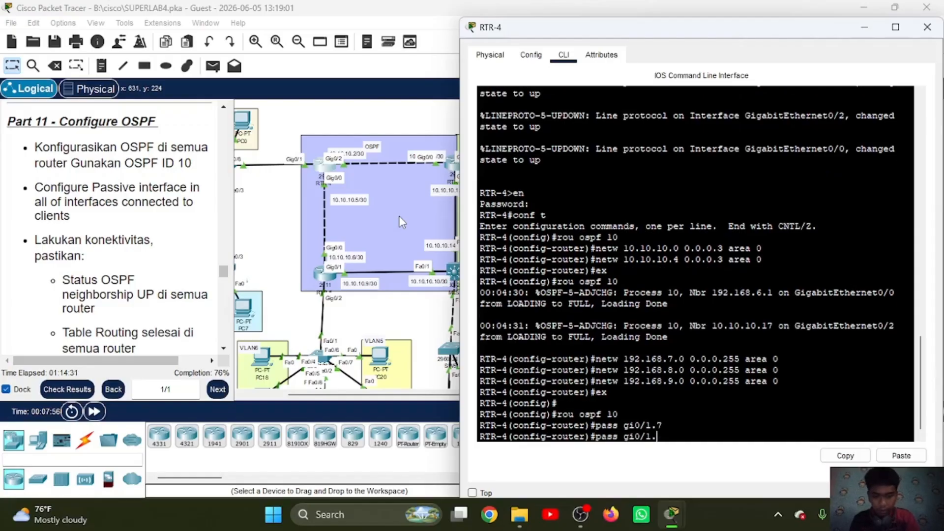
pyautogui.press('Return')
pyautogui.press('Up')
pyautogui.write('9')
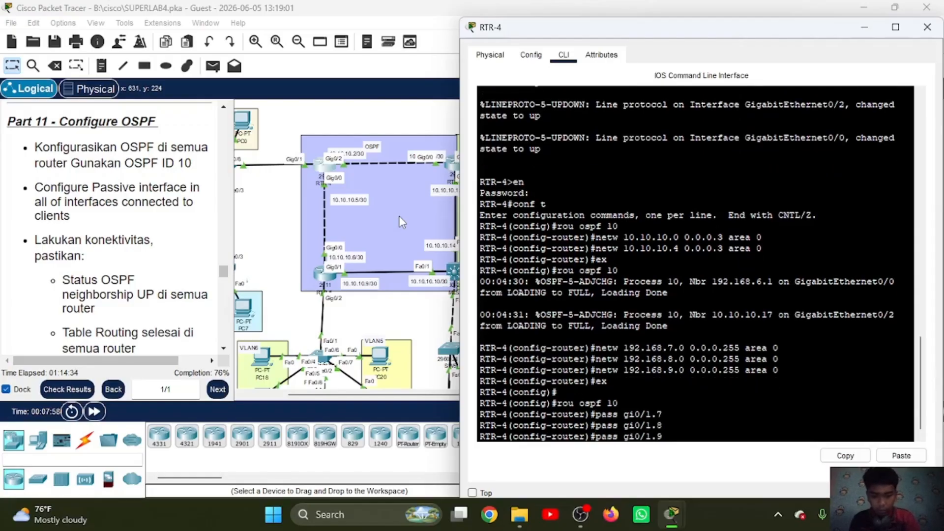
pyautogui.press('Return')
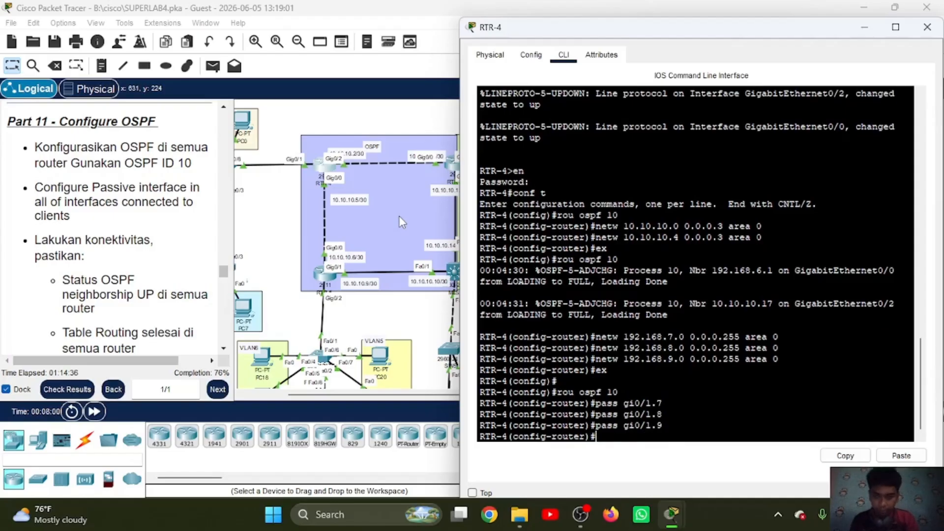
# Step: Open RTR-5's command line, reenter OSPF process 10 and make subinterface gi0/2.5 passive
pyautogui.click(320, 273)
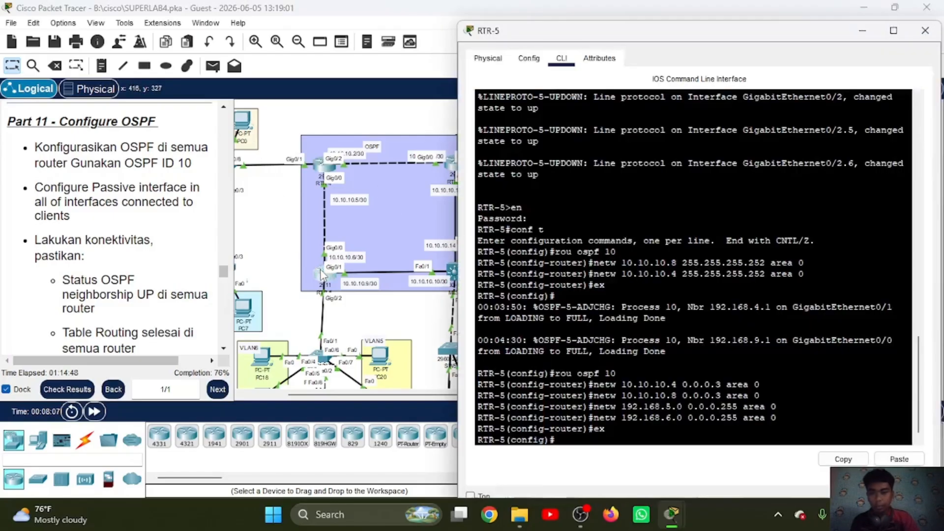
pyautogui.press('Return')
pyautogui.write('rou ospf 10')
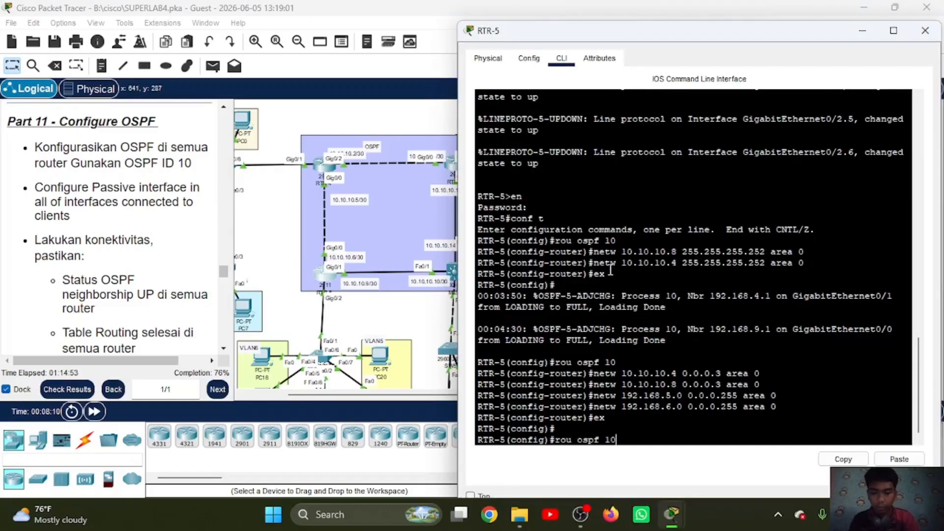
pyautogui.press('Return')
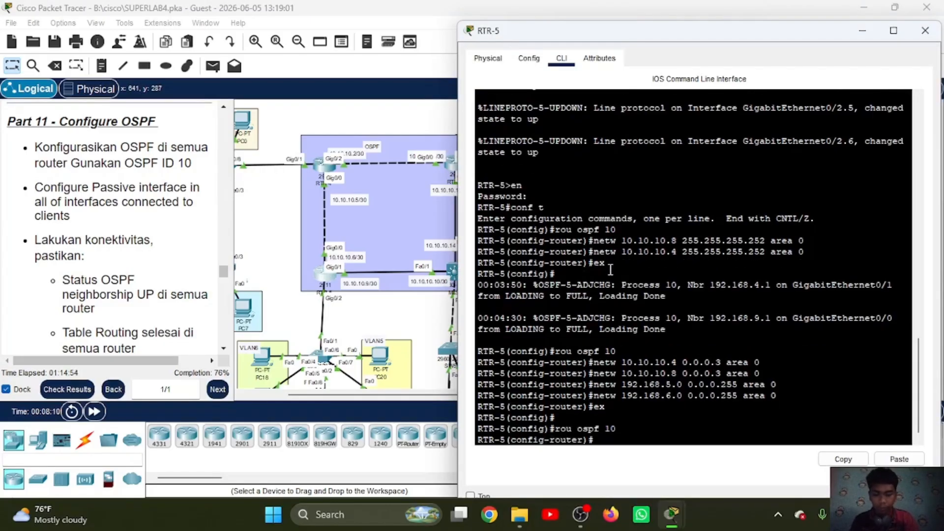
pyautogui.write('pass gi0/')
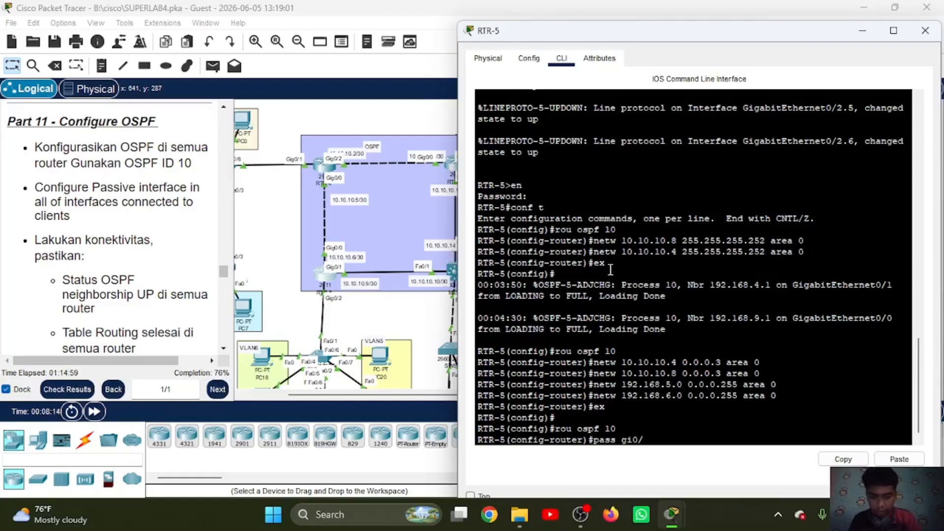
pyautogui.write('2.5')
pyautogui.press('Return')
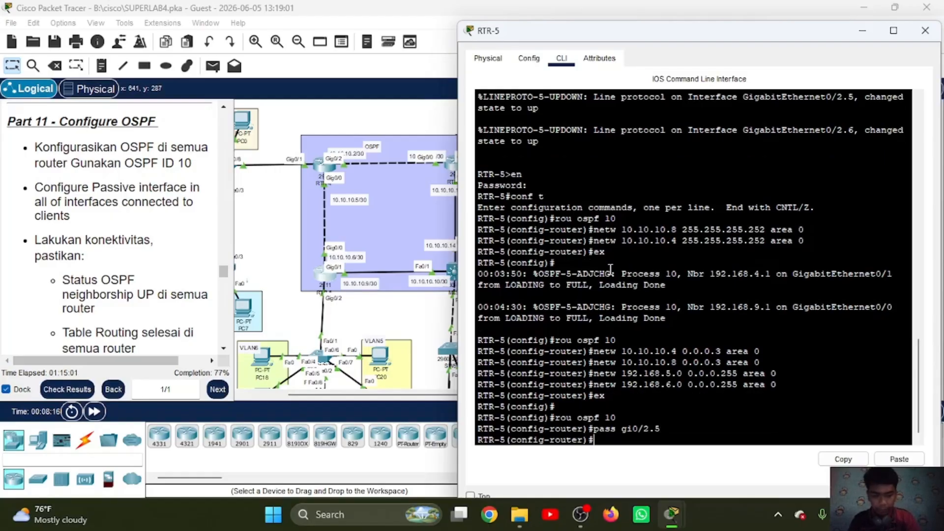
# Step: Make subinterface gi0/2.6 passive in OSPF process 10 on RTR-5
pyautogui.press('Up')
pyautogui.press('BackSpace')
pyautogui.write('6')
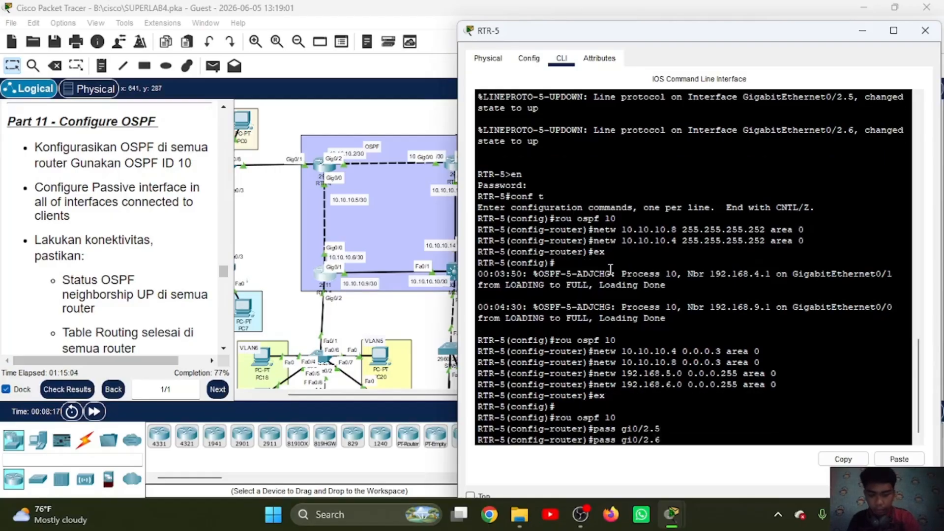
pyautogui.press('Return')
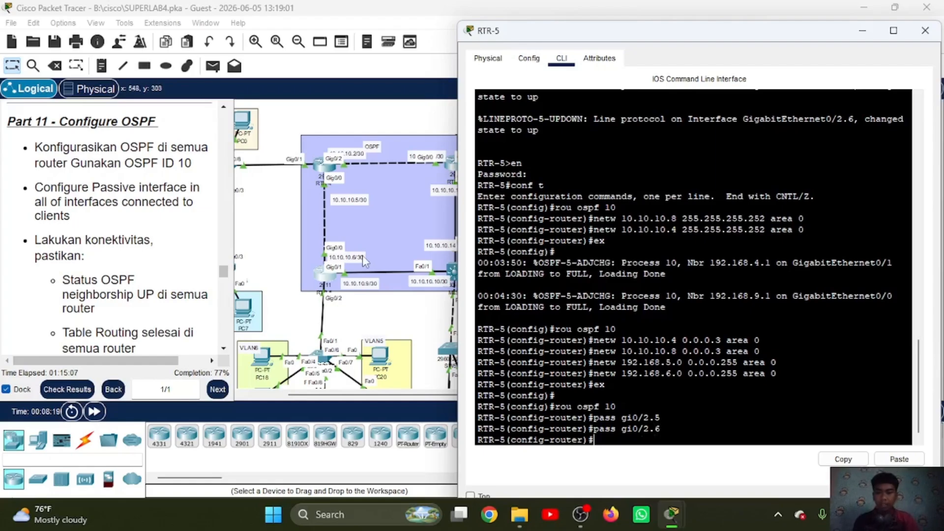
# Step: Check the activity results and examine the assessment items for MLS1's OSPF process 10 networks and redistribution
pyautogui.click(77, 390)
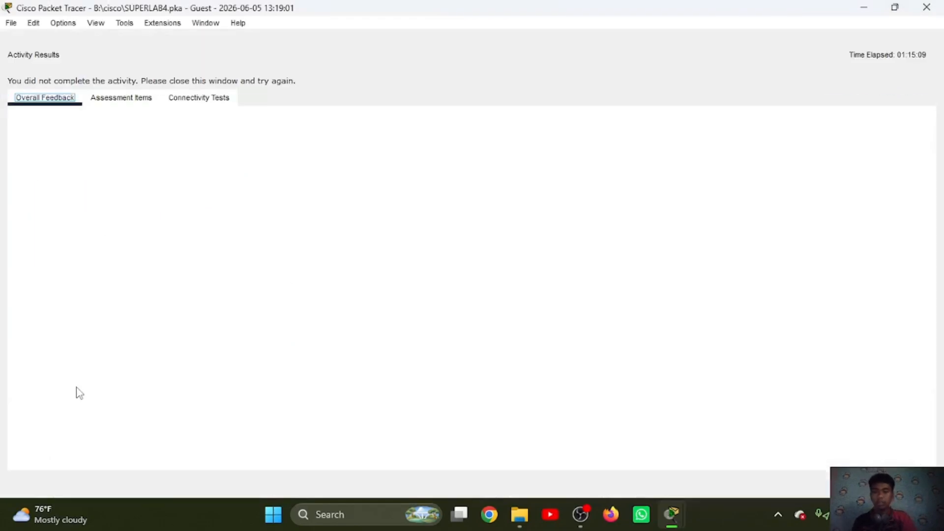
pyautogui.click(118, 101)
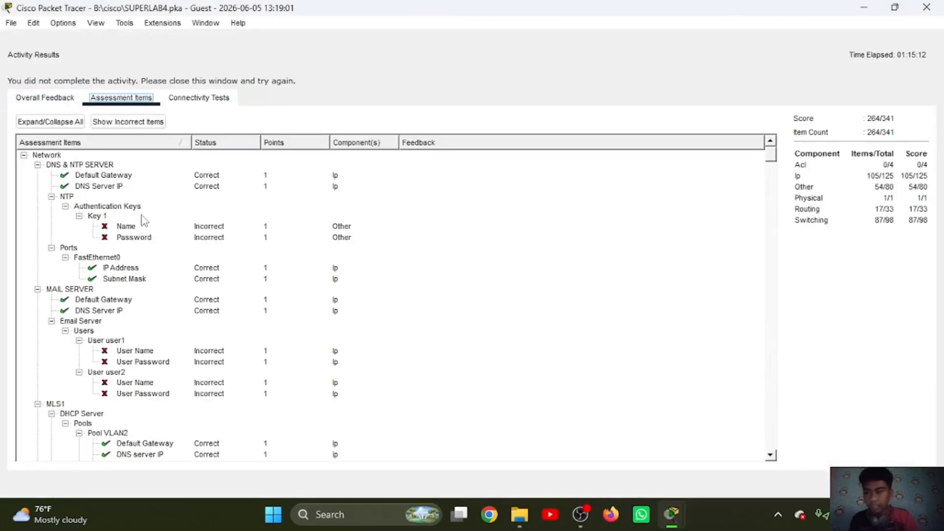
pyautogui.scroll(-8, 126, 296)
pyautogui.scroll(-7, 127, 295)
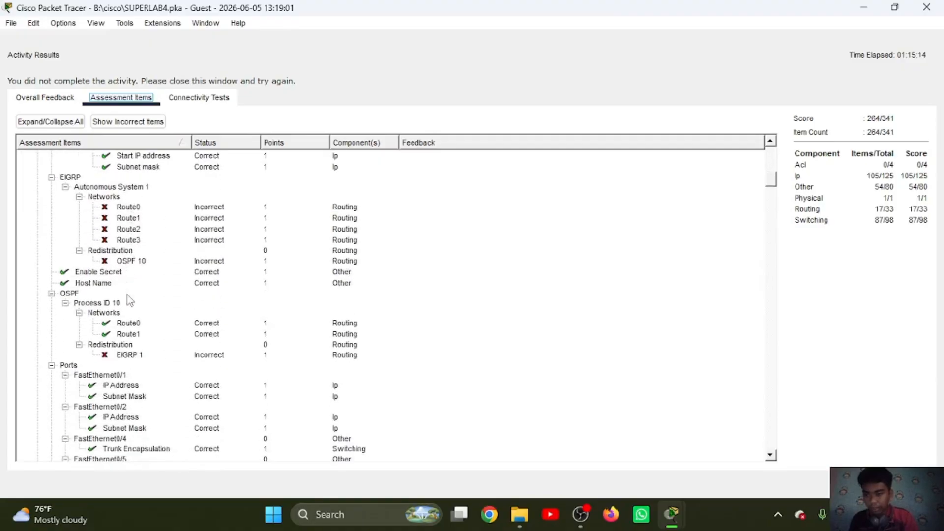
pyautogui.scroll(-3, 129, 298)
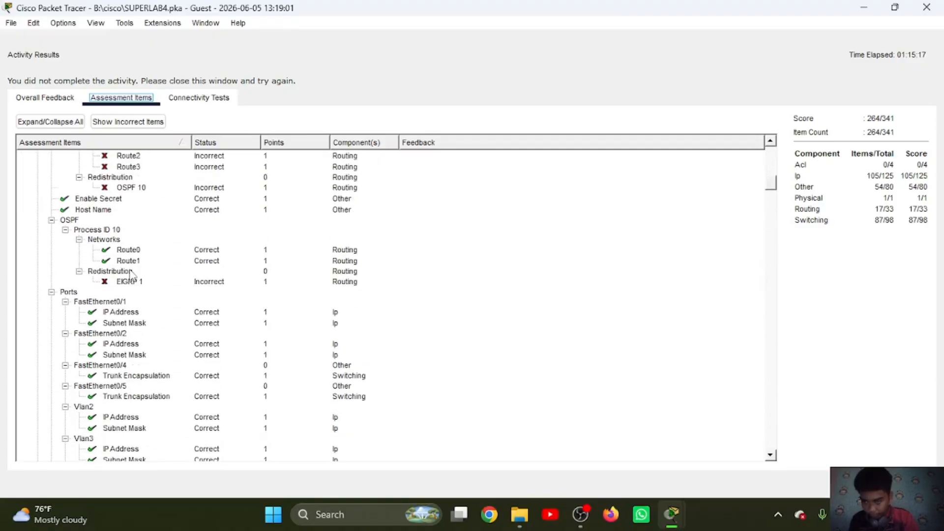
# Step: Examine the assessment items for MLS1, routers RTR-1 to RTR-5 and the switches, then close the activity results
pyautogui.scroll(11, 130, 271)
pyautogui.scroll(-6, 131, 271)
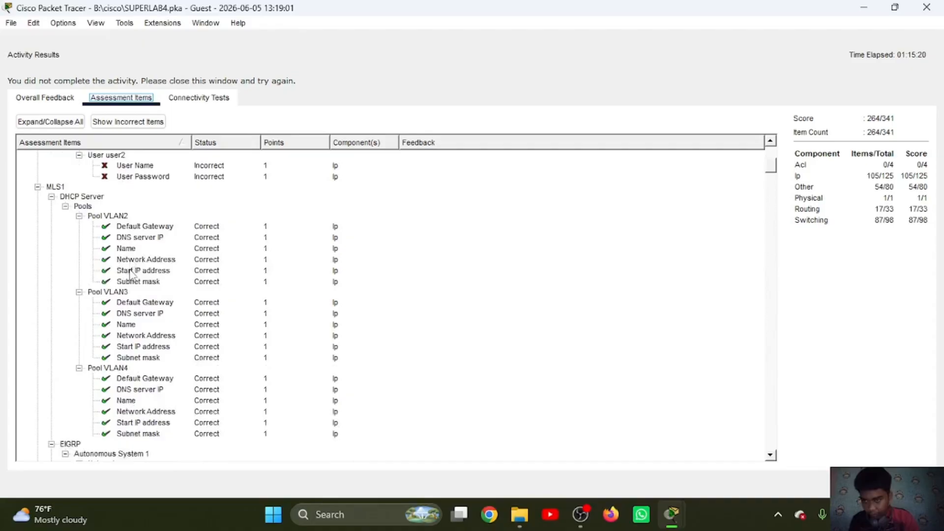
pyautogui.scroll(-3, 130, 275)
pyautogui.scroll(-12, 132, 300)
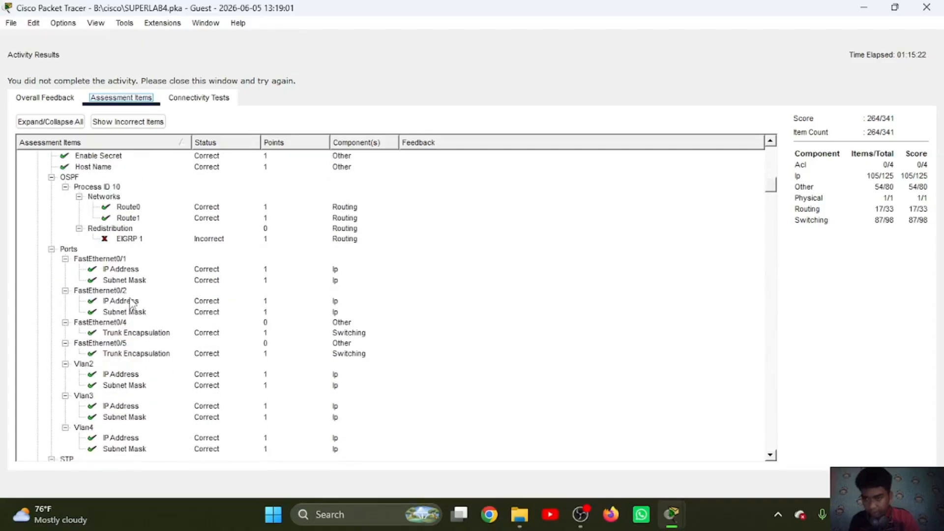
pyautogui.scroll(-13, 132, 303)
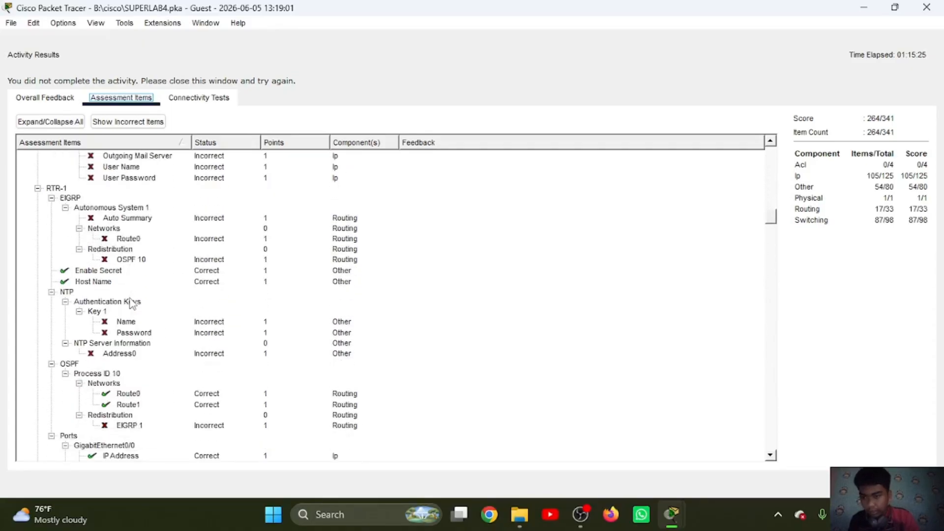
pyautogui.scroll(-1, 132, 304)
pyautogui.scroll(-8, 132, 305)
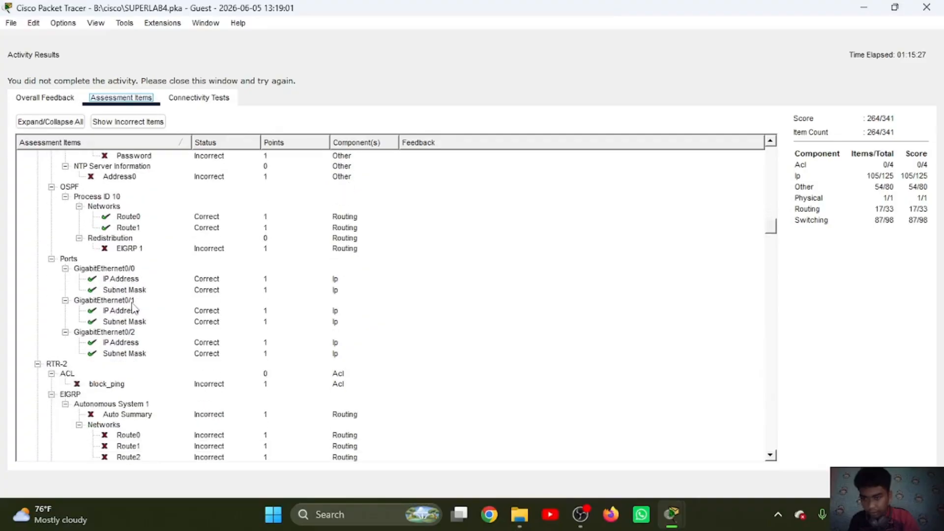
pyautogui.scroll(-5, 126, 318)
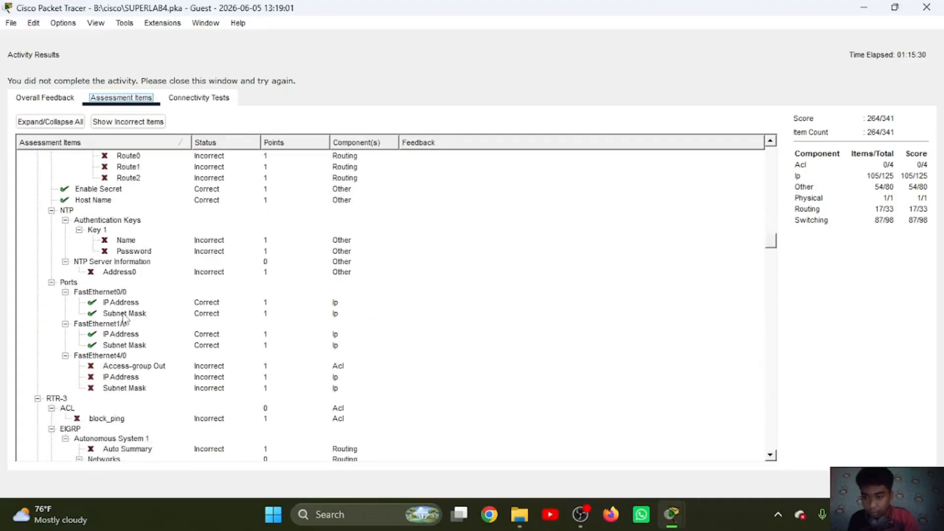
pyautogui.scroll(4, 125, 318)
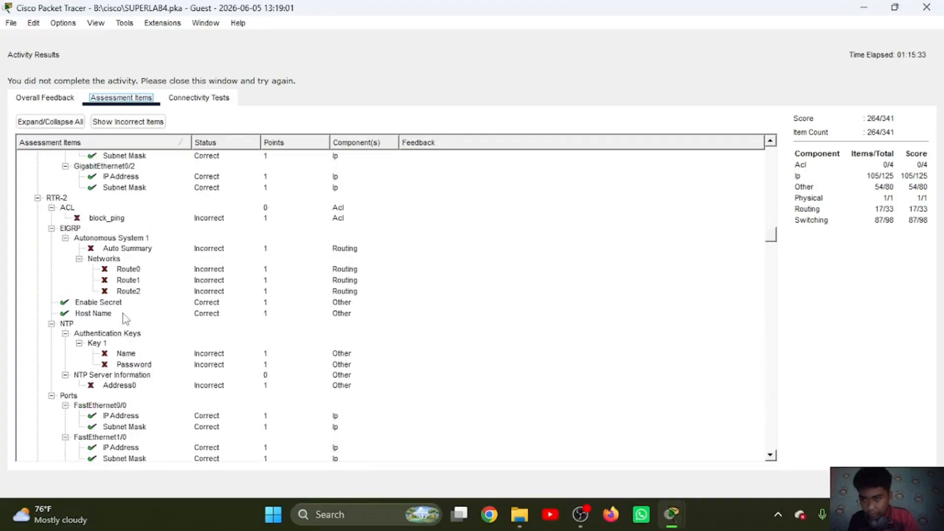
pyautogui.scroll(-8, 123, 319)
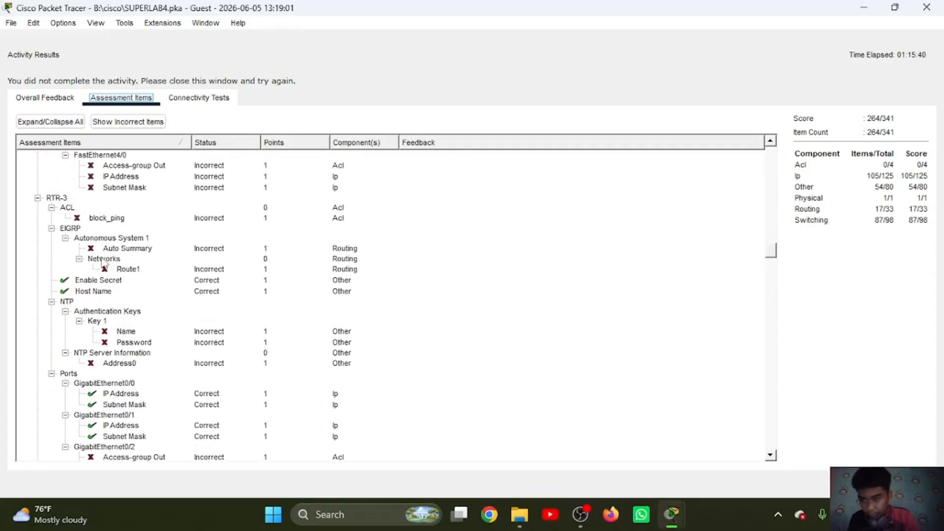
pyautogui.scroll(-9, 112, 300)
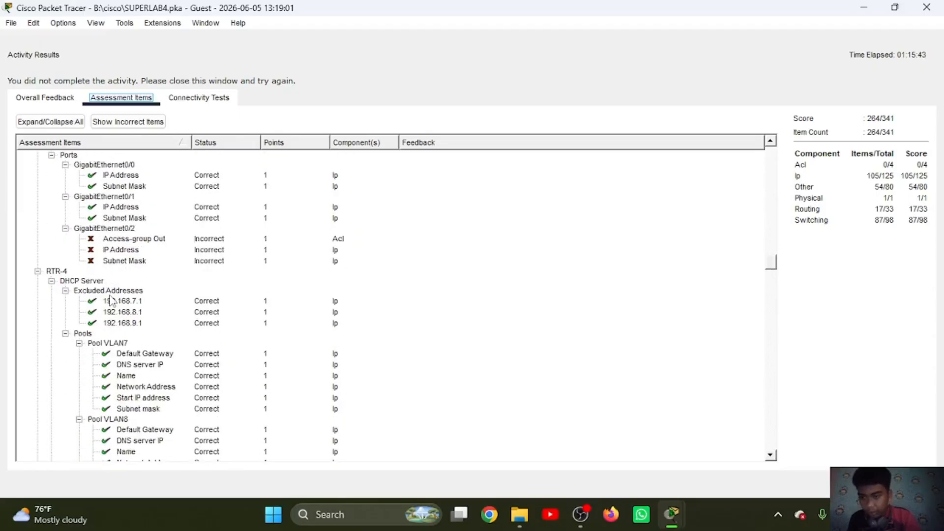
pyautogui.scroll(-8, 111, 300)
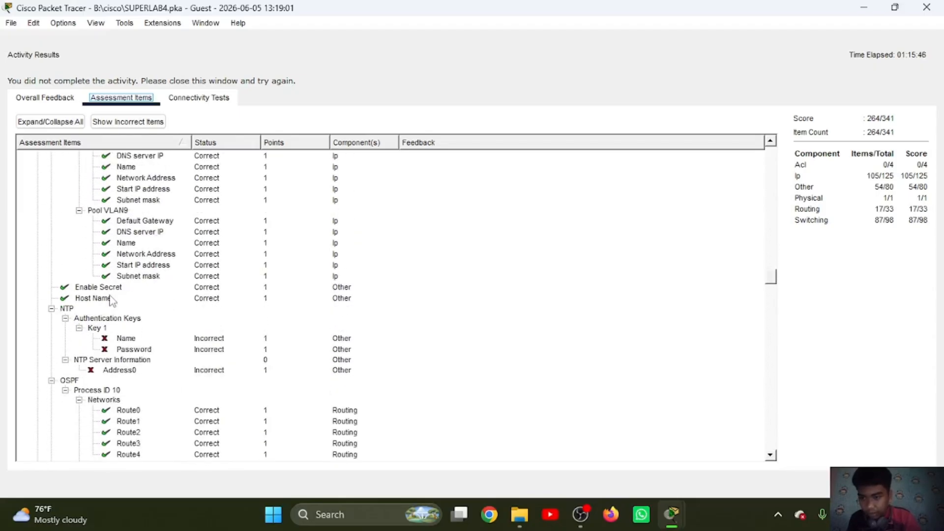
pyautogui.scroll(-1, 111, 297)
pyautogui.scroll(-10, 122, 348)
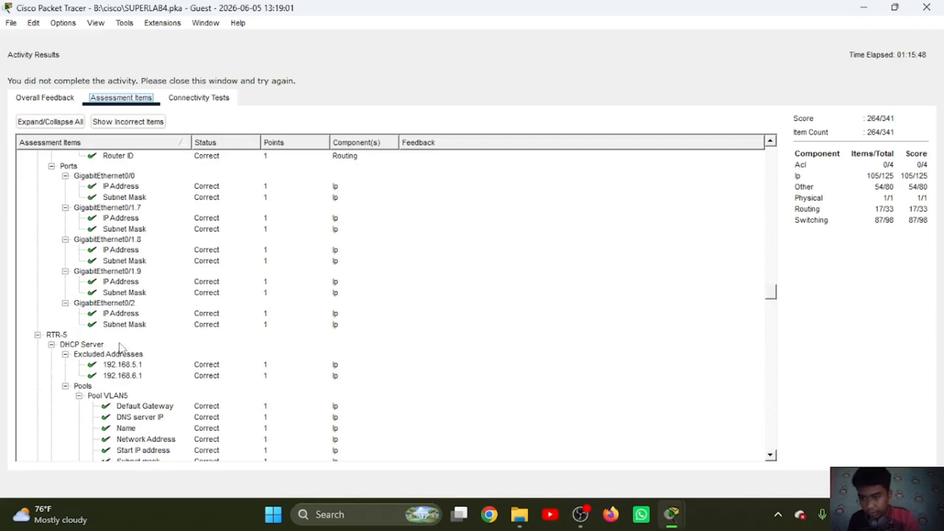
pyautogui.scroll(-6, 115, 376)
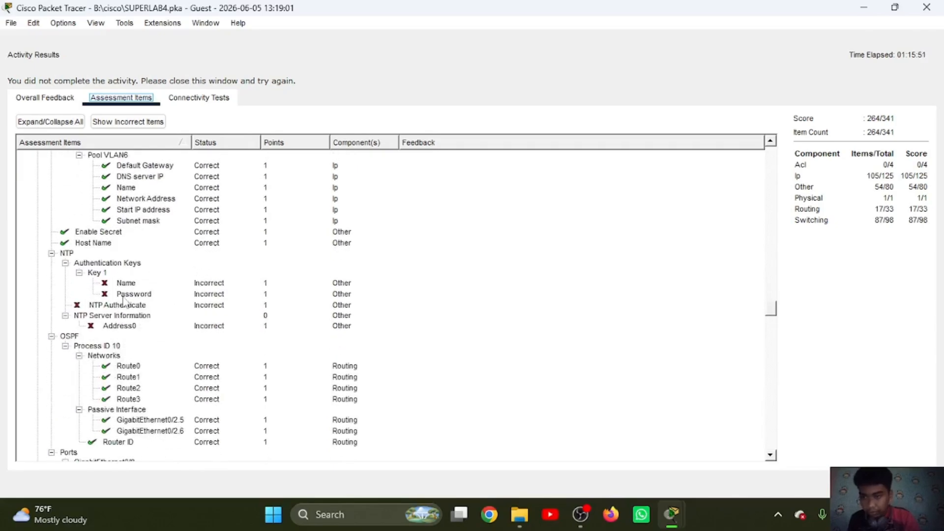
pyautogui.scroll(-15, 108, 396)
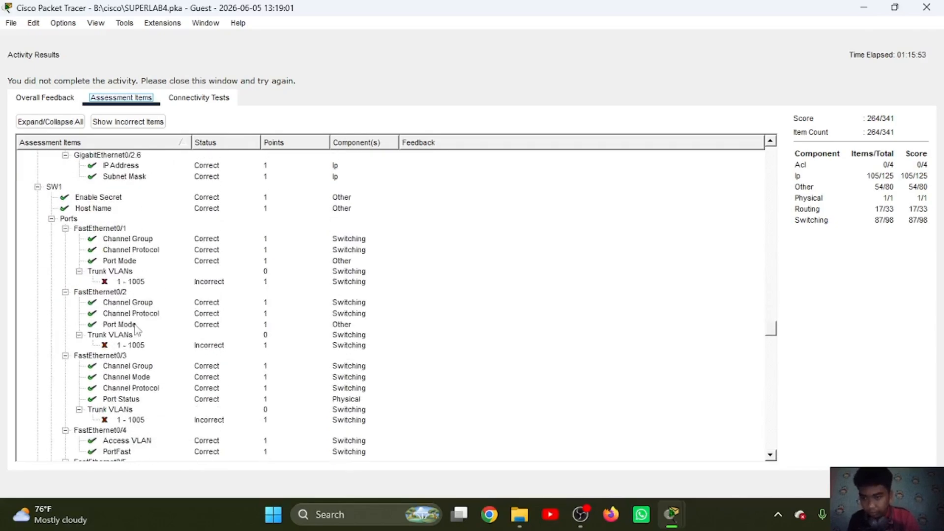
pyautogui.scroll(-20, 135, 328)
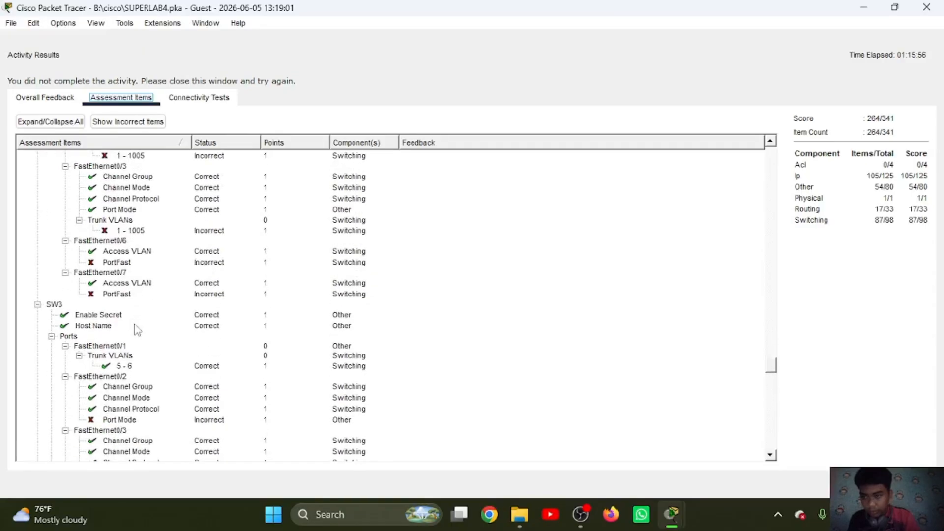
pyautogui.scroll(-20, 138, 329)
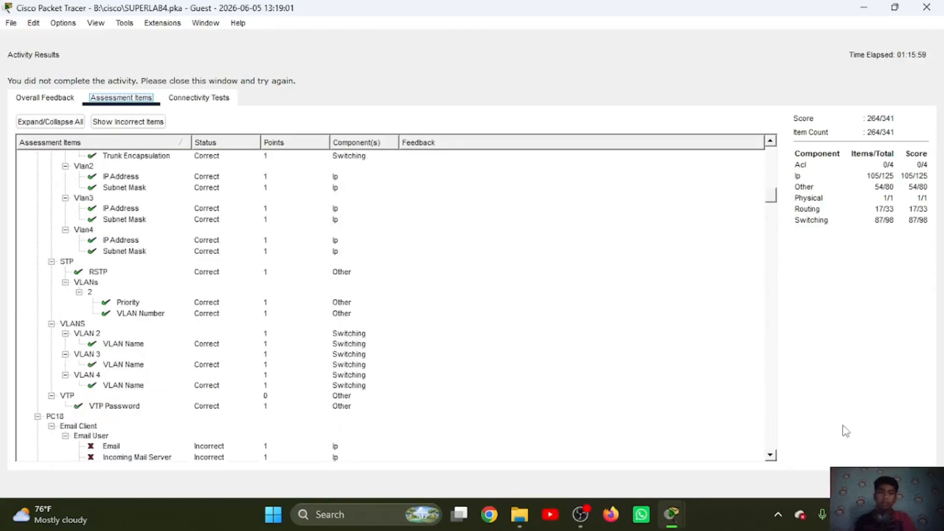
pyautogui.click(913, 484)
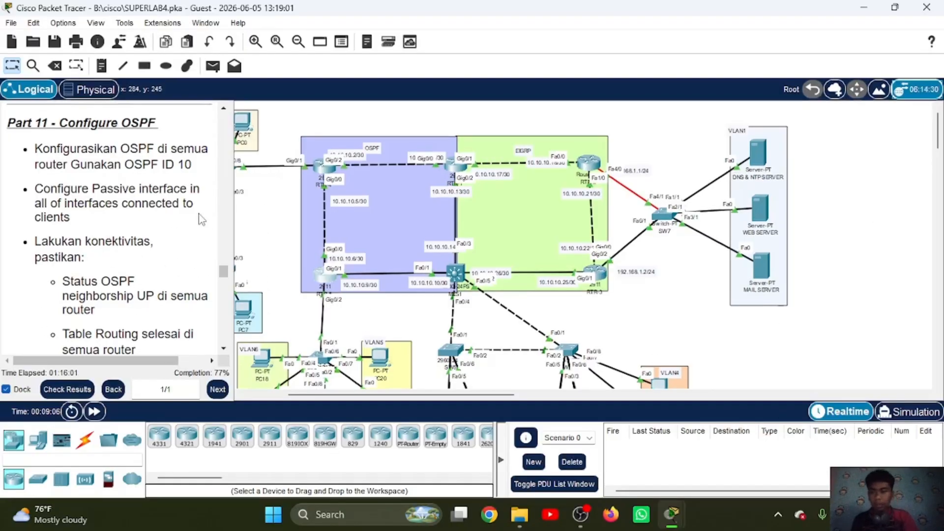
# Step: Read the Part 12 EIGRP instructions, open RTR-1's command line and leave its OSPF configuration mode
pyautogui.scroll(-3, 201, 219)
pyautogui.scroll(-8, 200, 219)
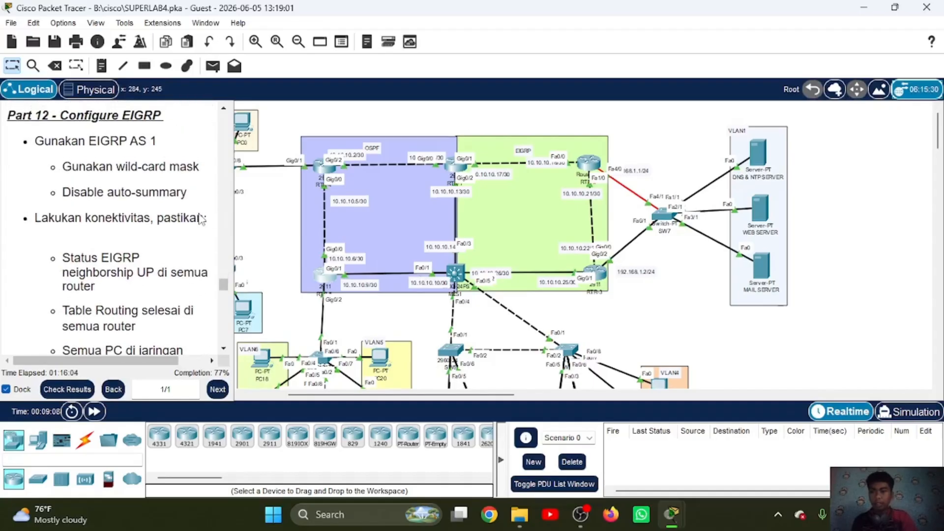
pyautogui.hscroll(3, 445, 187)
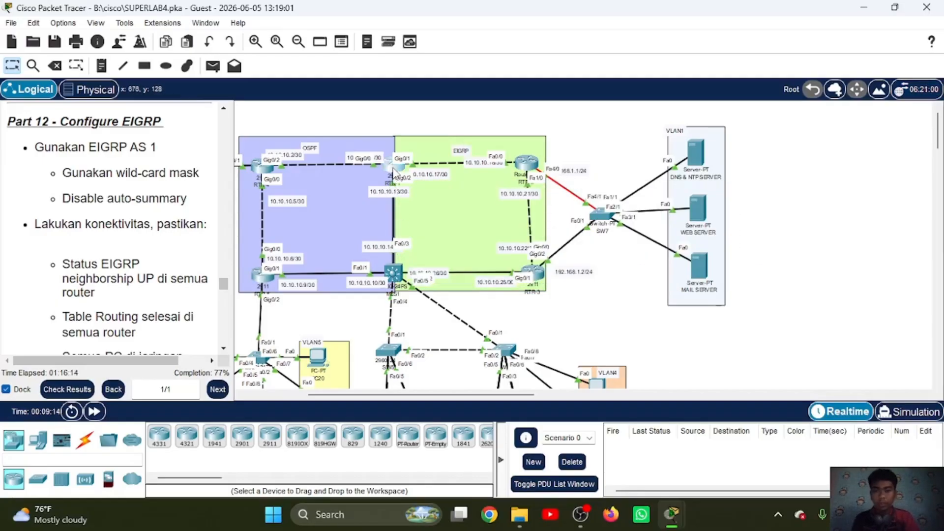
pyautogui.click(395, 172)
pyautogui.hscroll(4, 394, 172)
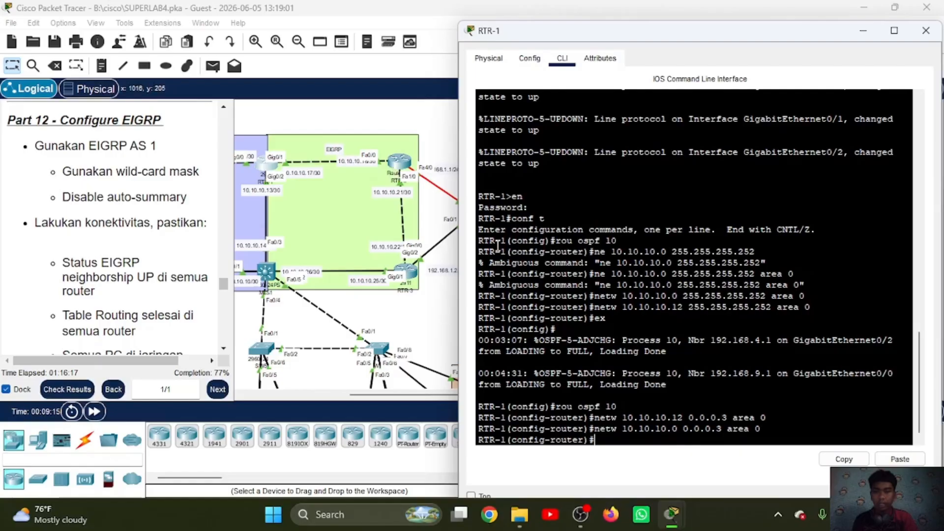
pyautogui.write('ex')
pyautogui.press('Return')
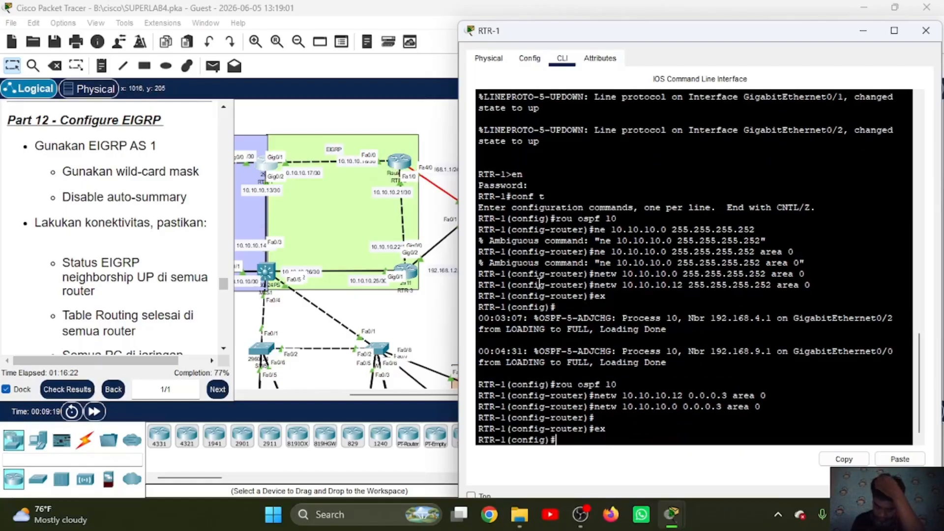
# Step: Open MLS1's command line, leave OSPF configuration mode and enable IP routing
pyautogui.click(268, 282)
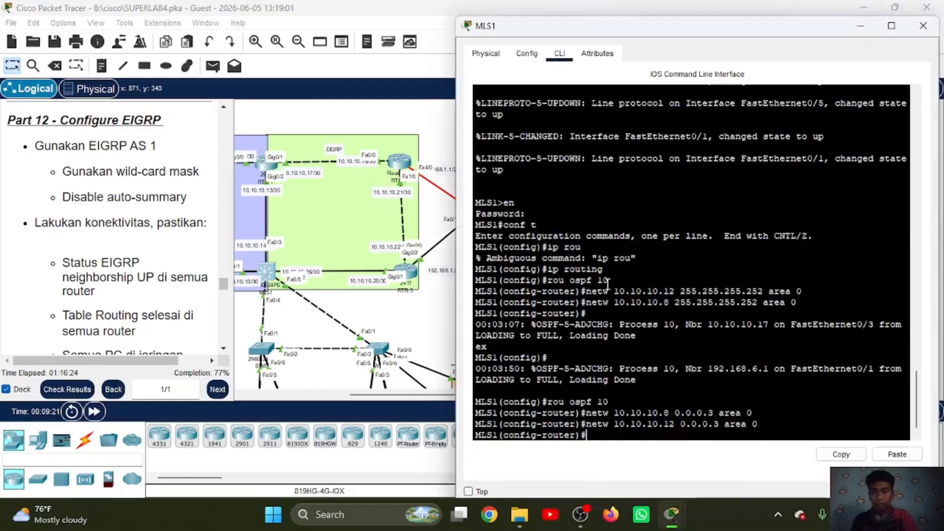
pyautogui.press('Return')
pyautogui.write('ex')
pyautogui.press('Return')
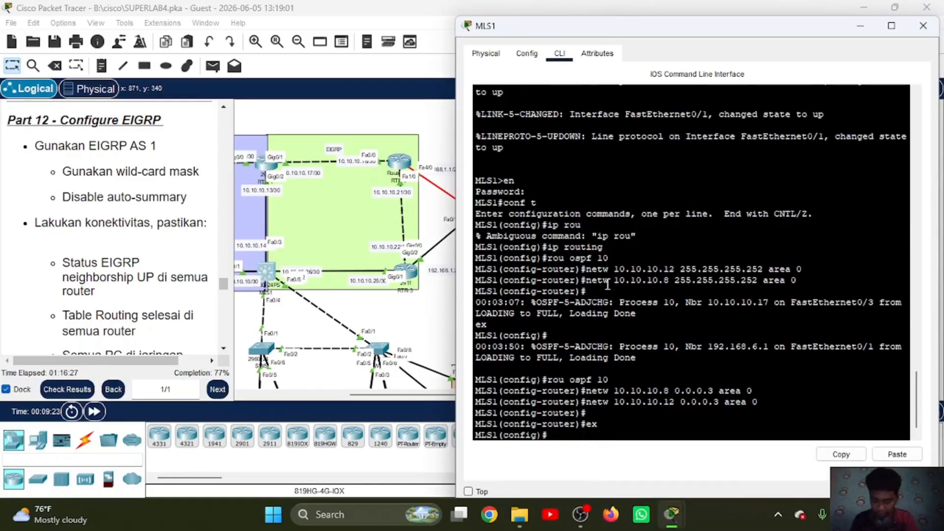
pyautogui.write('ip routing')
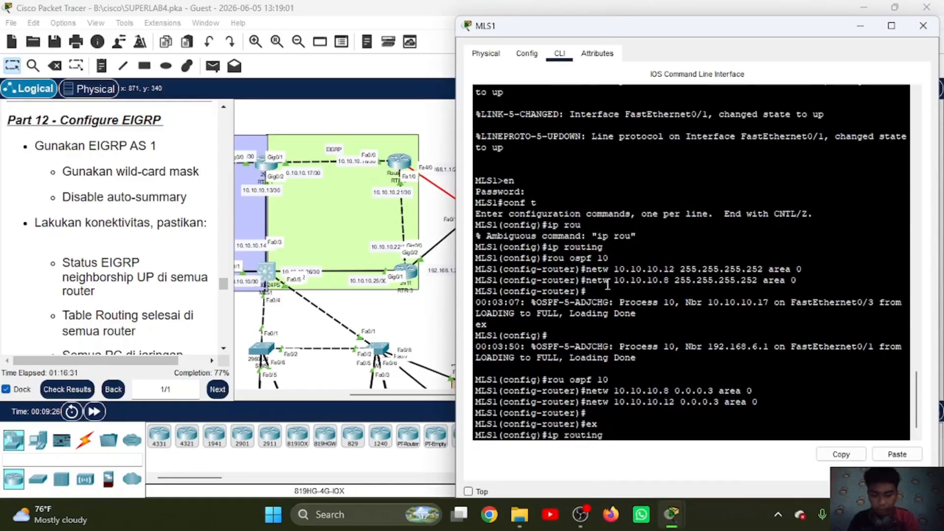
pyautogui.press('Return')
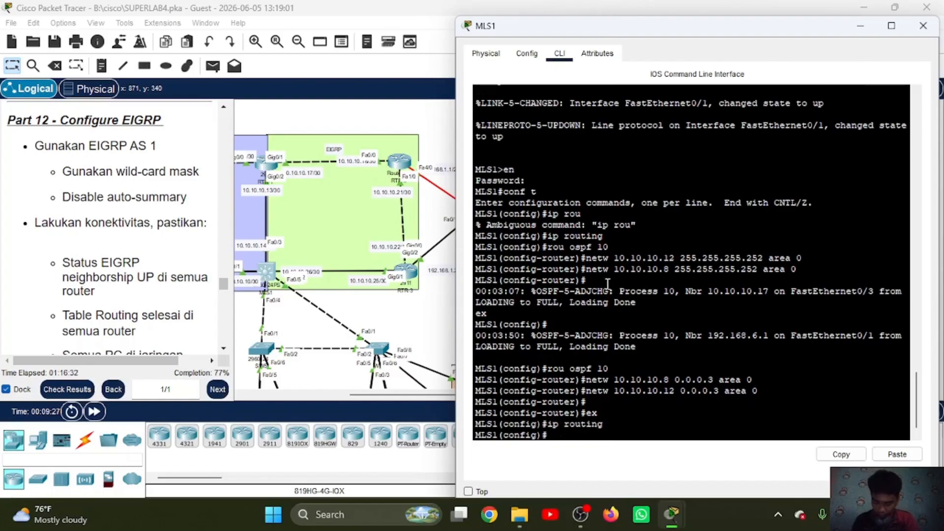
# Step: Enter EIGRP AS 1 on MLS1 and add network 10.10.10.24 with wildcard mask 0.0.0.3
pyautogui.write('rou ei')
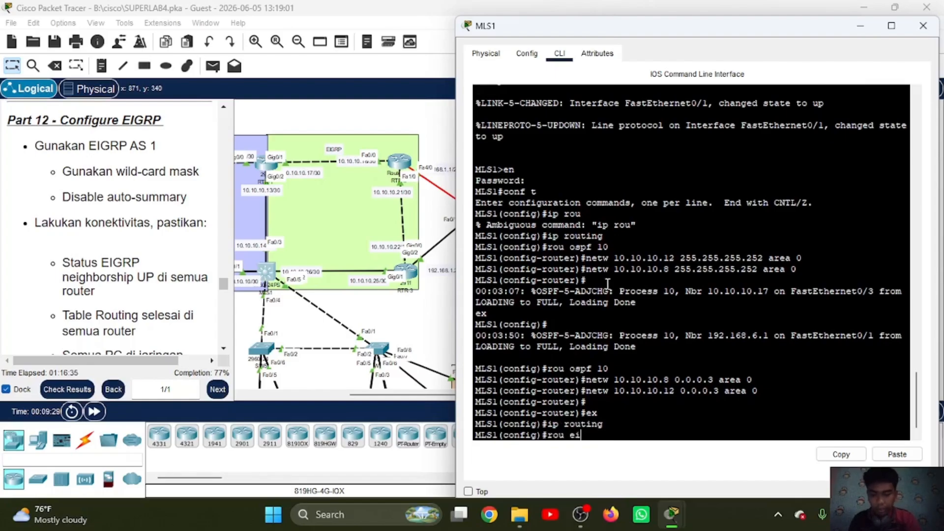
pyautogui.write('grp 1')
pyautogui.press('Return')
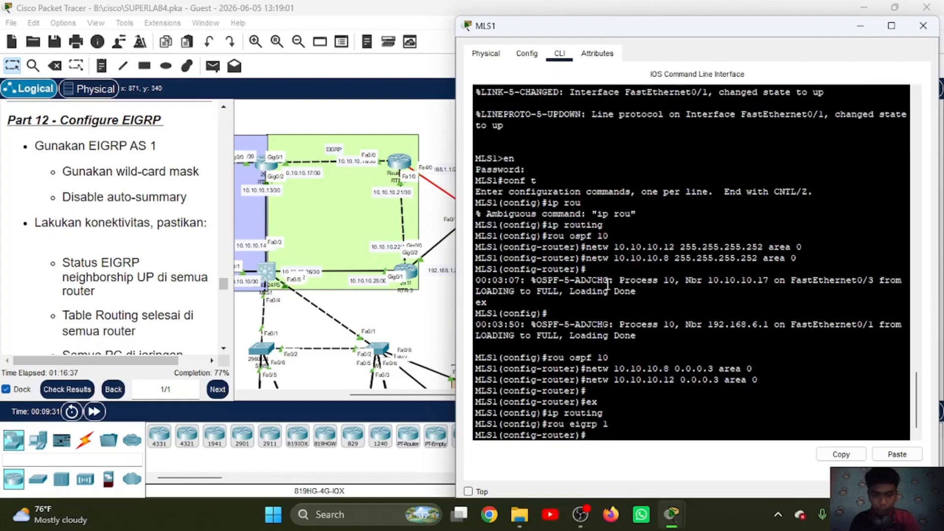
pyautogui.write('ne')
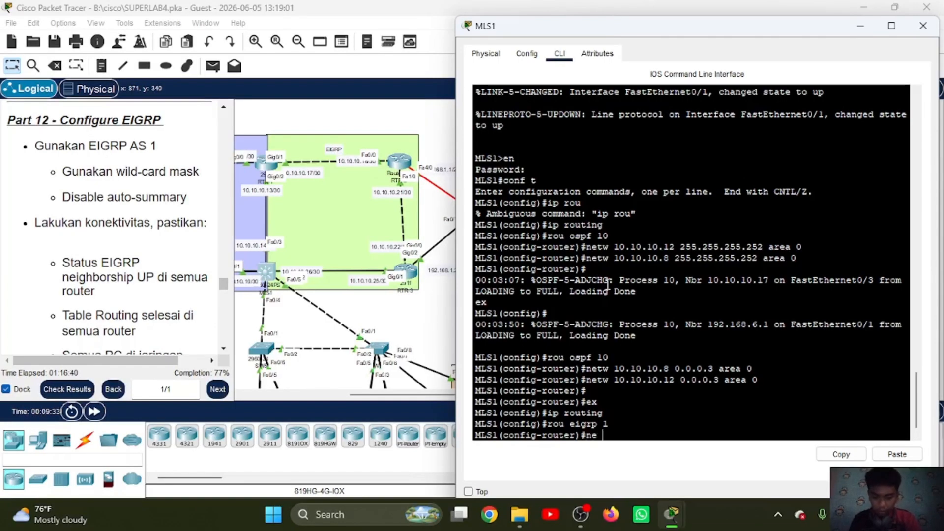
pyautogui.write('tw 1')
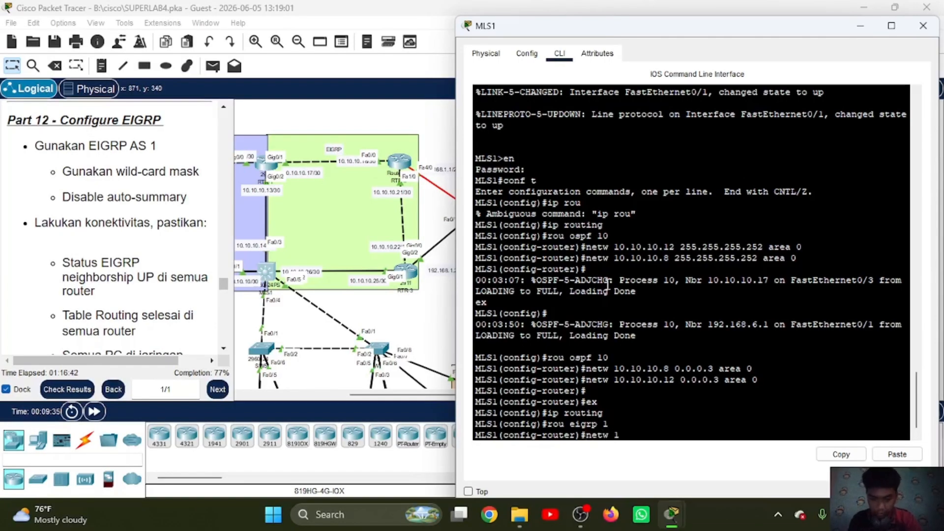
pyautogui.write('0.10.10.24 ')
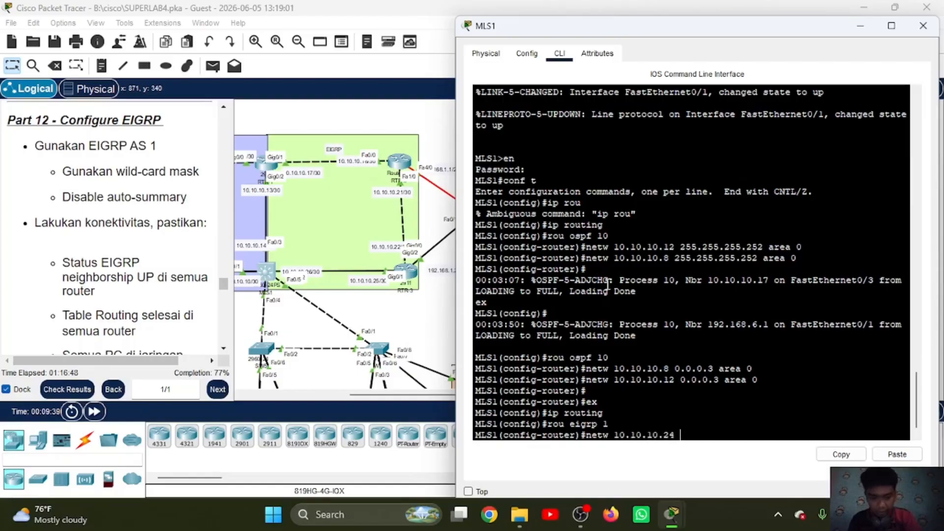
pyautogui.write('0.0.0.3')
pyautogui.press('Return')
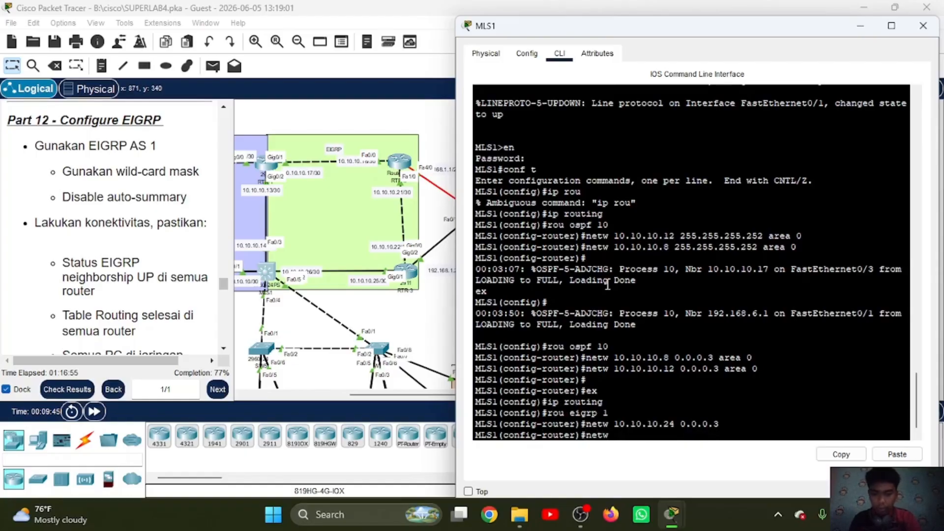
# Step: Add network 192.168.2.0 with wildcard mask 0.0.0.255 to EIGRP AS 1 on MLS1
pyautogui.write('netw 192.168.2.0')
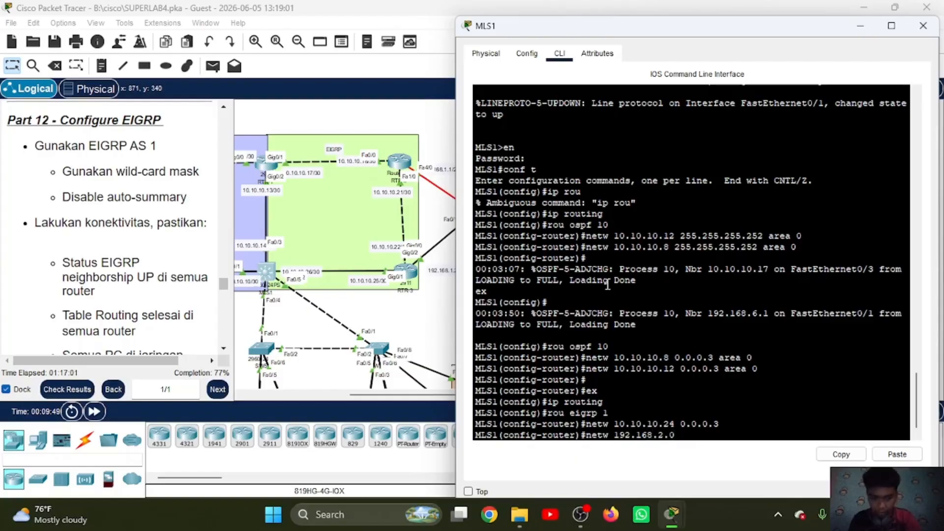
pyautogui.write(' 0.0.0.')
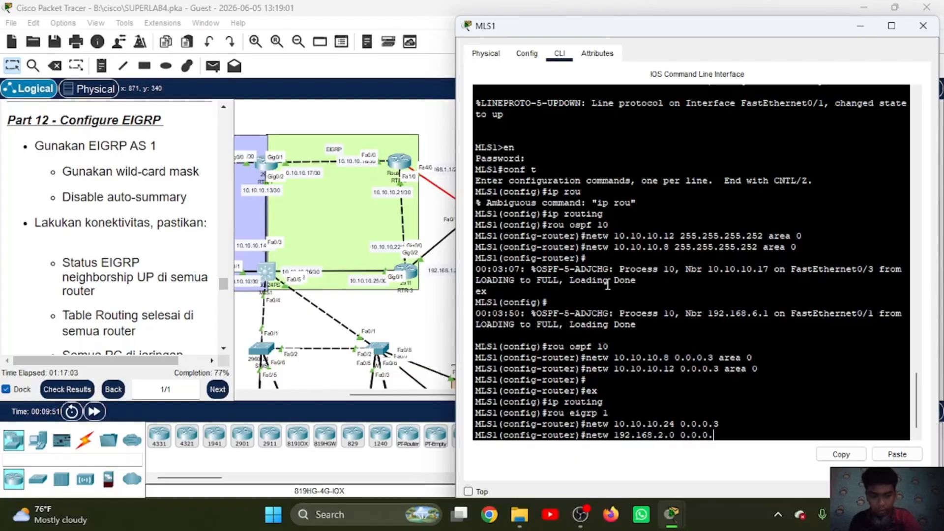
pyautogui.write('255')
pyautogui.press('Return')
# Step: Add network 192.168.3.0 with wildcard mask 0.0.0.255 to EIGRP AS 1 on MLS1
pyautogui.press('Up')
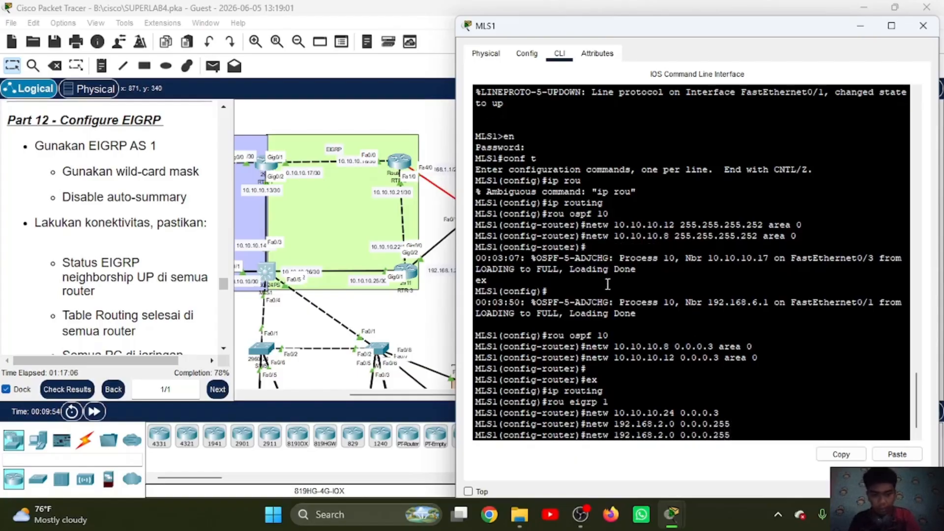
pyautogui.press('Left')
pyautogui.press('Left')
pyautogui.press('Left')
pyautogui.press('Left')
pyautogui.press('Left')
pyautogui.press('Left')
pyautogui.press('Left')
pyautogui.press('Left')
pyautogui.press('Left')
pyautogui.press('Left')
pyautogui.press('Left')
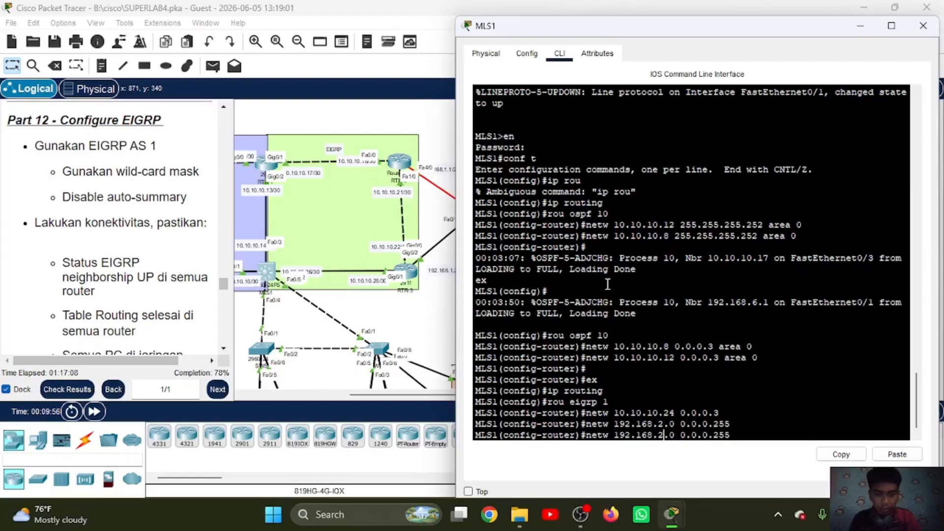
pyautogui.press('BackSpace')
pyautogui.write('3')
pyautogui.press('Return')
# Step: Add network 192.168.4.0 with wildcard mask 0.0.0.255 to EIGRP AS 1 on MLS1 and disable auto-summary
pyautogui.press('Up')
pyautogui.press('Left')
pyautogui.press('Left')
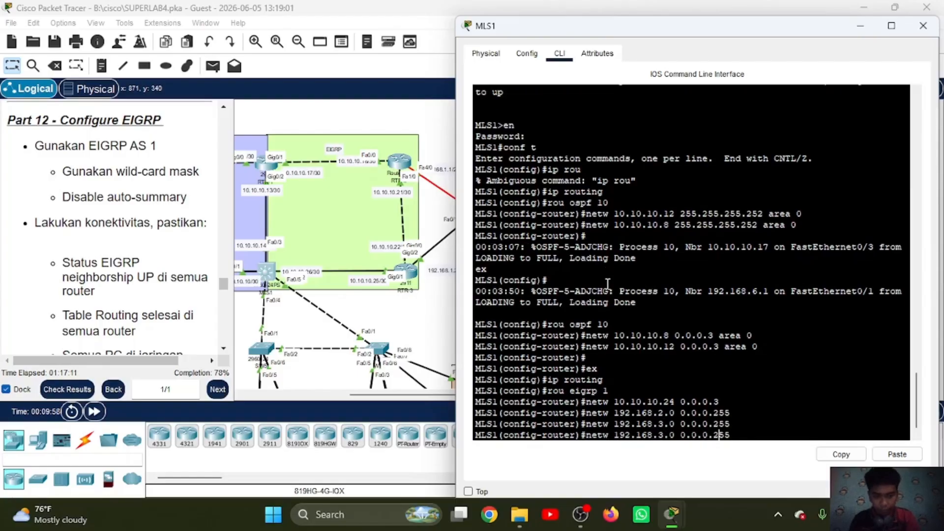
pyautogui.press('Left')
pyautogui.press('Left')
pyautogui.press('Left')
pyautogui.press('Left')
pyautogui.press('Left')
pyautogui.press('Left')
pyautogui.press('Left')
pyautogui.press('Left')
pyautogui.press('Left')
pyautogui.press('Left')
pyautogui.press('BackSpace')
pyautogui.write('4')
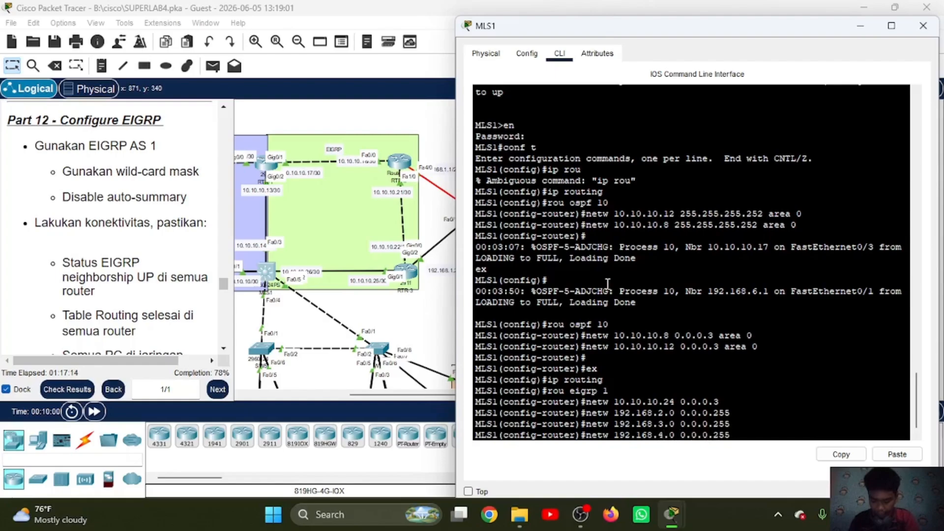
pyautogui.press('Return')
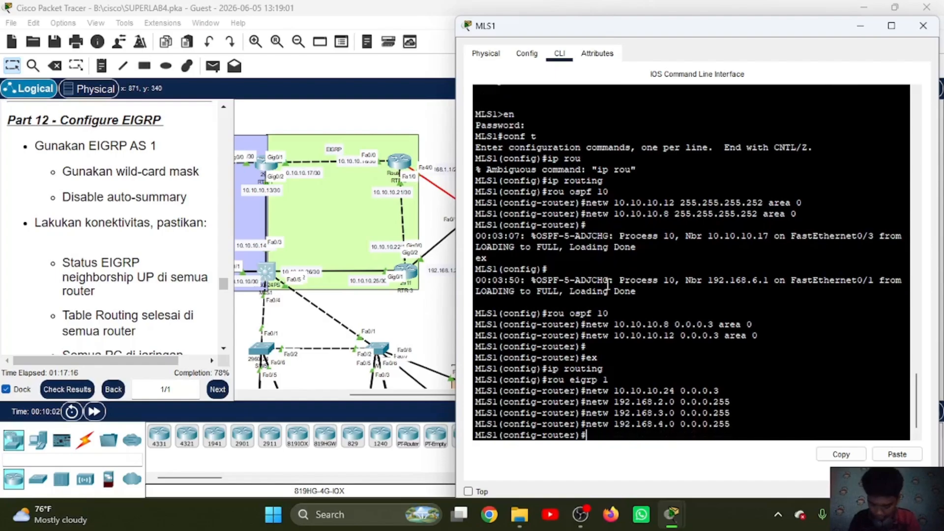
pyautogui.write('no auto')
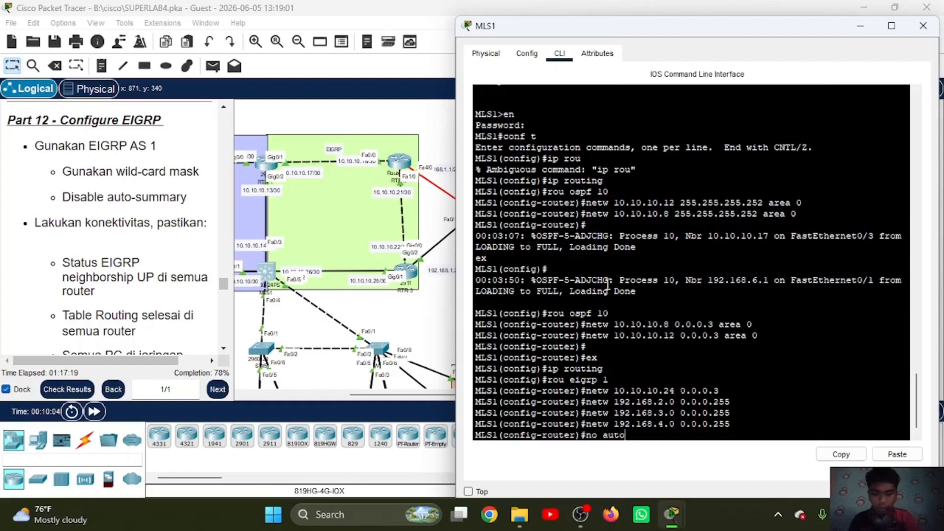
pyautogui.press('Return')
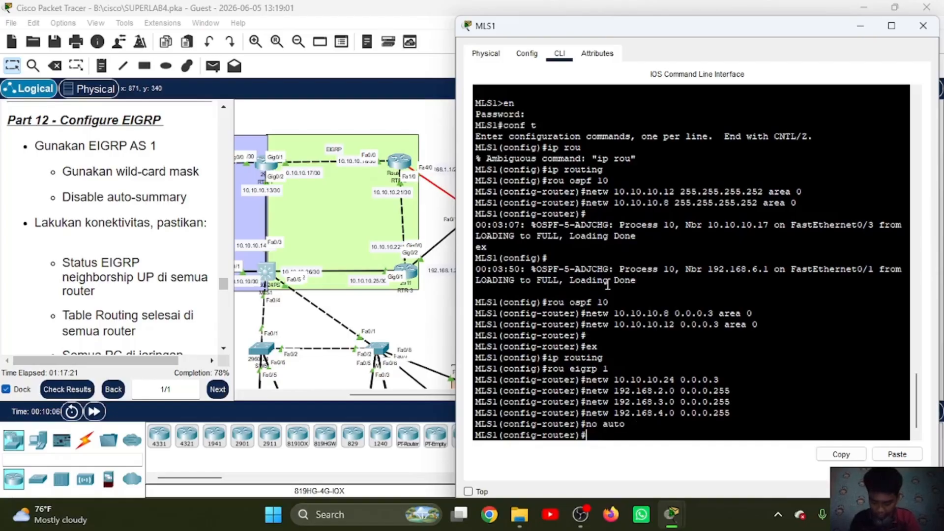
# Step: Make VLAN interfaces 2, 3 and 4 passive in EIGRP AS 1 on MLS1, and leave router configuration mode
pyautogui.write('pass')
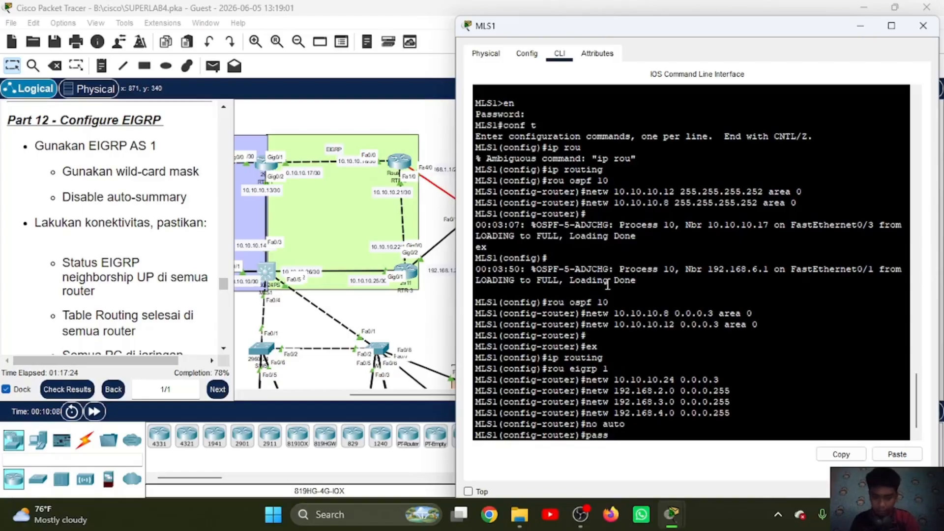
pyautogui.write('vl ')
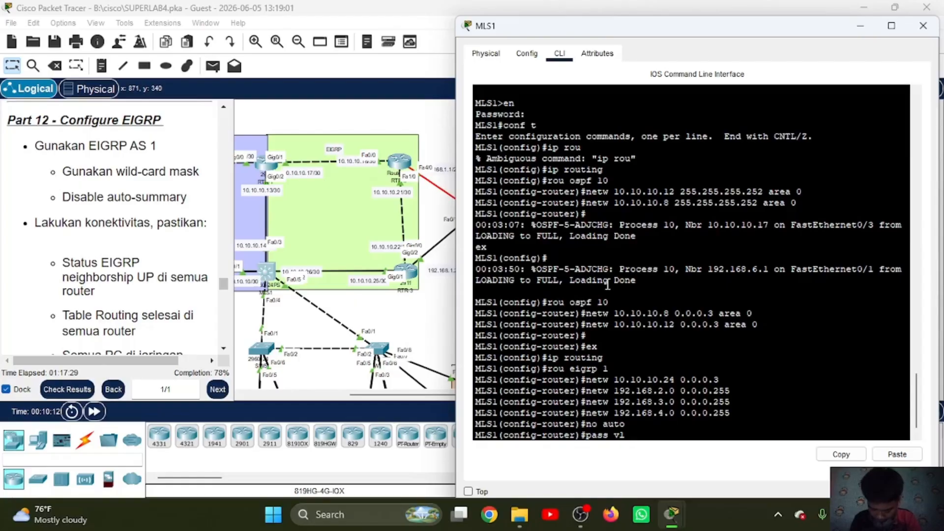
pyautogui.write('2')
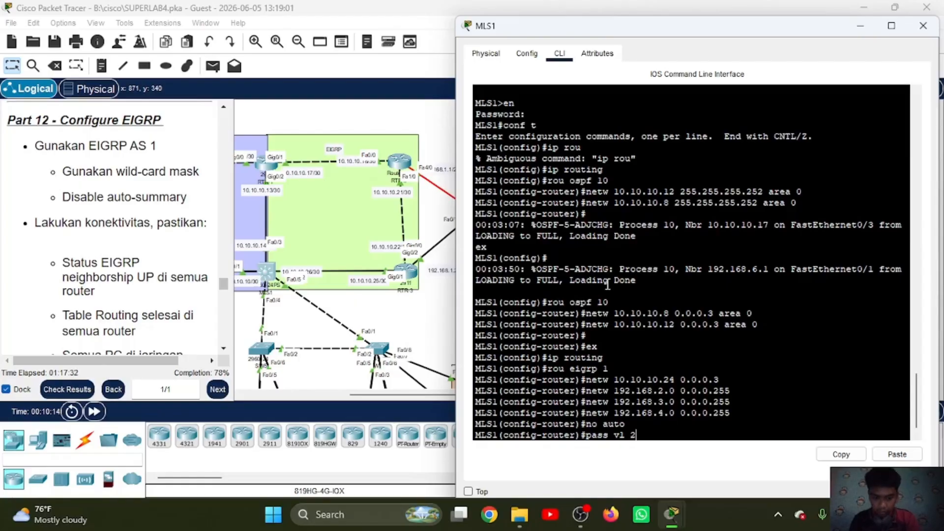
pyautogui.press('Return')
pyautogui.press('Up')
pyautogui.write('3')
pyautogui.press('Return')
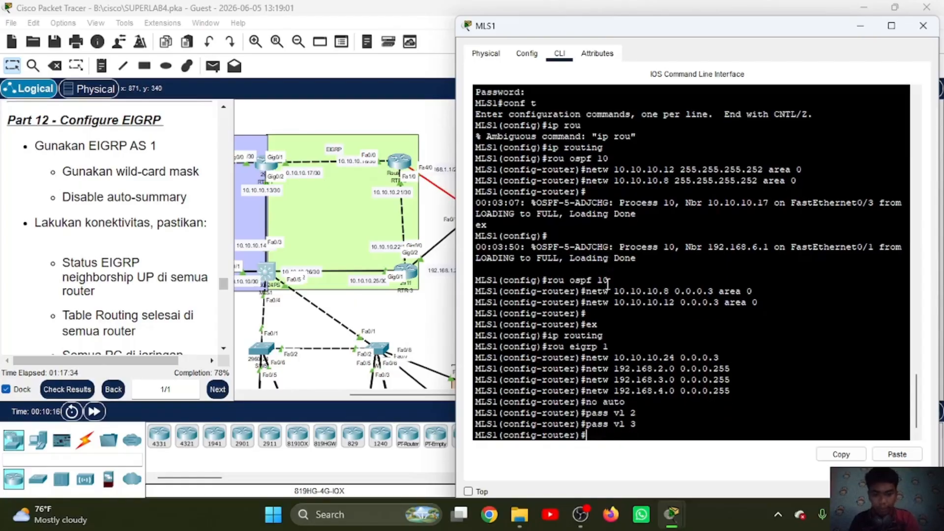
pyautogui.press('Up')
pyautogui.press('BackSpace')
pyautogui.write('4')
pyautogui.press('Return')
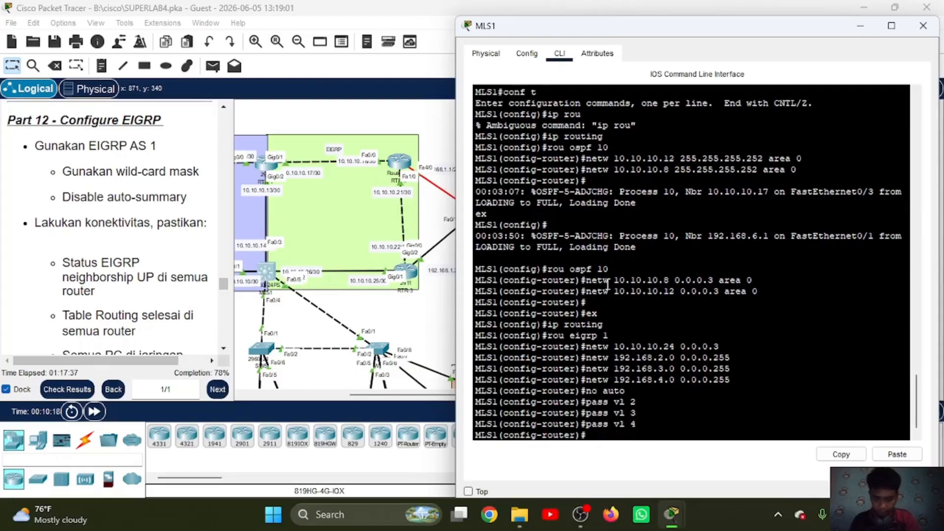
pyautogui.write('ex')
pyautogui.press('Return')
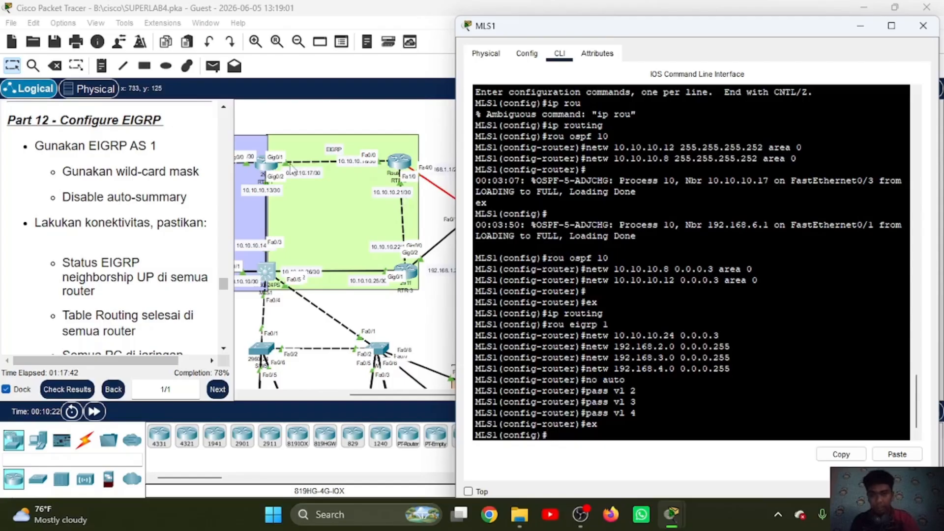
# Step: Open RTR-1's command line, enter EIGRP AS 1 and add network 10.10.10.16 with wildcard mask 0.0.0.3
pyautogui.click(266, 164)
pyautogui.click(596, 320)
pyautogui.press('Return')
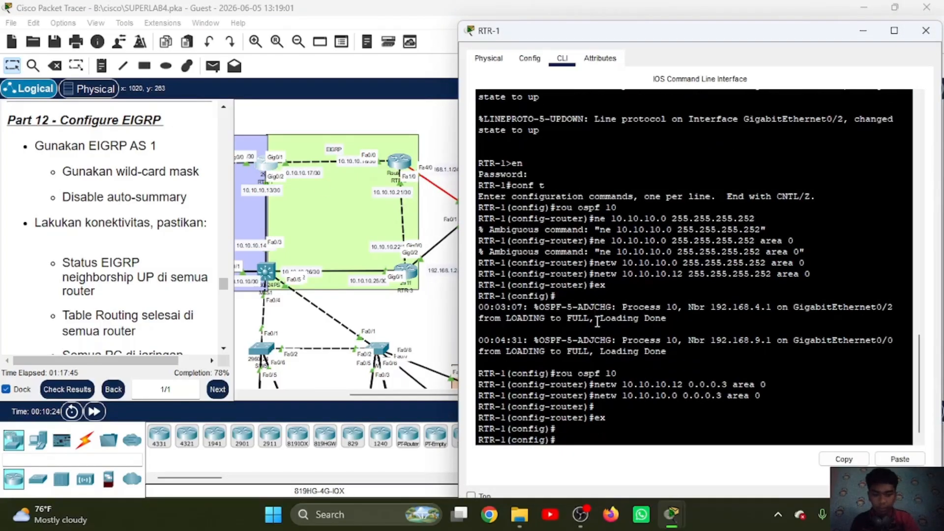
pyautogui.write('rou eigrp 1')
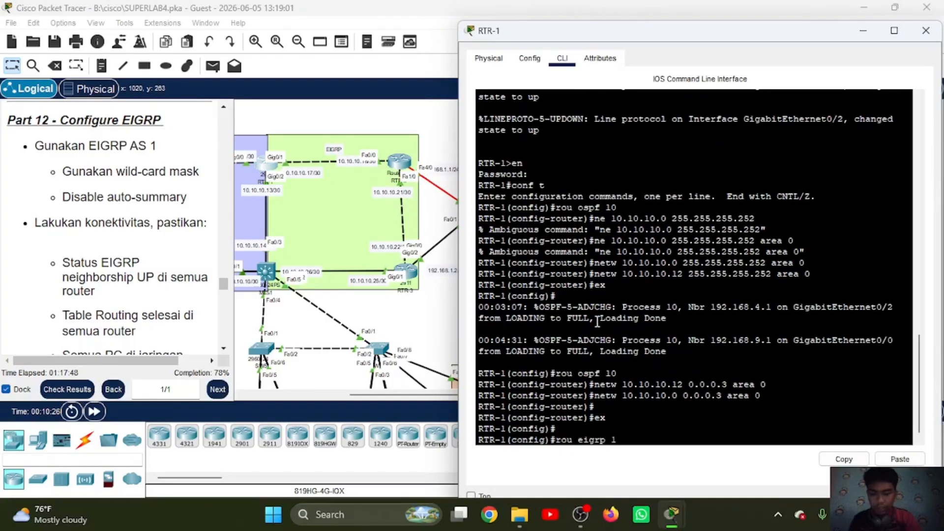
pyautogui.press('Return')
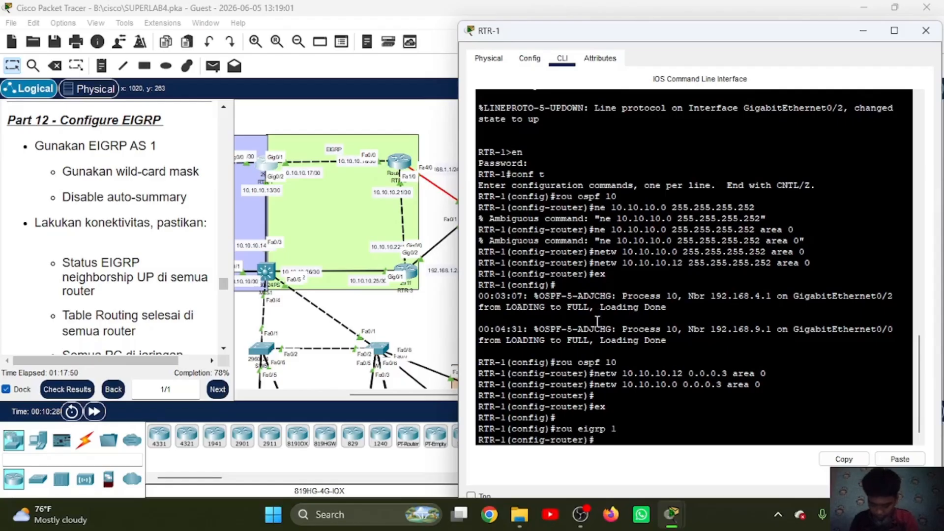
pyautogui.write('netw 10.10.10')
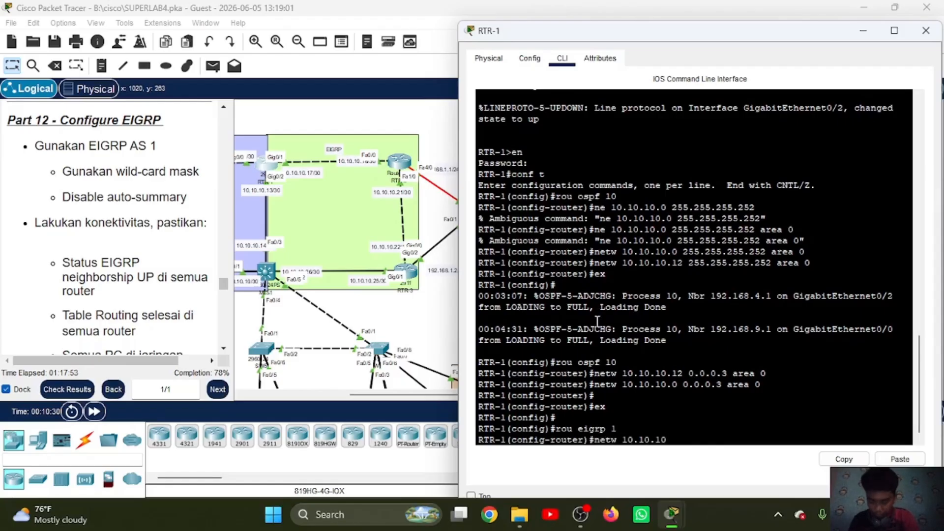
pyautogui.write('.16')
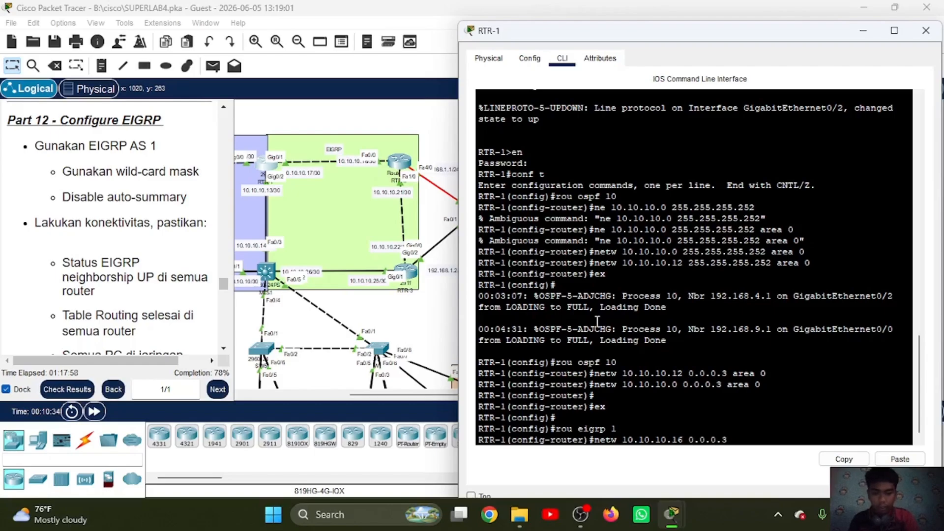
pyautogui.write(' 0.0.0.3')
pyautogui.press('Return')
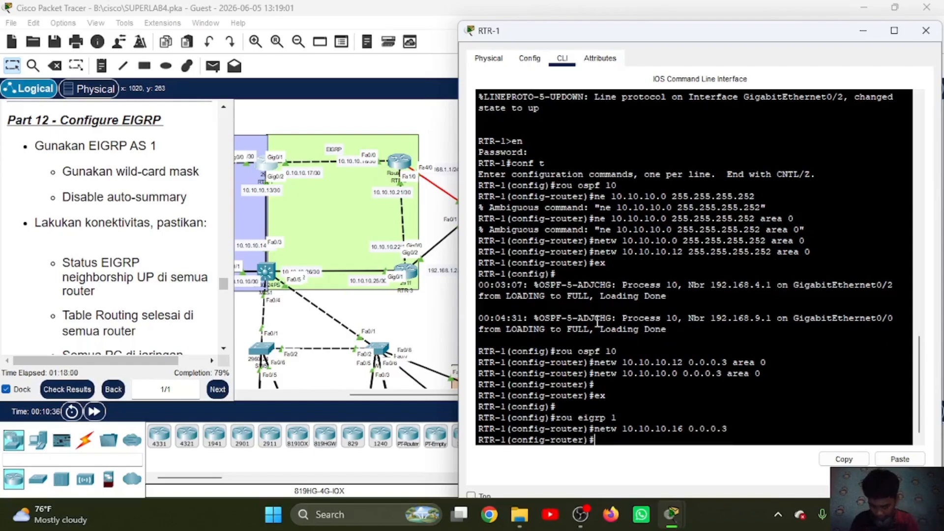
# Step: Disable auto-summary for EIGRP AS 1 on RTR-1 and leave router configuration mode
pyautogui.write('no auto')
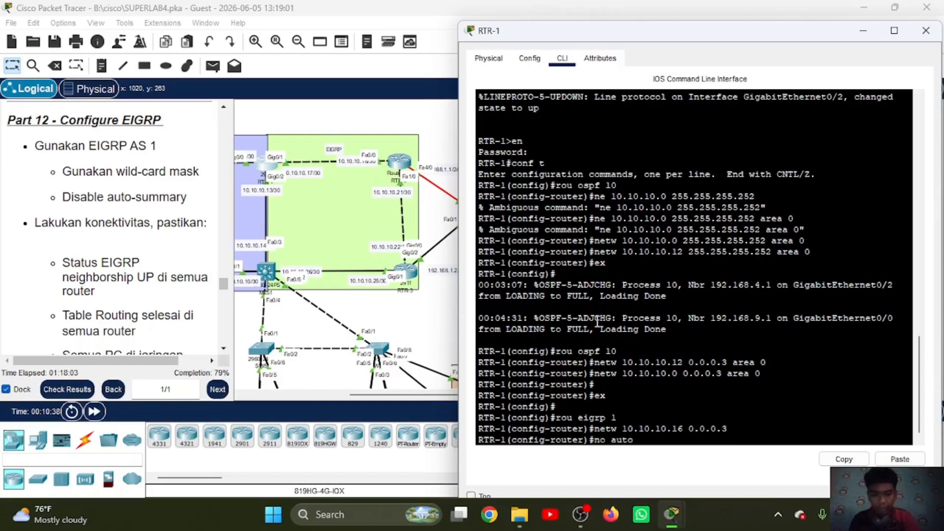
pyautogui.press('Return')
pyautogui.write('ex')
pyautogui.press('Return')
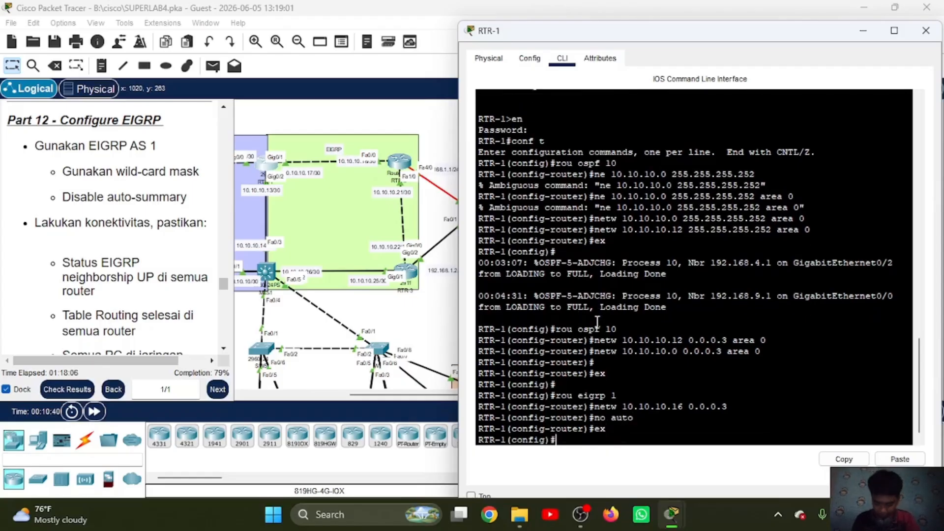
pyautogui.click(400, 167)
pyautogui.click(400, 164)
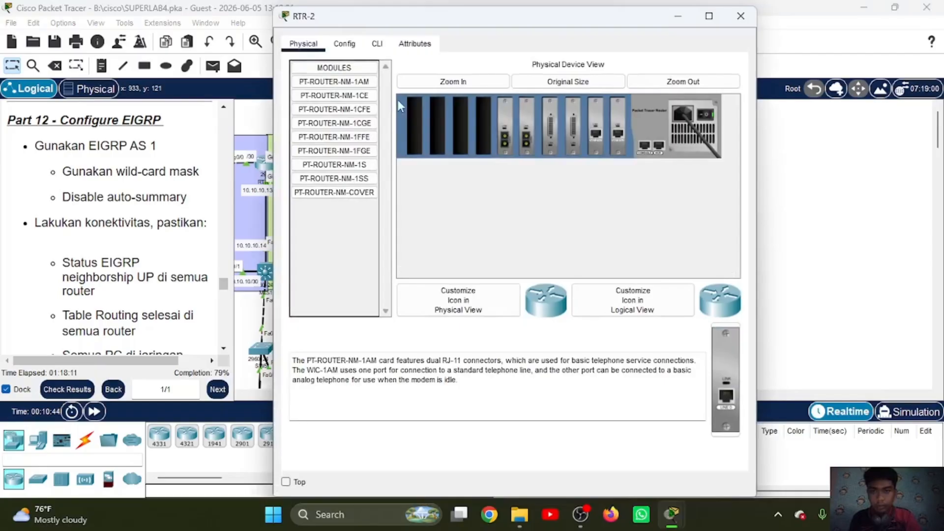
pyautogui.click(677, 18)
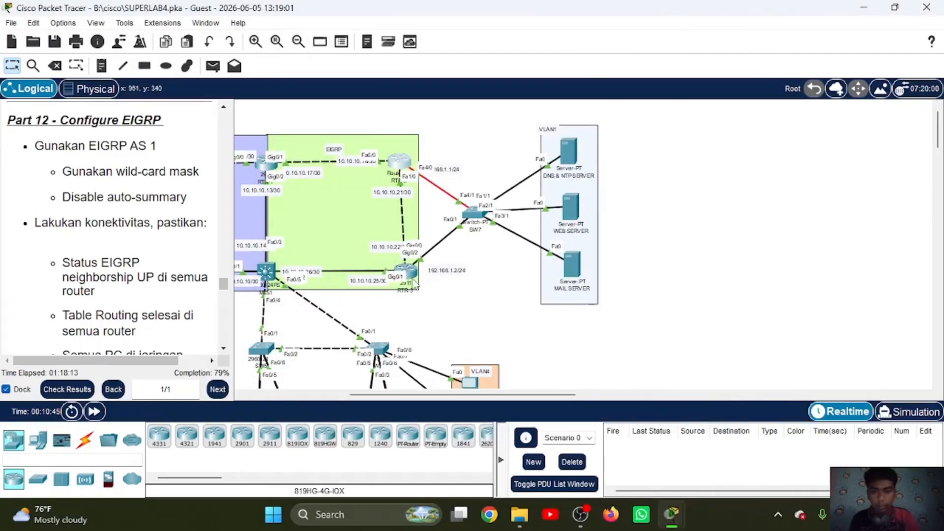
# Step: Open RTR-3's command line, enter privileged mode with the enable password and start global configuration mode
pyautogui.click(414, 284)
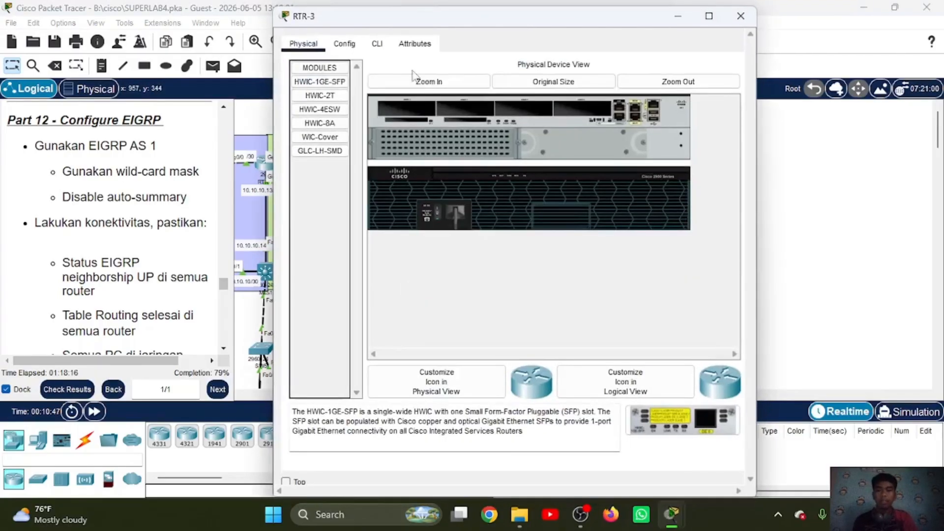
pyautogui.click(377, 43)
pyautogui.write('en')
pyautogui.press('Return')
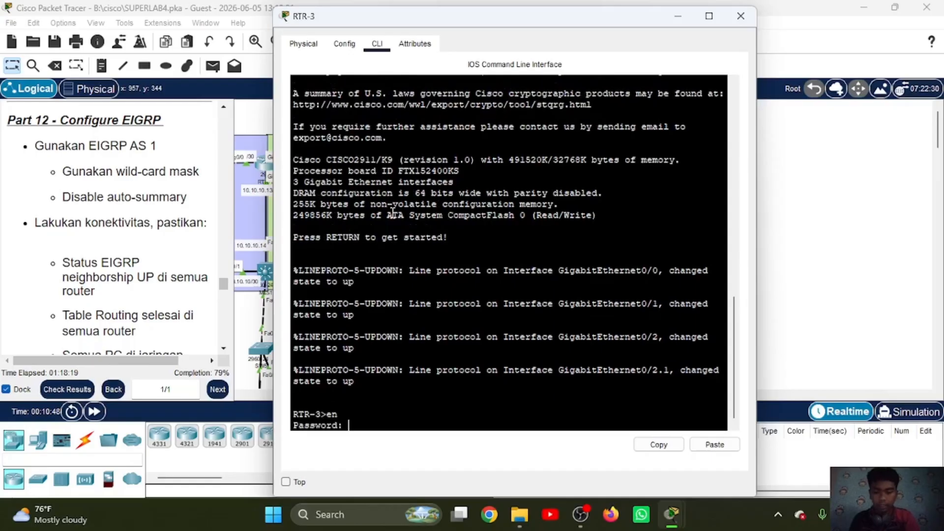
pyautogui.press('Return')
pyautogui.write('conf t')
pyautogui.press('Return')
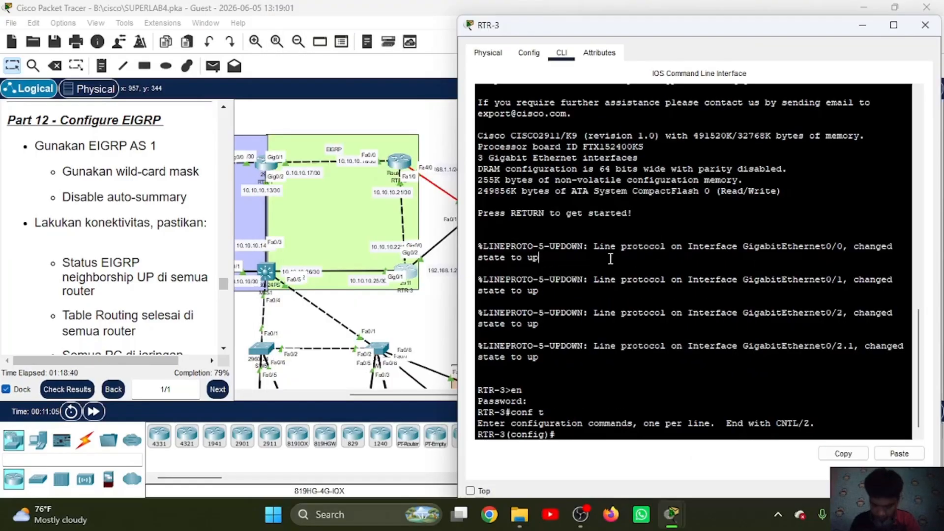
# Step: Enter EIGRP AS 1 on RTR-3 and add network 10.10.10.20 with wildcard mask 0.0.0.3
pyautogui.write('rou eigrp 1')
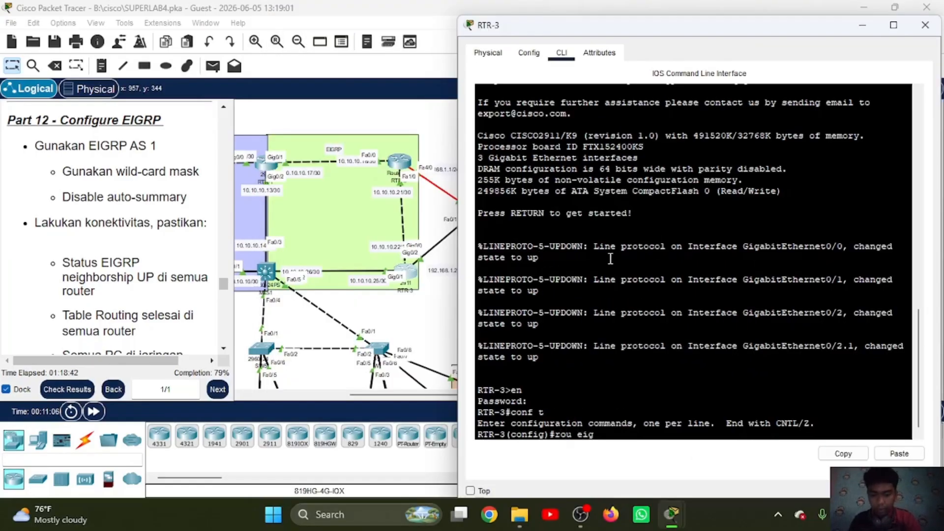
pyautogui.press('Return')
pyautogui.write('netw ')
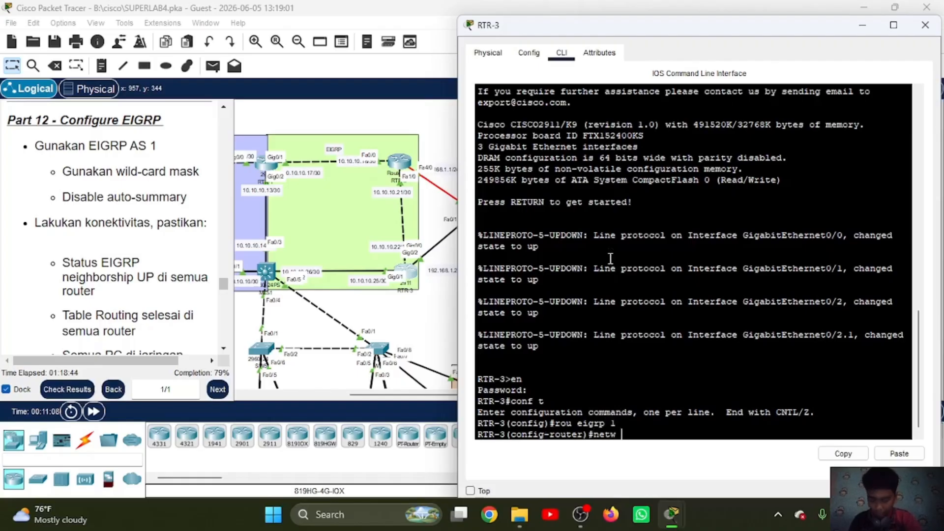
pyautogui.write('10.10.10')
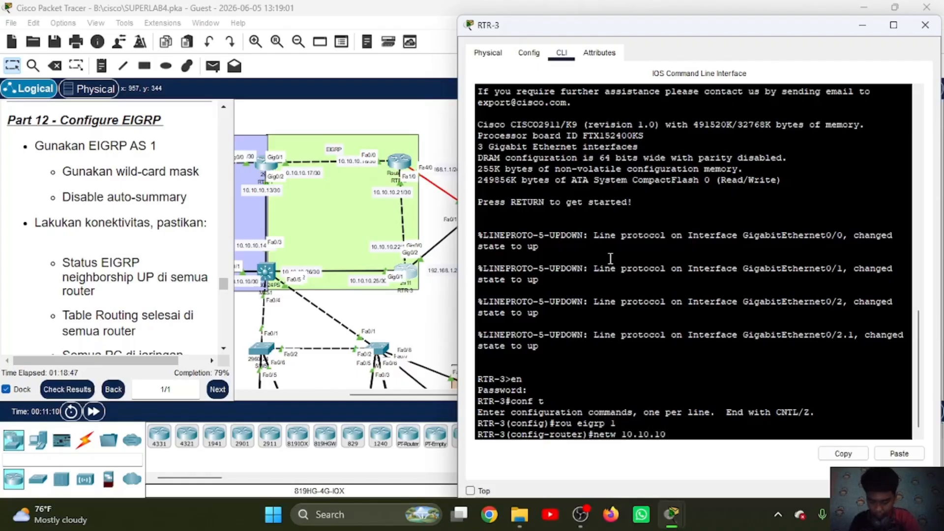
pyautogui.write('.20 0.')
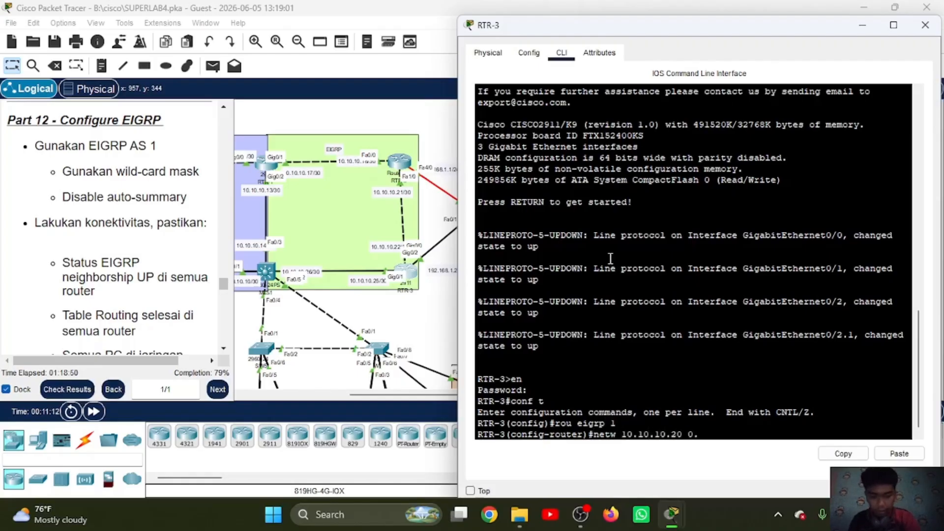
pyautogui.write('0.0.3')
pyautogui.press('Return')
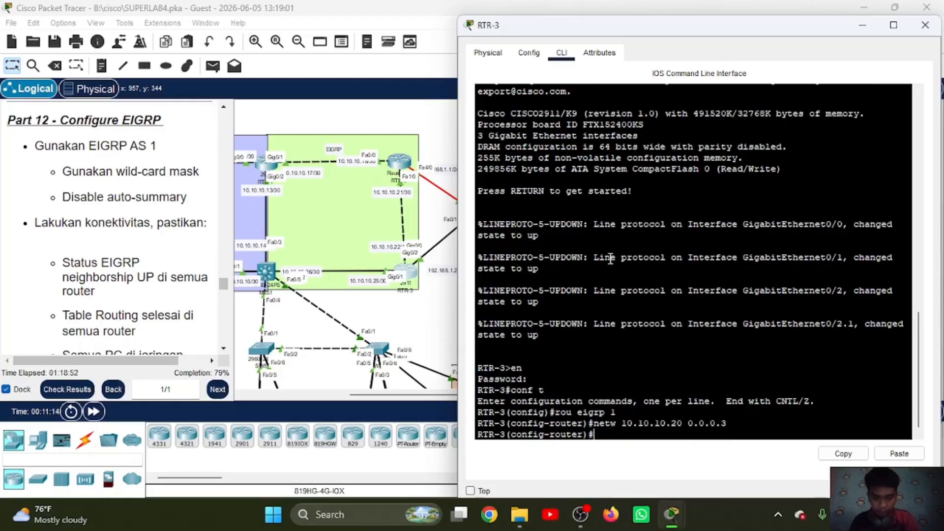
# Step: Add network 10.10.10.24 with wildcard mask 0.0.0.3 to EIGRP AS 1 on RTR-3
pyautogui.press('Up')
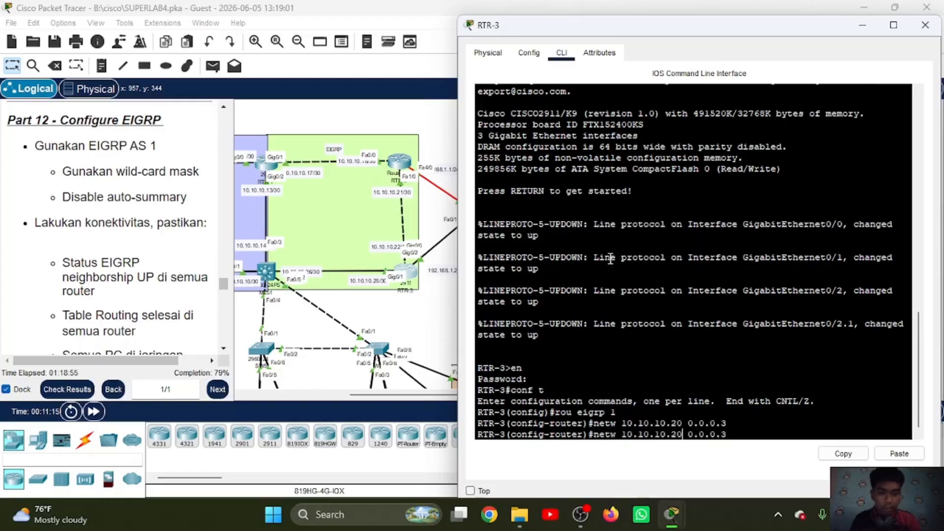
pyautogui.press('Left')
pyautogui.press('Left')
pyautogui.press('Left')
pyautogui.press('Left')
pyautogui.press('Left')
pyautogui.press('Left')
pyautogui.press('Left')
pyautogui.press('Left')
pyautogui.press('BackSpace')
pyautogui.write('4')
pyautogui.press('Return')
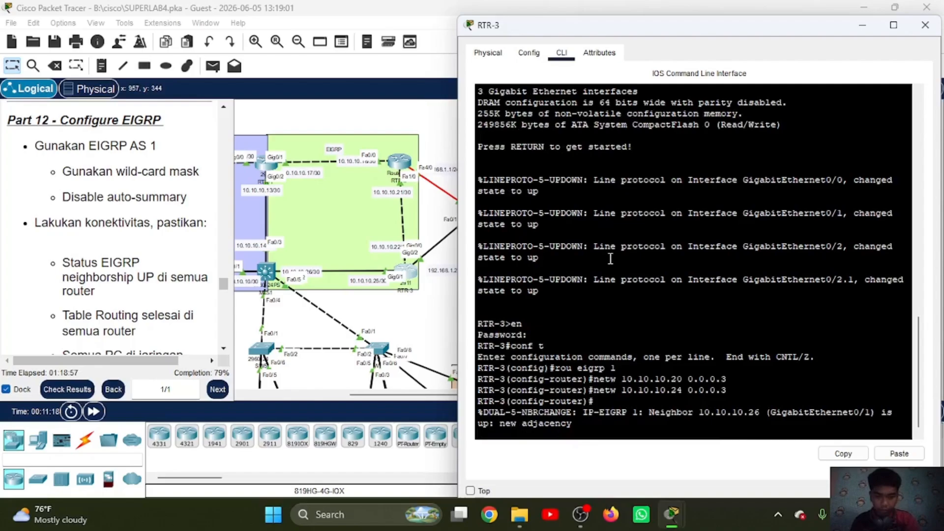
pyautogui.press('Return')
# Step: Add network 192.168.1.0 with wildcard mask 0.0.0.255 to EIGRP AS 1 on RTR-3
pyautogui.write('netw')
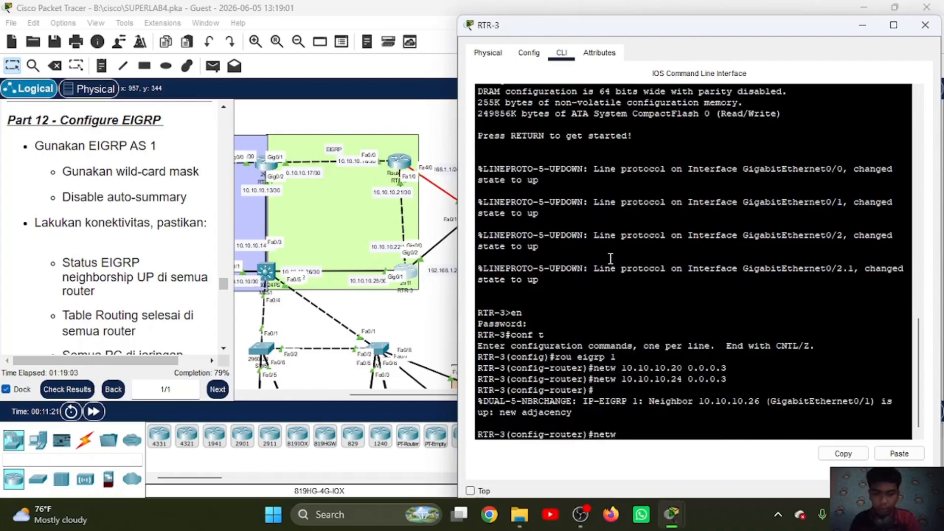
pyautogui.write(' 192.168.')
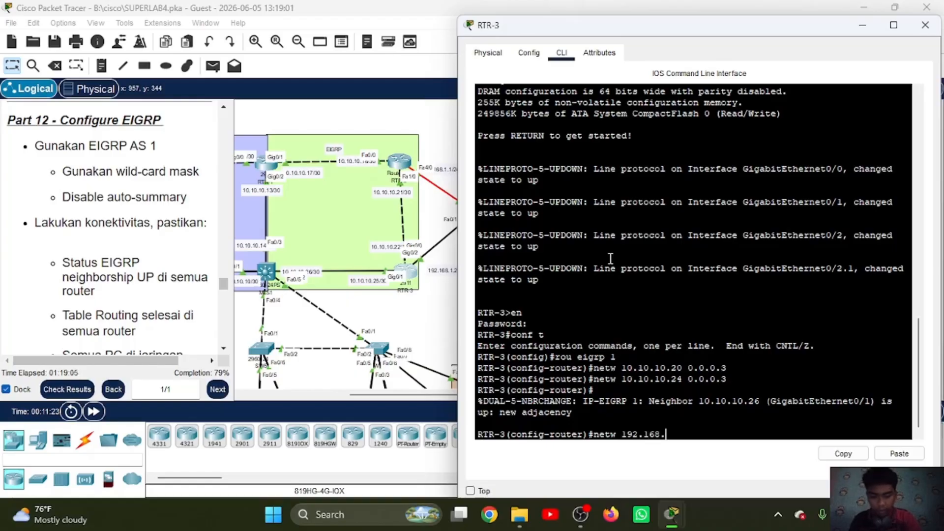
pyautogui.write('1.0')
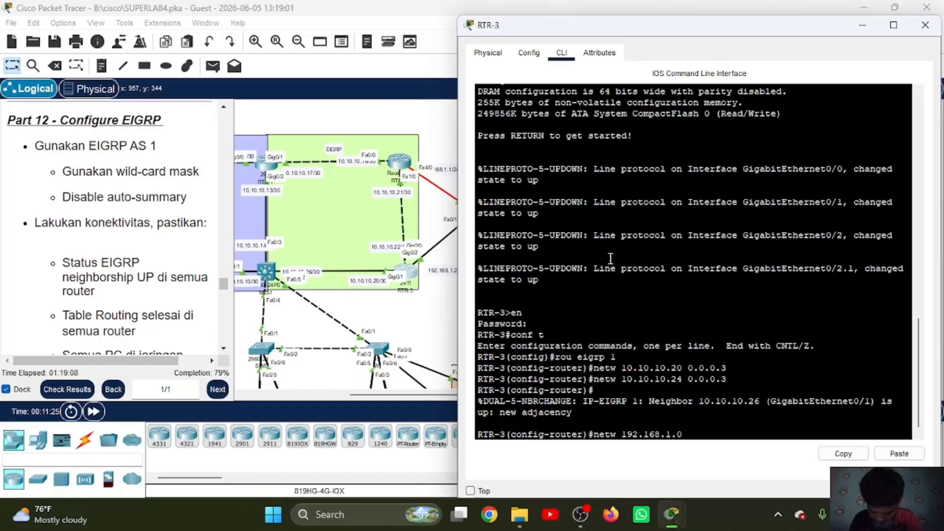
pyautogui.write(' 0.0.0.')
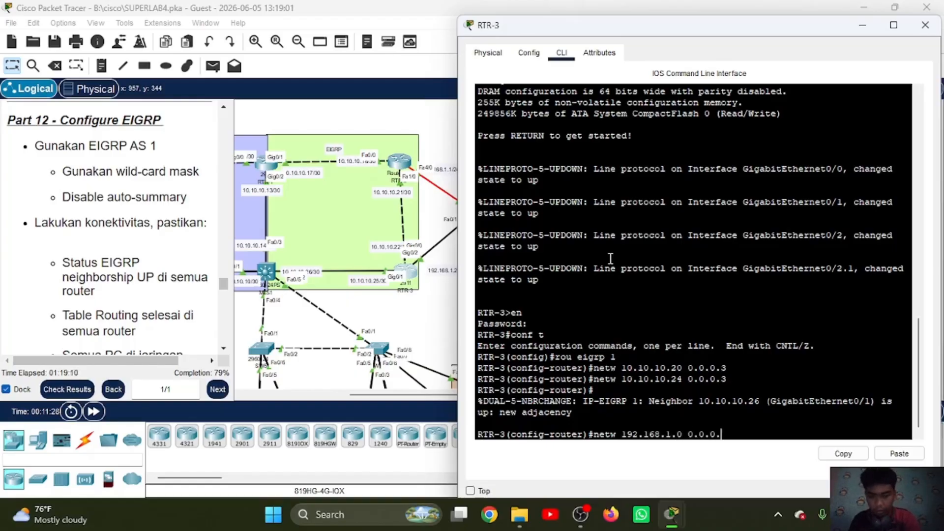
pyautogui.write('255')
pyautogui.press('Return')
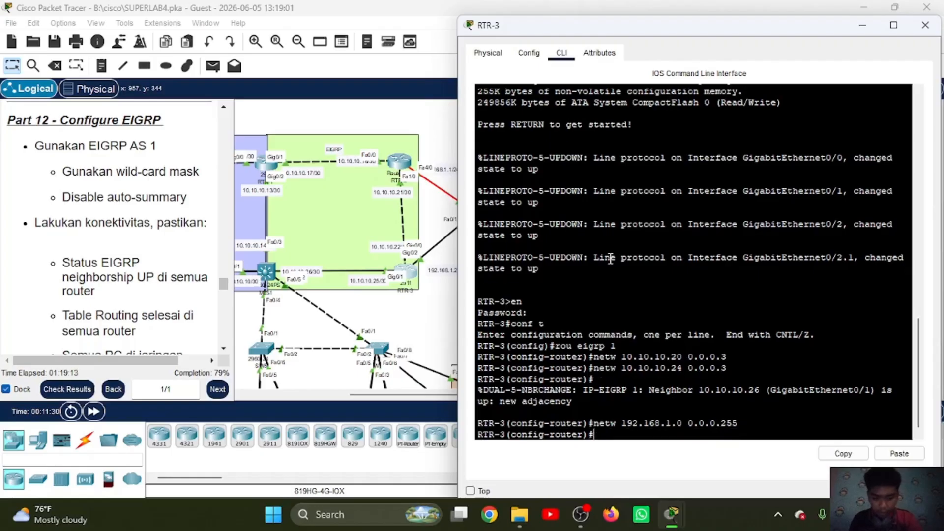
# Step: Disable auto-summary for EIGRP AS 1 on RTR-3 and leave router configuration mode
pyautogui.write('no auto')
pyautogui.press('Return')
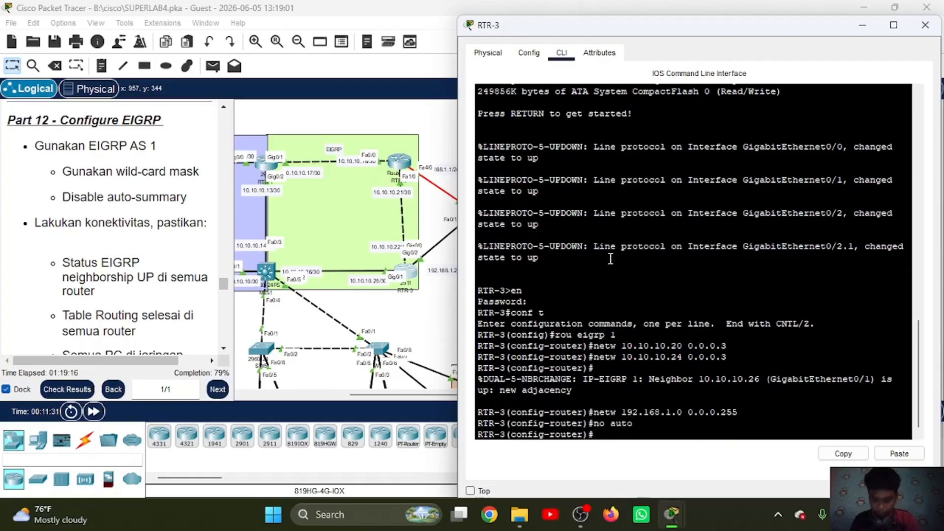
pyautogui.write('exit')
pyautogui.press('Return')
# Step: Open RTR-2's command line, enter privileged mode with the enable password and start global configuration mode
pyautogui.click(403, 164)
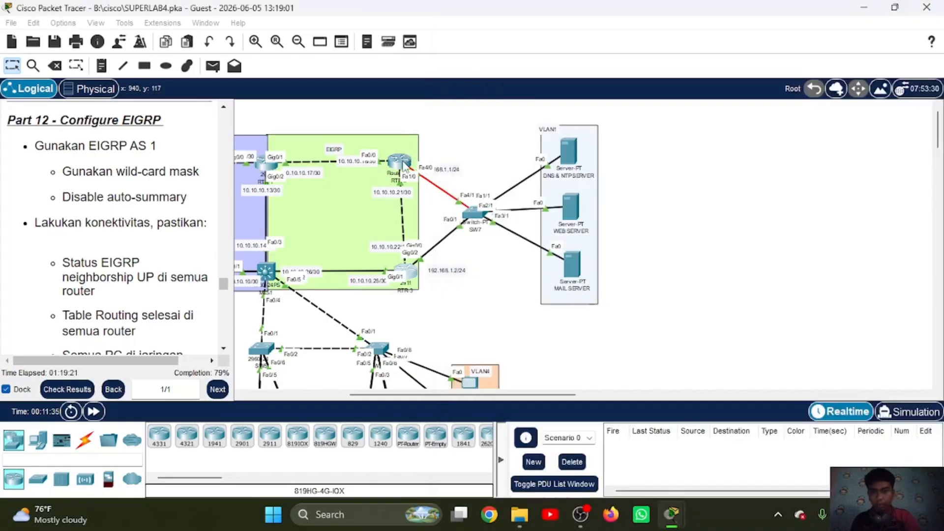
pyautogui.click(403, 164)
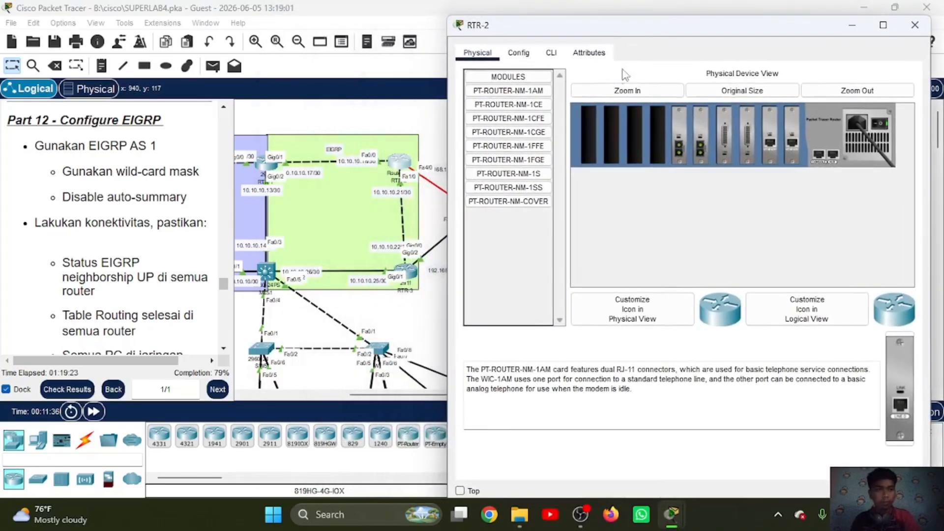
pyautogui.click(551, 53)
pyautogui.press('Return')
pyautogui.write('en')
pyautogui.press('Return')
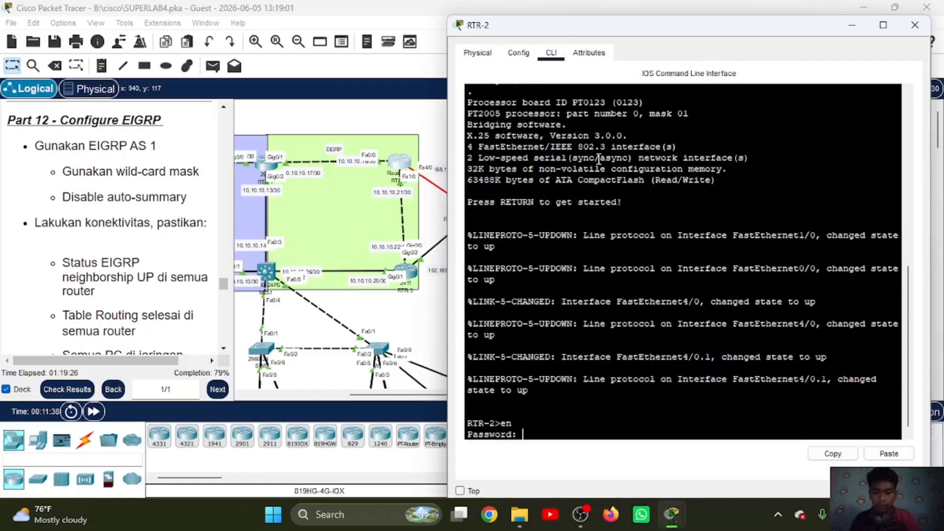
pyautogui.press('Return')
pyautogui.write('conf t')
pyautogui.press('Return')
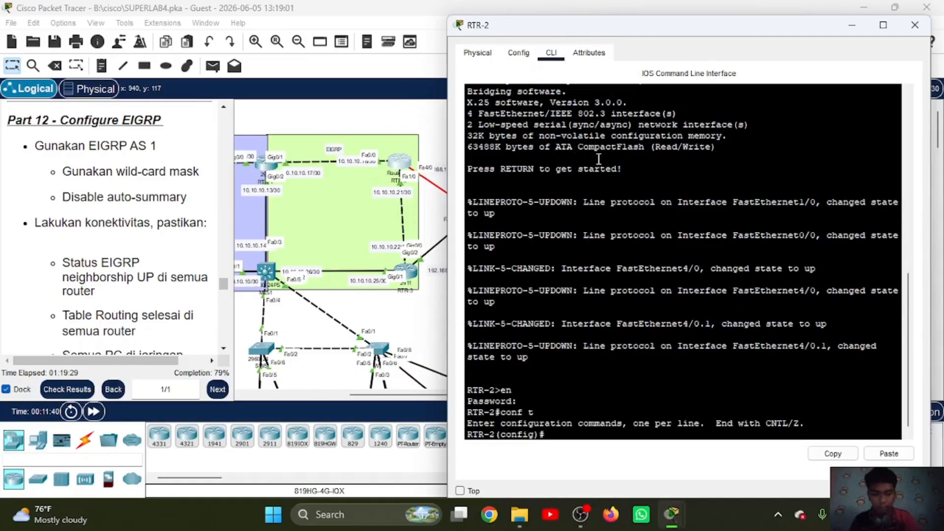
# Step: Enter EIGRP AS 1 on RTR-2 and add network 10.10.10.16 with wildcard mask 0.0.0.3
pyautogui.write('rou eigrp 1')
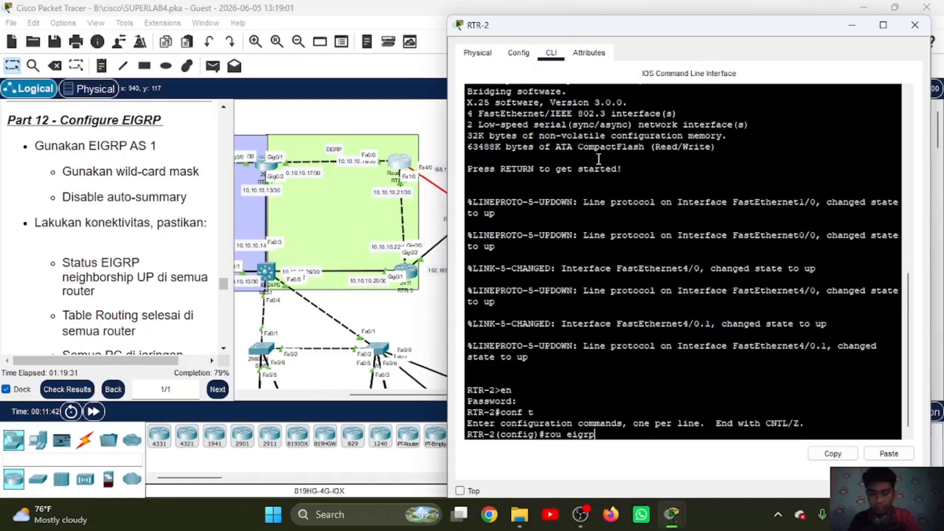
pyautogui.press('Return')
pyautogui.write('netw')
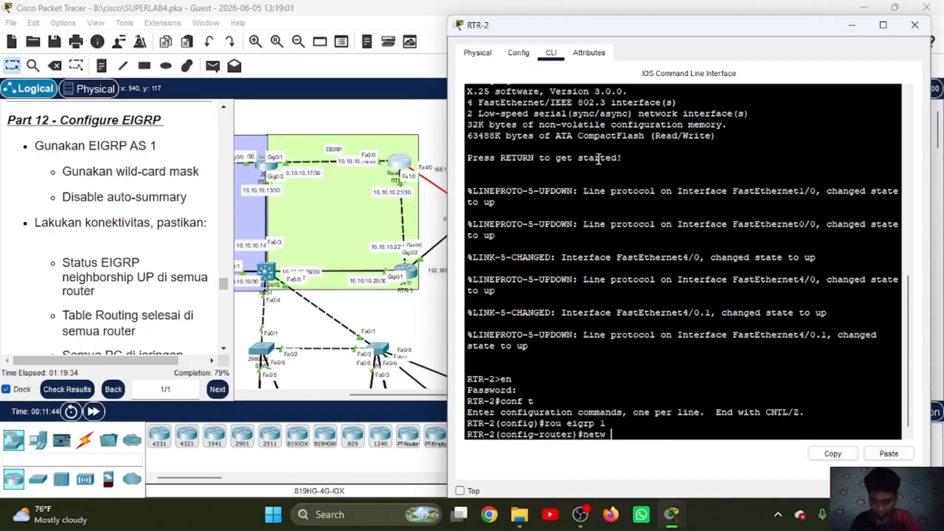
pyautogui.write(' 10.10.1')
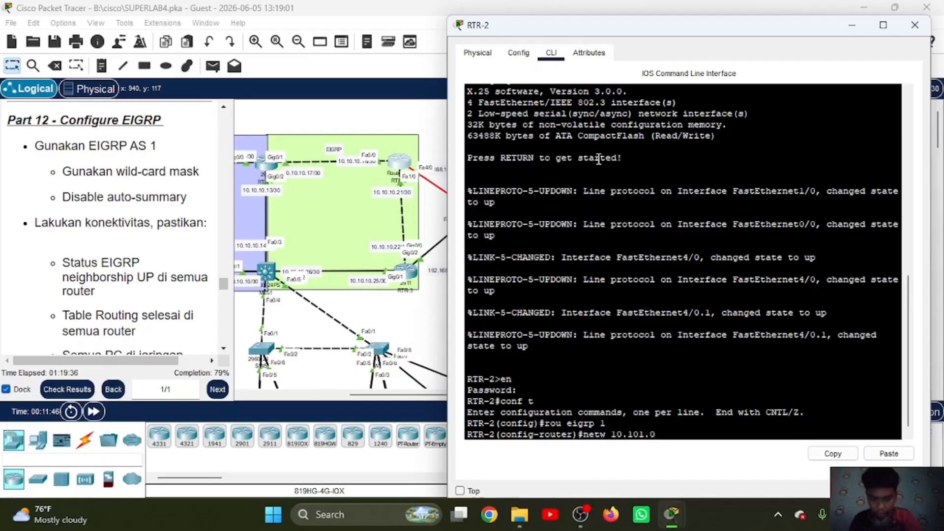
pyautogui.write('0.')
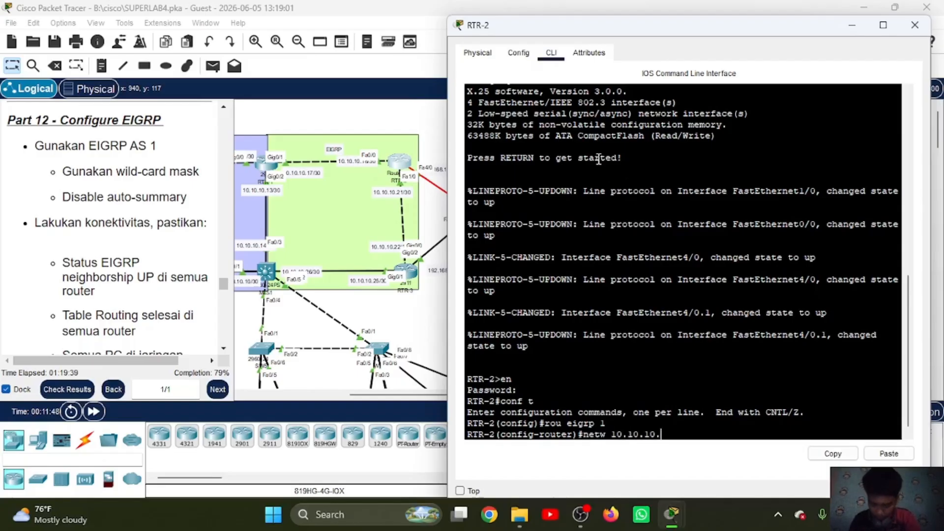
pyautogui.write('16')
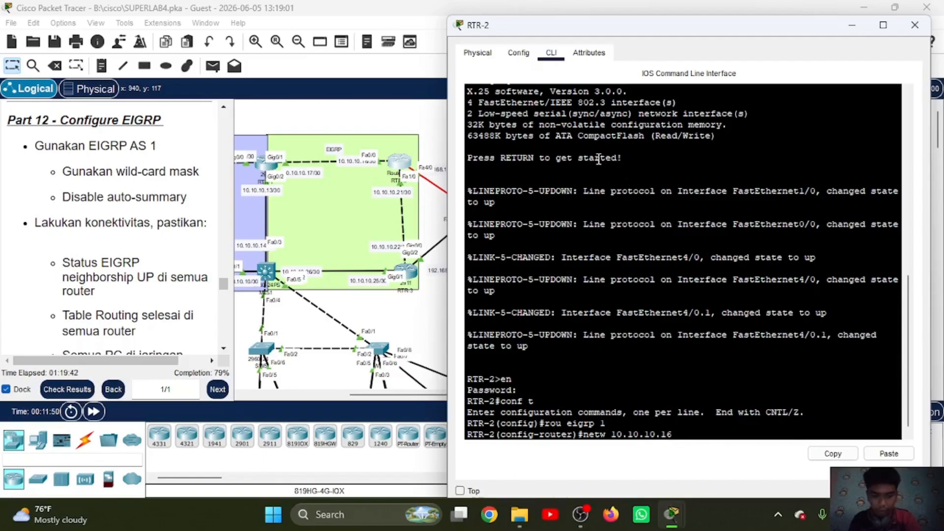
pyautogui.write(' 0.0.0.3')
pyautogui.press('Return')
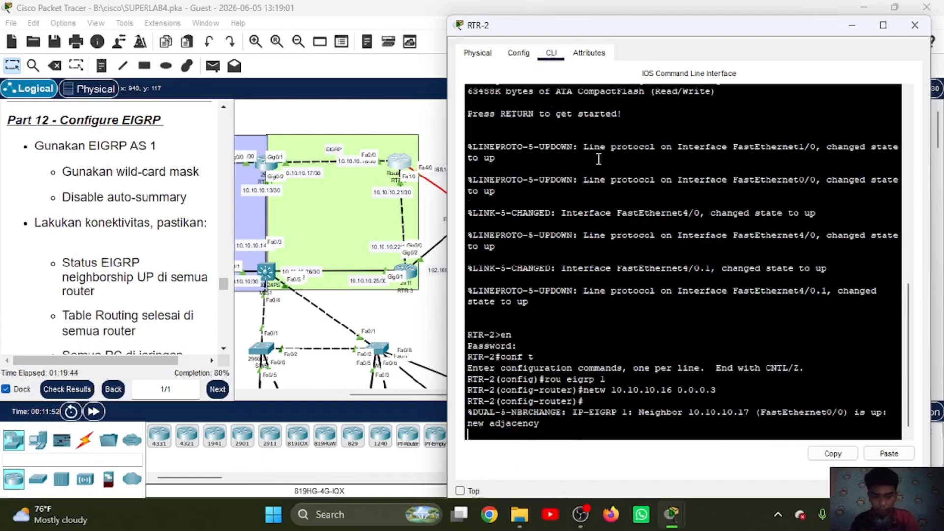
pyautogui.press('Return')
# Step: Add network 10.10.10.20 with wildcard mask 0.0.0.3 to EIGRP AS 1 on RTR-2
pyautogui.press('Up')
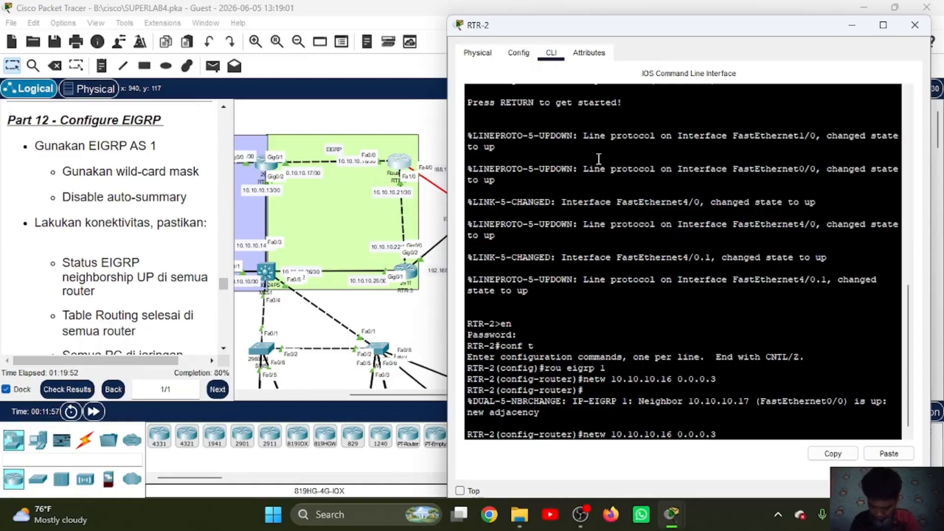
pyautogui.press('Left')
pyautogui.press('Left')
pyautogui.press('Left')
pyautogui.press('Left')
pyautogui.press('Left')
pyautogui.press('Left')
pyautogui.press('Left')
pyautogui.press('Left')
pyautogui.press('BackSpace')
pyautogui.press('BackSpace')
pyautogui.write('20')
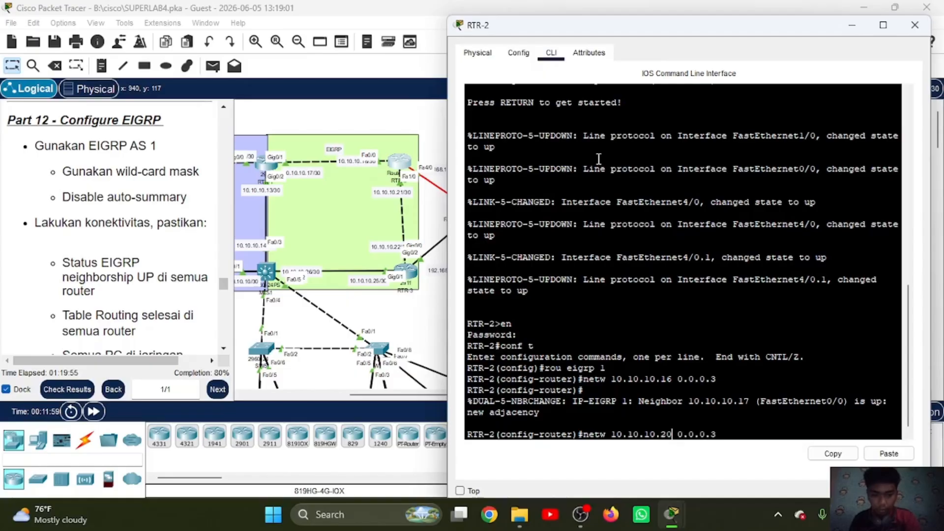
pyautogui.press('Return')
pyautogui.write('no suti')
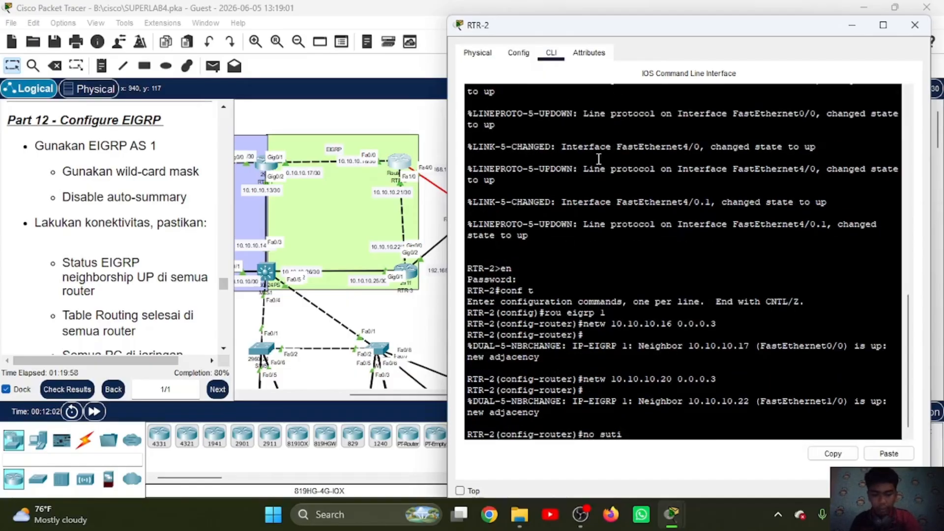
pyautogui.press('Return')
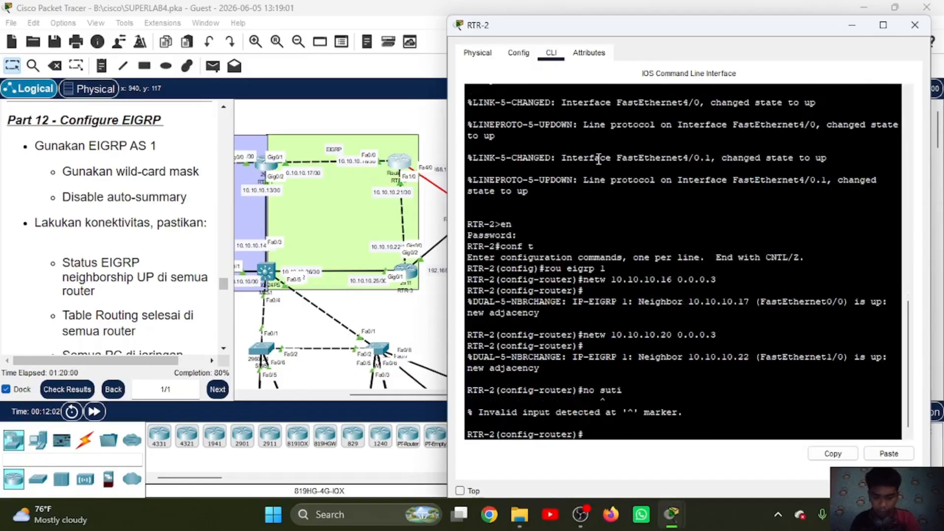
pyautogui.write('no suto')
pyautogui.press('Return')
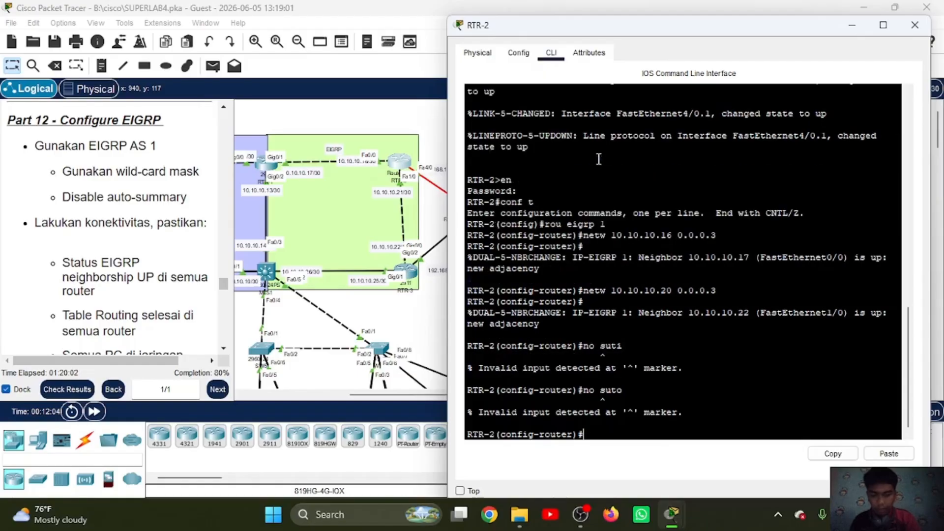
# Step: Disable auto-summary for EIGRP AS 1 on RTR-2 and leave router configuration mode
pyautogui.write('no a')
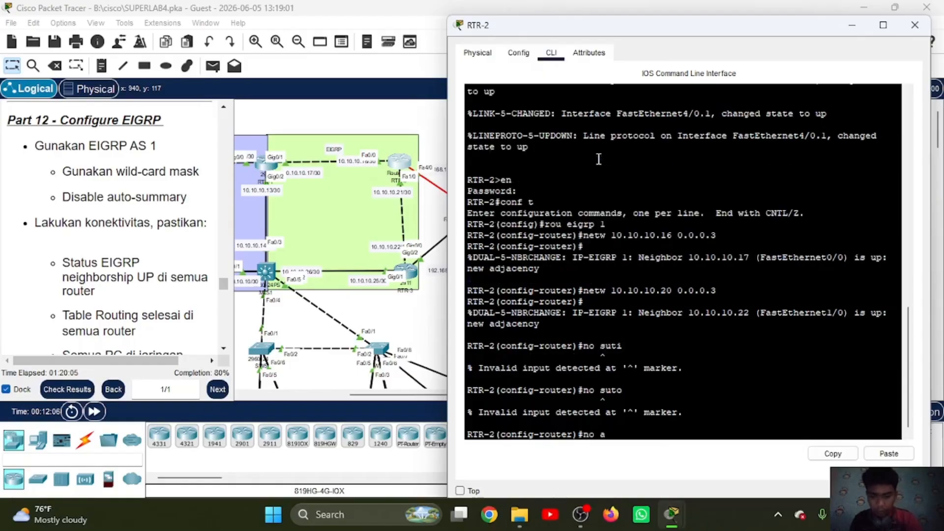
pyautogui.write('uto')
pyautogui.press('Return')
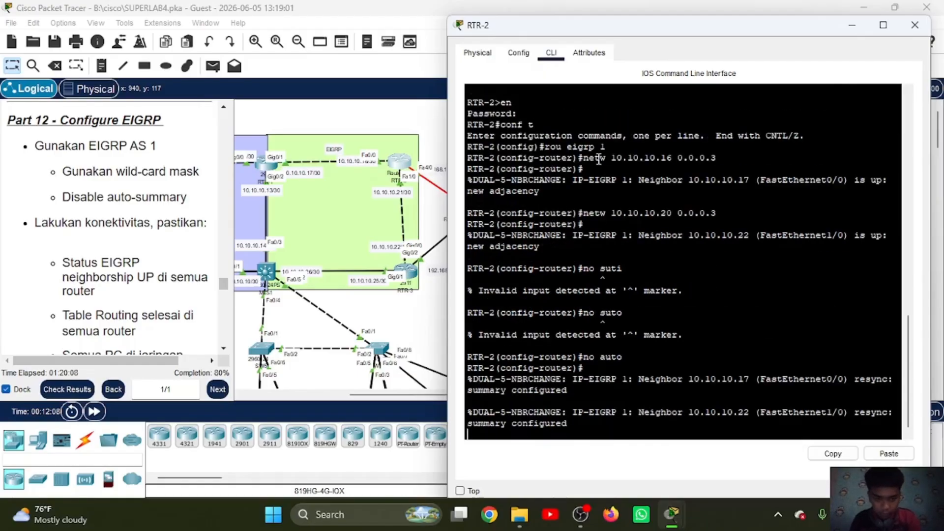
pyautogui.press('Return')
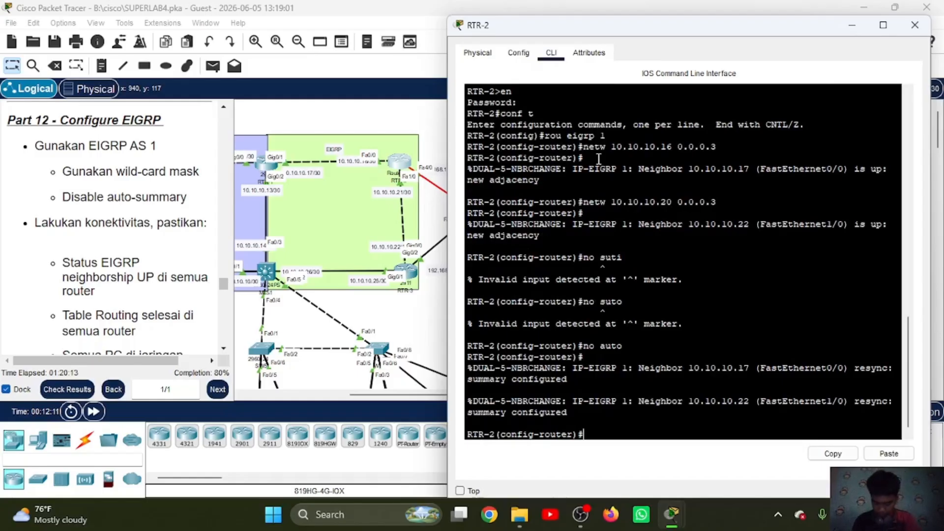
pyautogui.write('ex')
pyautogui.press('Return')
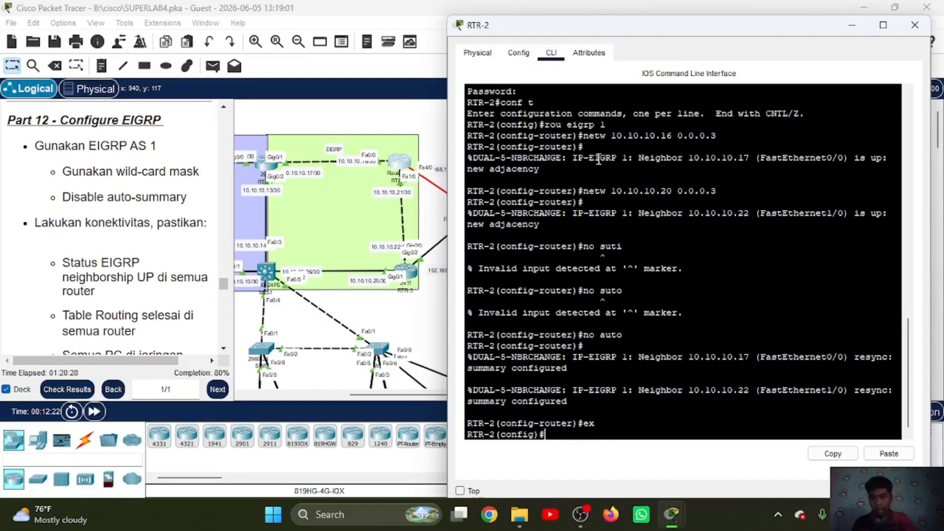
# Step: Check the activity's assessment items for the EIGRP configuration on MLS1 and the routers, then close the results
pyautogui.click(58, 390)
pyautogui.click(124, 96)
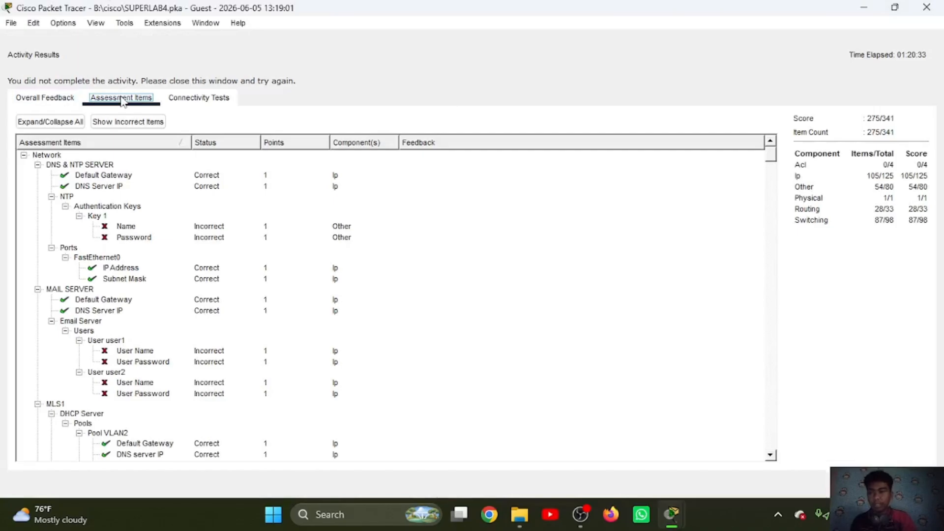
pyautogui.scroll(-8, 138, 269)
pyautogui.scroll(-7, 140, 270)
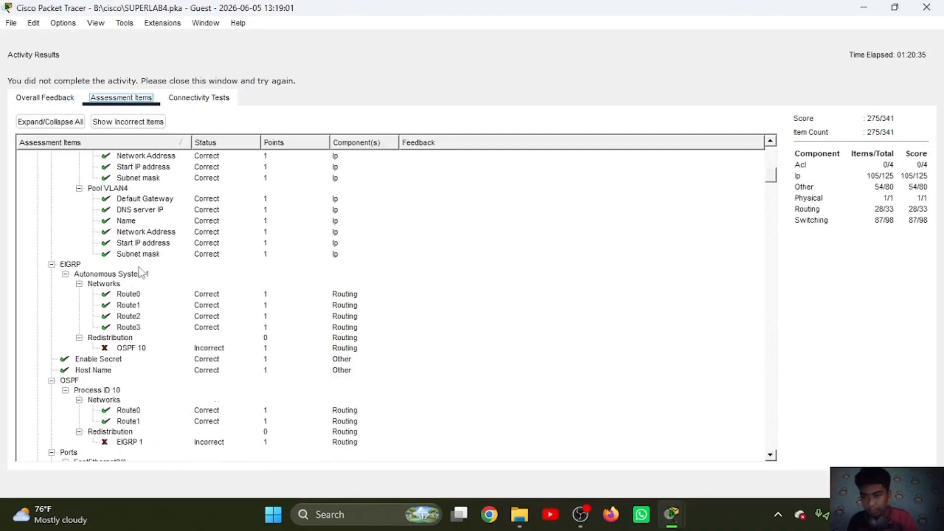
pyautogui.scroll(-15, 138, 272)
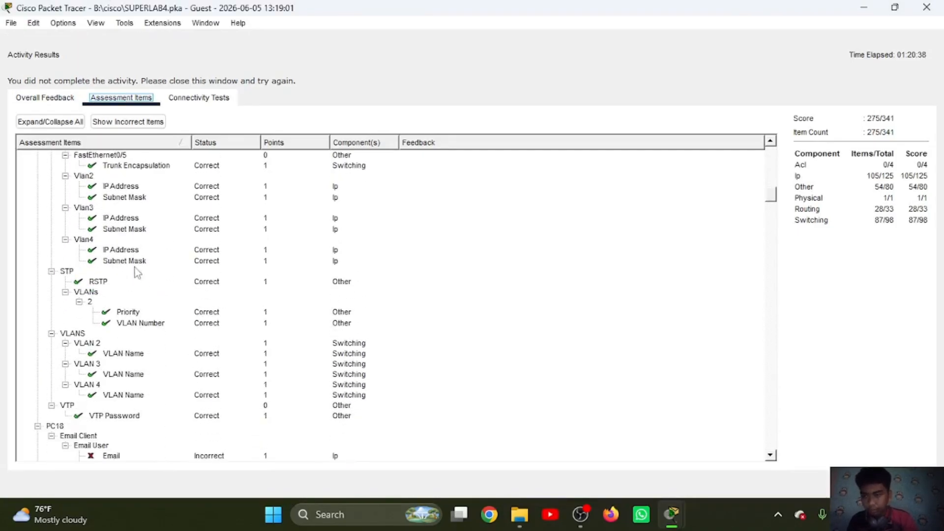
pyautogui.scroll(-3, 138, 273)
pyautogui.scroll(1, 123, 260)
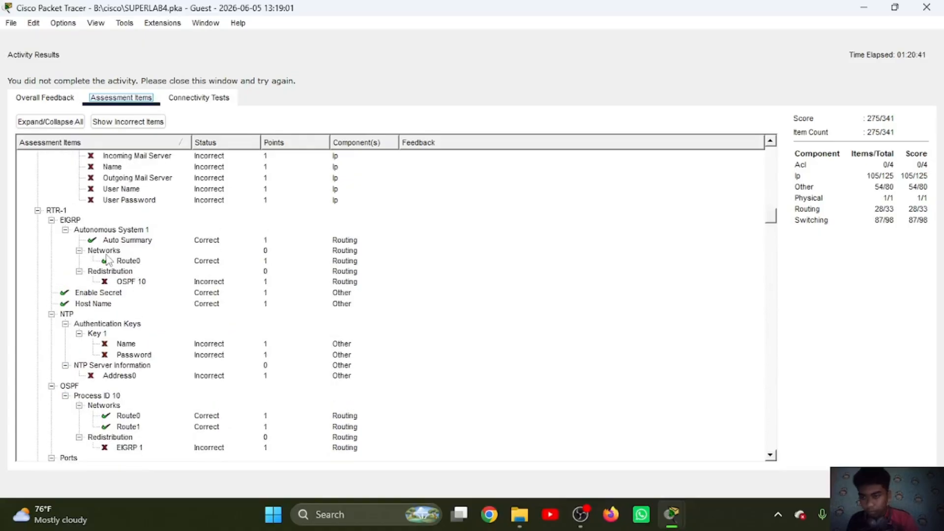
pyautogui.scroll(-12, 97, 239)
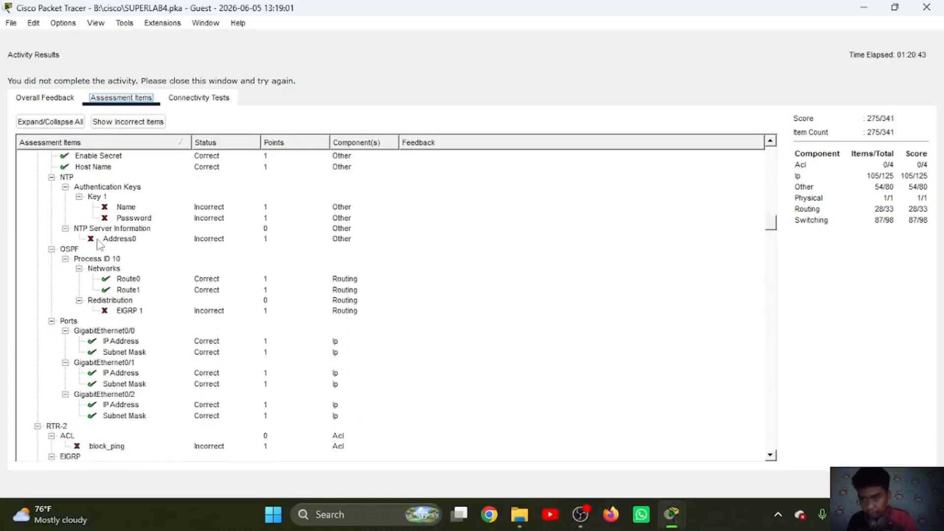
pyautogui.scroll(-13, 106, 253)
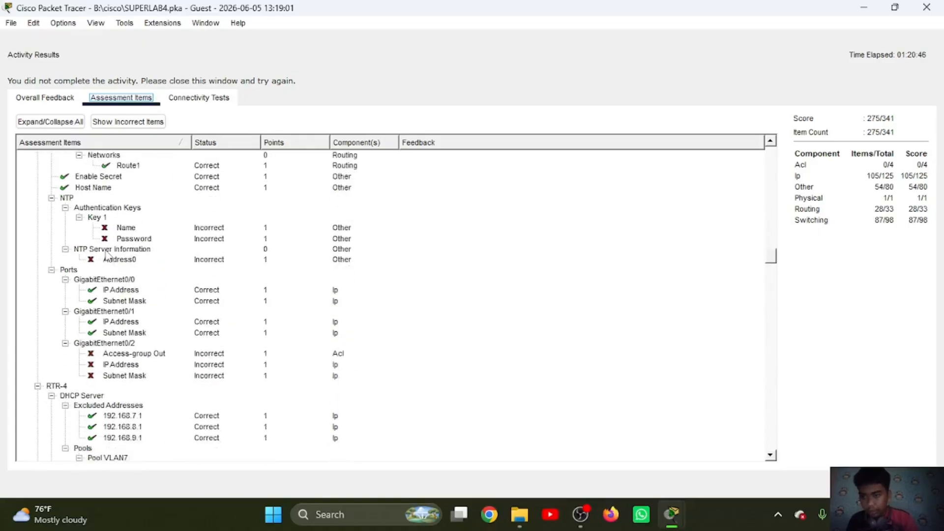
pyautogui.click(908, 483)
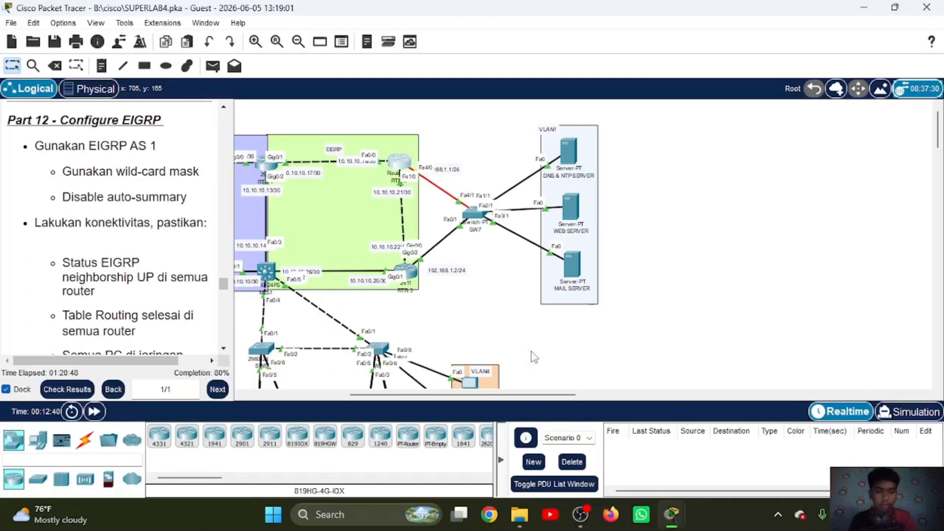
# Step: Go to the Part 13 mutual redistribution instructions and open RTR-1's command line
pyautogui.scroll(-7, 114, 218)
pyautogui.scroll(-2, 113, 212)
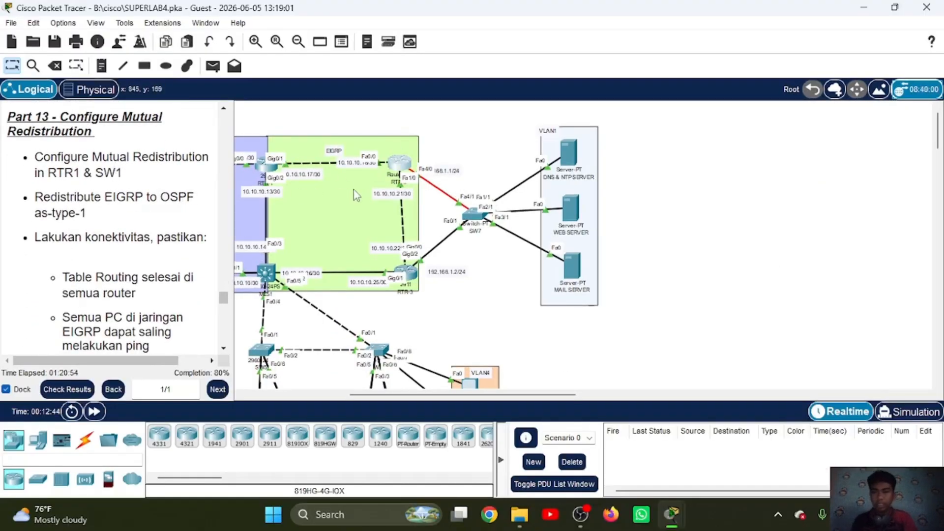
pyautogui.hscroll(-5, 353, 190)
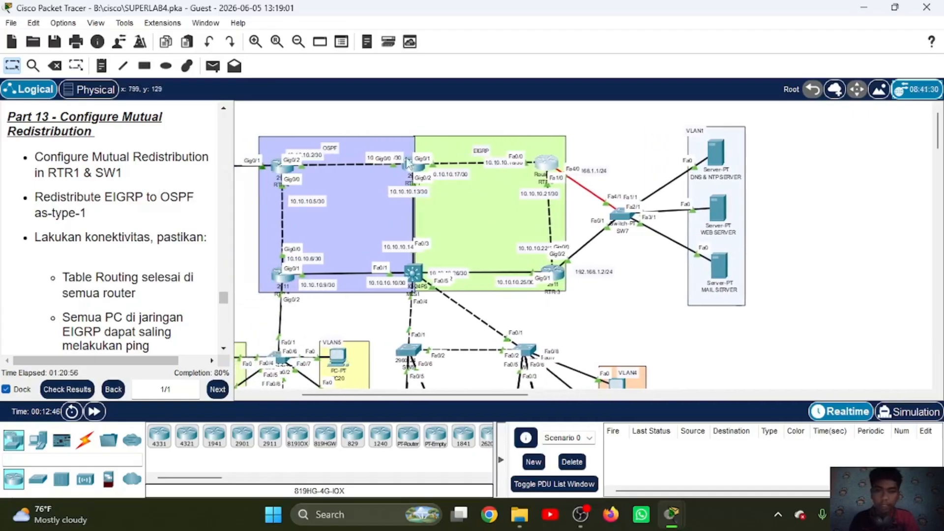
pyautogui.moveTo(416, 168)
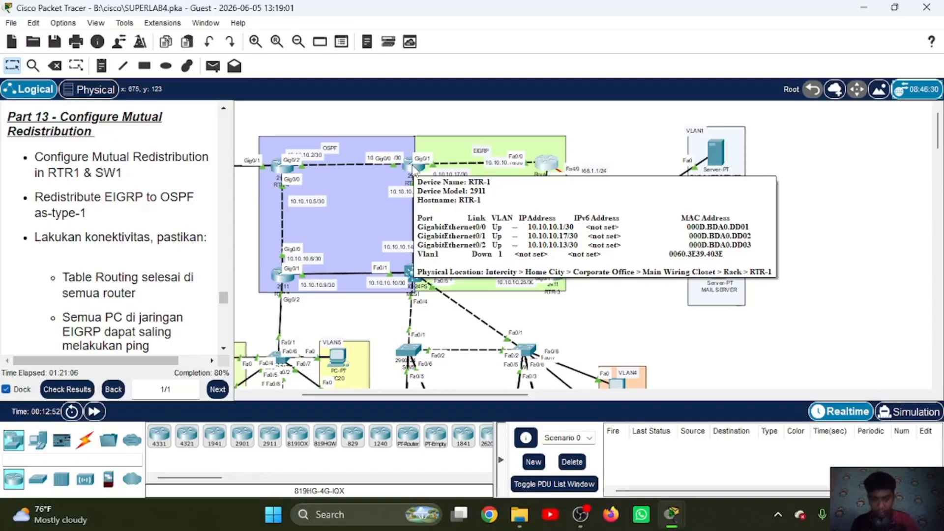
pyautogui.click(413, 168)
pyautogui.press('Return')
pyautogui.press('Return')
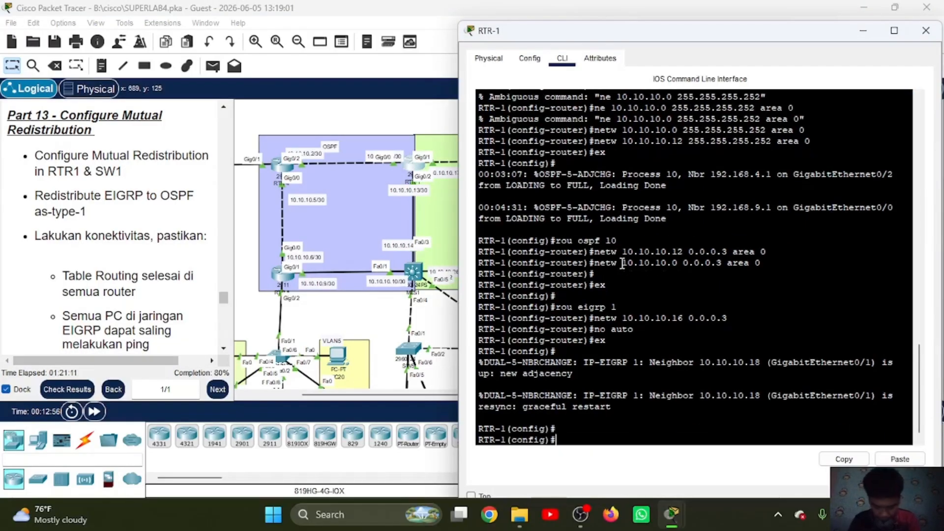
# Step: Redistribute OSPF 10 into EIGRP AS 1 on RTR-1 with metric 1 1 1 1 1, and leave router configuration mode
pyautogui.write('rou')
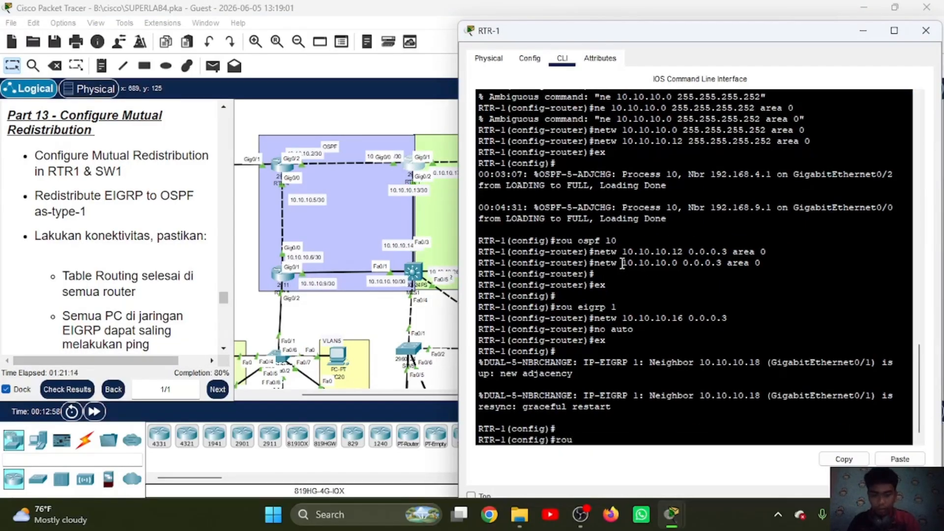
pyautogui.write(' eigrp 1')
pyautogui.press('Return')
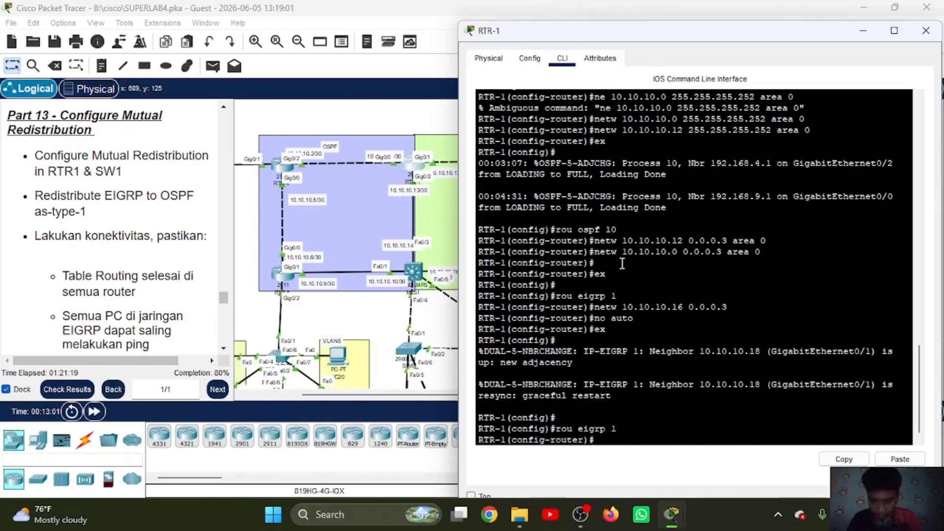
pyautogui.write('redis')
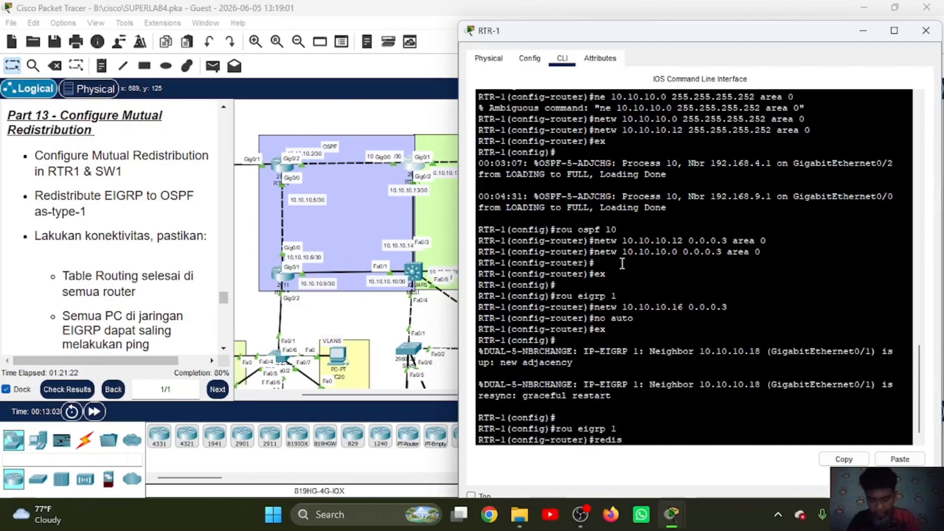
pyautogui.write(' ospf 10')
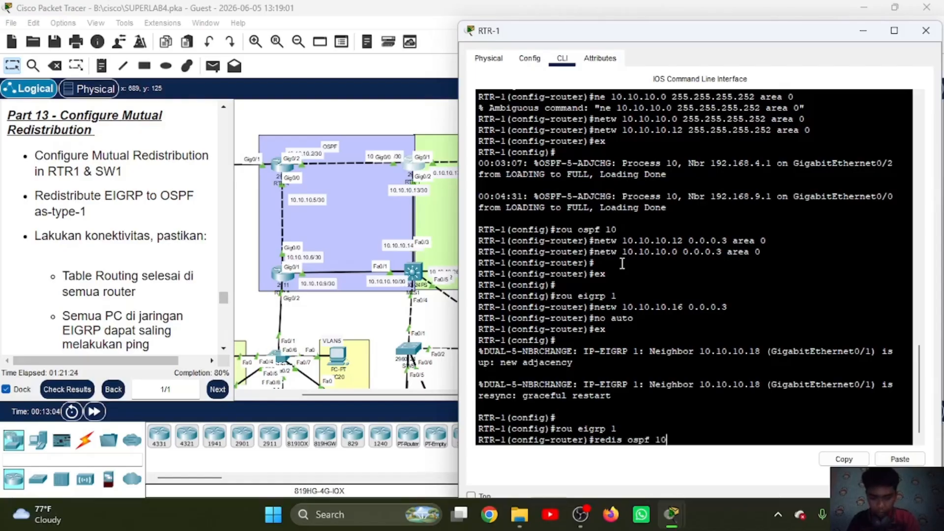
pyautogui.write(' met 1 1 1 1 1')
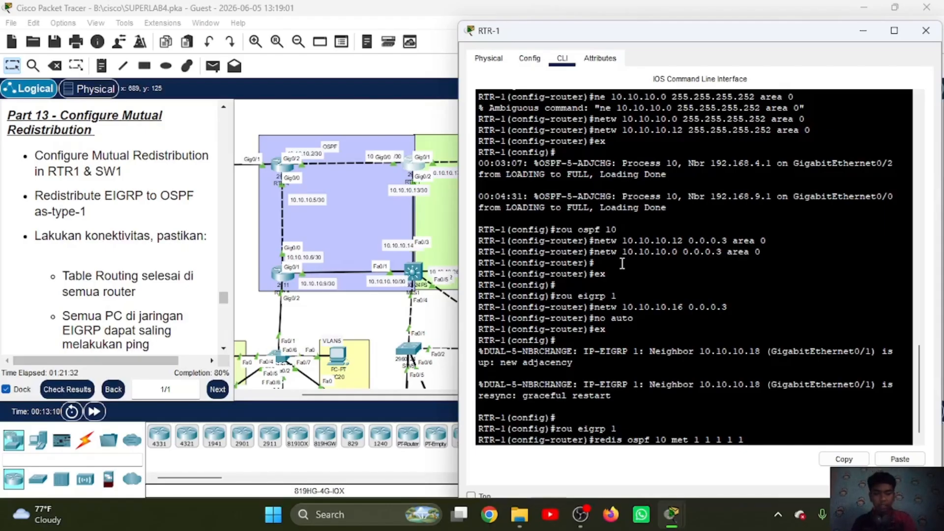
pyautogui.press('Return')
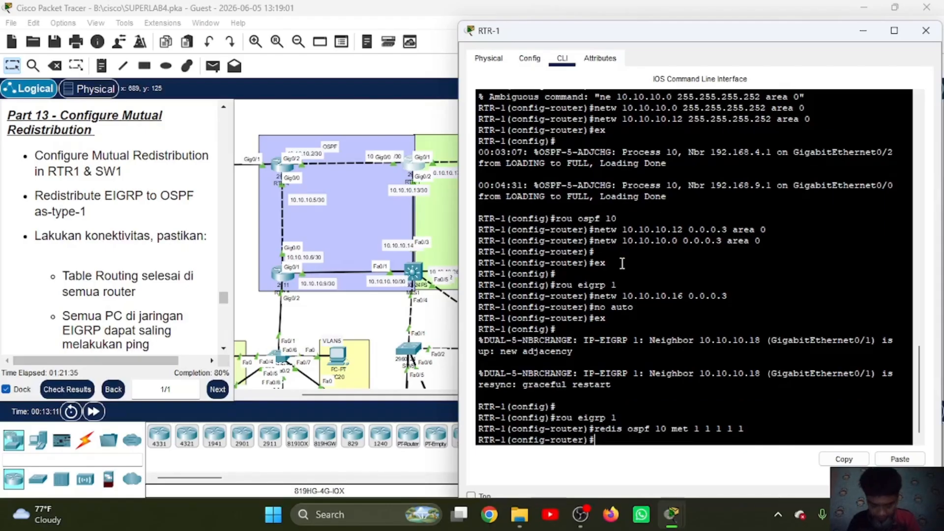
pyautogui.write('ex')
pyautogui.press('Return')
# Step: Enter OSPF process 10 on RTR-1 and try to redistribute EIGRP 1 into it with metric 1 and subnets
pyautogui.write('rou ospf 10')
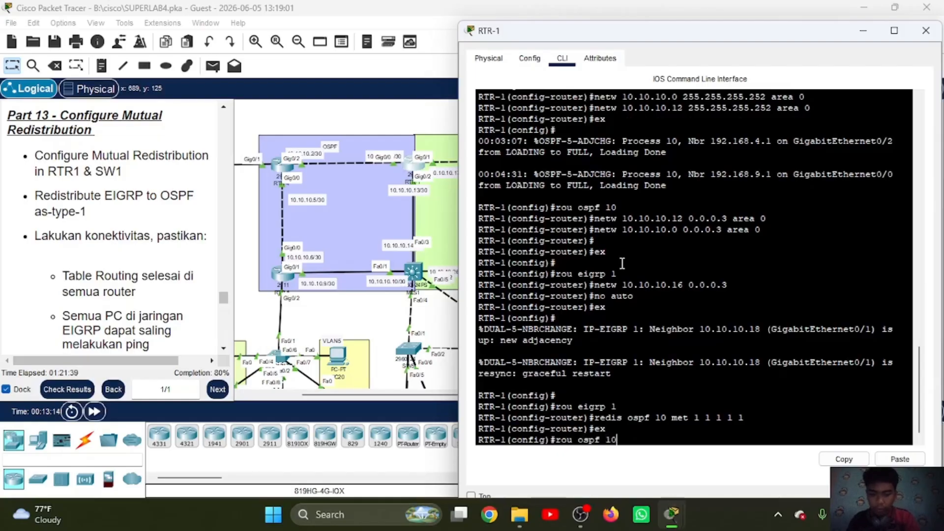
pyautogui.press('Return')
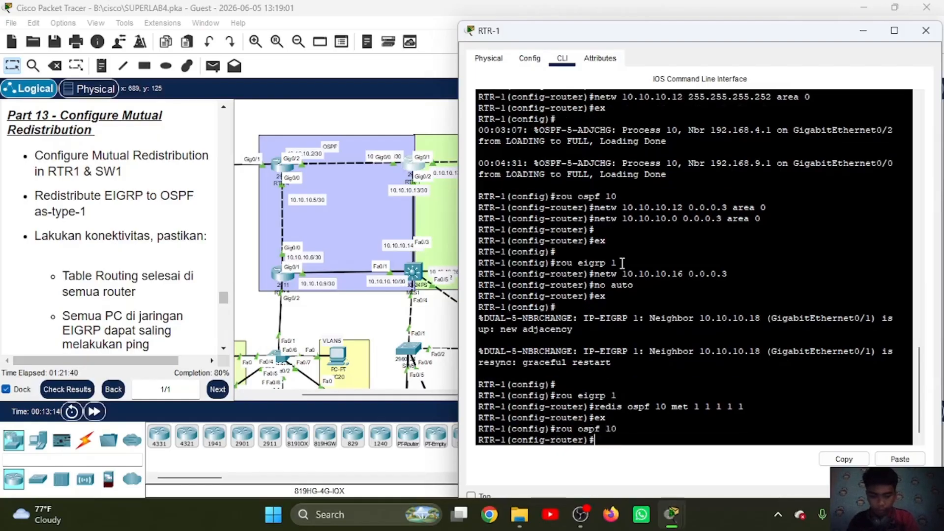
pyautogui.write('redis ')
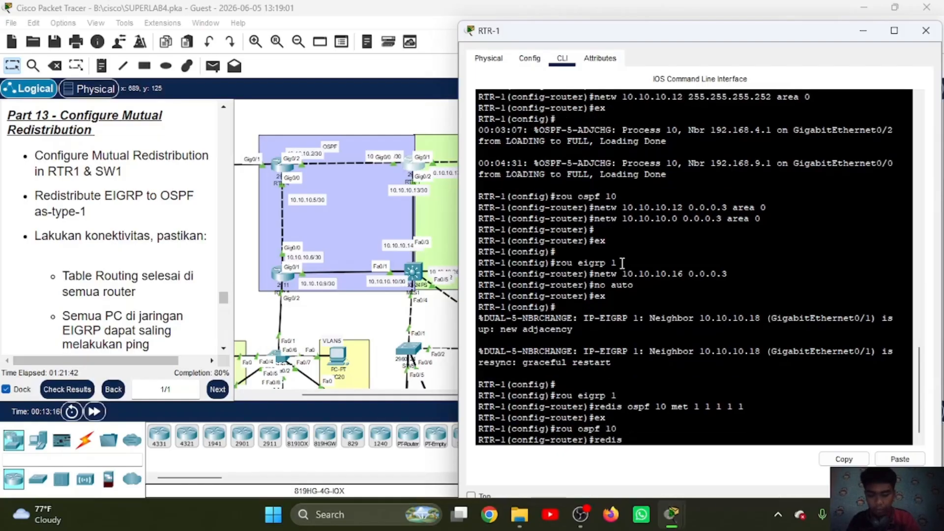
pyautogui.write('eigrp')
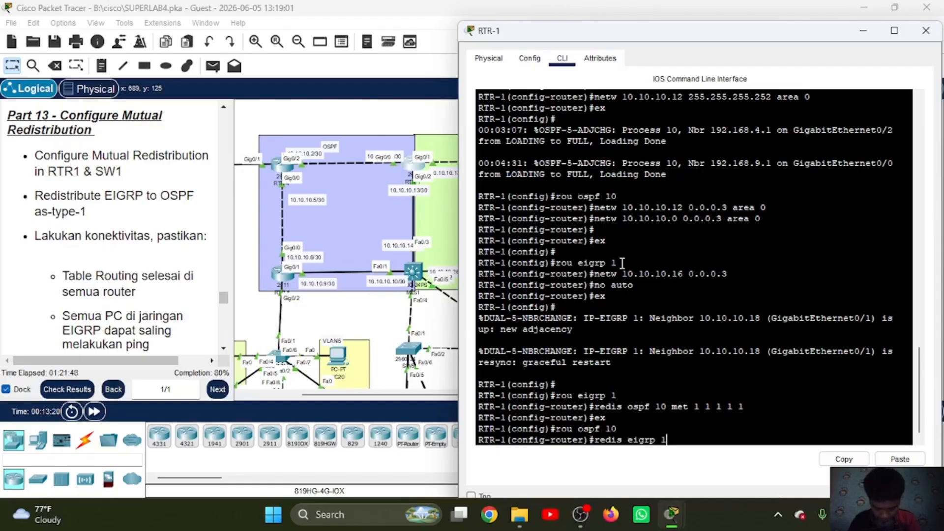
pyautogui.write(' 1')
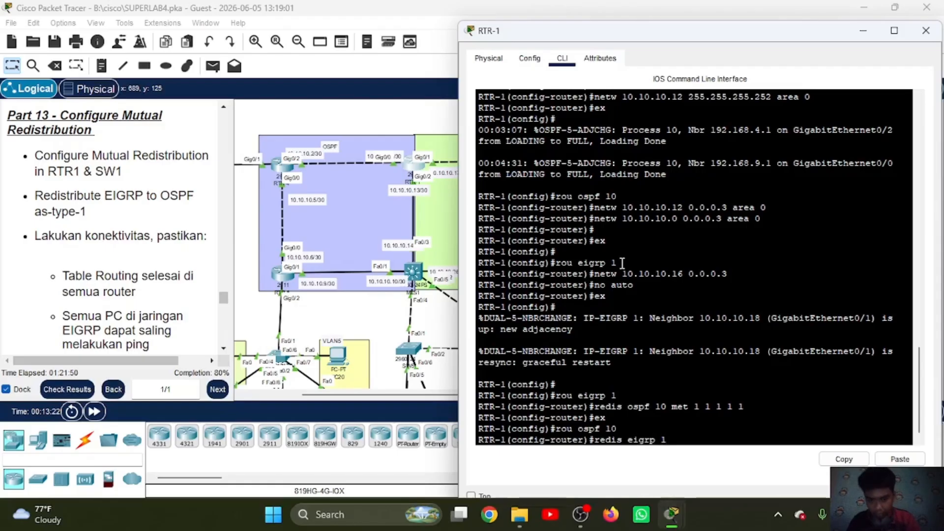
pyautogui.write(' met 1')
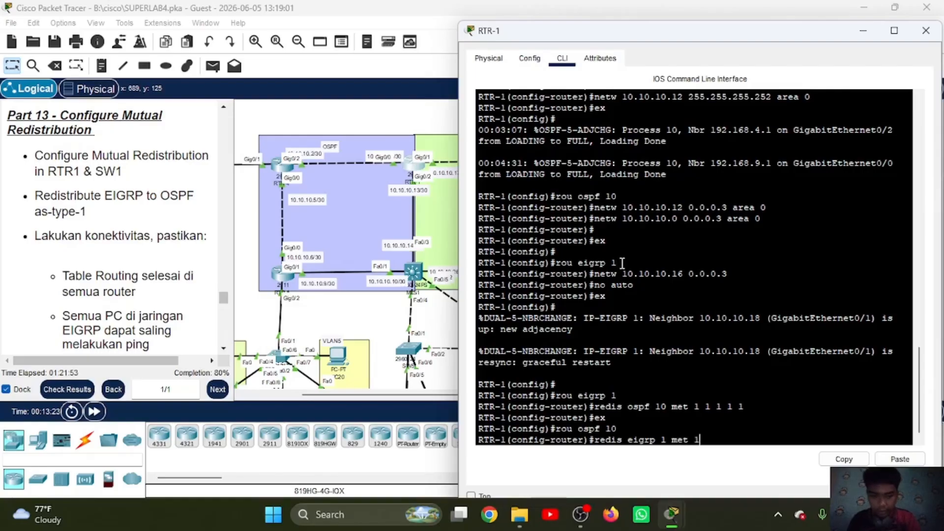
pyautogui.write(' sub')
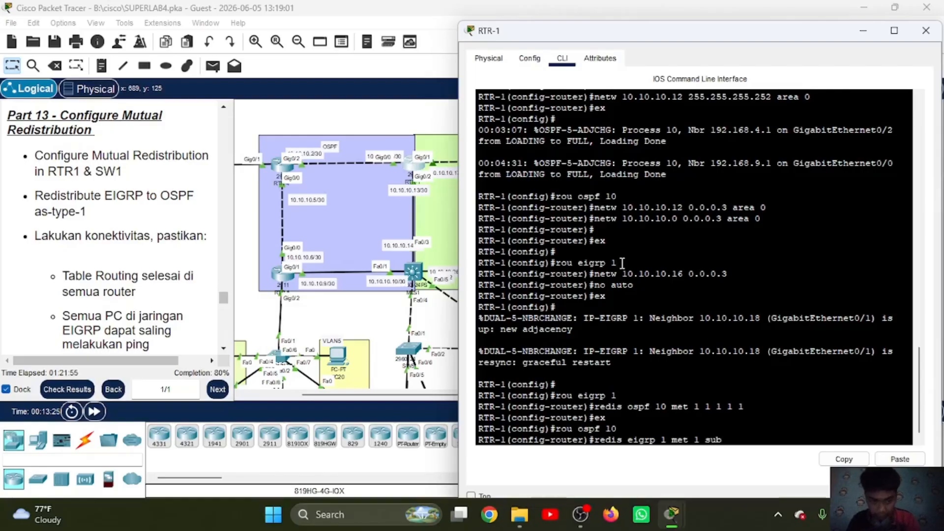
pyautogui.press('Return')
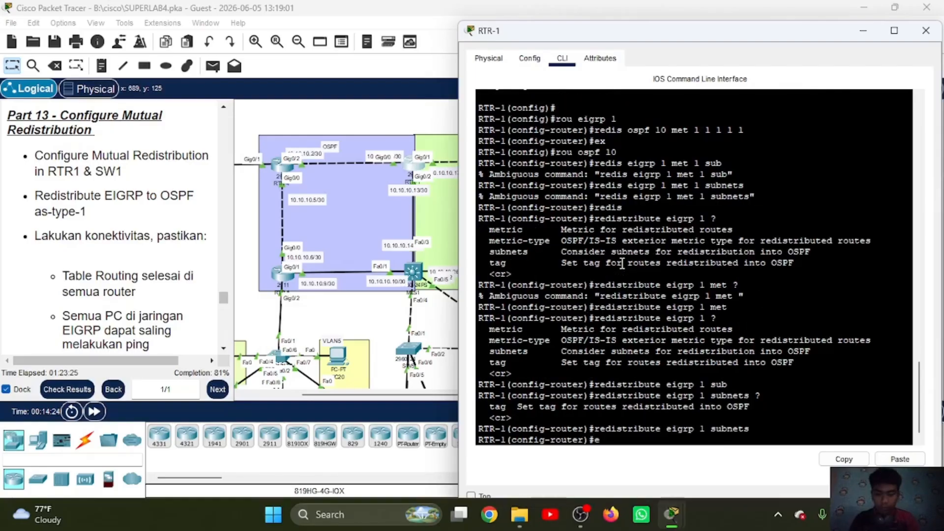
pyautogui.press('Return')
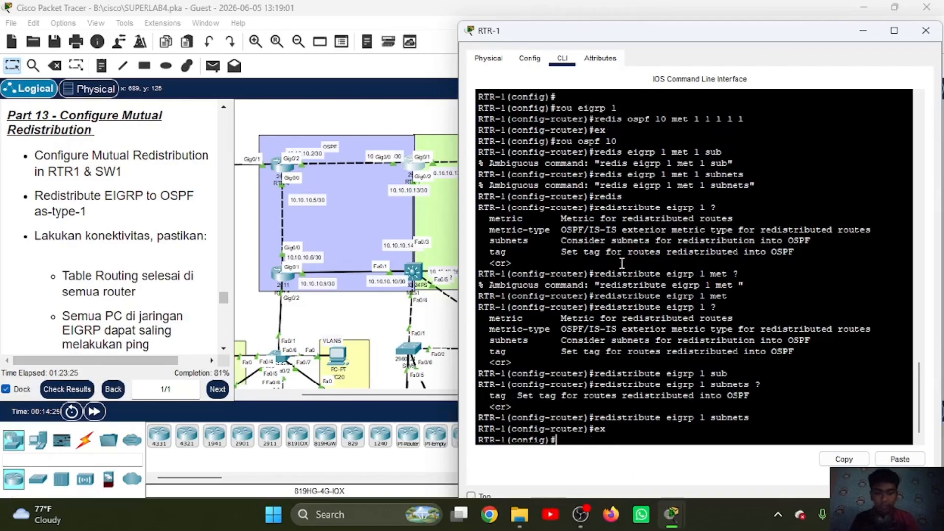
# Step: On MLS1, redistribute OSPF 10 into EIGRP AS 1 with metric 1 1 1 1 1, and leave router configuration mode
pyautogui.click(413, 270)
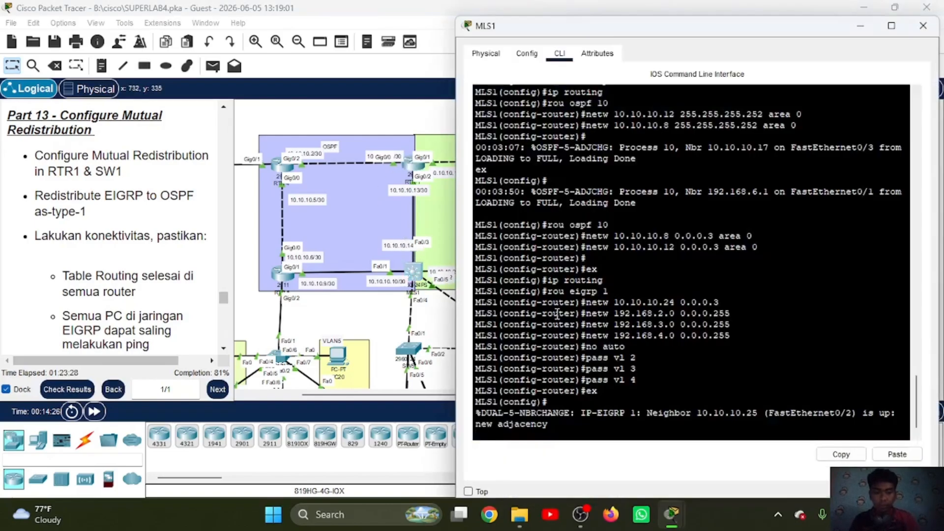
pyautogui.press('Return')
pyautogui.press('Return')
pyautogui.write('rou')
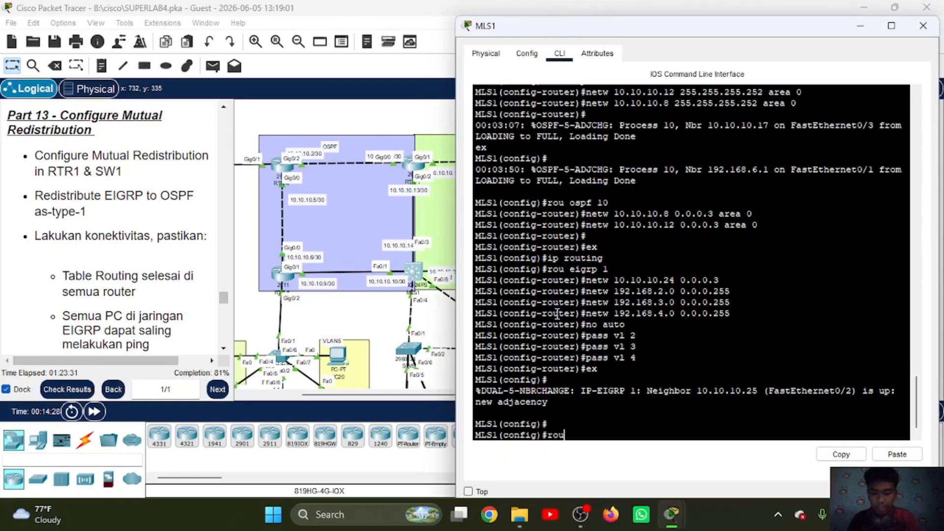
pyautogui.write(' eigrp 1')
pyautogui.press('Return')
pyautogui.write('redis')
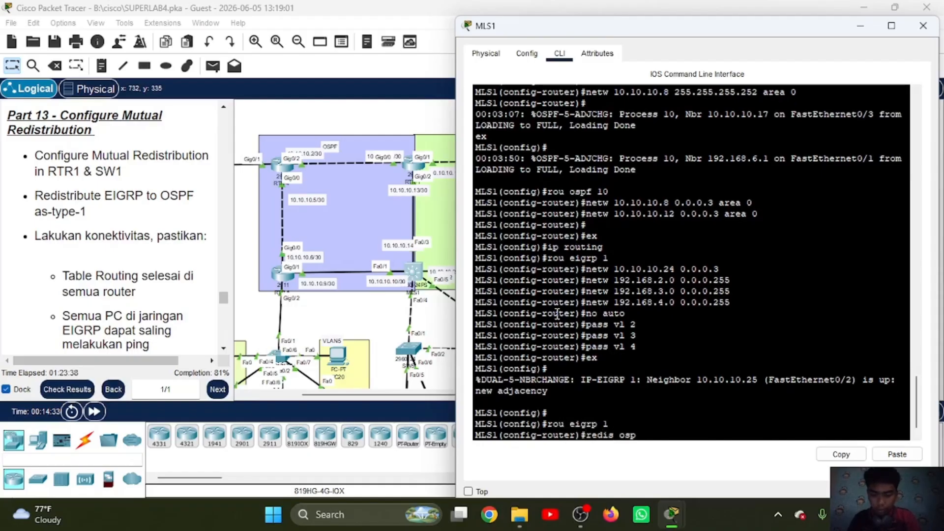
pyautogui.write('f 10 met 1 1 1 1 1')
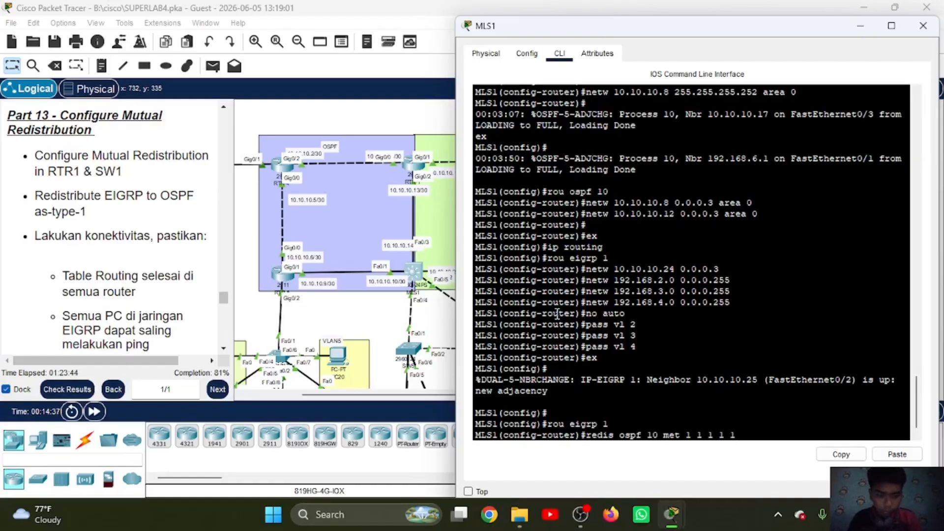
pyautogui.press('Return')
pyautogui.write('ex')
pyautogui.press('Return')
# Step: Redistribute EIGRP 1 with subnets into OSPF process 10 on MLS1, and leave router configuration mode
pyautogui.write('r')
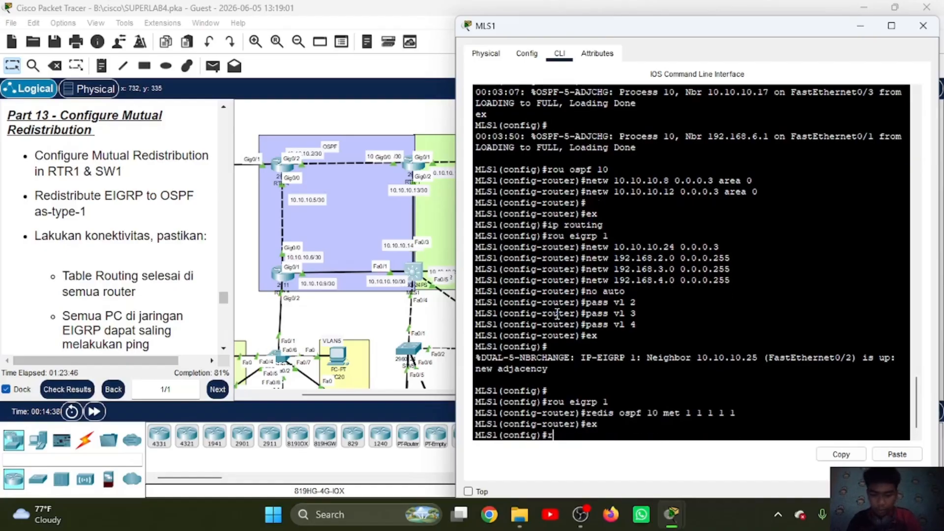
pyautogui.write('ou ospf 10')
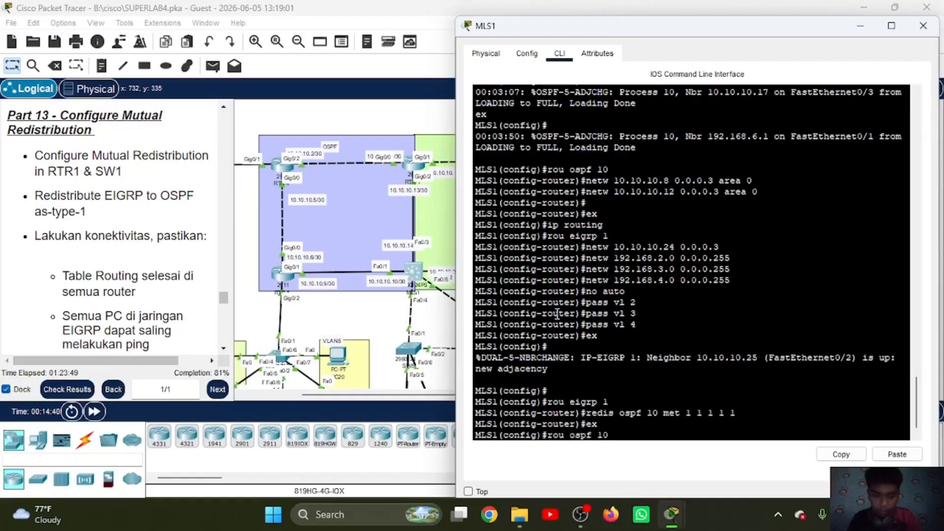
pyautogui.press('Return')
pyautogui.write('redis')
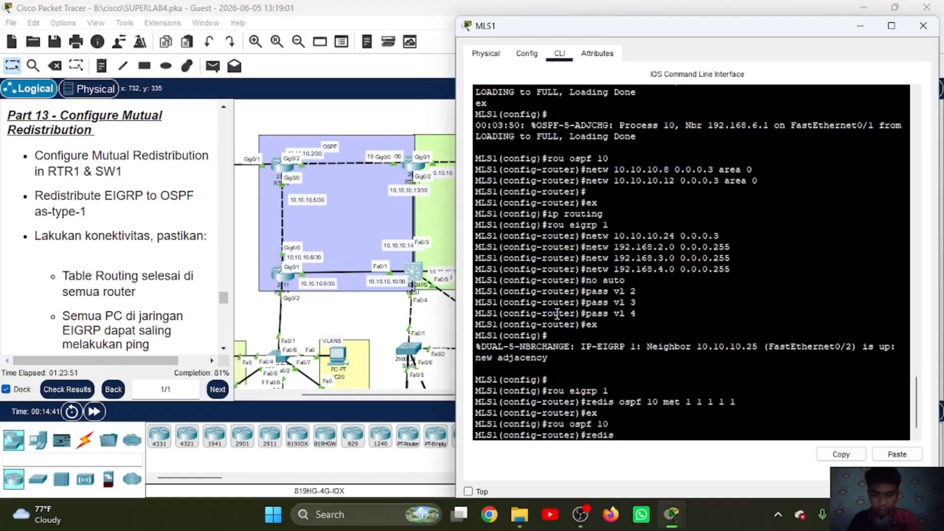
pyautogui.write(' eigr')
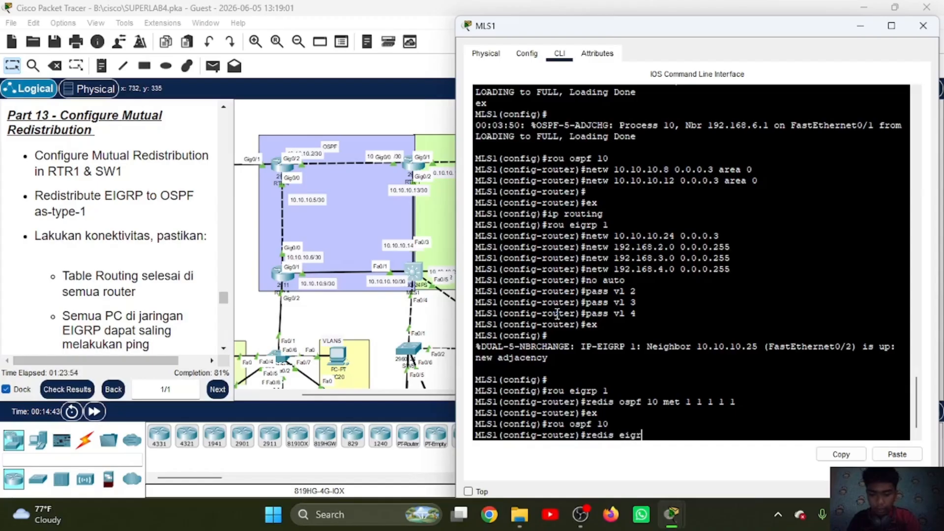
pyautogui.write('p 1 subnets')
pyautogui.press('Return')
pyautogui.write('ex')
pyautogui.press('Return')
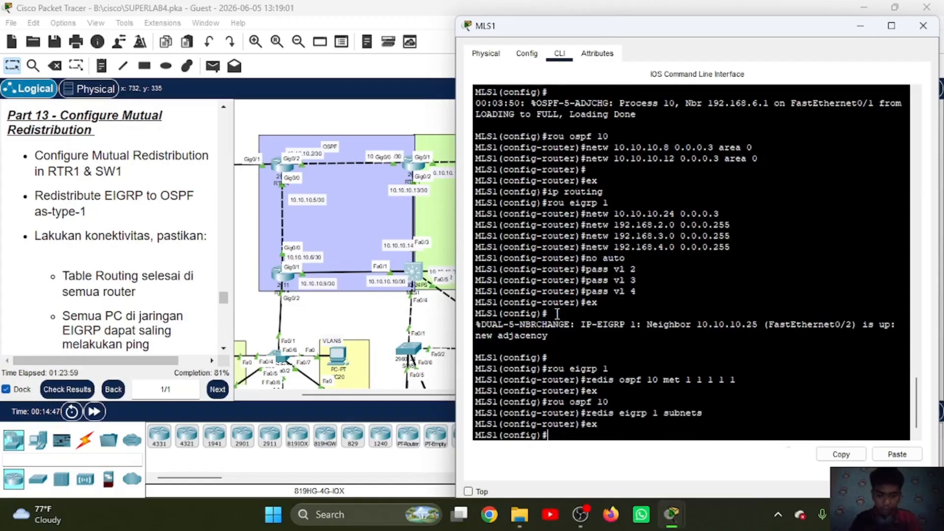
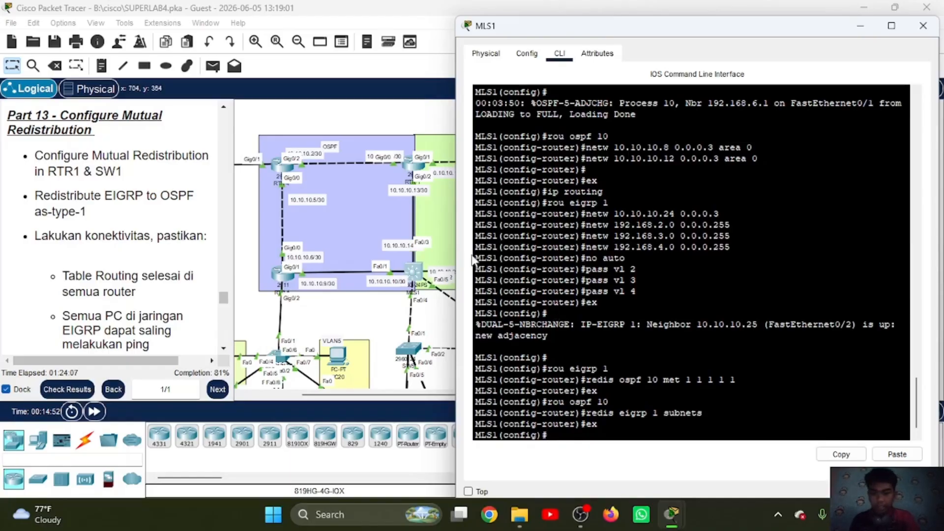
# Step: Review the Part 14 instructions and open the NTP service settings of the DNS & NTP server
pyautogui.scroll(-5, 119, 236)
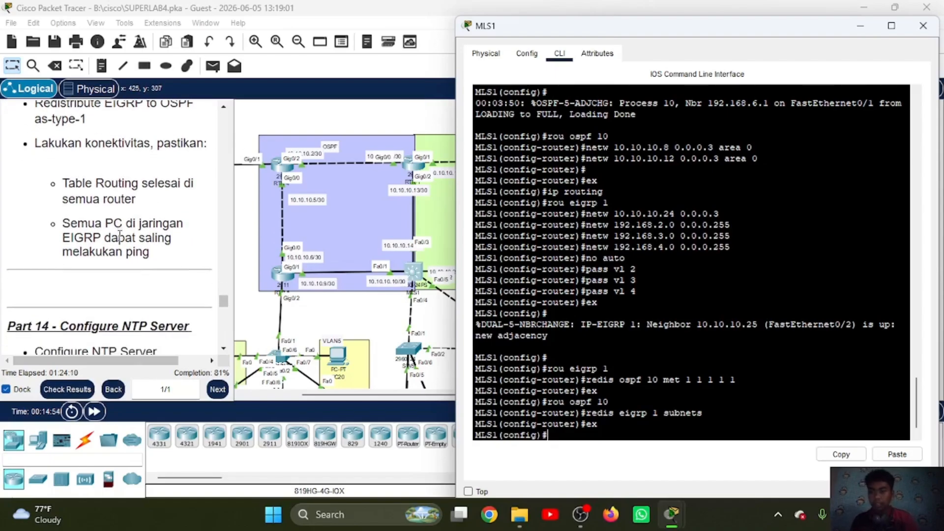
pyautogui.scroll(-5, 119, 235)
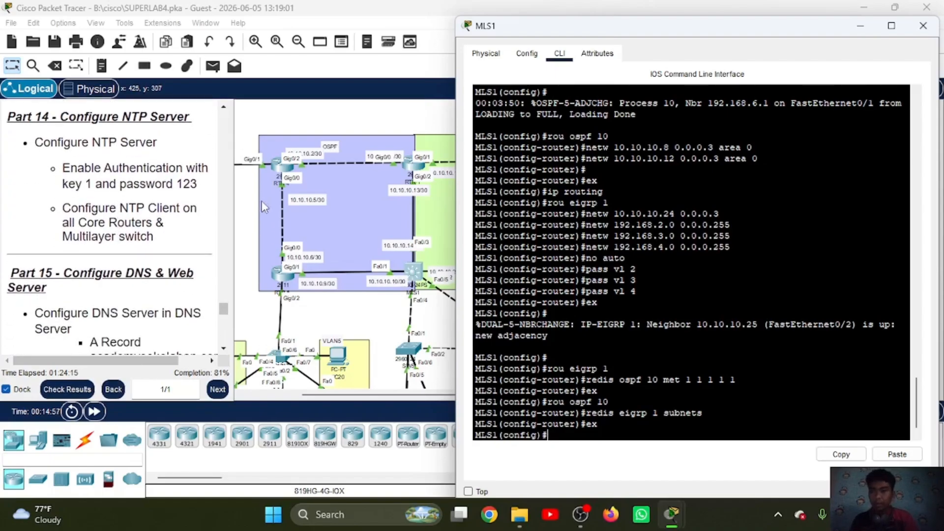
pyautogui.hscroll(8, 320, 206)
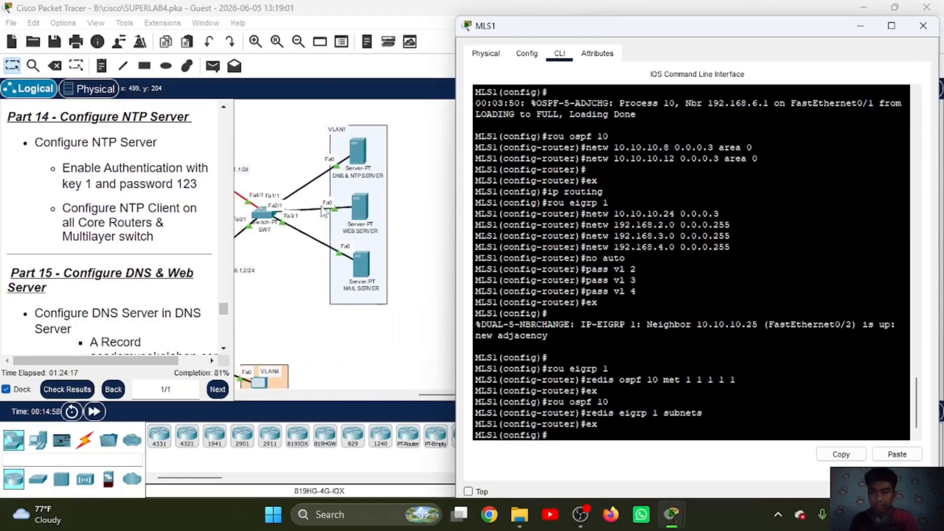
pyautogui.click(363, 146)
pyautogui.click(362, 147)
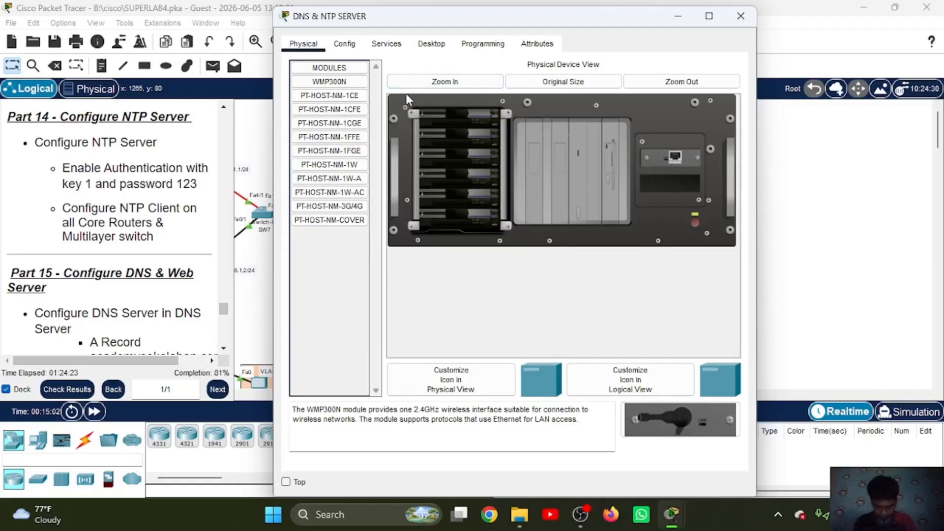
pyautogui.click(387, 44)
pyautogui.moveTo(438, 23); pyautogui.dragTo(624, 32)
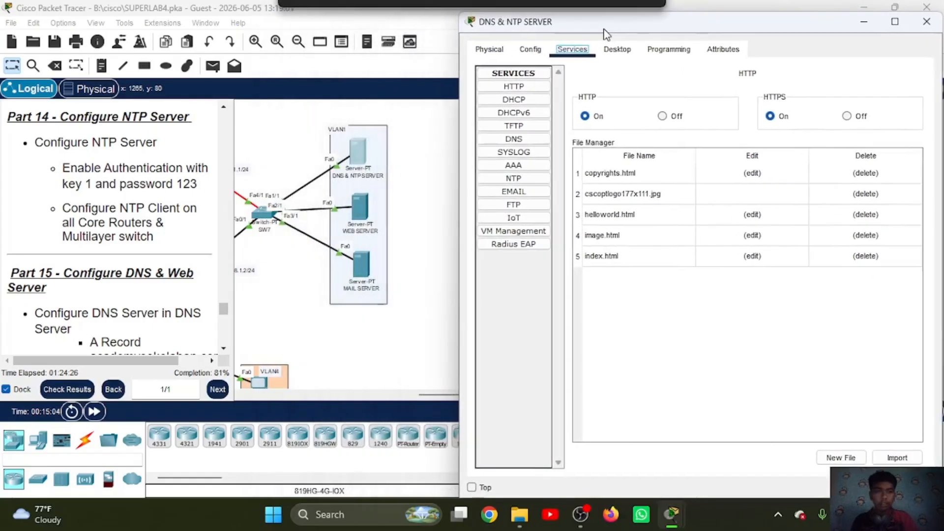
pyautogui.click(507, 178)
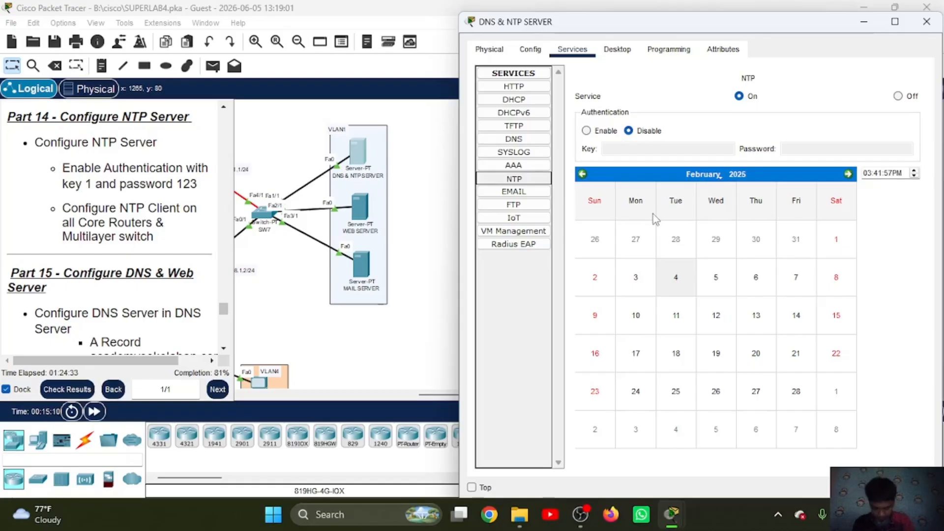
# Step: Enable NTP authentication on the server with key 1 and the authentication password, select February 4, 2025, and minimize the server window
pyautogui.click(666, 149)
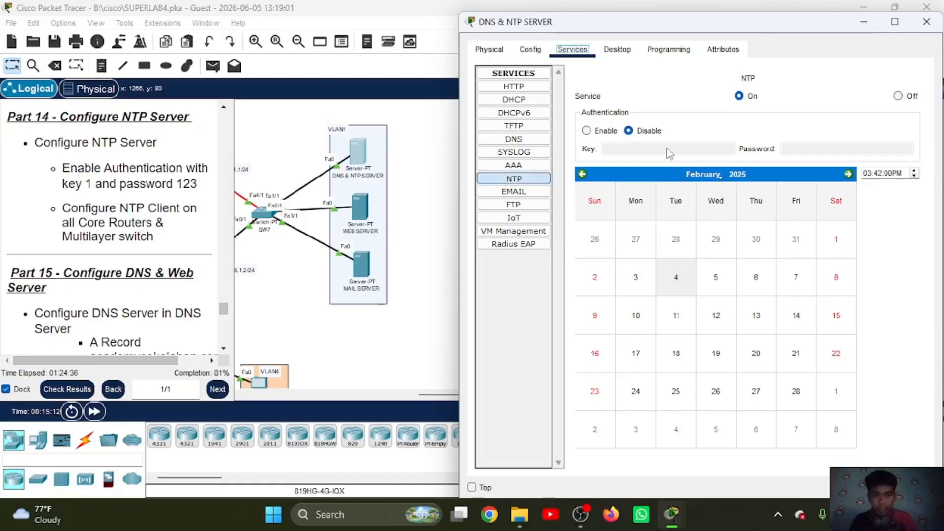
pyautogui.click(587, 131)
pyautogui.click(640, 148)
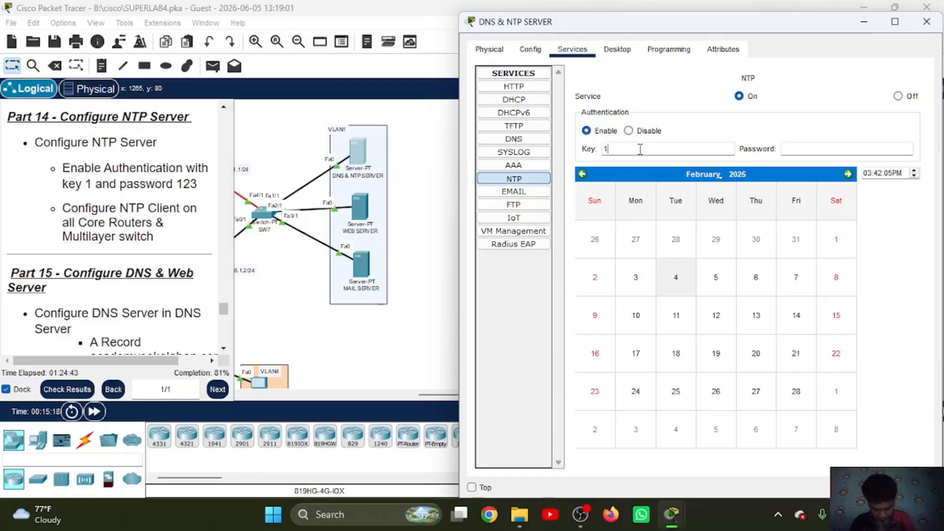
pyautogui.click(814, 146)
pyautogui.write('123')
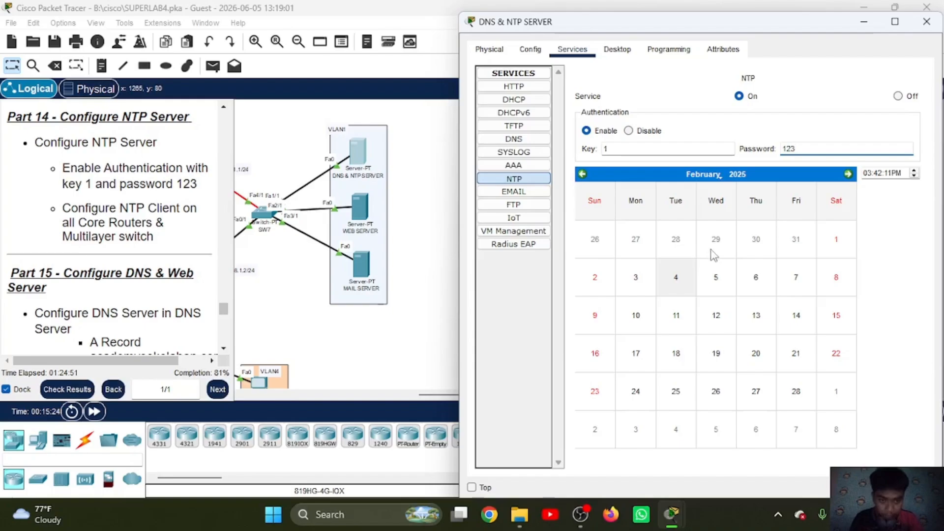
pyautogui.click(676, 278)
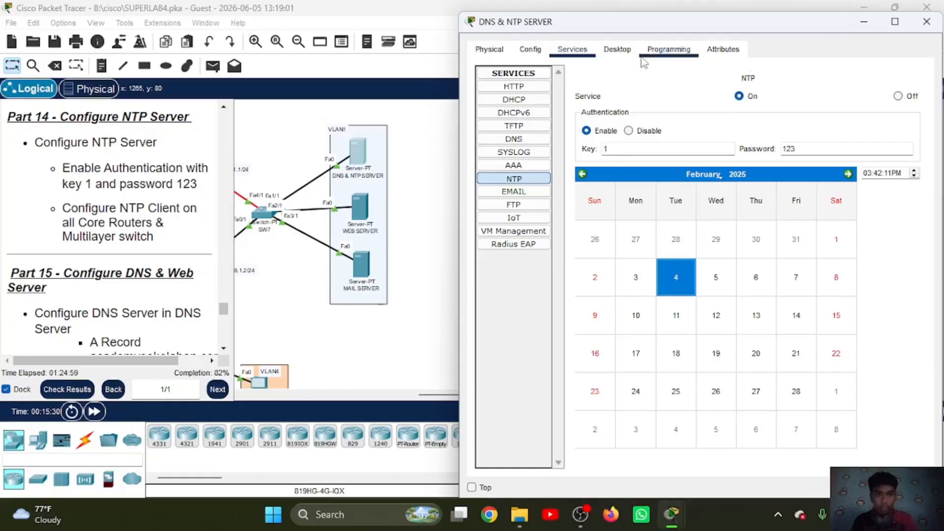
pyautogui.click(863, 23)
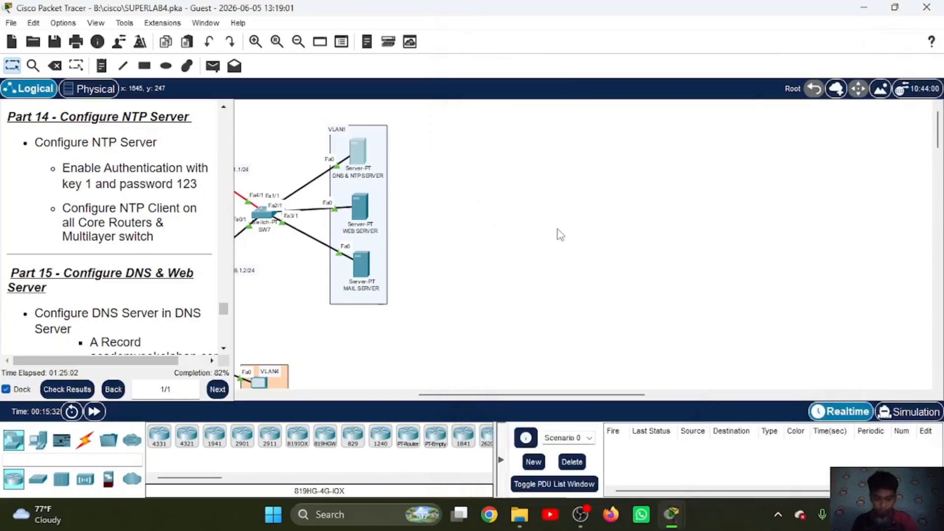
# Step: On RTR-5, leave router configuration mode and set 192.168.1.3 as the NTP server
pyautogui.hscroll(-5, 557, 232)
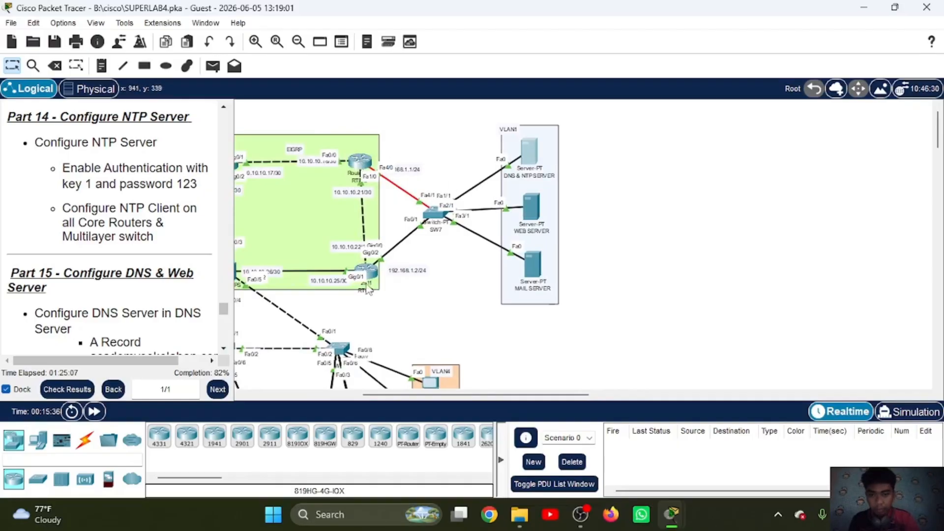
pyautogui.hscroll(-1, 351, 239)
pyautogui.hscroll(-6, 352, 240)
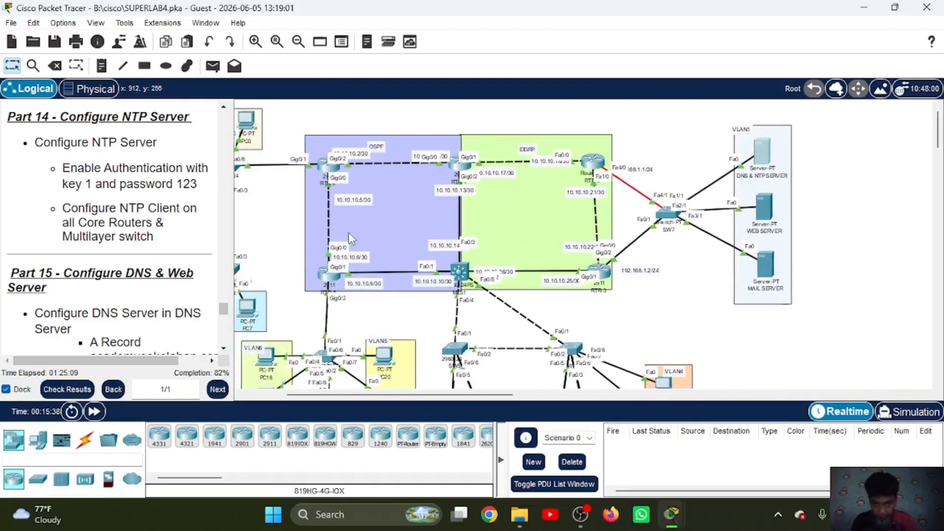
pyautogui.click(345, 278)
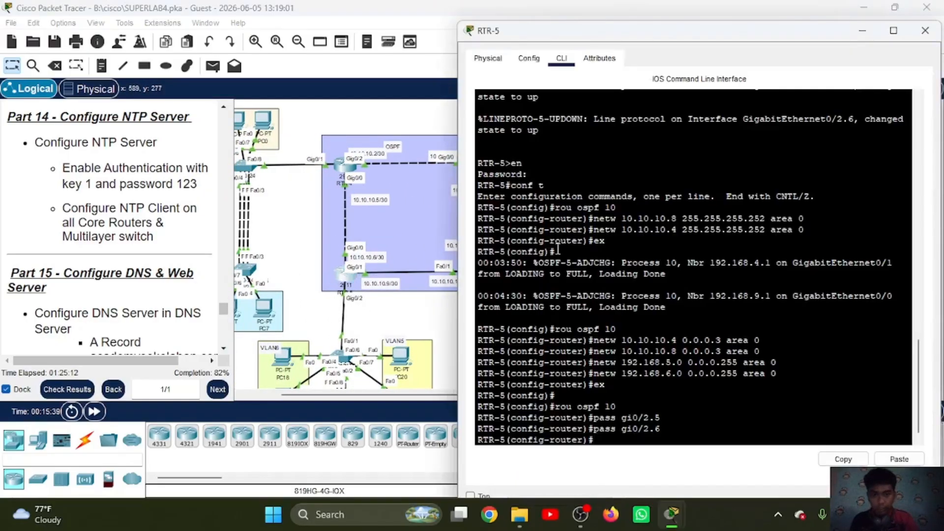
pyautogui.press('Return')
pyautogui.write('ex')
pyautogui.press('Return')
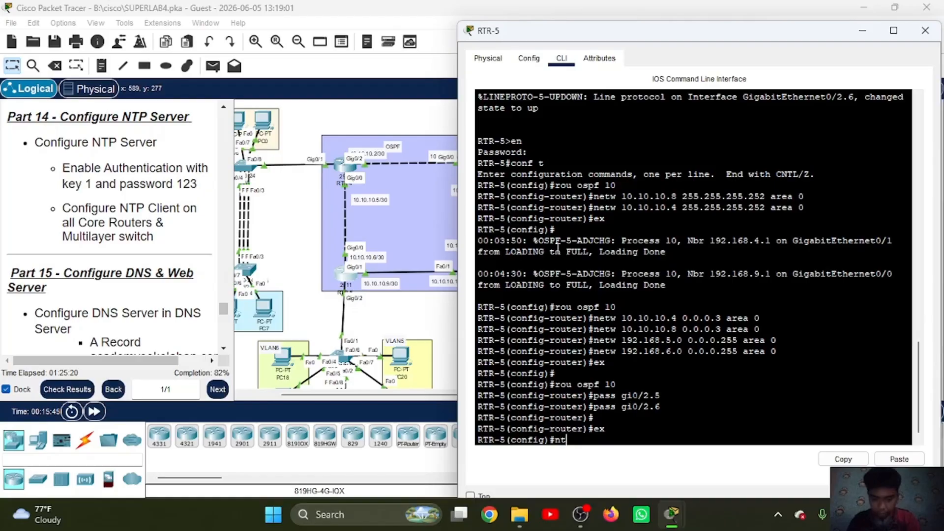
pyautogui.write('nt ser')
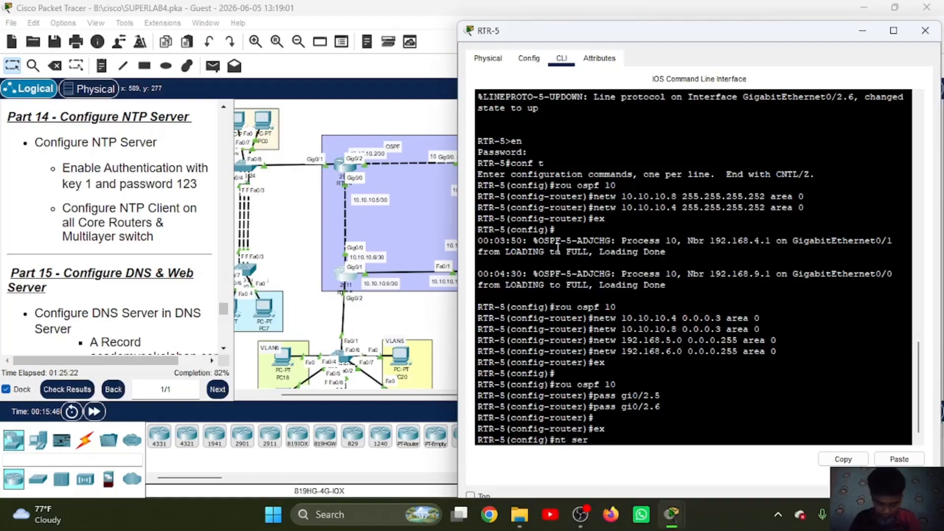
pyautogui.write(' 192.168.1.3')
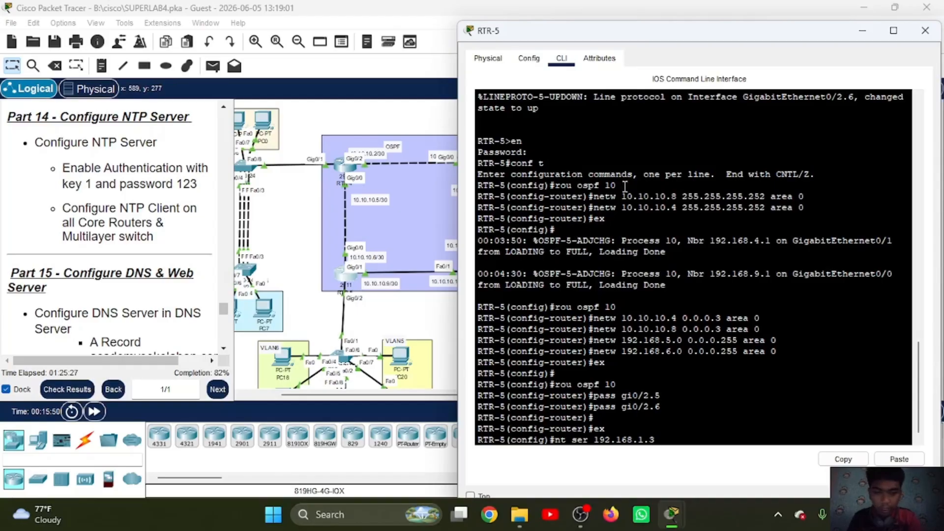
pyautogui.hscroll(3, 436, 201)
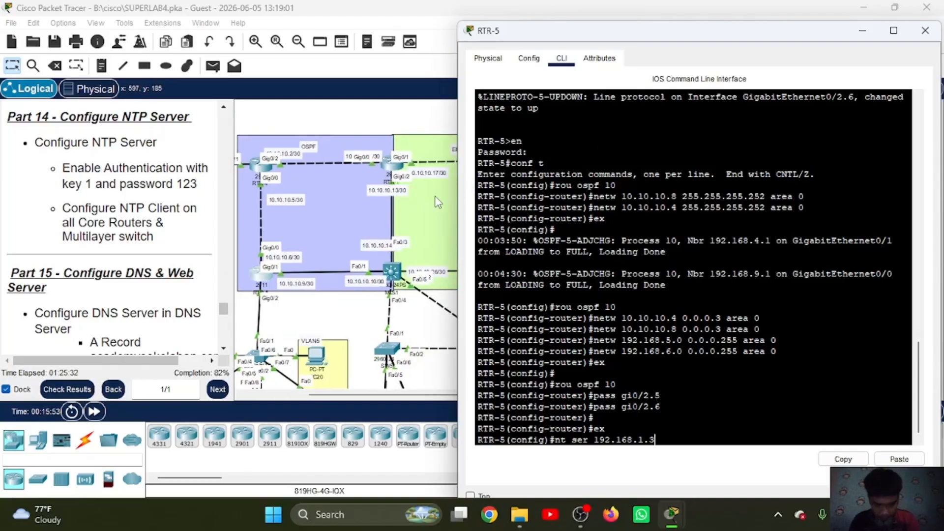
pyautogui.press('Return')
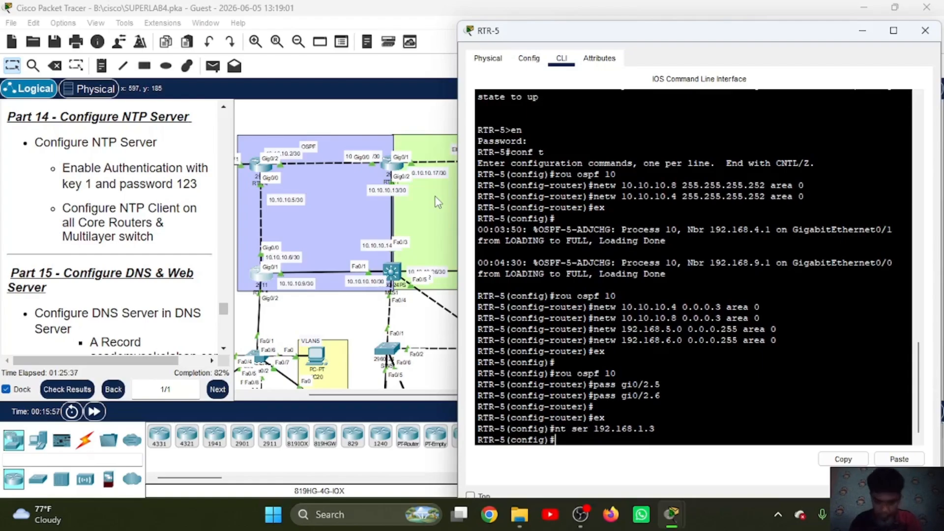
# Step: Enable NTP authentication on RTR-5, checking the available command completions for the authentication option
pyautogui.write('ntp')
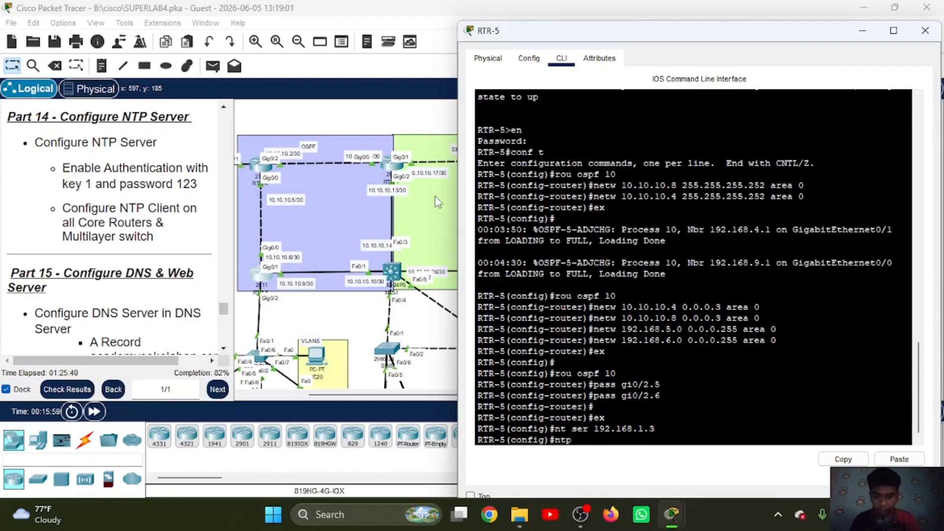
pyautogui.write(' aut')
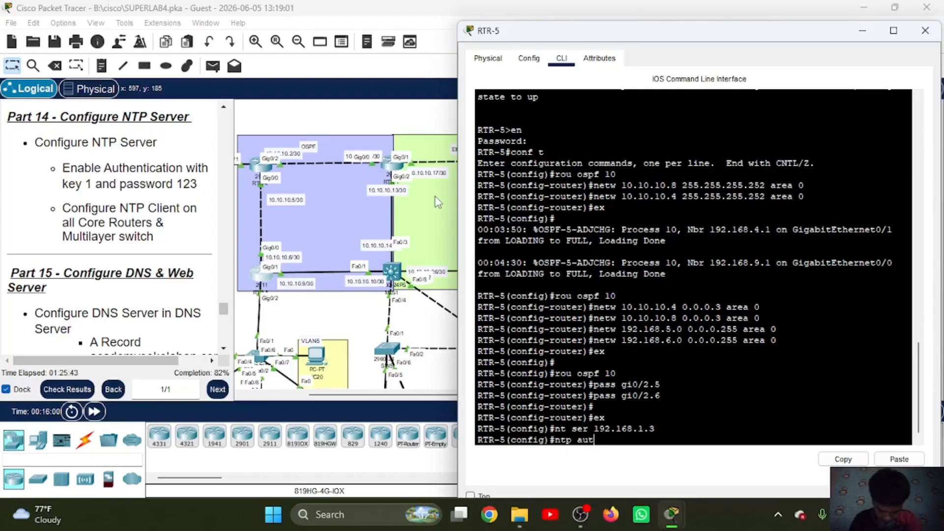
pyautogui.press('Return')
pyautogui.press('Up')
pyautogui.write('?')
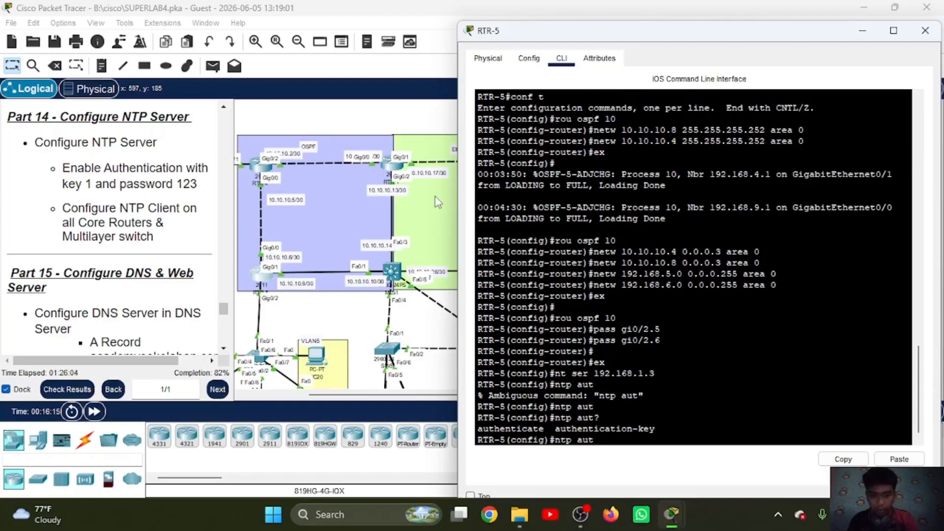
pyautogui.write('e')
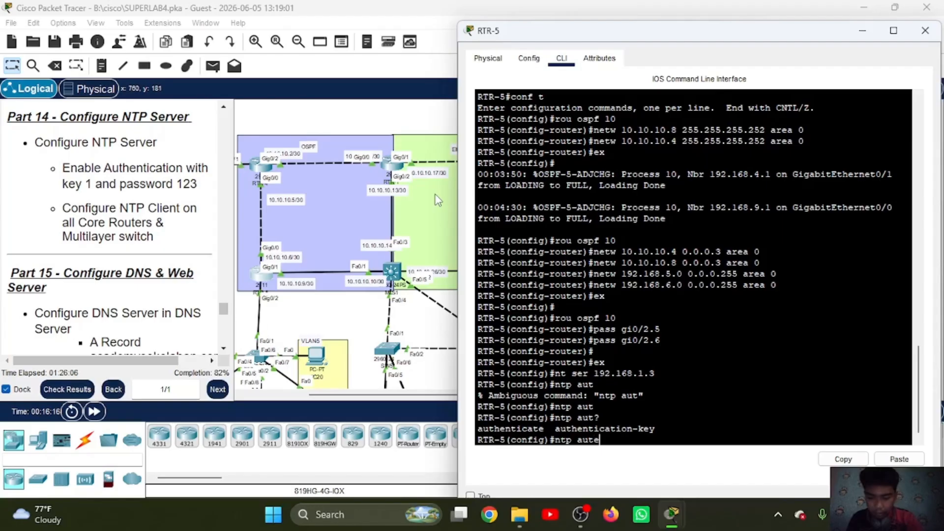
pyautogui.write('henticate')
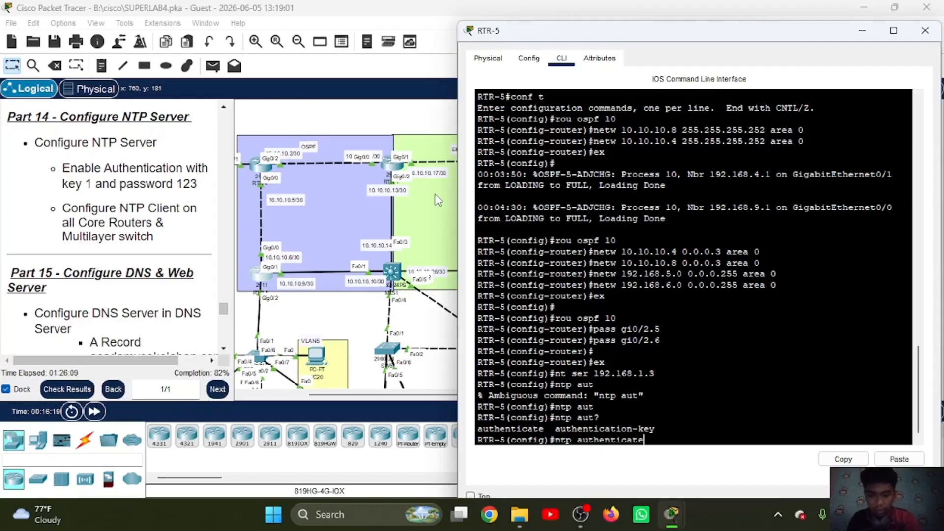
pyautogui.press('Return')
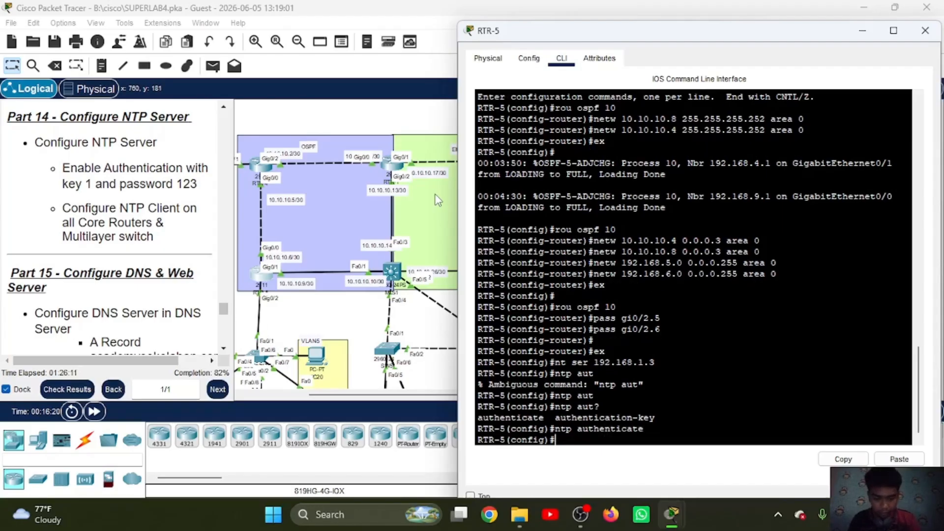
# Step: Define NTP authentication key 1 on RTR-5 using MD5 and the authentication password
pyautogui.press('Up')
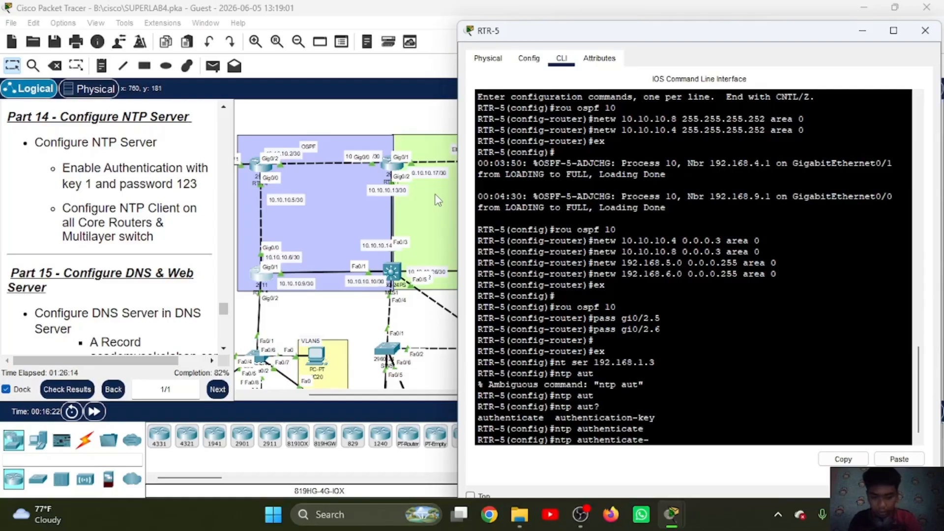
pyautogui.write('-key ')
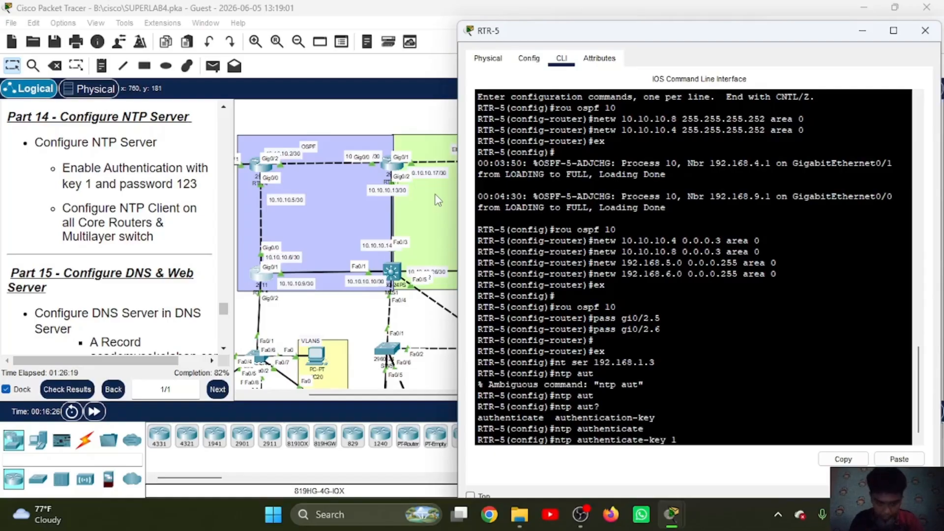
pyautogui.write('1 ')
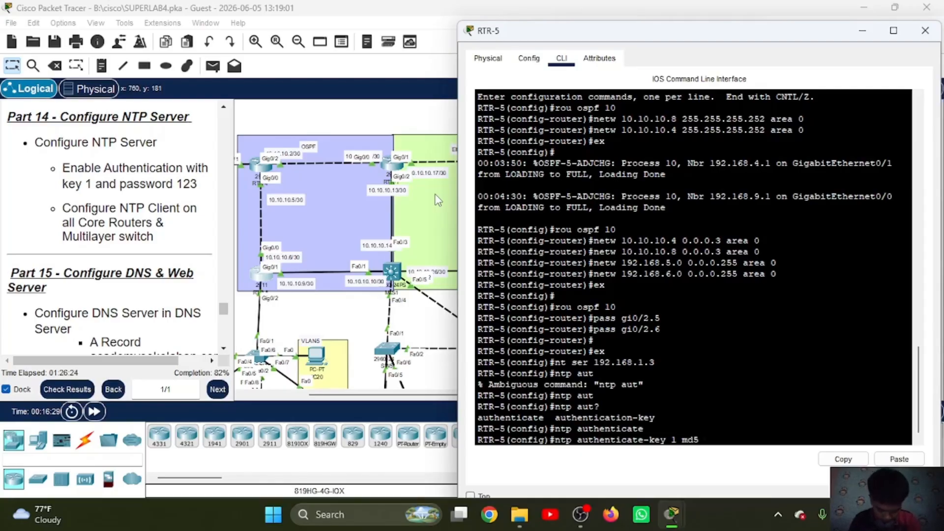
pyautogui.write('md5 123')
pyautogui.press('Return')
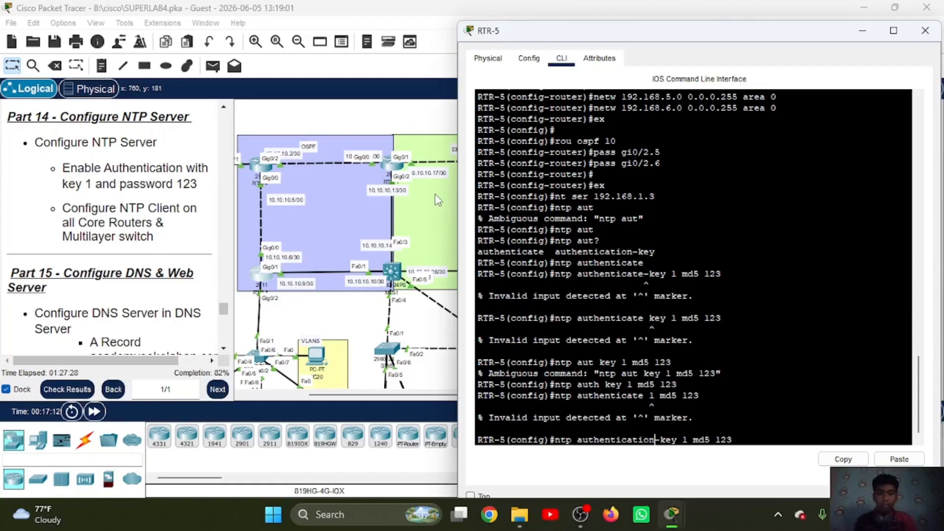
pyautogui.press('Return')
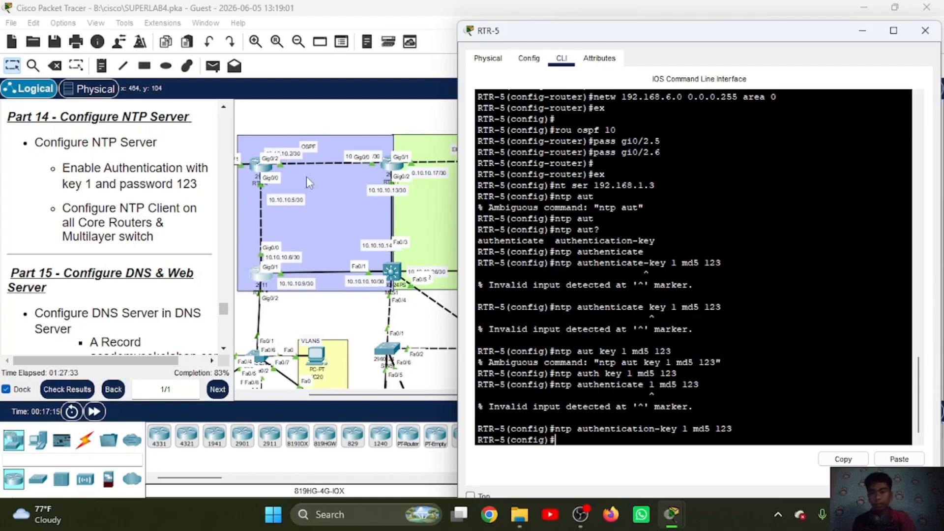
# Step: Open the RTR-2 command line, leave router configuration mode, and set 192.168.1.3 as the NTP server
pyautogui.hscroll(2, 317, 185)
pyautogui.hscroll(-3, 320, 190)
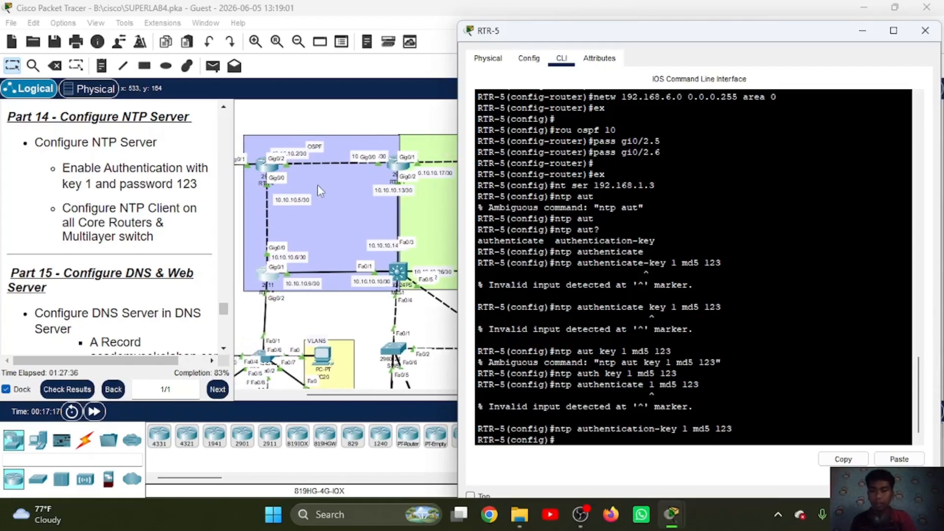
pyautogui.hscroll(8, 346, 191)
pyautogui.click(377, 201)
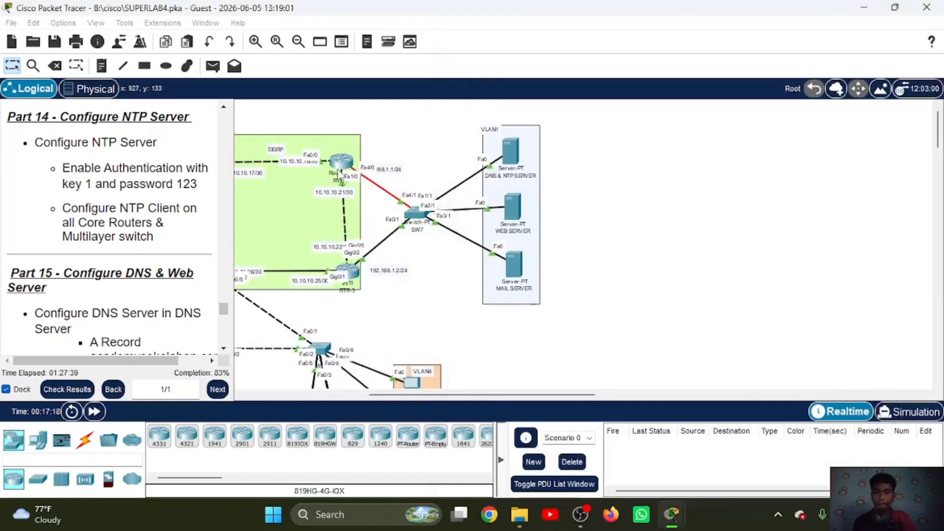
pyautogui.click(341, 161)
pyautogui.write('ntp ser 192.1')
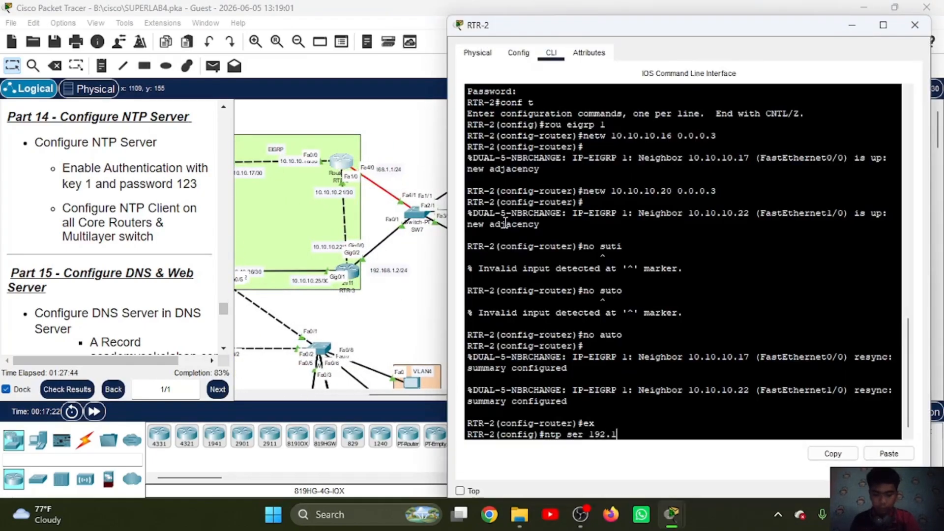
pyautogui.write('68.1.3')
pyautogui.press('Return')
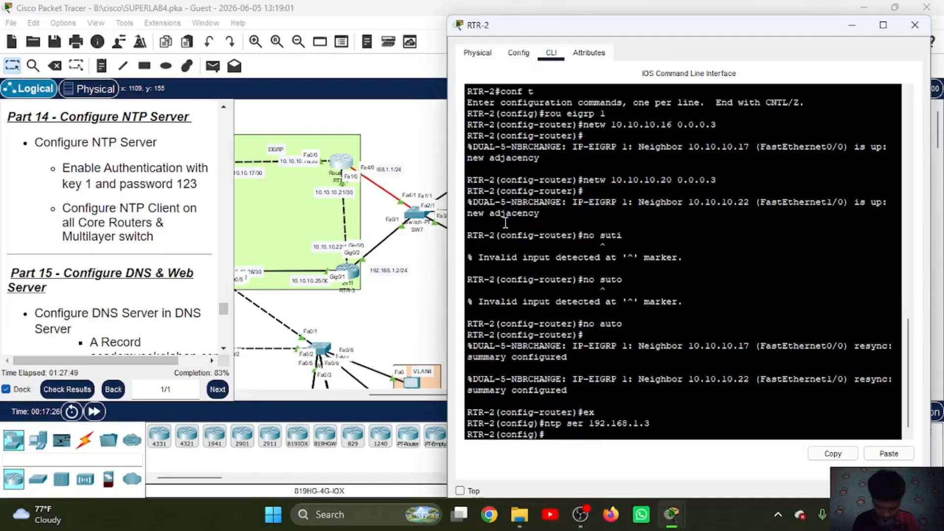
# Step: Enable NTP authentication on RTR-2 and define authentication key 1 with MD5 and the NTP password, copying the key command for reuse
pyautogui.write('ntp authenticate')
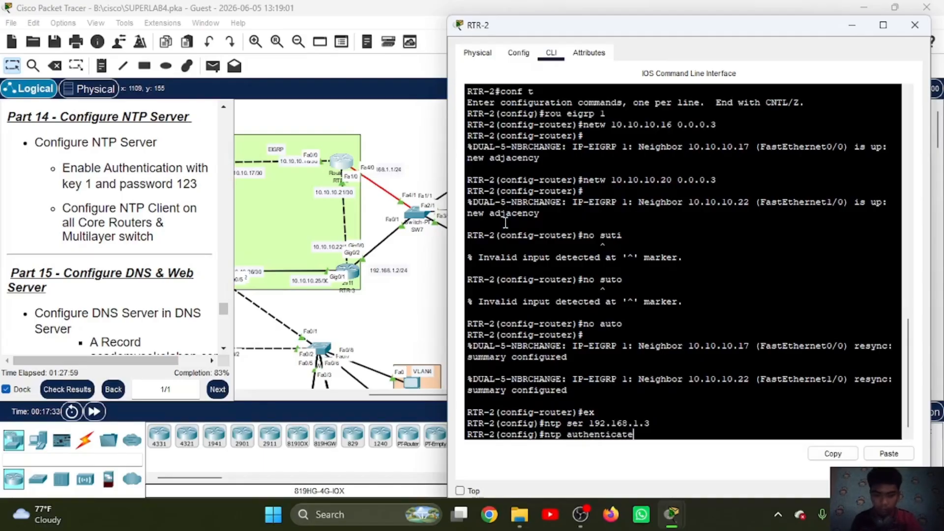
pyautogui.press('Return')
pyautogui.write('ntp authentication-k')
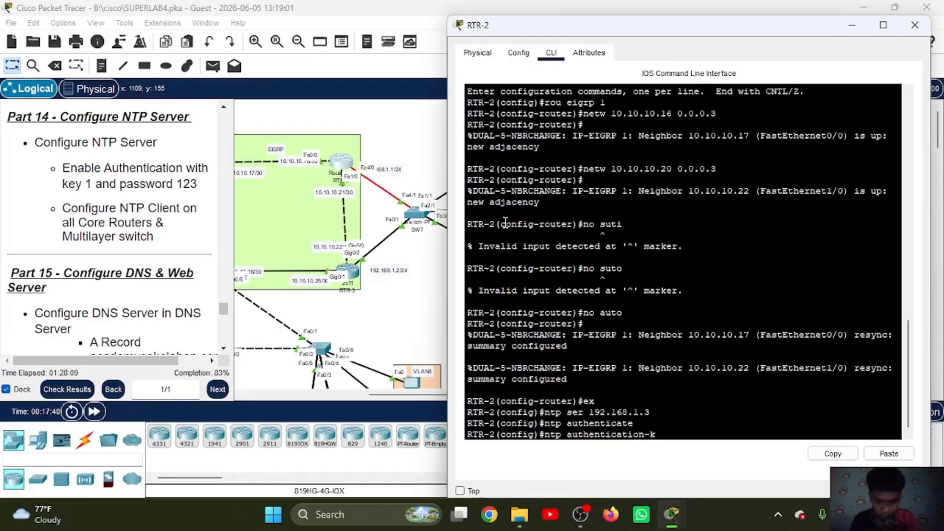
pyautogui.write('ey 1 md5 123')
pyautogui.moveTo(748, 428); pyautogui.dragTo(556, 433)
pyautogui.click(832, 453)
pyautogui.click(729, 429)
pyautogui.press('Return')
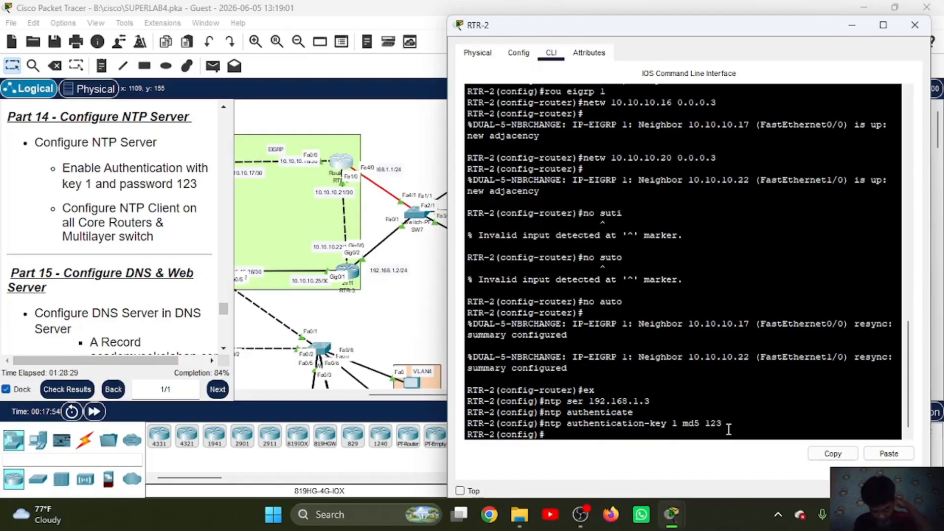
# Step: Open the RTR-3 command line and set 192.168.1.3 as the NTP server
pyautogui.click(352, 272)
pyautogui.write('ntp')
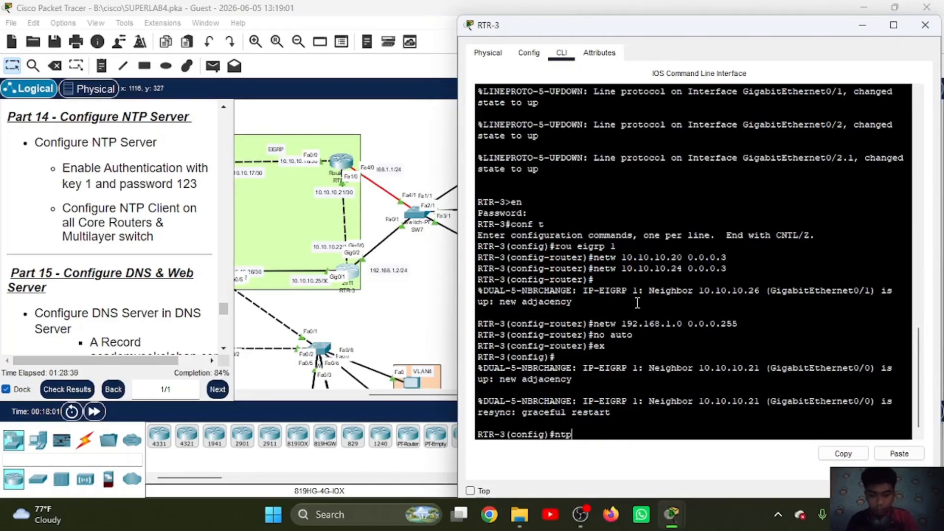
pyautogui.write(' ser 192.168.1.3')
pyautogui.press('Return')
# Step: Enable NTP authentication on RTR-3 and add MD5 authentication key 1 with the copied key command containing the NTP password
pyautogui.write('ntp authenticate')
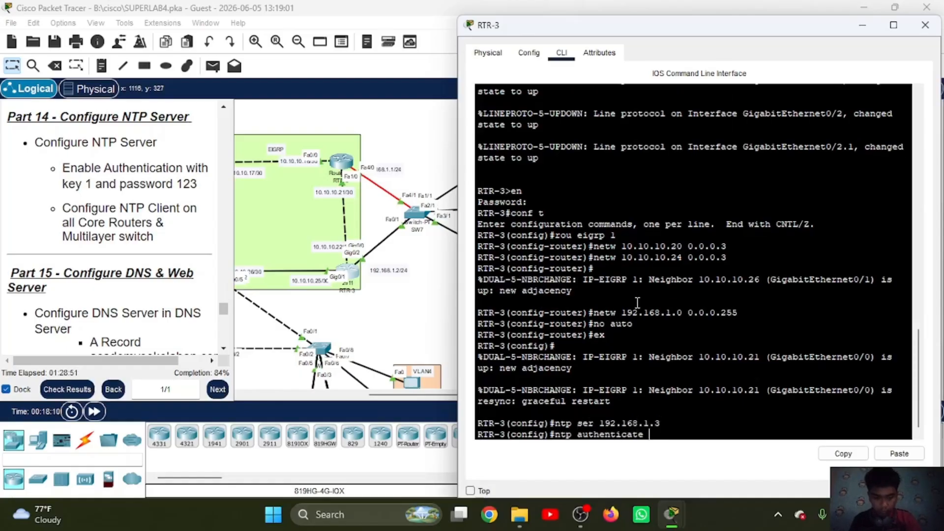
pyautogui.press('Return')
pyautogui.click(891, 457)
pyautogui.press('Return')
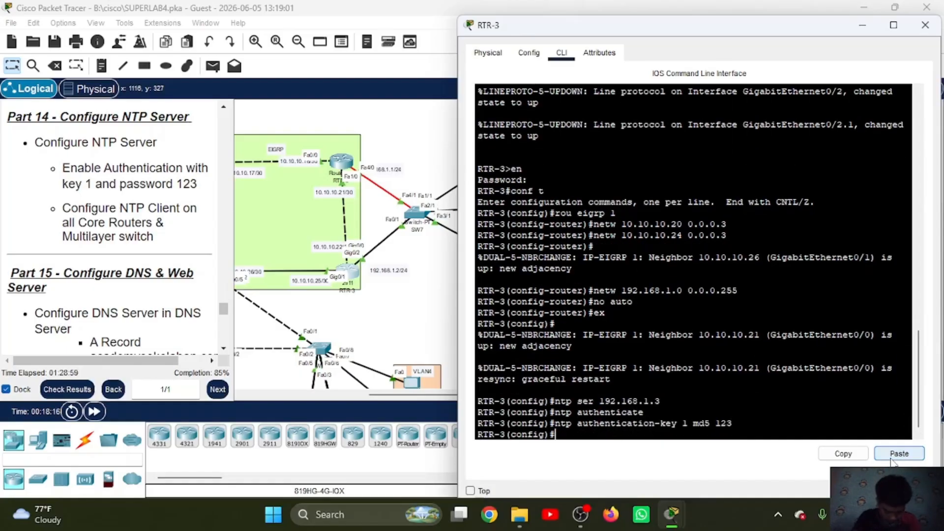
# Step: Open the RTR-1 command line, return to global configuration mode, and set 192.168.1.3 as the NTP server
pyautogui.moveTo(433, 395); pyautogui.dragTo(373, 394)
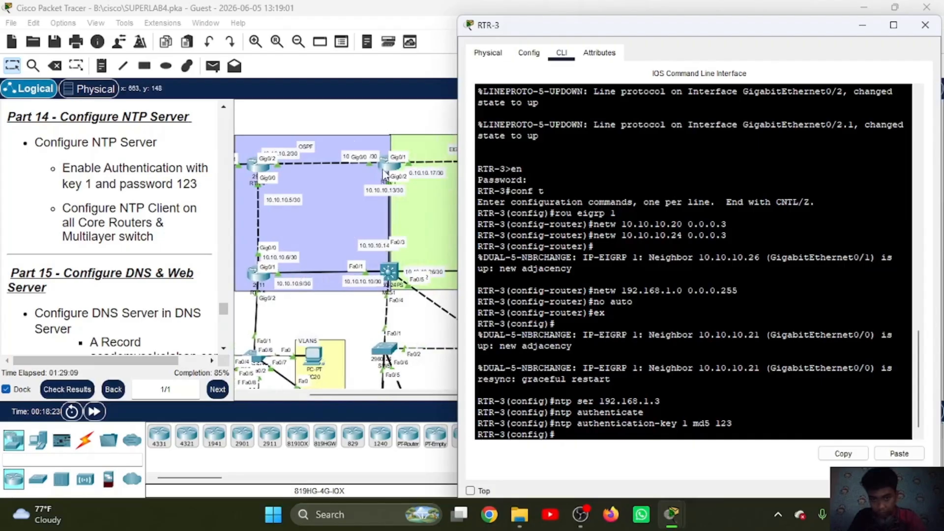
pyautogui.click(388, 162)
pyautogui.press('Return')
pyautogui.write('ntp ser 192.168.1.3')
pyautogui.press('Return')
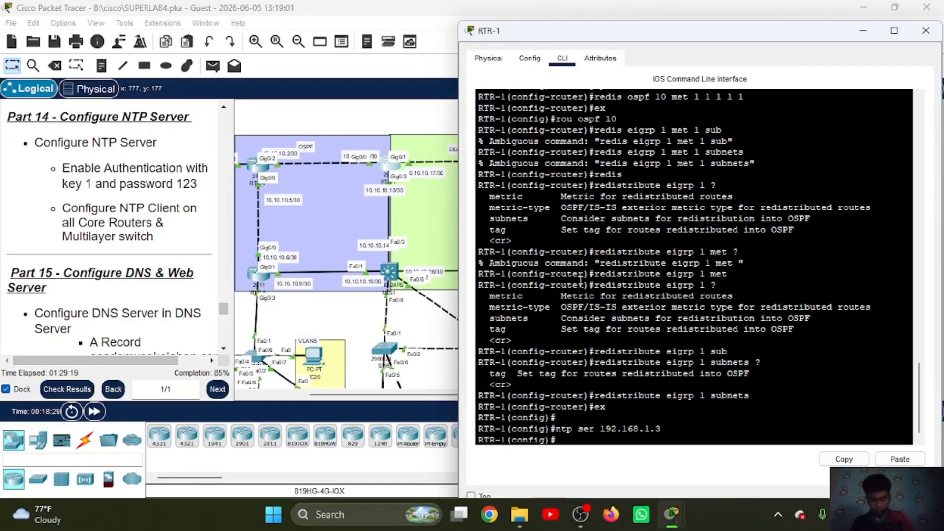
# Step: Enable NTP authentication on RTR-1 and add MD5 authentication key 1 with the copied key command containing the NTP password
pyautogui.write('ntp authenticate')
pyautogui.press('Return')
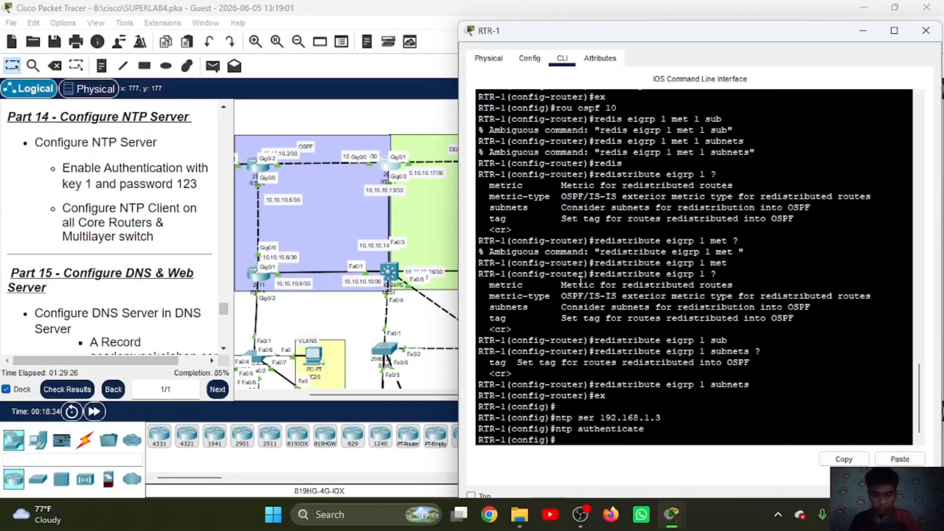
pyautogui.click(897, 458)
pyautogui.press('Return')
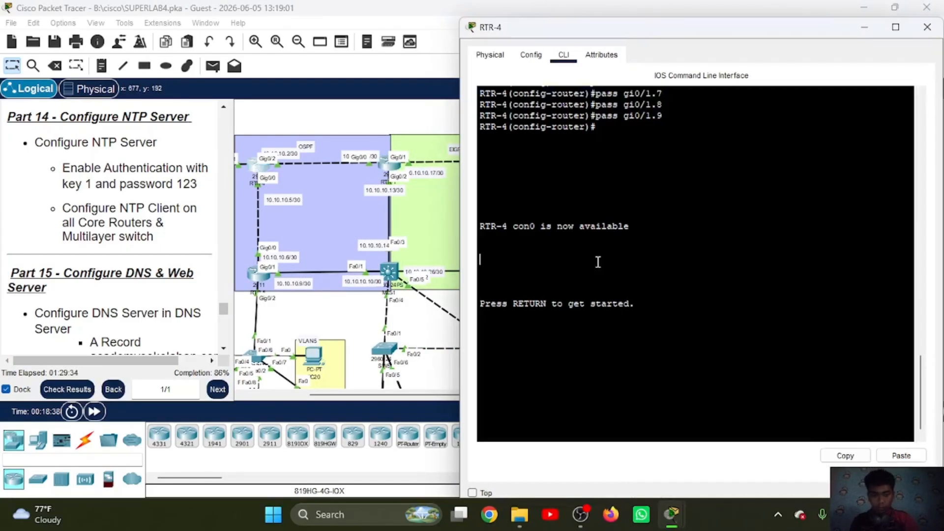
# Step: Open the RTR-4 command line and enter global configuration mode, supplying the enable password
pyautogui.press('Return')
pyautogui.write('en')
# Step: Set 192.168.1.3 as the NTP server on RTR-4 and enable NTP authentication with MD5 key 1 and the NTP password
pyautogui.press('Return')
pyautogui.write('cisco')
pyautogui.press('Return')
pyautogui.write('conf t')
pyautogui.press('Return')
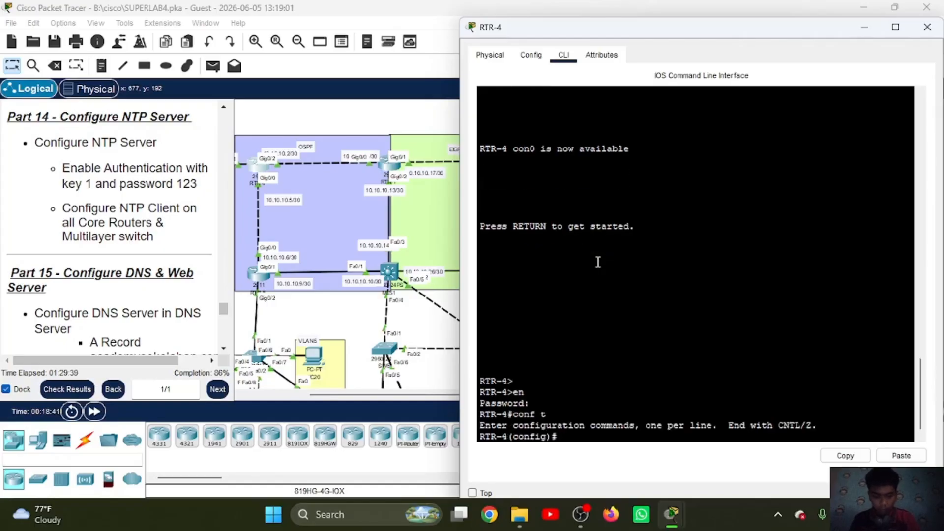
pyautogui.write('ntp ser 192.168.1.3')
pyautogui.press('Return')
pyautogui.write('ntp authenticate')
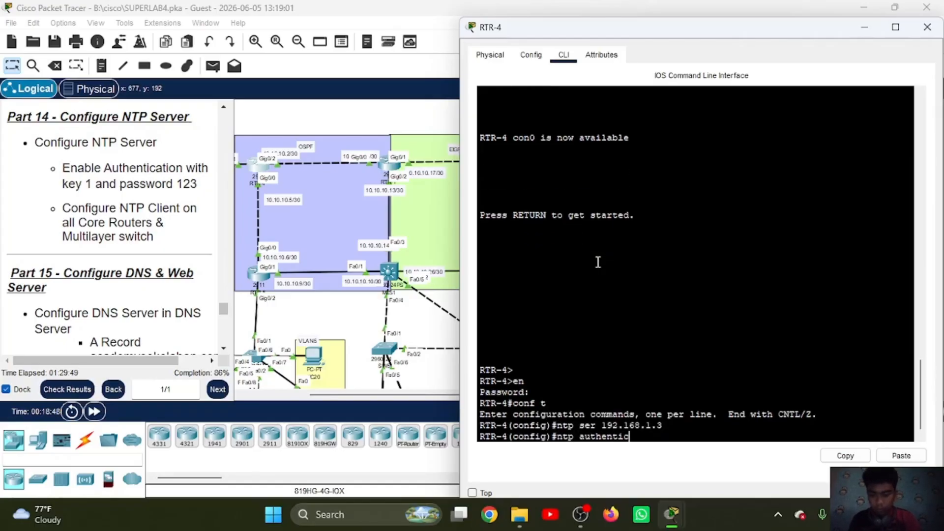
pyautogui.press('Return')
pyautogui.click(897, 455)
# Step: On multilayer switch MLS1, set 192.168.1.3 as the NTP server and enable NTP authentication with MD5 key 1 and the NTP password
pyautogui.press('Return')
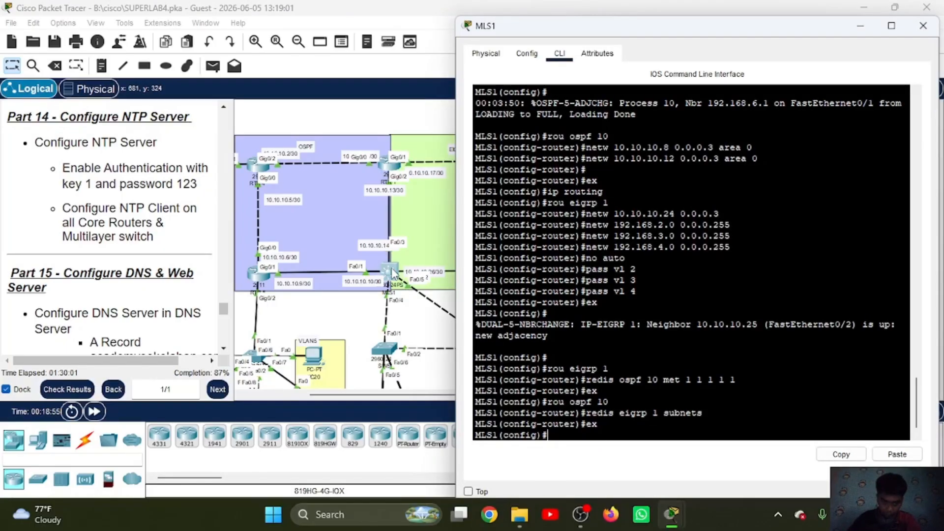
pyautogui.write('ntp ser 192.168.1.3')
pyautogui.press('Return')
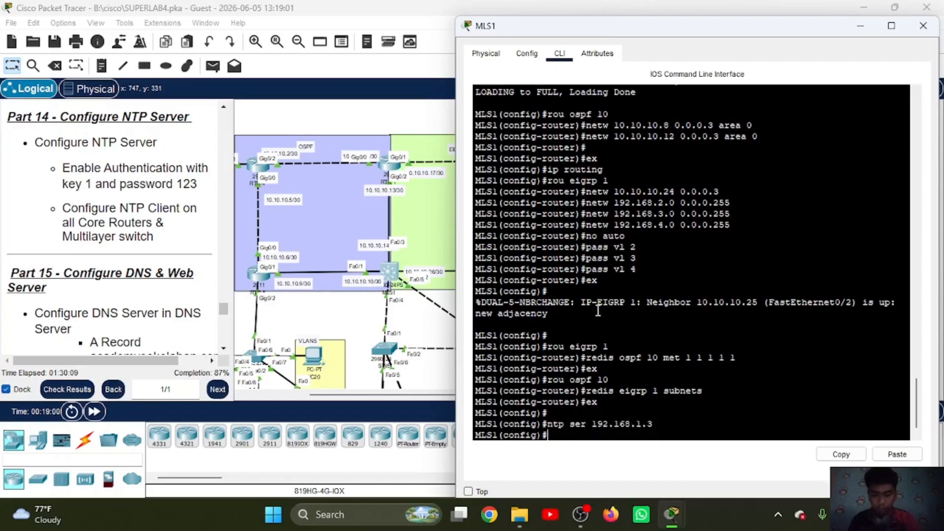
pyautogui.write('ntp authenticate')
pyautogui.press('Return')
pyautogui.press('Up')
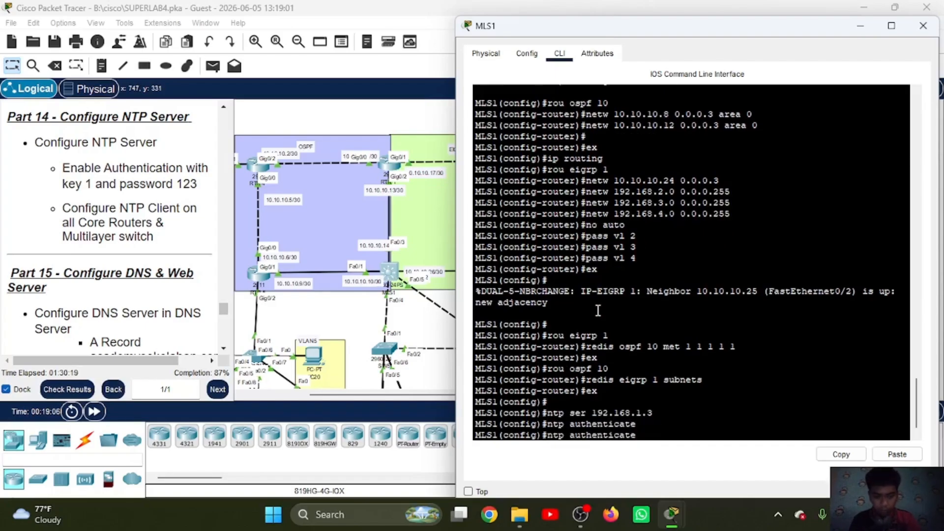
pyautogui.press('Down')
pyautogui.click(891, 456)
pyautogui.press('Return')
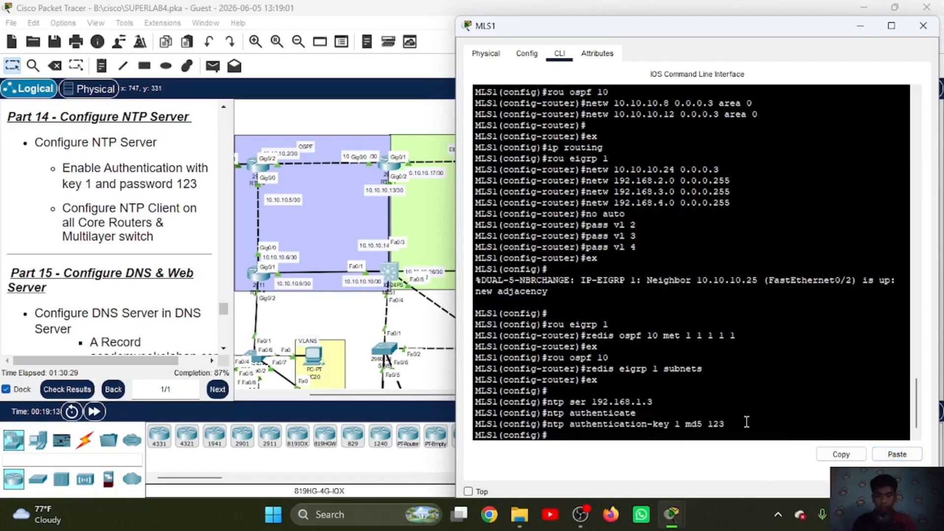
# Step: Check the NTP status on MLS1 and review the NTP entries among the activity's assessment items
pyautogui.write('do sh ntp sta')
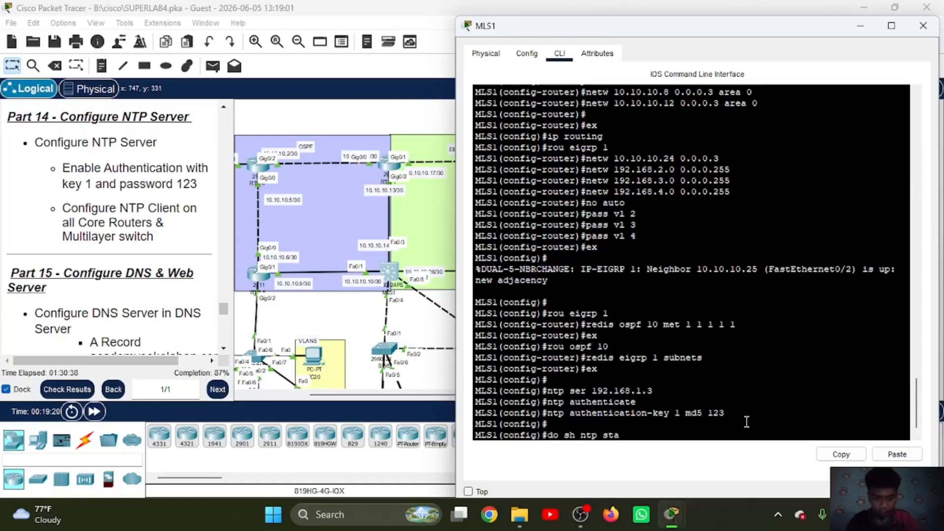
pyautogui.press('Return')
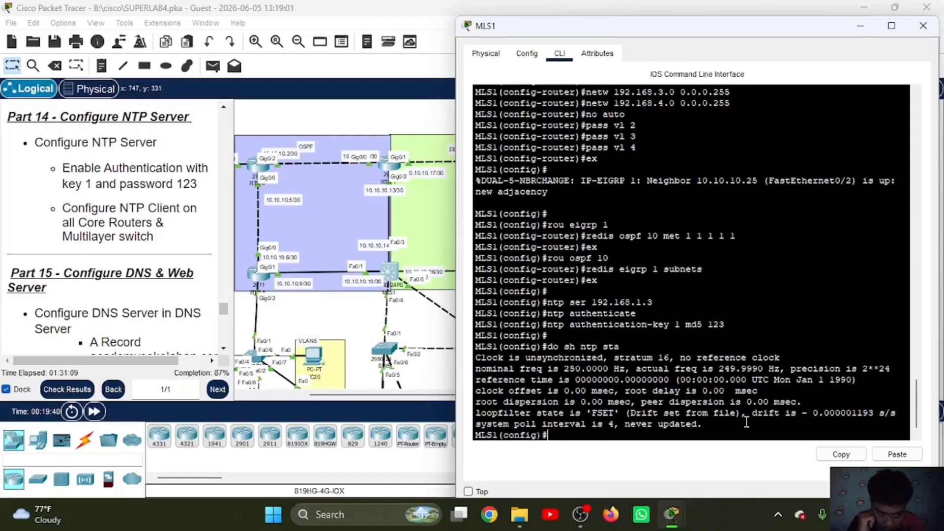
pyautogui.click(67, 389)
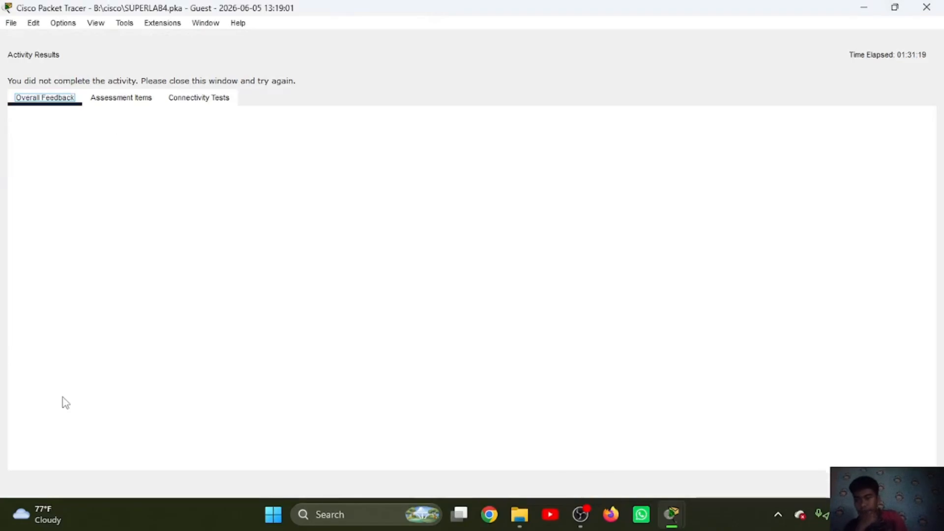
pyautogui.click(121, 97)
pyautogui.scroll(-15, 181, 232)
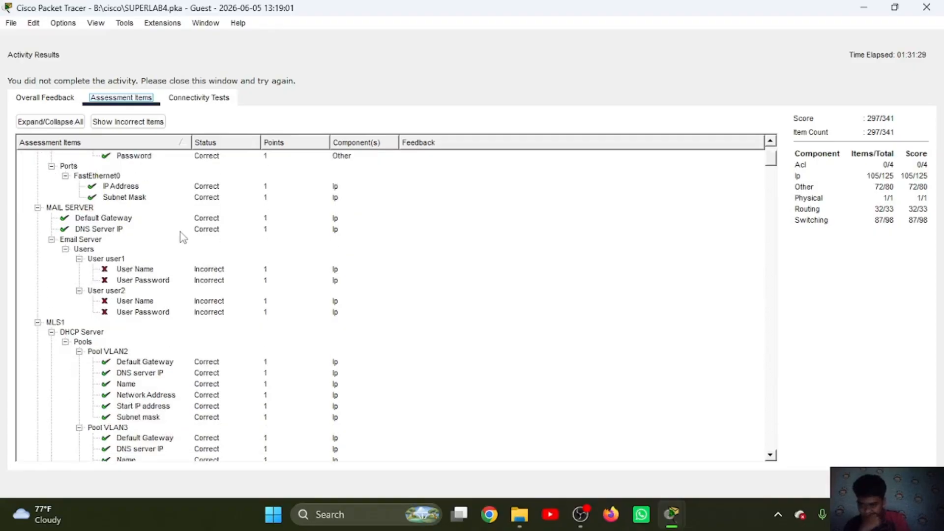
pyautogui.scroll(-15, 181, 232)
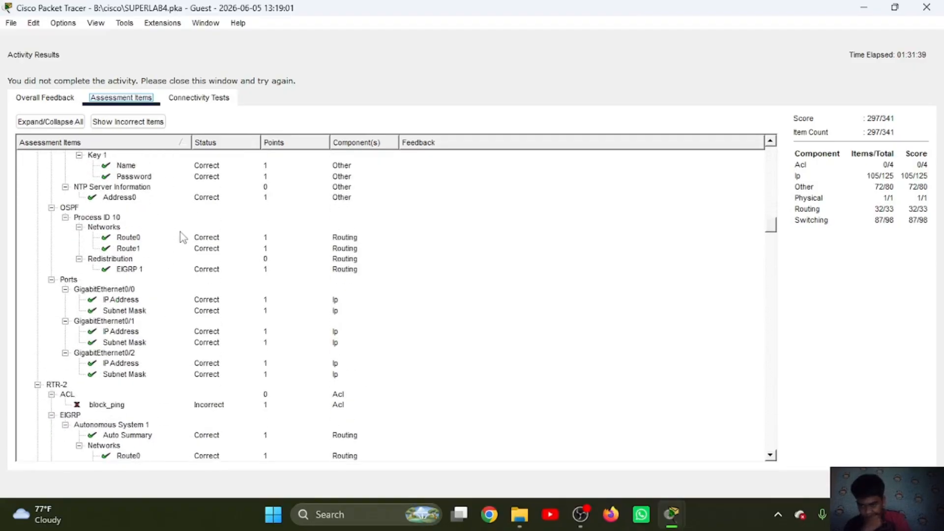
pyautogui.scroll(-15, 181, 232)
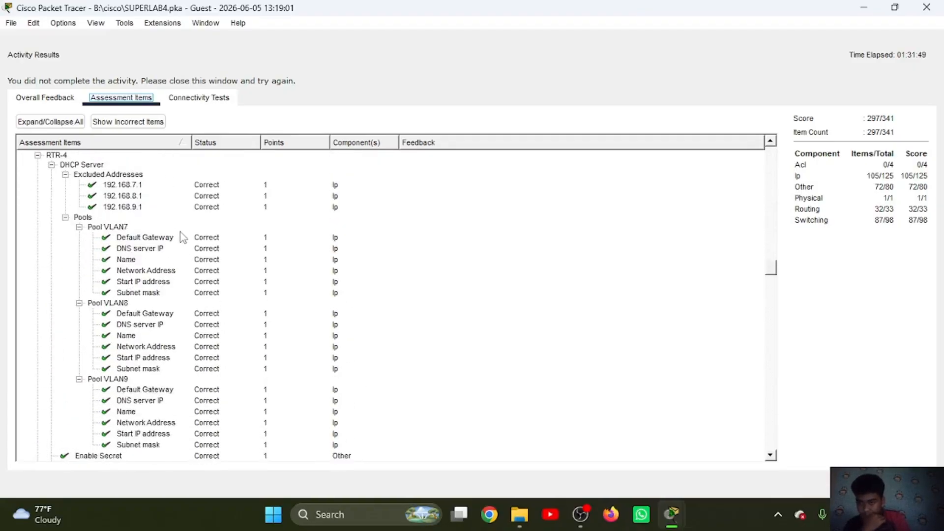
pyautogui.scroll(-5, 181, 232)
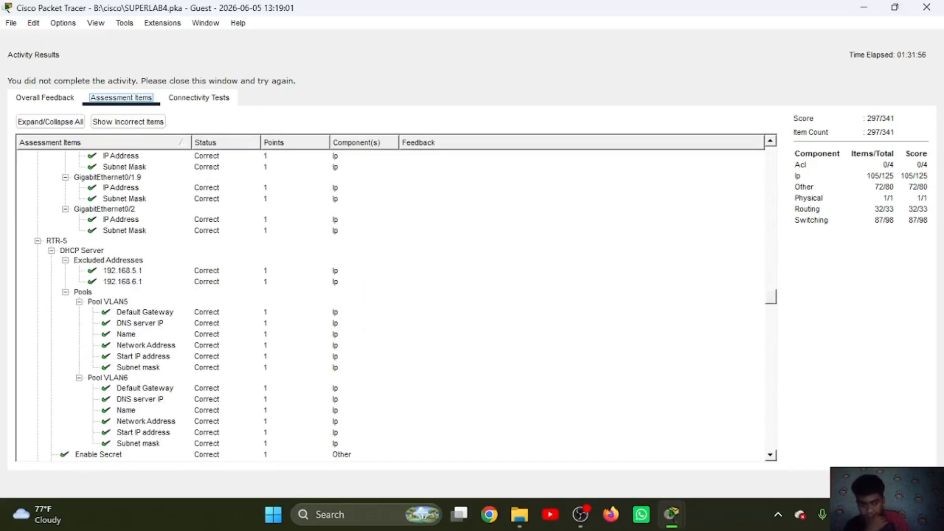
pyautogui.click(913, 484)
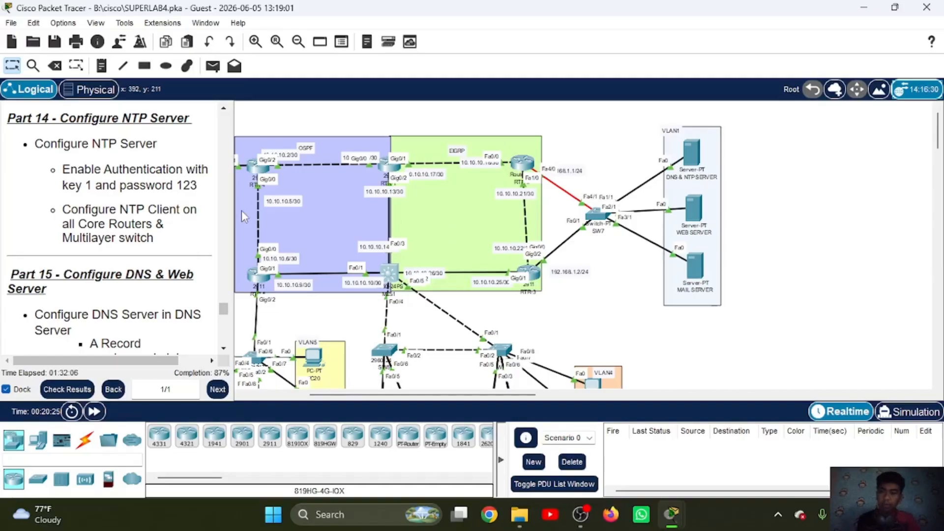
# Step: Read the Part 15 instructions and turn on the DNS service on the DNS & NTP SERVER
pyautogui.scroll(-5, 140, 227)
pyautogui.scroll(-1, 139, 227)
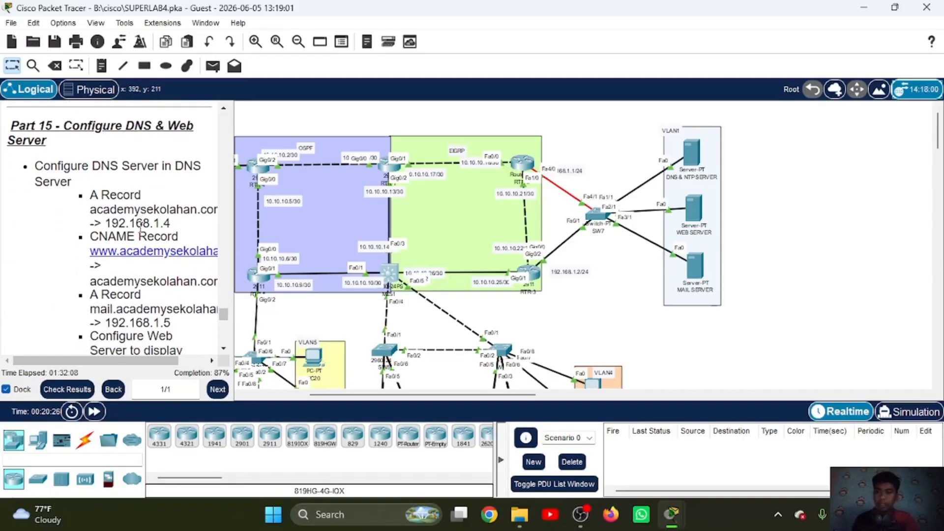
pyautogui.click(690, 164)
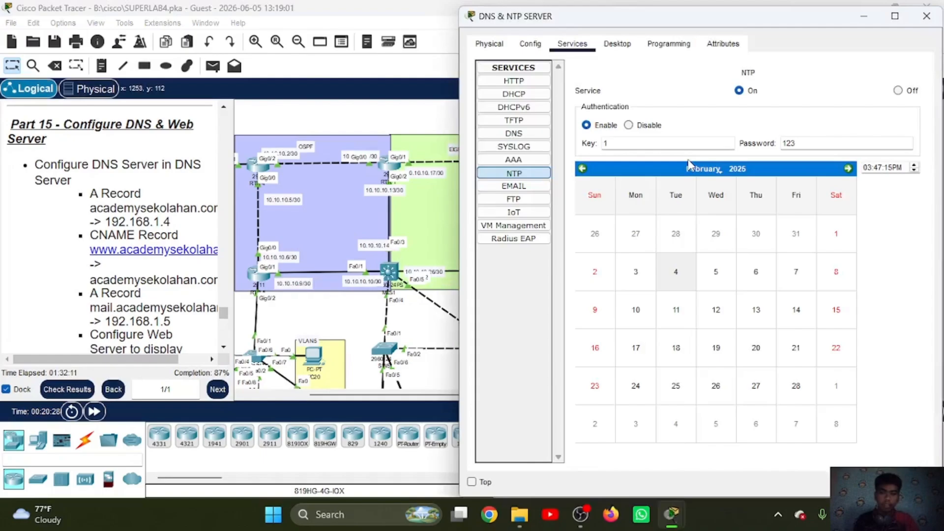
pyautogui.click(531, 45)
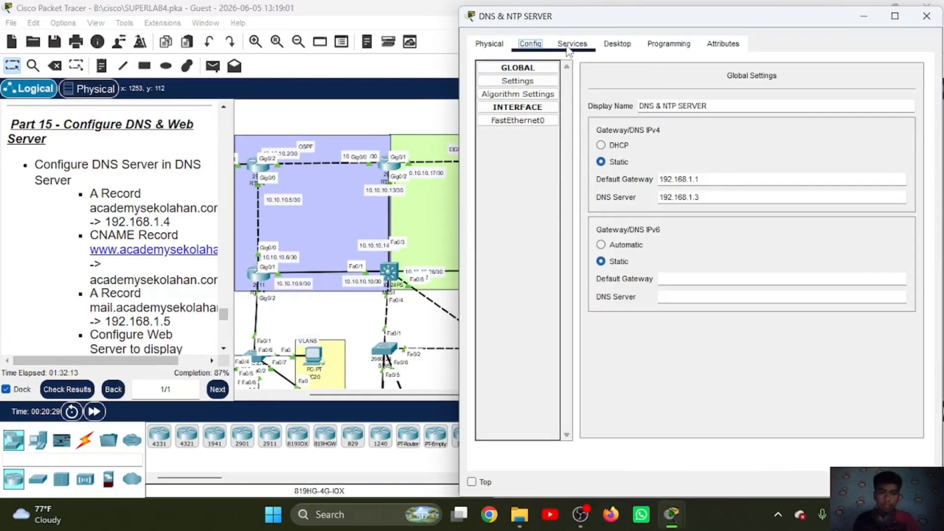
pyautogui.click(572, 44)
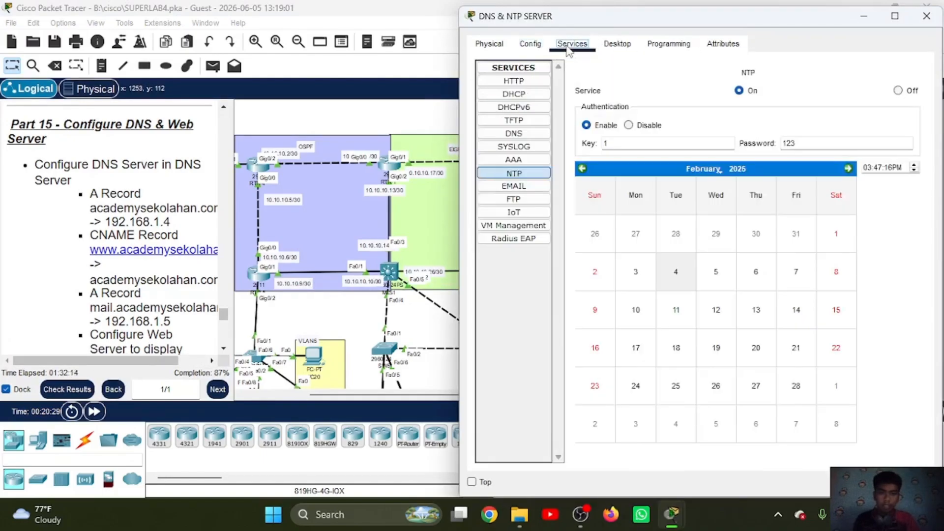
pyautogui.click(525, 136)
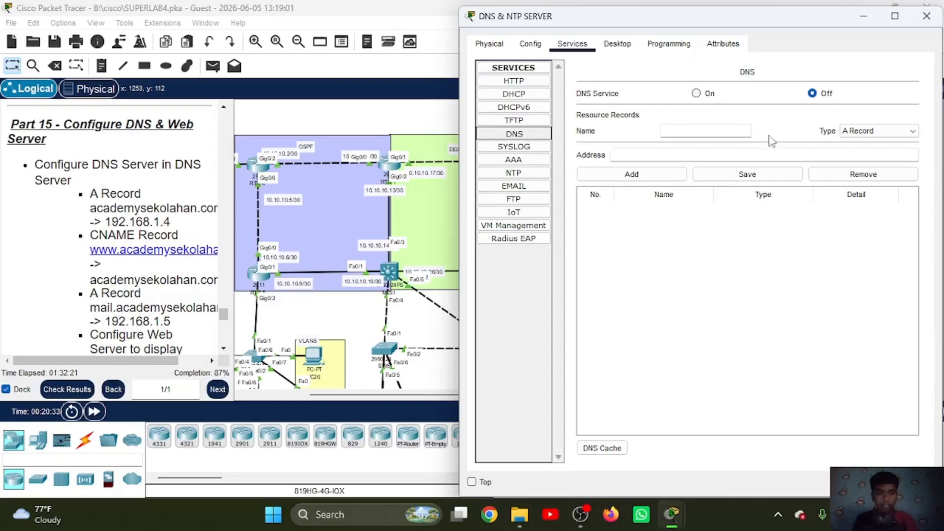
pyautogui.click(705, 93)
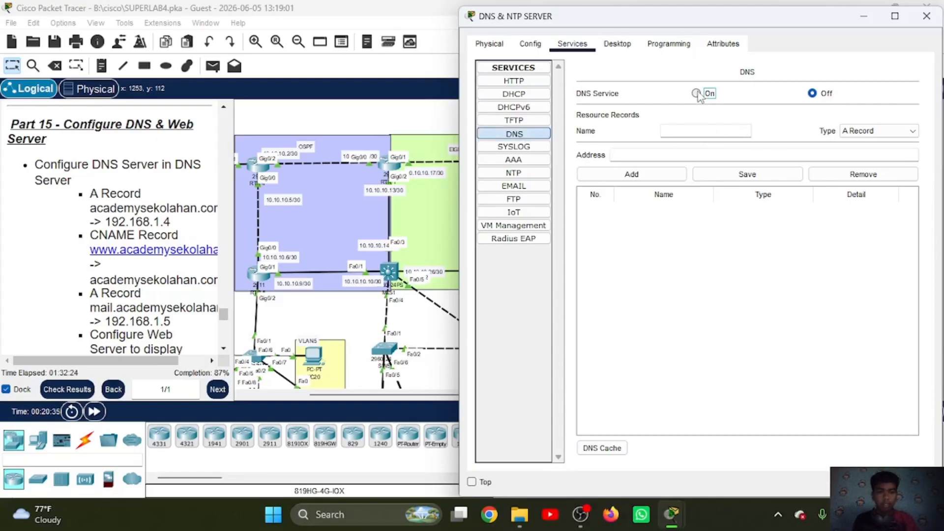
# Step: Add a DNS A record that maps academysekolahan.com to 192.168.1.4
pyautogui.click(692, 131)
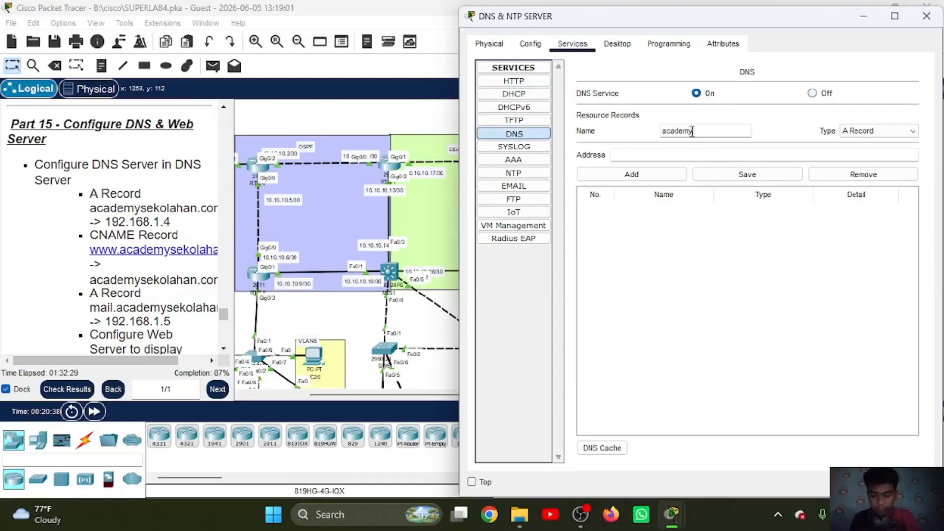
pyautogui.write('kolahan.com')
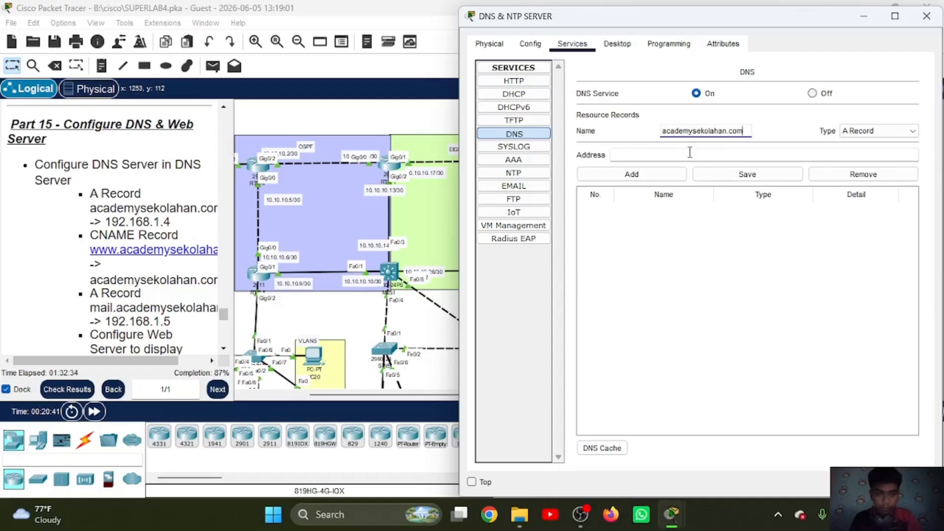
pyautogui.click(689, 152)
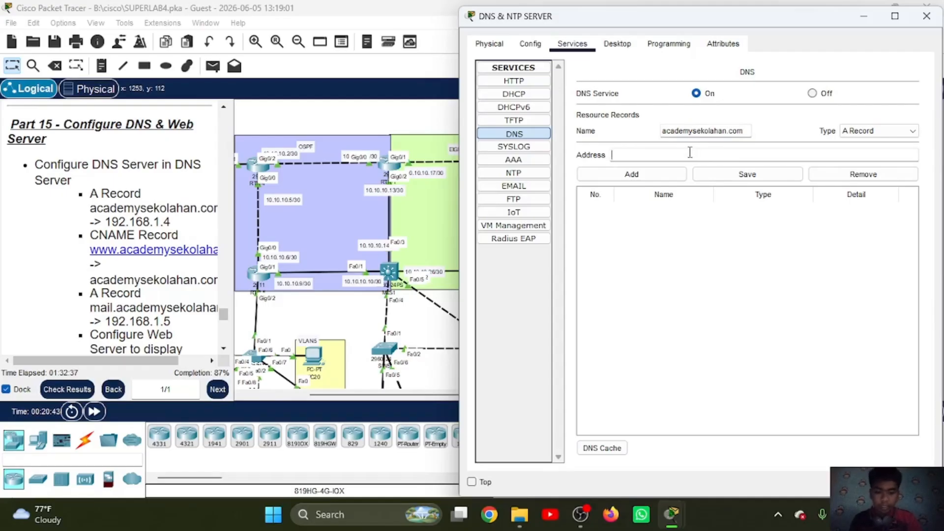
pyautogui.write('192.168.1.4')
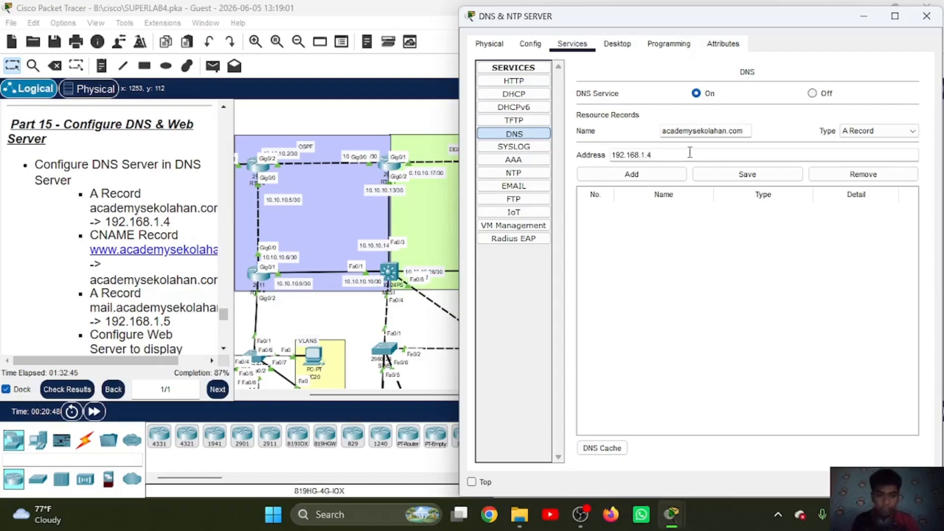
pyautogui.click(648, 174)
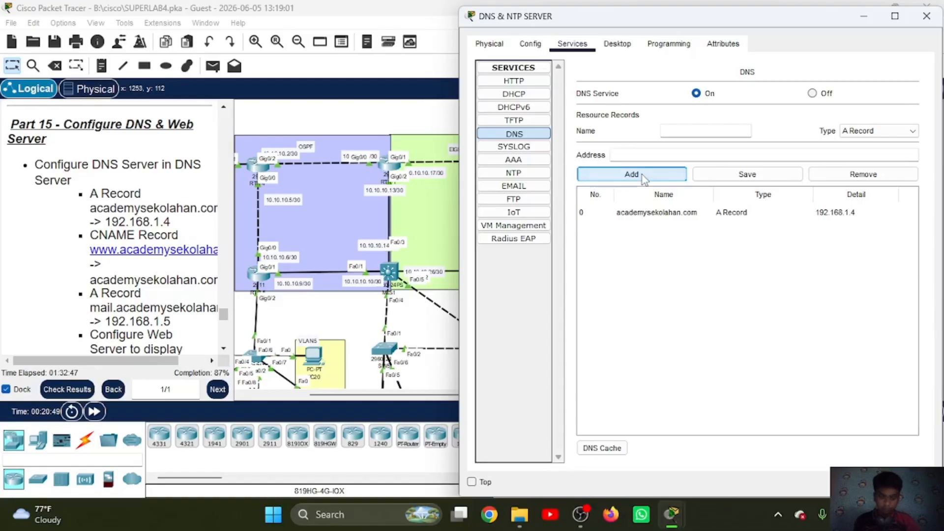
# Step: Add a DNS A record that maps mail.academysekolahan.com to 192.168.1.5
pyautogui.click(681, 131)
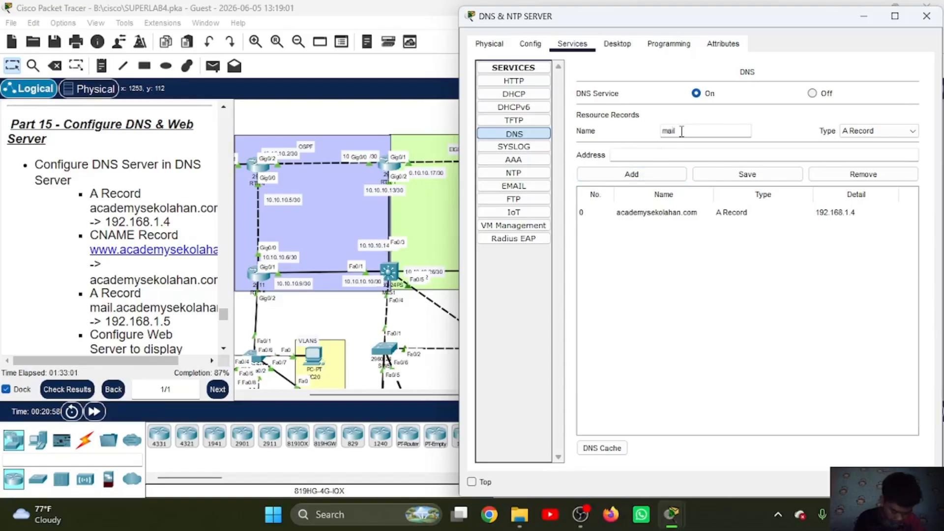
pyautogui.write('mail.acad')
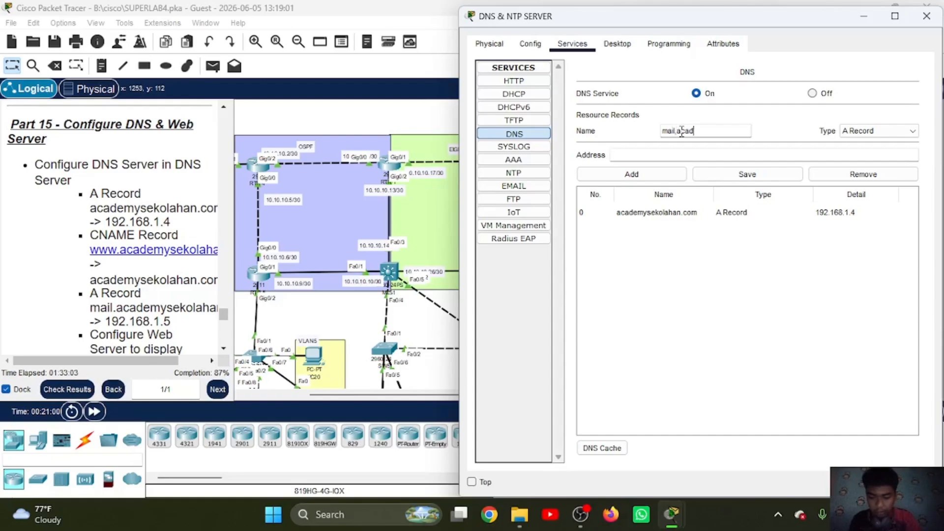
pyautogui.write('mey')
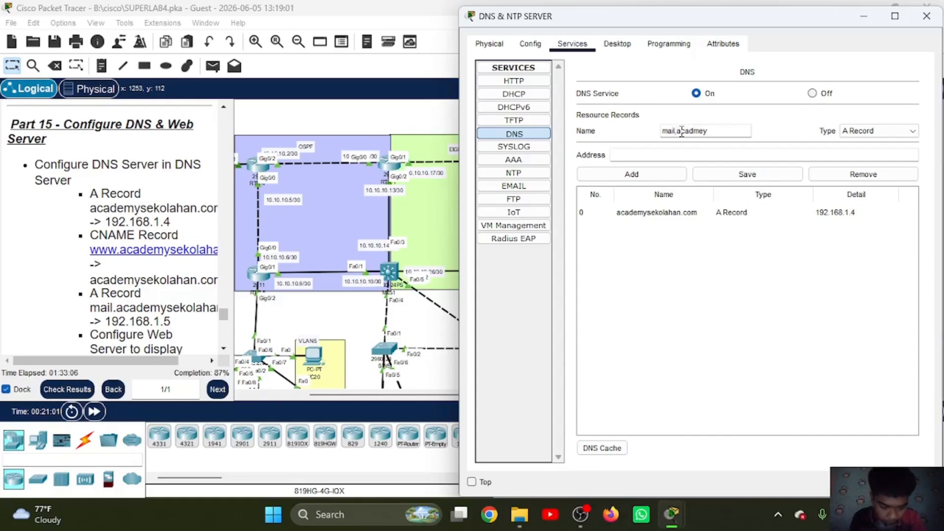
pyautogui.press('BackSpace')
pyautogui.press('BackSpace')
pyautogui.press('BackSpace')
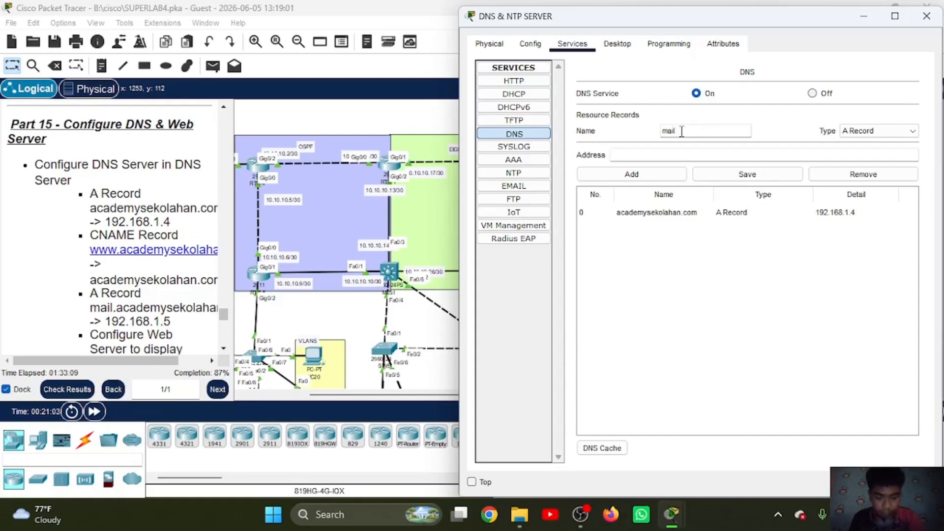
pyautogui.write('cademysek')
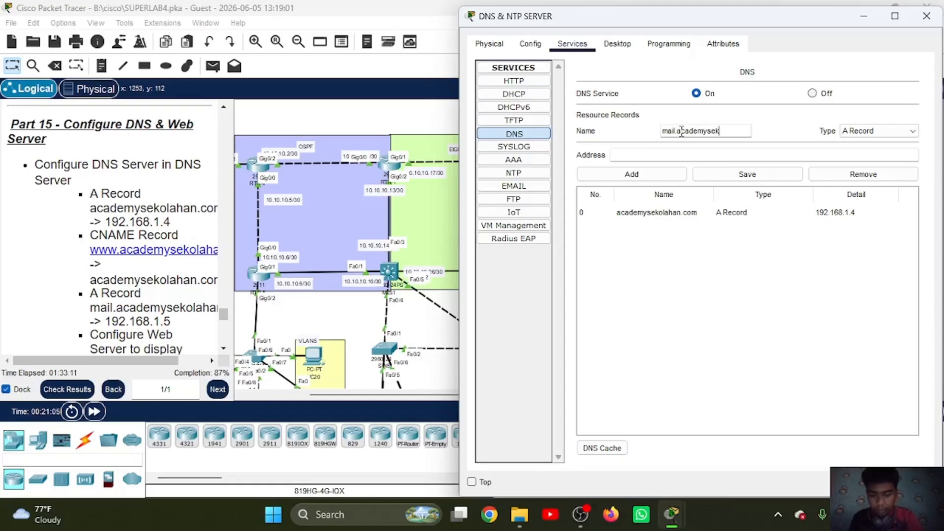
pyautogui.write('olahan.com')
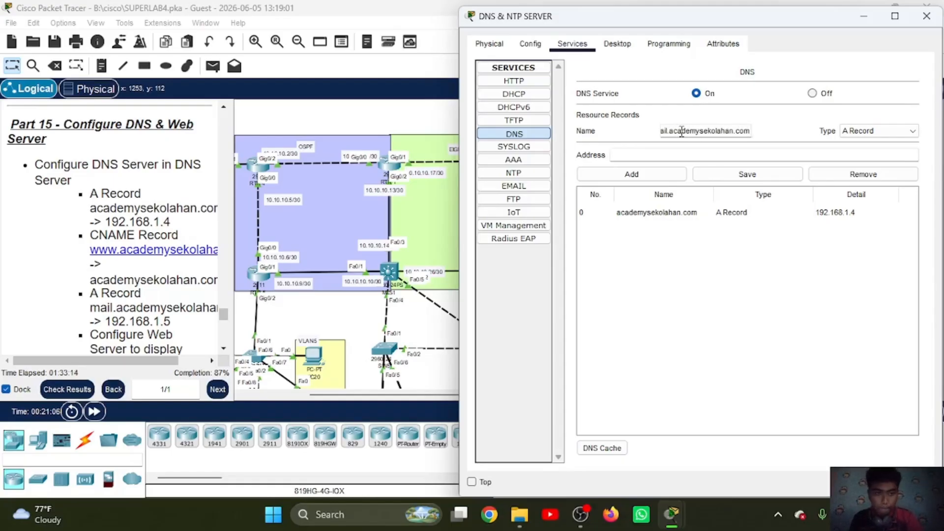
pyautogui.click(679, 152)
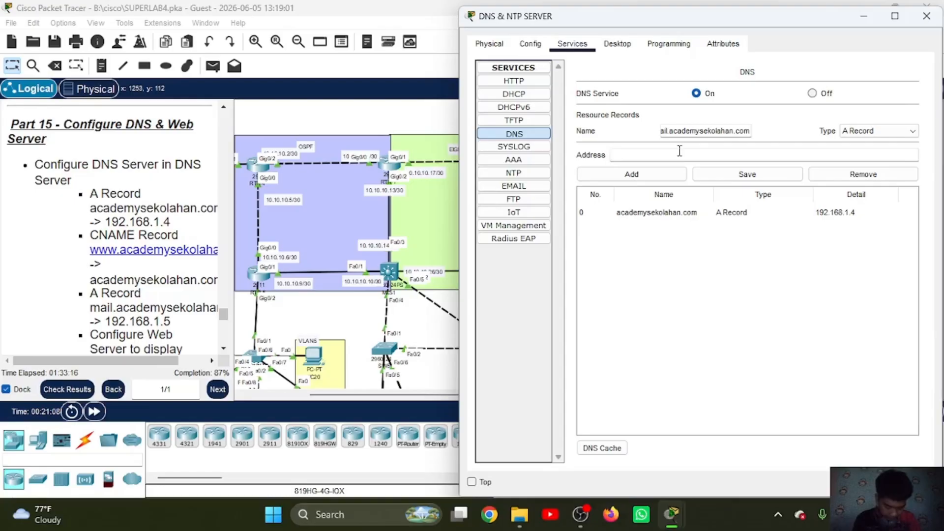
pyautogui.write('192.168.1.5')
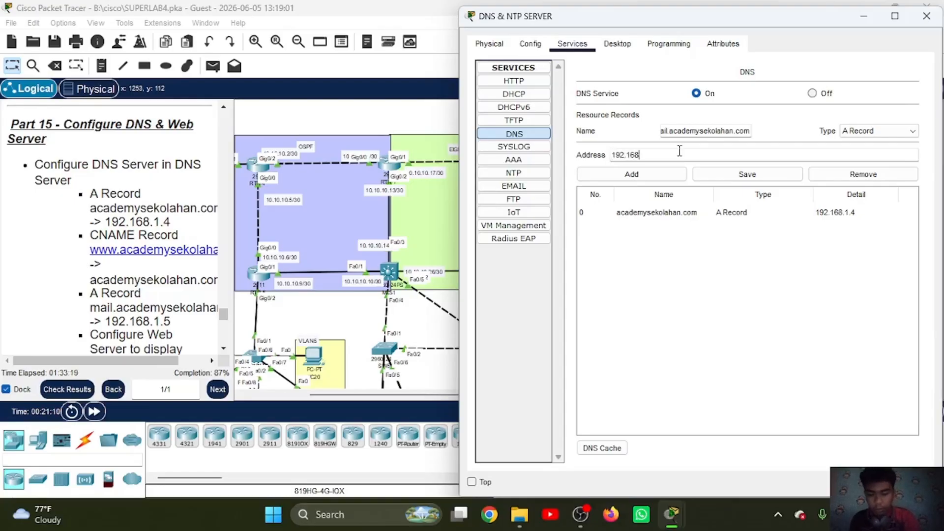
pyautogui.click(657, 175)
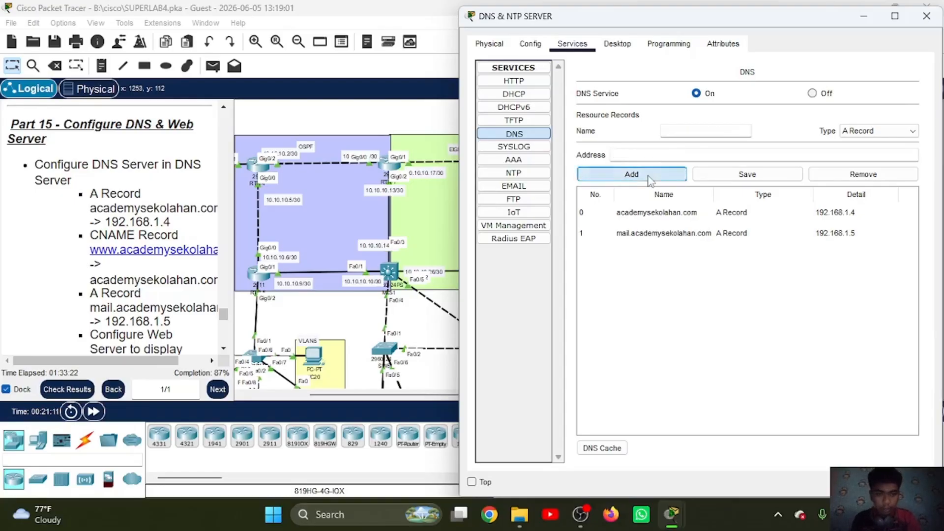
pyautogui.click(859, 132)
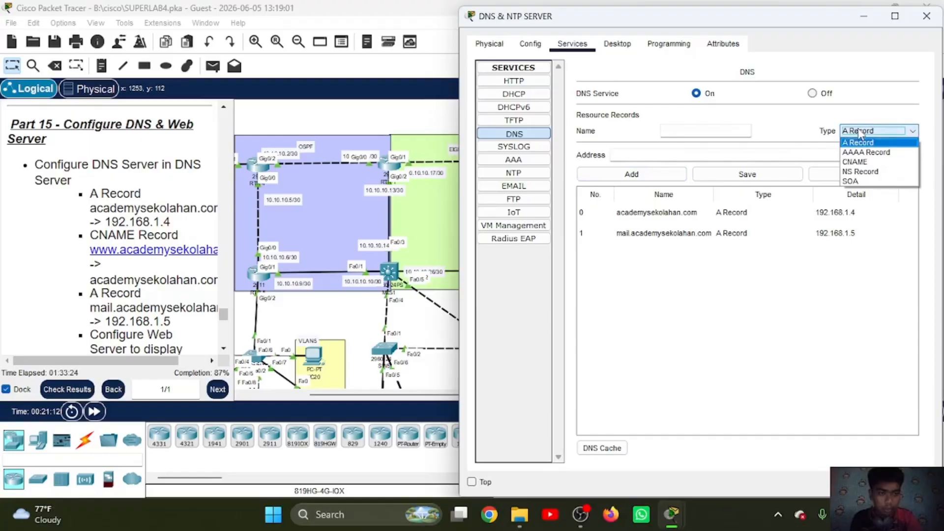
pyautogui.click(856, 162)
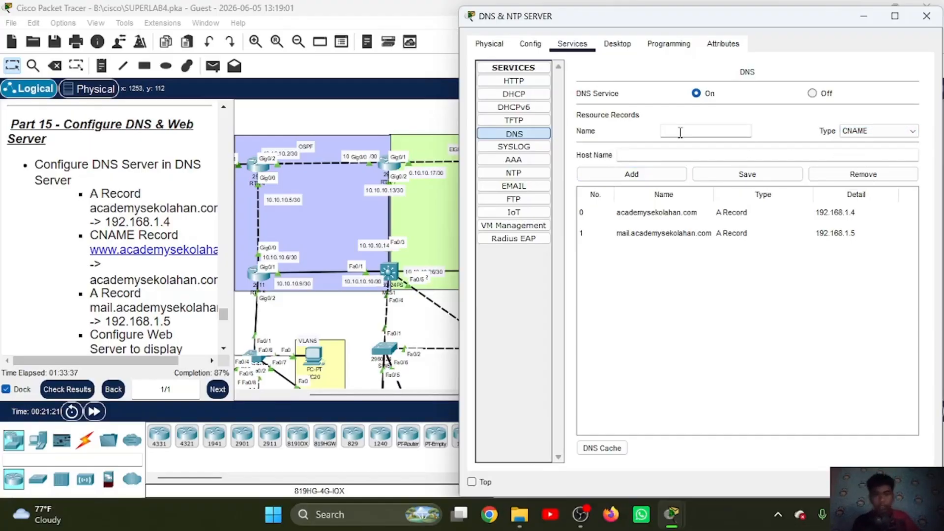
pyautogui.write('www.')
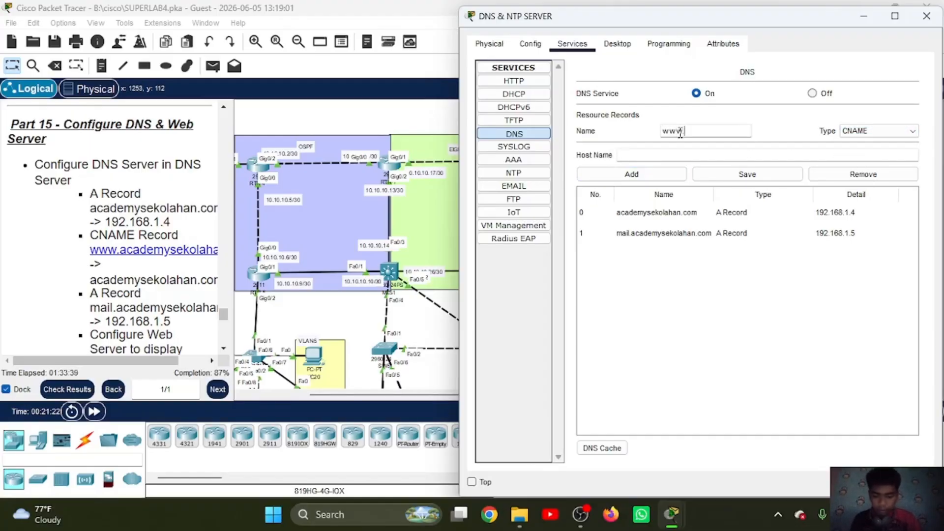
pyautogui.write('academysekola')
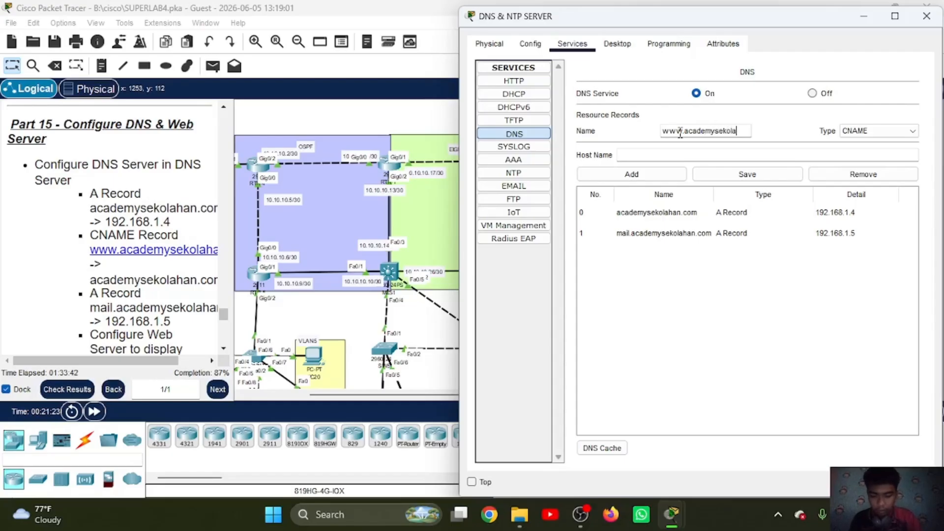
pyautogui.write('han.com')
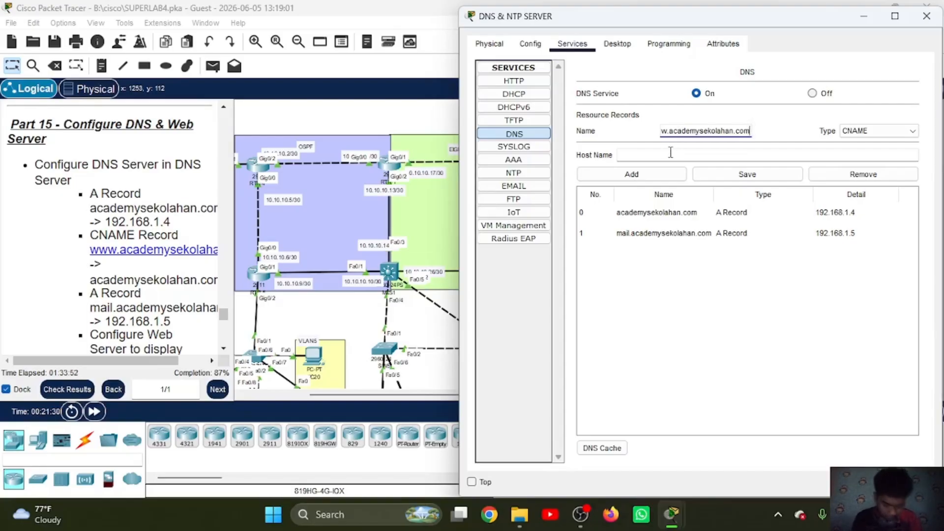
pyautogui.write('academy')
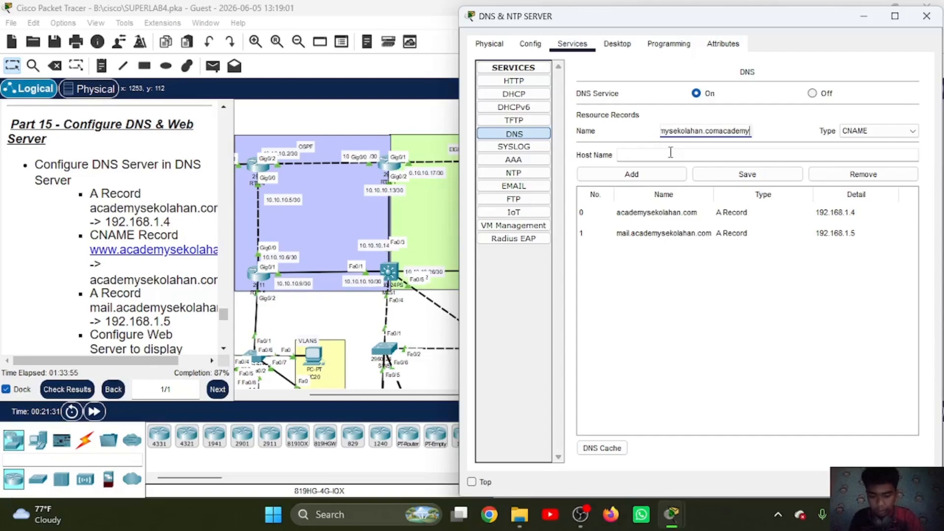
pyautogui.write('sekolahan.com')
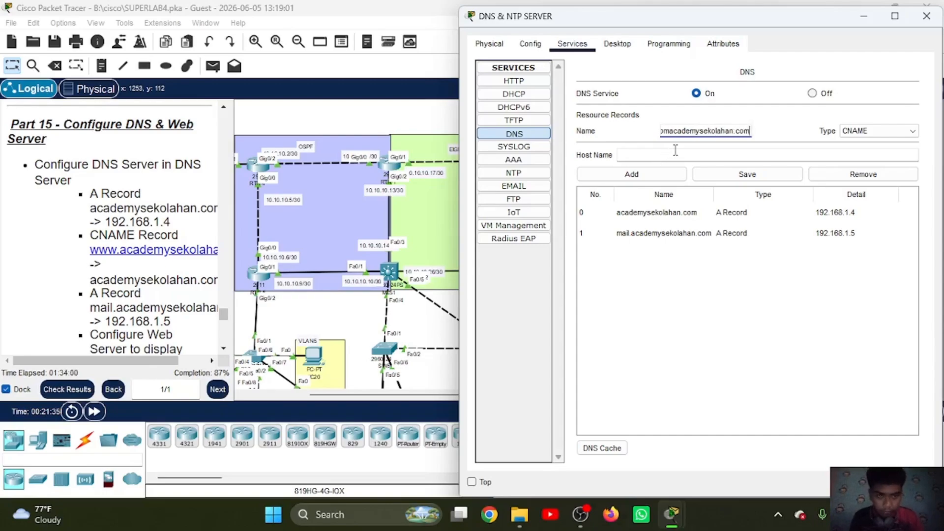
pyautogui.write('academyse')
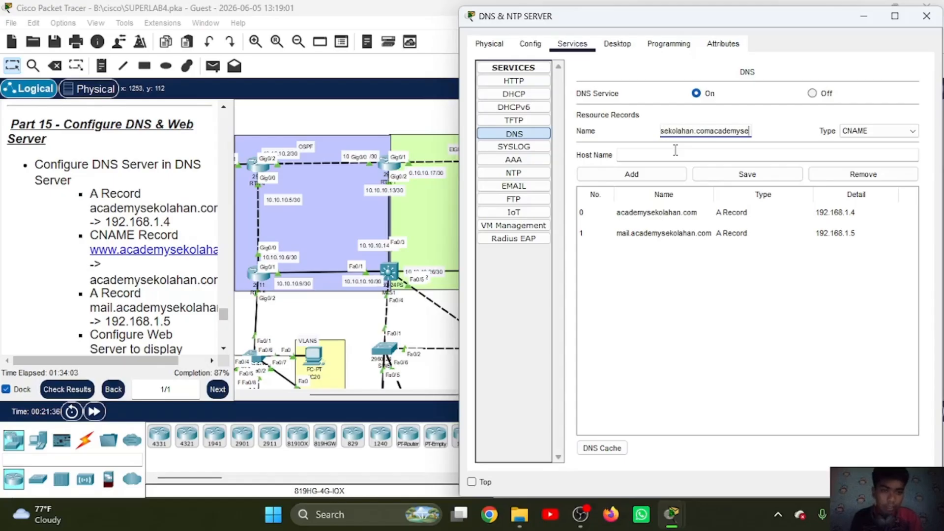
pyautogui.press('BackSpace')
pyautogui.press('BackSpace')
pyautogui.press('BackSpace')
pyautogui.press('BackSpace')
pyautogui.press('BackSpace')
pyautogui.press('BackSpace')
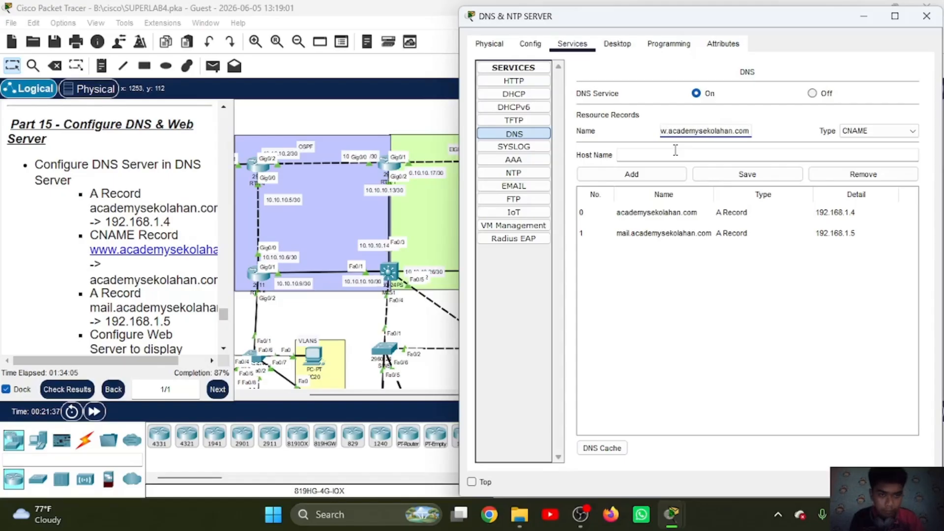
# Step: Set the CNAME record's host name to academysekolahan.com and add the record to the DNS list
pyautogui.click(675, 150)
pyautogui.write('academy')
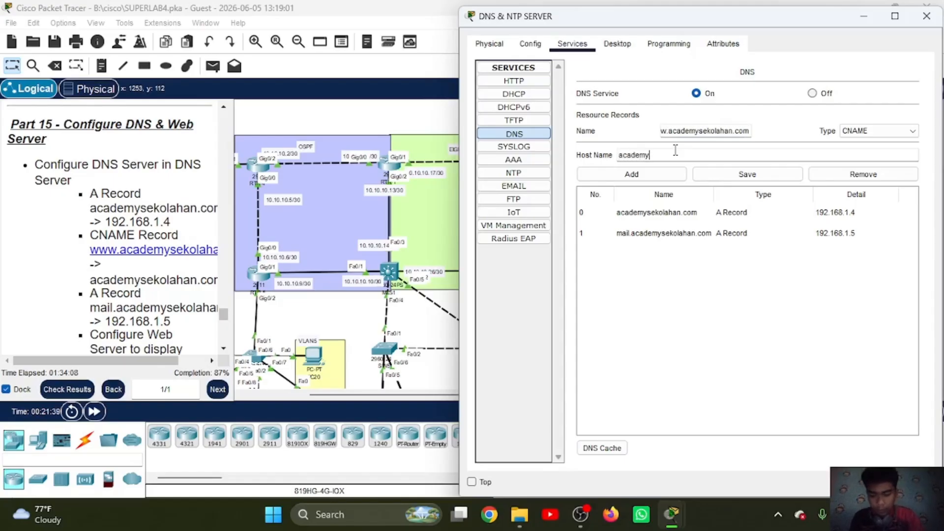
pyautogui.write('sekolahan.com')
pyautogui.click(647, 176)
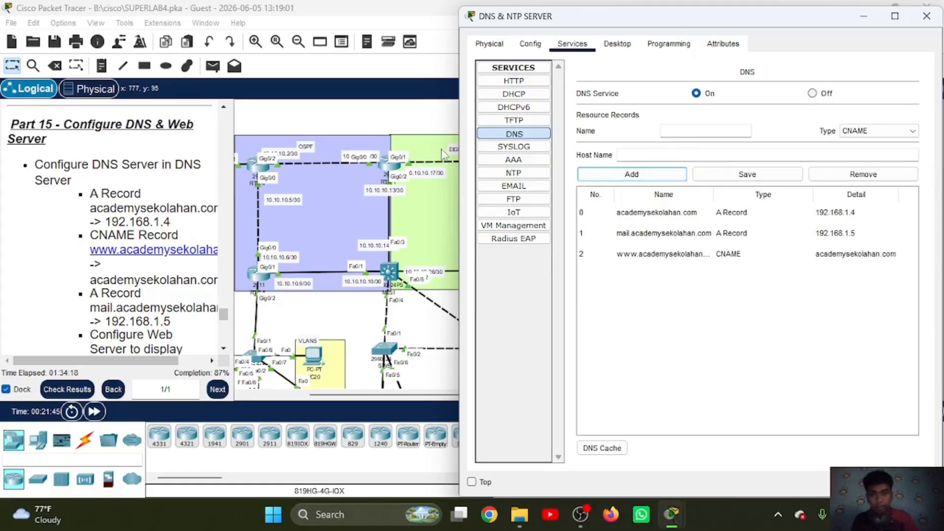
# Step: Open index.html for editing in the HTTP service of the WEB SERVER in the server VLAN
pyautogui.hscroll(3, 444, 155)
pyautogui.hscroll(3, 443, 152)
pyautogui.click(326, 215)
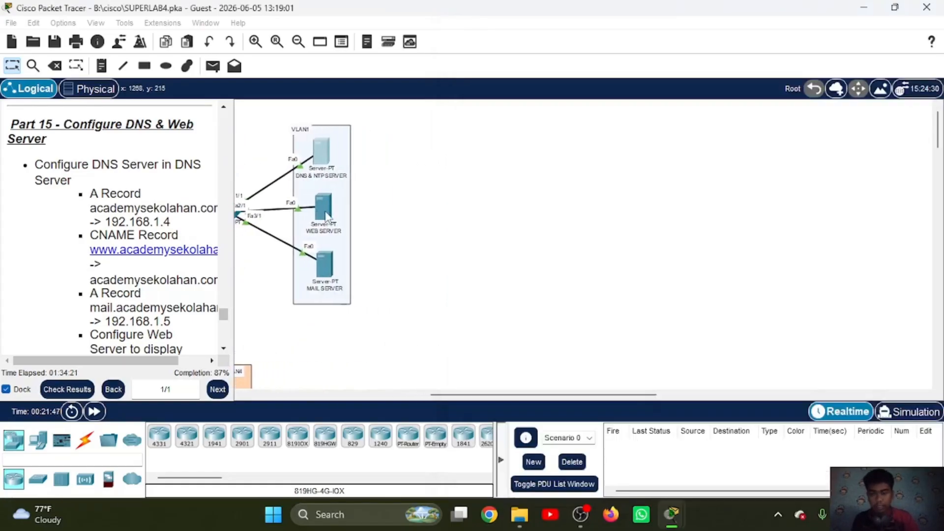
pyautogui.click(326, 214)
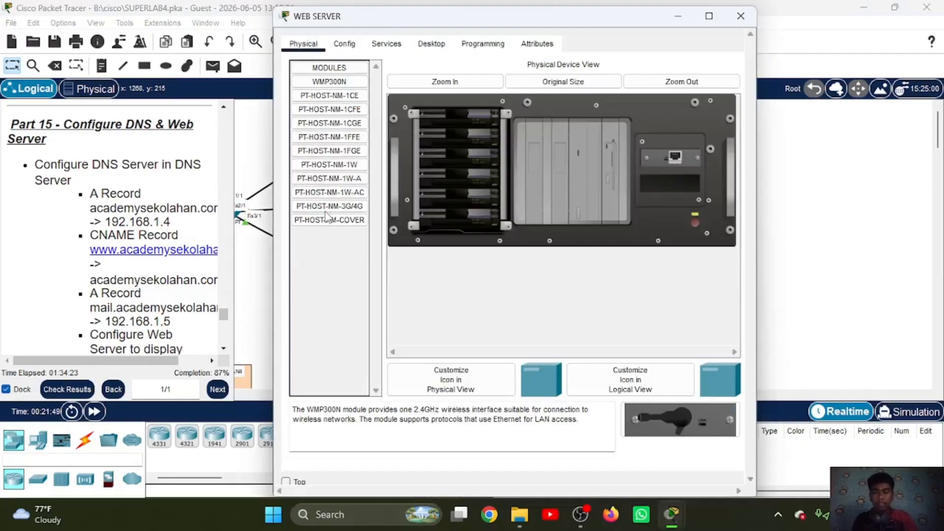
pyautogui.click(386, 44)
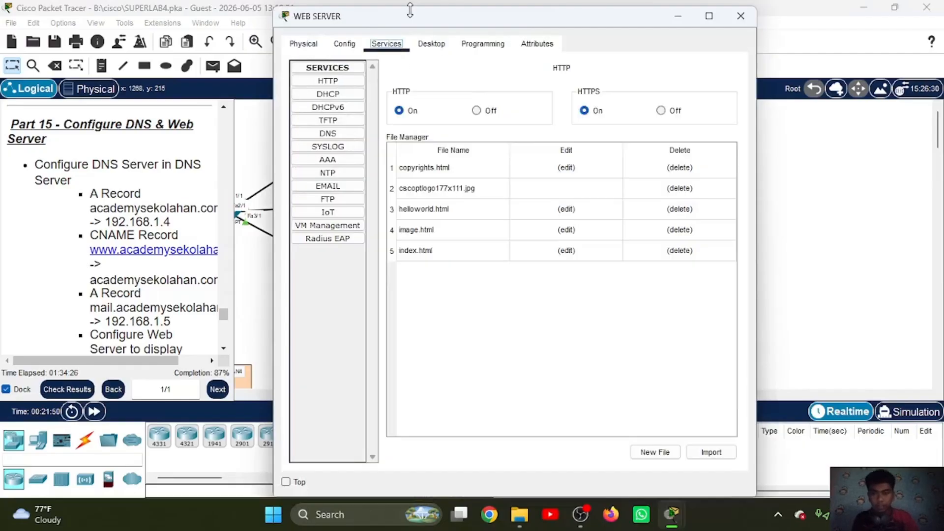
pyautogui.moveTo(480, 6); pyautogui.dragTo(627, 35)
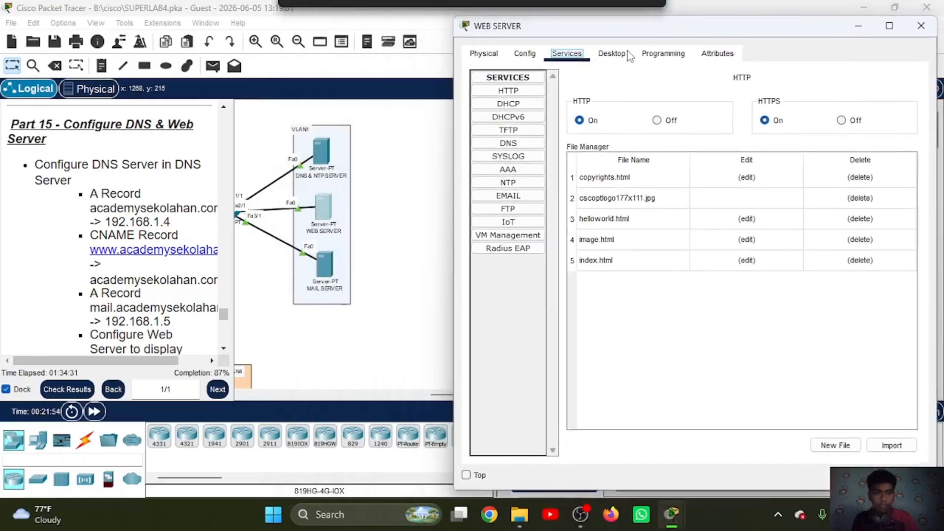
pyautogui.click(744, 265)
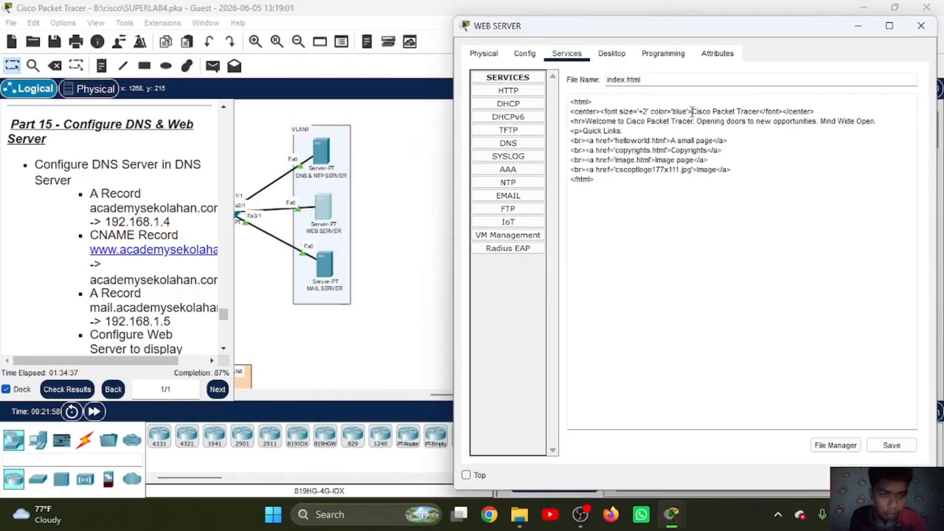
# Step: Replace the centered blue heading text in index.html with ACADEMY SEKOLAHAN ID
pyautogui.moveTo(692, 112); pyautogui.dragTo(757, 114)
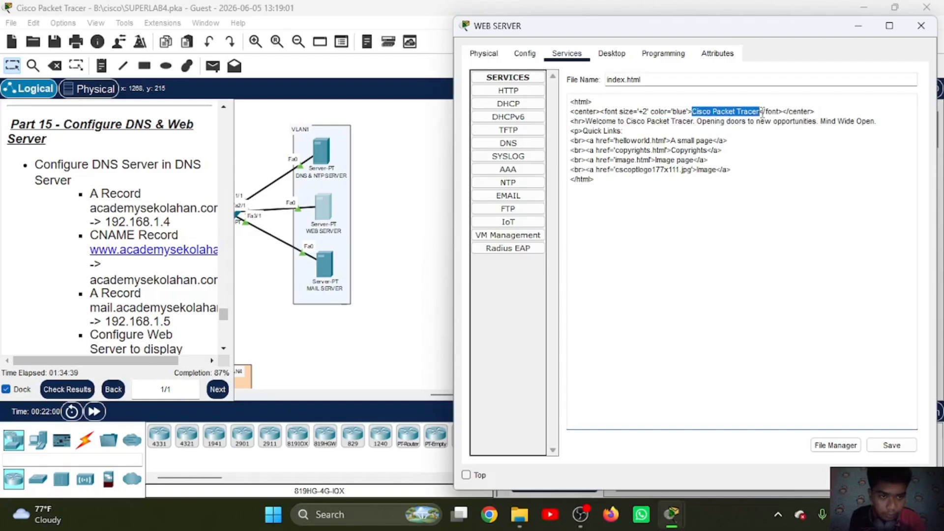
pyautogui.write('ACAD')
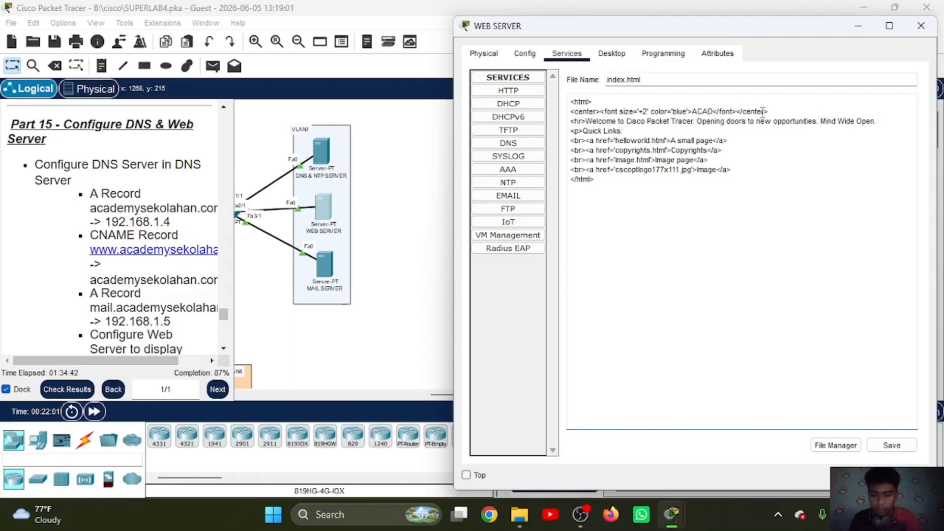
pyautogui.write('EMY')
pyautogui.write(' SEKOLAHAN ')
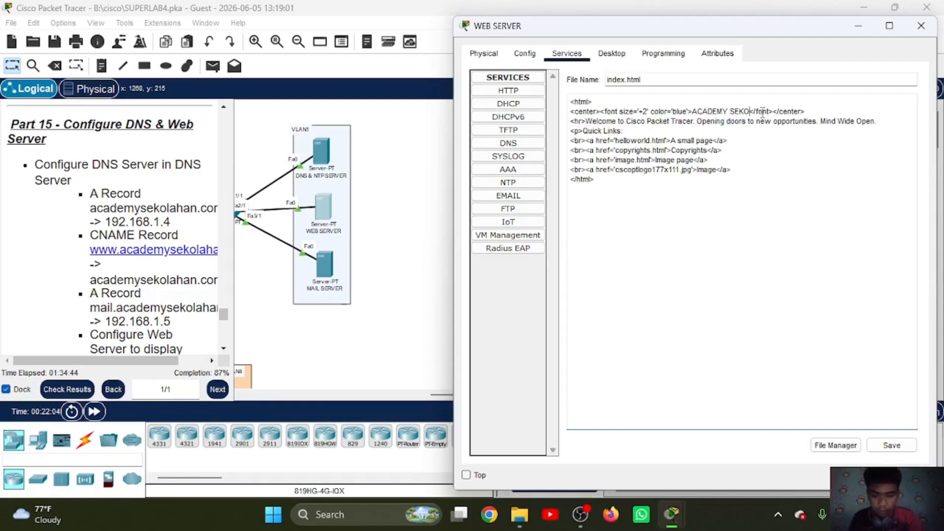
pyautogui.write('ID')
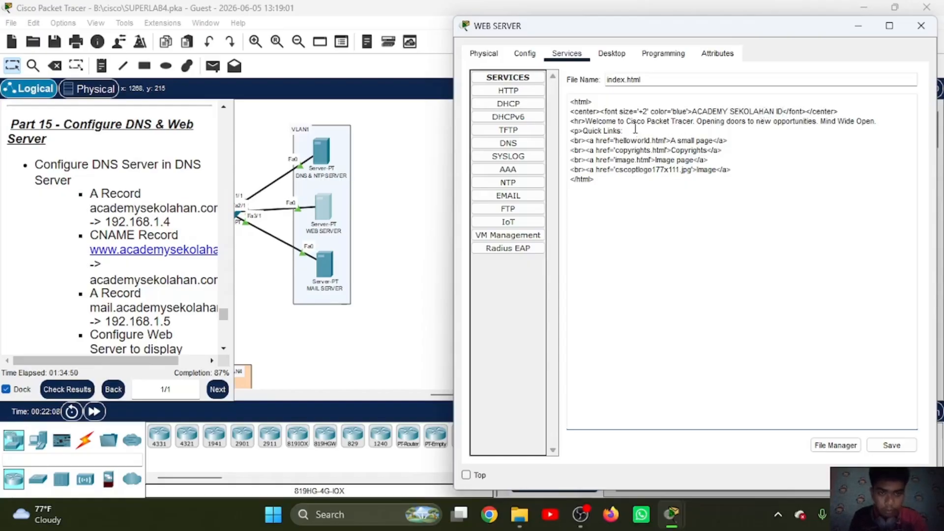
# Step: Make the welcome line read "Welcome to ACADEMY SEKOLAHAN ID" and save index.html, overwriting the existing file
pyautogui.moveTo(625, 121); pyautogui.dragTo(694, 125)
pyautogui.write('ACADEMYSEKO')
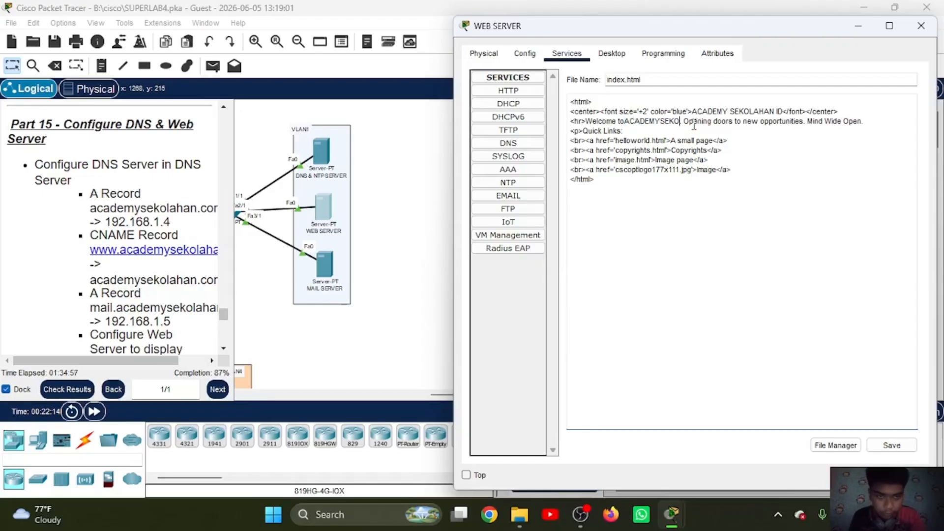
pyautogui.press('BackSpace')
pyautogui.press('BackSpace')
pyautogui.press('BackSpace')
pyautogui.press('BackSpace')
pyautogui.press('BackSpace')
pyautogui.press('BackSpace')
pyautogui.press('BackSpace')
pyautogui.press('BackSpace')
pyautogui.press('BackSpace')
pyautogui.press('BackSpace')
pyautogui.press('BackSpace')
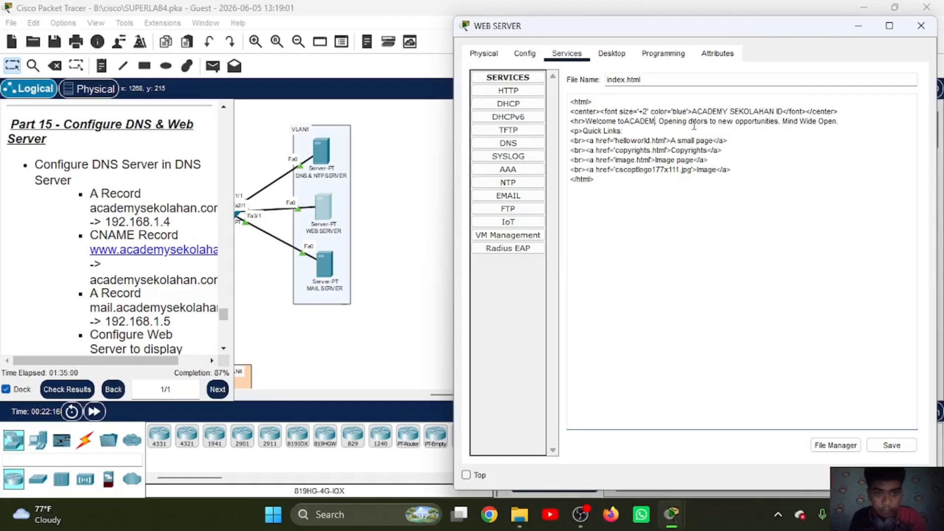
pyautogui.write('ACADEMY S')
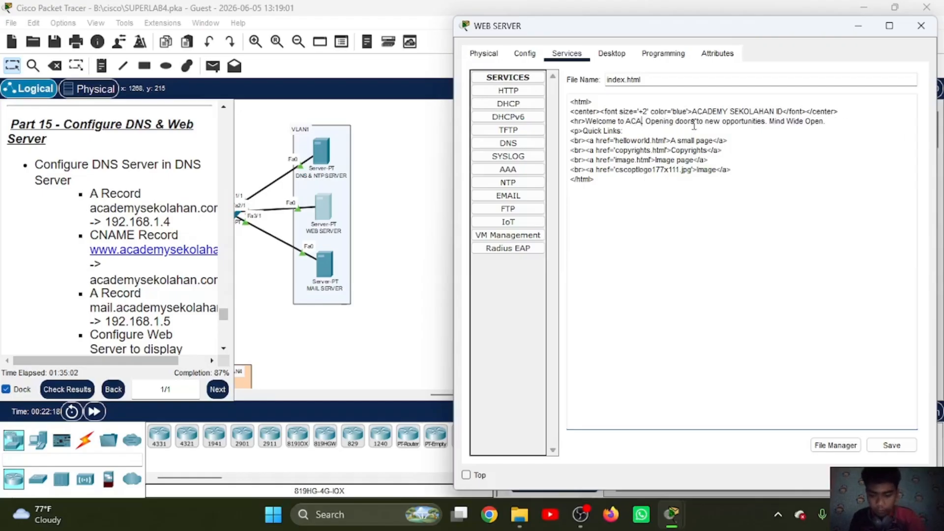
pyautogui.write('EKOLAHAN ID')
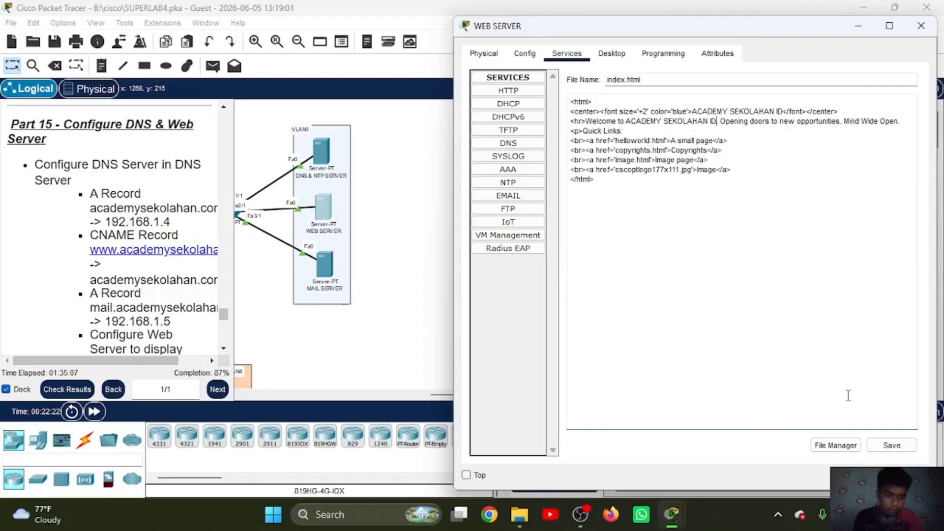
pyautogui.click(890, 448)
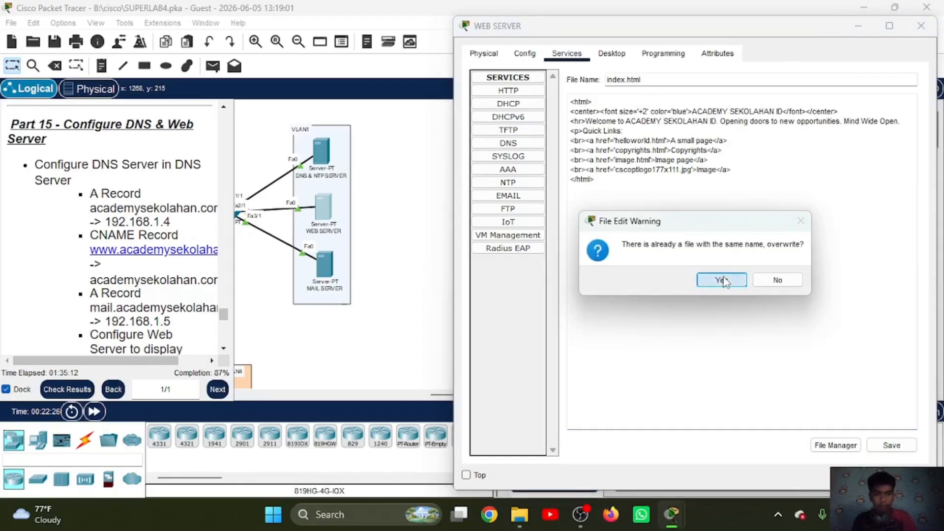
pyautogui.click(725, 281)
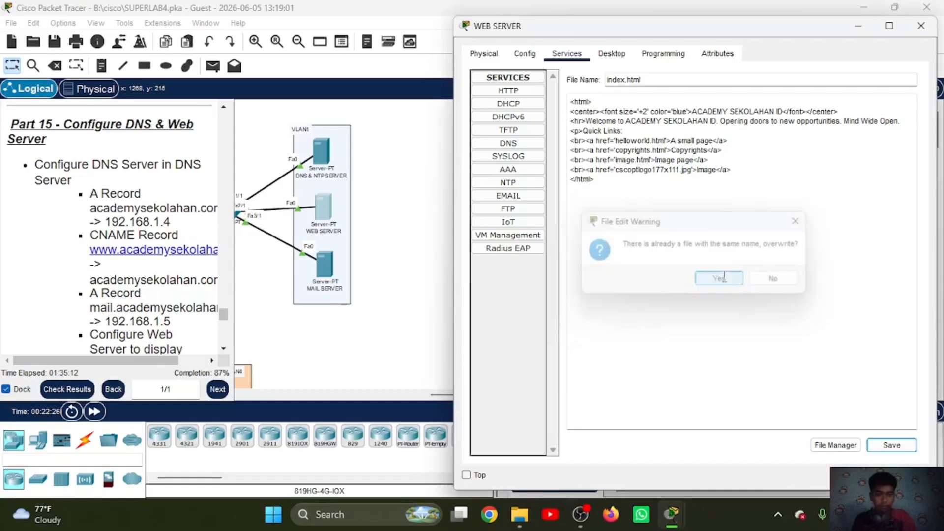
# Step: Set the domain name in the MAIL SERVER's EMAIL service to academysekolahan.com
pyautogui.click(857, 29)
pyautogui.hscroll(-5, 497, 261)
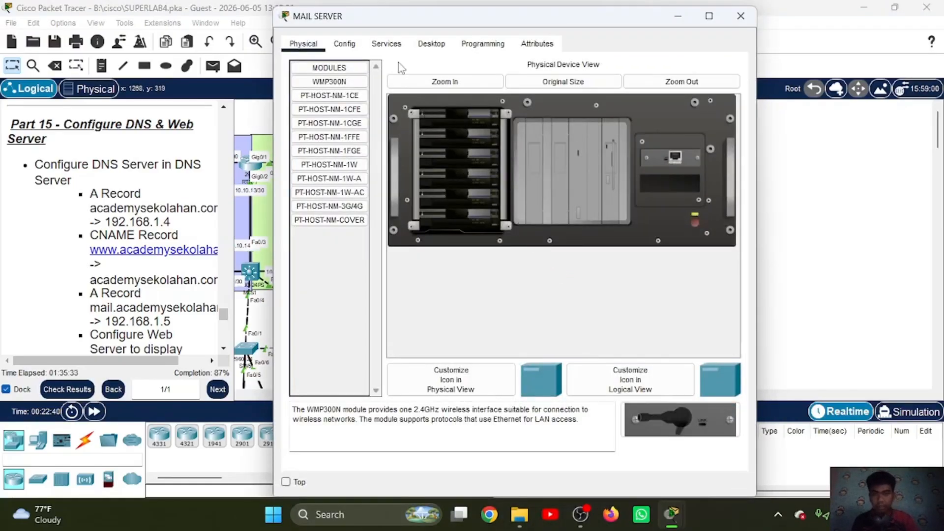
pyautogui.click(387, 49)
pyautogui.click(328, 186)
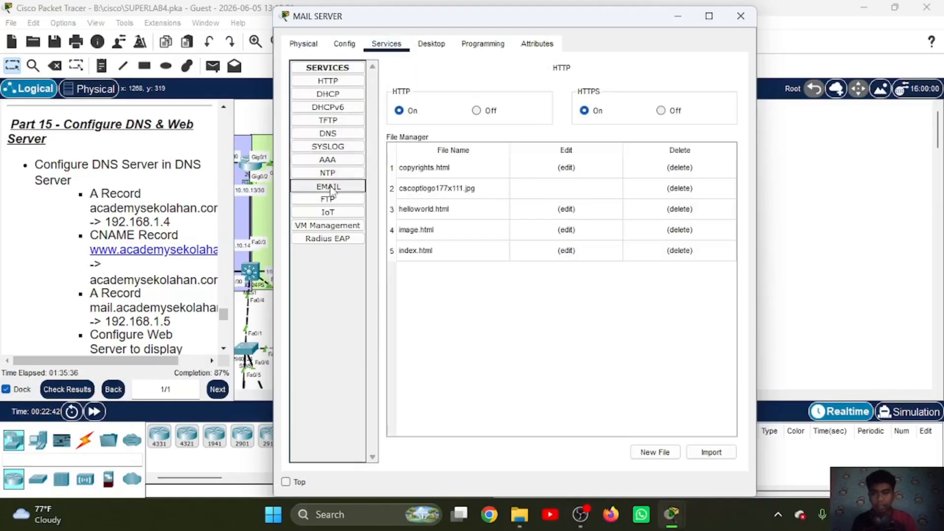
pyautogui.moveTo(457, 25); pyautogui.dragTo(632, 35)
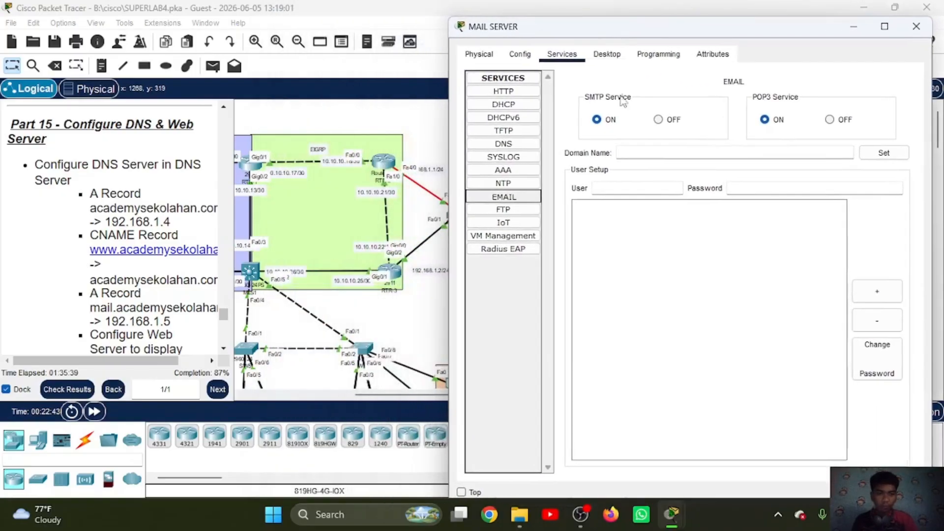
pyautogui.click(637, 151)
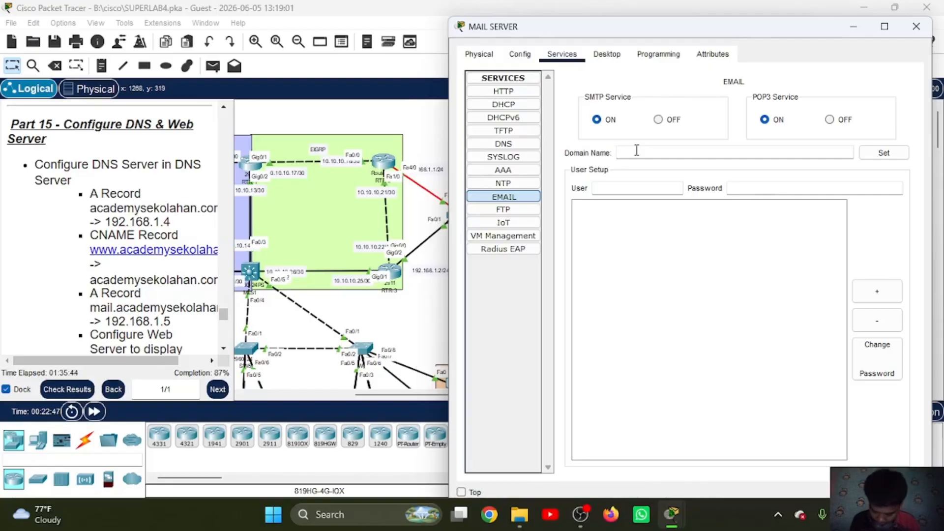
pyautogui.write('academ')
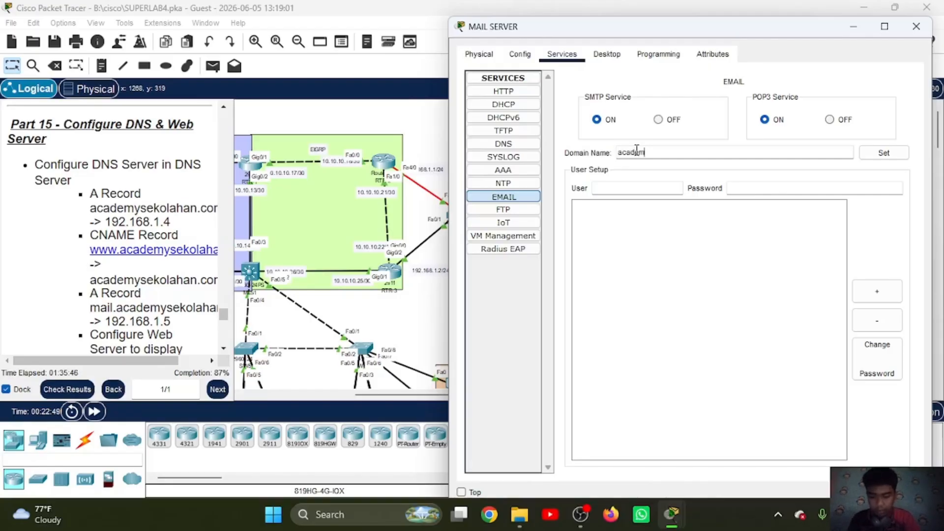
pyautogui.write('ysekolahan.com')
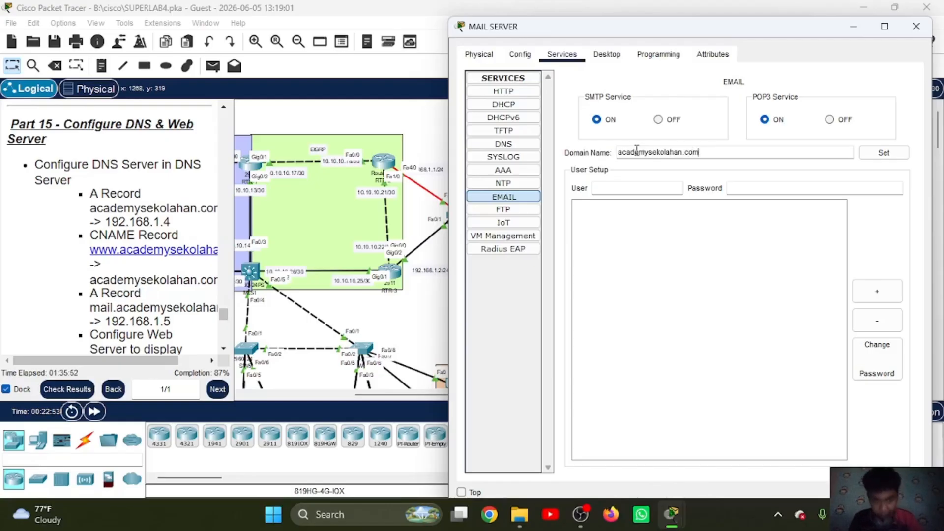
pyautogui.click(884, 152)
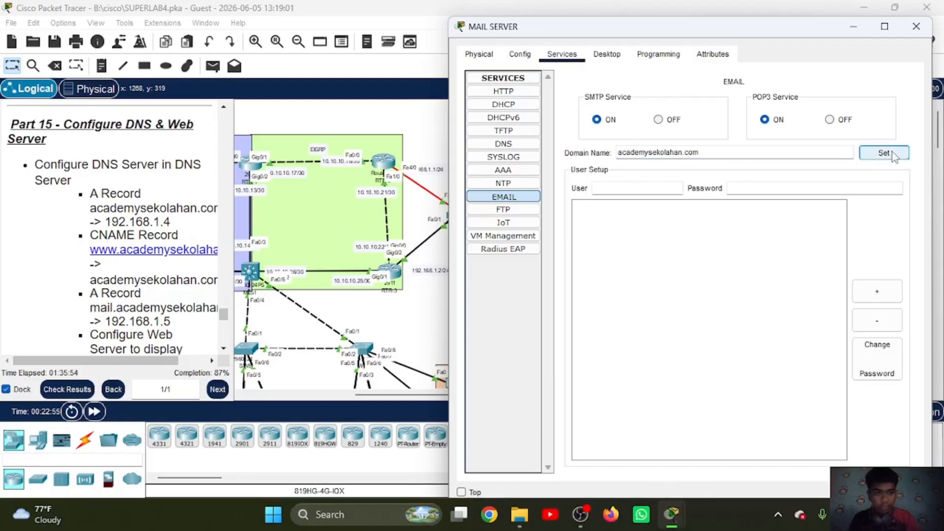
# Step: Add the mail account user1 with its password to the MAIL SERVER's user list
pyautogui.write('user1')
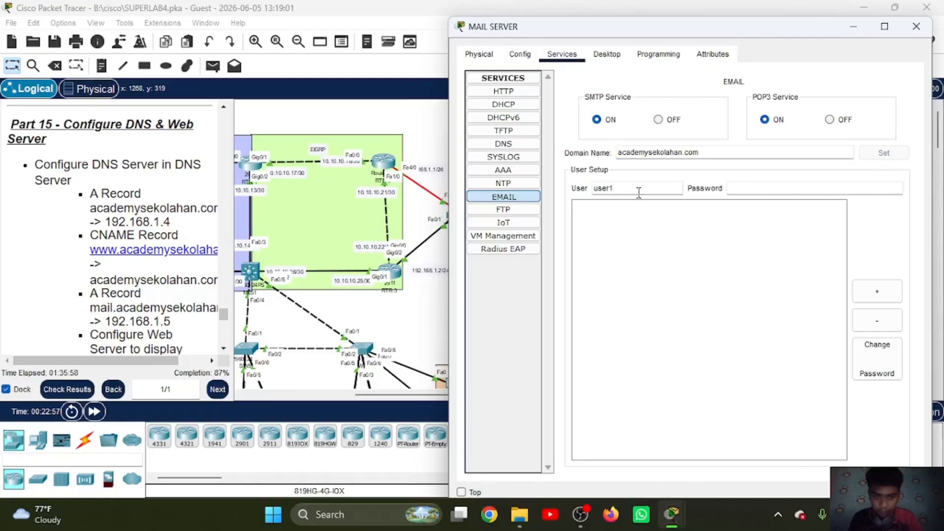
pyautogui.click(746, 185)
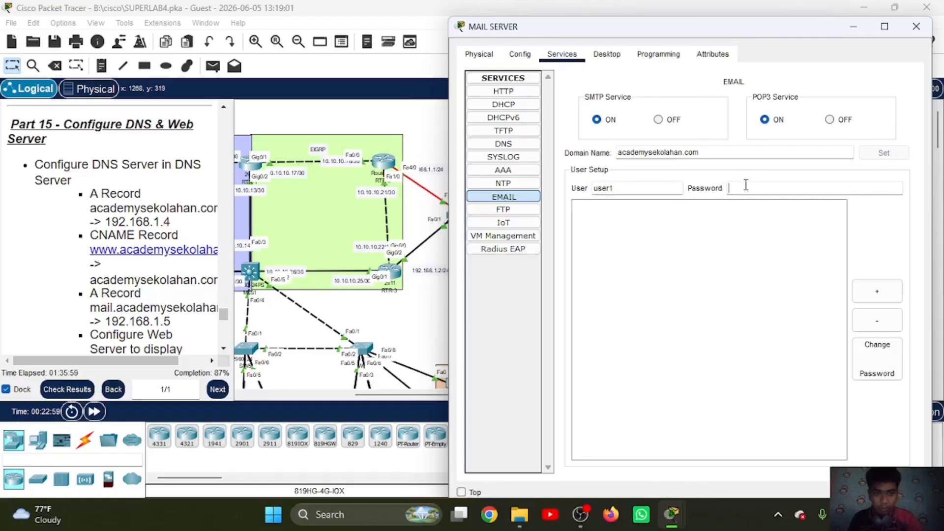
pyautogui.write('123')
pyautogui.click(881, 298)
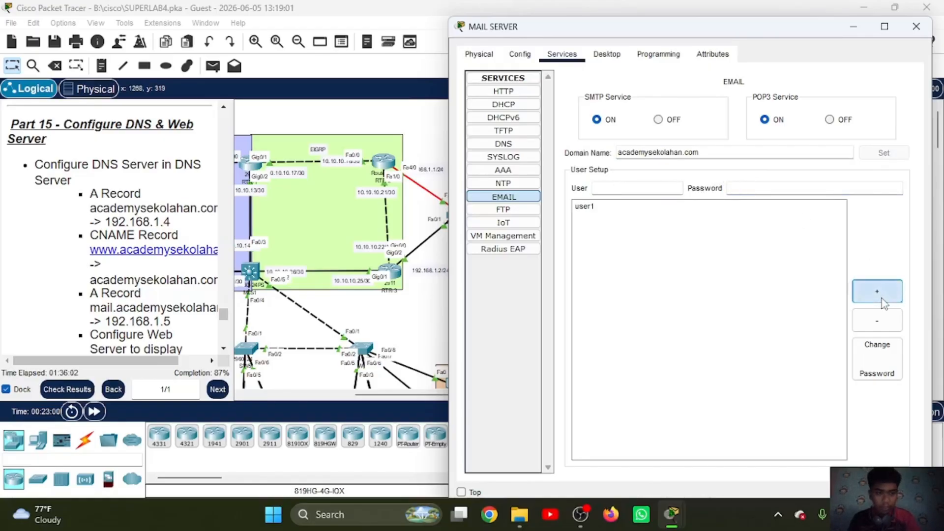
# Step: Add the mail account user2 with its password to the MAIL SERVER's user list
pyautogui.click(630, 187)
pyautogui.write('user2')
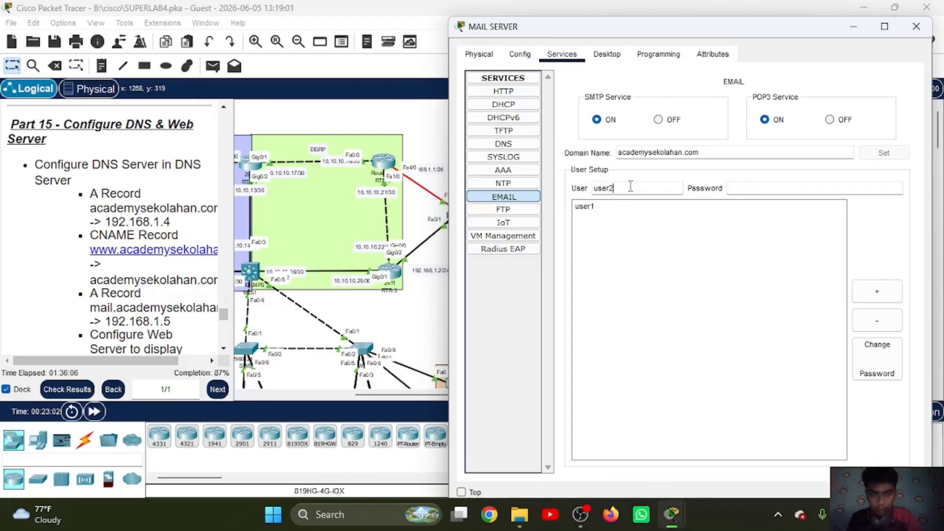
pyautogui.click(744, 184)
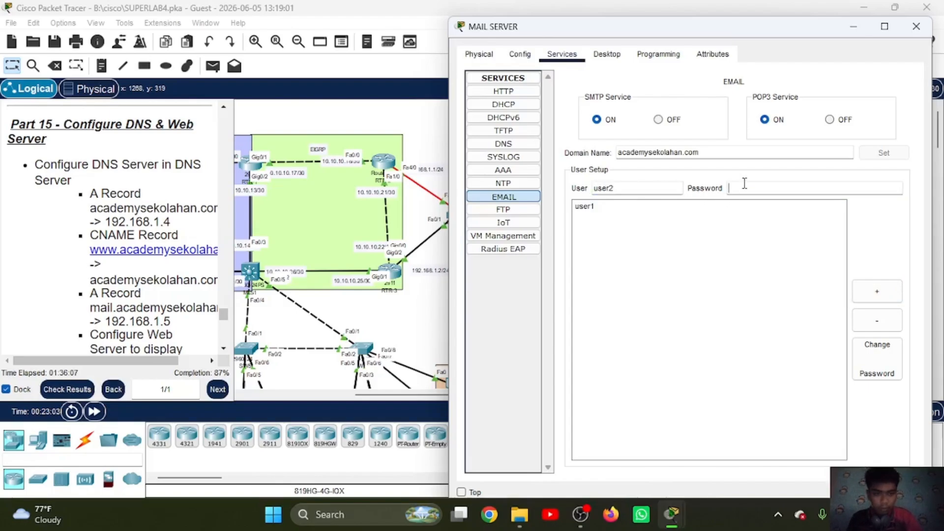
pyautogui.click(875, 292)
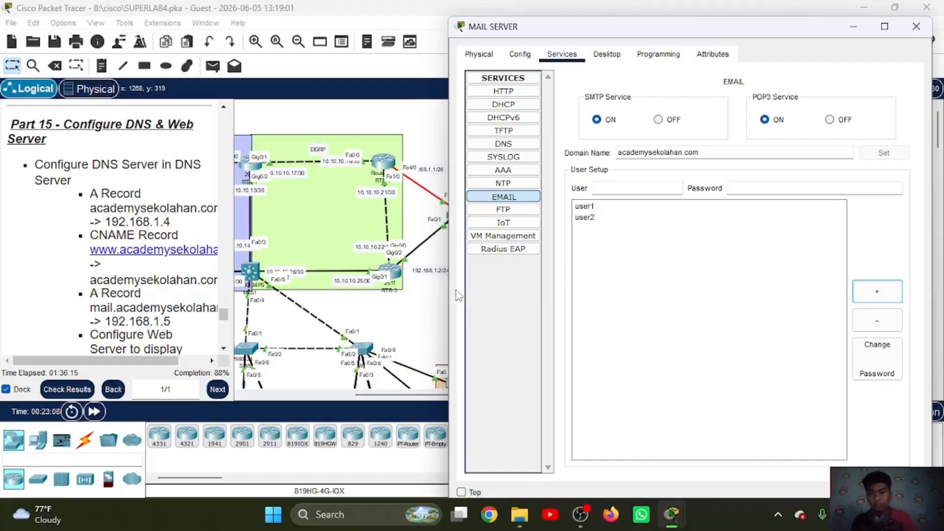
# Step: Open the email client's mail configuration on PC18
pyautogui.click(439, 313)
pyautogui.hscroll(-6, 439, 313)
pyautogui.scroll(-2, 403, 285)
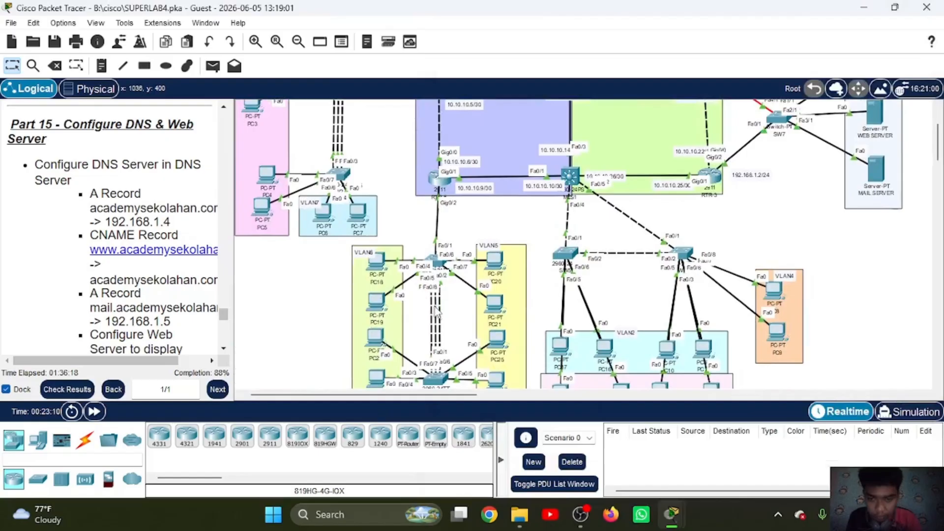
pyautogui.click(373, 265)
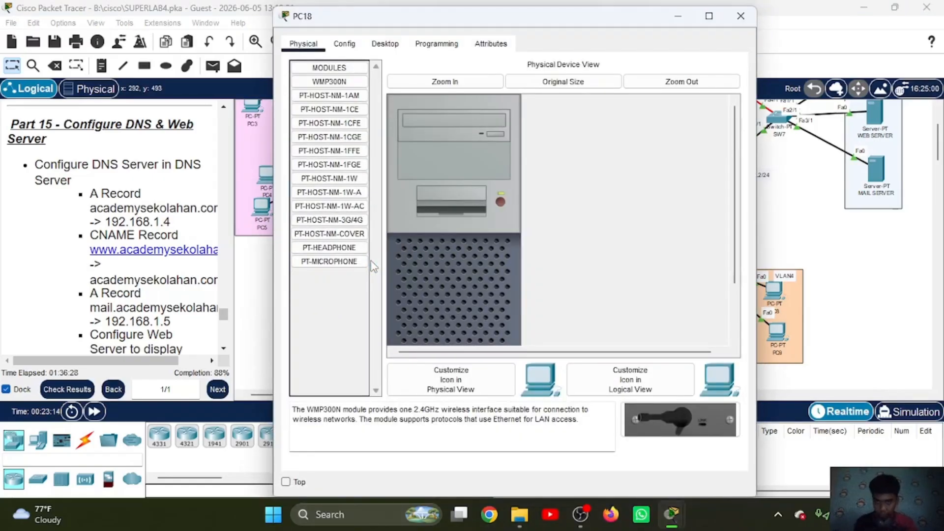
pyautogui.click(383, 45)
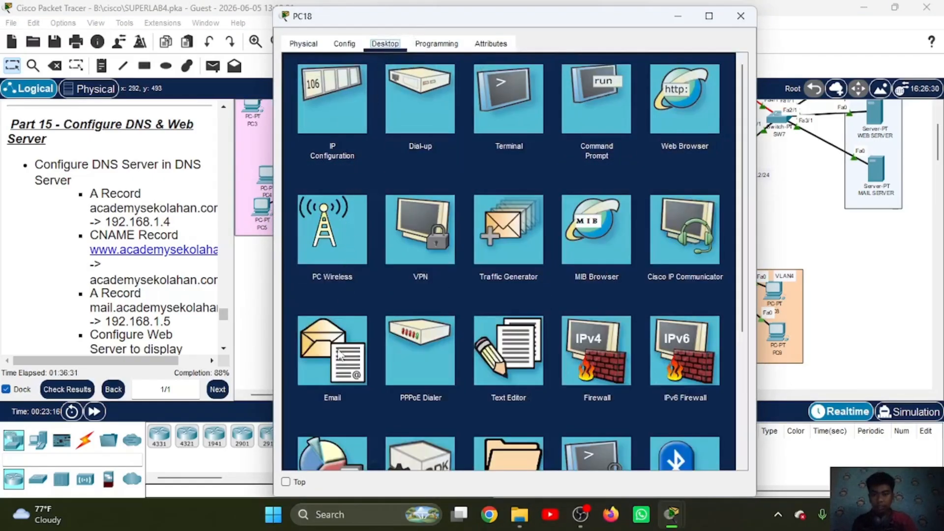
pyautogui.click(338, 366)
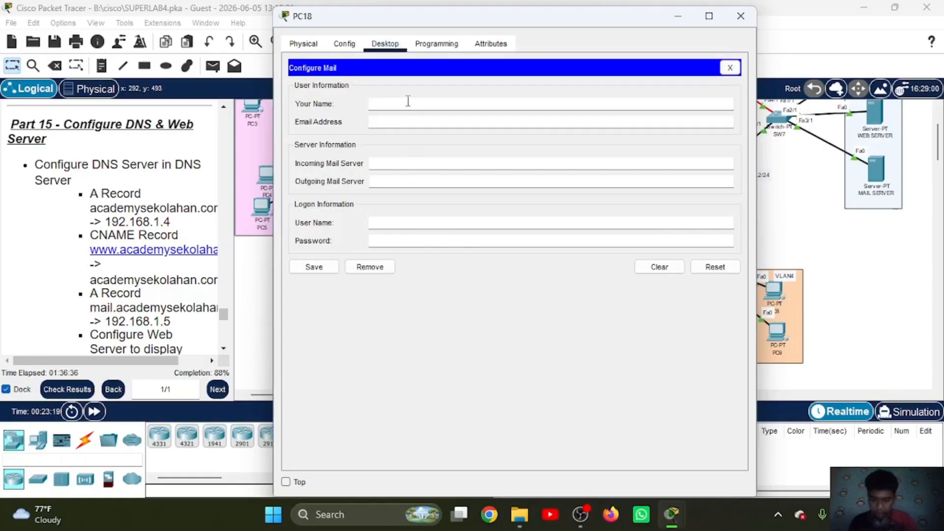
# Step: Set the name in PC18's mail configuration to user1 and fill in that account's email address
pyautogui.write('user1')
pyautogui.click(406, 121)
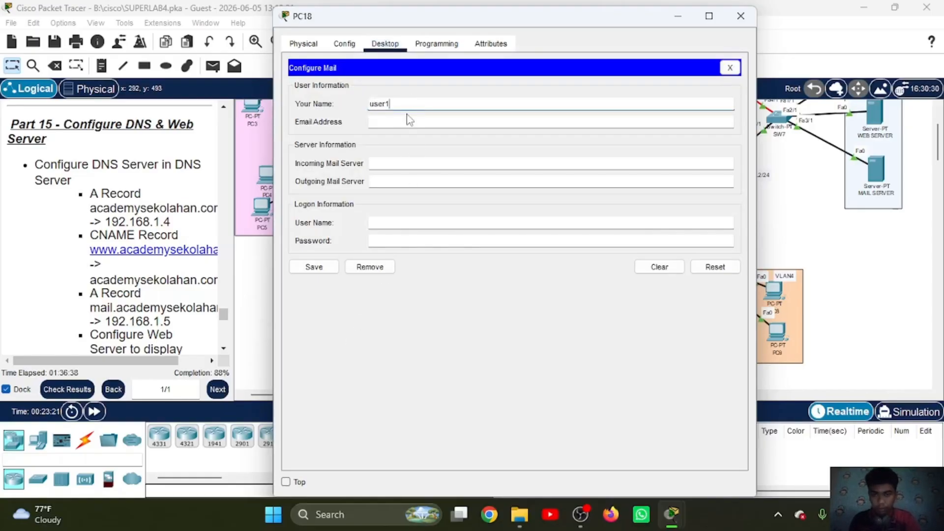
pyautogui.write('user')
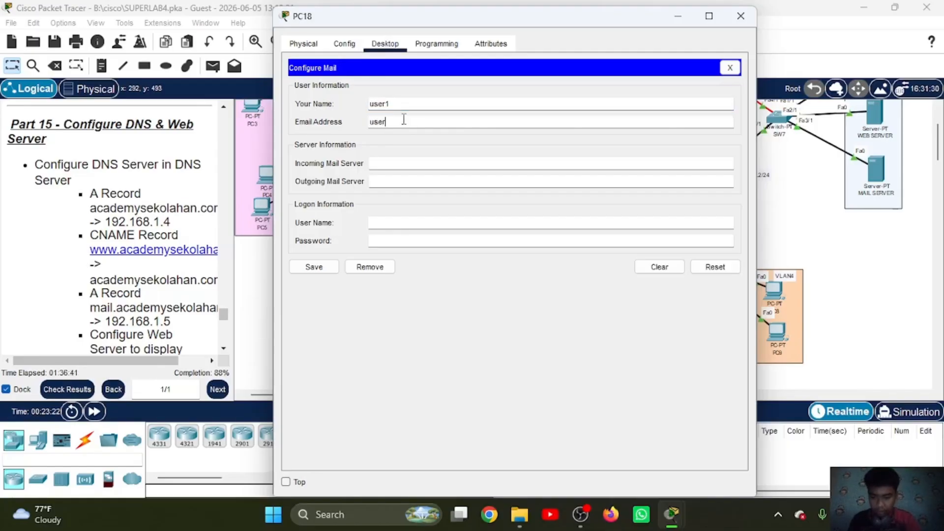
pyautogui.write('1')
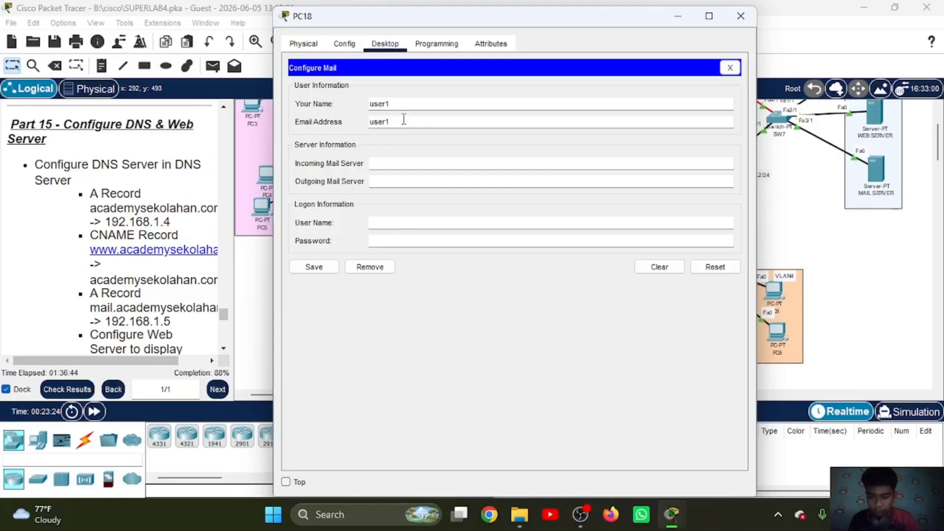
pyautogui.write('@academysekolahan.com')
# Step: Set PC18's incoming mail server to mail.academysekolahan.com
pyautogui.click(400, 163)
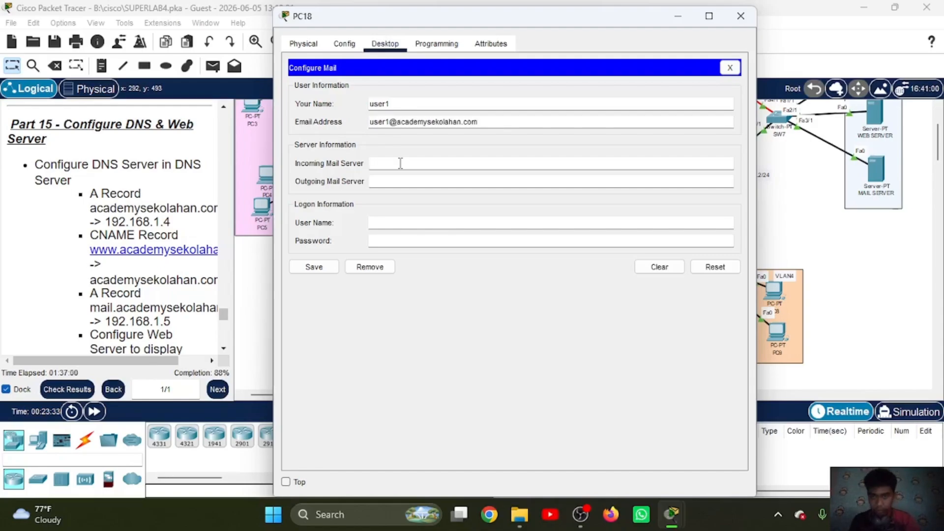
pyautogui.hotkey('ctrl', 'v')
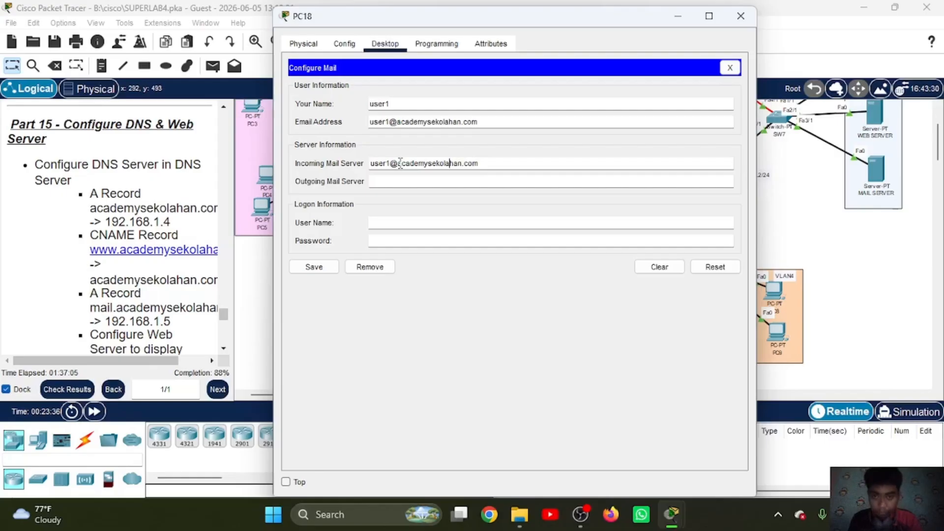
pyautogui.click(401, 163)
pyautogui.press('BackSpace')
pyautogui.press('BackSpace')
pyautogui.press('BackSpace')
pyautogui.press('BackSpace')
pyautogui.press('BackSpace')
pyautogui.press('BackSpace')
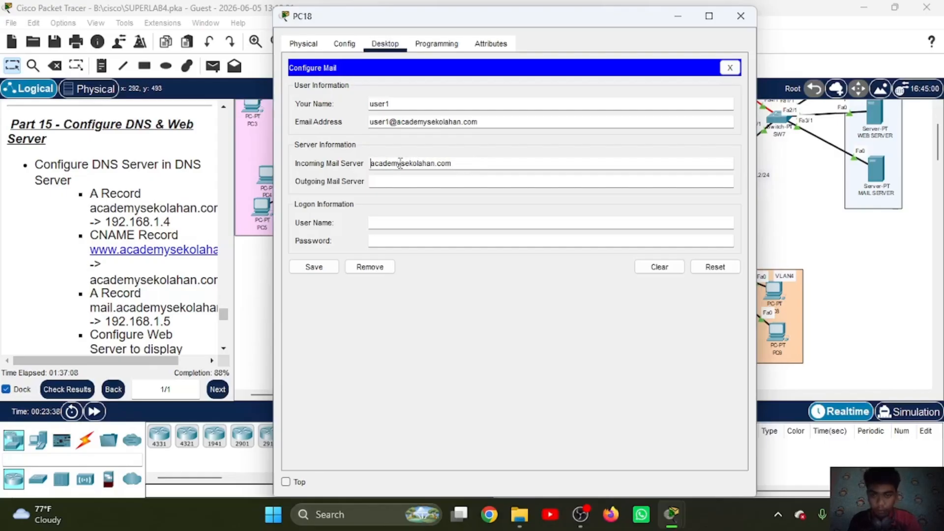
pyautogui.write('mail.')
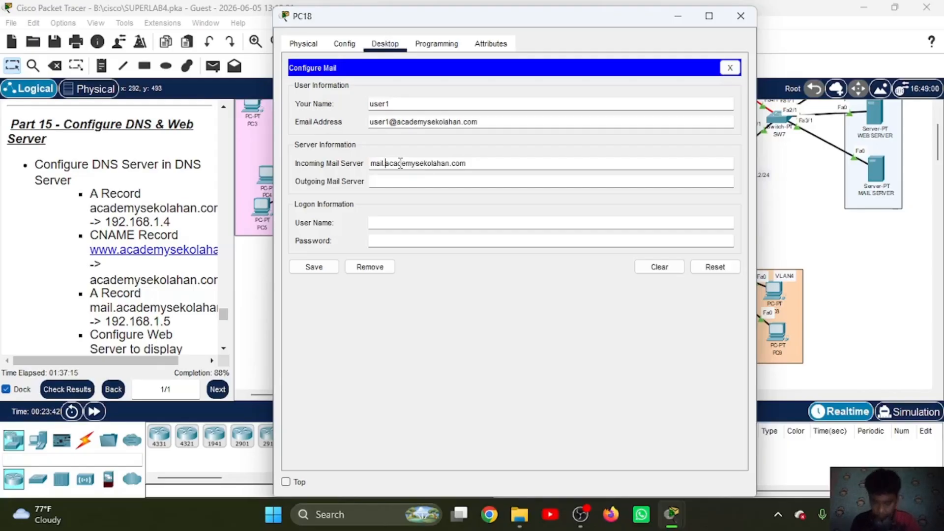
# Step: Set PC18's outgoing mail server to mail.academysekolahan.com
pyautogui.click(393, 180)
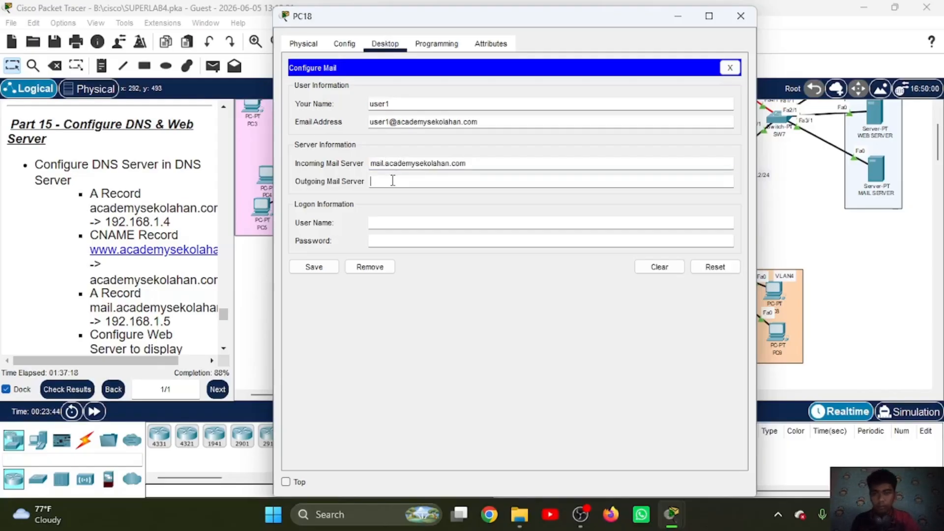
pyautogui.hotkey('ctrl', 'v')
pyautogui.press('Left')
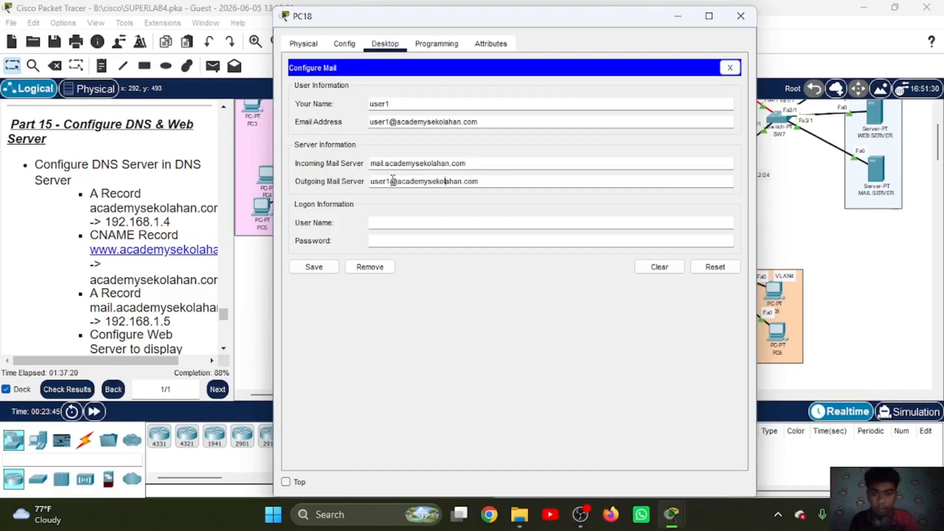
pyautogui.press('Left')
pyautogui.press('BackSpace')
pyautogui.press('Delete')
pyautogui.press('Delete')
pyautogui.press('Delete')
pyautogui.press('Delete')
pyautogui.press('Delete')
pyautogui.write('mail')
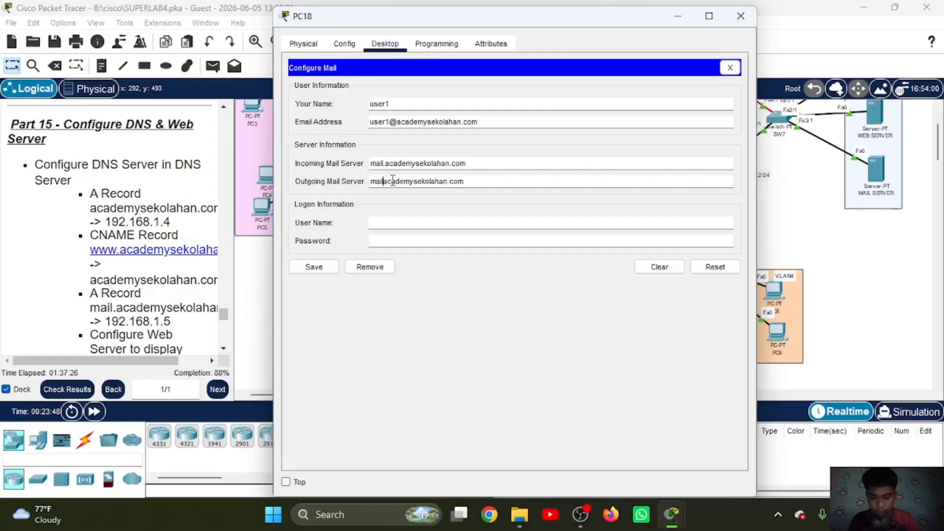
pyautogui.write('.')
# Step: Enter the logon user name user1 and the account password, and save PC18's mail configuration
pyautogui.click(389, 222)
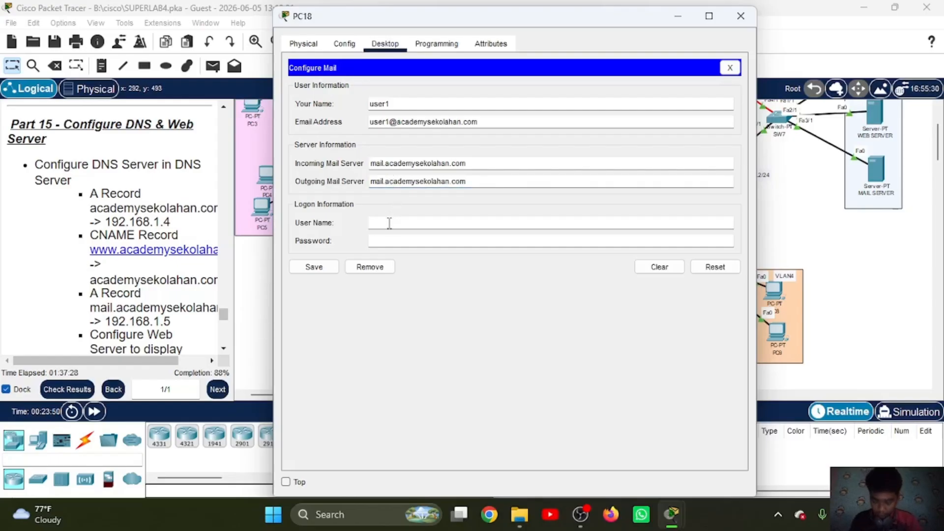
pyautogui.write('user1')
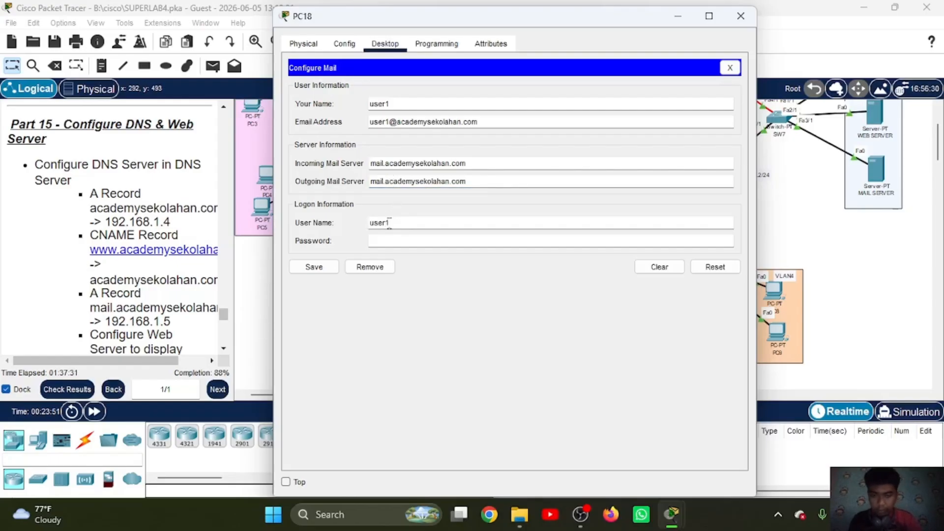
pyautogui.click(387, 245)
pyautogui.write('•••')
pyautogui.click(315, 268)
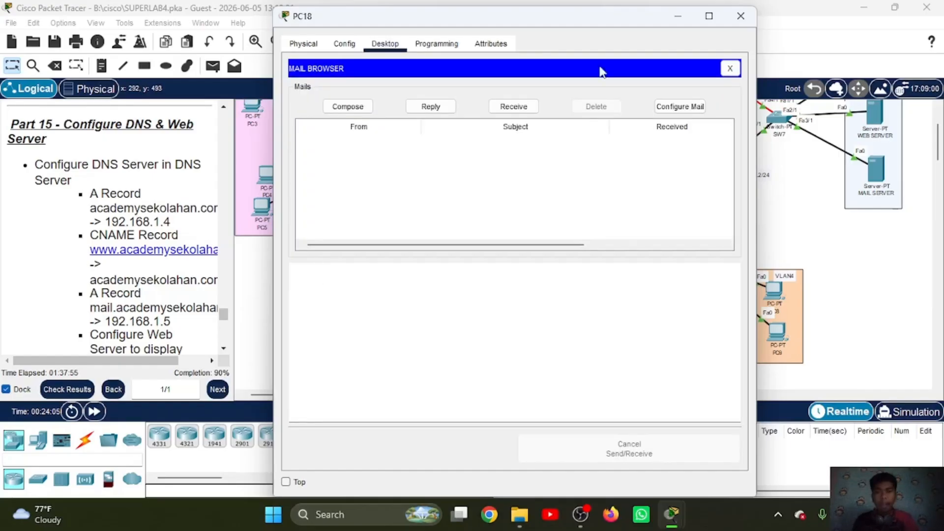
# Step: Switch from PC18 to PC19 and open PC19's email client configuration
pyautogui.click(676, 16)
pyautogui.click(375, 302)
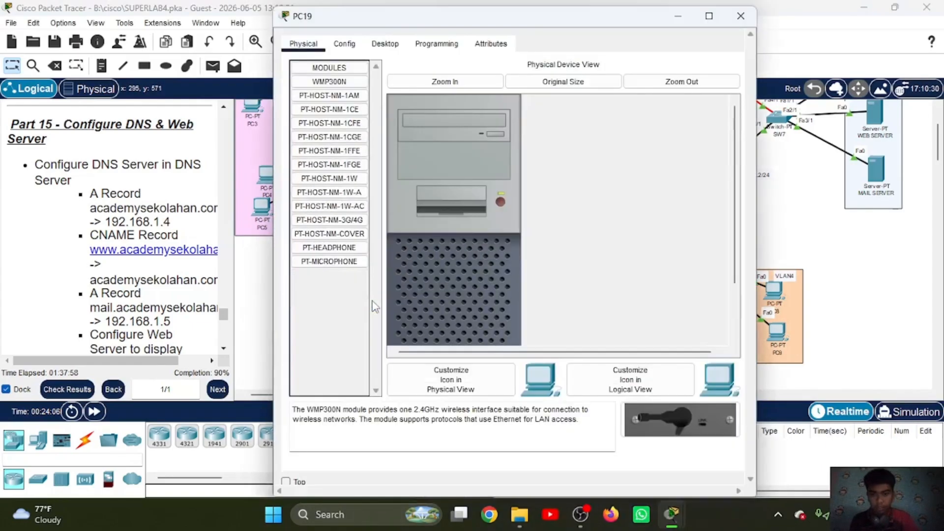
pyautogui.click(685, 23)
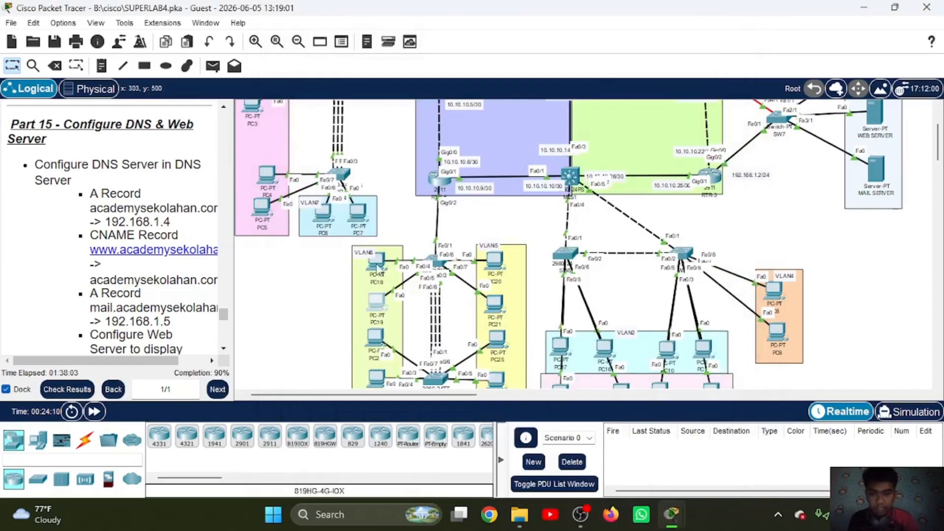
pyautogui.click(376, 266)
pyautogui.click(679, 19)
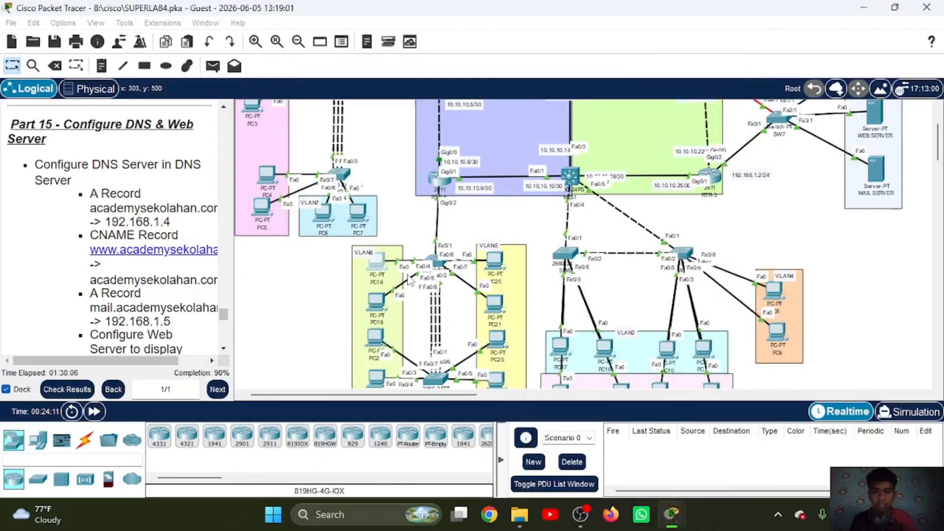
pyautogui.click(375, 301)
pyautogui.click(385, 44)
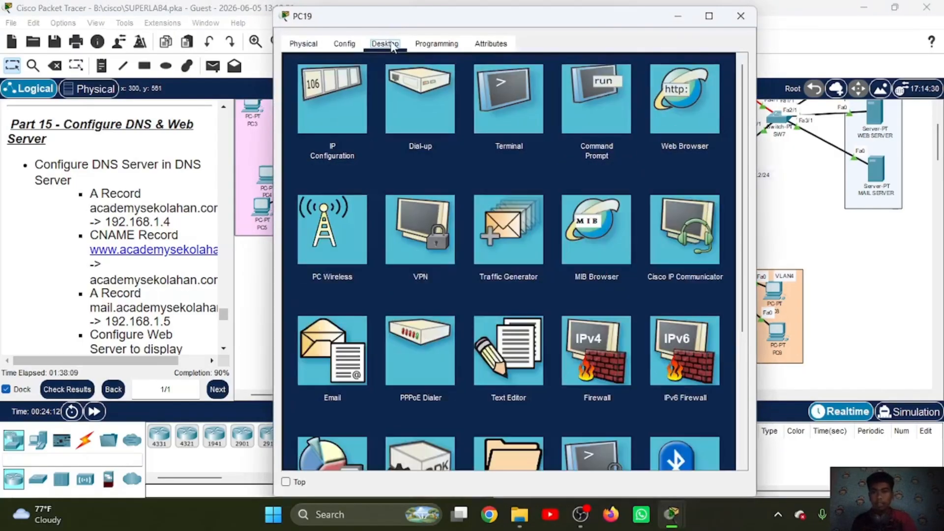
pyautogui.click(344, 353)
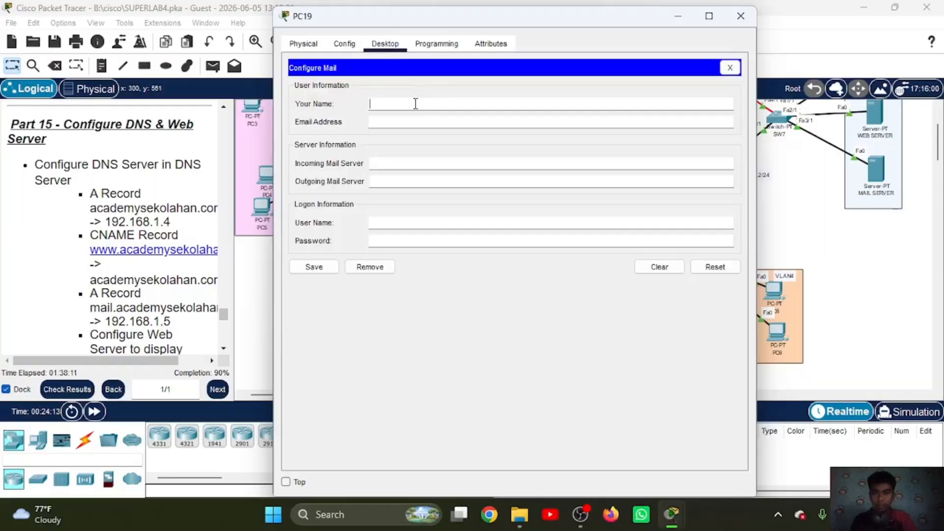
# Step: Set the name in PC19's mail configuration to user2 and fill in that account's email address
pyautogui.click(415, 103)
pyautogui.hotkey('ctrl', 'v')
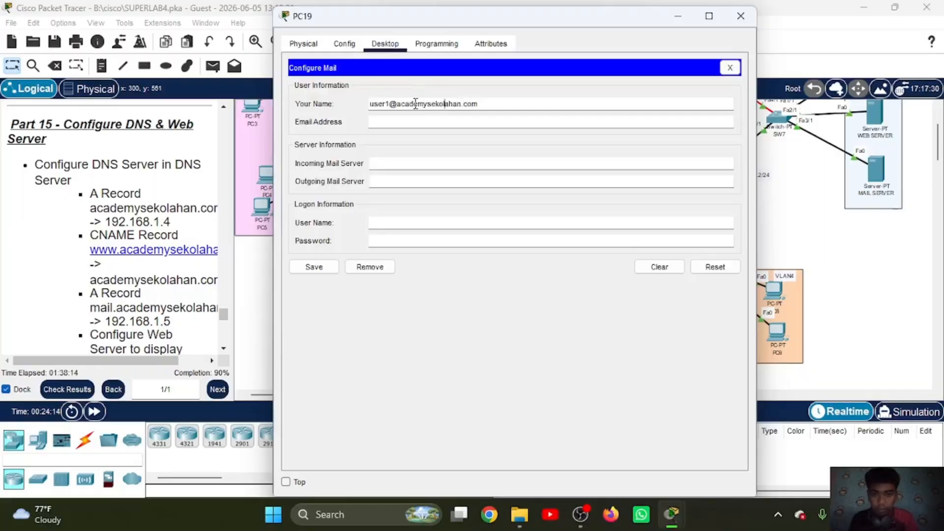
pyautogui.press('BackSpace')
pyautogui.write('2')
pyautogui.hotkey('ctrl', 'a')
pyautogui.hotkey('ctrl', 'c')
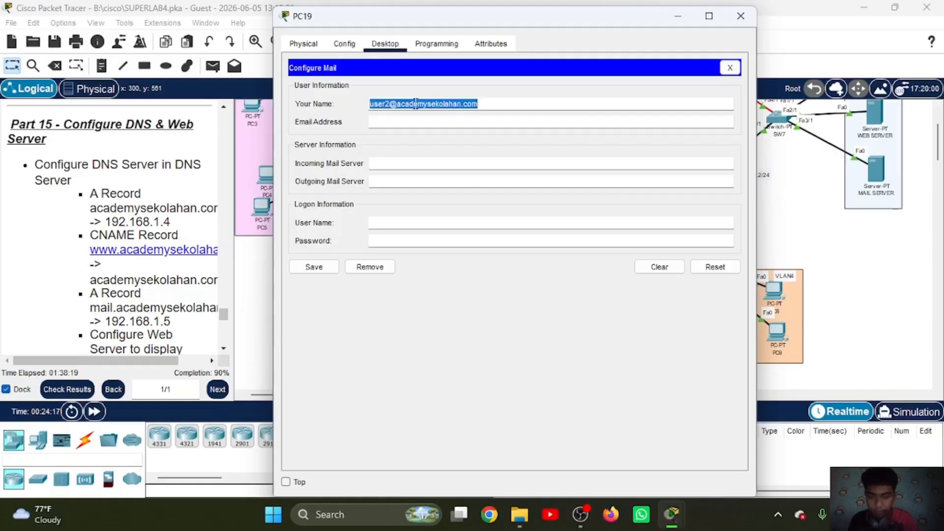
pyautogui.click(489, 104)
pyautogui.press('BackSpace')
pyautogui.press('BackSpace')
pyautogui.press('BackSpace')
pyautogui.press('BackSpace')
pyautogui.press('BackSpace')
pyautogui.press('BackSpace')
pyautogui.press('BackSpace')
pyautogui.press('BackSpace')
pyautogui.press('BackSpace')
pyautogui.press('BackSpace')
pyautogui.press('BackSpace')
pyautogui.press('BackSpace')
pyautogui.press('BackSpace')
pyautogui.press('BackSpace')
pyautogui.press('BackSpace')
pyautogui.press('BackSpace')
pyautogui.press('BackSpace')
pyautogui.press('BackSpace')
pyautogui.press('BackSpace')
pyautogui.press('BackSpace')
pyautogui.press('BackSpace')
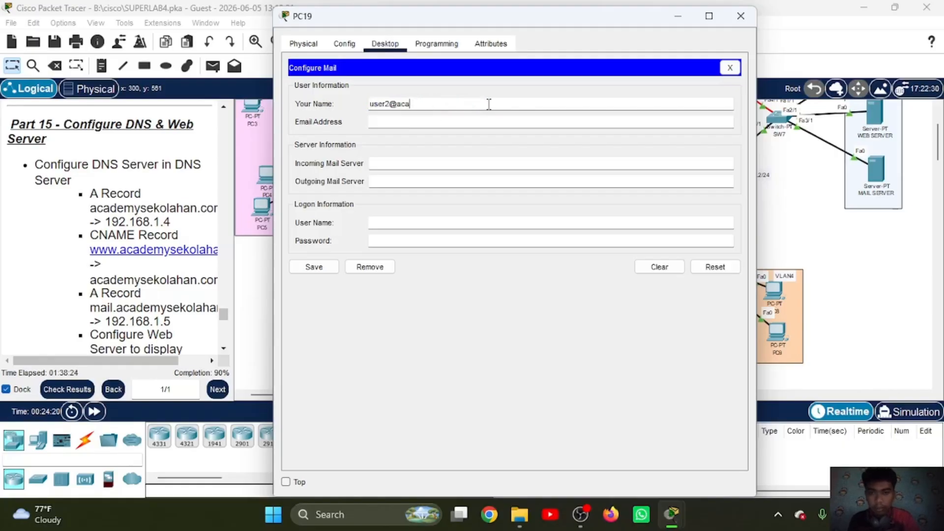
pyautogui.click(470, 117)
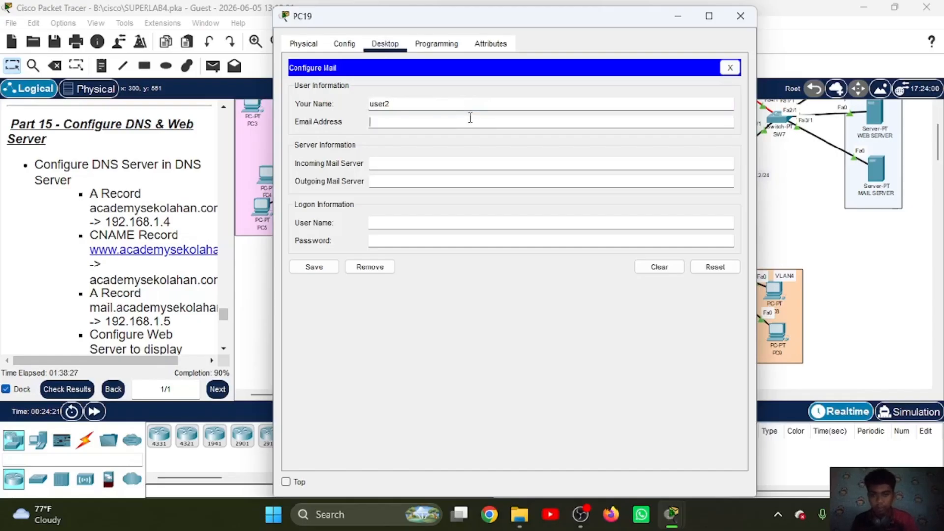
pyautogui.hotkey('ctrl', 'v')
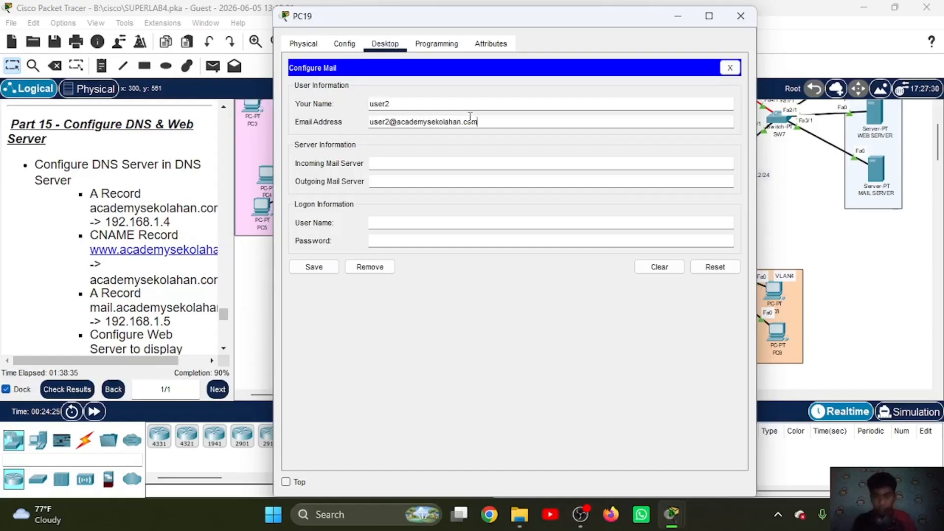
# Step: Set PC19's incoming mail server to mail.academysekolahan.com
pyautogui.click(445, 159)
pyautogui.hotkey('ctrl', 'v')
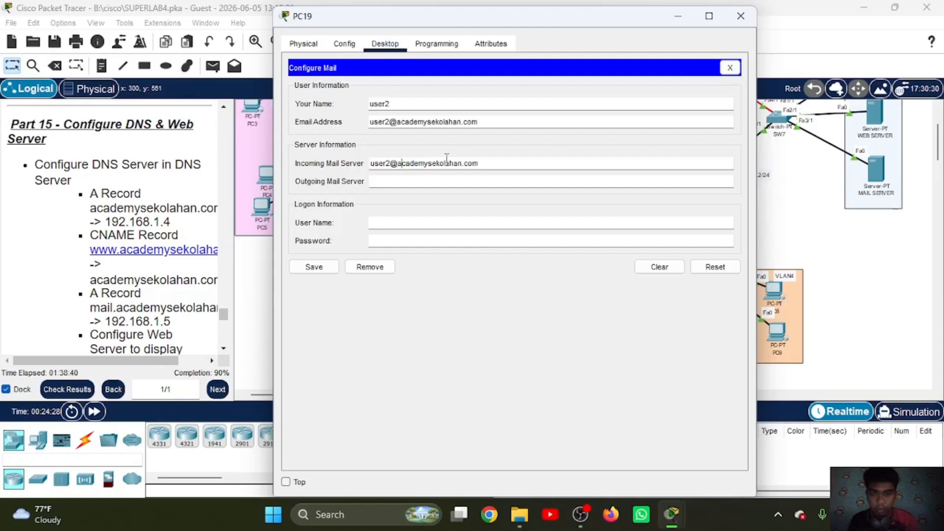
pyautogui.press('BackSpace')
pyautogui.press('BackSpace')
pyautogui.press('BackSpace')
pyautogui.press('BackSpace')
pyautogui.press('BackSpace')
pyautogui.press('BackSpace')
pyautogui.write('mail')
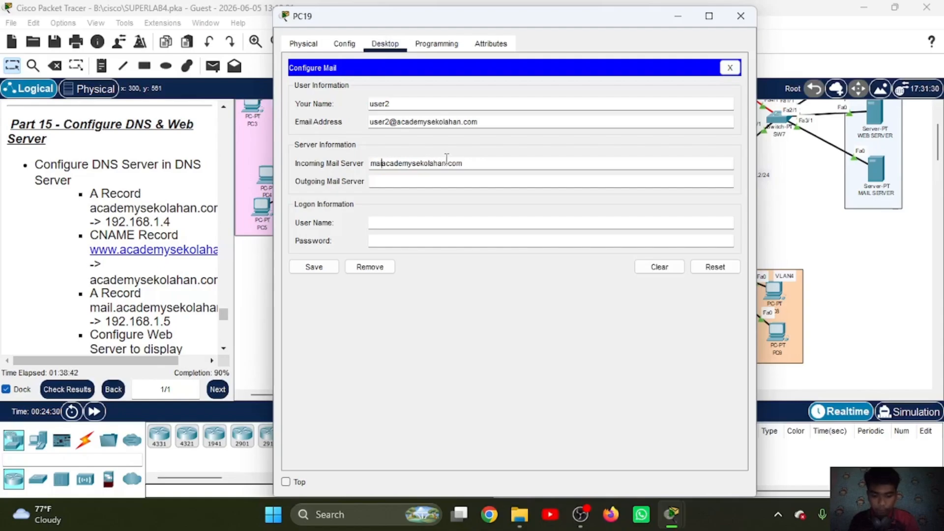
pyautogui.write('.')
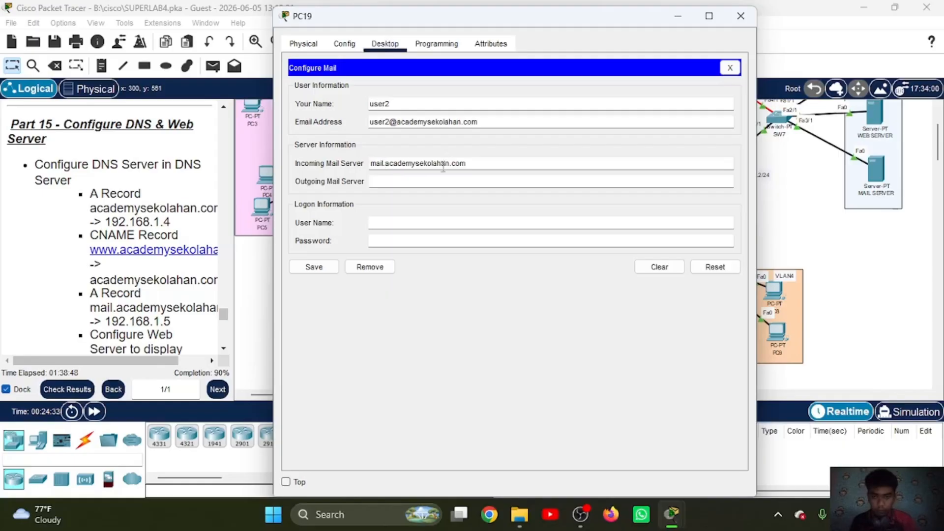
# Step: Set PC19's outgoing mail server to mail.academysekolahan.com
pyautogui.click(431, 186)
pyautogui.hotkey('ctrl', 'v')
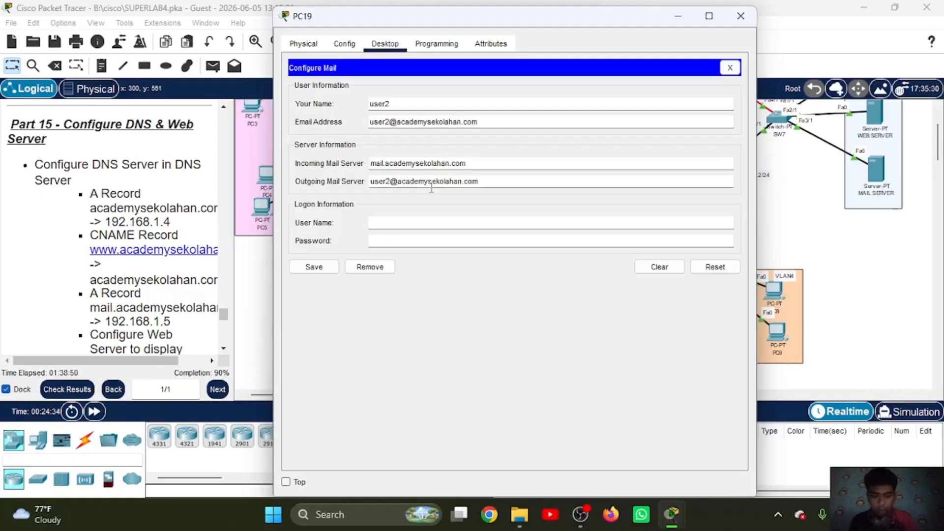
pyautogui.press('Left')
pyautogui.press('Left')
pyautogui.press('Left')
pyautogui.press('Left')
pyautogui.press('Left')
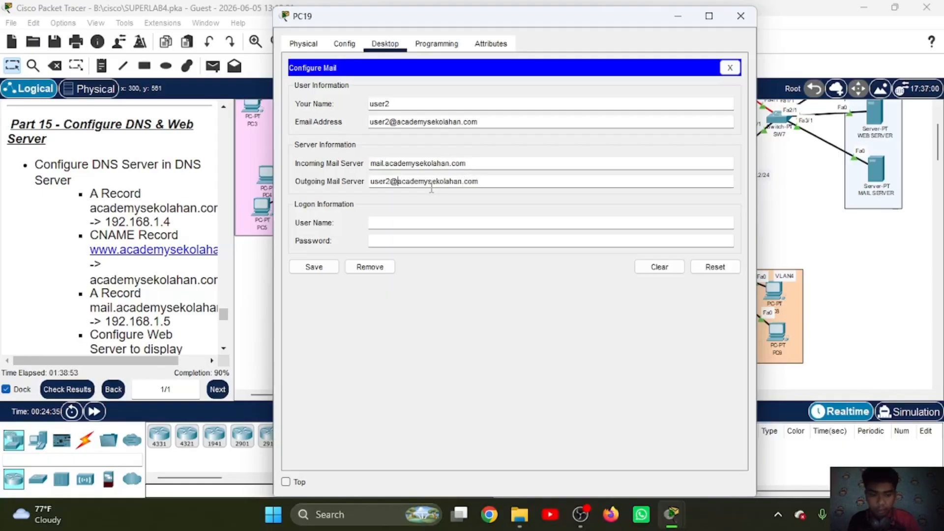
pyautogui.press('BackSpace')
pyautogui.press('BackSpace')
pyautogui.press('BackSpace')
pyautogui.press('BackSpace')
pyautogui.press('BackSpace')
pyautogui.press('BackSpace')
pyautogui.write('mail.')
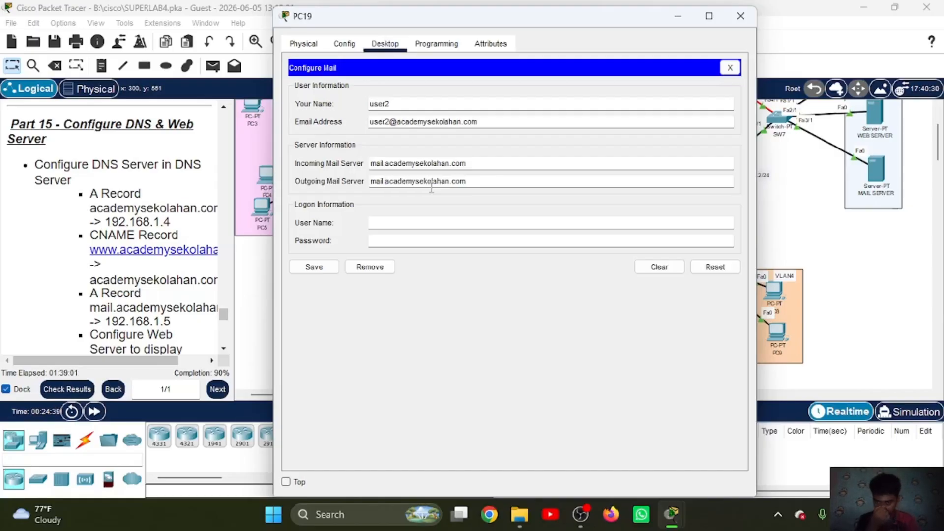
# Step: Enter the logon user name user2 and the account password, and save PC19's mail configuration
pyautogui.click(418, 224)
pyautogui.write('use')
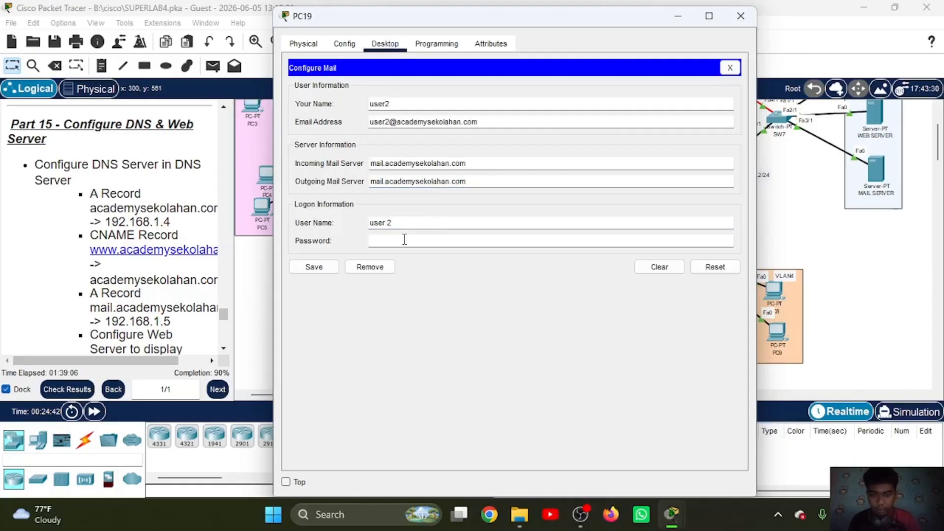
pyautogui.write('r 2')
pyautogui.press('BackSpace')
pyautogui.click(393, 241)
pyautogui.write('1')
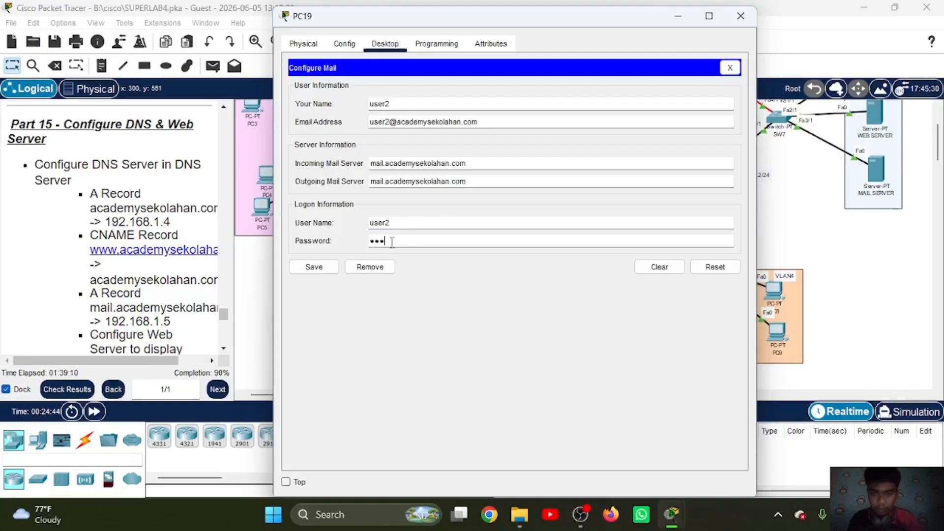
pyautogui.click(322, 269)
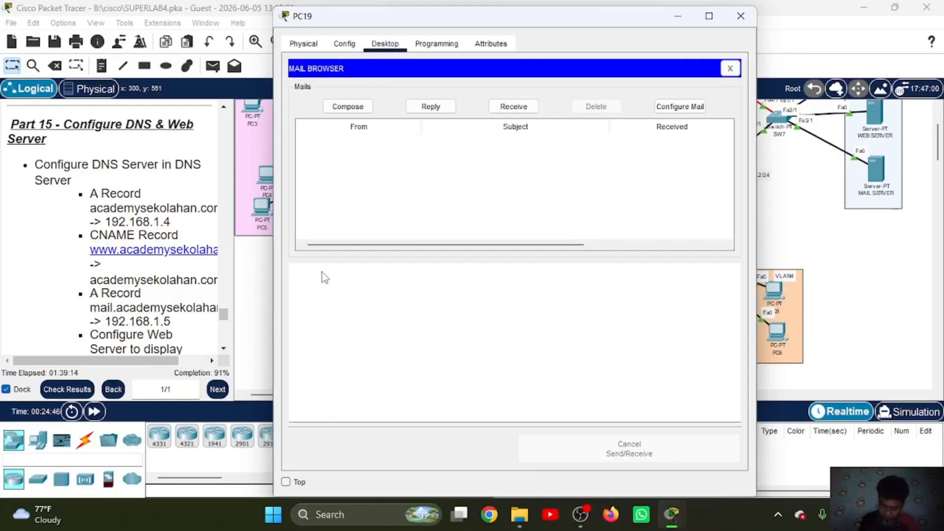
# Step: Compose a new mail on PC19 and address it to user1's email address
pyautogui.click(347, 108)
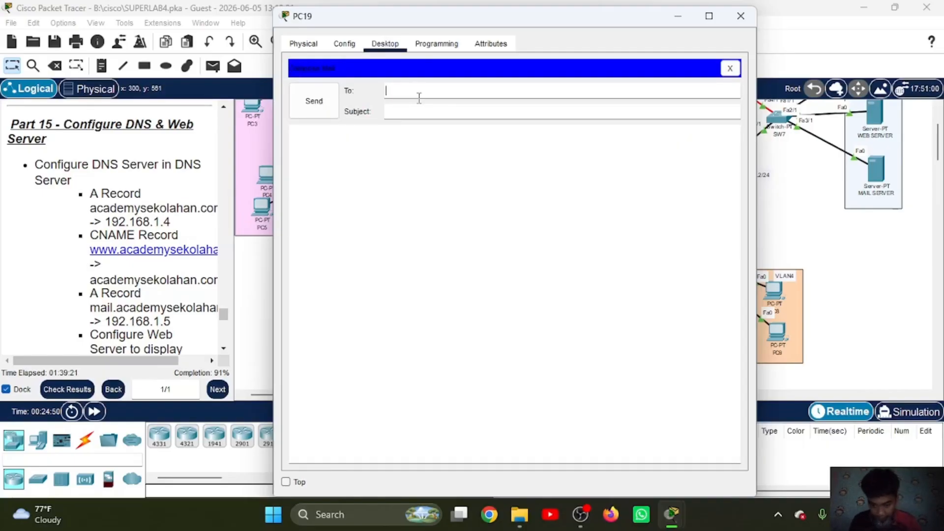
pyautogui.hotkey('ctrl', 'v')
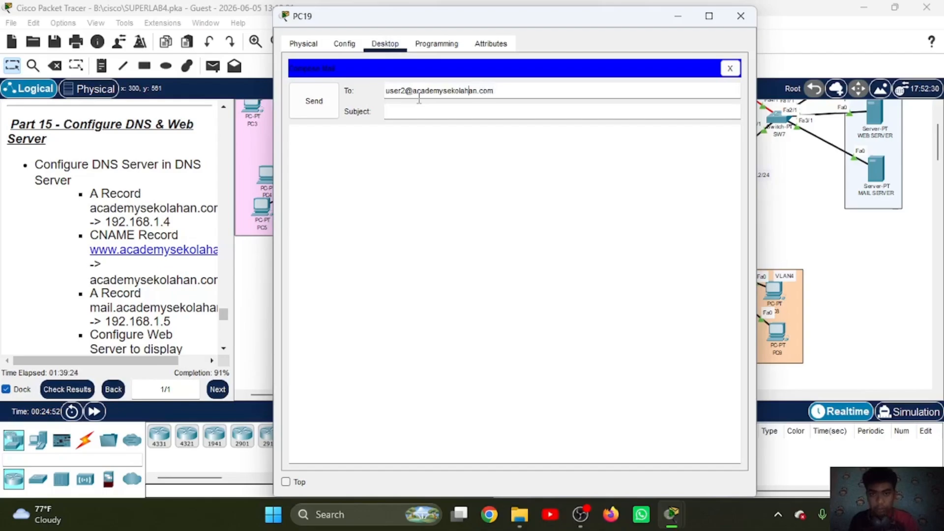
pyautogui.press('BackSpace')
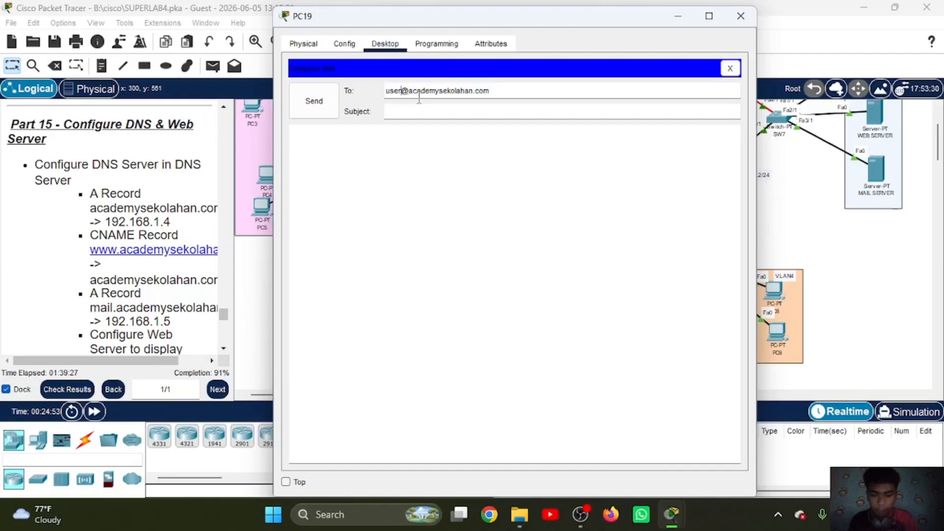
pyautogui.write('1')
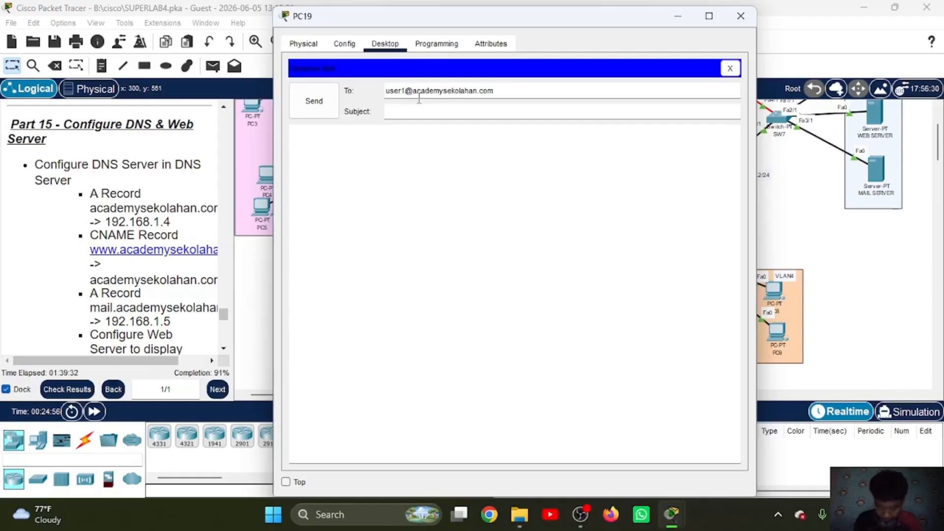
# Step: Give the mail the subject HAI and the message text HAI!, and send it
pyautogui.click(417, 111)
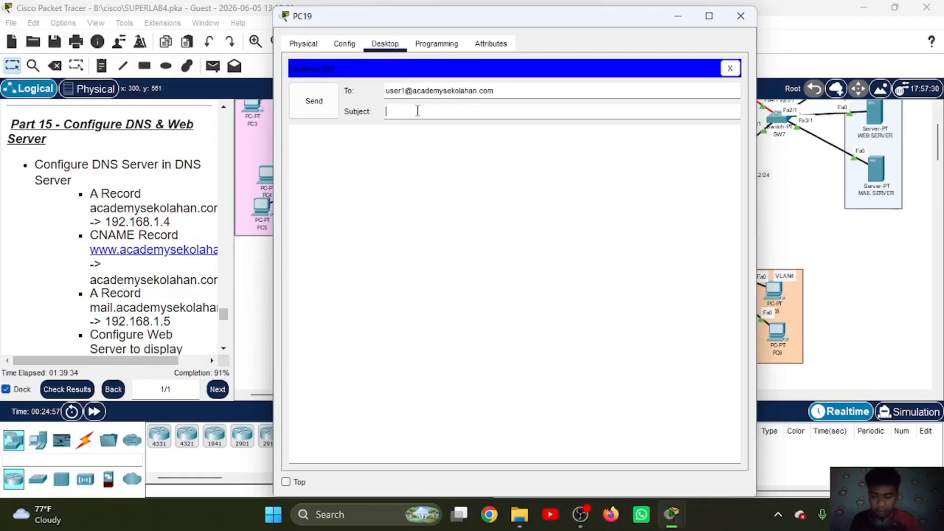
pyautogui.write('HAI')
pyautogui.click(398, 141)
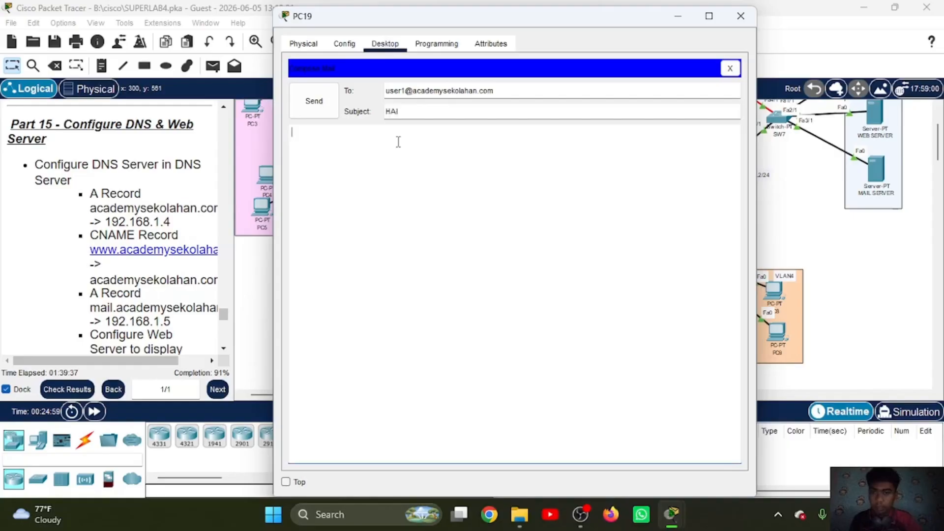
pyautogui.write('HAI')
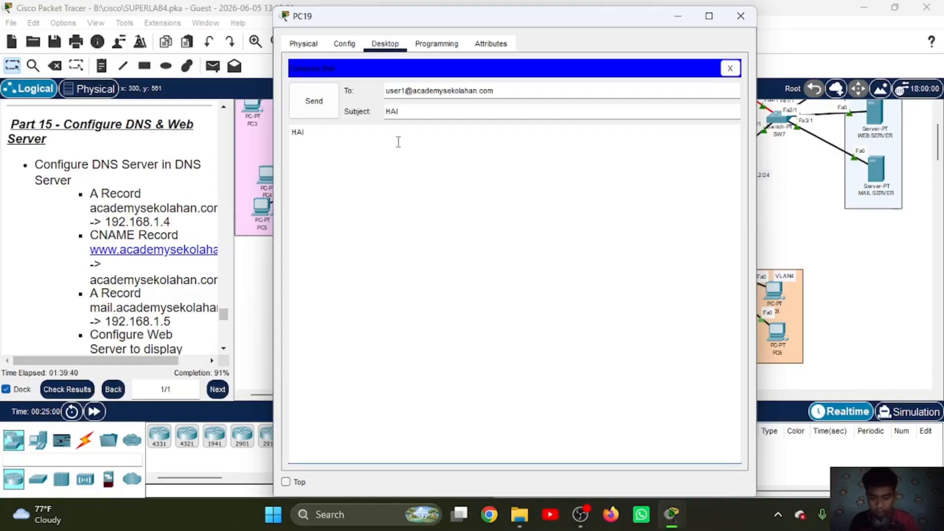
pyautogui.write('!')
pyautogui.click(315, 104)
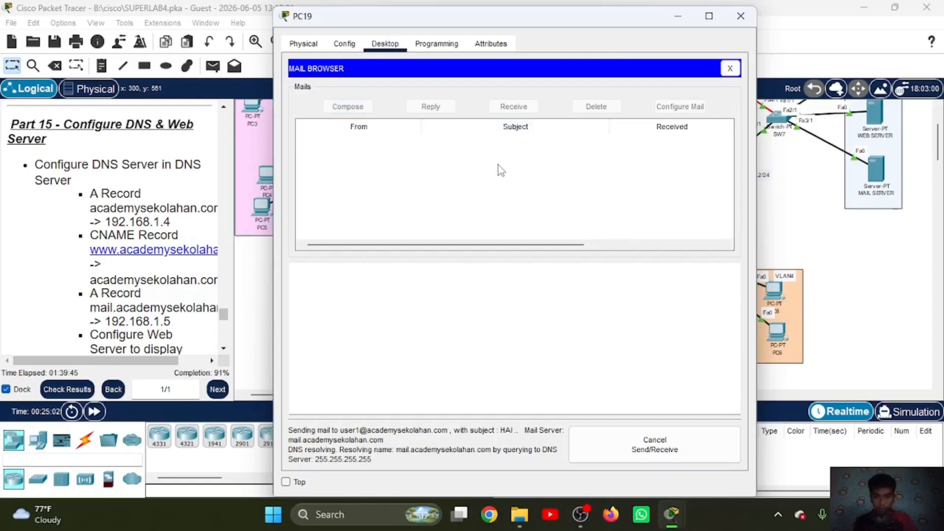
# Step: Return to PC18's mail browser and receive its incoming mail
pyautogui.click(677, 18)
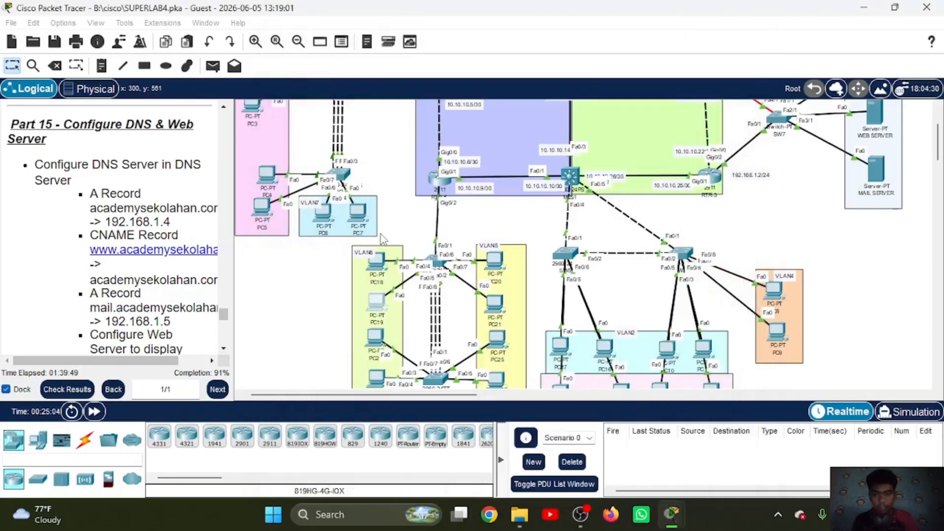
pyautogui.click(378, 270)
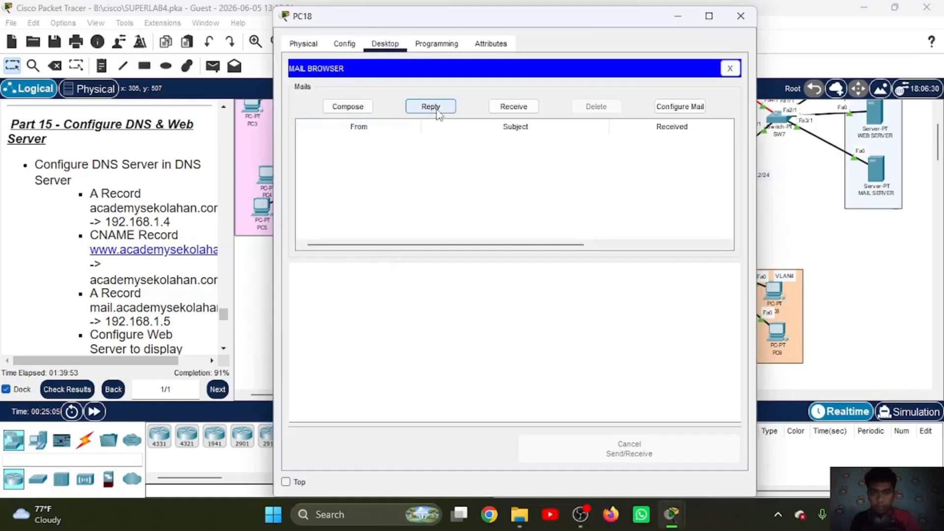
pyautogui.click(500, 112)
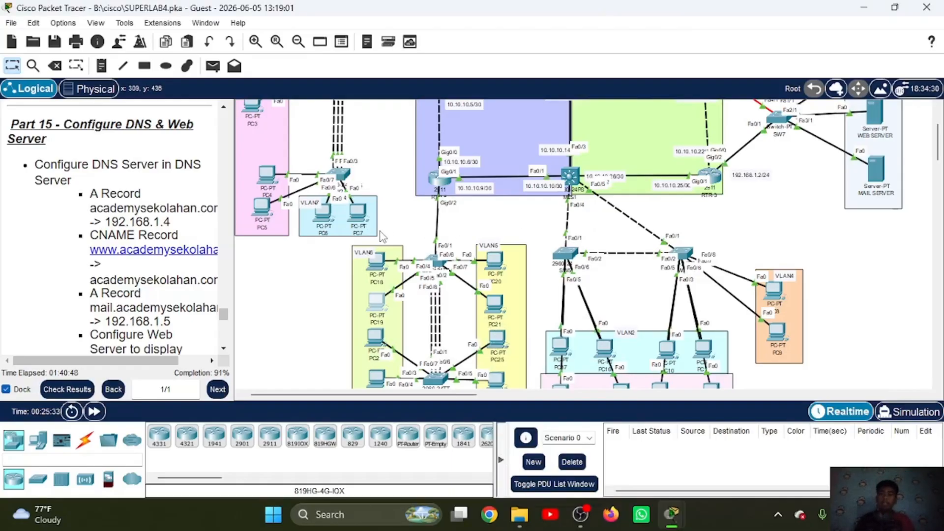
# Step: Read the lab instructions for Part 16 and Part 17, and open RTR-2's command line
pyautogui.scroll(-10, 158, 241)
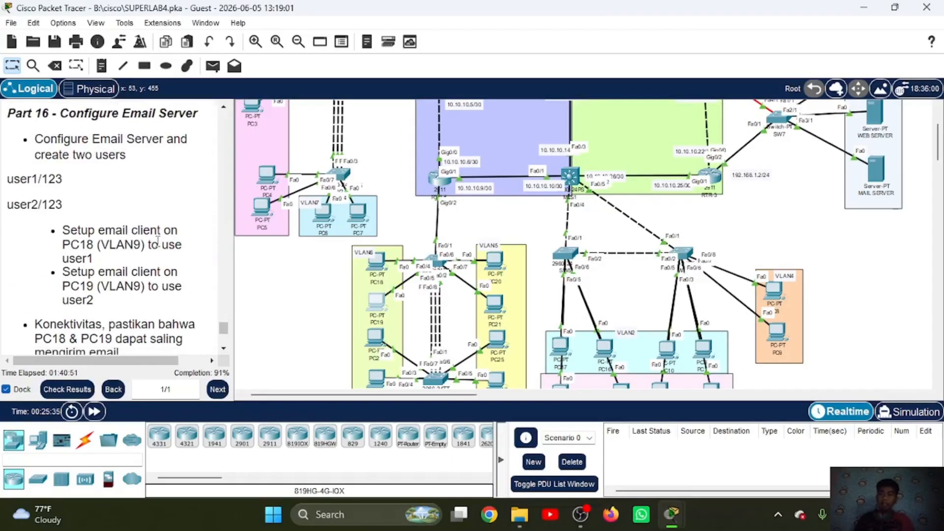
pyautogui.scroll(5, 157, 241)
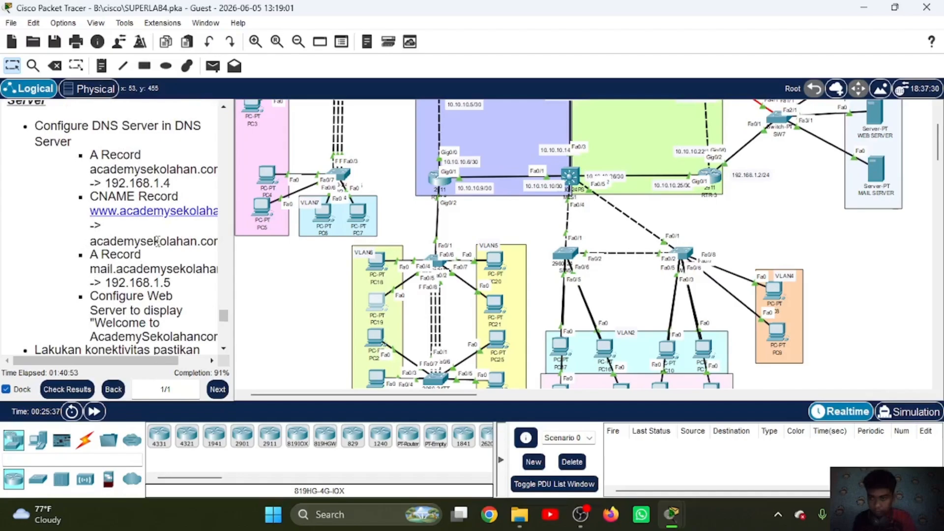
pyautogui.scroll(-10, 158, 240)
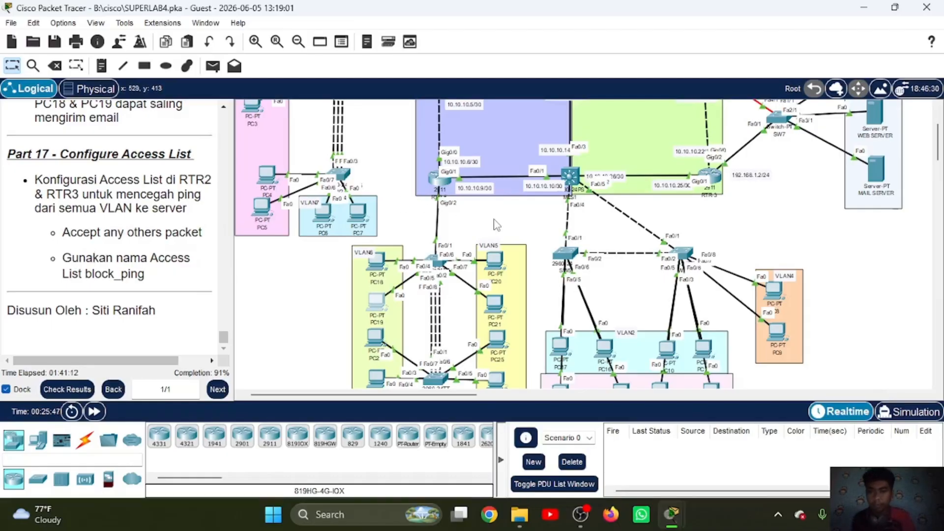
pyautogui.scroll(3, 497, 211)
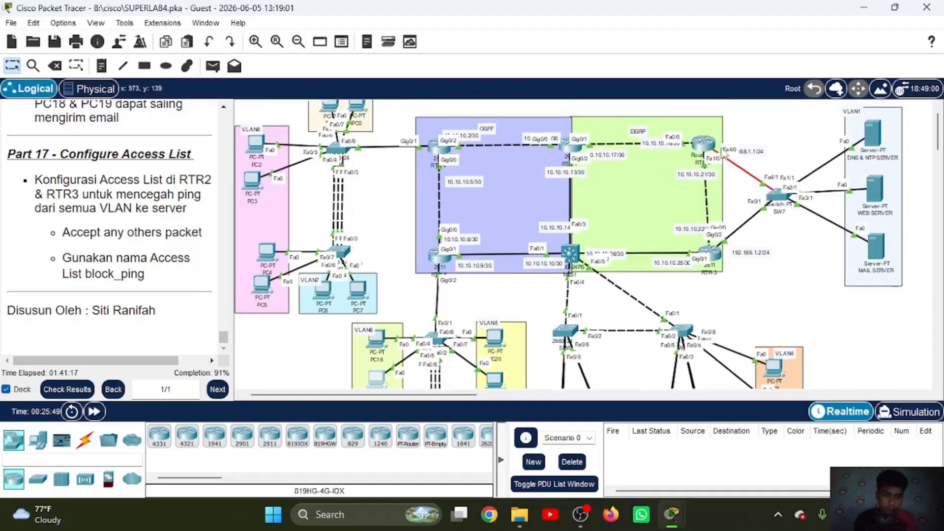
pyautogui.click(704, 143)
pyautogui.press('Return')
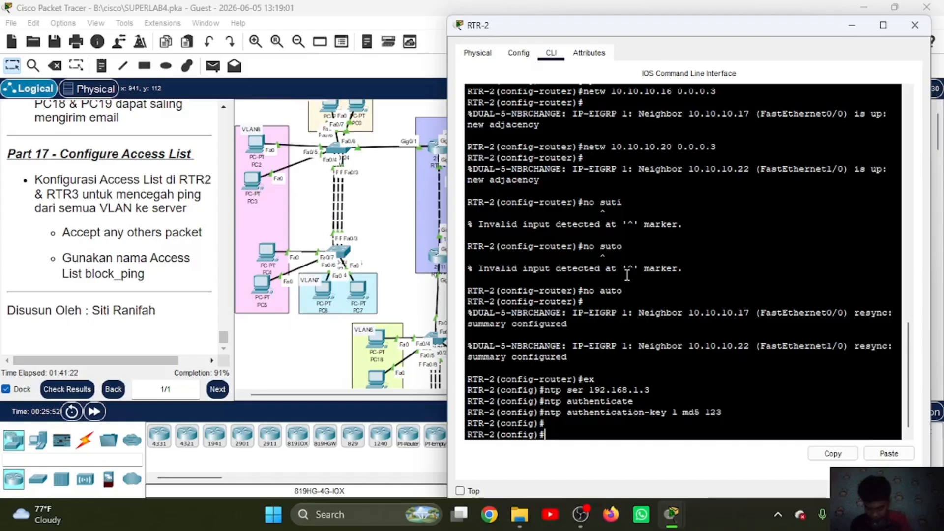
# Step: Create an extended IP access list named block_ping on RTR-2
pyautogui.write('ip')
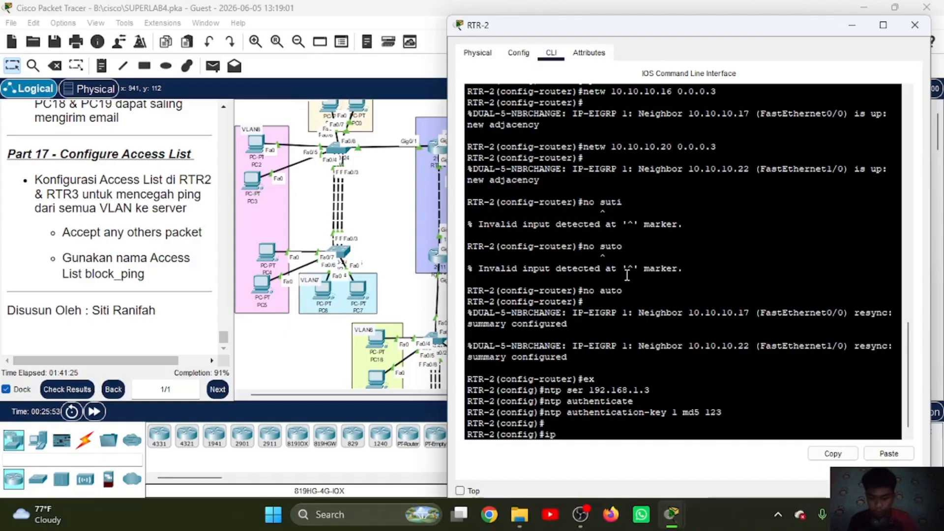
pyautogui.write(' acc ext')
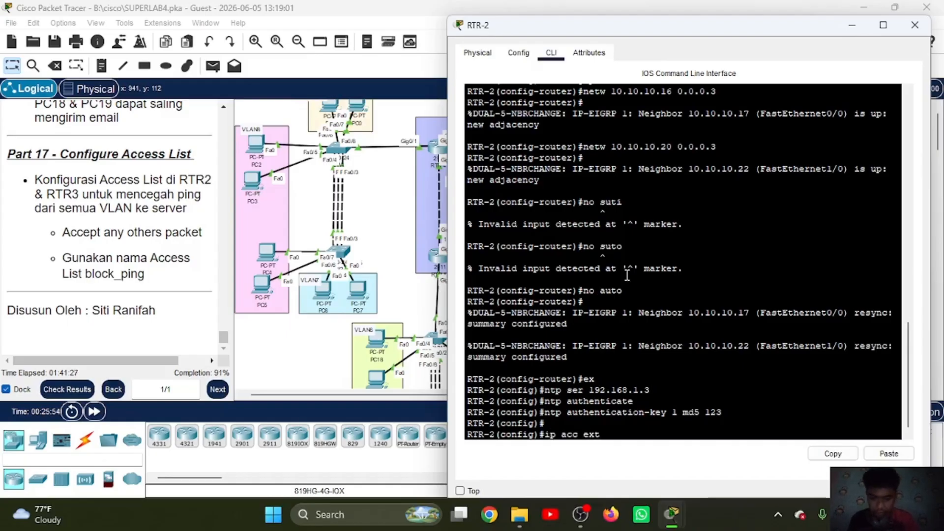
pyautogui.write(' block_pin')
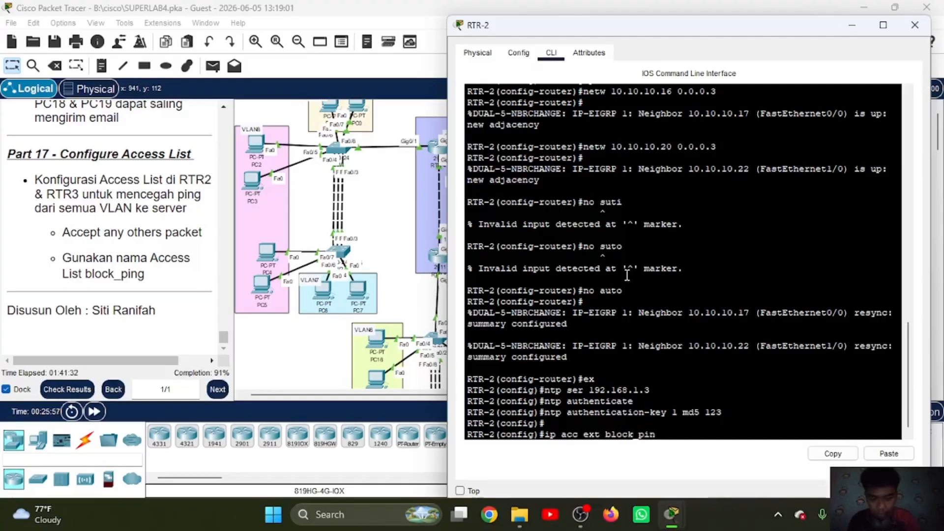
pyautogui.write('g')
pyautogui.press('Return')
# Step: Add a rule to RTR-2's block_ping list denying ICMP from any source to 192.168.1.0 with wildcard 0.0.0.255
pyautogui.write('de')
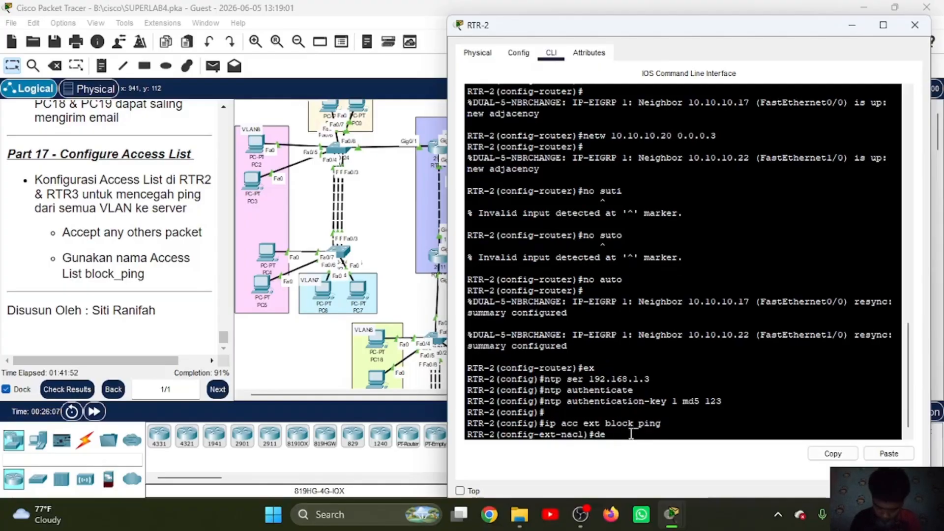
pyautogui.write(' icmp')
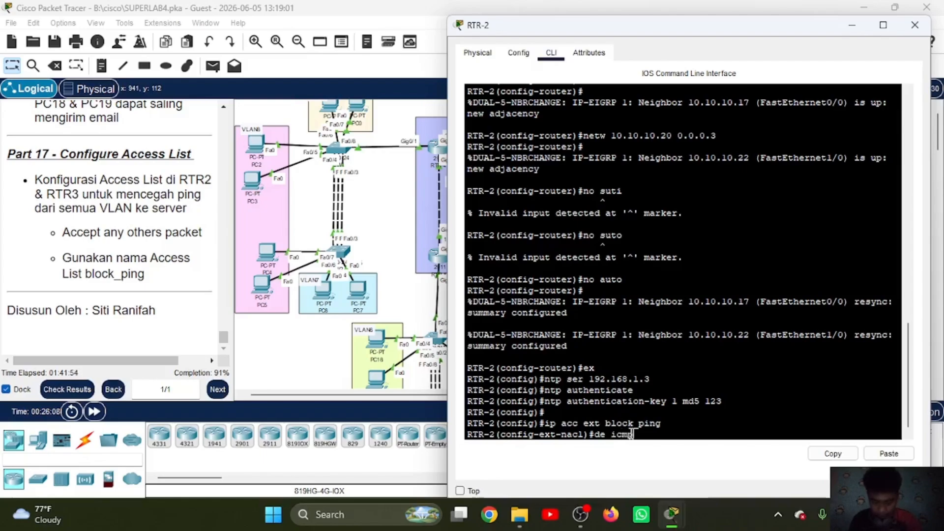
pyautogui.write(' any')
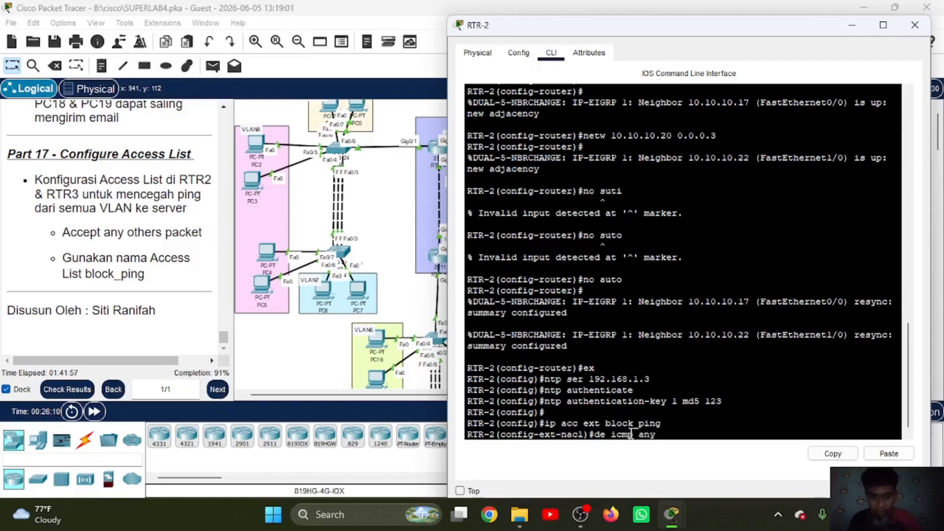
pyautogui.write(' 192.168')
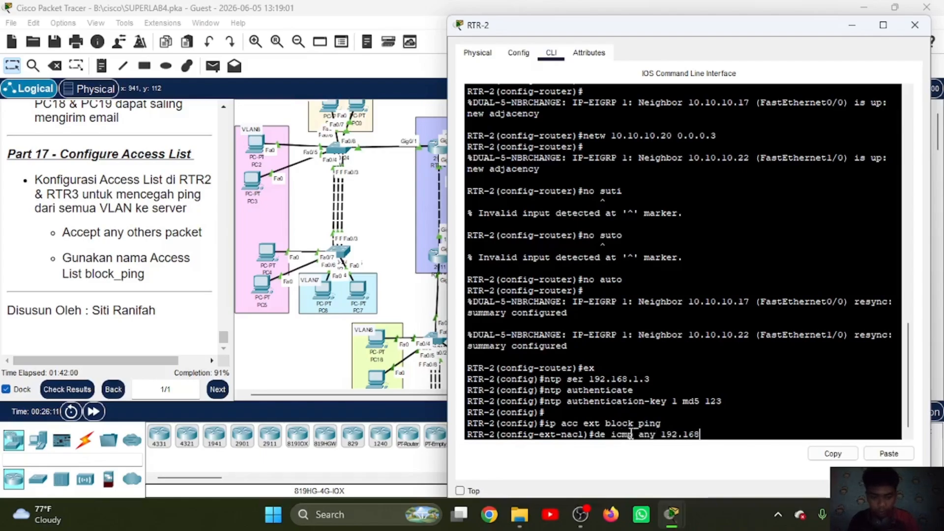
pyautogui.write('.1.')
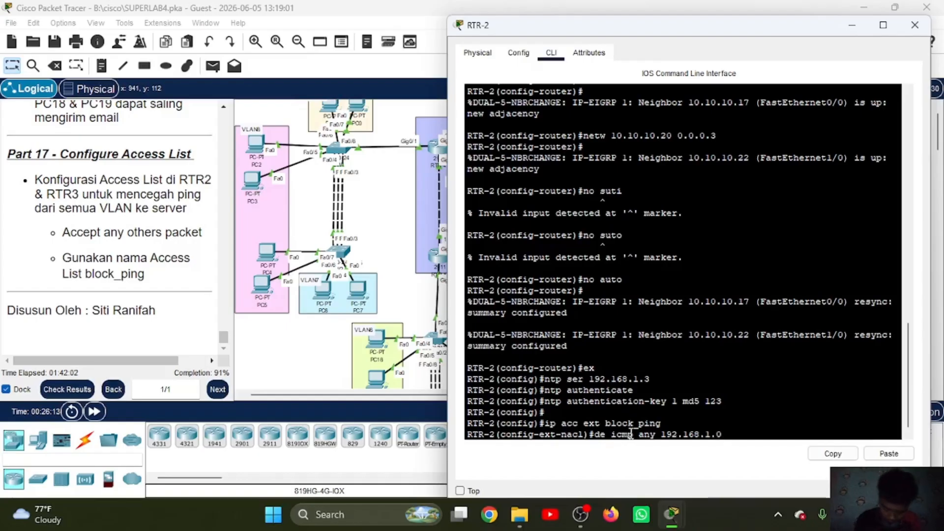
pyautogui.write('0 ')
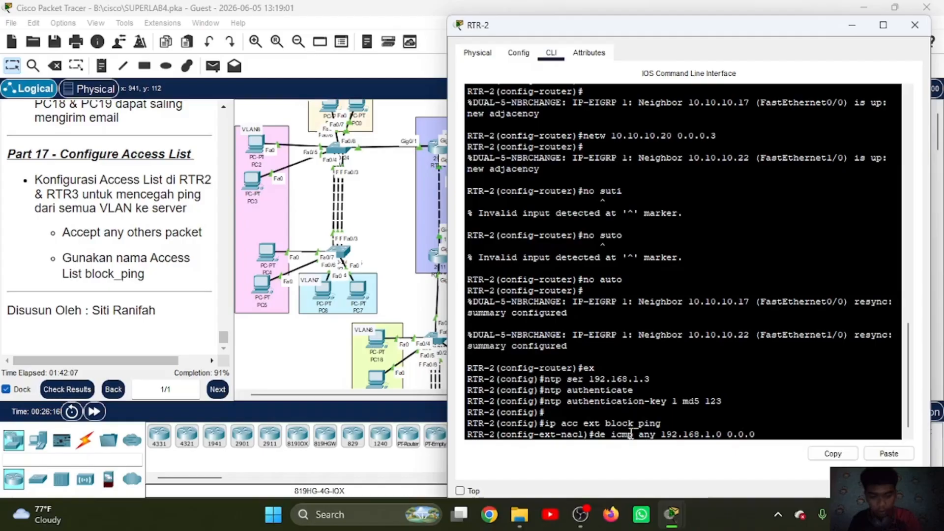
pyautogui.write('0.0.0.255')
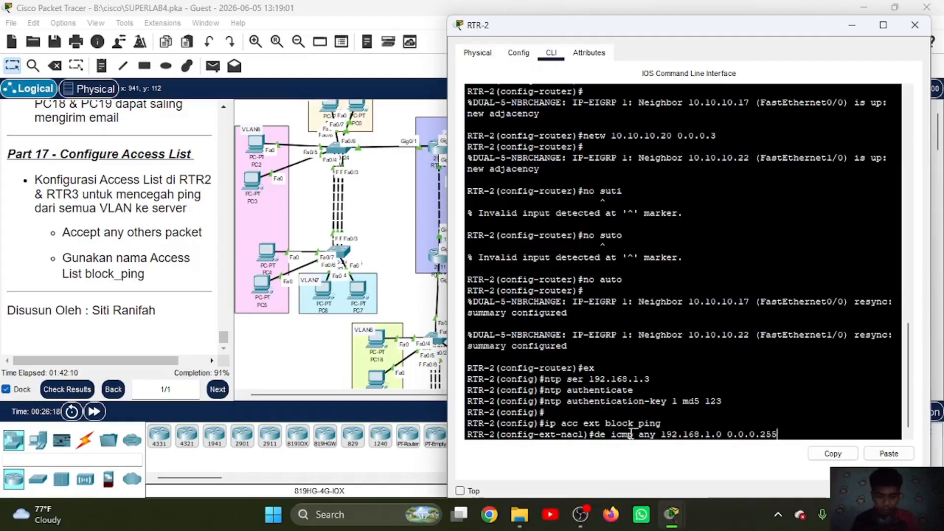
pyautogui.press('Return')
pyautogui.press('Up')
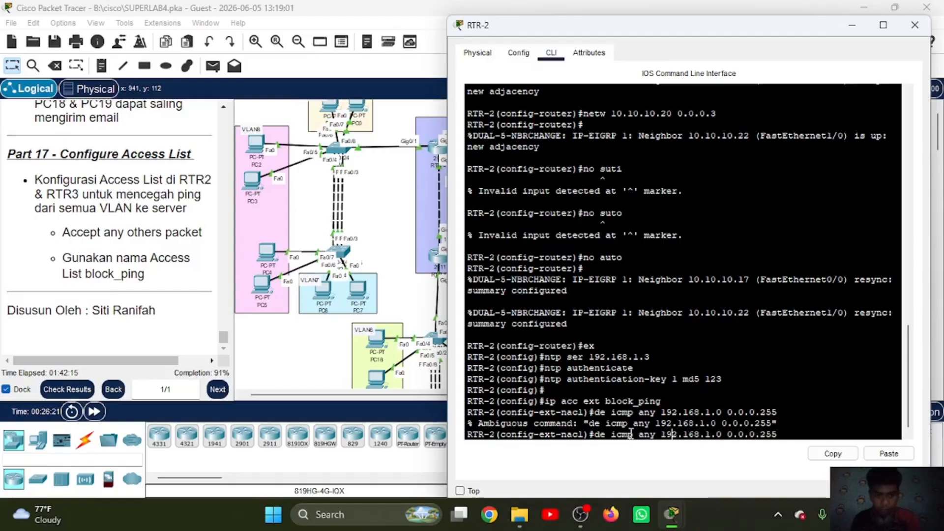
pyautogui.write('ny')
pyautogui.press('Return')
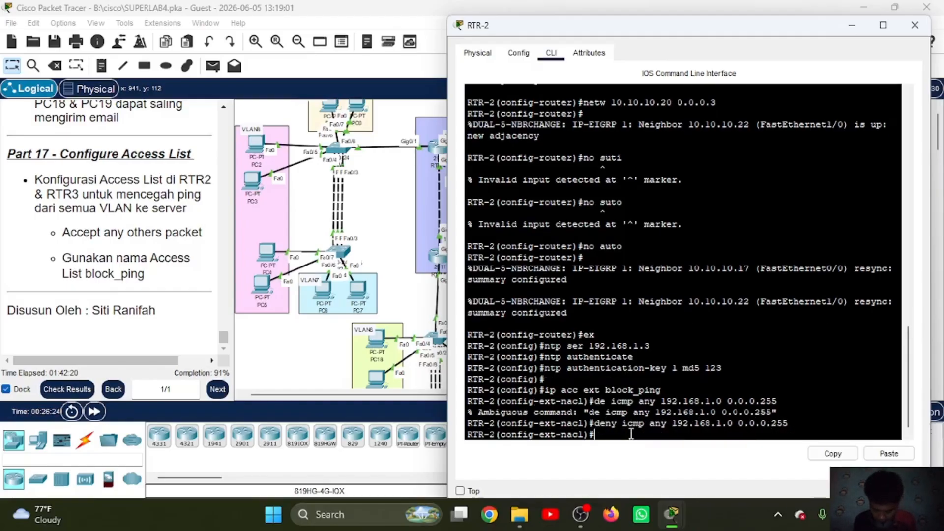
# Step: Permit all other IP traffic from any to any in RTR-2's block_ping list, and leave access list configuration
pyautogui.write('permit')
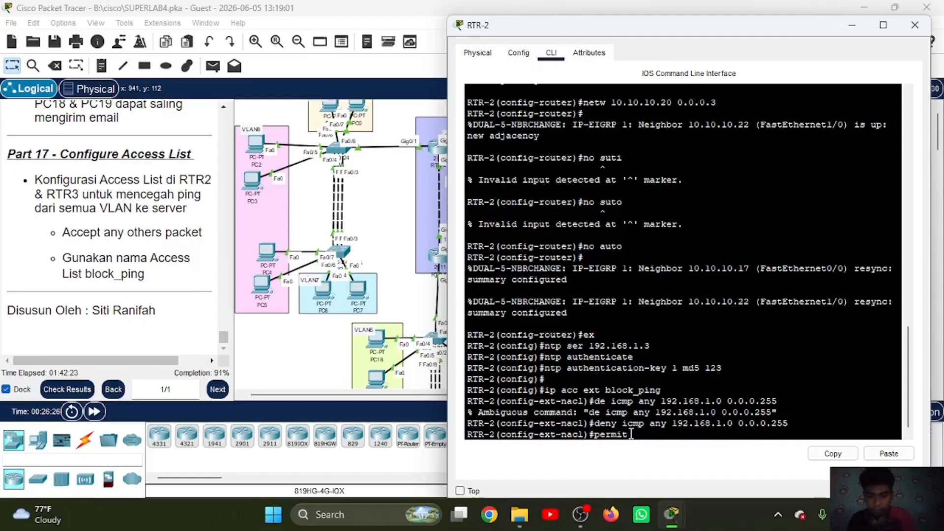
pyautogui.write(' ip an')
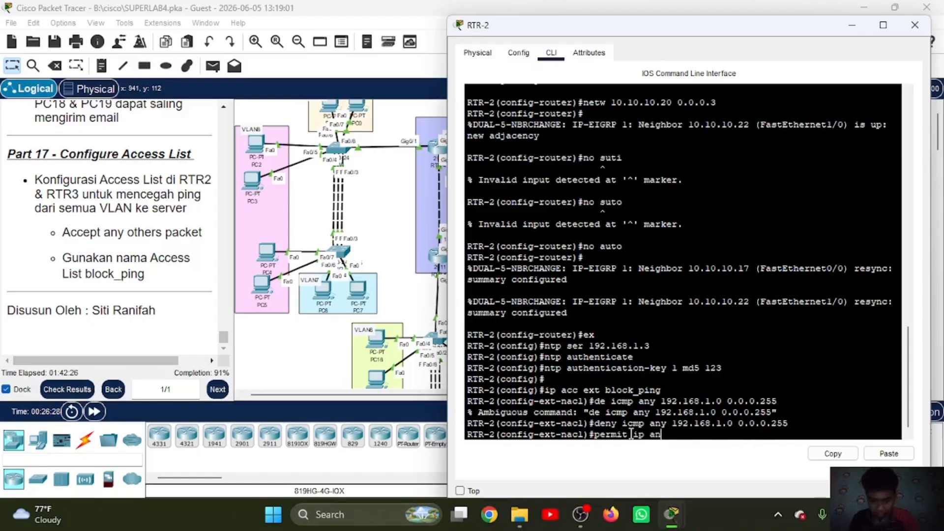
pyautogui.write('y any')
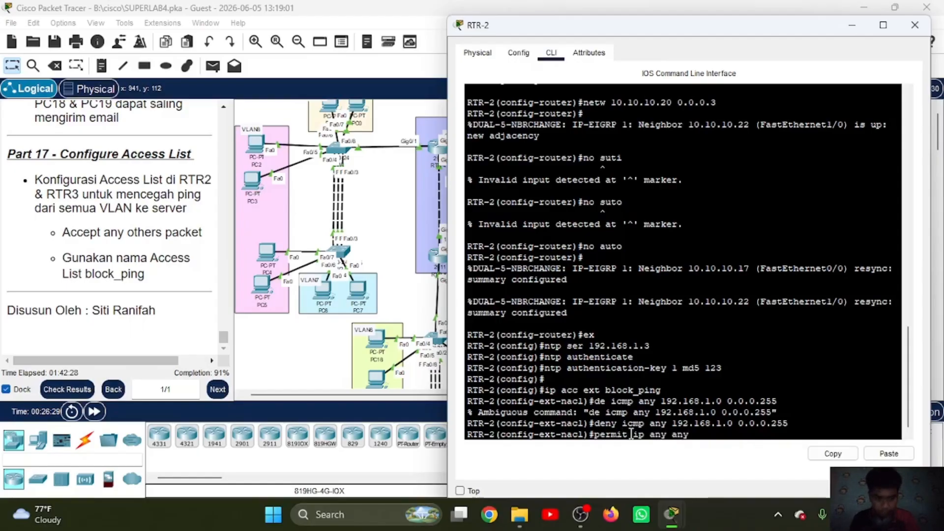
pyautogui.press('Return')
pyautogui.write('ext-nacl)#ex')
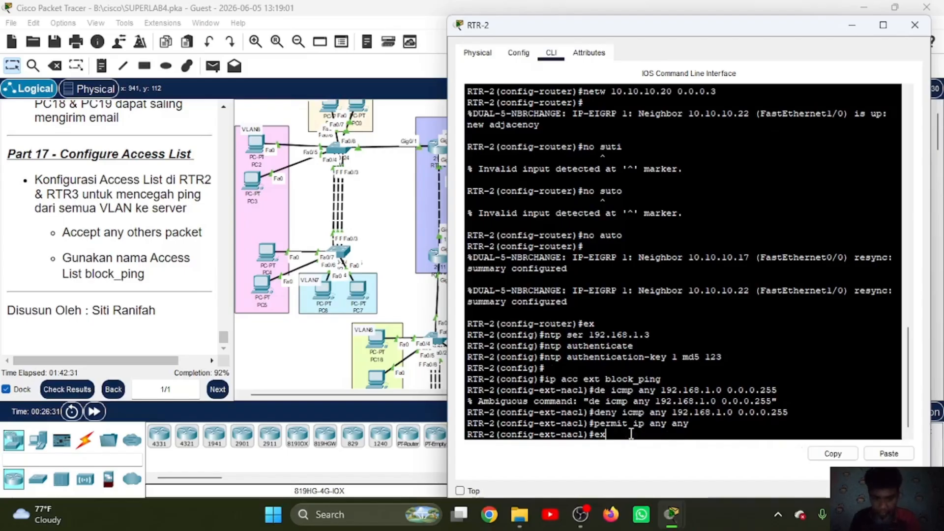
pyautogui.press('Return')
# Step: Apply the block_ping access list outbound on RTR-2's interface fa4/0, and return to global configuration
pyautogui.write('int')
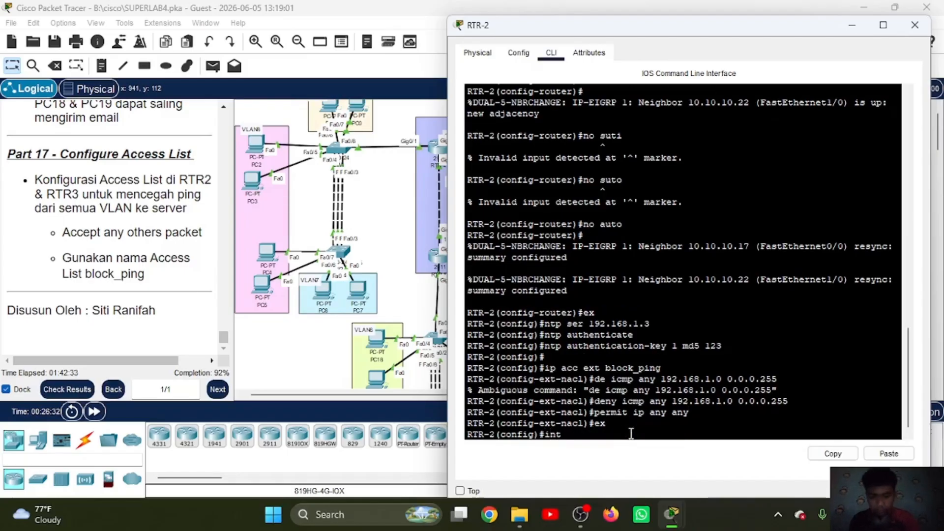
pyautogui.write(' fa')
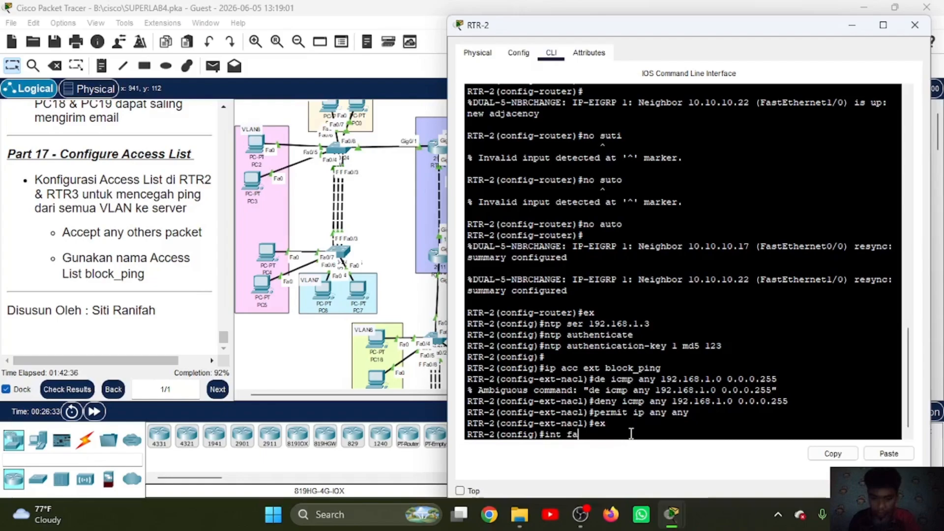
pyautogui.write('4/0')
pyautogui.press('Return')
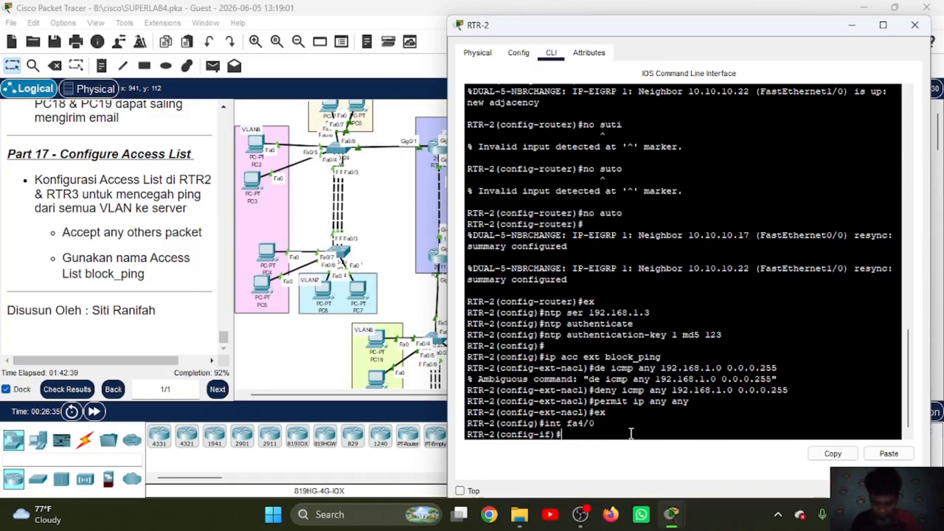
pyautogui.write('ip')
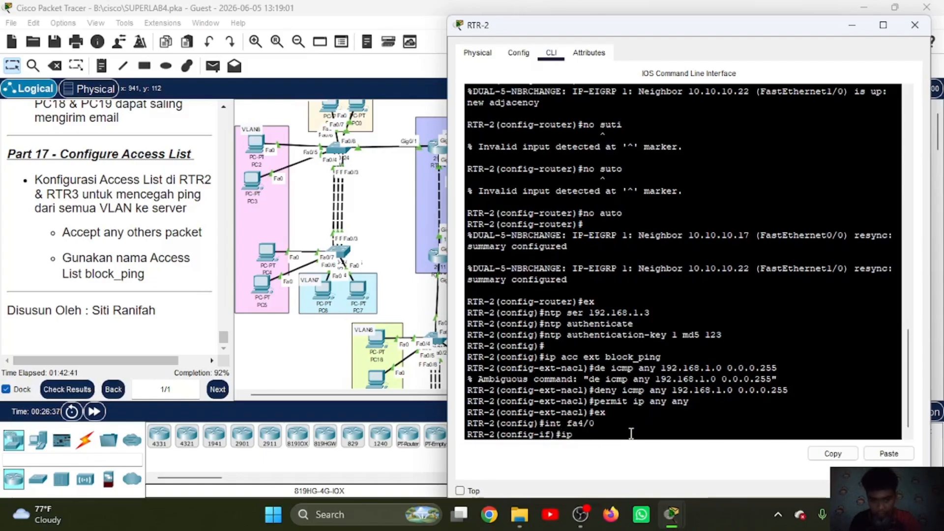
pyautogui.write(' acc')
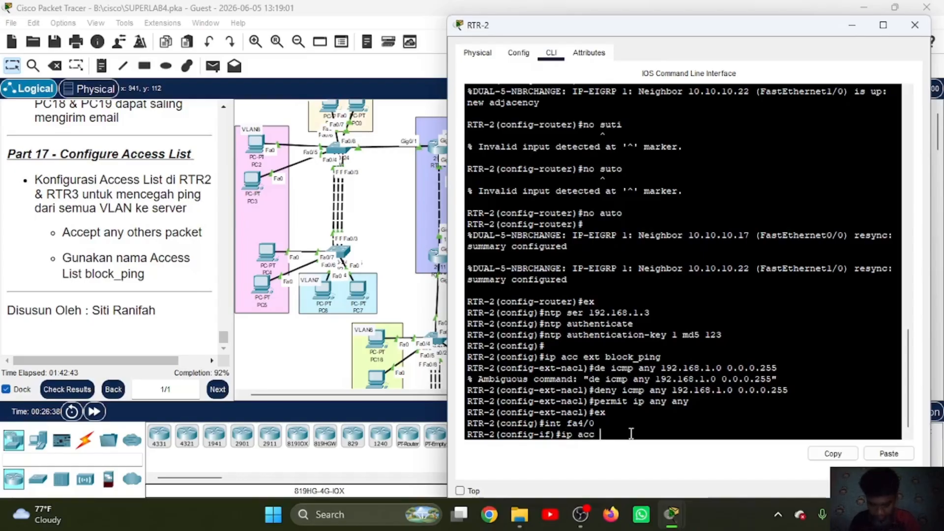
pyautogui.write(' block')
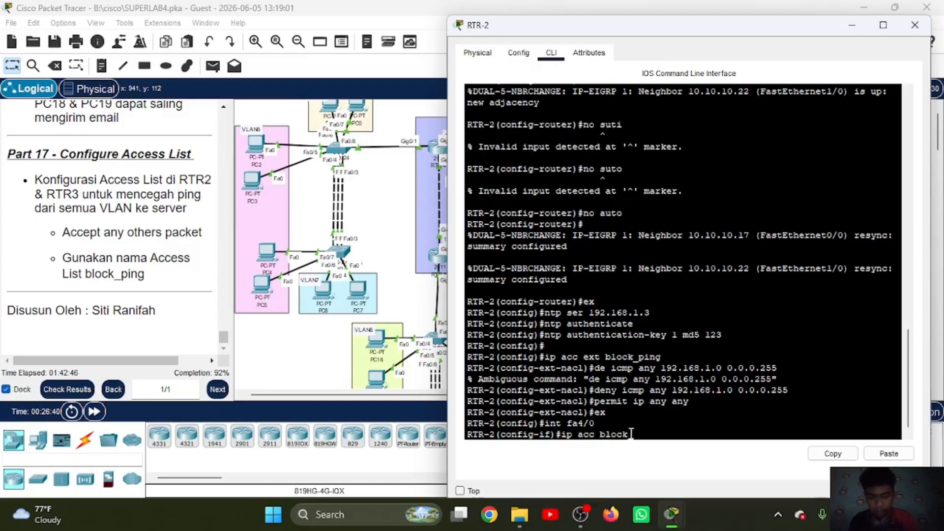
pyautogui.write('_ping ')
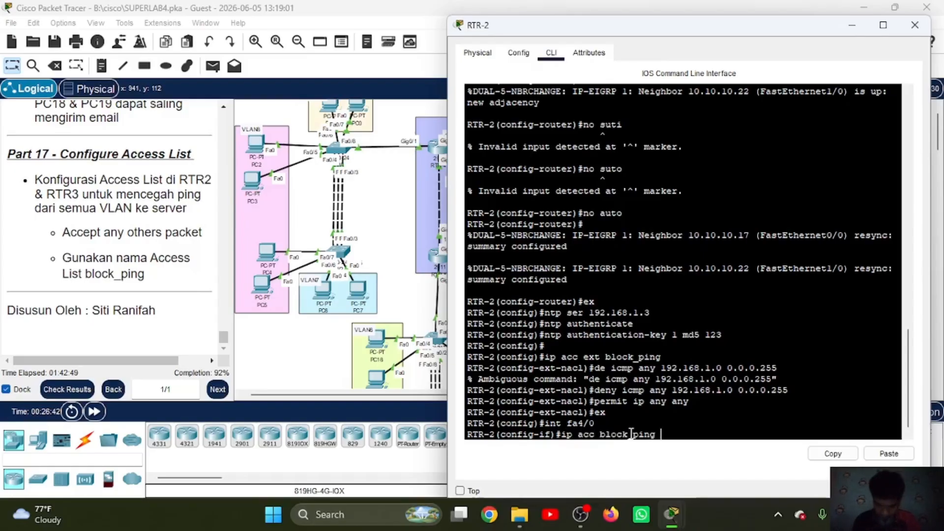
pyautogui.write('out')
pyautogui.press('Return')
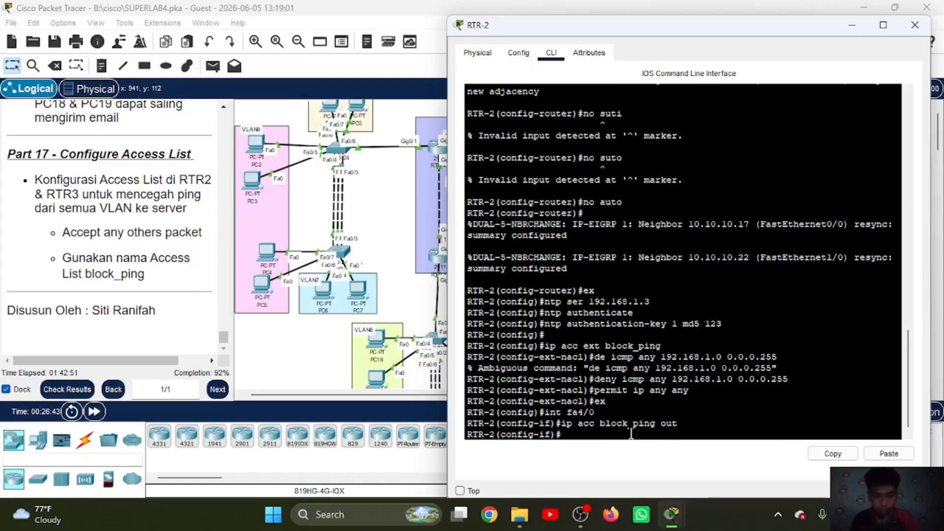
pyautogui.write('ex')
pyautogui.press('Return')
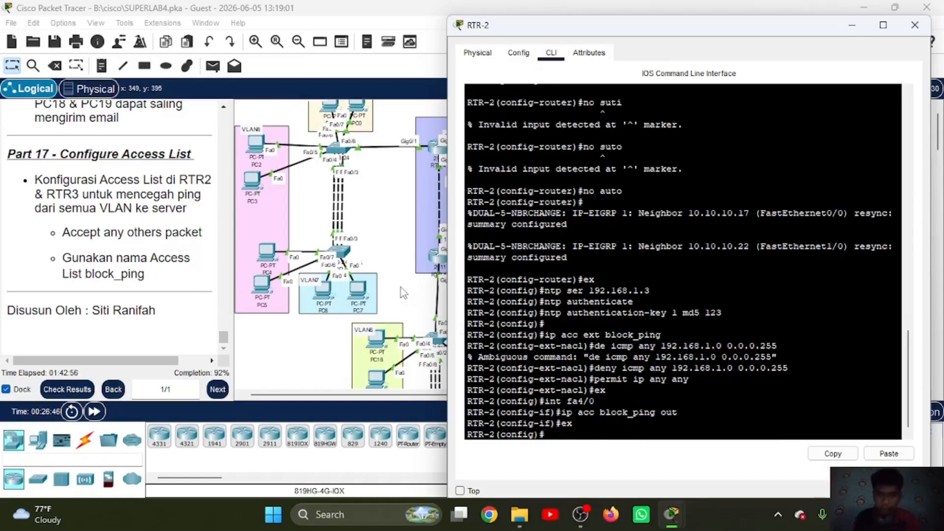
# Step: Open RTR-3's command line and create an extended IP access list named block_ping
pyautogui.hscroll(10, 400, 287)
pyautogui.hscroll(-3, 299, 217)
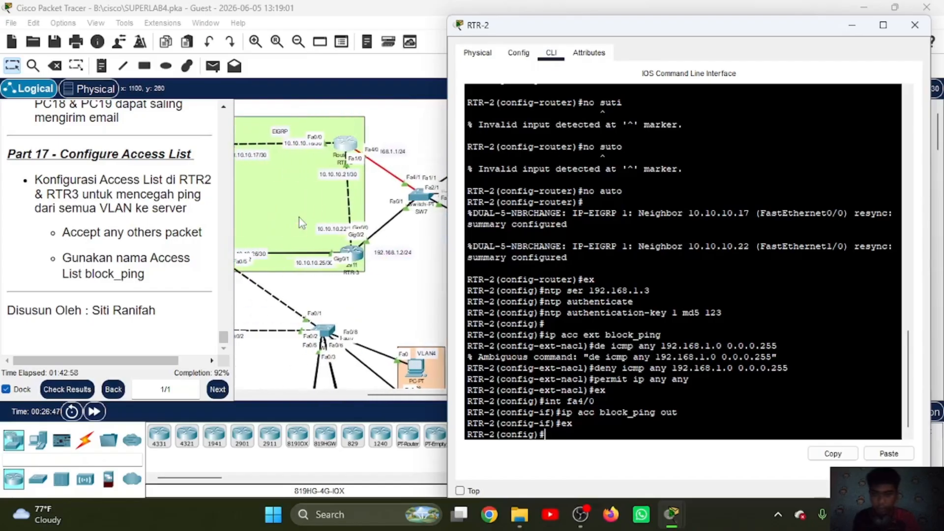
pyautogui.click(358, 248)
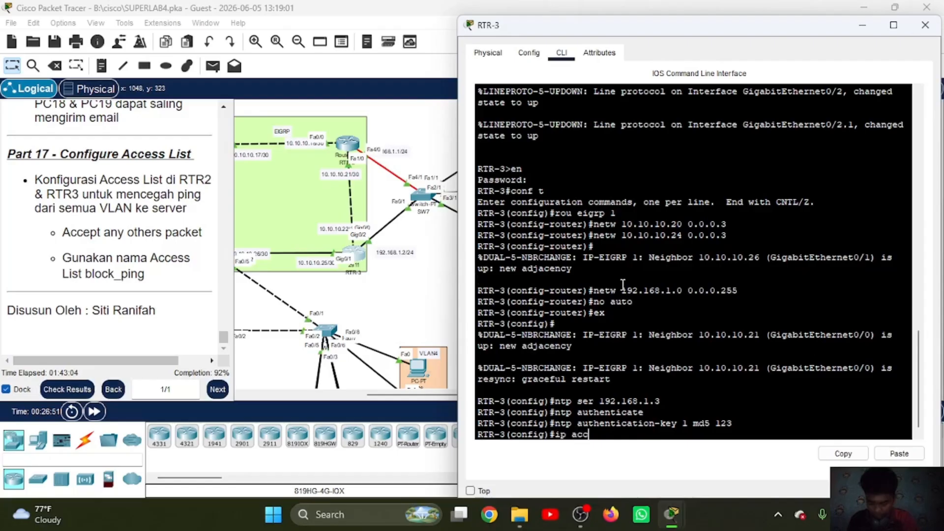
pyautogui.write('ip acc ext ')
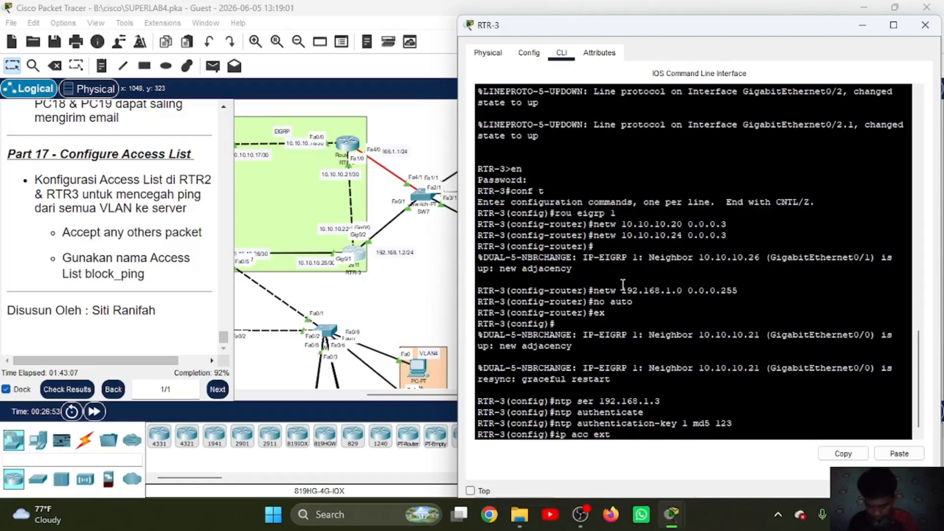
pyautogui.write('blo')
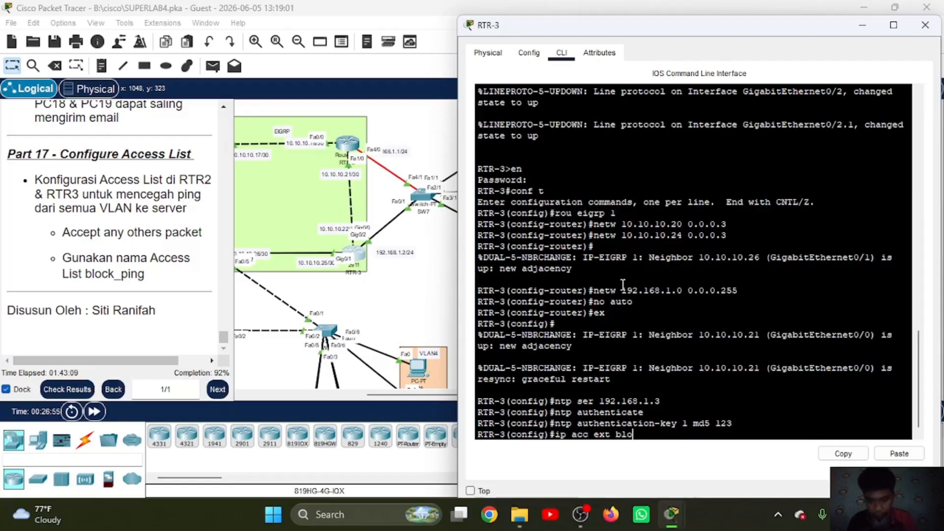
pyautogui.write('ck_ping')
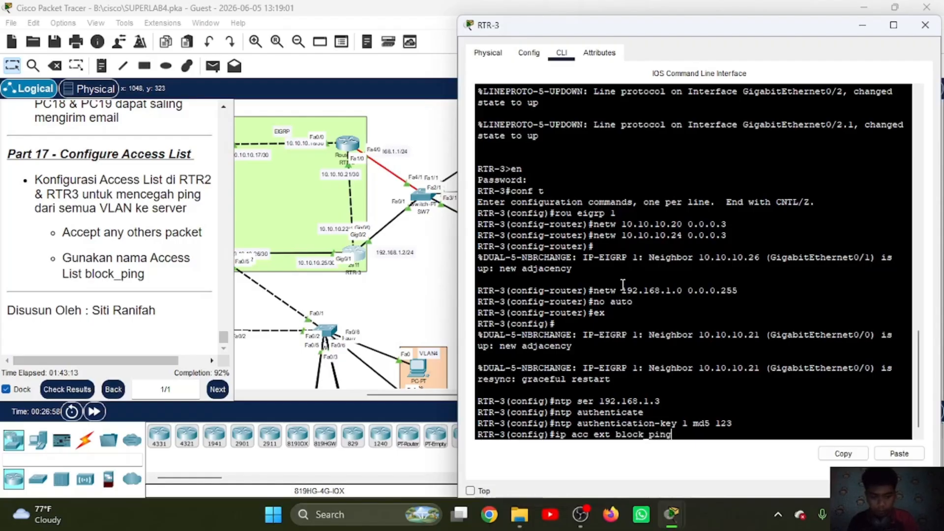
pyautogui.press('Return')
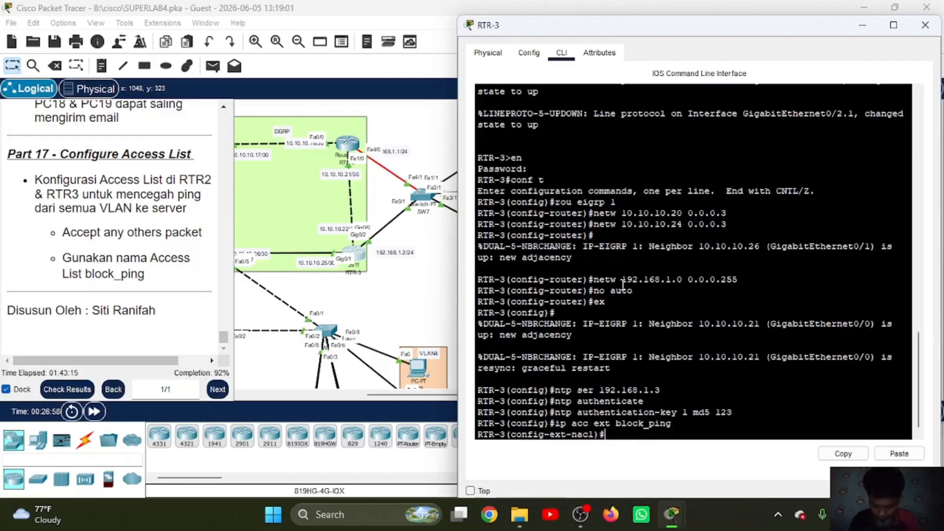
# Step: Try to add an ICMP deny rule to RTR-3's block_ping list with only 192.168.1.0 0.0.0.255 as the address
pyautogui.write('deny ic')
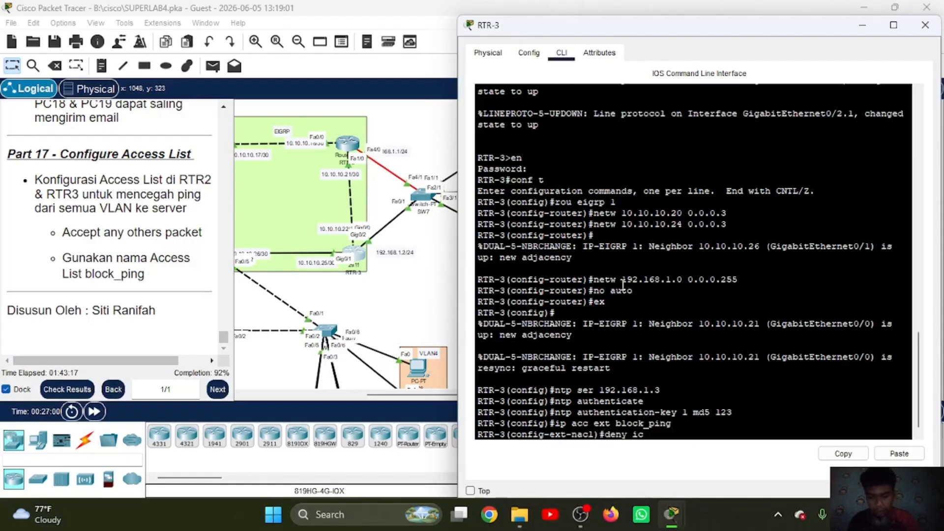
pyautogui.write('mp 192.168')
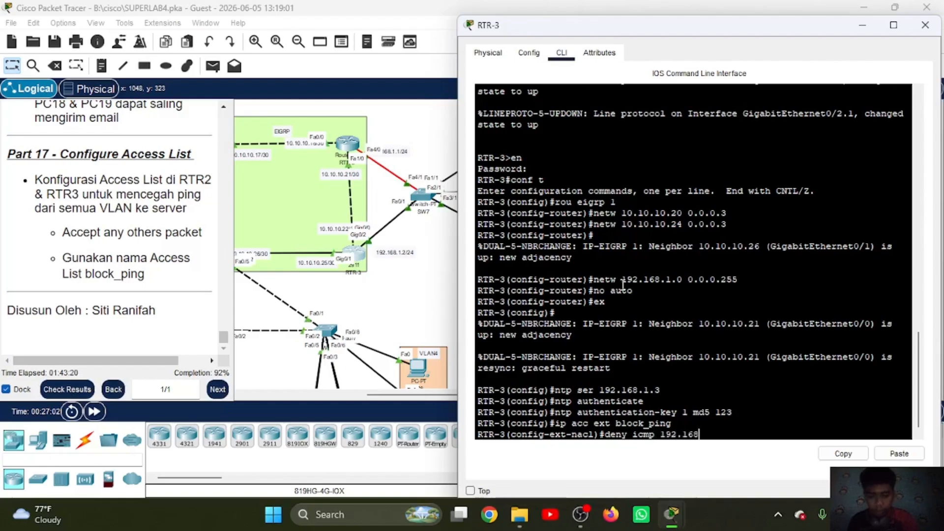
pyautogui.write('.1.0 0.0.0.255')
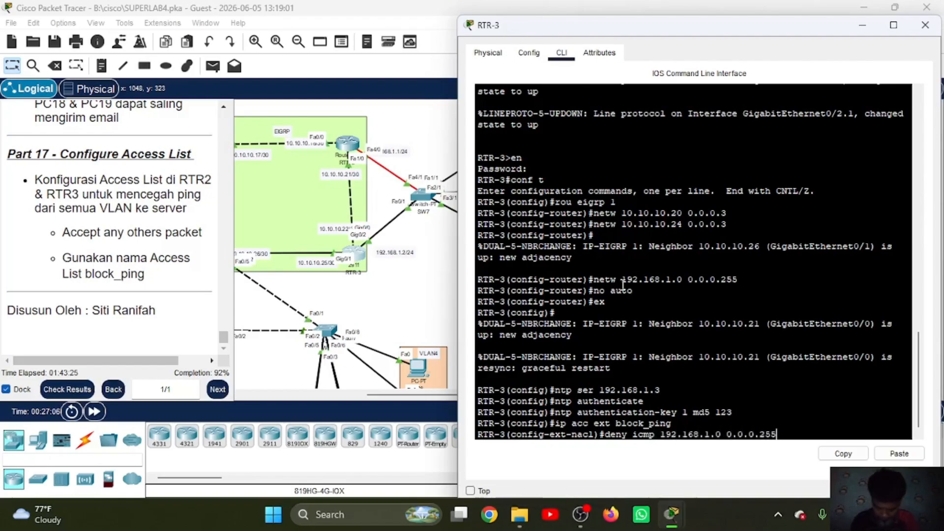
pyautogui.press('Return')
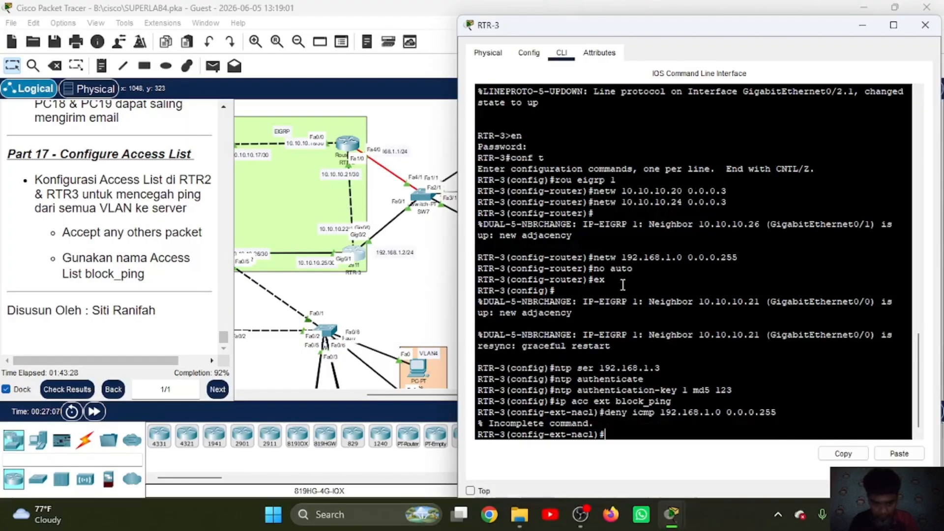
# Step: Deny ICMP from any to 192.168.1.0 0.0.0.255 in RTR-3's block_ping list, permit all other IP traffic, and leave access list configuration
pyautogui.press('Up')
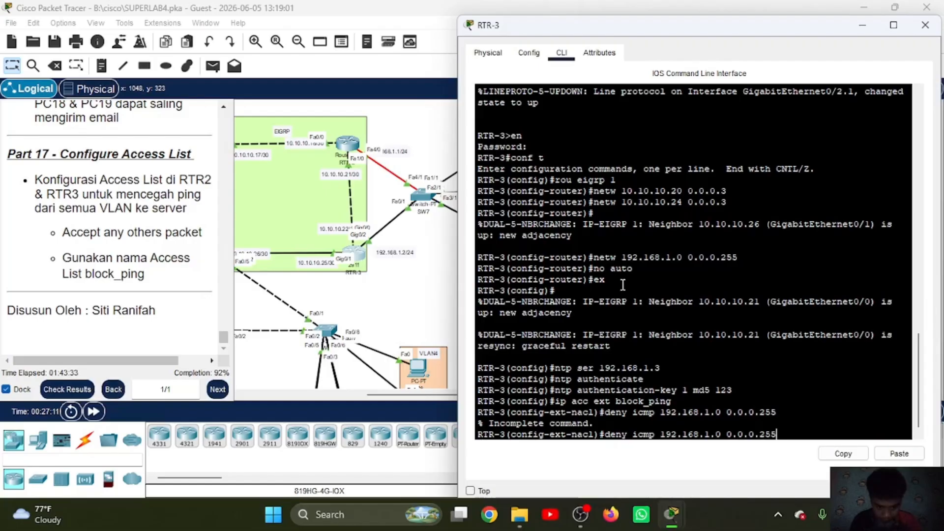
pyautogui.write('any')
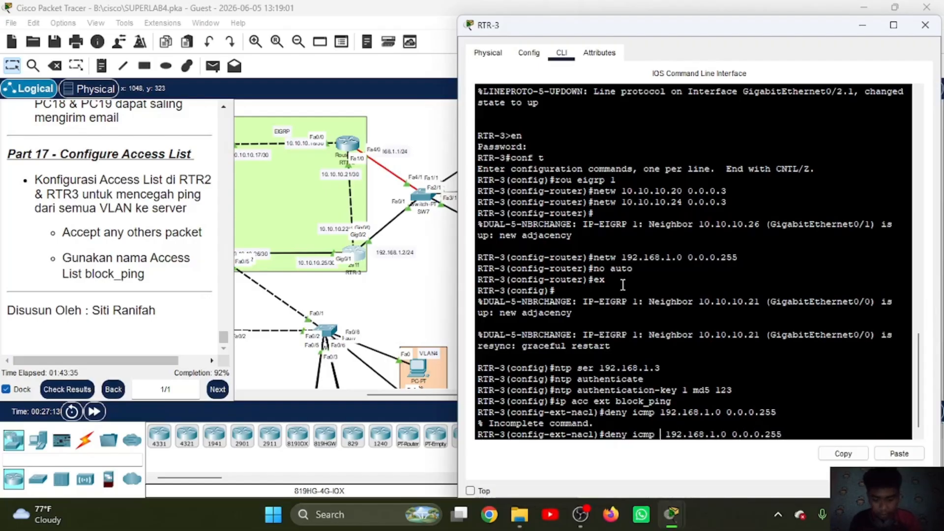
pyautogui.press('Return')
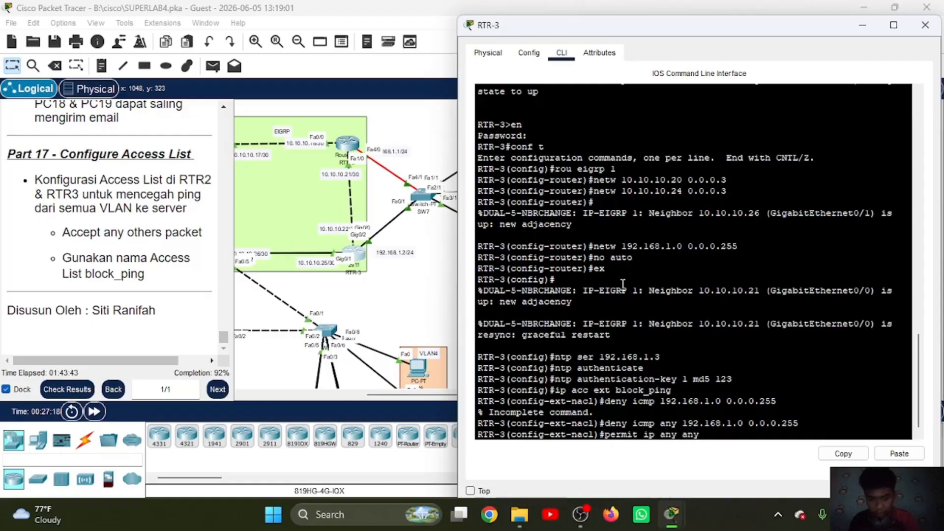
pyautogui.press('Return')
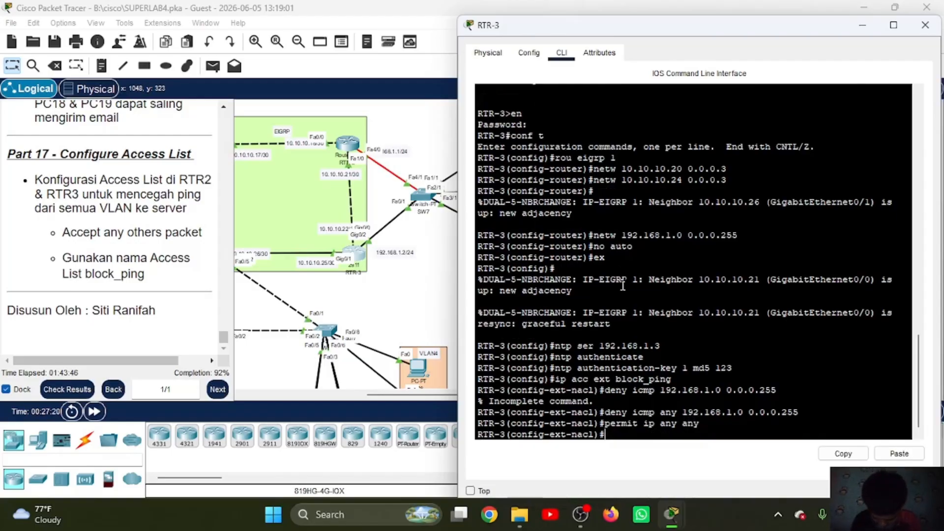
pyautogui.write('ex')
pyautogui.press('Return')
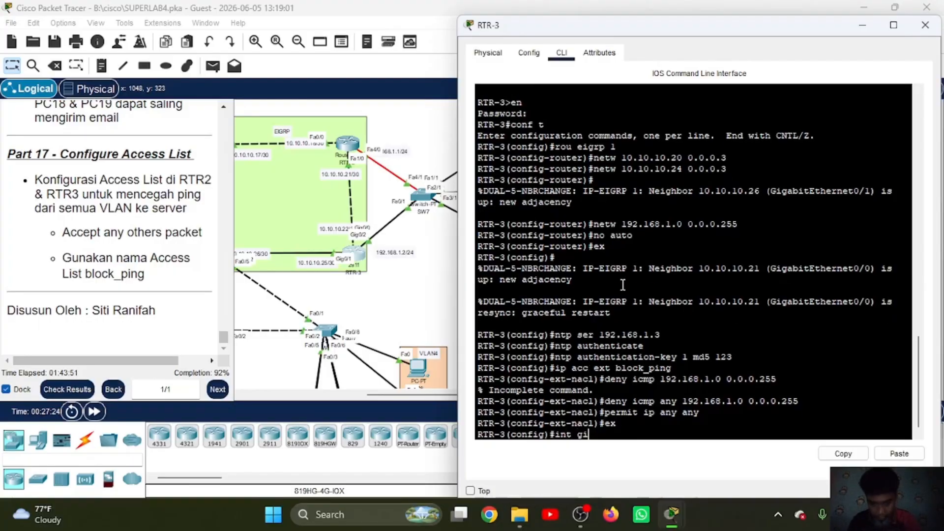
# Step: Apply the block_ping access list outbound on RTR-3's interface gi0/2, return to global configuration, and put the router window away
pyautogui.write('int gi0/2')
pyautogui.press('Return')
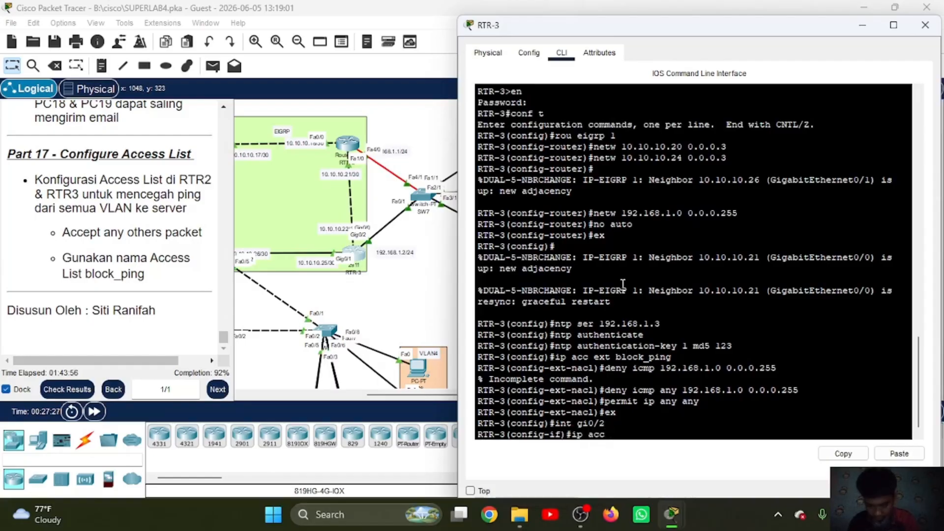
pyautogui.write('ip acc block_ping out')
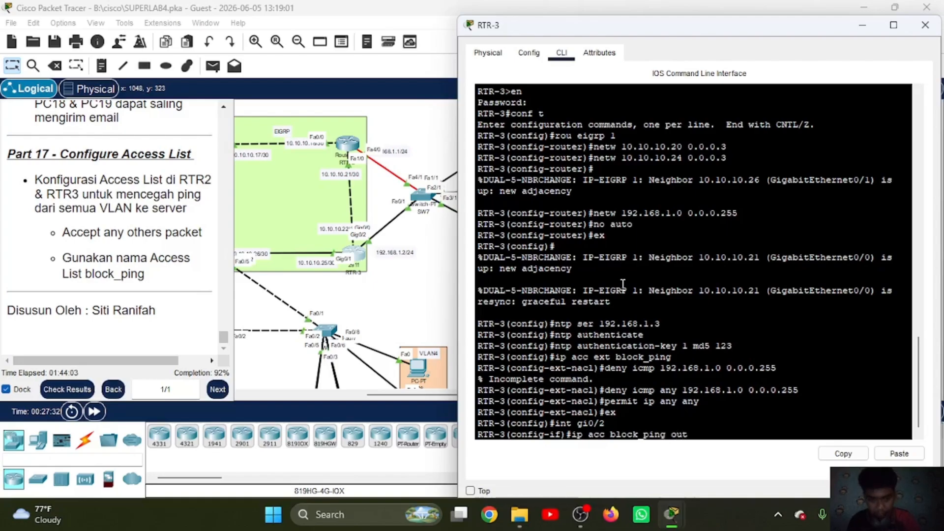
pyautogui.press('Return')
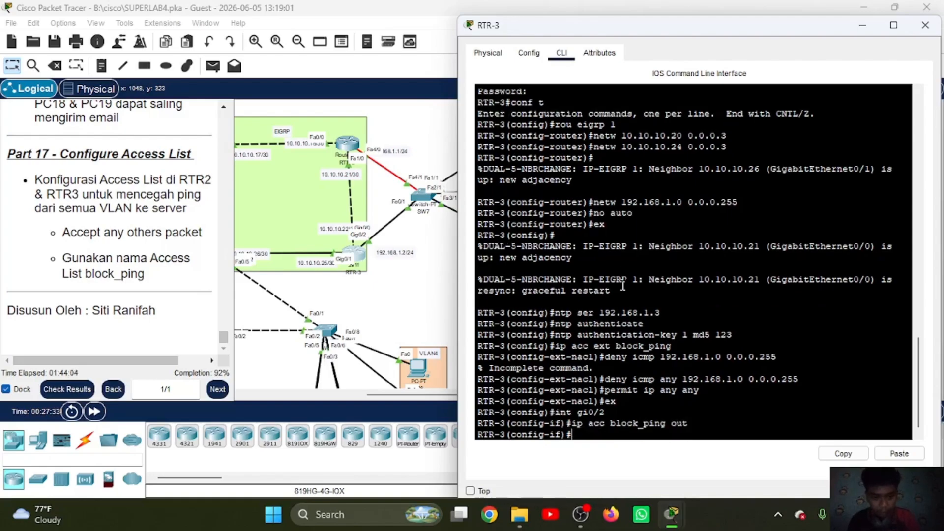
pyautogui.write('ex')
pyautogui.press('Return')
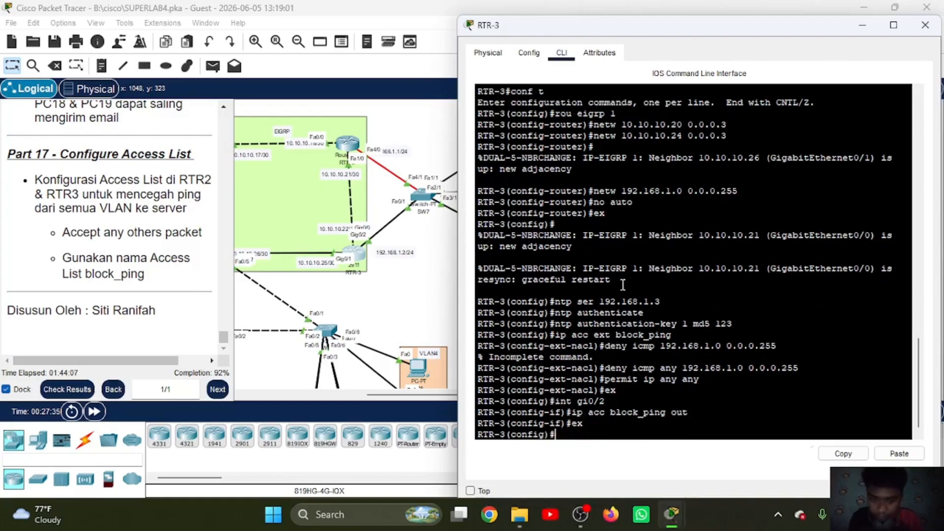
pyautogui.click(862, 25)
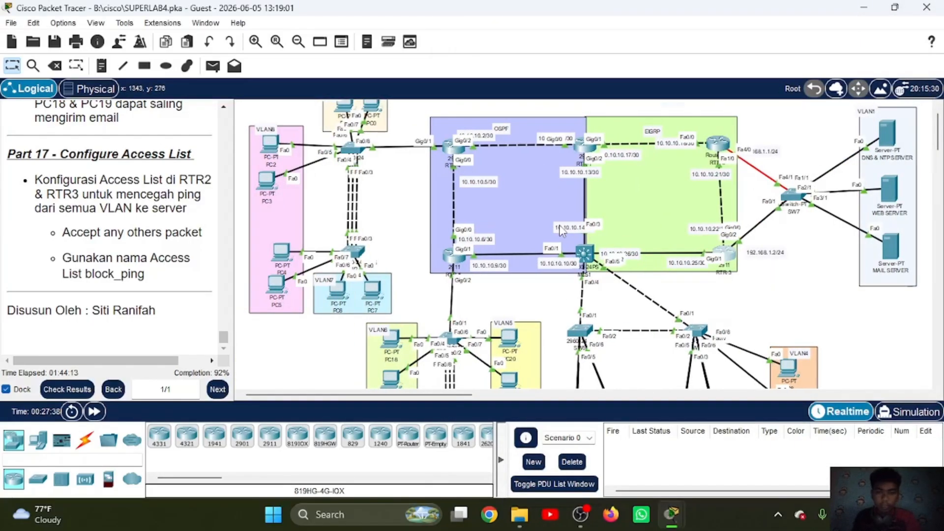
# Step: Test connectivity between VLAN9 and VLAN8 by sending a simple PDU from PC0 to PC2 twice
pyautogui.scroll(-2, 560, 228)
pyautogui.scroll(1, 562, 231)
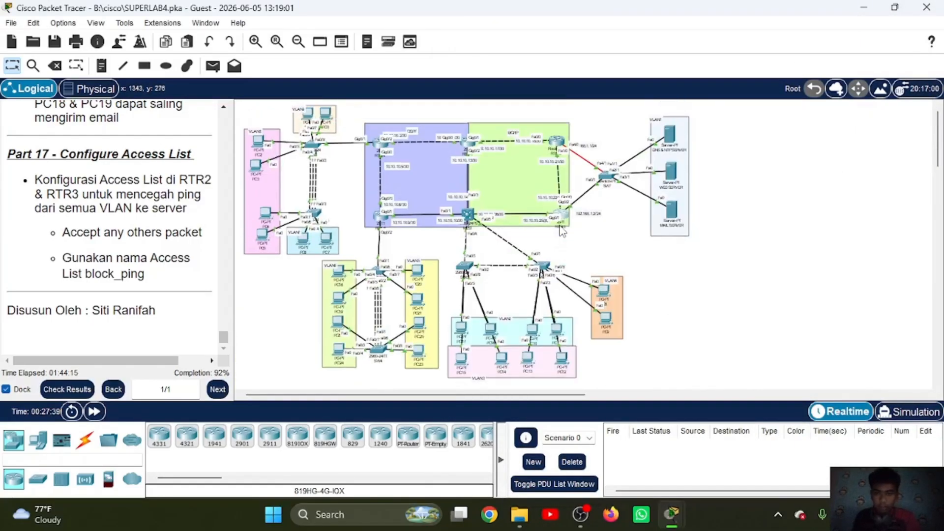
pyautogui.scroll(2, 562, 231)
pyautogui.scroll(-2, 562, 231)
pyautogui.scroll(2, 562, 230)
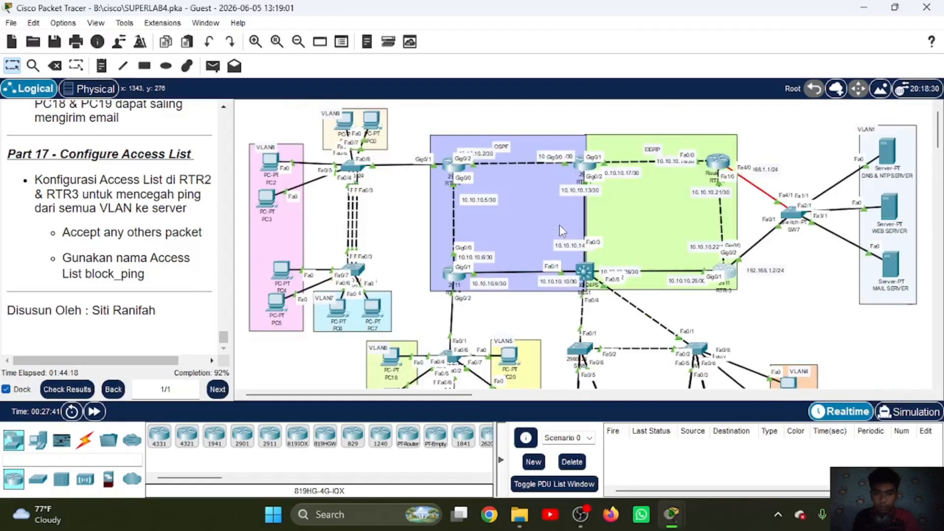
pyautogui.scroll(-1, 559, 225)
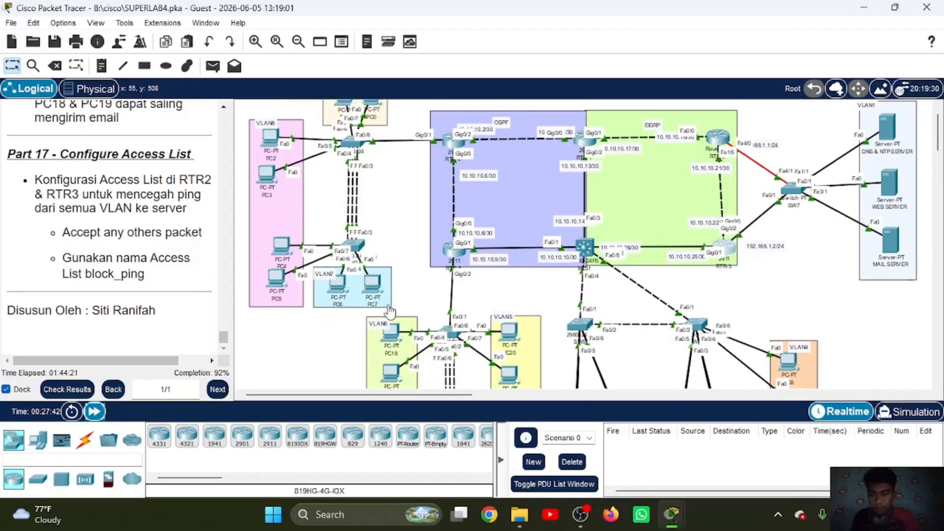
pyautogui.scroll(1, 389, 310)
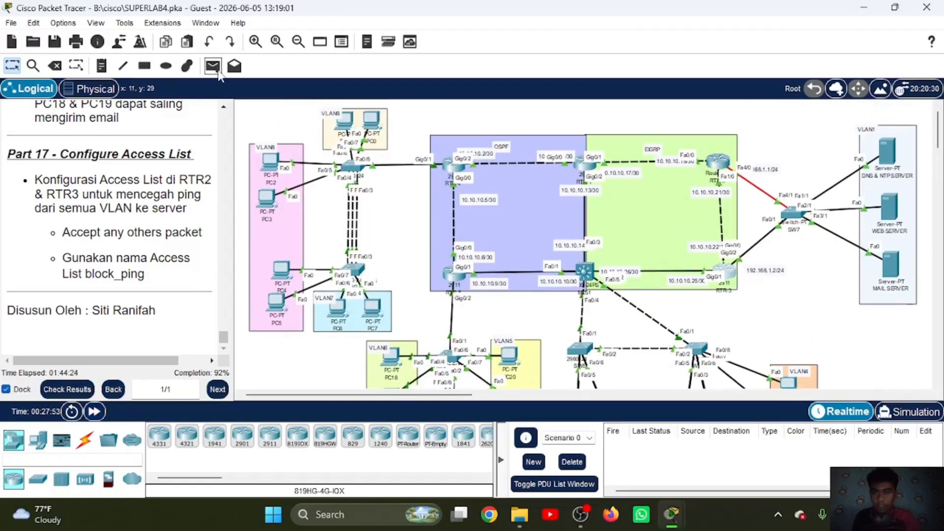
pyautogui.click(213, 65)
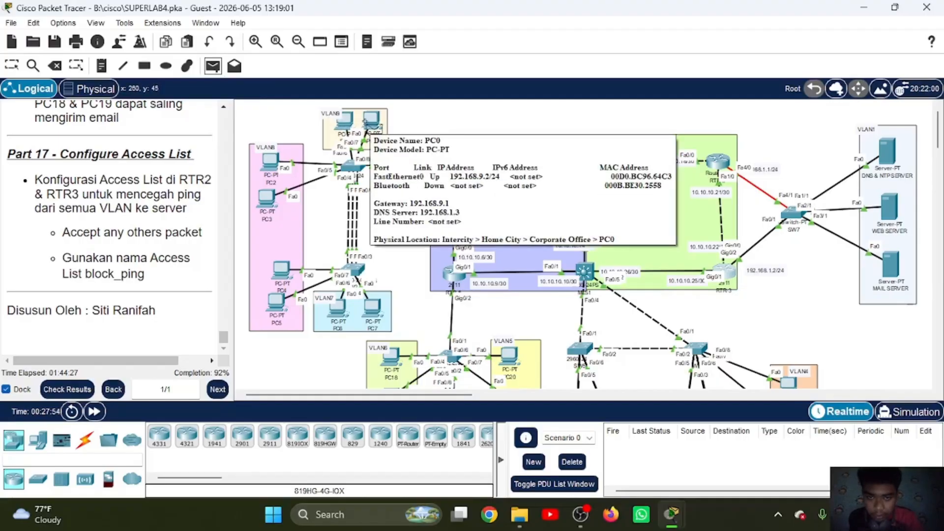
pyautogui.click(366, 121)
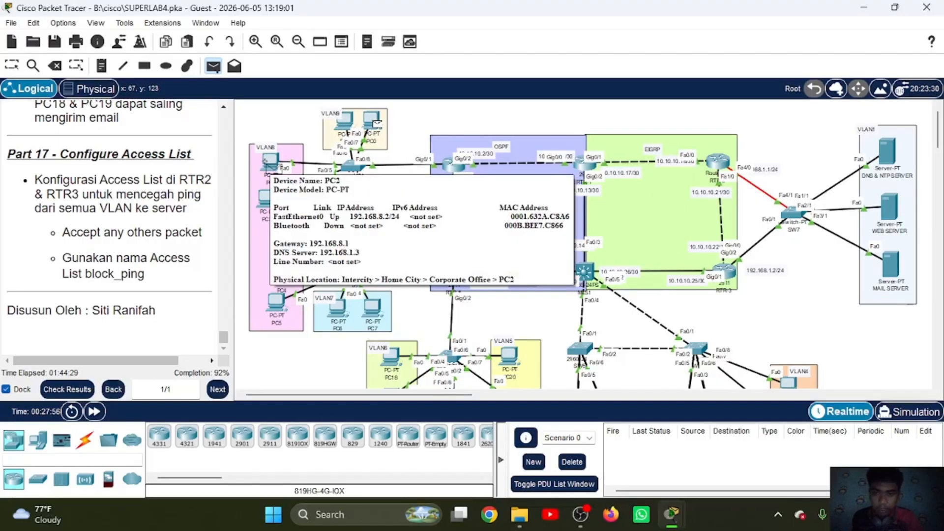
pyautogui.click(270, 166)
pyautogui.click(213, 65)
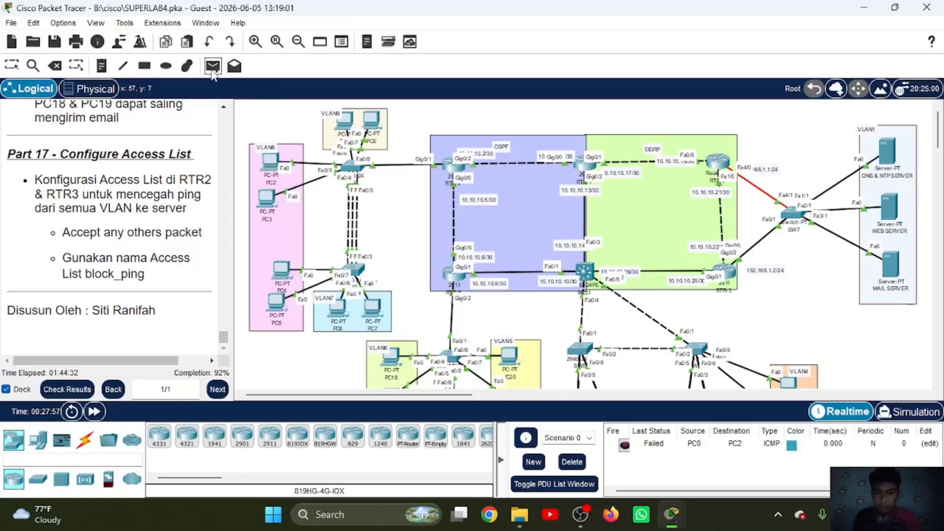
pyautogui.click(373, 122)
pyautogui.click(272, 165)
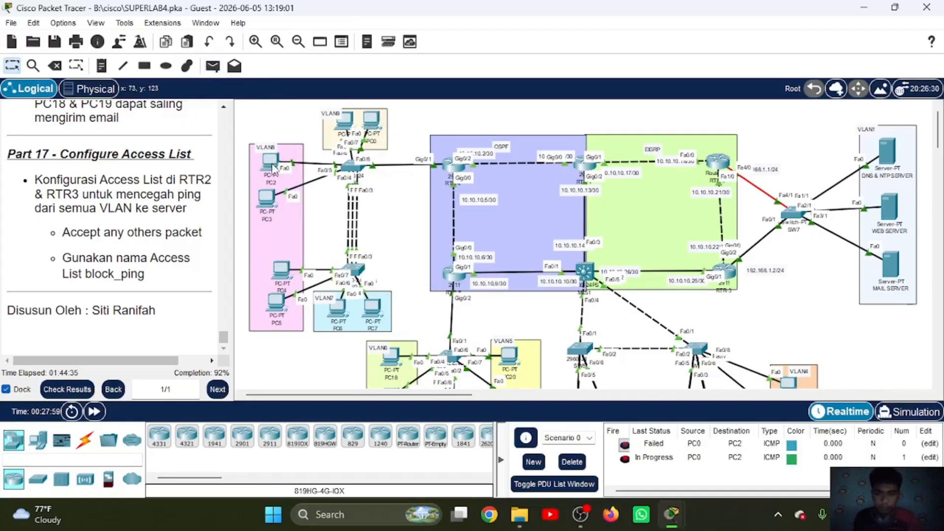
# Step: Test connectivity from VLAN7 by sending simple PDUs from PC7 to PC2 and from PC7 to PC18
pyautogui.click(212, 65)
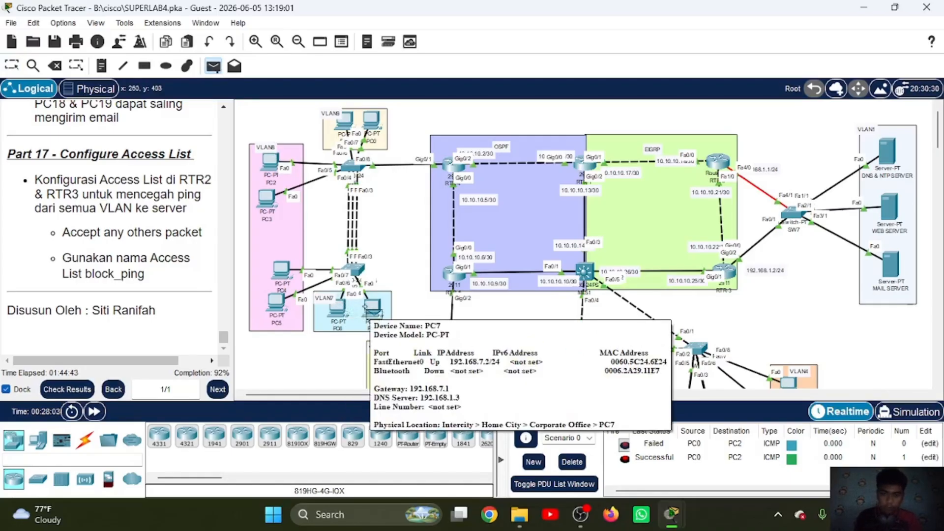
pyautogui.click(375, 310)
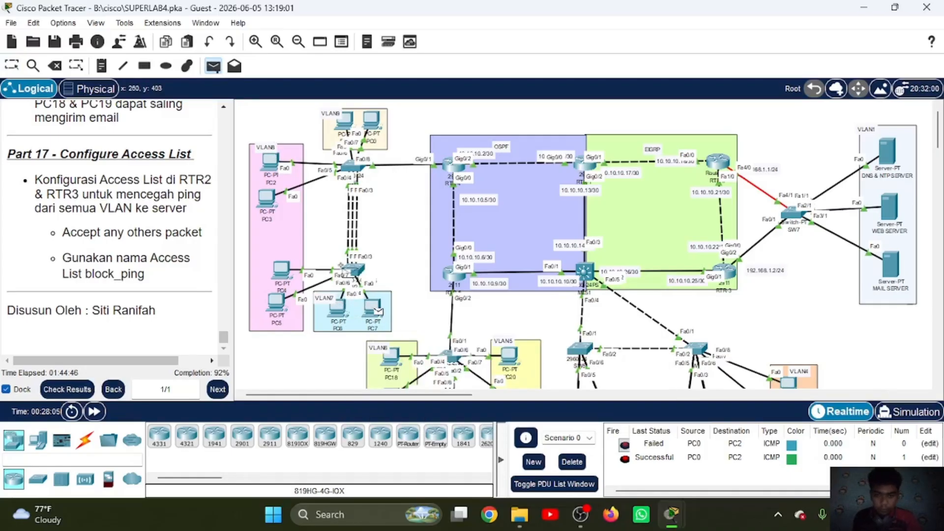
pyautogui.click(270, 161)
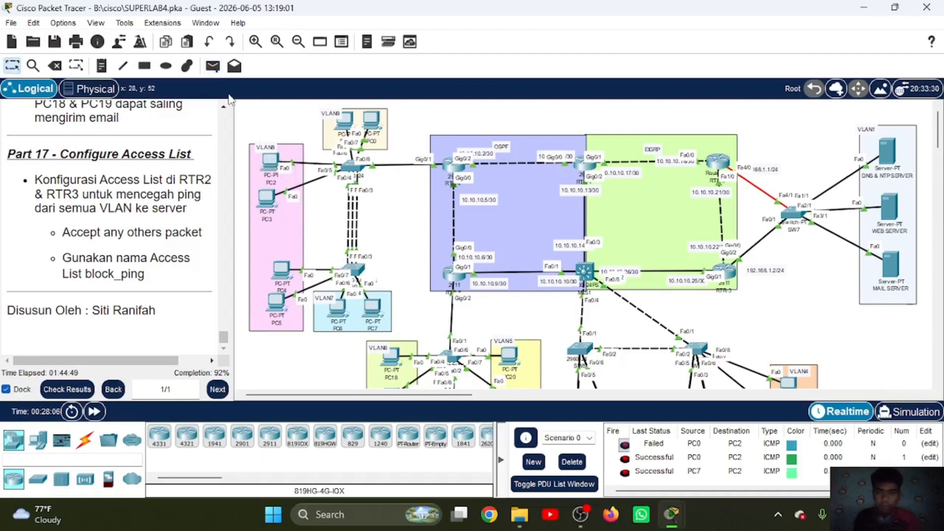
pyautogui.click(212, 66)
pyautogui.scroll(-3, 420, 310)
pyautogui.scroll(1, 420, 310)
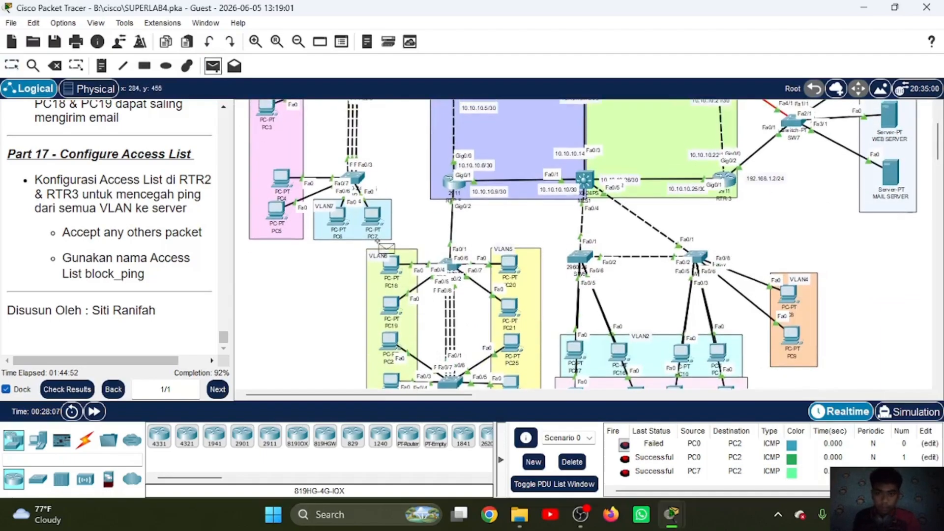
pyautogui.click(389, 265)
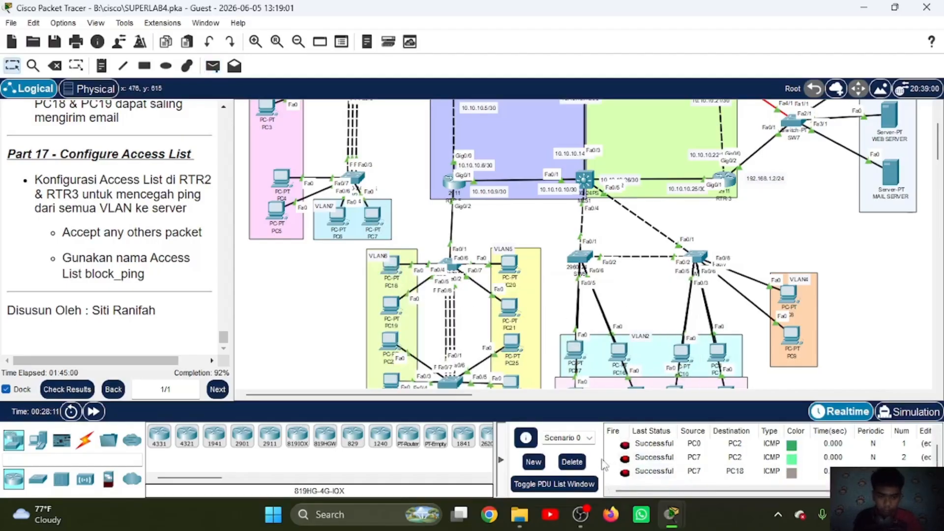
# Step: Delete the test PDUs of Scenario 0 and send a new simple PDU from PC7 to PC18
pyautogui.click(572, 462)
pyautogui.click(213, 65)
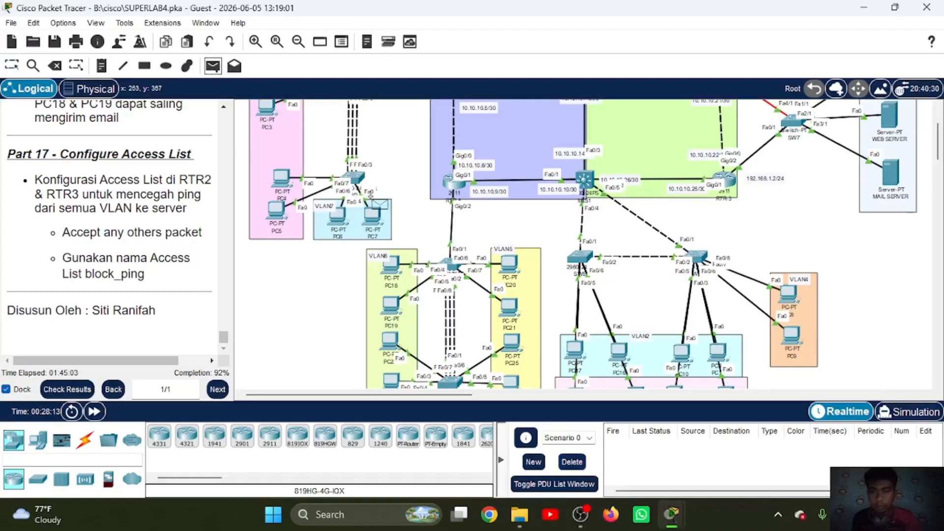
pyautogui.click(376, 219)
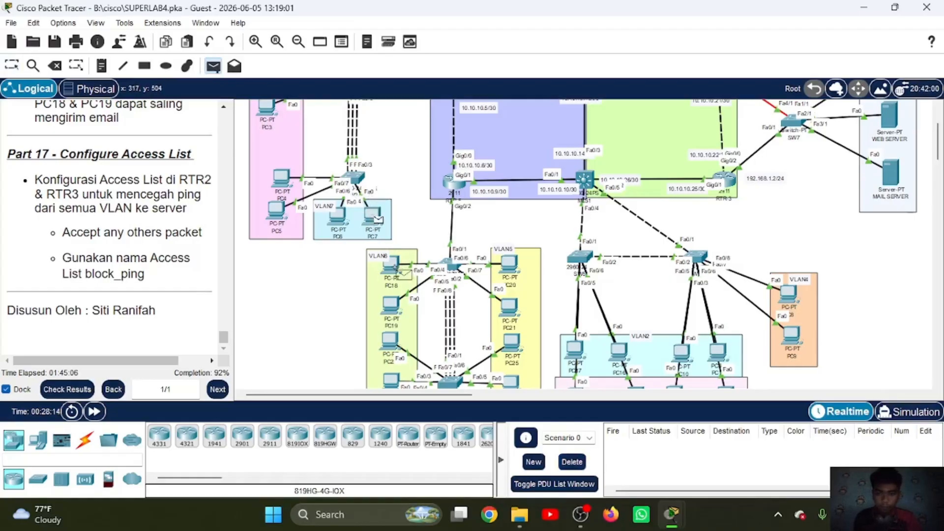
pyautogui.click(389, 264)
# Step: Test connectivity between VLAN6 and VLAN5 by sending a simple PDU from PC18 to PC20 twice
pyautogui.click(213, 65)
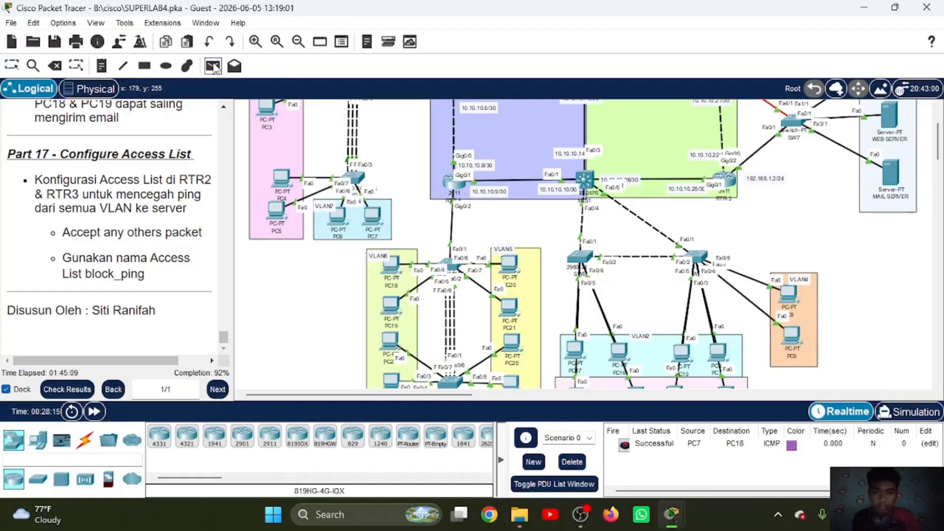
pyautogui.click(391, 266)
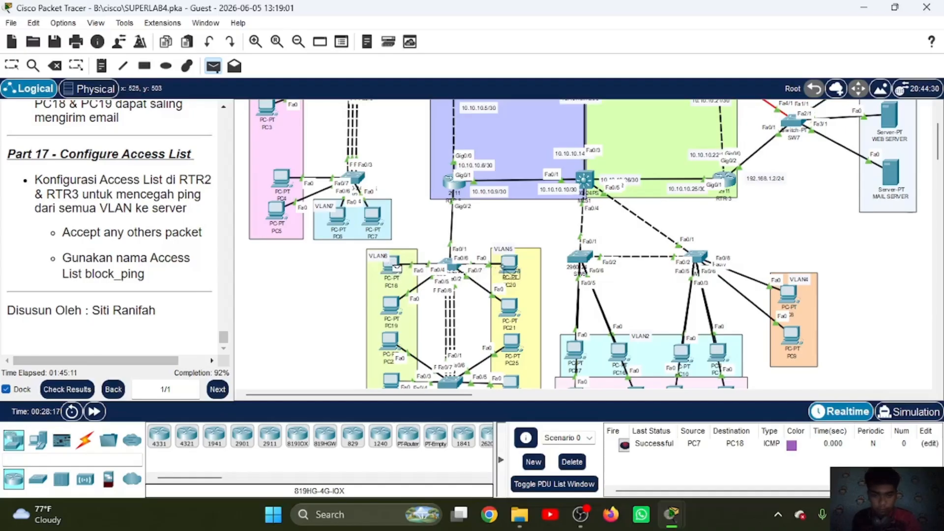
pyautogui.click(507, 271)
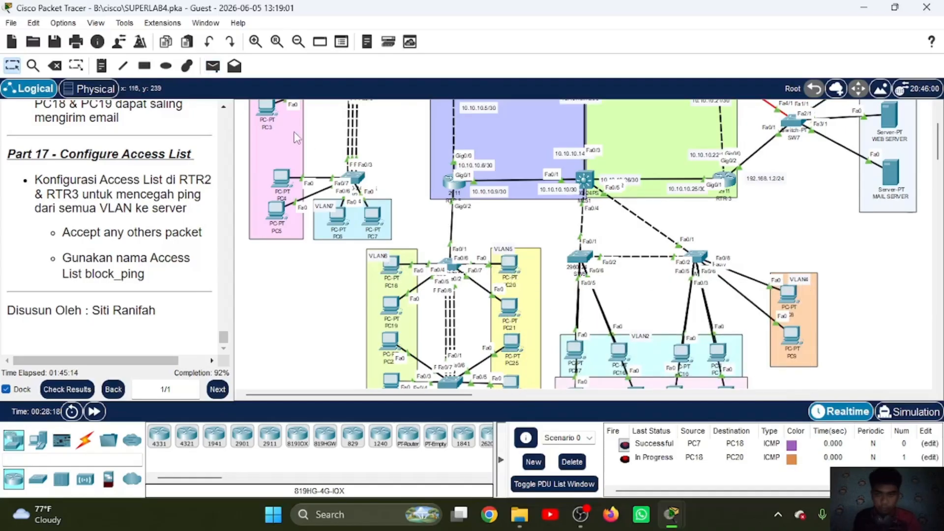
pyautogui.click(213, 65)
pyautogui.click(390, 266)
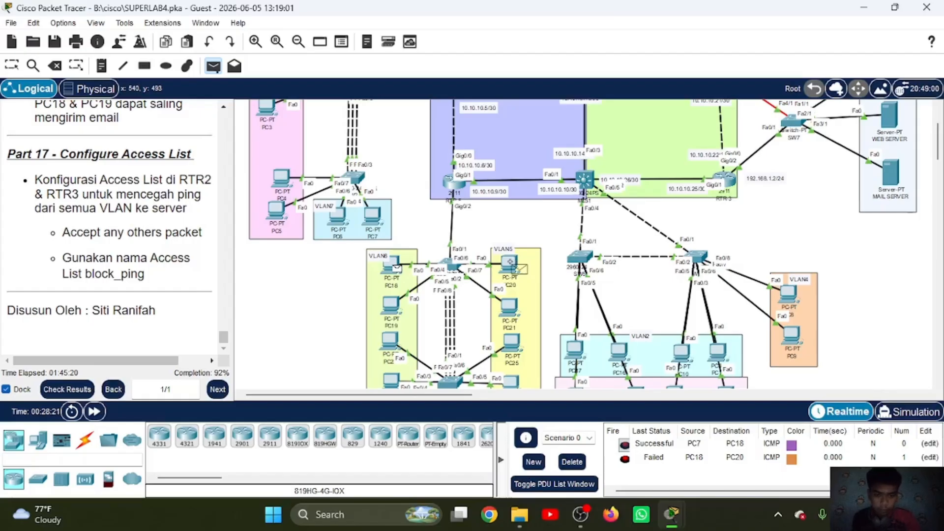
pyautogui.click(513, 269)
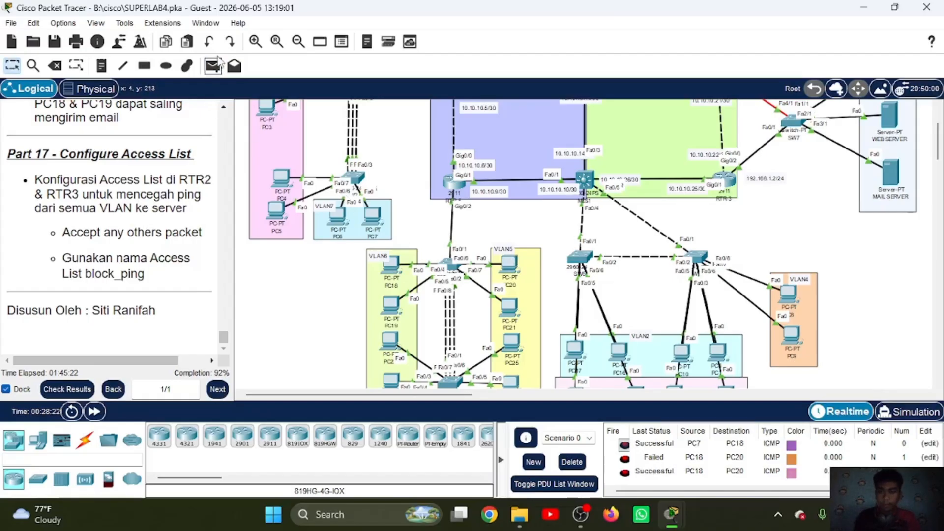
# Step: Send a simple PDU from PC20 in VLAN5 to PC17 in VLAN2
pyautogui.click(212, 65)
pyautogui.scroll(-4, 447, 205)
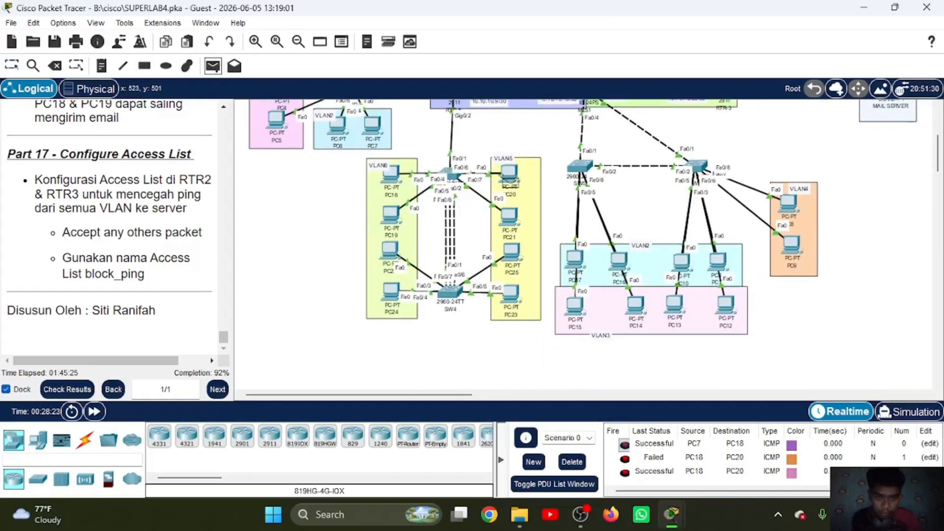
pyautogui.click(509, 178)
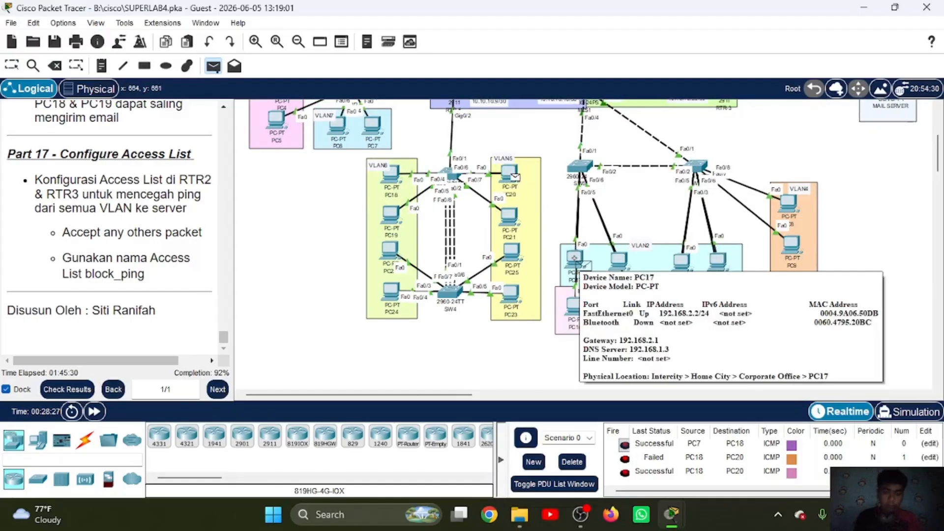
pyautogui.click(574, 257)
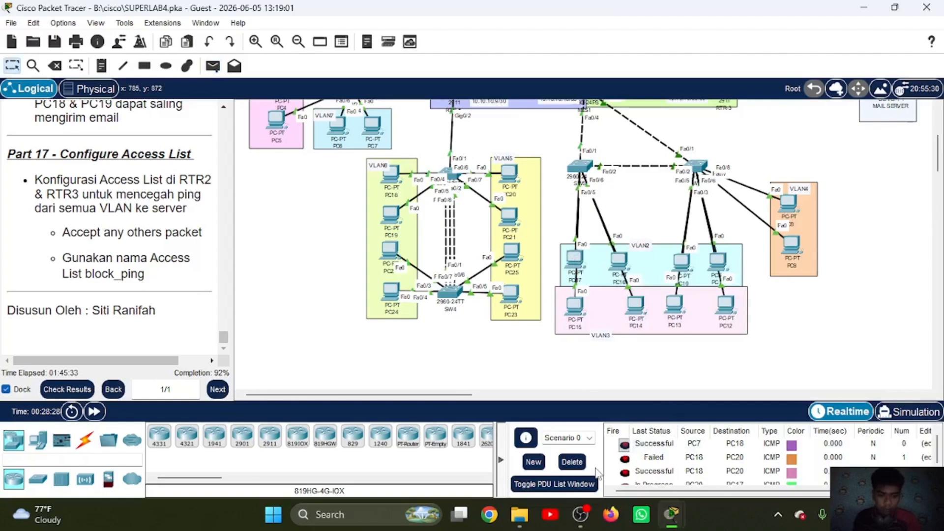
# Step: Delete the test PDUs of Scenario 0 and send a simple PDU from PC20 in VLAN5 to PC17 in VLAN2
pyautogui.click(580, 469)
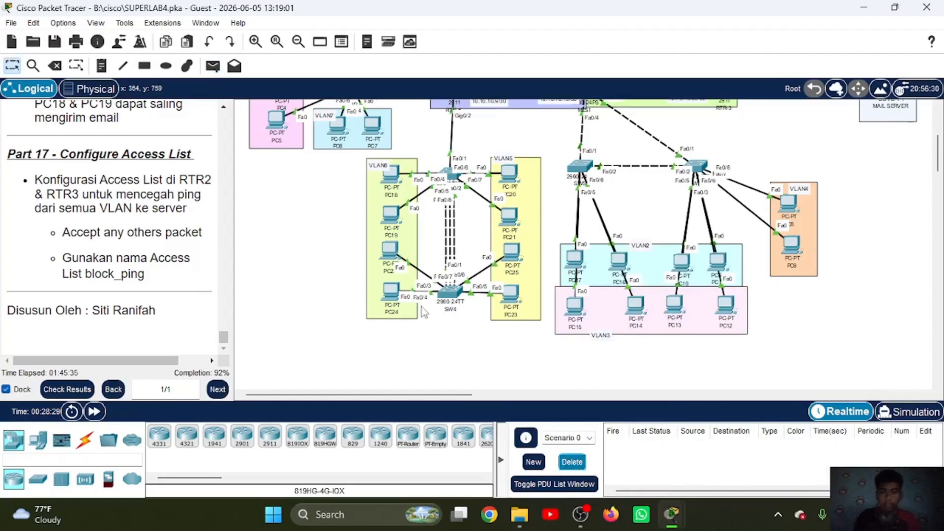
pyautogui.click(213, 66)
pyautogui.click(509, 172)
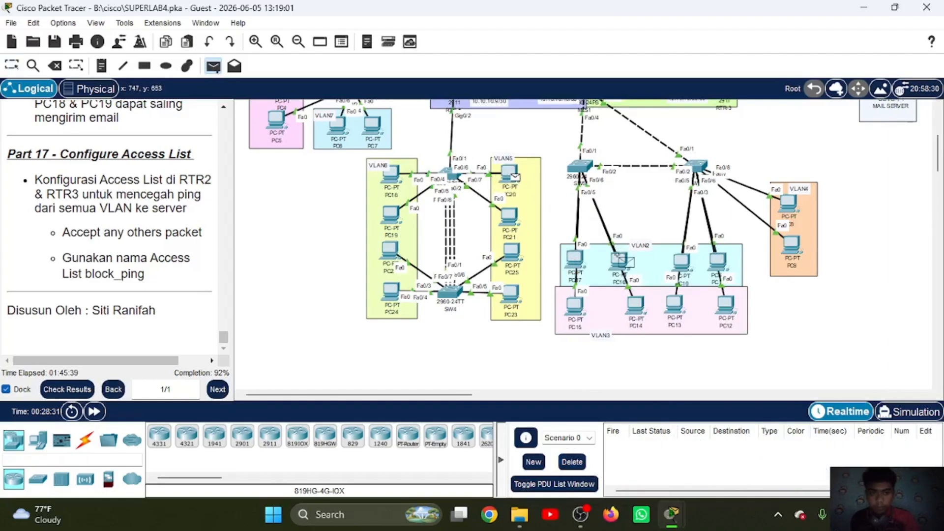
pyautogui.click(585, 255)
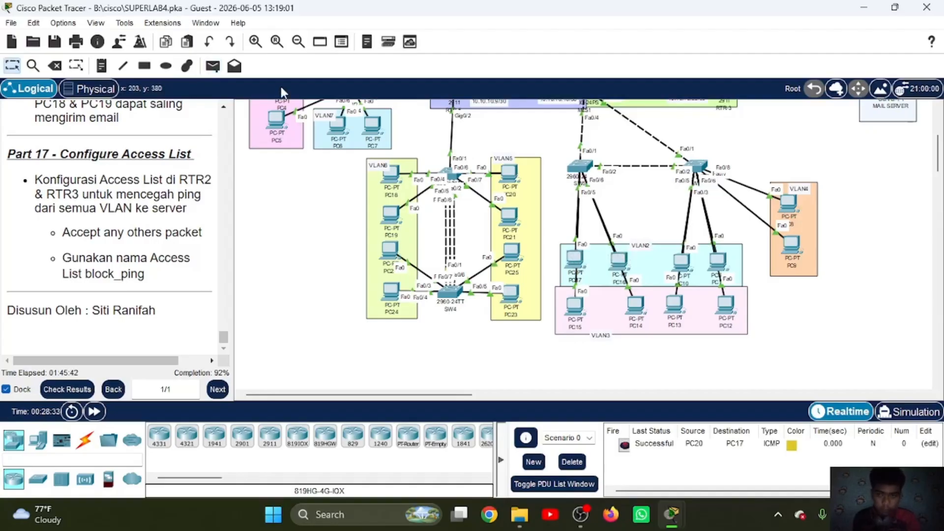
# Step: Test connectivity between VLAN2 and VLAN3 by sending a simple PDU from PC17 to PC15 twice
pyautogui.click(213, 66)
pyautogui.click(575, 256)
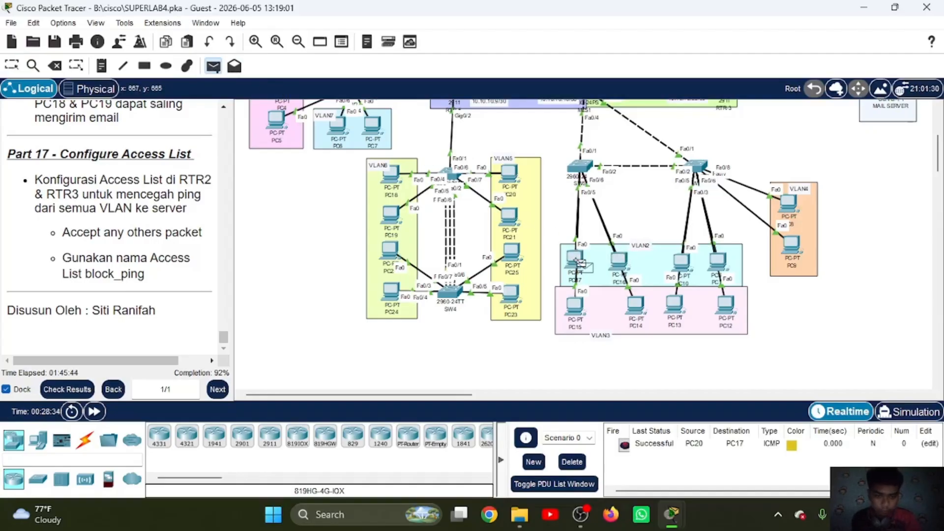
pyautogui.click(579, 309)
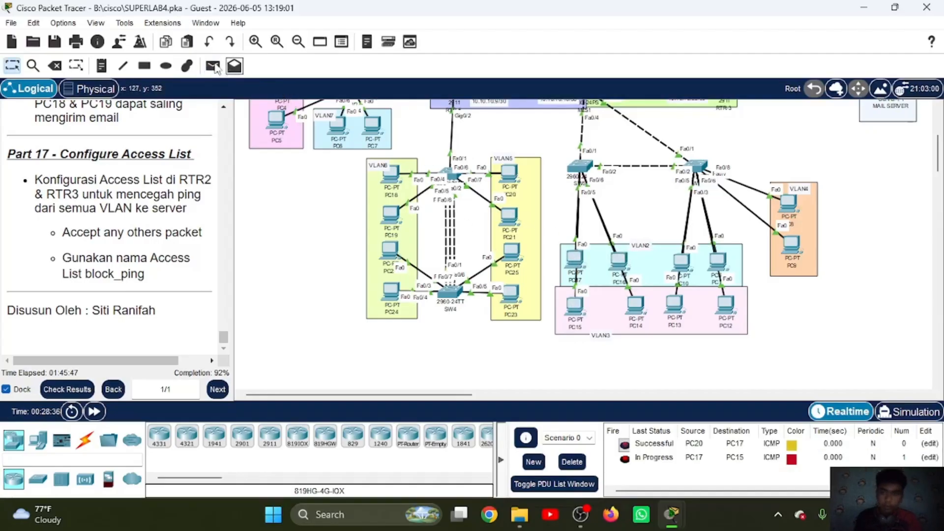
pyautogui.click(213, 66)
pyautogui.click(575, 257)
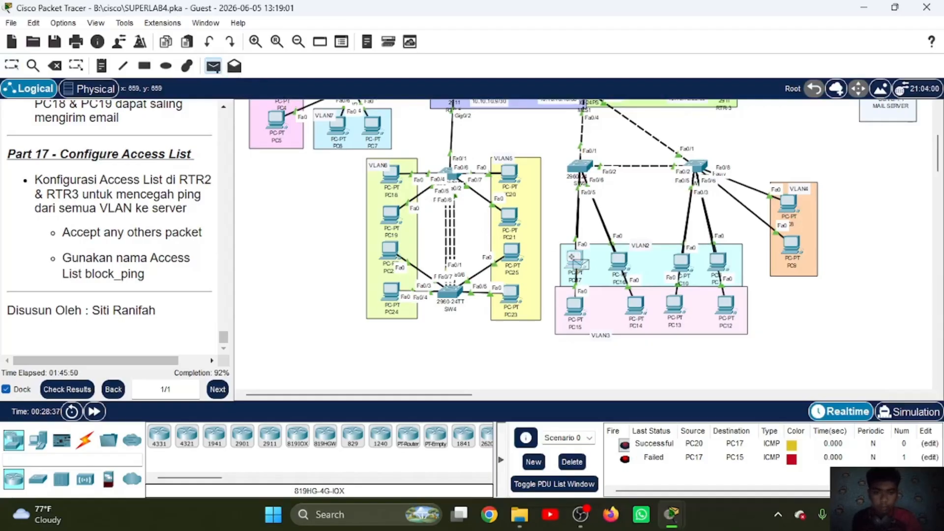
pyautogui.click(576, 307)
# Step: Send a simple PDU from PC15 in VLAN3 to PC8 in VLAN4
pyautogui.click(213, 66)
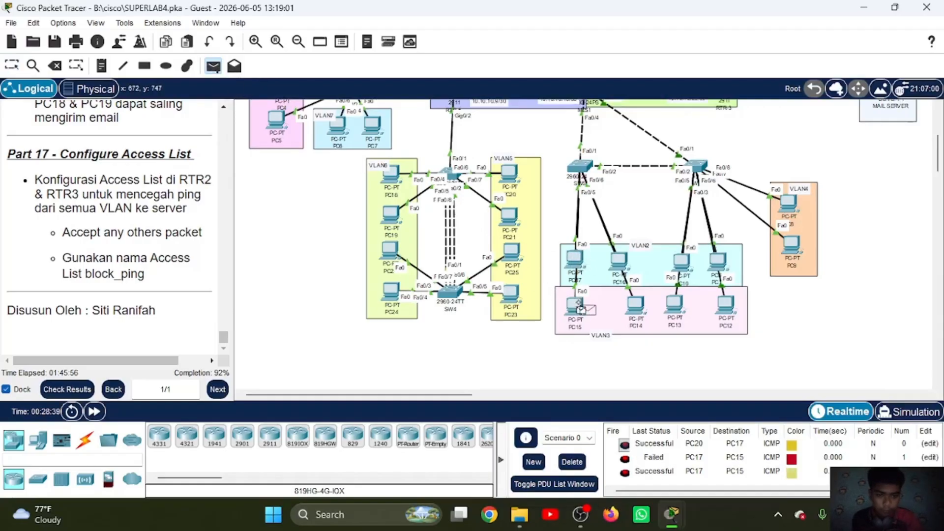
pyautogui.click(790, 201)
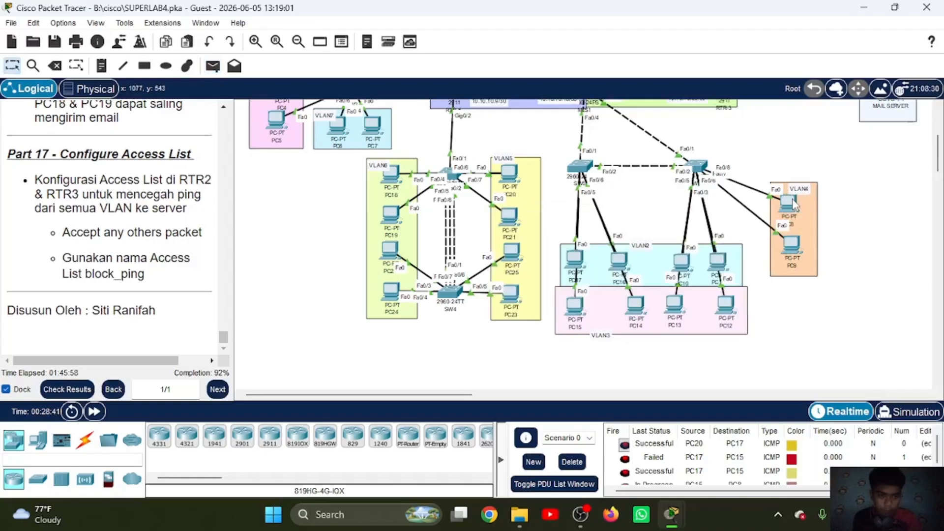
pyautogui.scroll(-1, 630, 462)
# Step: Clear the PDU list of Scenario 0 and send a new simple PDU from PC15 to PC8
pyautogui.click(572, 461)
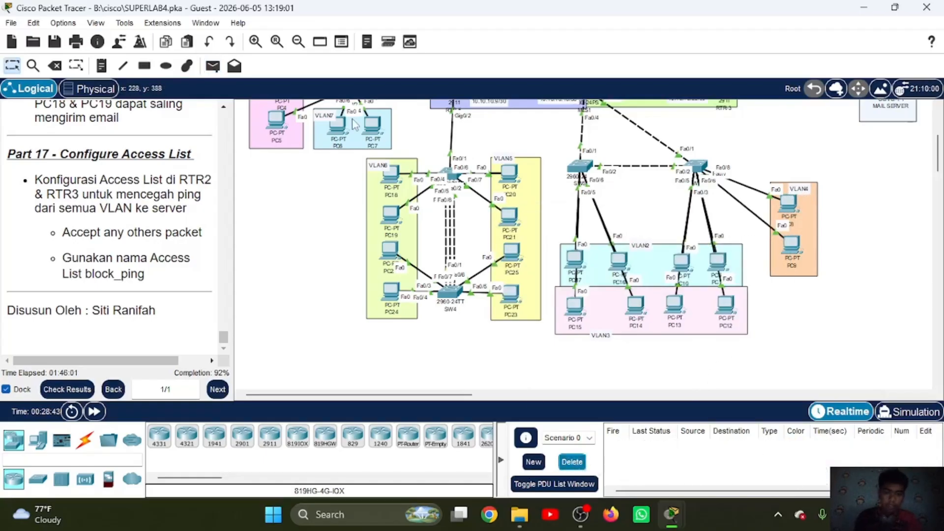
pyautogui.click(213, 65)
pyautogui.click(574, 304)
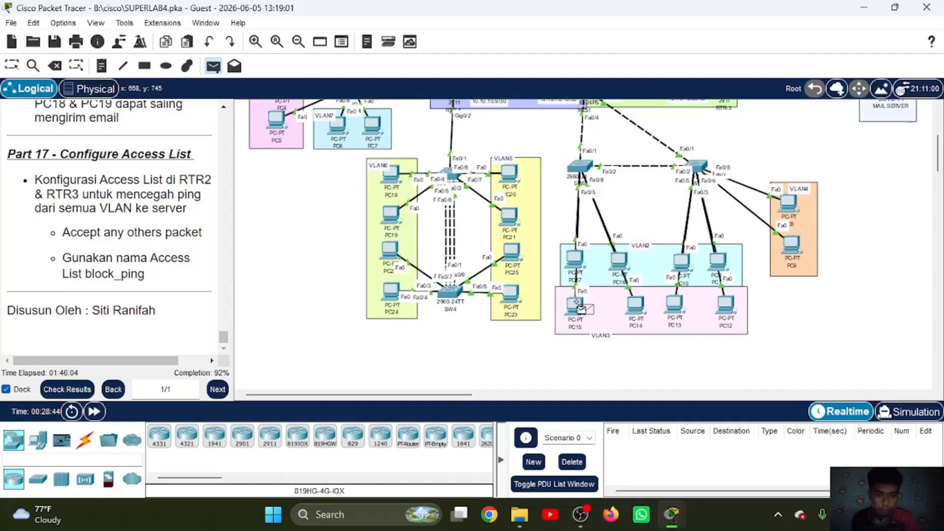
pyautogui.click(792, 214)
# Step: Test the ping block by sending a simple PDU from PC8 in VLAN4 to the DNS & NTP server
pyautogui.scroll(5, 794, 215)
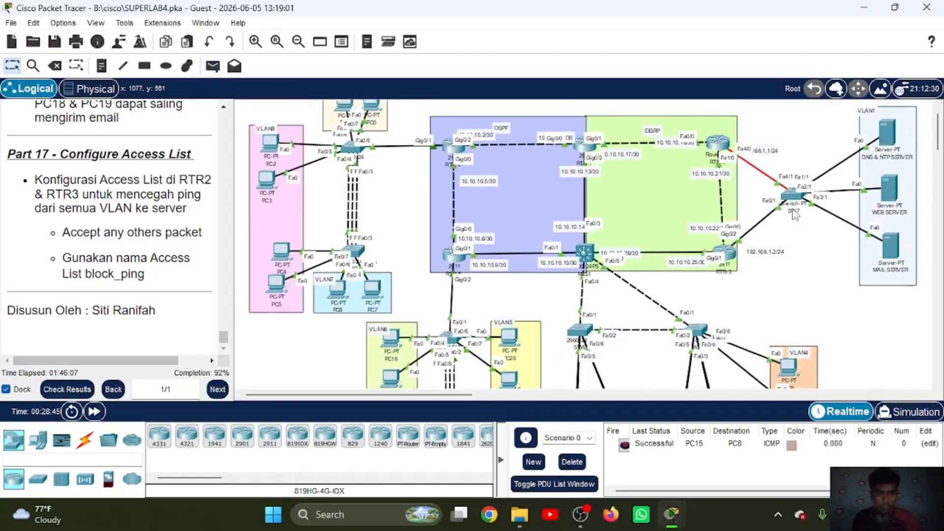
pyautogui.hscroll(5, 794, 214)
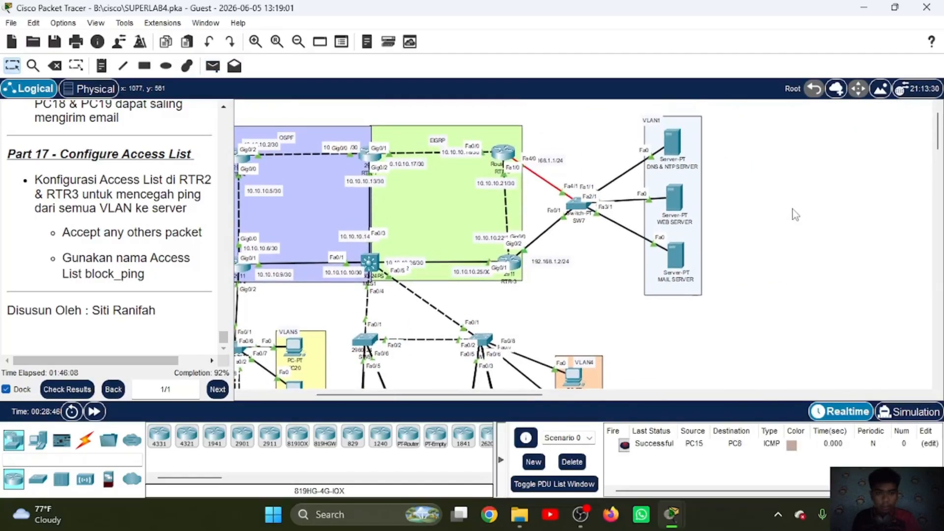
pyautogui.click(212, 66)
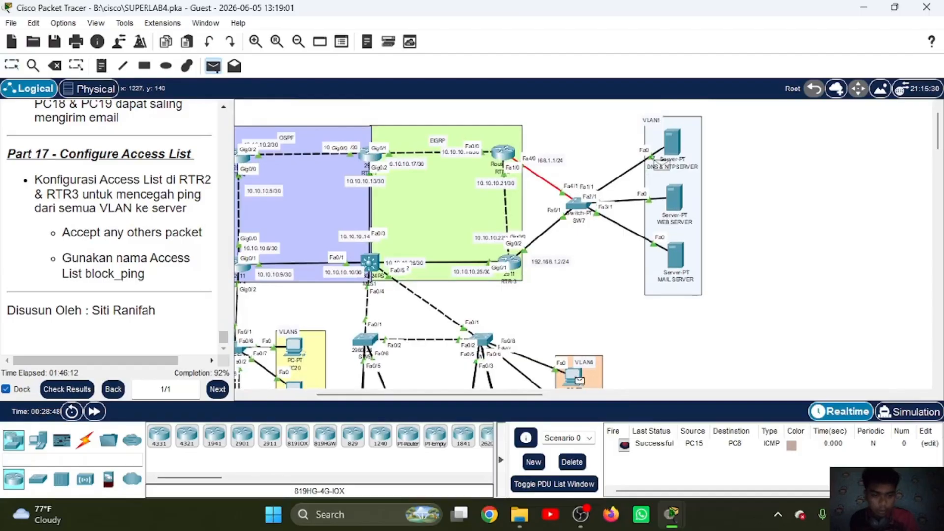
pyautogui.click(580, 514)
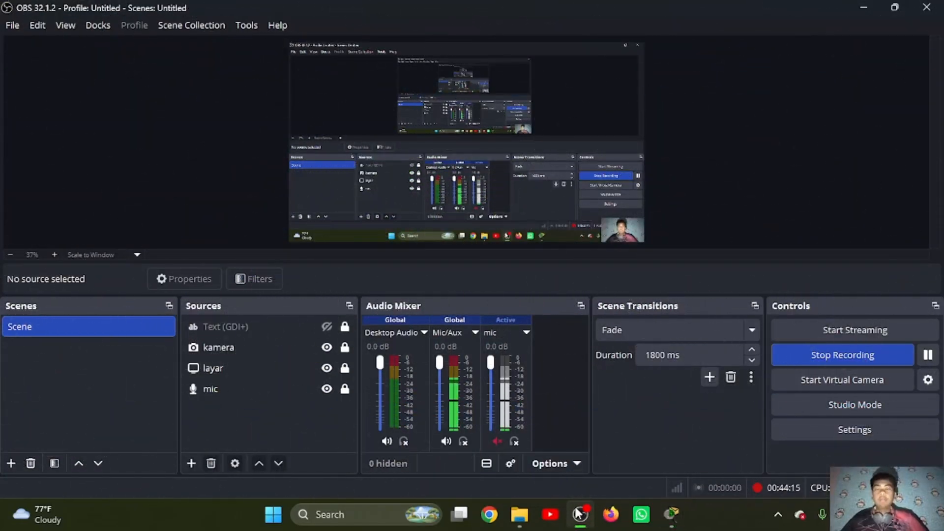